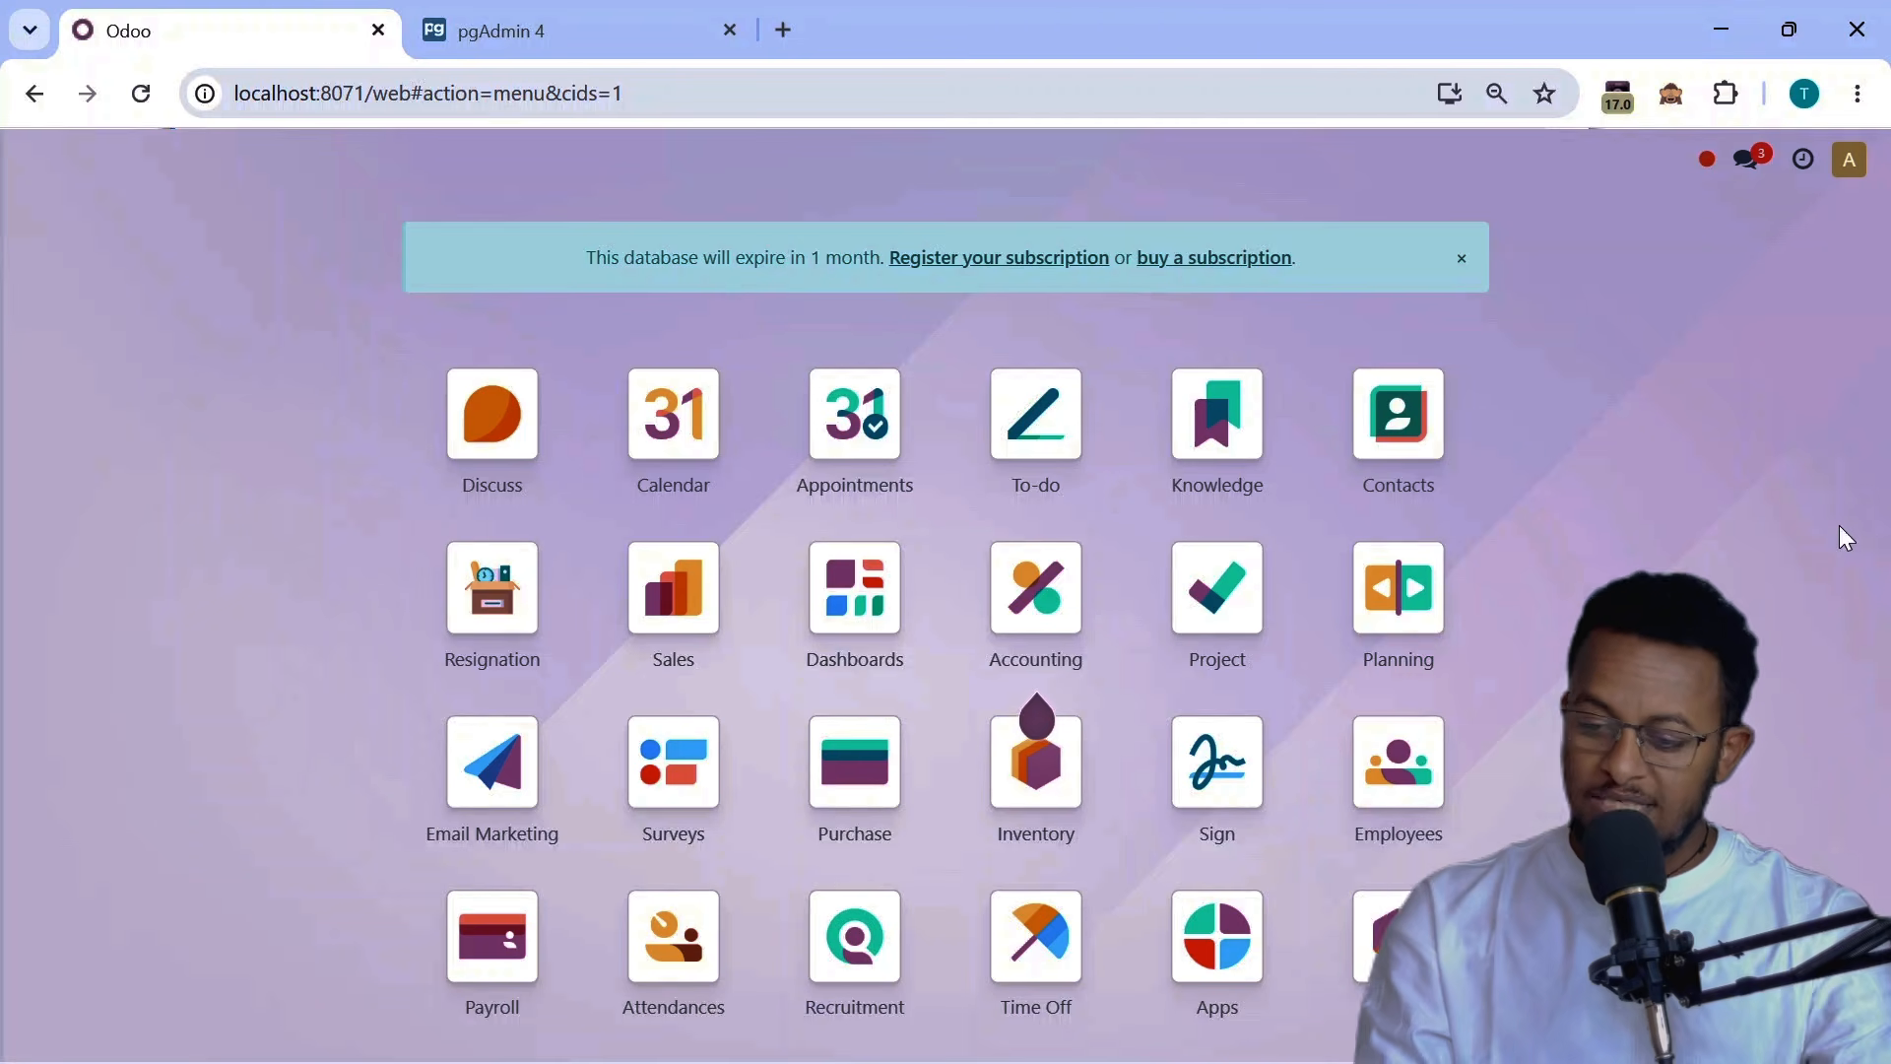
Open the Employees app and view the Senior Accountant's employee record.
text(emp)
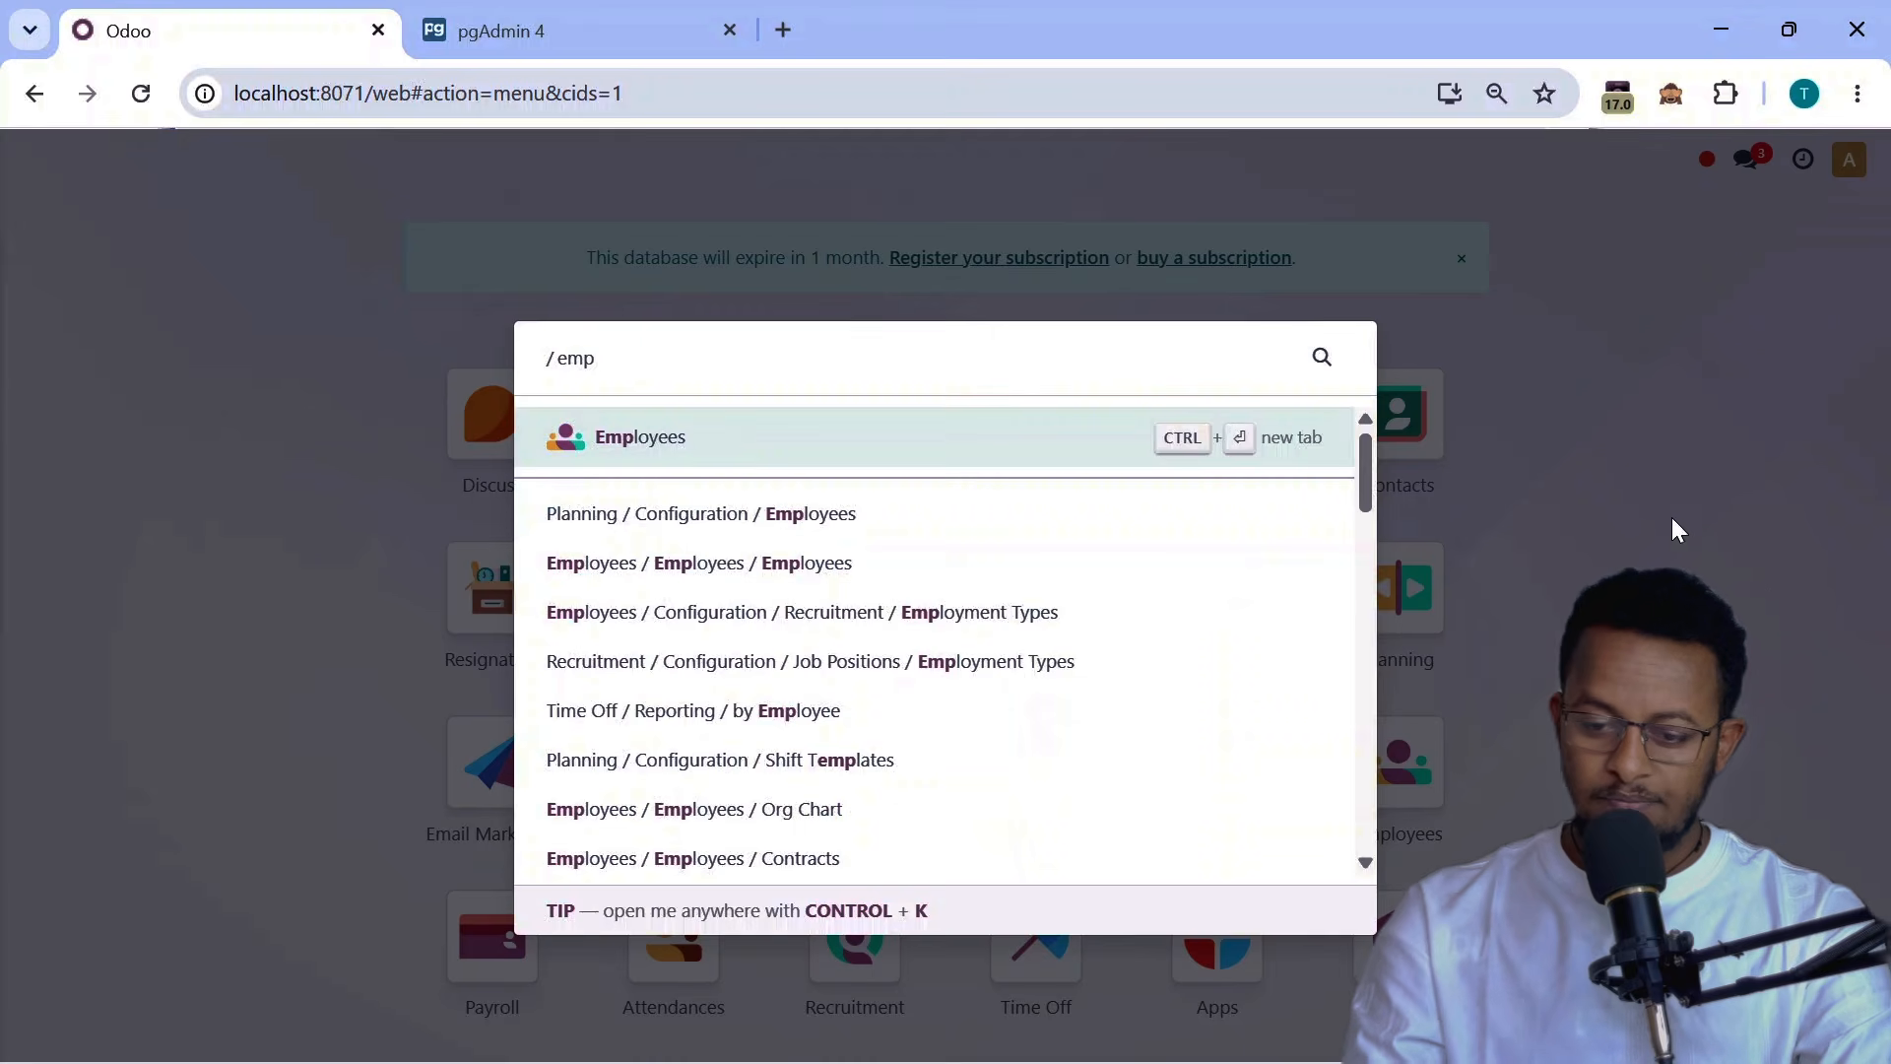
click(749, 454)
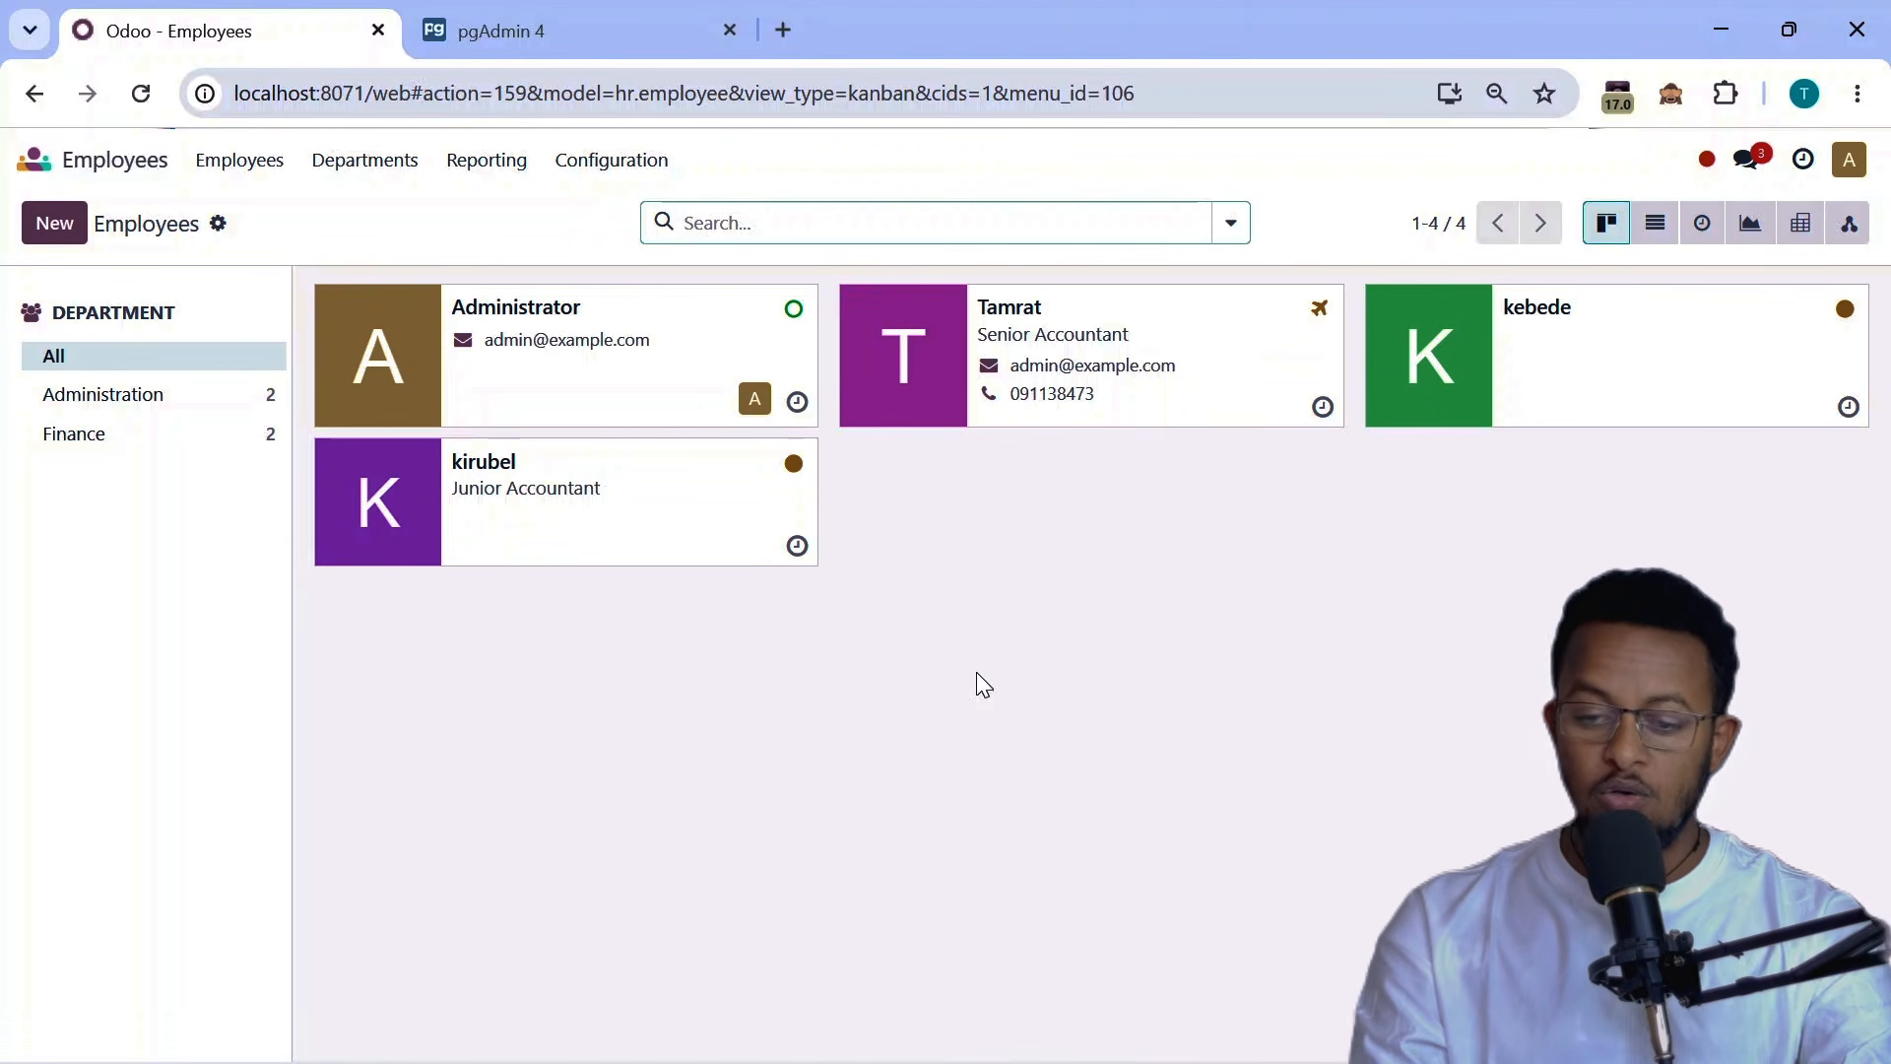
click(1200, 325)
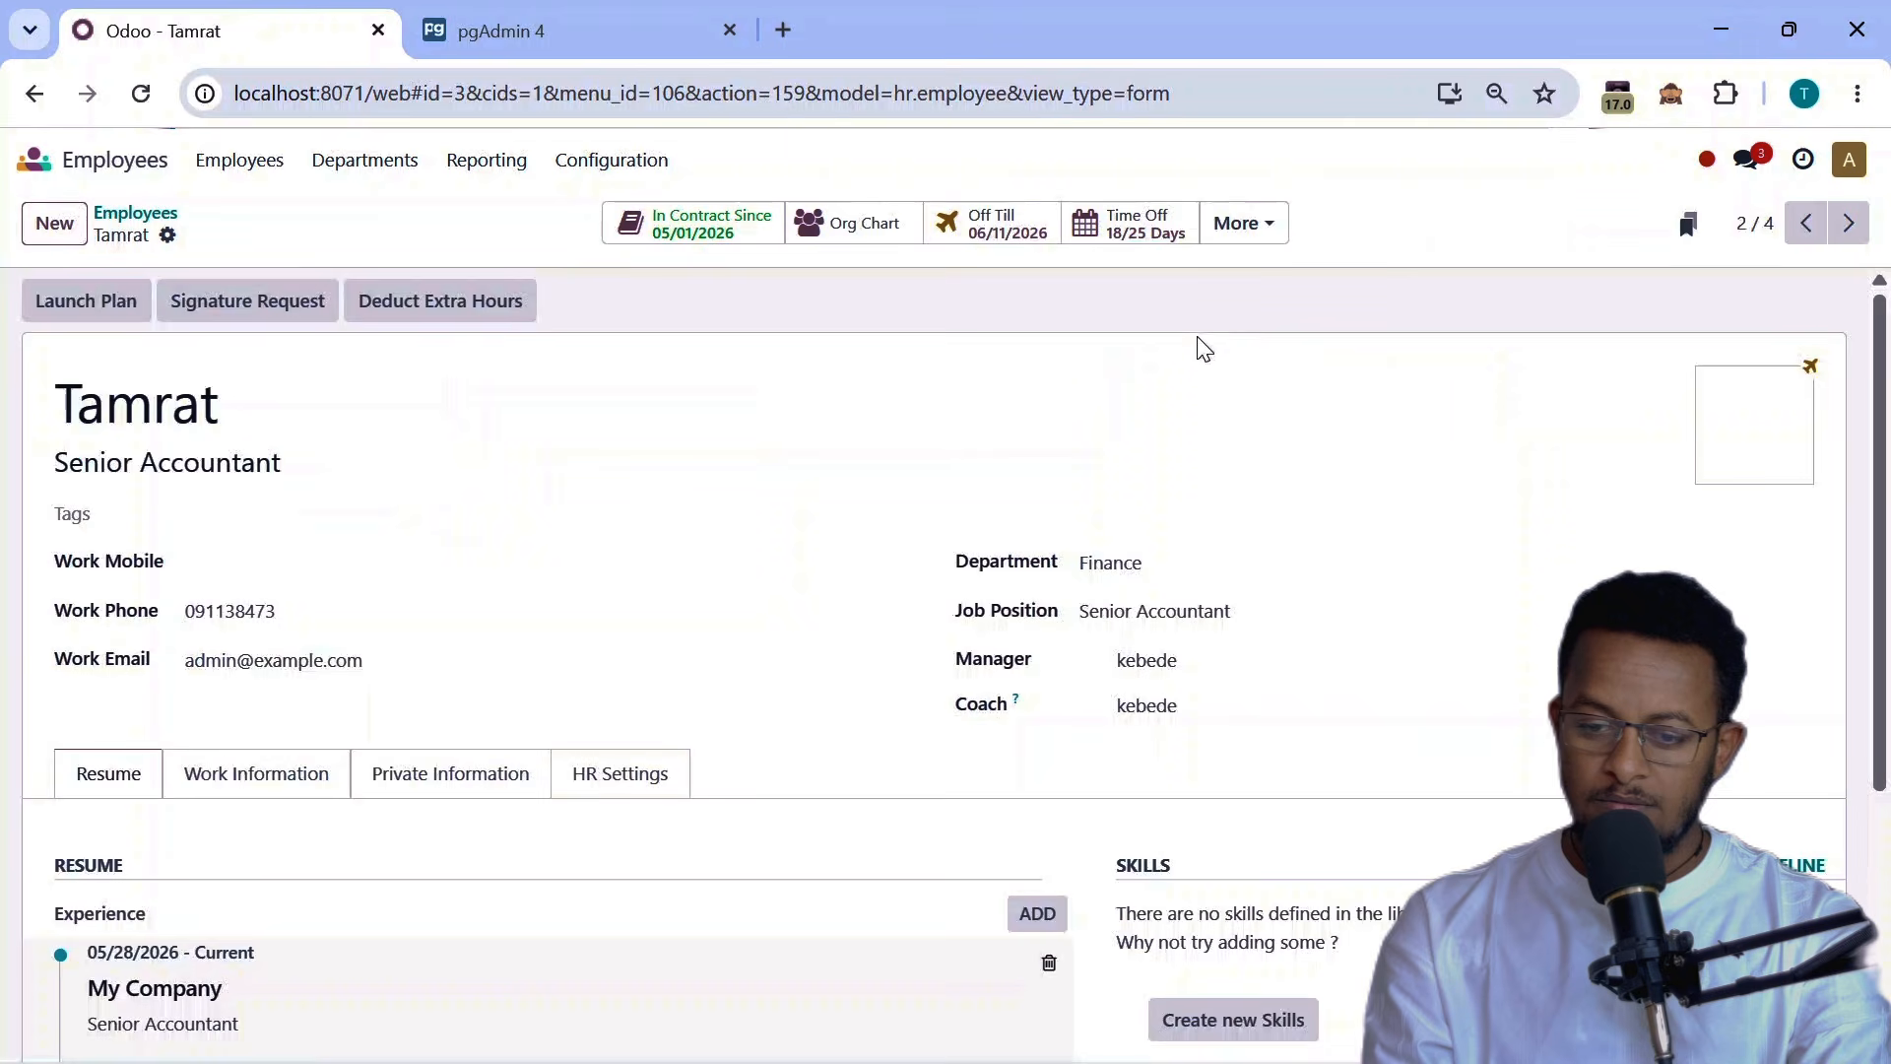
scroll(814, 447, down, 2)
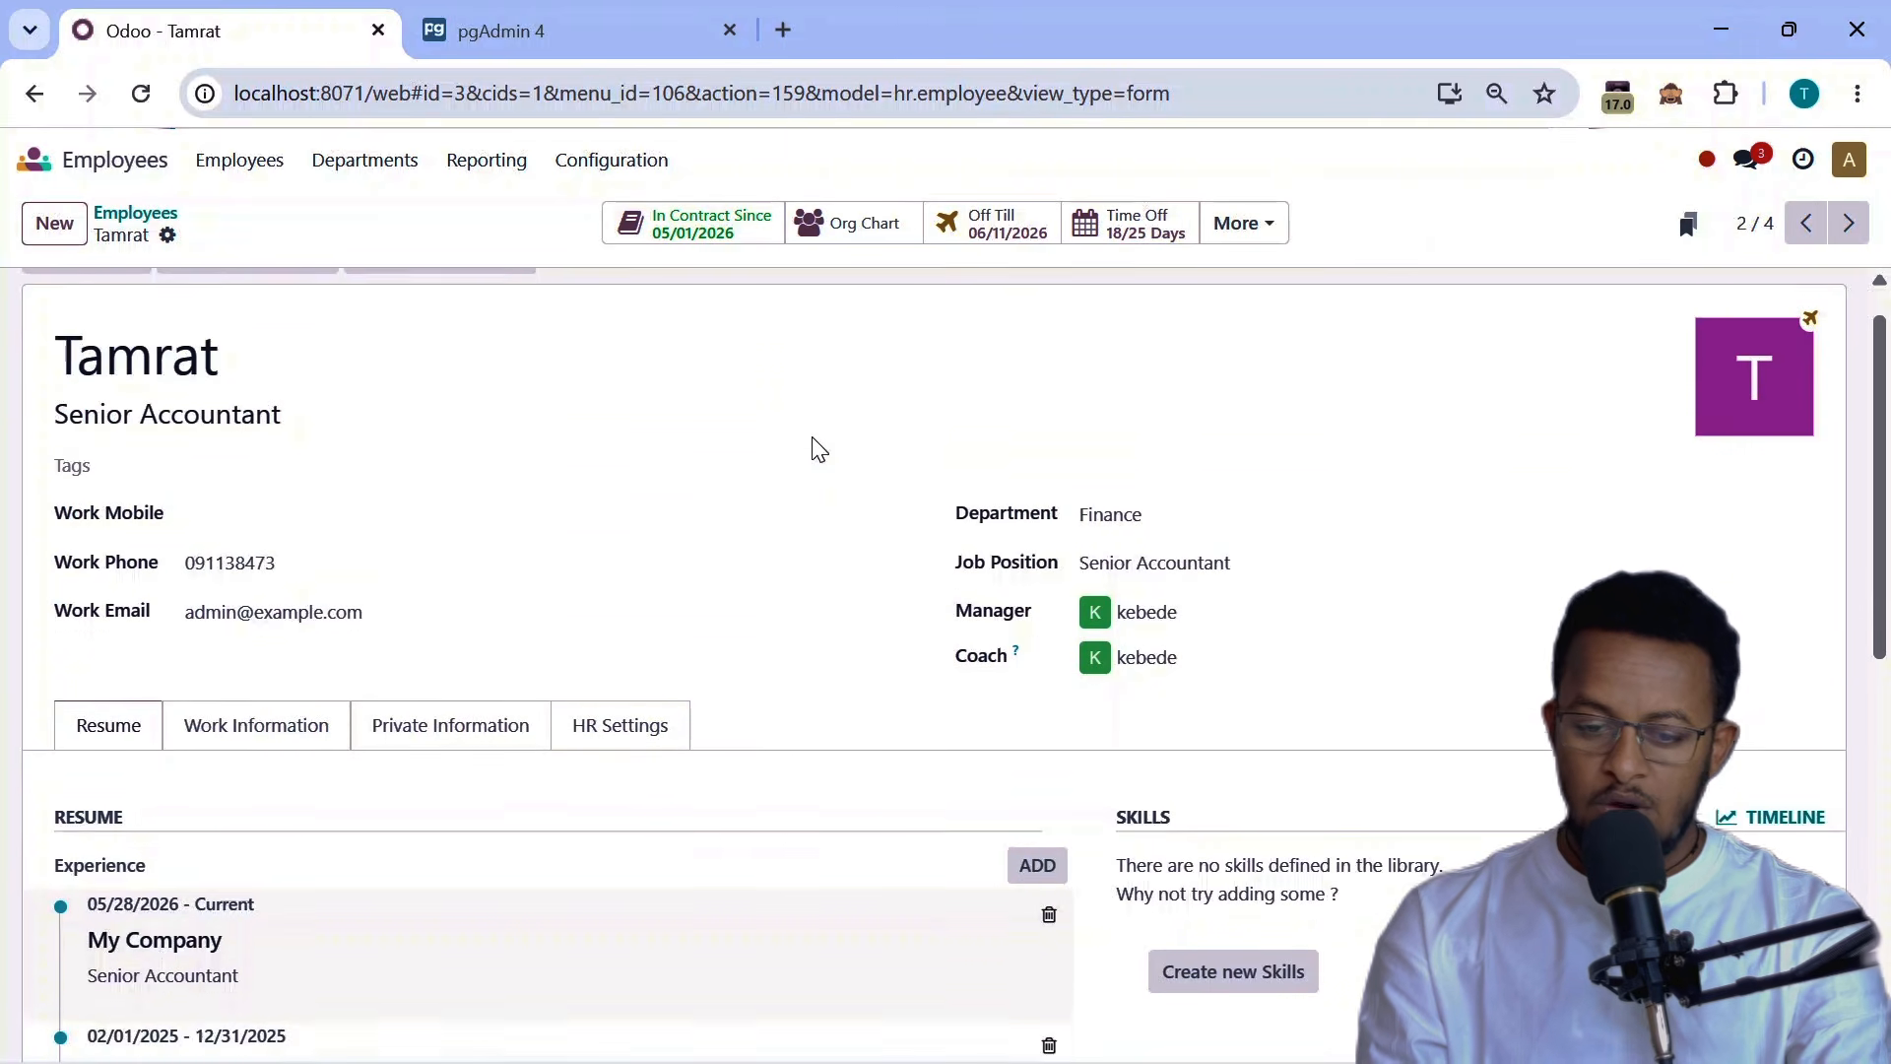
scroll(607, 525, up, 2)
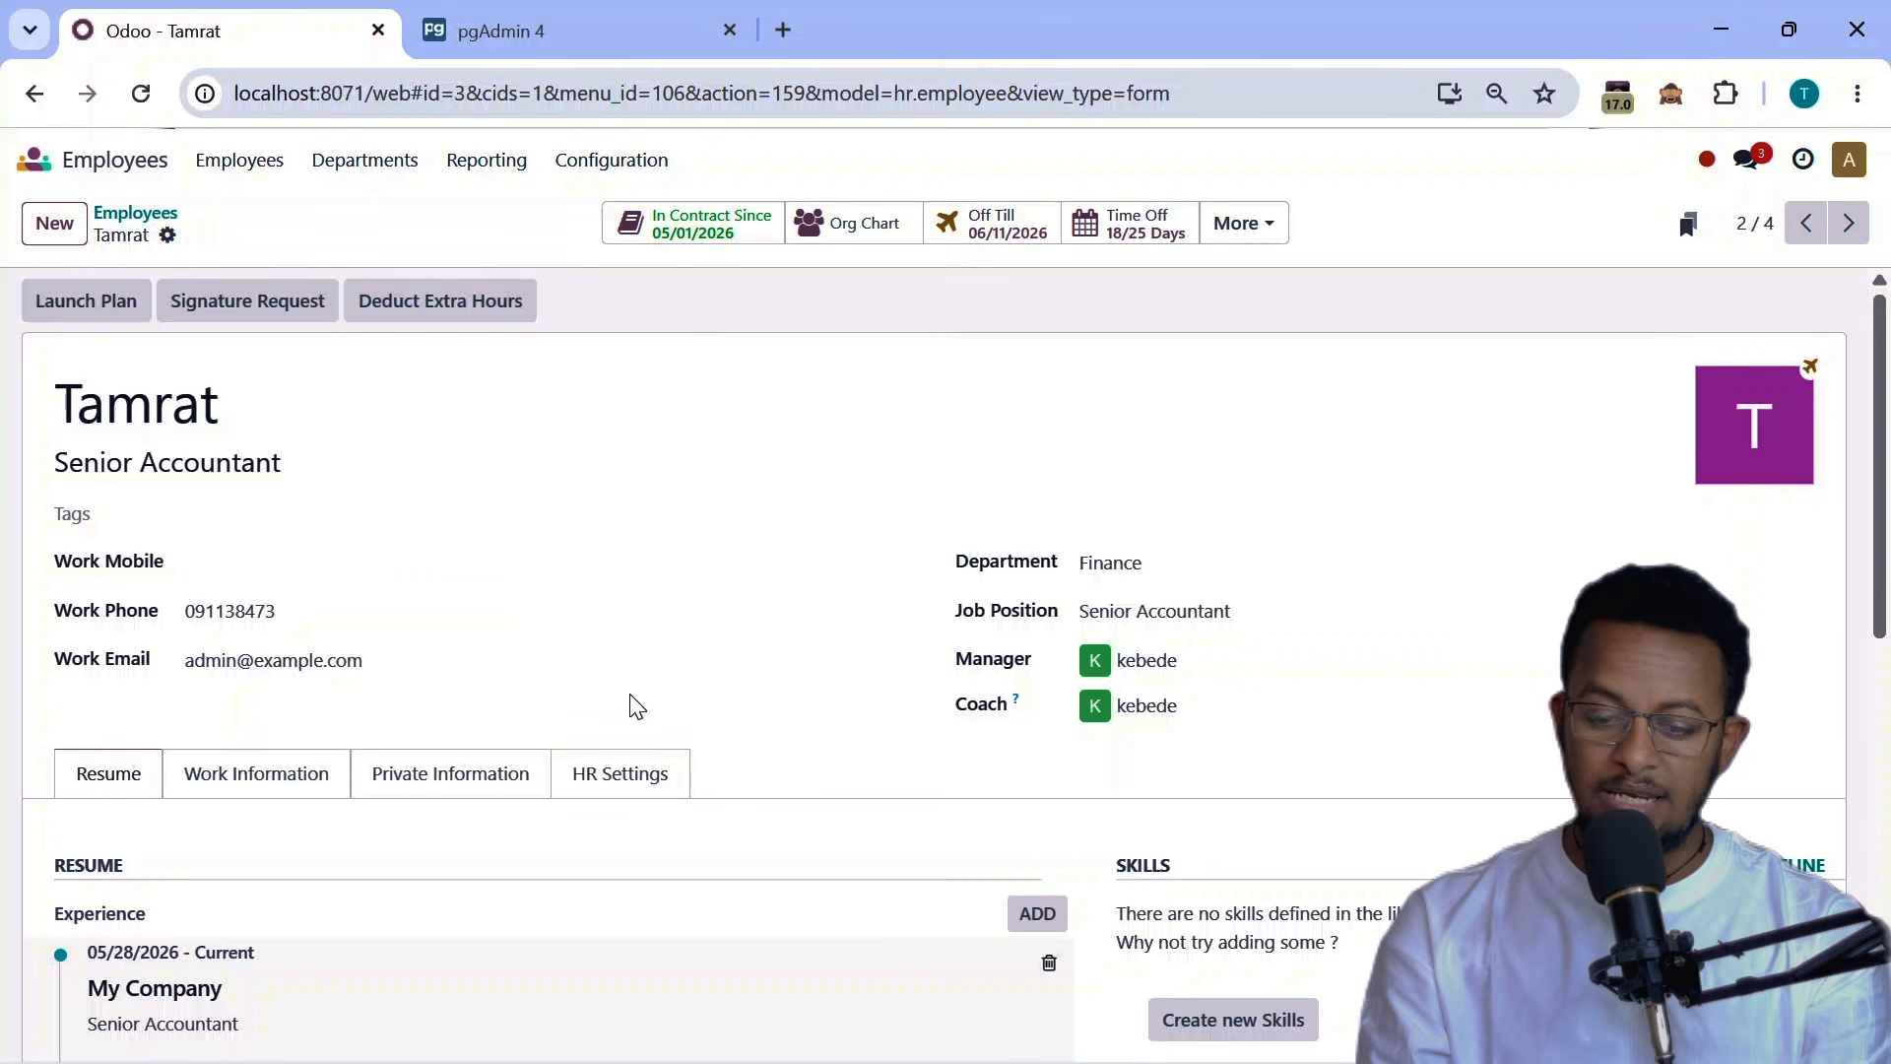
Open the employee's current contract and review its general details, salary structure type and salary information.
click(686, 230)
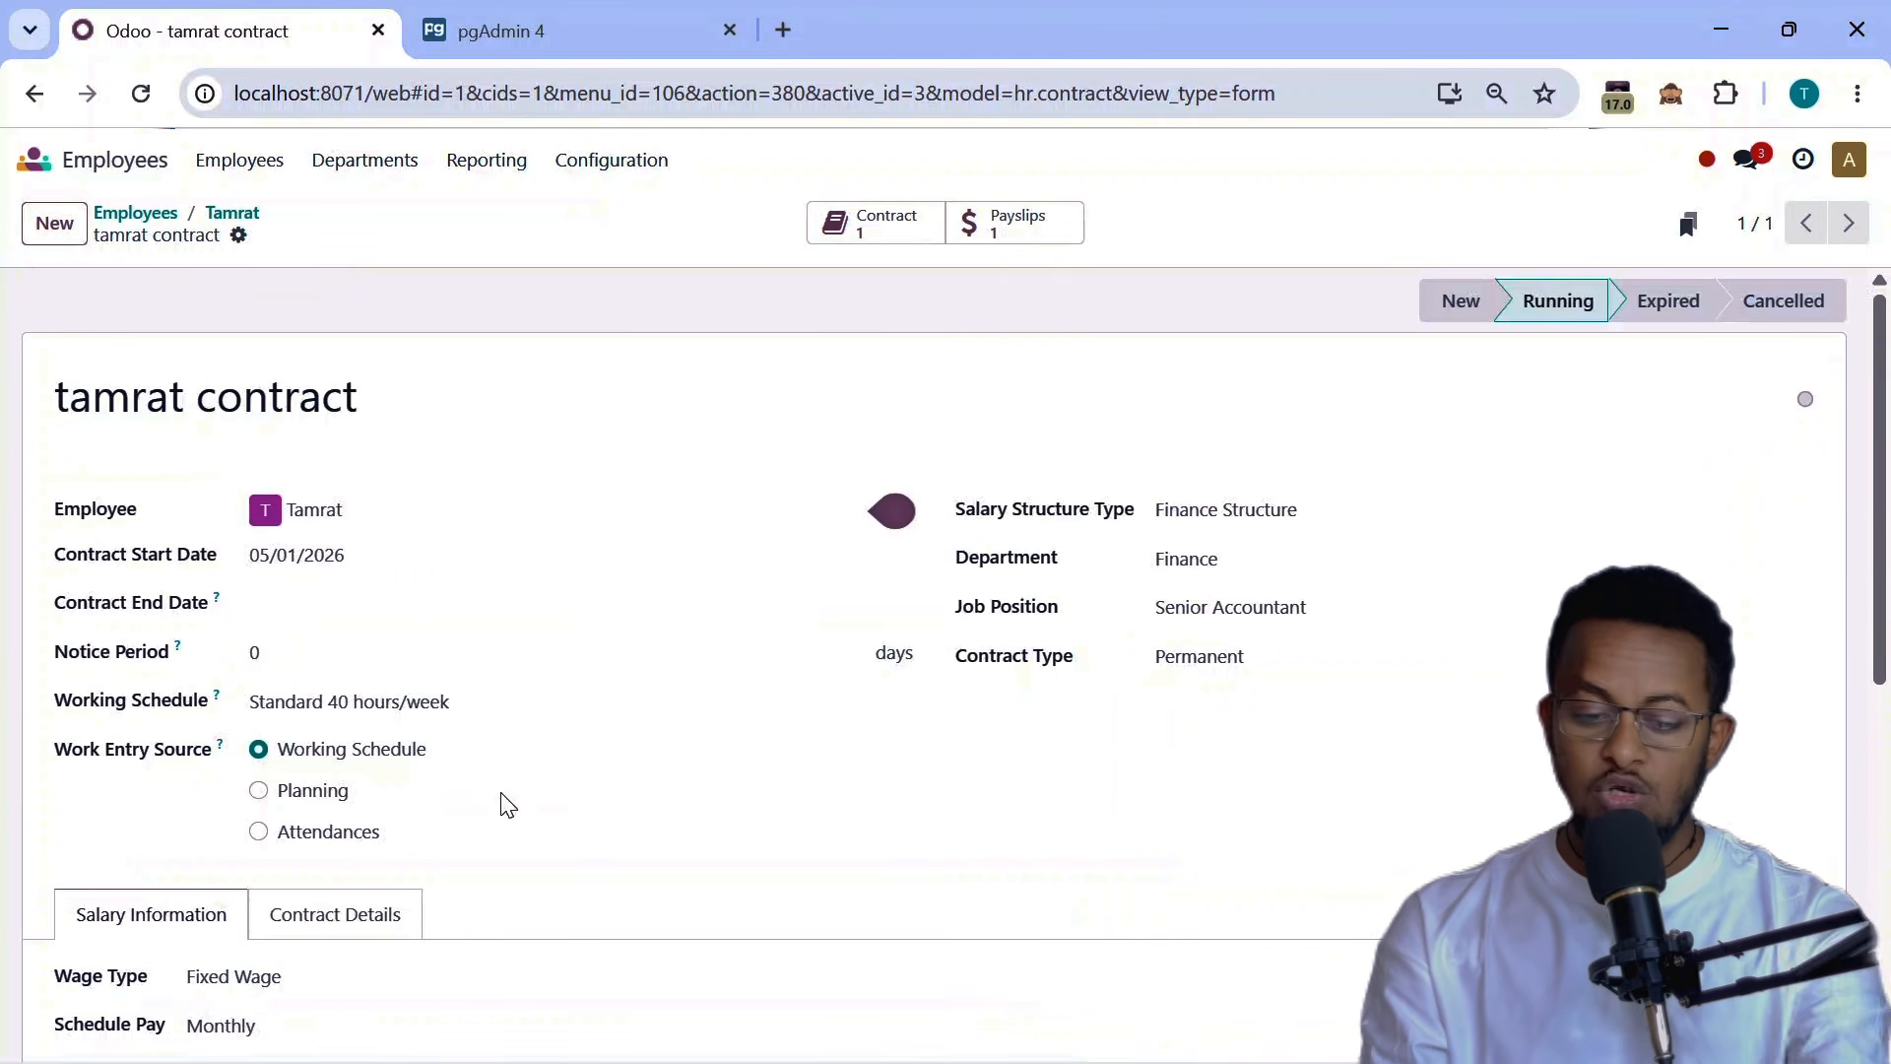
scroll(498, 802, down, 2)
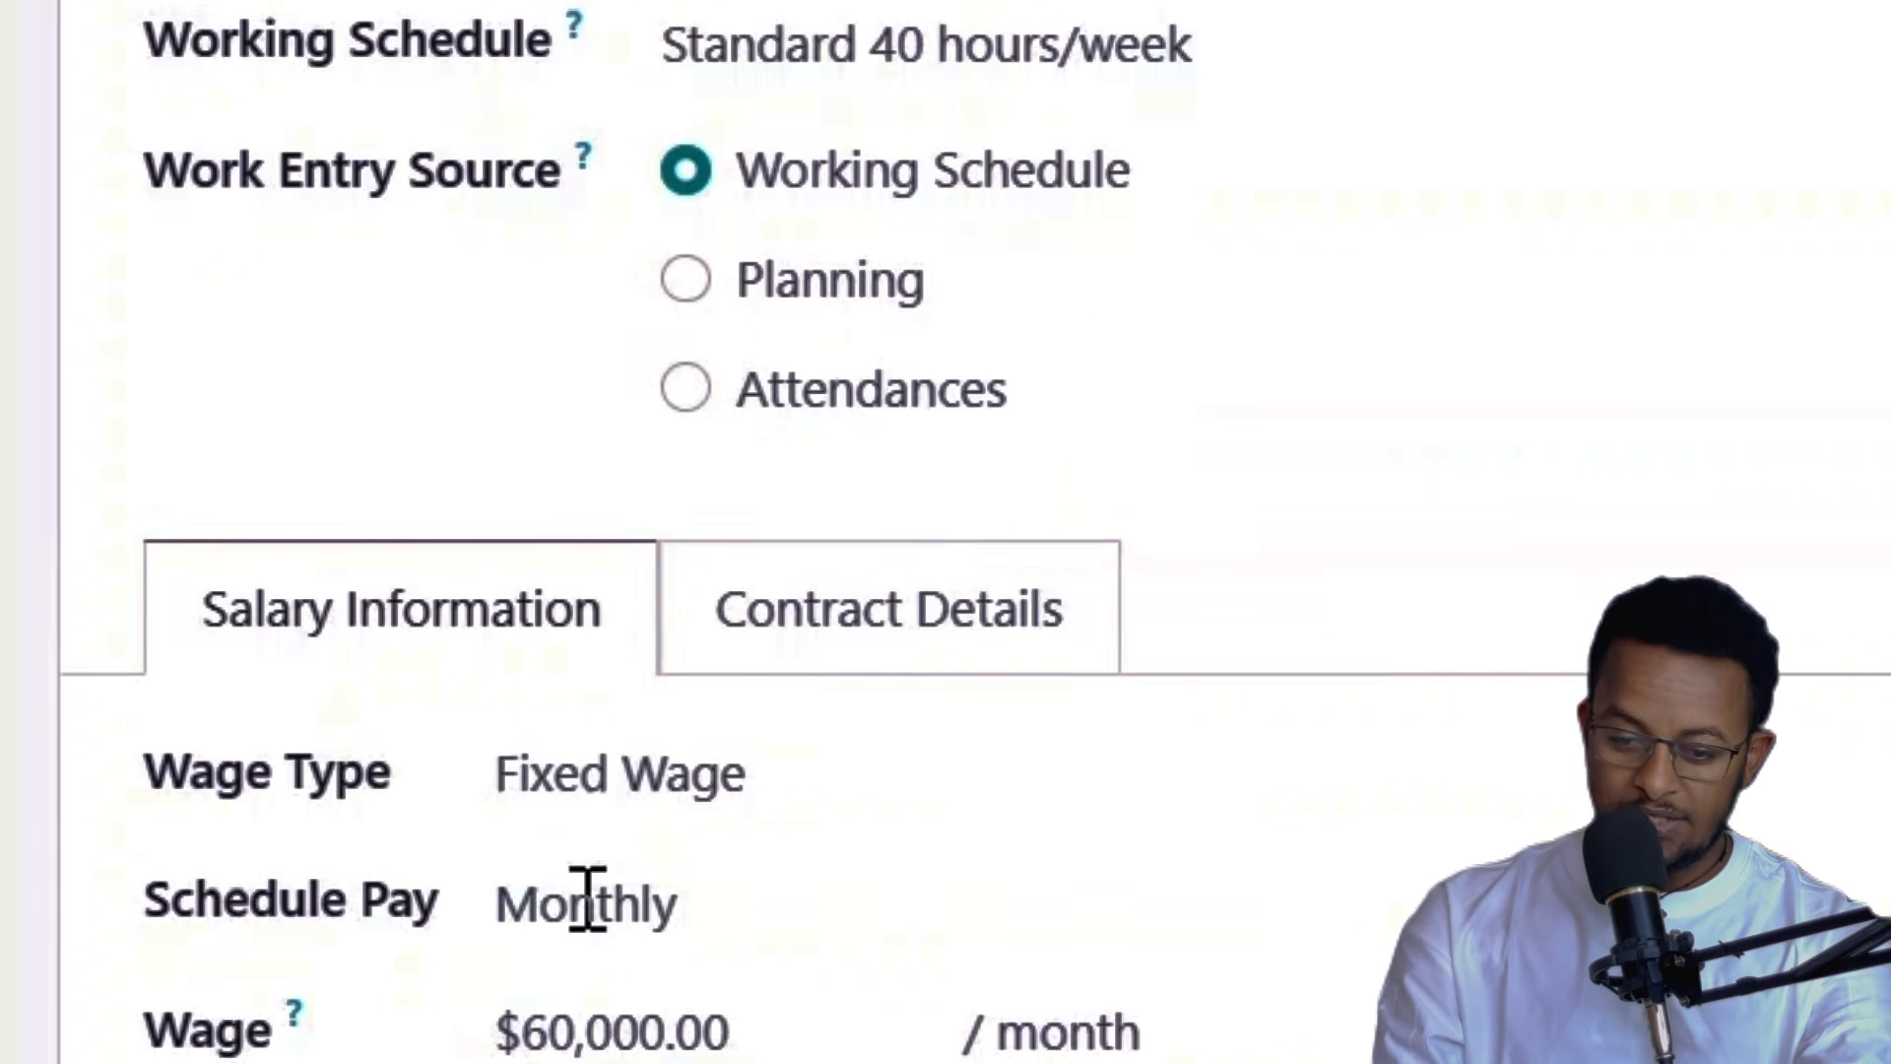
scroll(589, 926, down, 2)
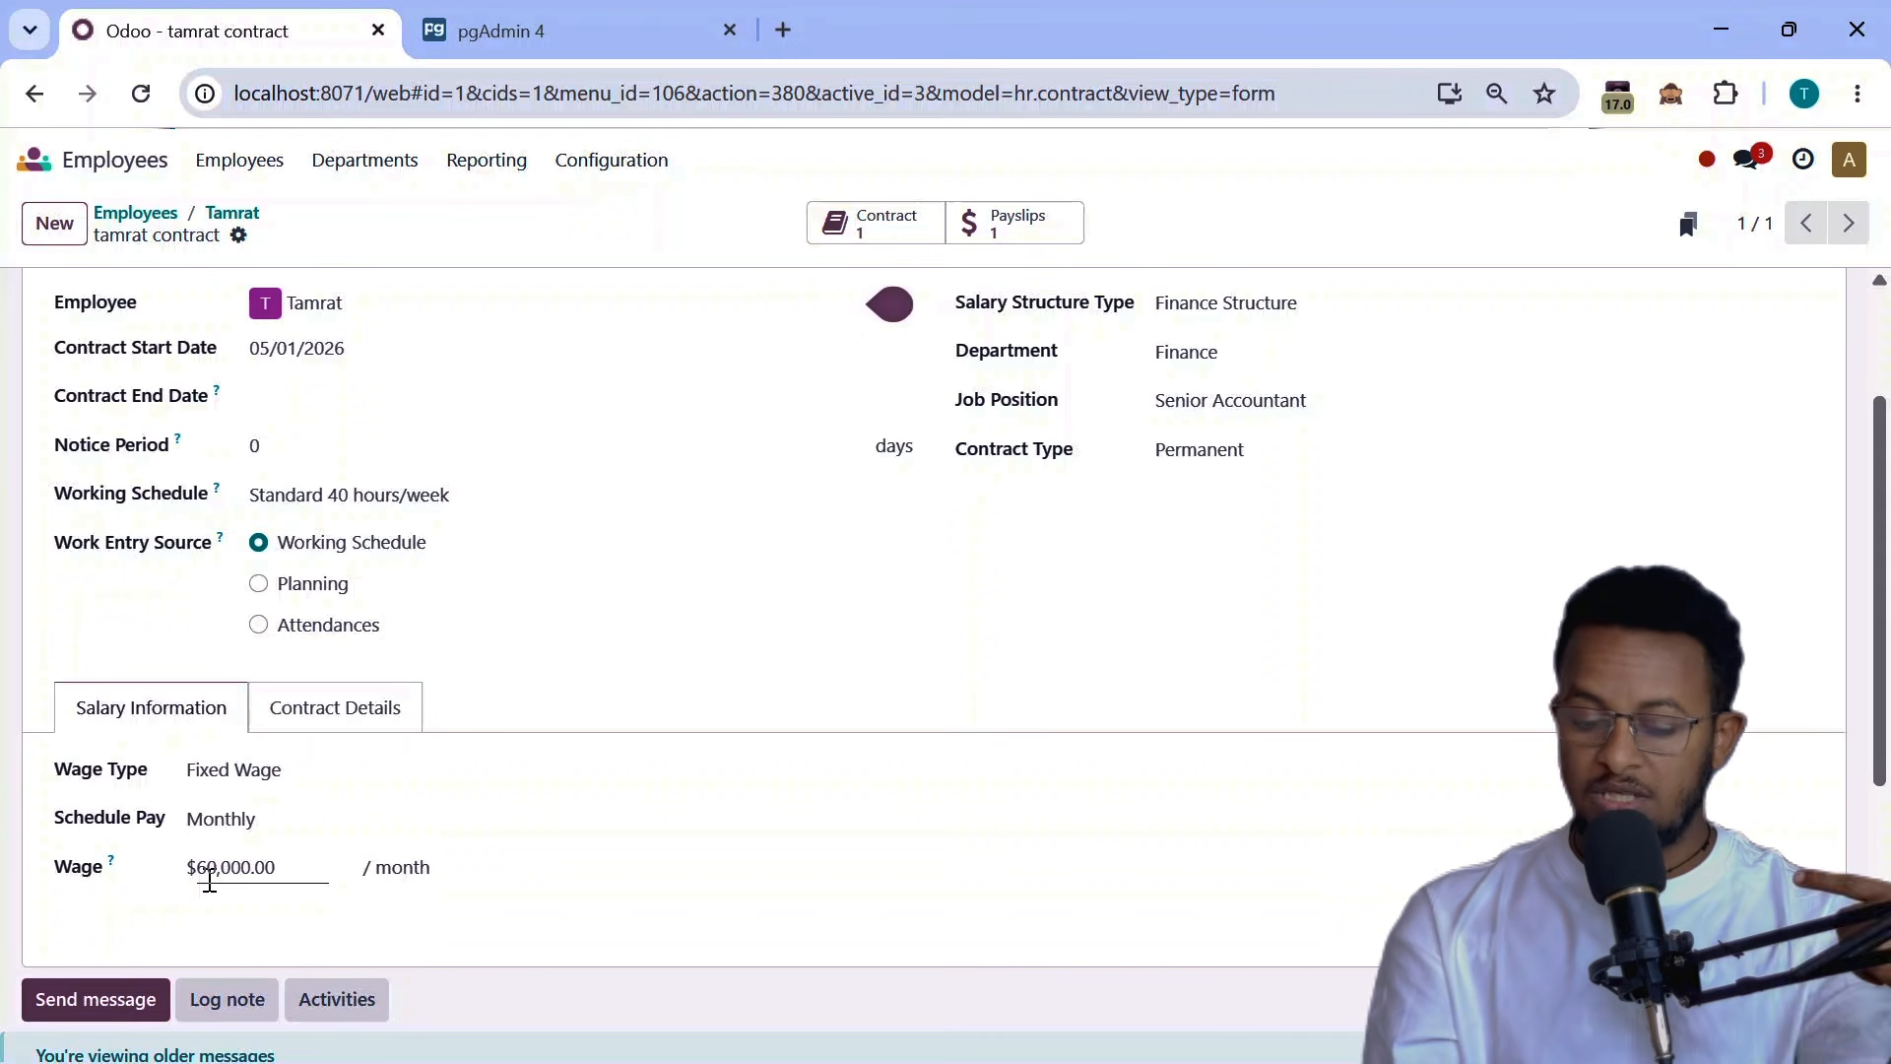
scroll(210, 879, up, 3)
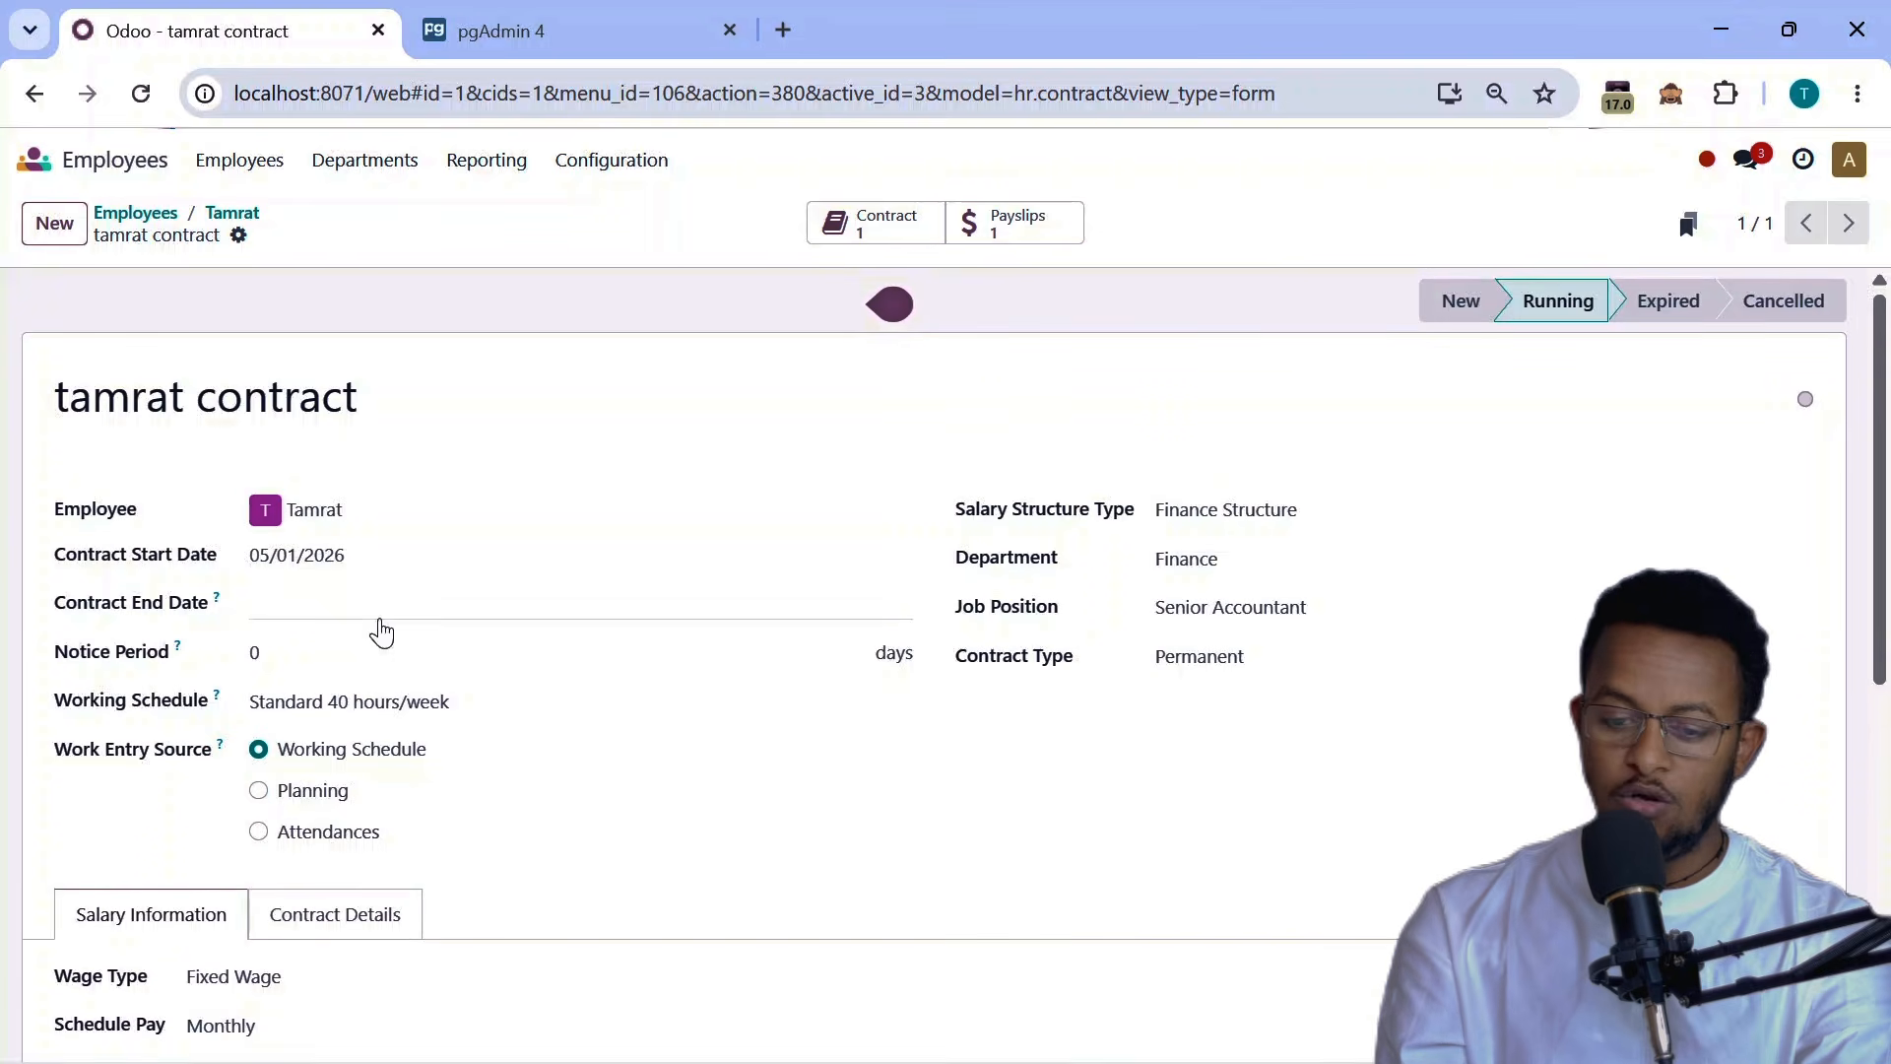
scroll(262, 819, down, 2)
scroll(512, 763, up, 2)
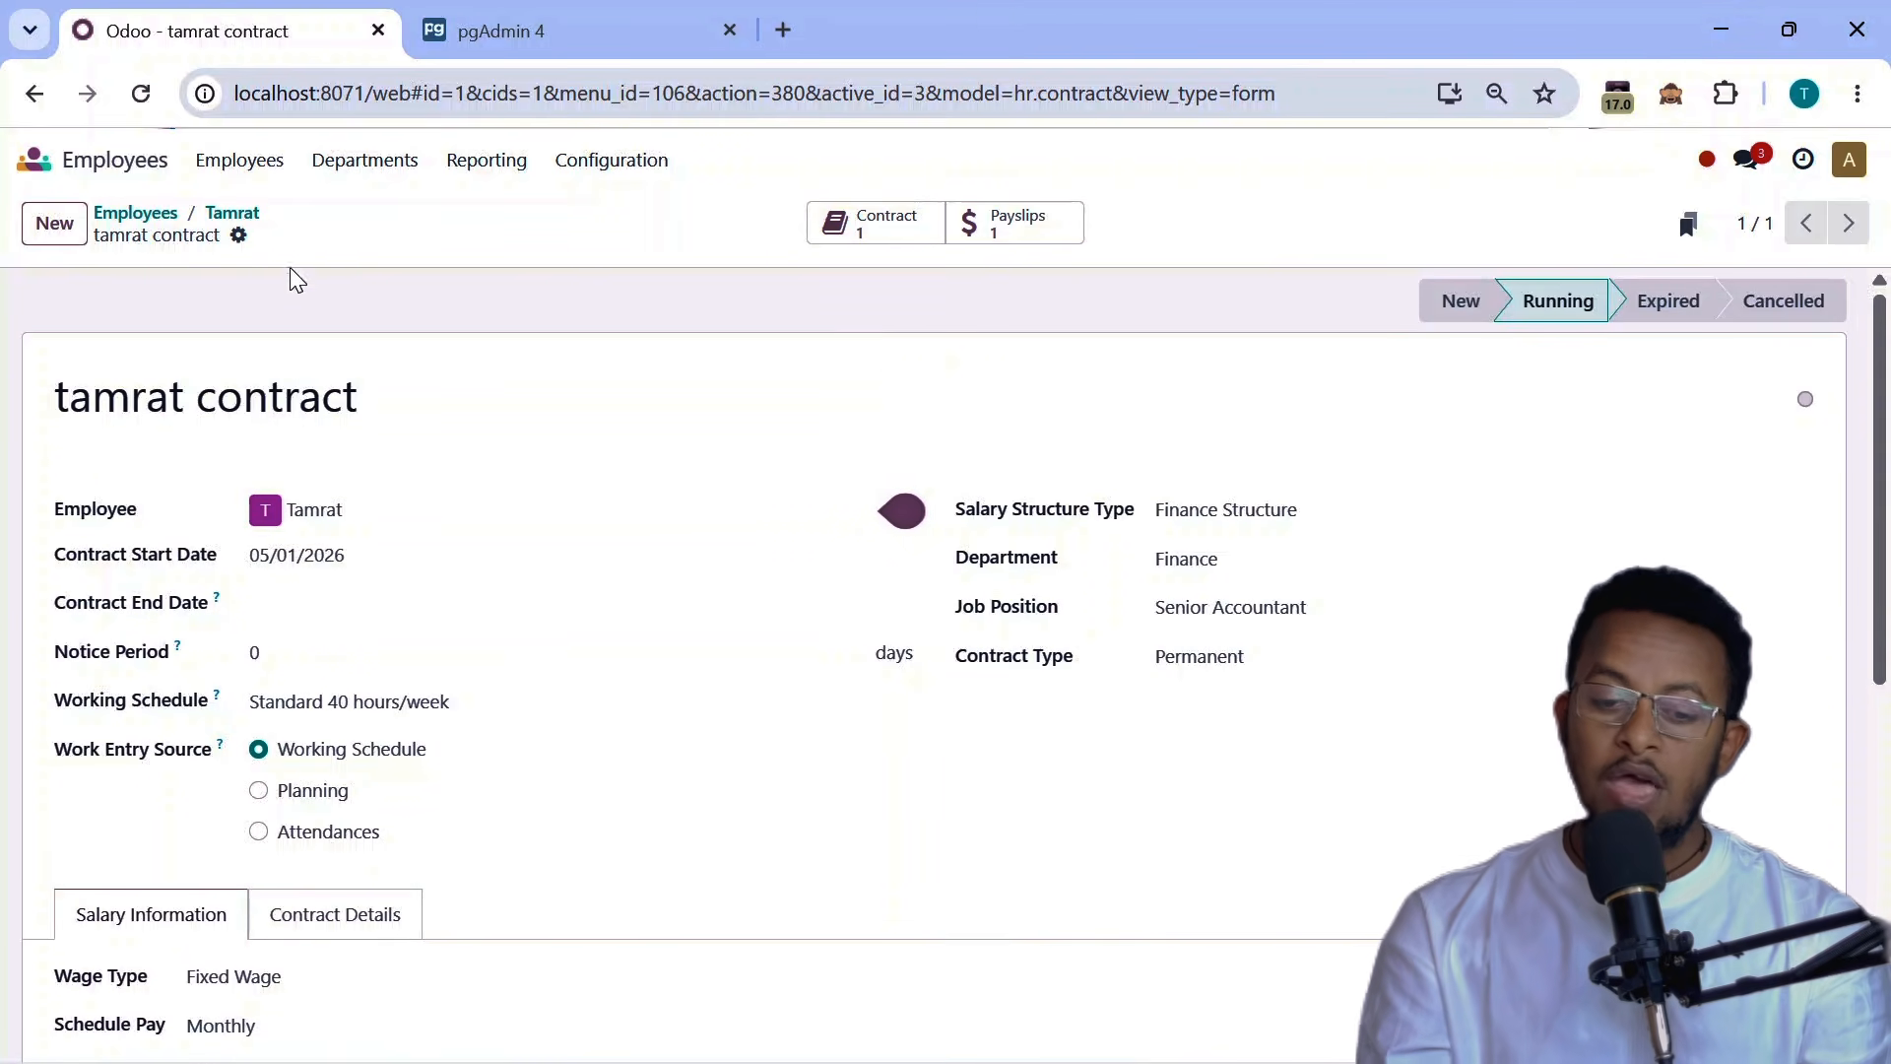
scroll(523, 478, down, 1)
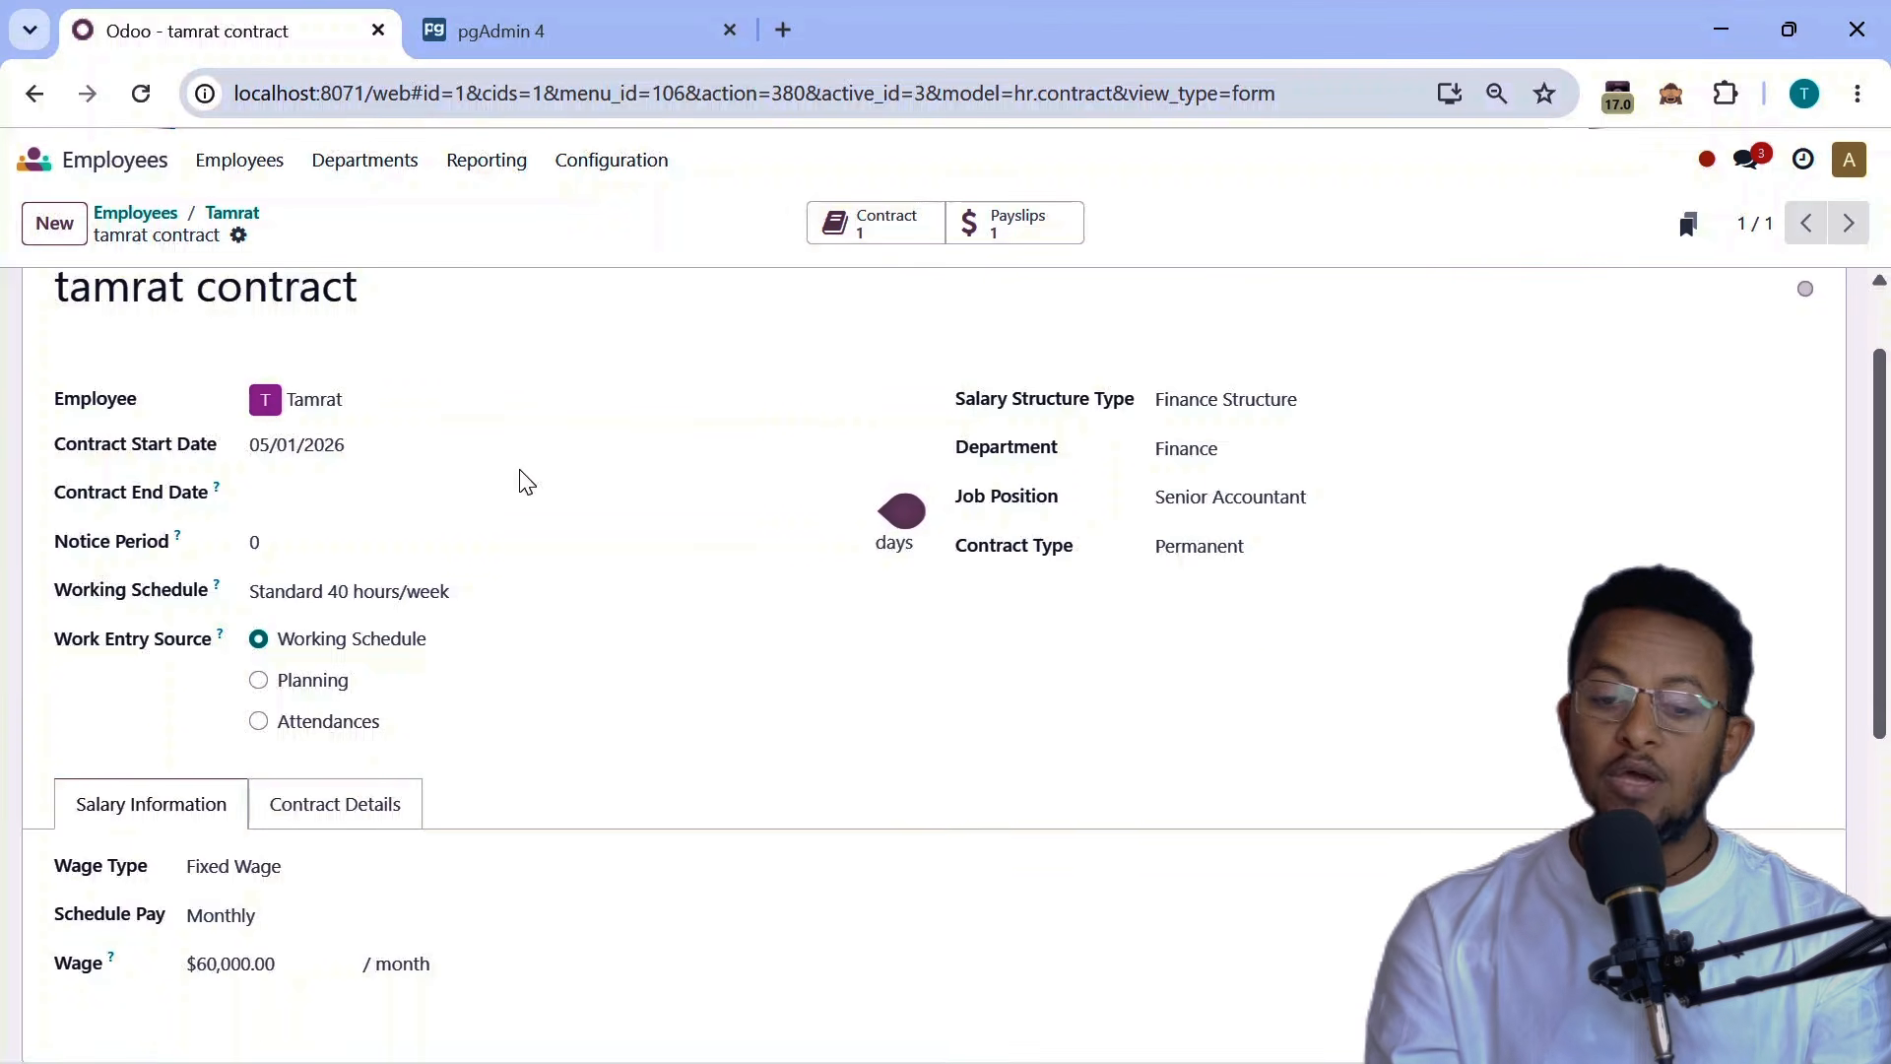
Switch to the Payroll app and open its list of salary rules.
click(22, 165)
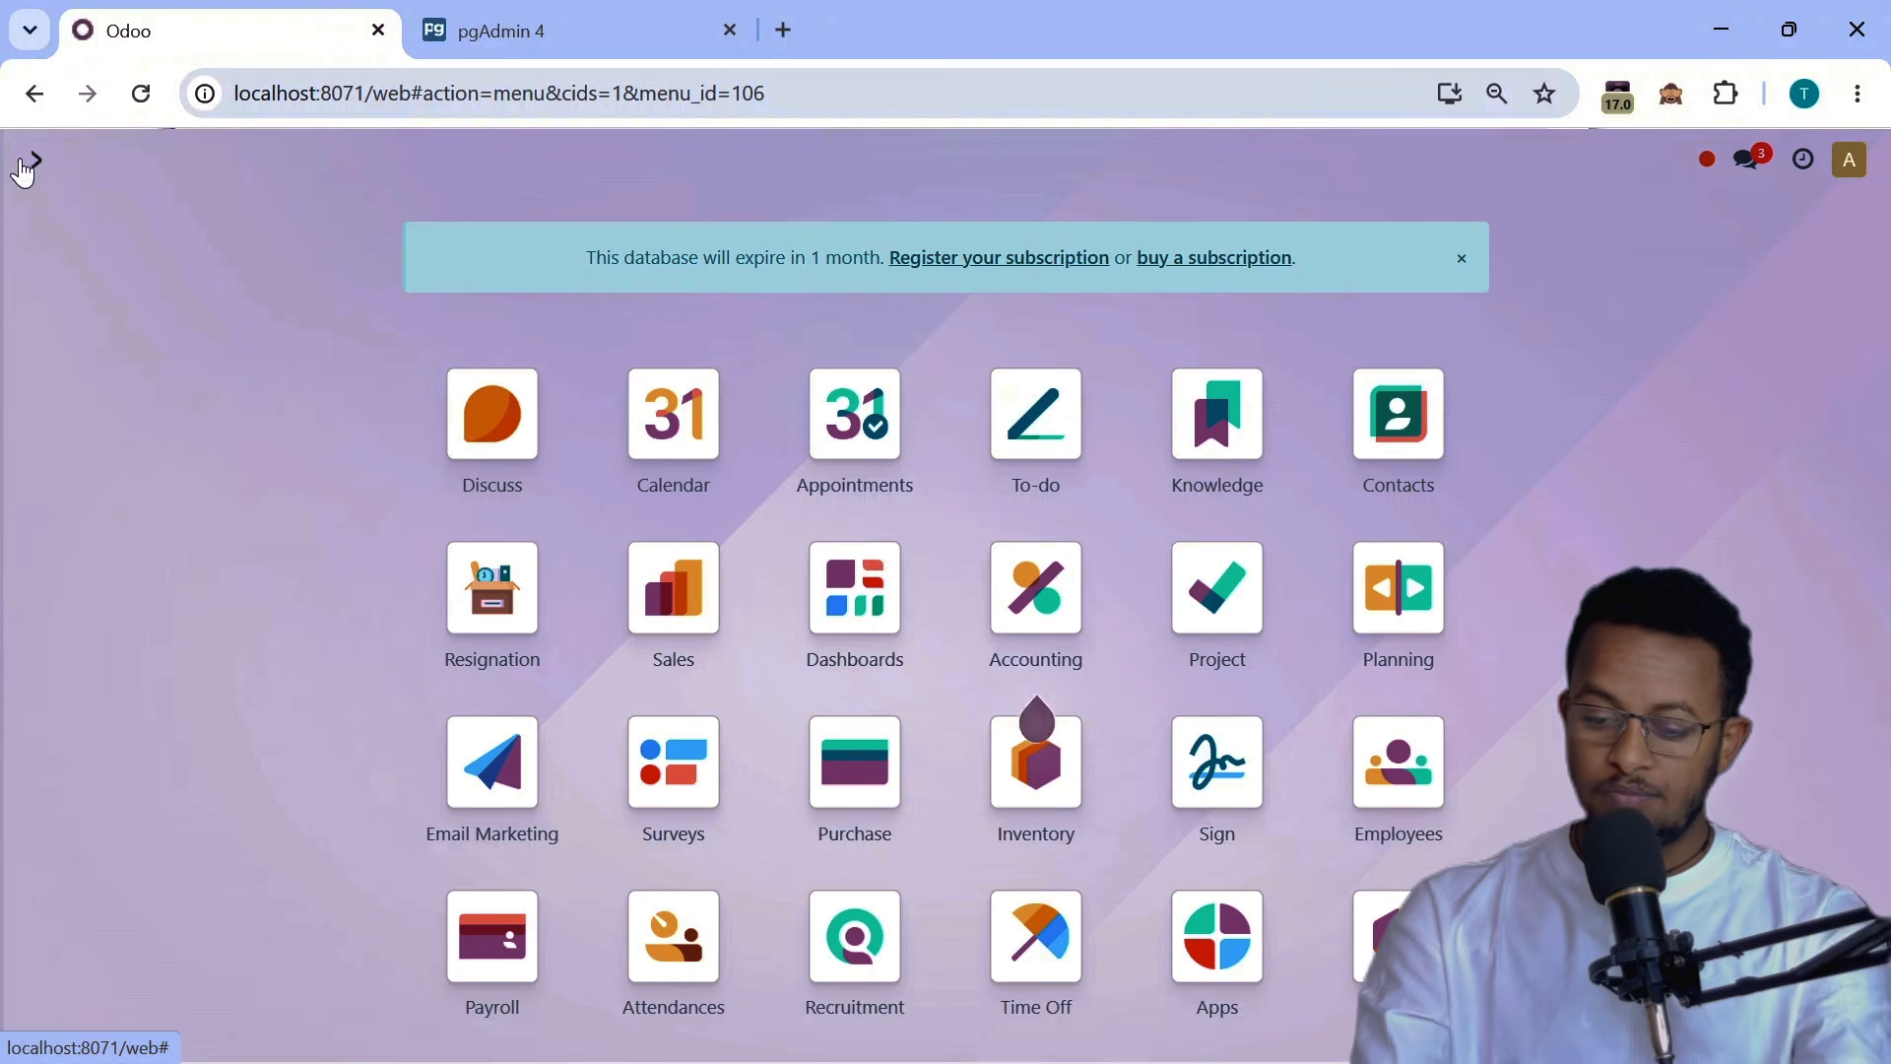
text(pay)
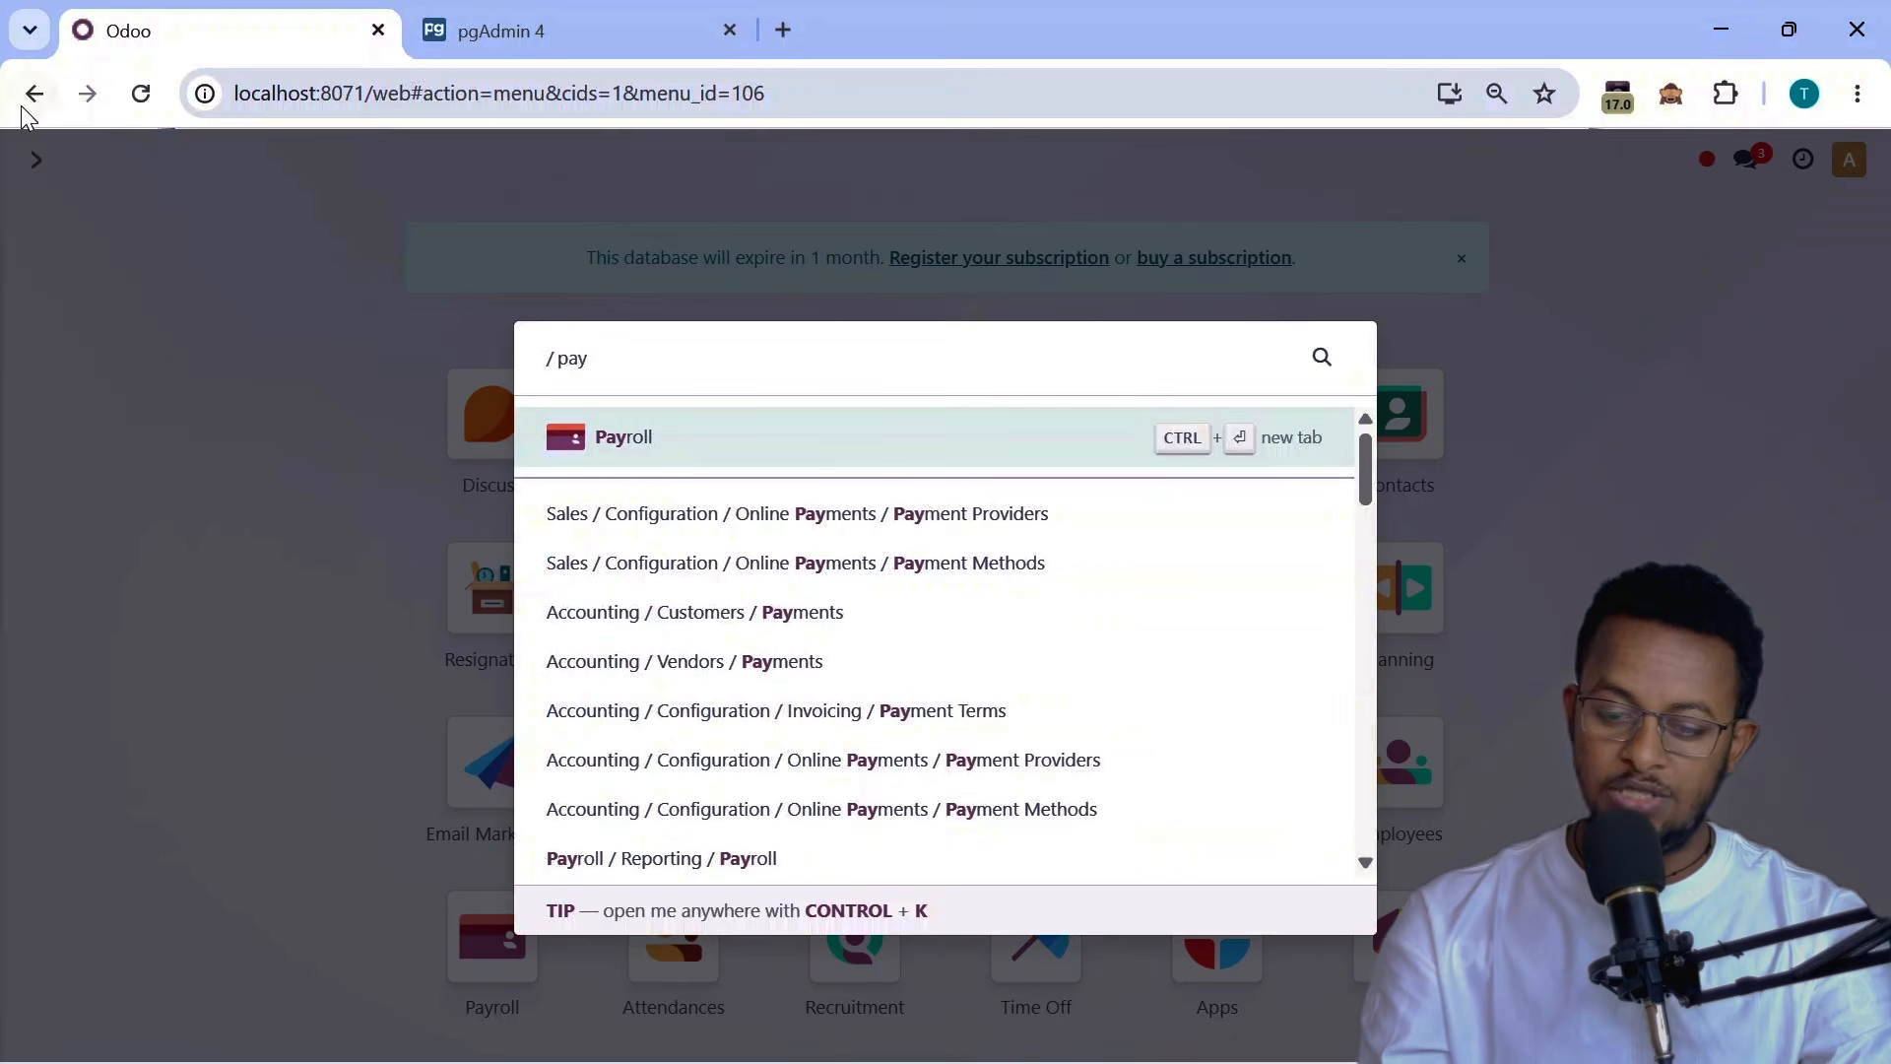
click(596, 437)
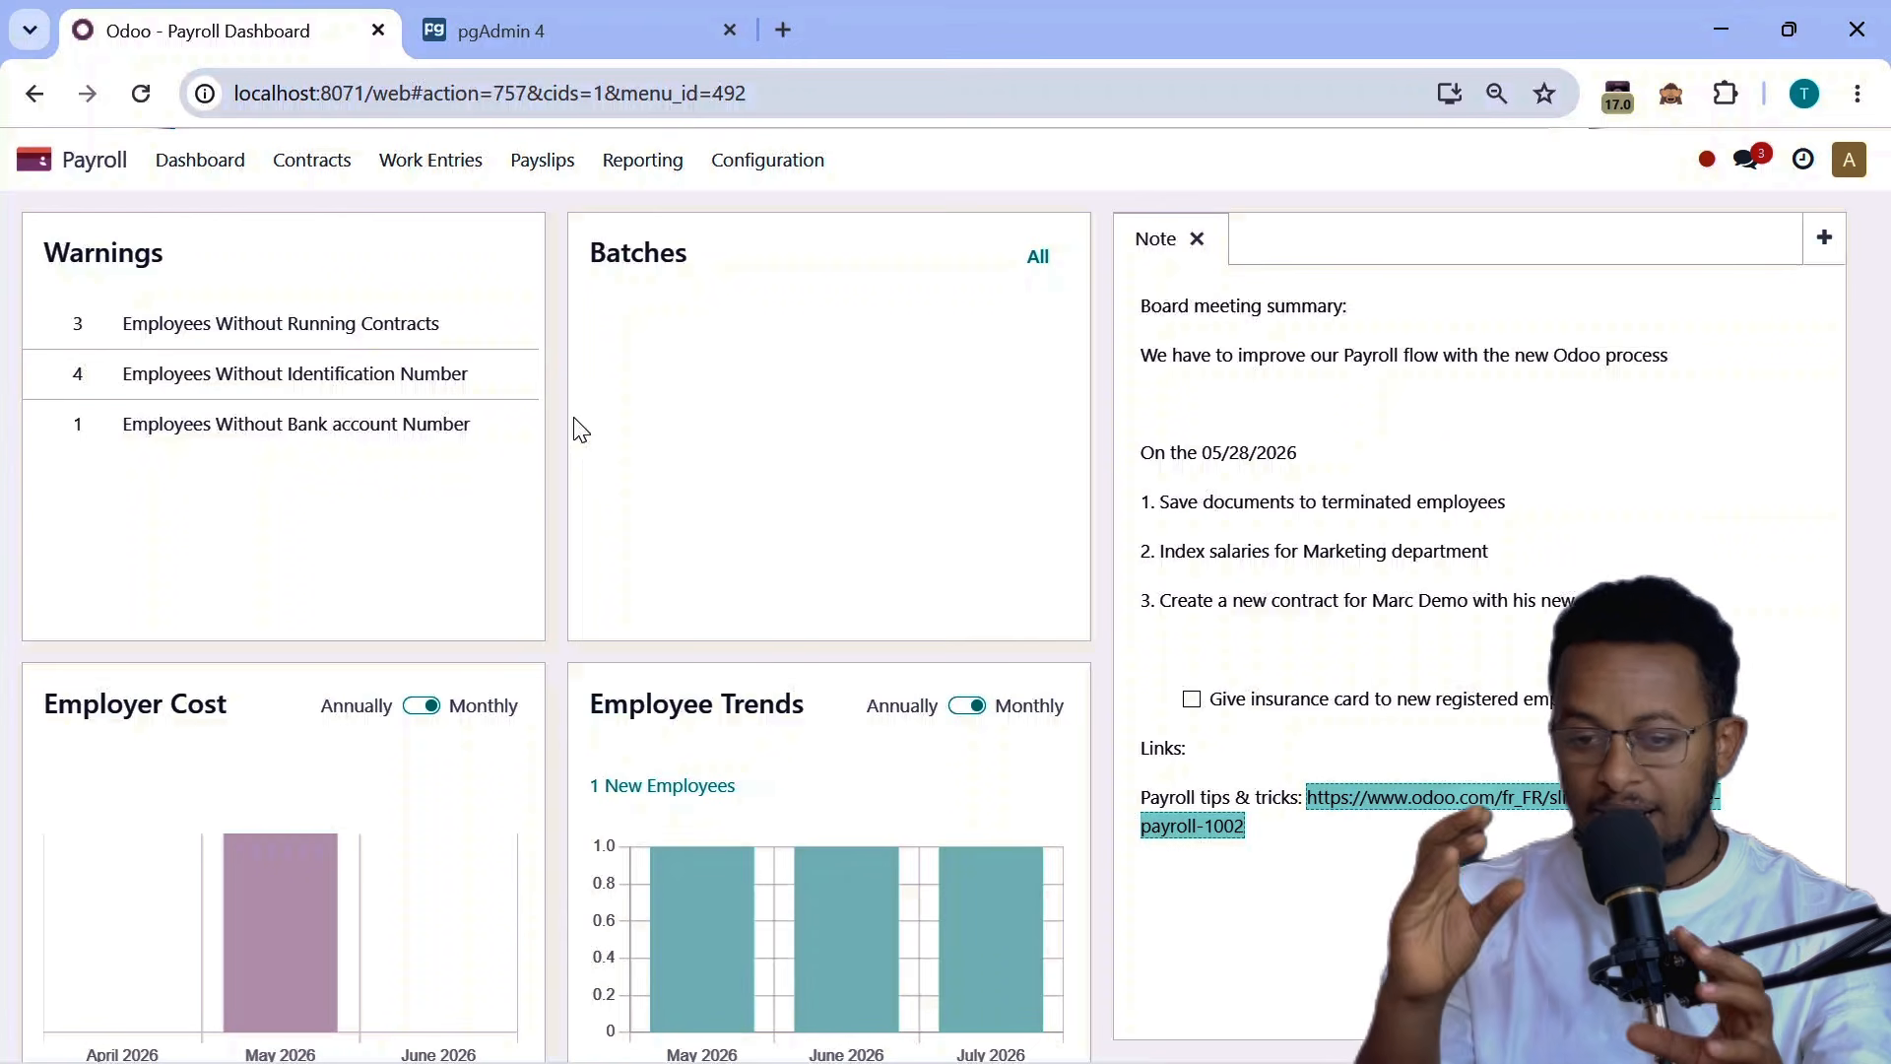
click(766, 176)
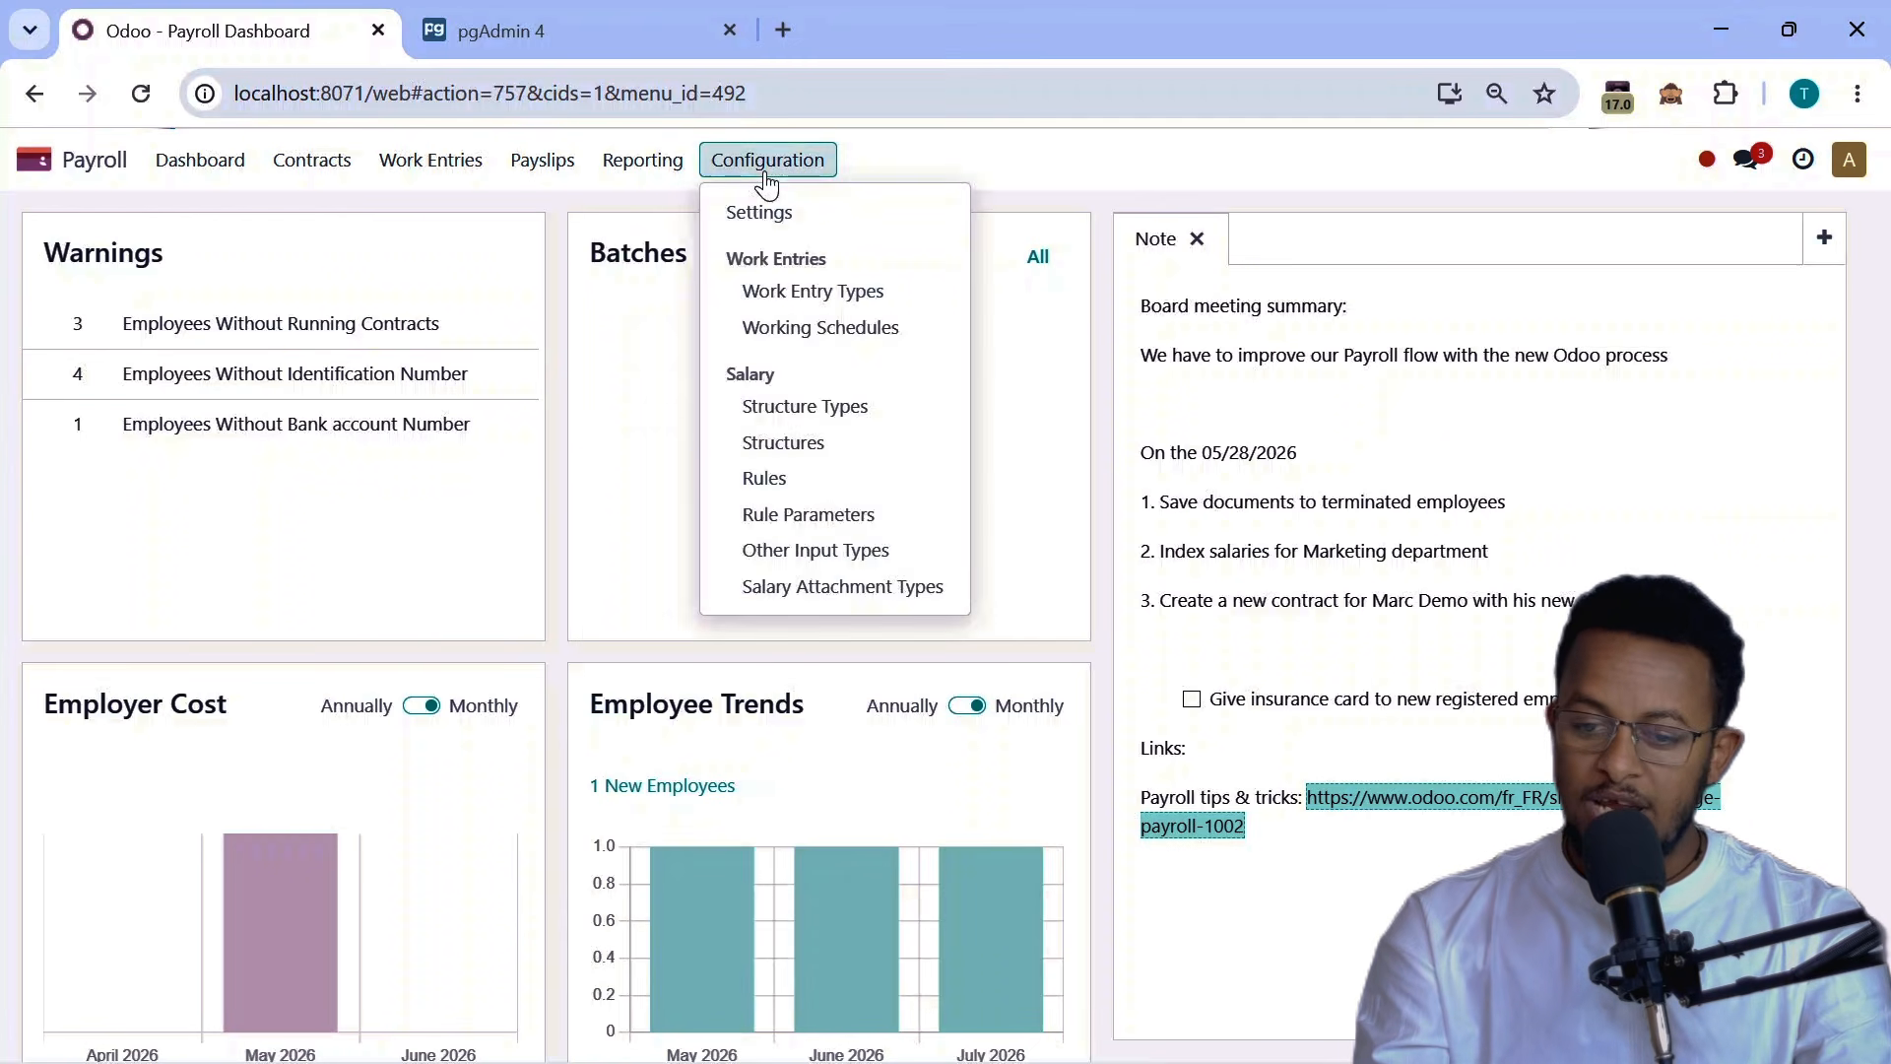
click(789, 480)
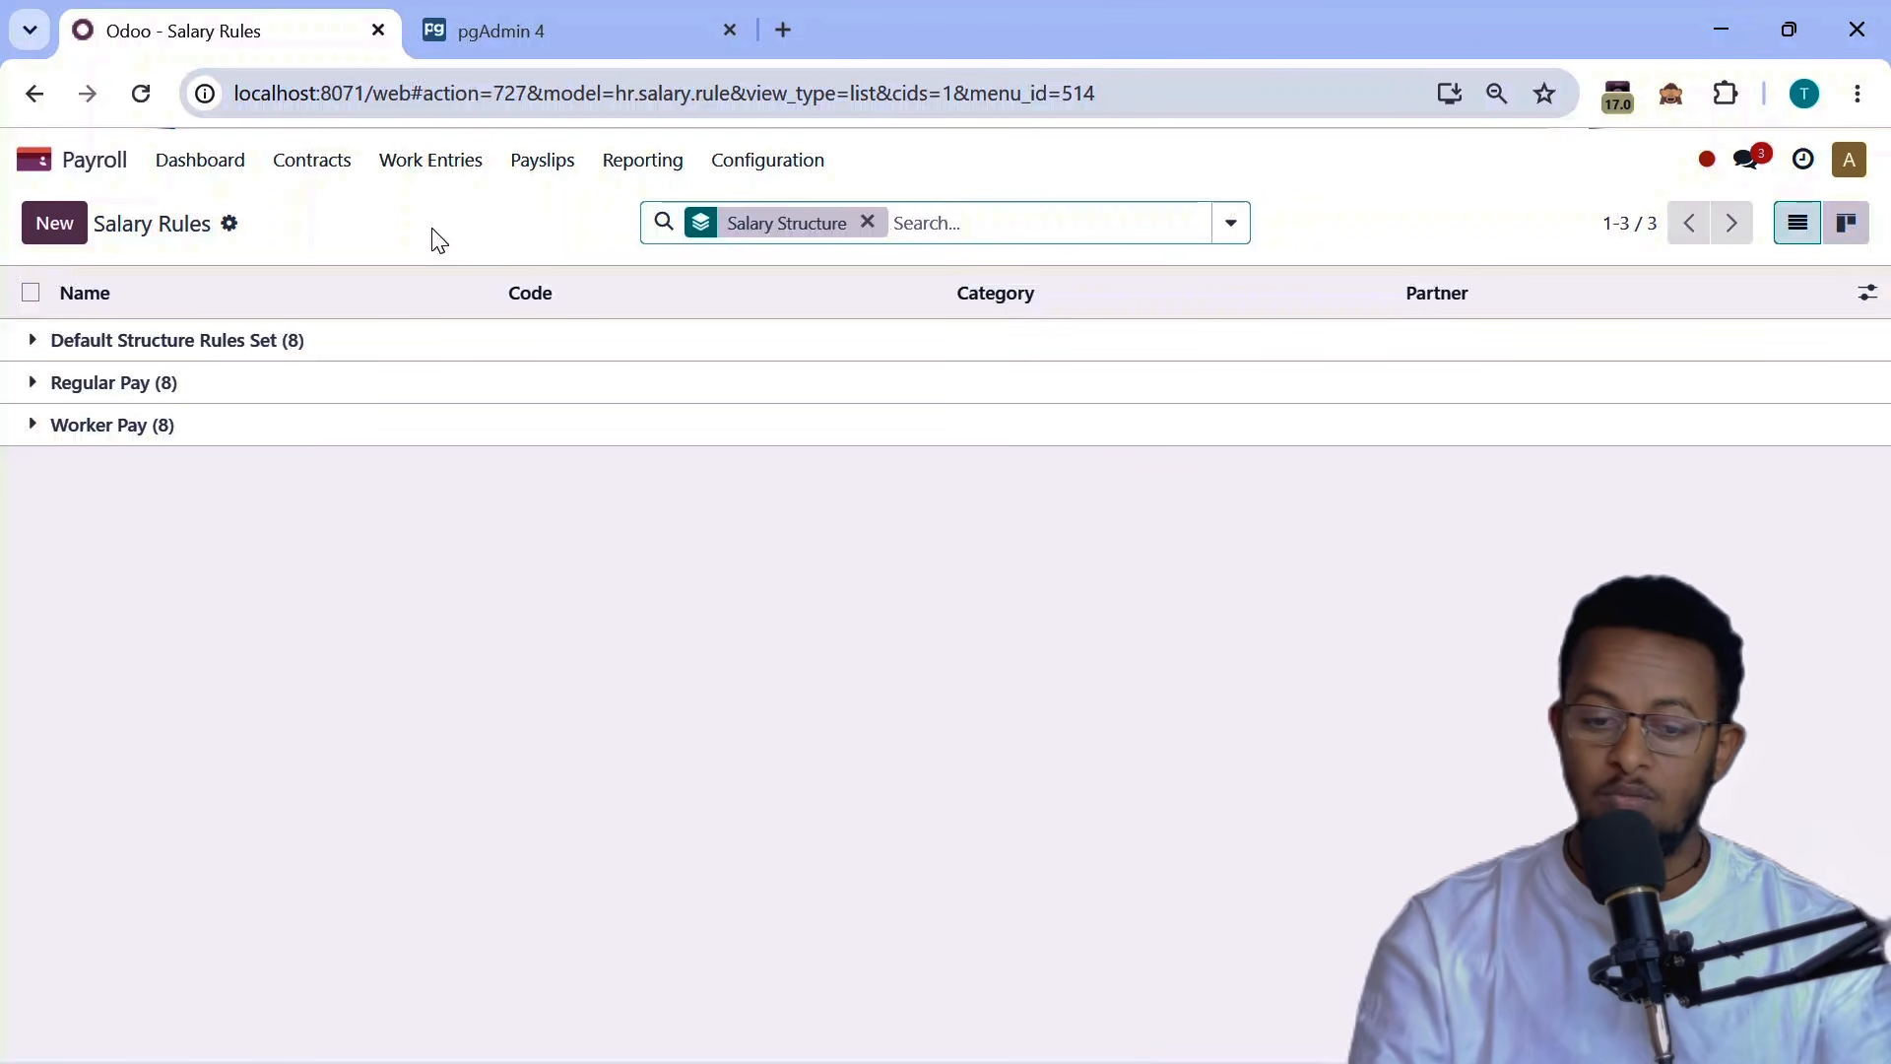
Examine the salary rules grouped under Regular Pay, Worker Pay and Default Structure Rules Set, collapsing each group again.
click(33, 382)
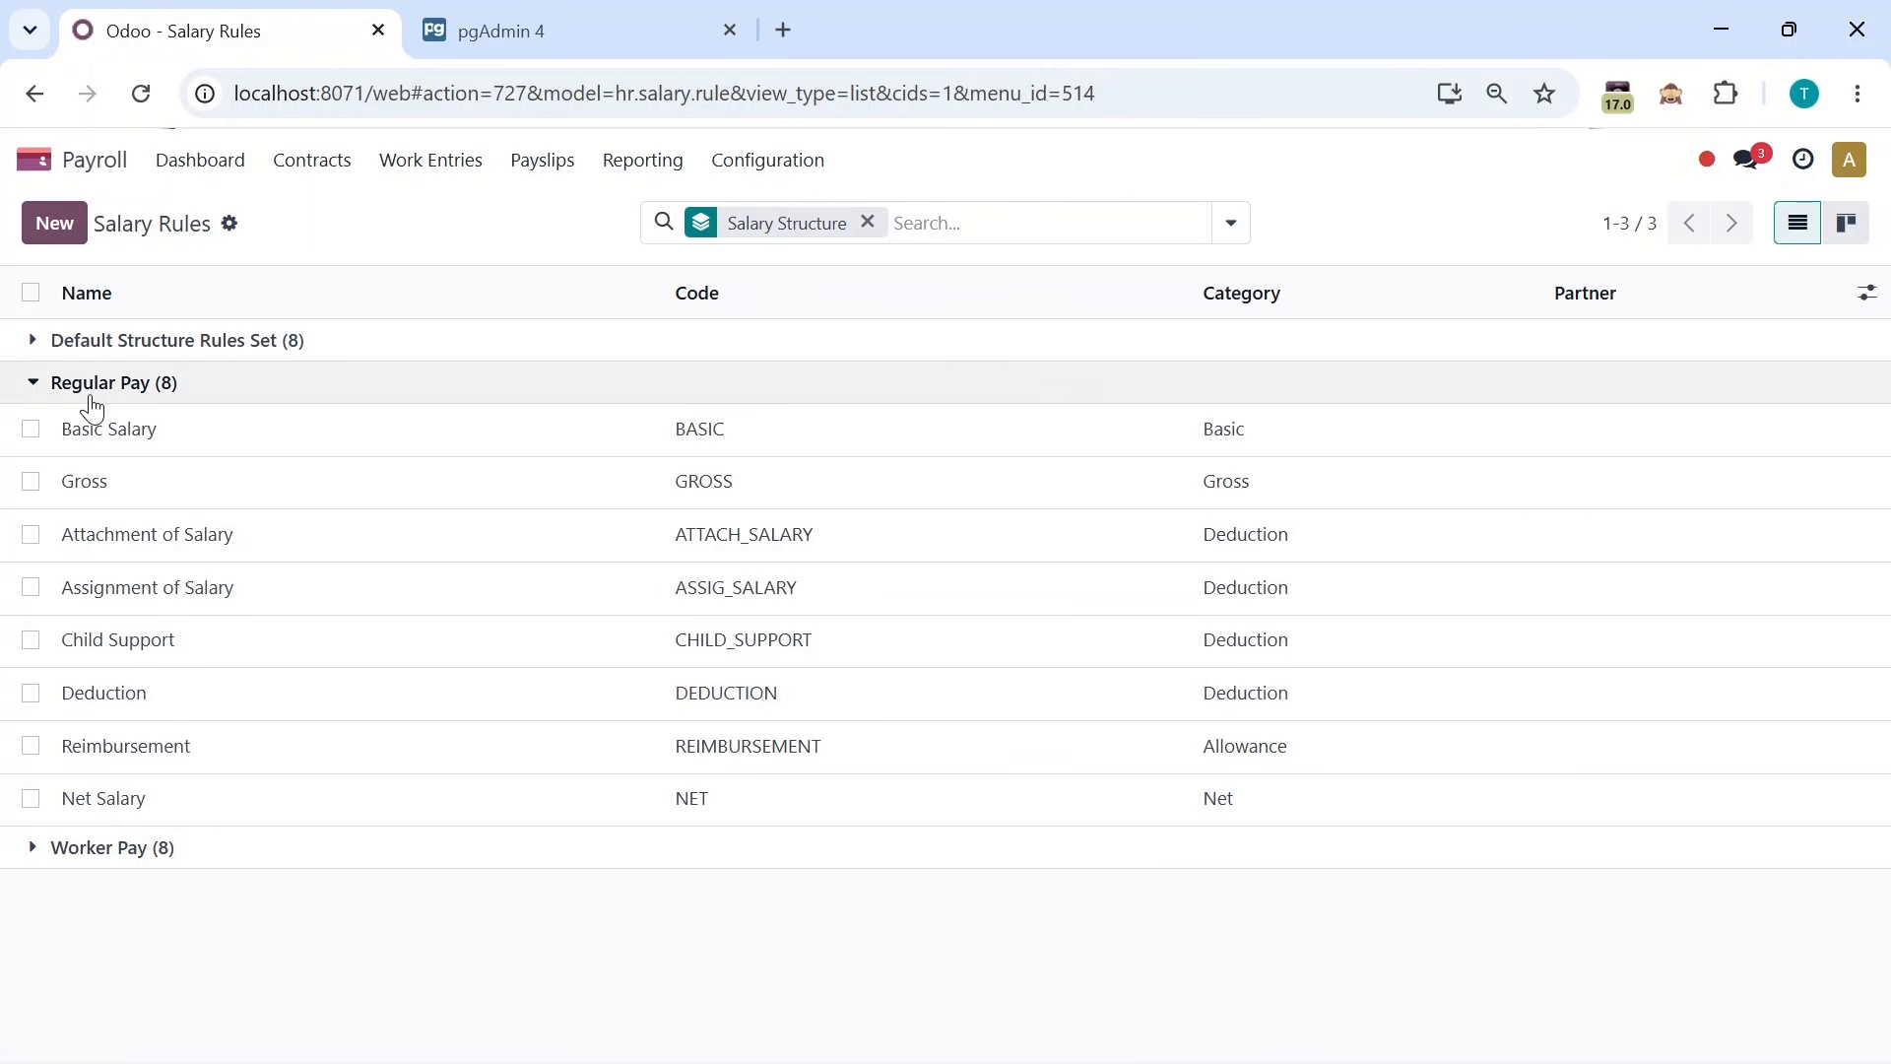
click(58, 394)
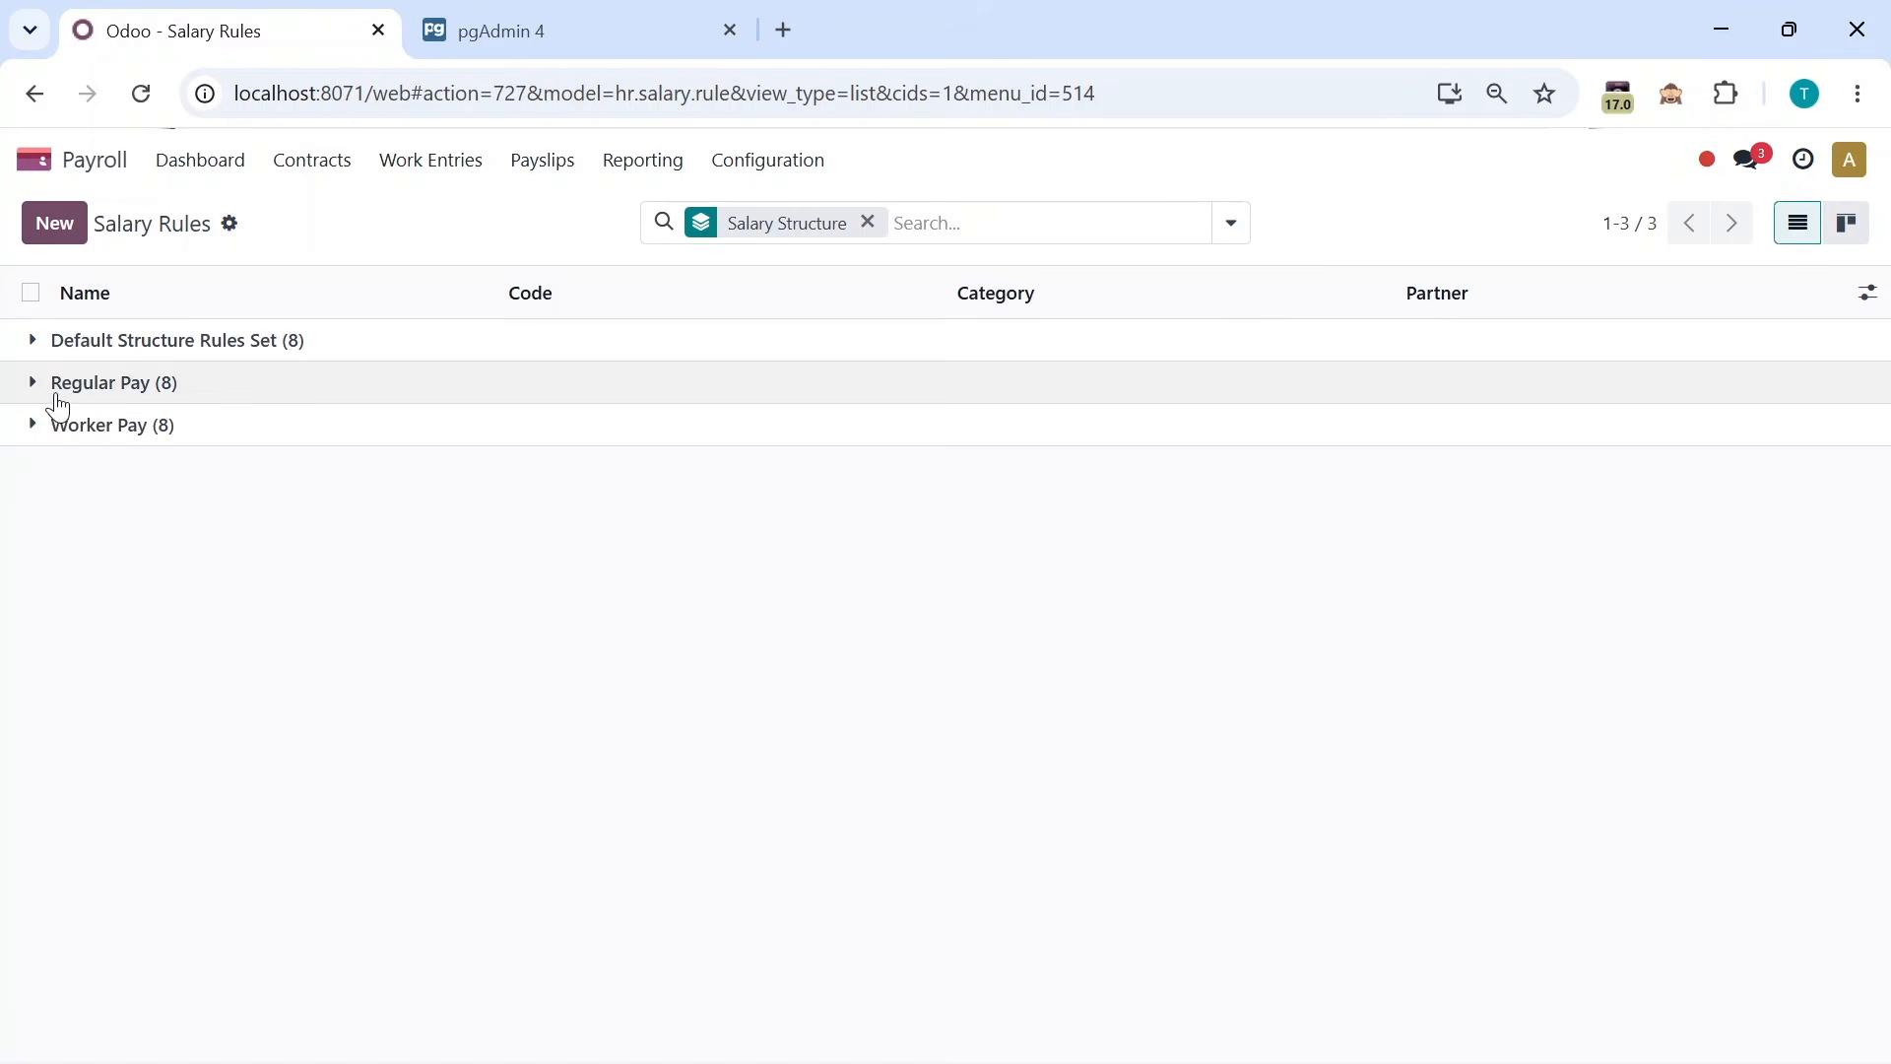
click(37, 394)
click(37, 394)
click(38, 430)
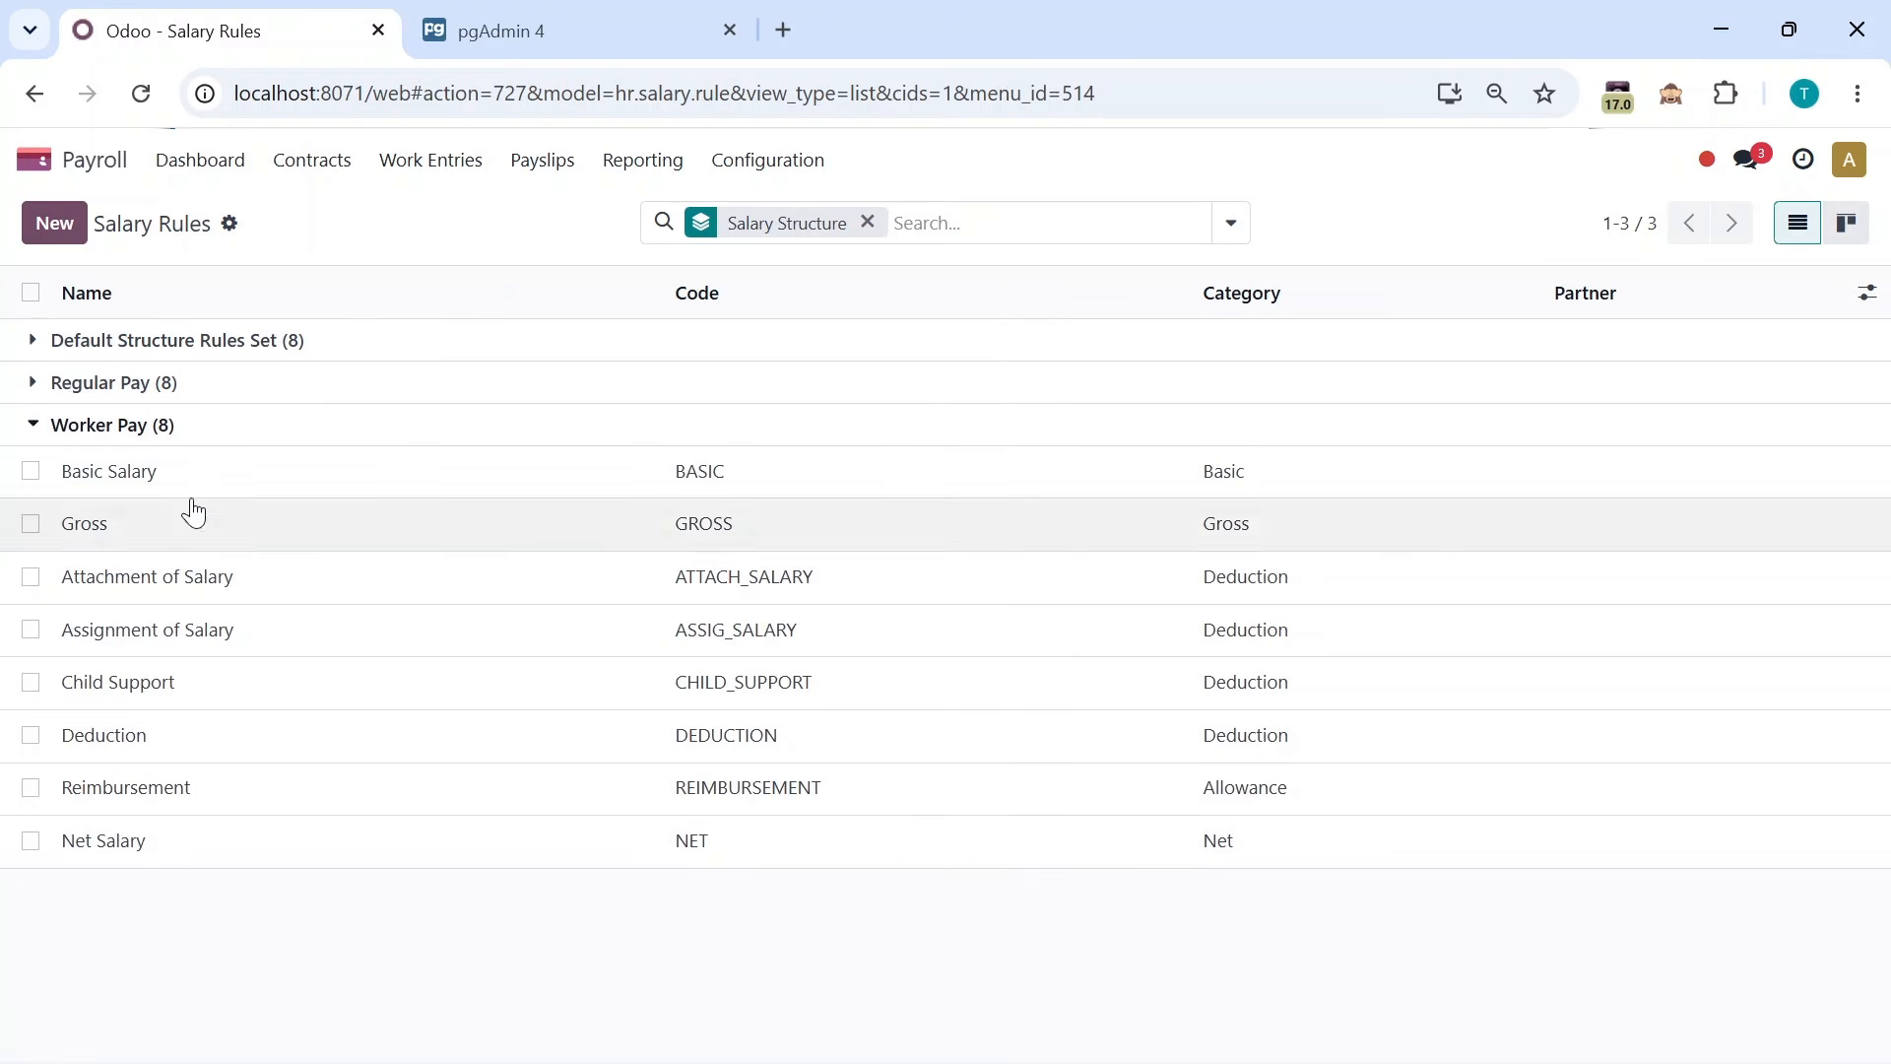
click(36, 340)
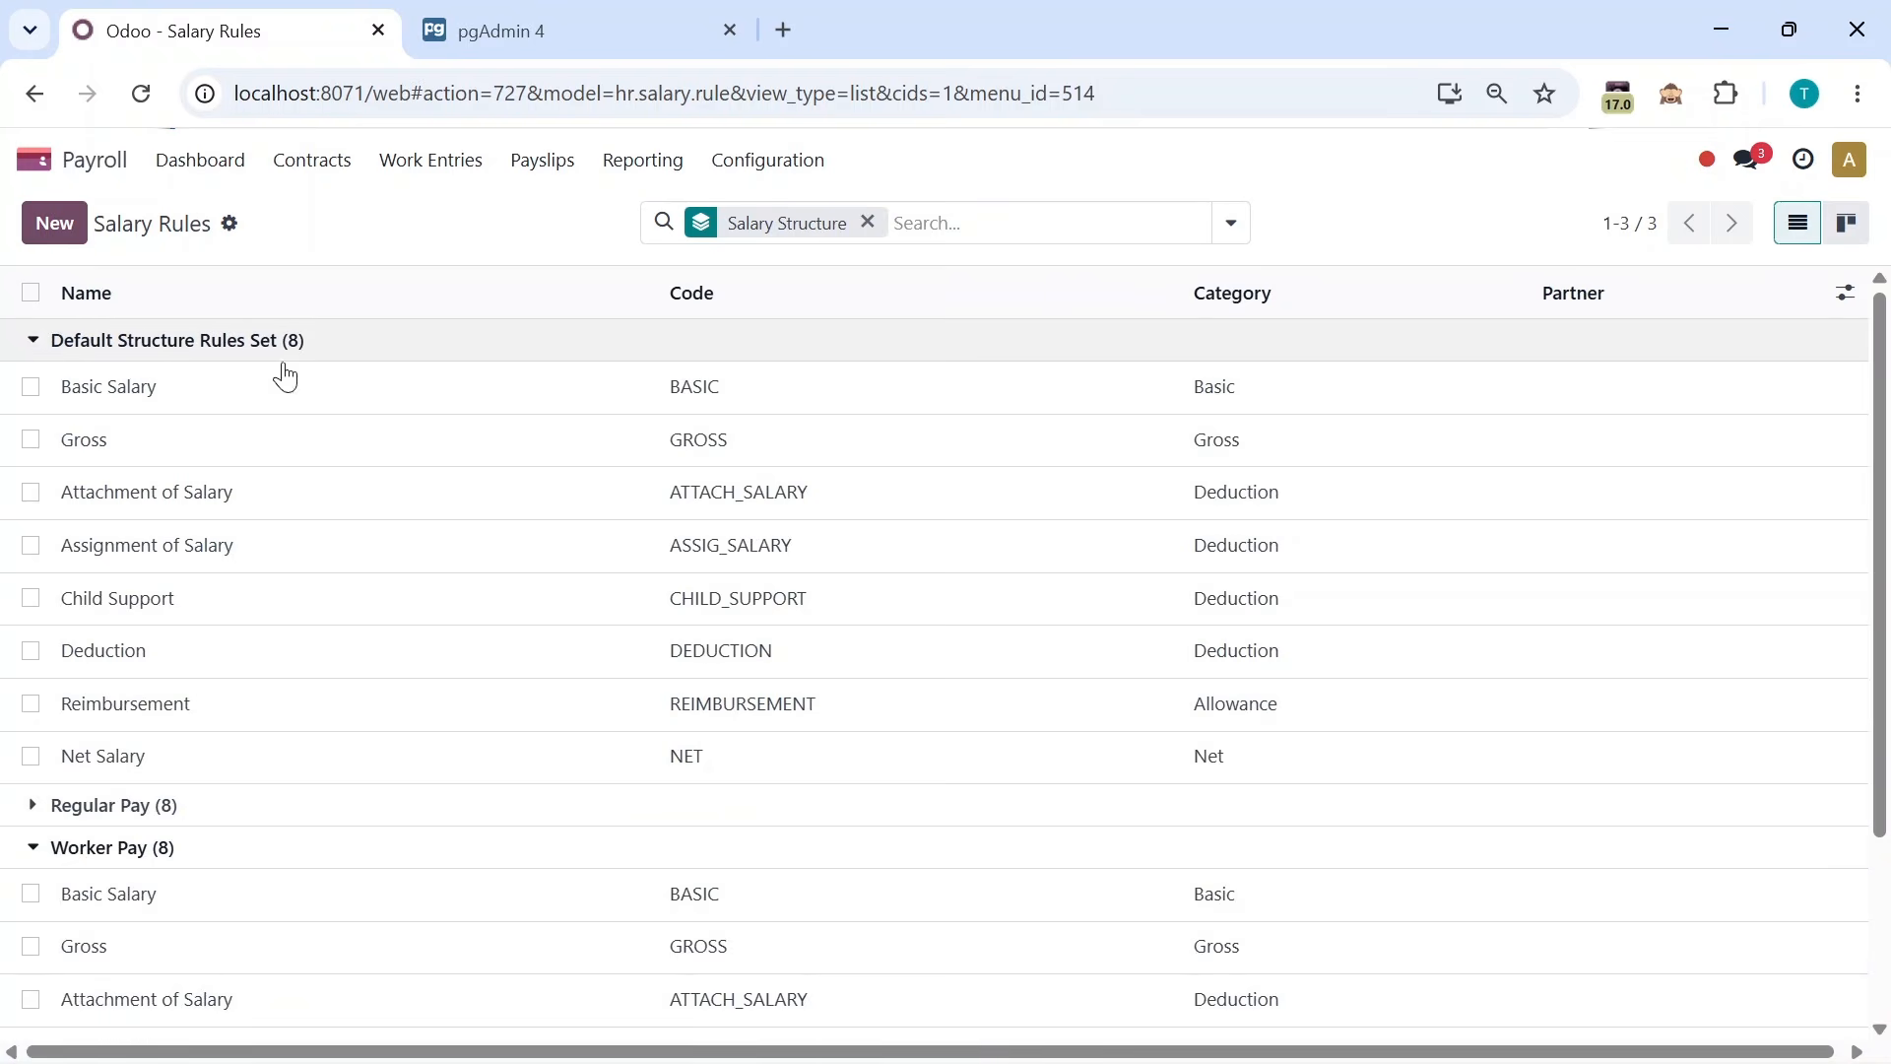
click(42, 340)
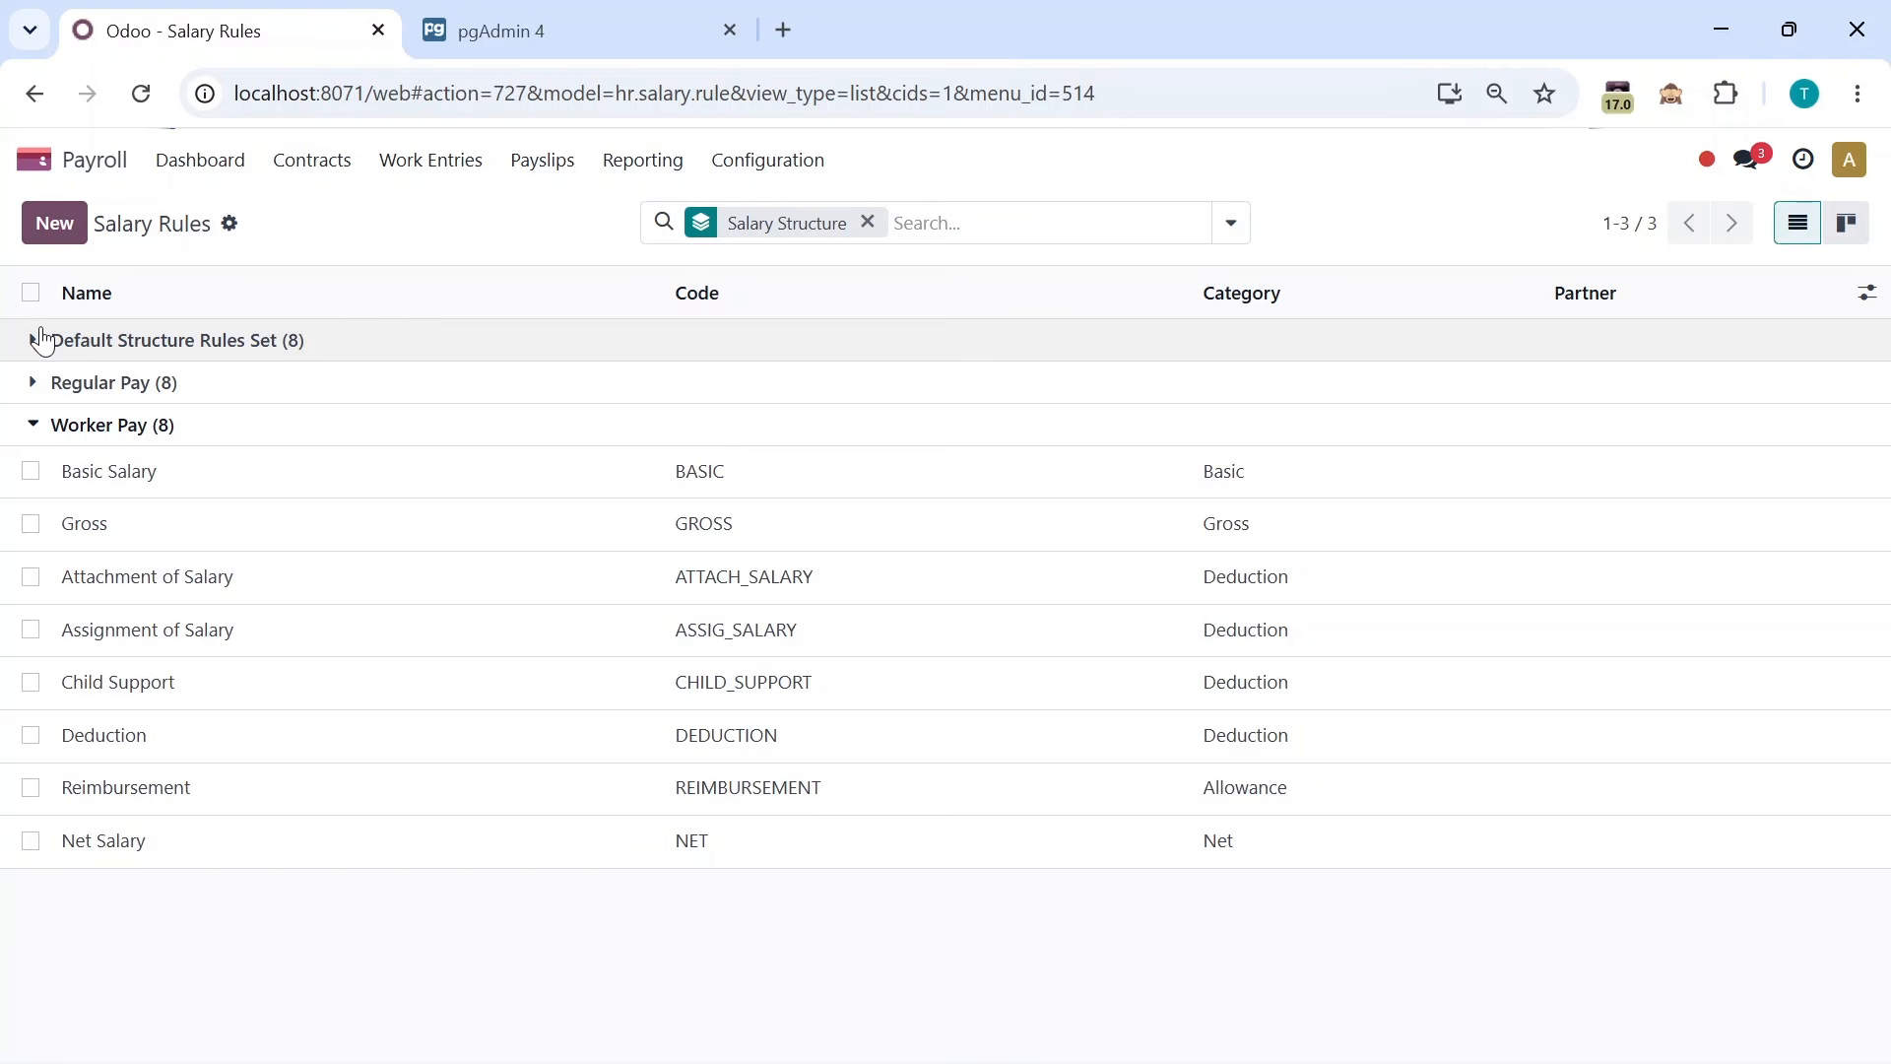
click(37, 433)
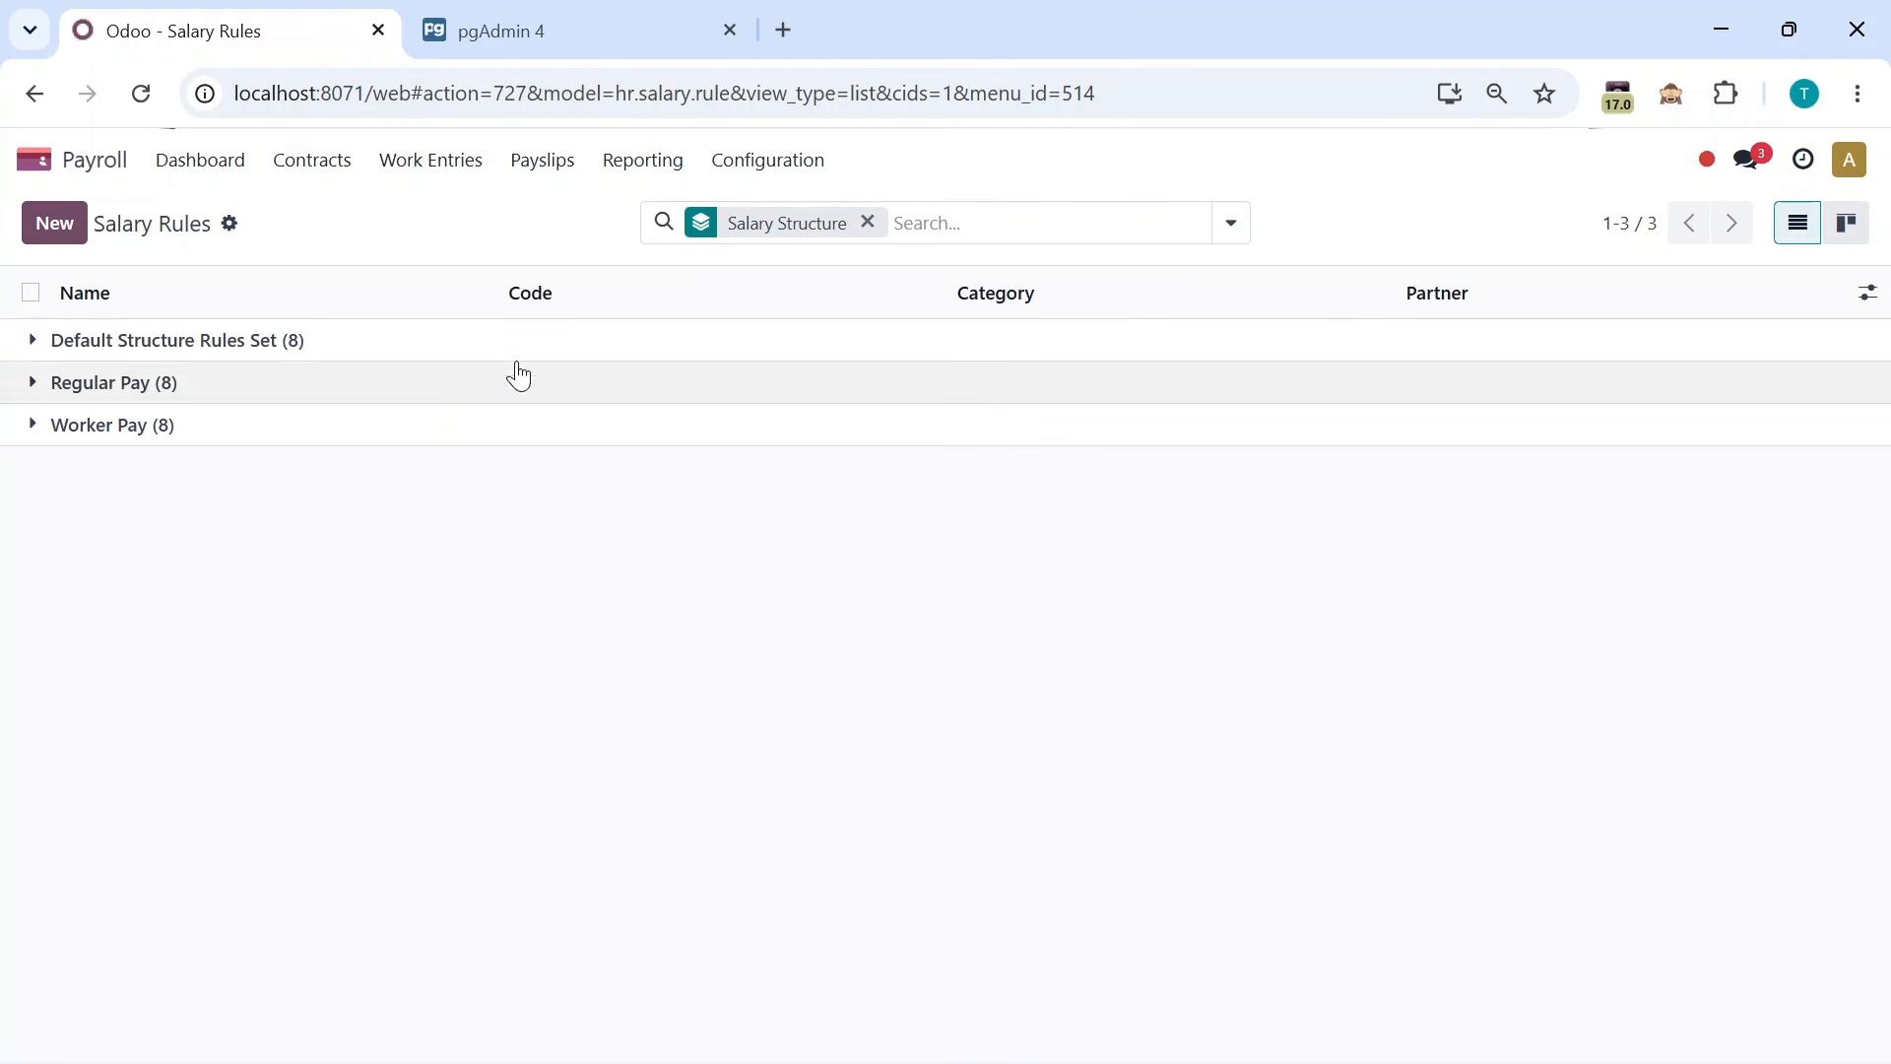
Open the salary structures list and check which structure belongs to the Finance Structure type.
click(767, 160)
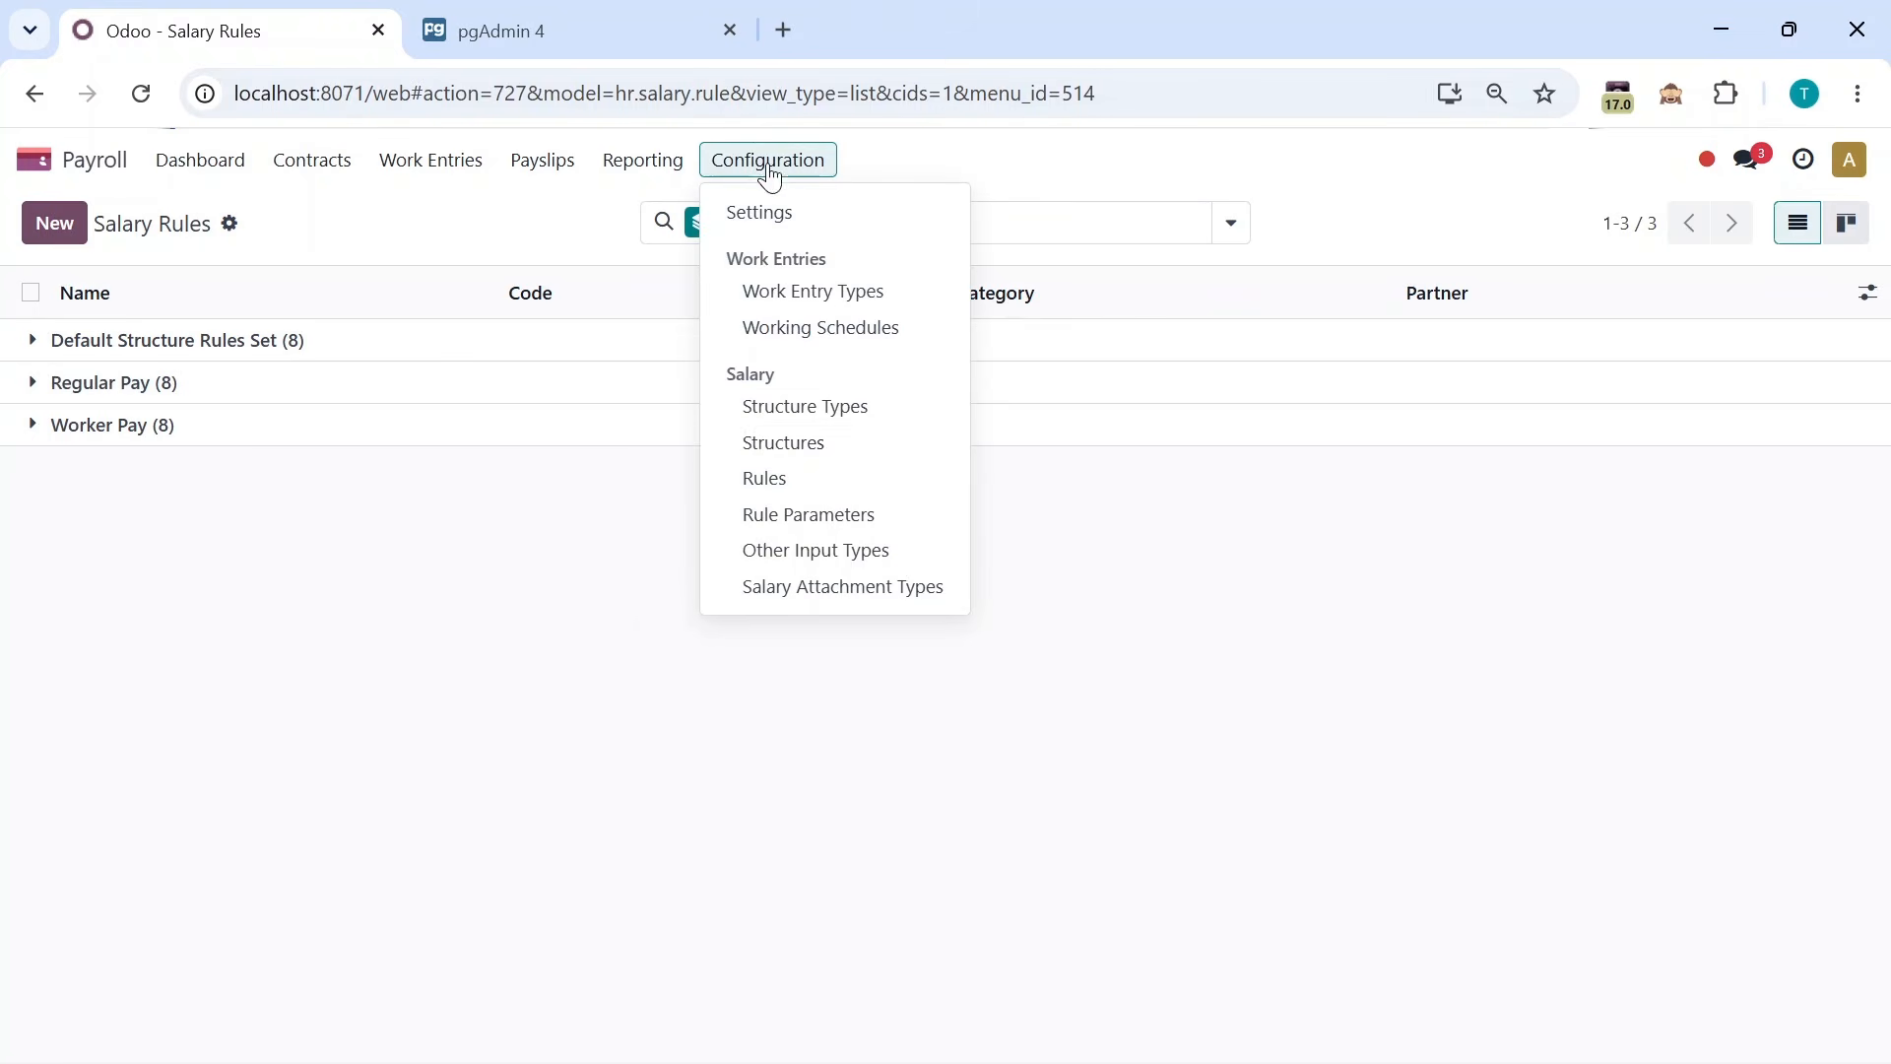
click(788, 451)
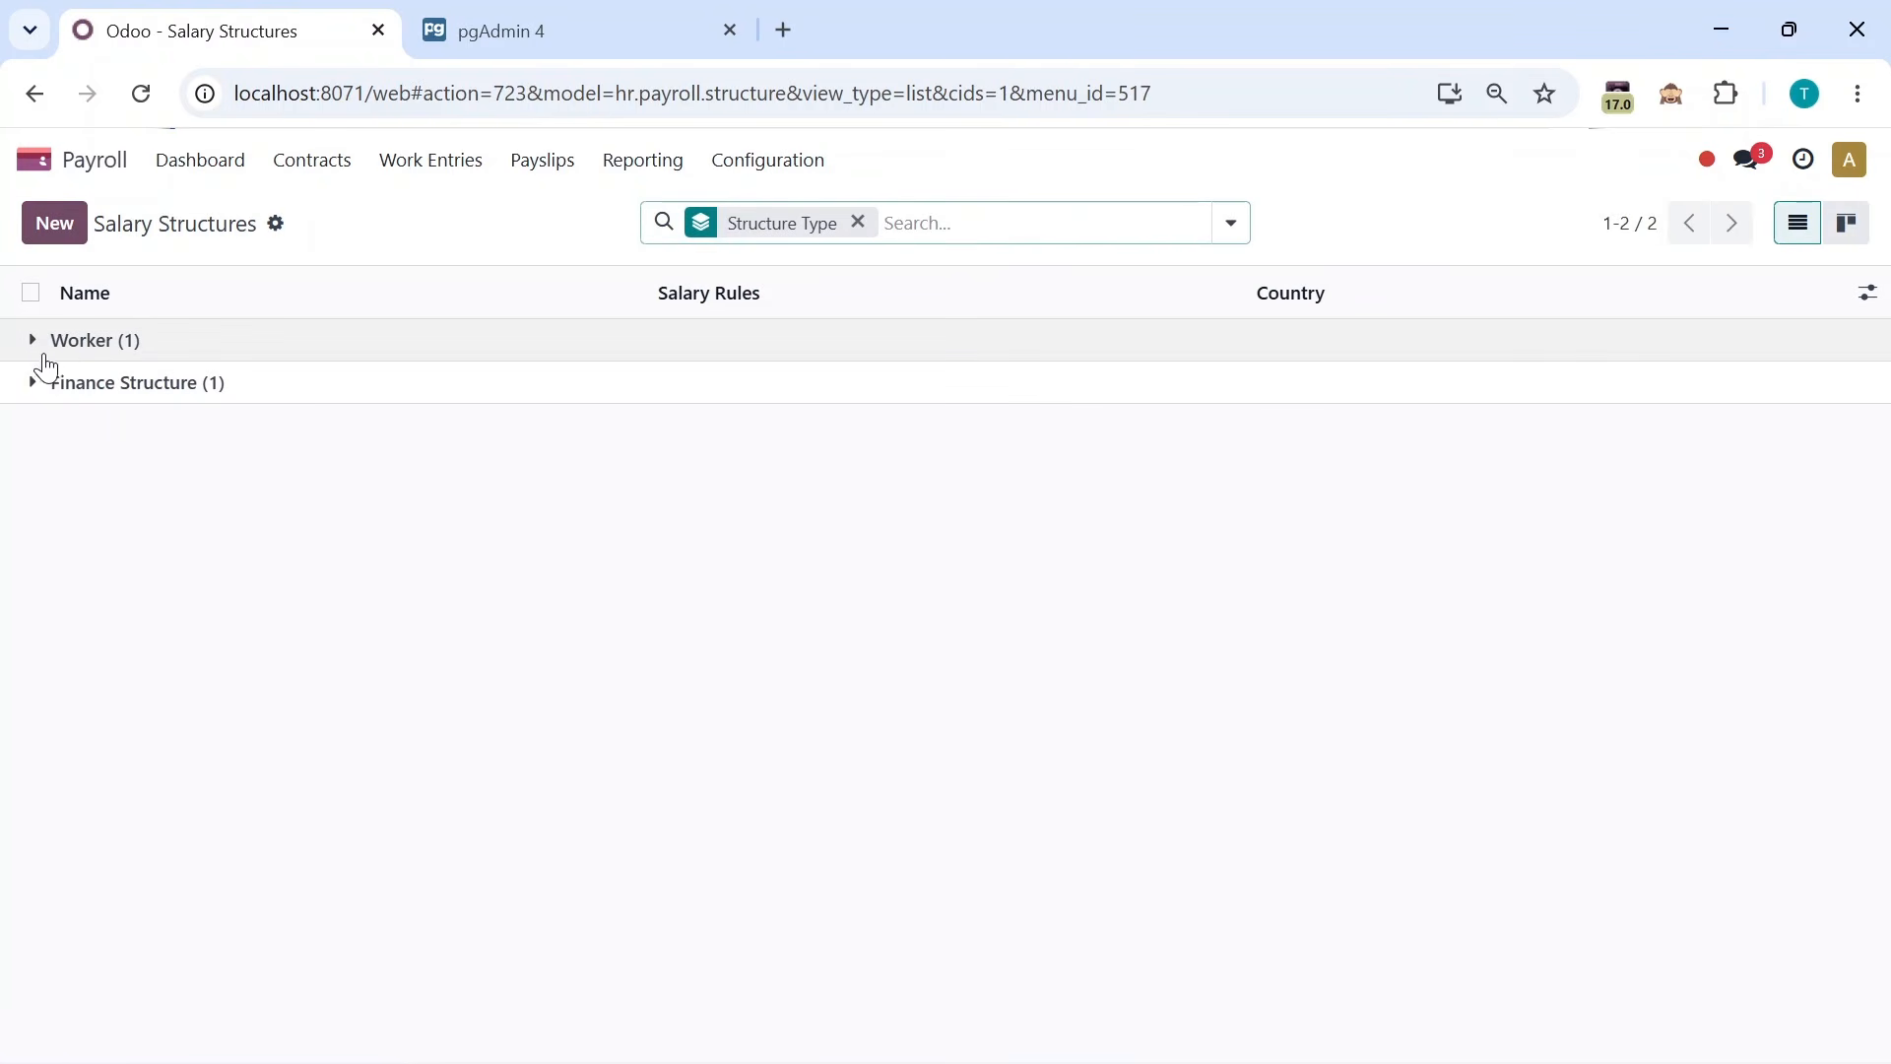
click(43, 384)
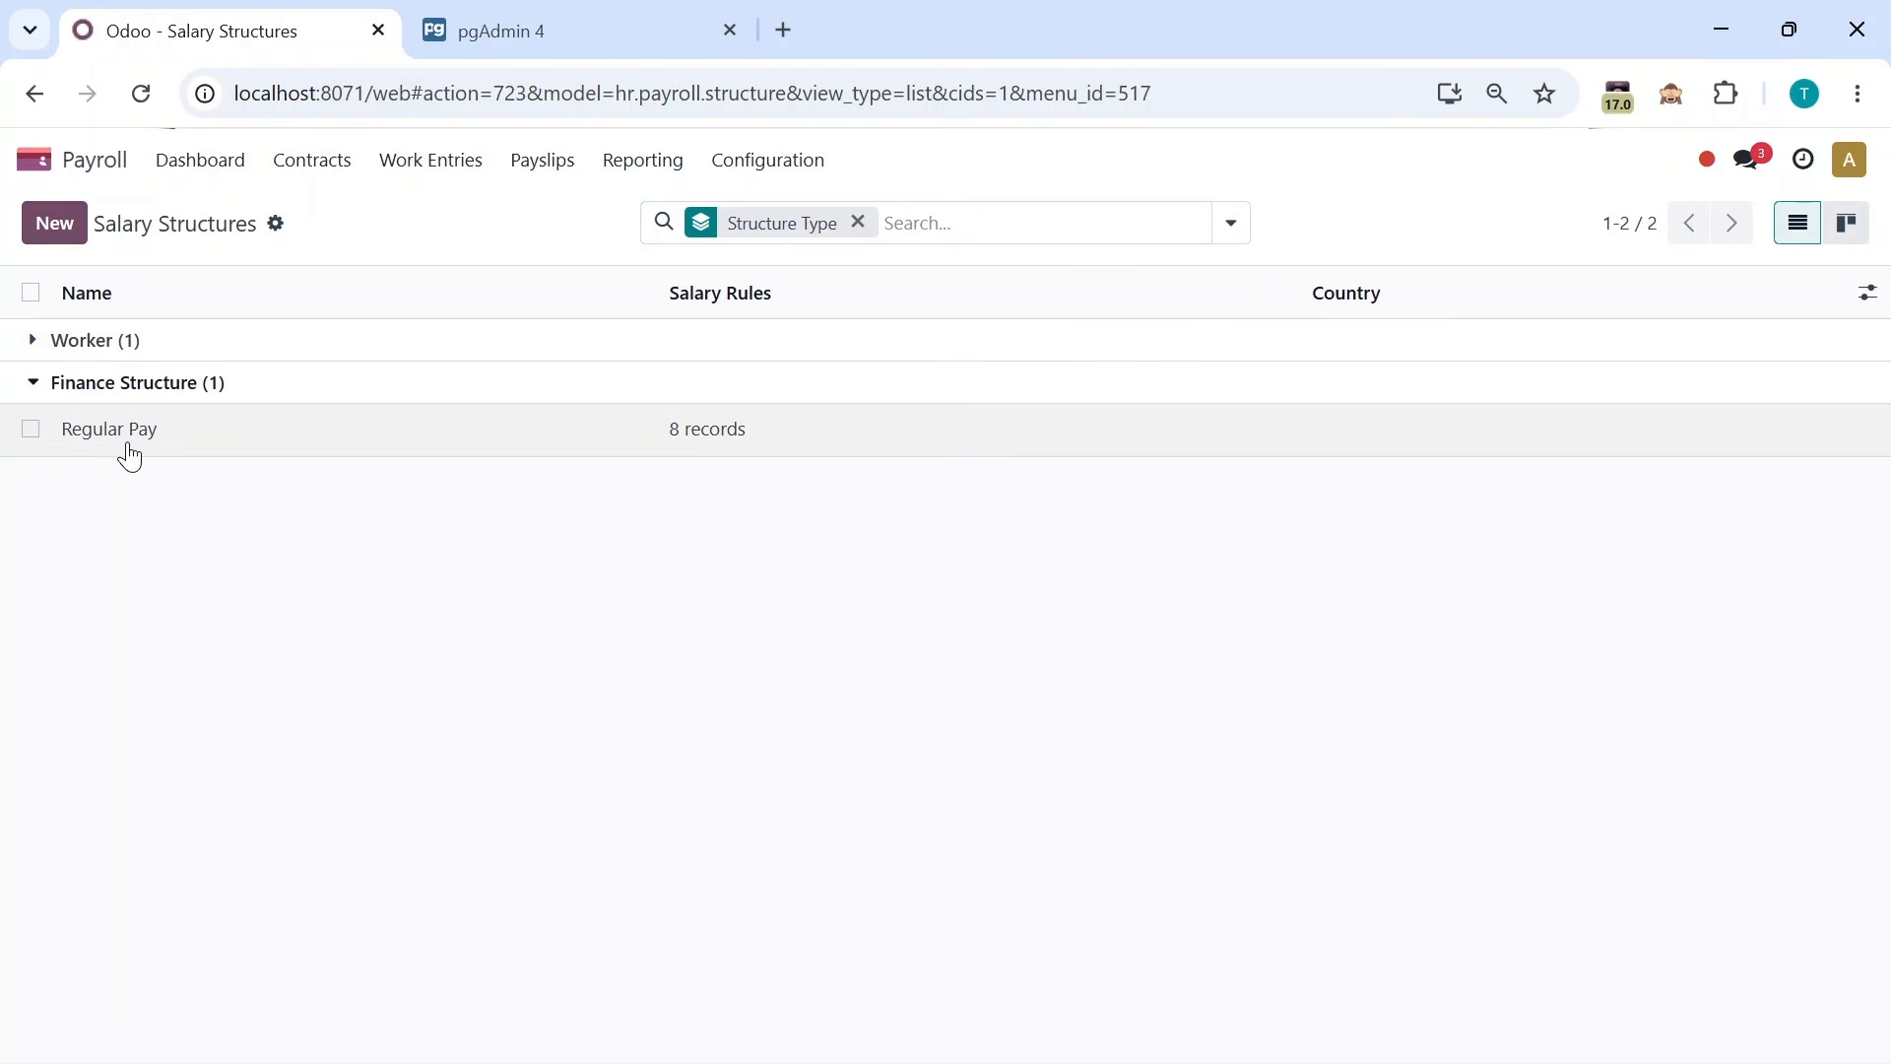
click(49, 384)
Return to the list of salary rules in the payroll configuration.
click(772, 162)
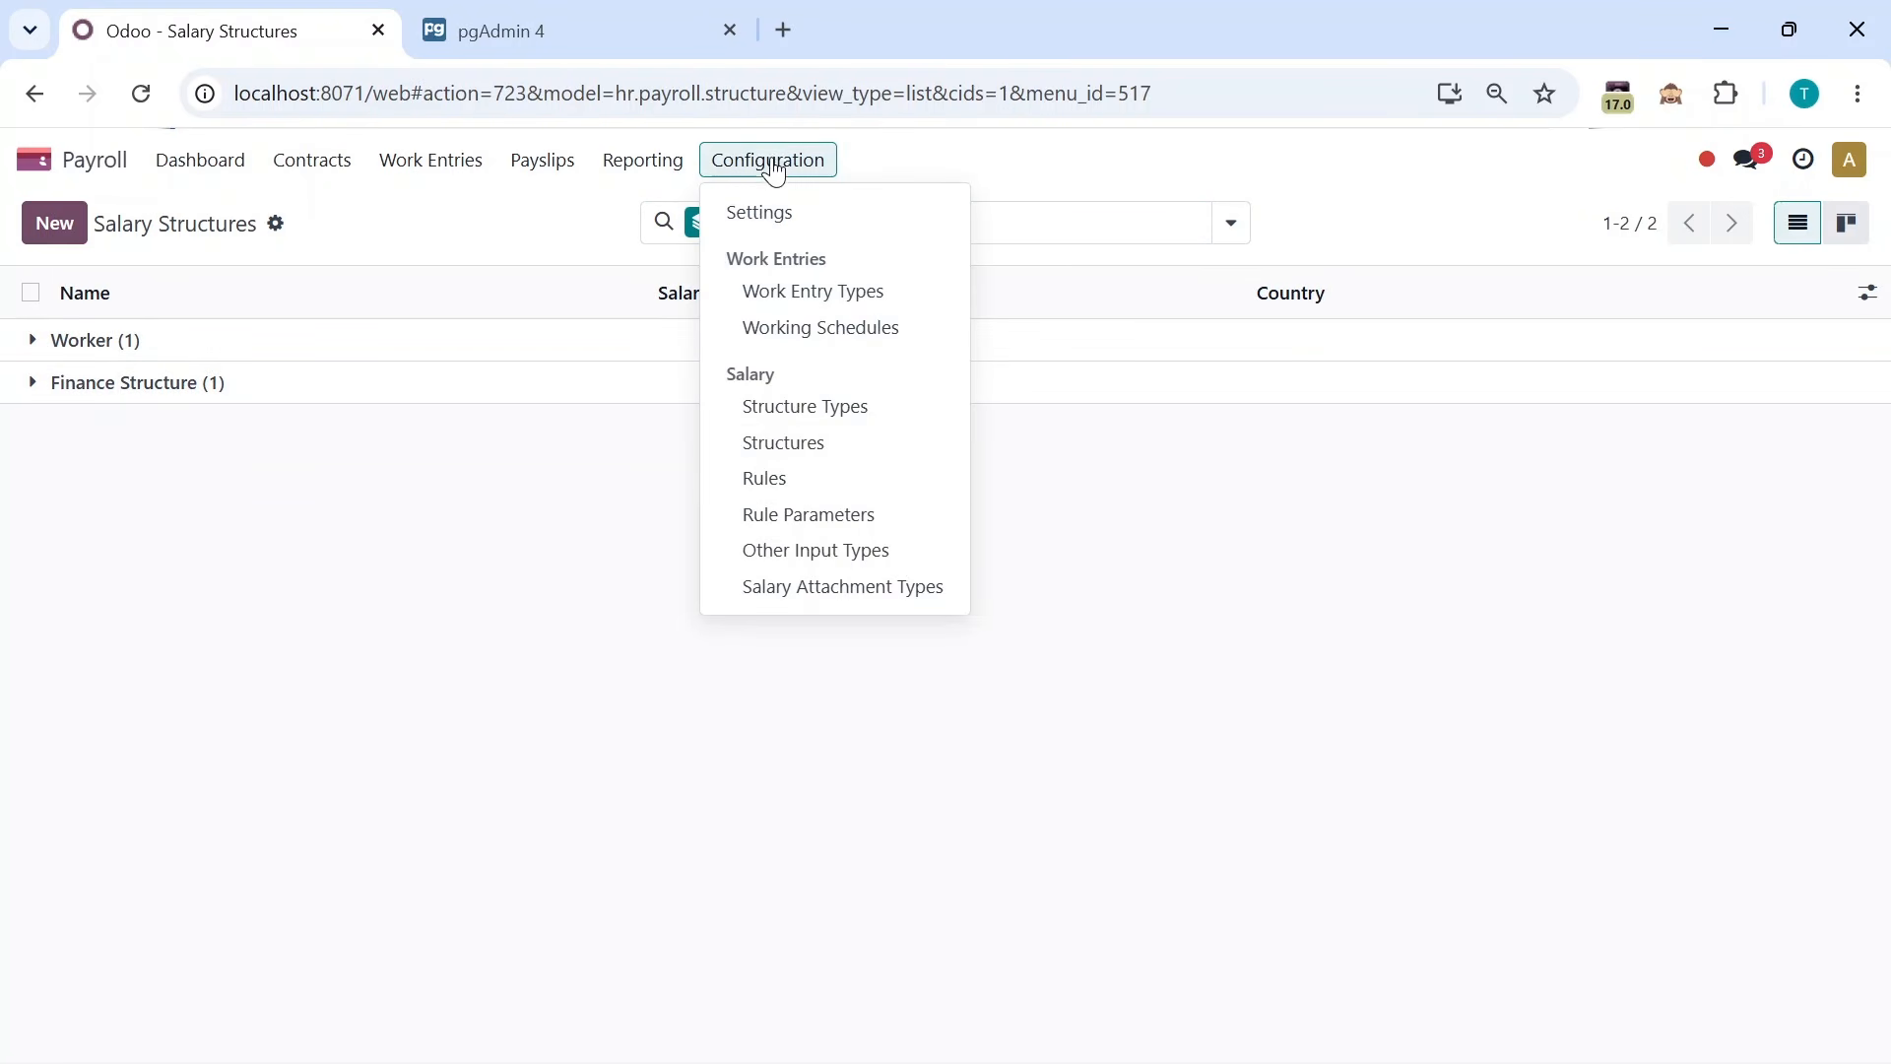
click(774, 480)
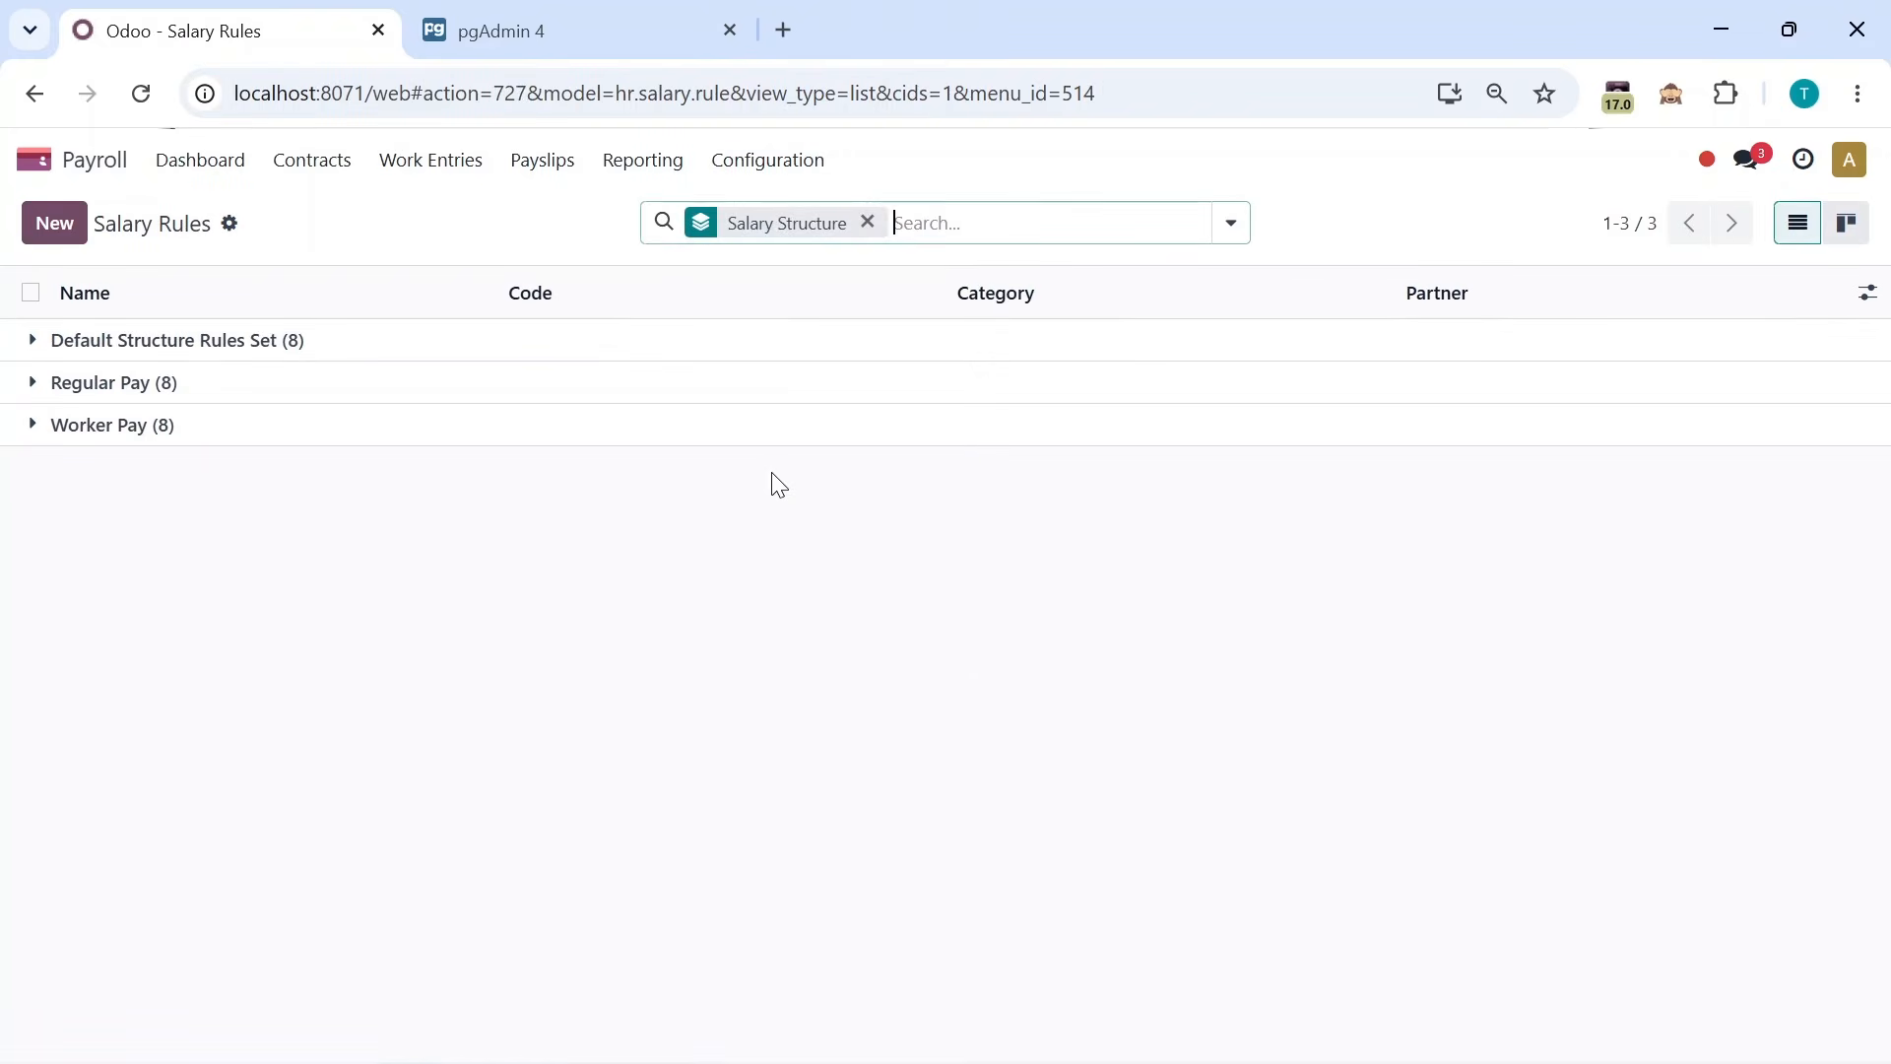
click(745, 167)
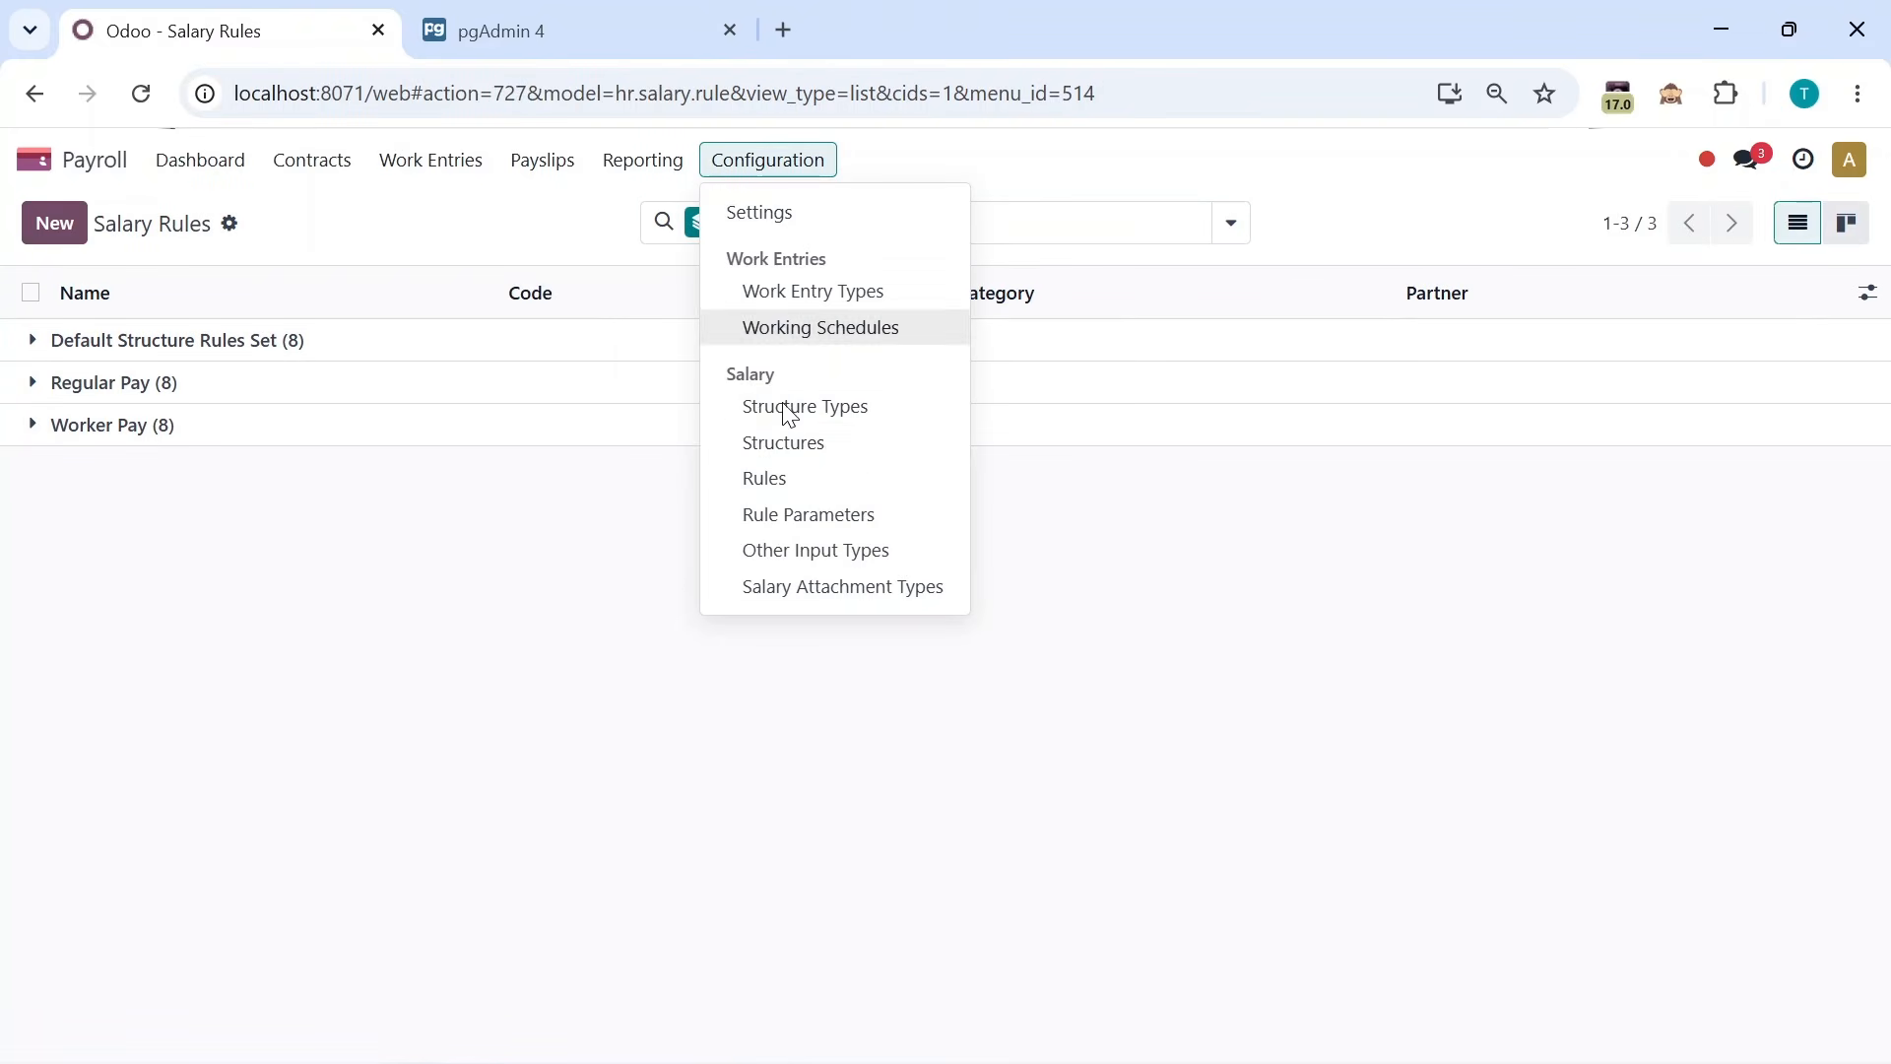
click(458, 240)
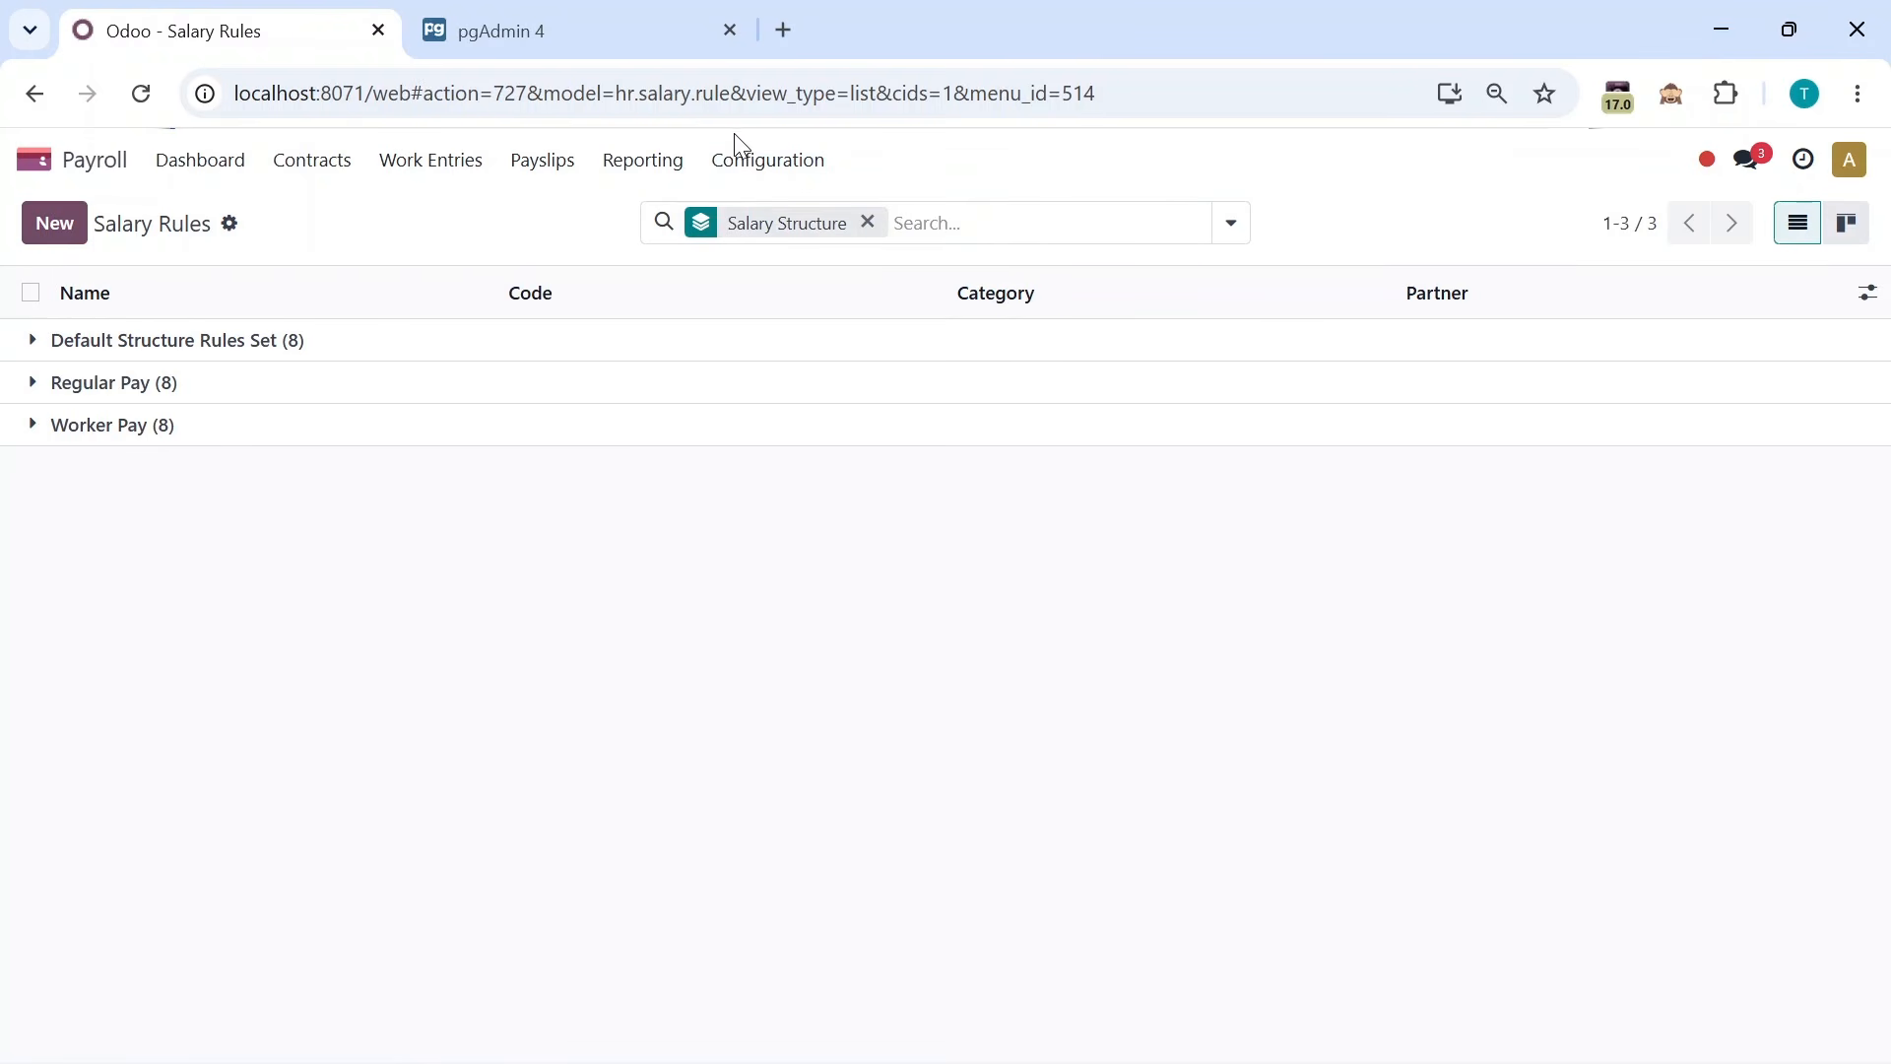
click(750, 166)
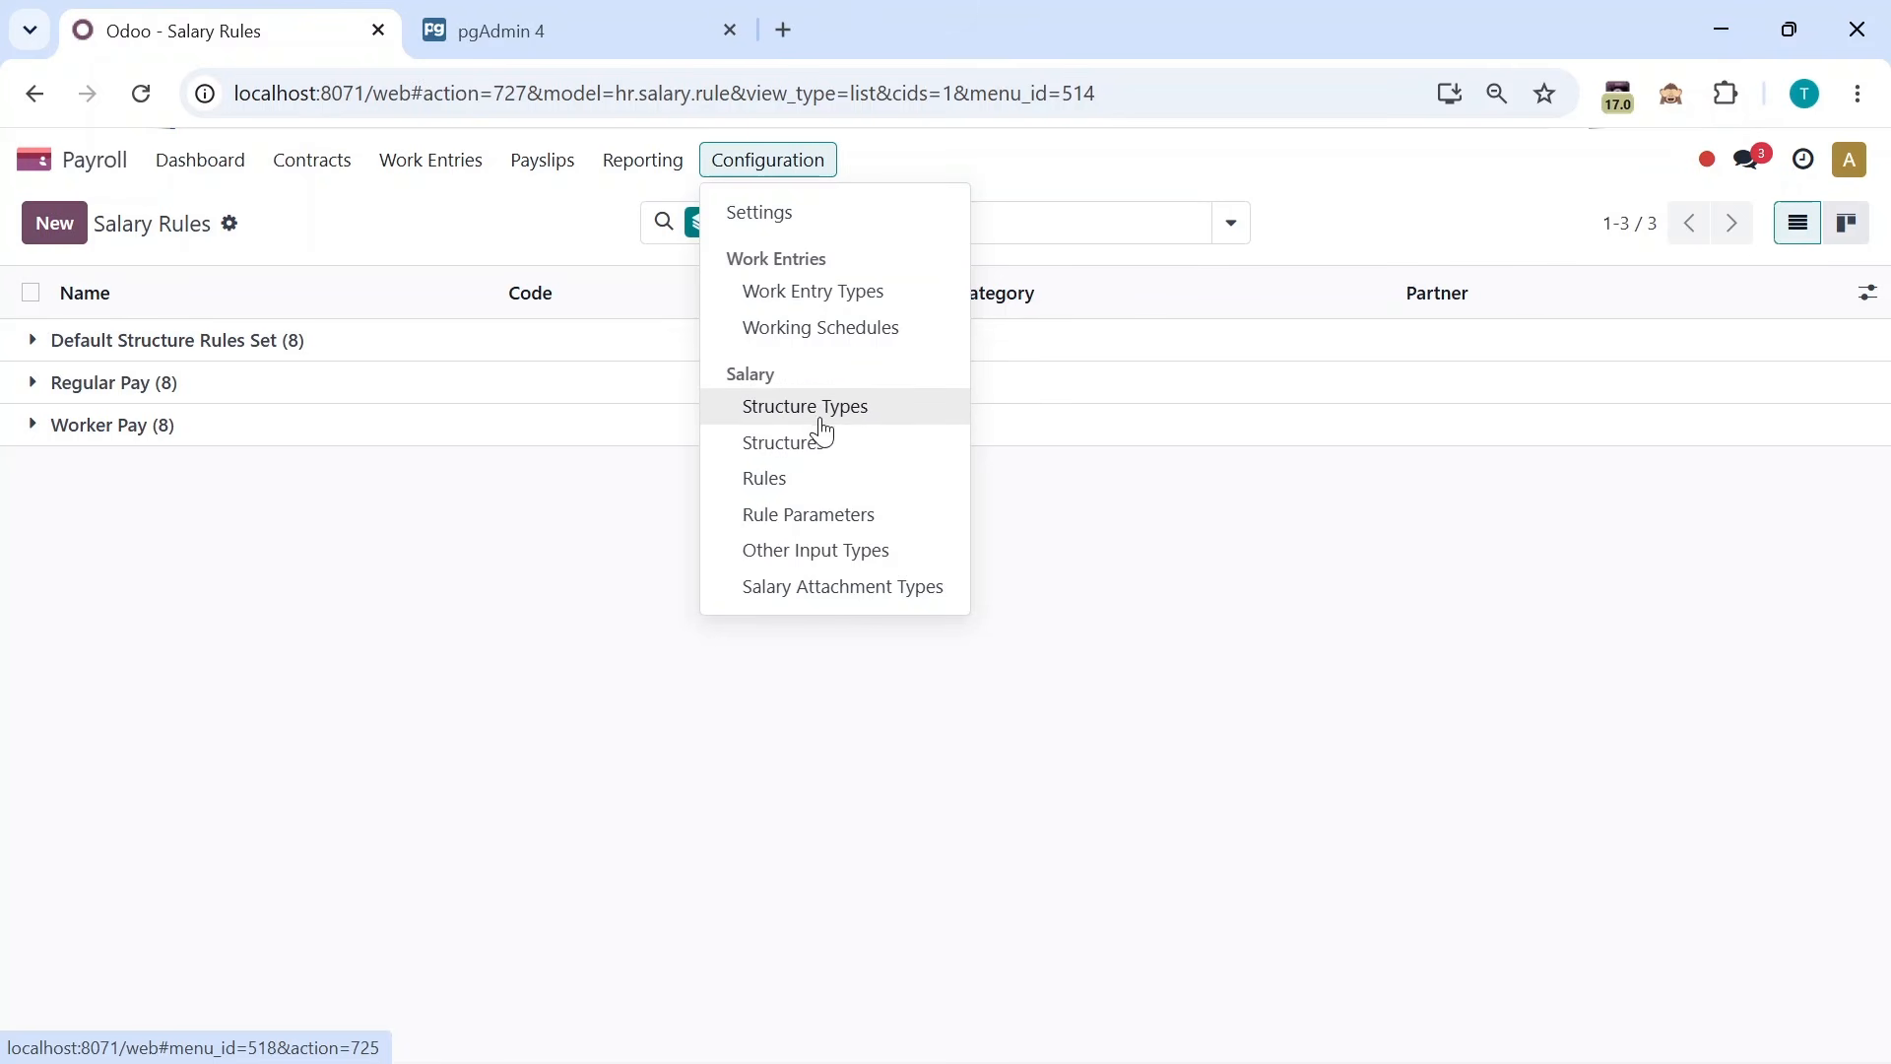
click(803, 481)
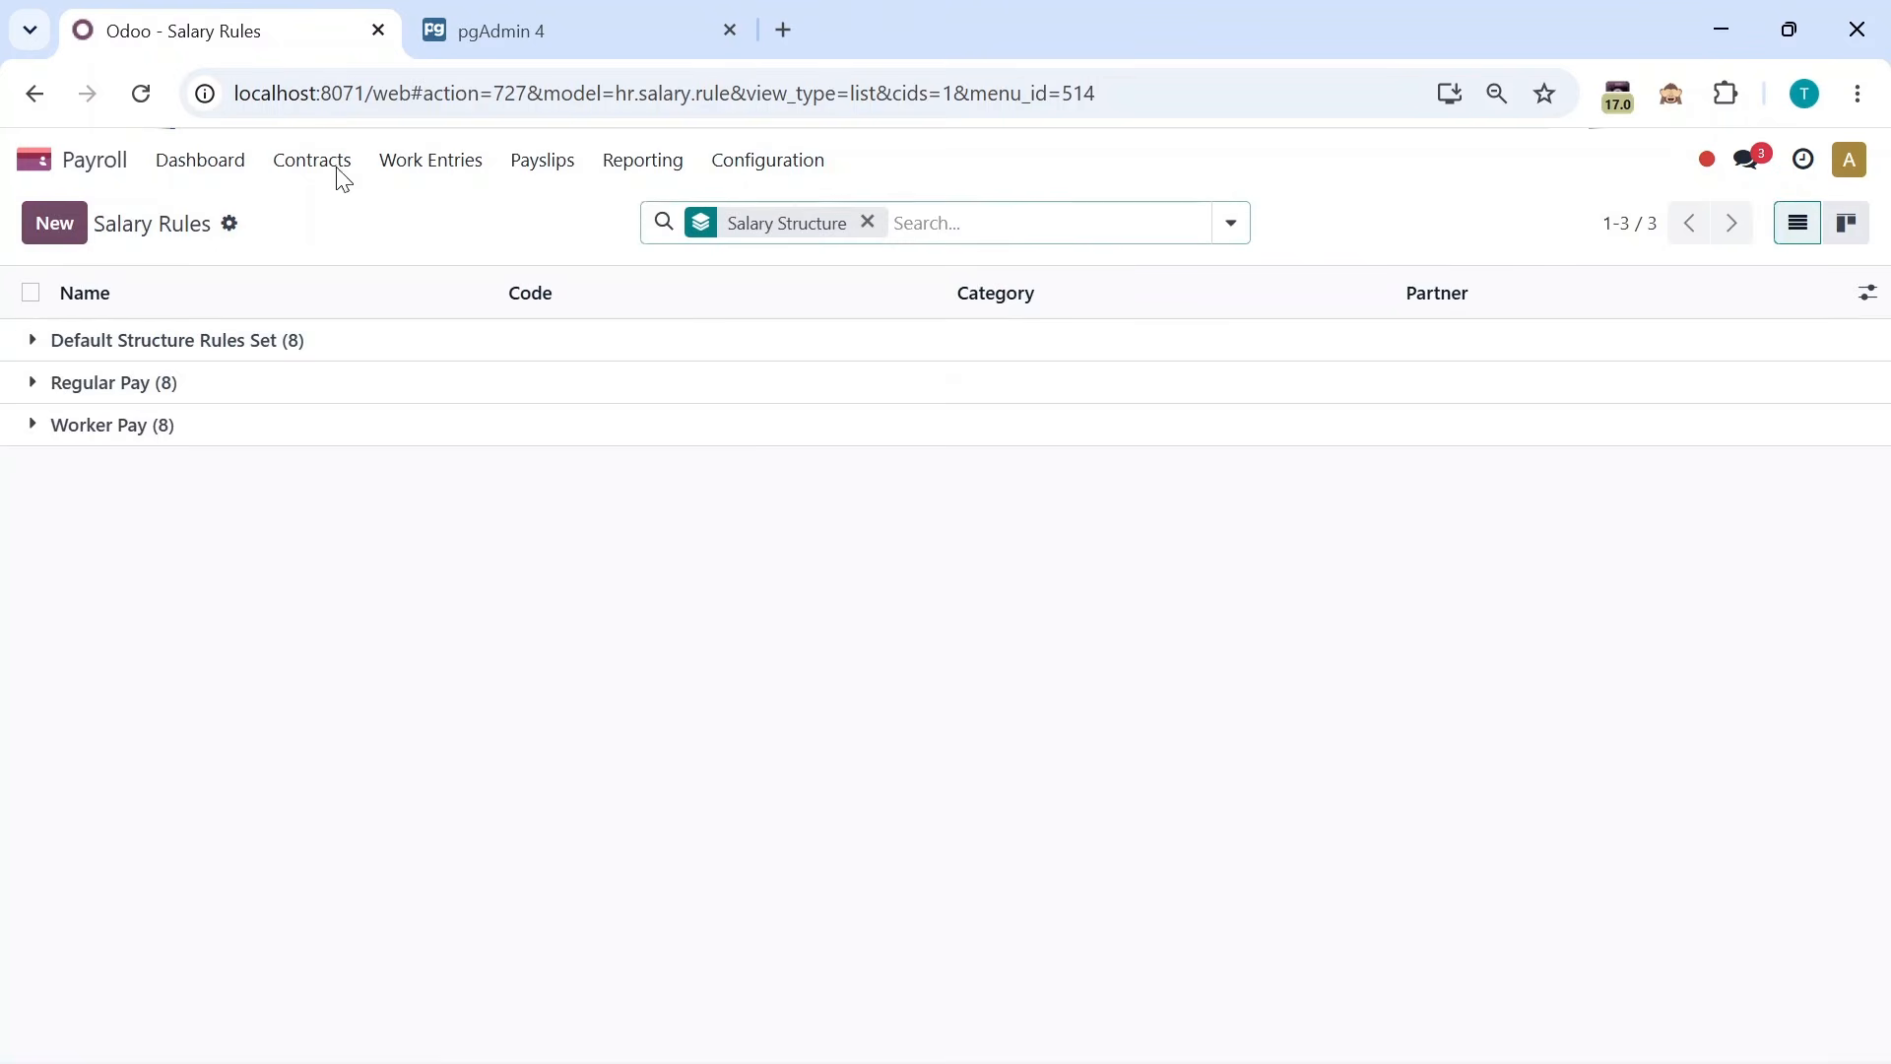
Open the payroll contracts list and view the Senior Accountant's contract in the Running group.
click(800, 166)
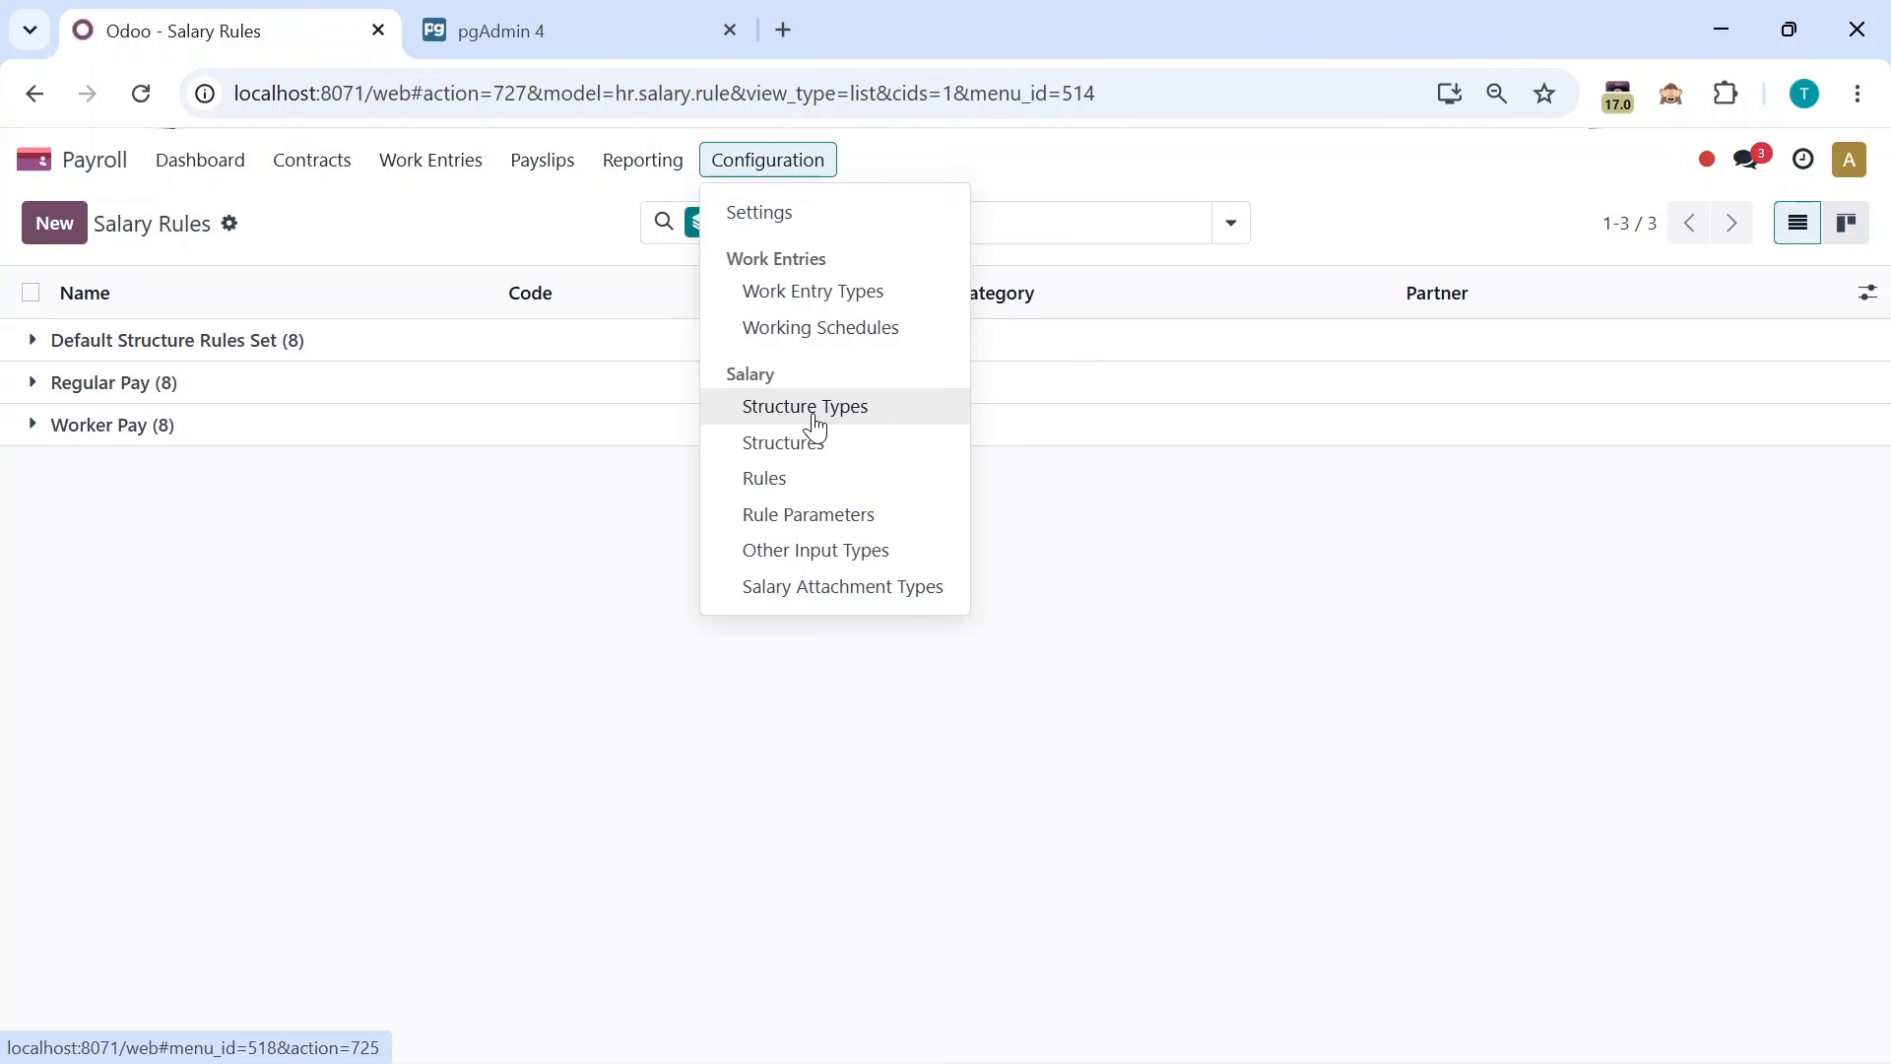
click(304, 173)
click(308, 170)
click(317, 210)
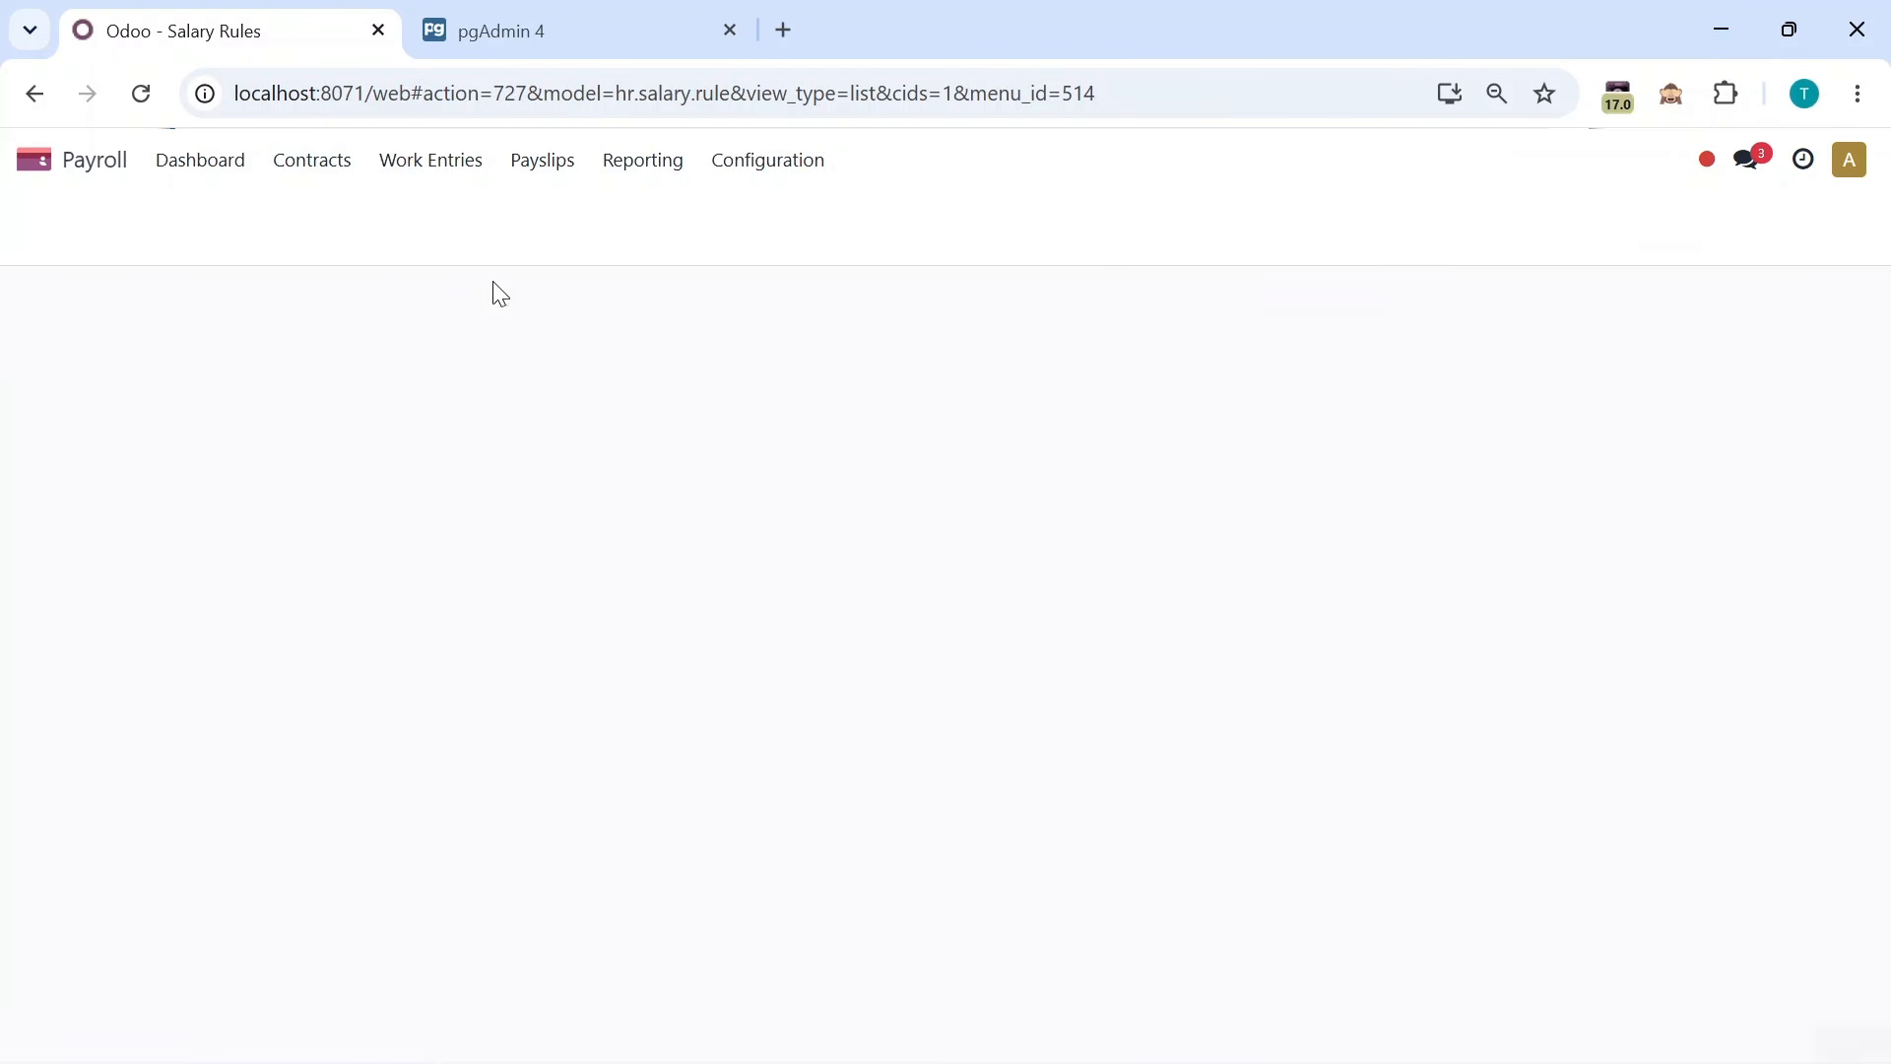
click(77, 384)
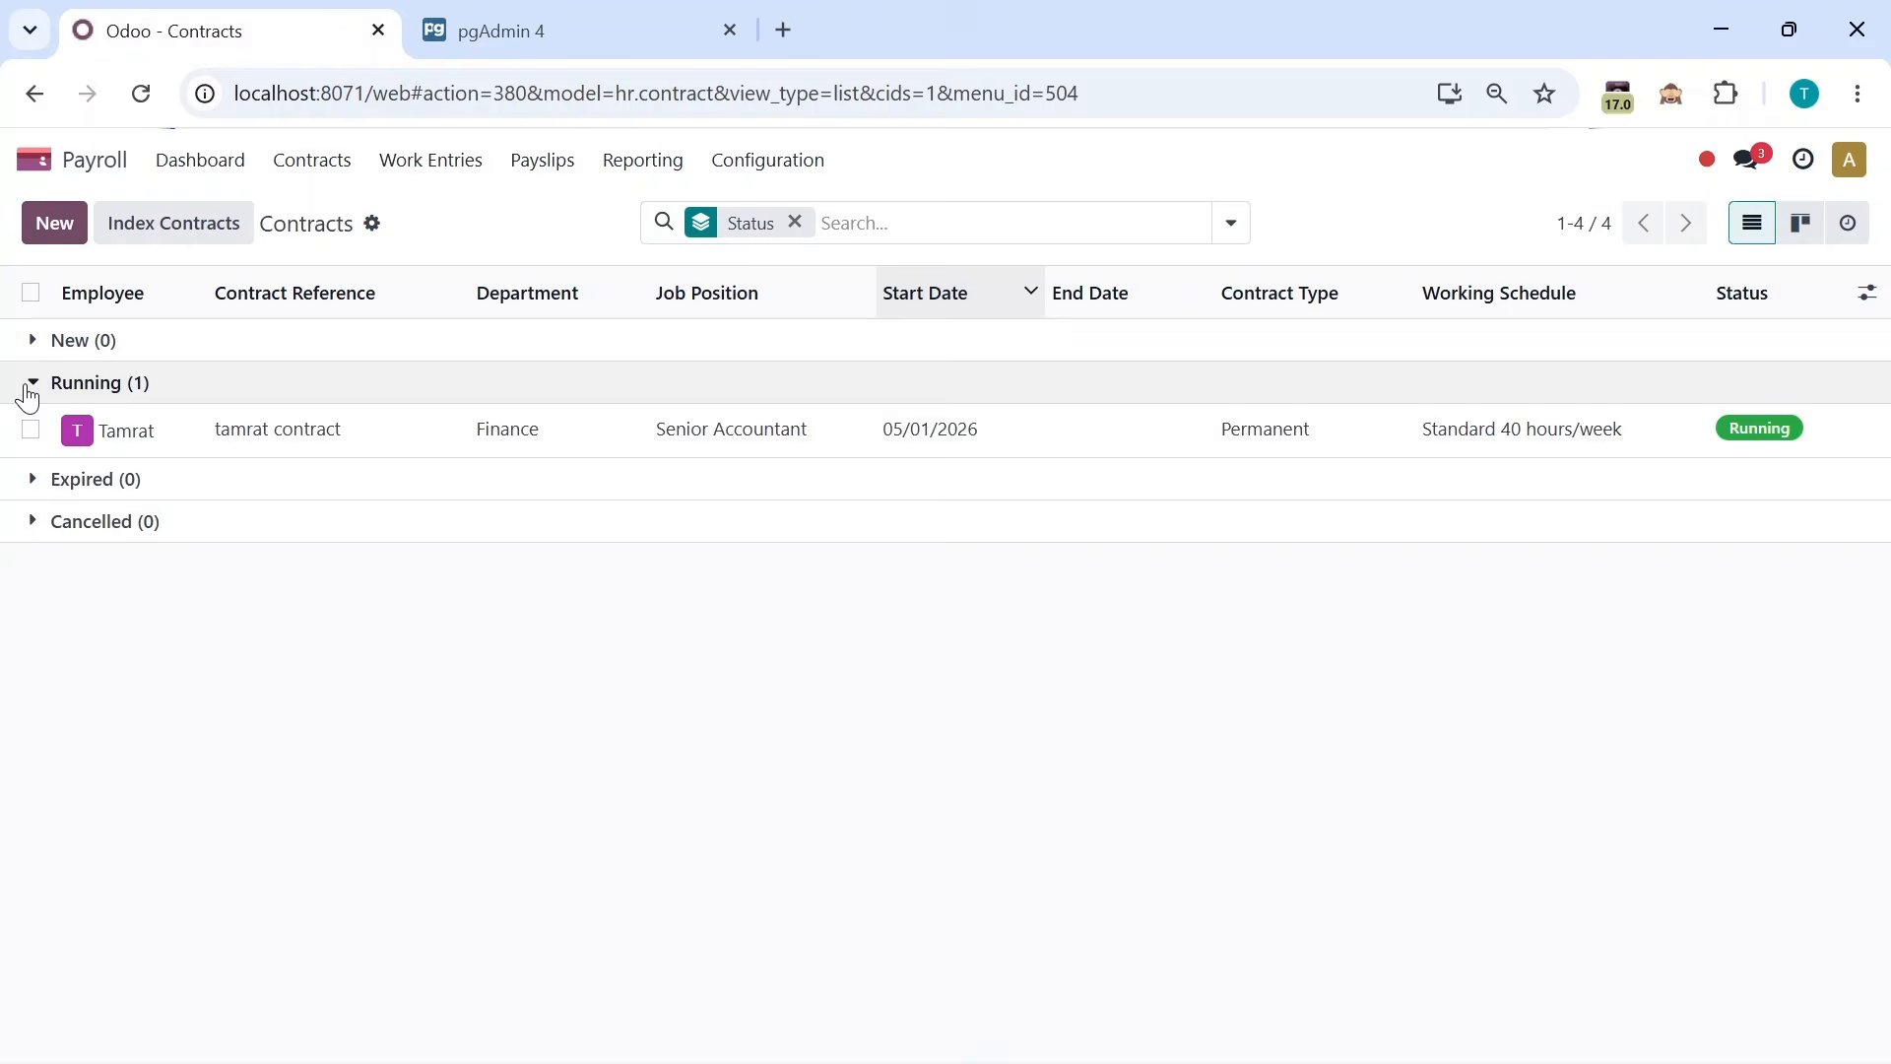
click(178, 428)
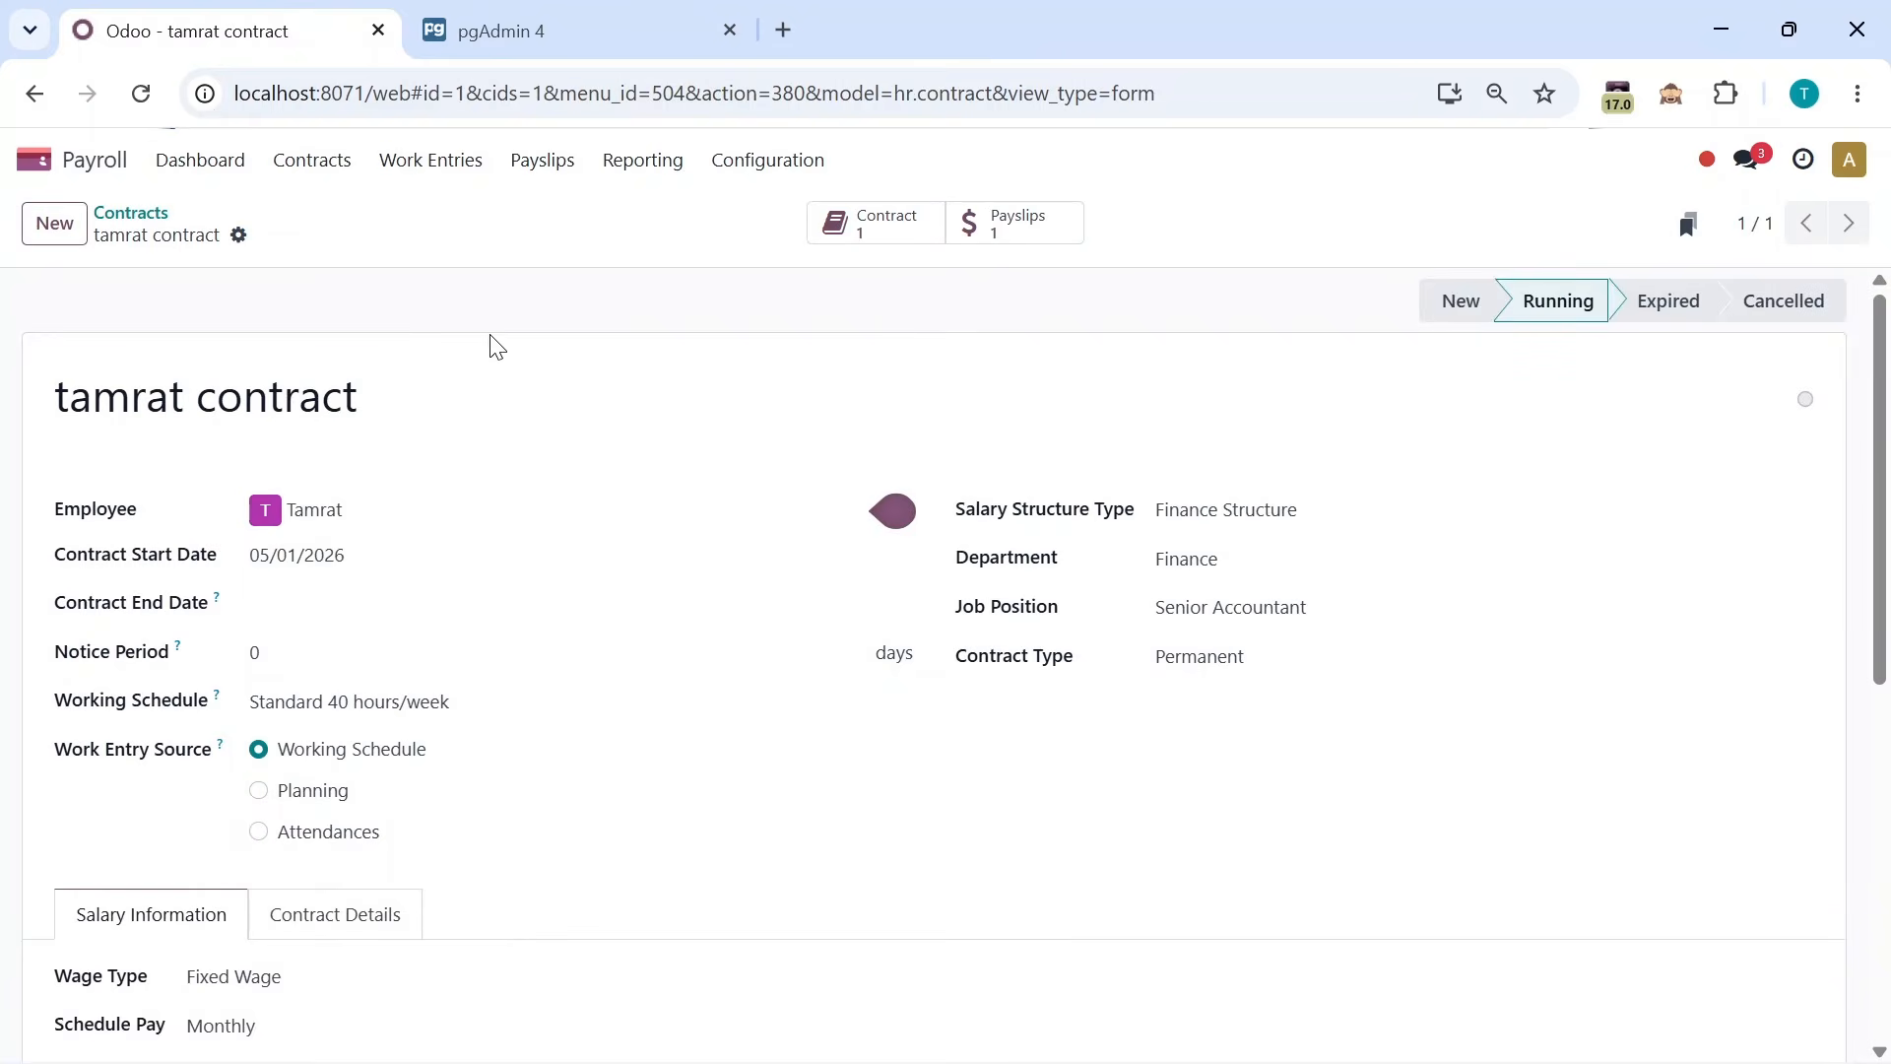
Review the contract's details, open its Finance Structure salary structure type record, and return to the contract.
scroll(494, 346, down, 3)
scroll(453, 687, up, 3)
click(1185, 507)
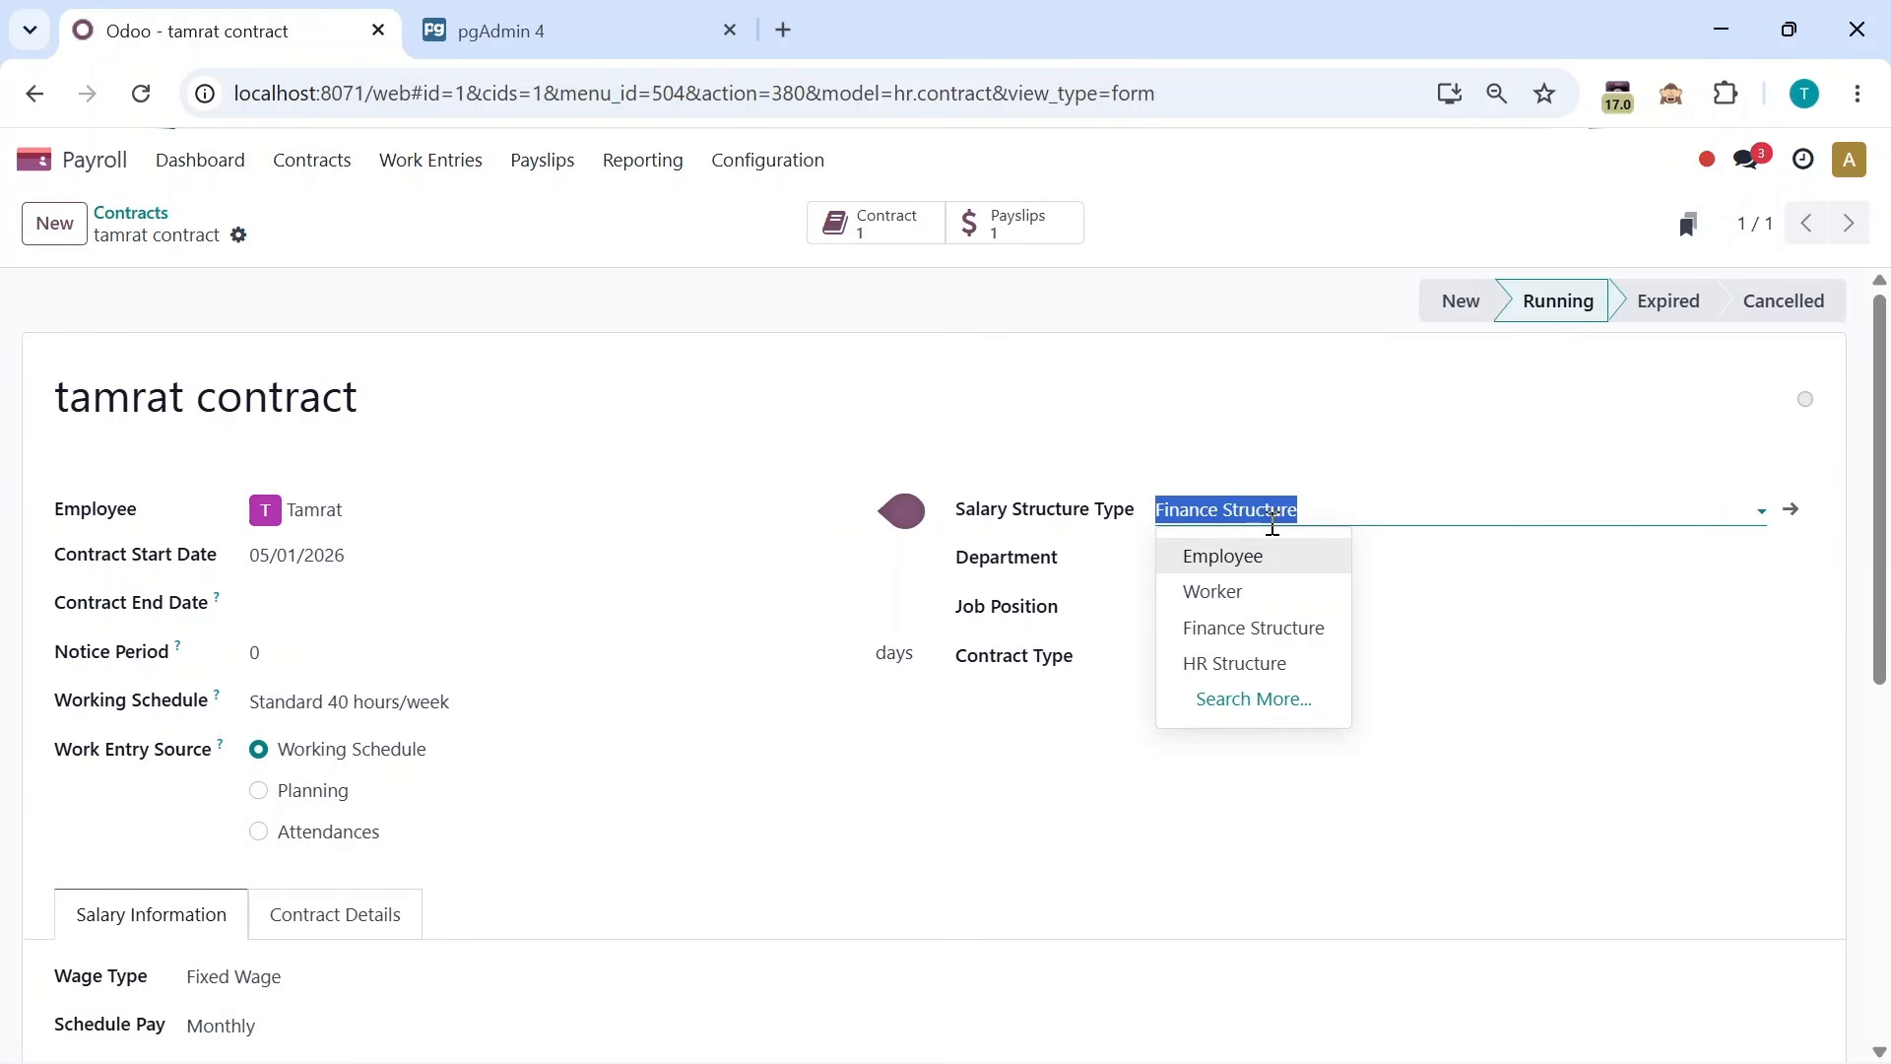
click(1794, 511)
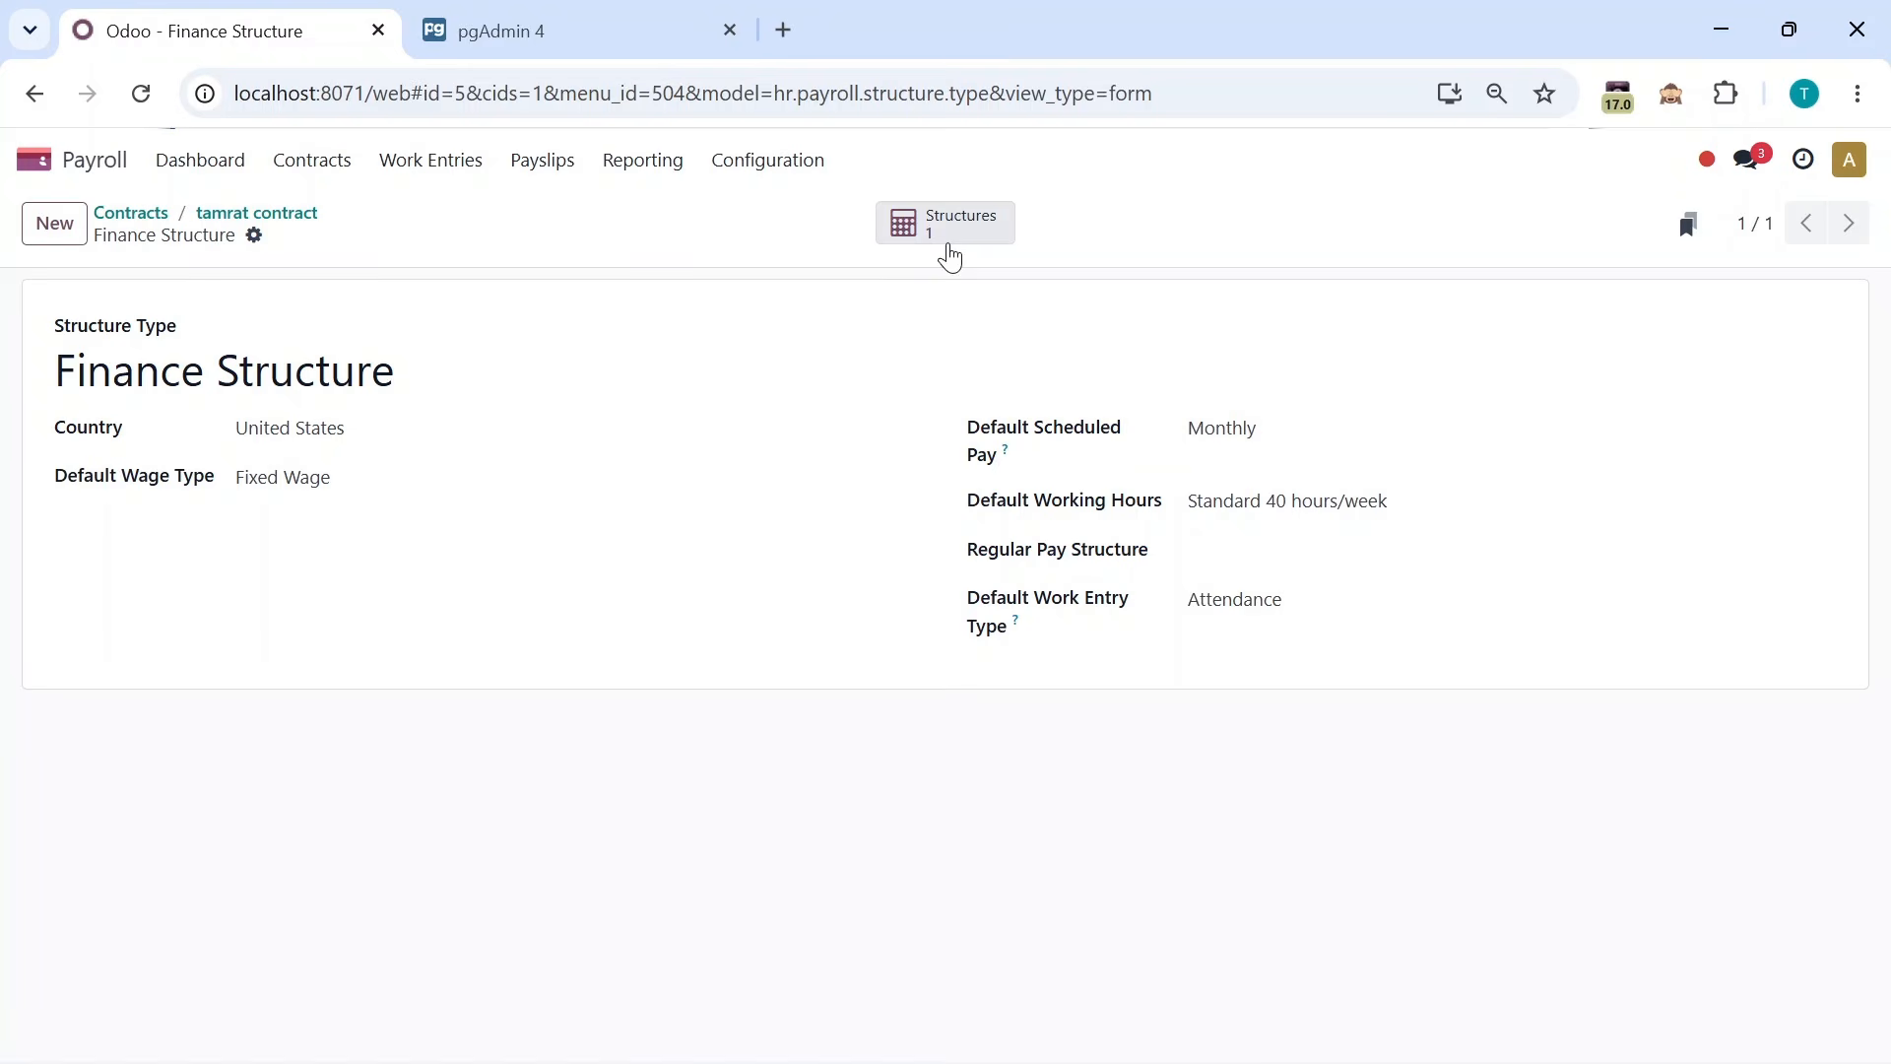
click(300, 214)
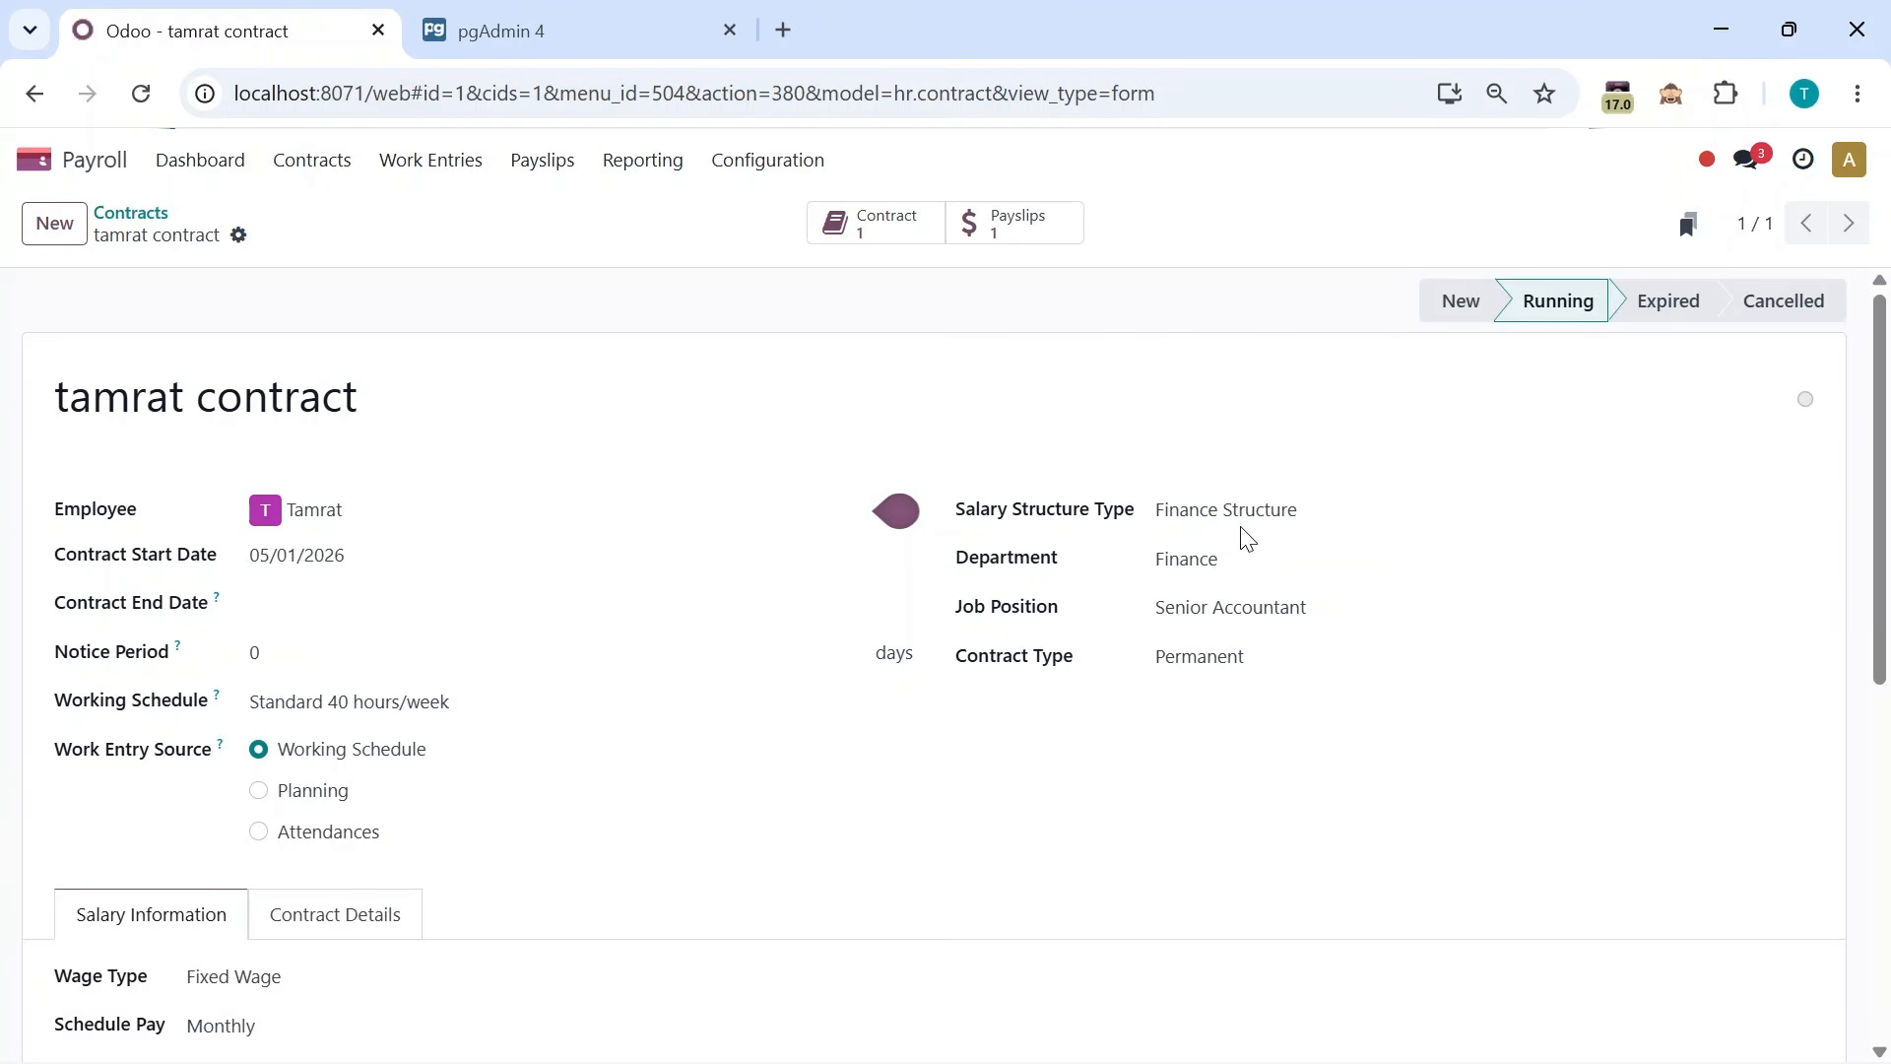
Open the Basic Salary rule from the Regular Pay group of the payroll salary rules.
click(765, 161)
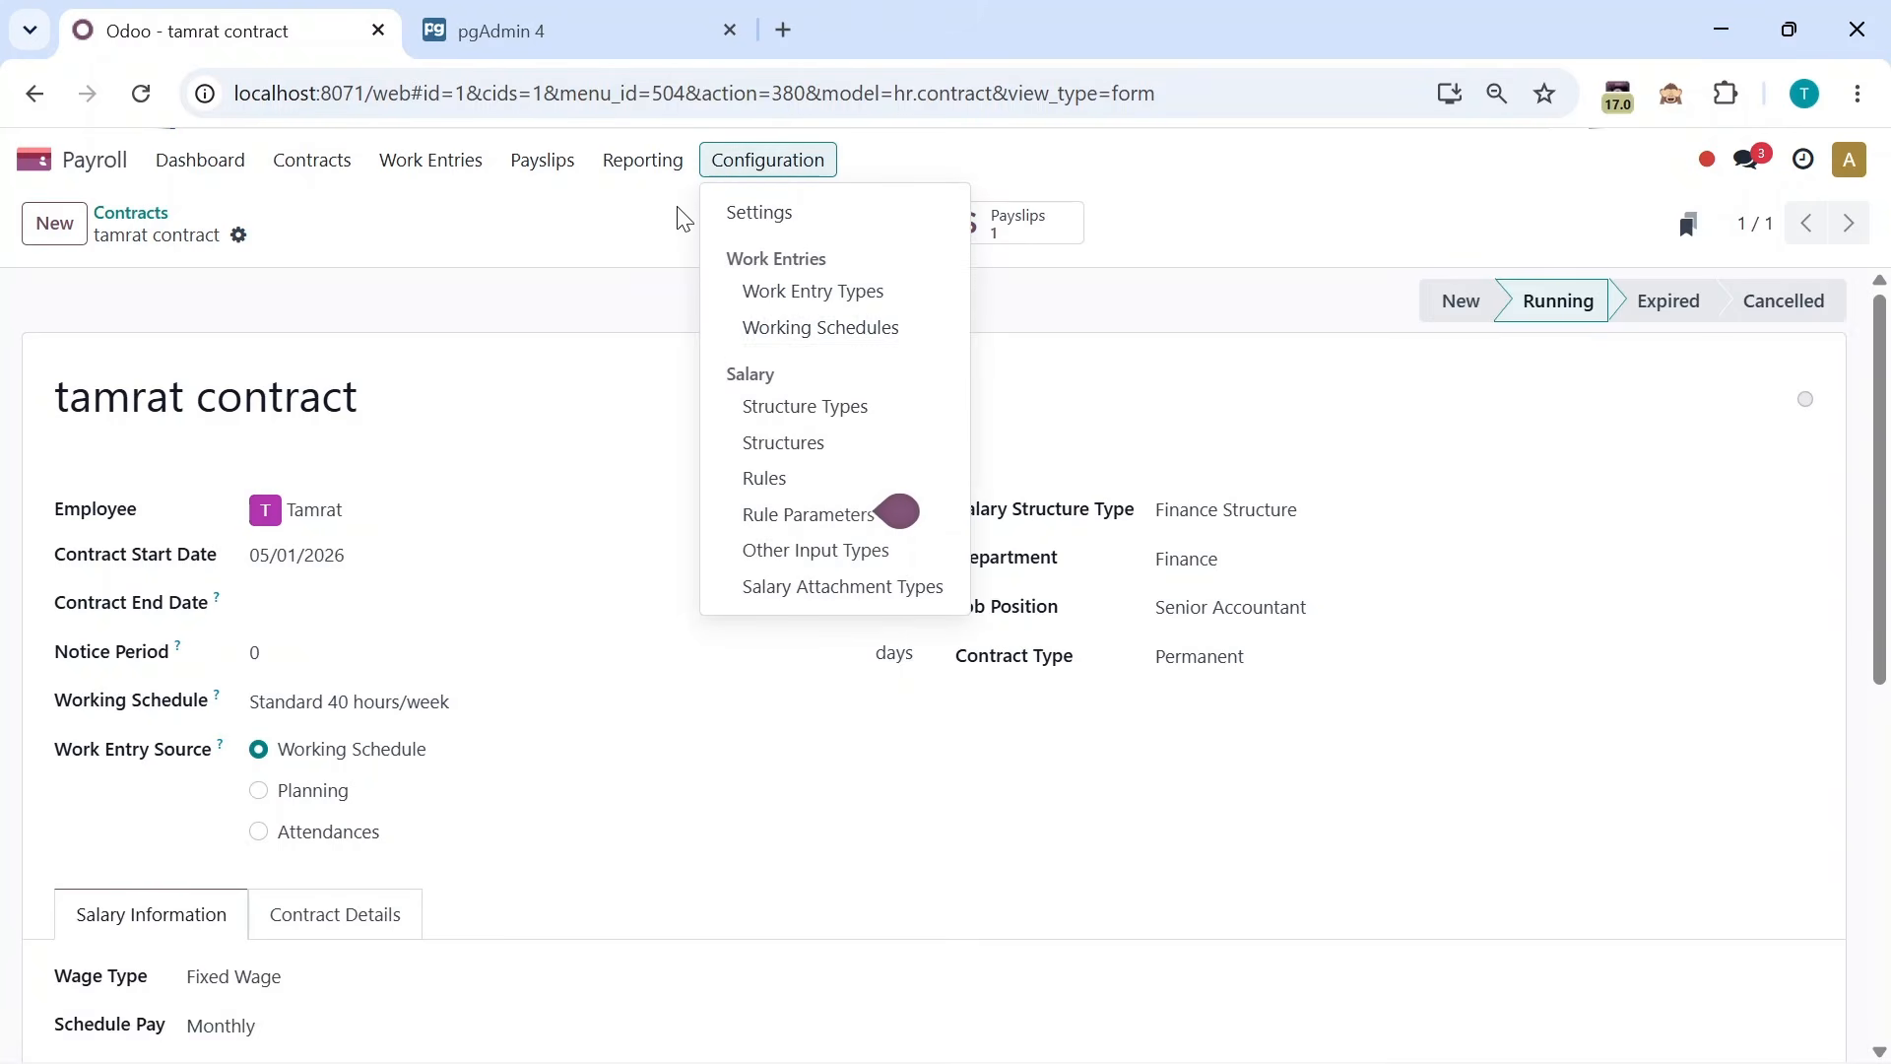
click(798, 488)
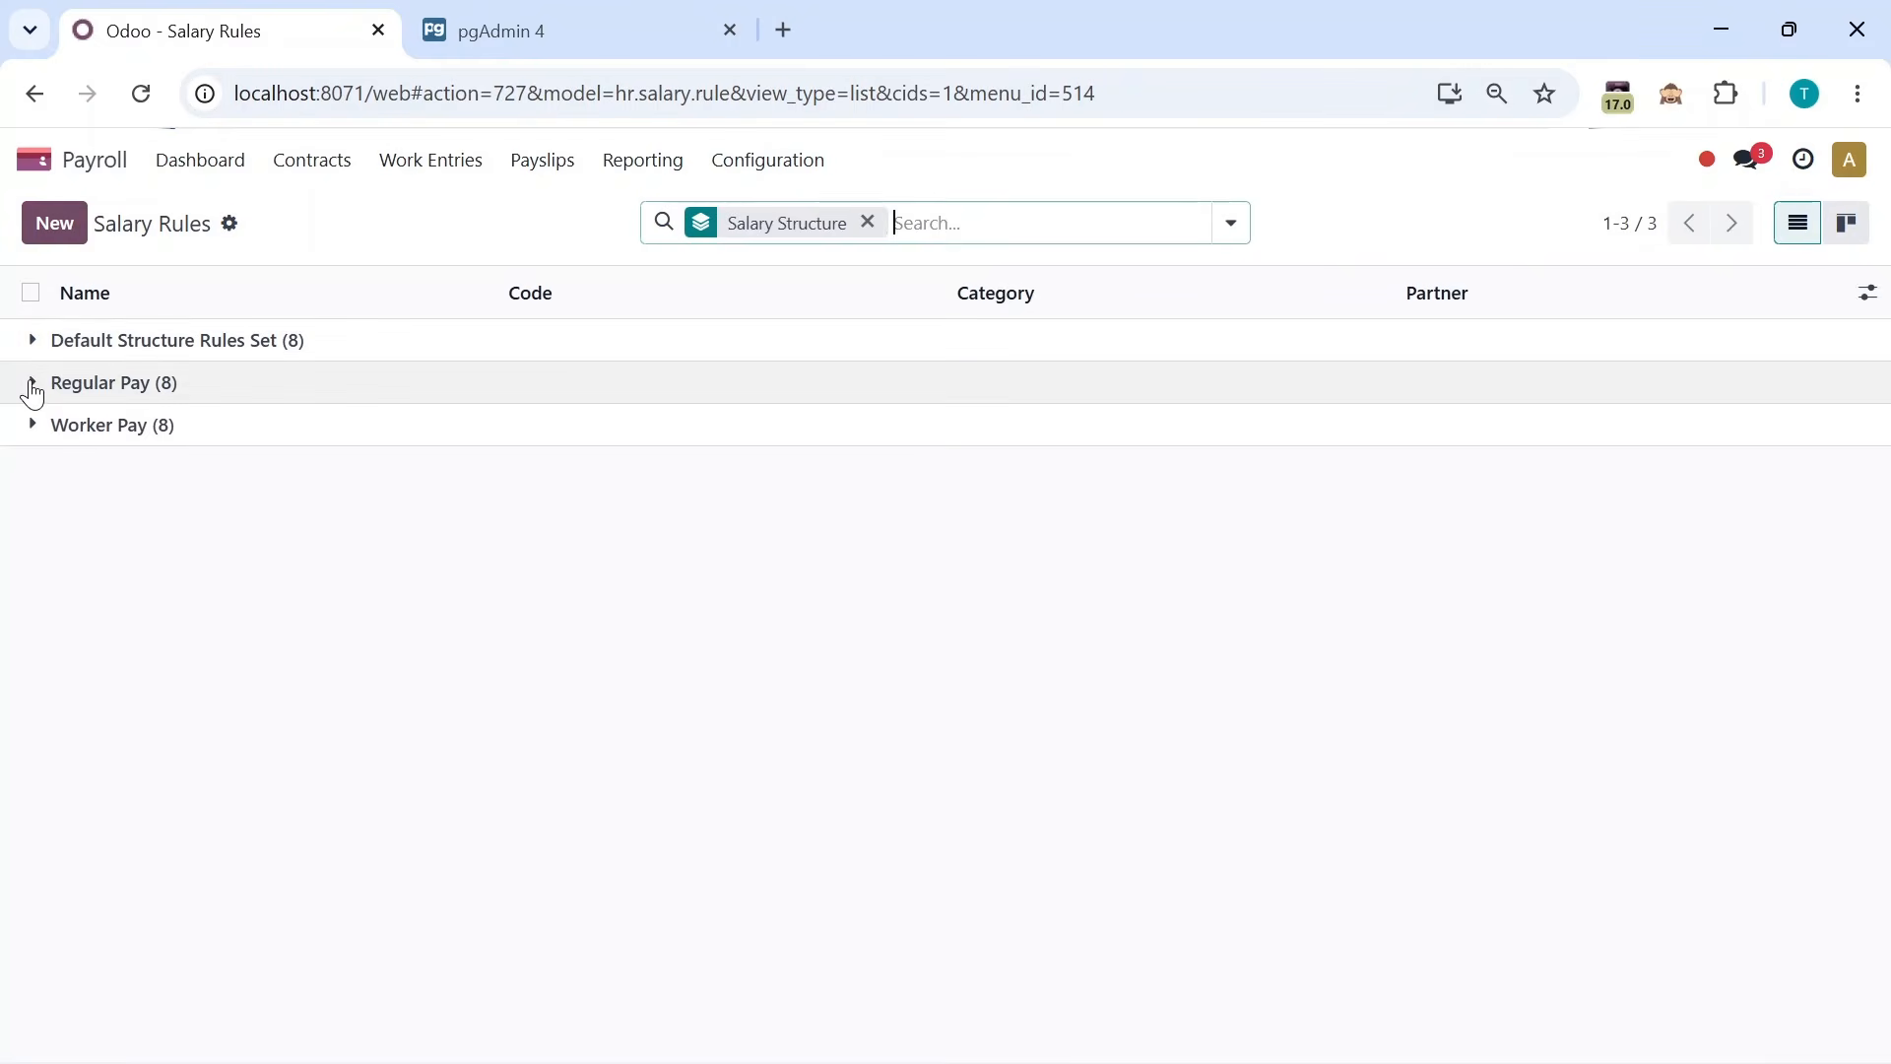
click(33, 384)
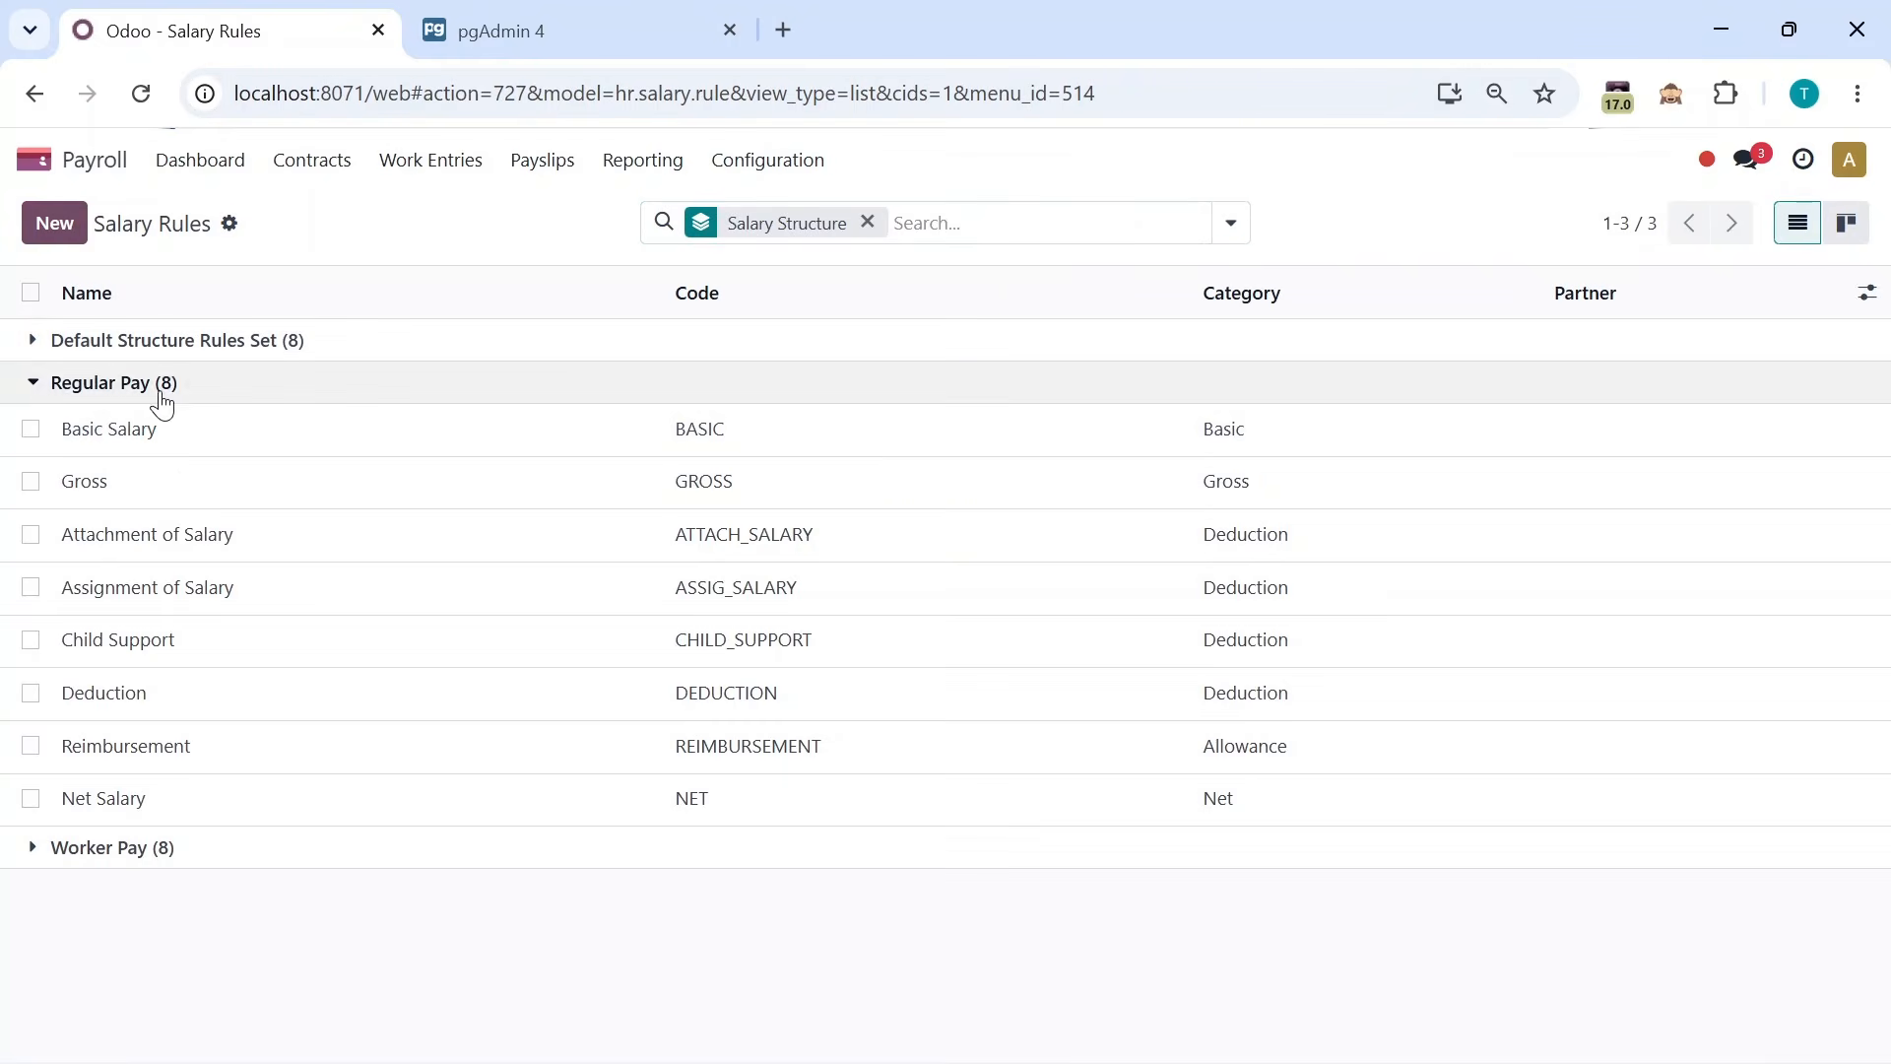
click(189, 440)
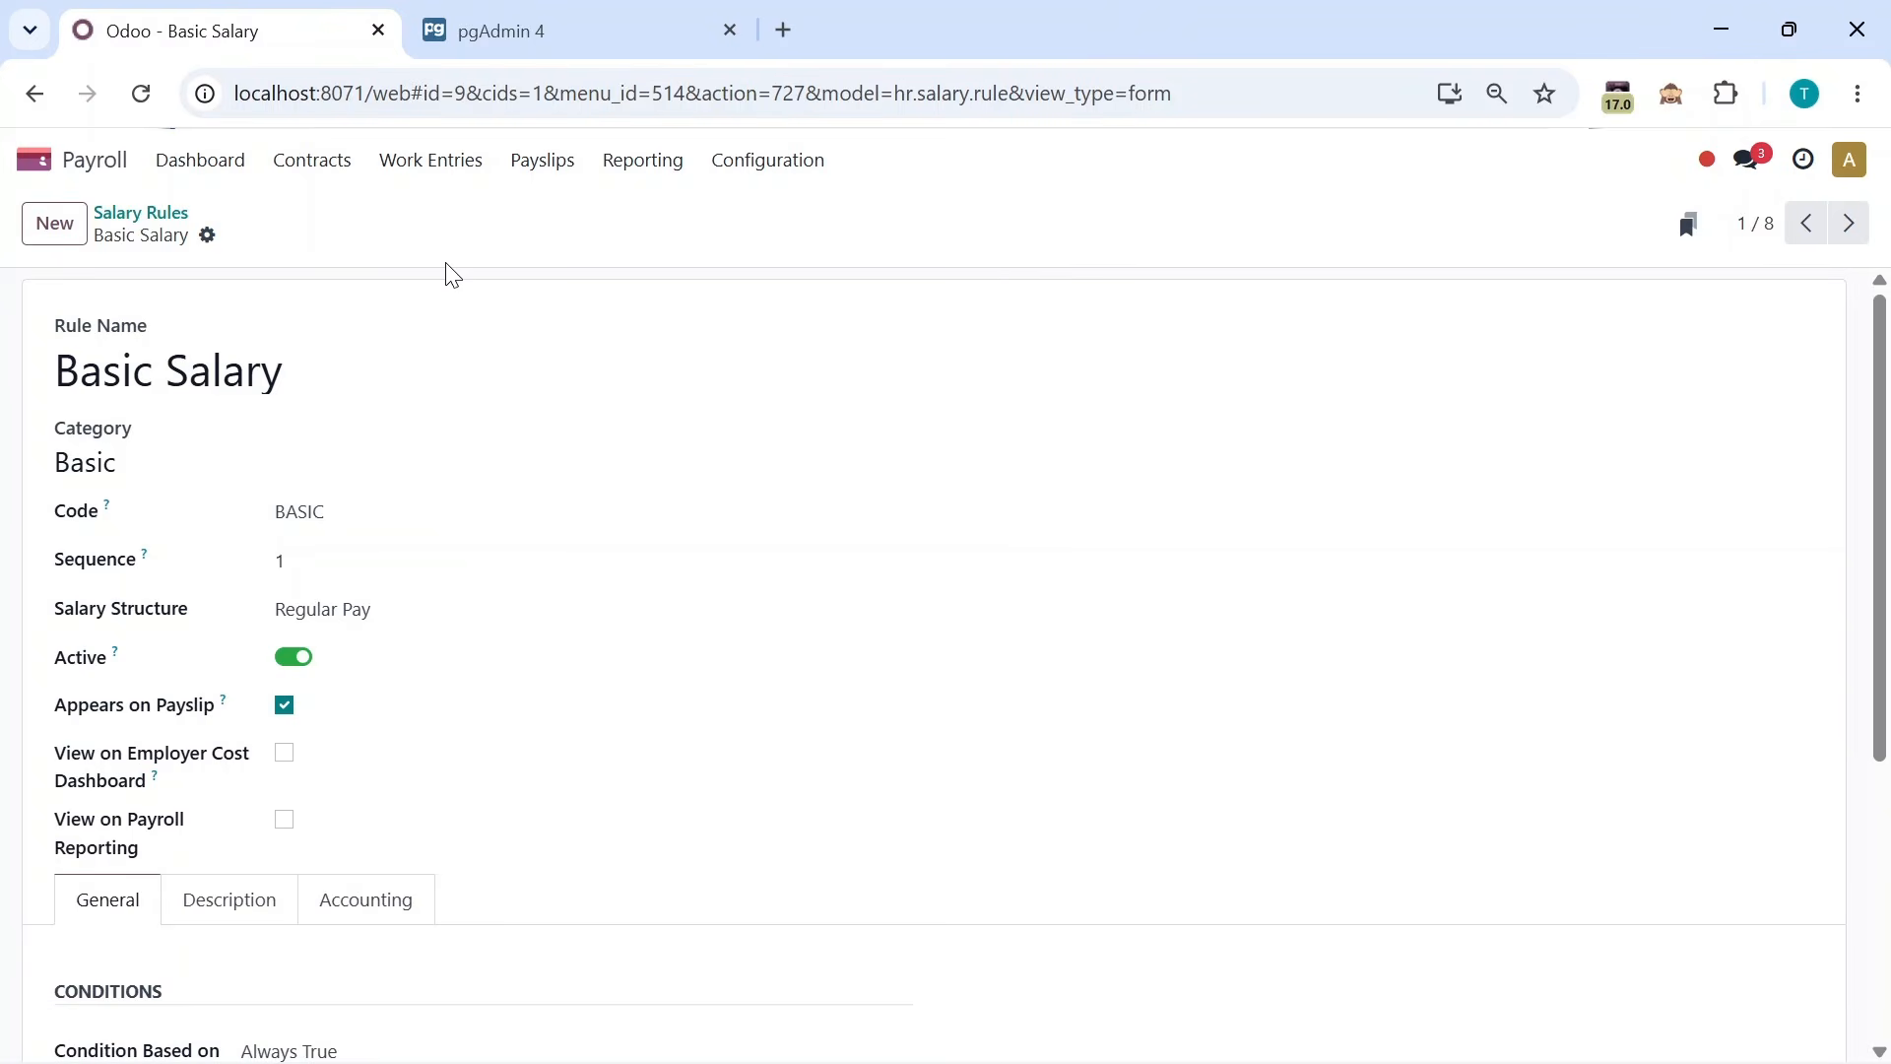
Look over the Basic Salary rule, view the record of its Basic category, and return to the rule.
scroll(464, 507, down, 2)
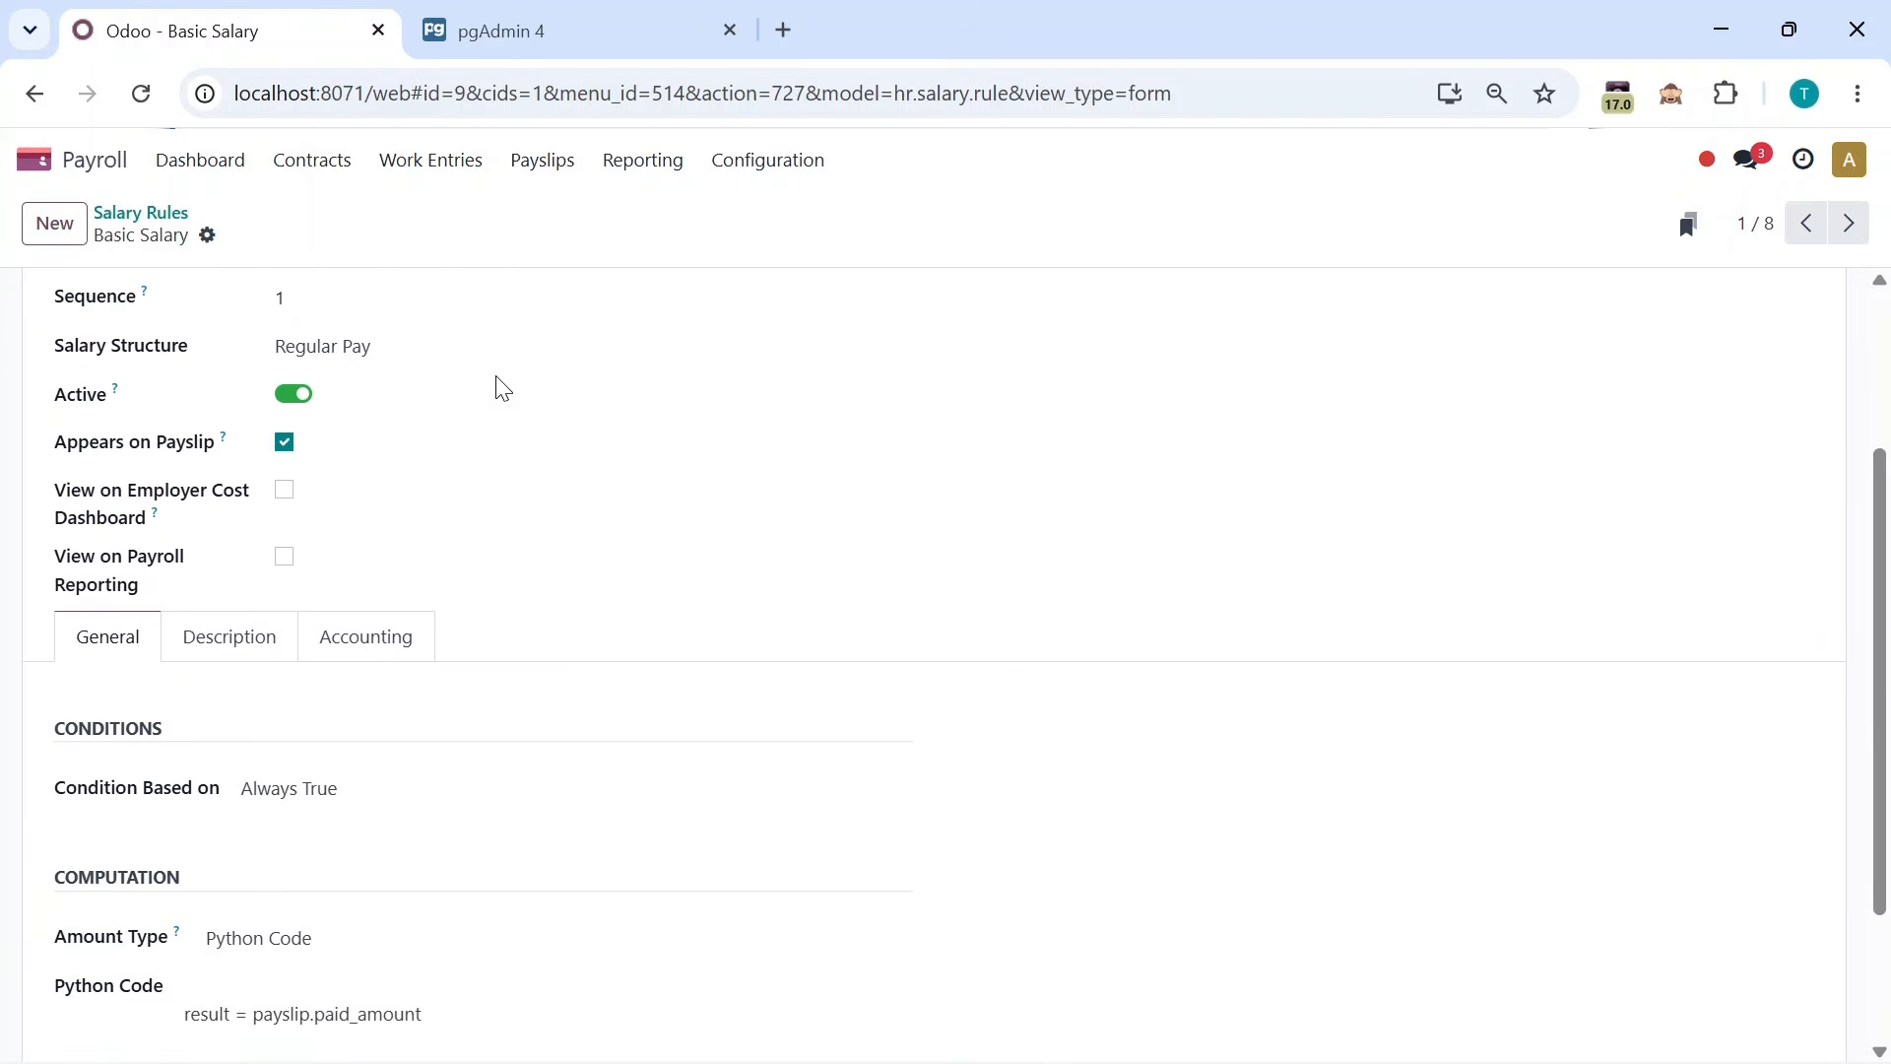
scroll(498, 388, up, 2)
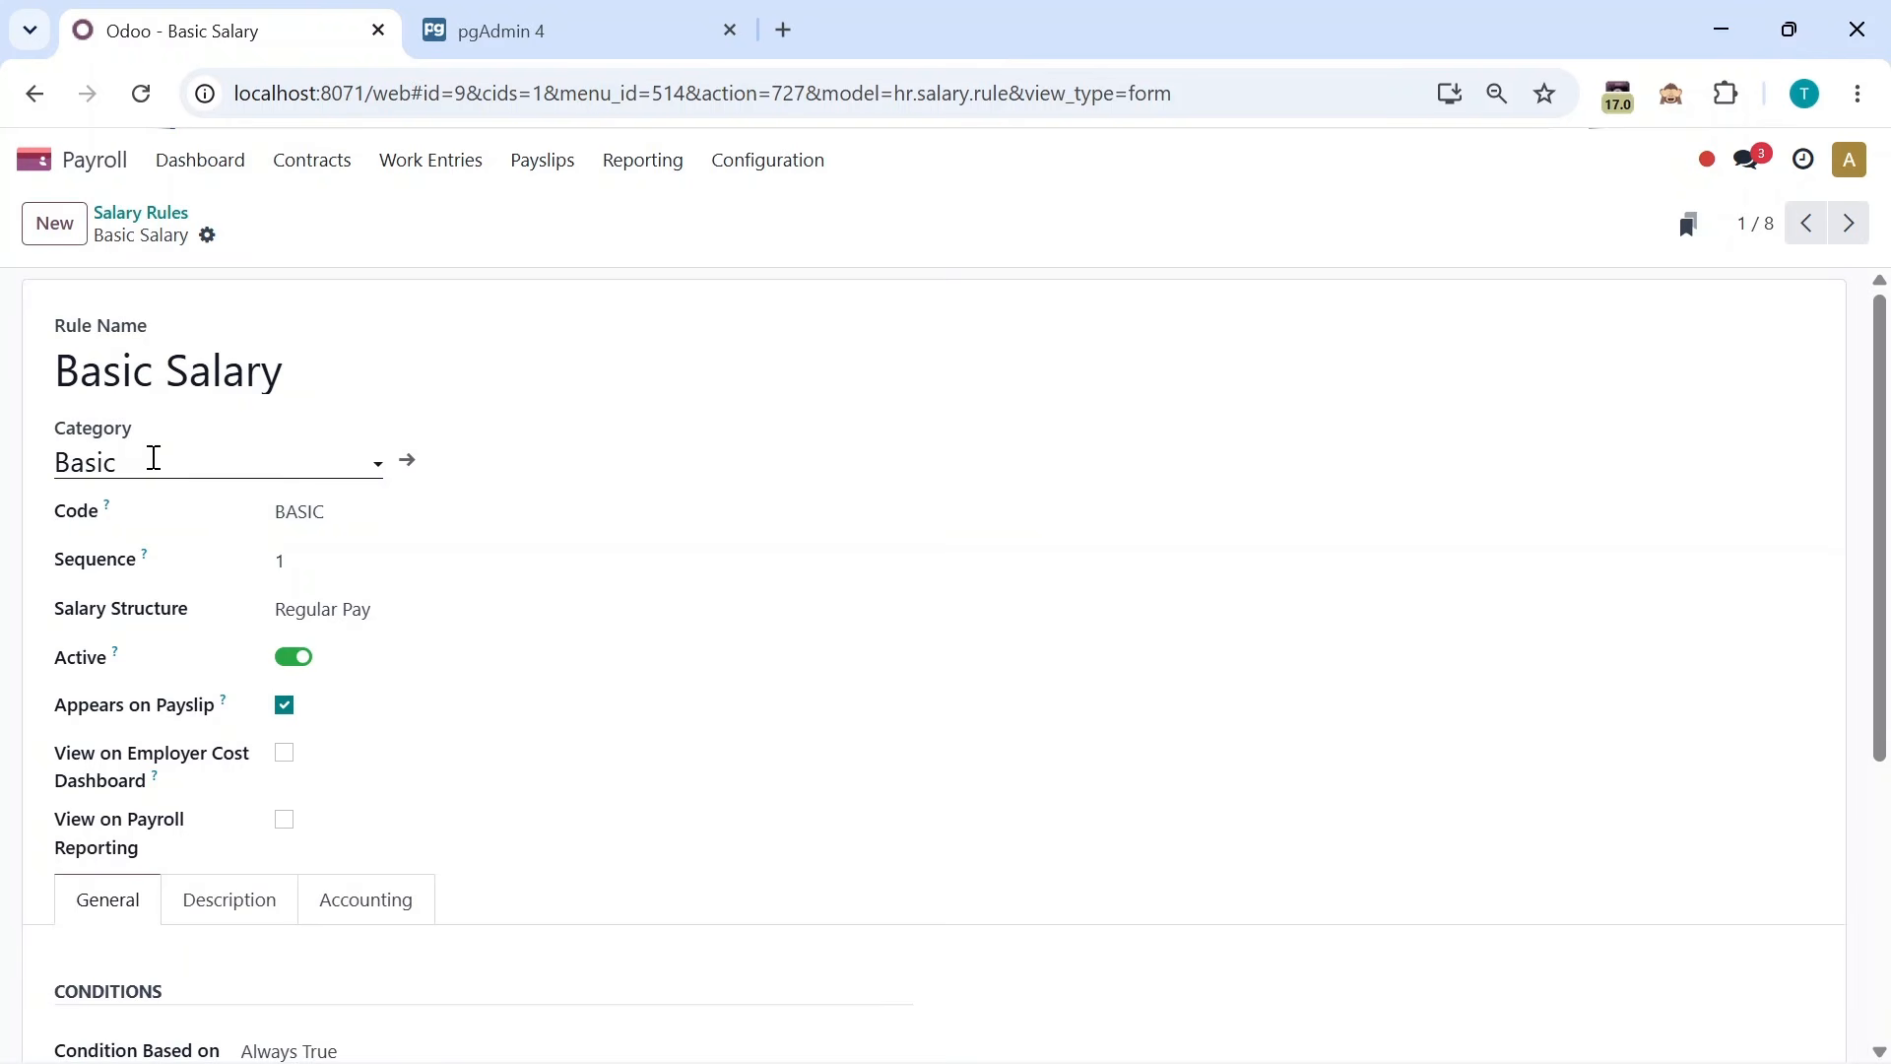
click(408, 460)
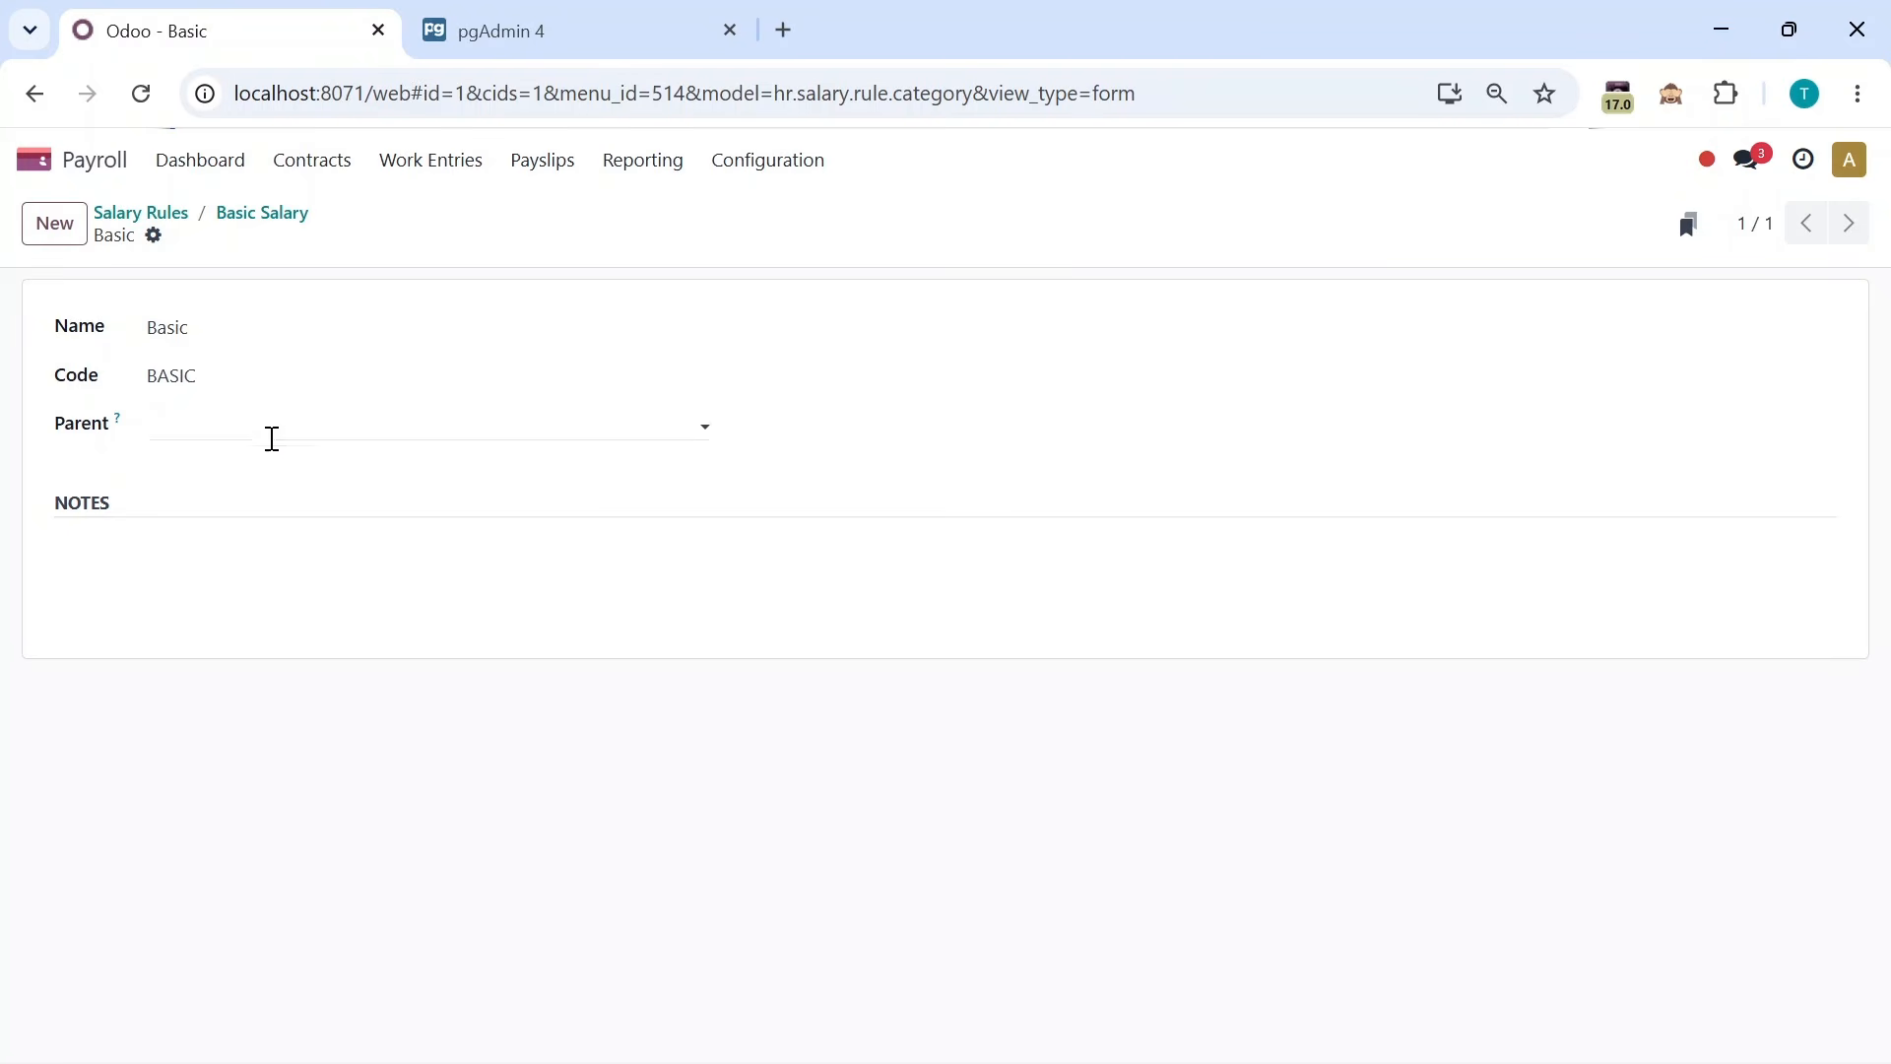
click(272, 229)
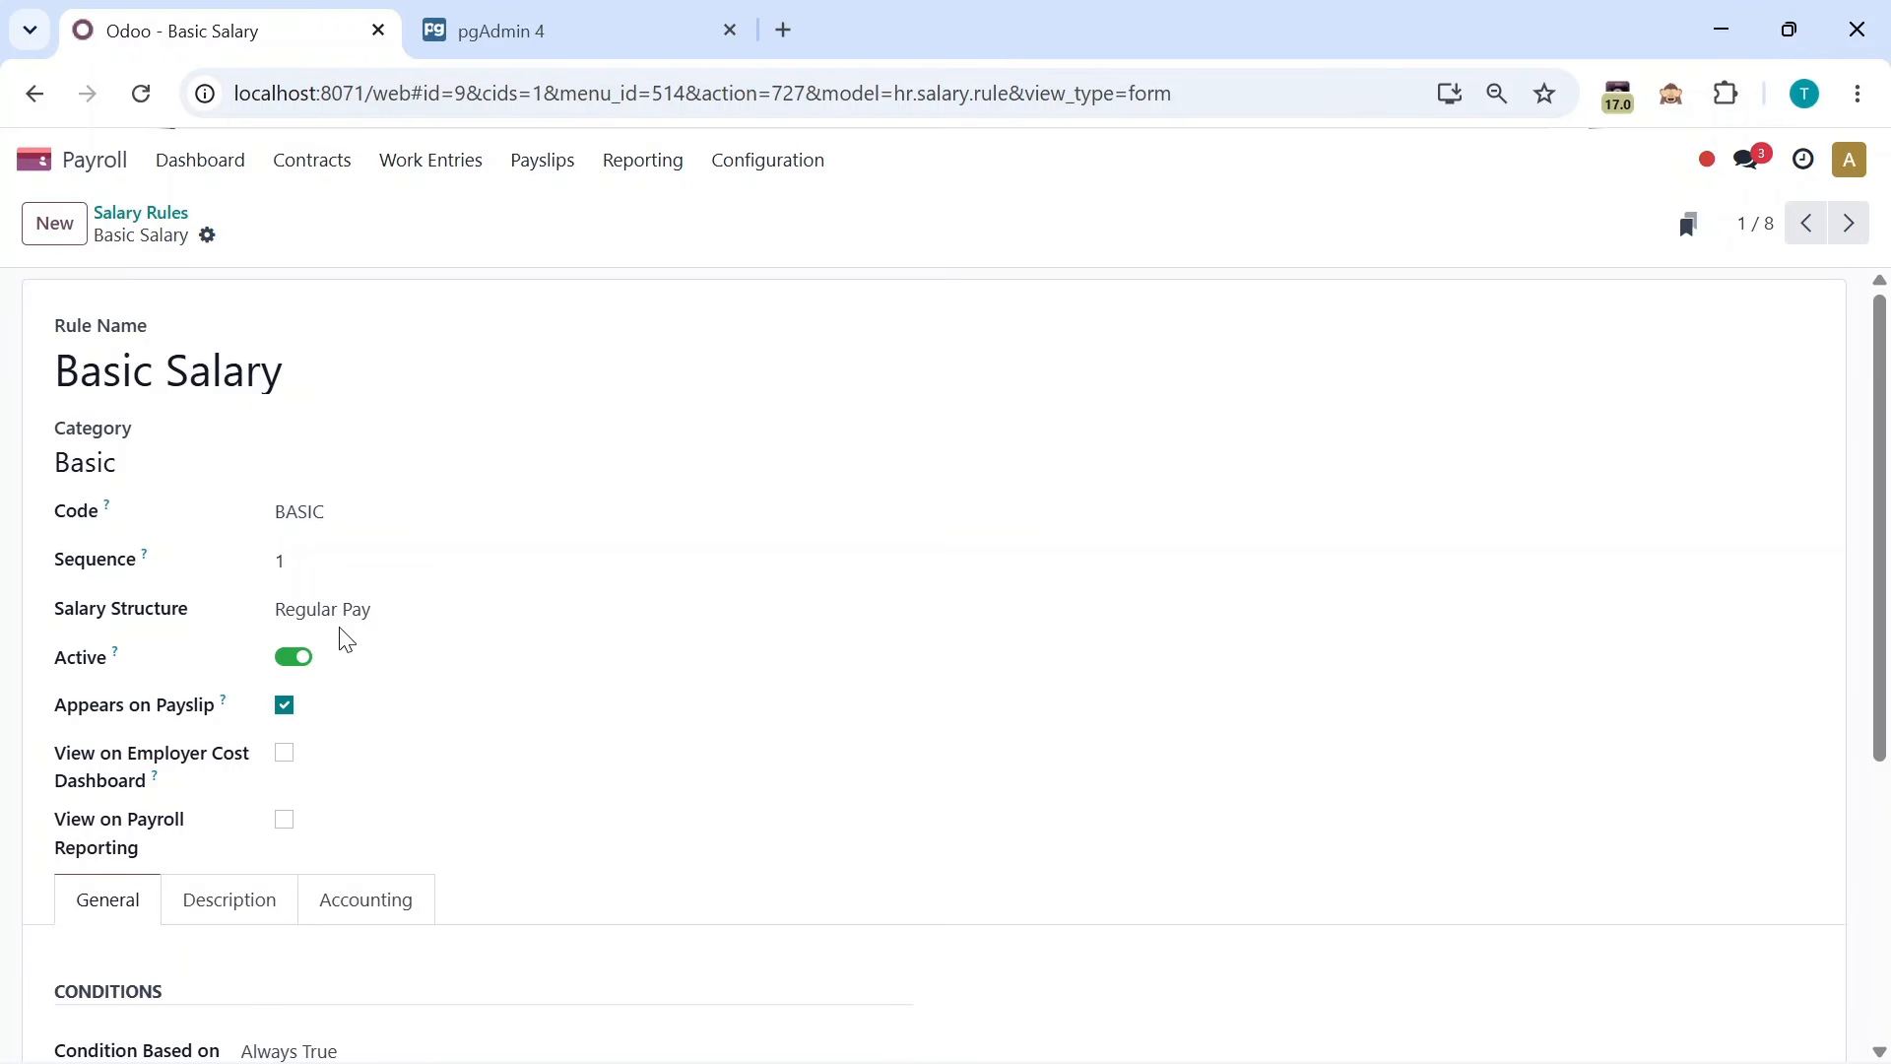
Examine the Basic Salary rule's payslip options, condition and Python code computation.
scroll(345, 639, down, 2)
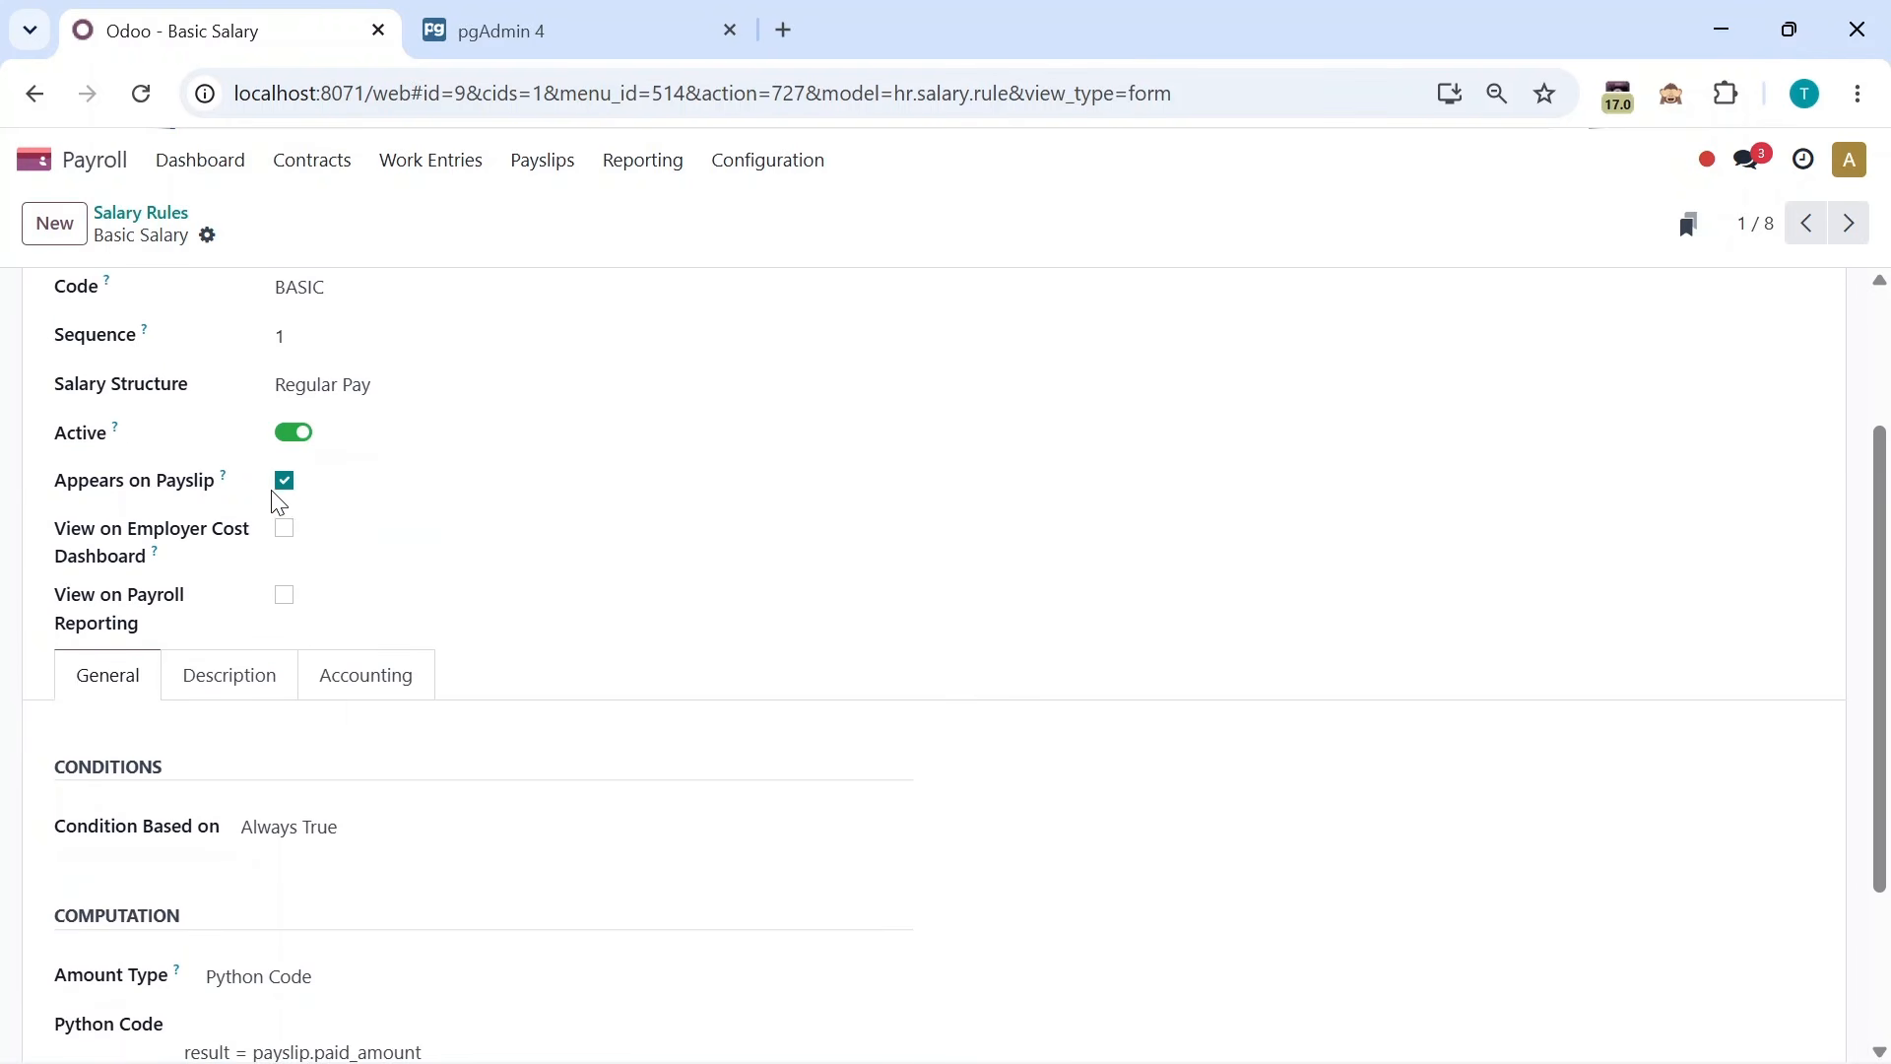
scroll(408, 642, down, 2)
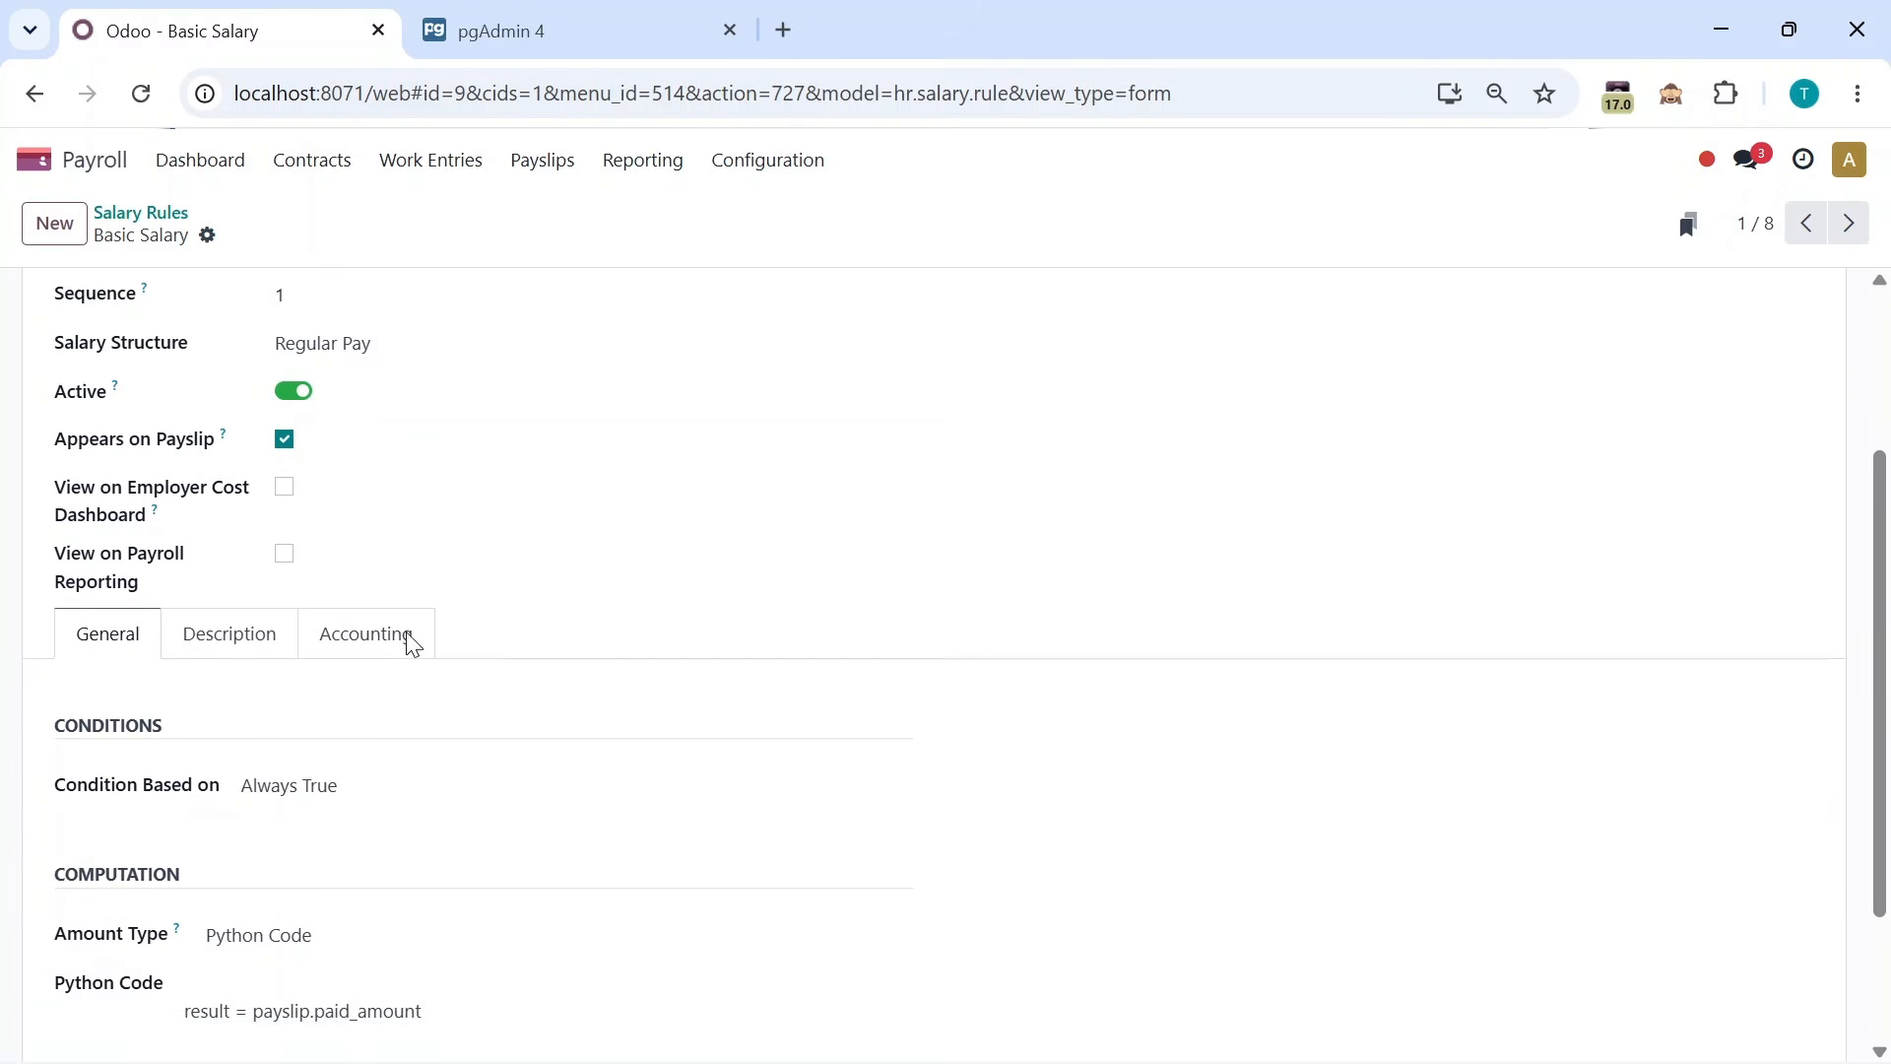
scroll(409, 647, down, 1)
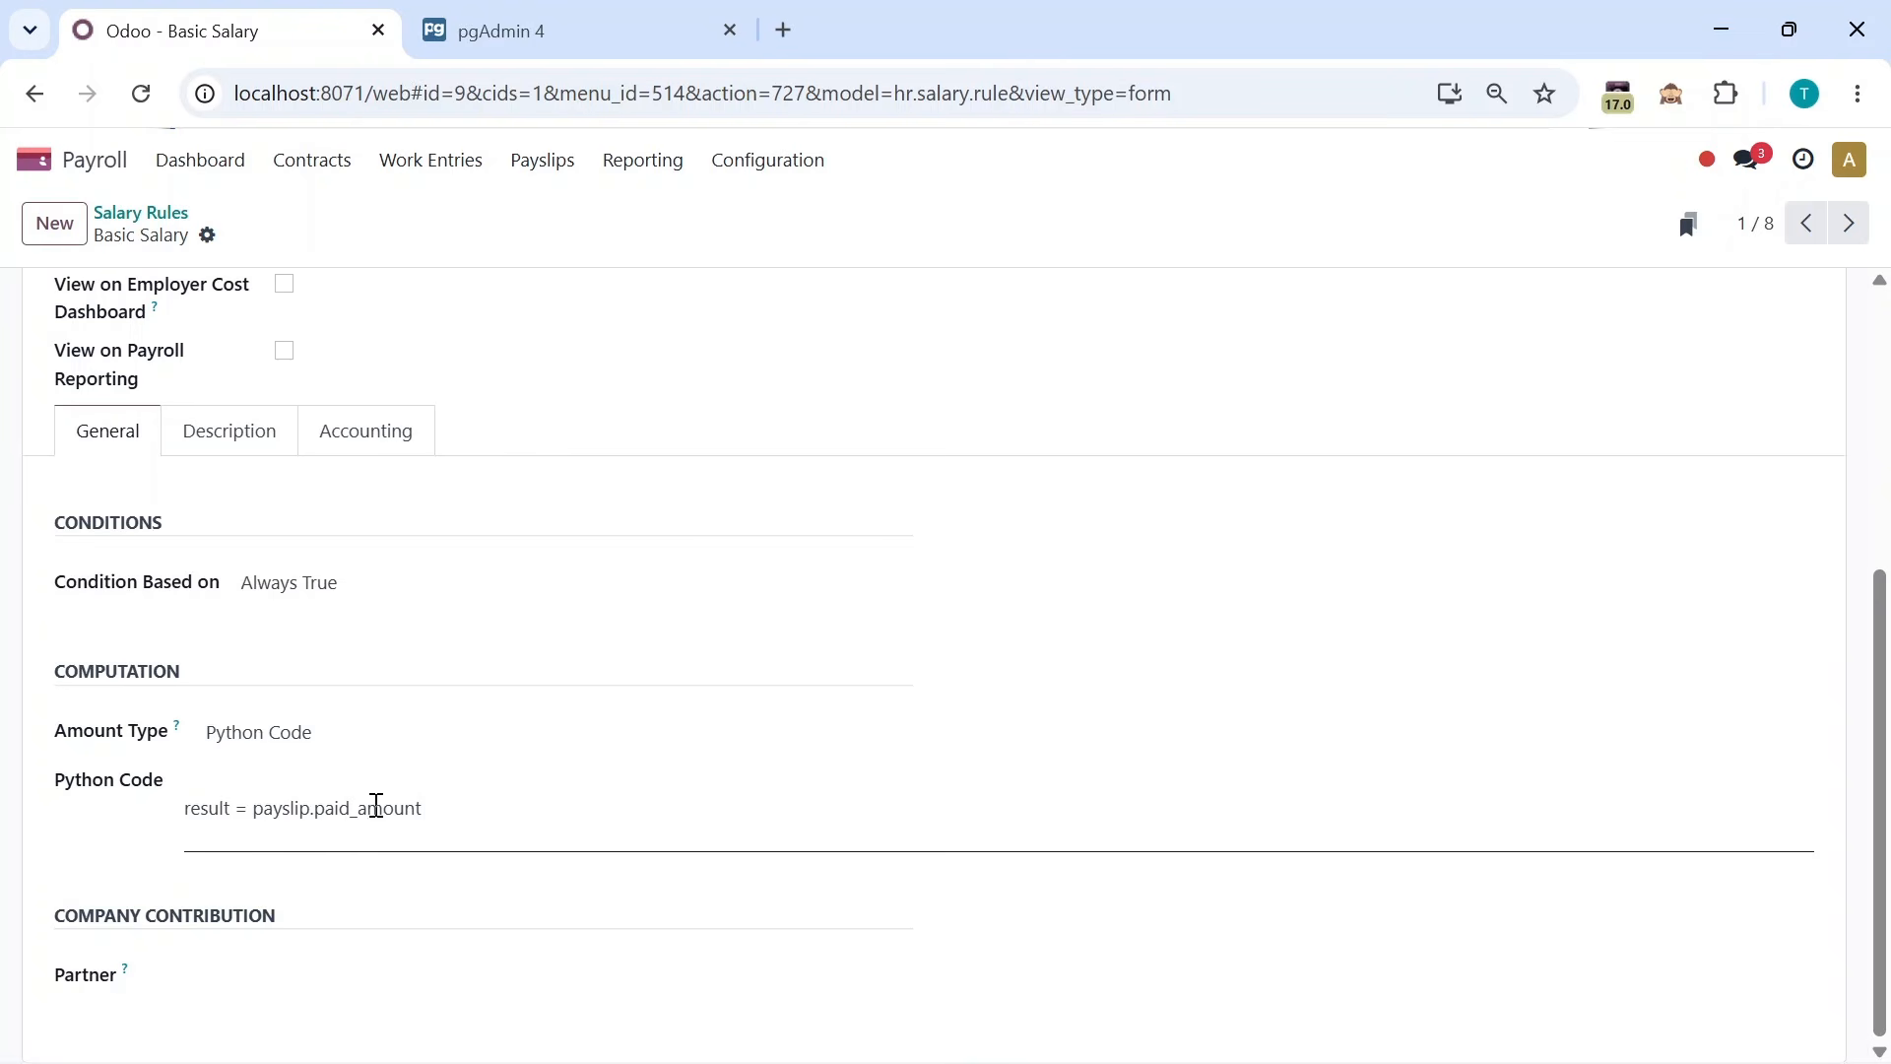
drag(434, 810, 185, 808)
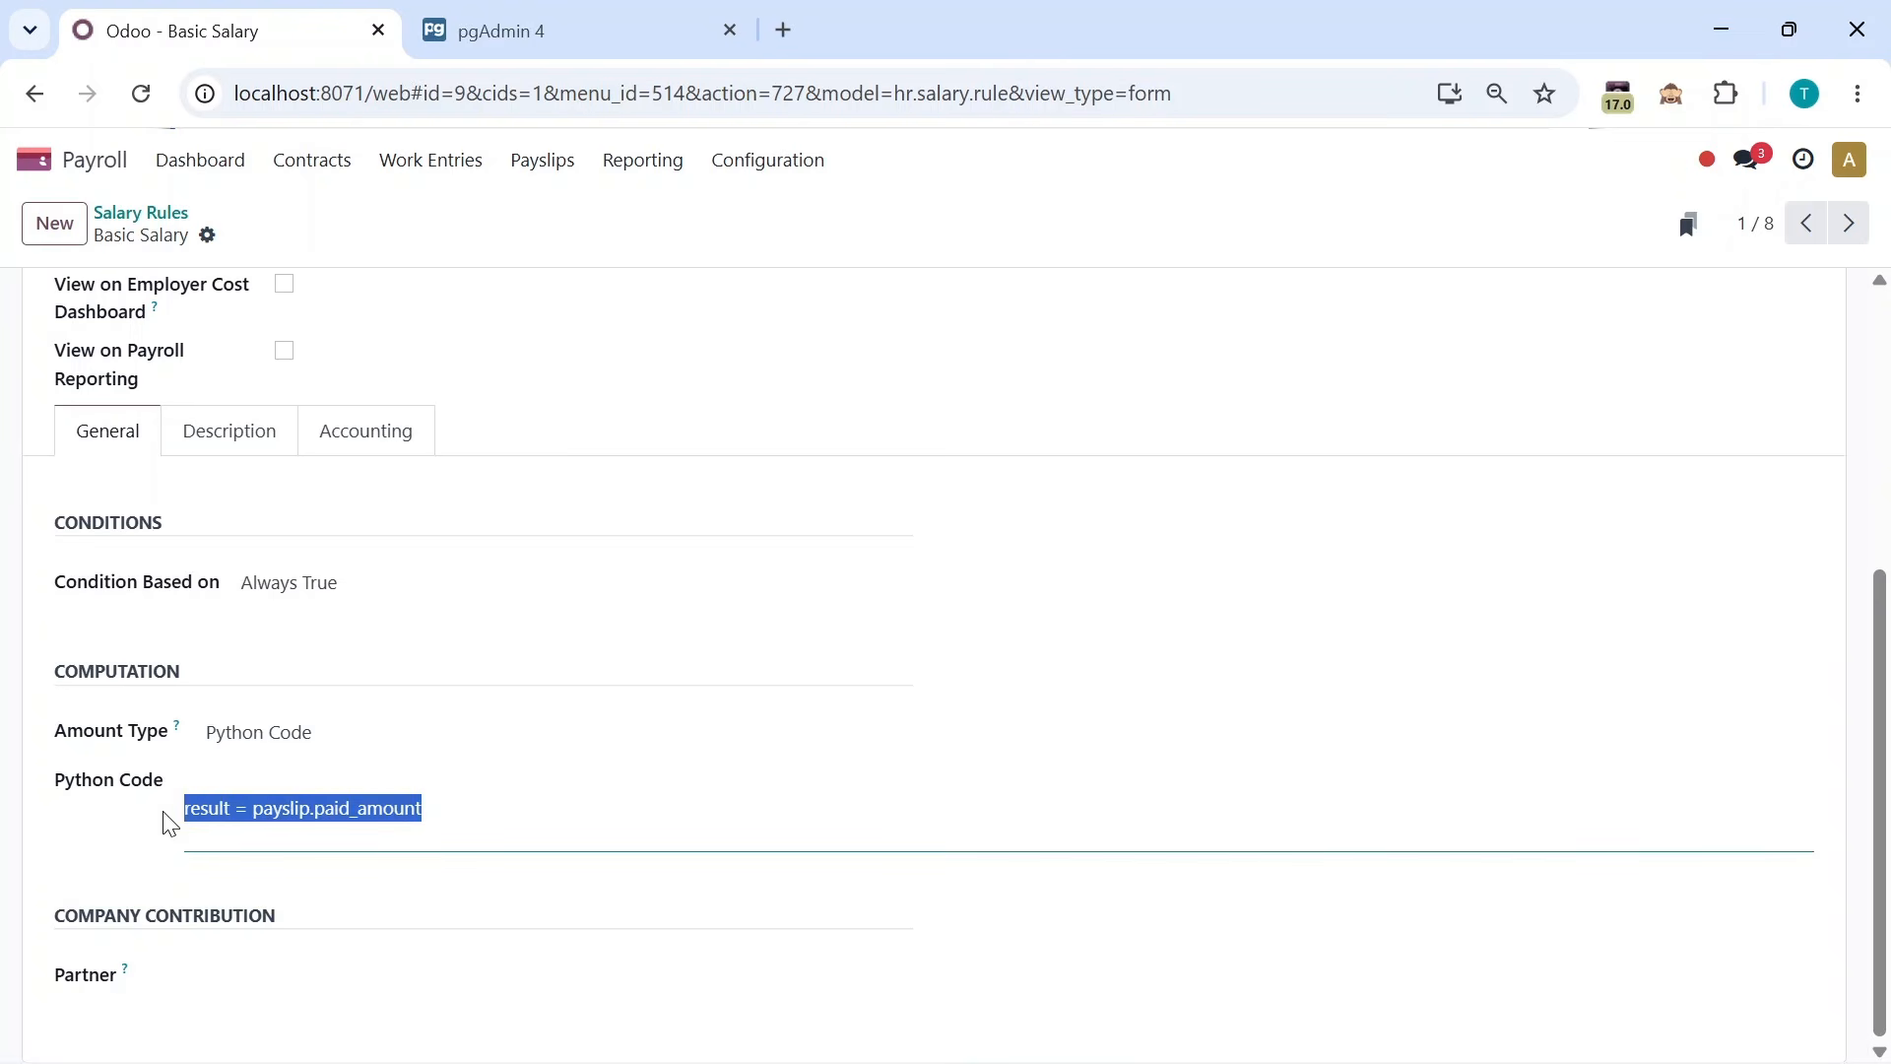
click(314, 813)
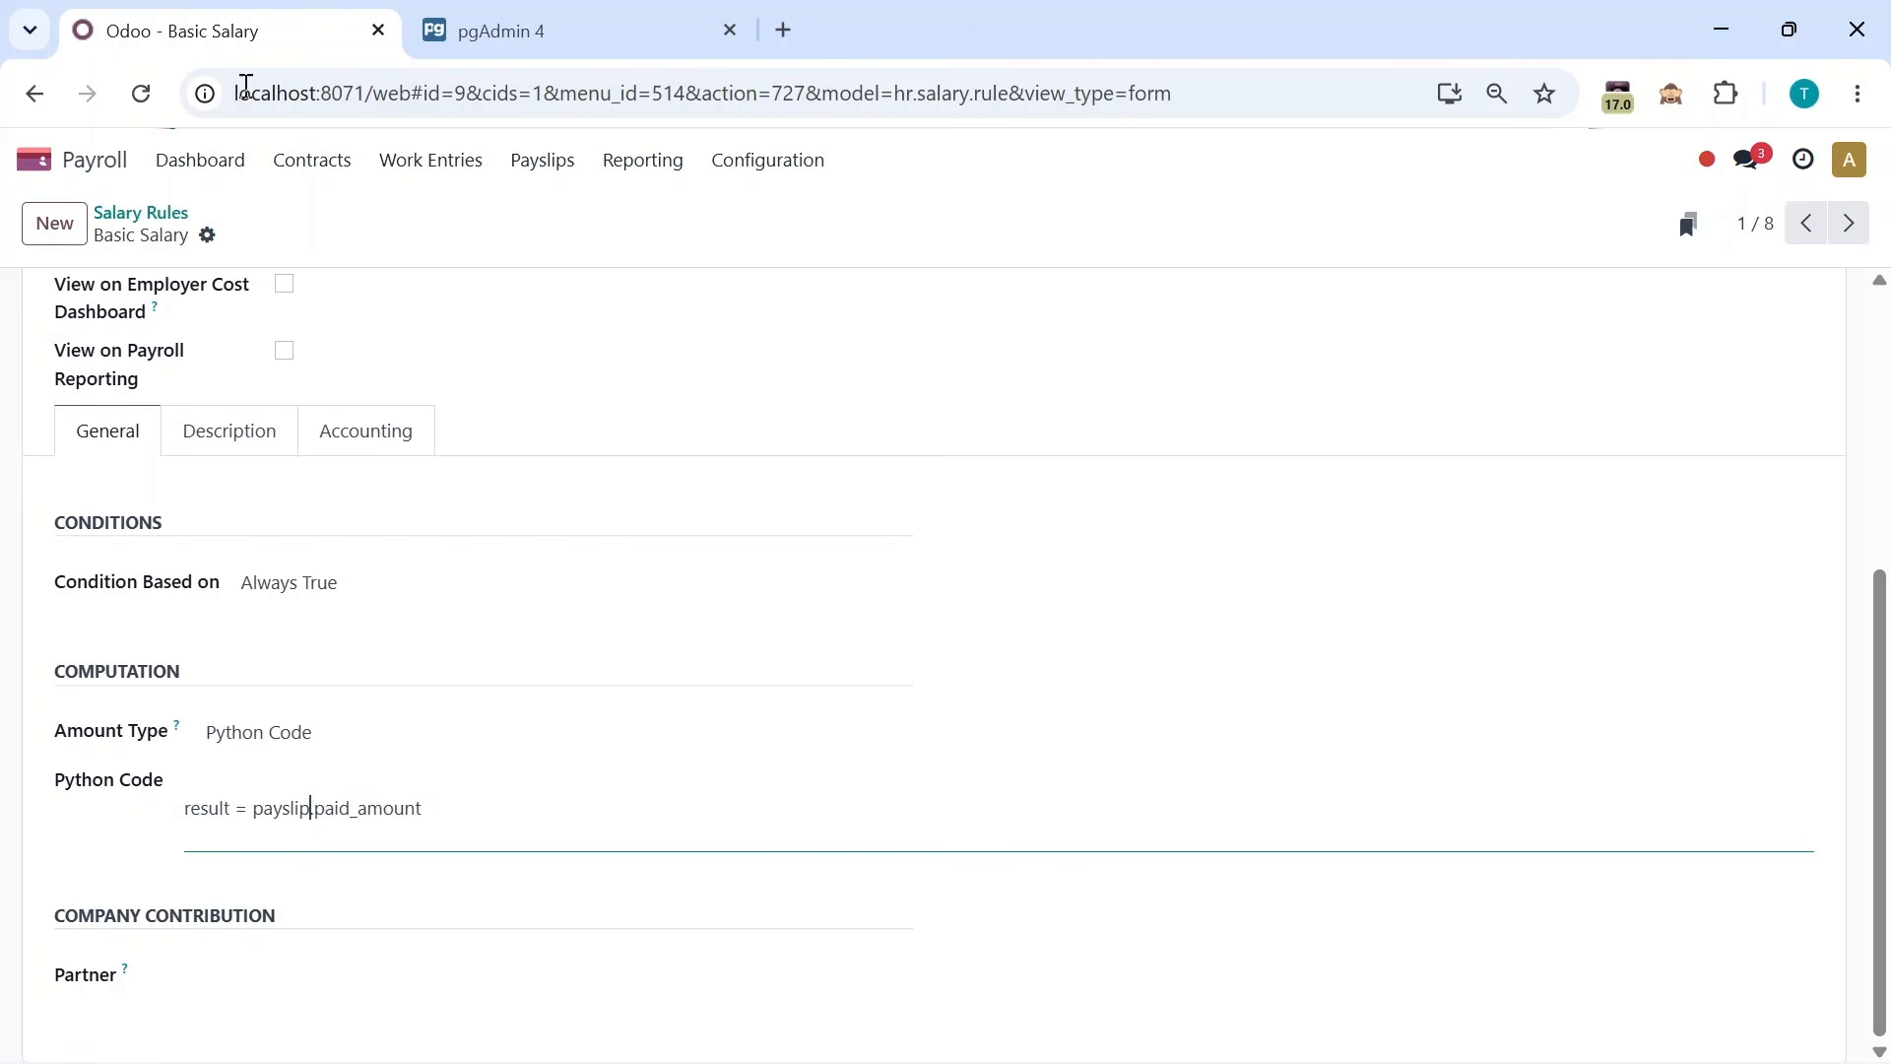
Duplicate the browser tab and view the wage in the Running contract's salary information in the copy.
right_click(232, 52)
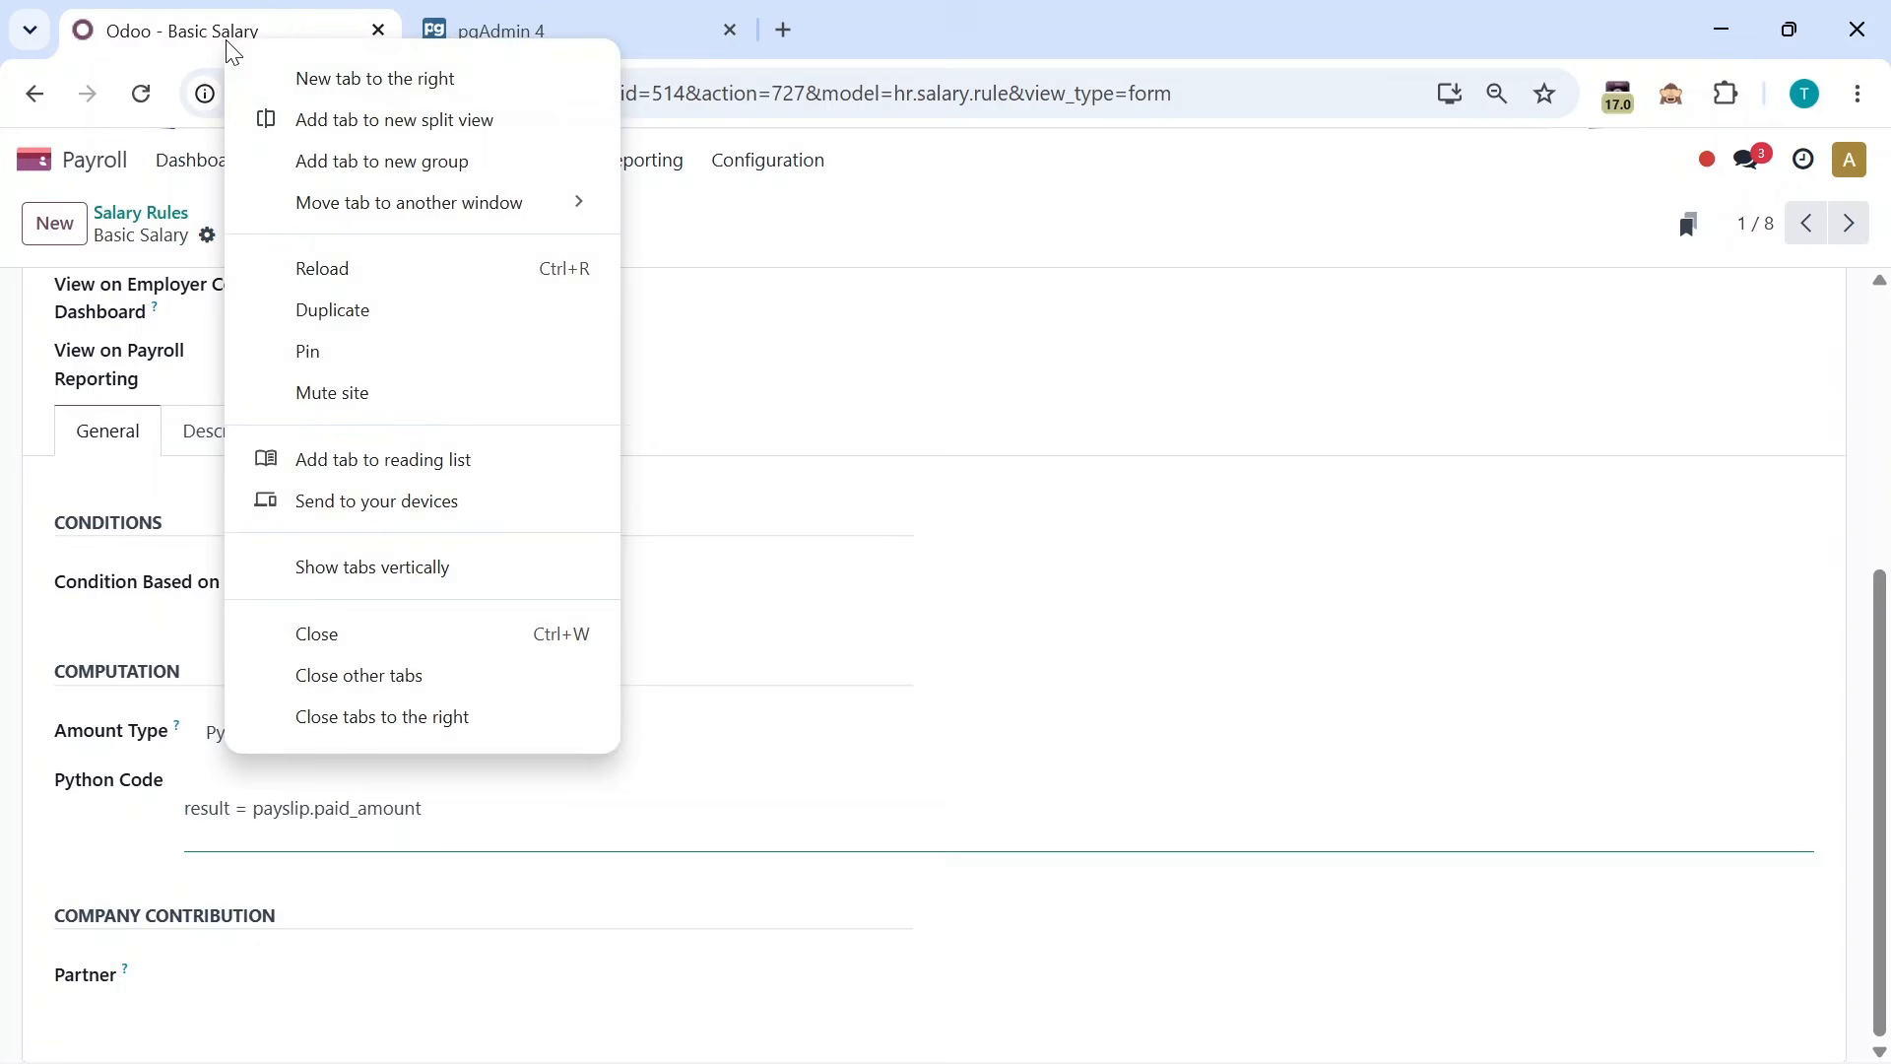
click(317, 308)
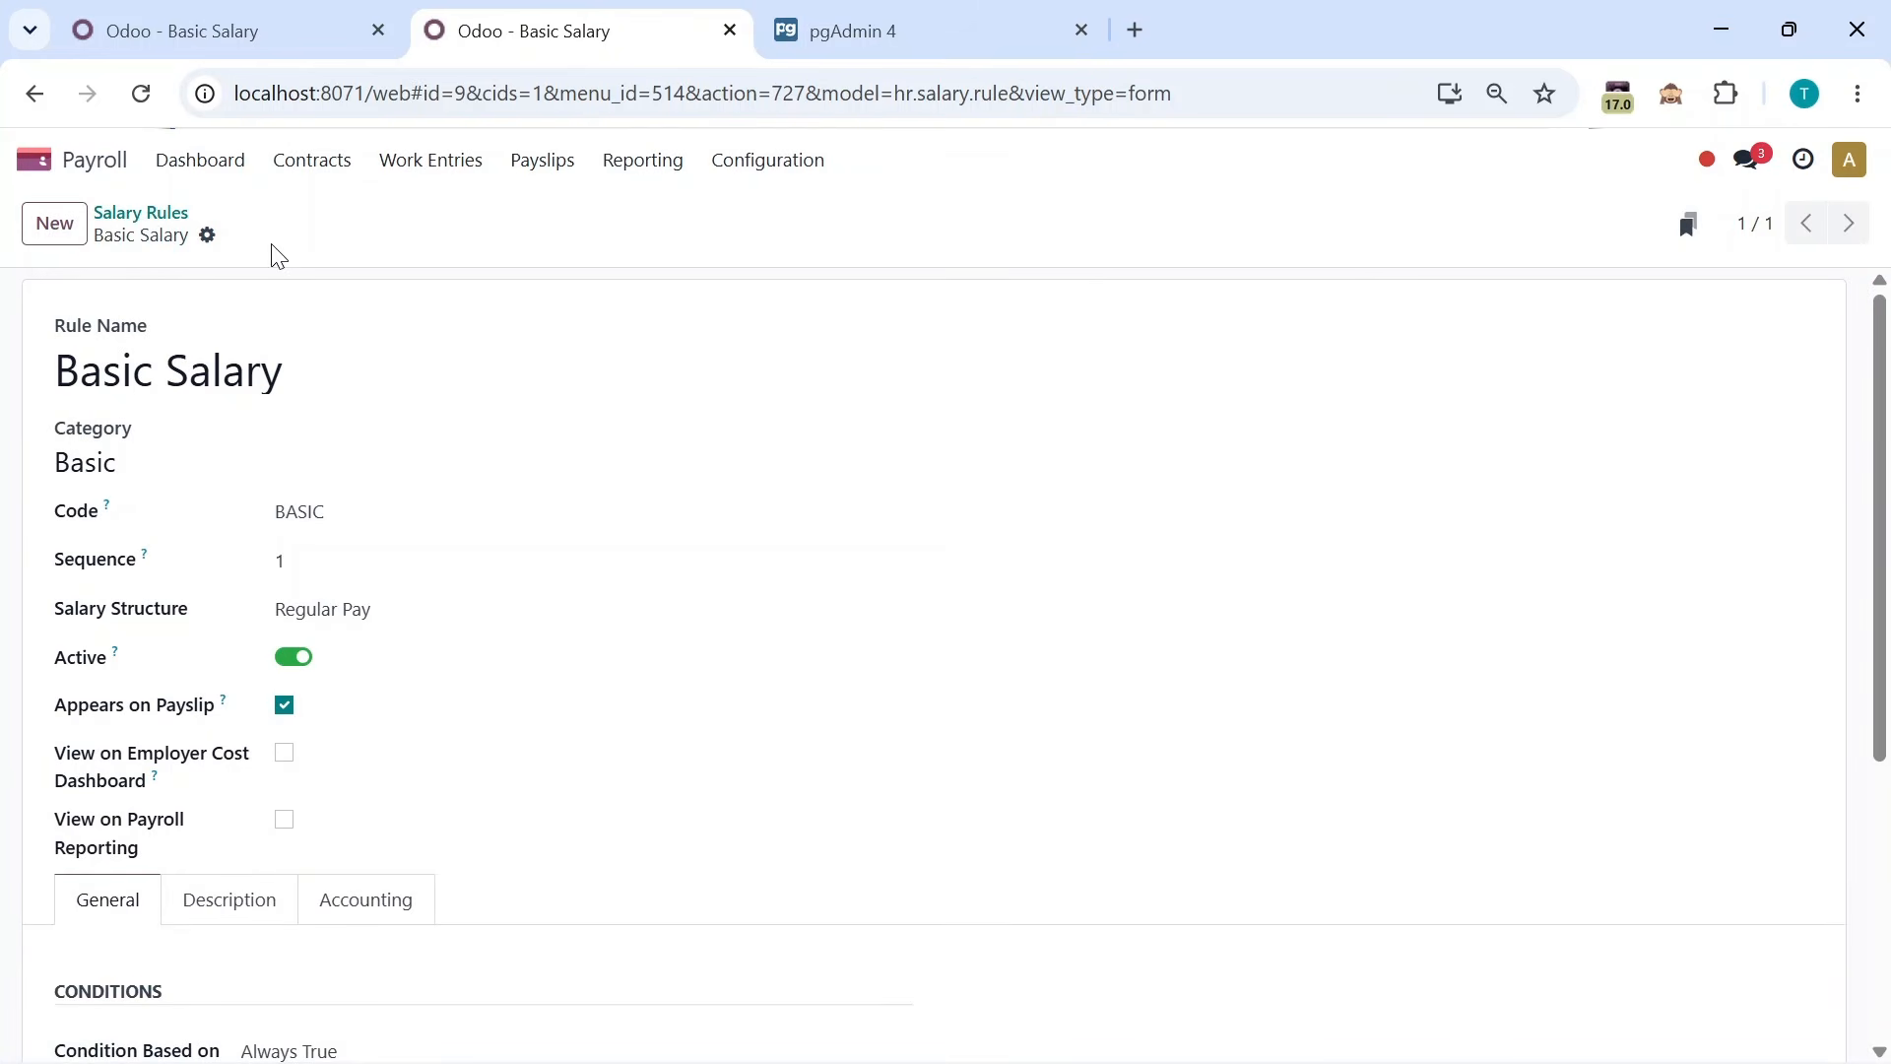
click(301, 174)
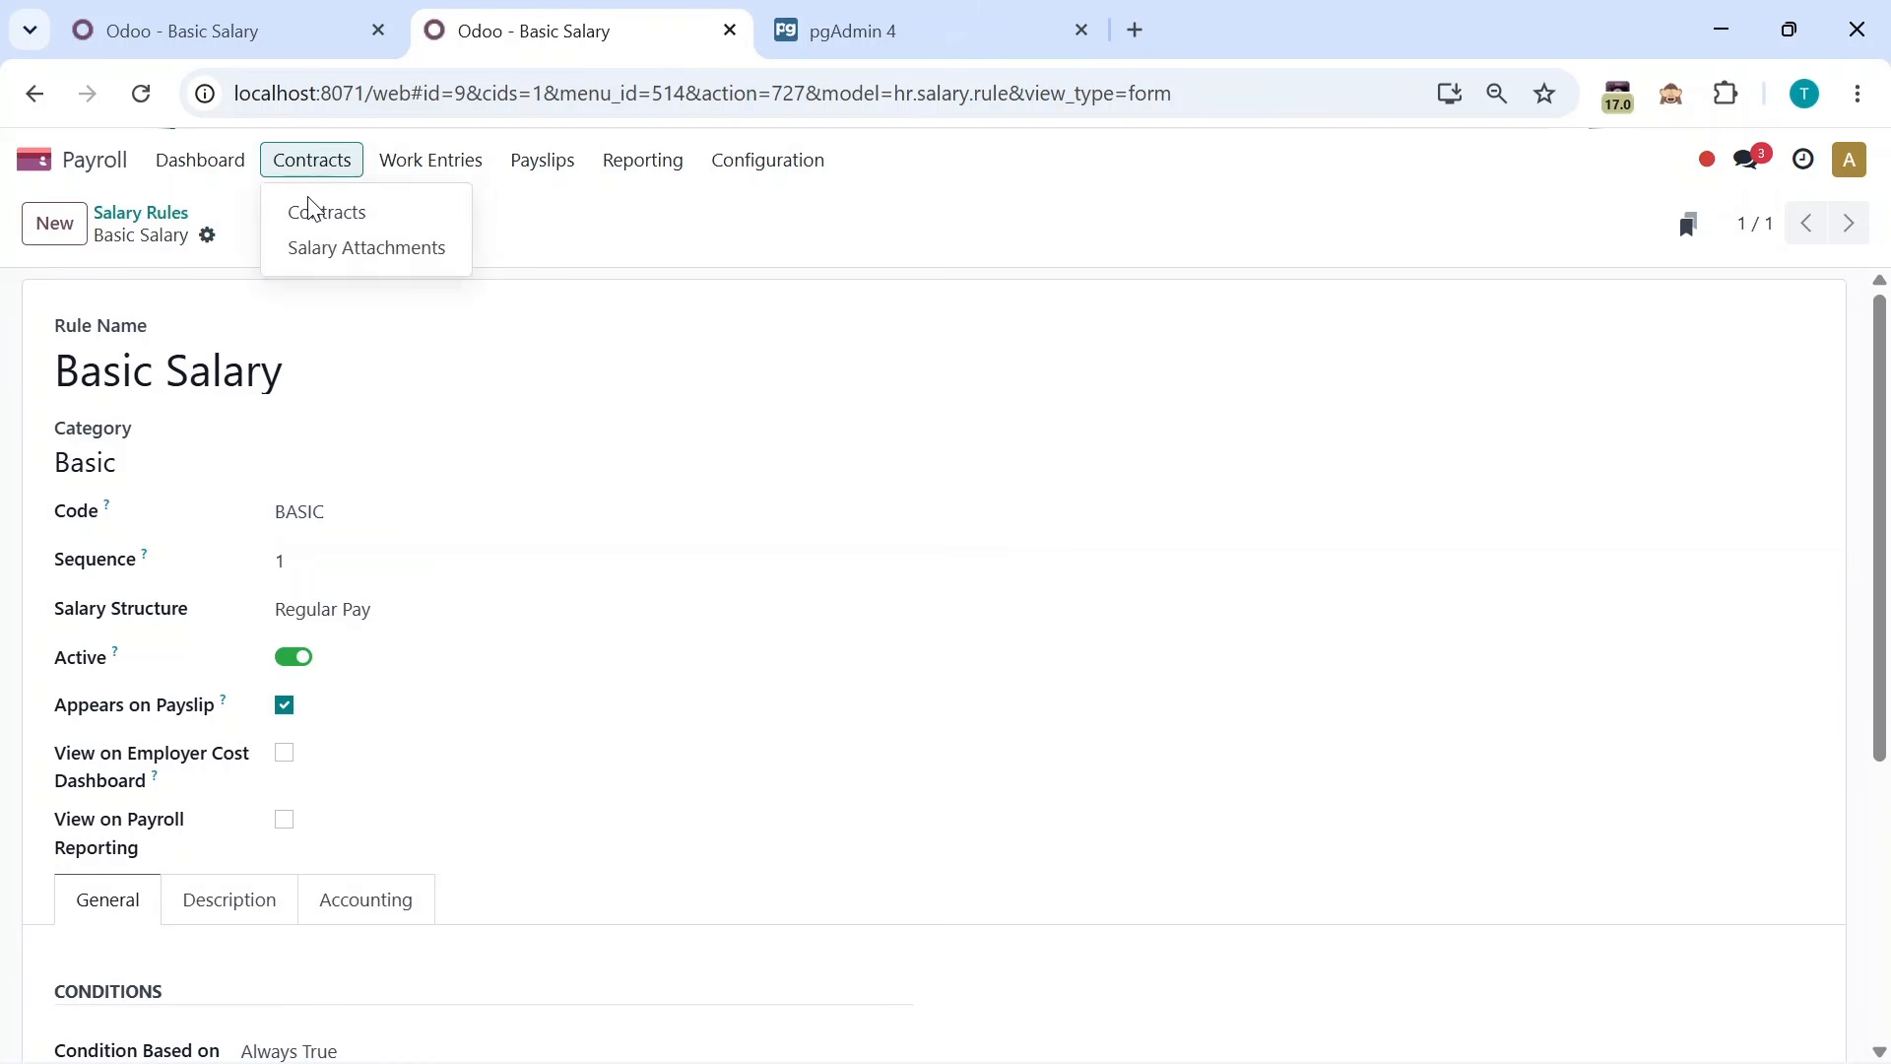
click(307, 209)
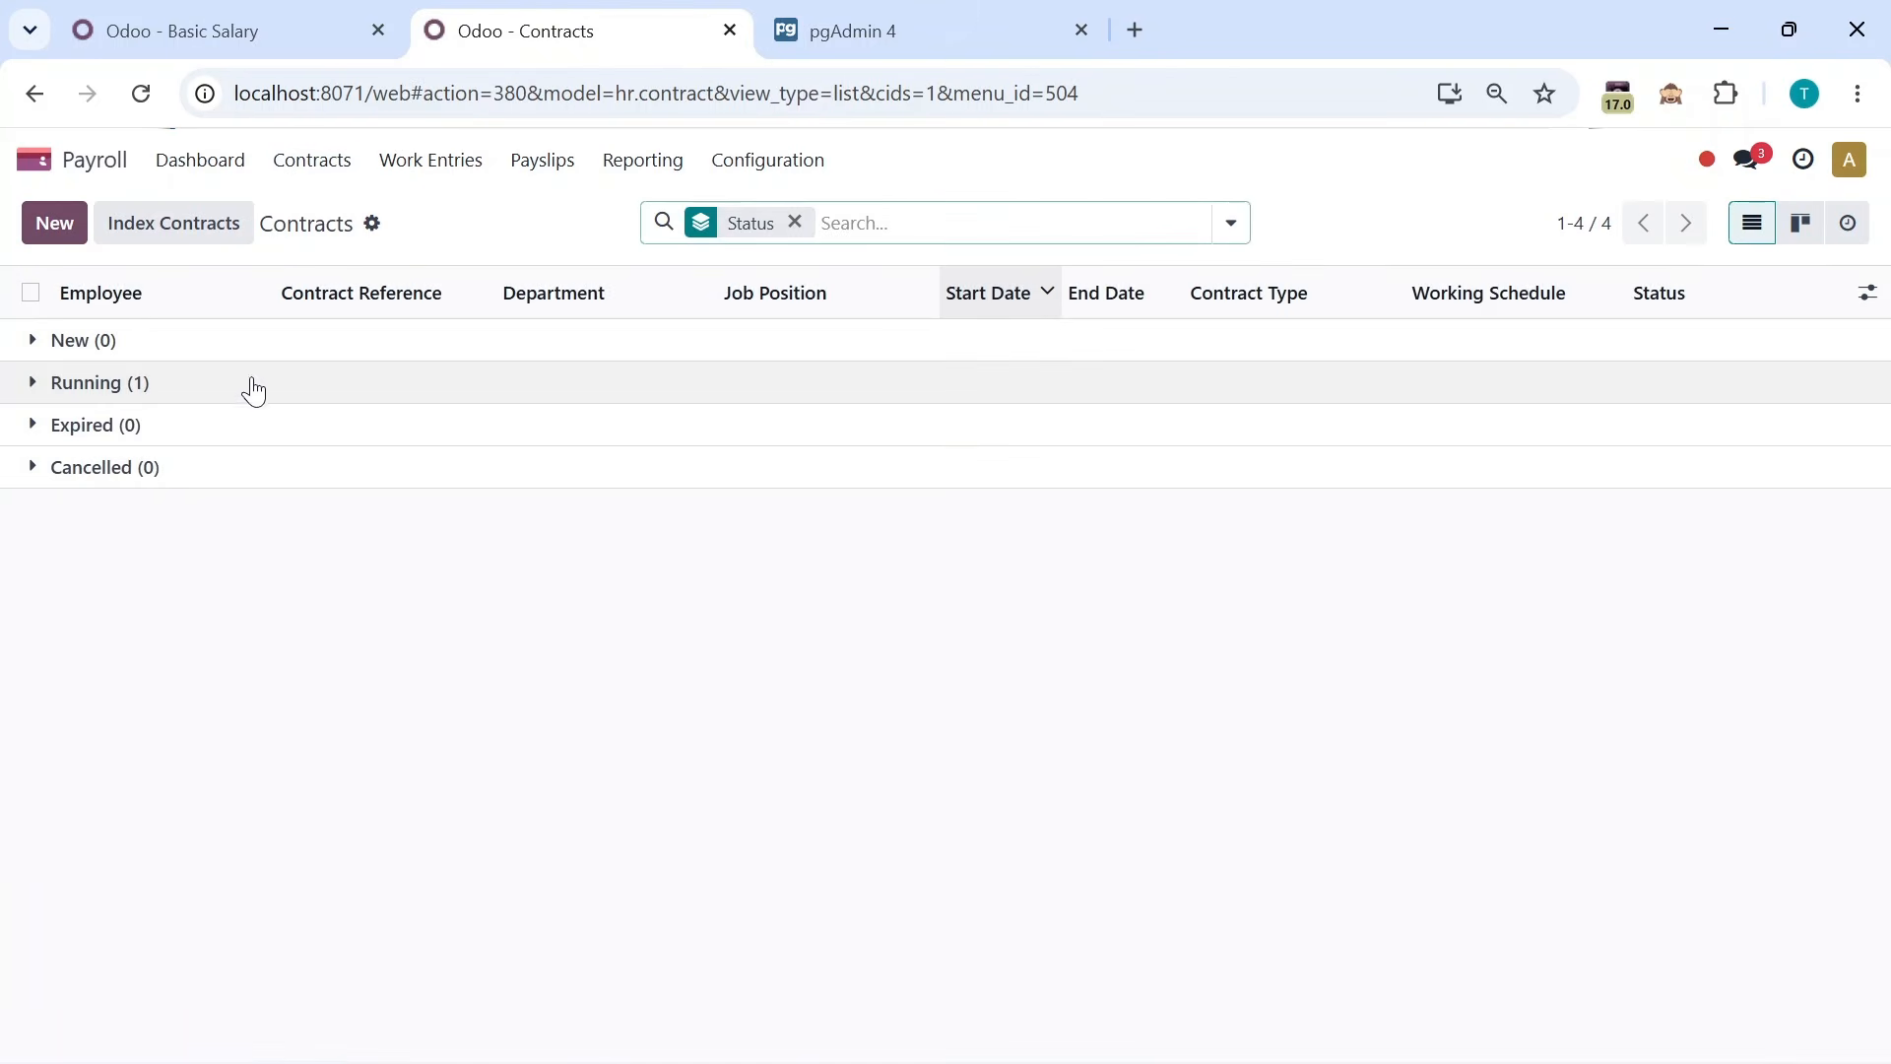
click(187, 406)
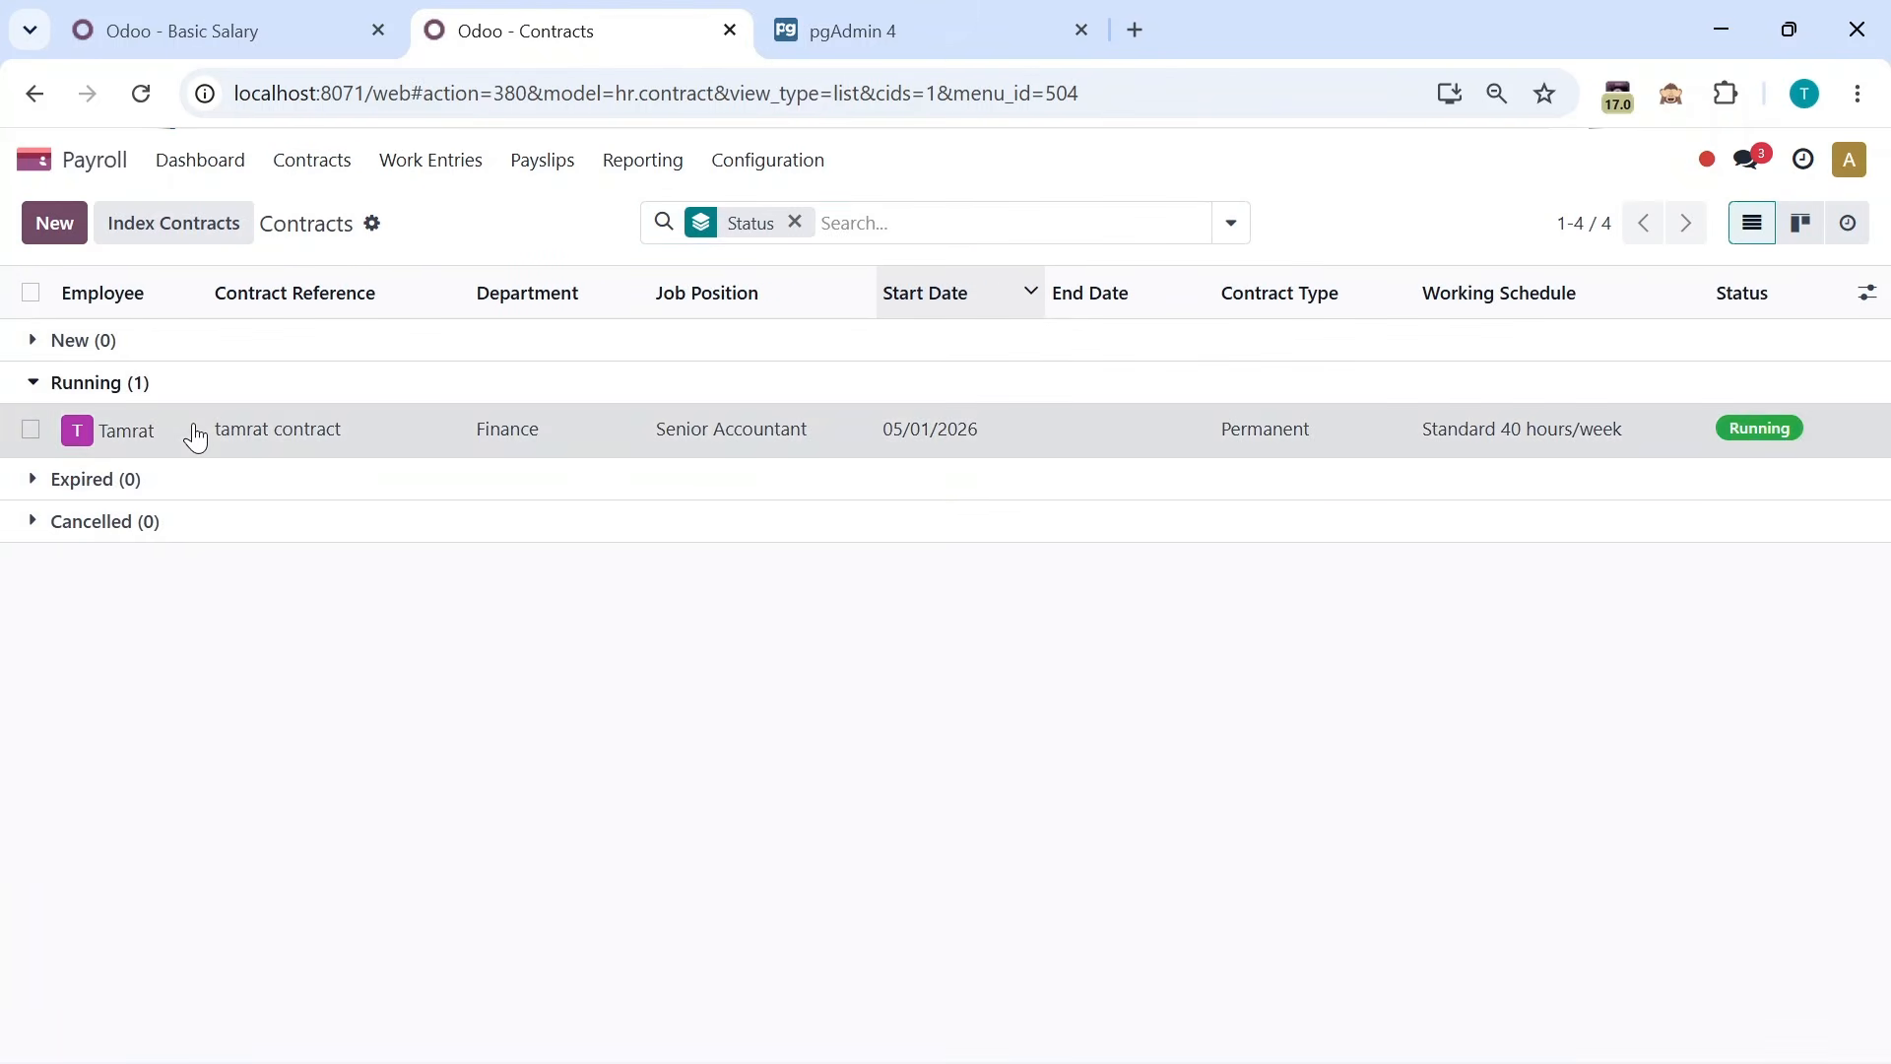
click(195, 435)
scroll(410, 718, down, 2)
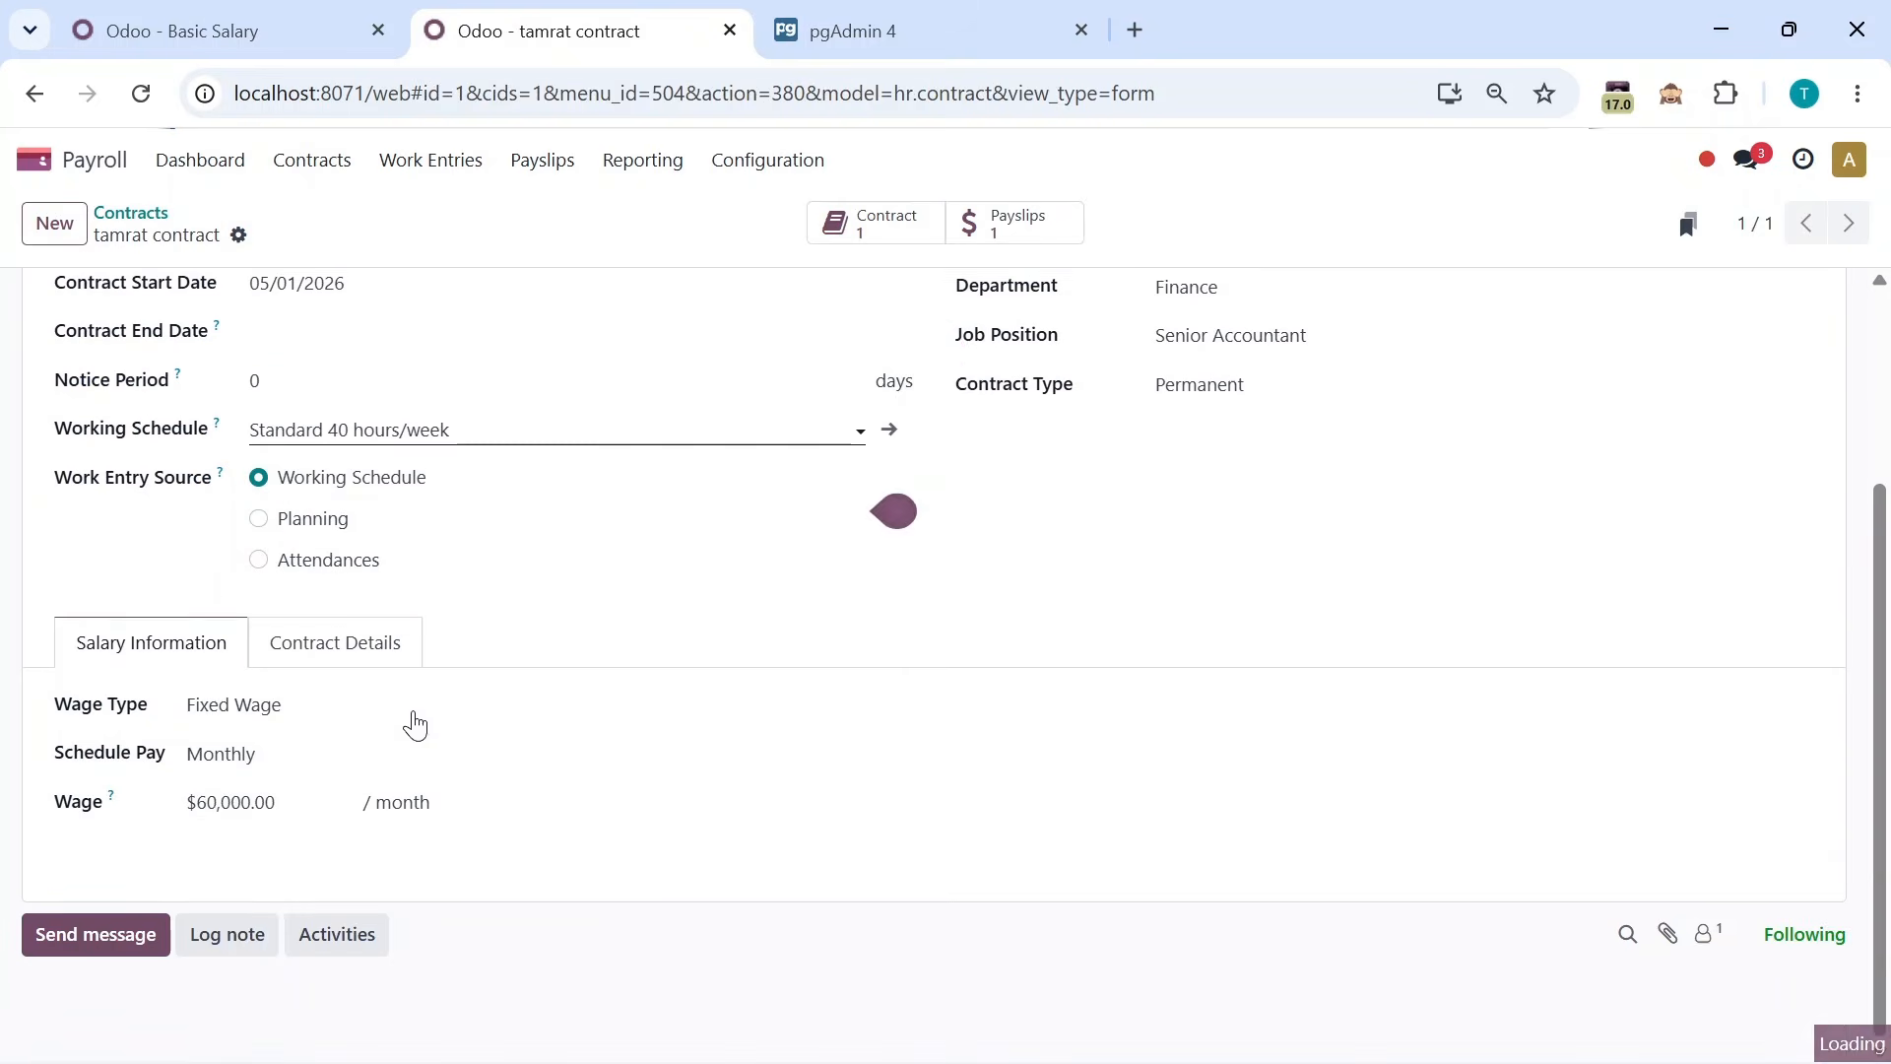
click(220, 797)
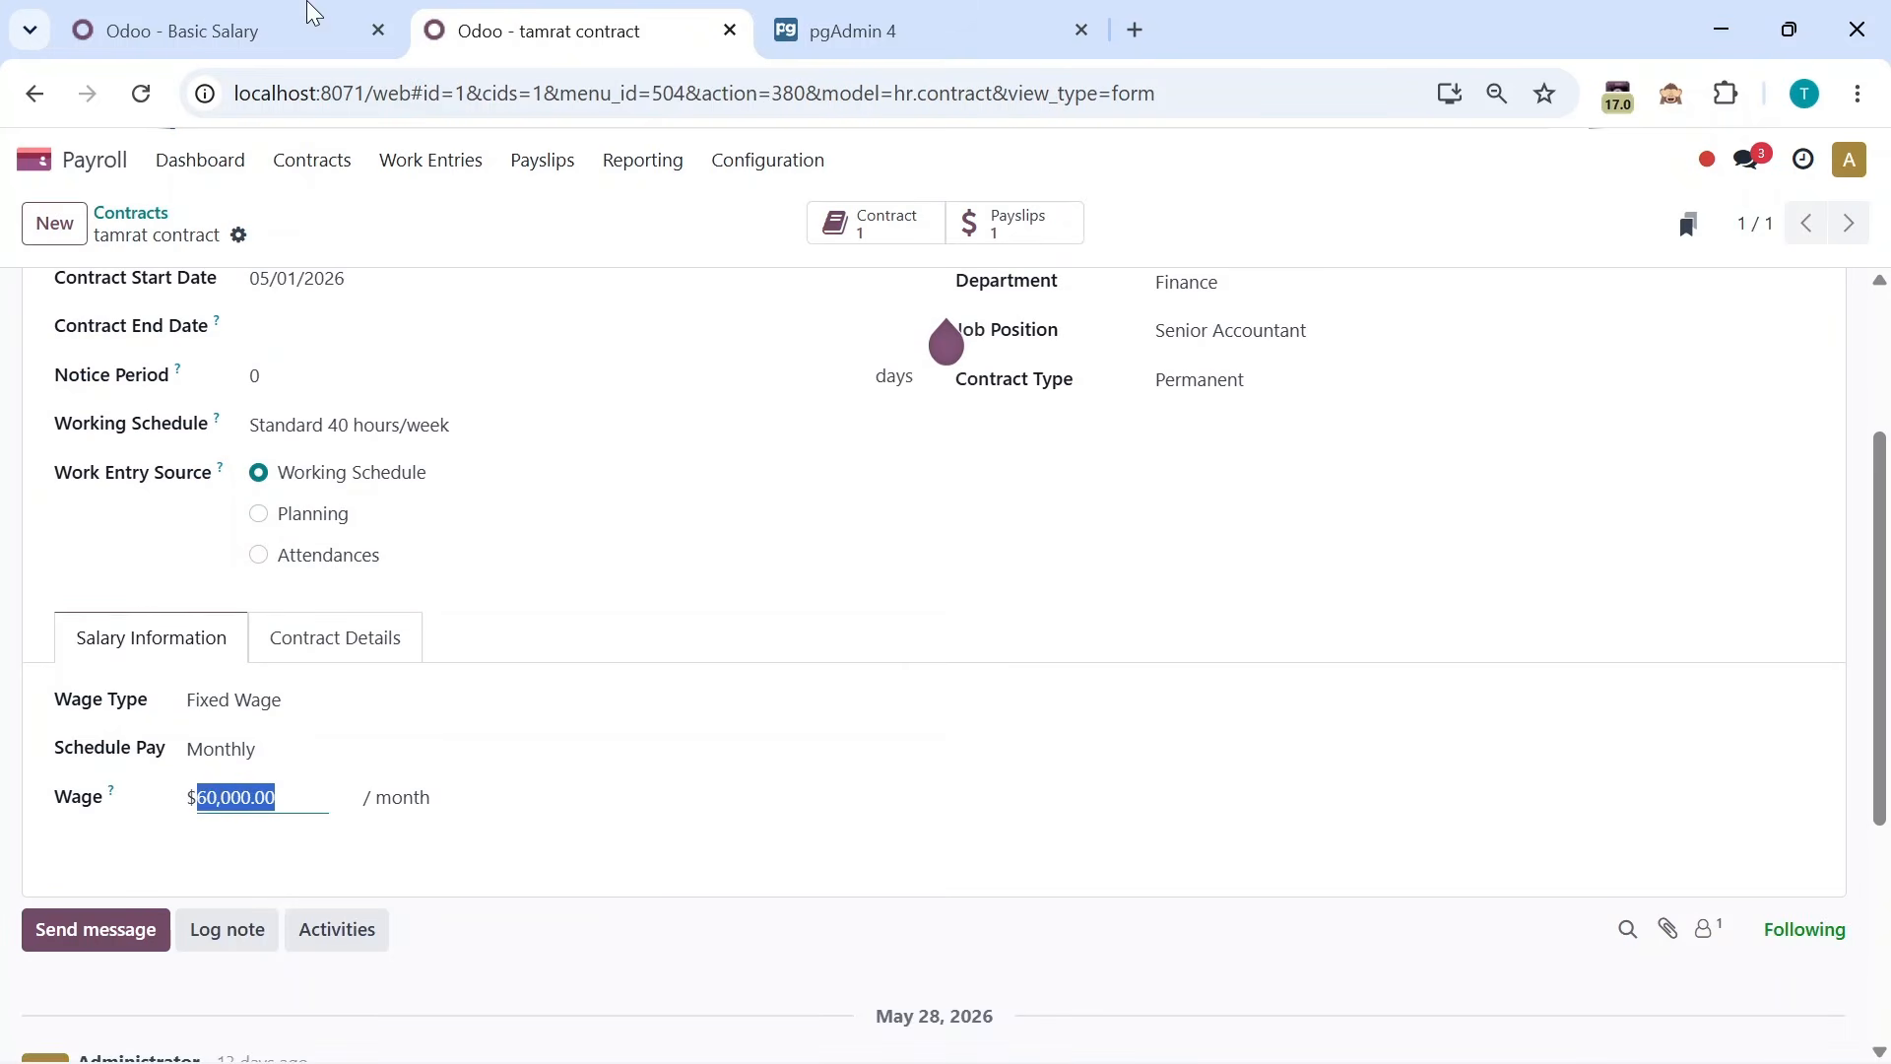
Compare the Basic Salary rule's Python code with the contract's monthly wage, switching between both tabs and ending on the rule.
click(252, 14)
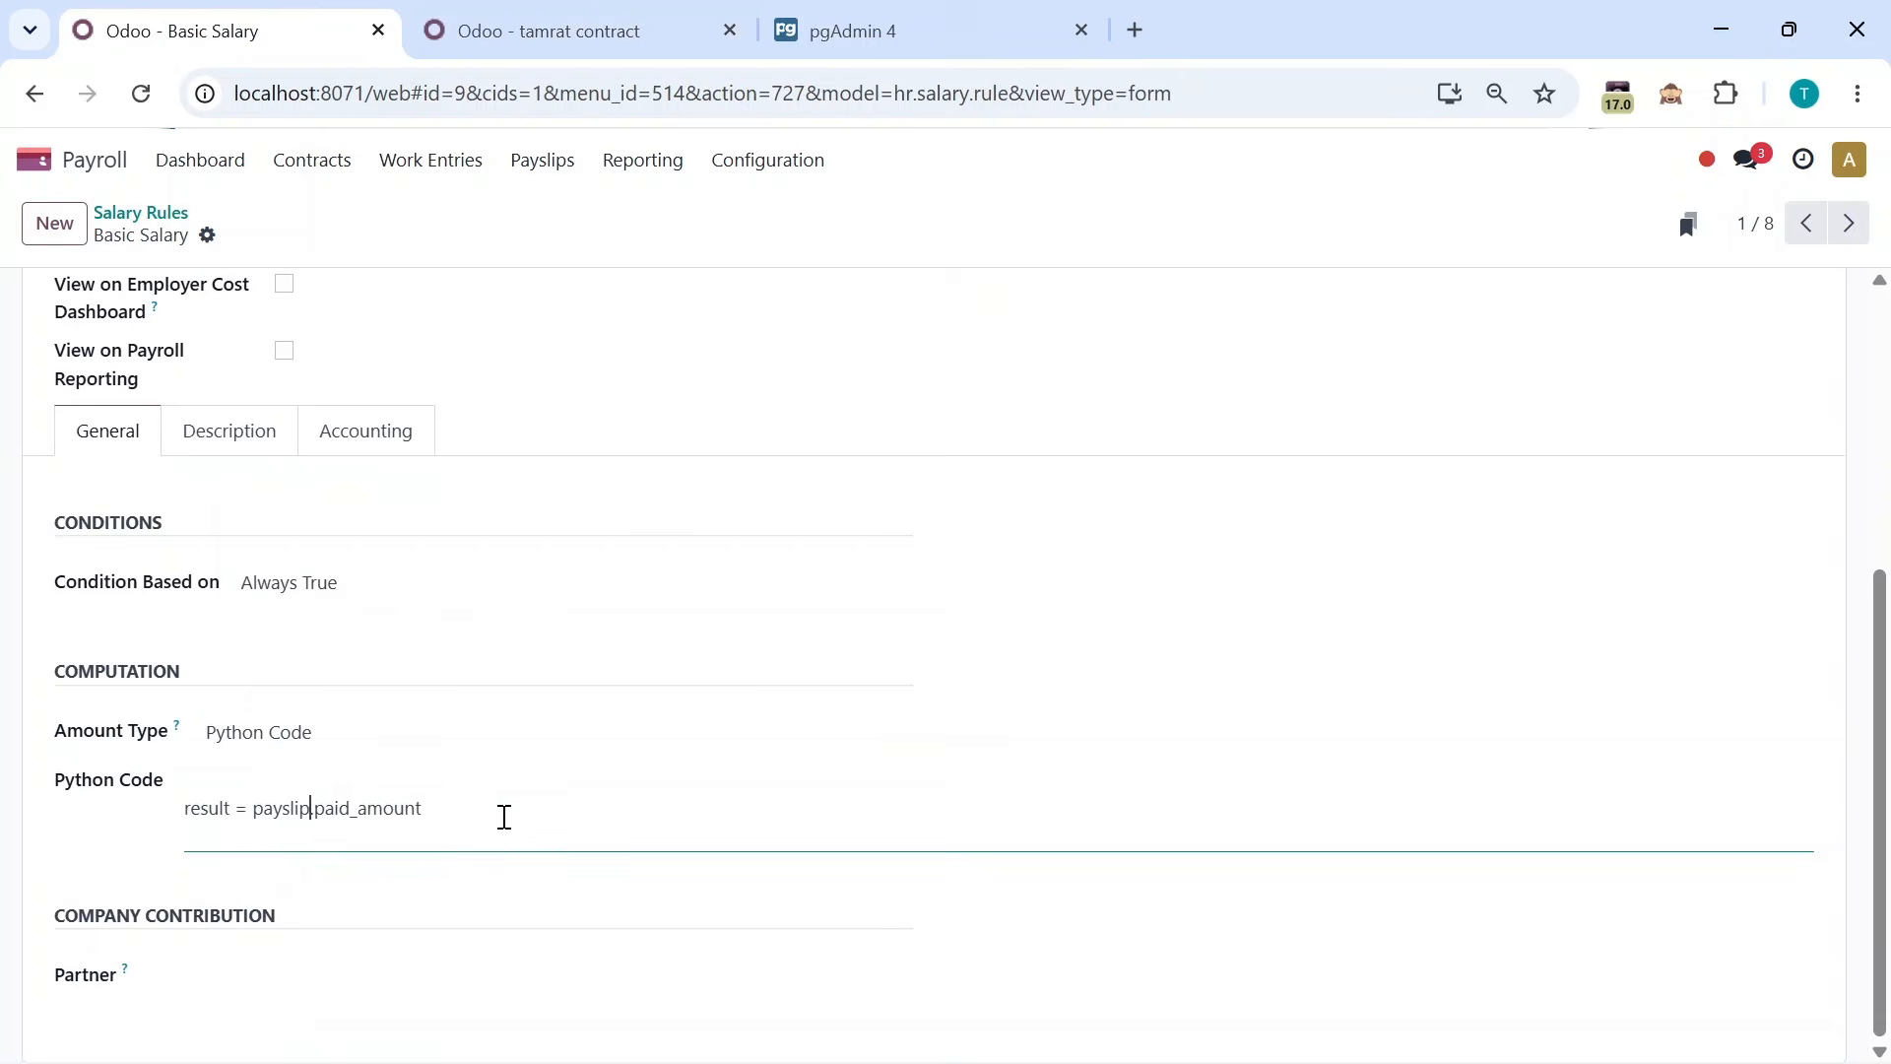
click(616, 249)
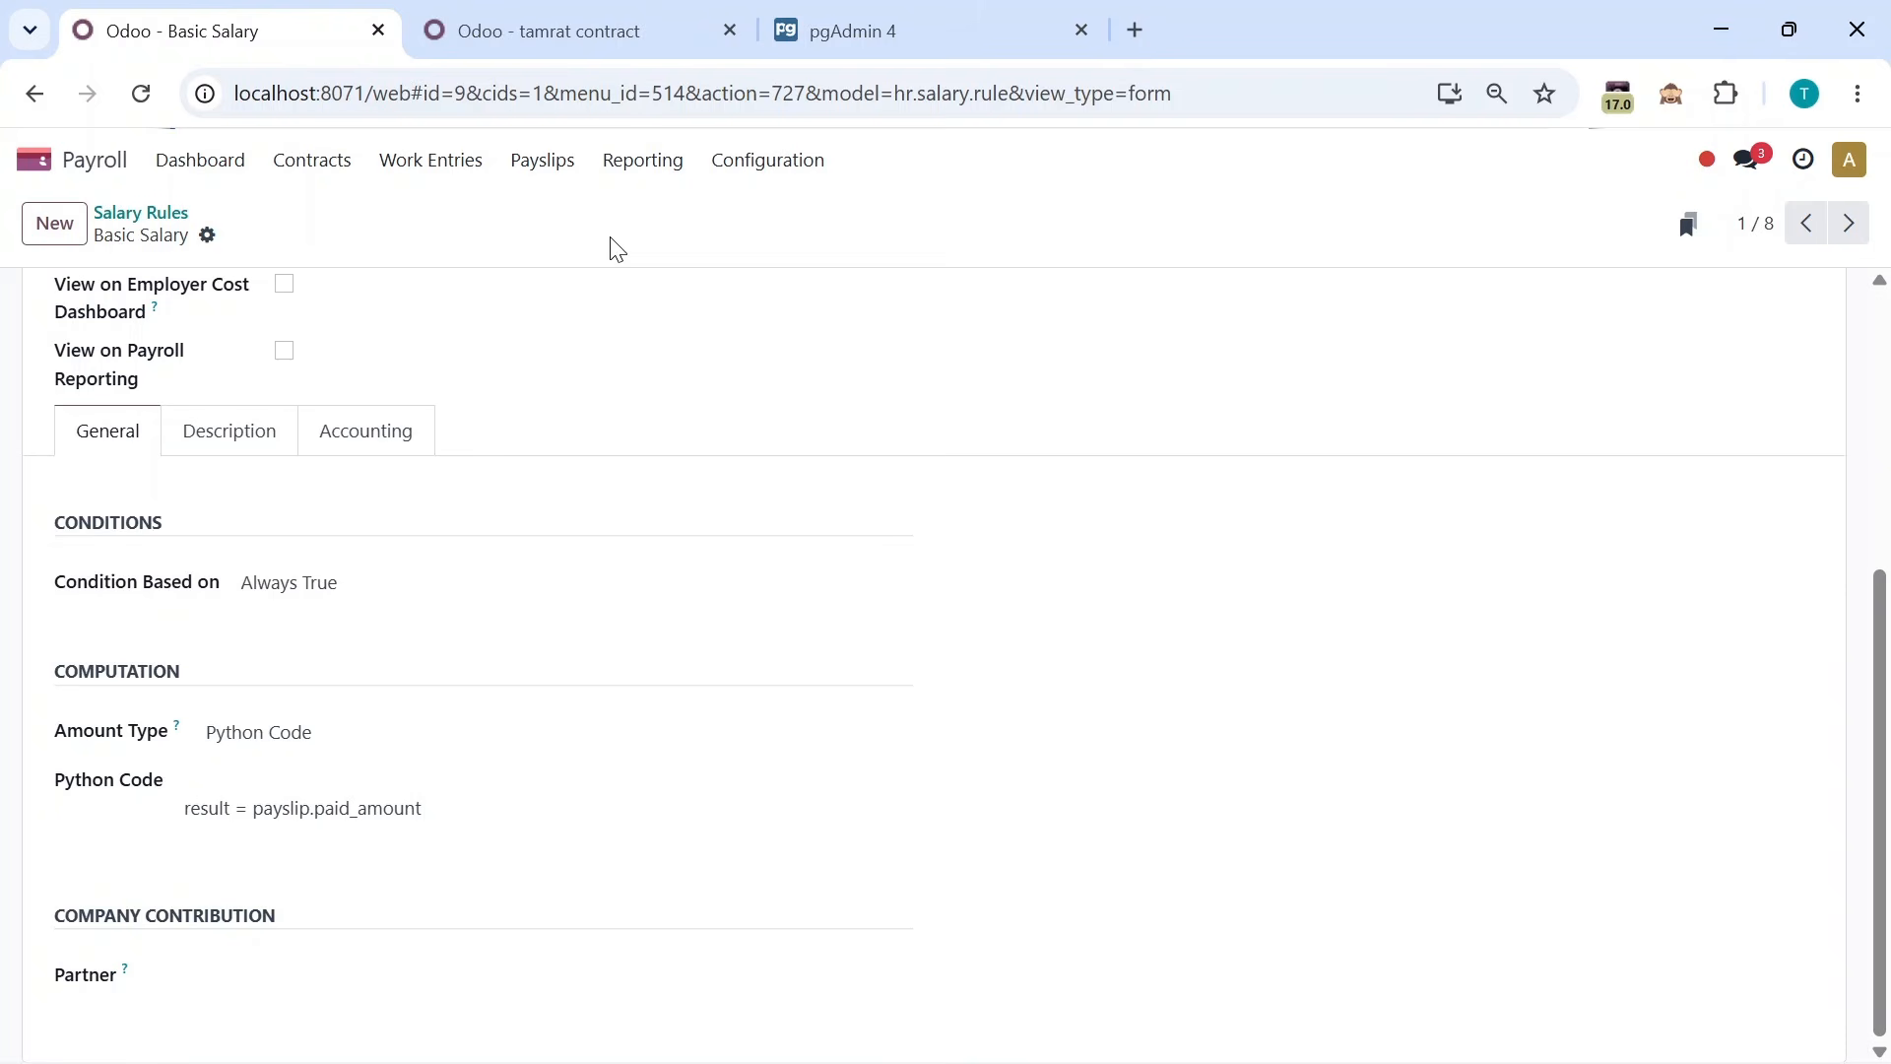
click(571, 15)
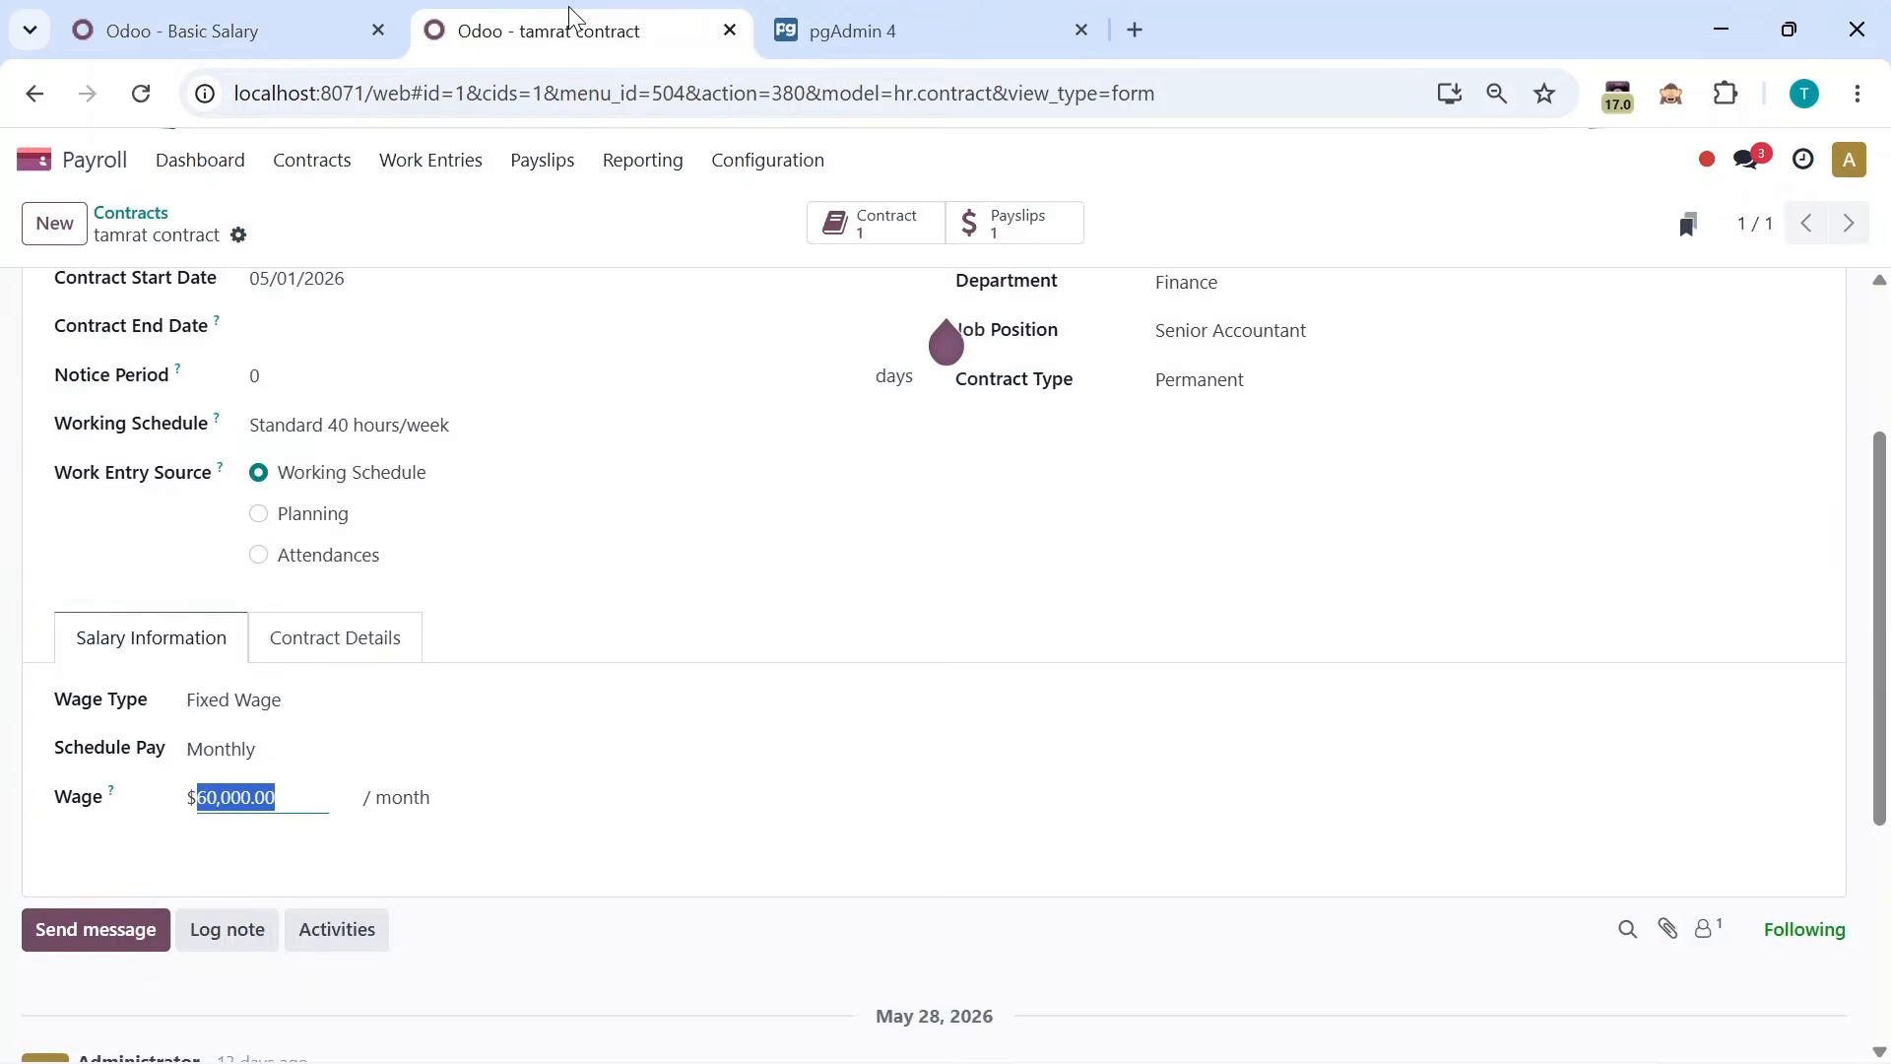
click(309, 794)
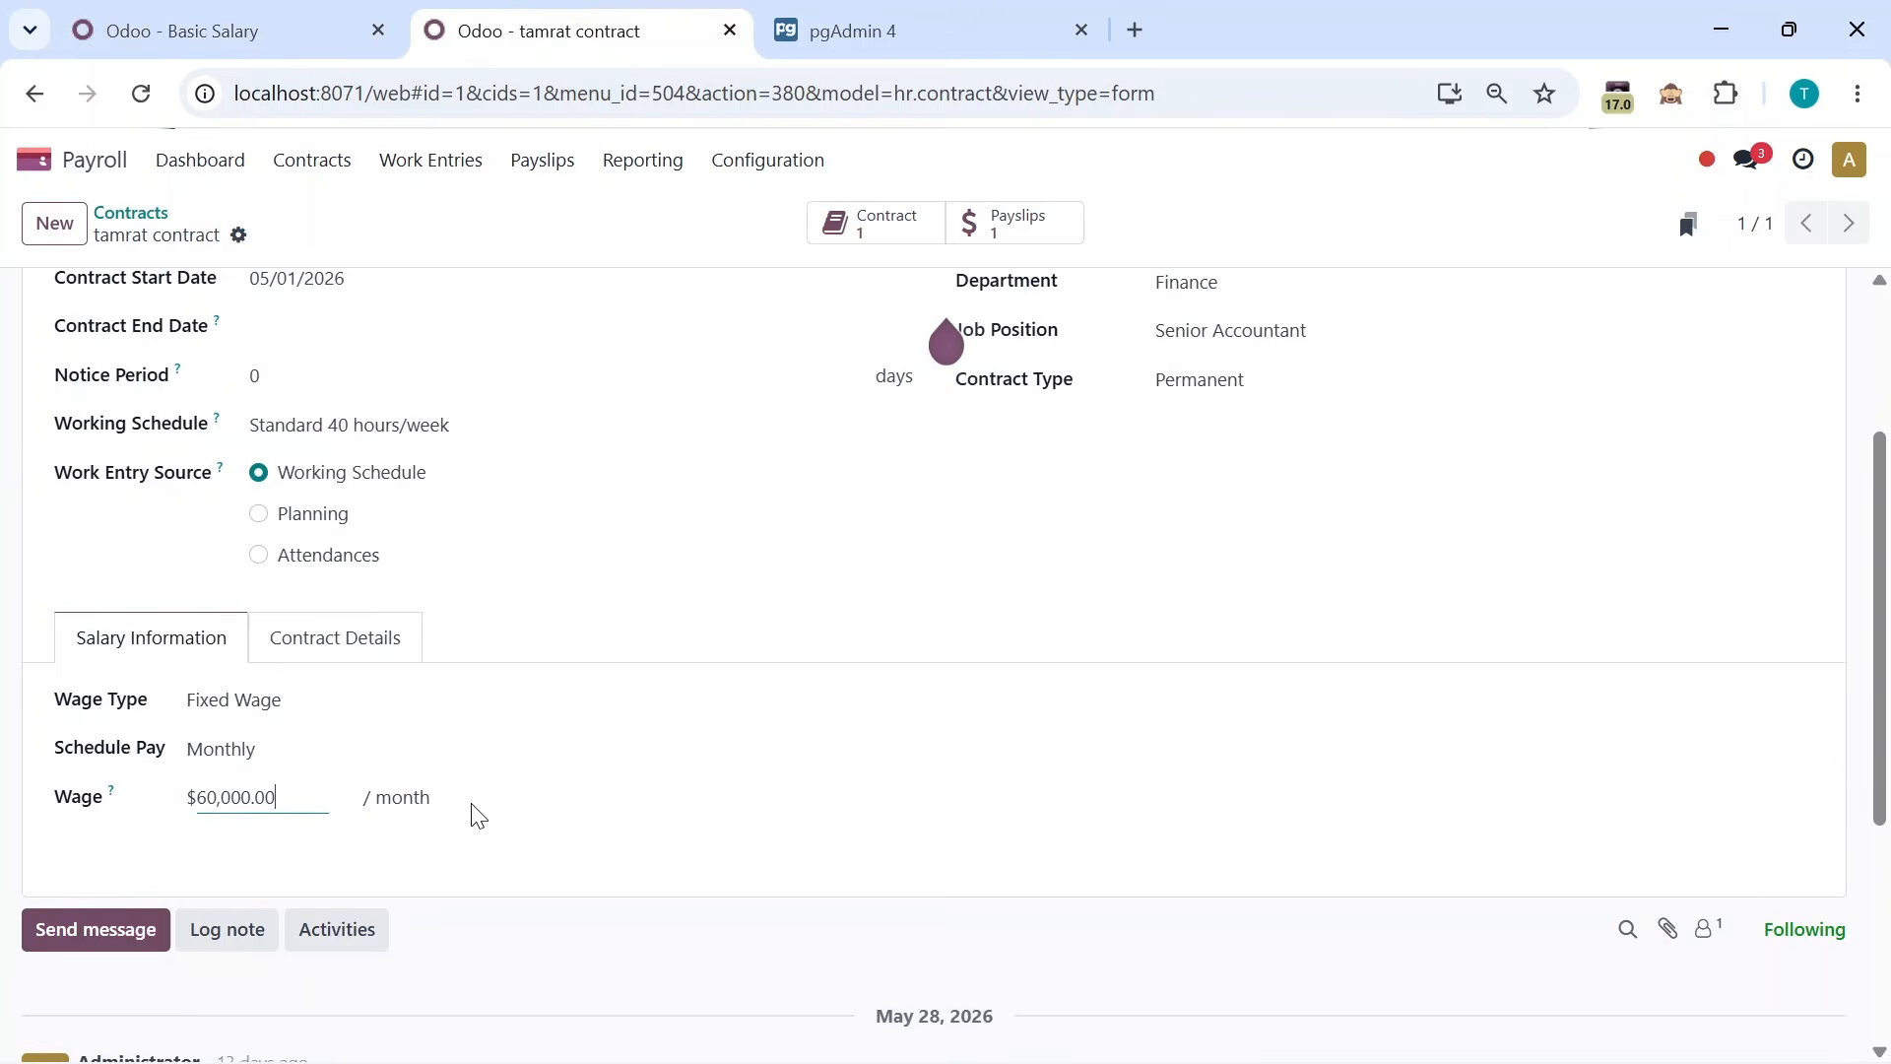
click(235, 12)
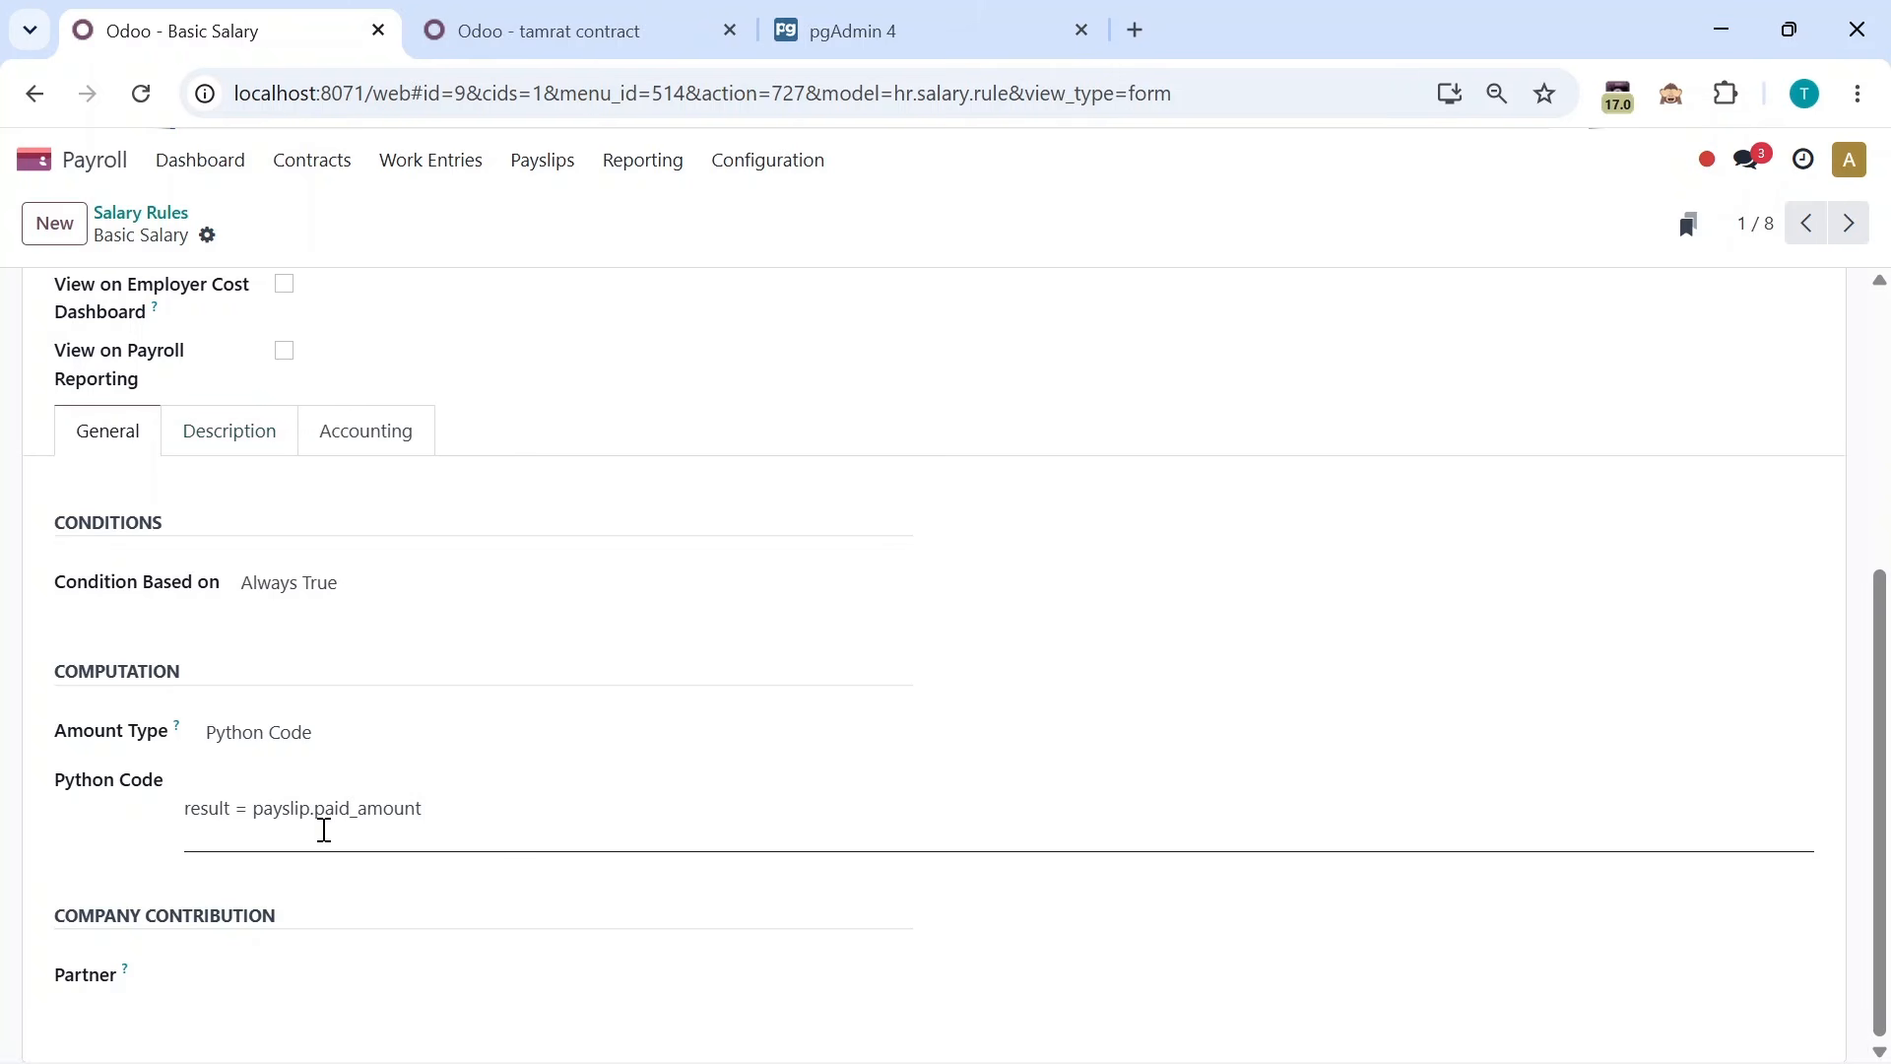
Examine the Basic Salary rule's accounting settings, particularly its debit account, and return to the salary rules list.
scroll(324, 829, up, 5)
scroll(324, 829, down, 3)
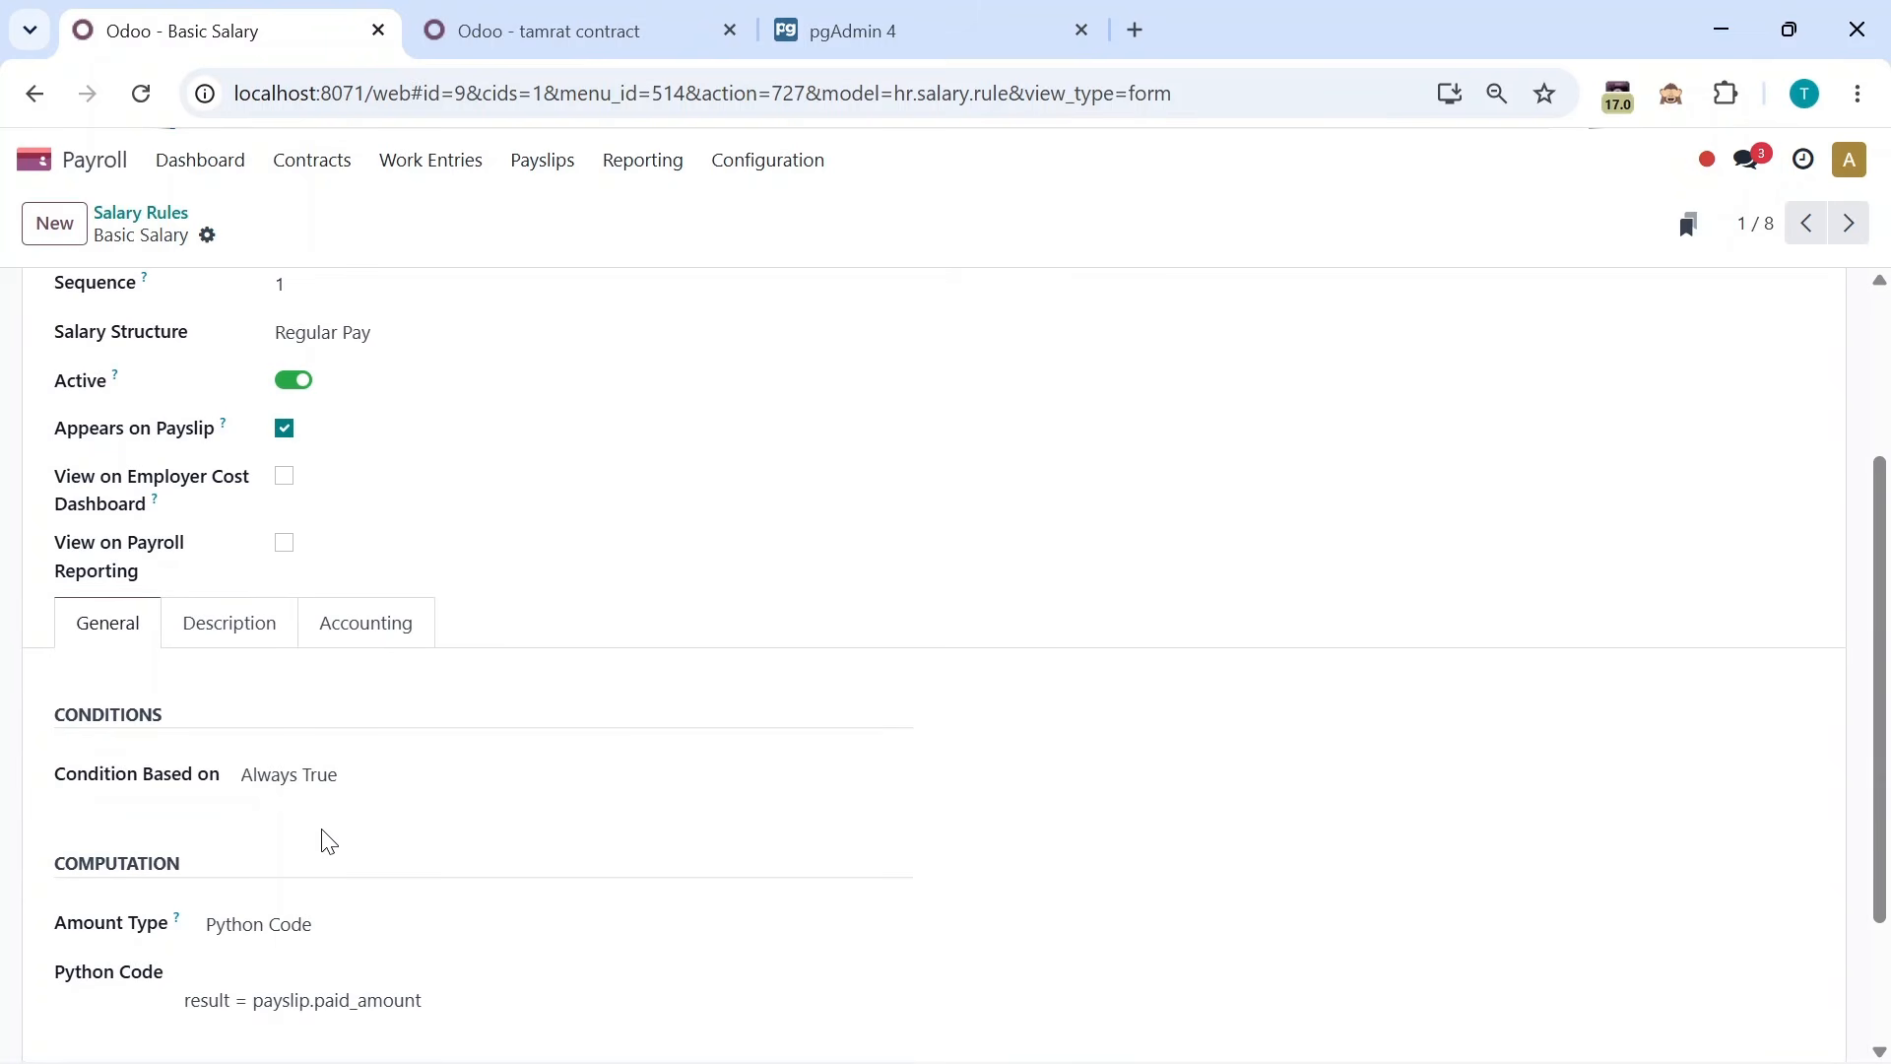
click(371, 623)
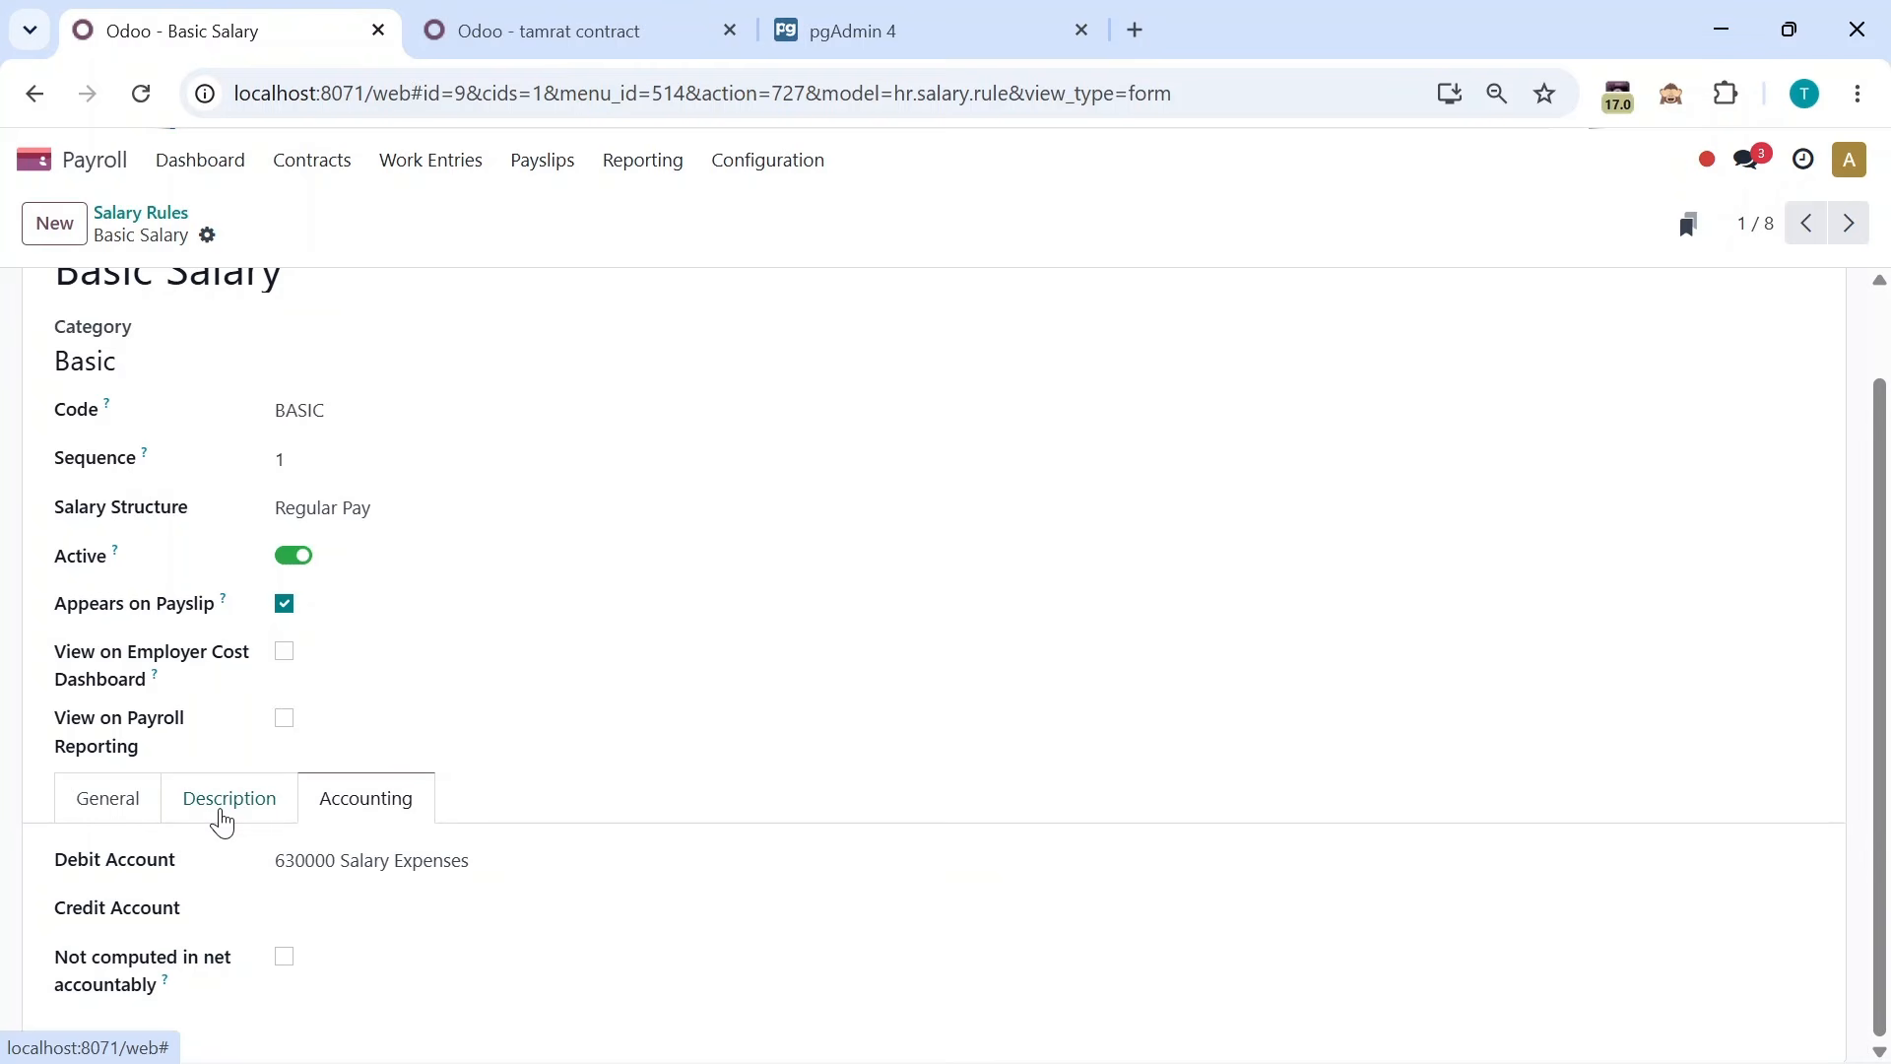
click(368, 859)
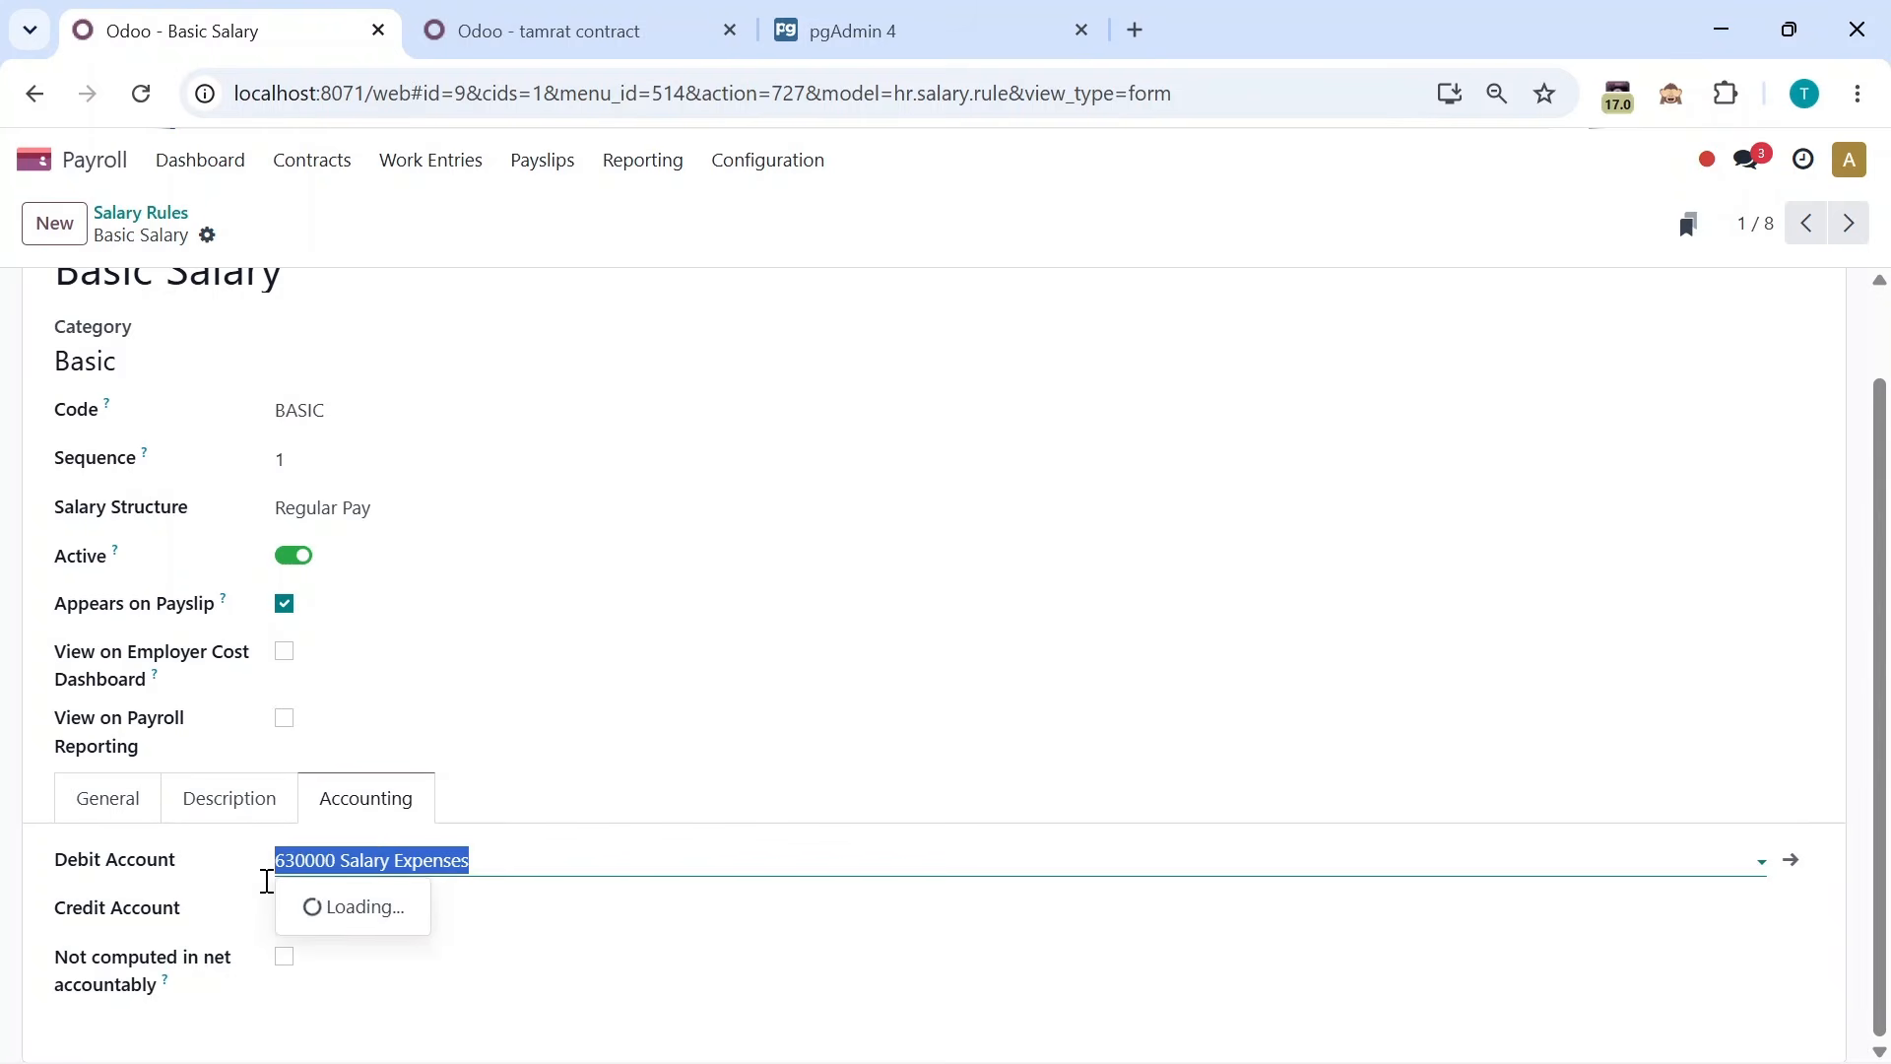
click(443, 862)
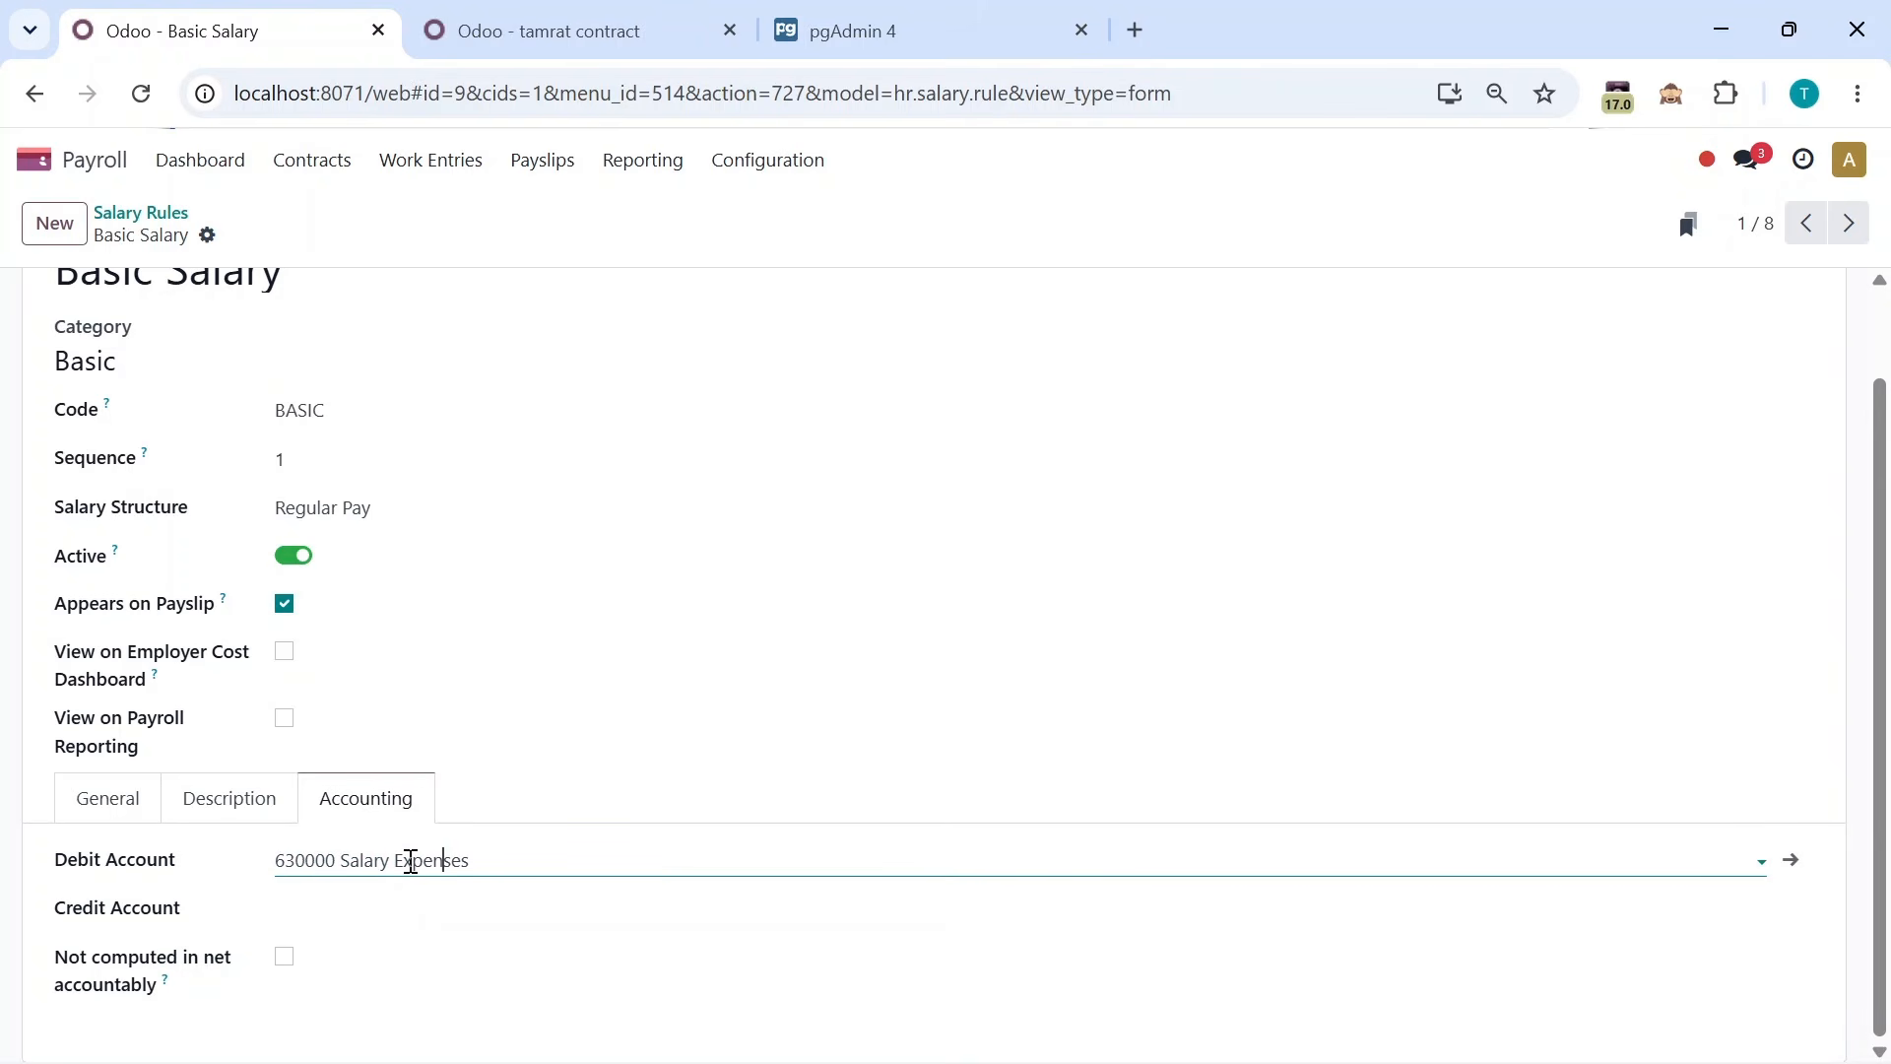
scroll(443, 718, up, 1)
scroll(443, 718, down, 1)
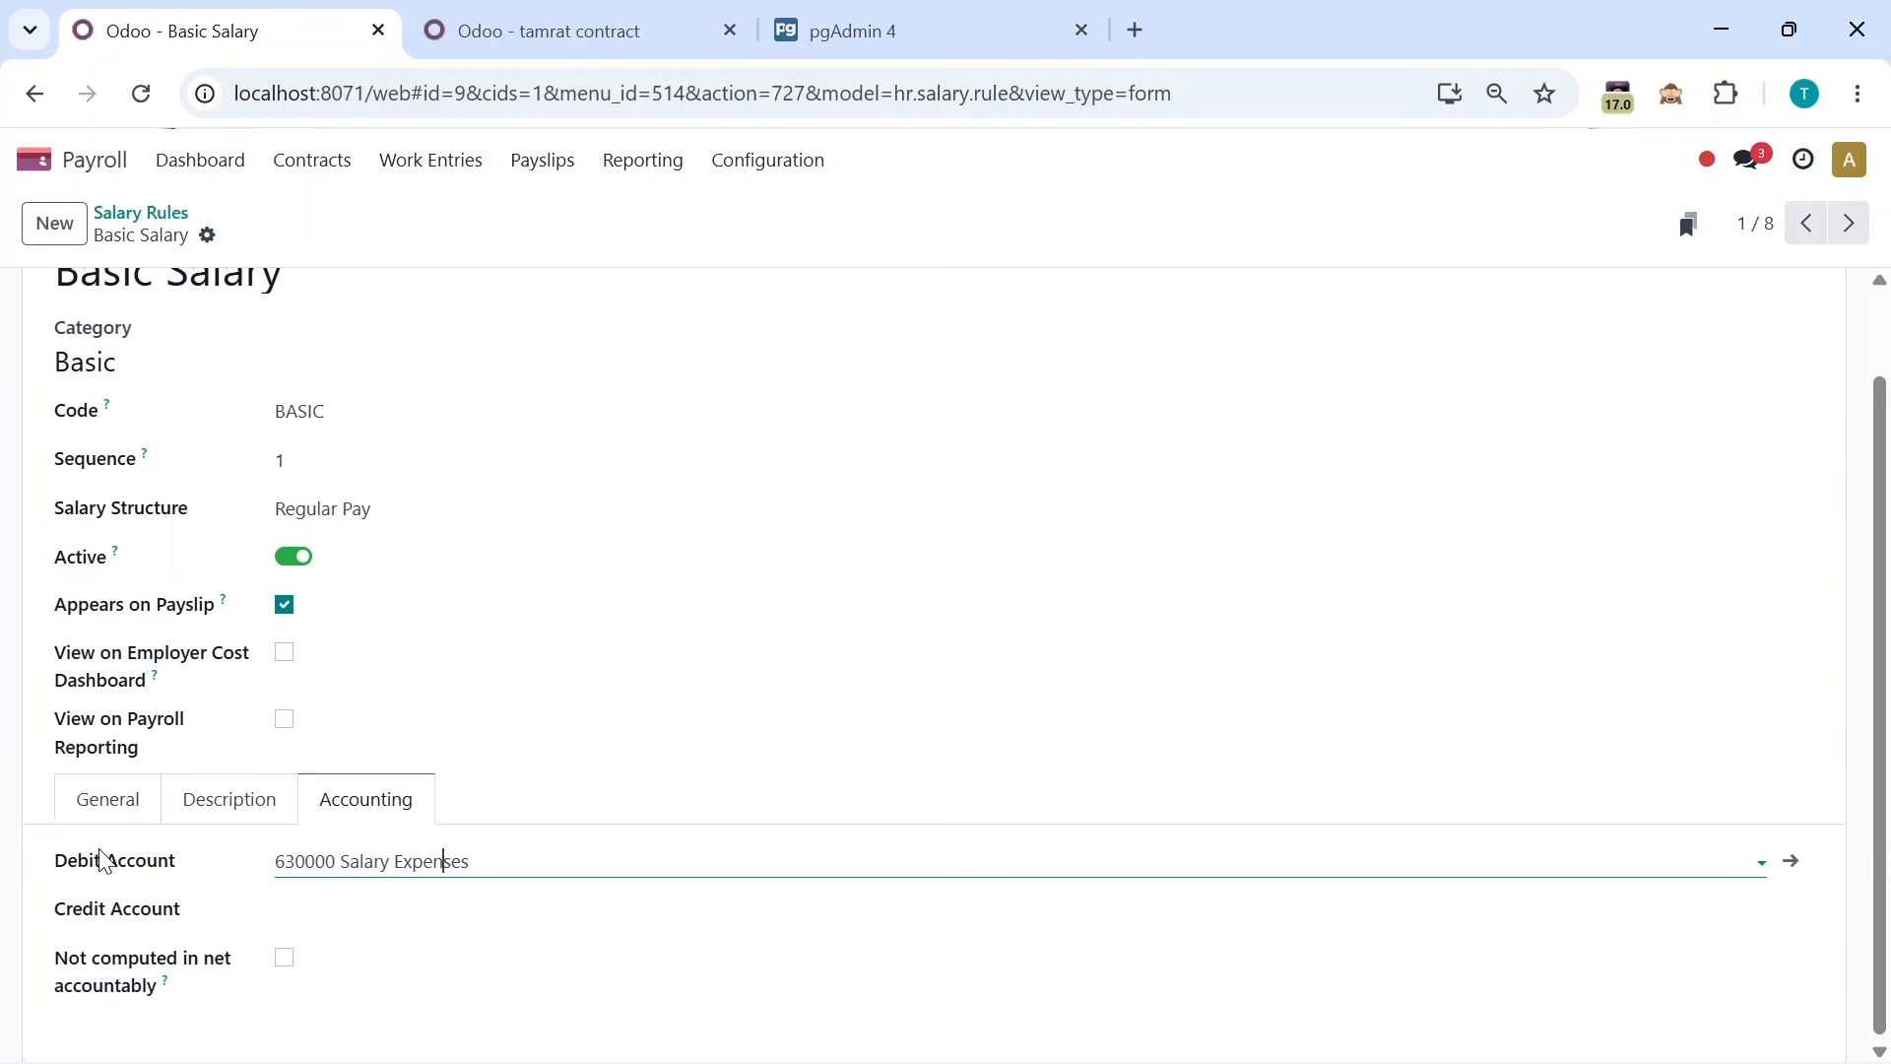
scroll(333, 857, up, 1)
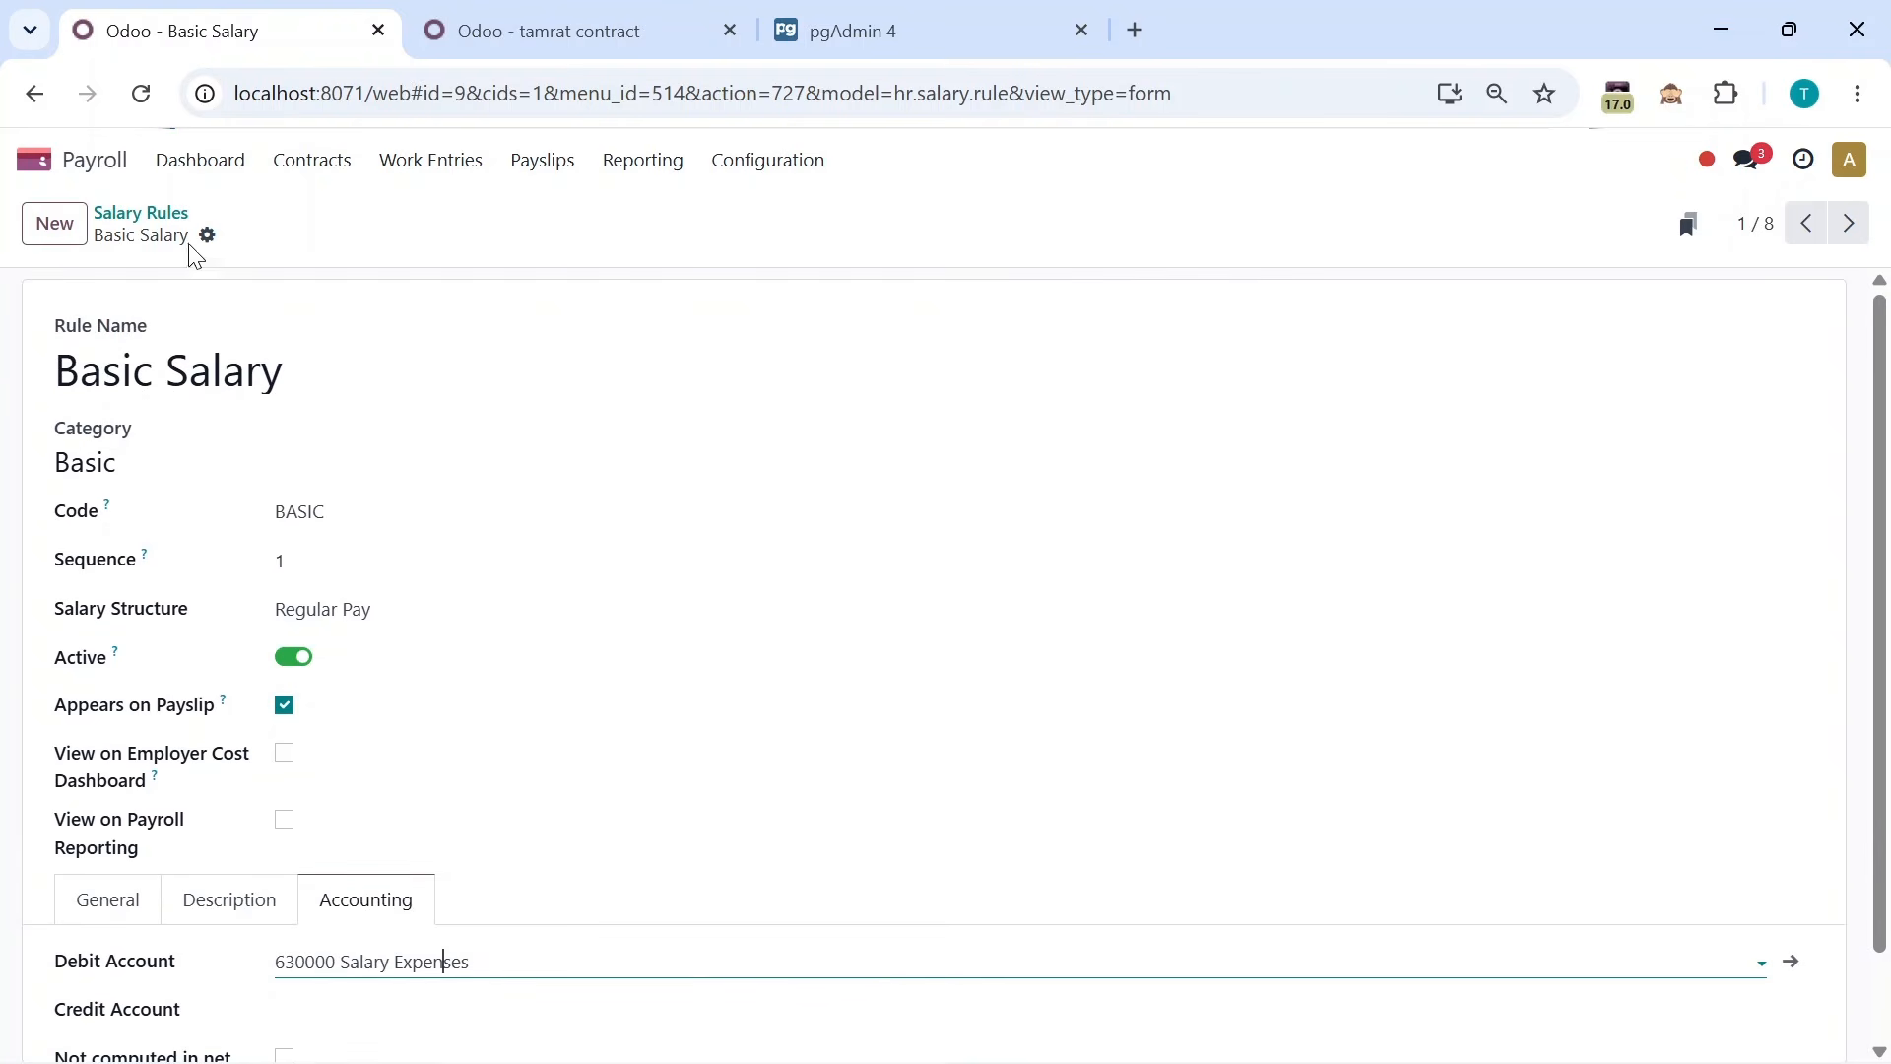
click(141, 213)
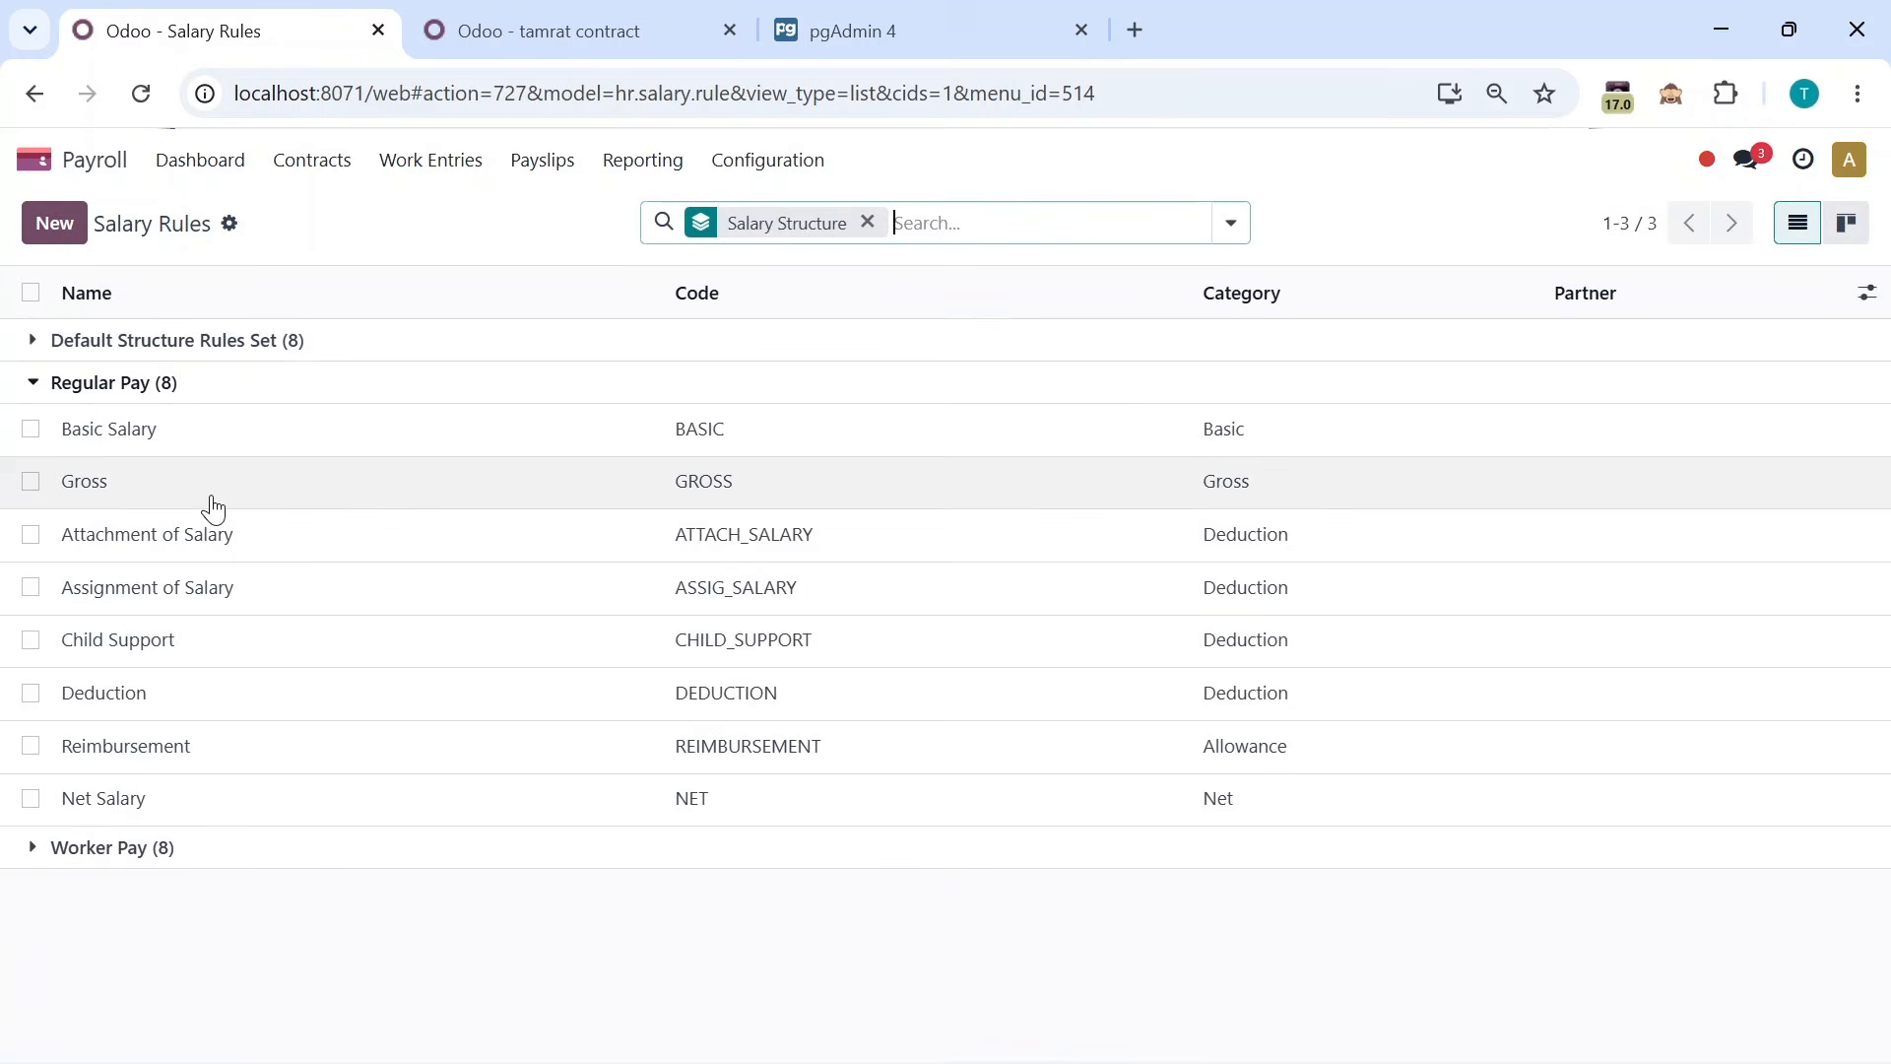
Open the Gross rule under Regular Pay and examine its Python code, highlighting the BASIC category reference.
click(213, 509)
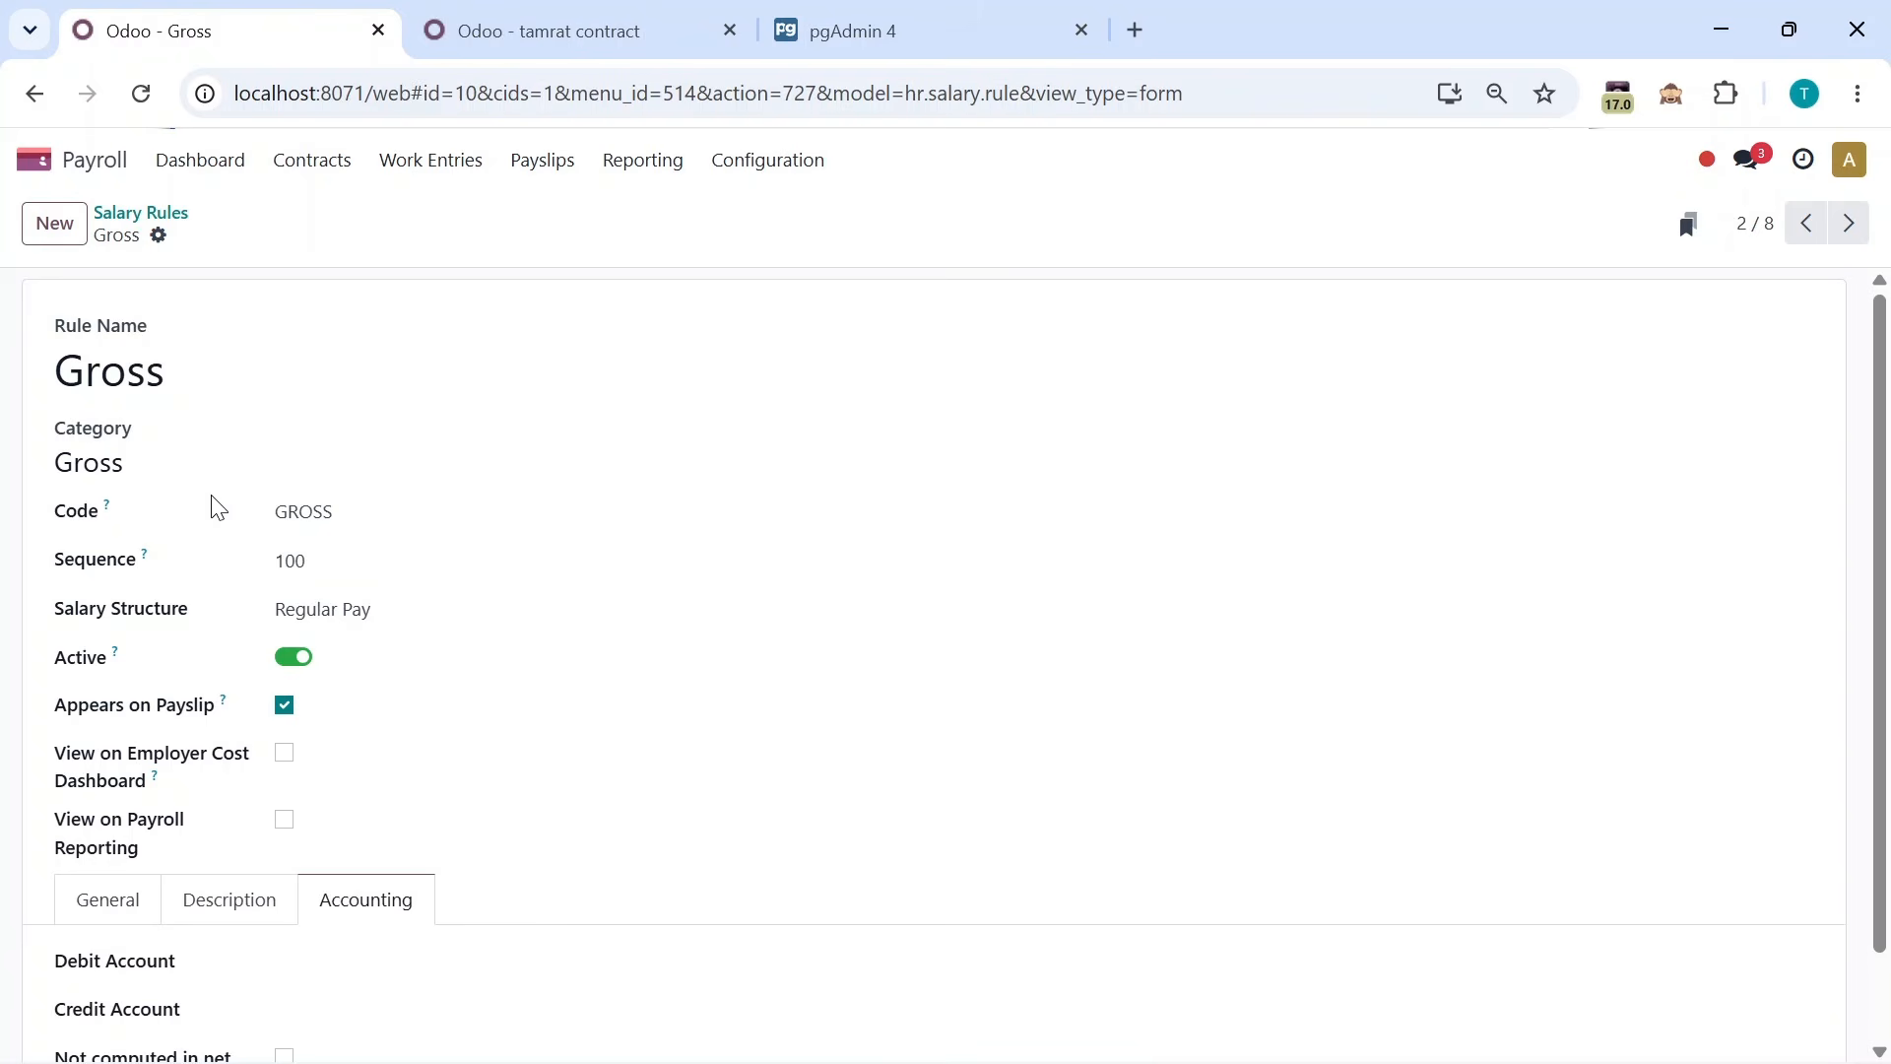
scroll(388, 542, down, 1)
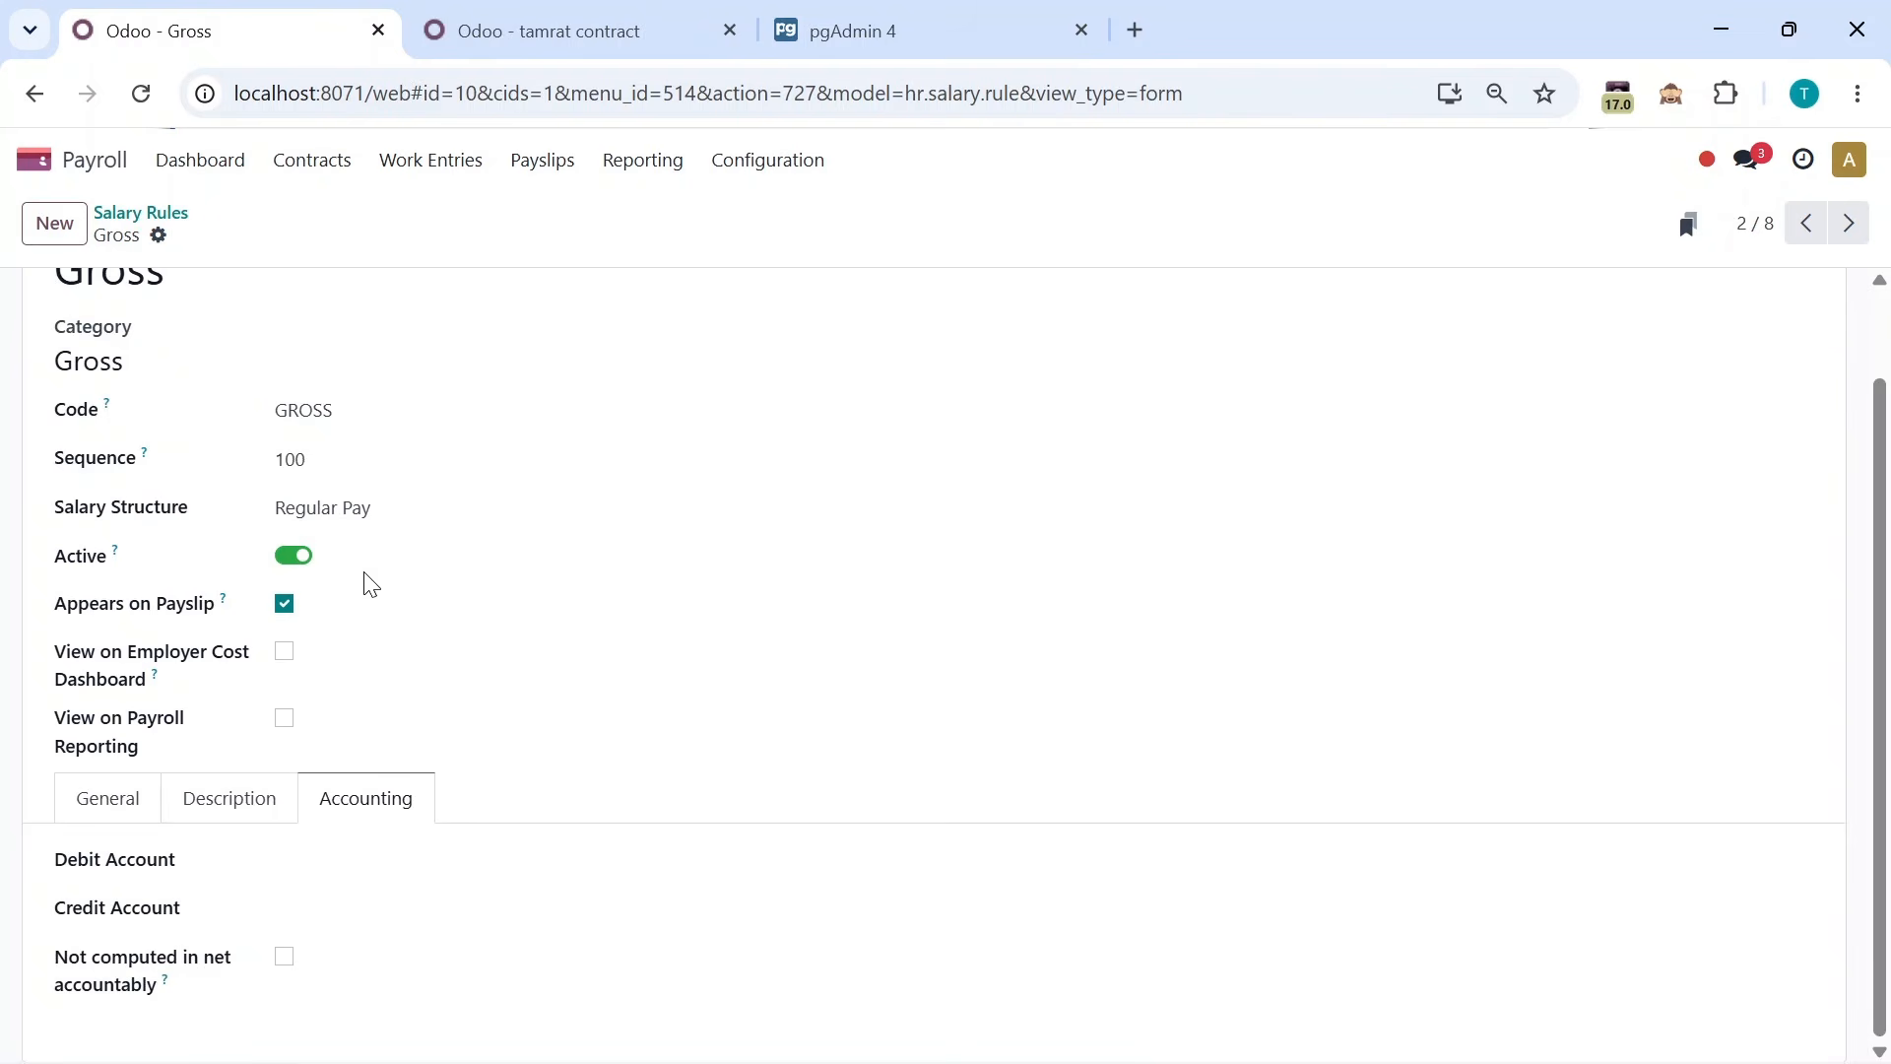
click(114, 800)
scroll(114, 802, down, 4)
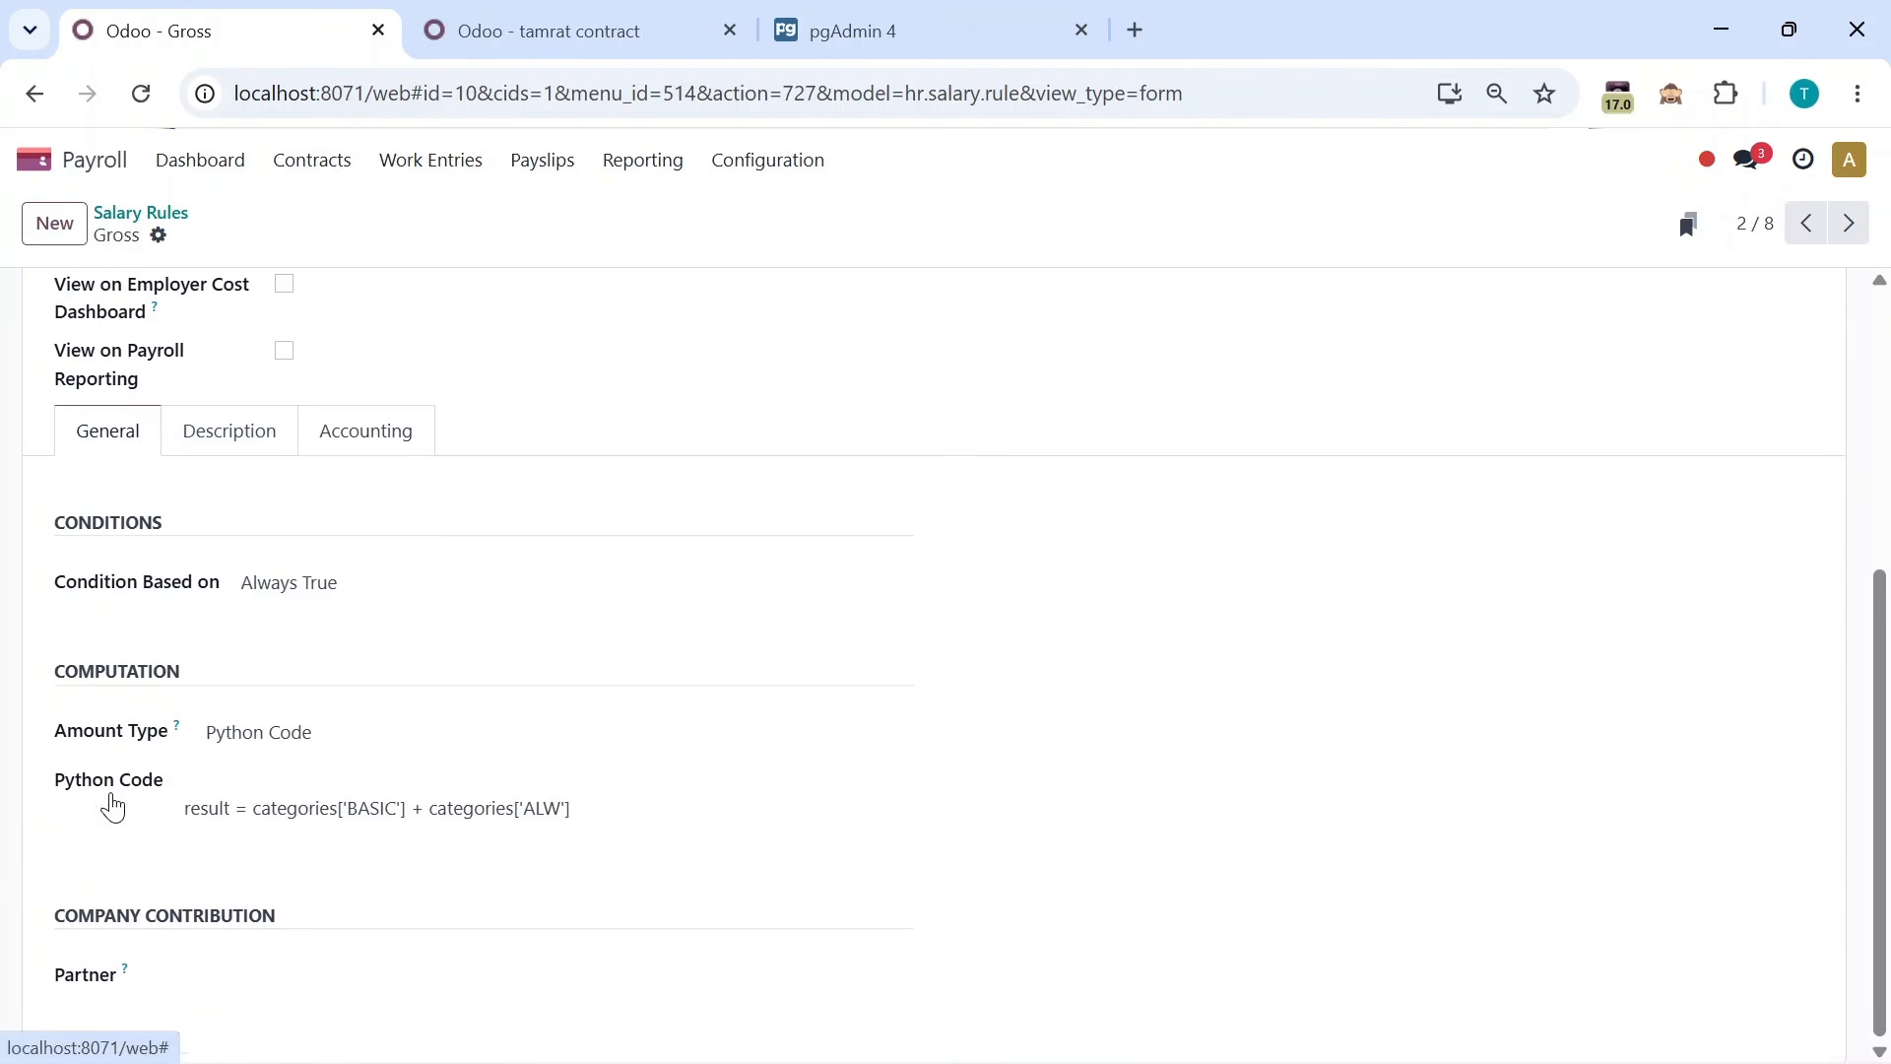
double_click(378, 809)
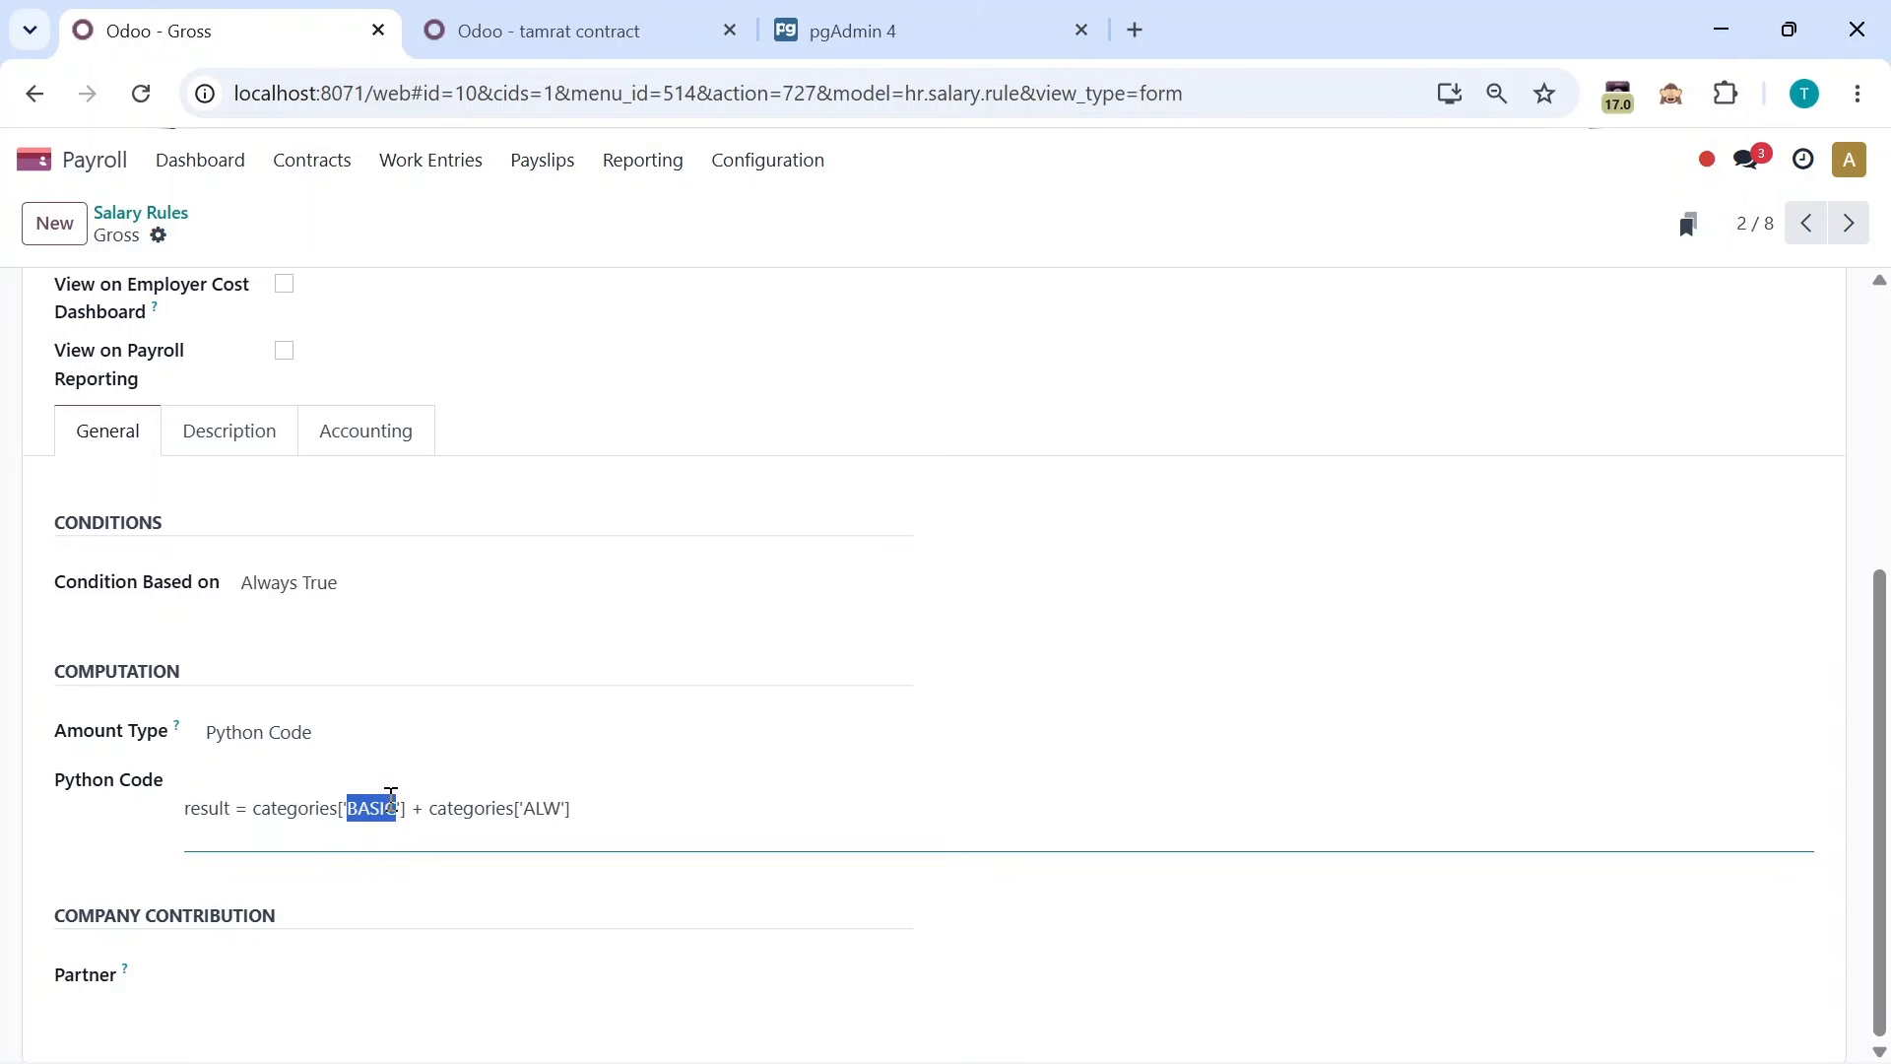
In the other Odoo browser tab, open the Regular Pay Basic Salary rule and view its Basic category record.
click(536, 27)
click(778, 157)
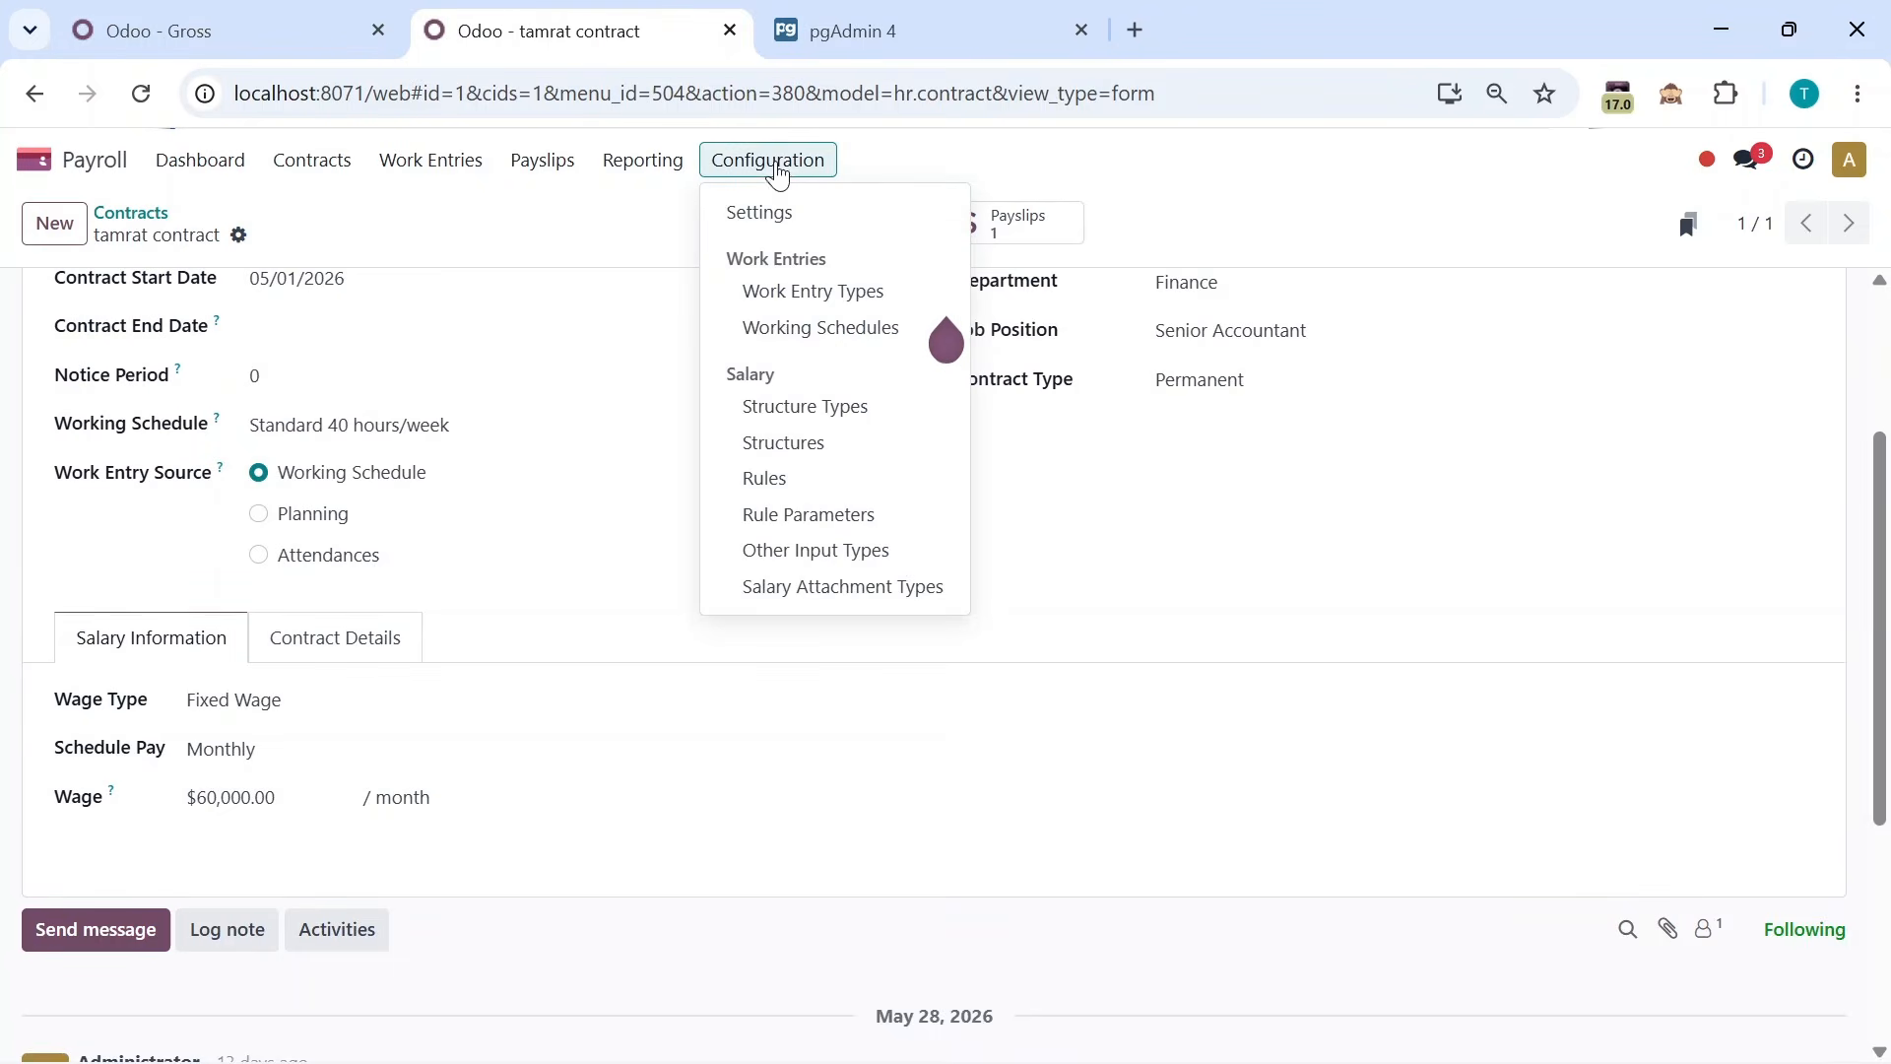
click(807, 479)
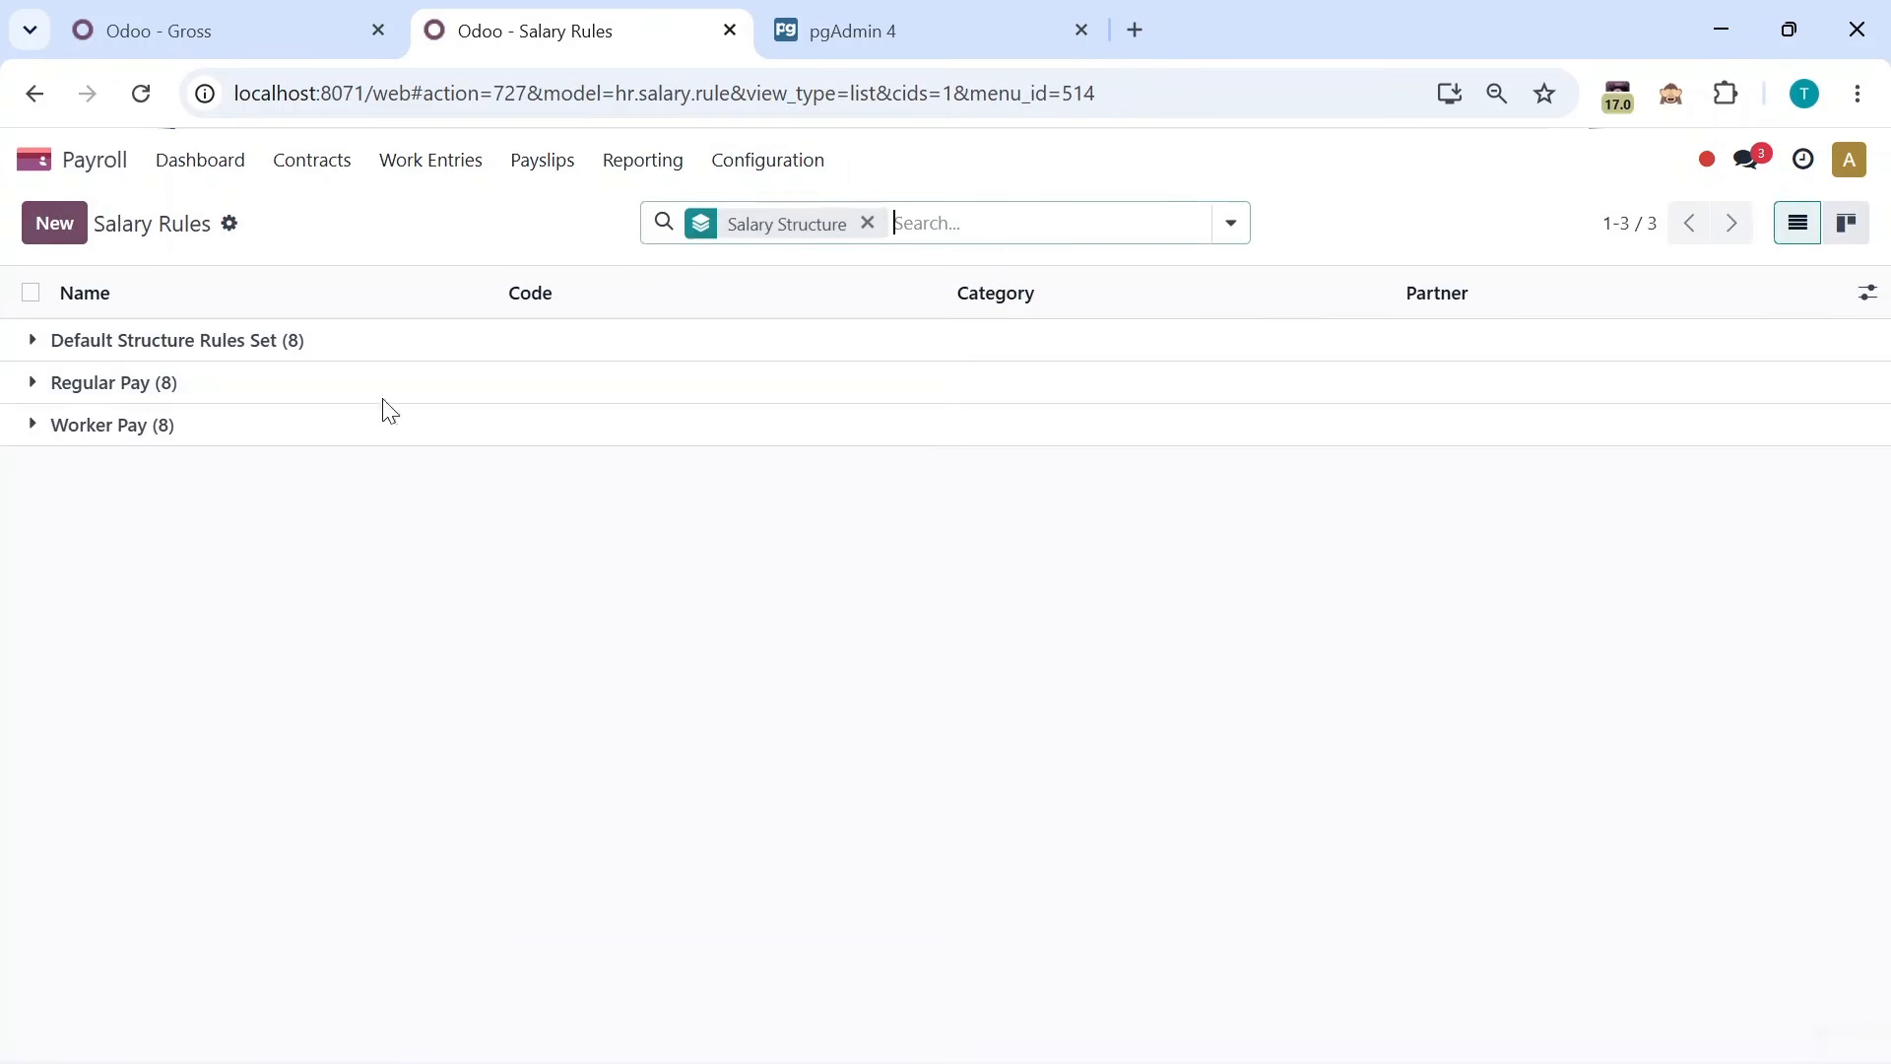
click(194, 384)
click(168, 448)
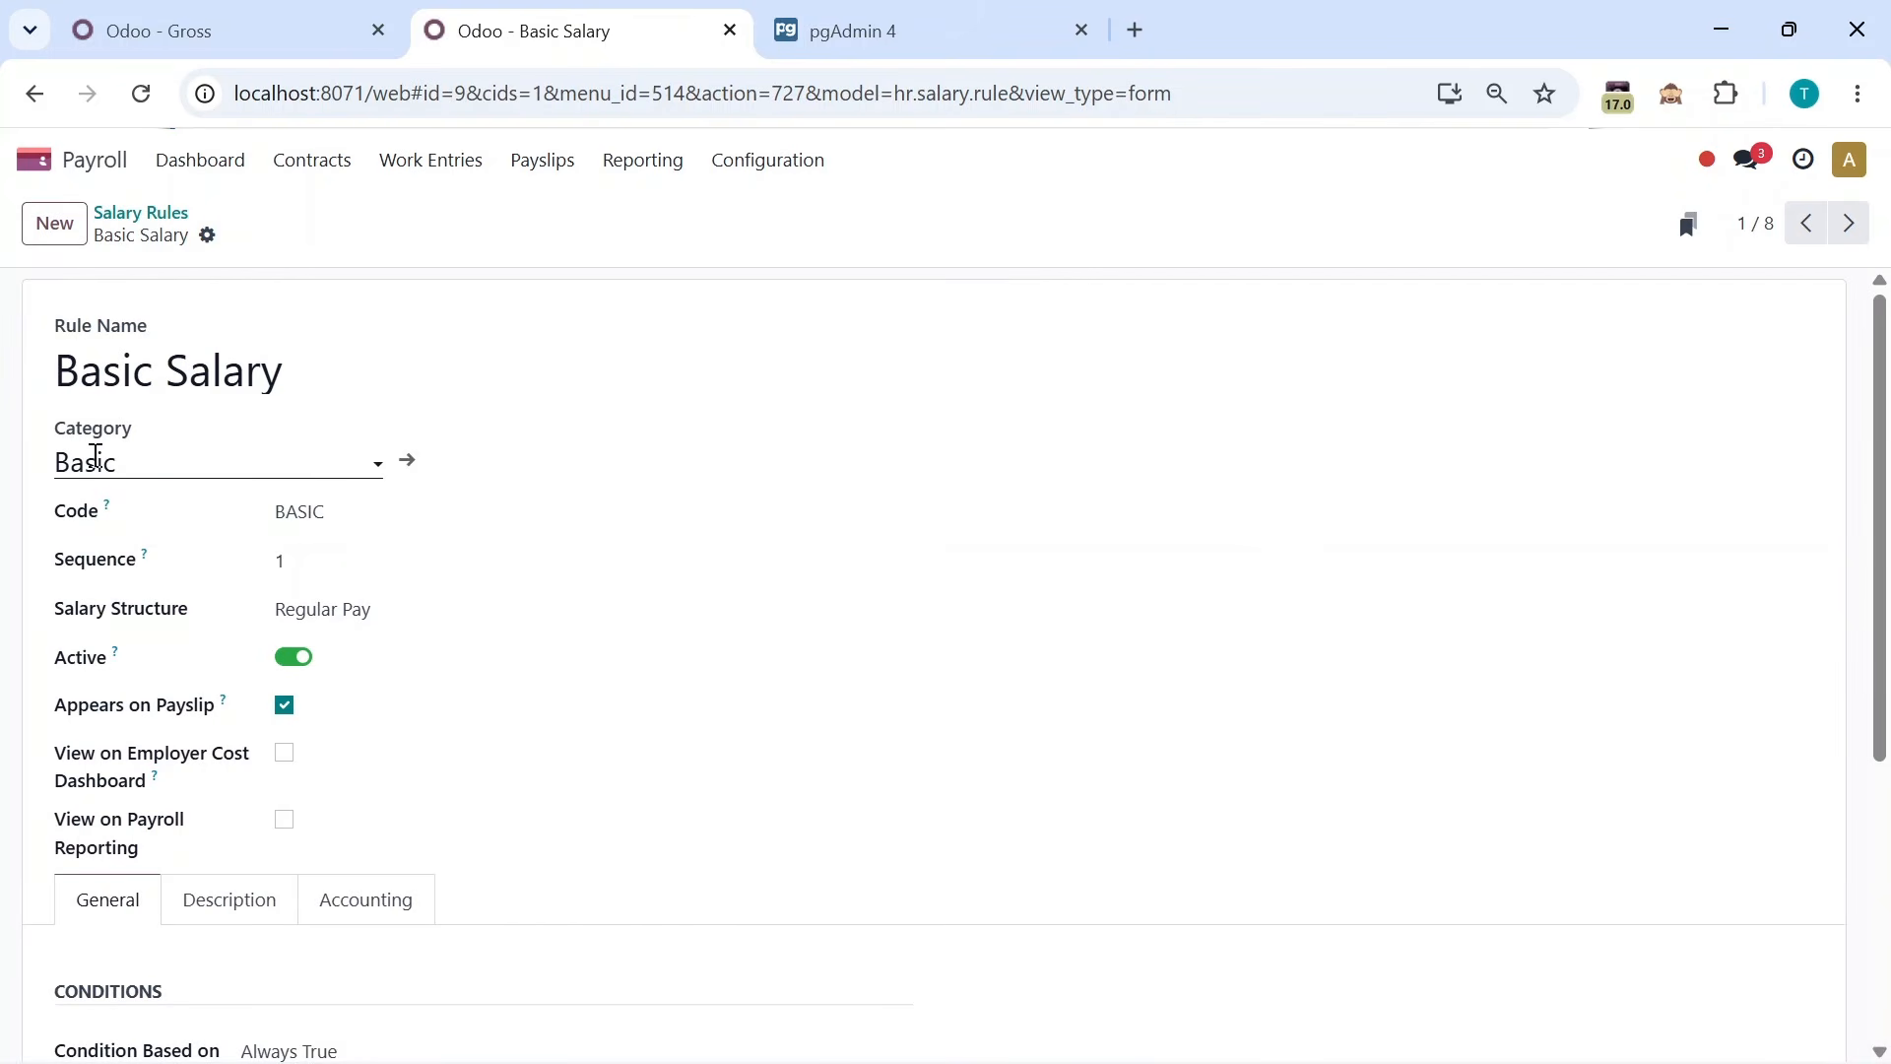
click(408, 478)
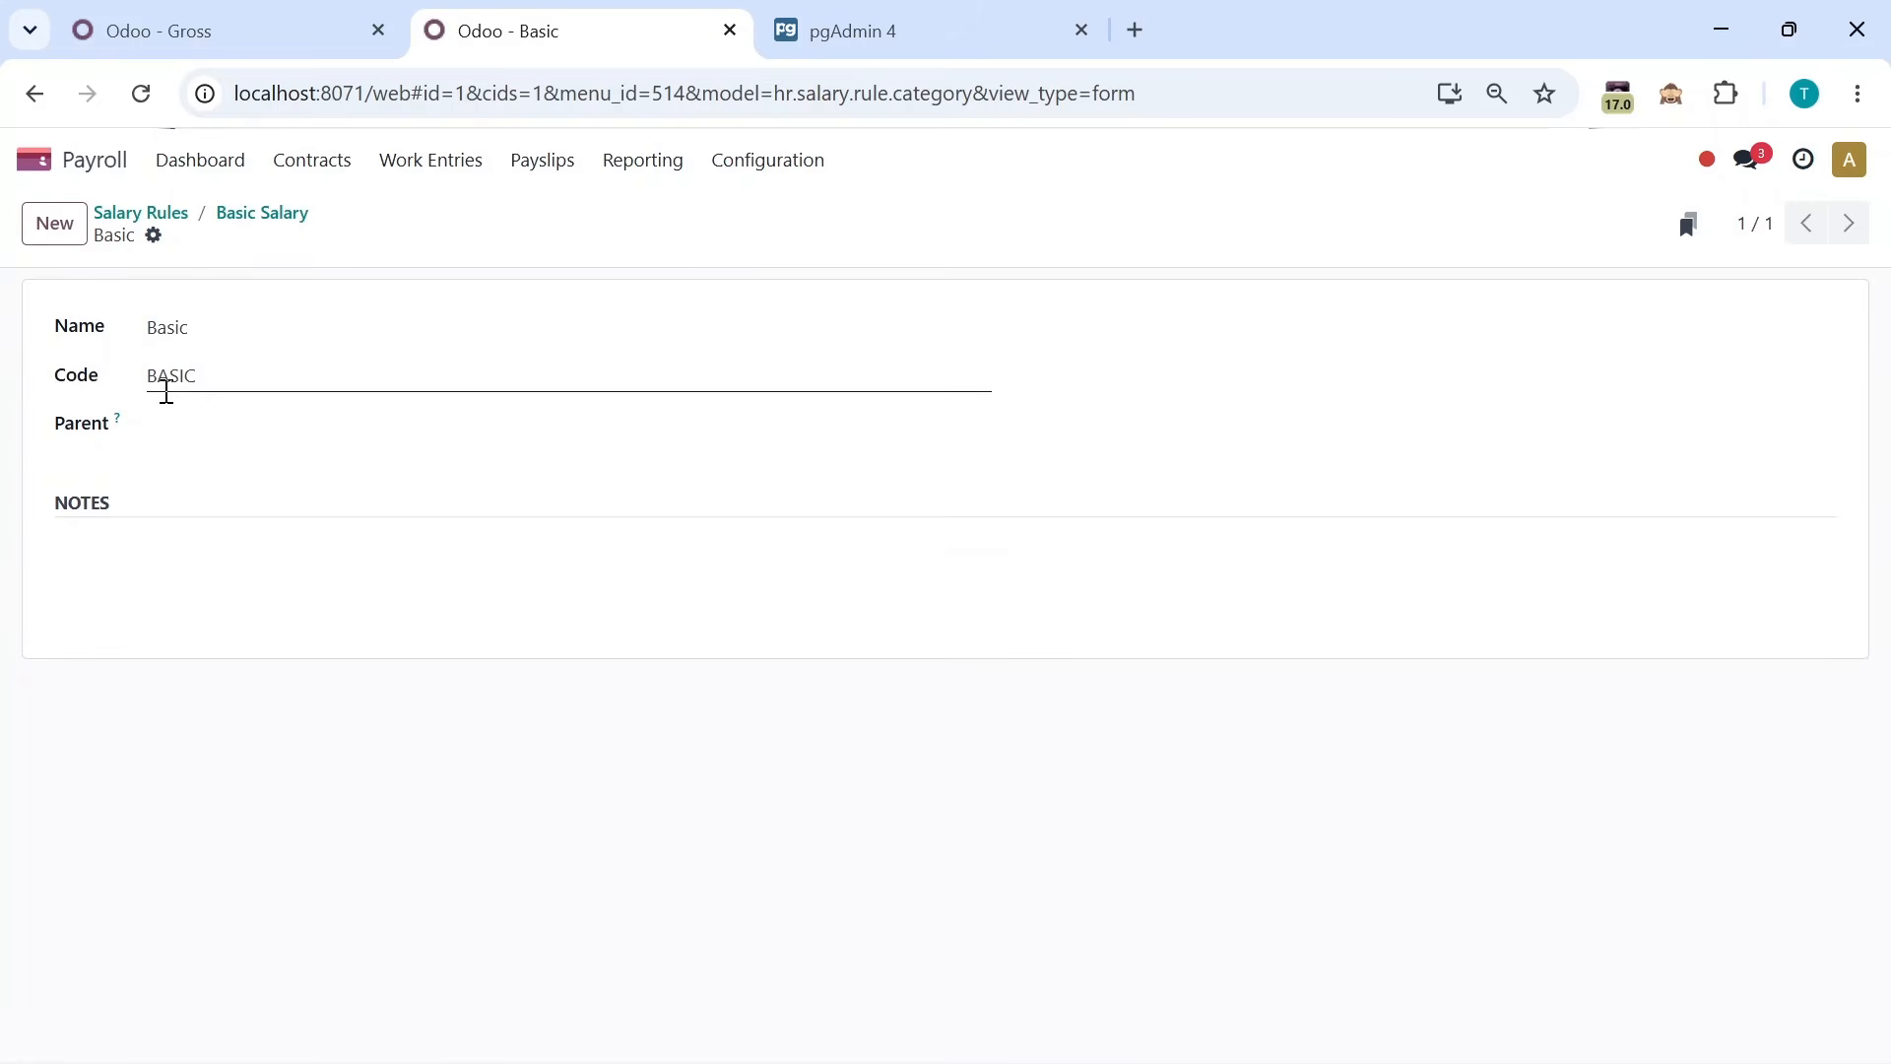
Go back to the Gross rule, review both categories in its Python formula, and return to the salary rules list.
click(223, 37)
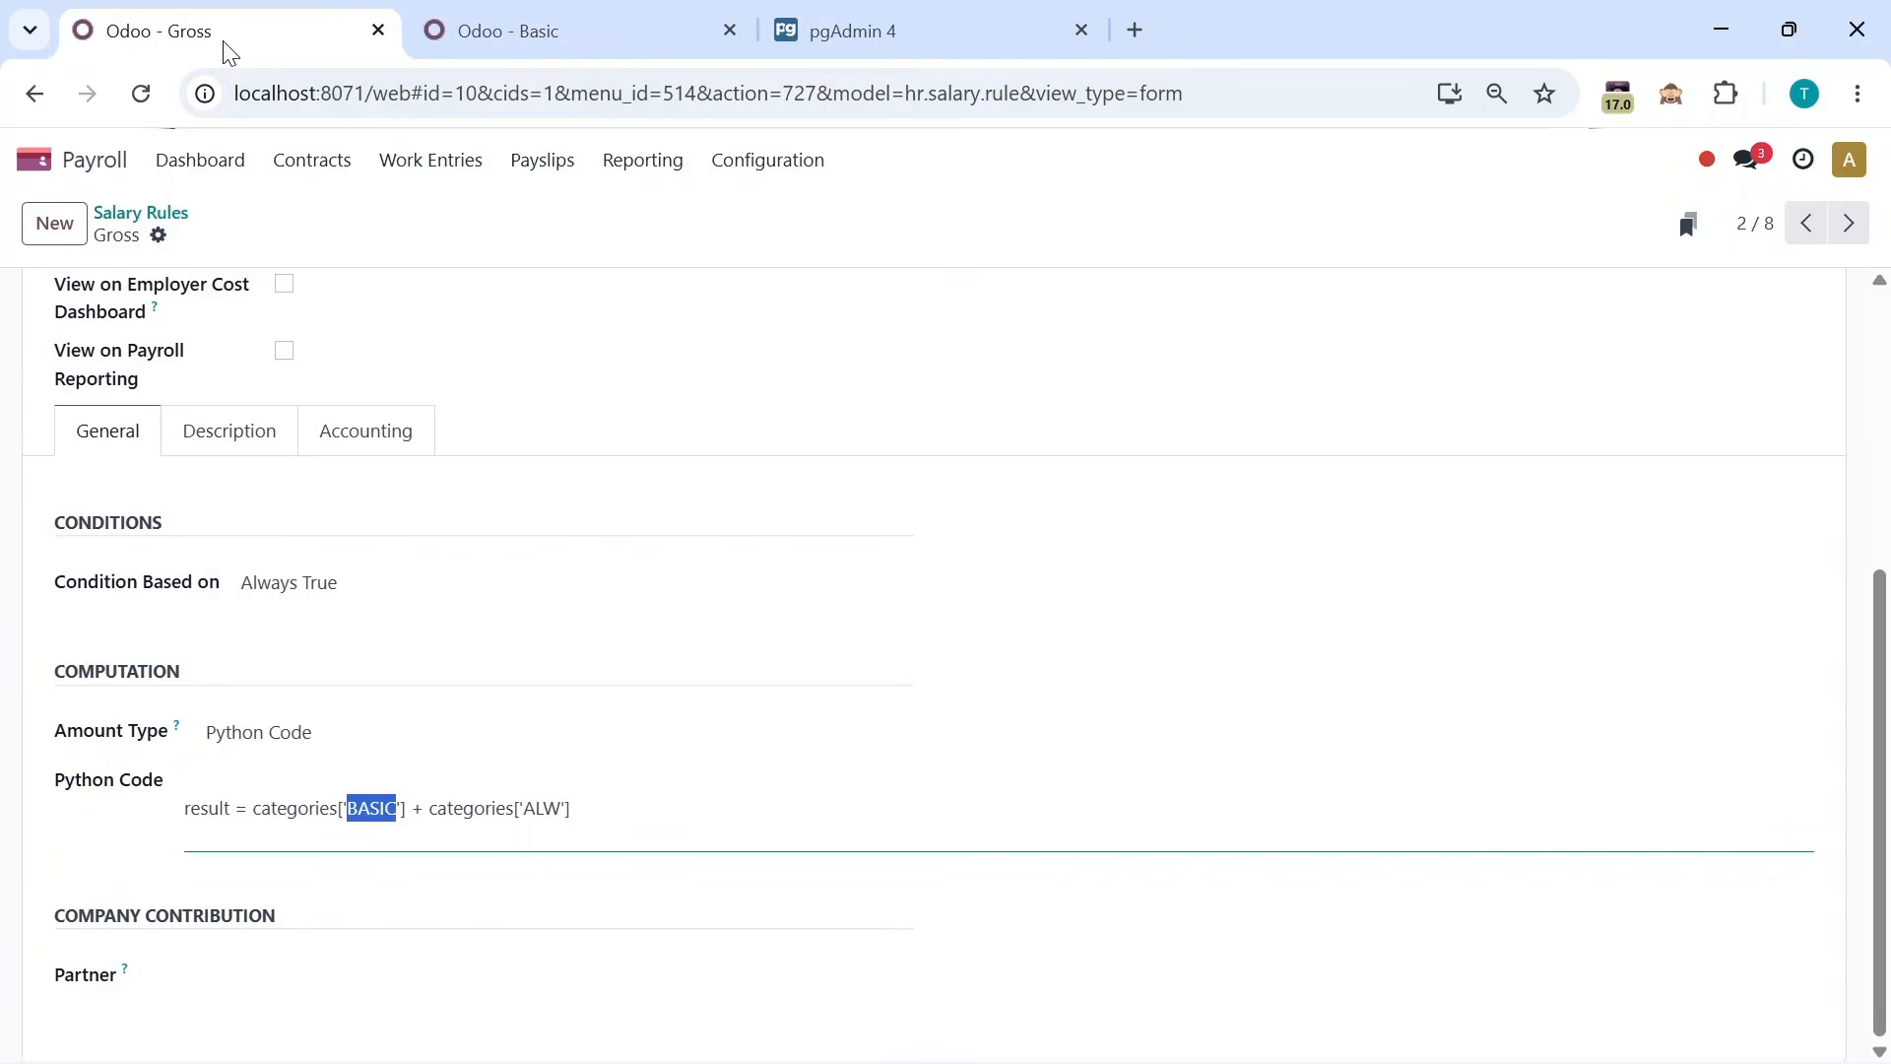
click(287, 818)
click(583, 821)
click(169, 213)
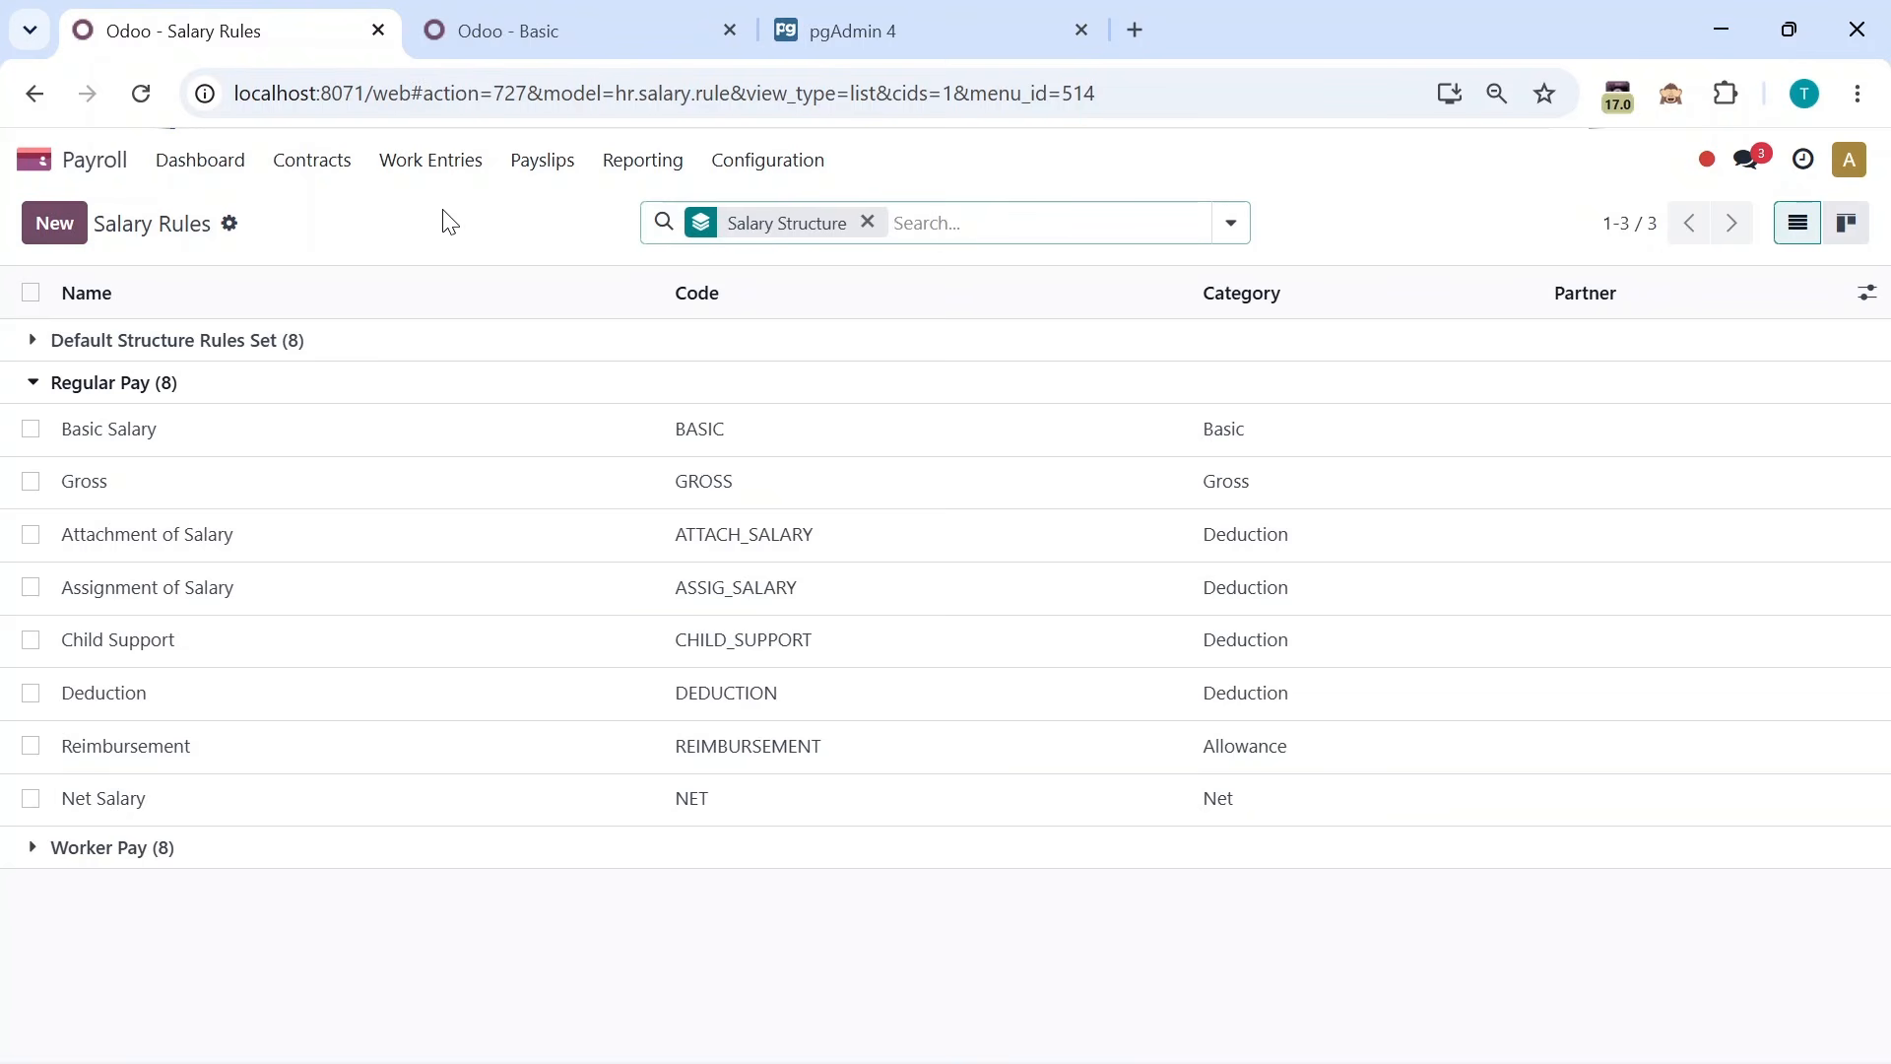
Create a new salary rule named Pension Employee with the category Deduction.
click(773, 164)
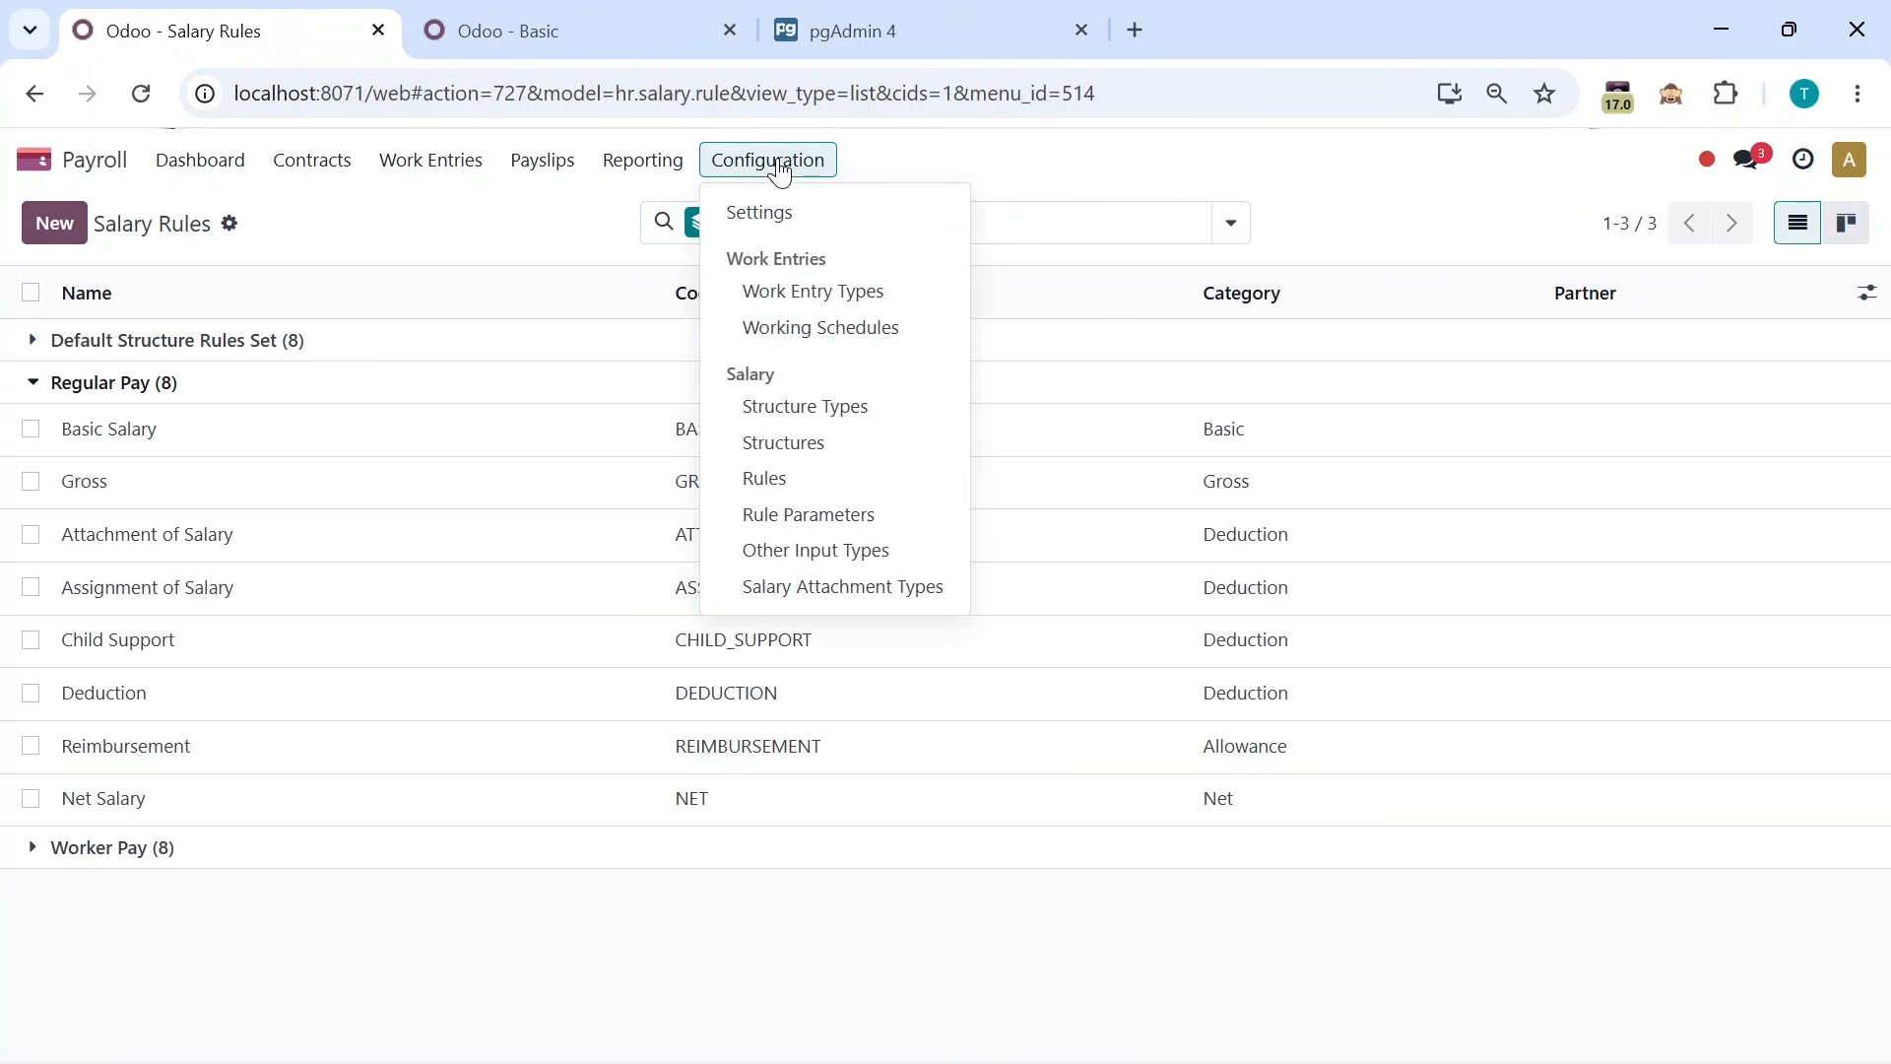
click(777, 485)
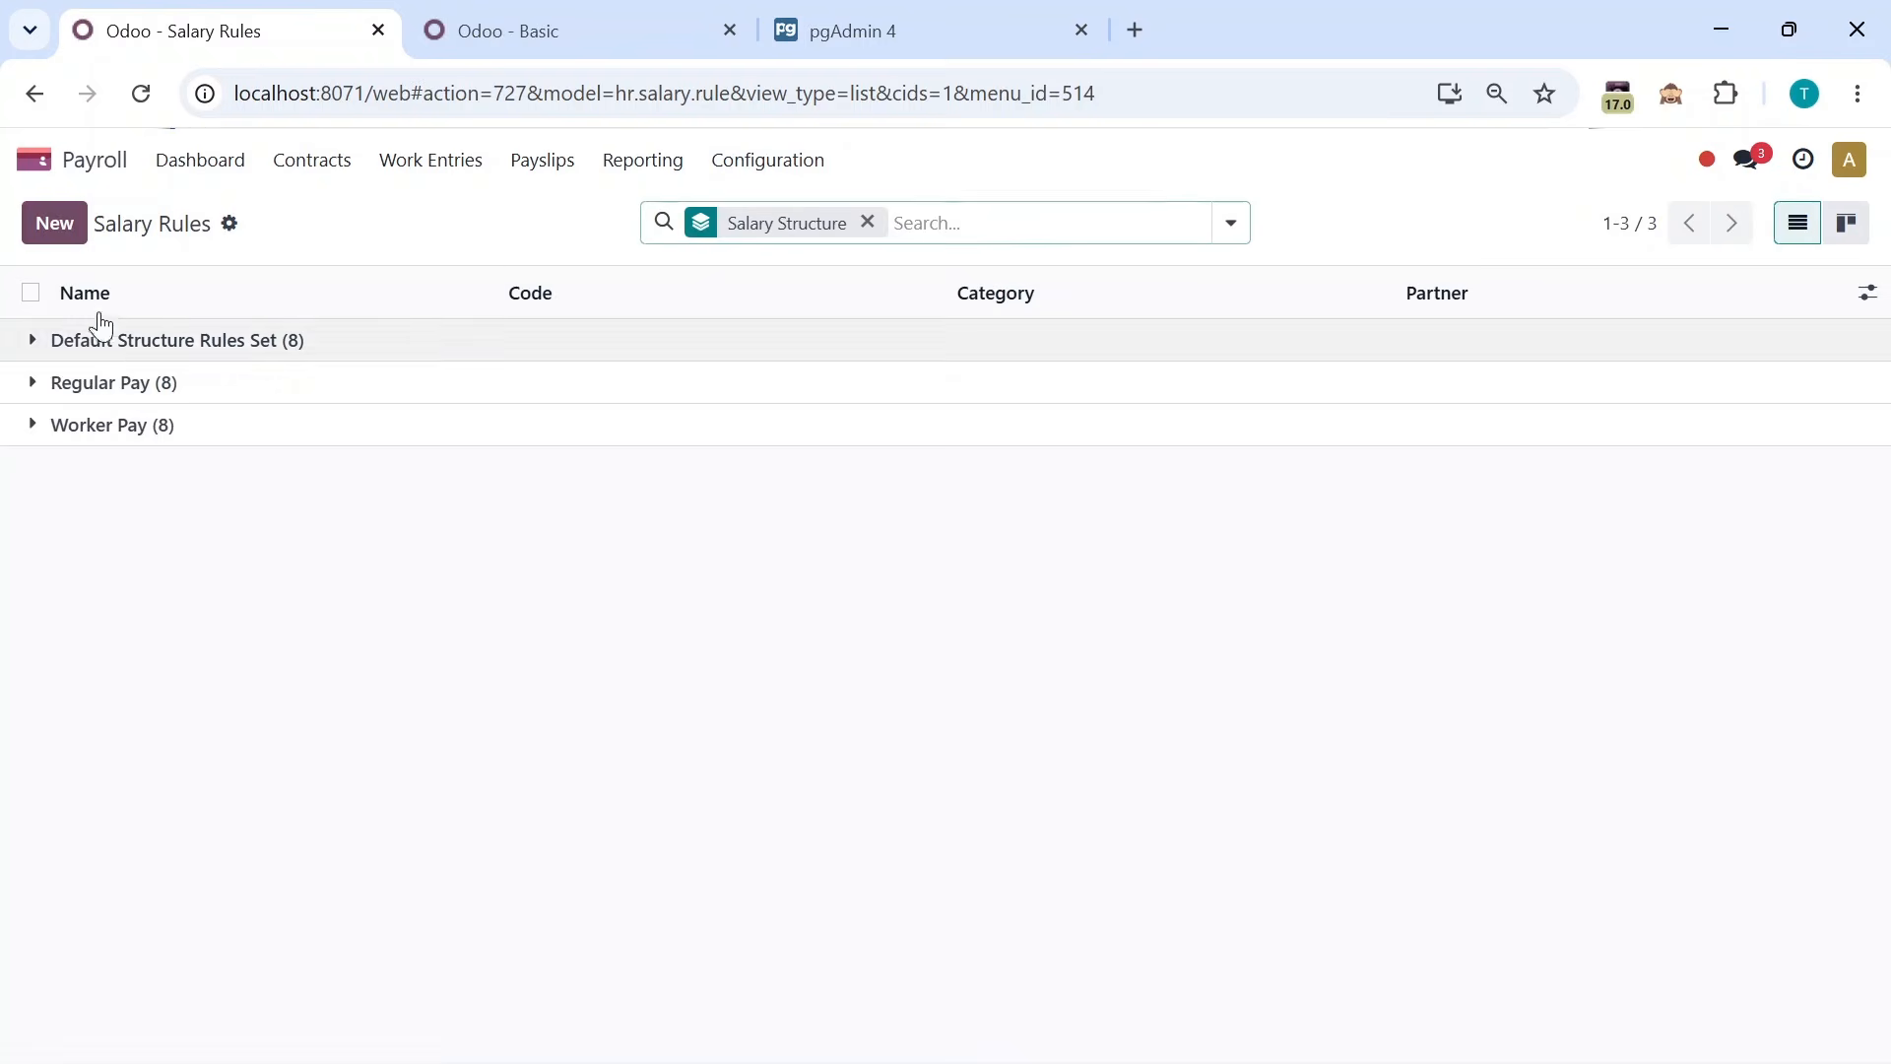
click(59, 220)
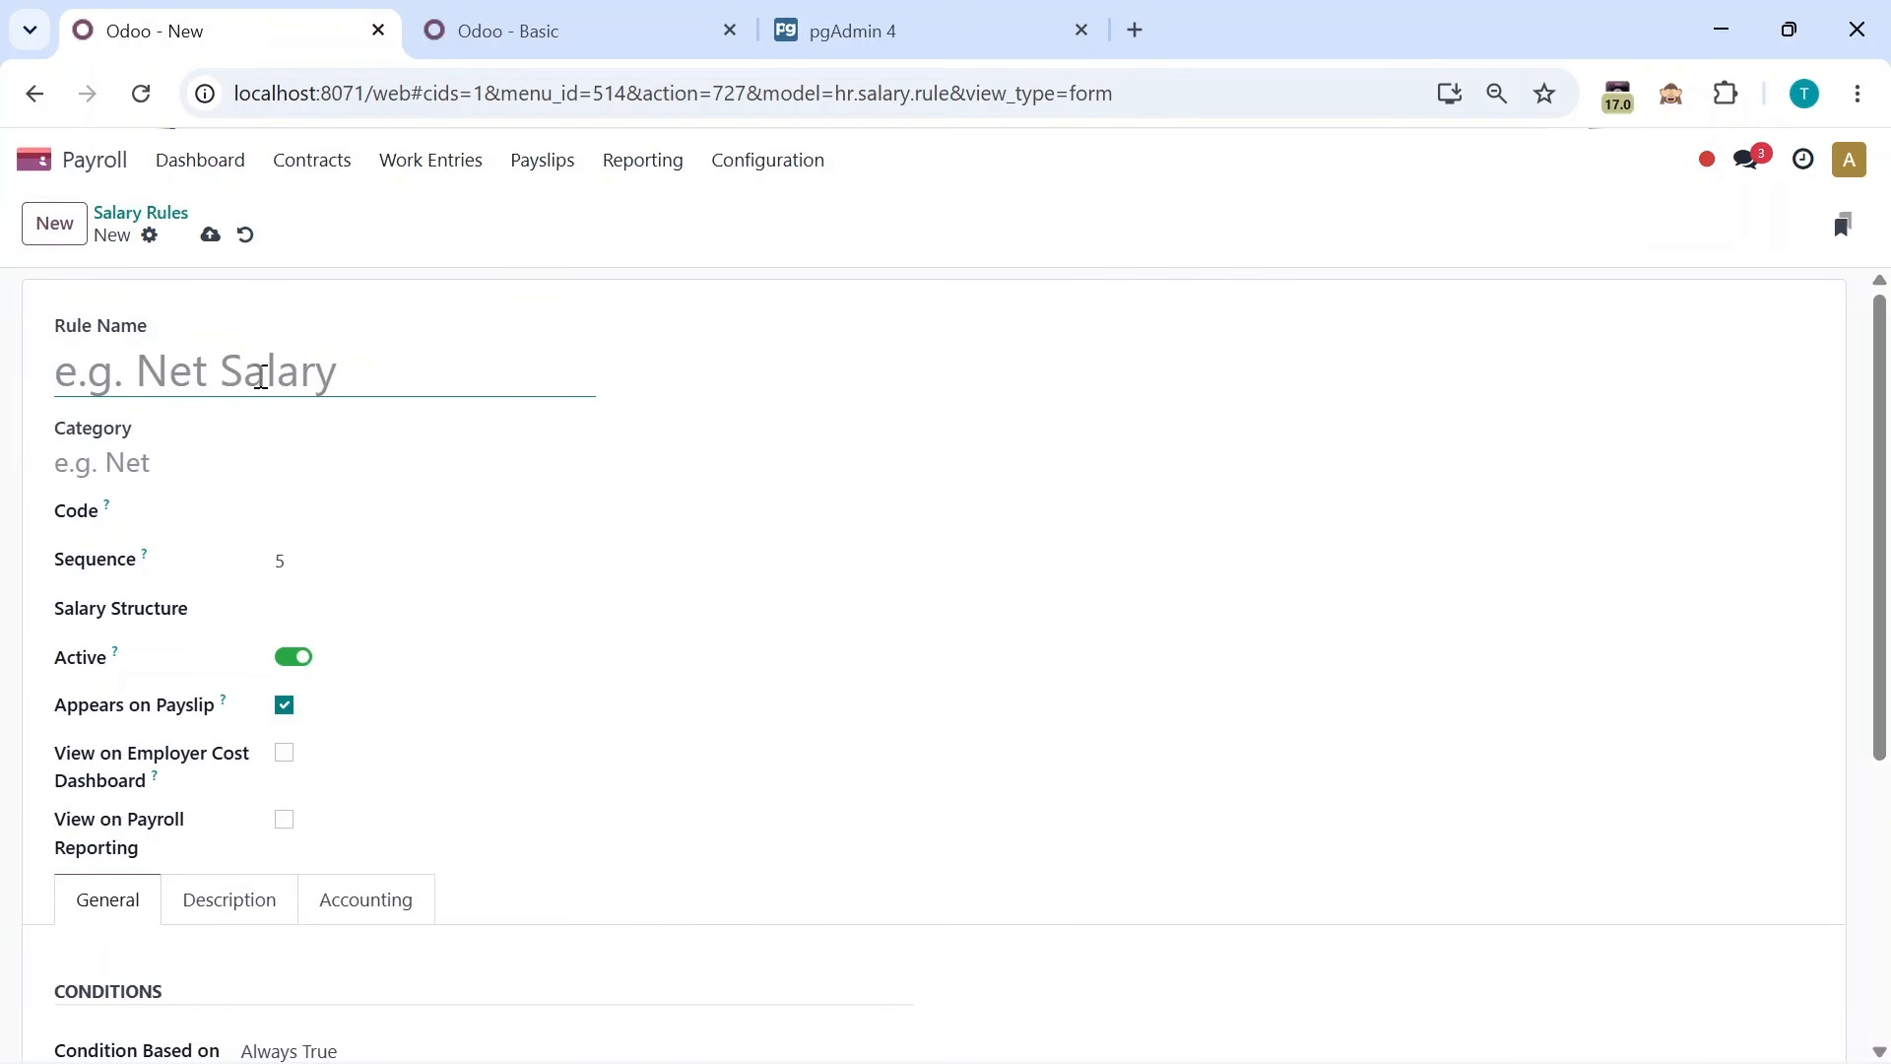
text(Pensioj)
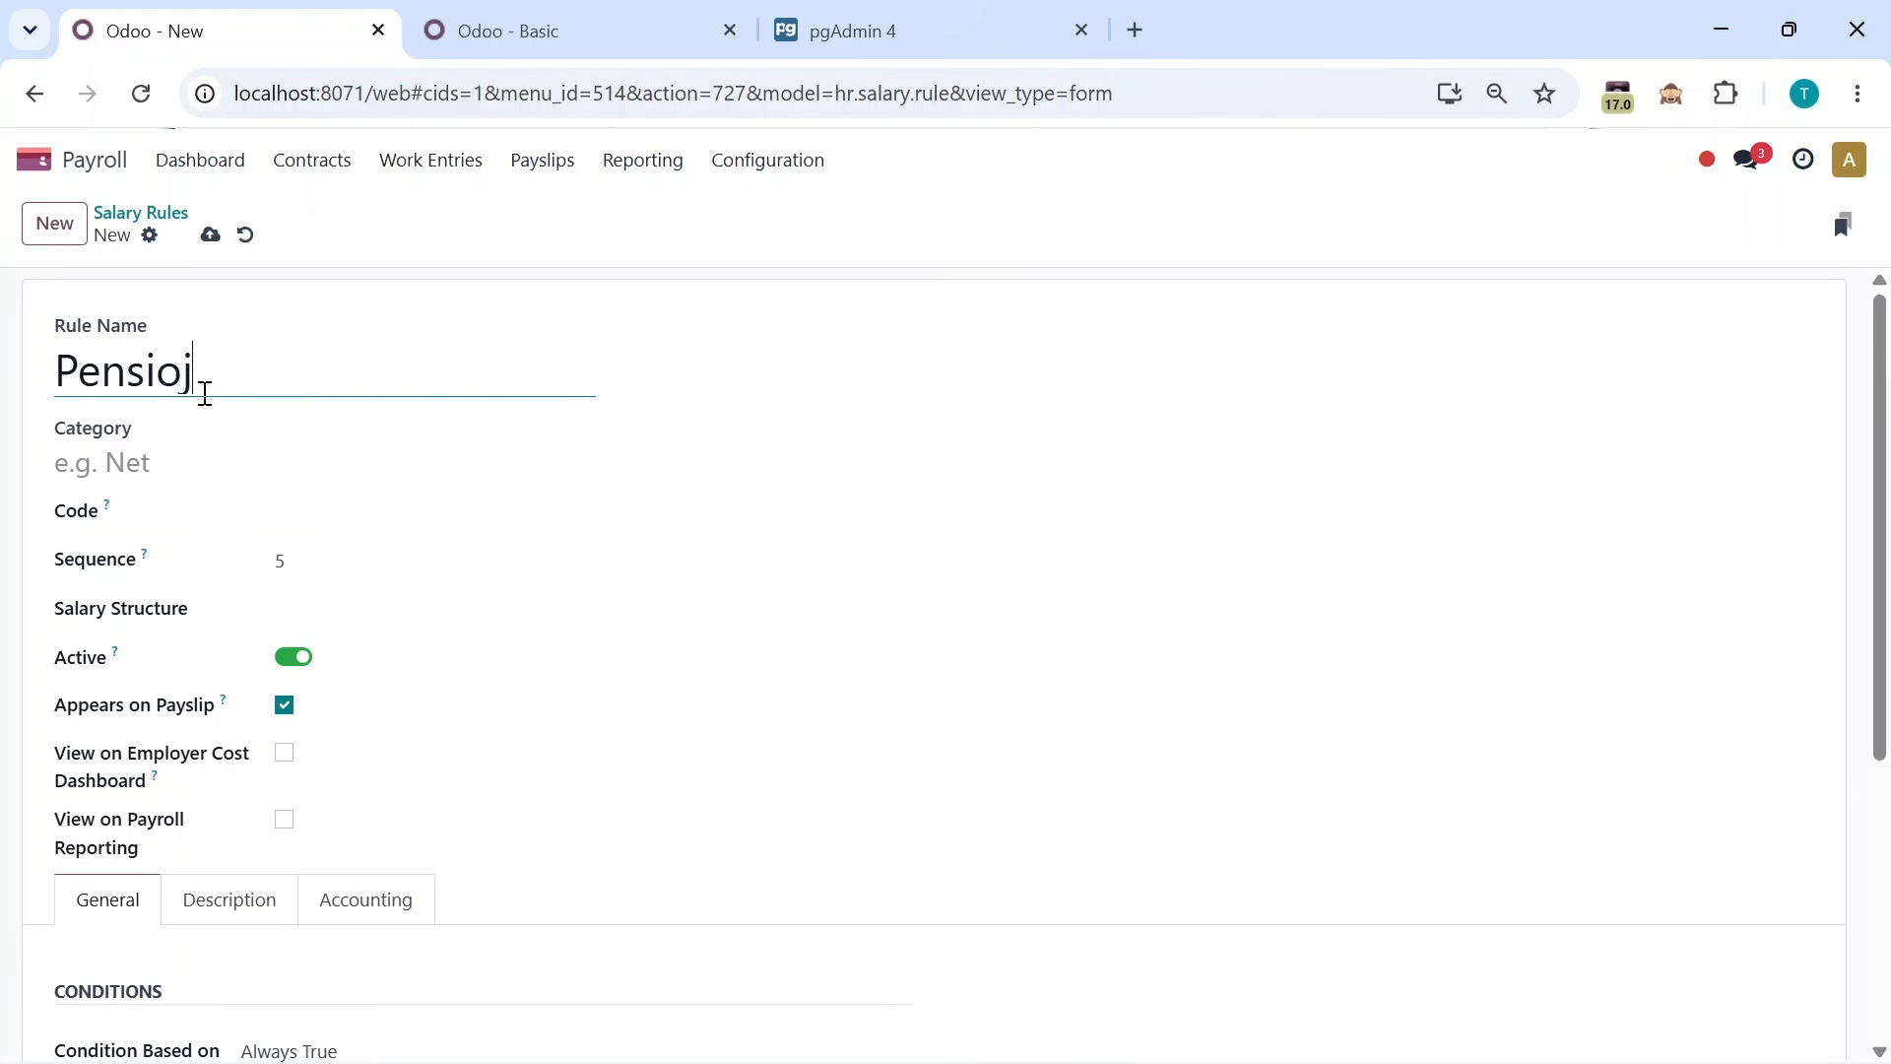
key(BackSpace)
text(n Employee)
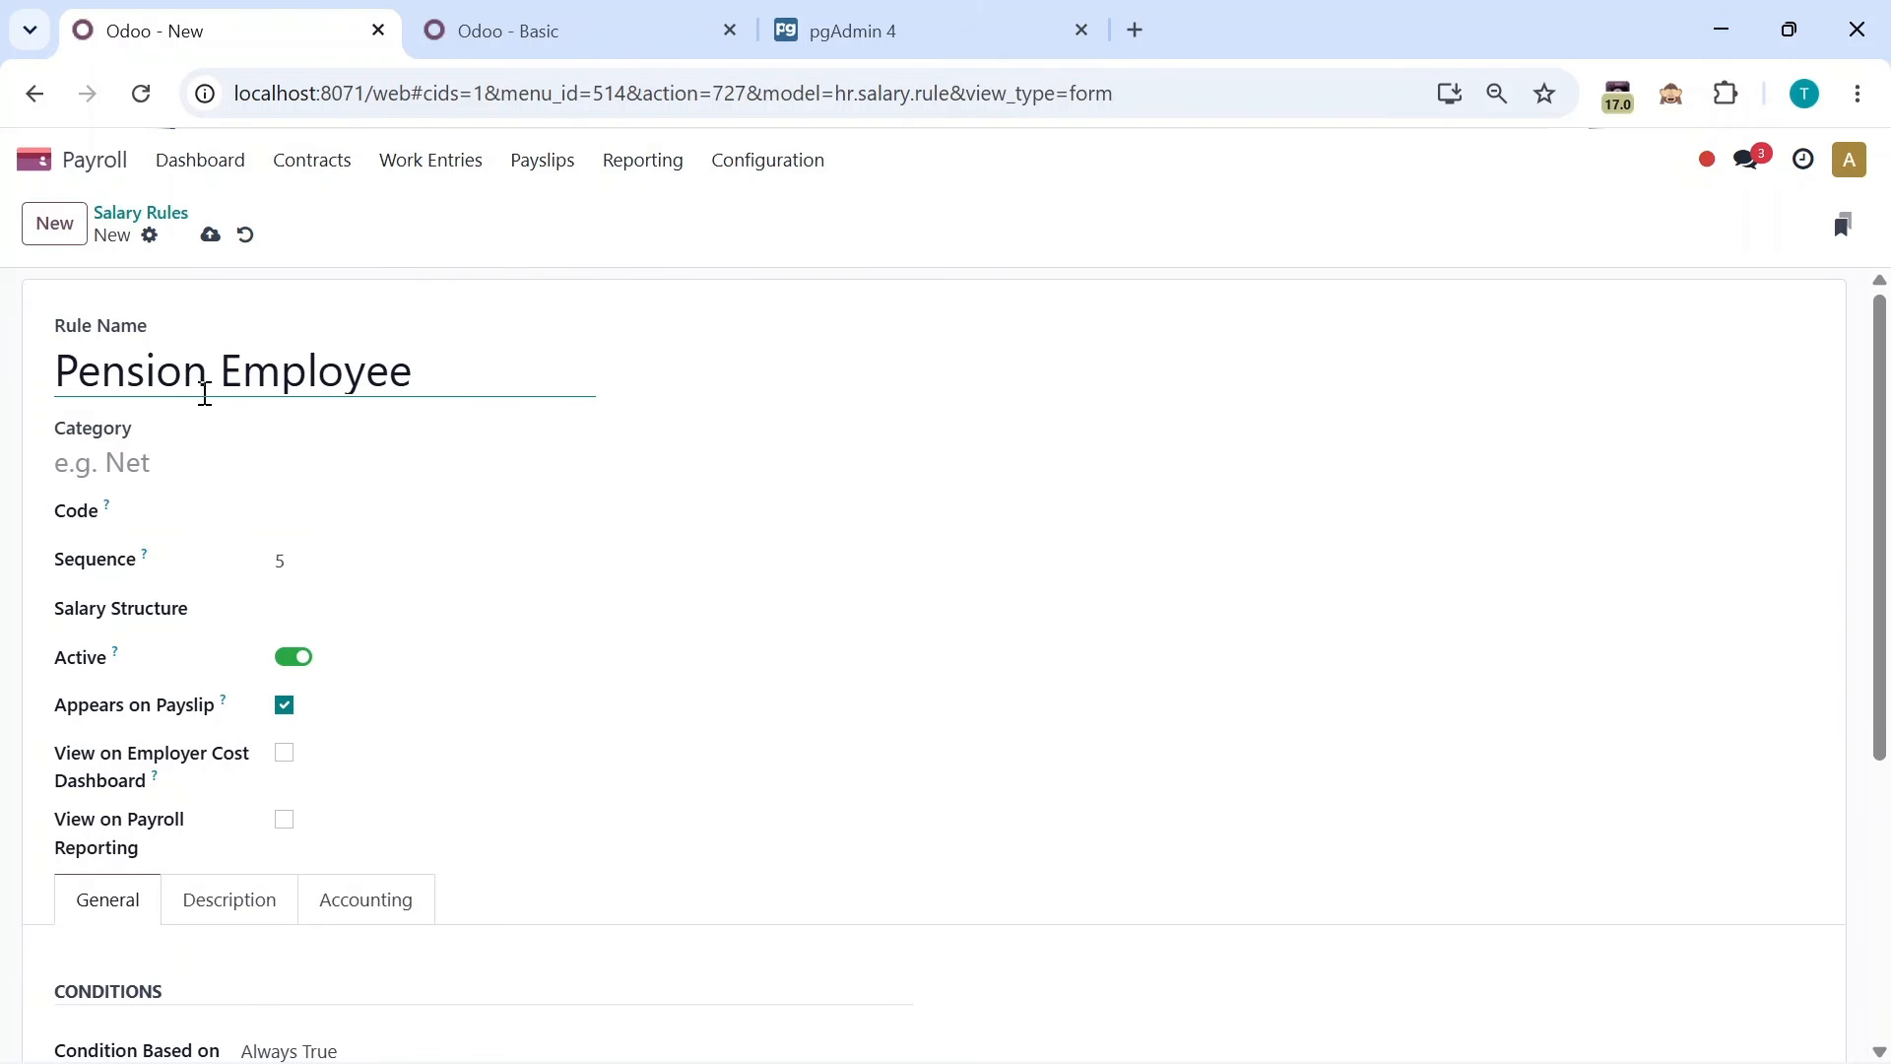
click(113, 464)
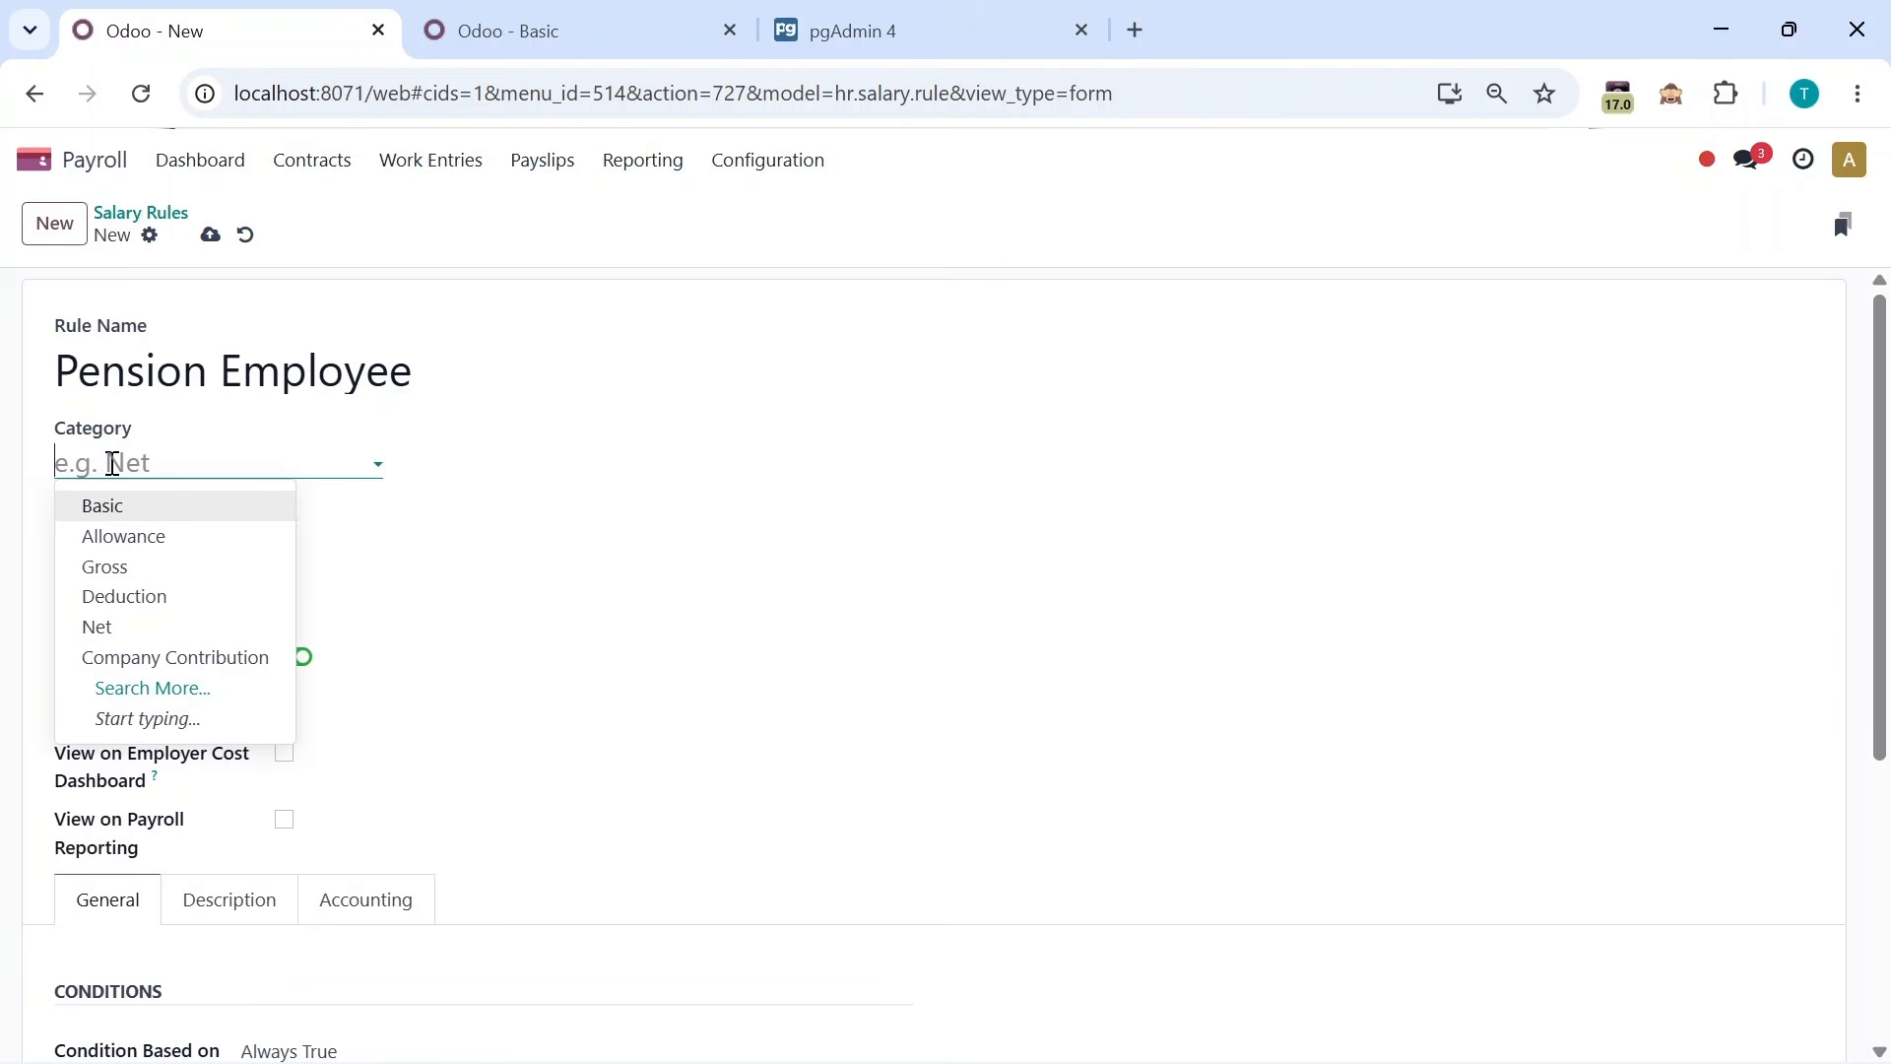
click(125, 598)
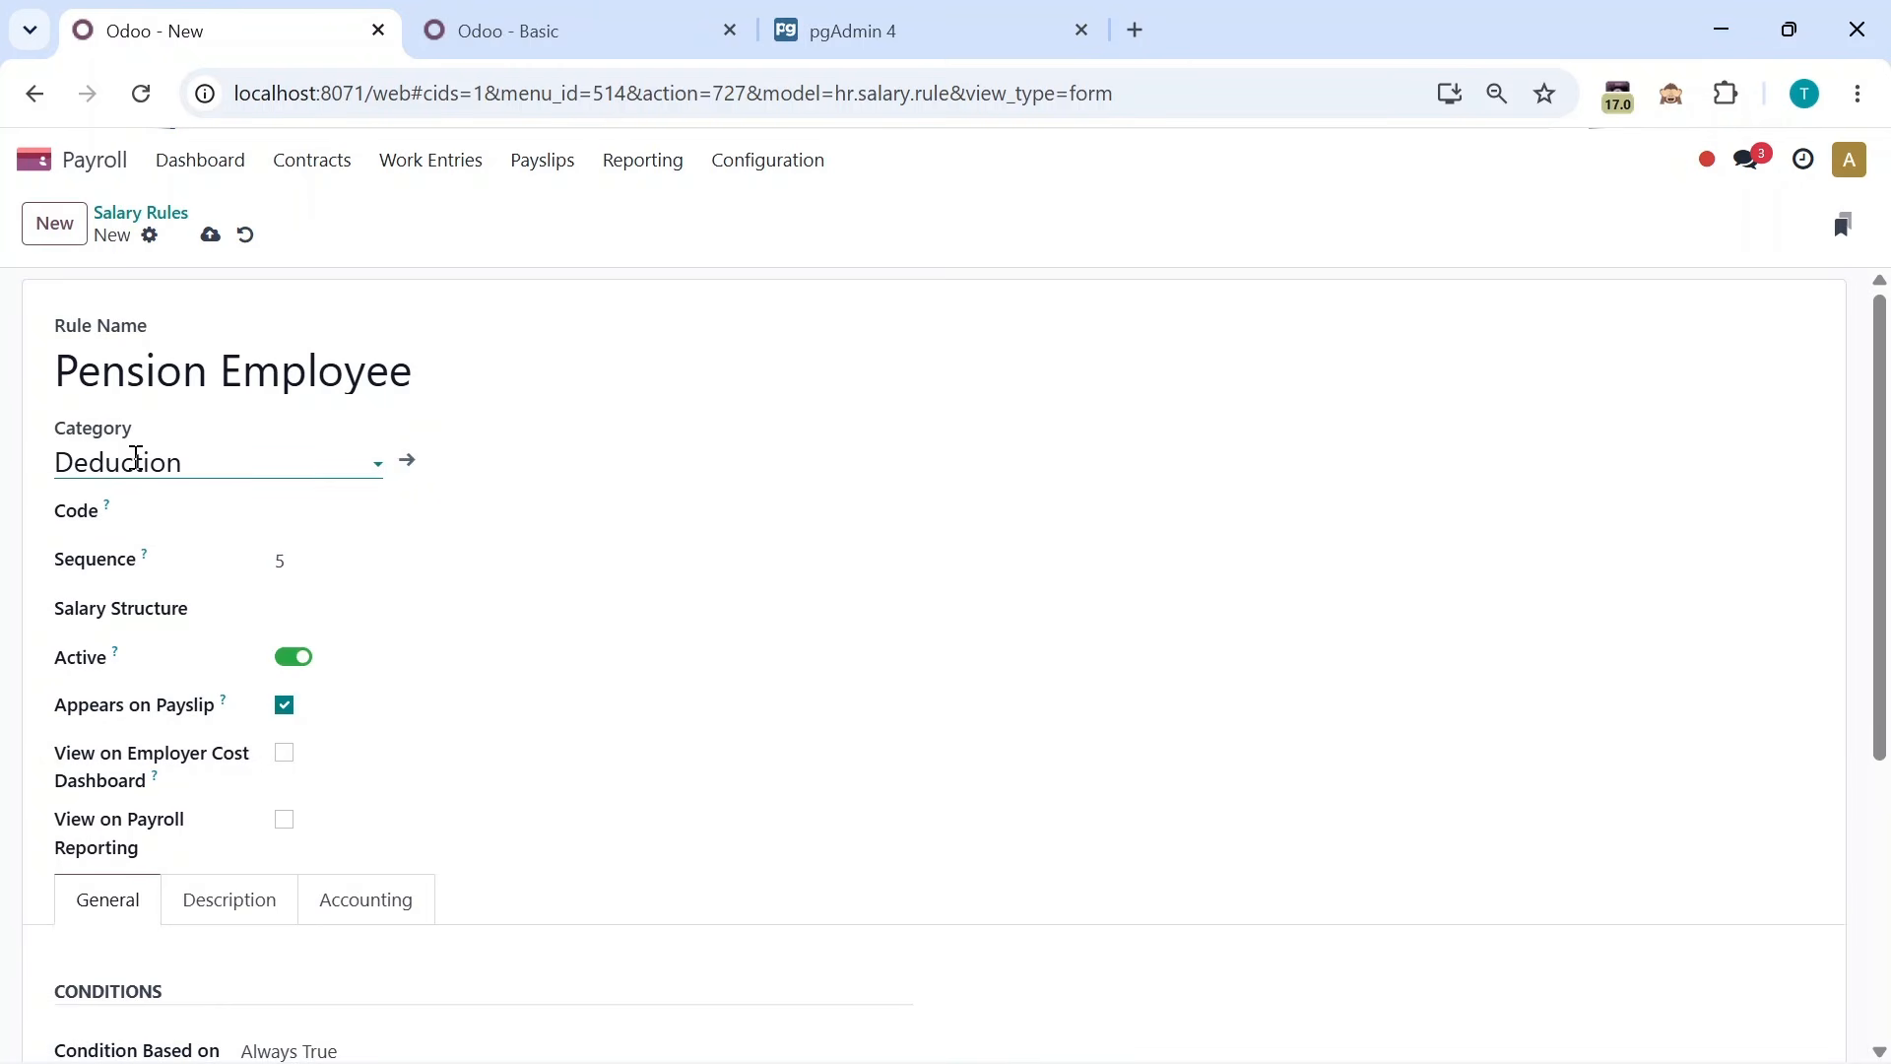
drag(136, 459, 245, 545)
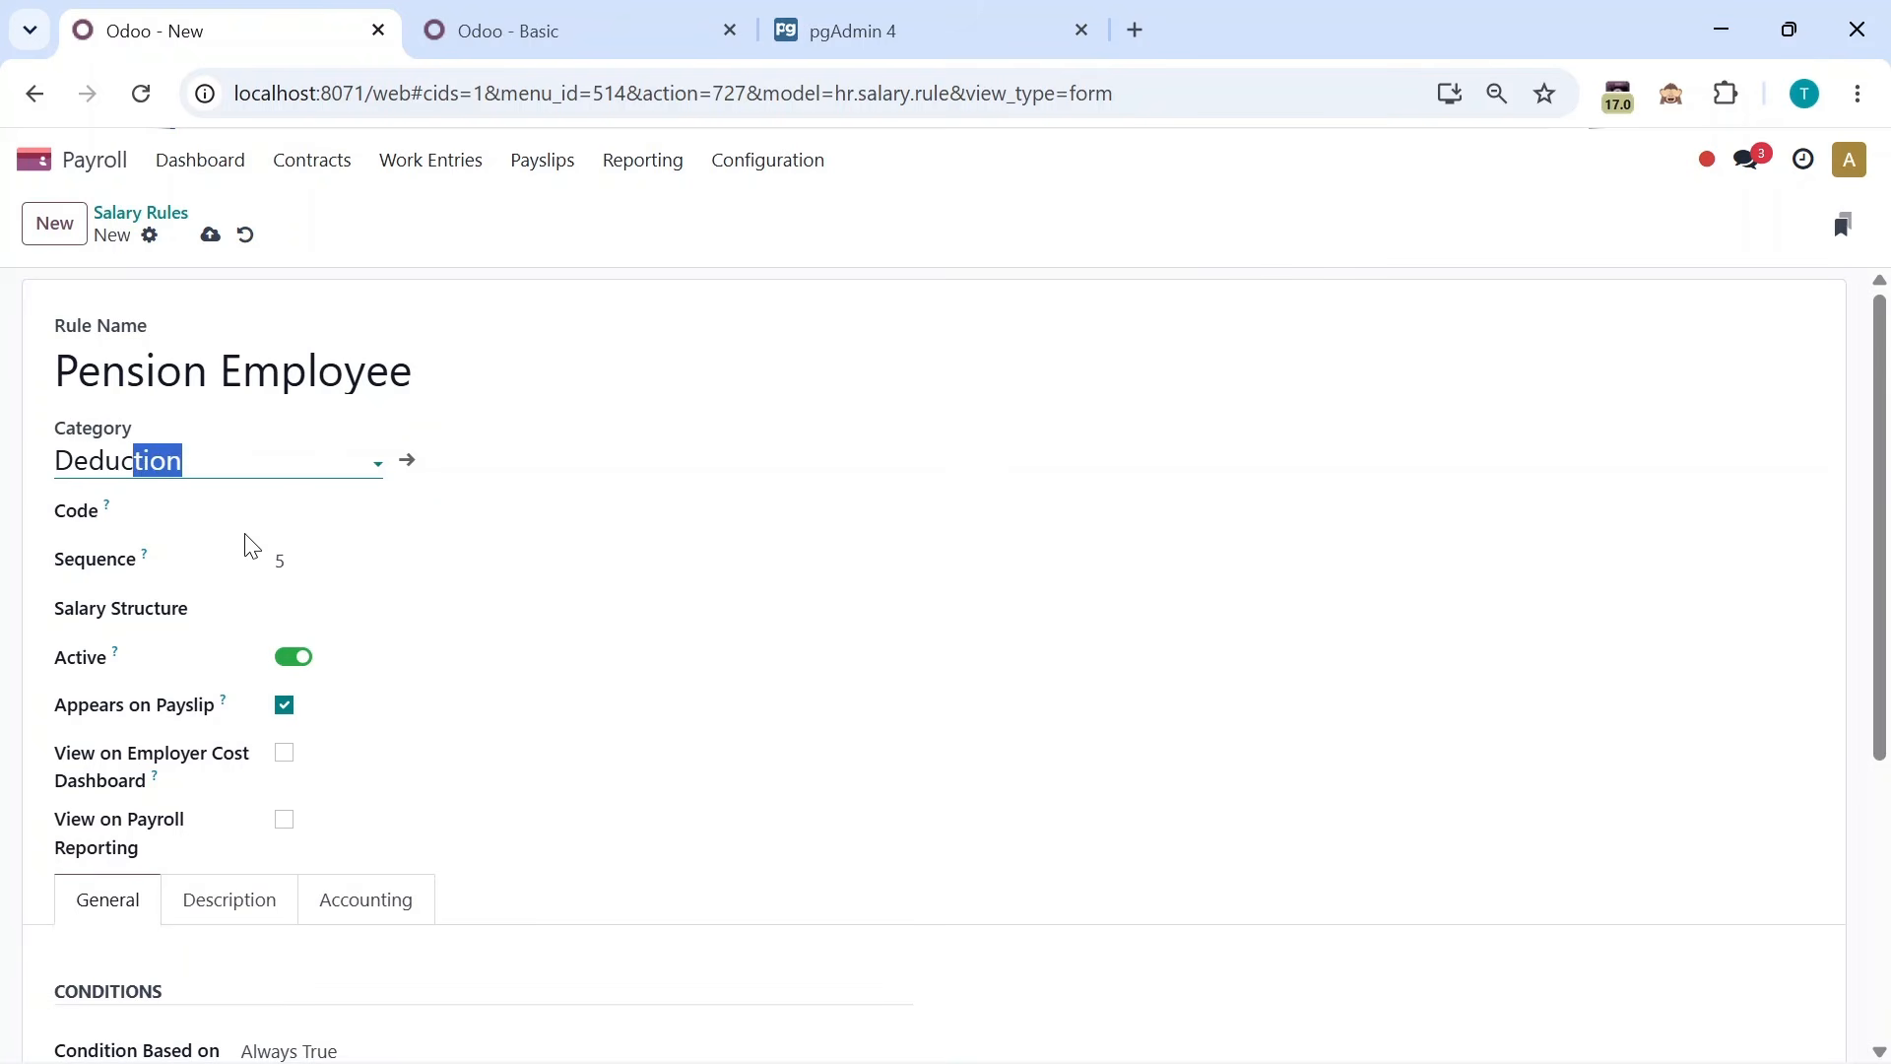
click(314, 559)
click(315, 560)
Set the new rule's Amount Type to Python Code and delete the comment lines above the result formula.
scroll(311, 562, down, 4)
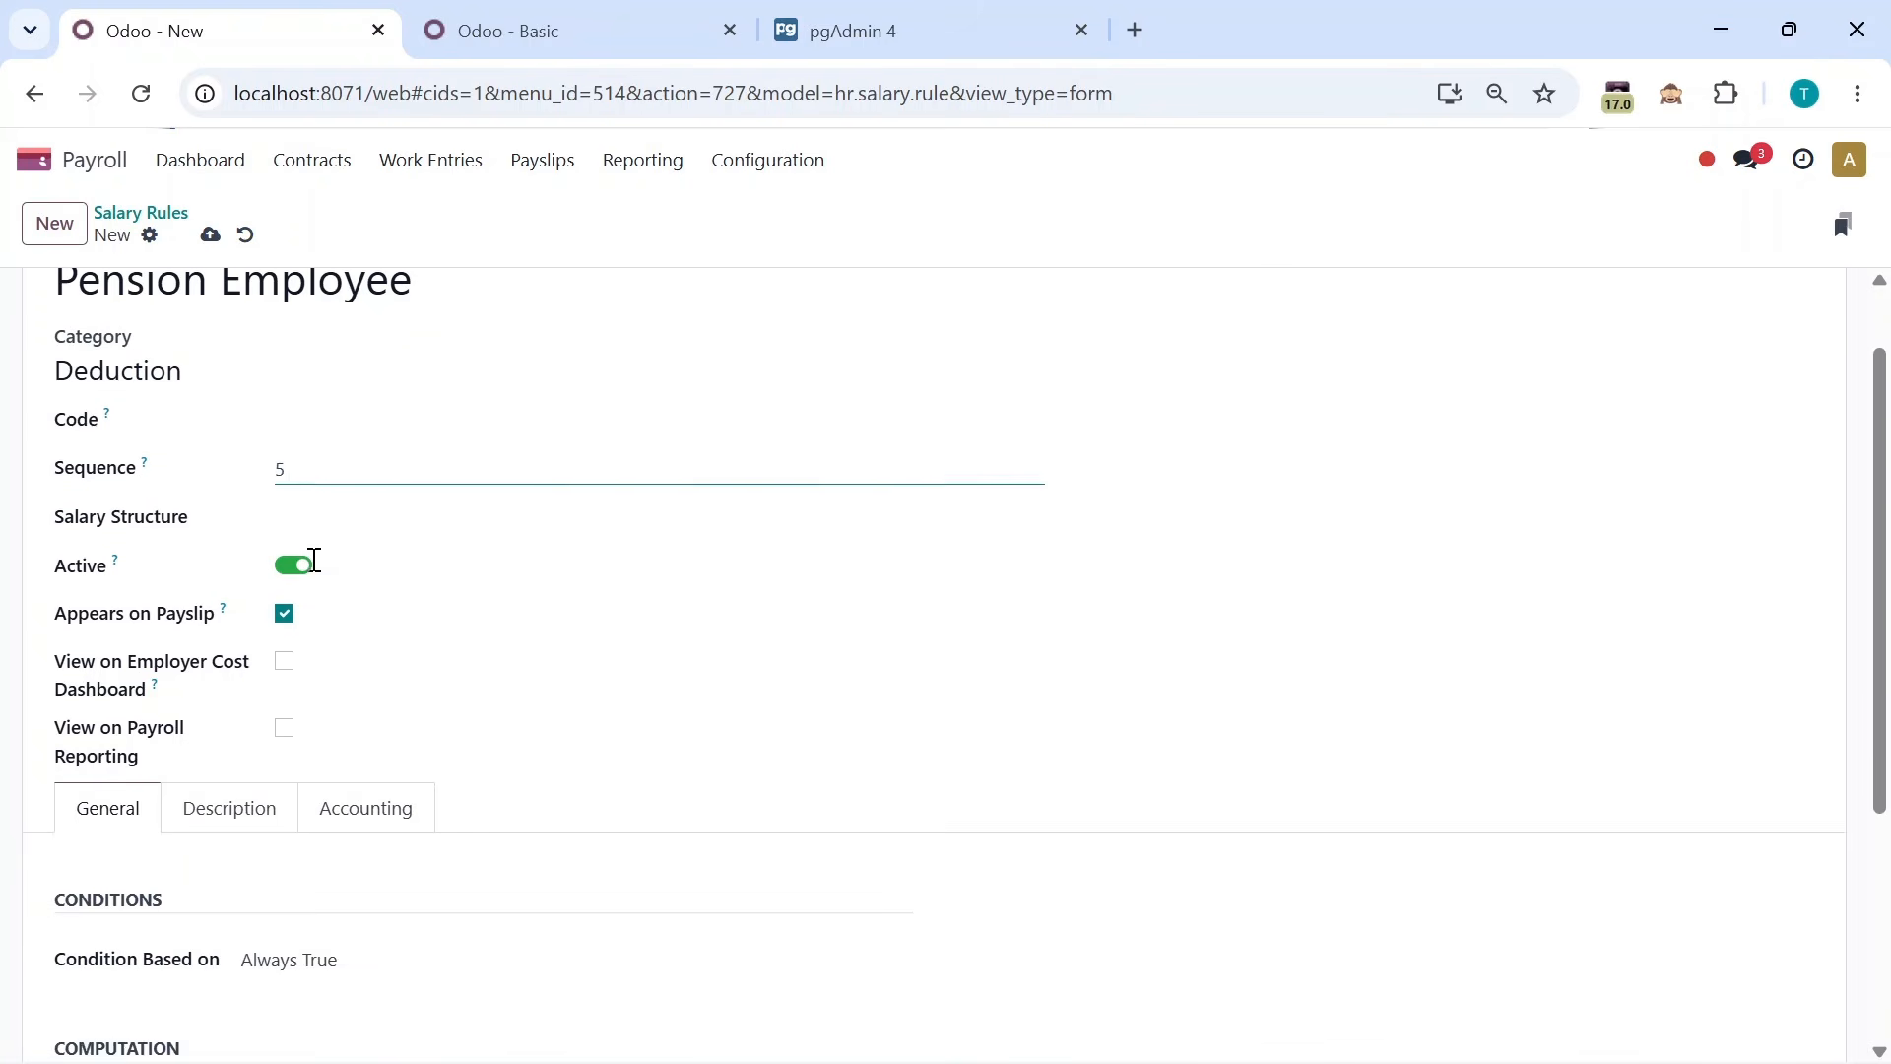
scroll(314, 573, down, 1)
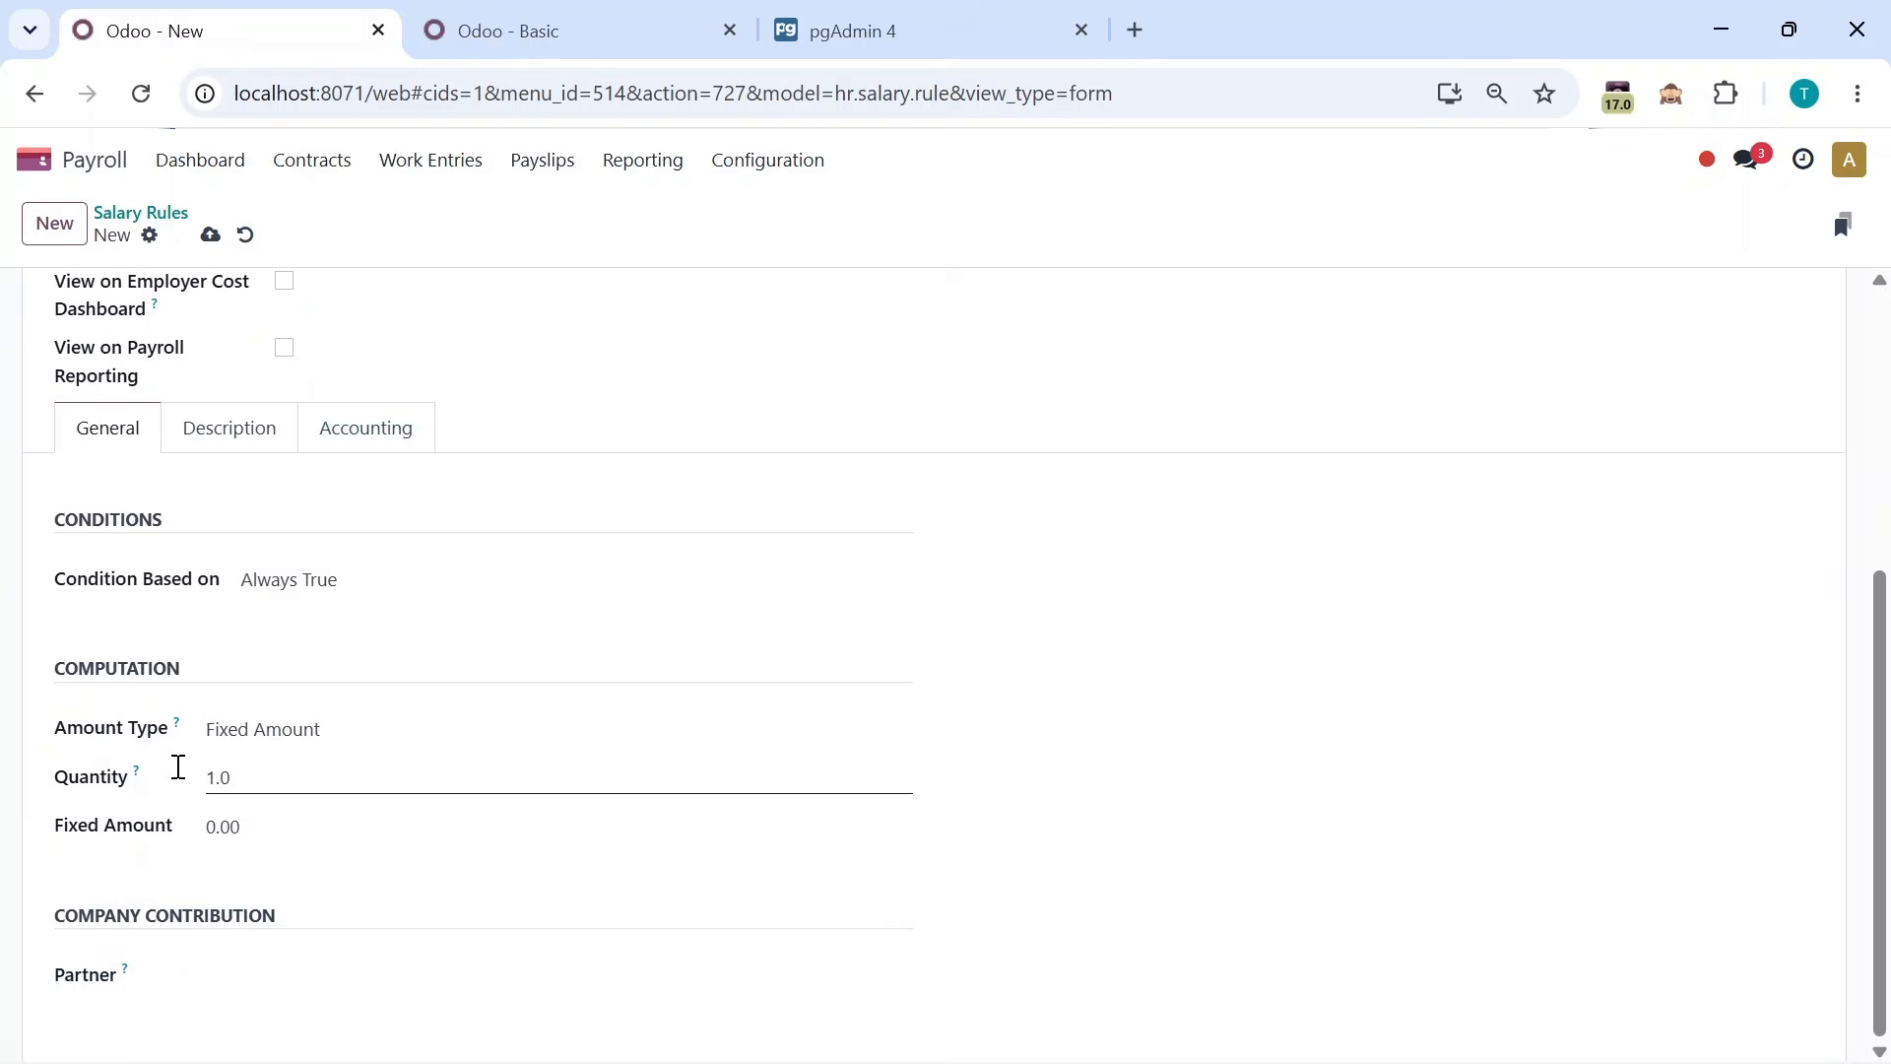
click(250, 751)
click(262, 838)
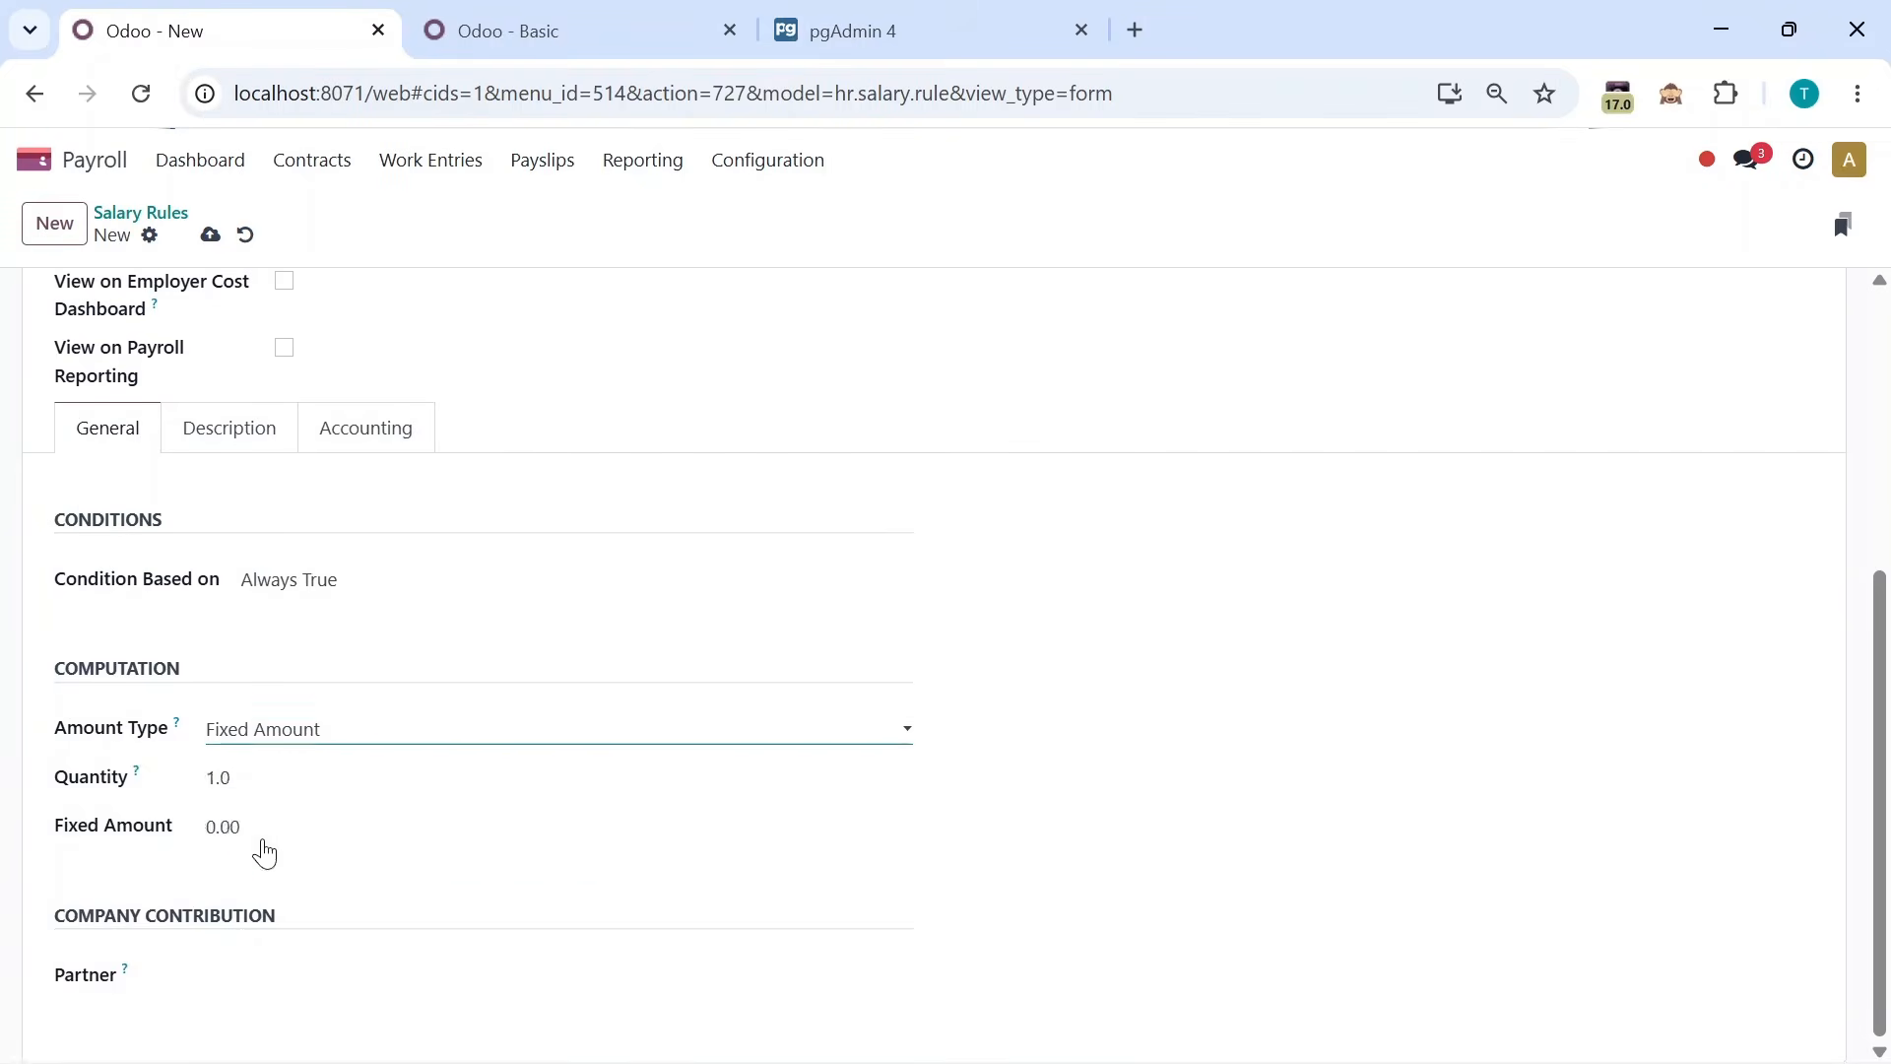
scroll(265, 840, down, 3)
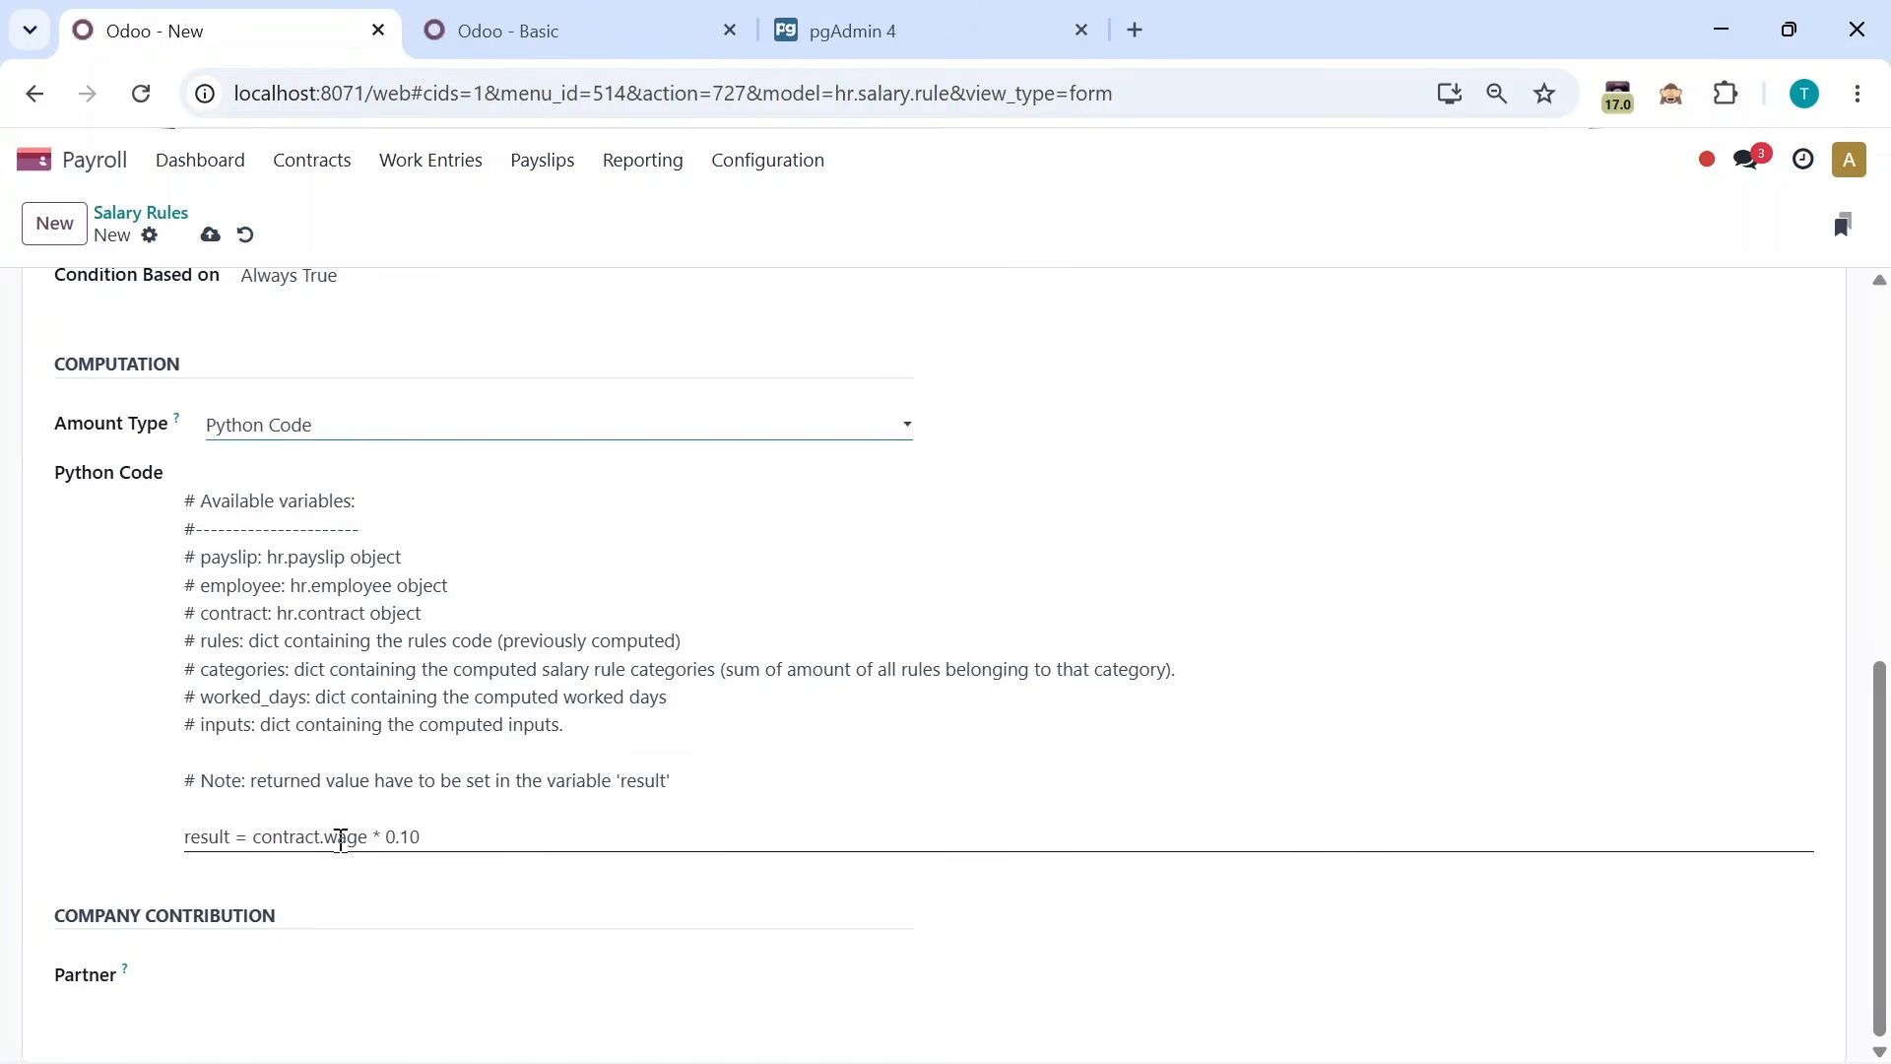
drag(685, 788, 168, 506)
key(BackSpace)
key(BackSpace)
key(BackSpace)
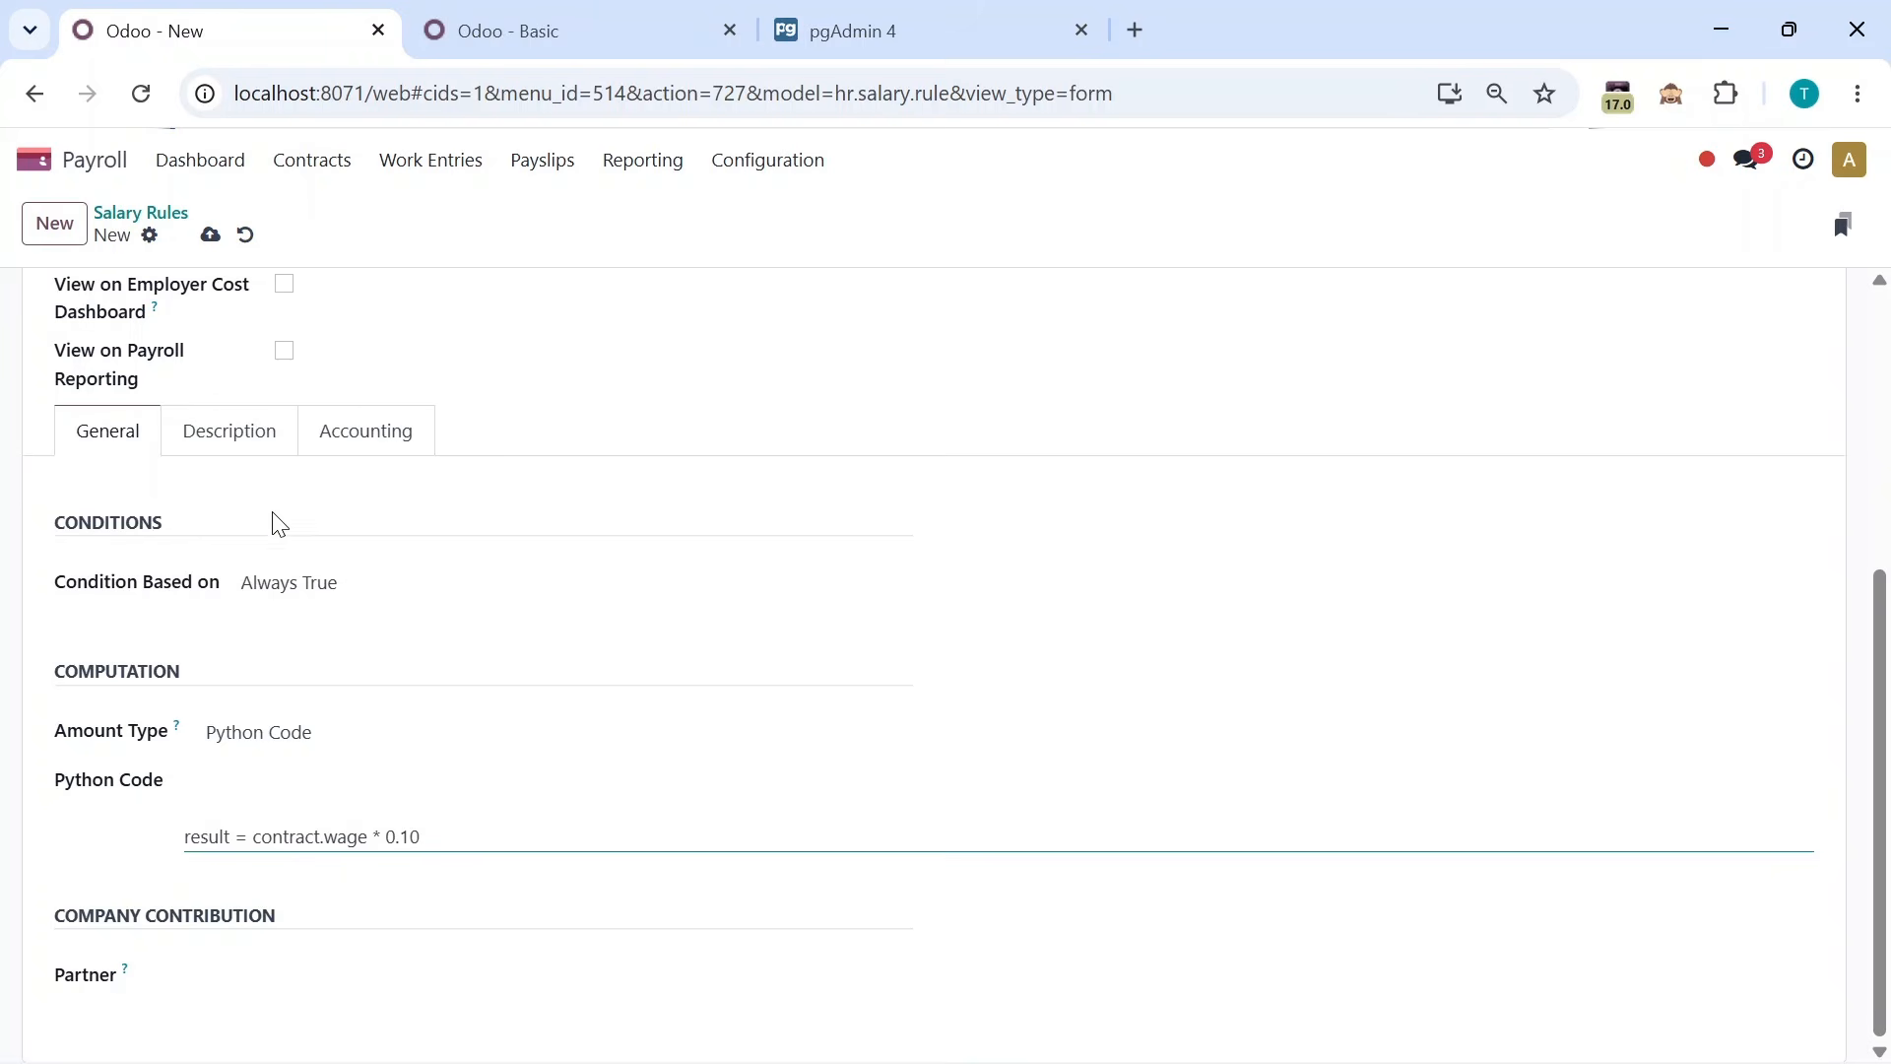
Change the Python formula to result = contract.wage * 0.07 and try to save the rule.
click(357, 836)
click(456, 837)
key(BackSpace)
text(07)
click(210, 236)
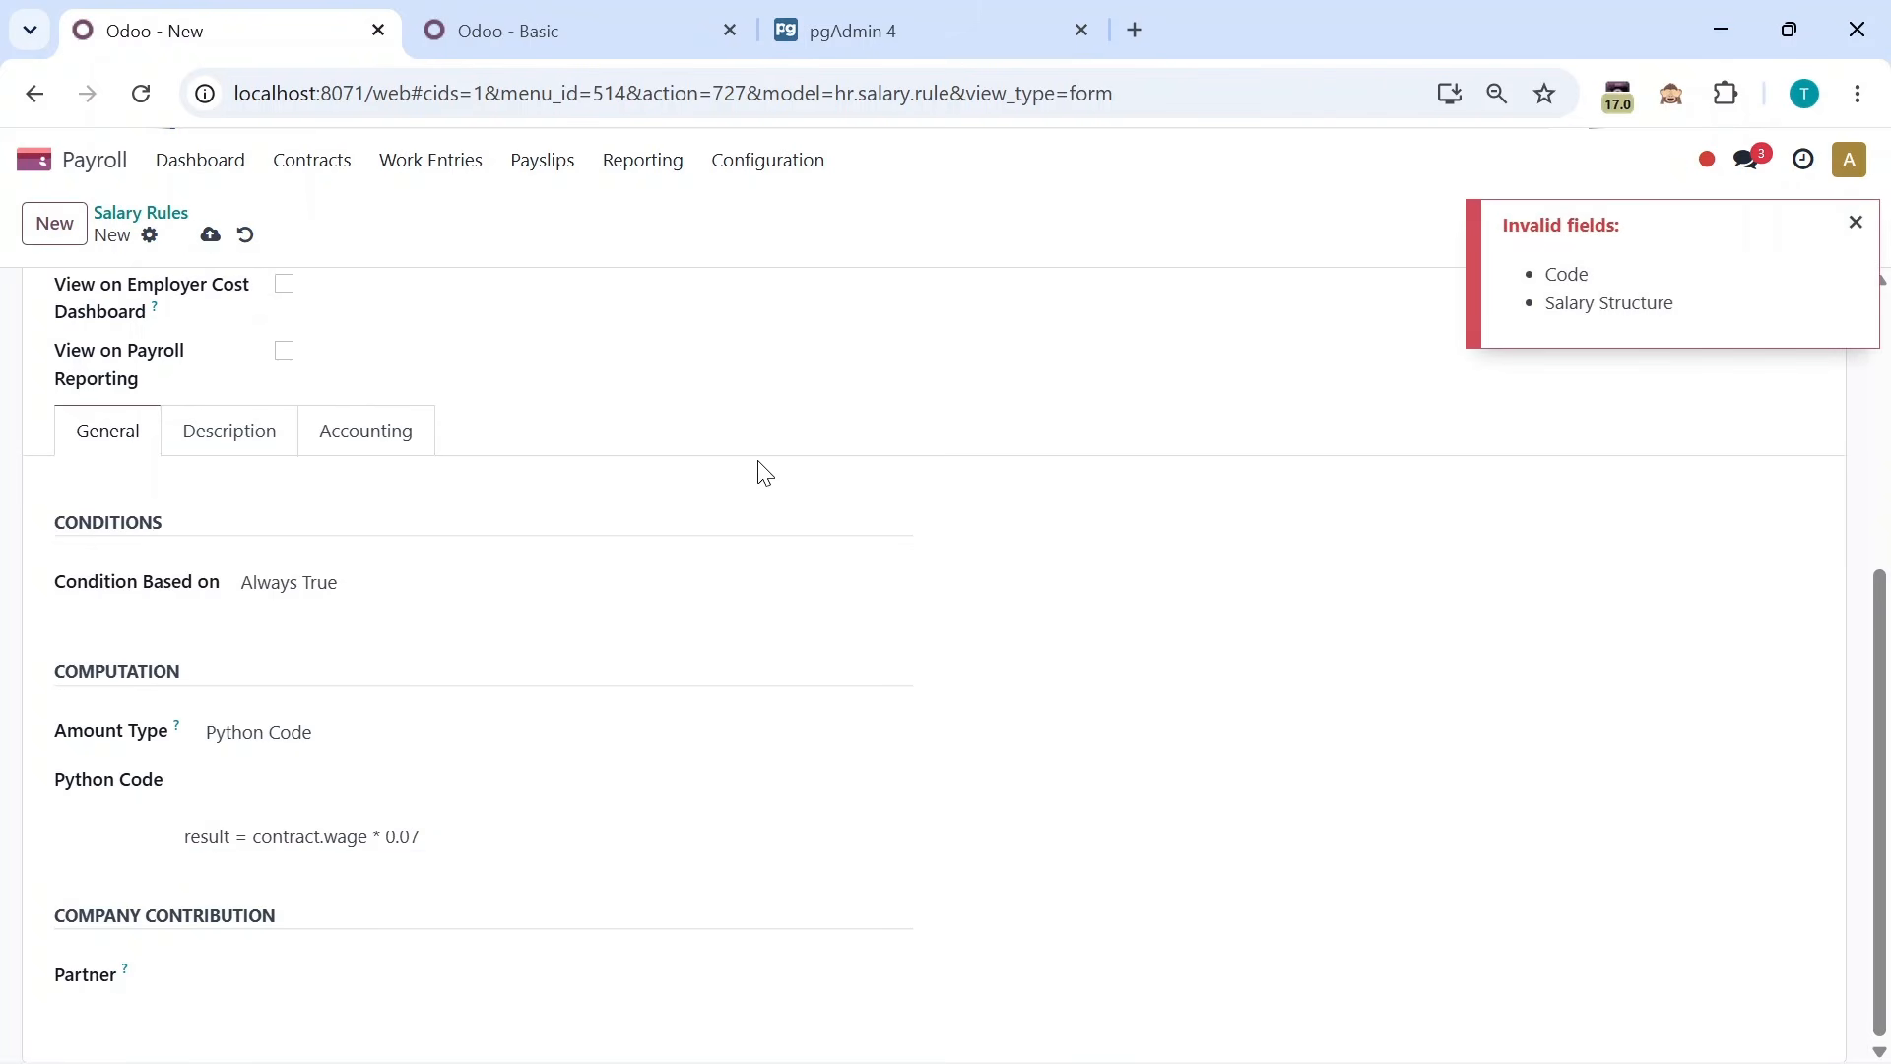
Give the rule the code PENSION, assign it to the Regular Pay salary structure, and save it.
scroll(766, 474, up, 5)
click(332, 505)
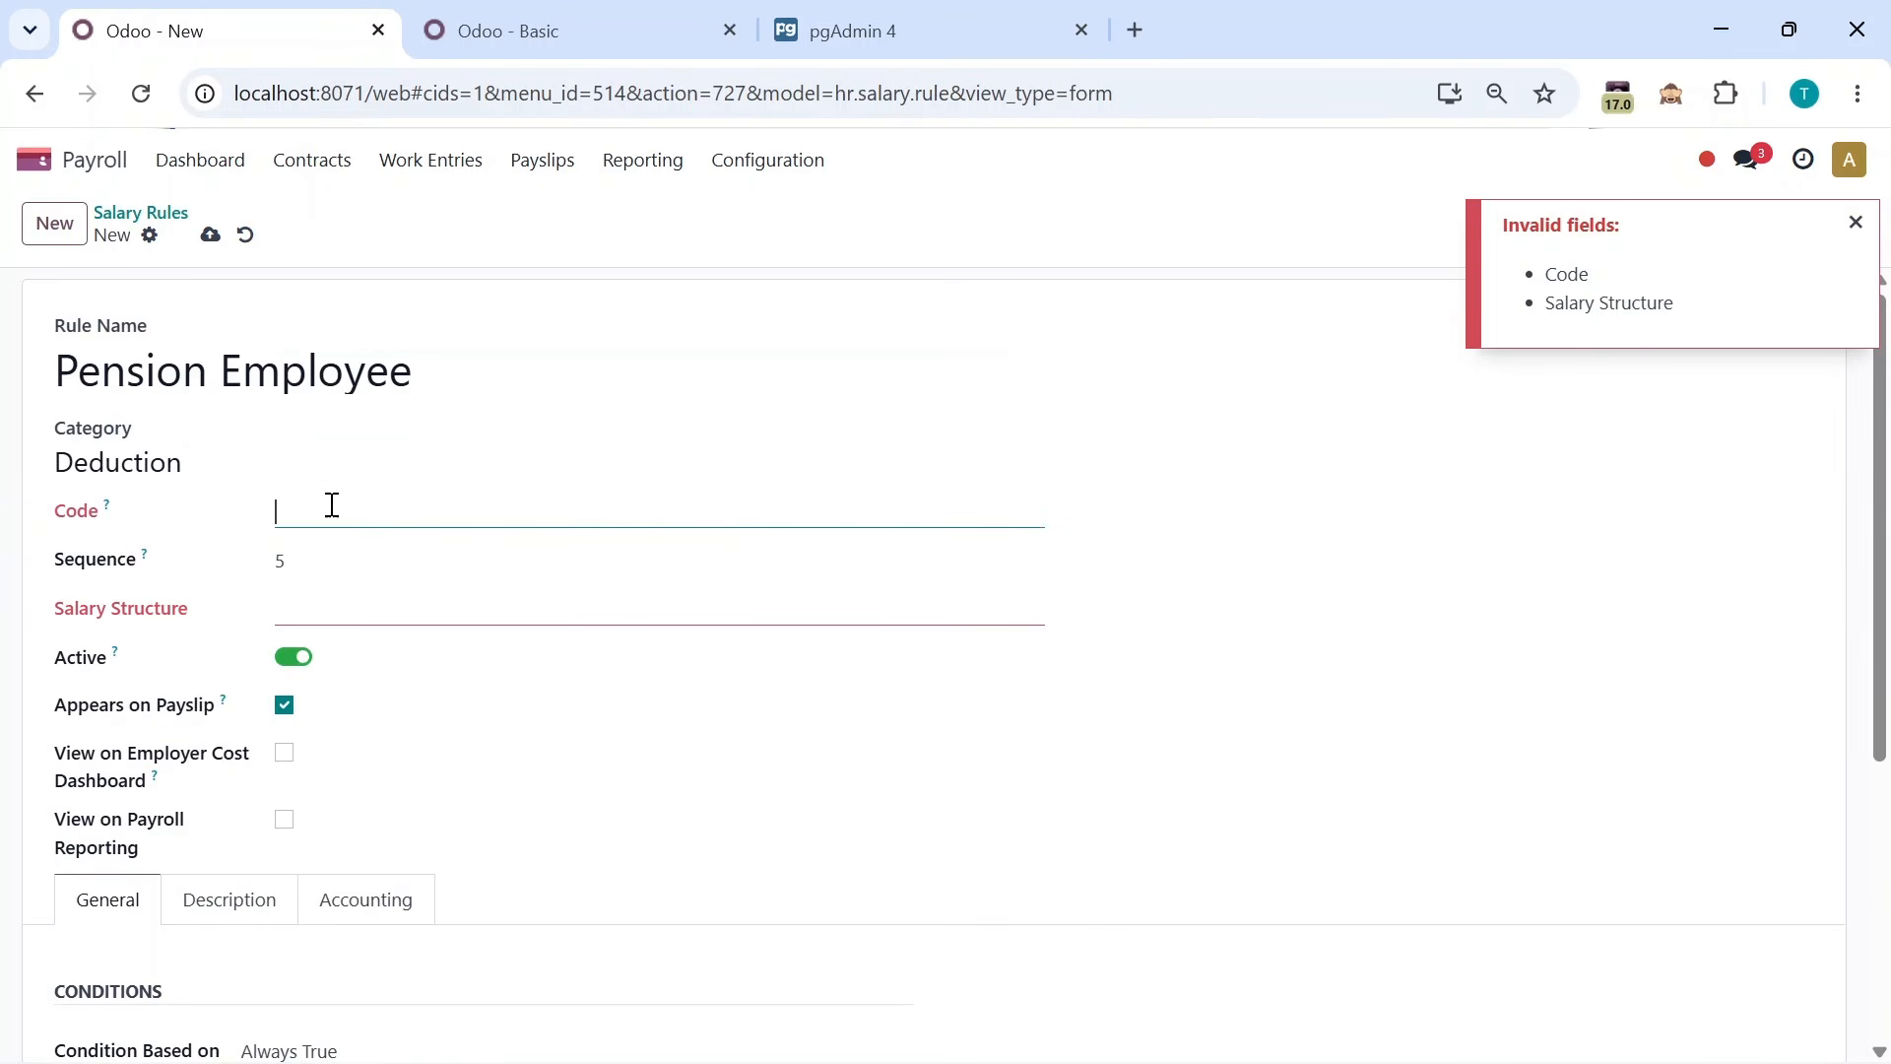
text(P)
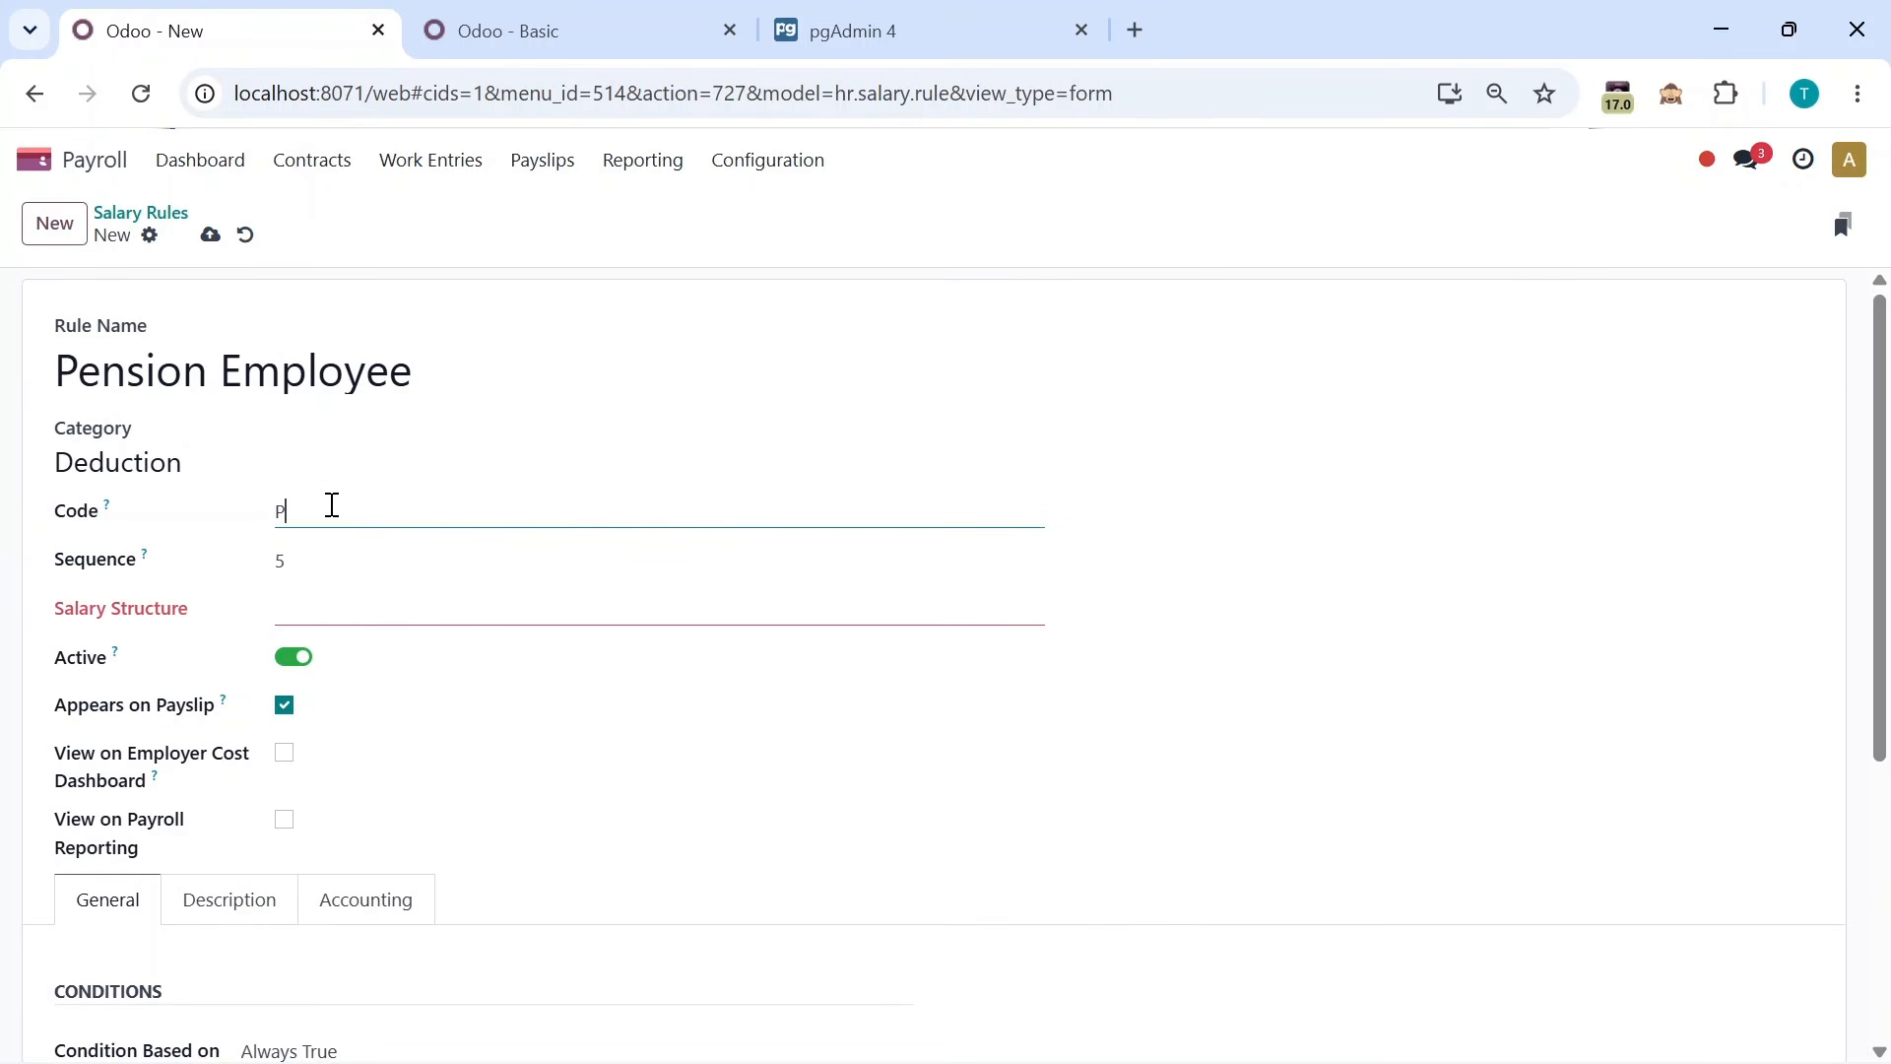
text(ENSION)
click(332, 611)
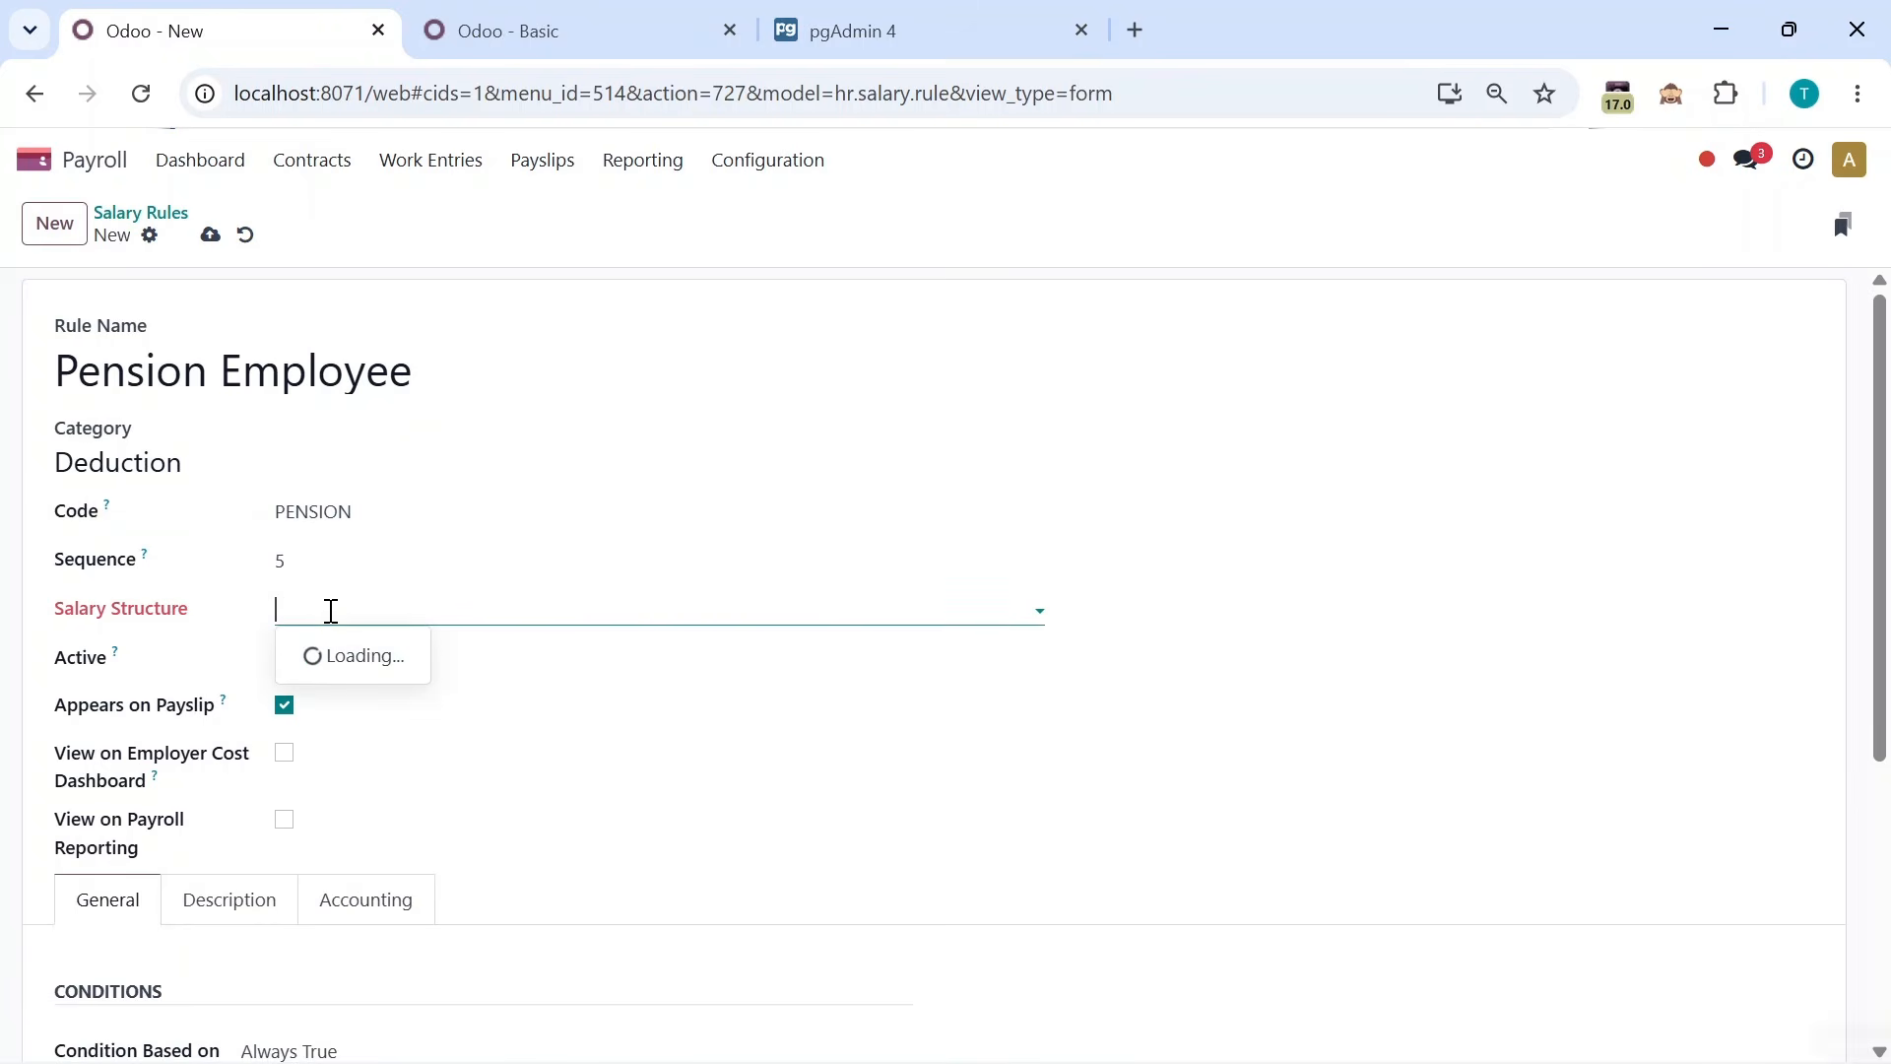
click(372, 658)
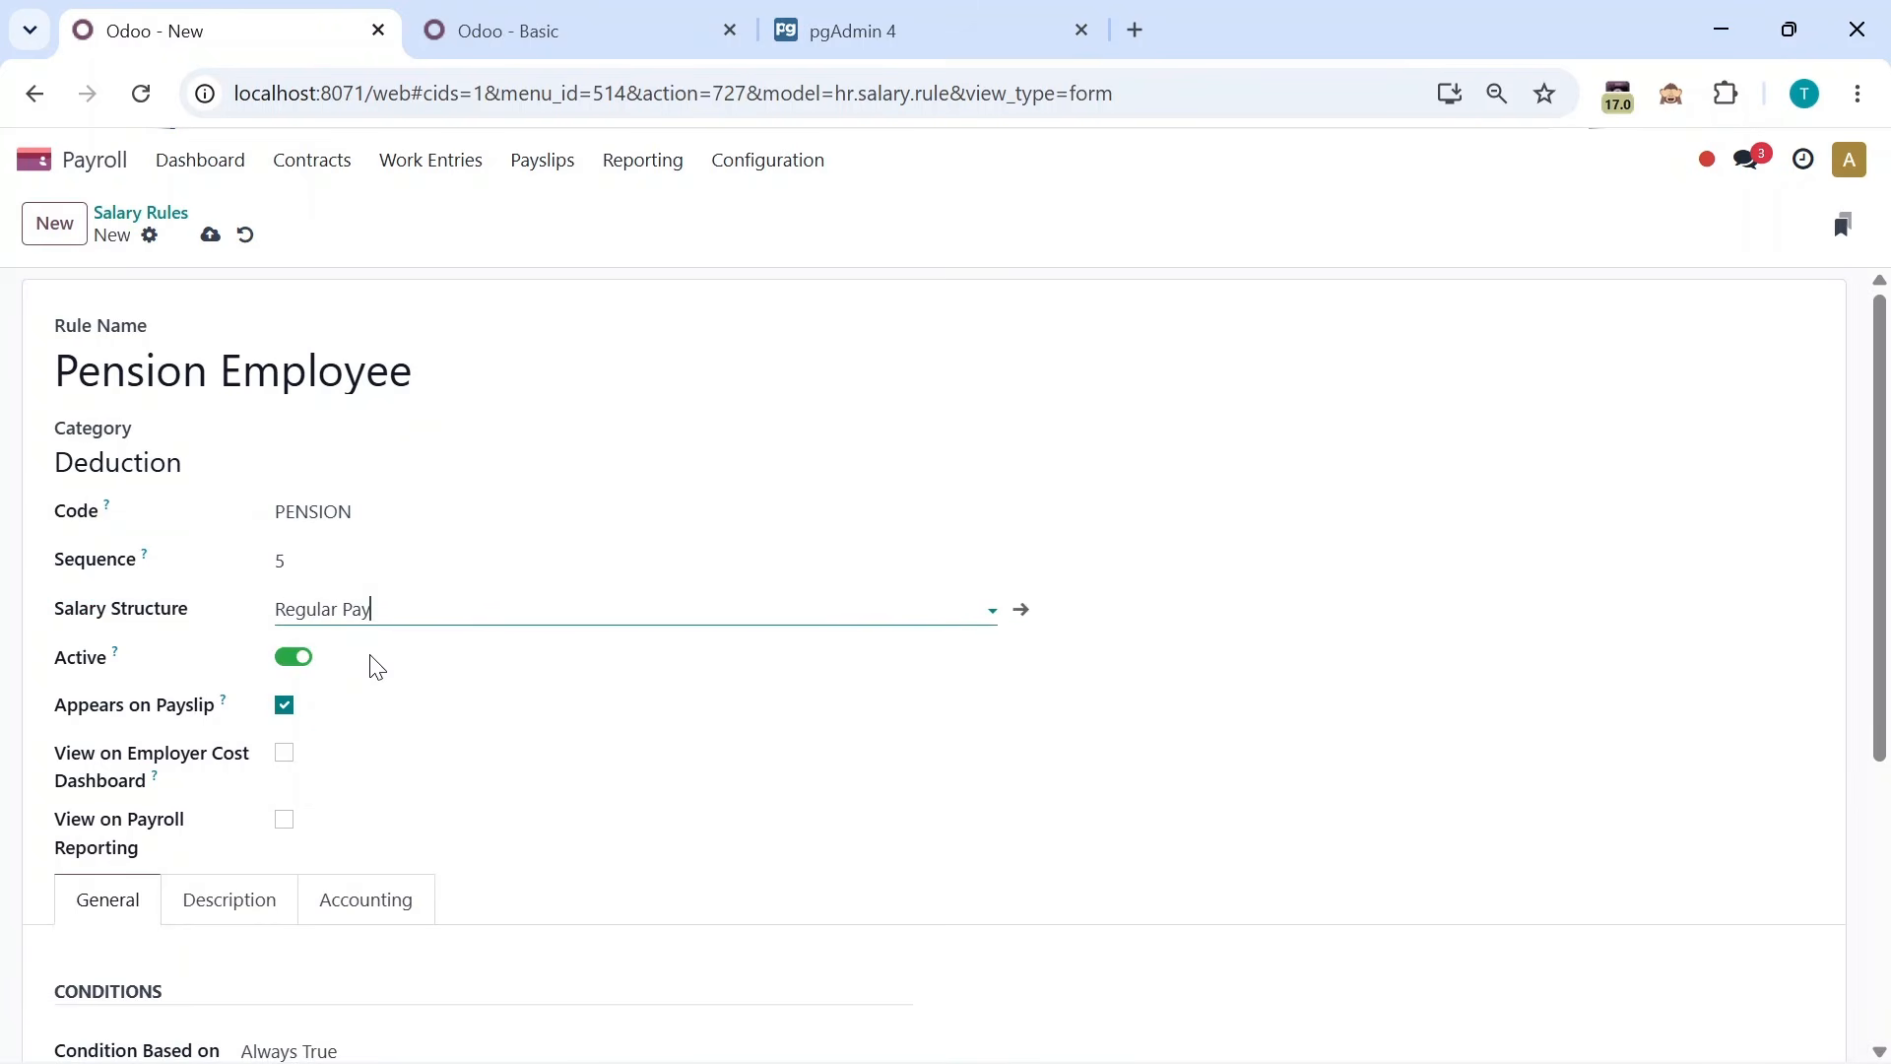
scroll(377, 667, down, 3)
scroll(373, 660, down, 2)
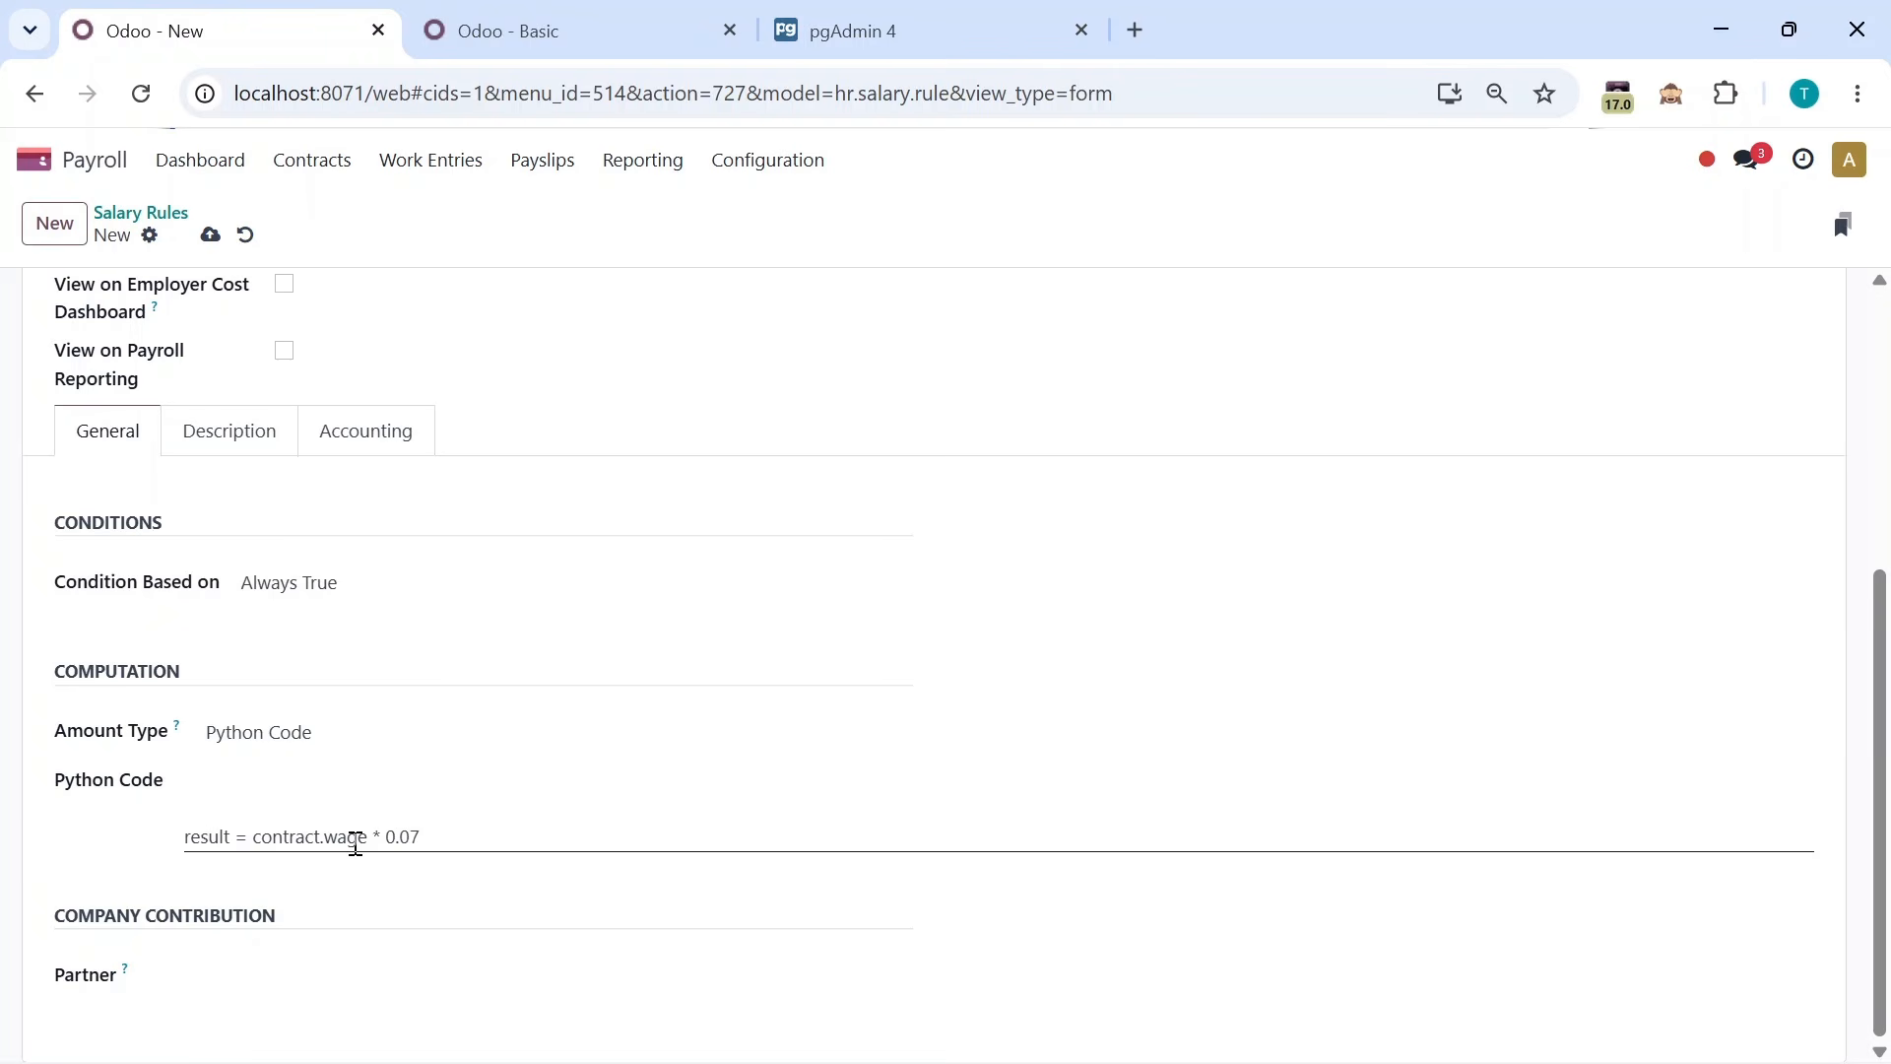
scroll(356, 844, up, 5)
click(210, 235)
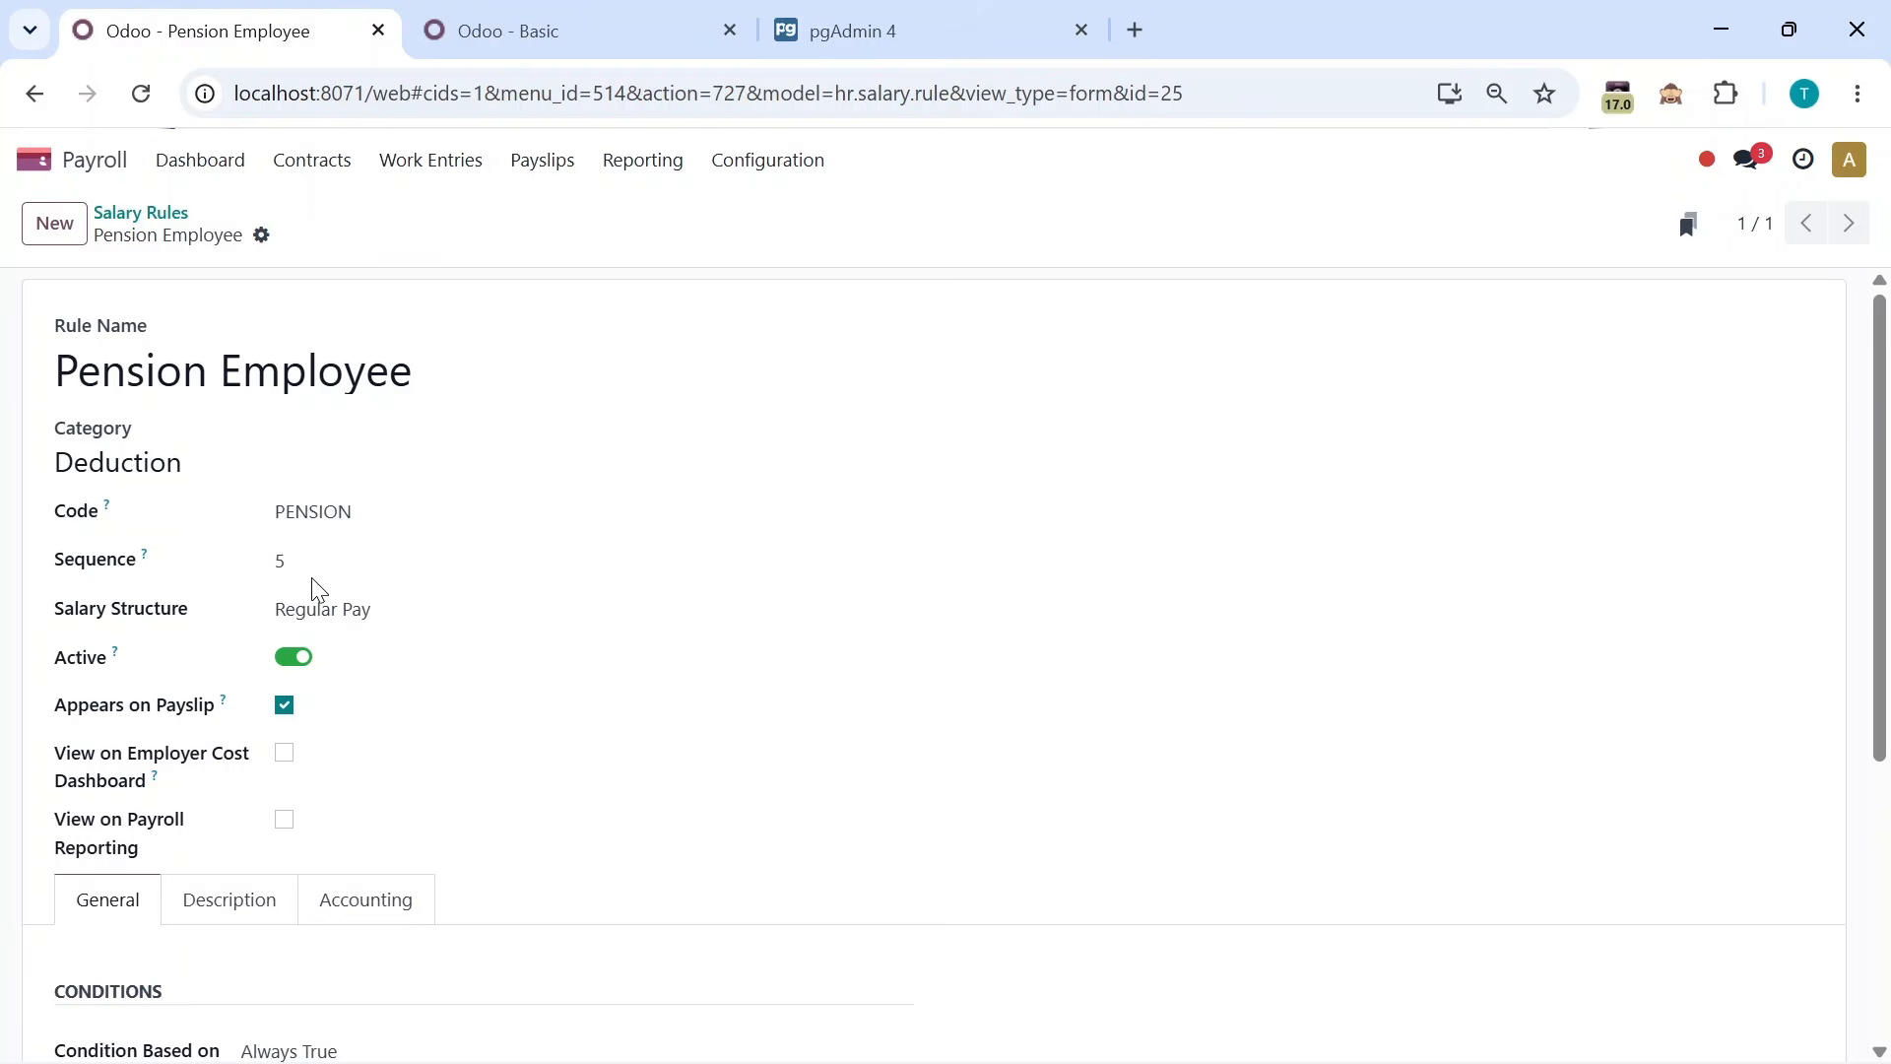
Review the Pension Employee rule's options and computation, and view it among the Regular Pay rules in the list.
scroll(318, 589, down, 1)
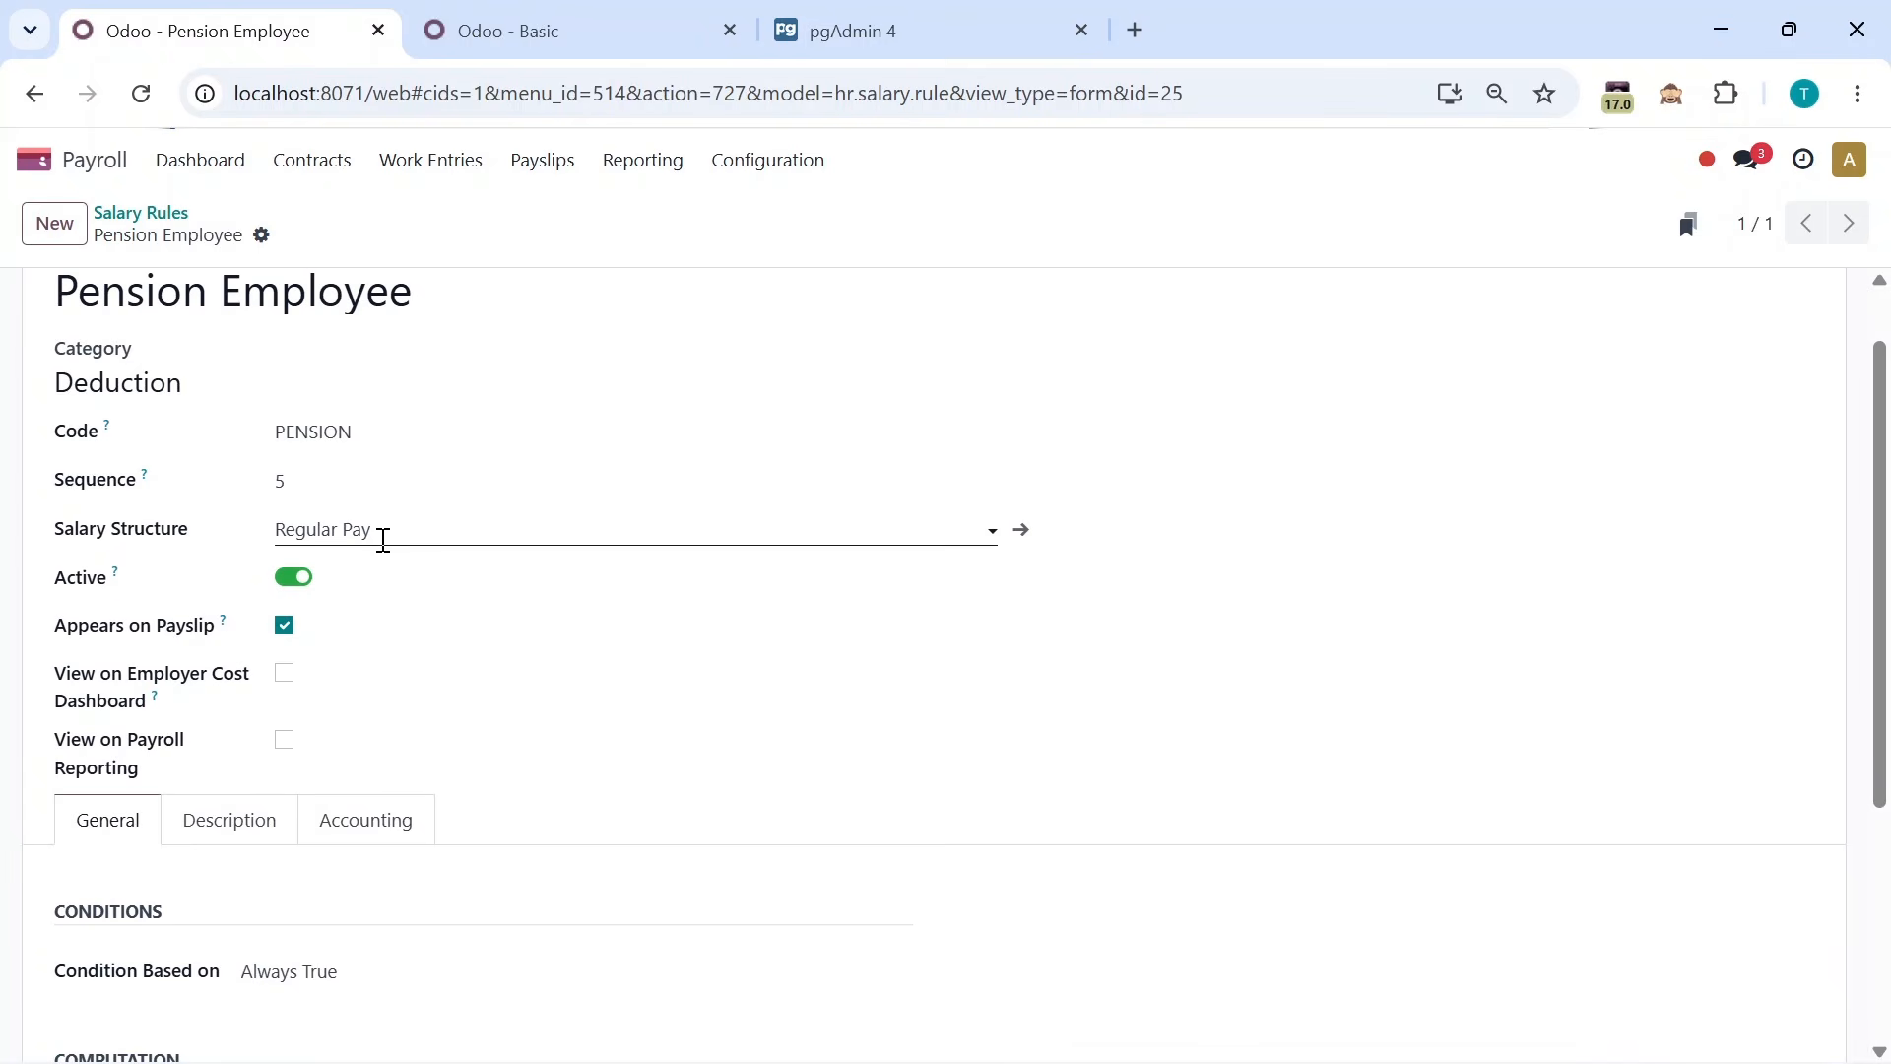
scroll(383, 540, down, 3)
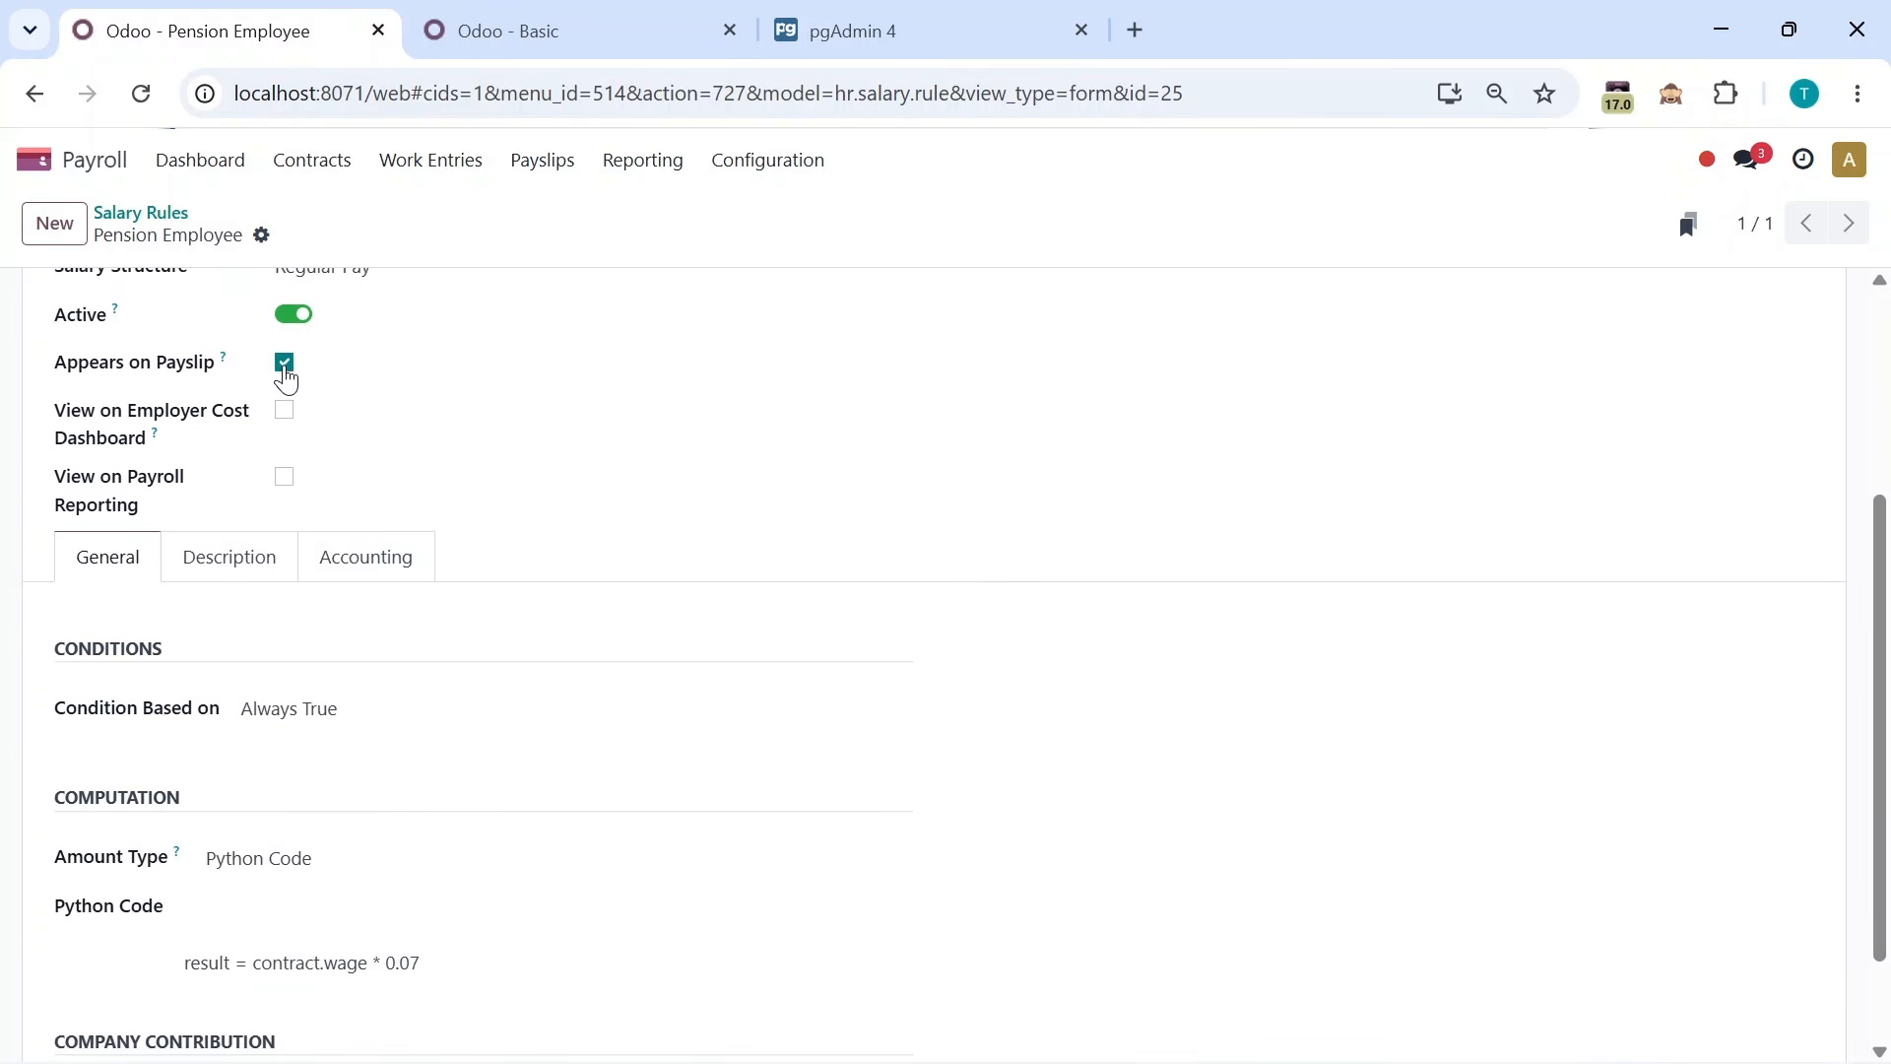
scroll(544, 732, down, 2)
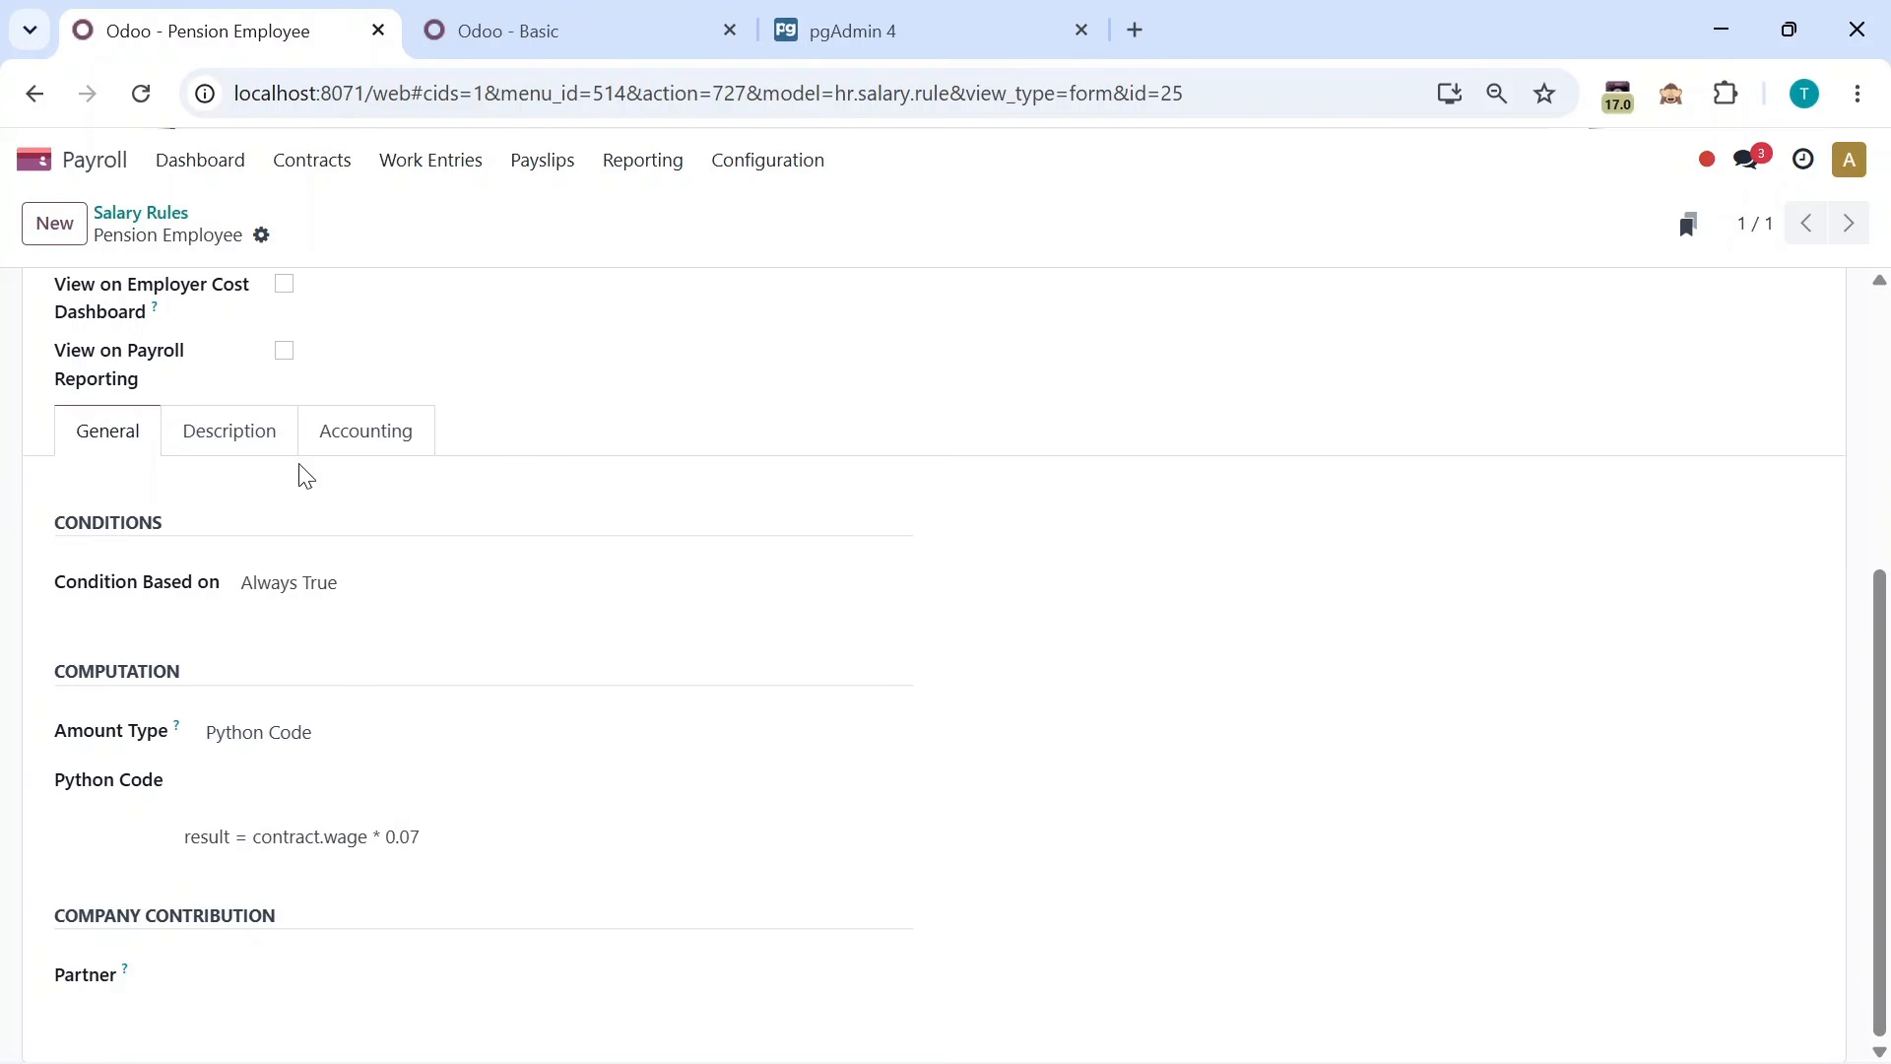
scroll(296, 477, up, 2)
scroll(296, 477, down, 2)
click(148, 213)
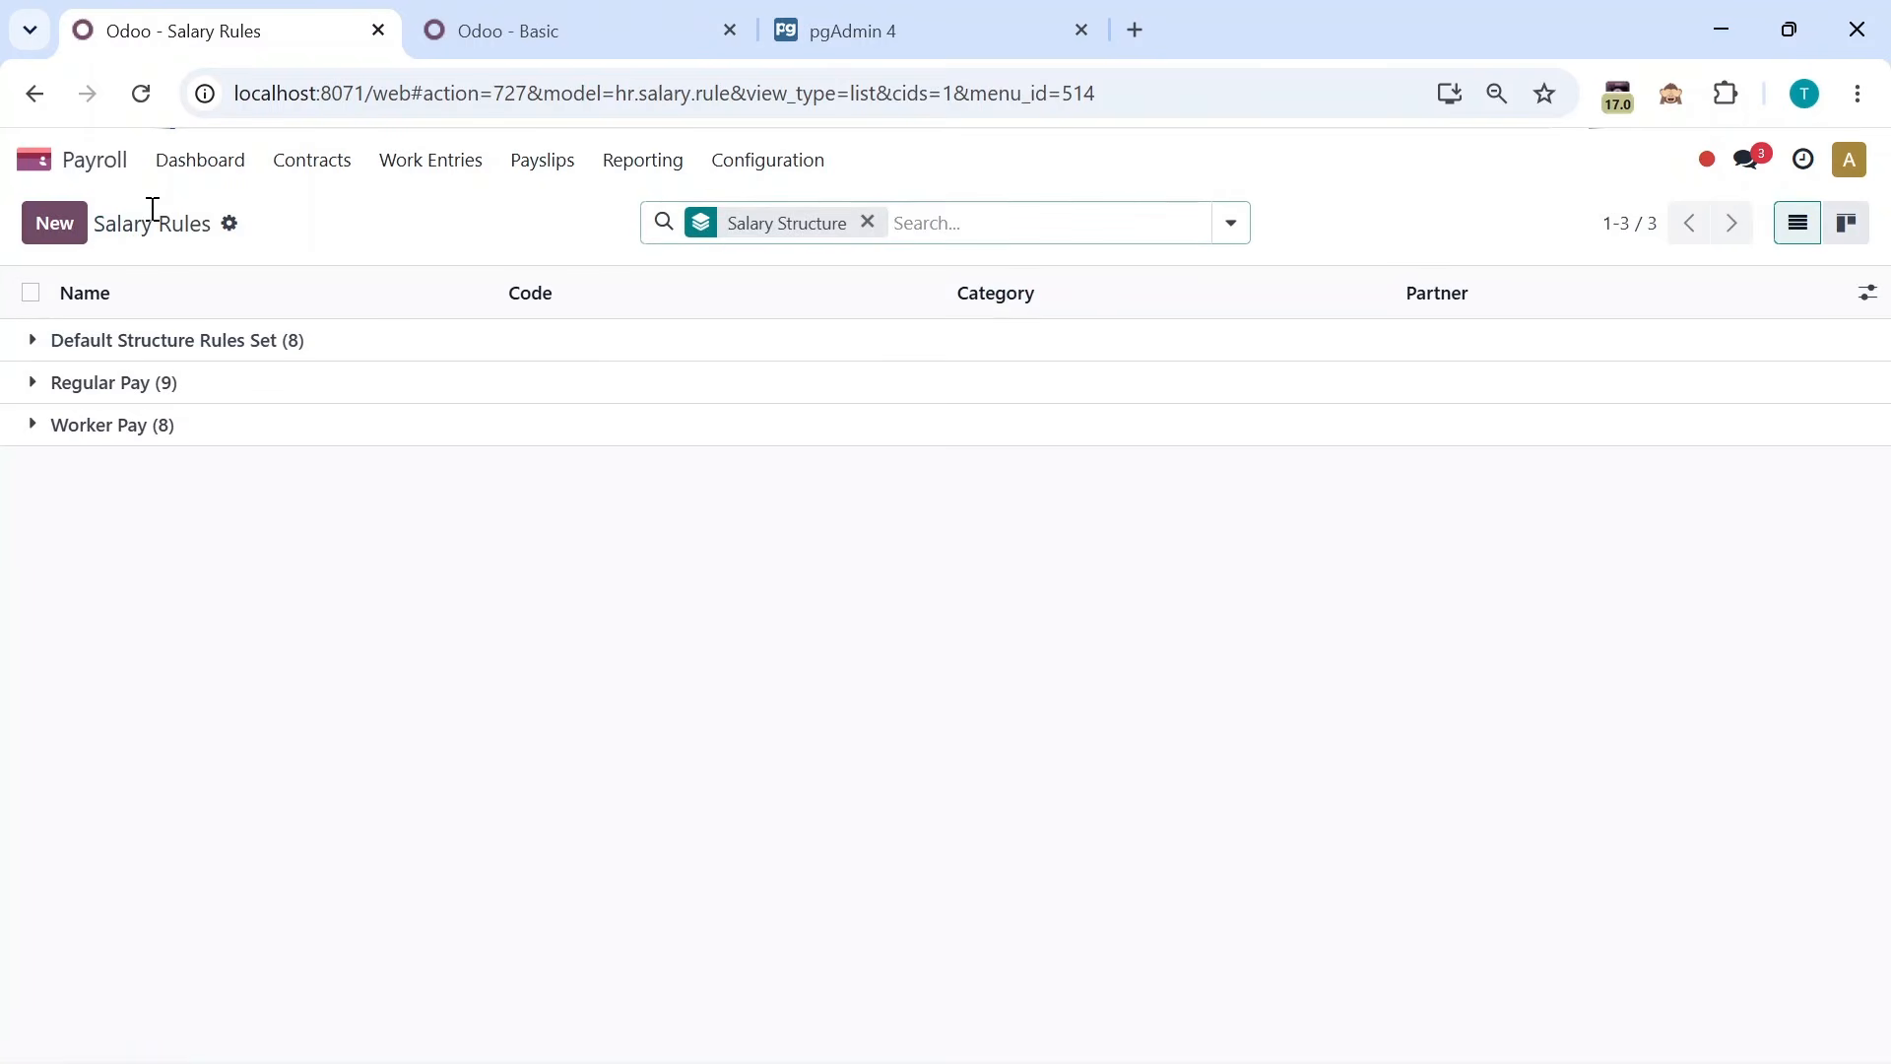
click(39, 383)
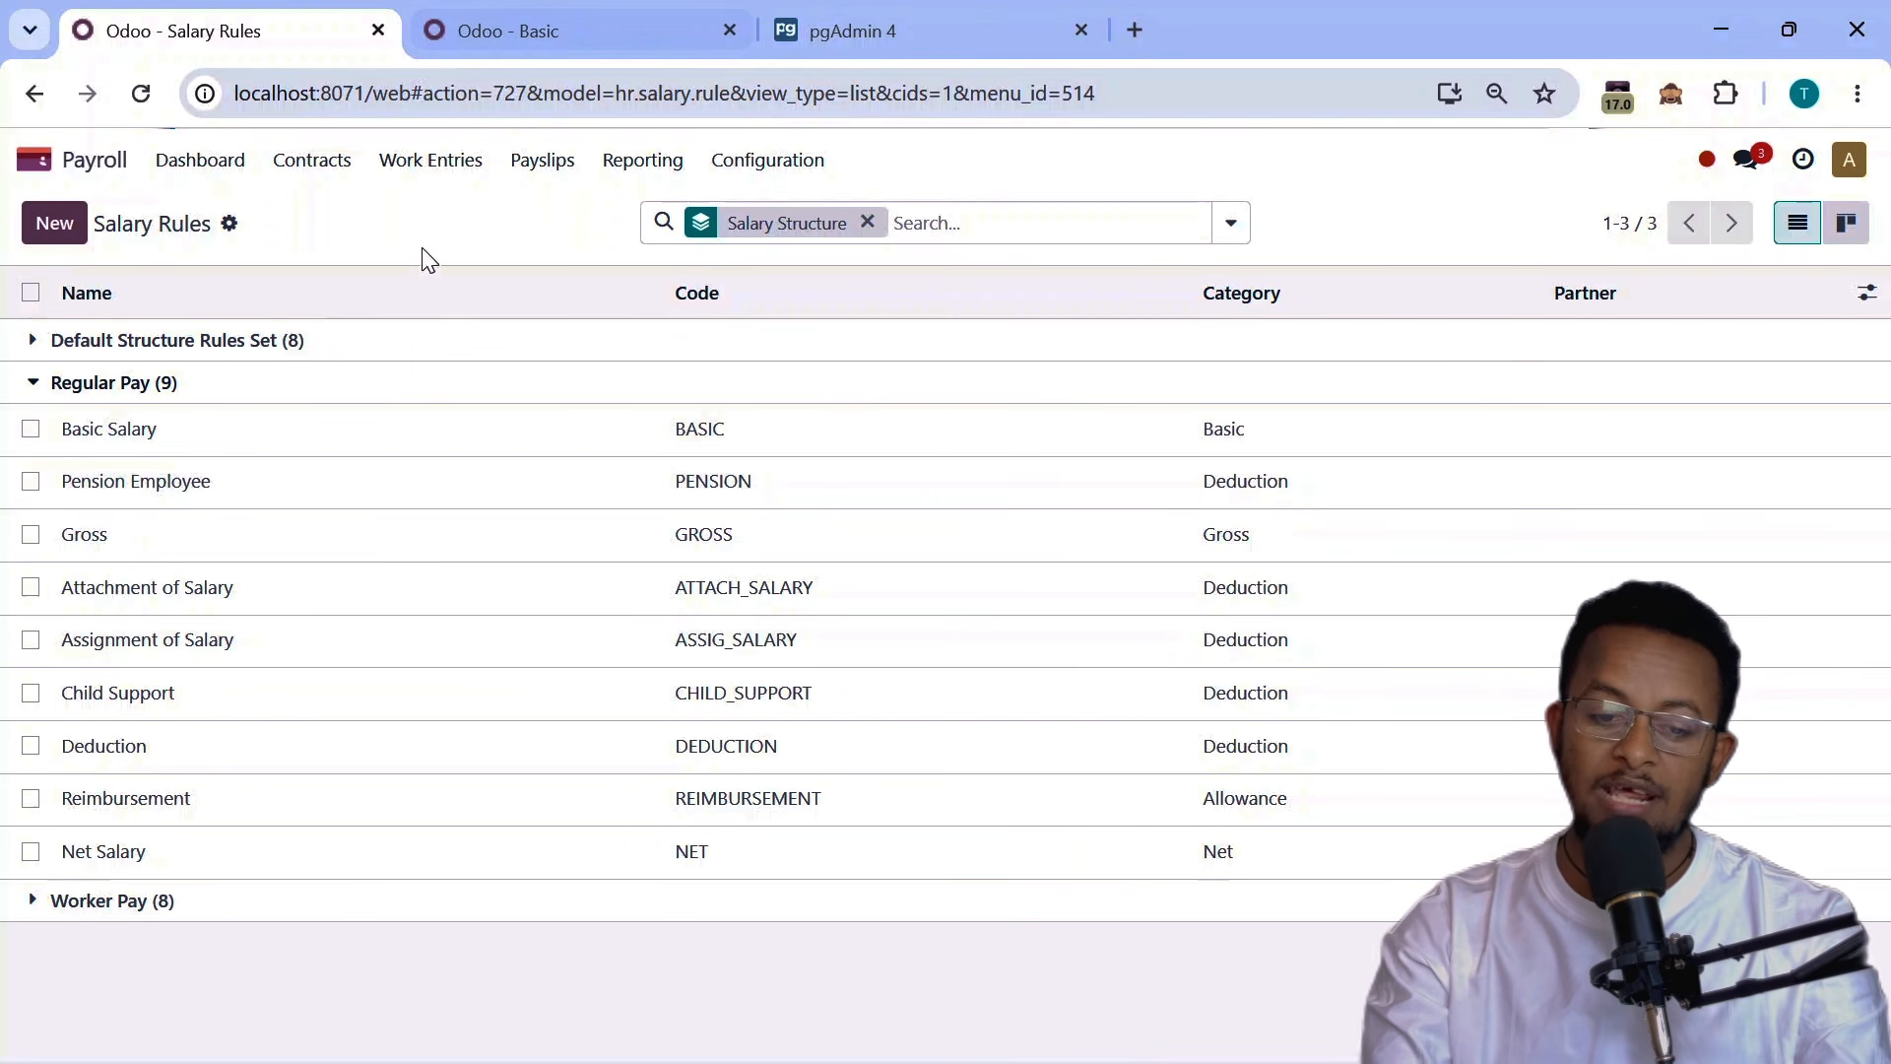
Create a new salary rule named Income Tax in the Deduction category.
click(57, 226)
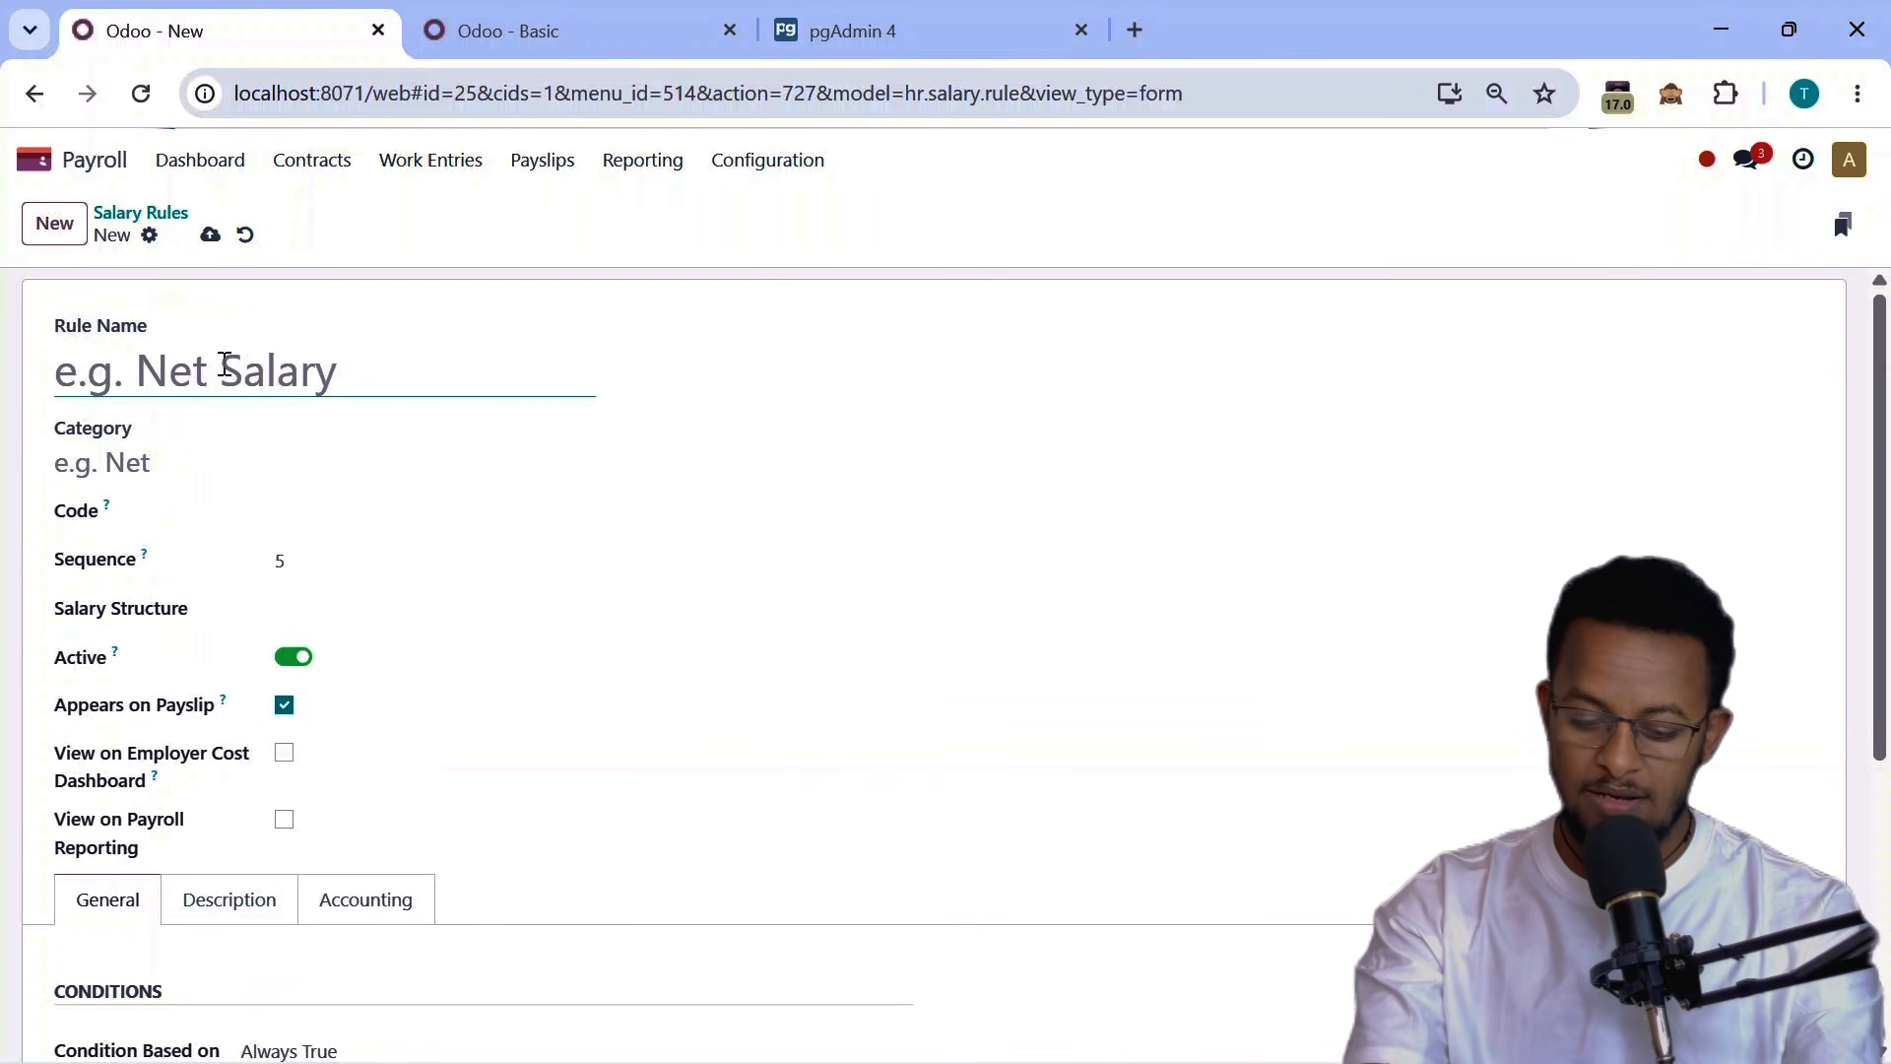
text(Income )
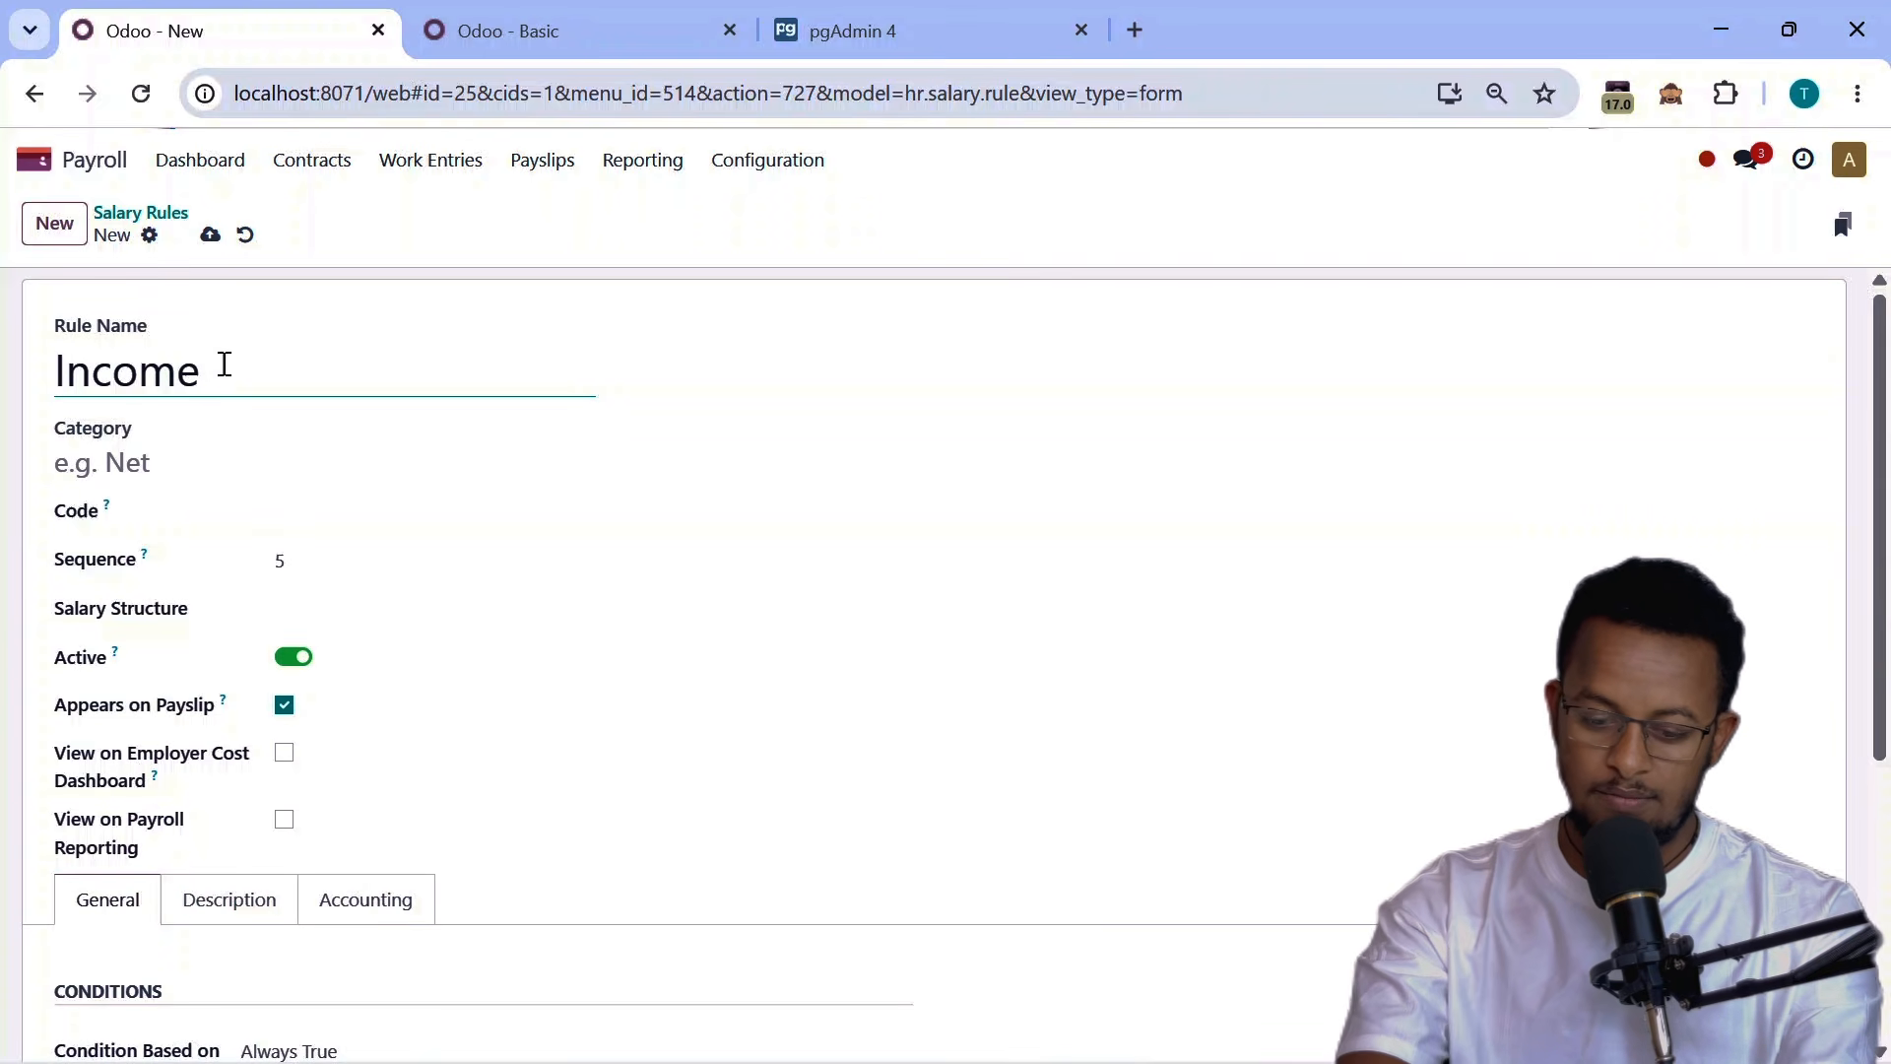
text(Tax)
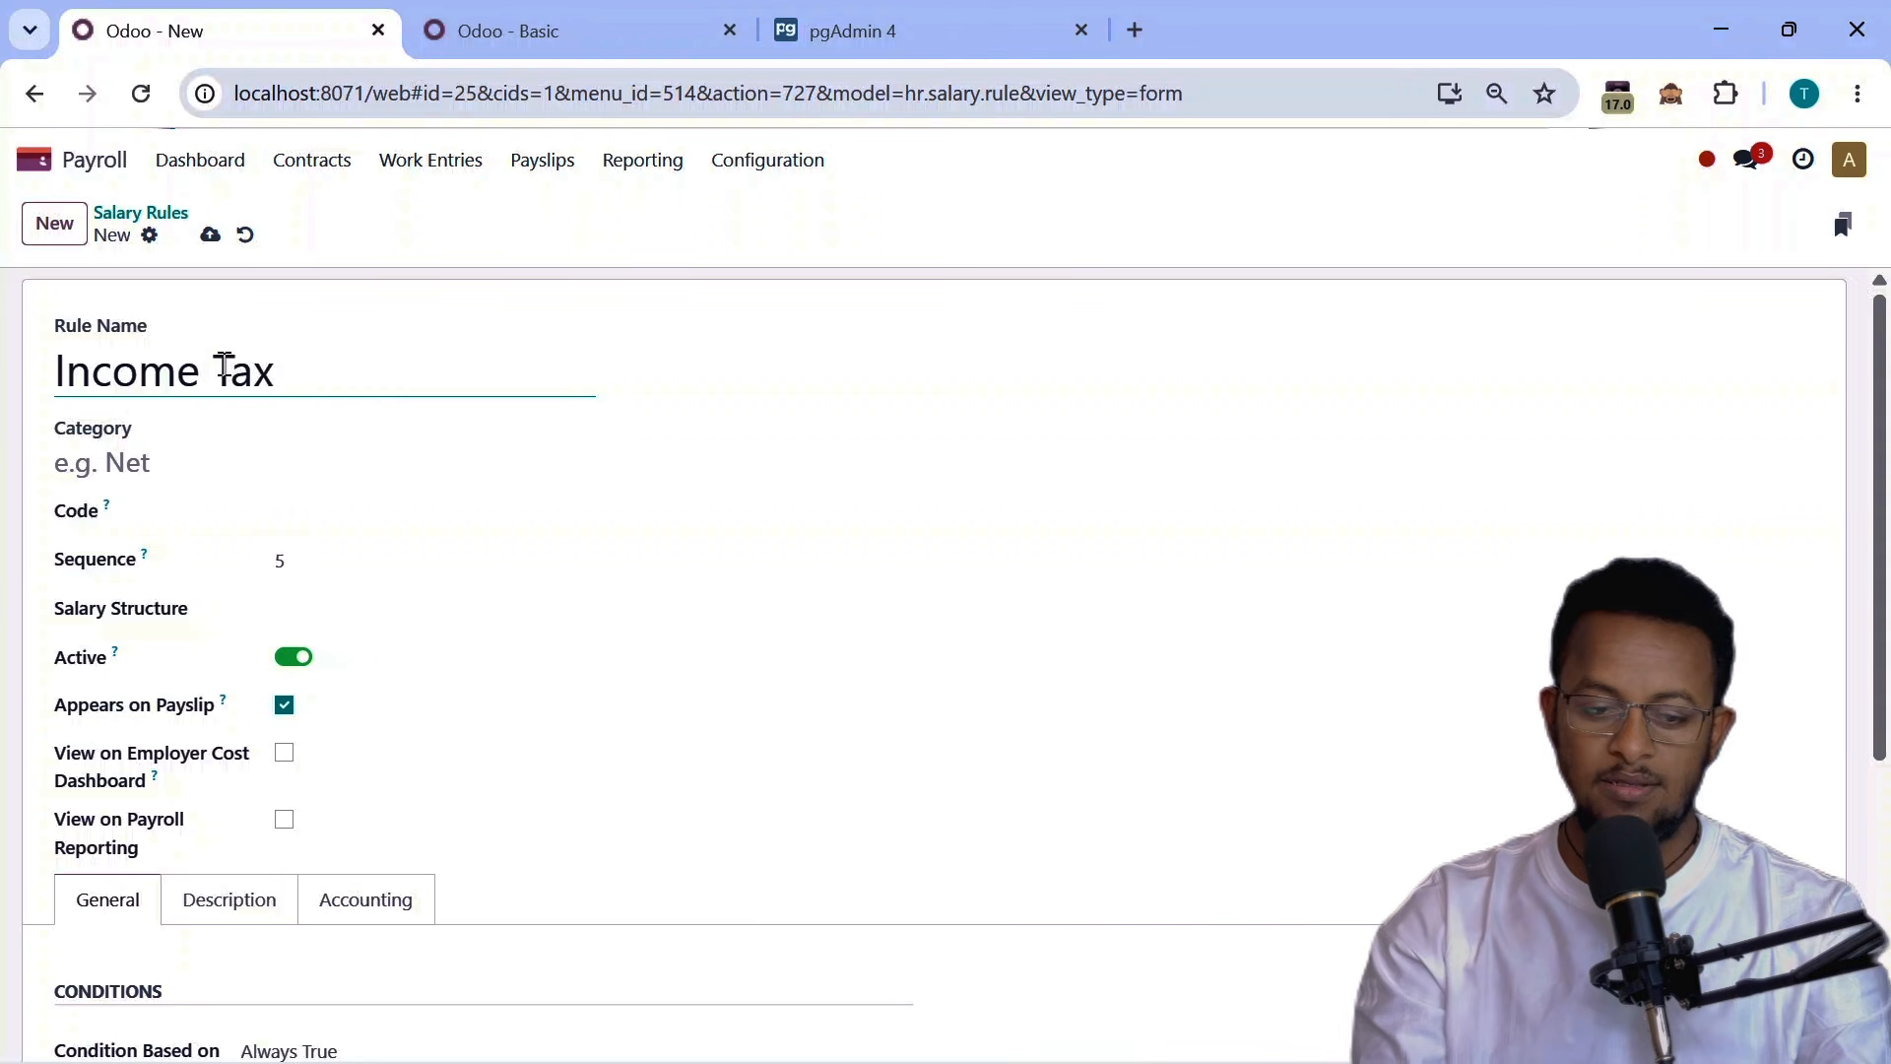
click(134, 465)
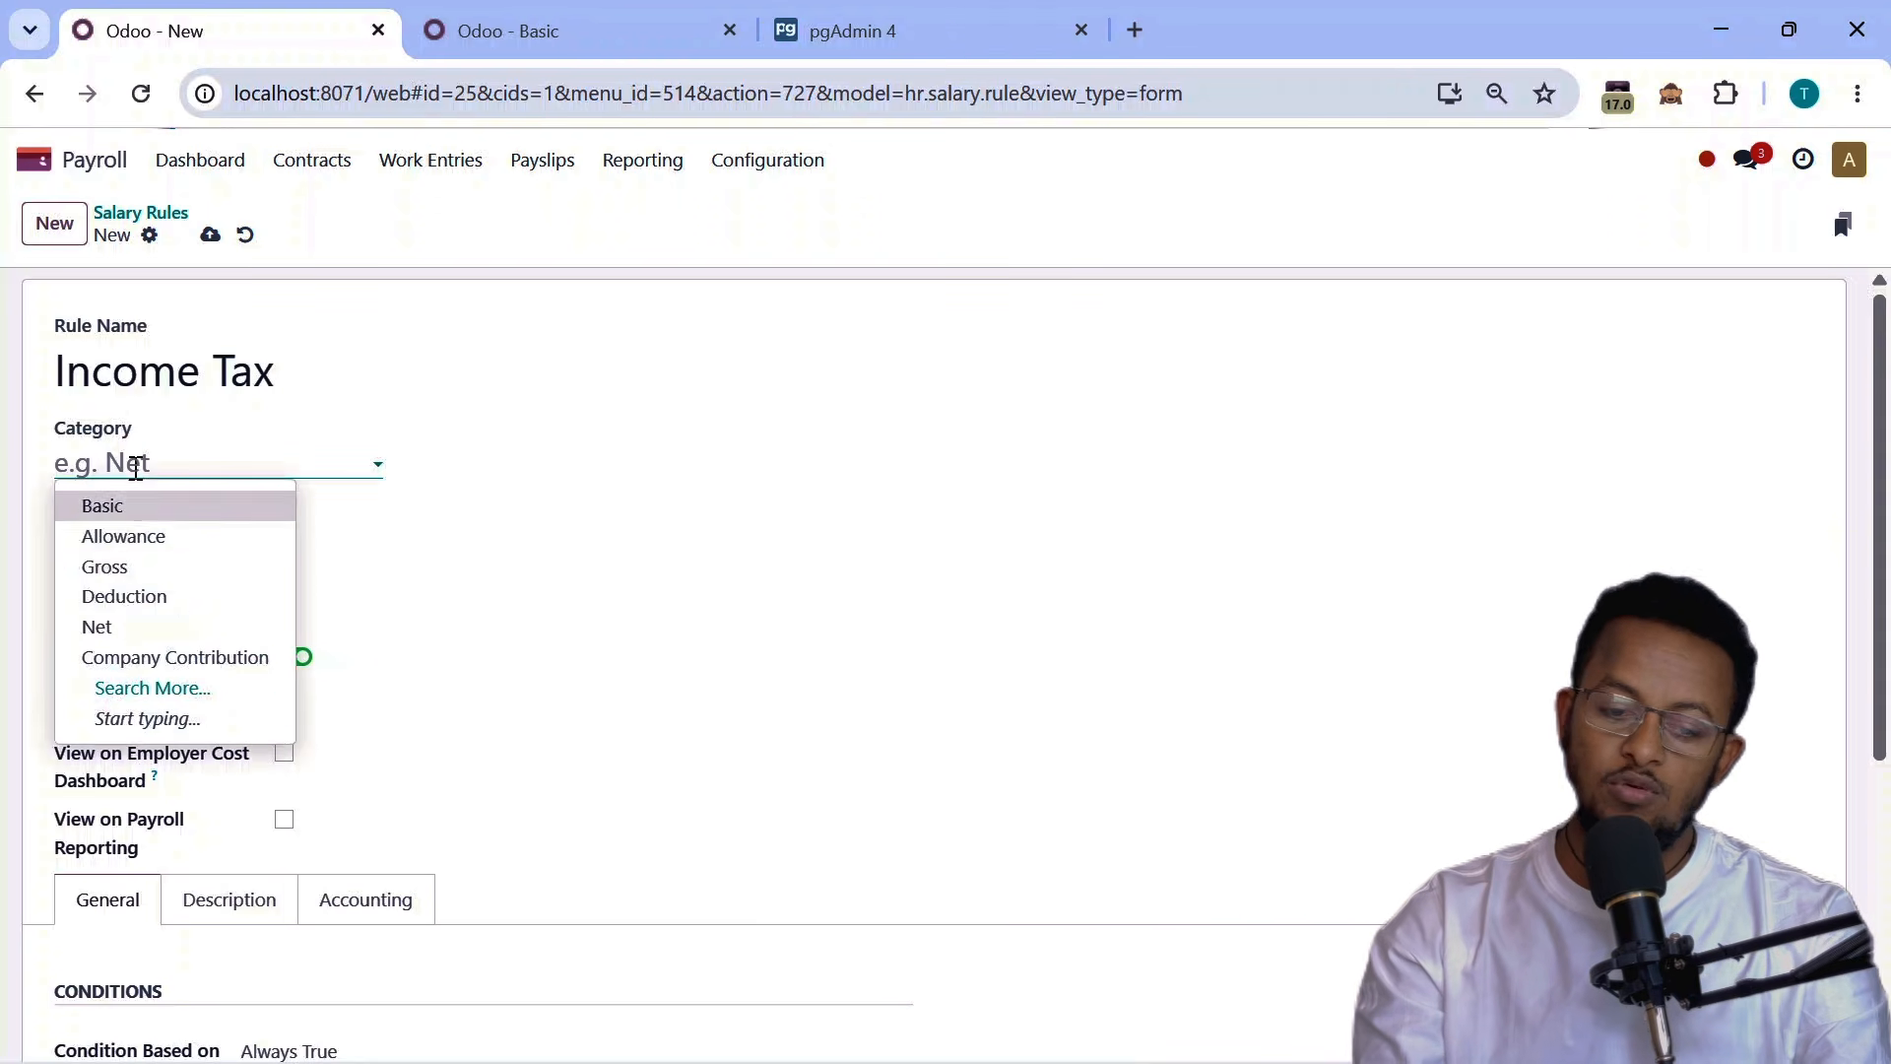
click(127, 599)
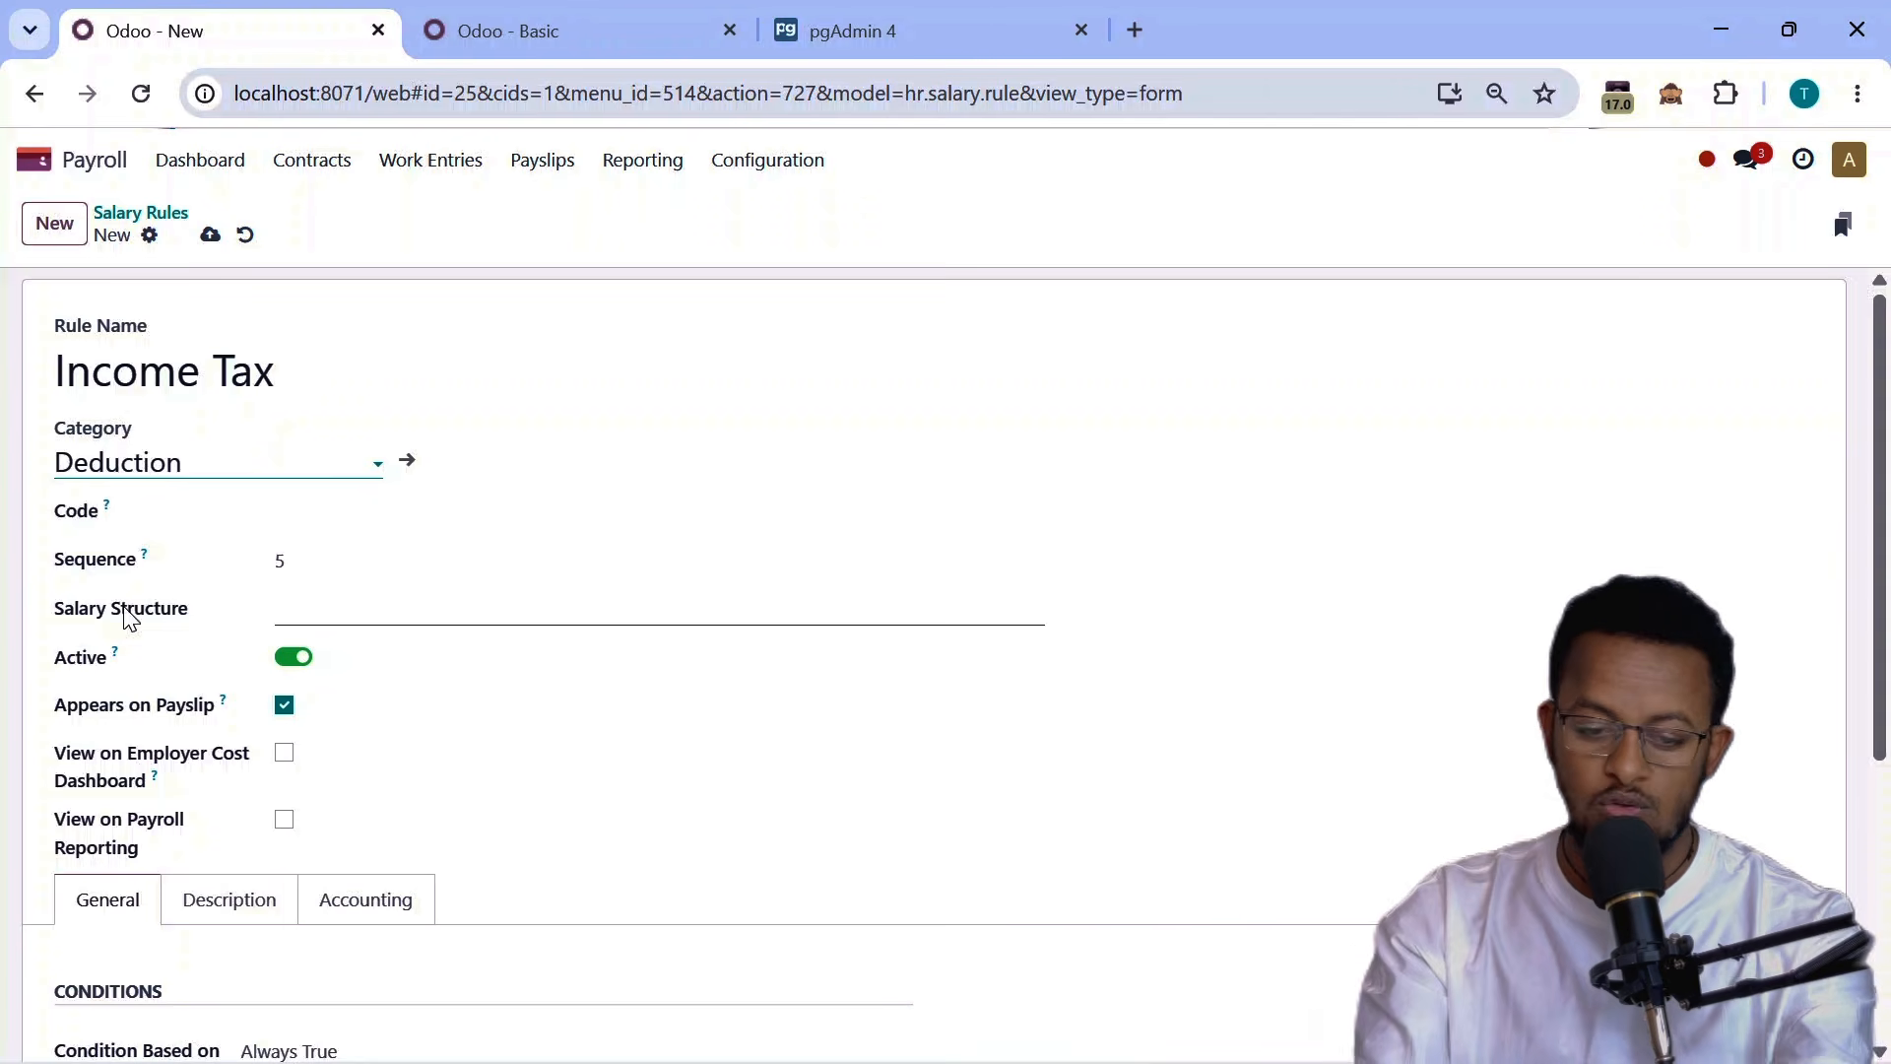
Give the Income Tax rule the code INCTAX, assign it to the Regular Pay salary structure, and save it.
click(369, 527)
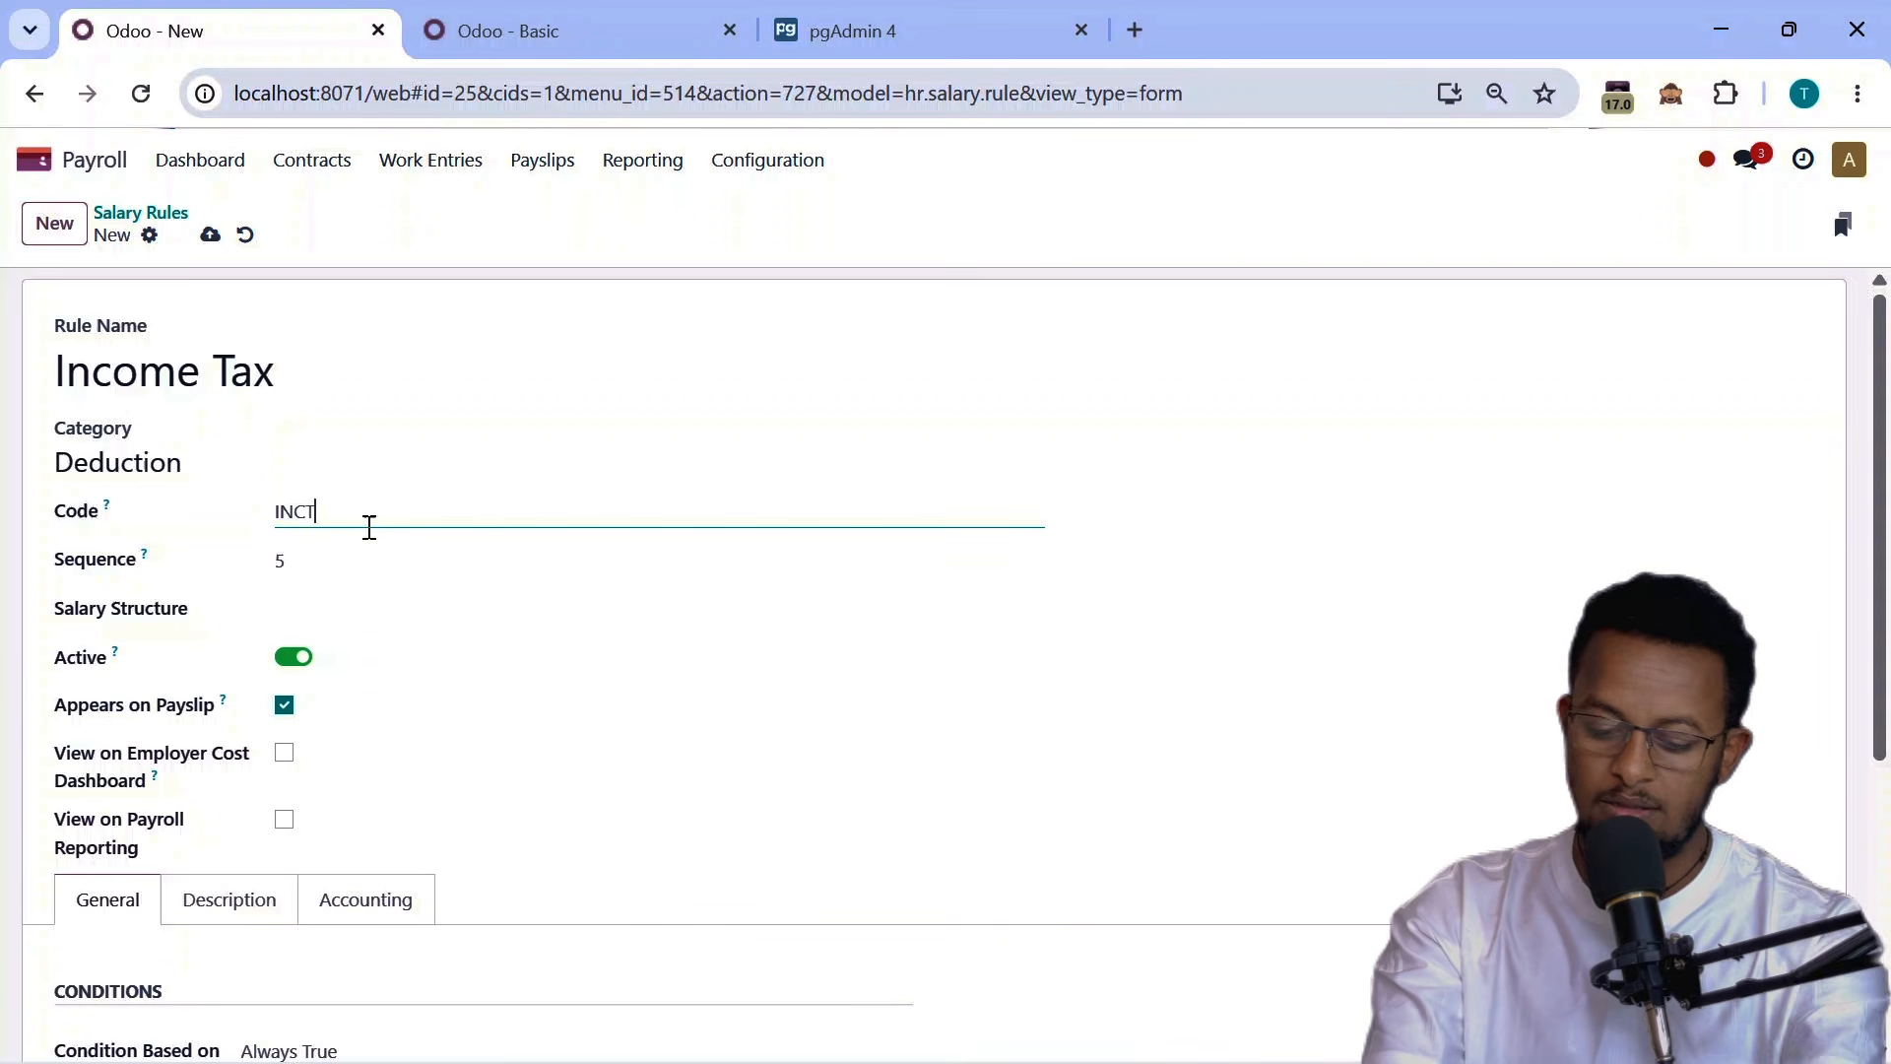
text(INCTAX)
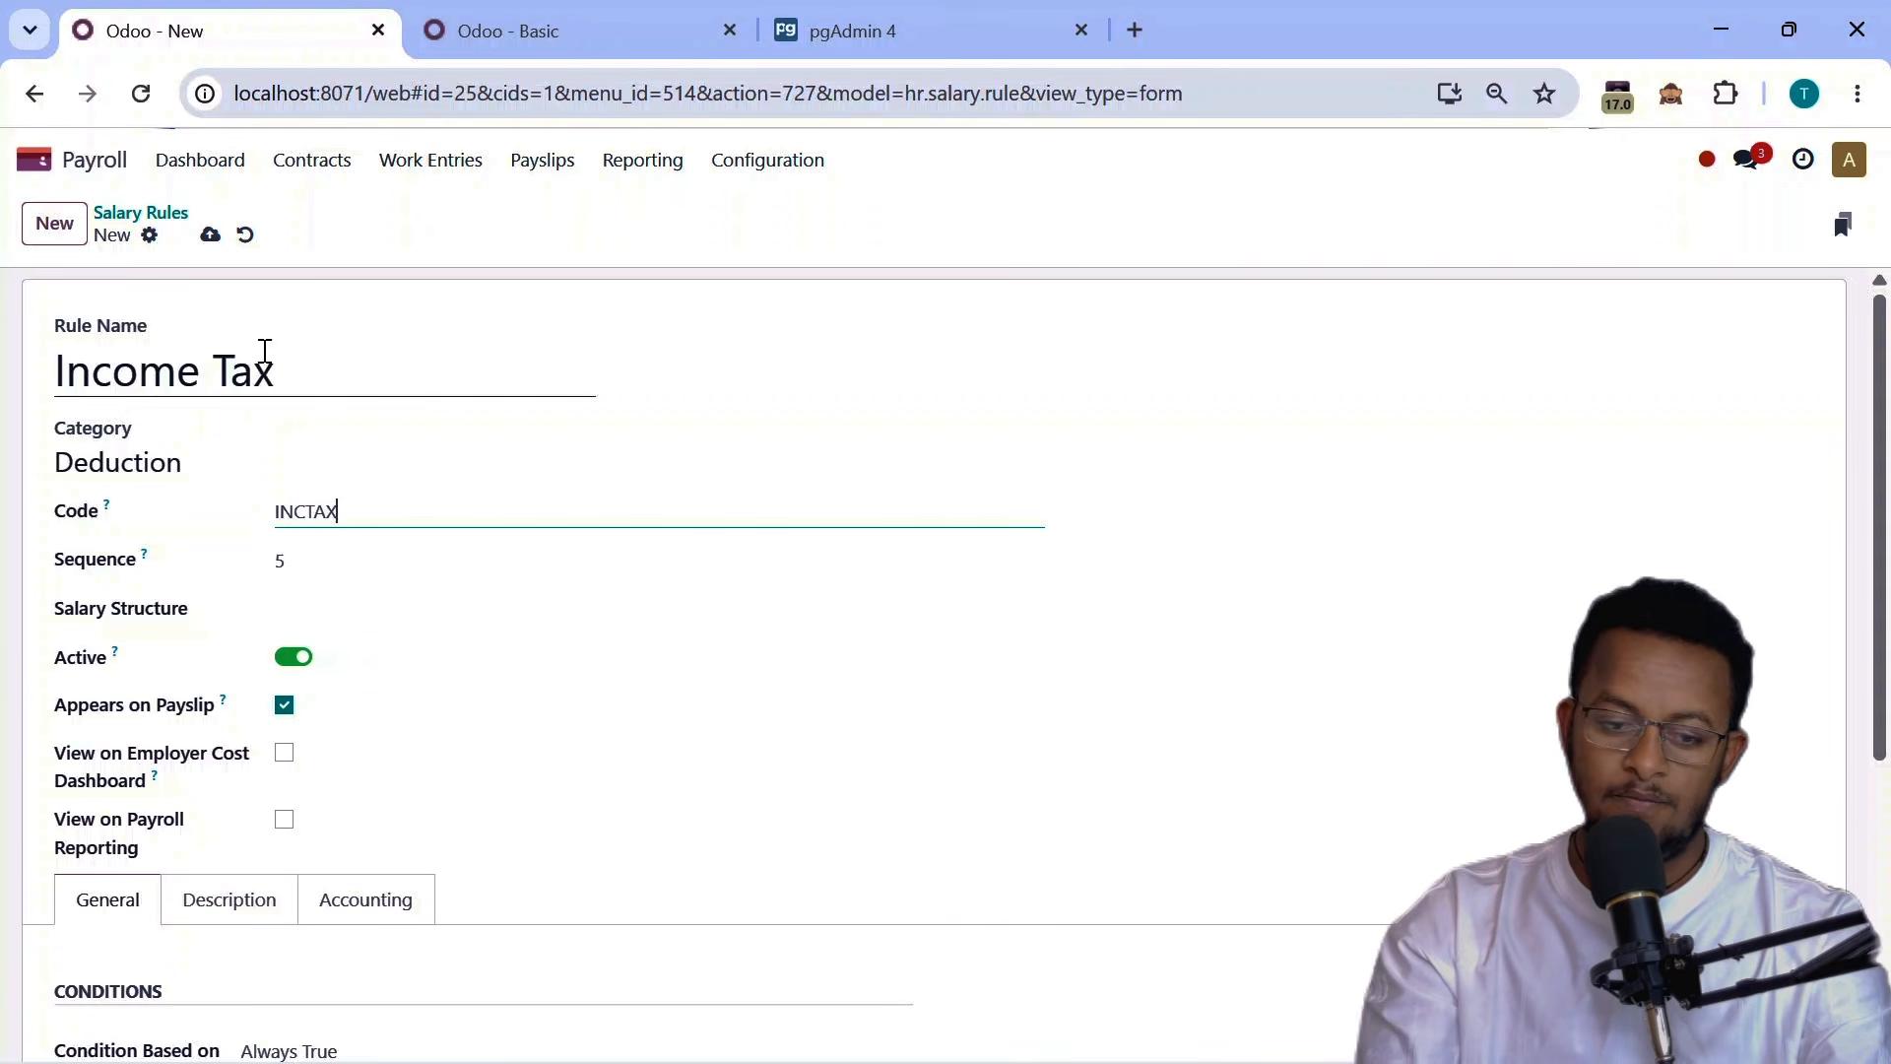
click(210, 234)
click(329, 612)
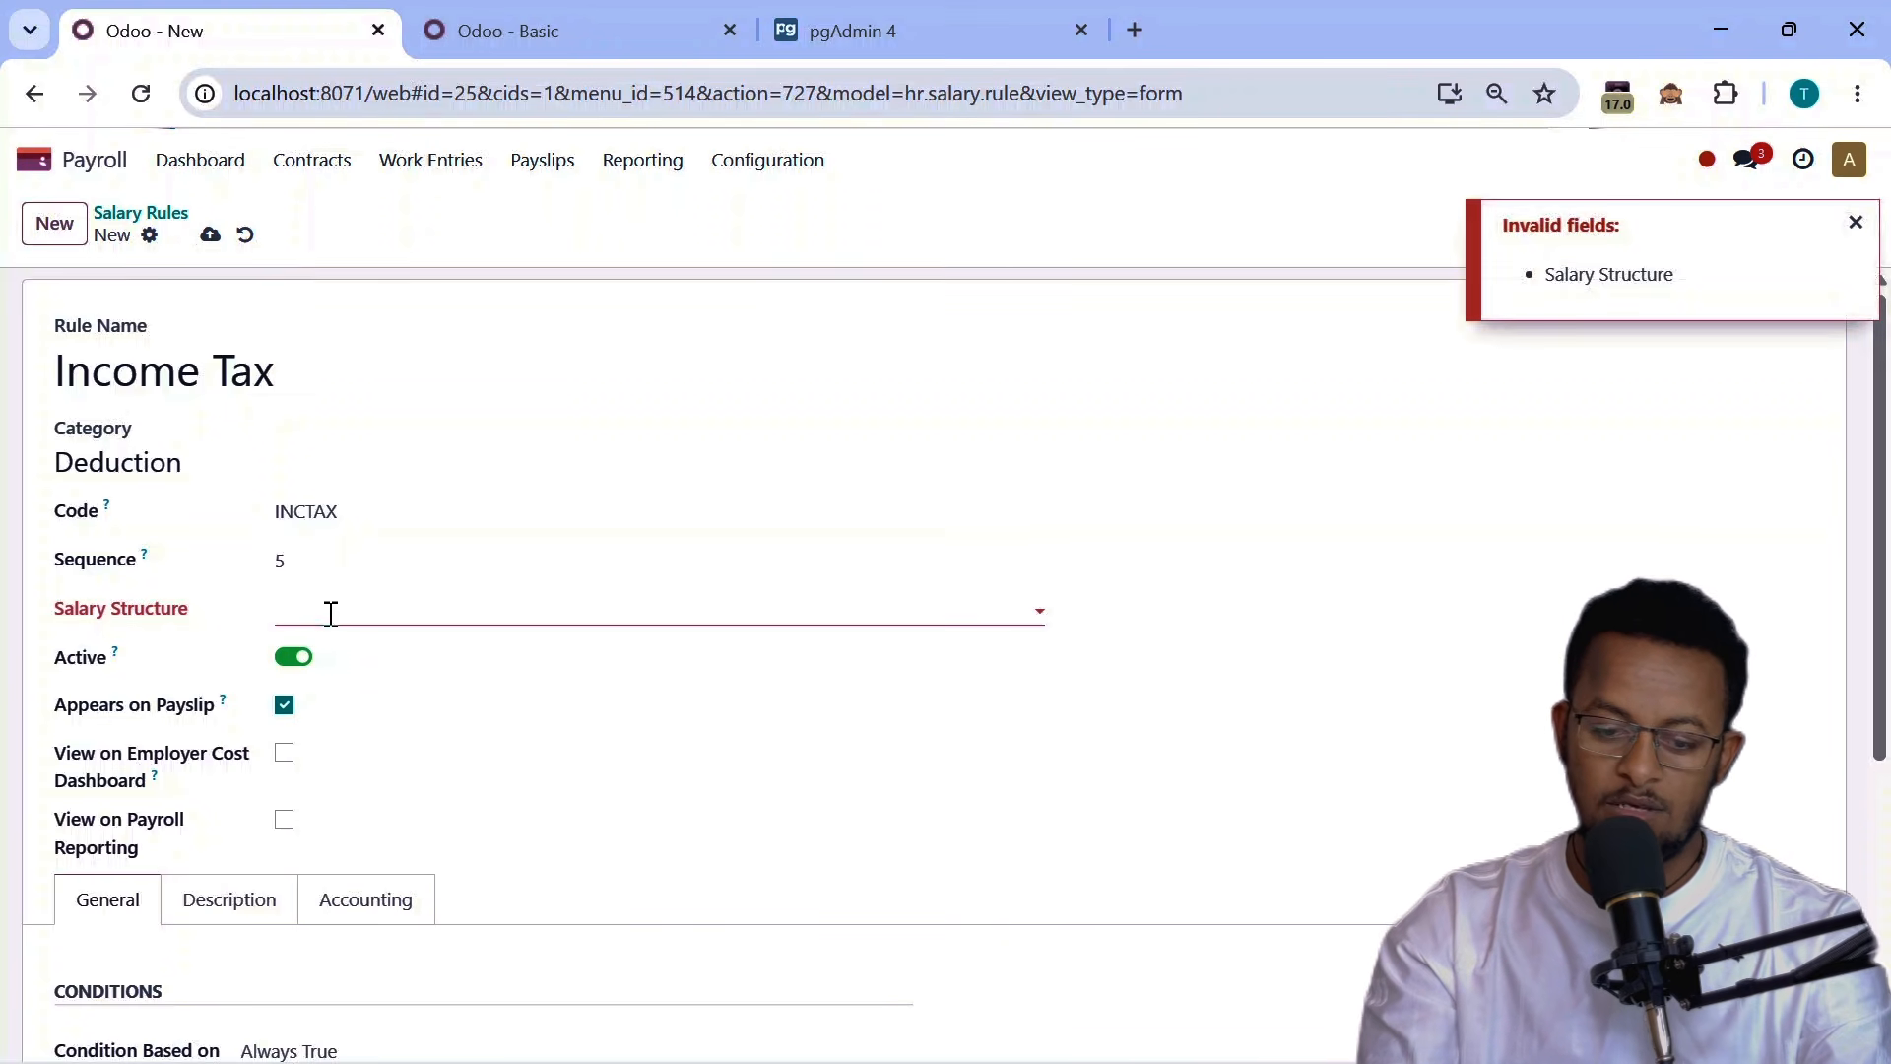
click(375, 664)
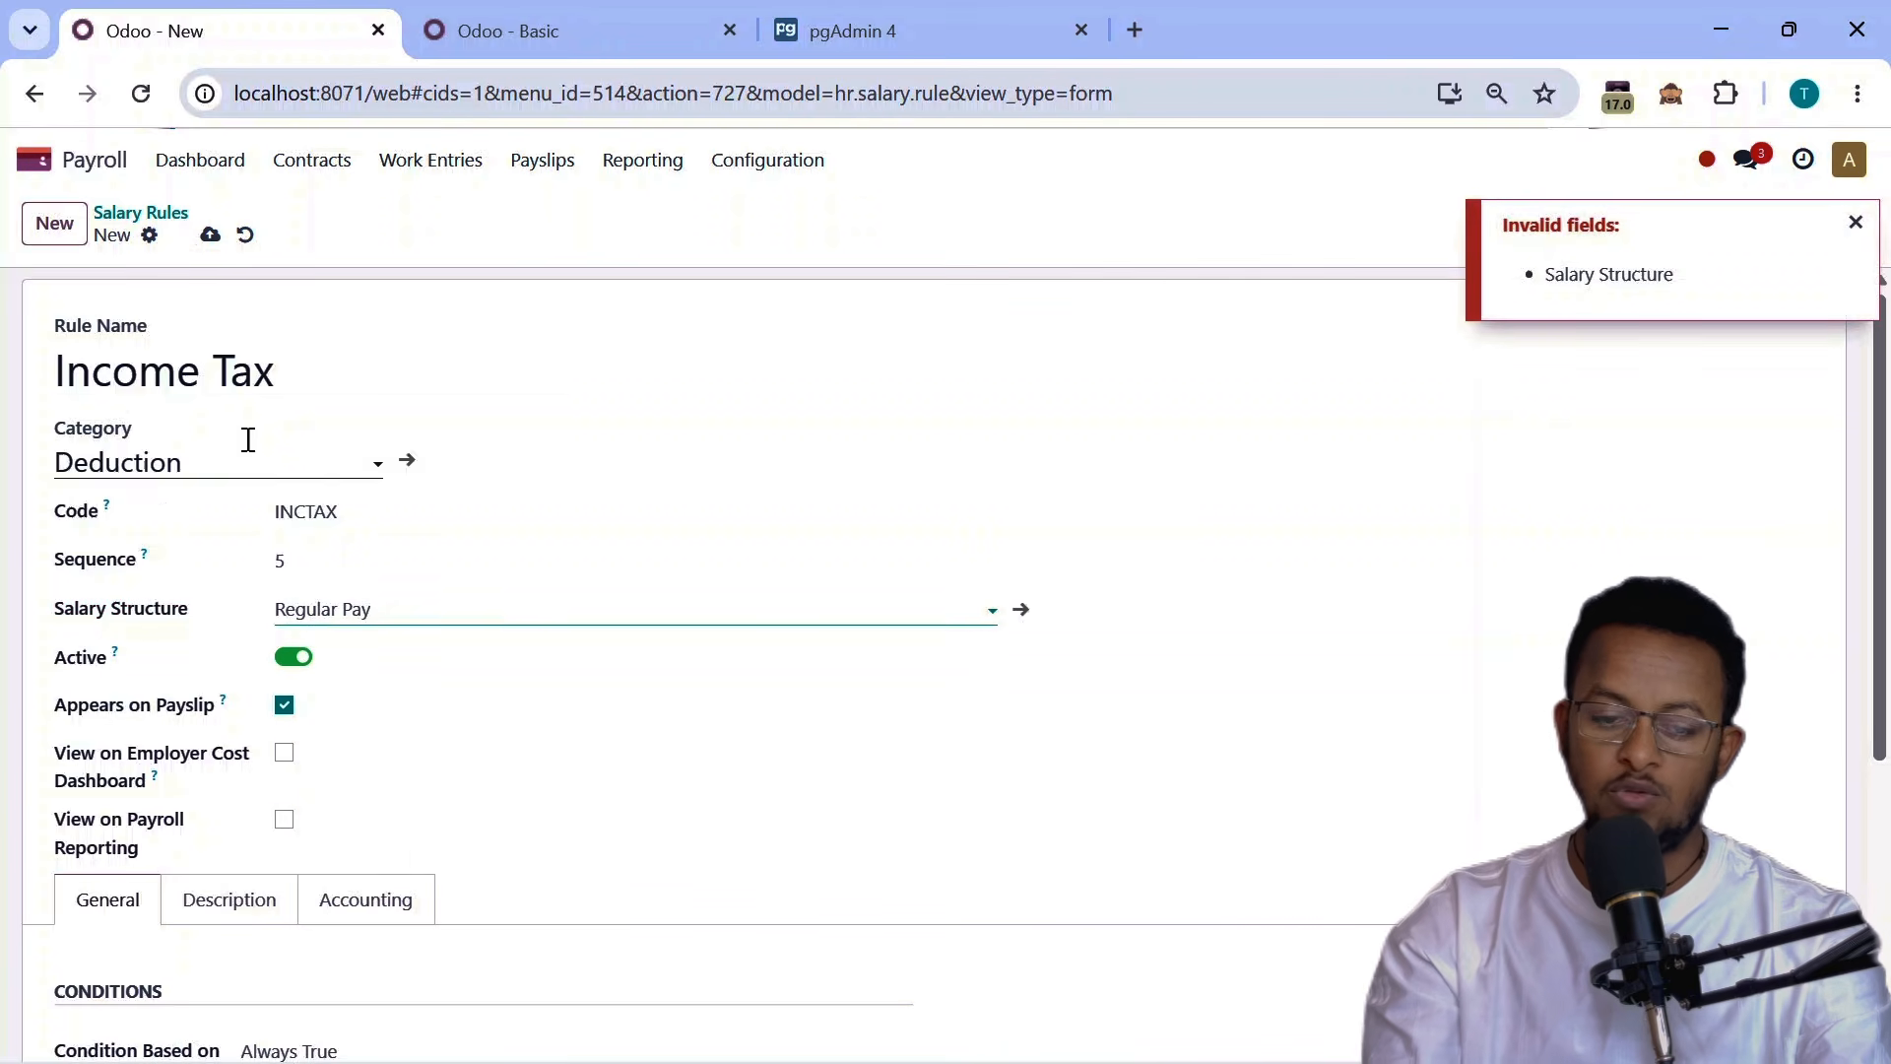
click(209, 234)
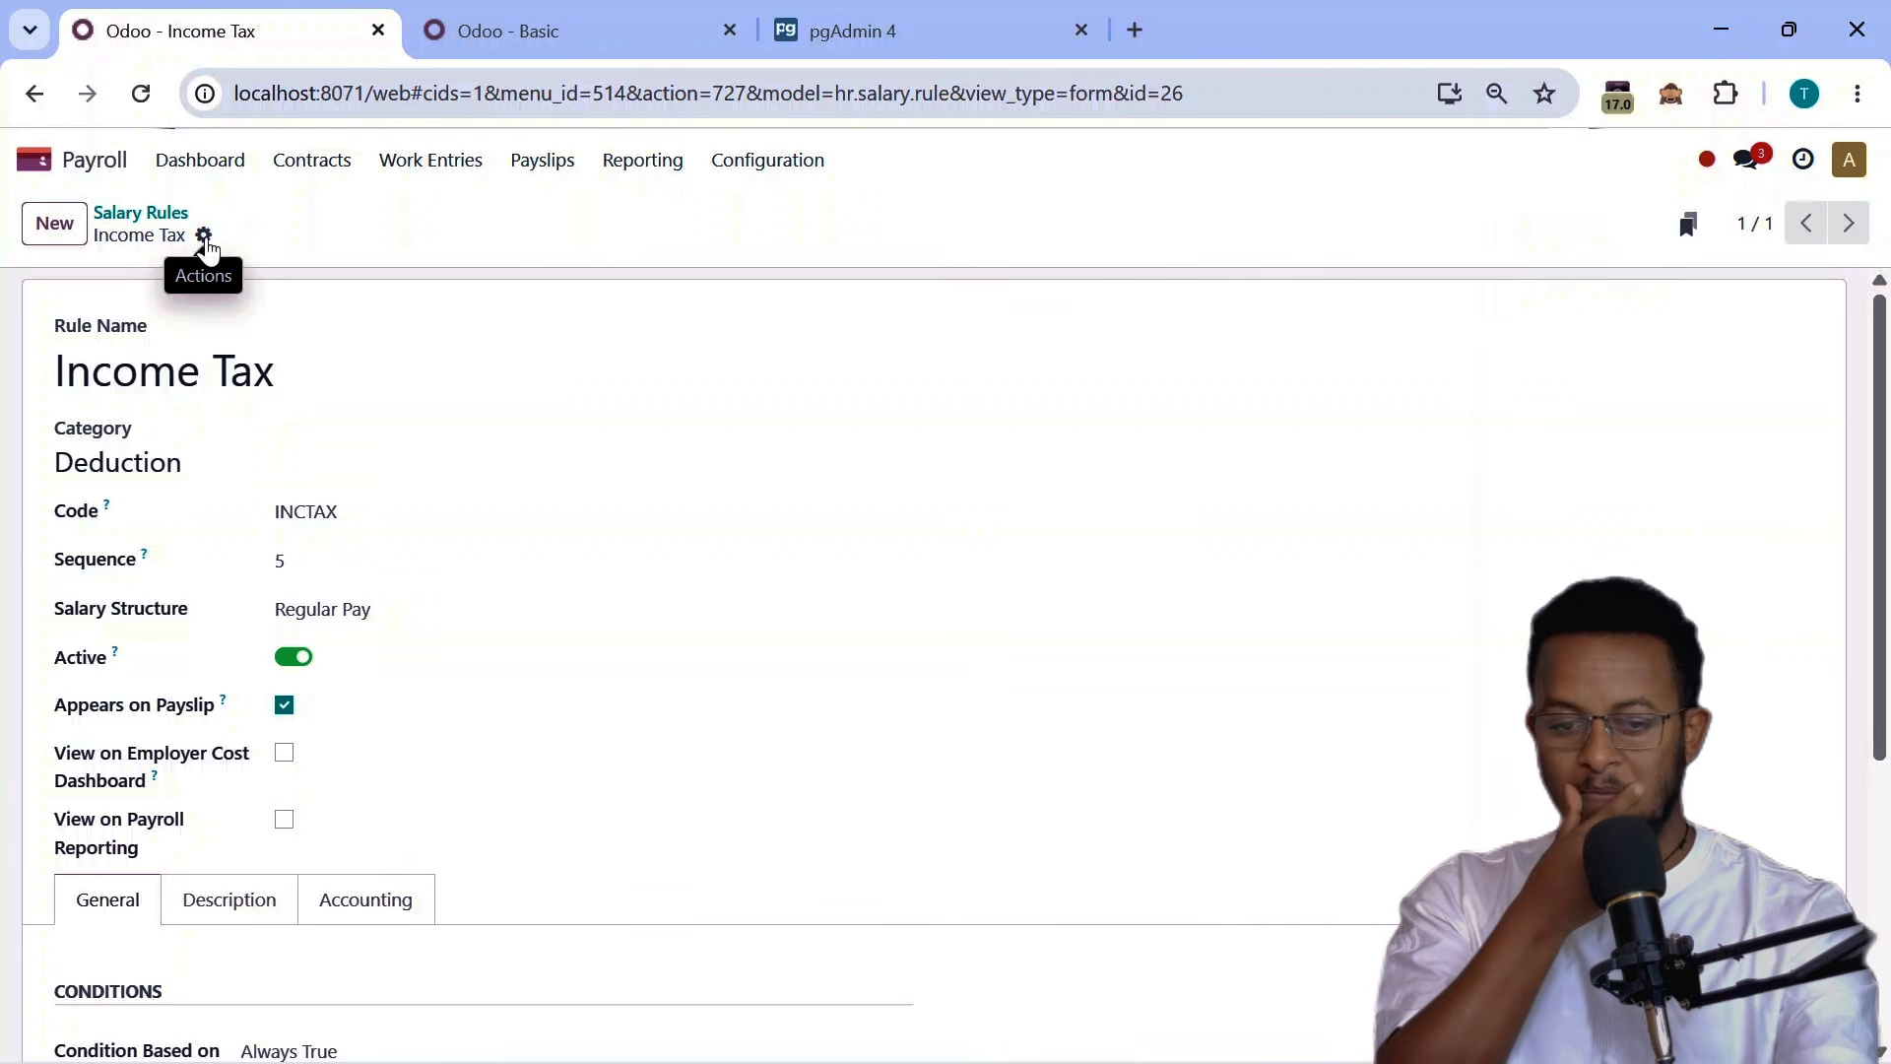
Set the Income Tax rule's Amount Type to Python Code.
scroll(460, 427, down, 5)
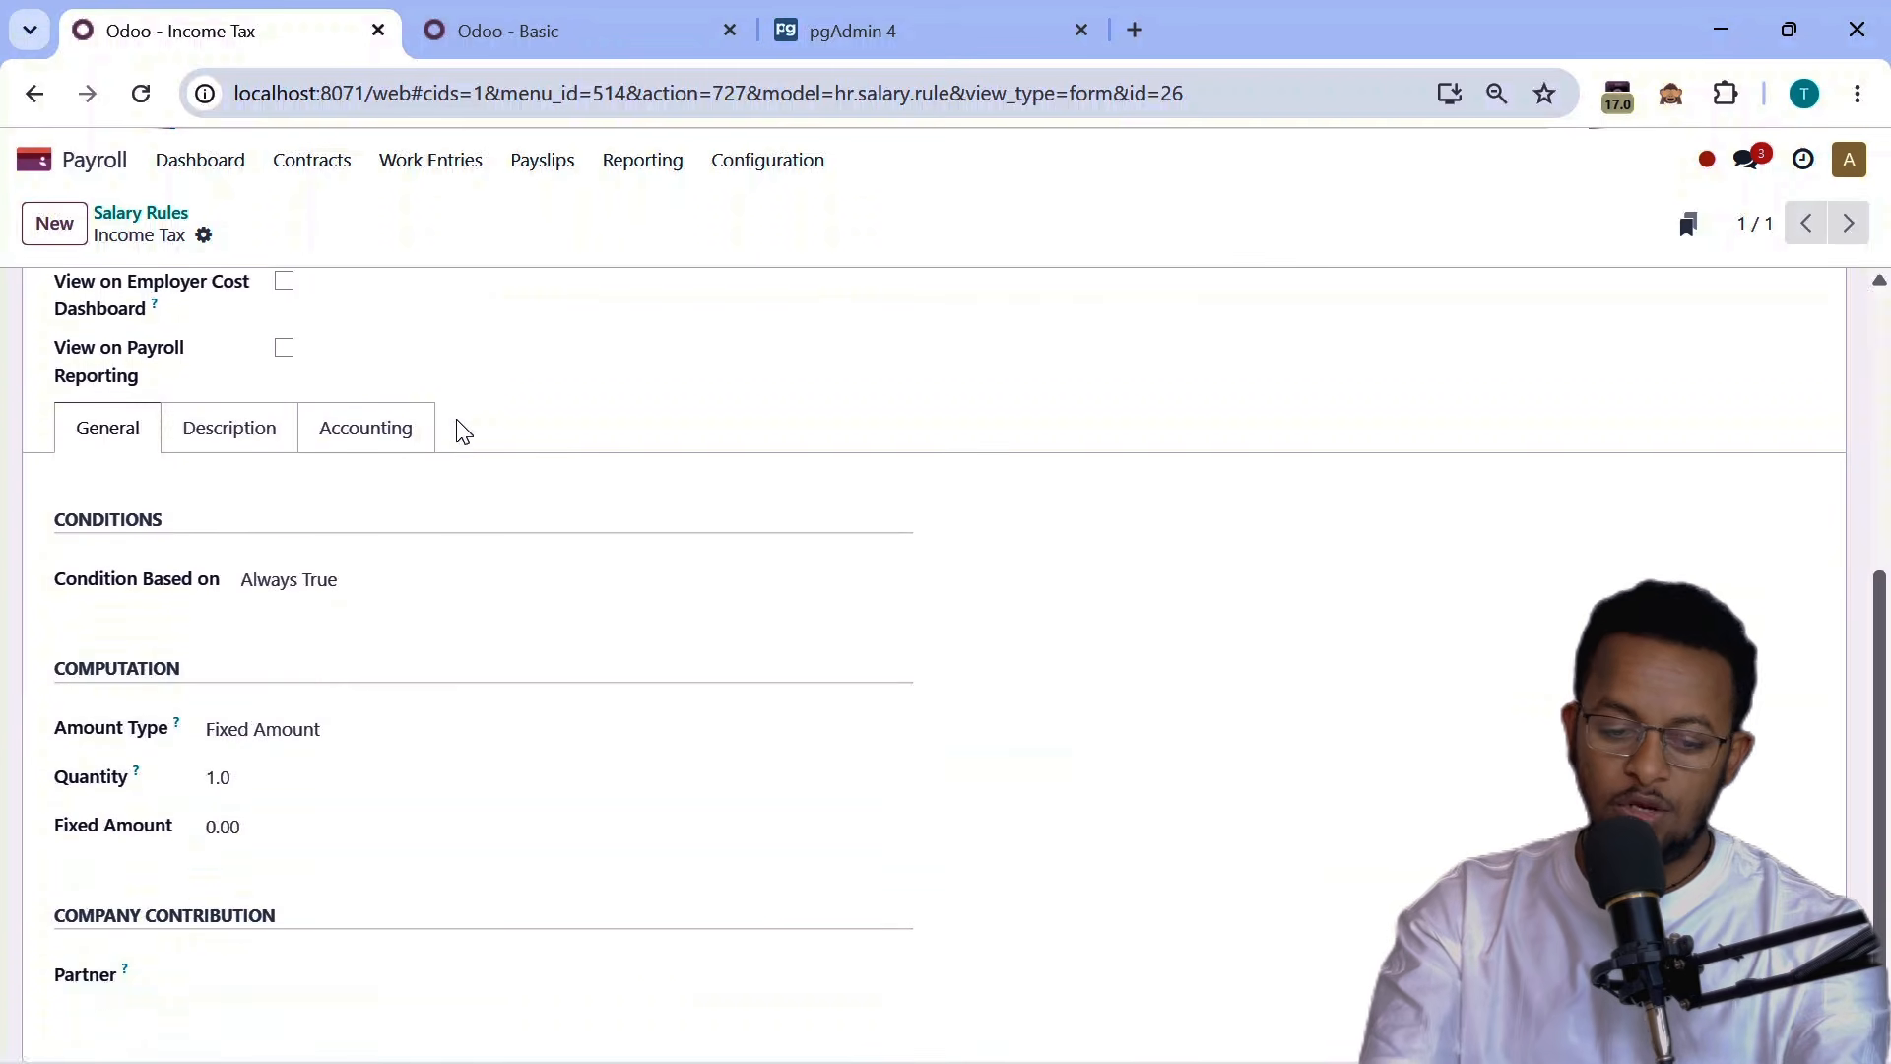
click(281, 734)
click(270, 840)
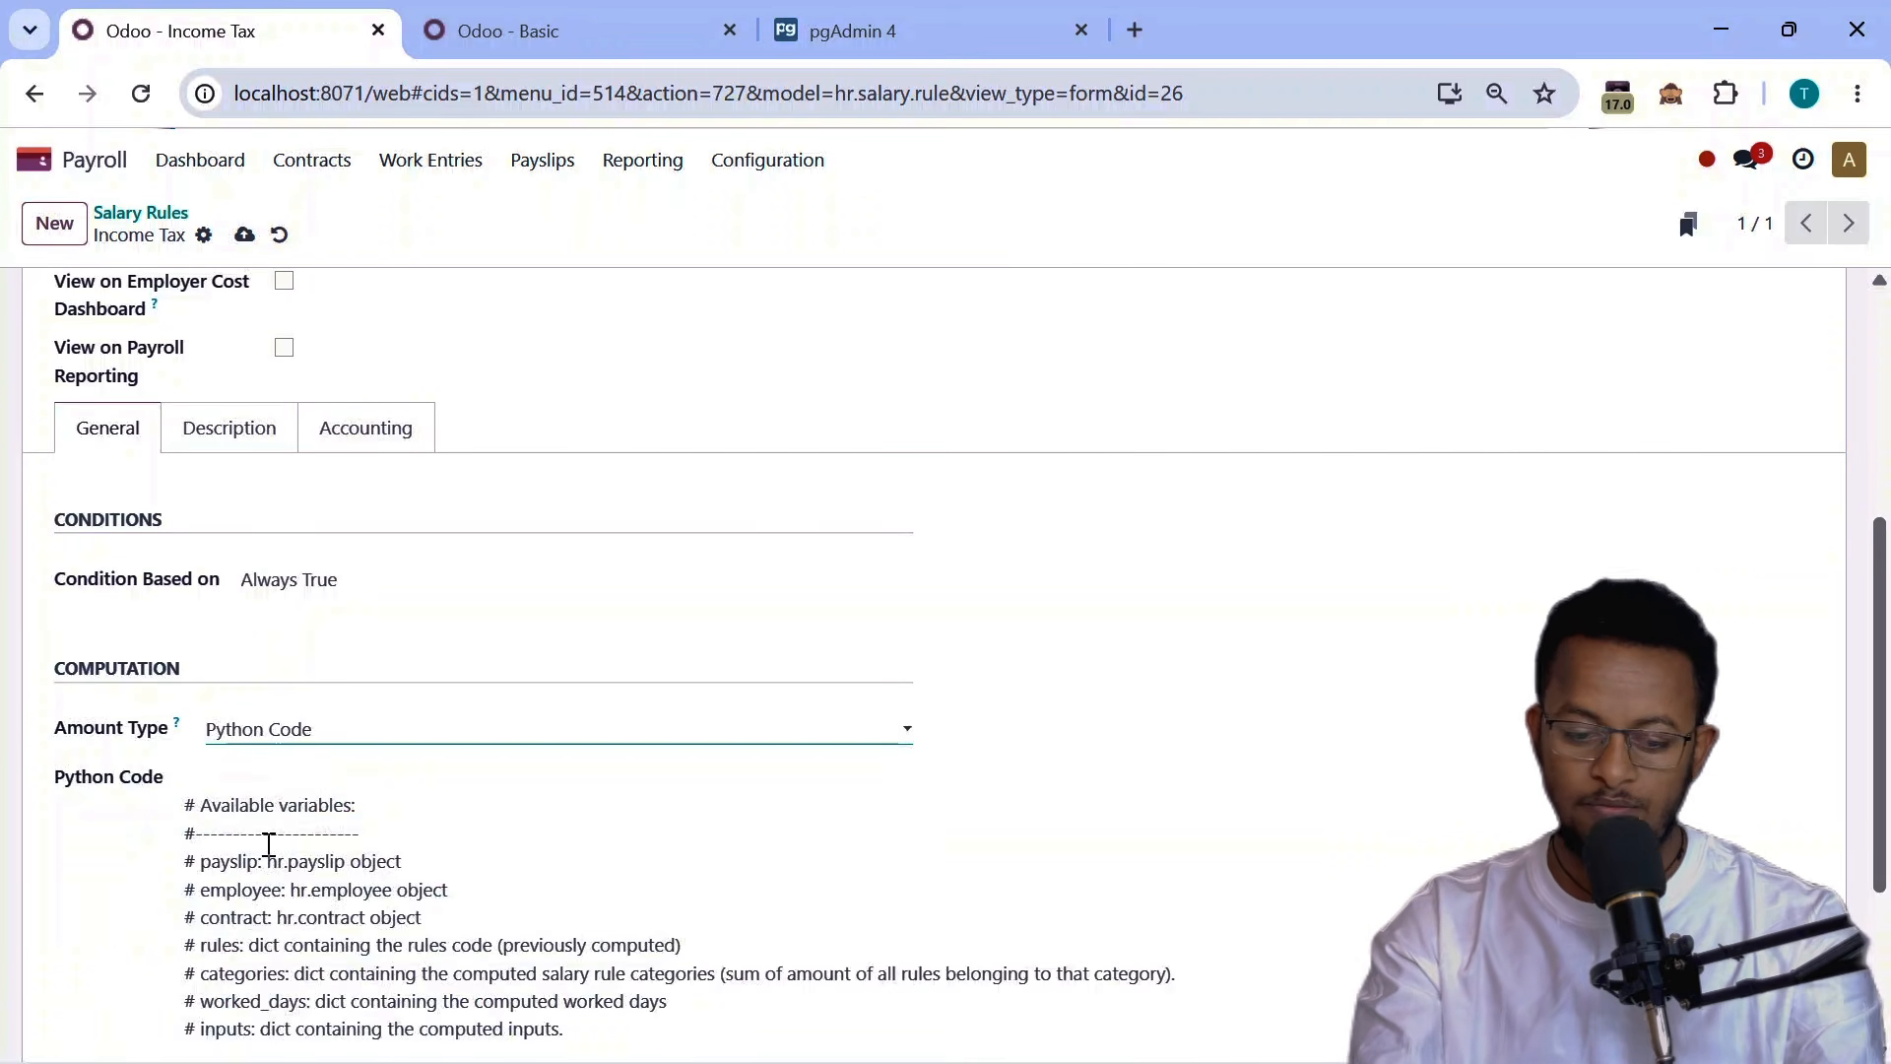
Replace the sample Python code with Ethiopian income tax brackets on categories['GROSS'], from 0 up to 2000 to 35% minus 2050 above 14000, returning max(tax, 0.0).
scroll(435, 780, down, 3)
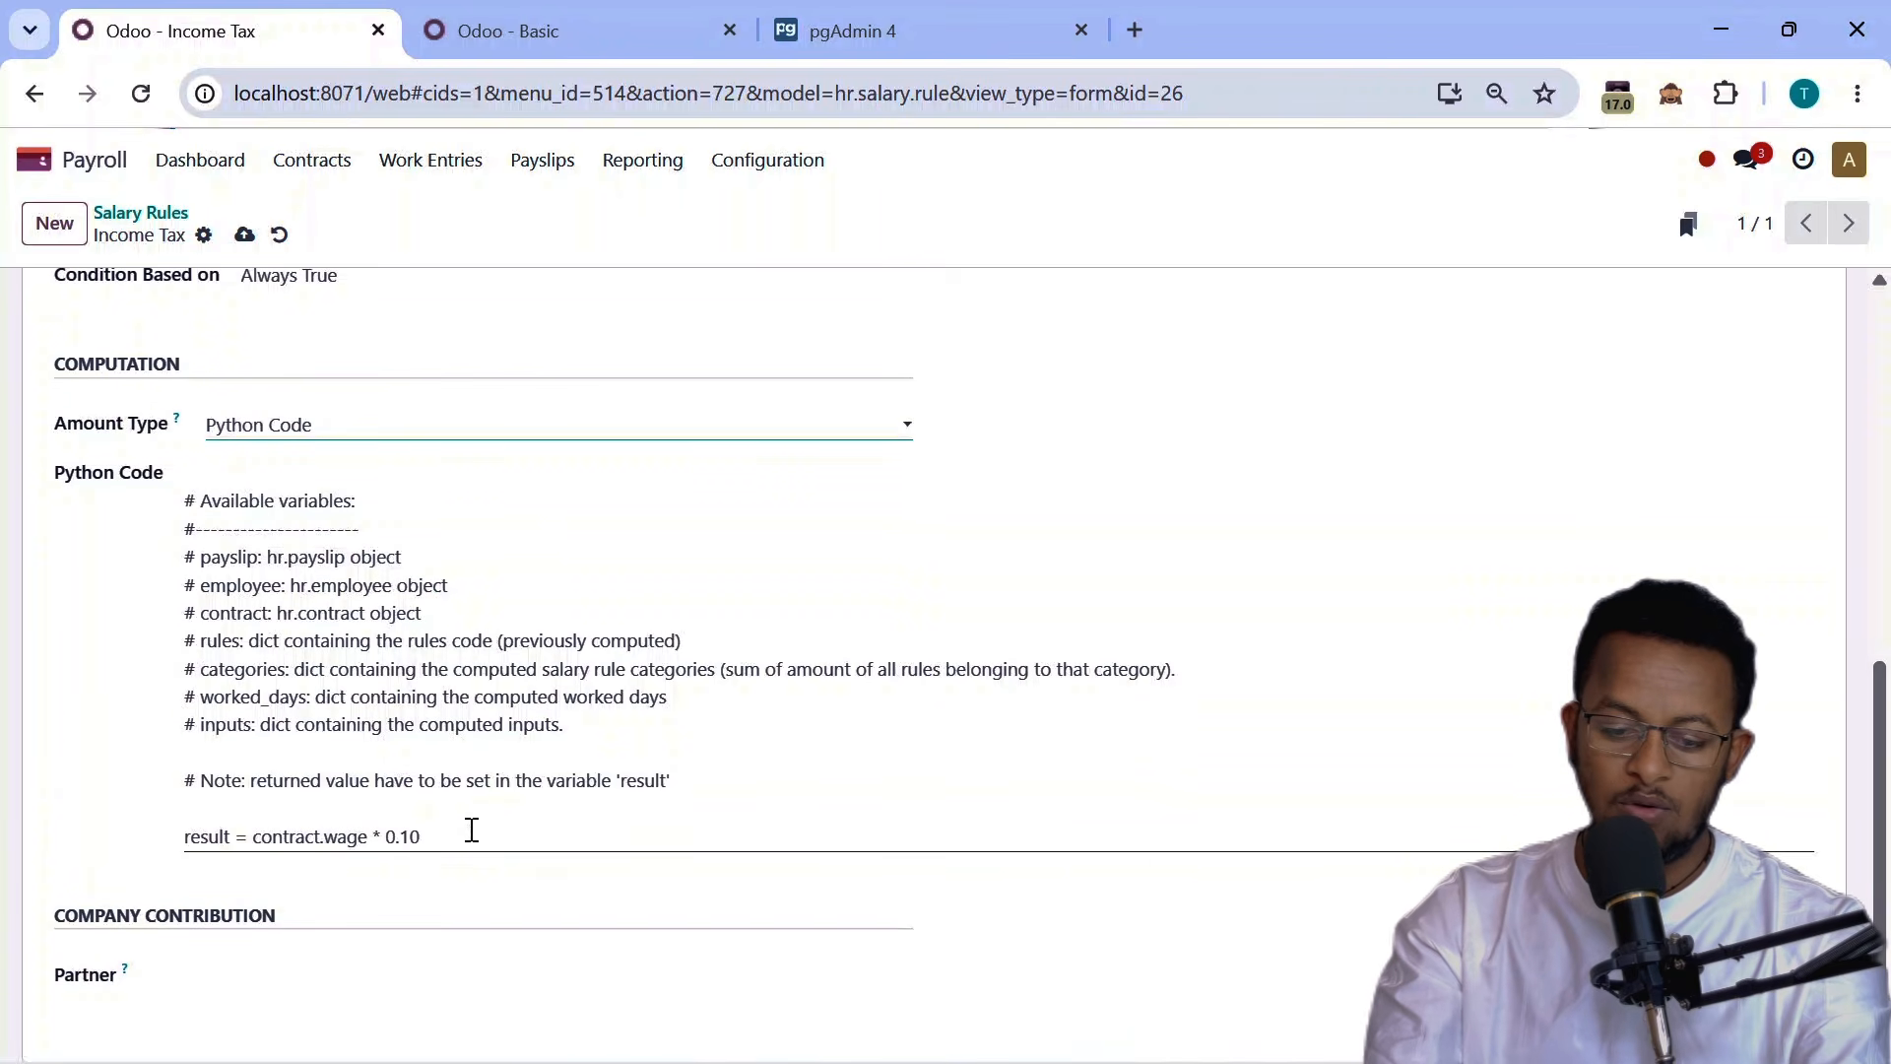
drag(469, 828, 173, 514)
key(BackSpace)
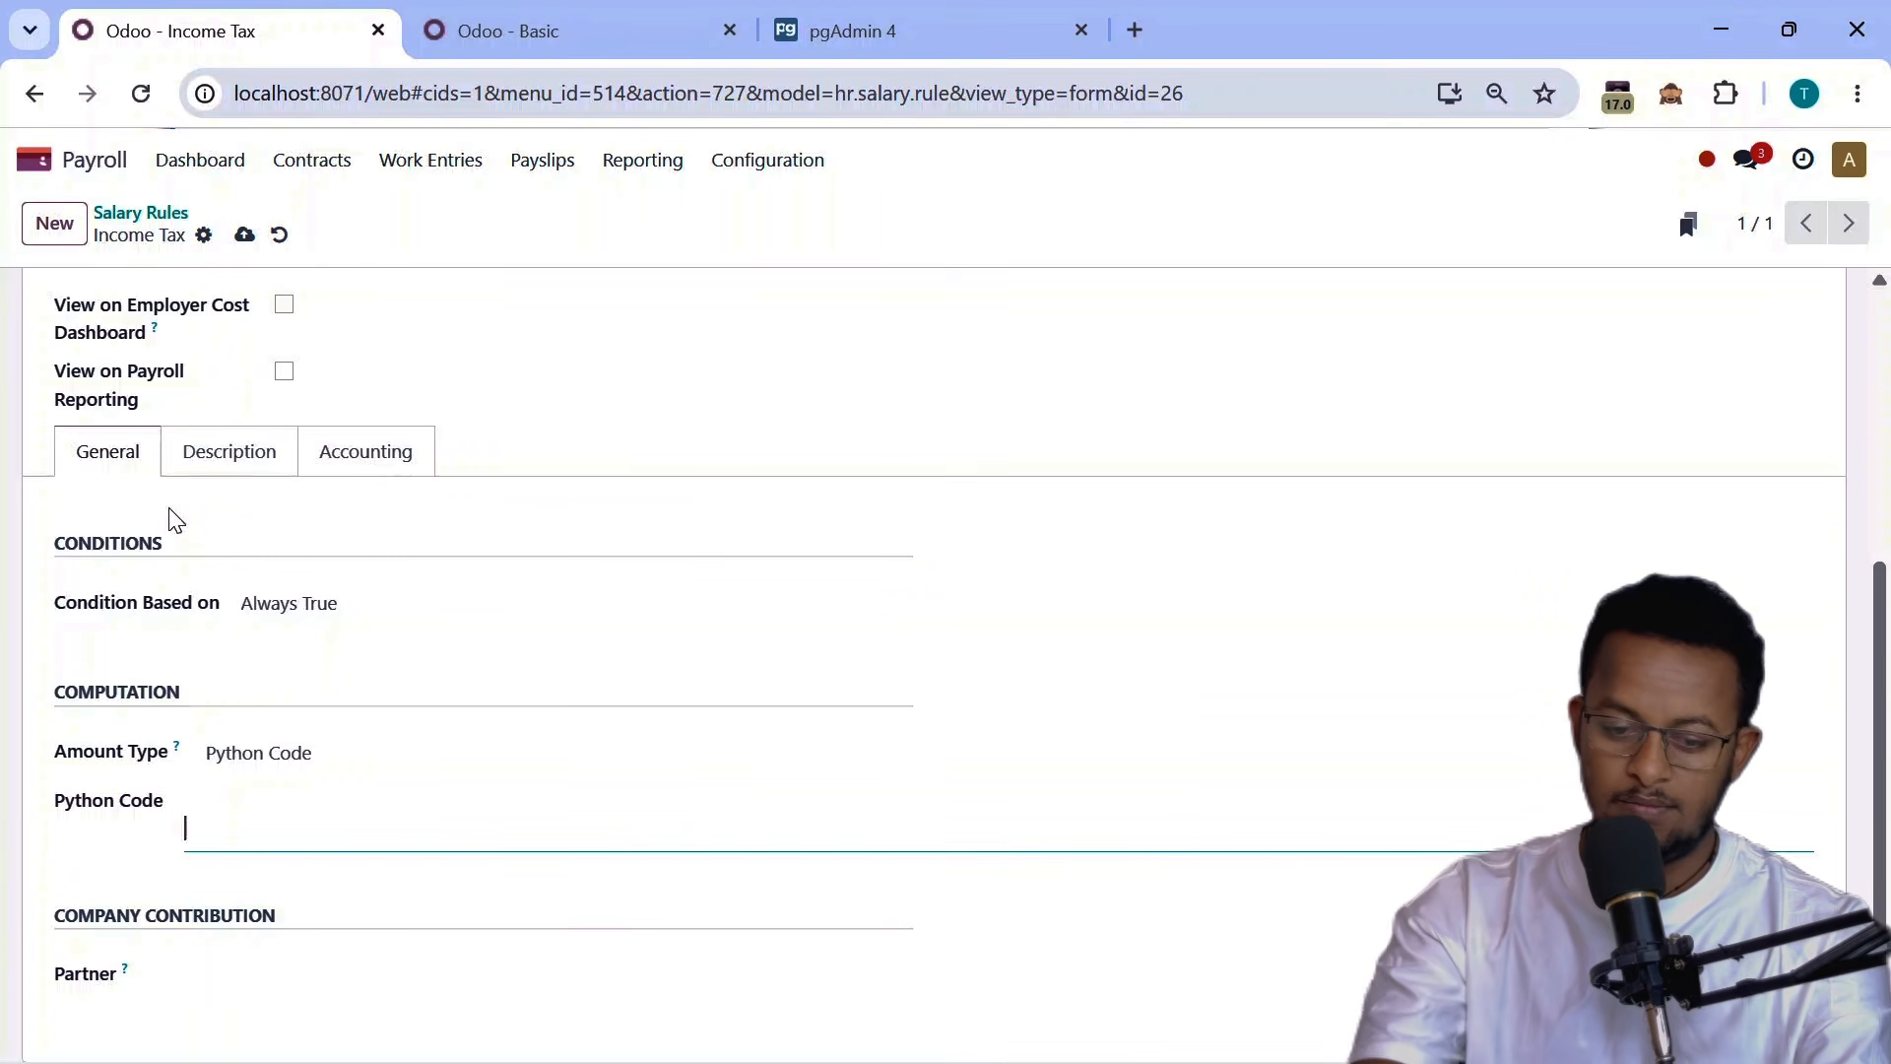
text(tti = categories['GROSS']  # Ethiopian income tax brackets if tti <= 2000:     tax = 0.0 elif tti <= 4000:     tax = (tti * 0.15) - 300 elif tti <= 7000:     tax = (tti * 0.20) - 500 elif tti <= 10000:     tax = (tti * 0.25) - 850 elif tti <= 14000:     tax = (tti * 0.30) - 1350 else:     tax = (tti * 0.35) - 2050  result = max(tax, 0.0)     ]]>)
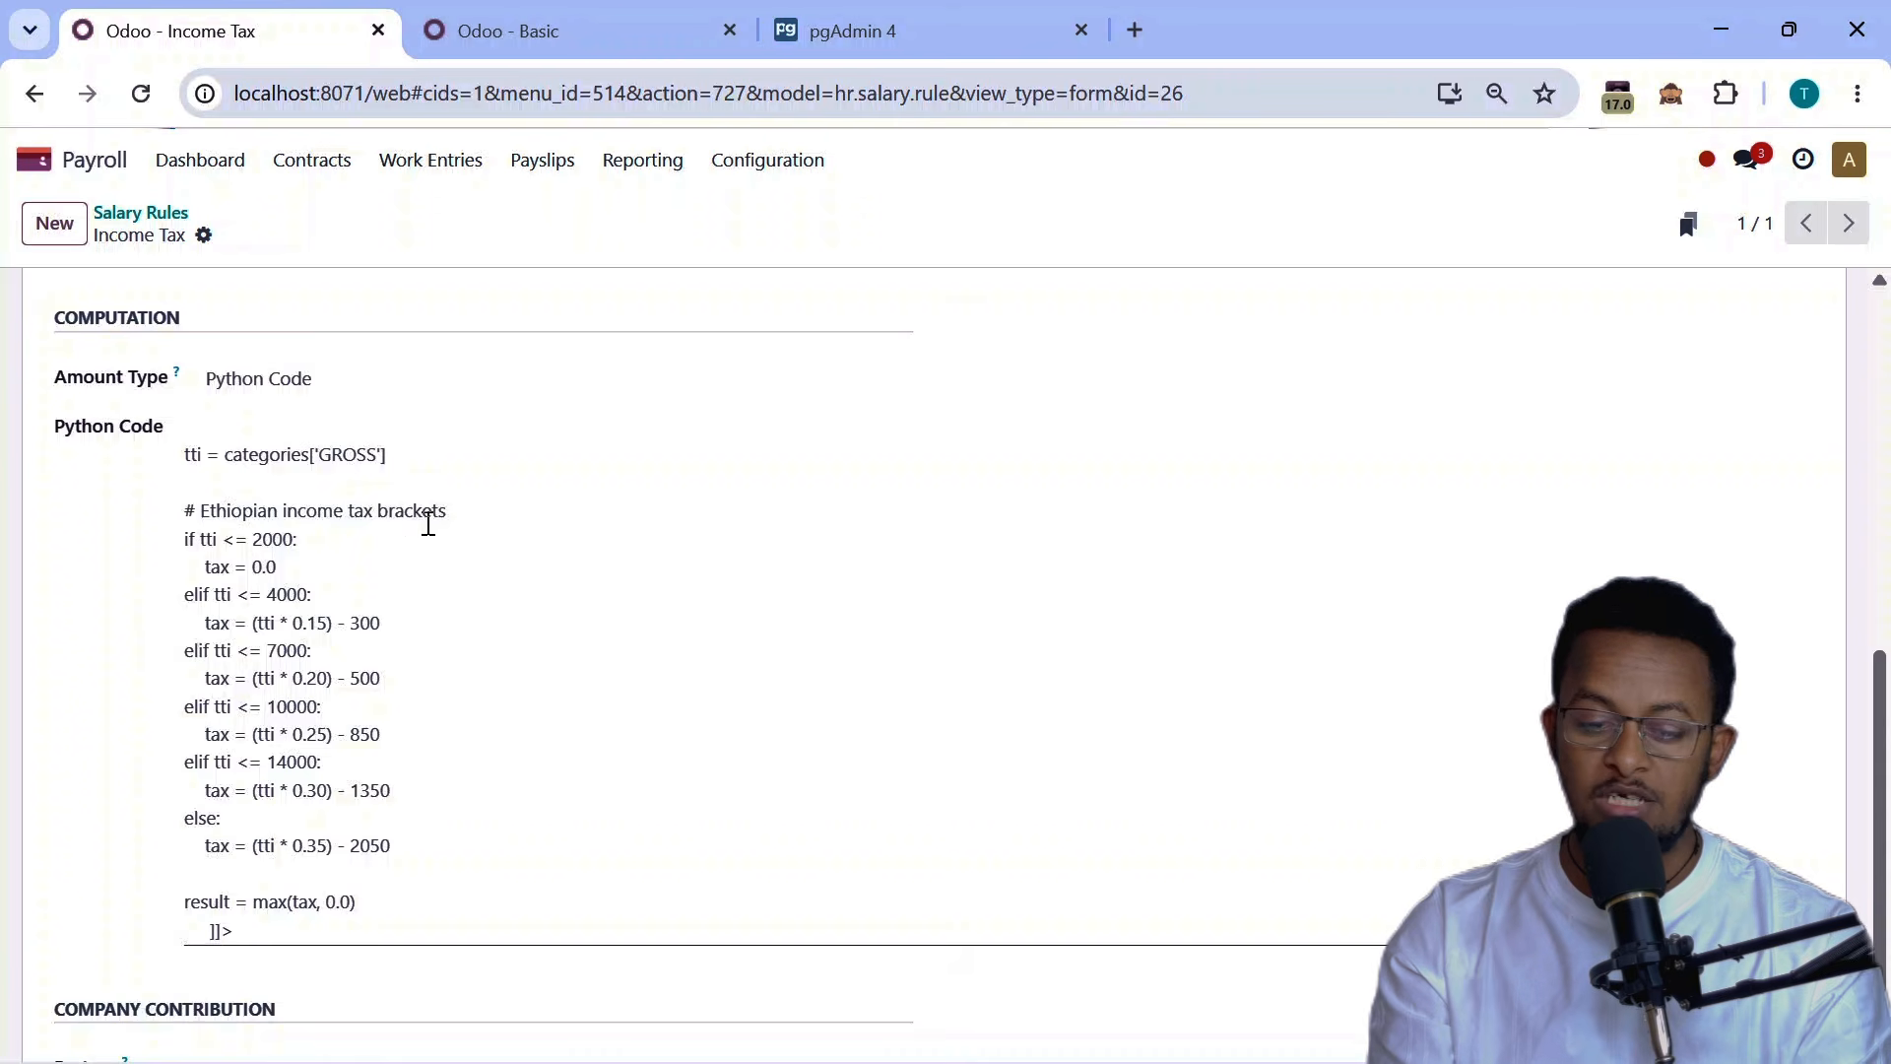
Review the tax bracket formula and, in Calculator, multiply a sample gross salary of 3500 by the 0.15 rate.
scroll(428, 523, down, 1)
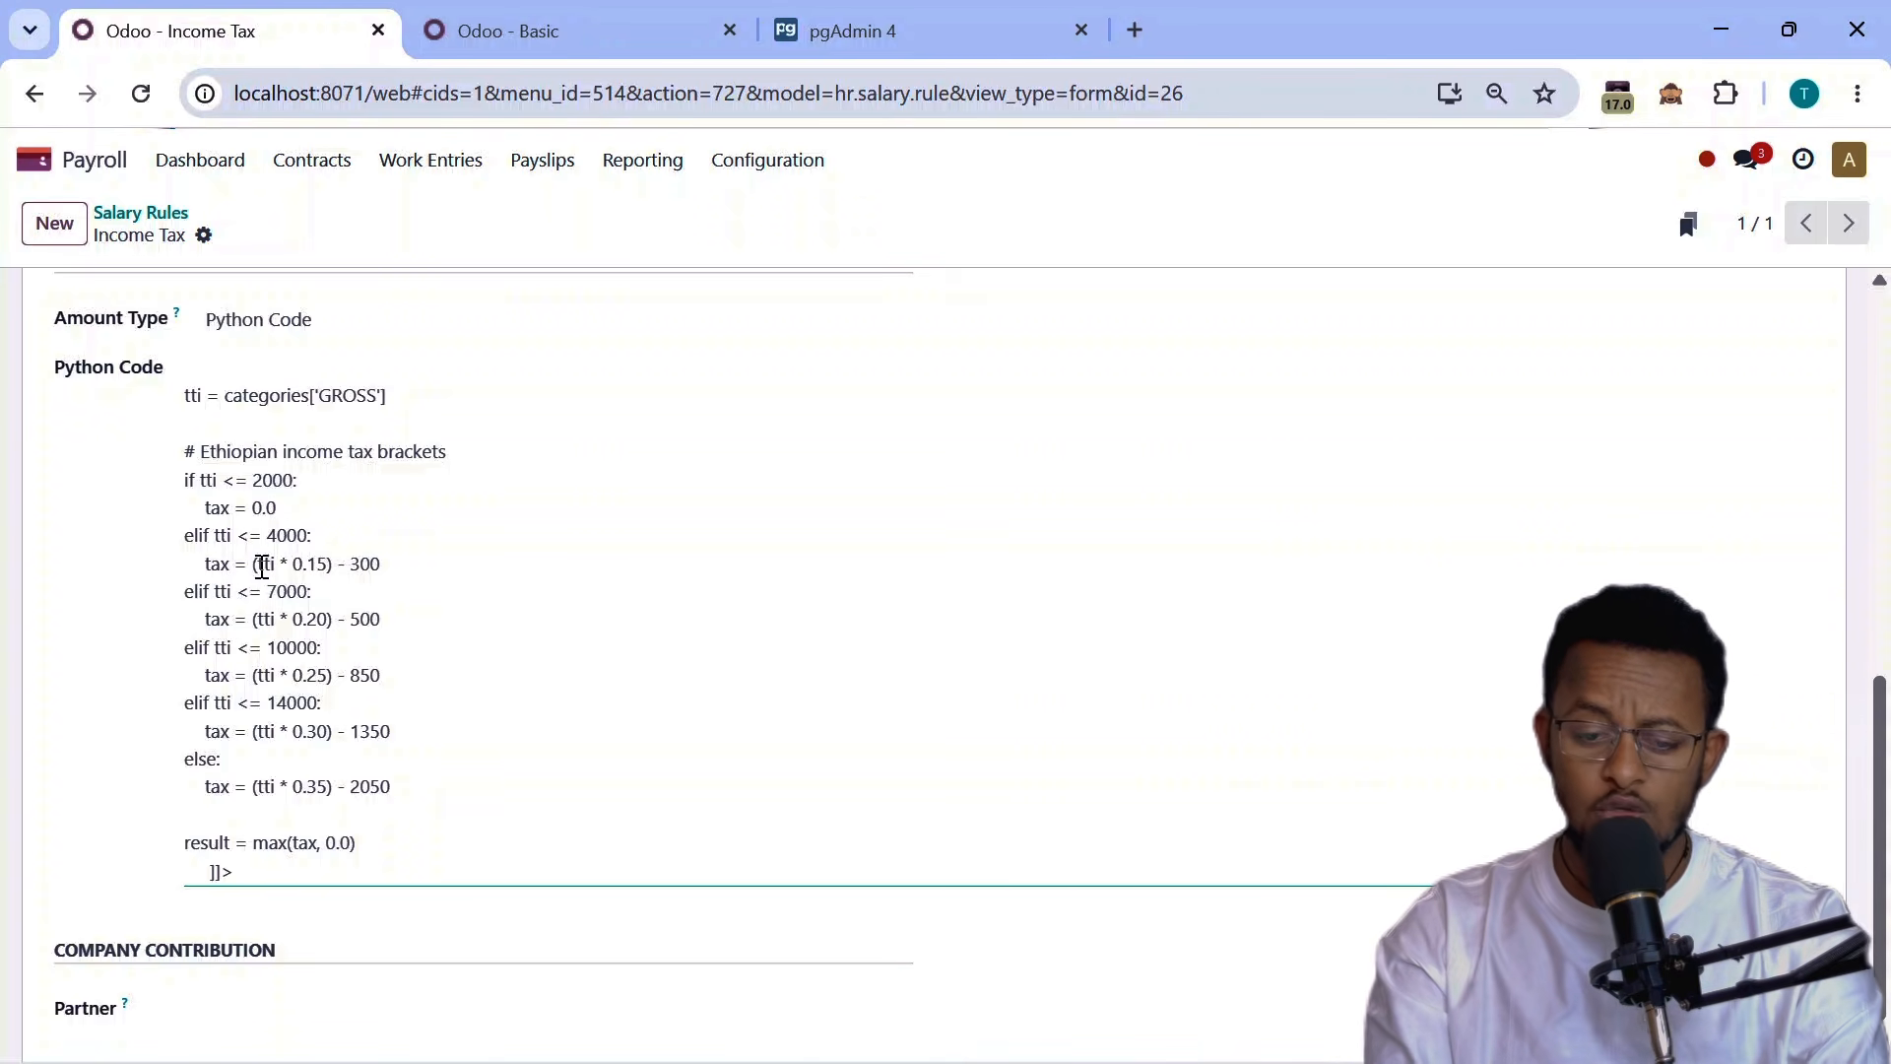
click(318, 563)
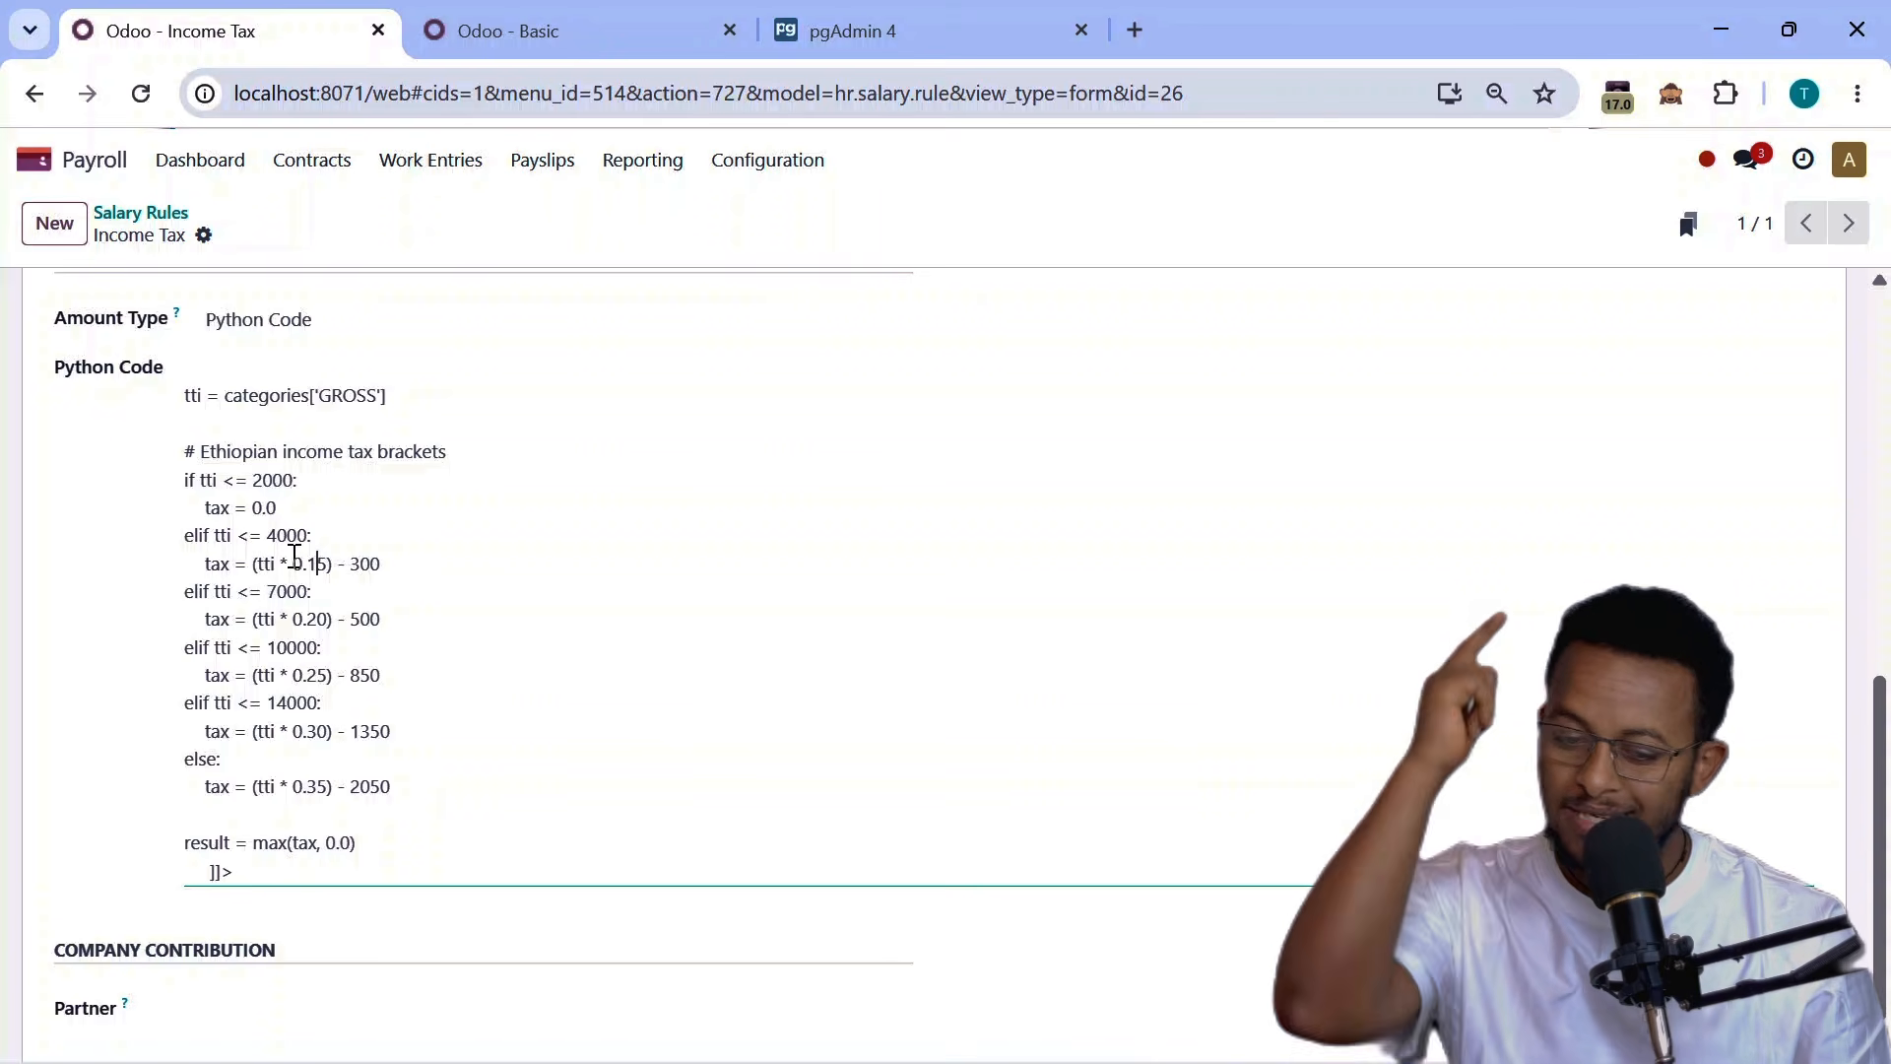
mouse_move(1215, 1024)
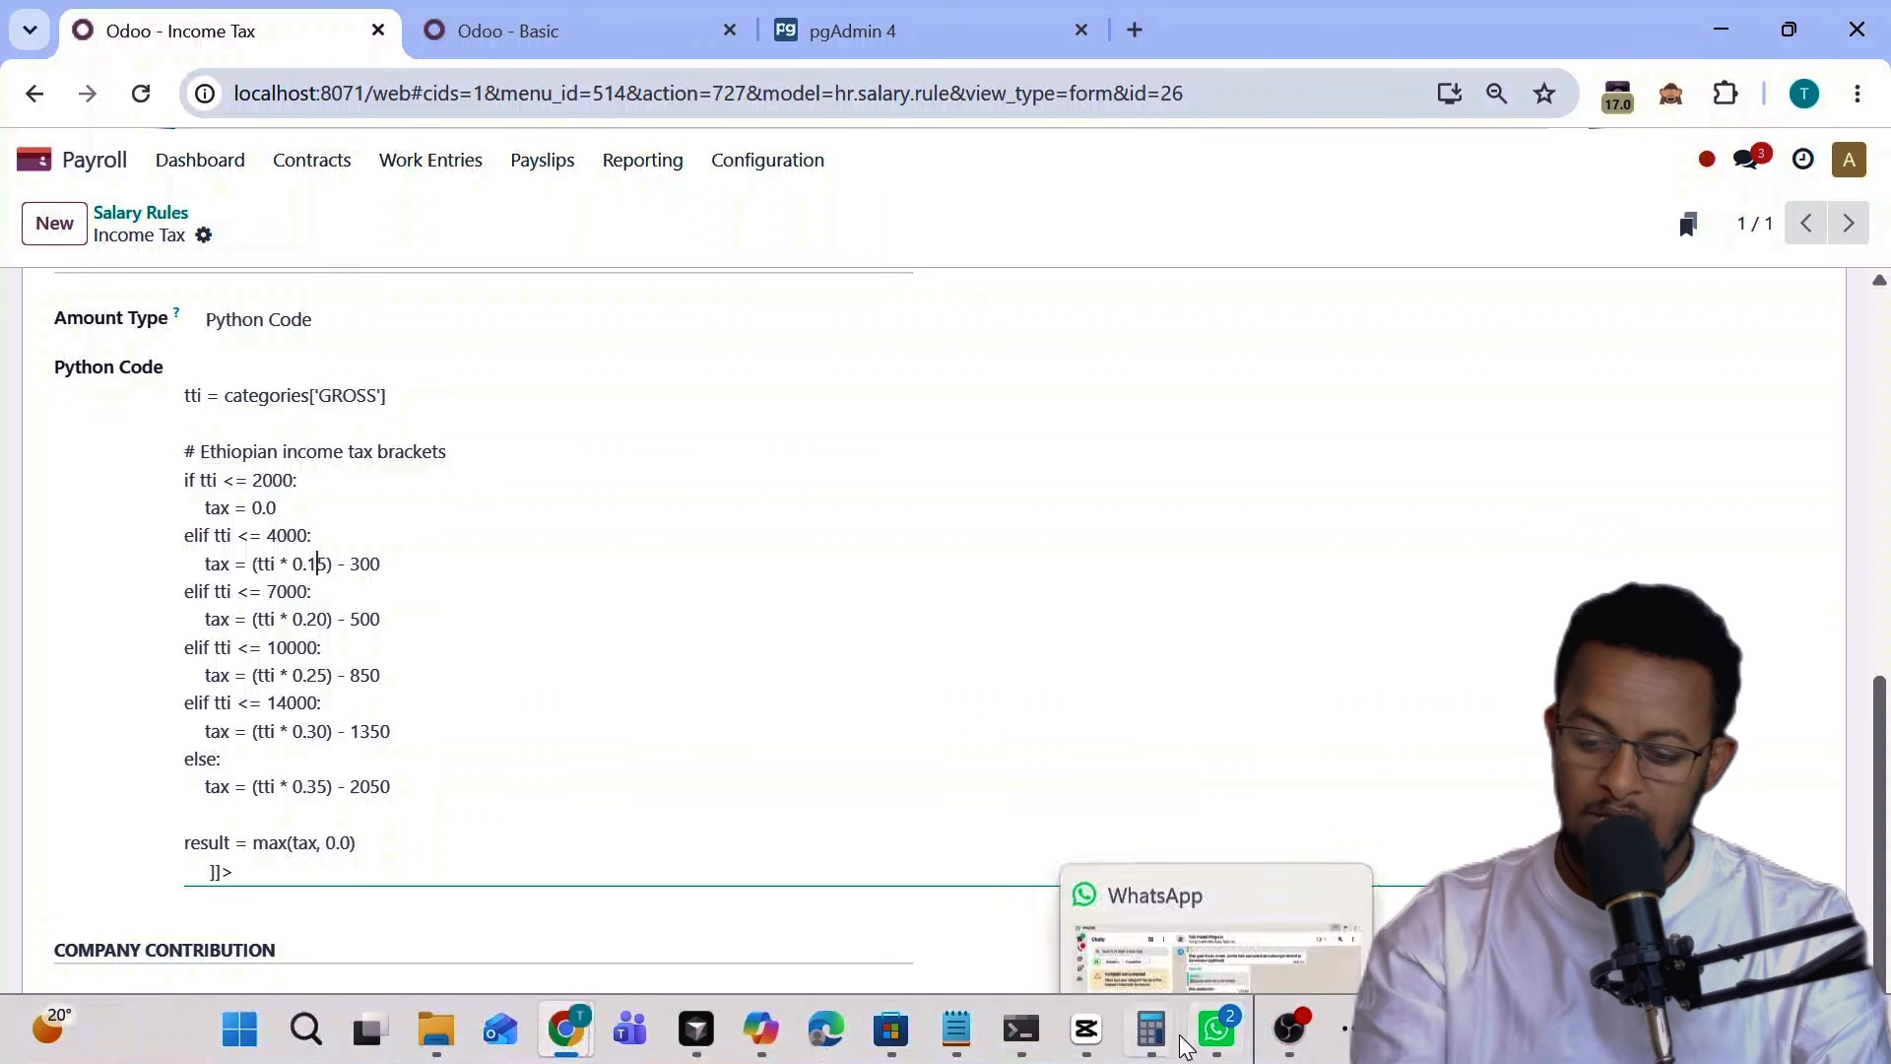
click(1290, 938)
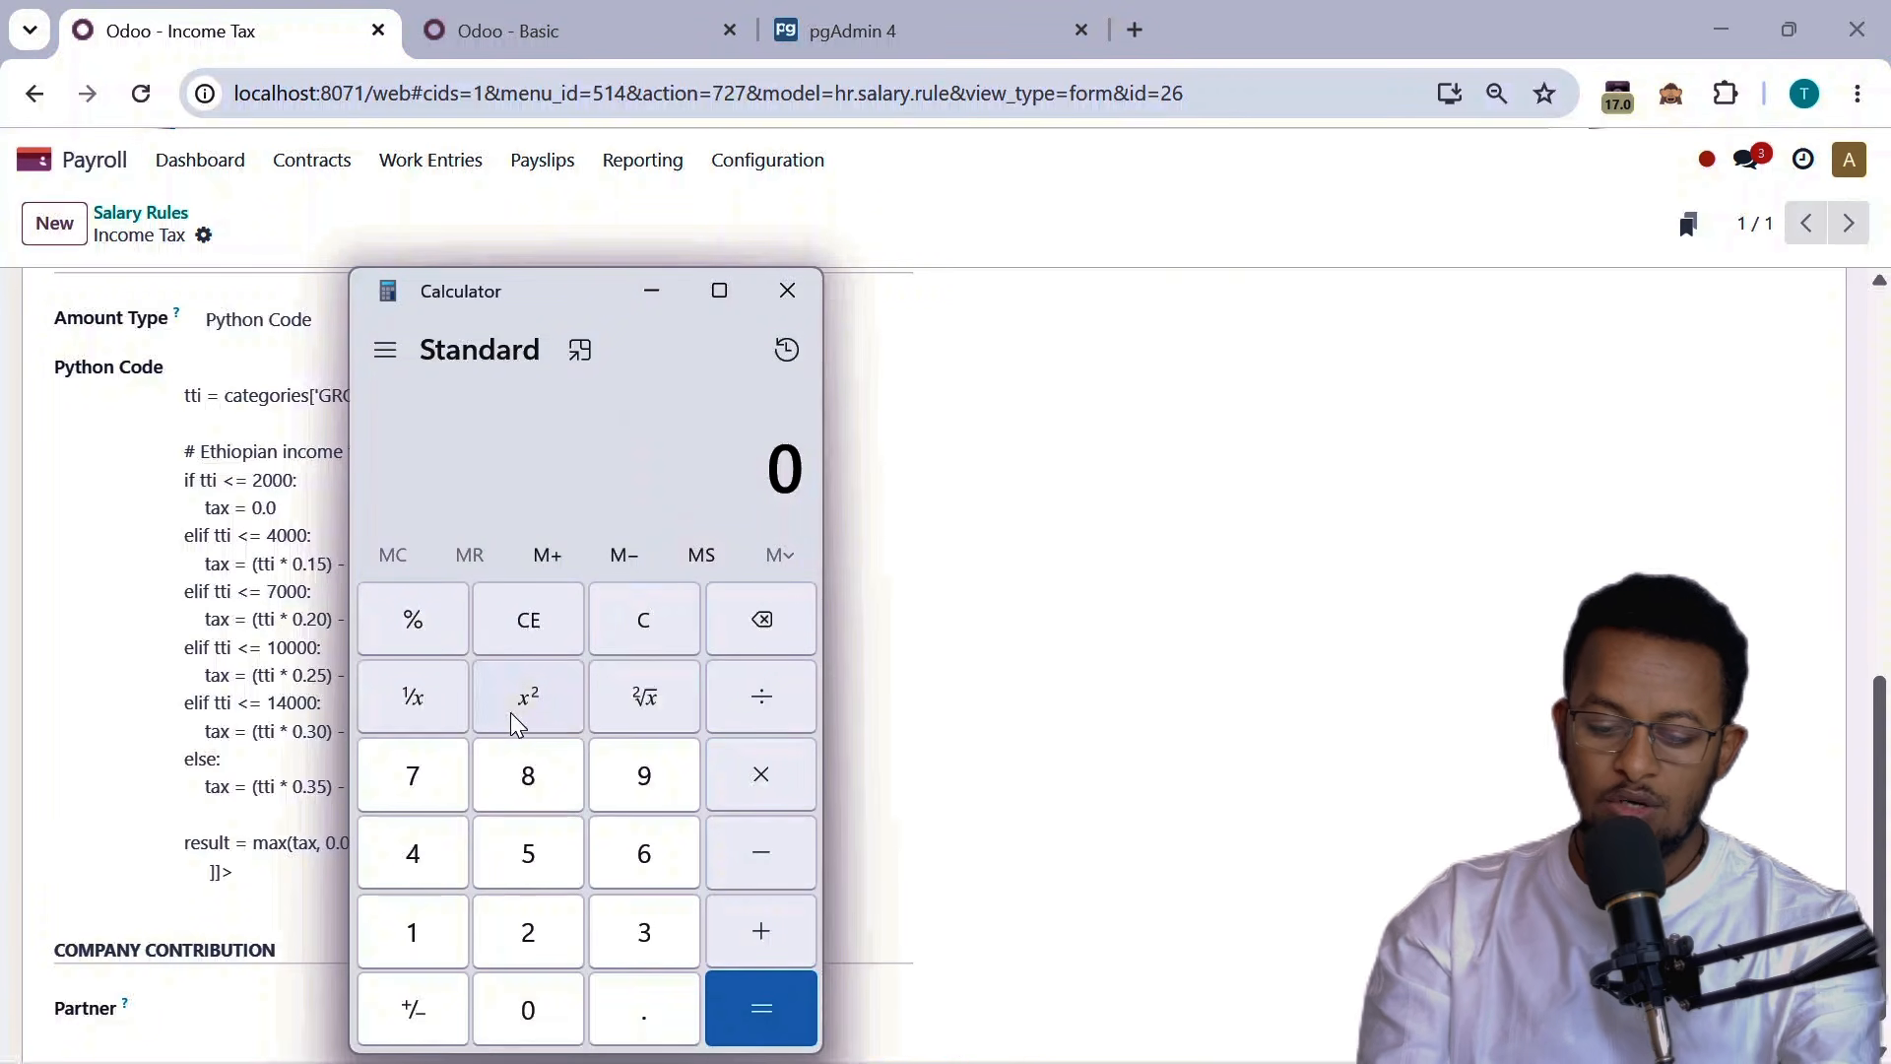
text(3500)
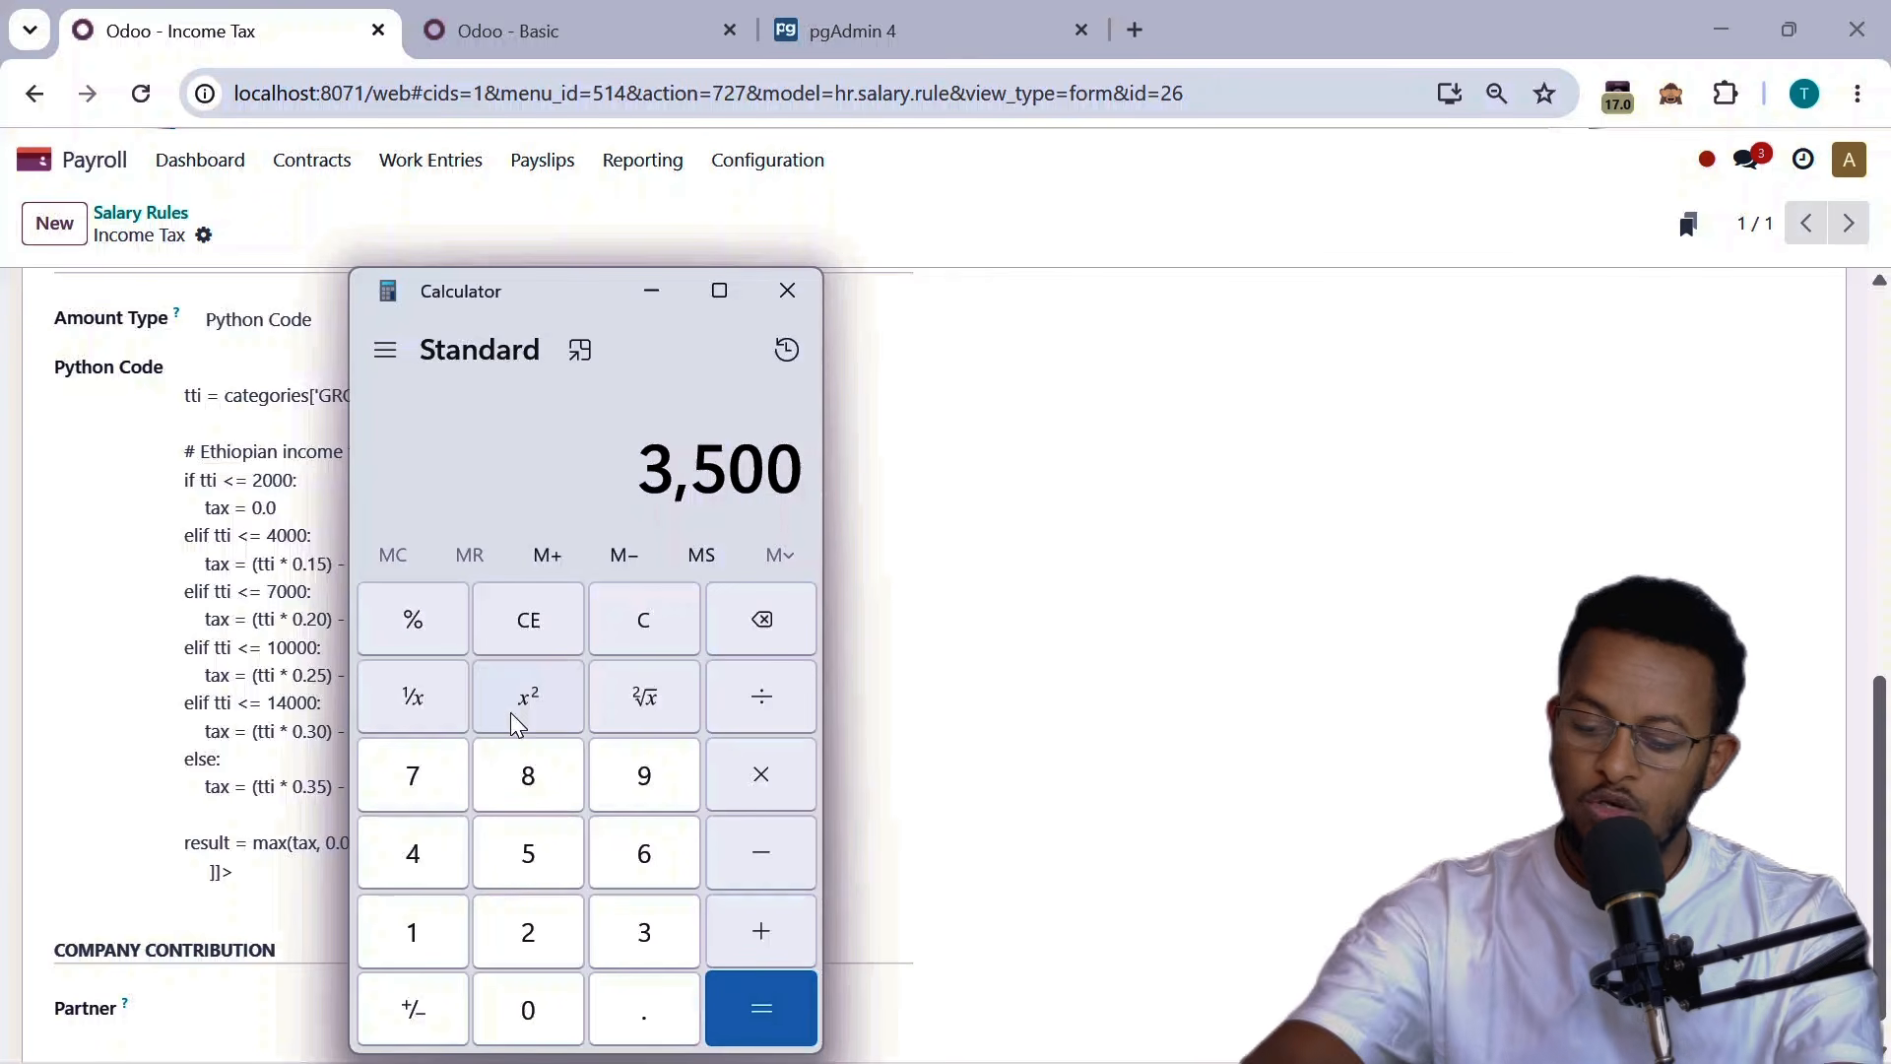
key(asterisk)
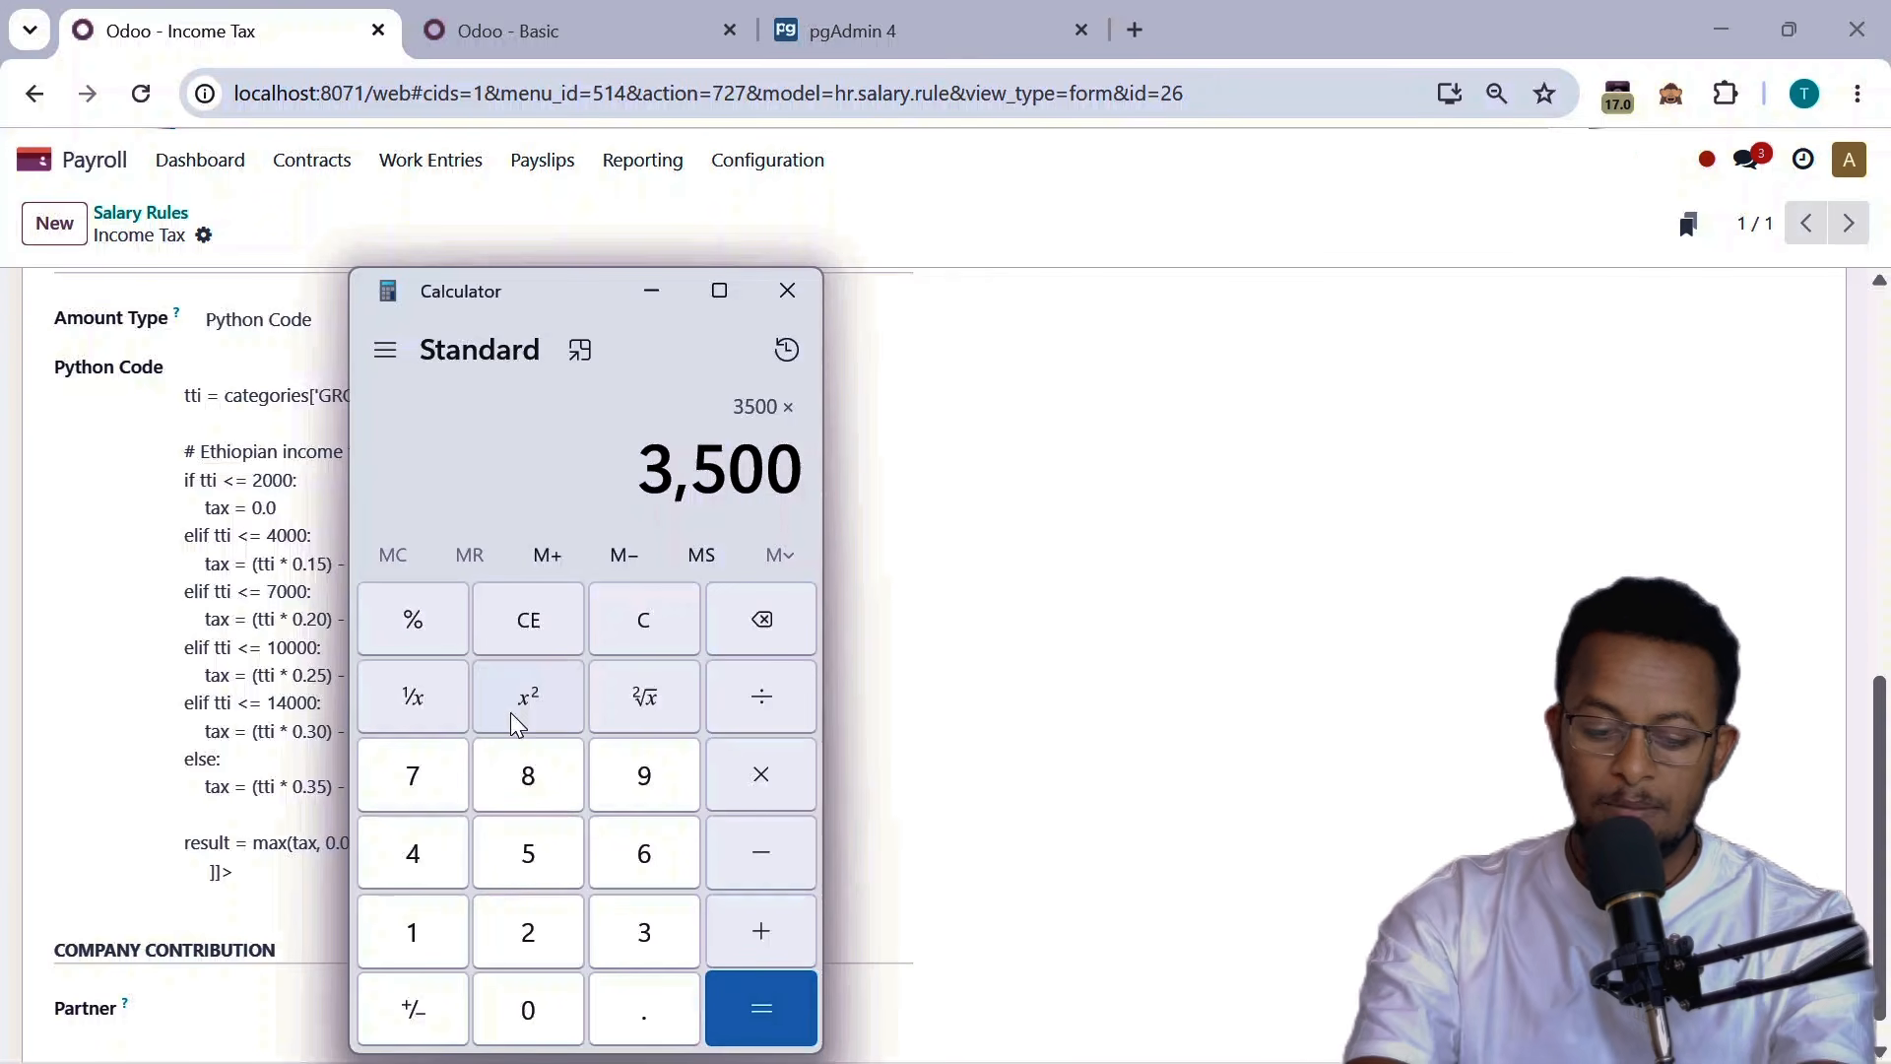
text(0.15)
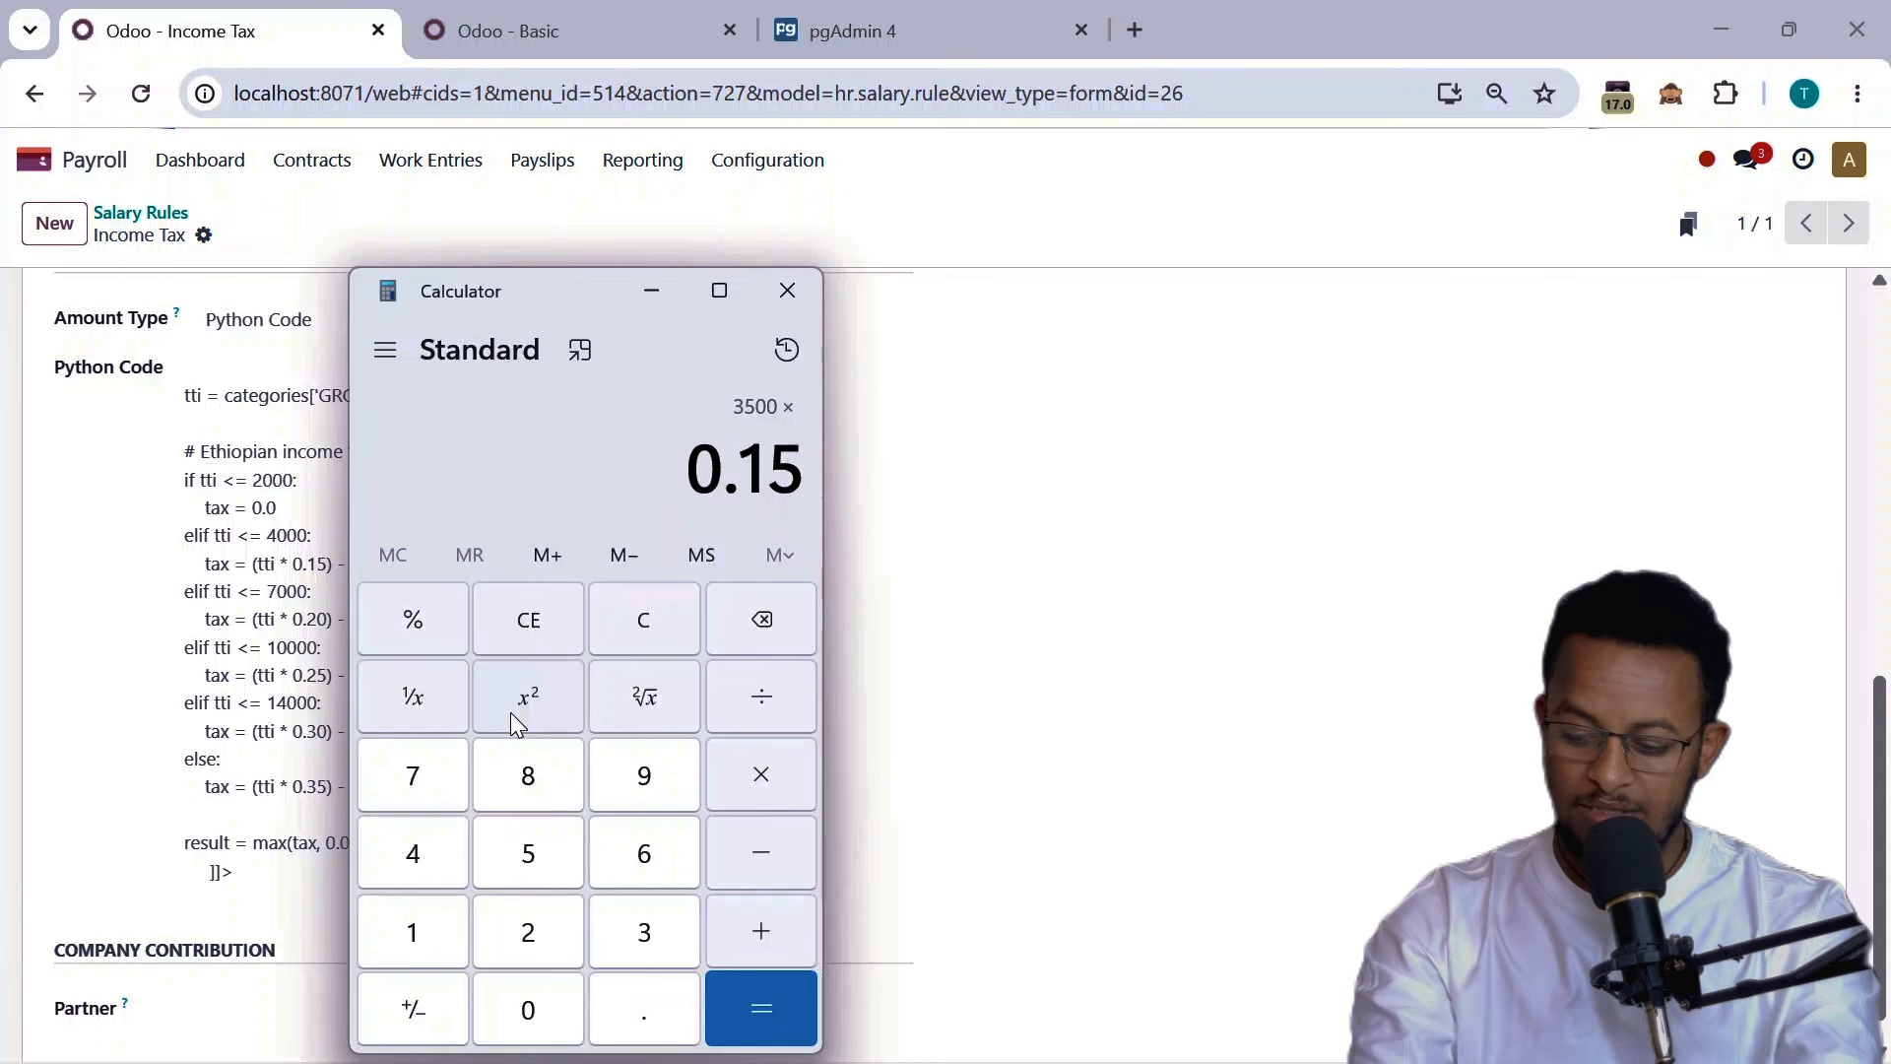
key(Return)
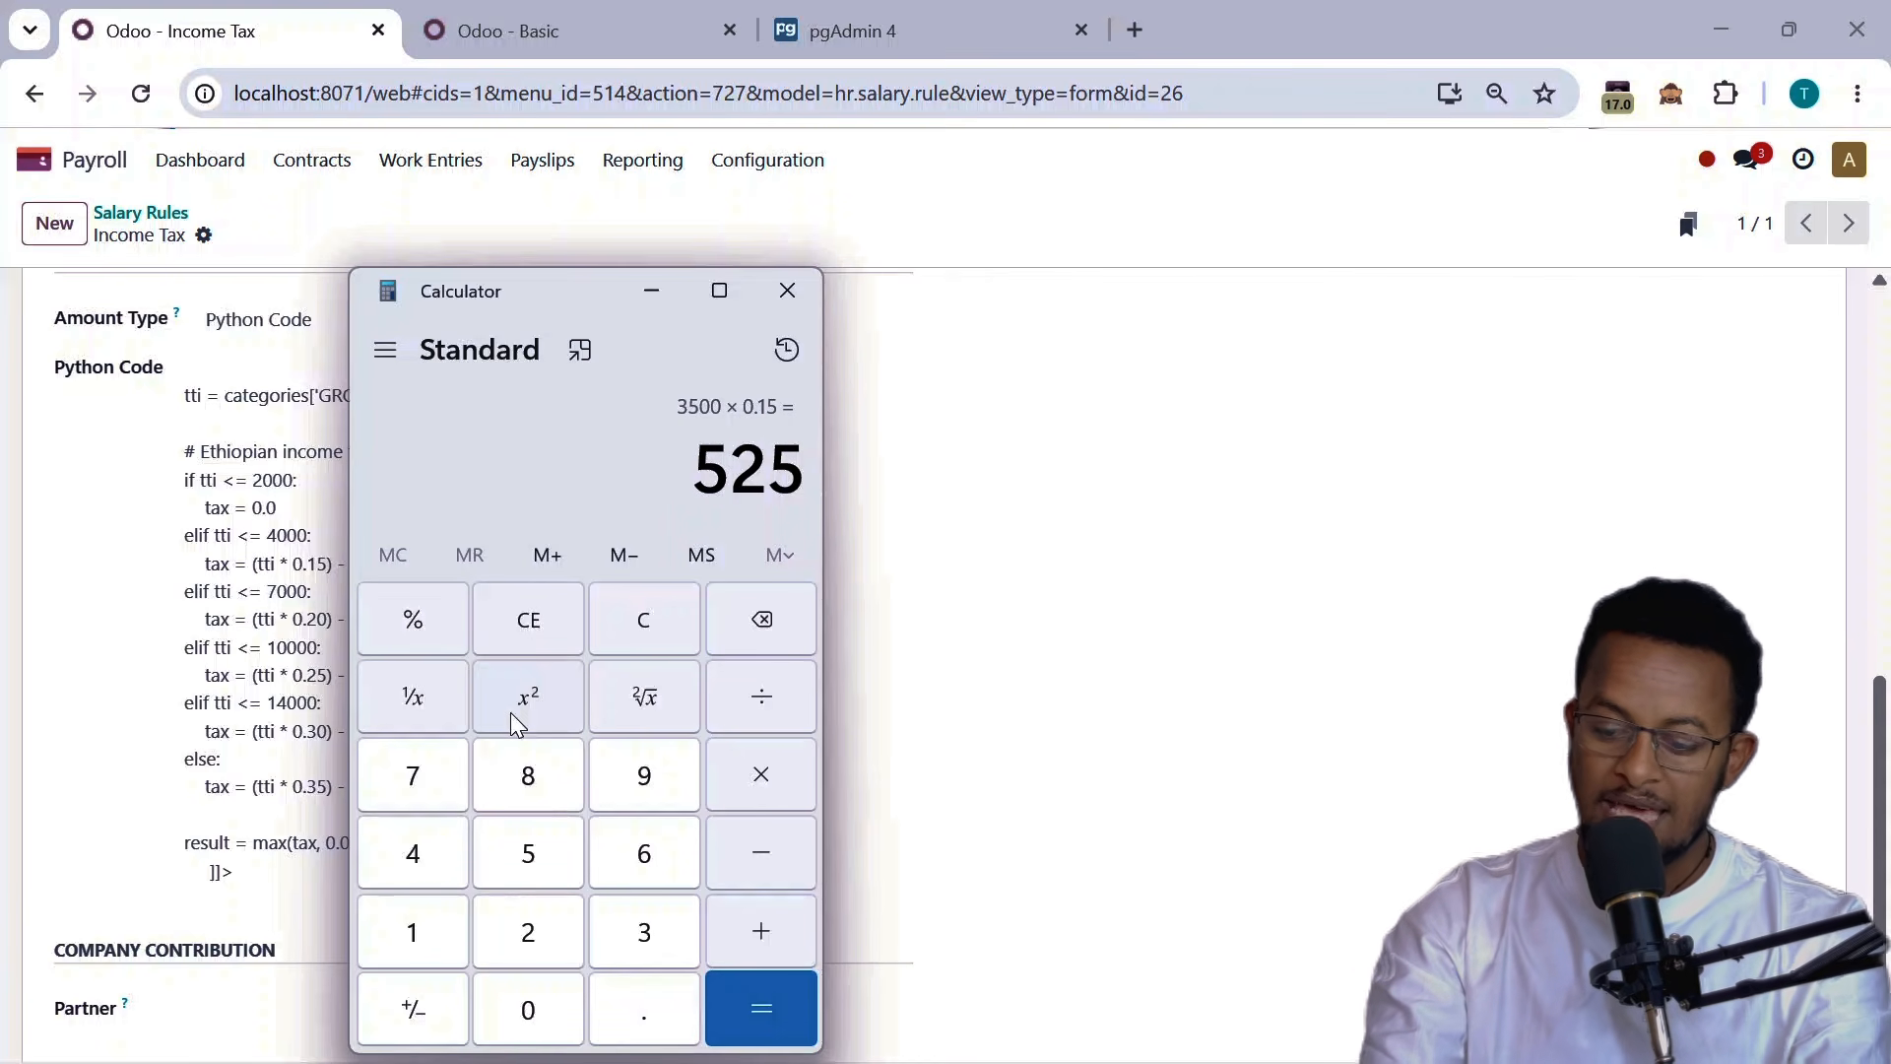
Subtract the bracket's 300 deduction from the 15% amount and highlight the resulting tax, keeping the formula in view.
key(minus)
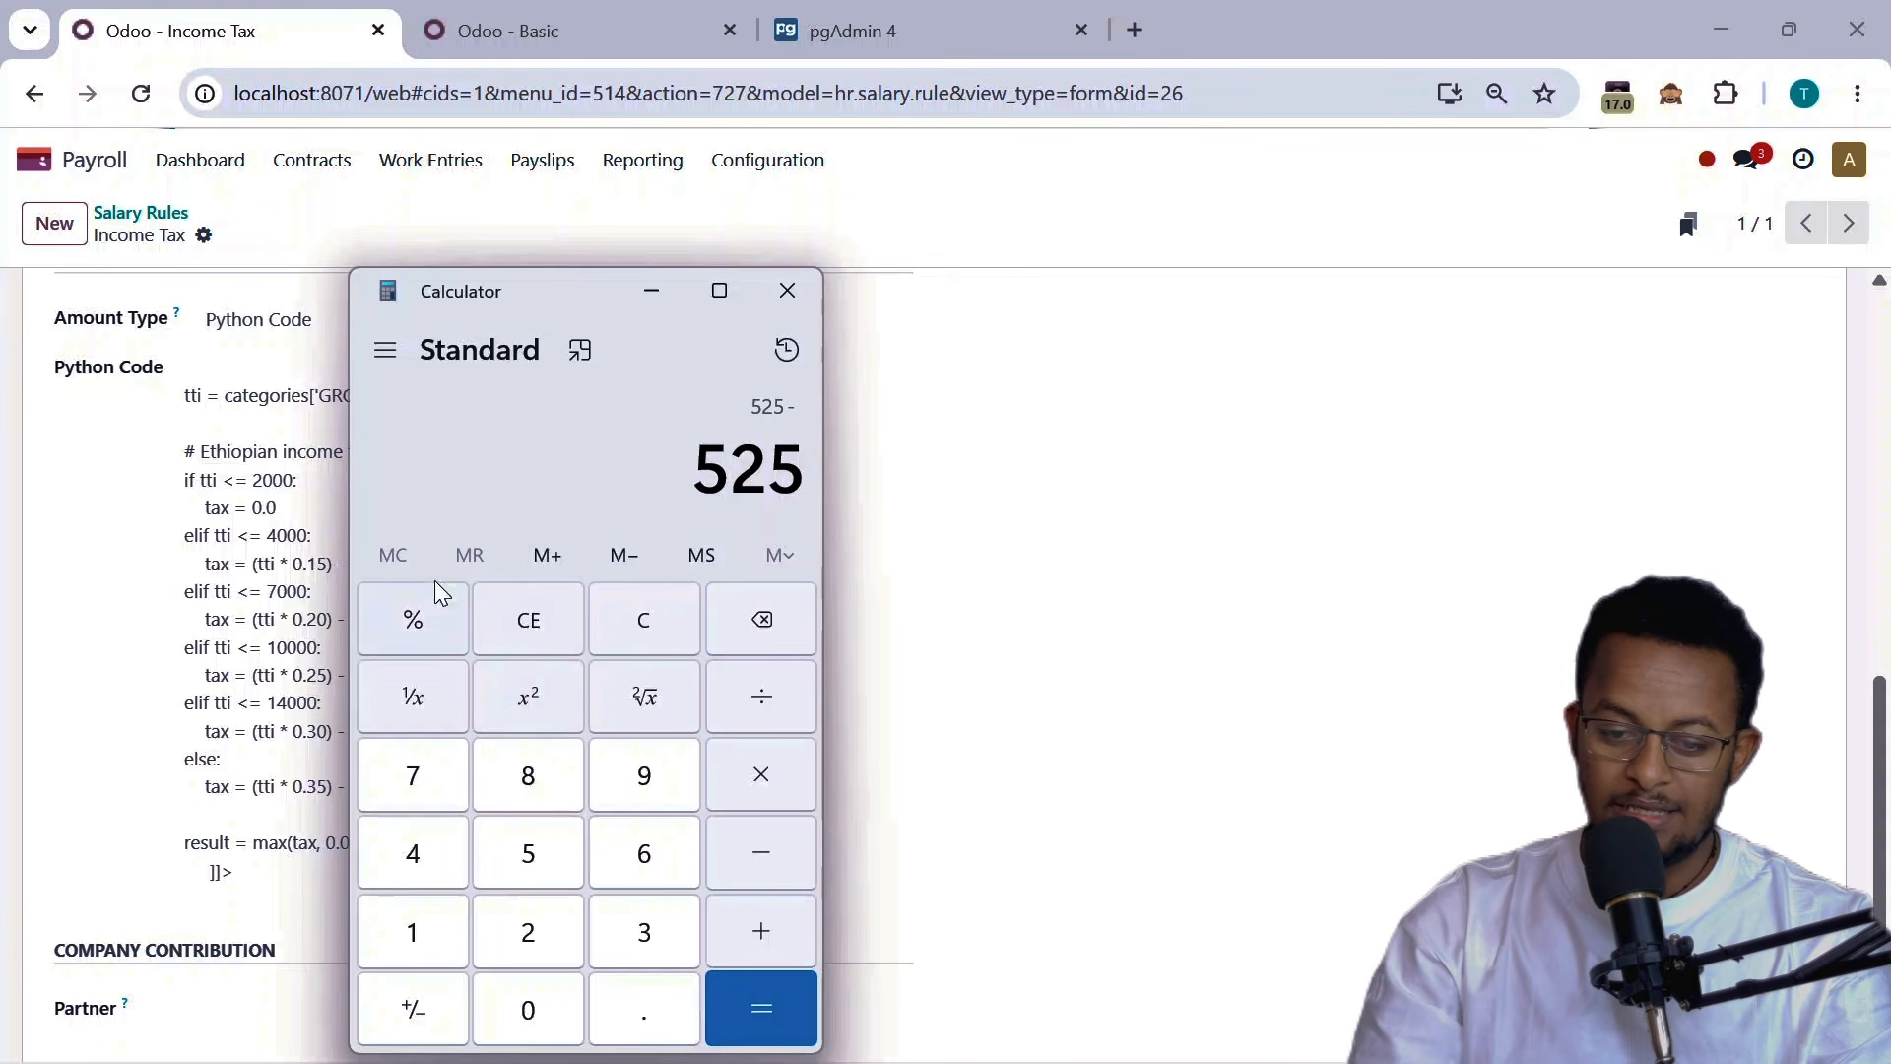
drag(548, 309, 794, 328)
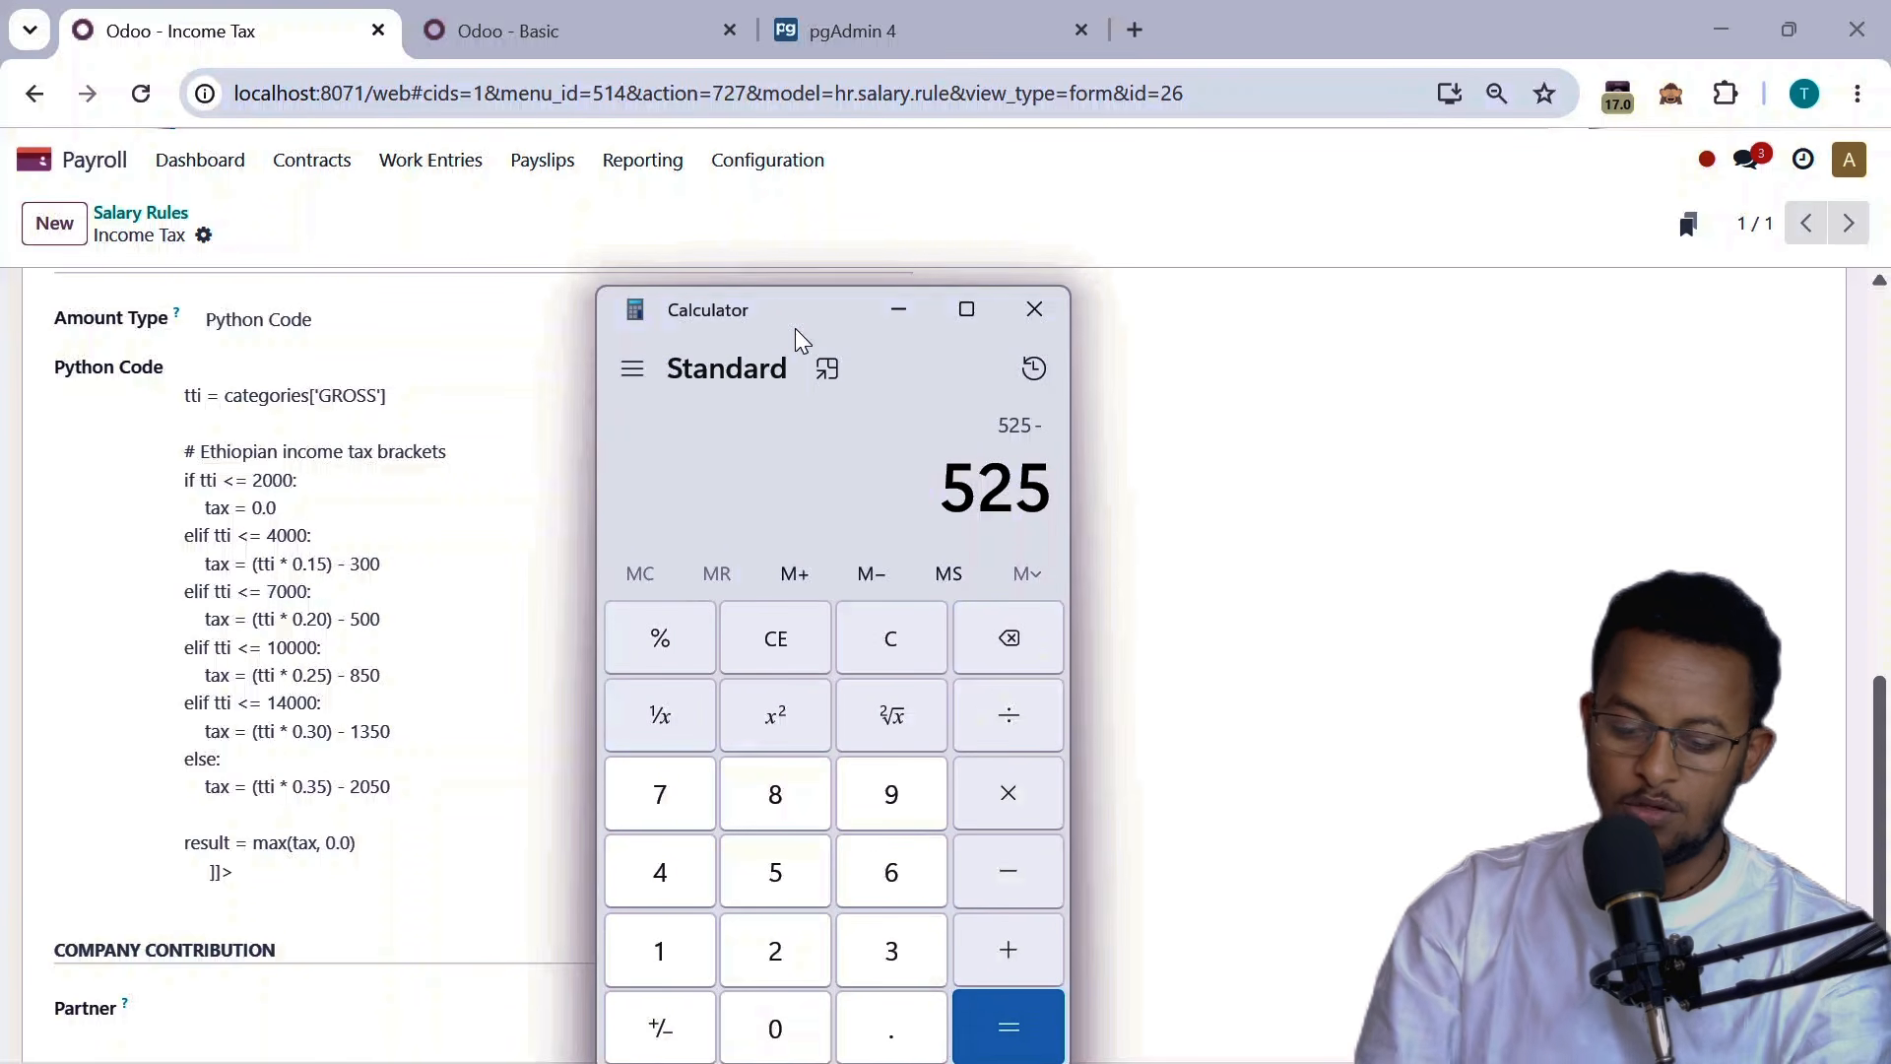
text(300)
key(Return)
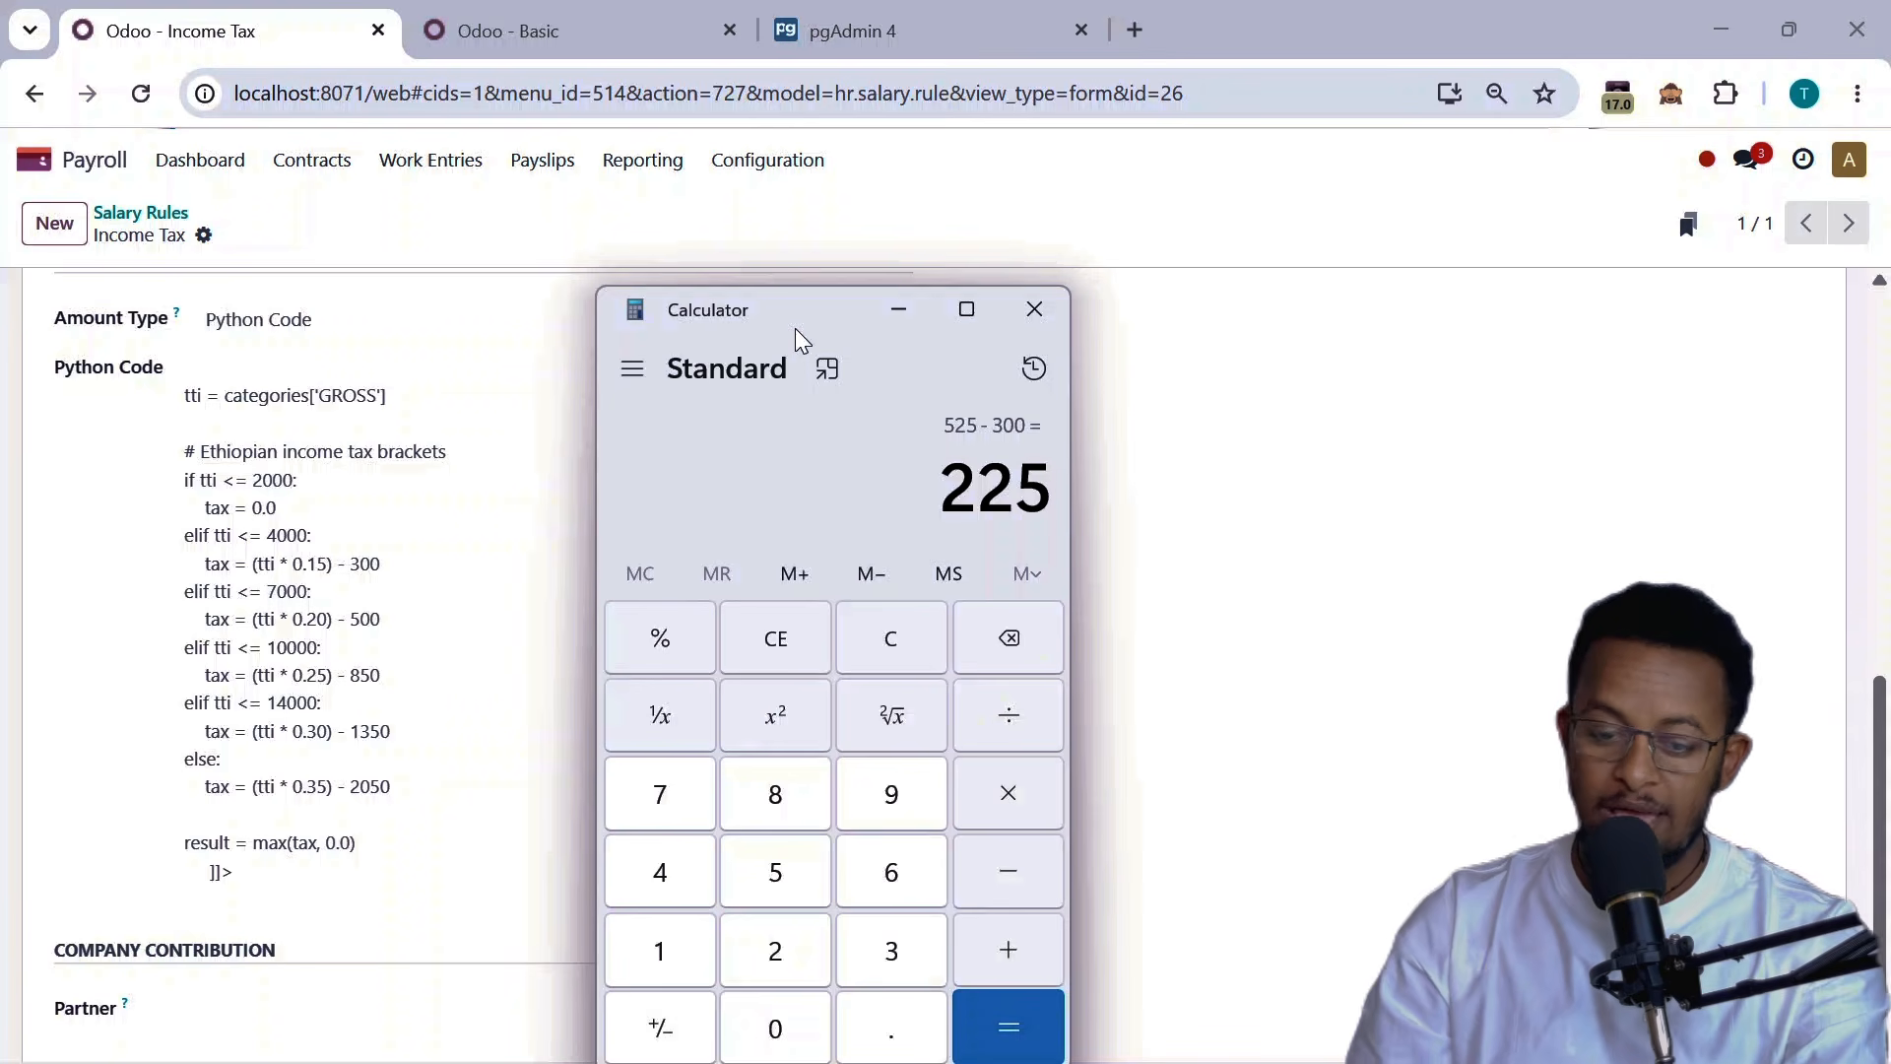
double_click(975, 492)
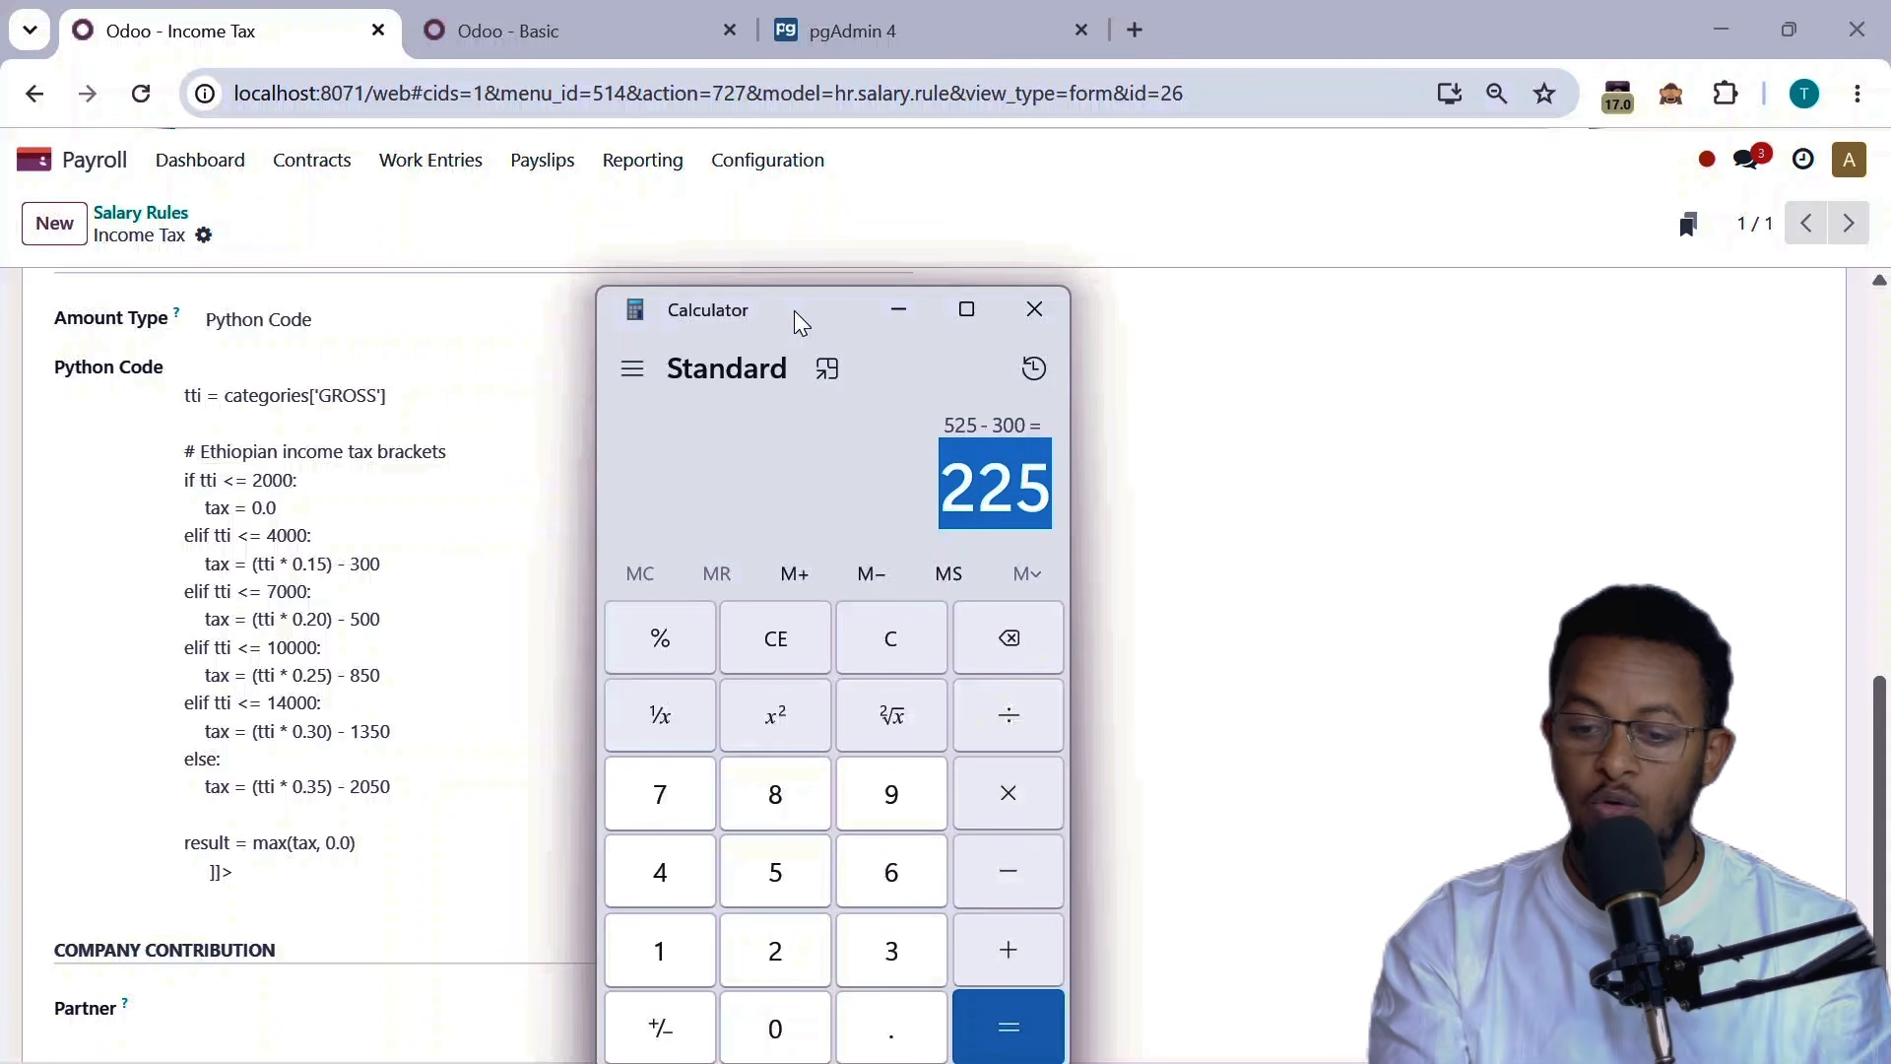
Place Calculator clear of the tax formula and multiply a sample gross salary of 6400 by the 0.20 rate.
click(768, 655)
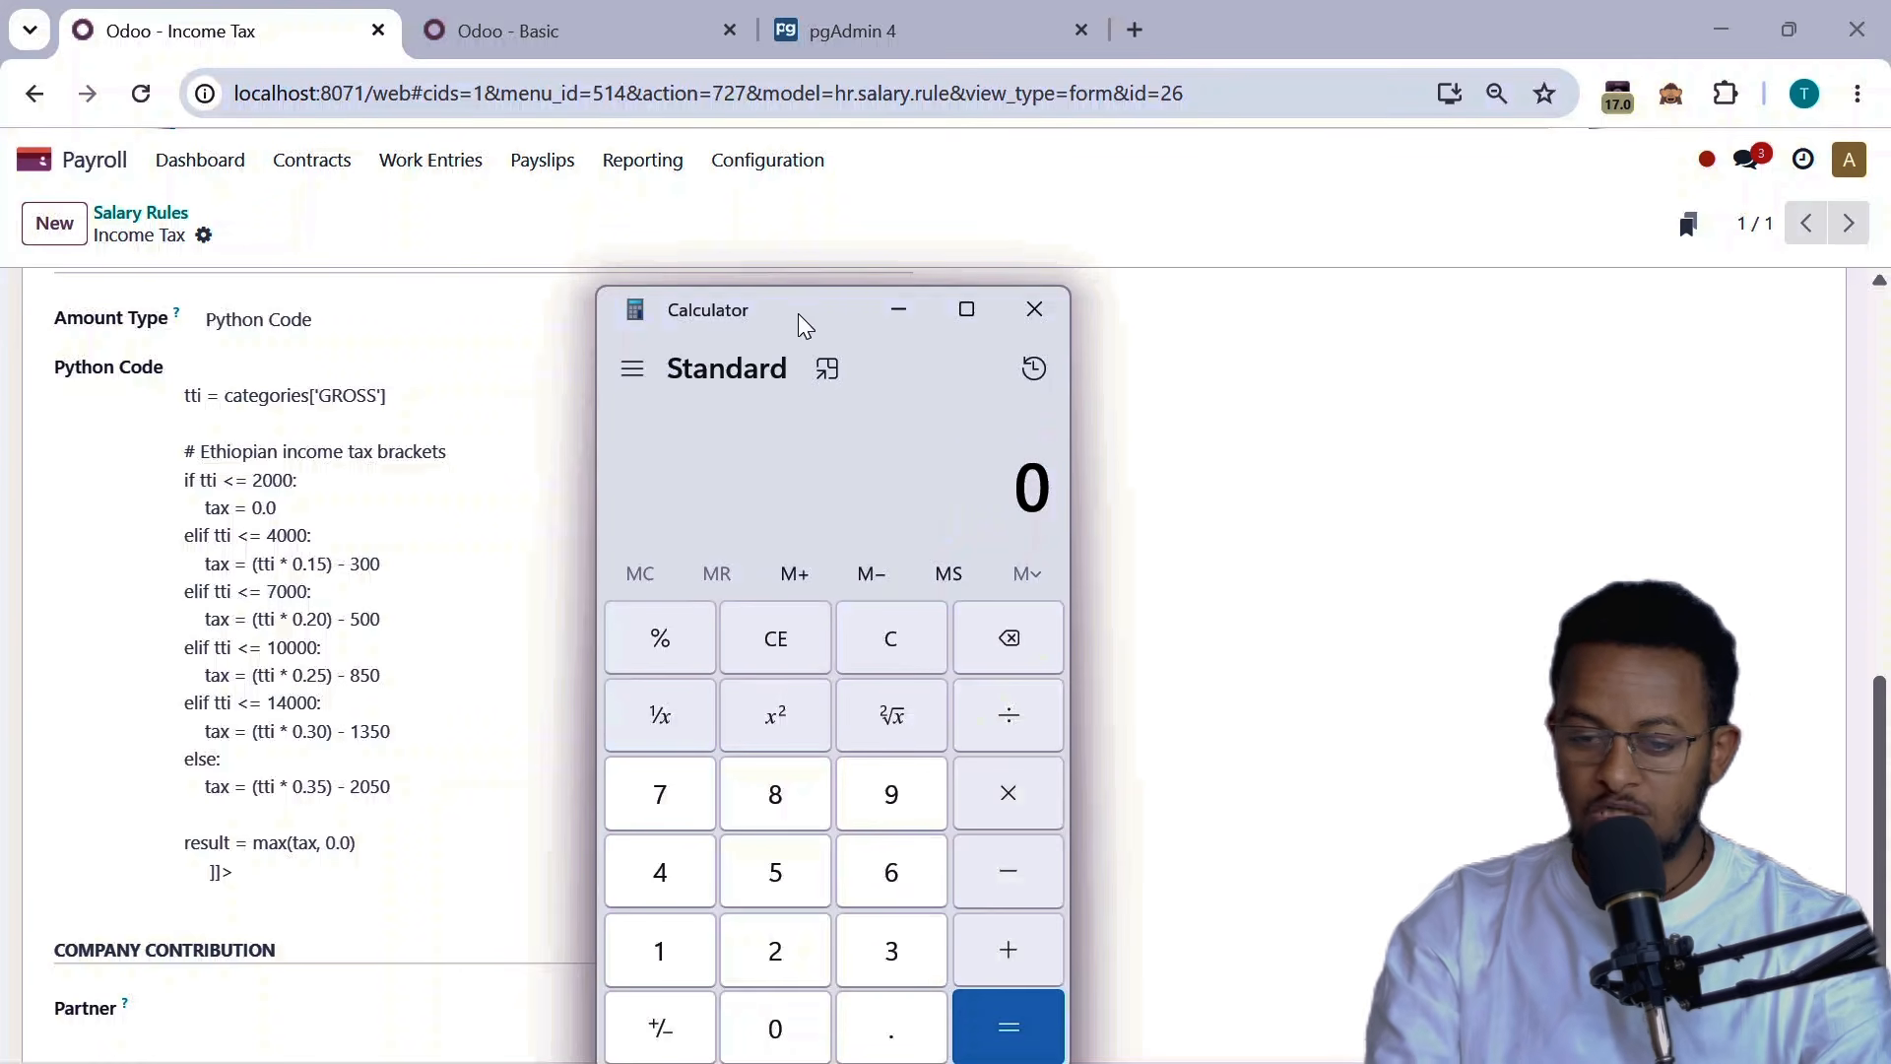
drag(802, 312, 1106, 320)
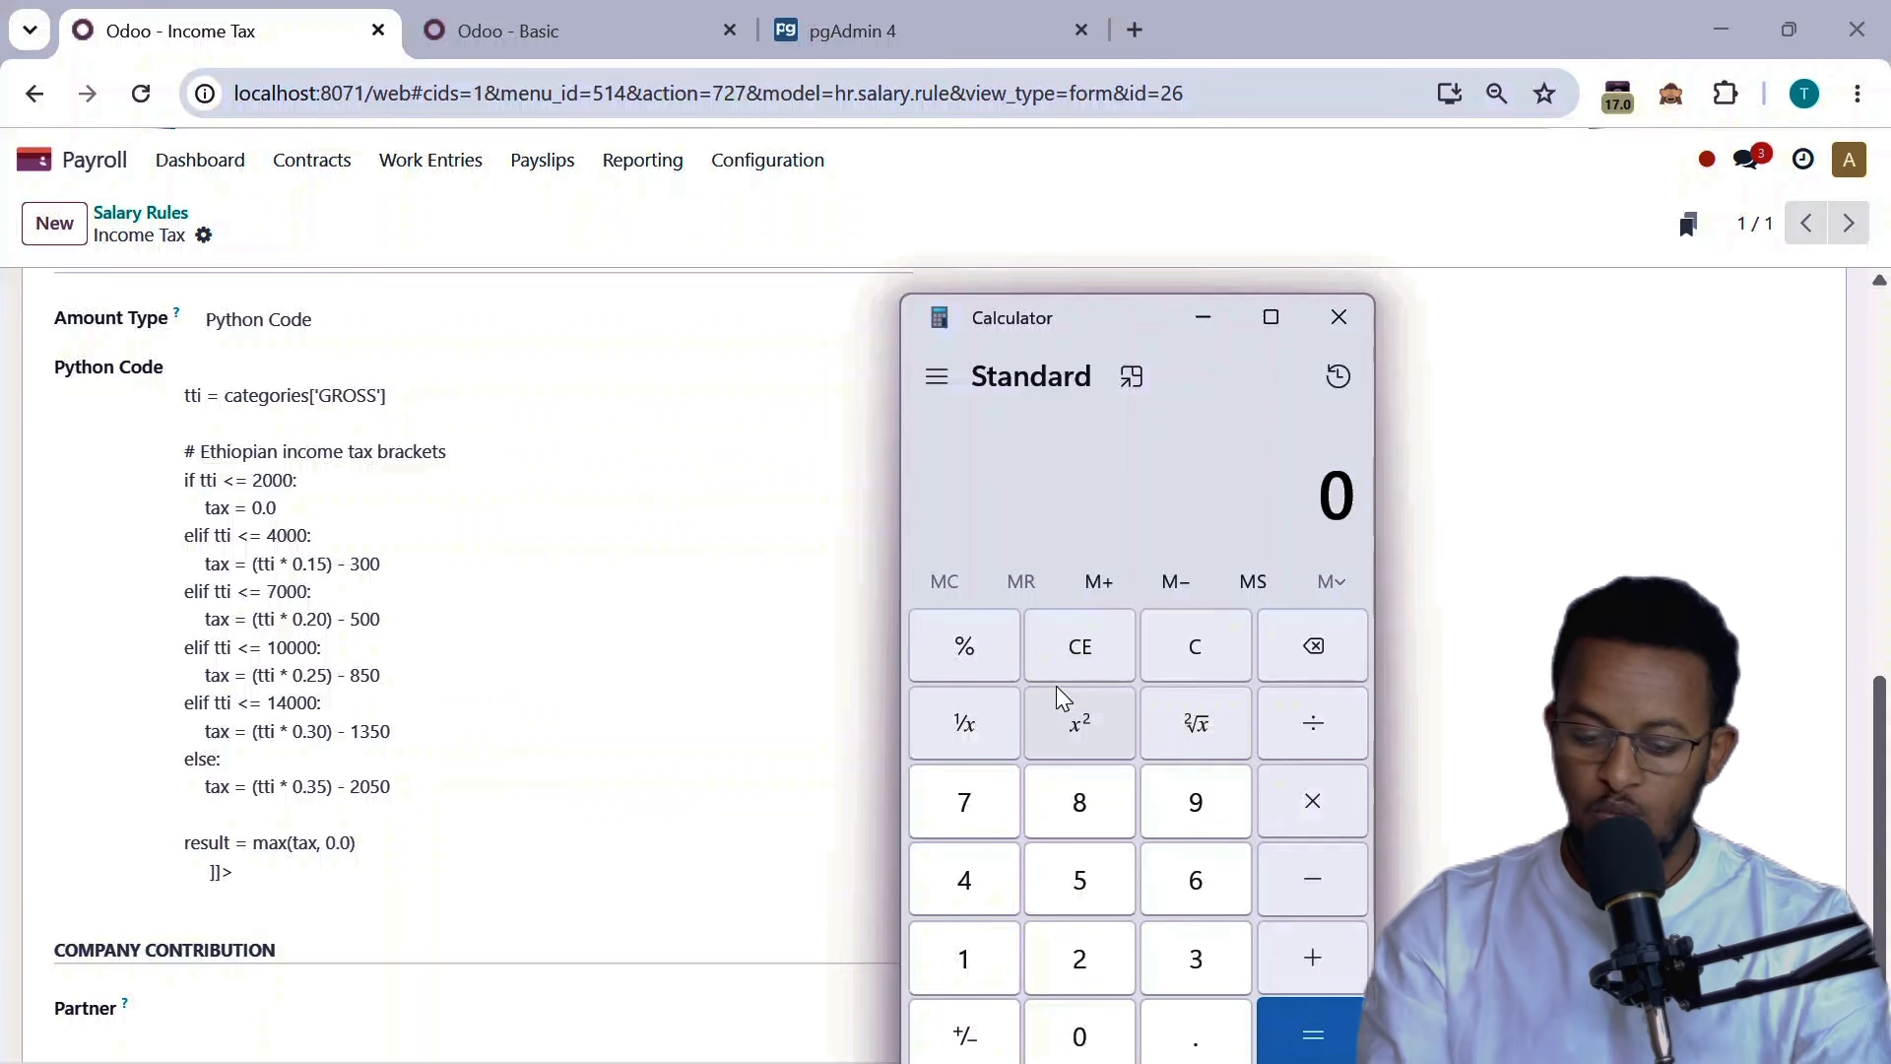
text(200)
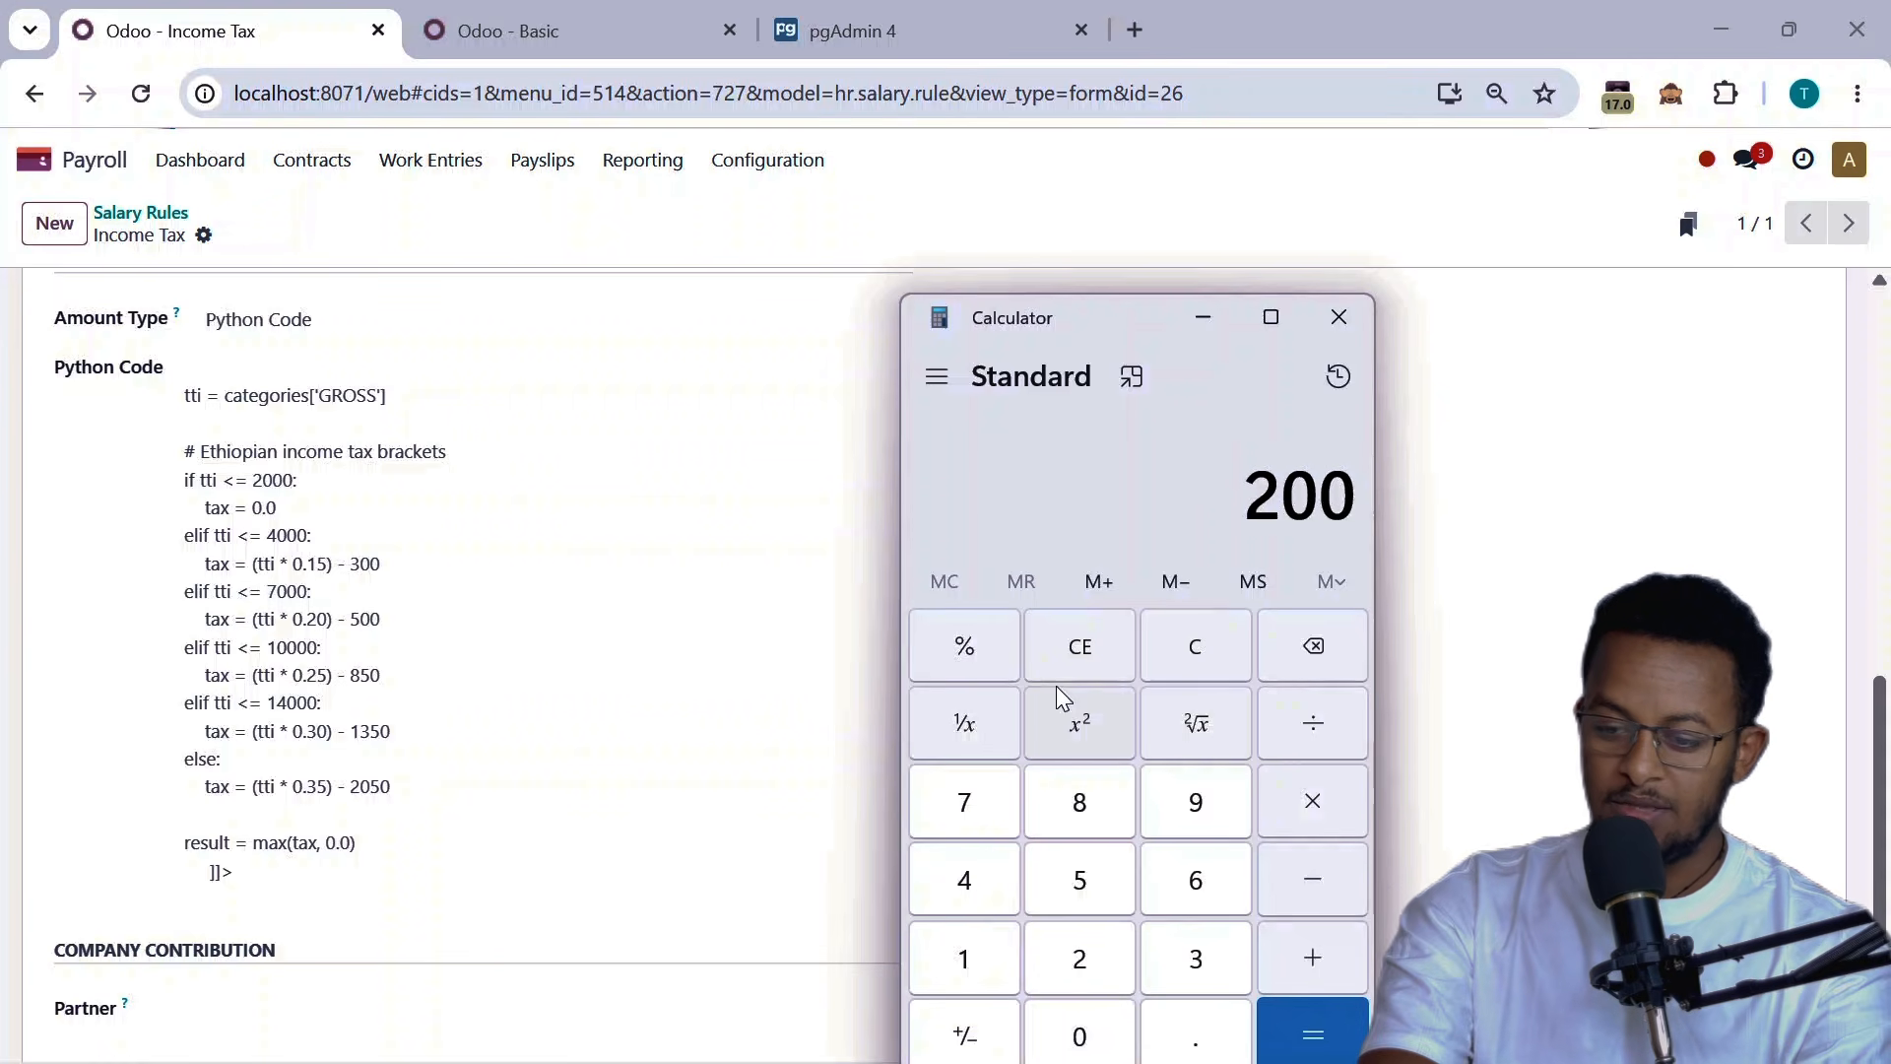
key(BackSpace)
key(Escape)
text(6)
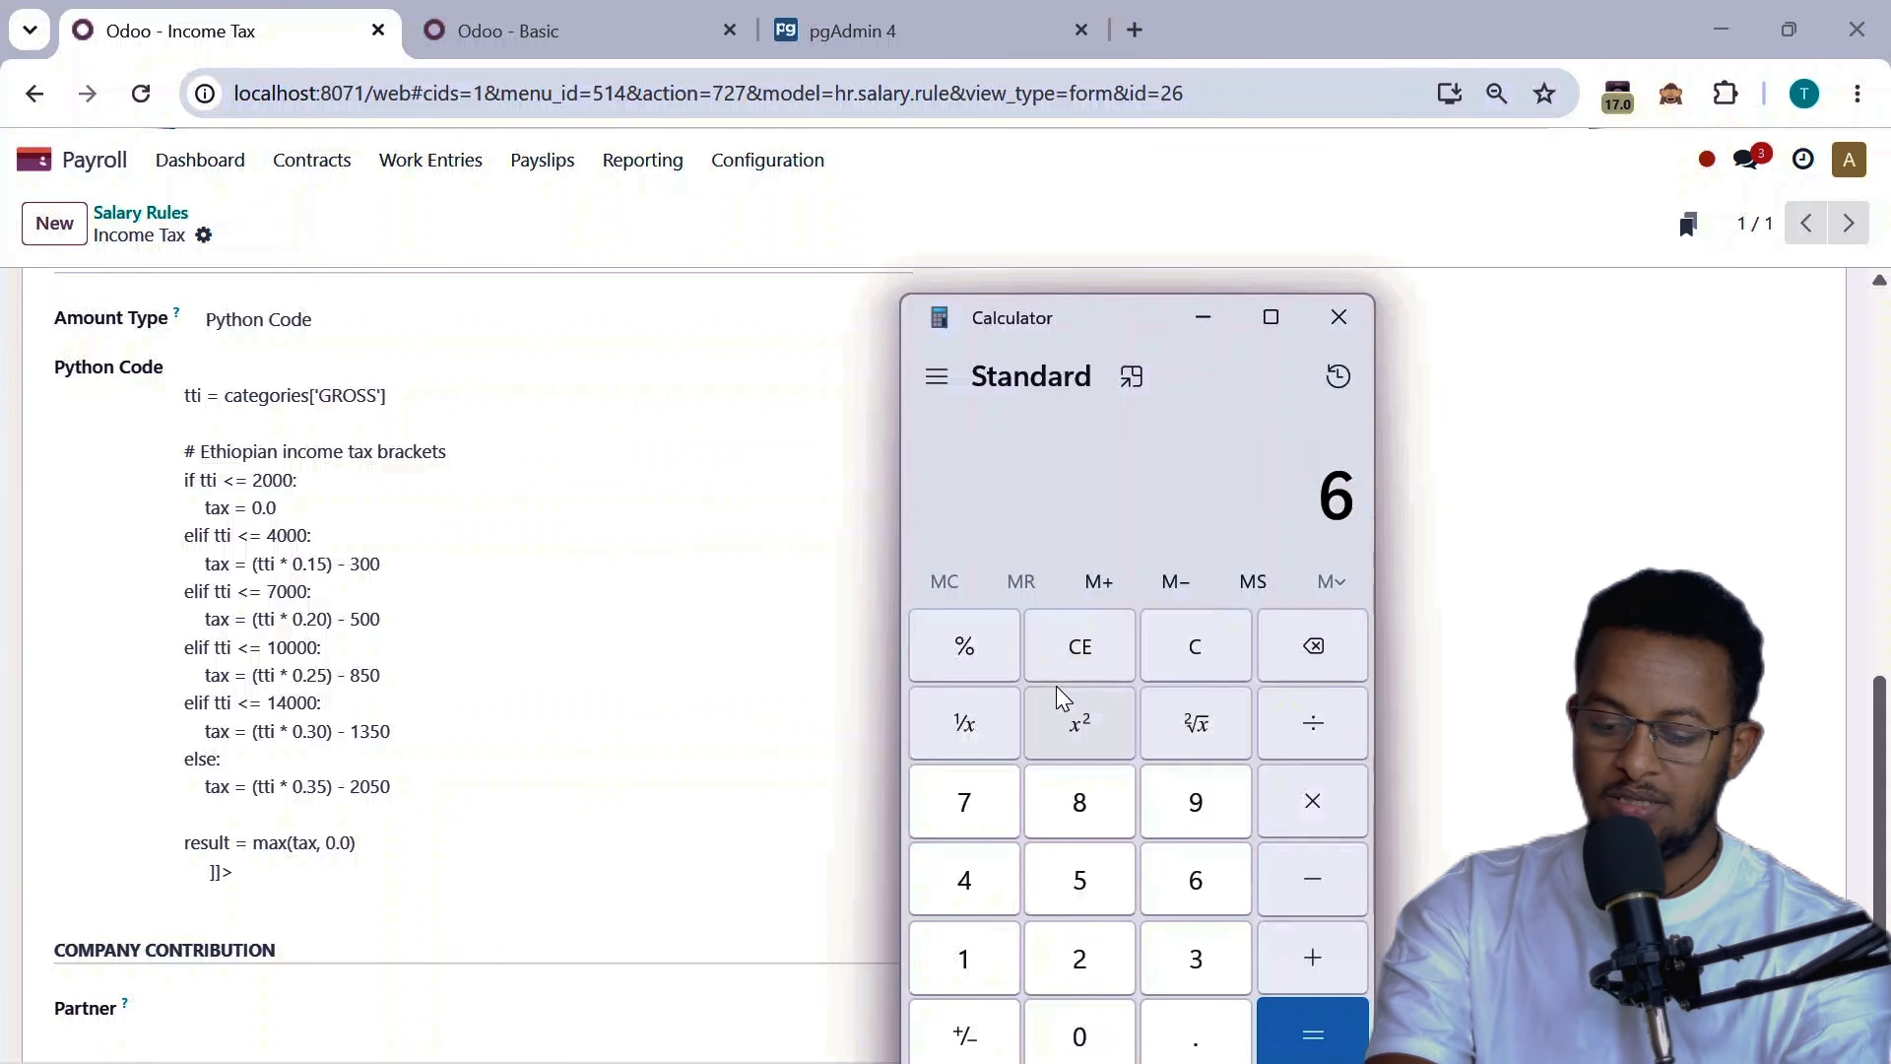
text(400)
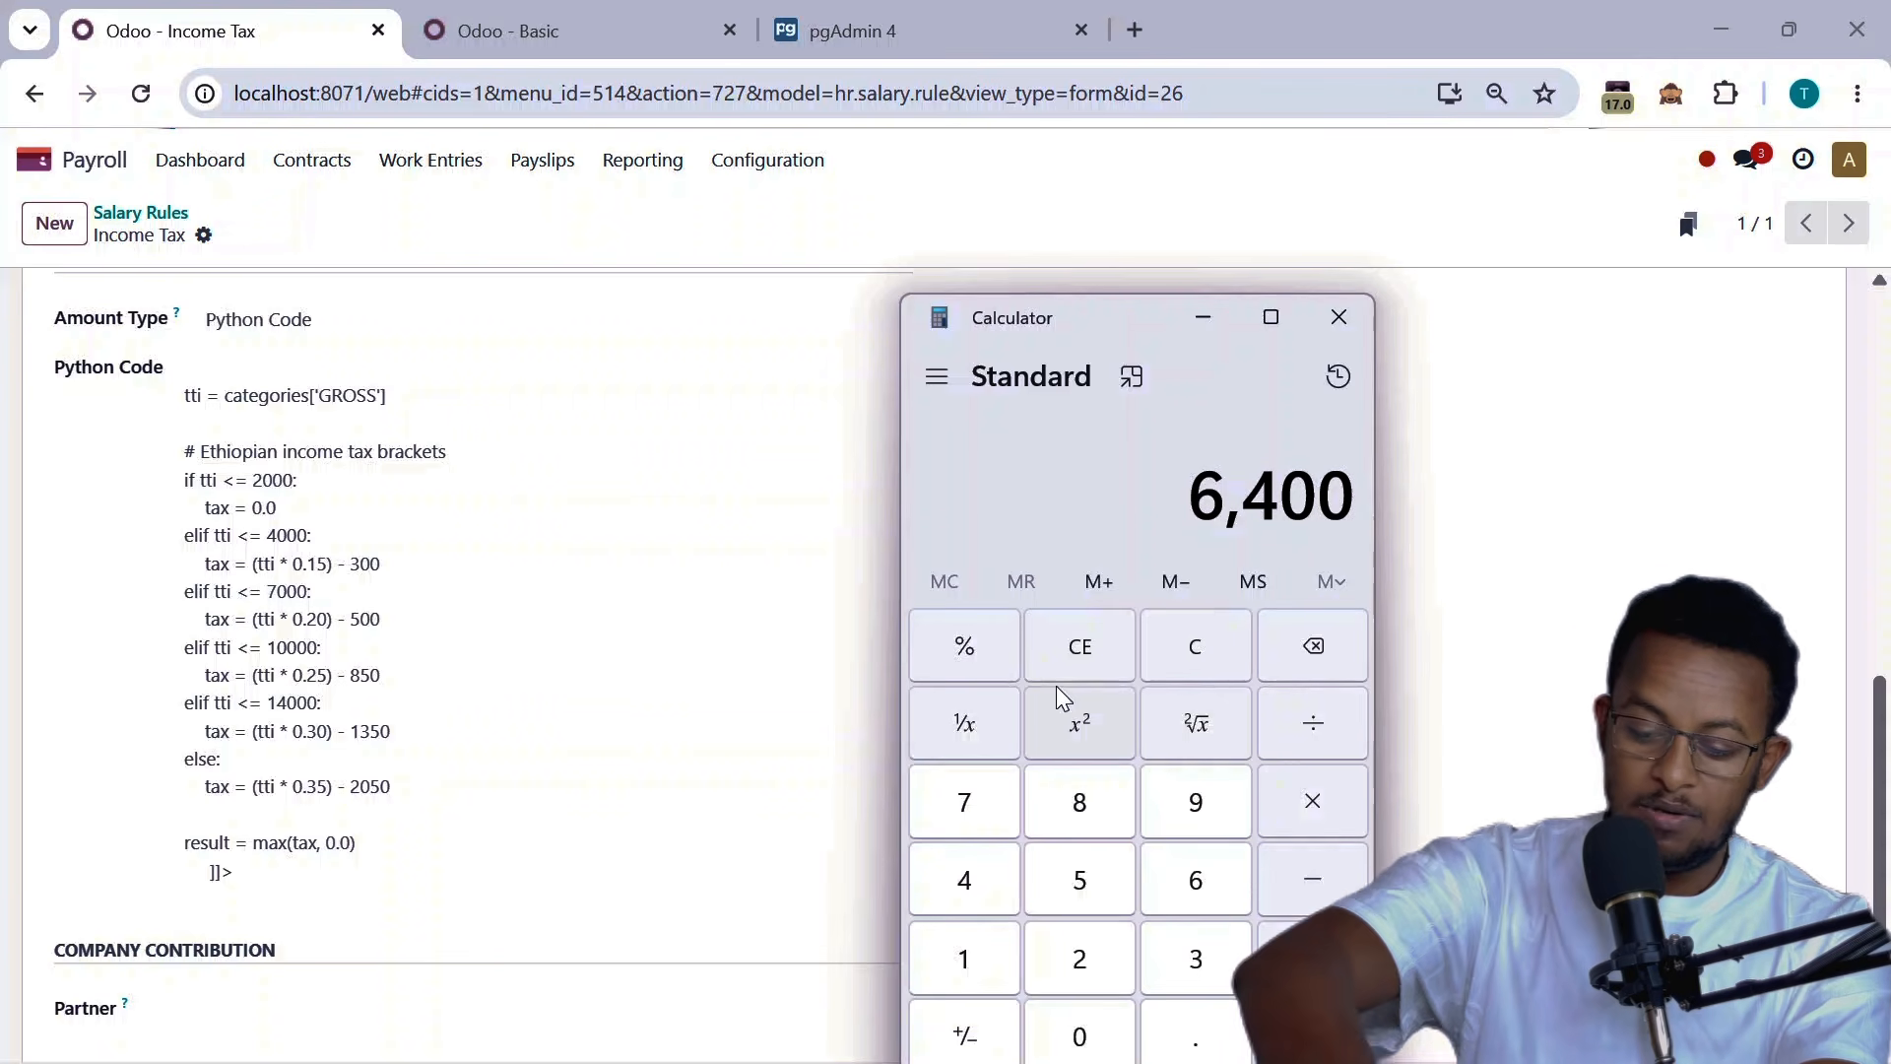
text(*)
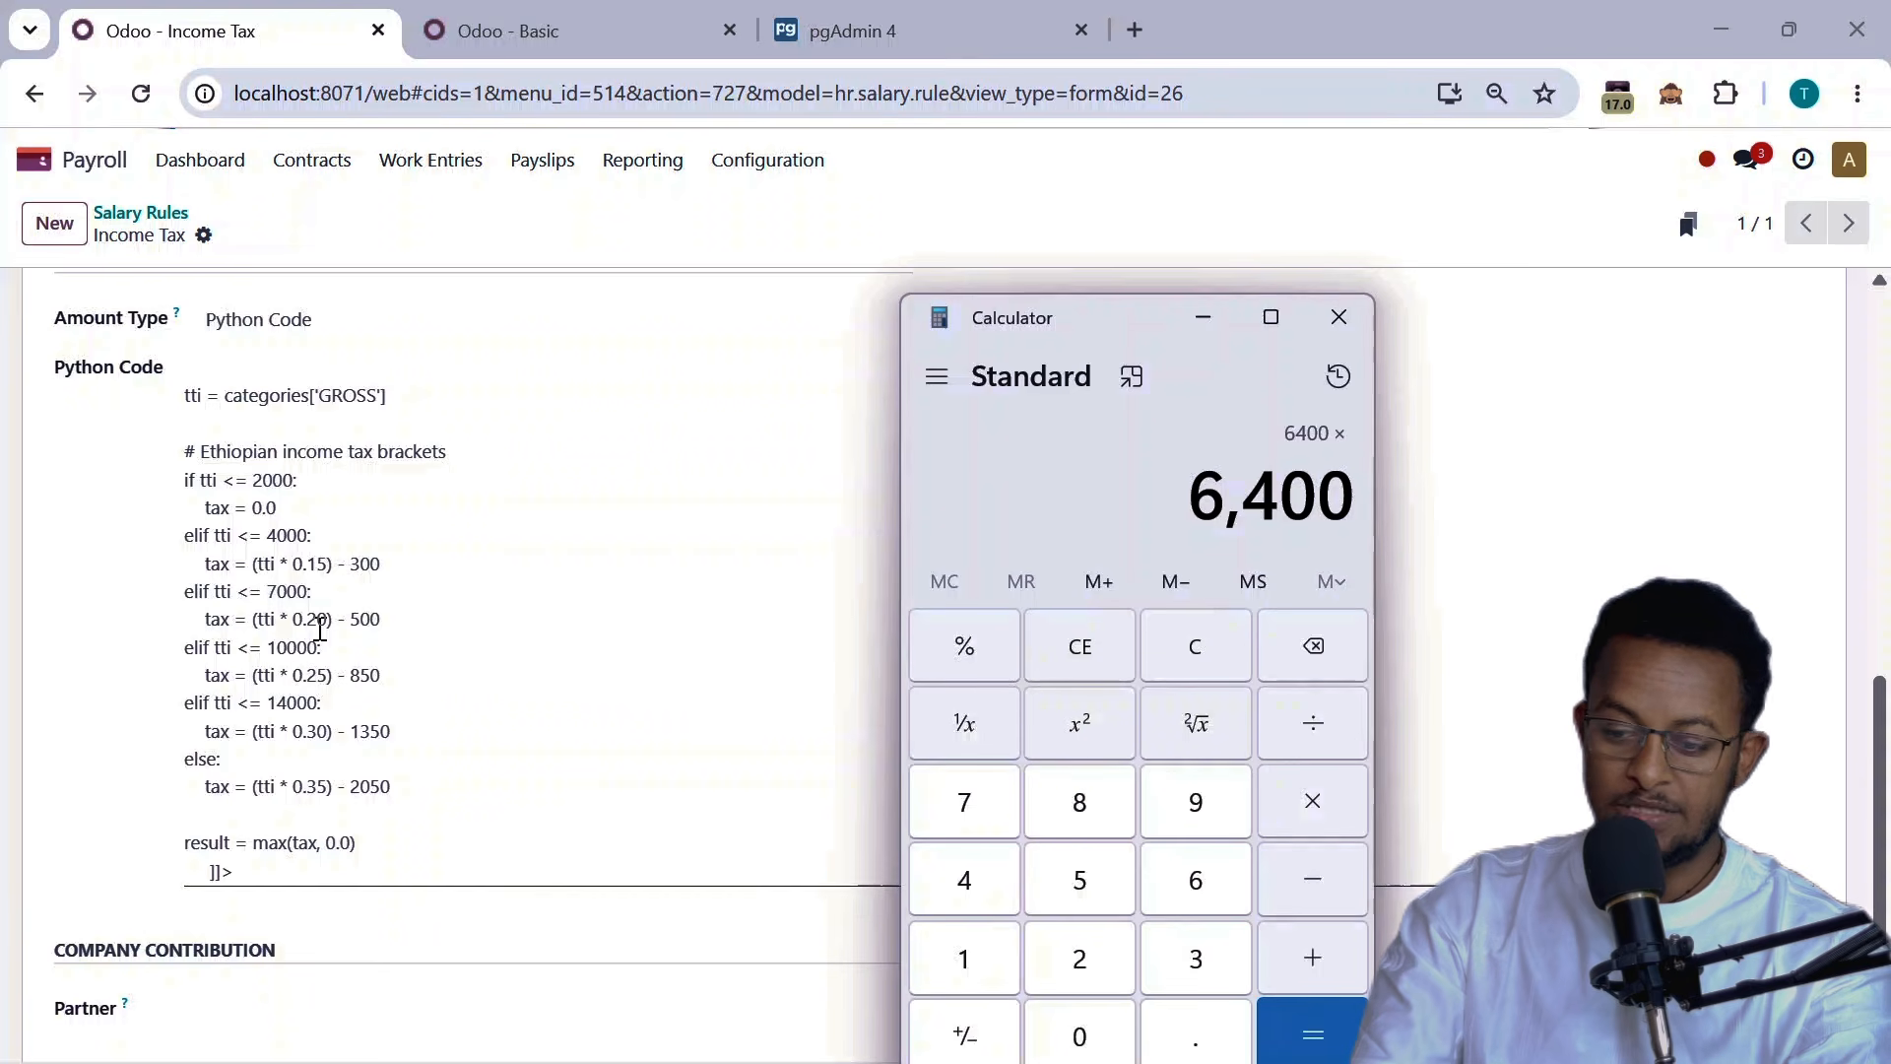
text(0.20)
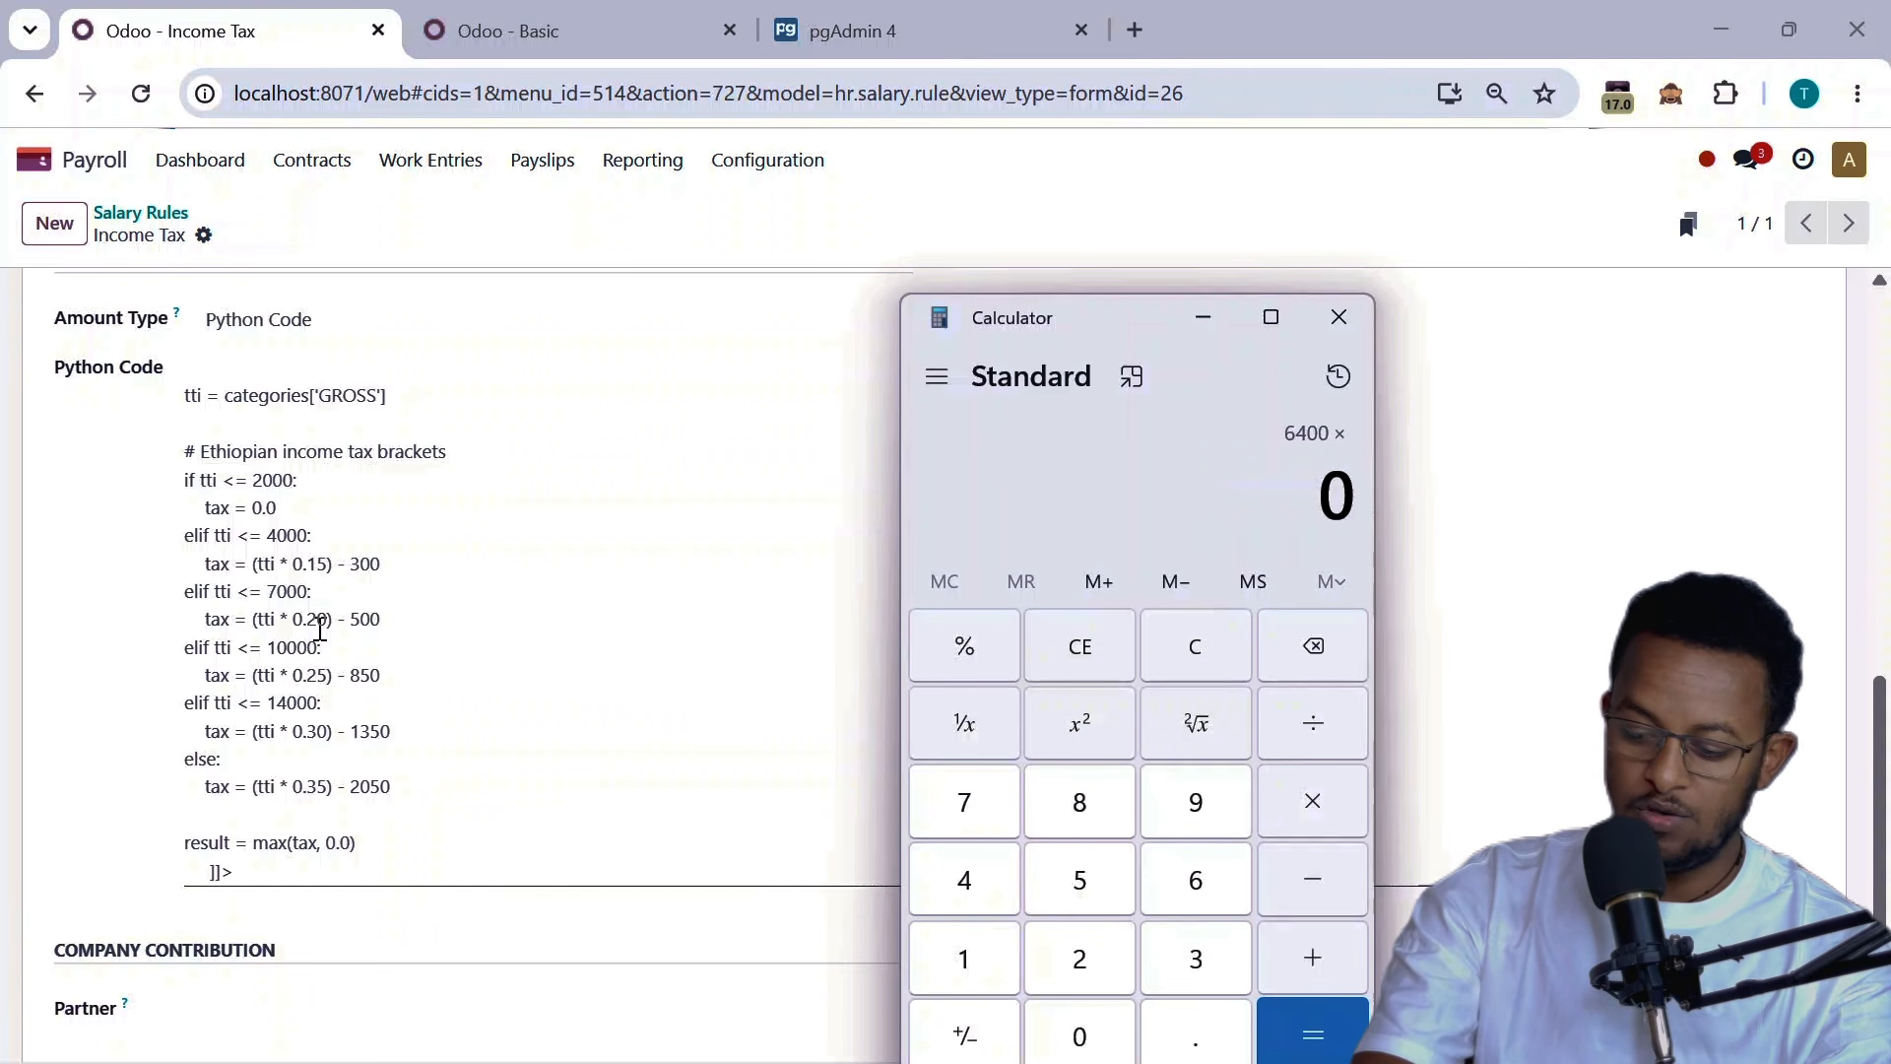
key(Return)
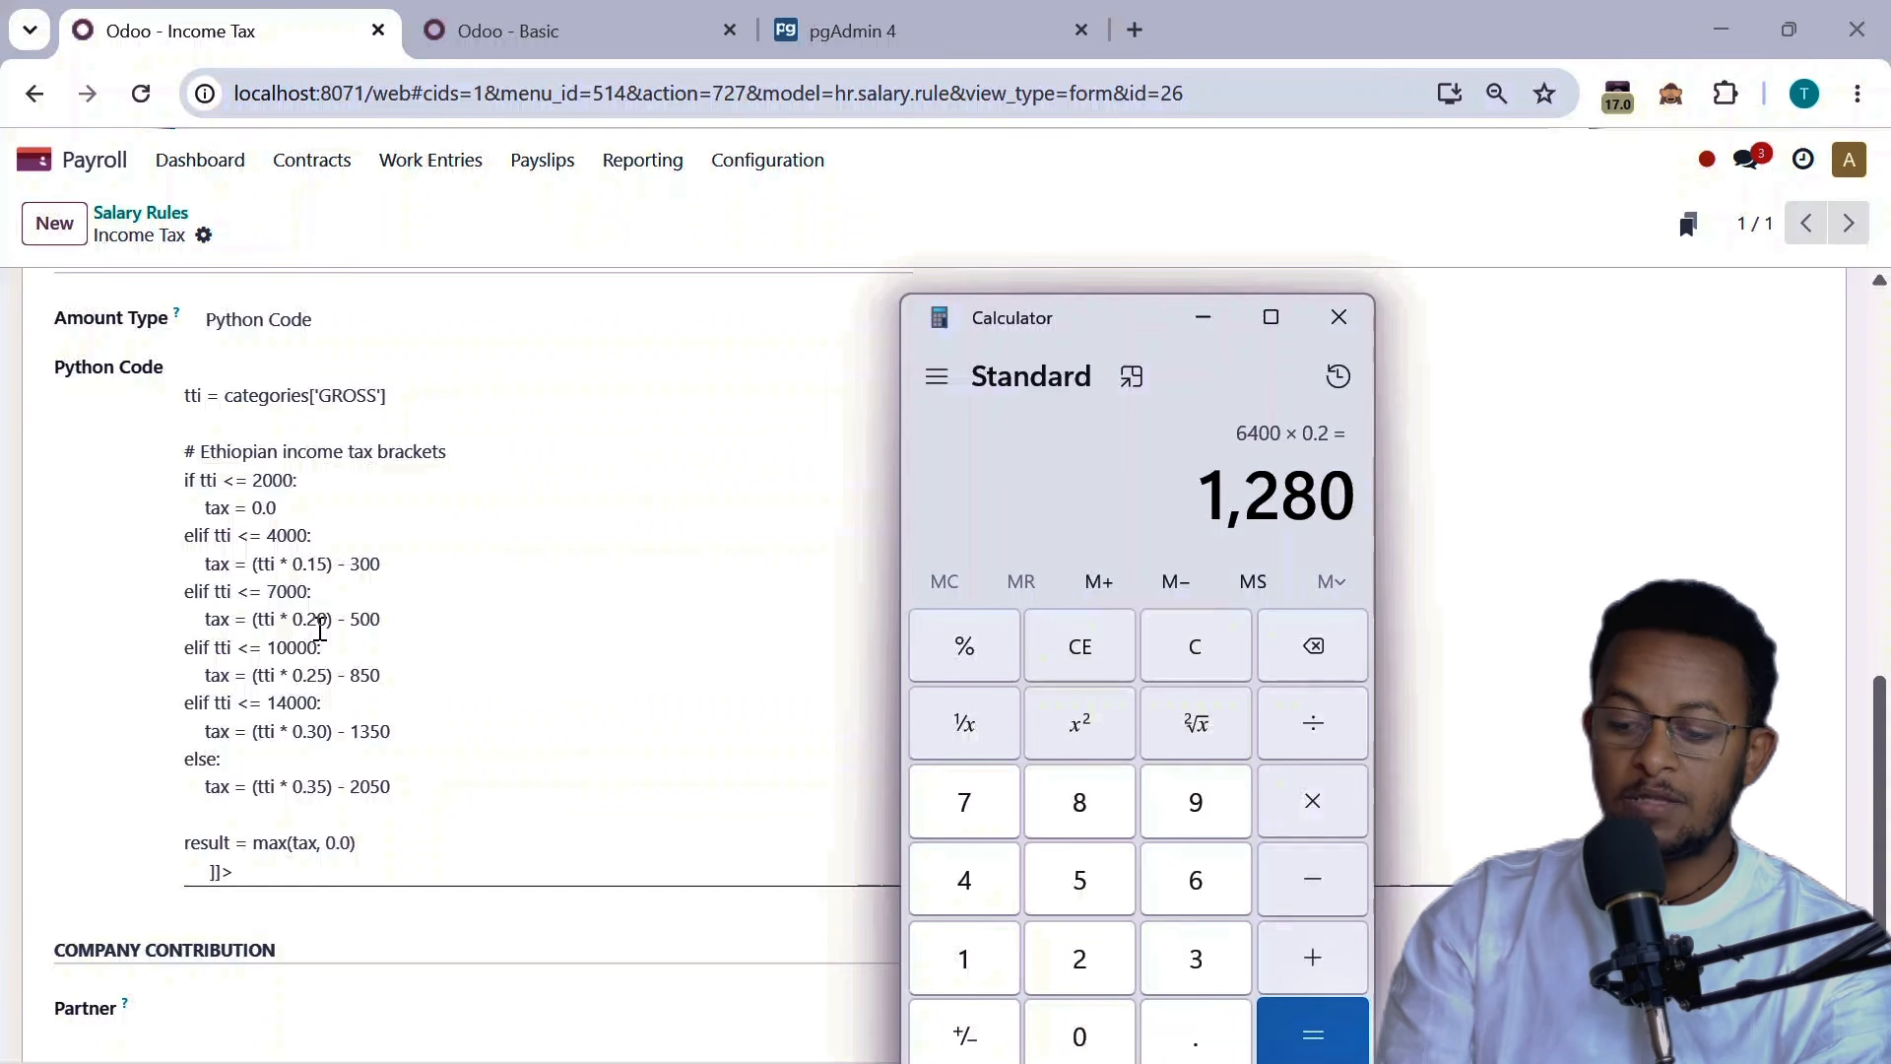
Subtract the 7000 bracket's 500 deduction from the 20% amount and clear the calculation.
key(minus)
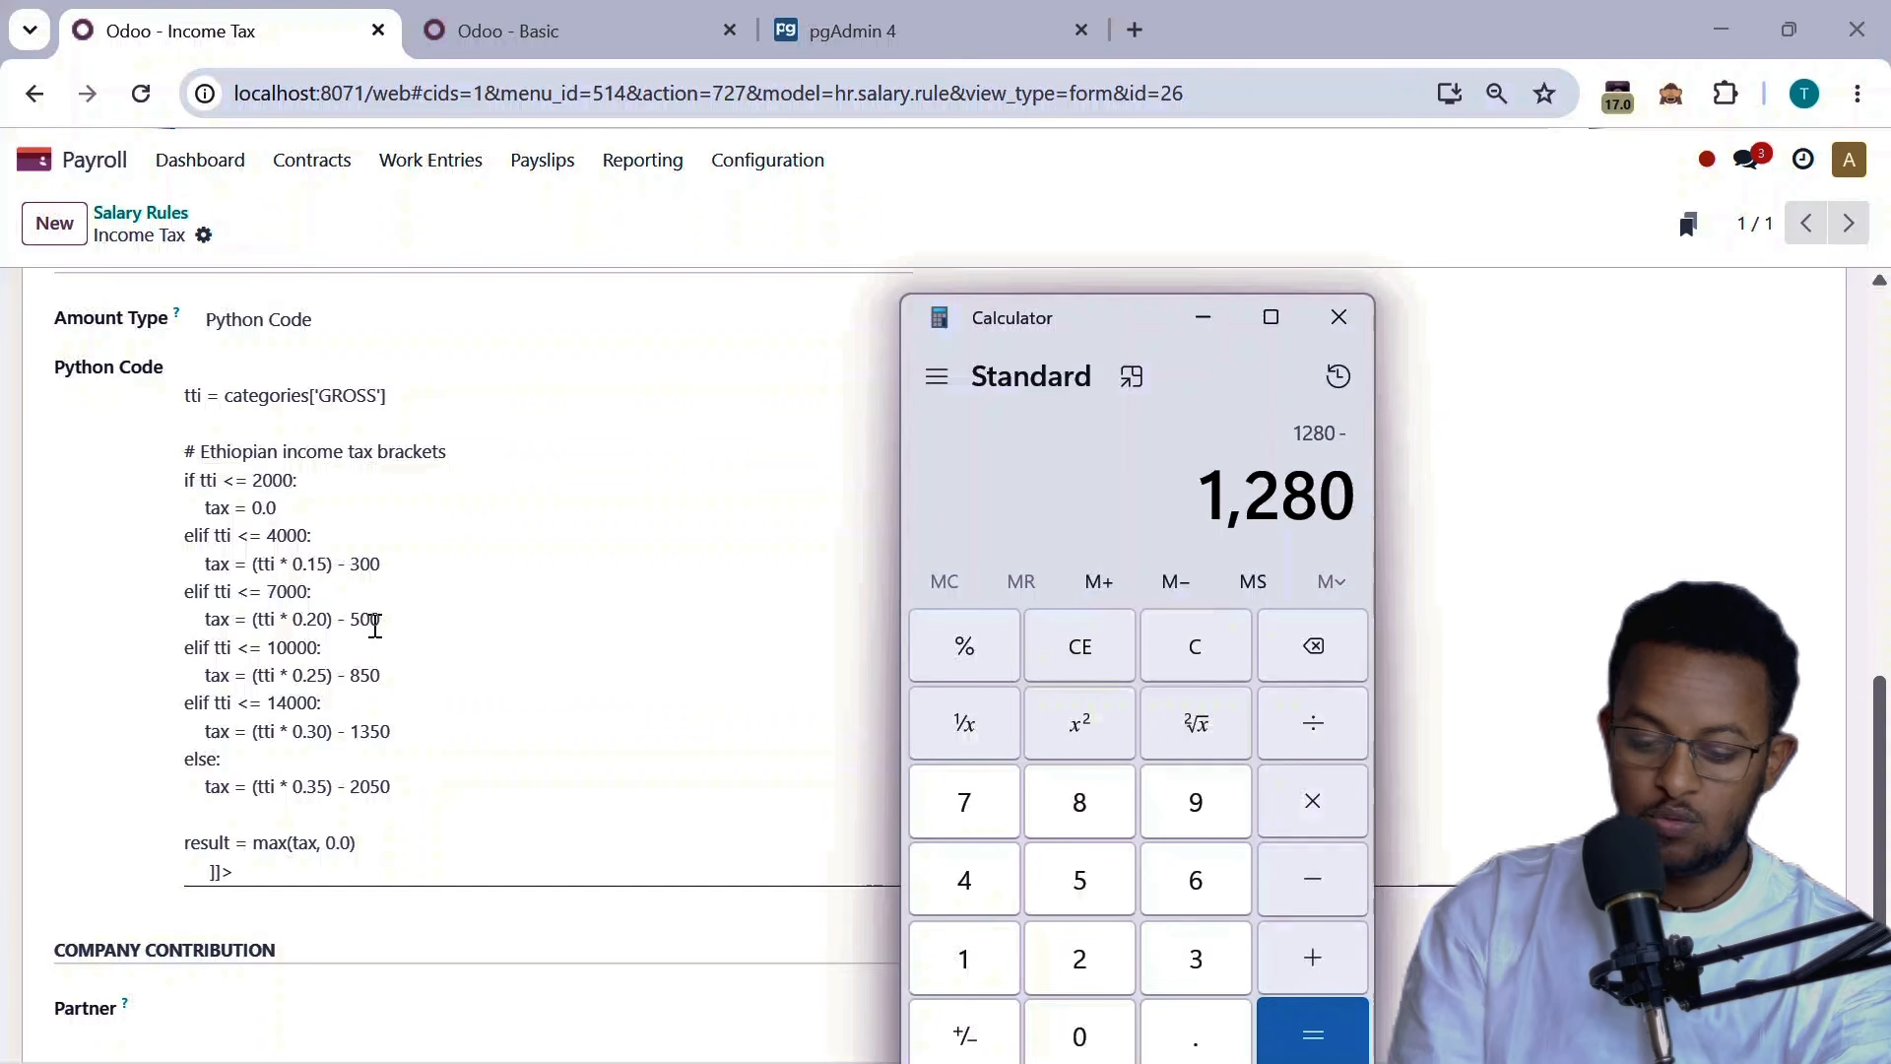
text(500)
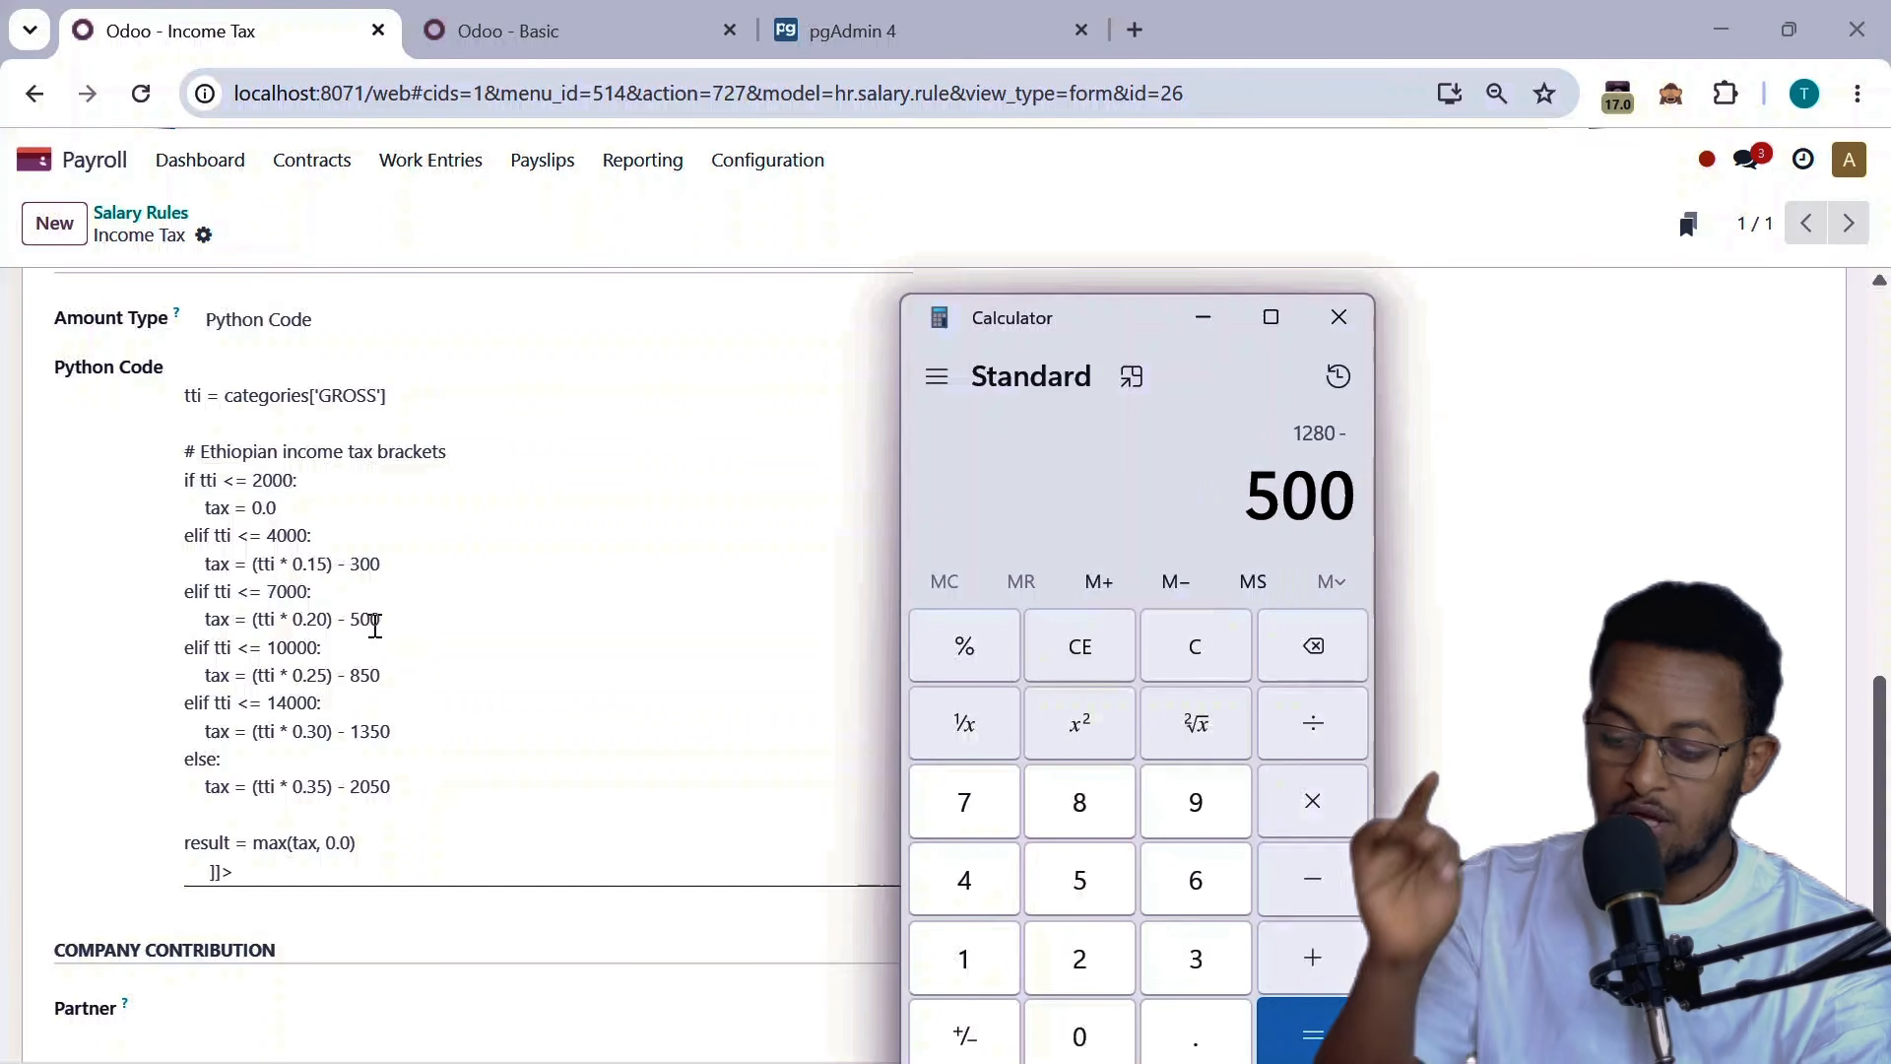
key(Return)
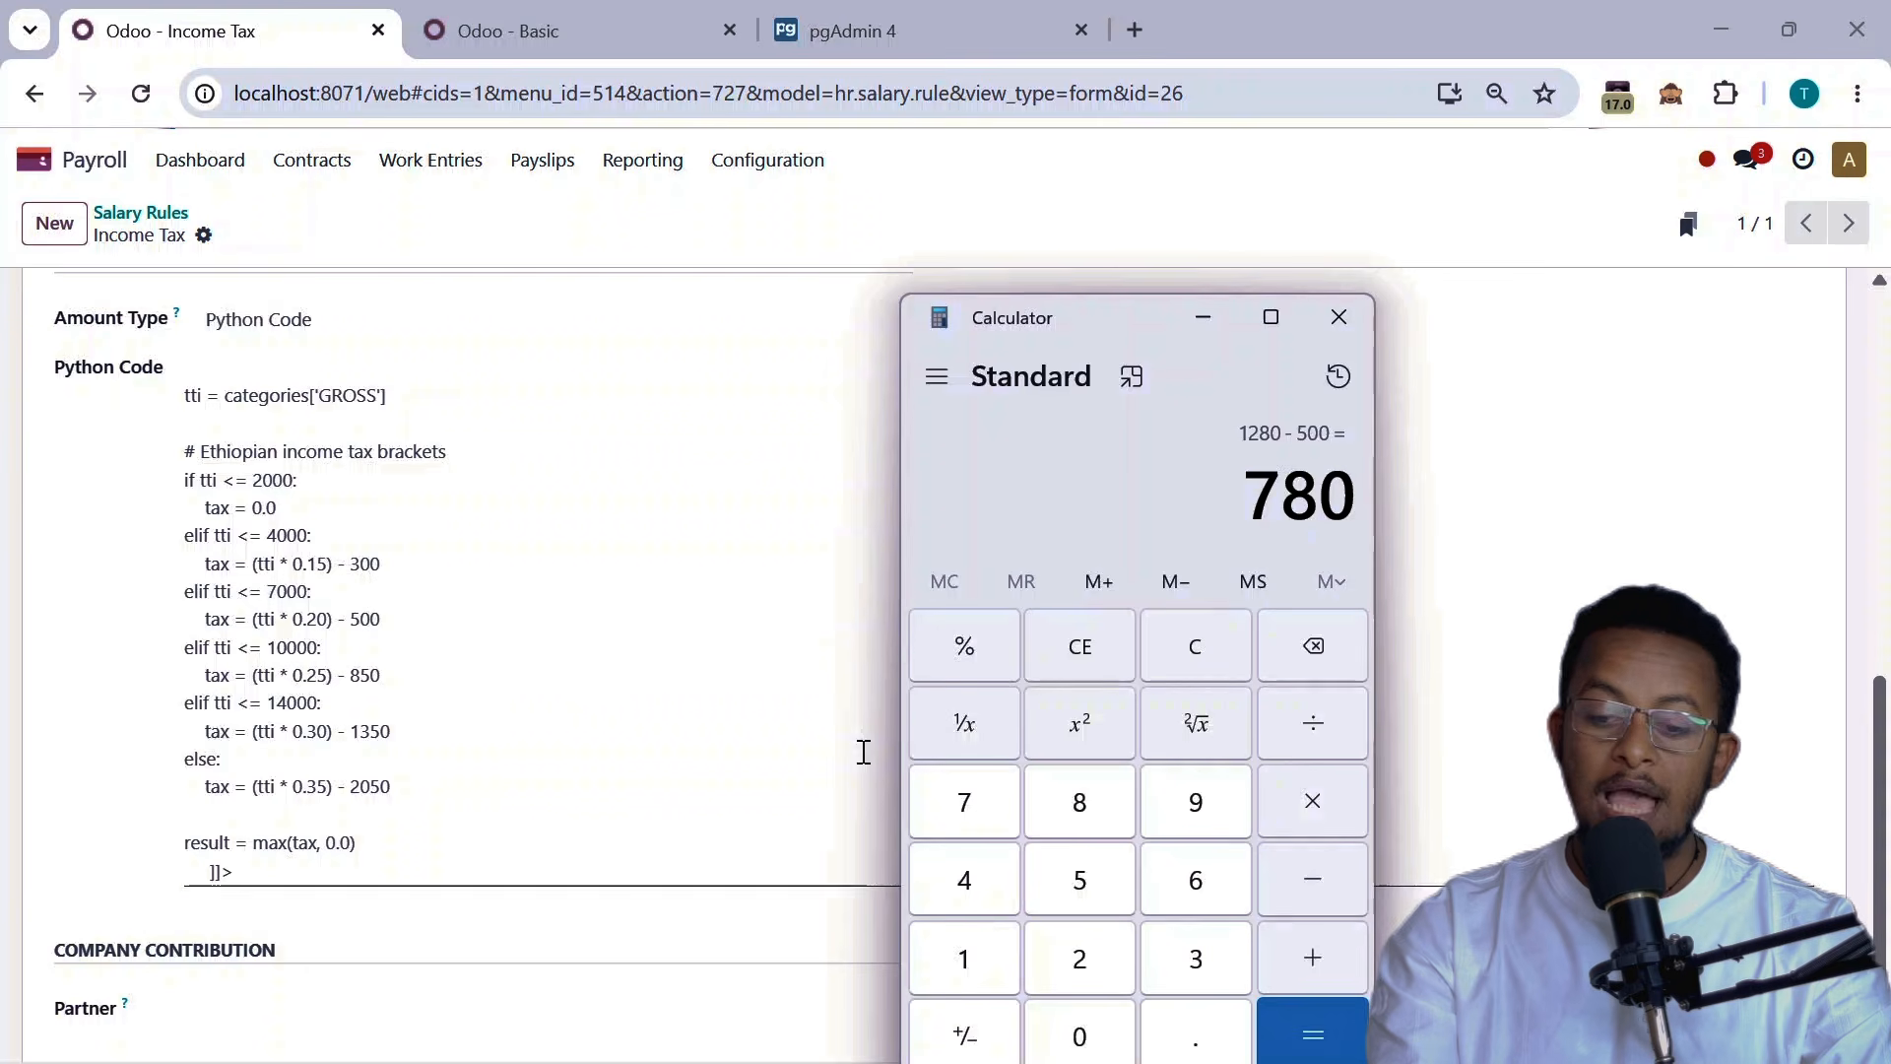
click(1093, 668)
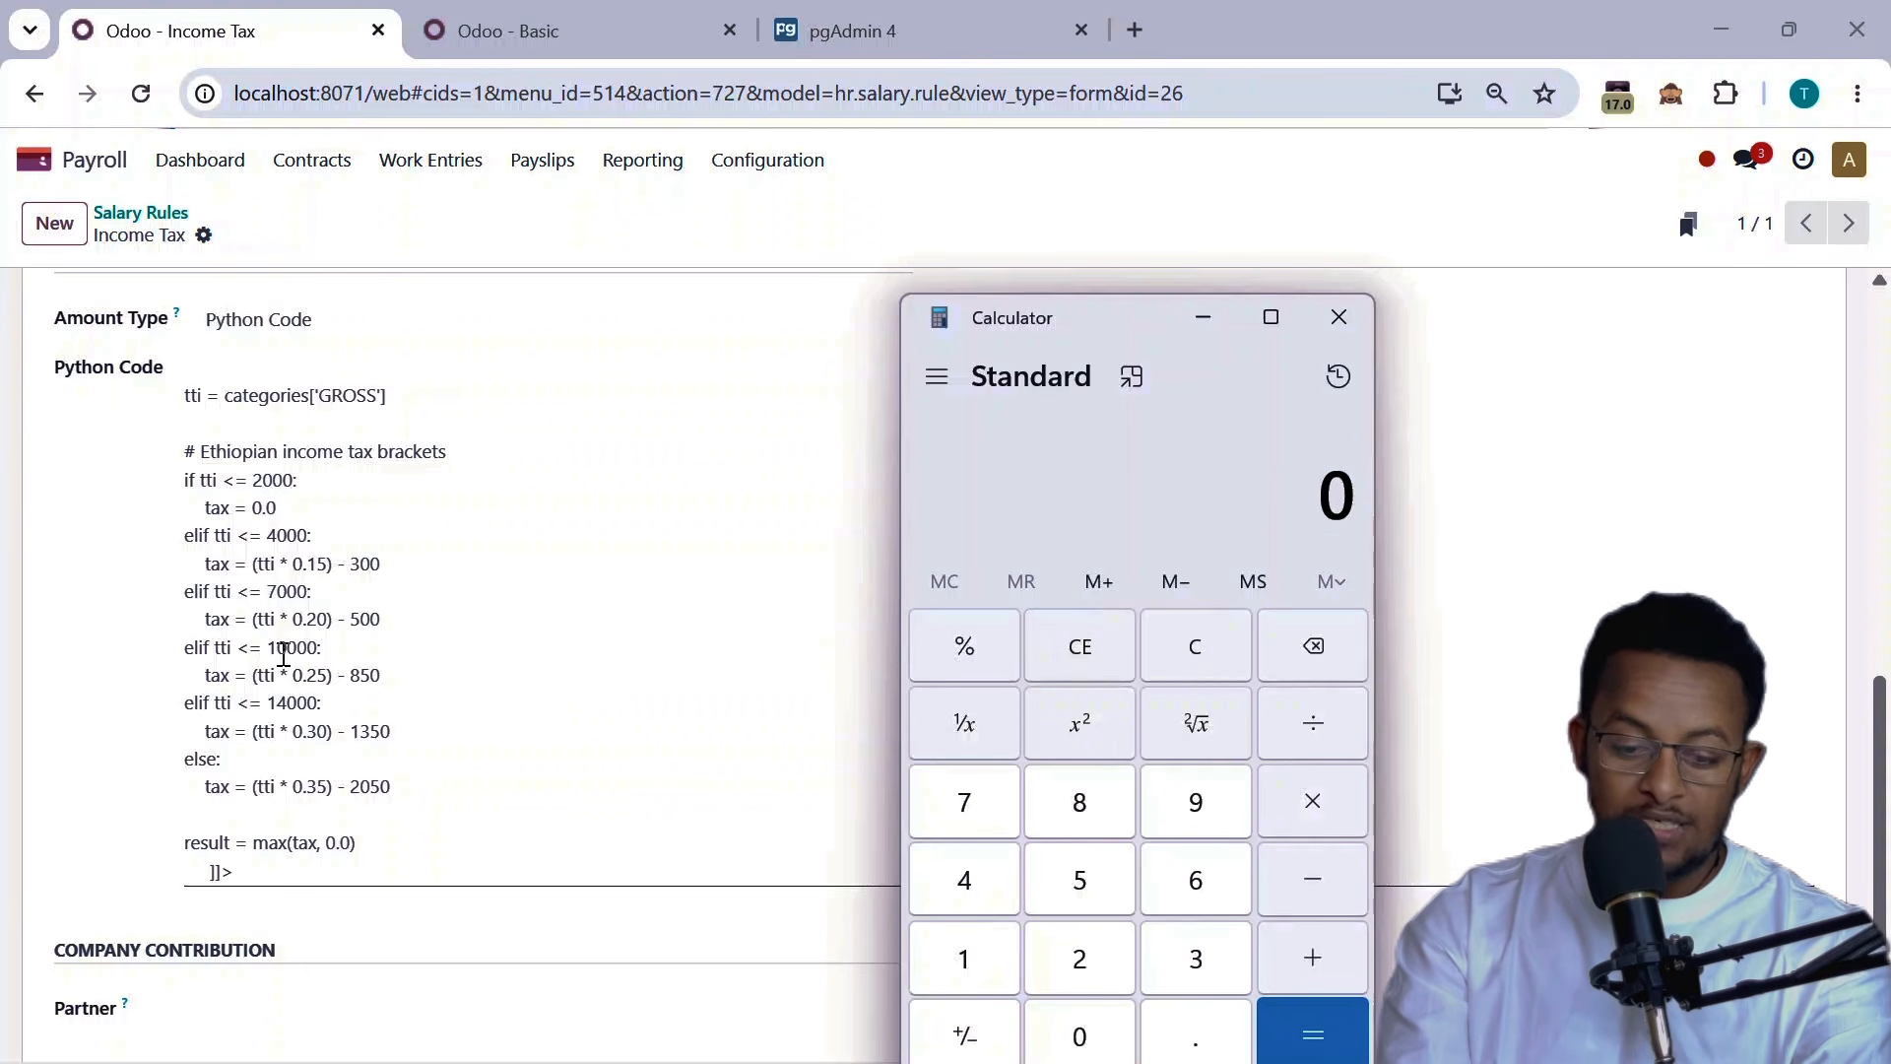
Review the tax formulas of the 10000 and 14000 brackets in the Income Tax rule, including the 850 and 1350 deductions.
double_click(370, 675)
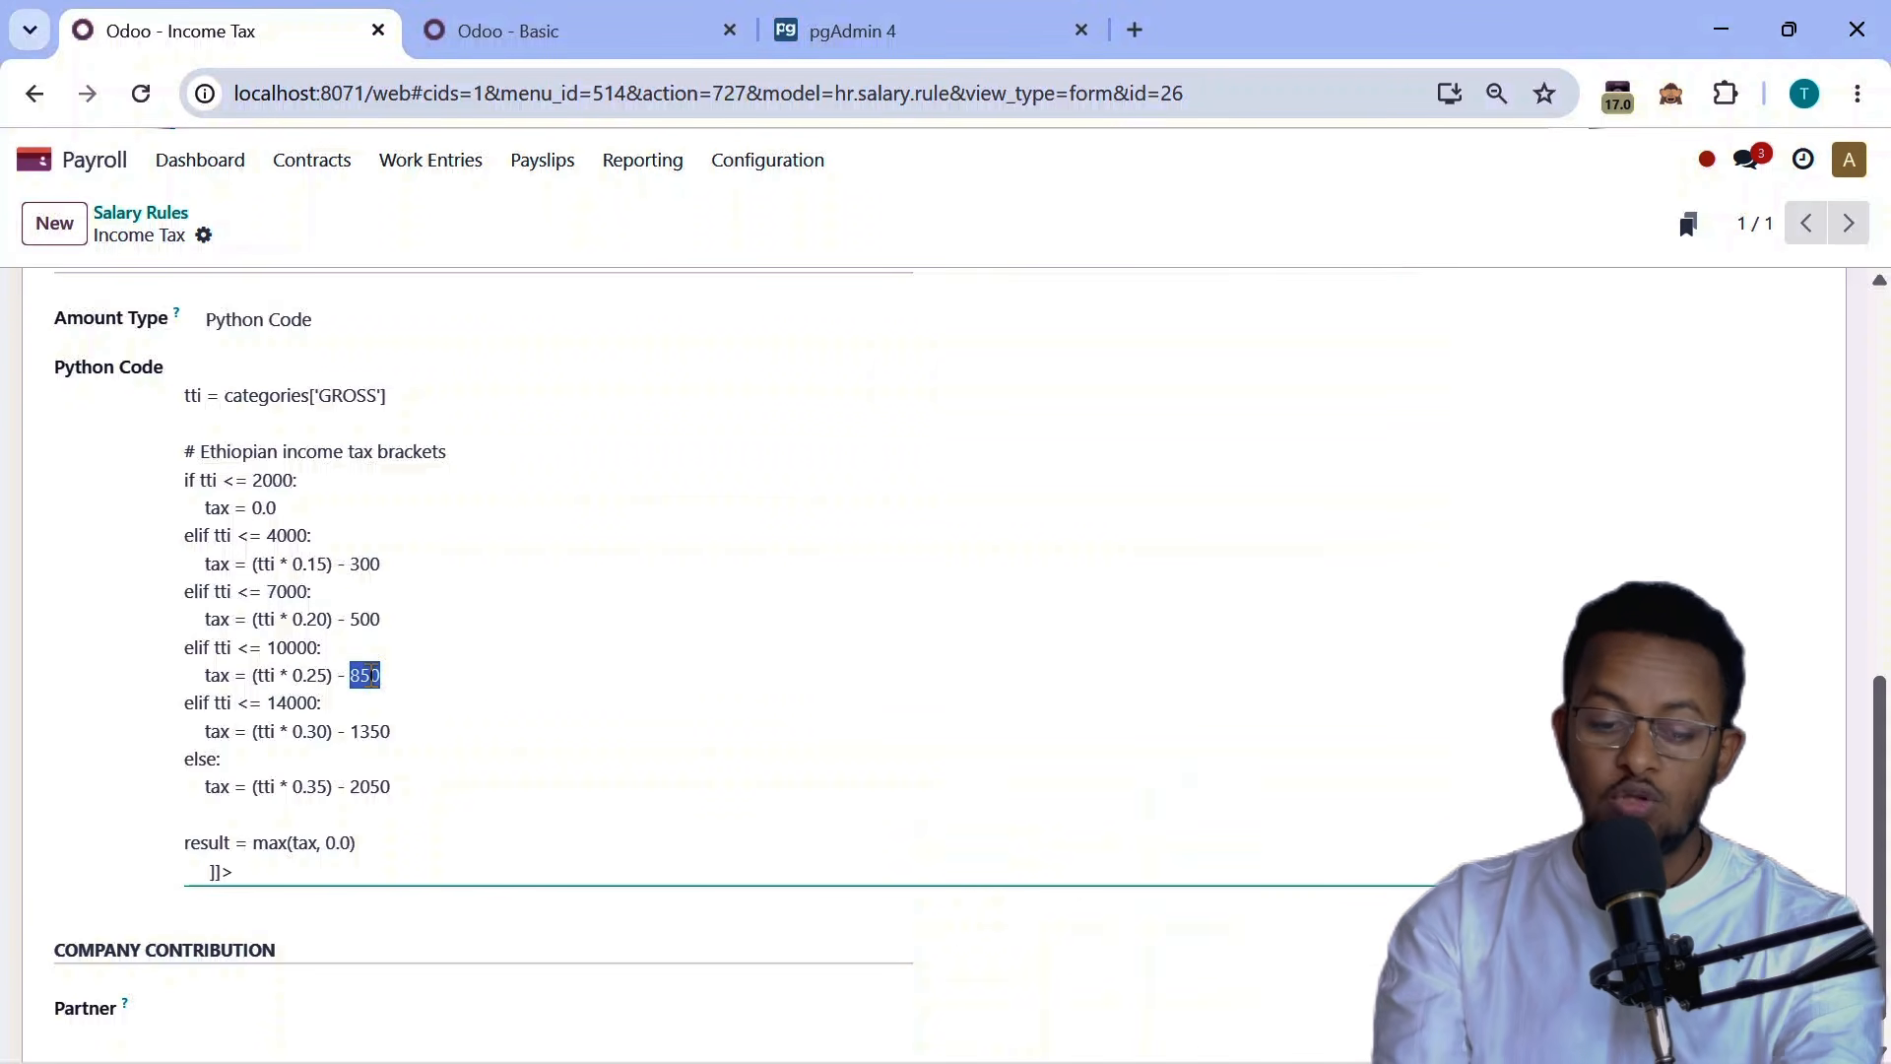
click(371, 675)
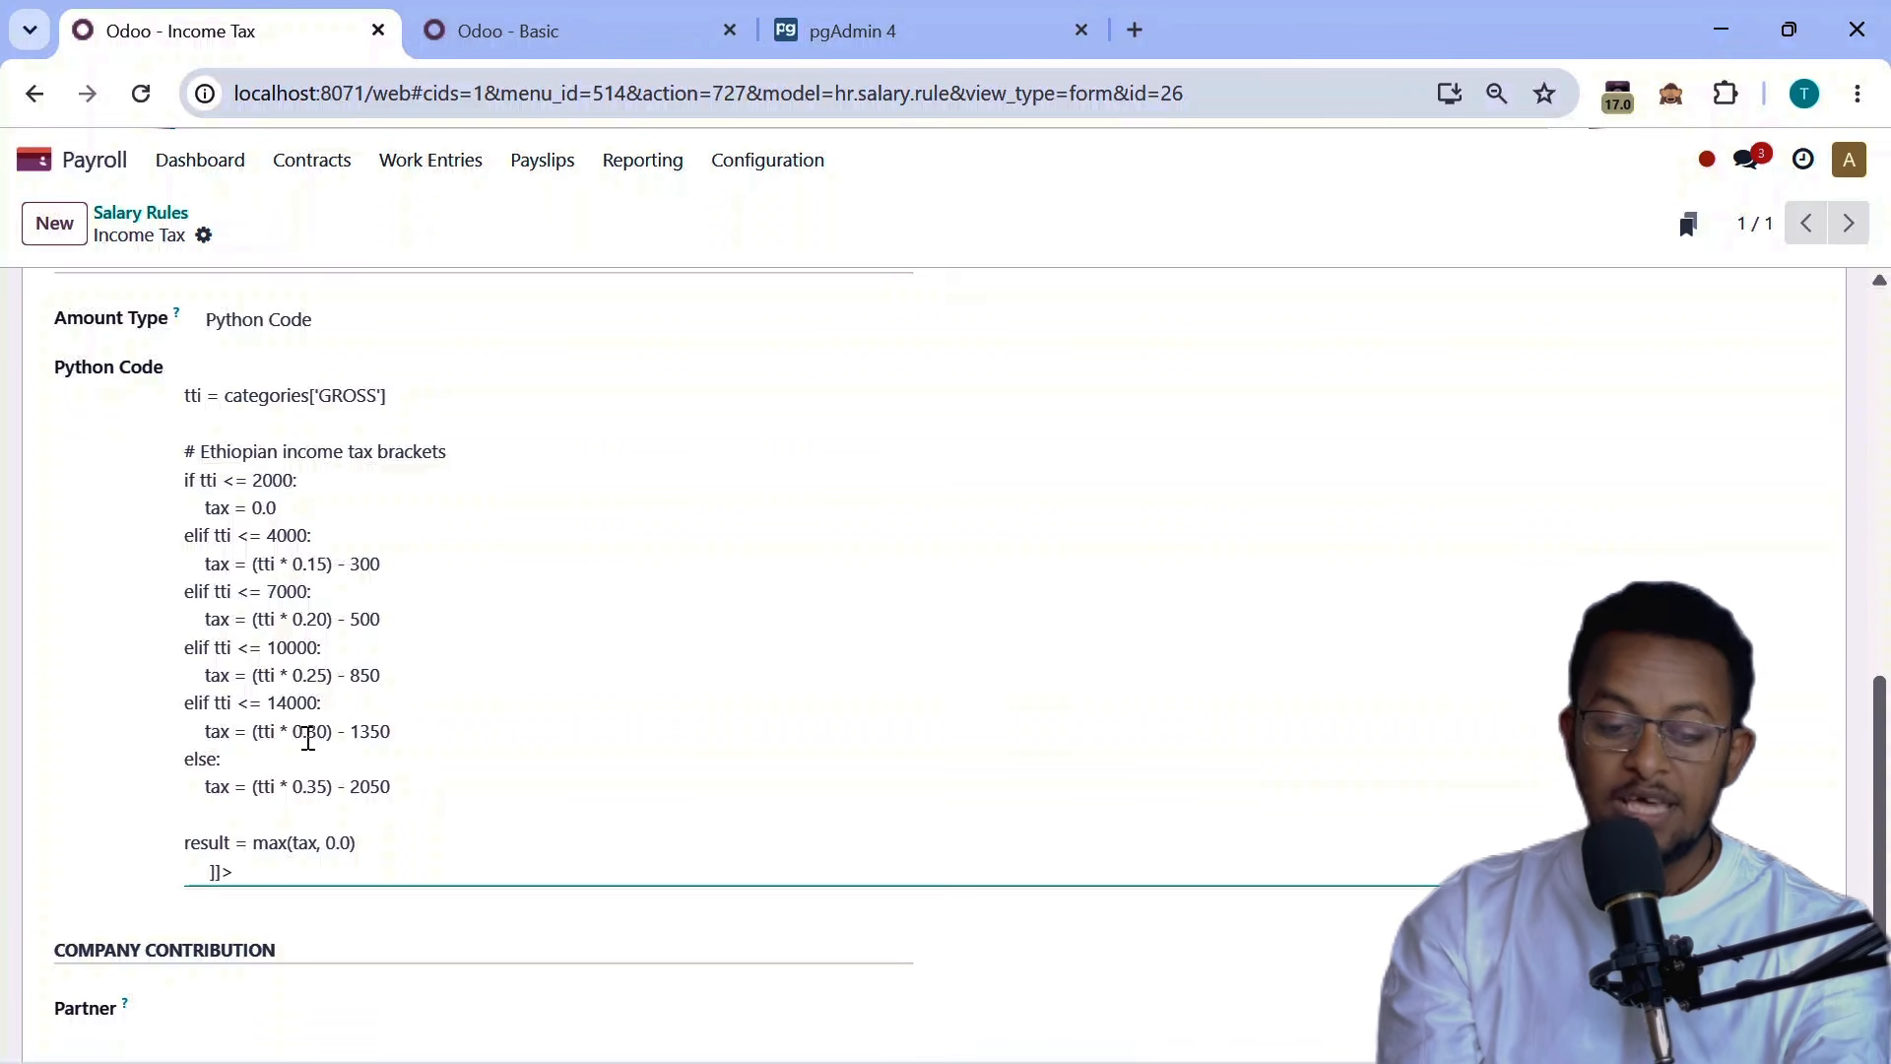
click(437, 734)
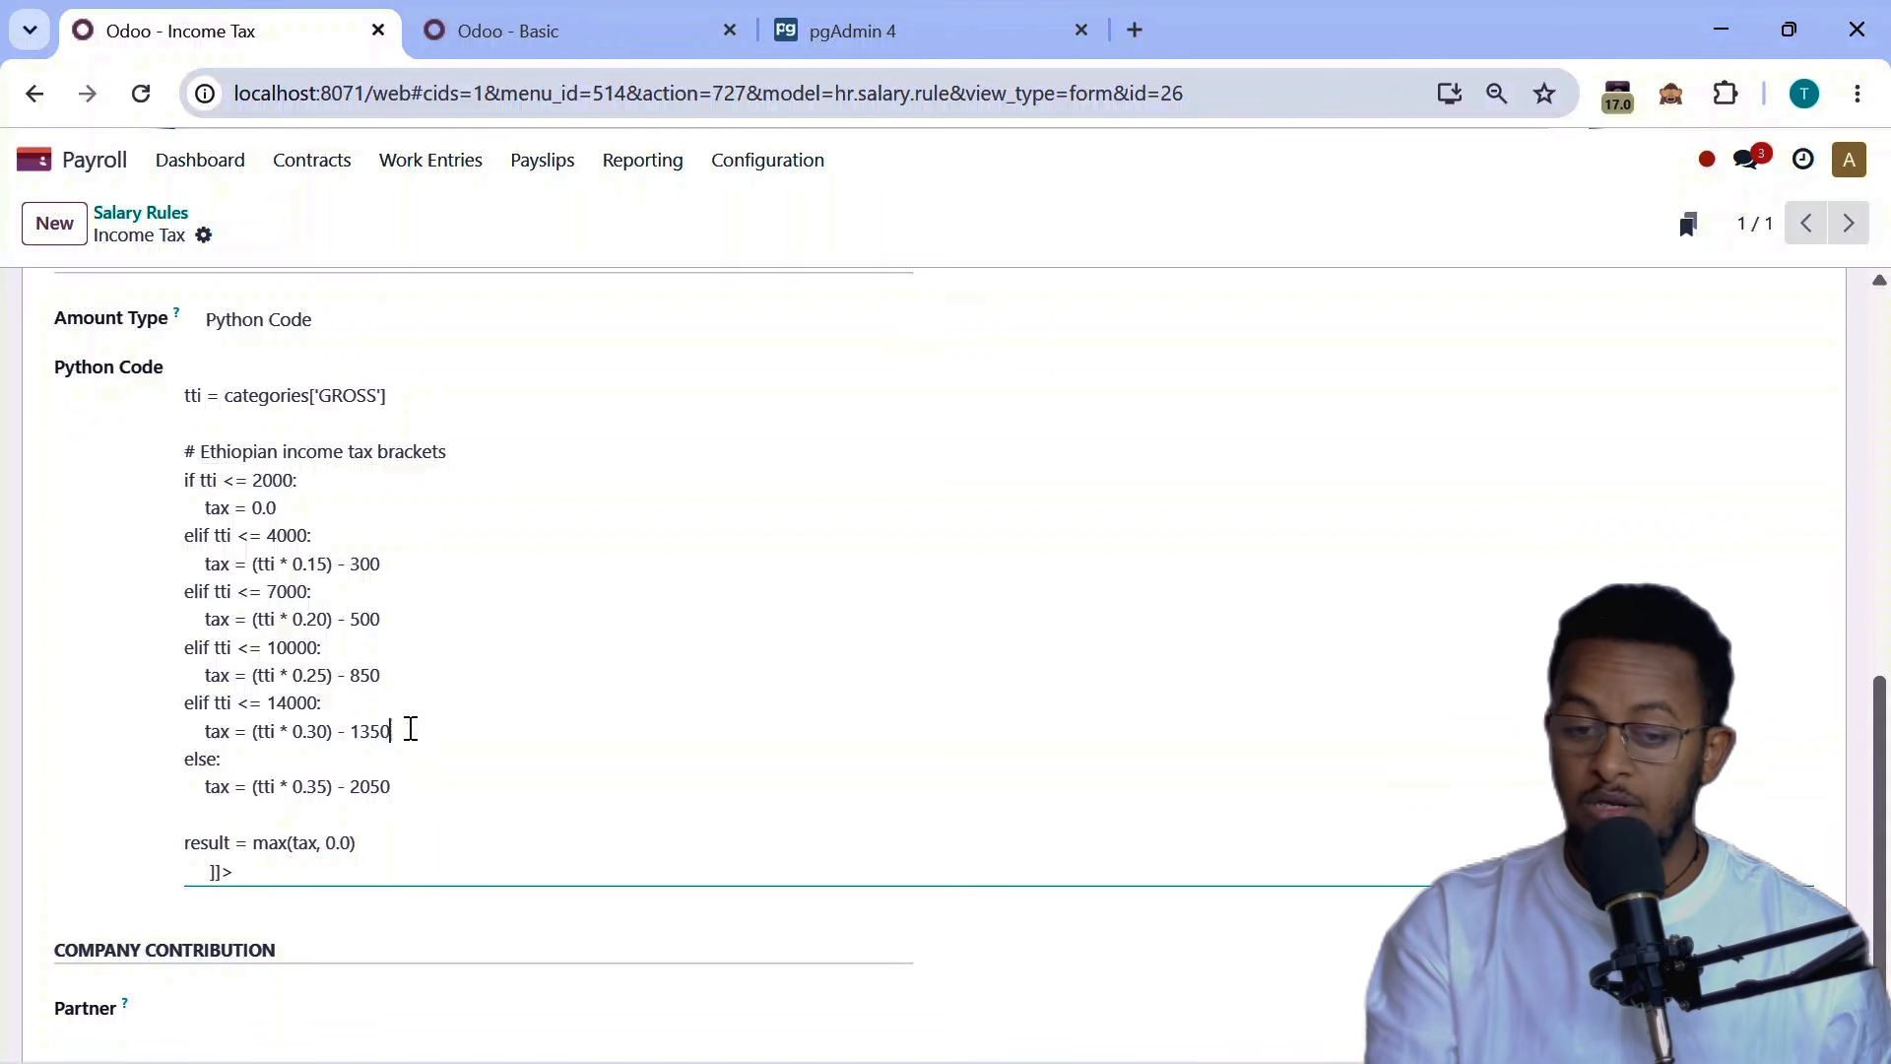
Open the Pension Employee rule under Regular Pay at its Python code and bring Calculator up beside it.
click(158, 214)
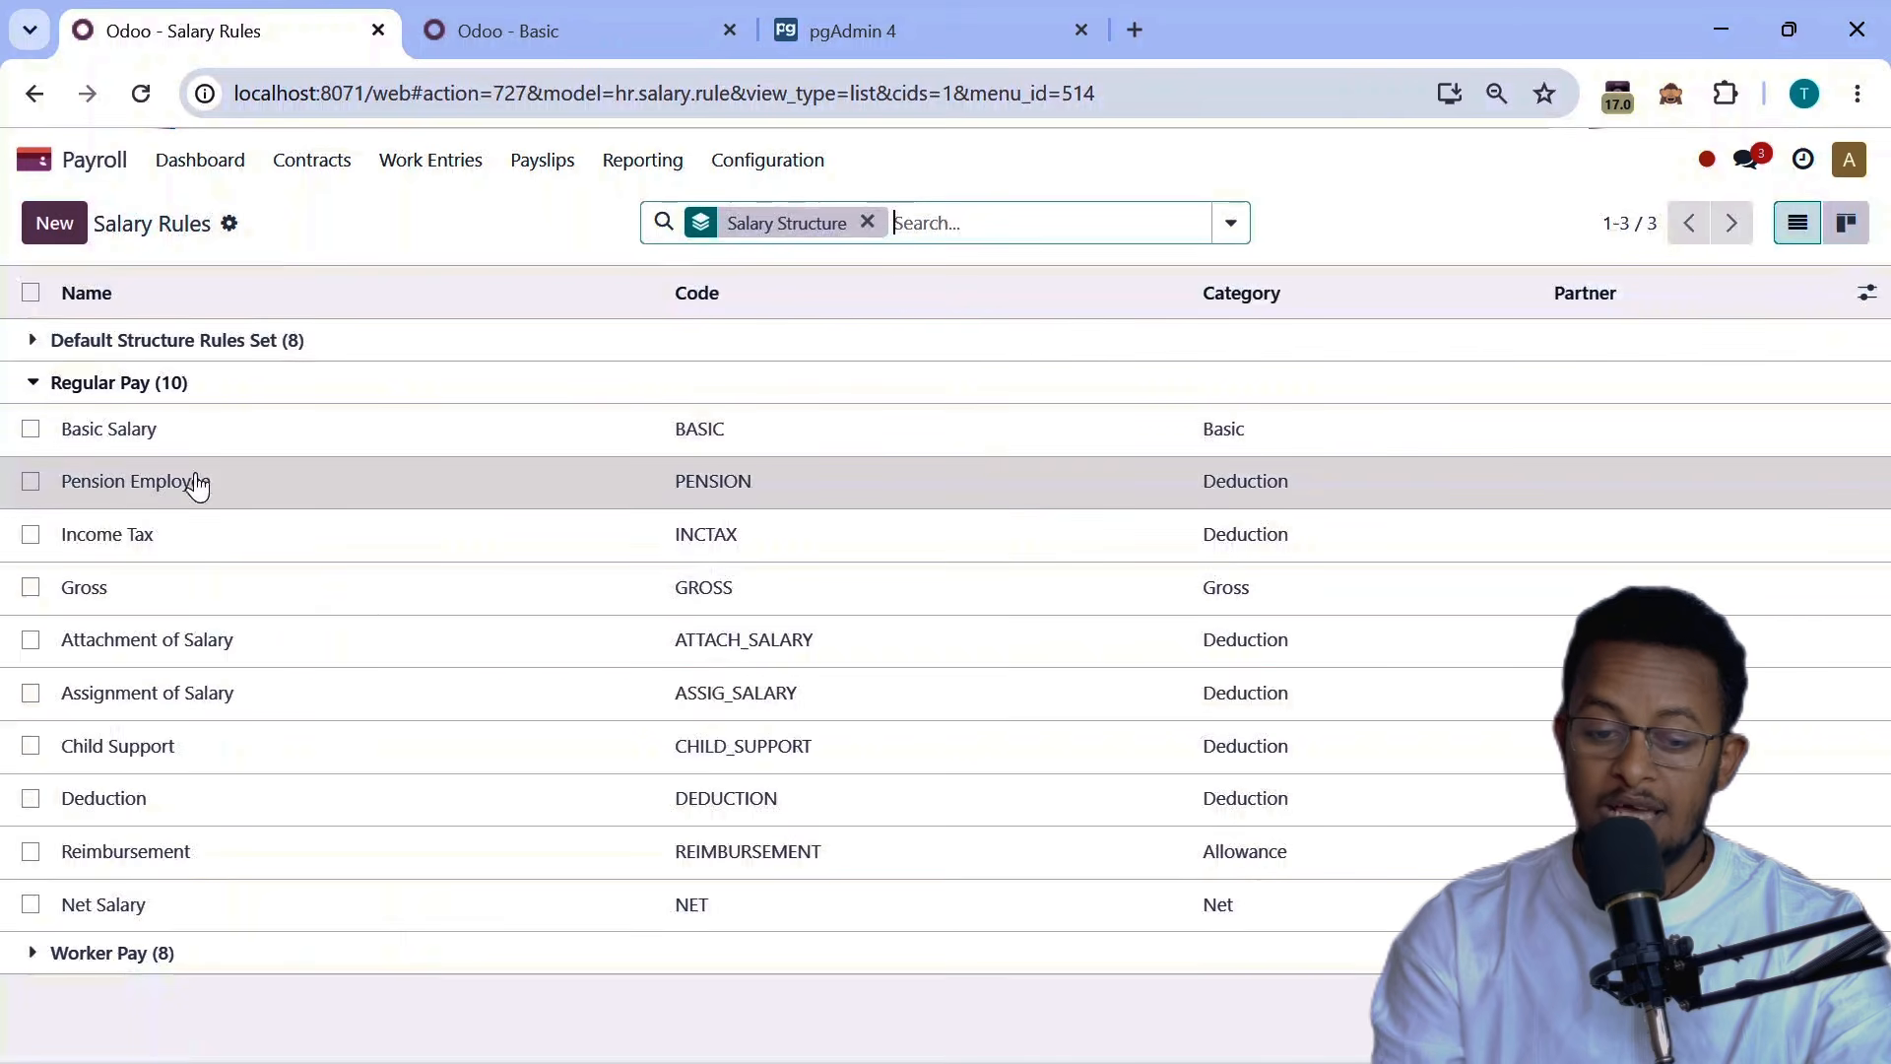
click(162, 494)
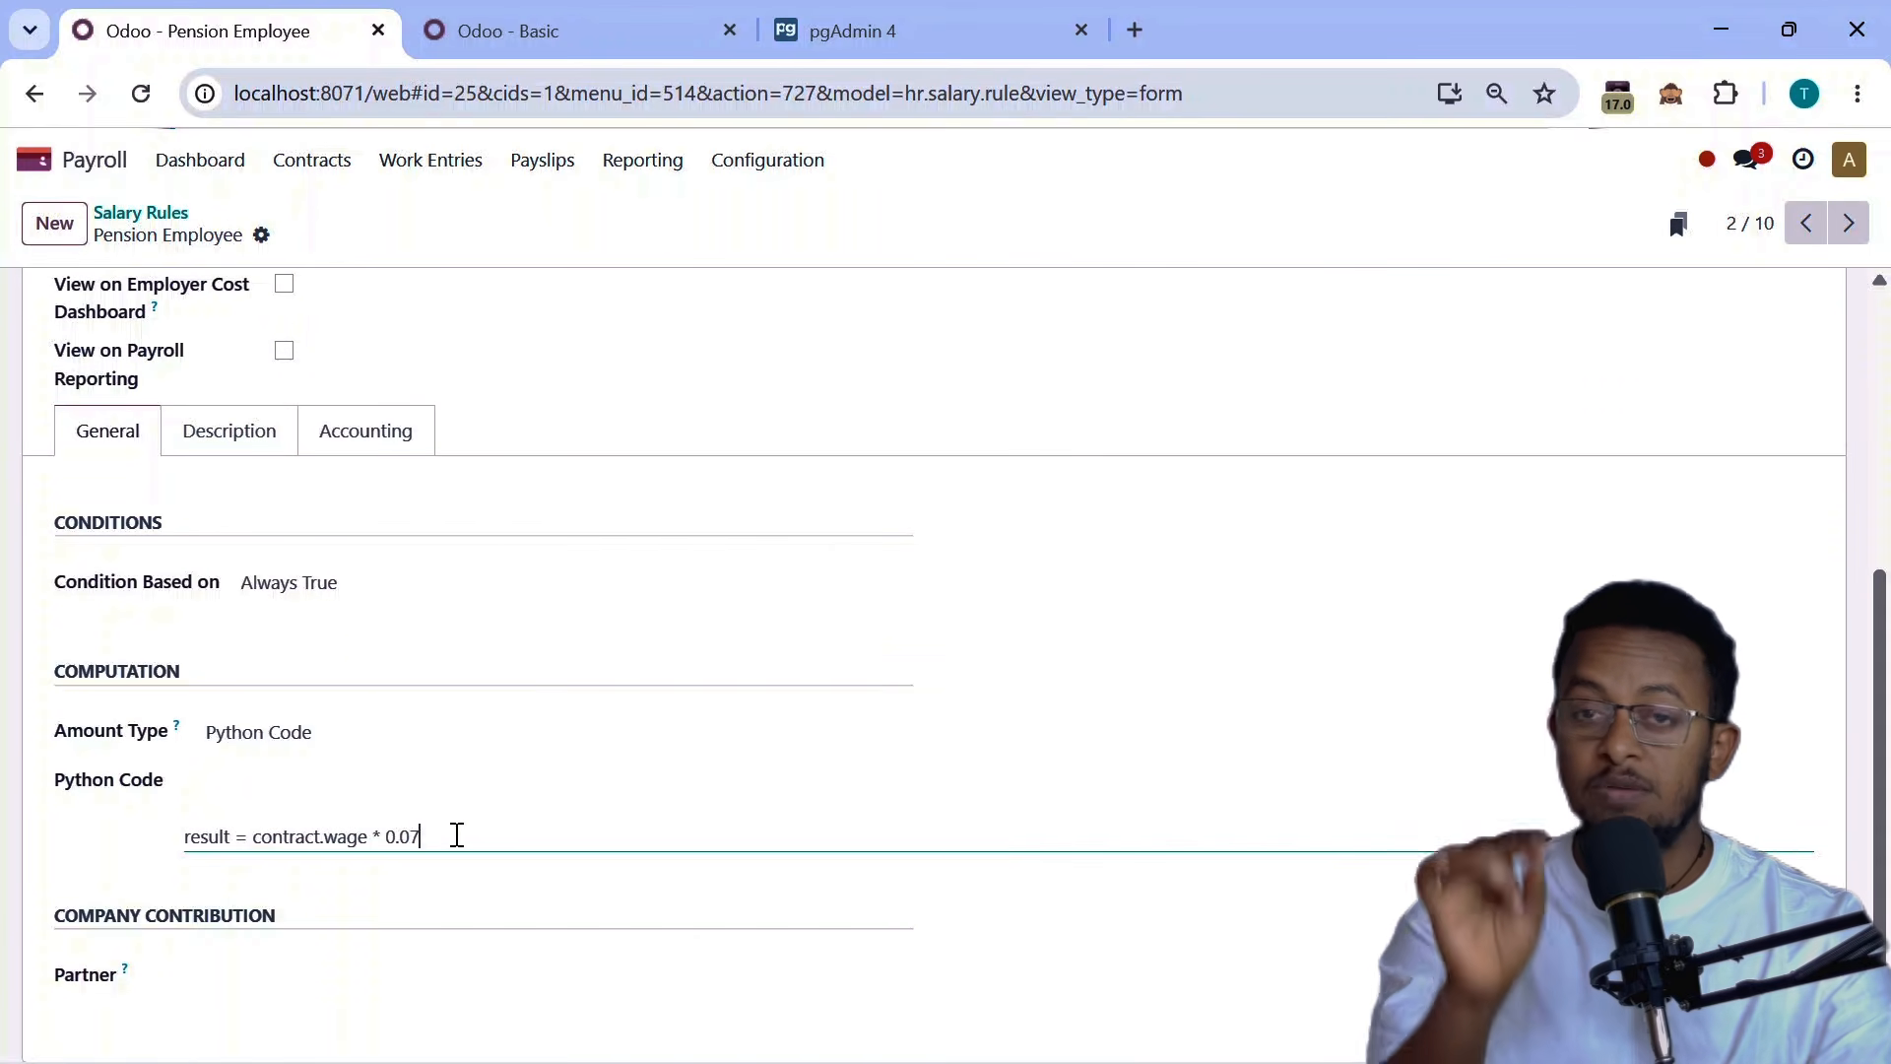
mouse_move(1025, 1061)
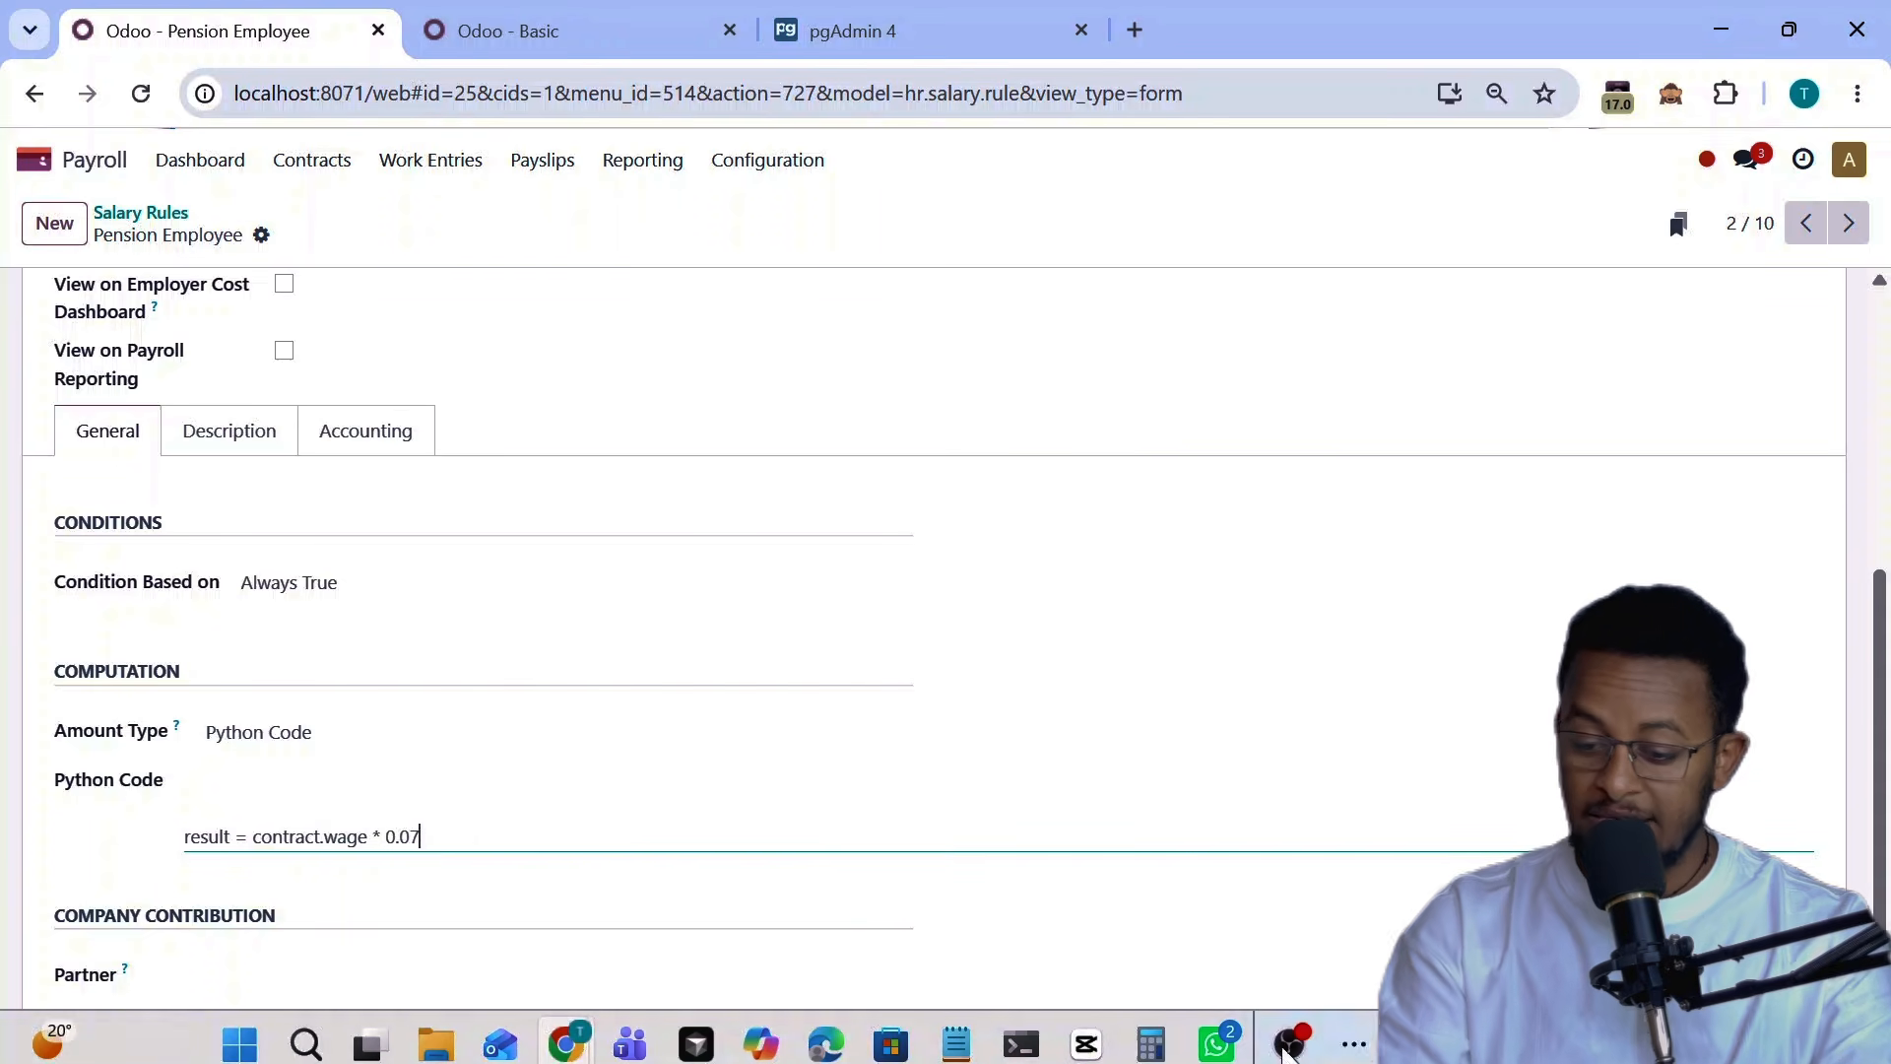
click(1150, 1034)
click(1261, 884)
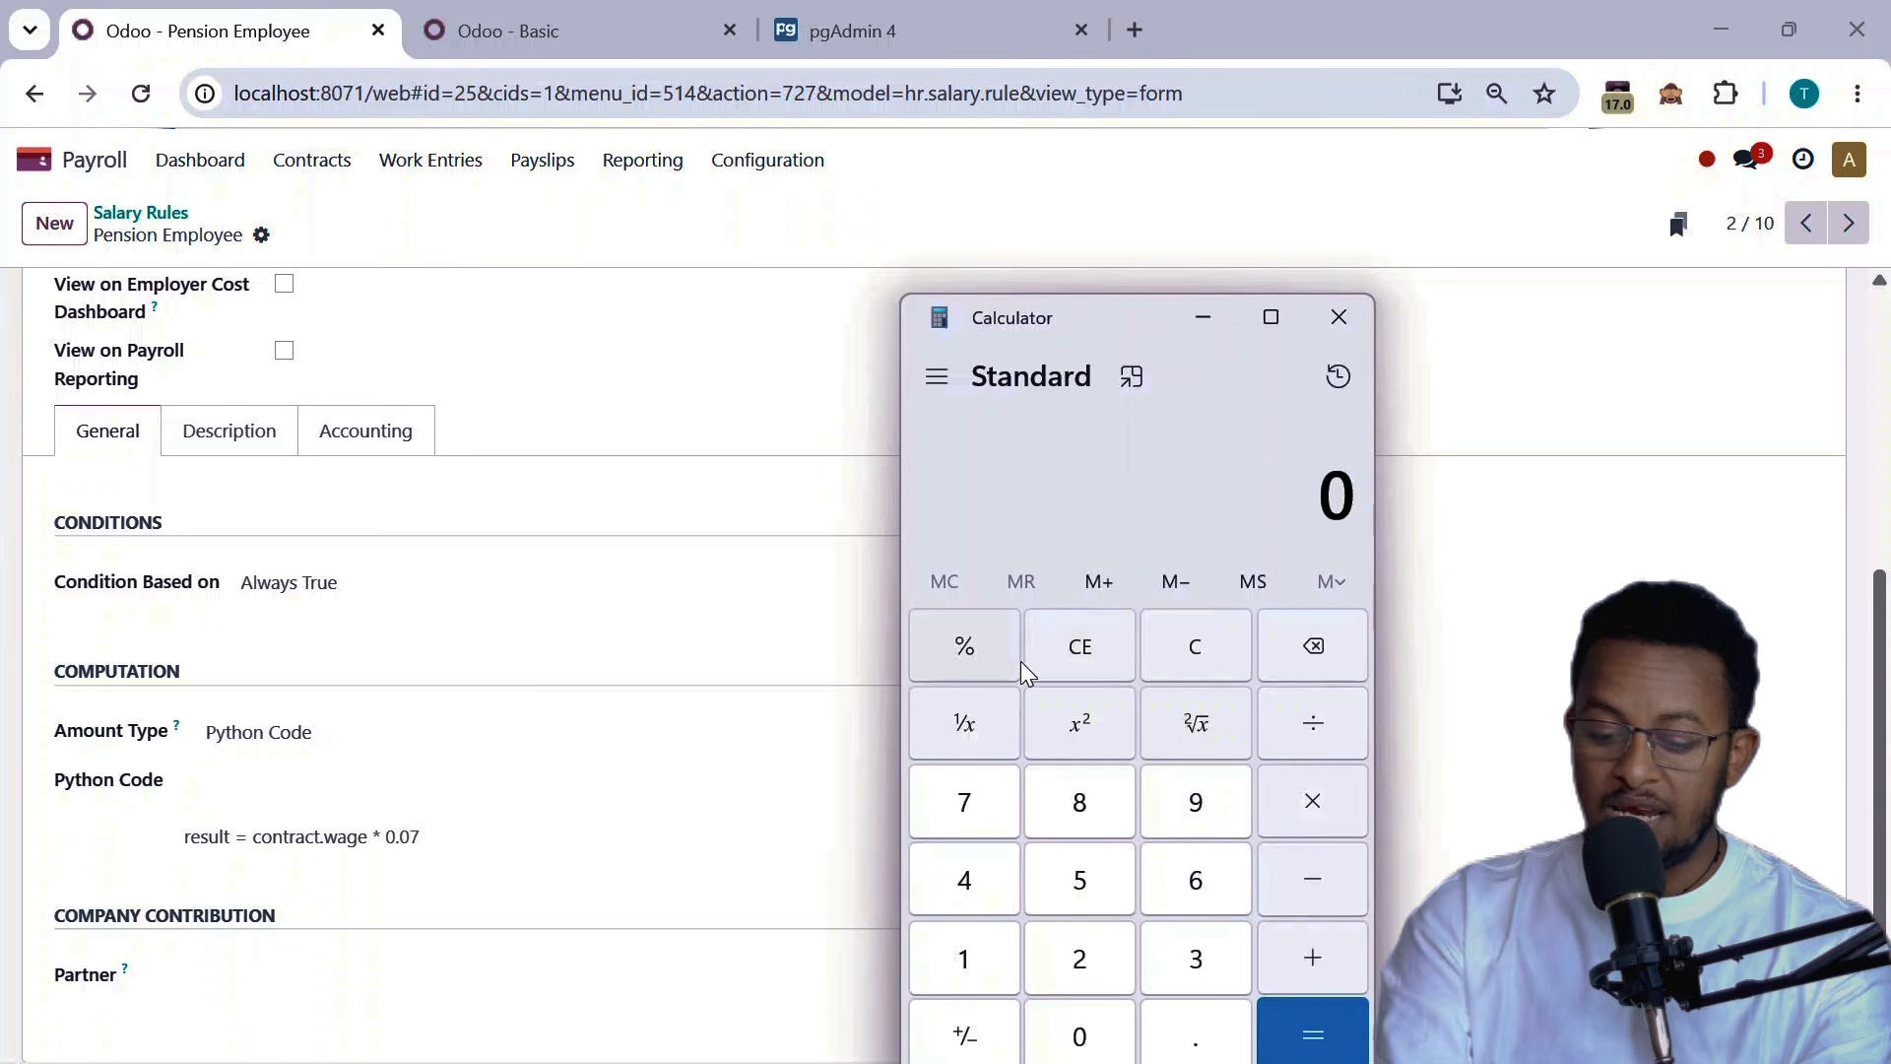
Calculate the employee pension on a sample wage of 5000 at the 0.07 rate and clear the calculation.
text(5000)
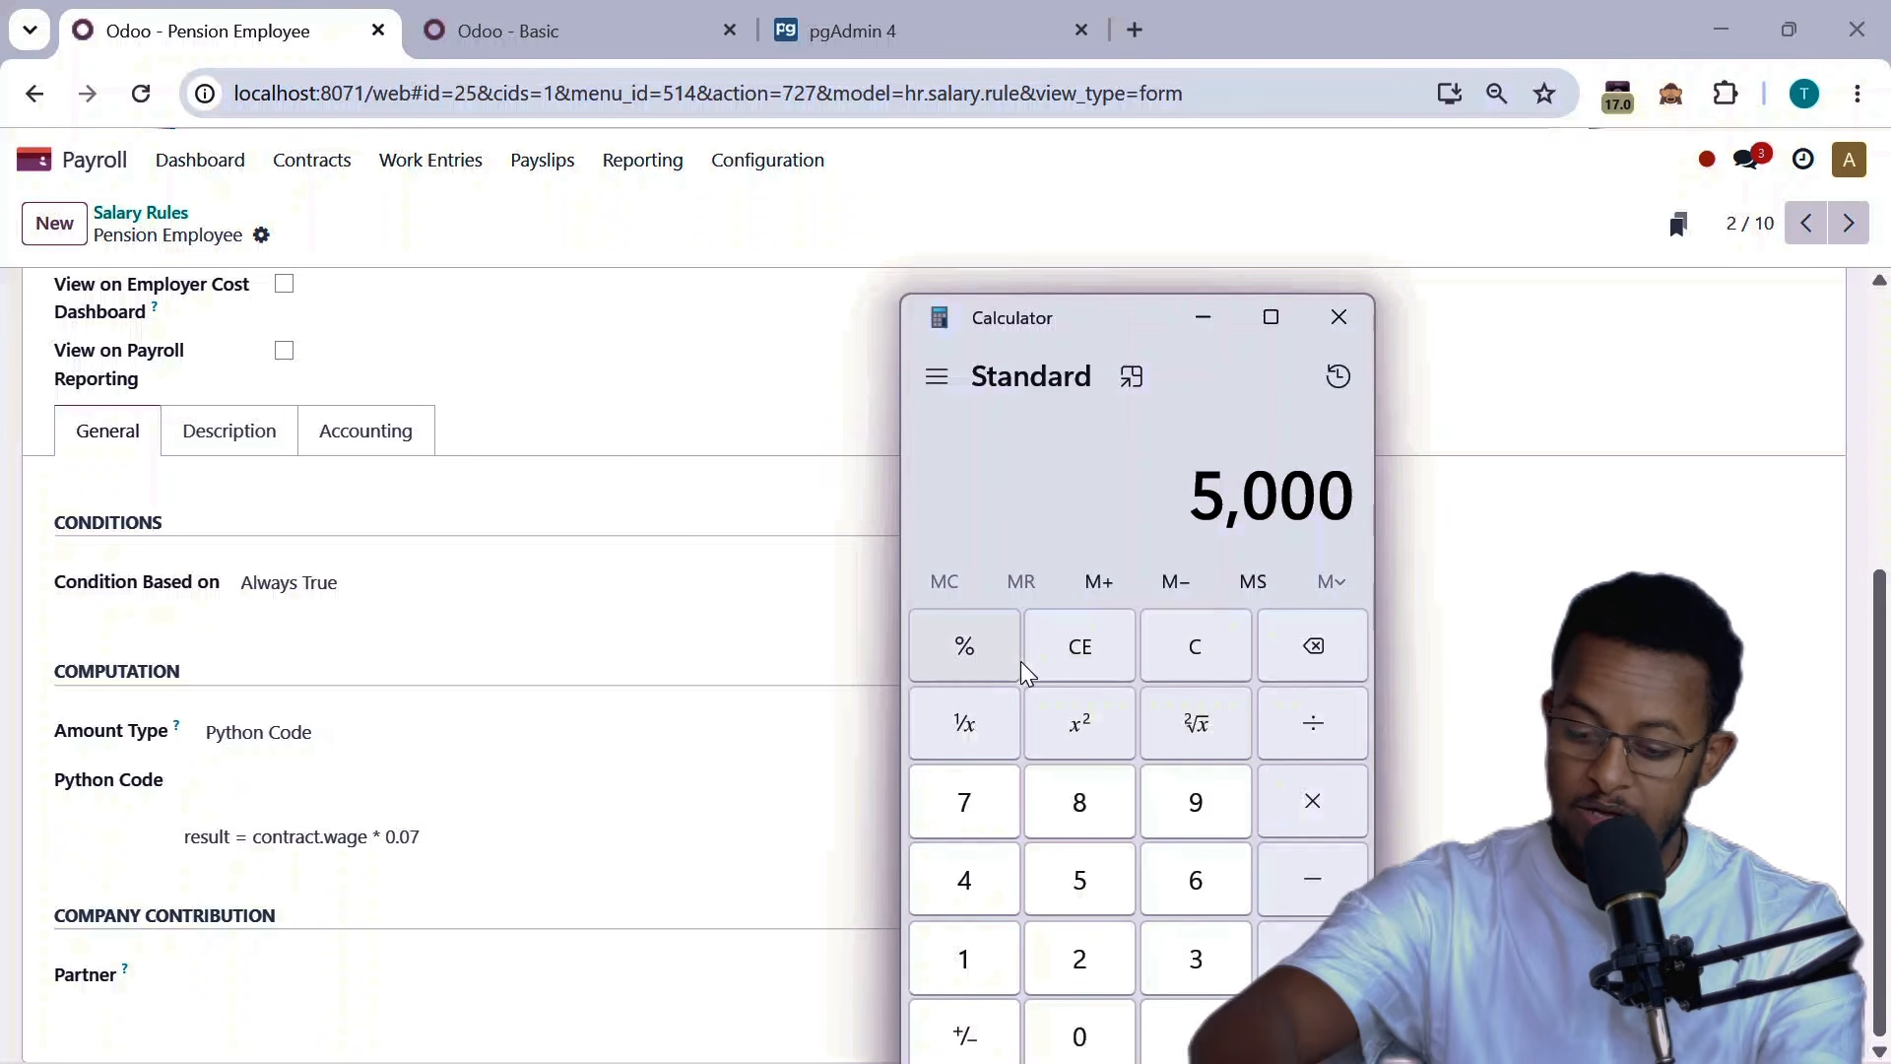
key(asterisk)
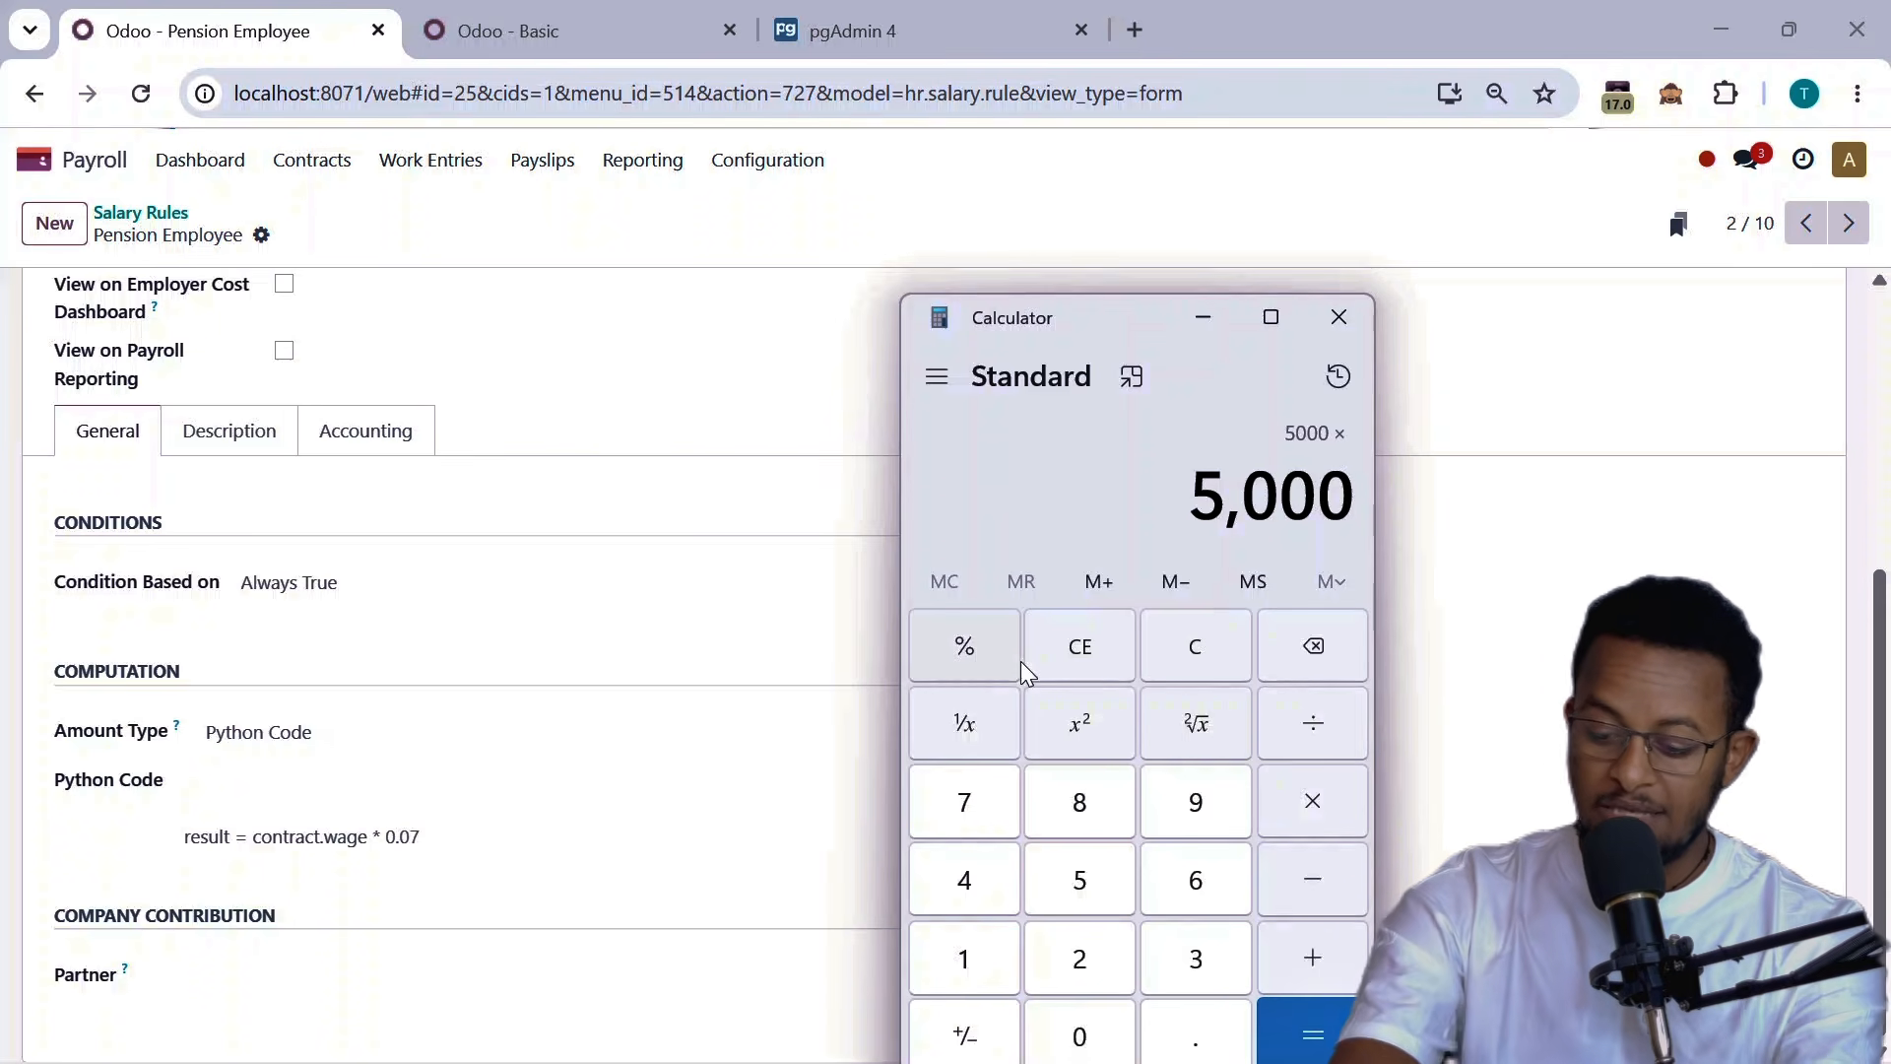
text(0.07)
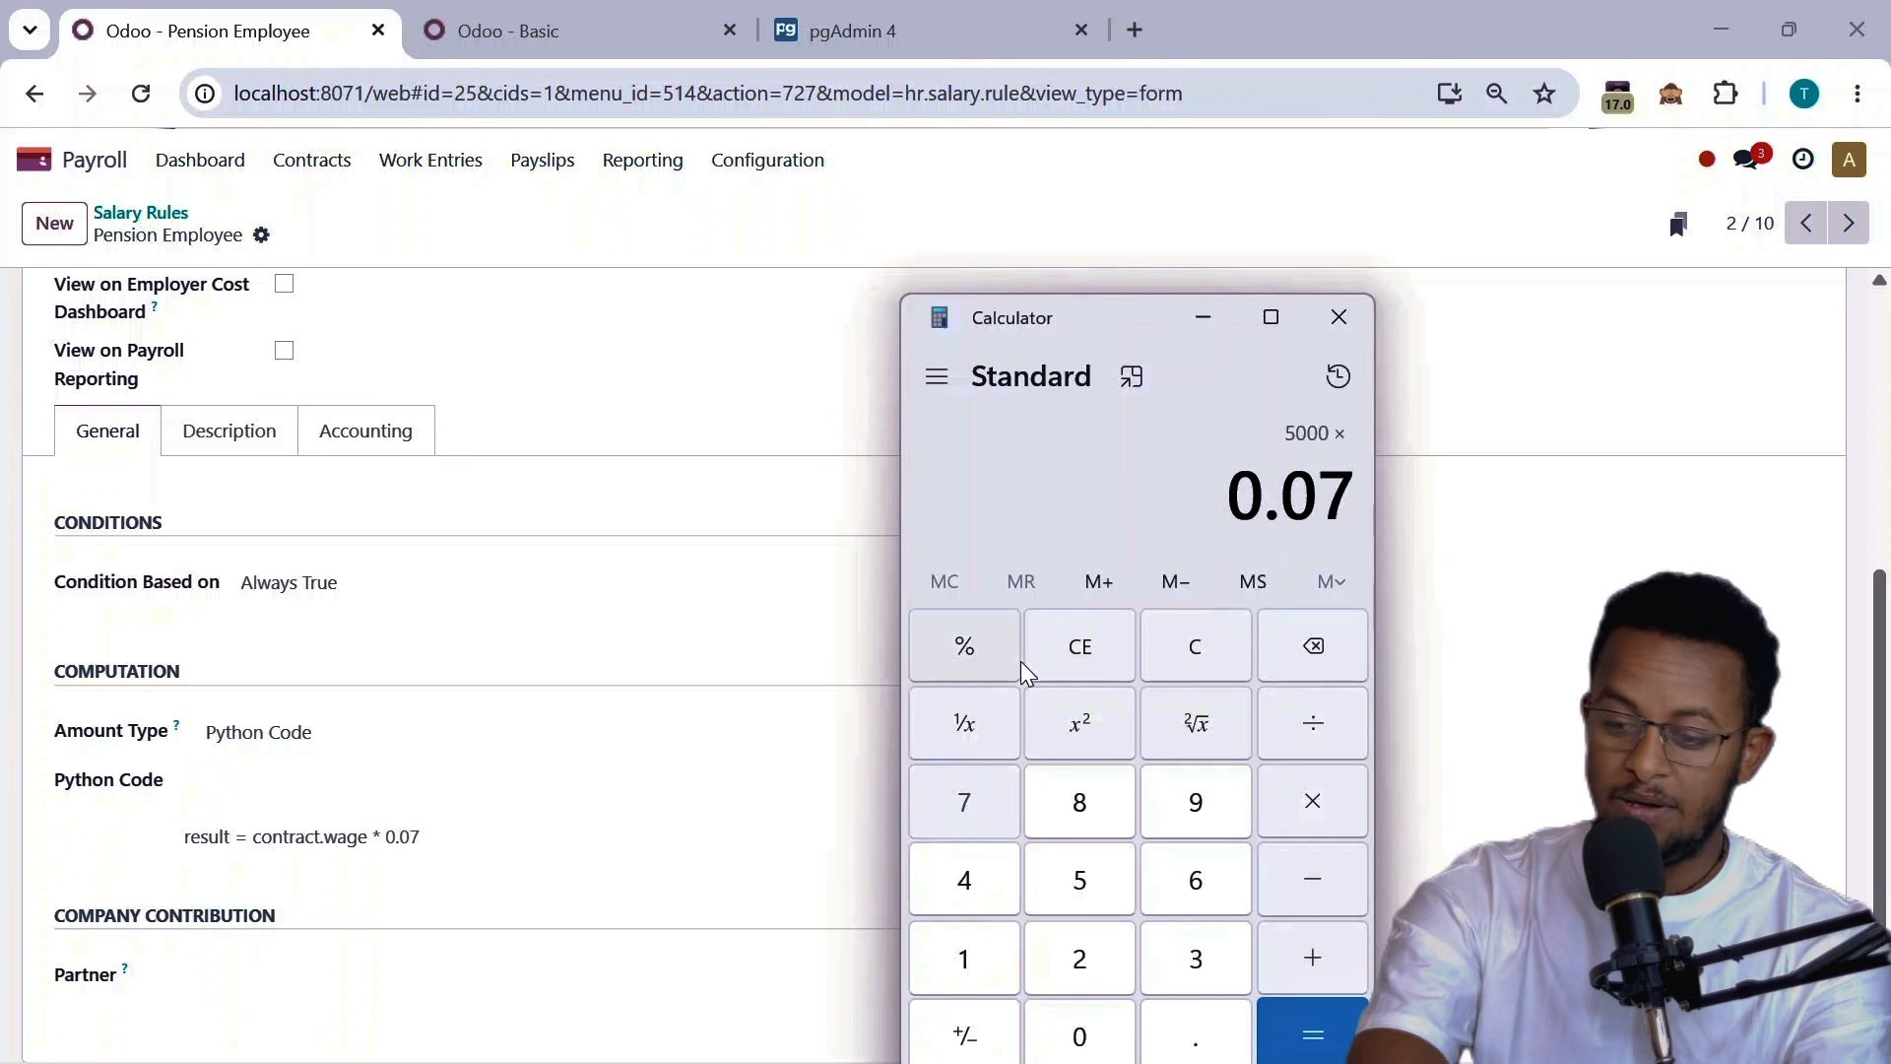
key(Return)
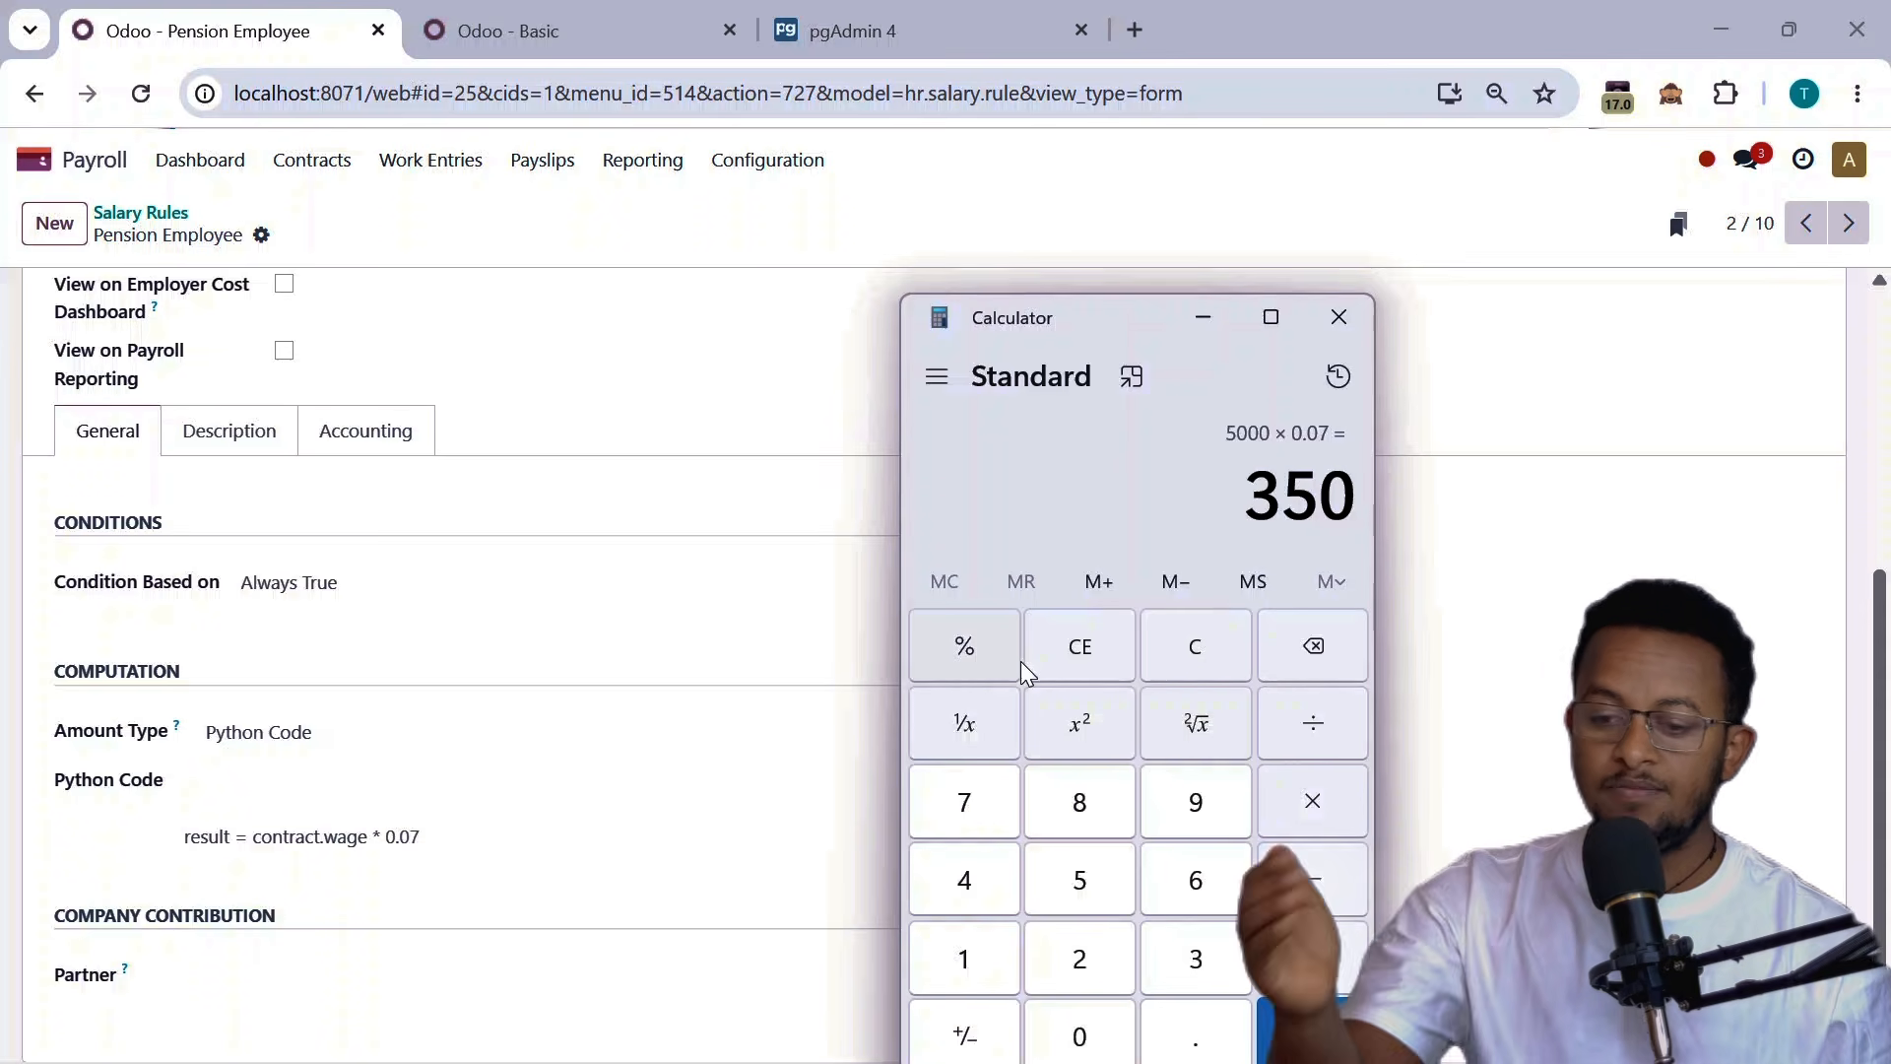
click(1083, 665)
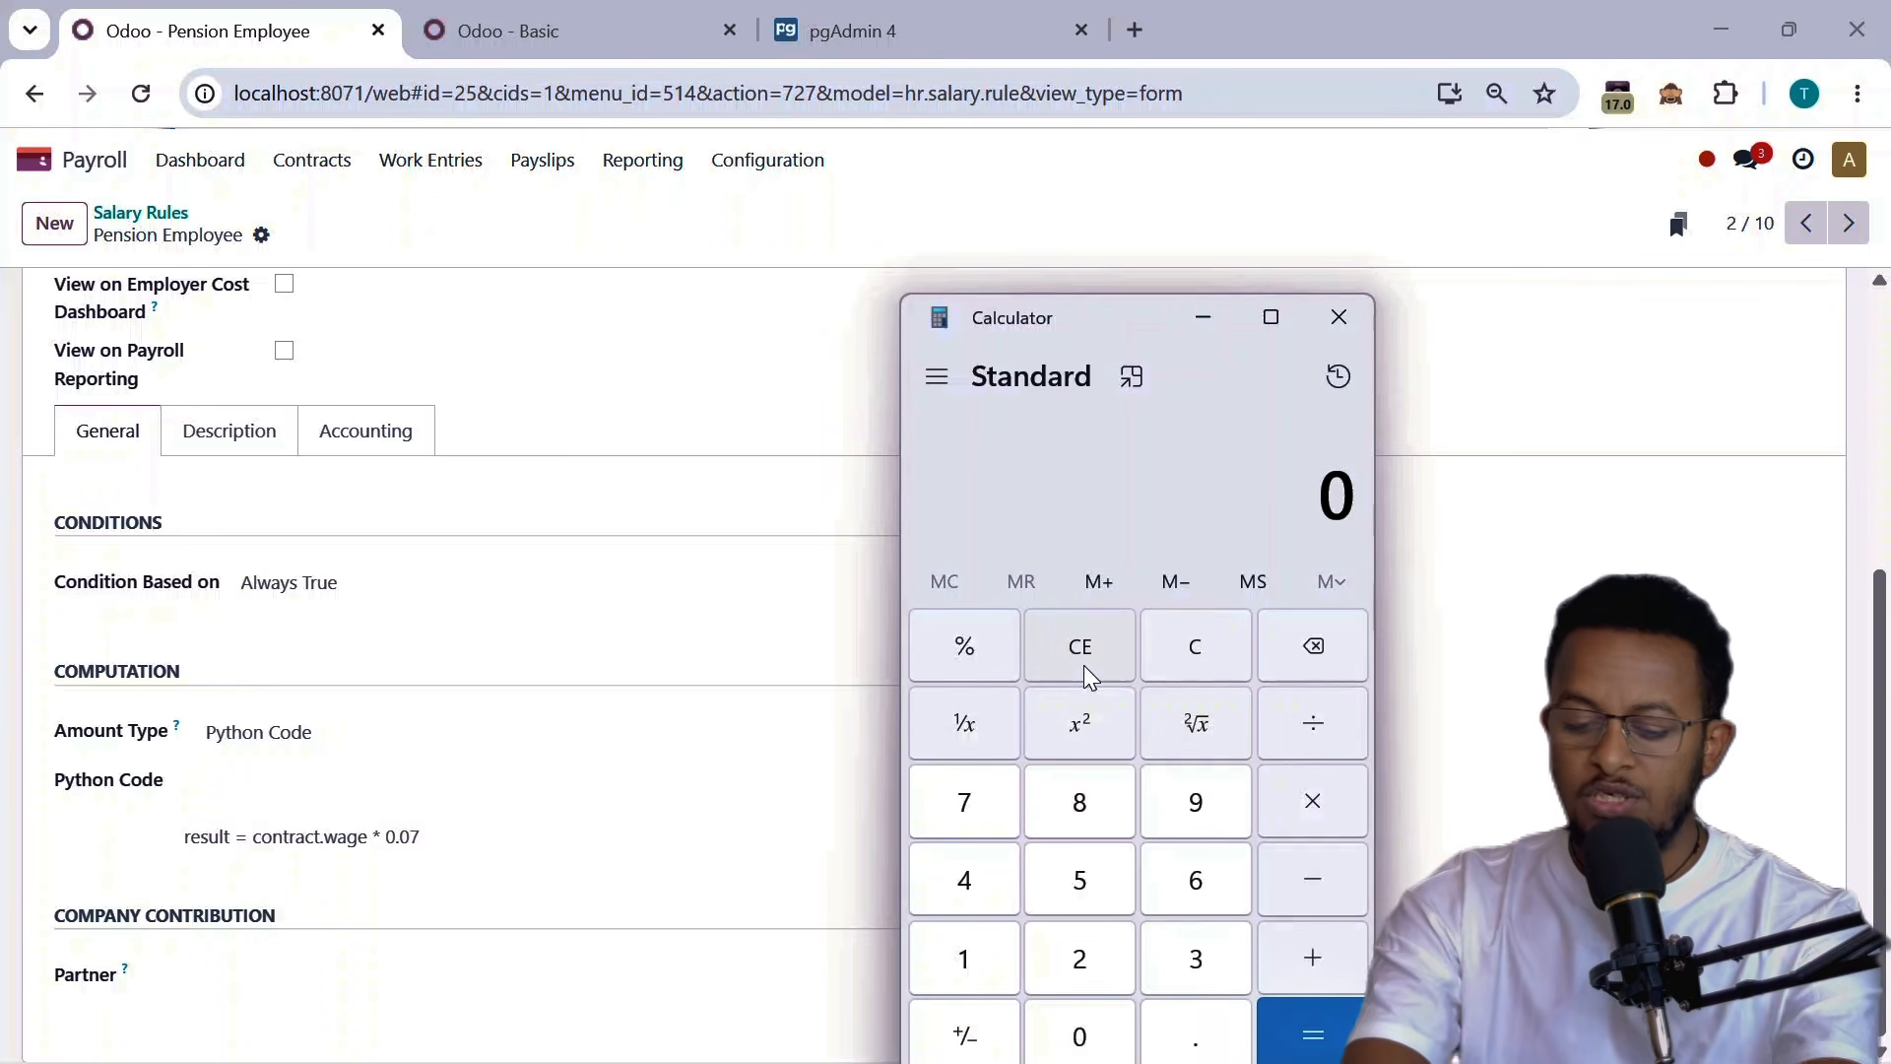
Start a multiplication of 6500 in Calculator and reopen the Income Tax rule's bracket code beside it.
text(6,500)
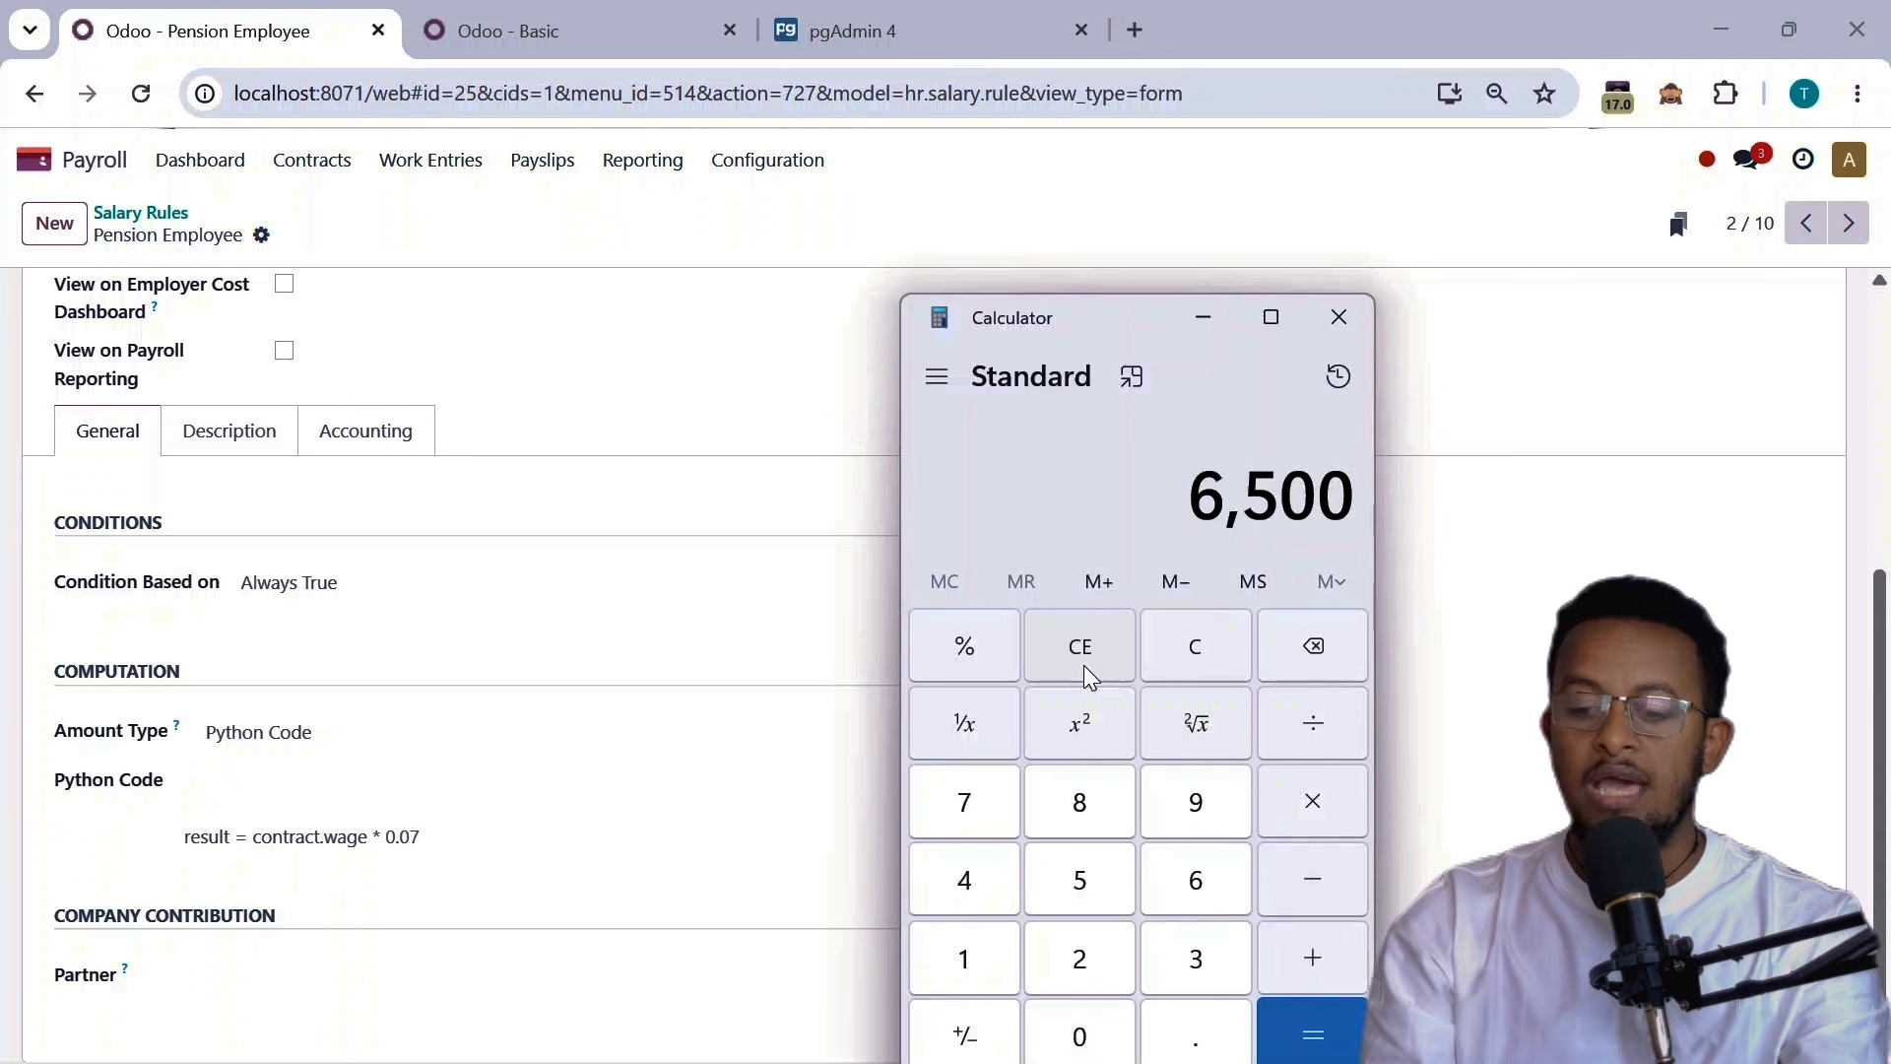
key(asterisk)
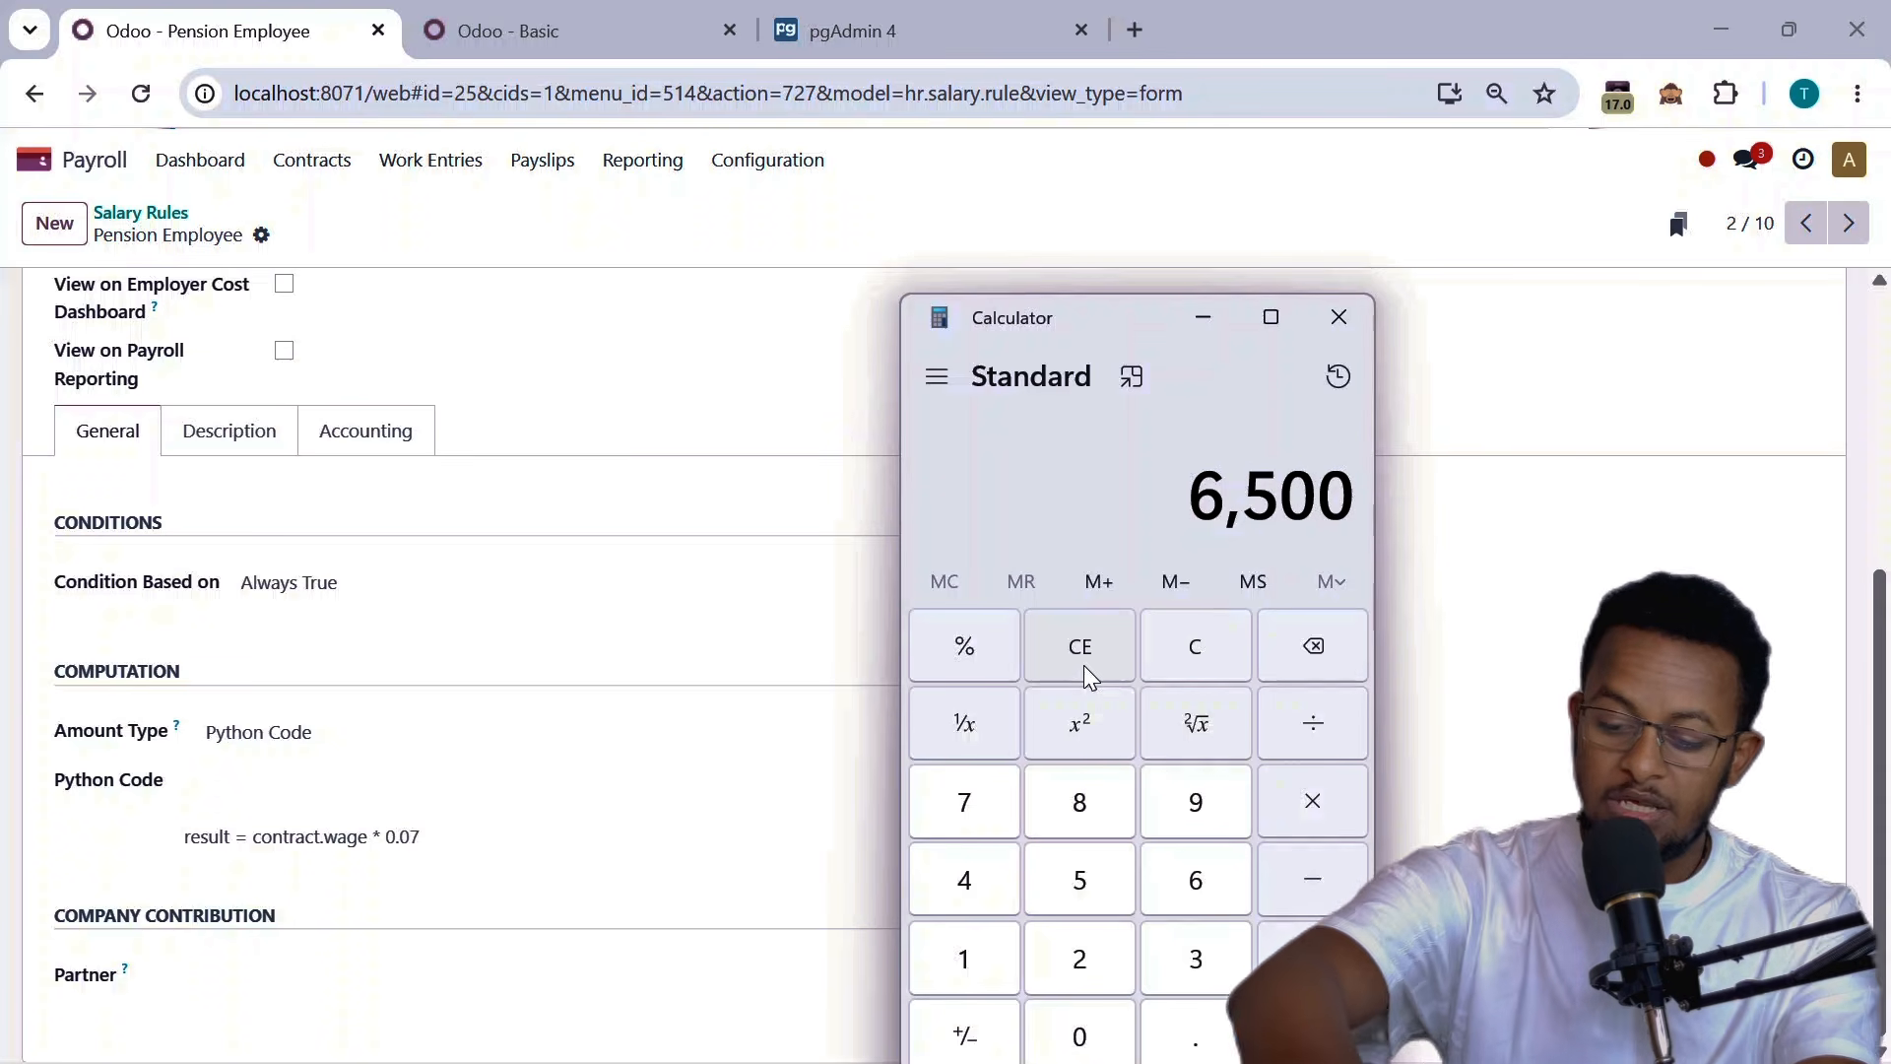
click(148, 219)
click(148, 219)
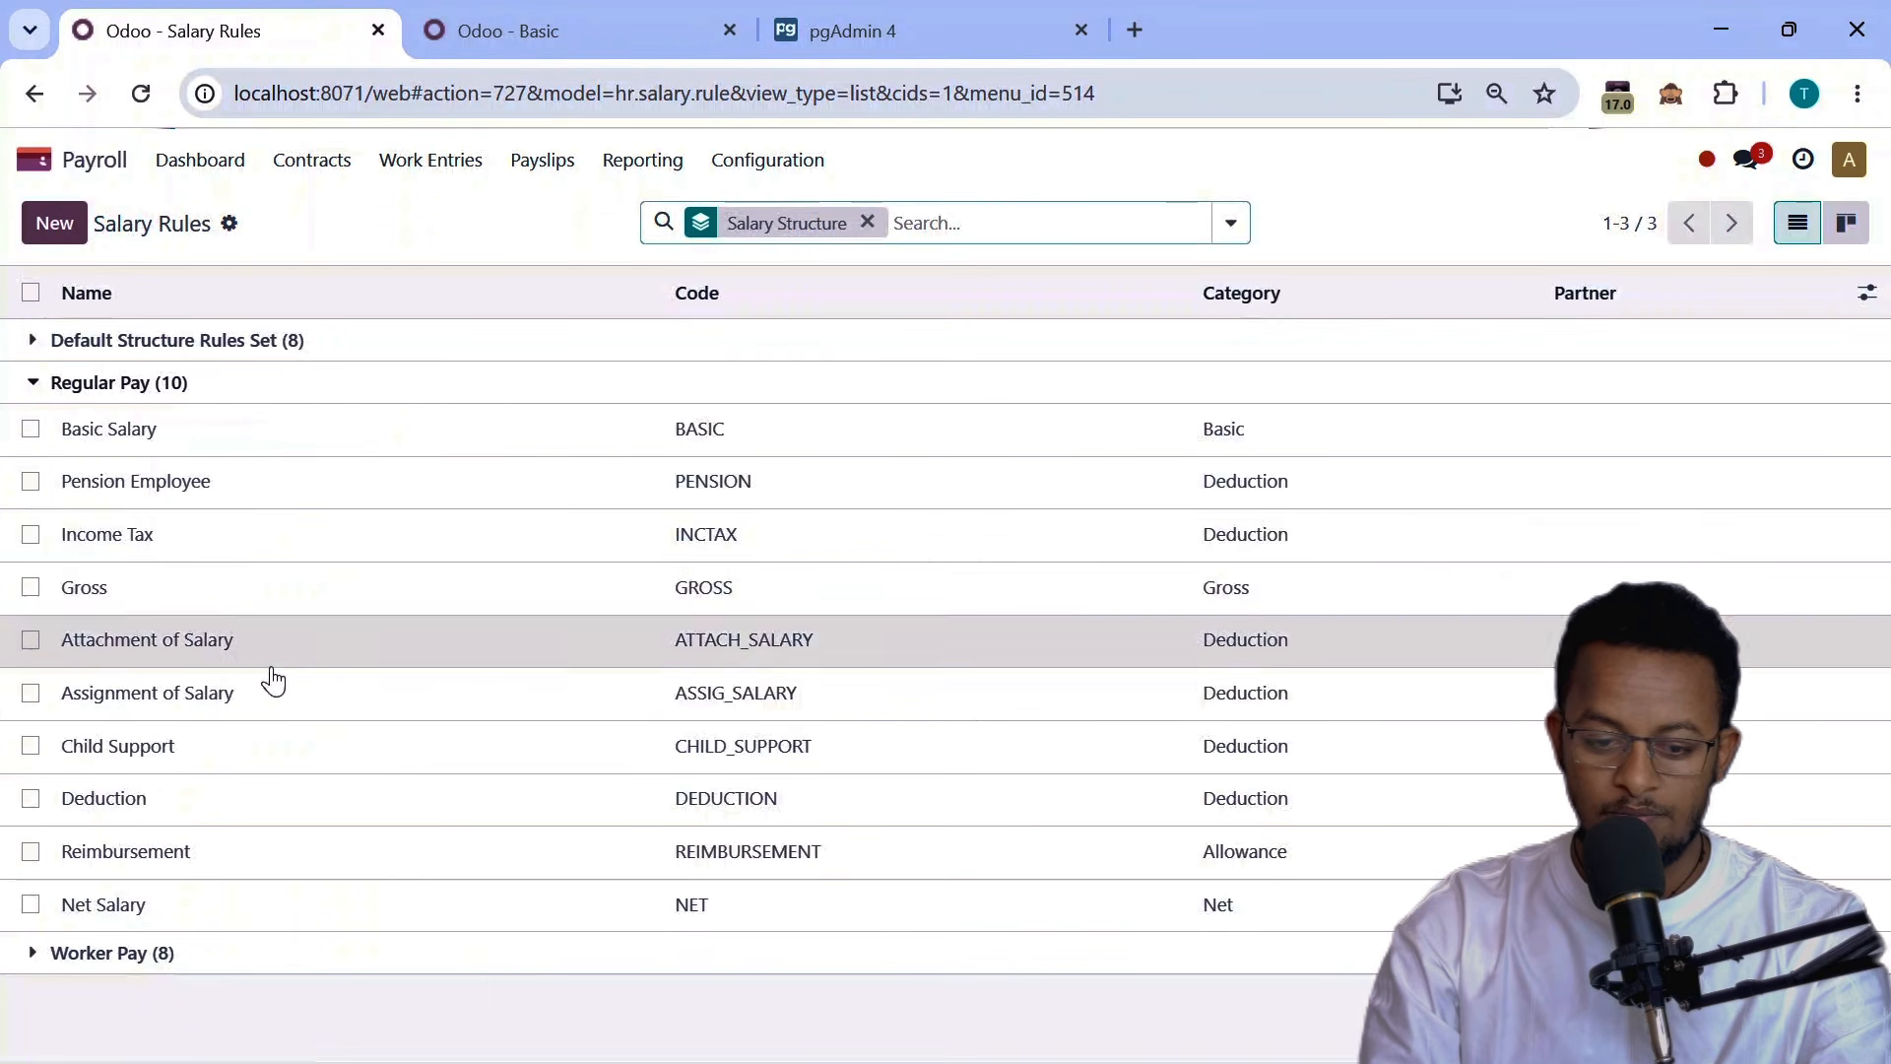
click(226, 541)
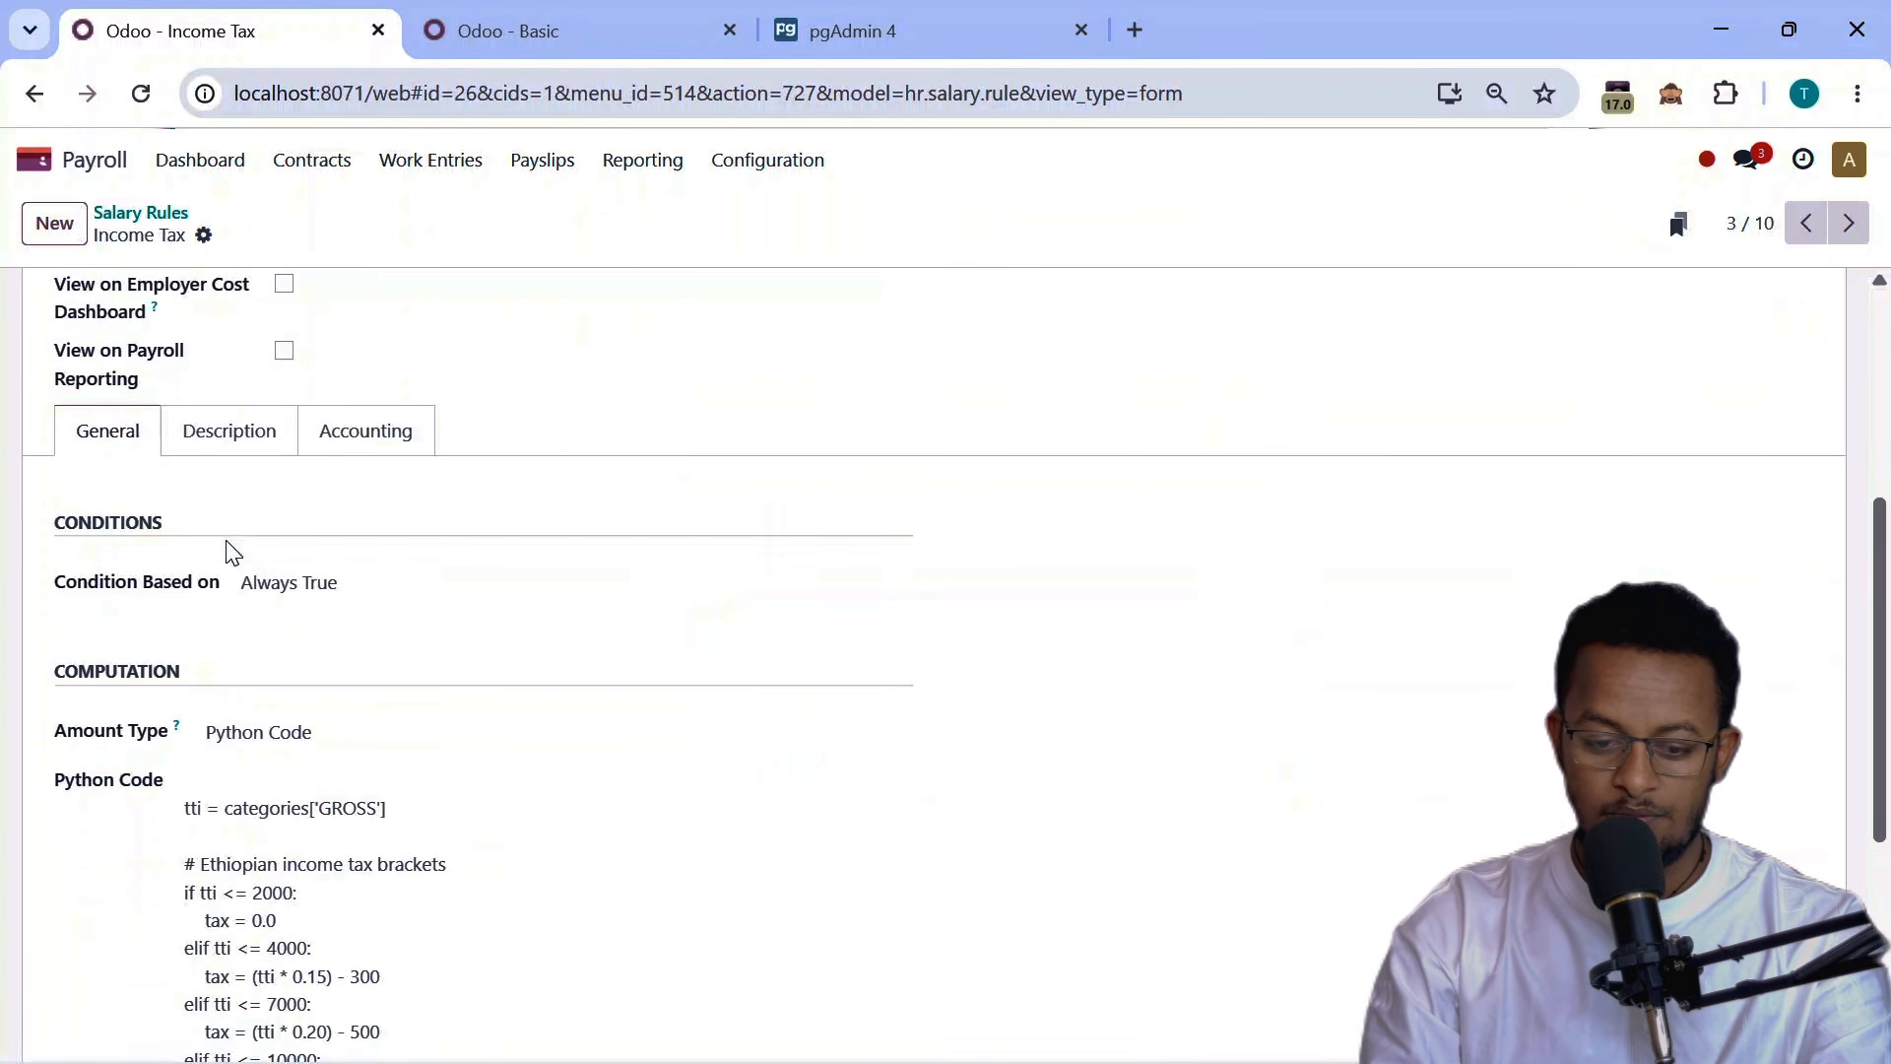
scroll(226, 540, down, 3)
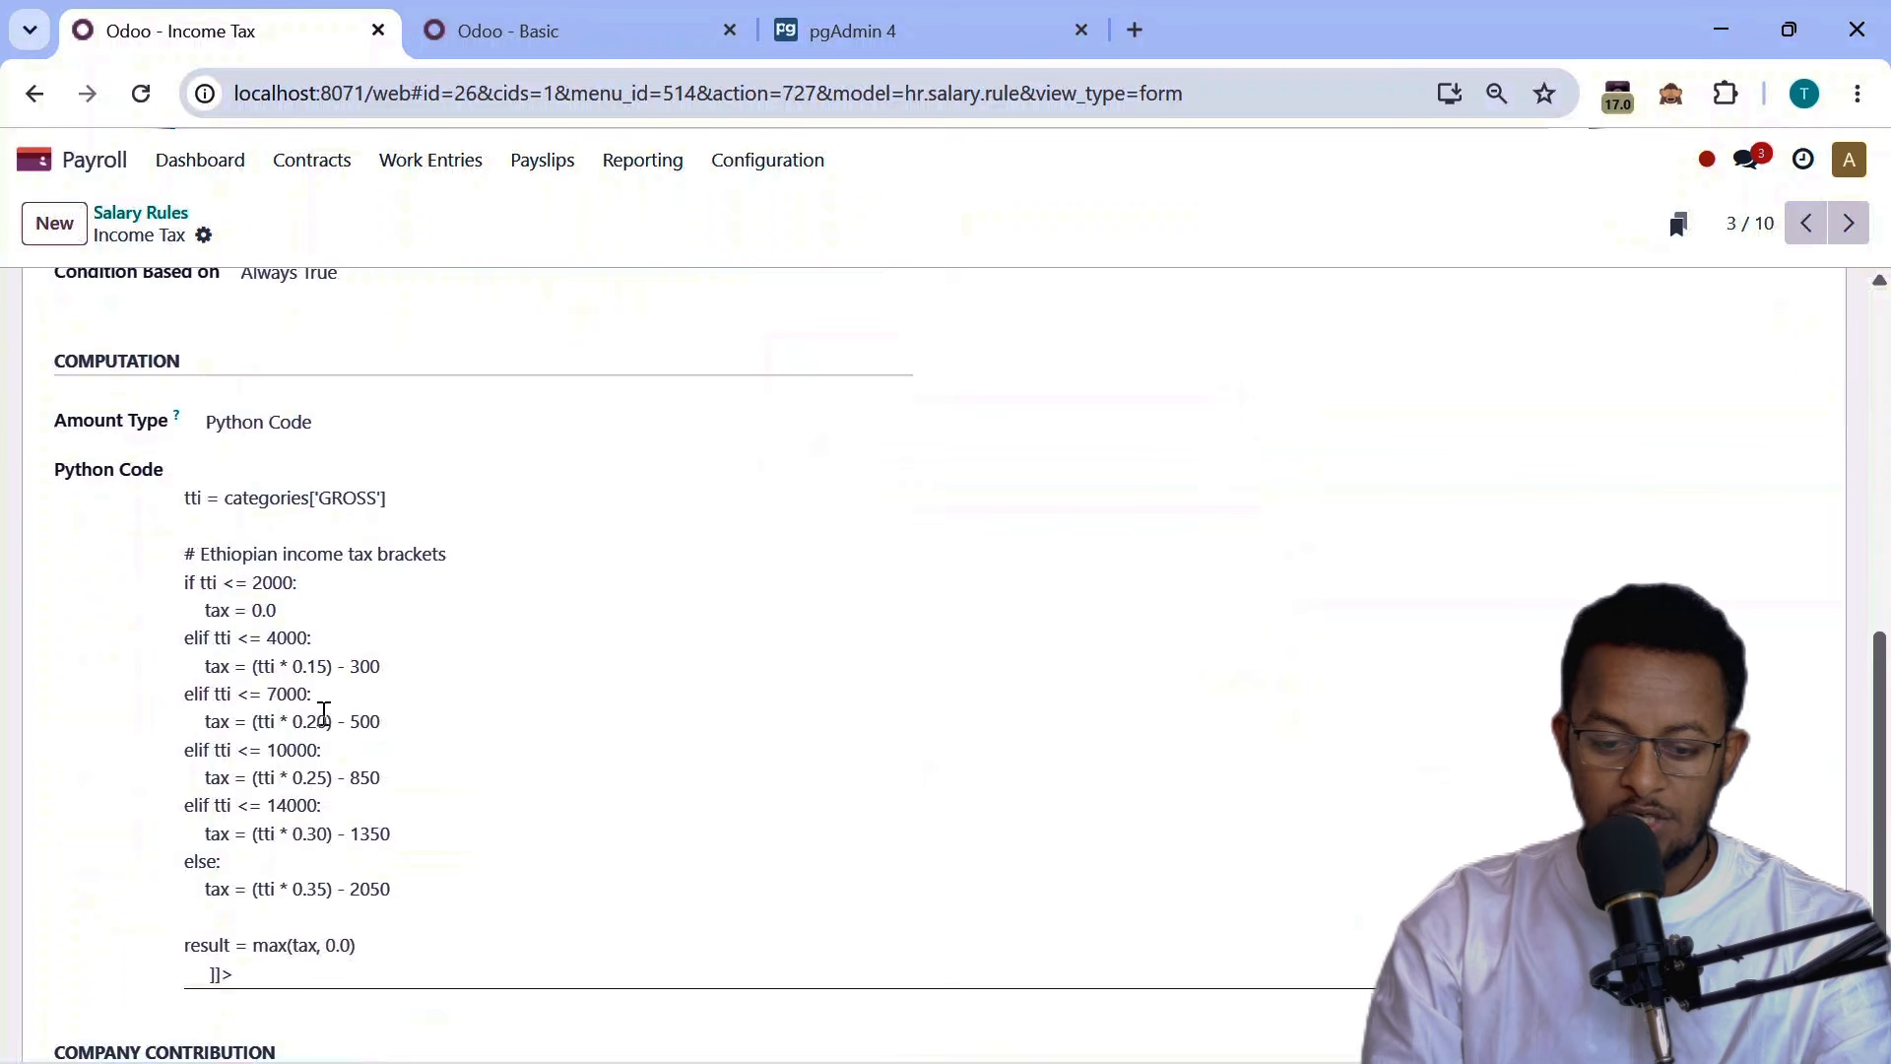
mouse_move(695, 1060)
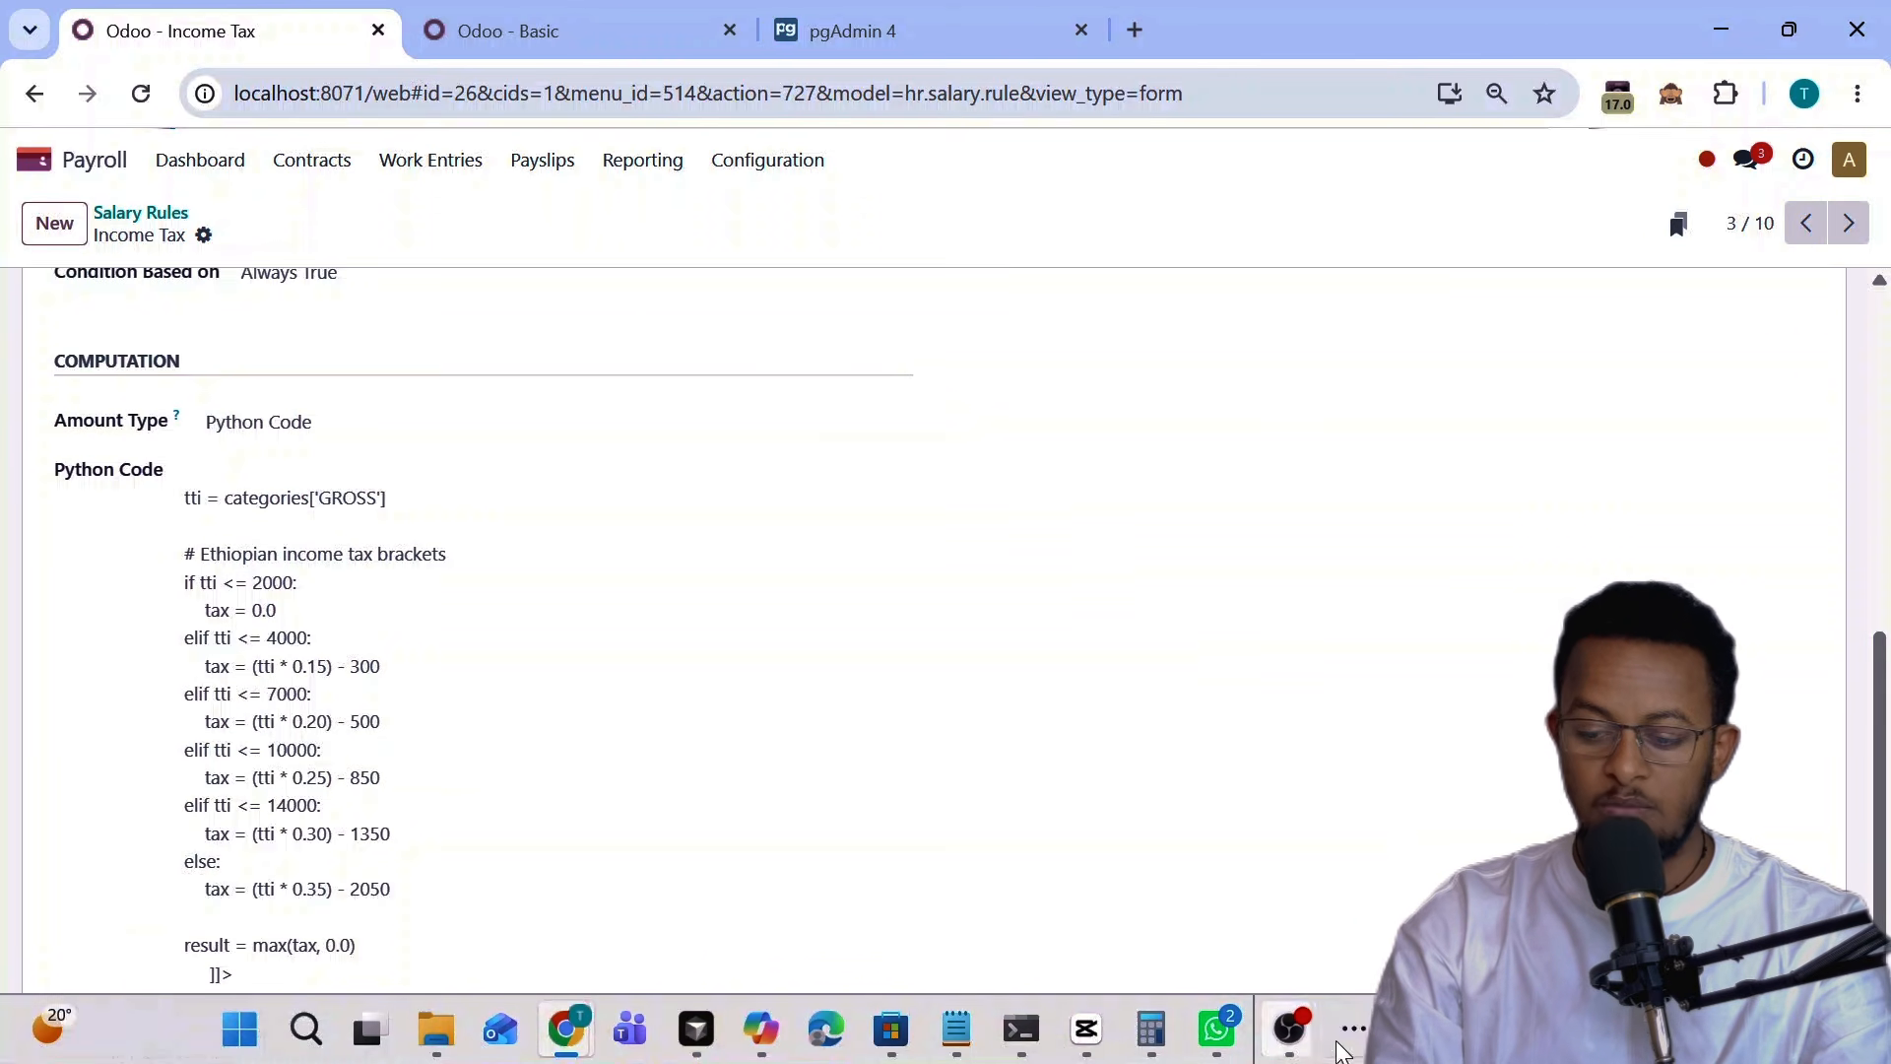
click(1357, 1046)
click(1340, 951)
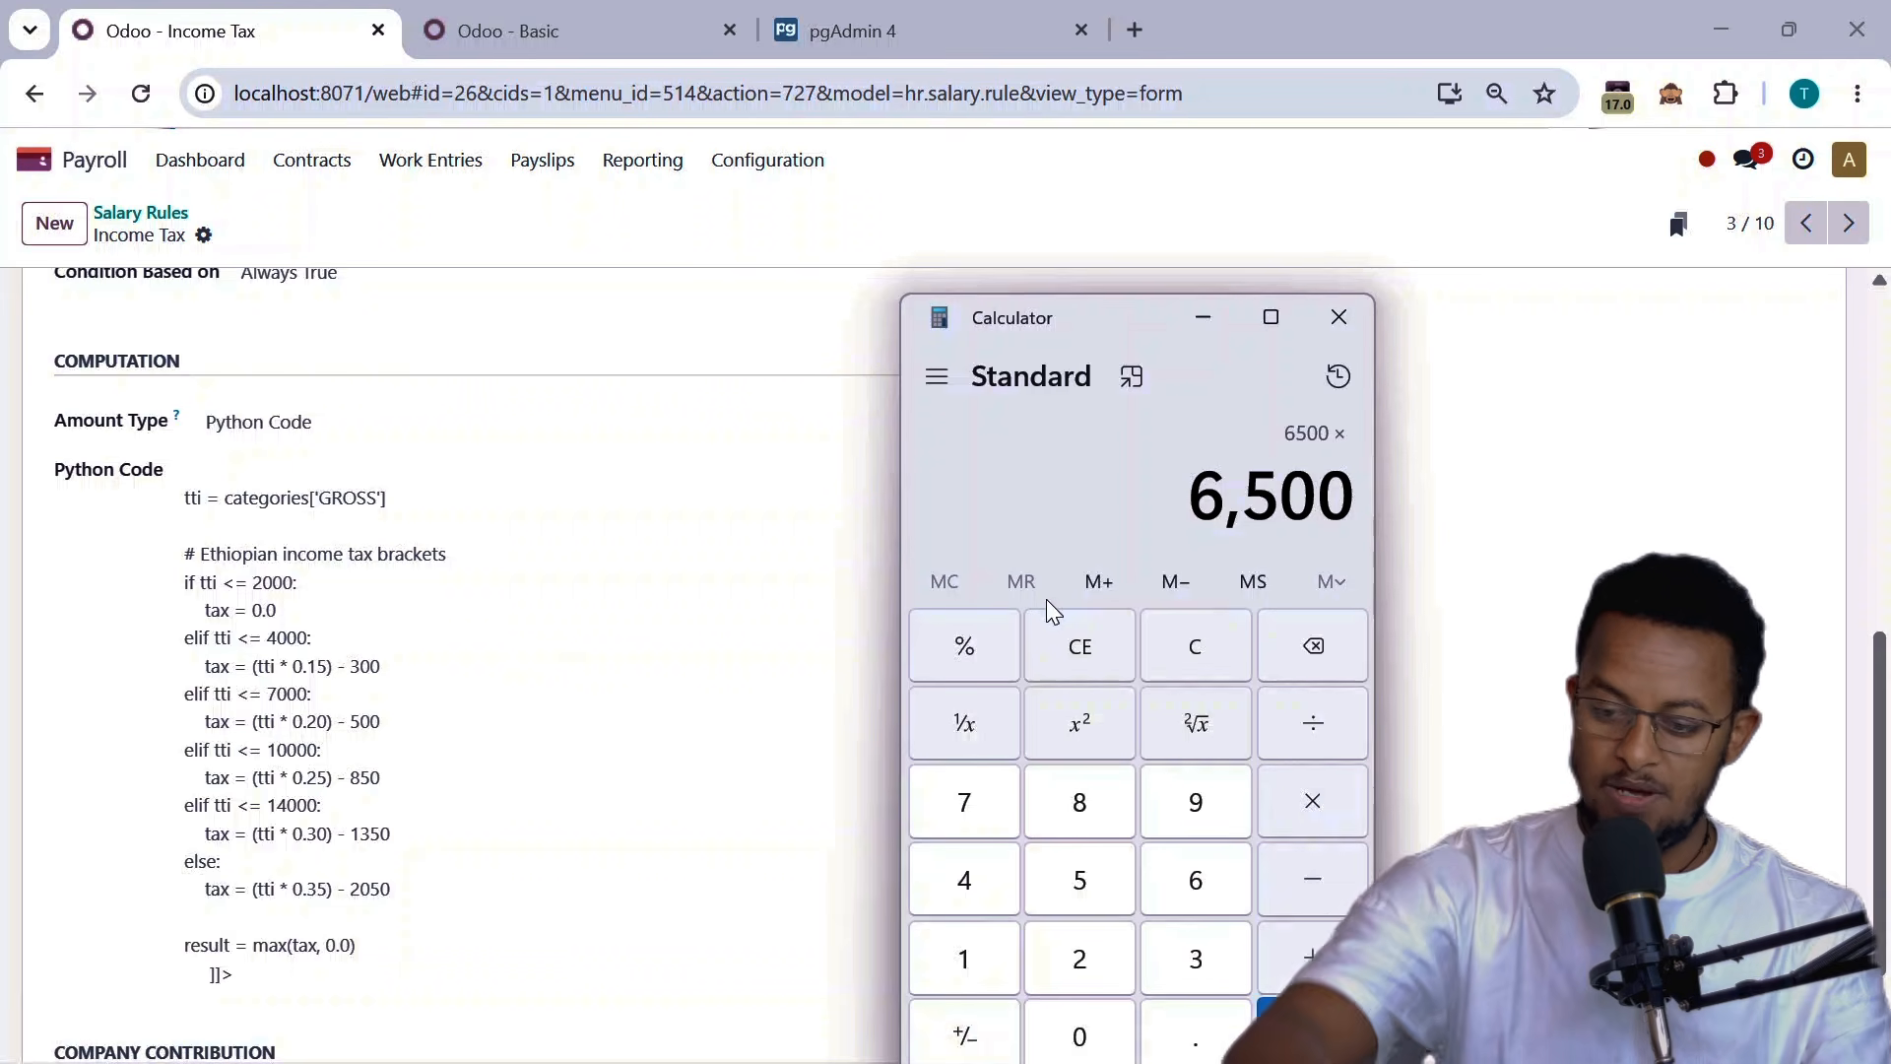
Multiply the 6500 gross salary by 0.2 and subtract the bracket's 500 deduction.
text(0.2)
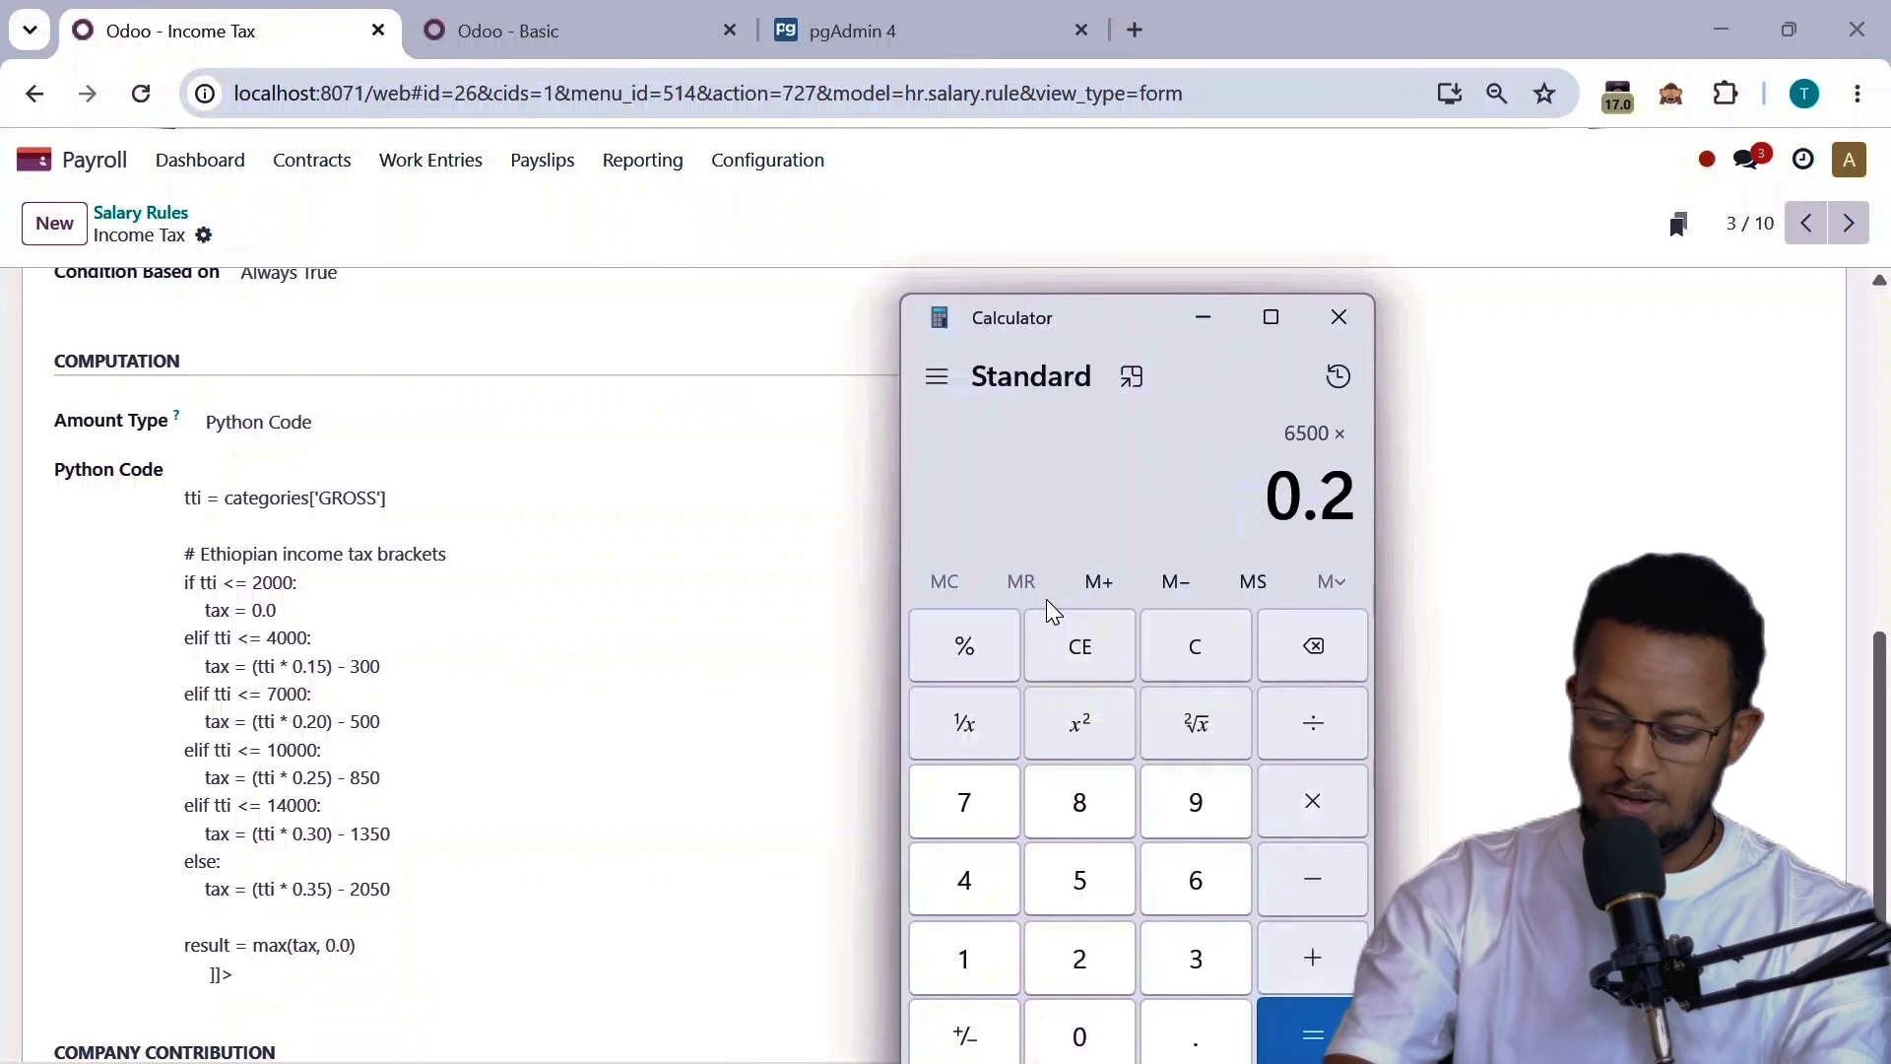
key(Return)
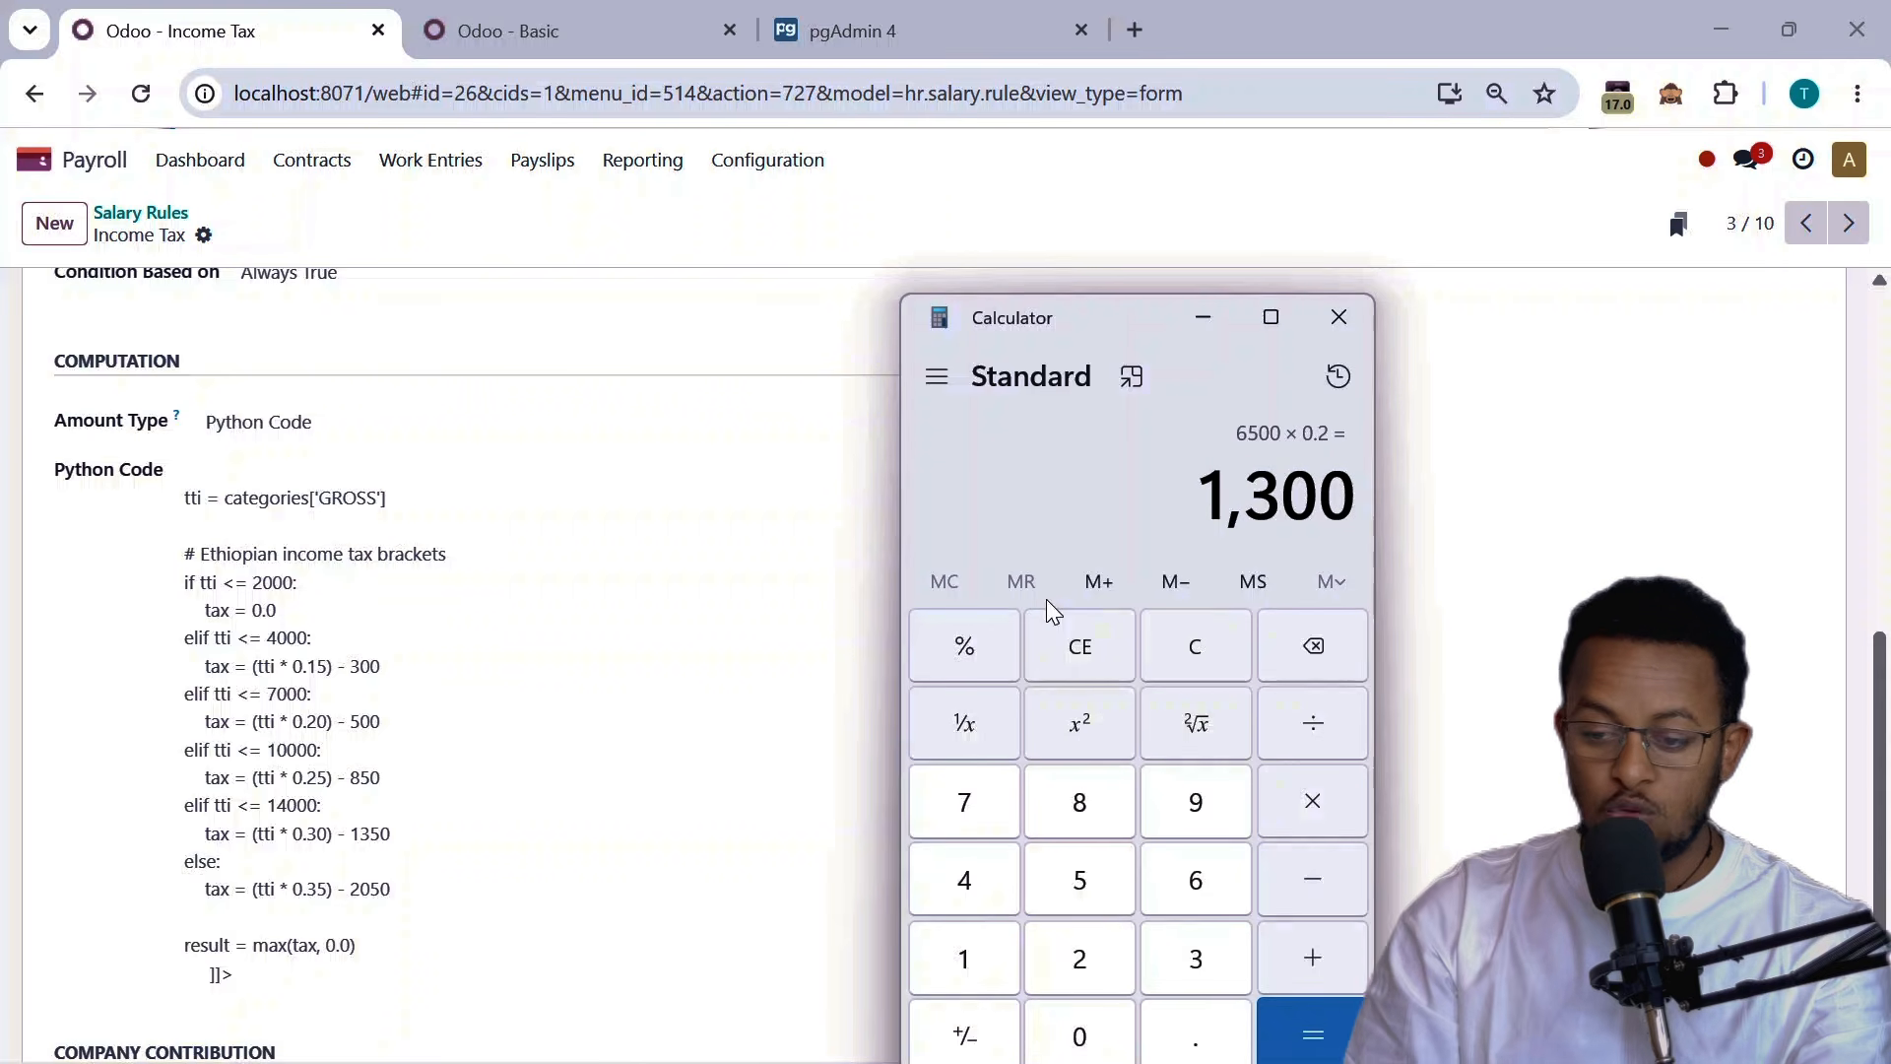
key(minus)
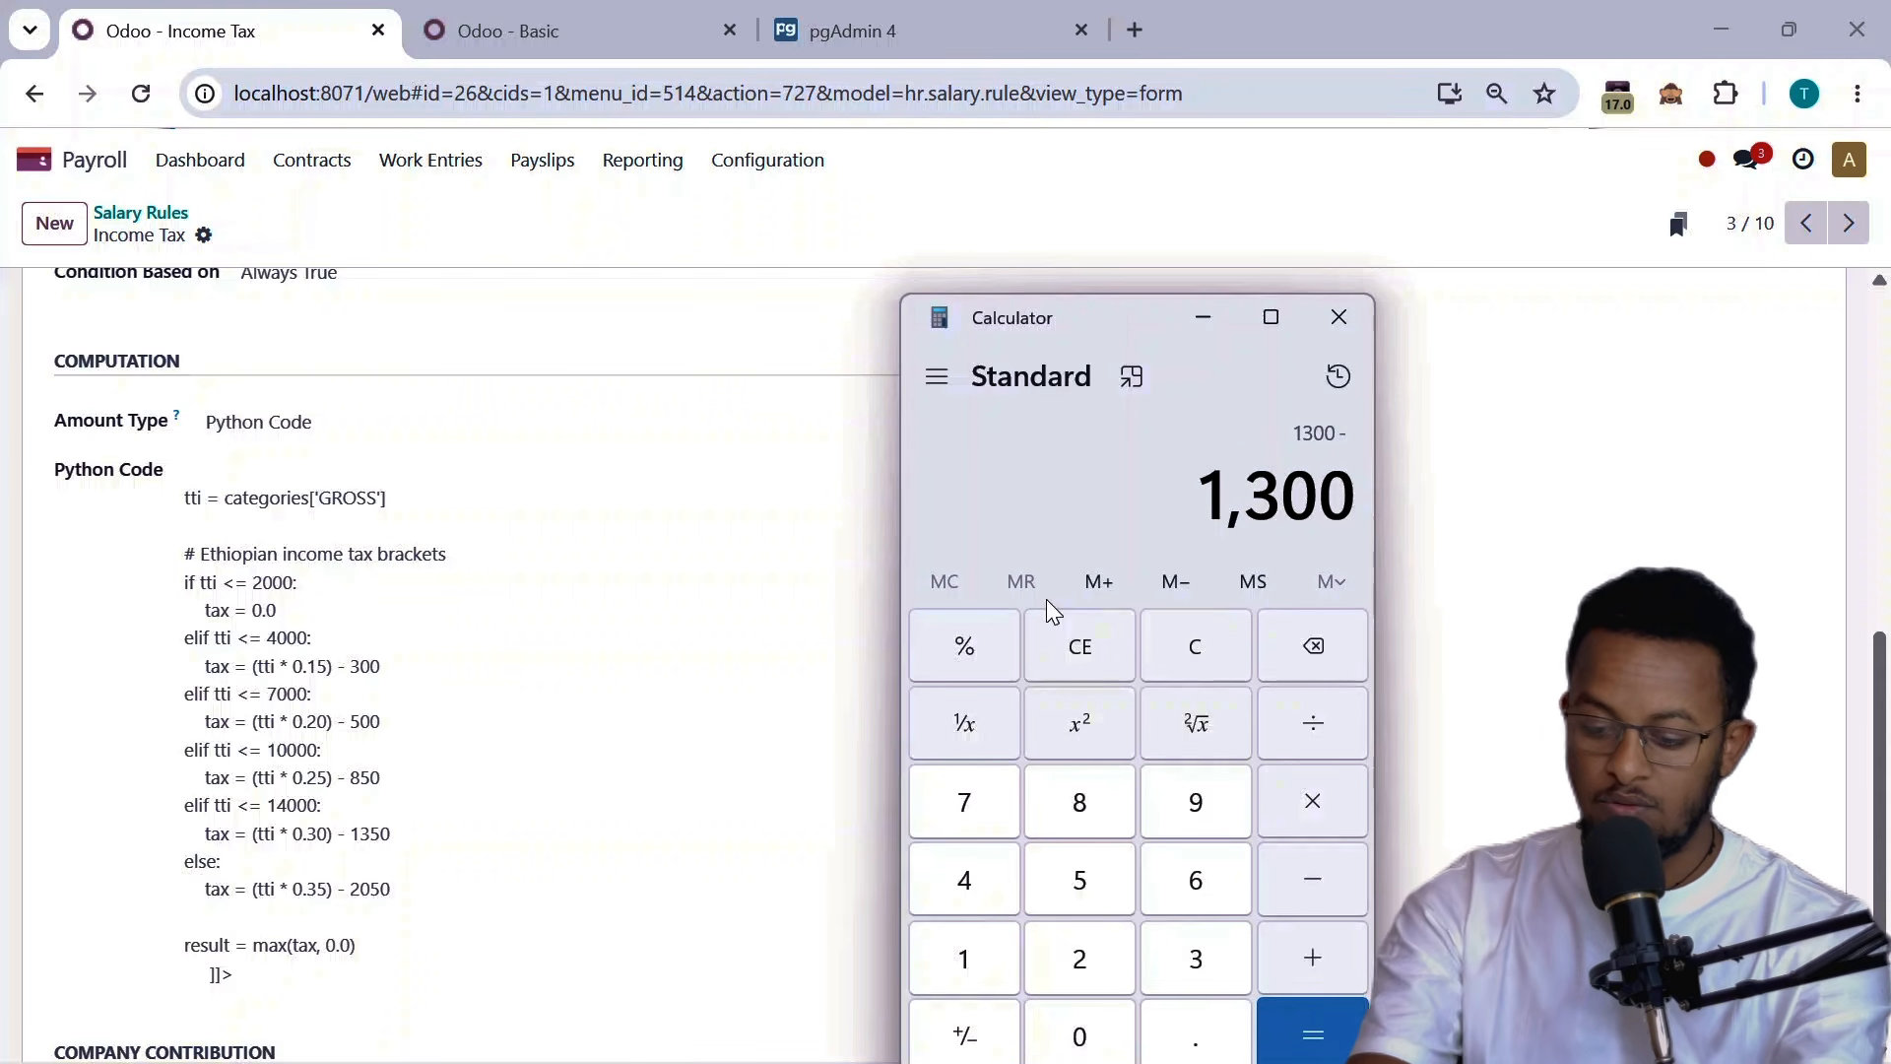
text(500)
key(Return)
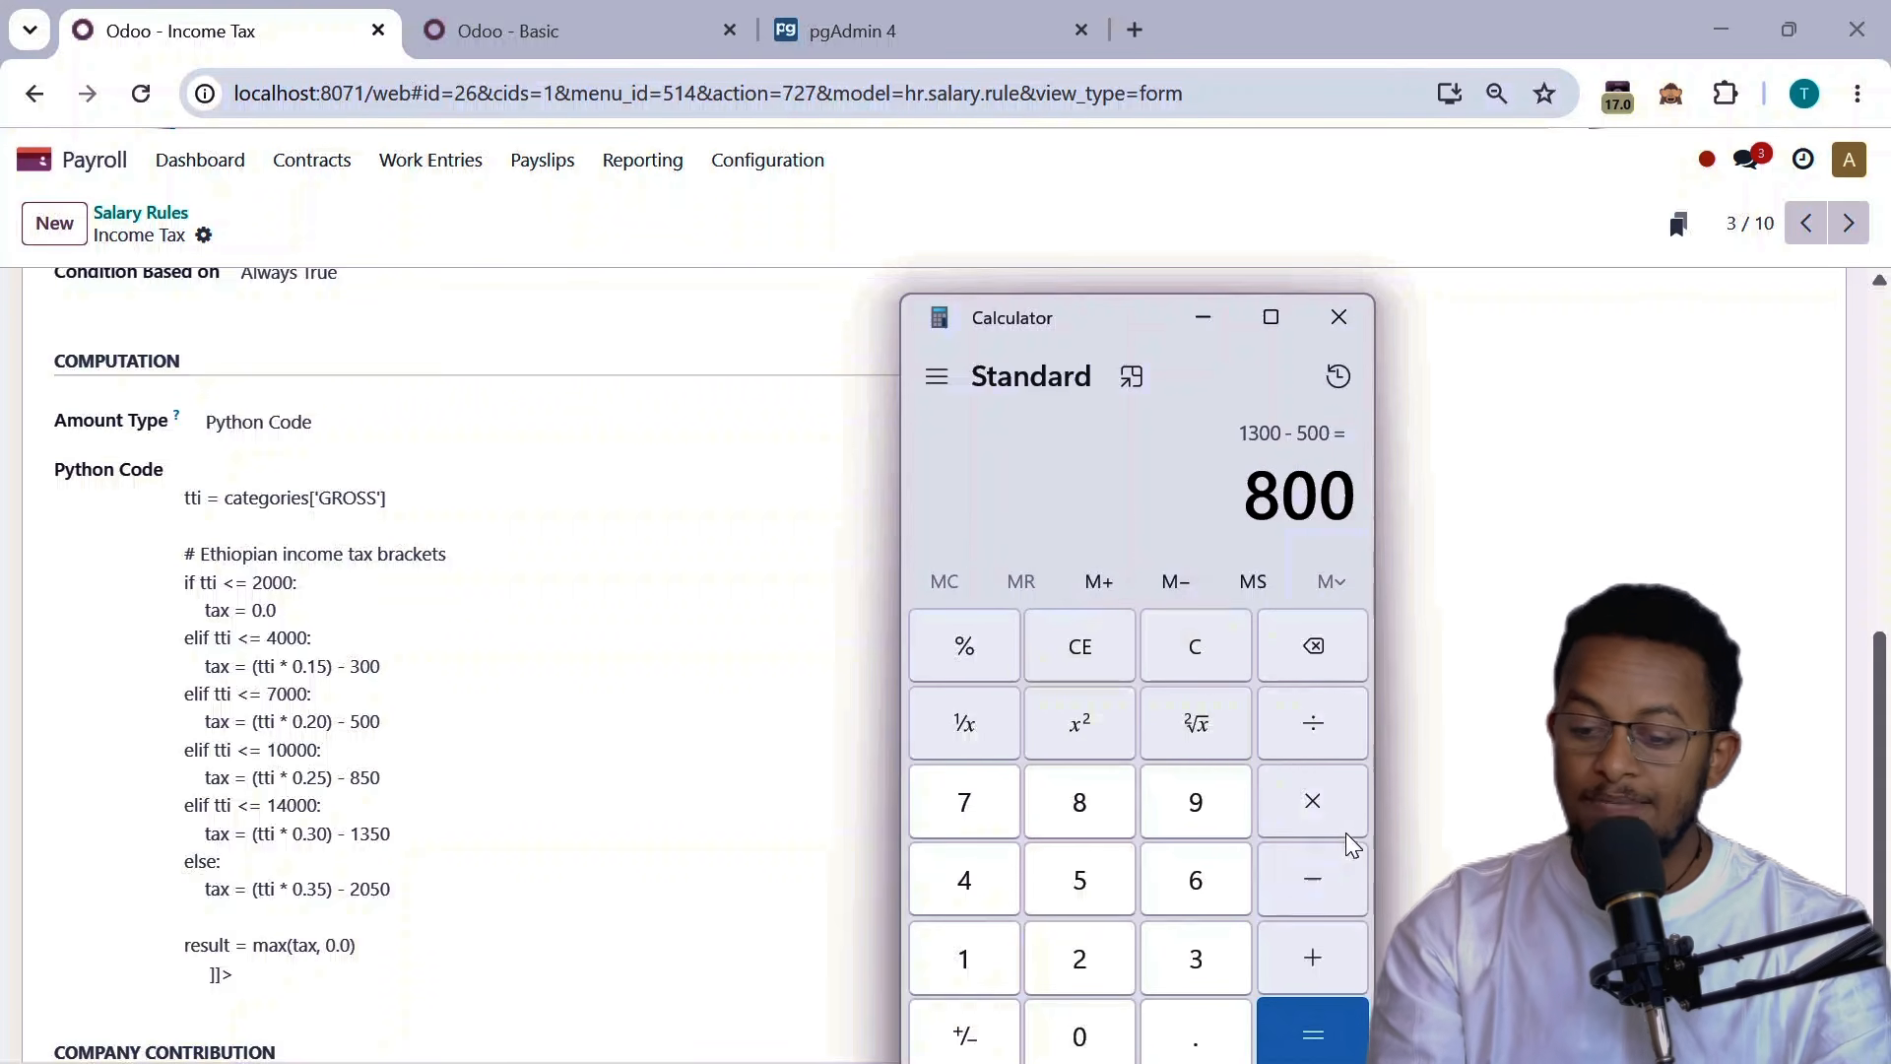
Calculate the employee pension on a 5000 wage at the 0.07 rate and add the 800 income tax to it.
key(ctrl+c)
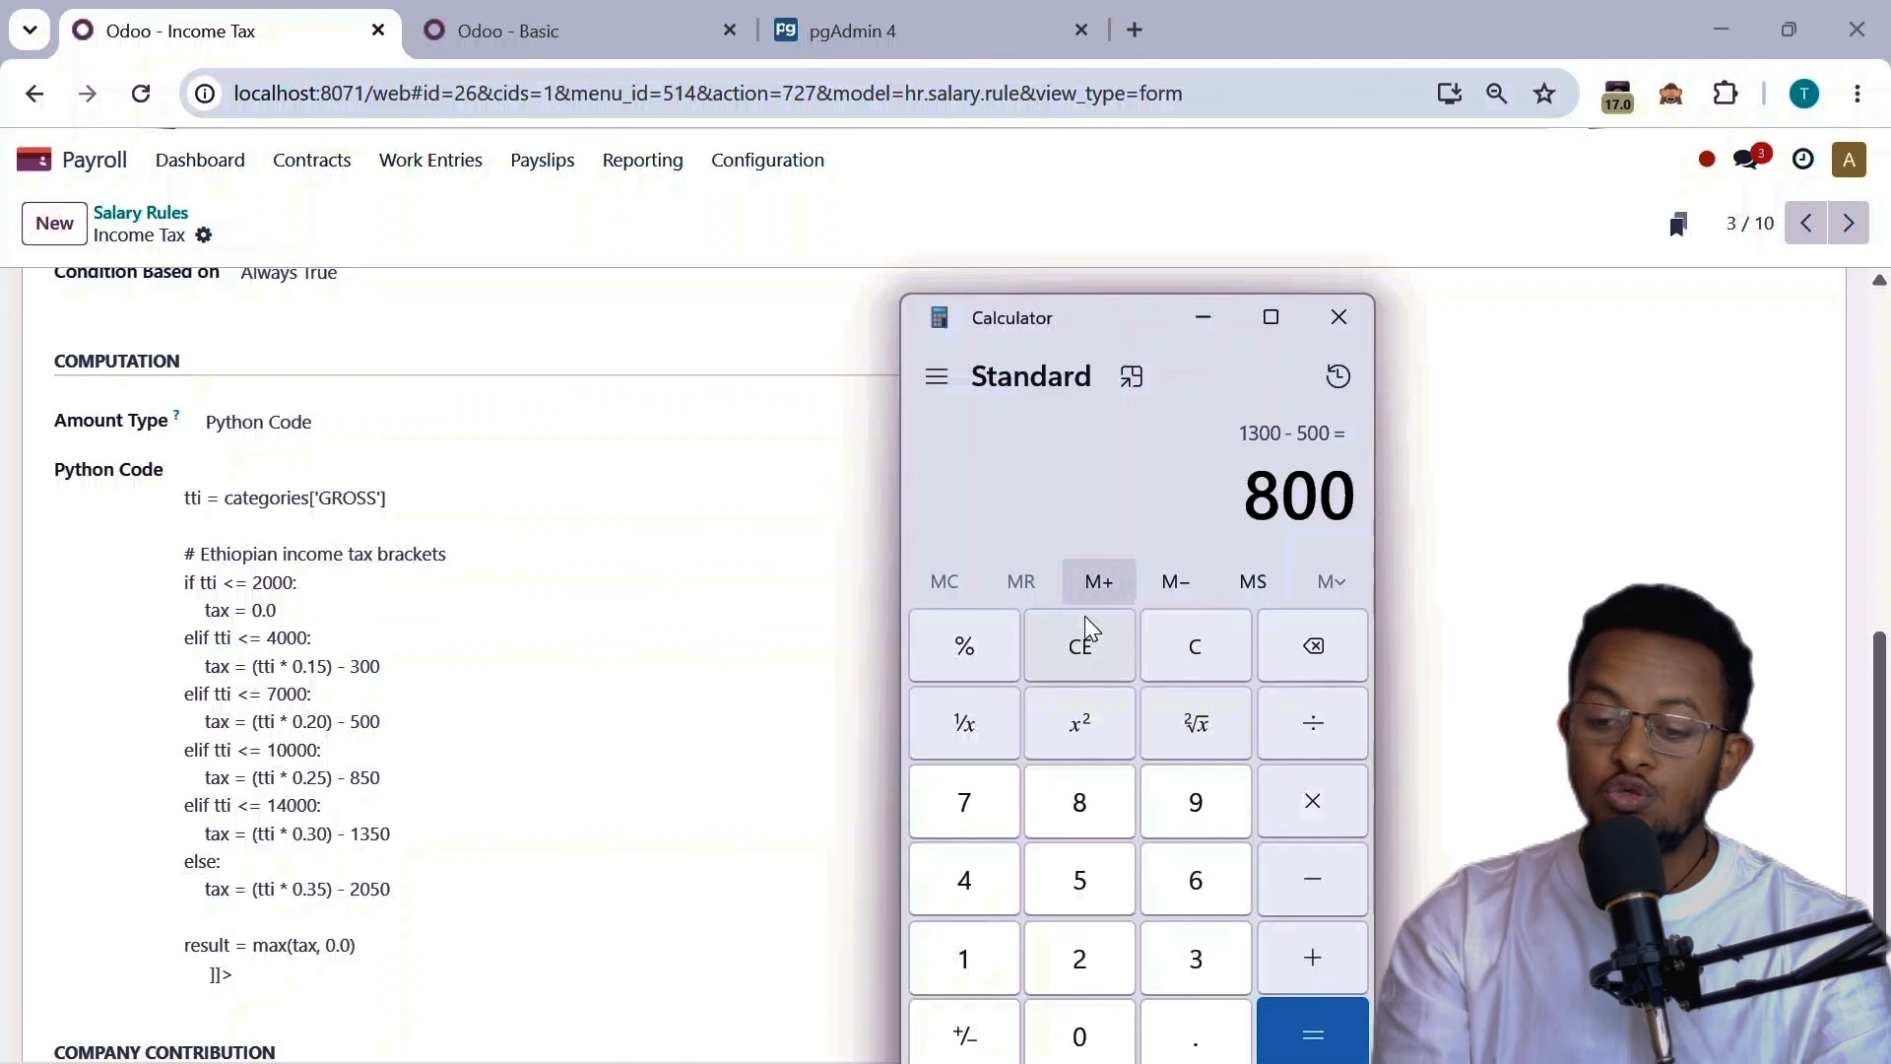
click(1083, 630)
text(5)
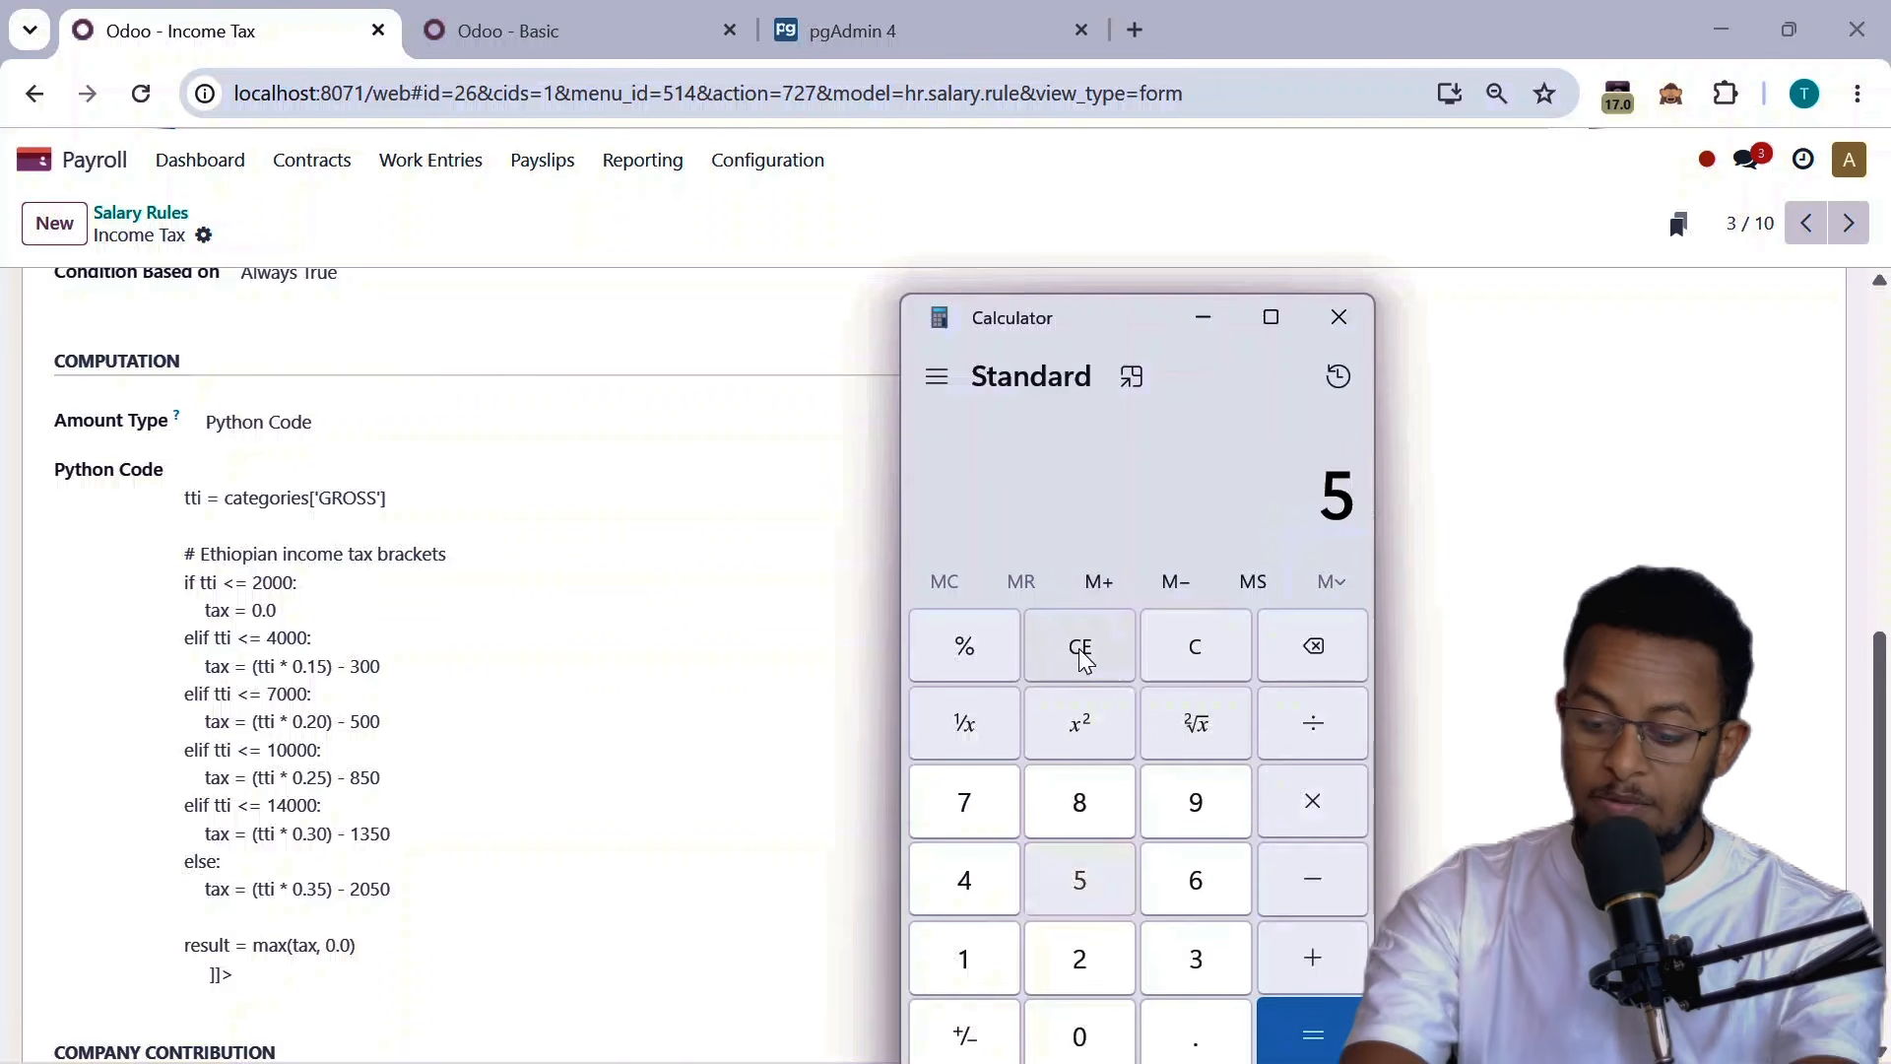
text(,000)
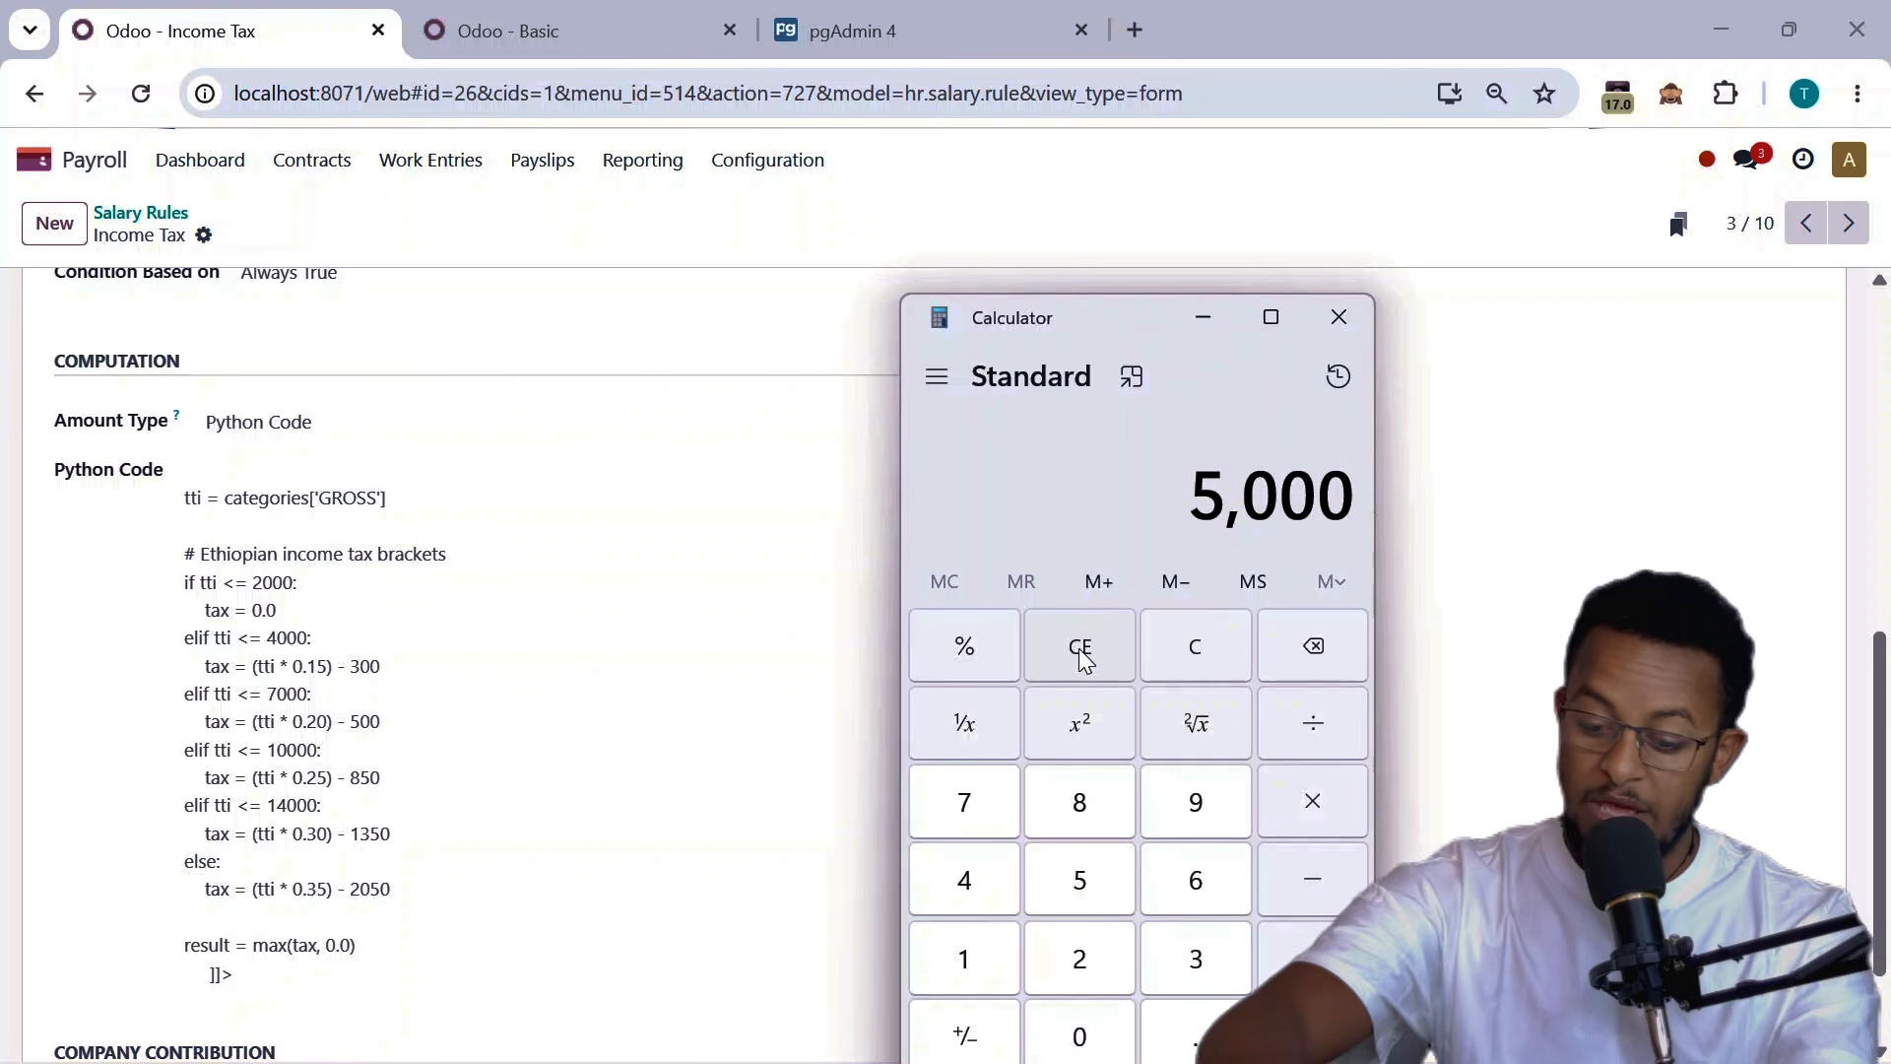
key(asterisk)
text(0)
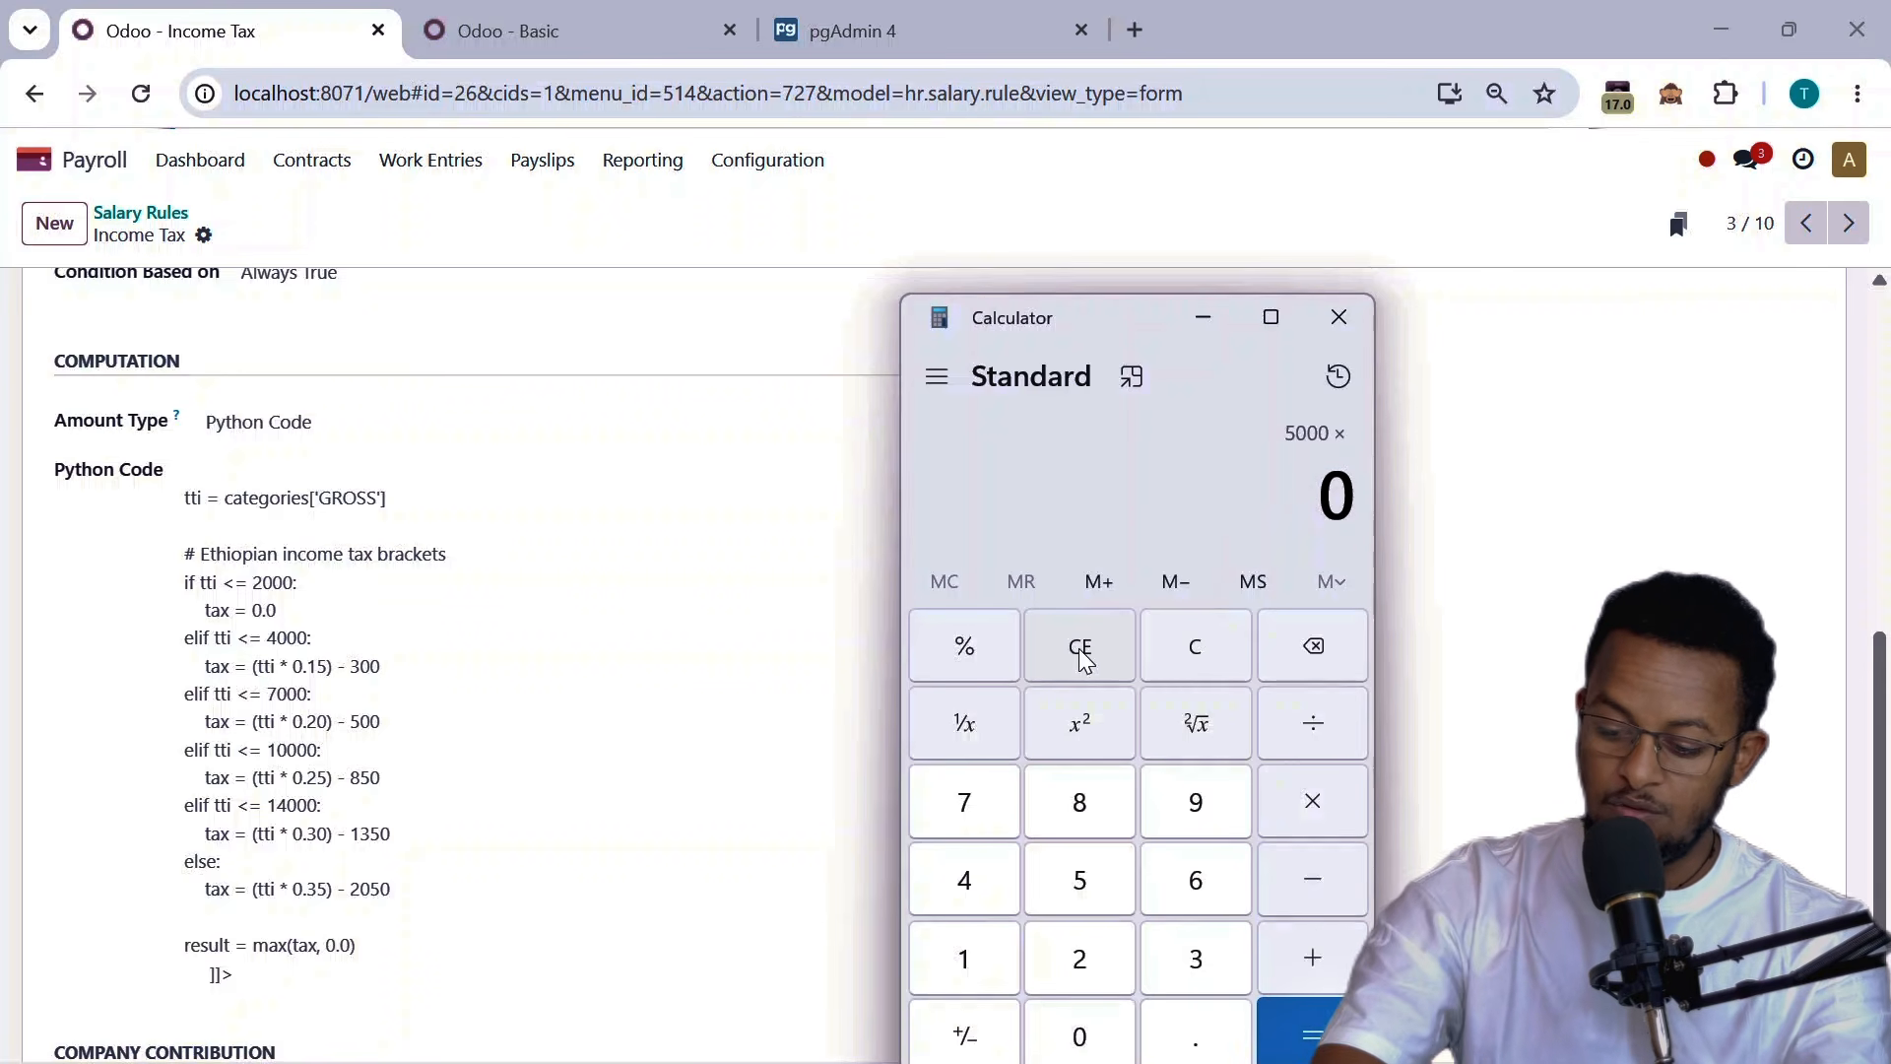
text(.07)
key(Return)
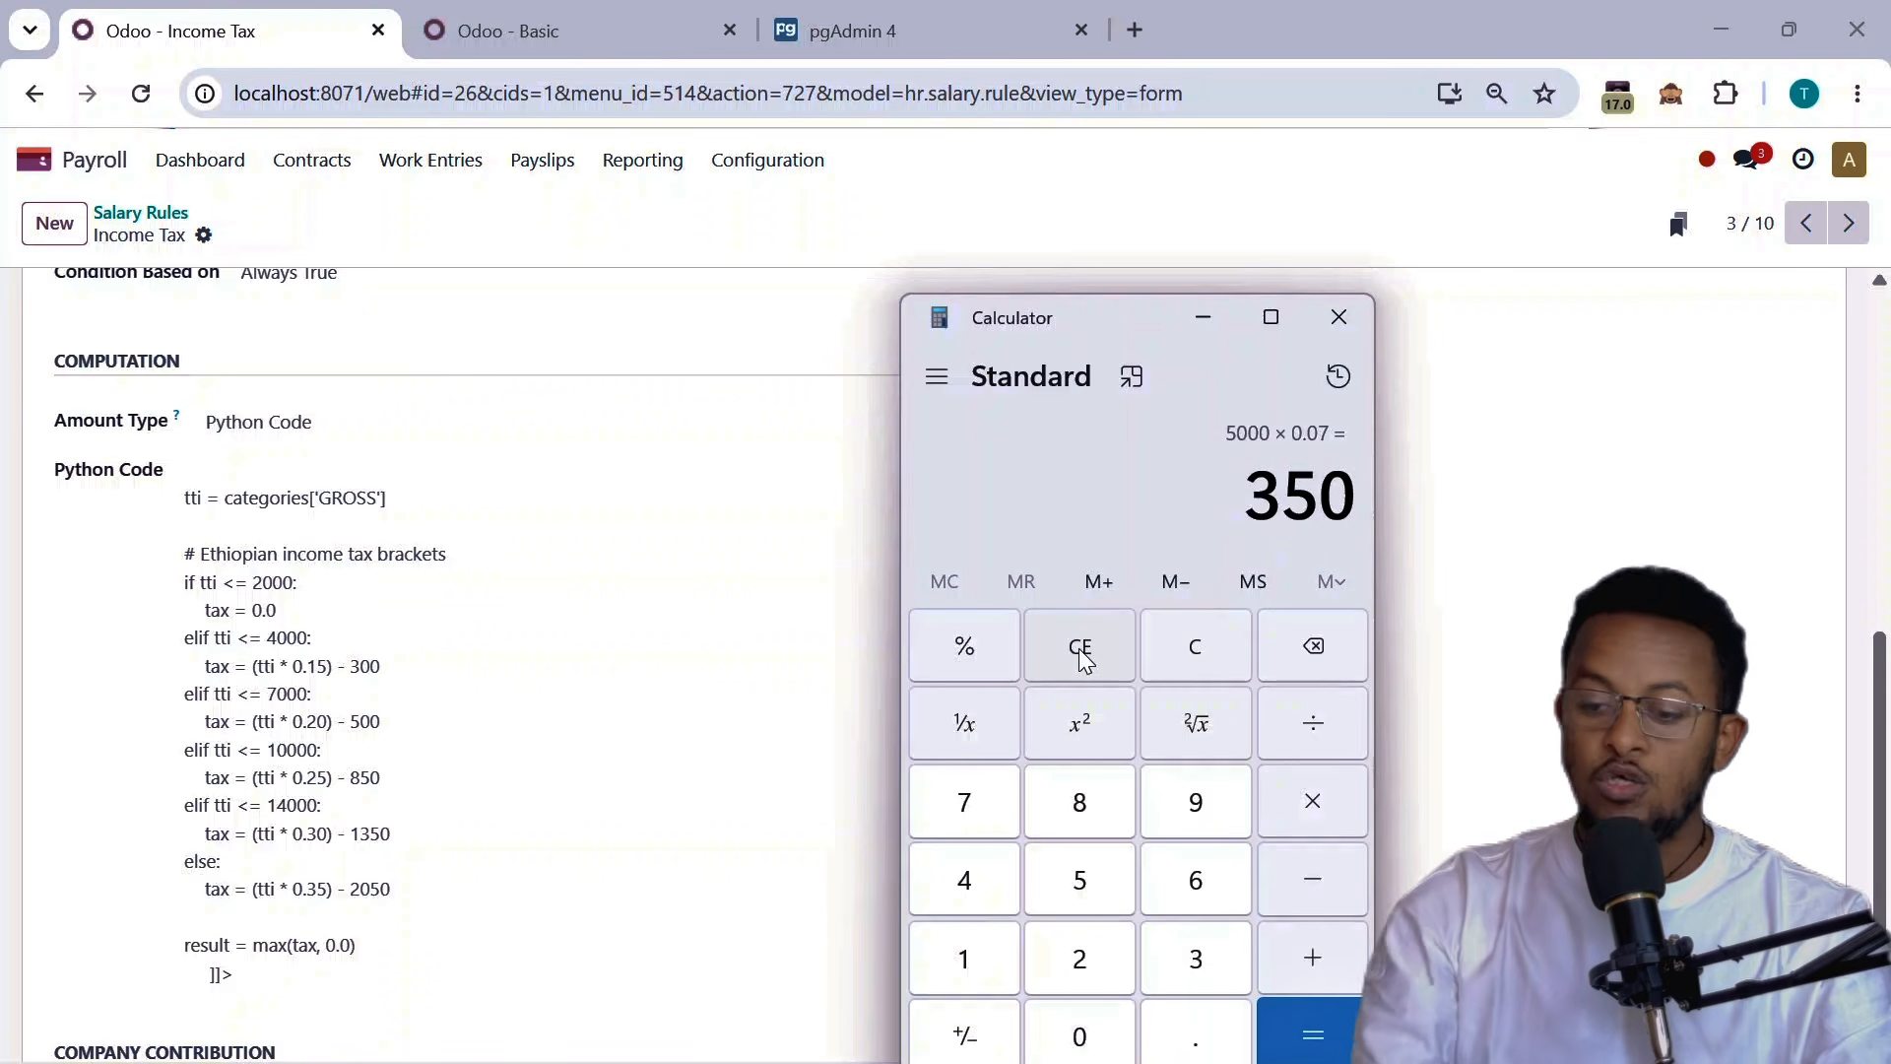
key(plus)
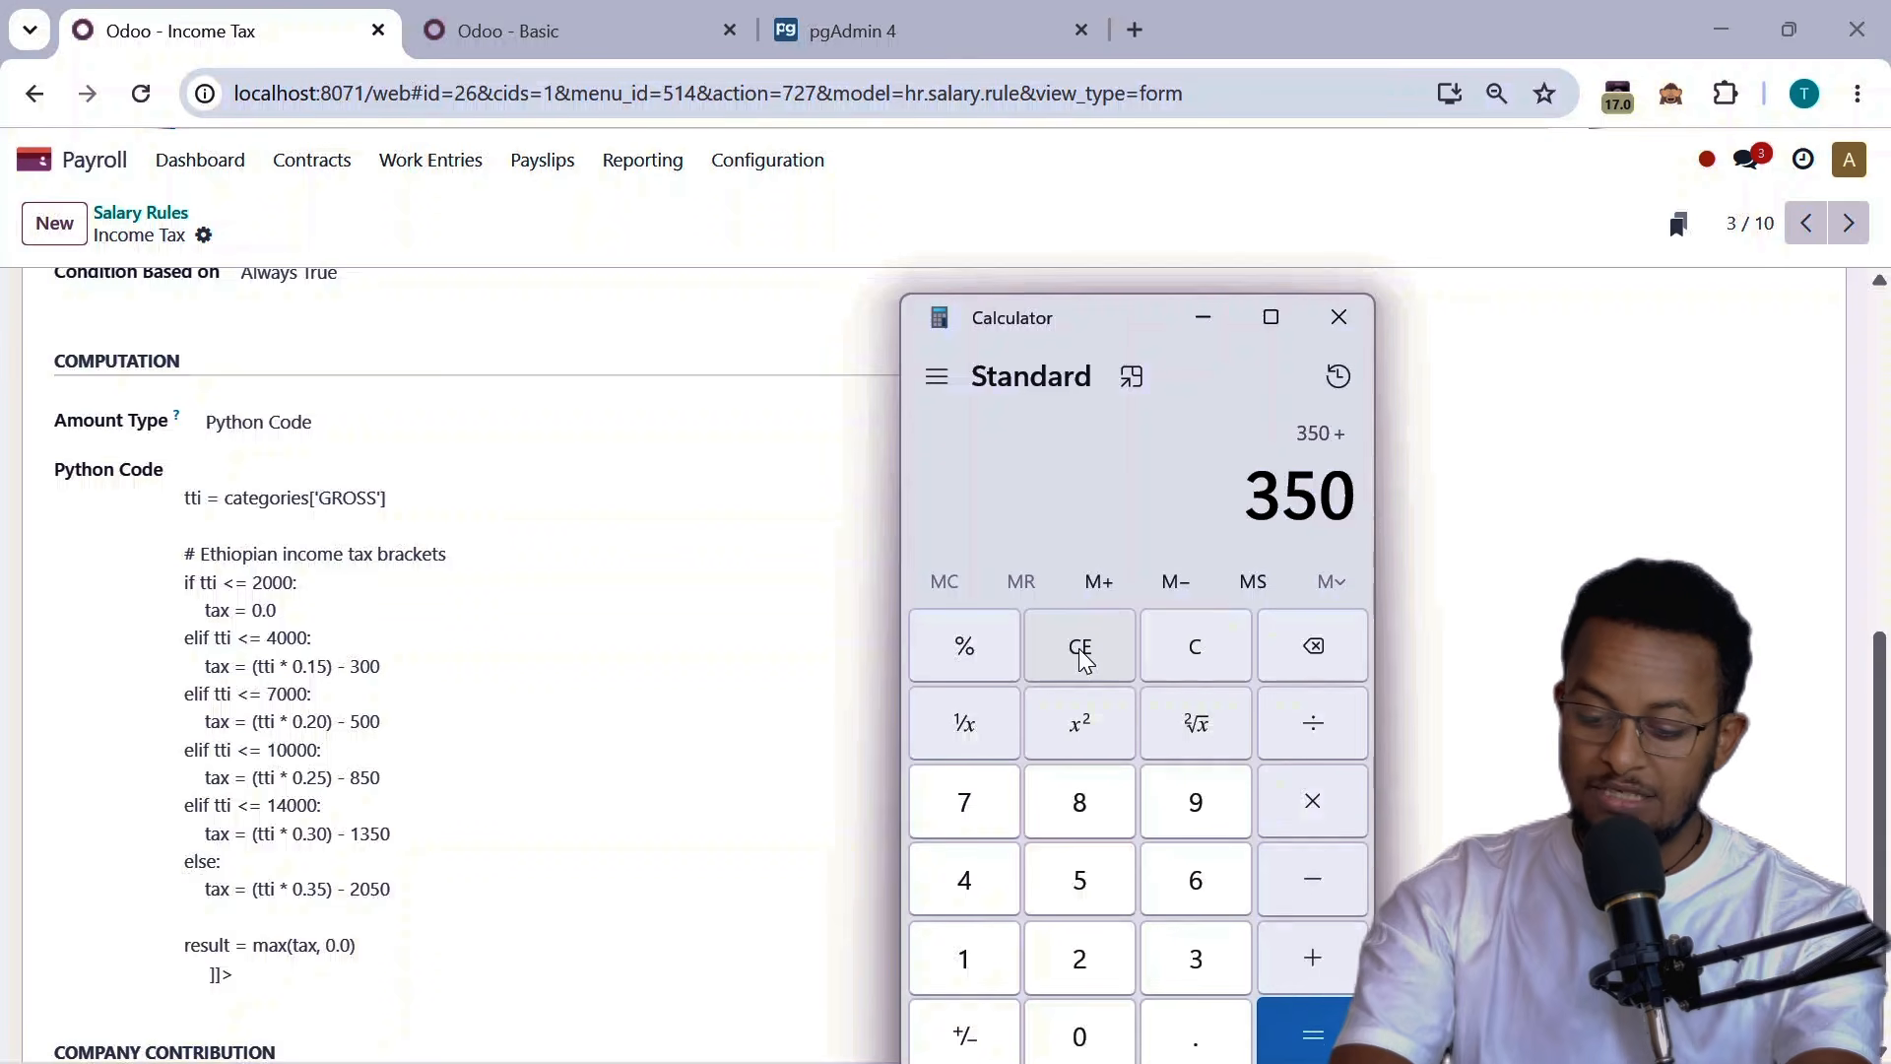
text(800)
key(Return)
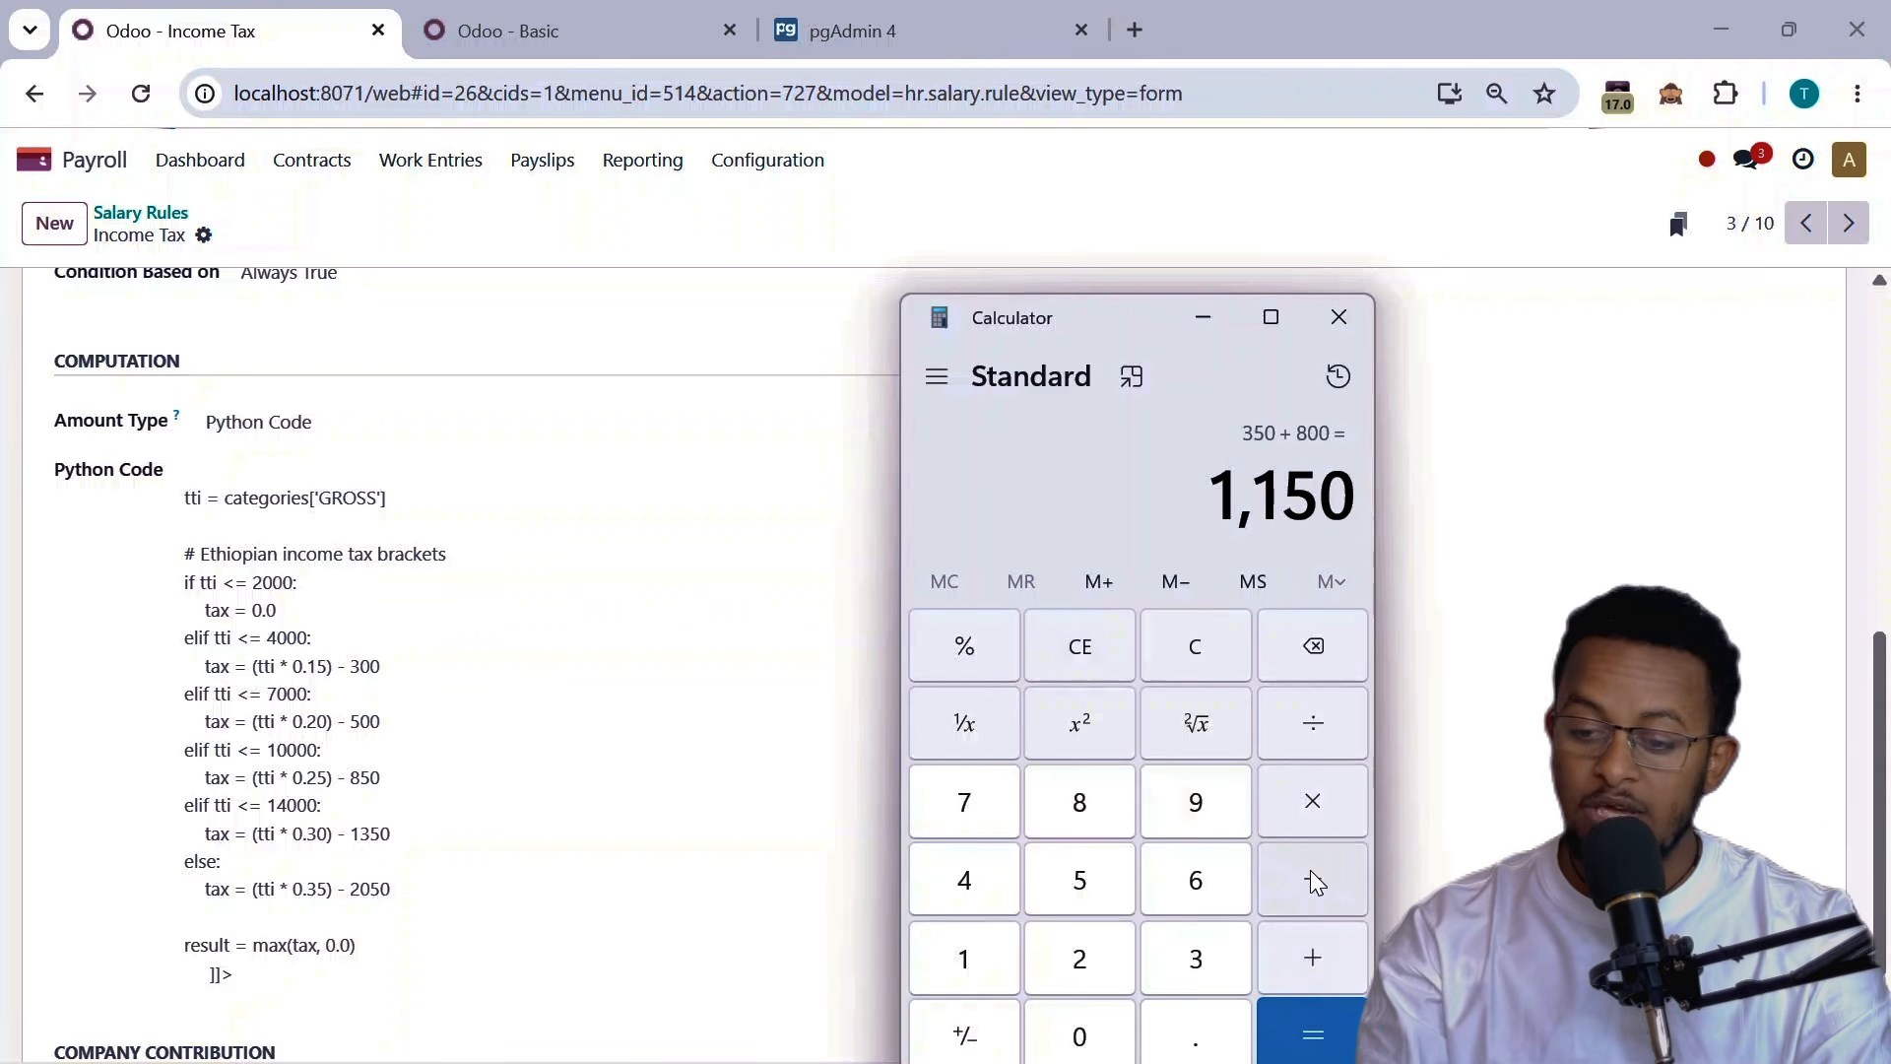
Subtract the 1150 total deductions from the 6500 gross salary and minimize Calculator.
click(1080, 646)
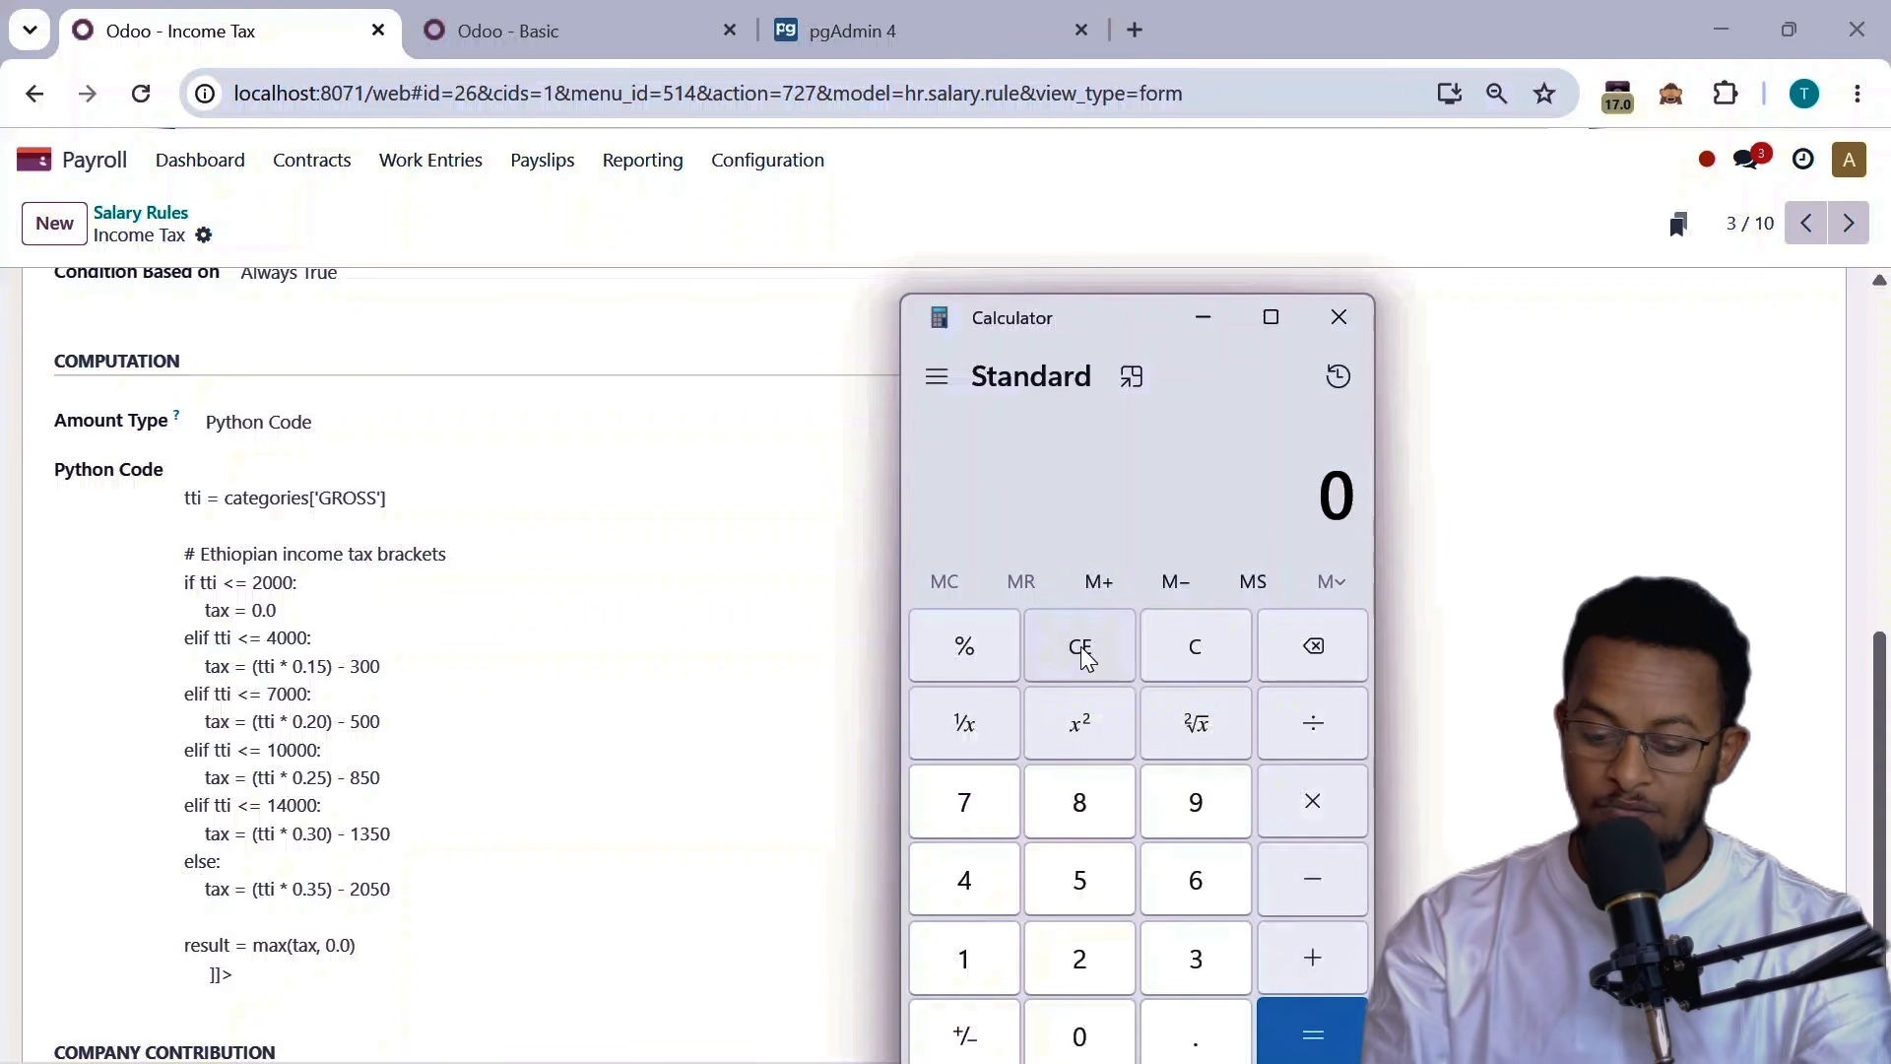
text(6500 - 1)
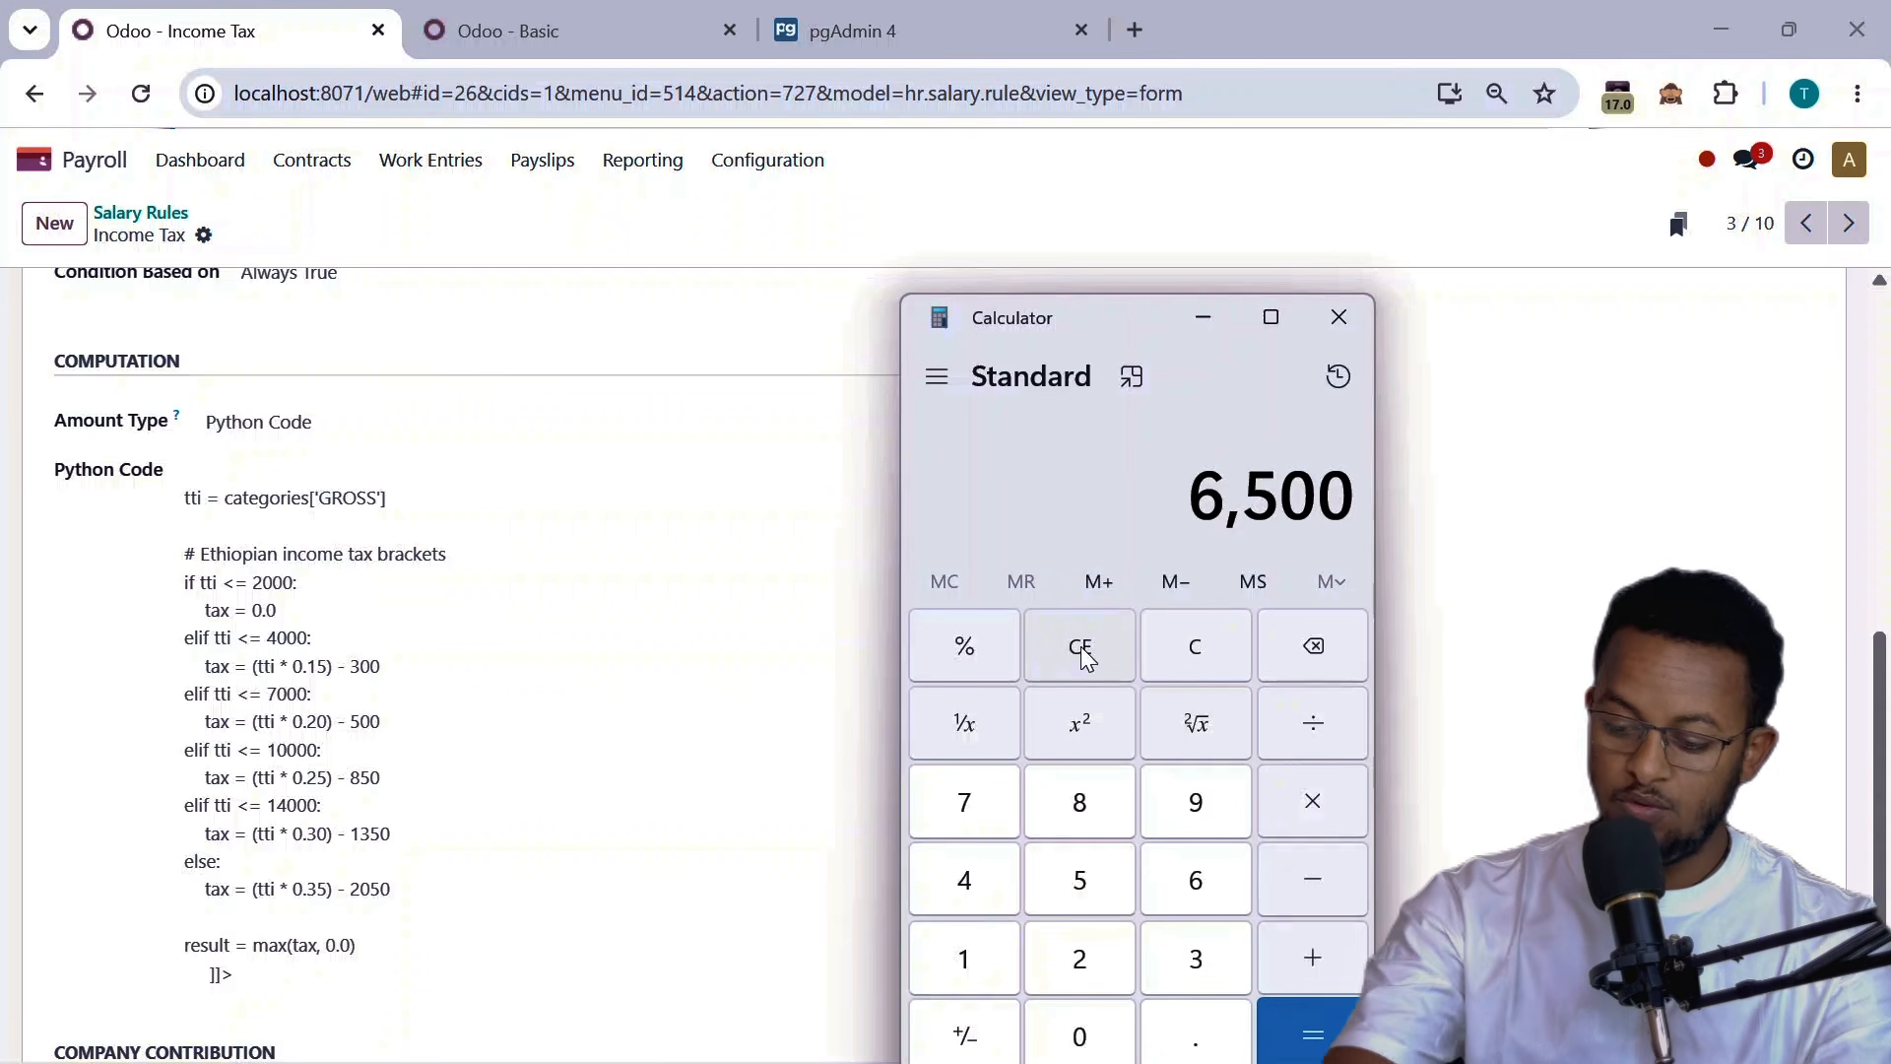
text(150)
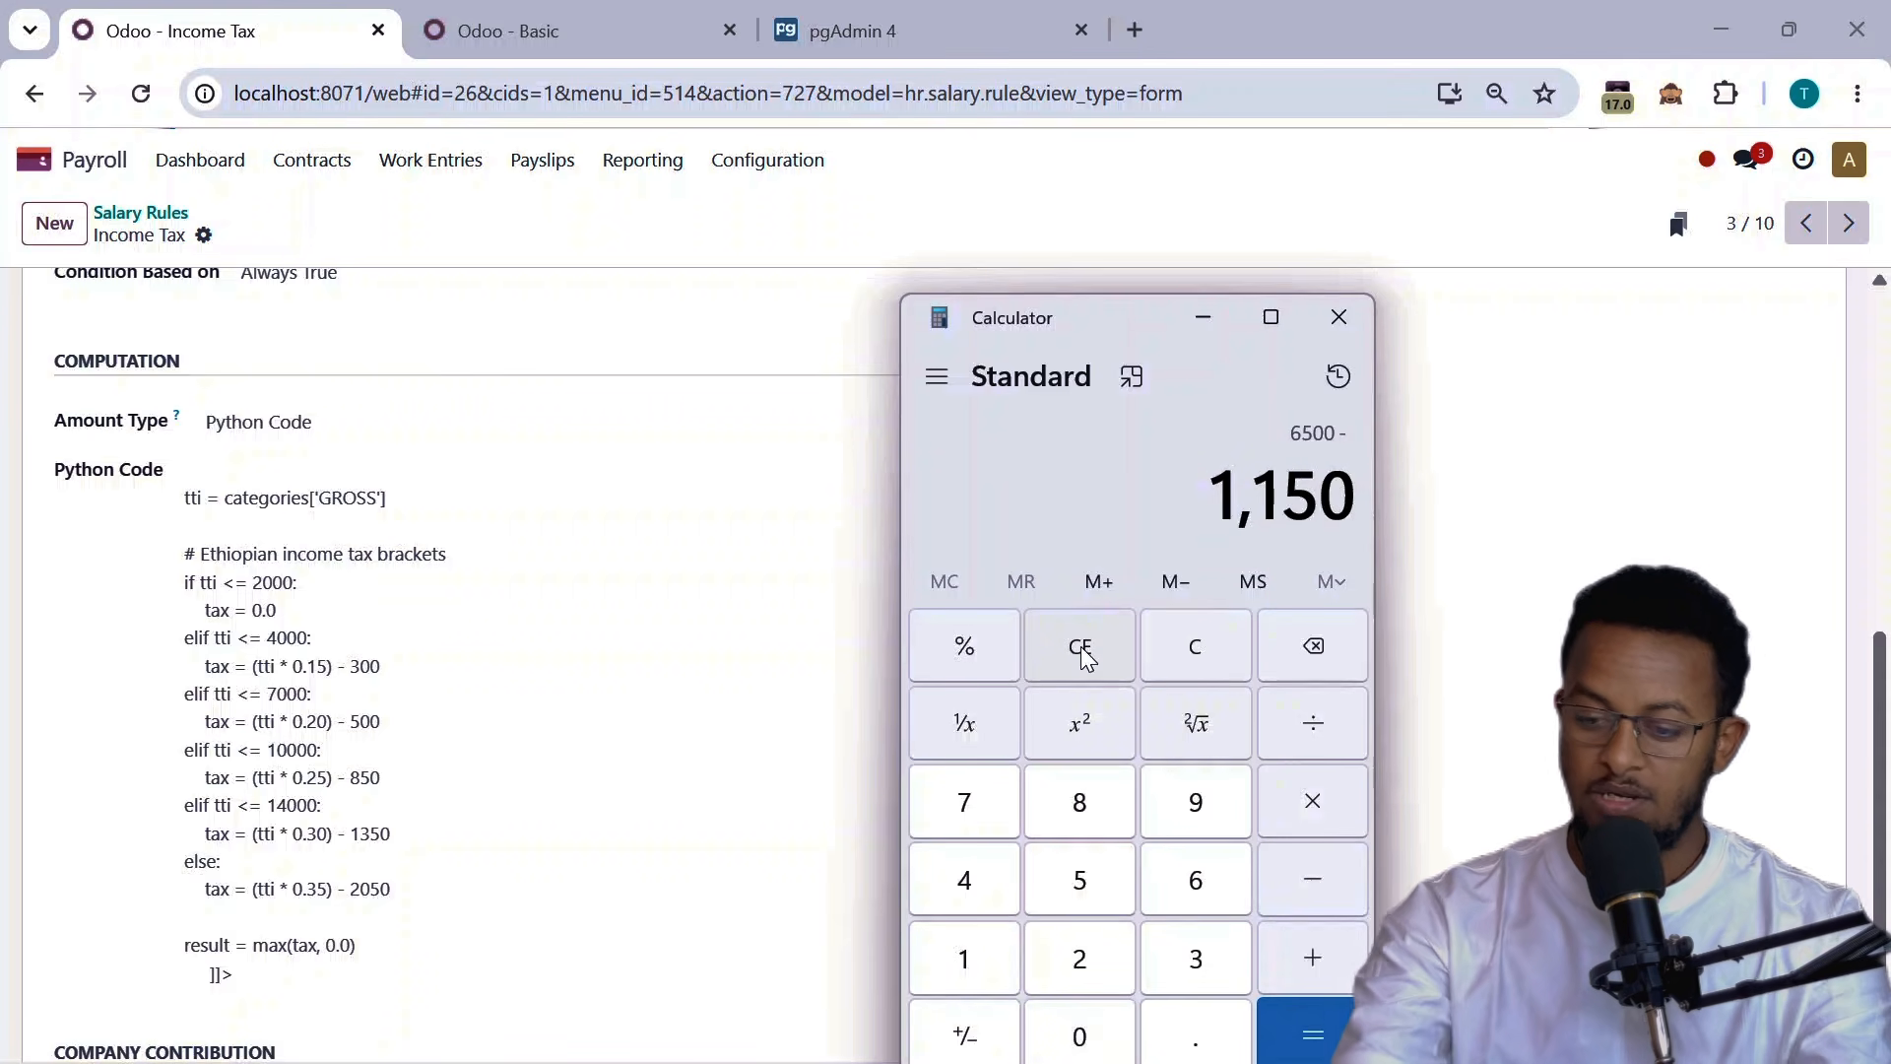
key(Return)
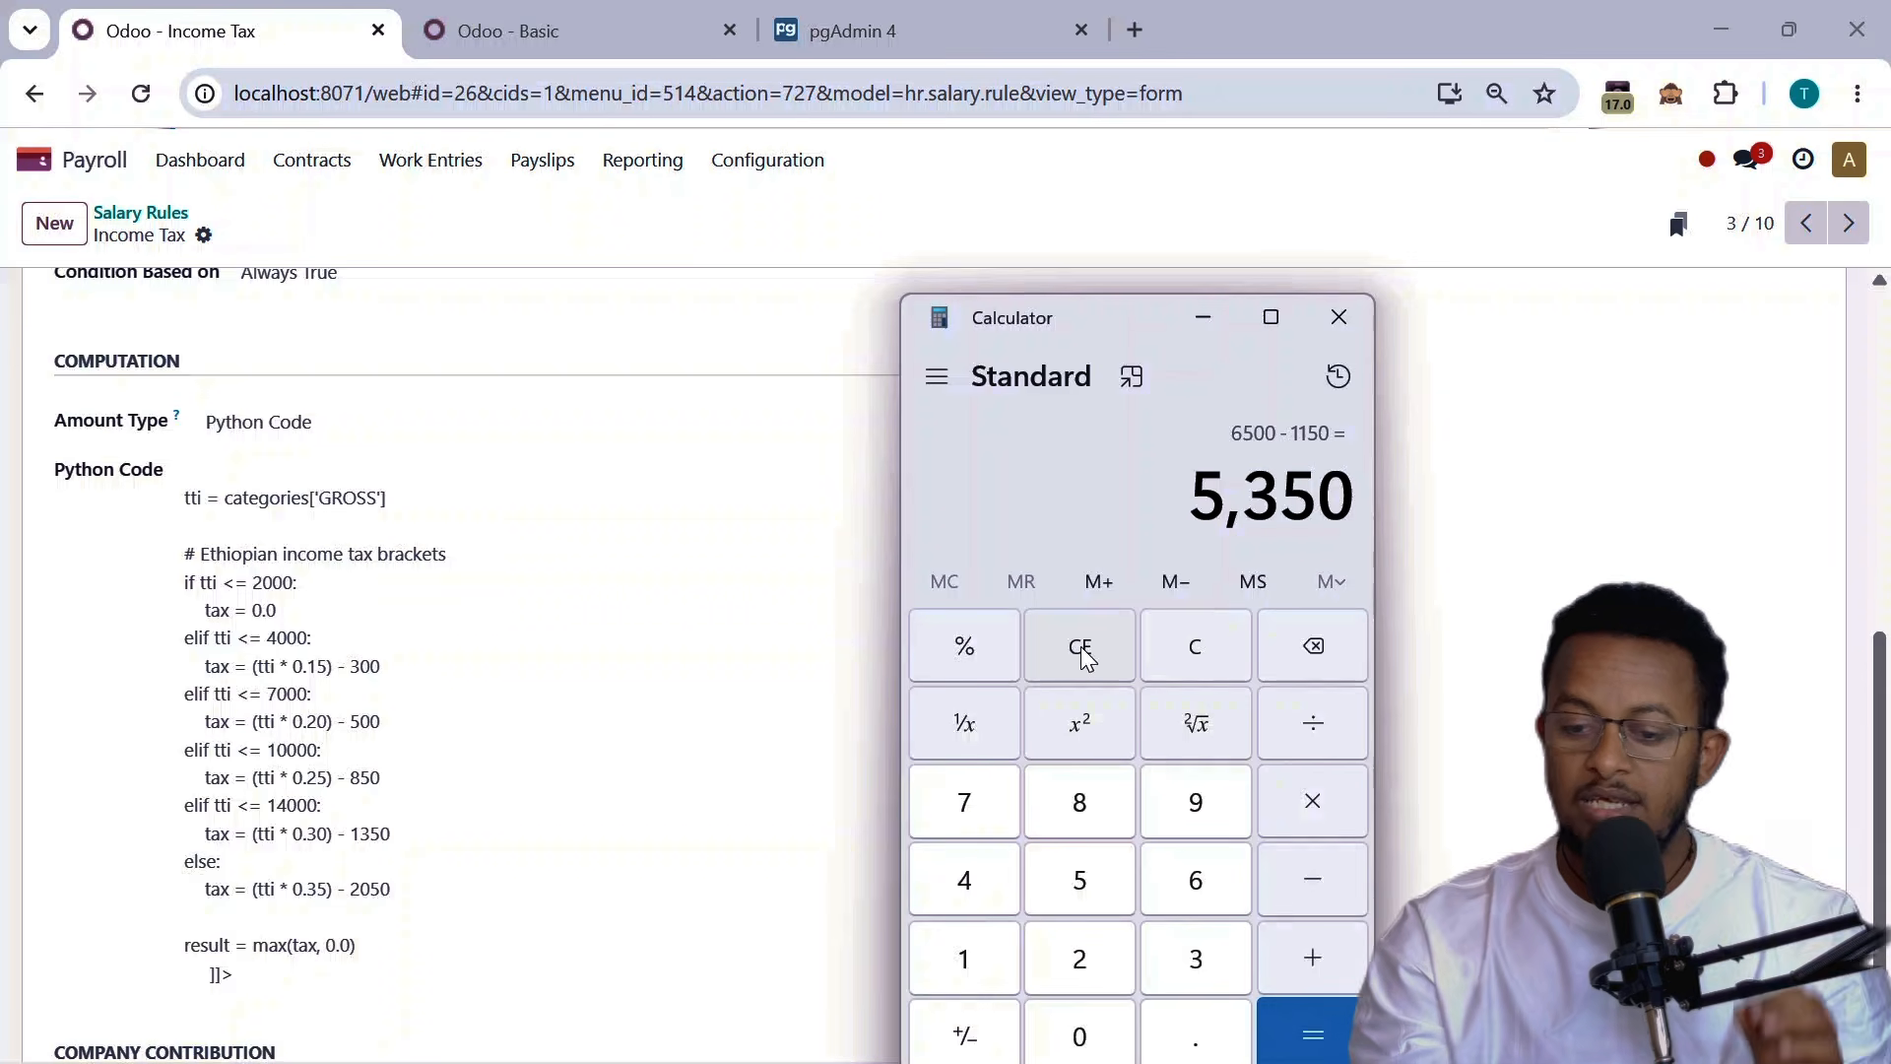
click(1203, 325)
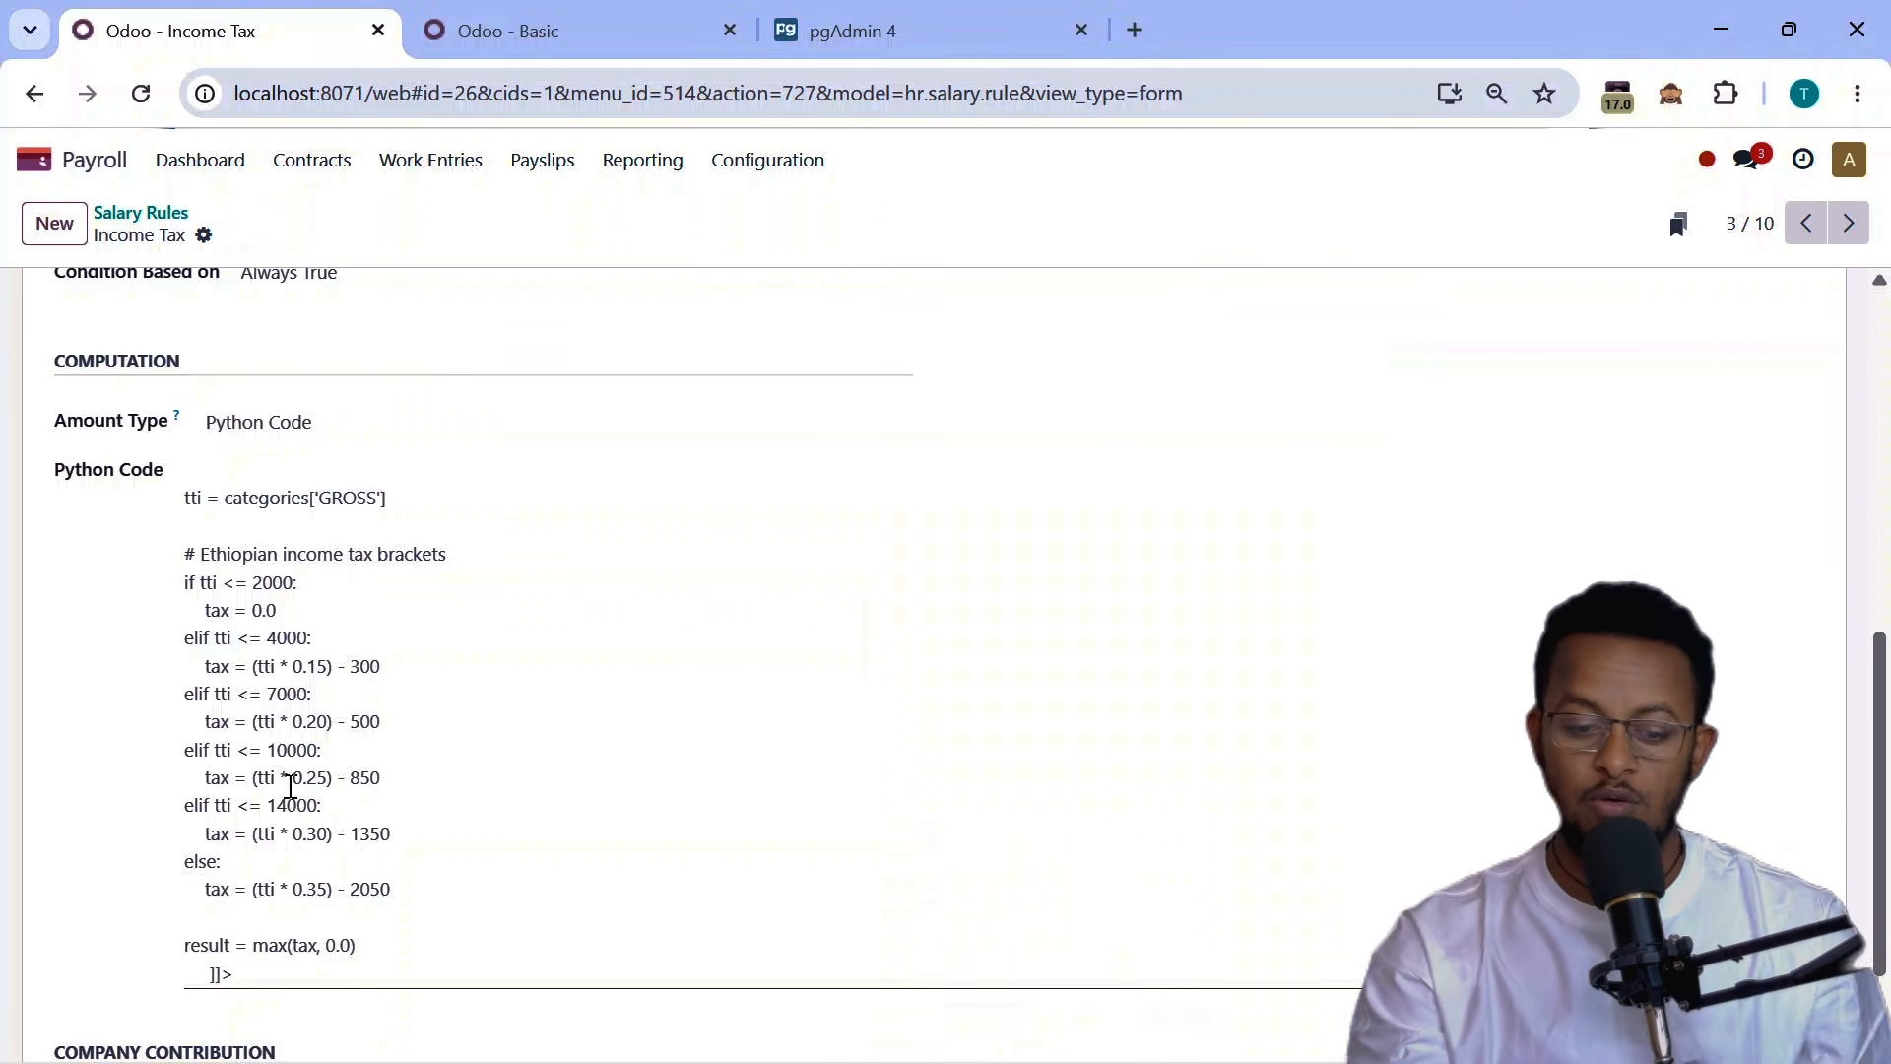
Open the Gross rule under Regular Pay and check its Python code and sequence number.
scroll(491, 710, down, 1)
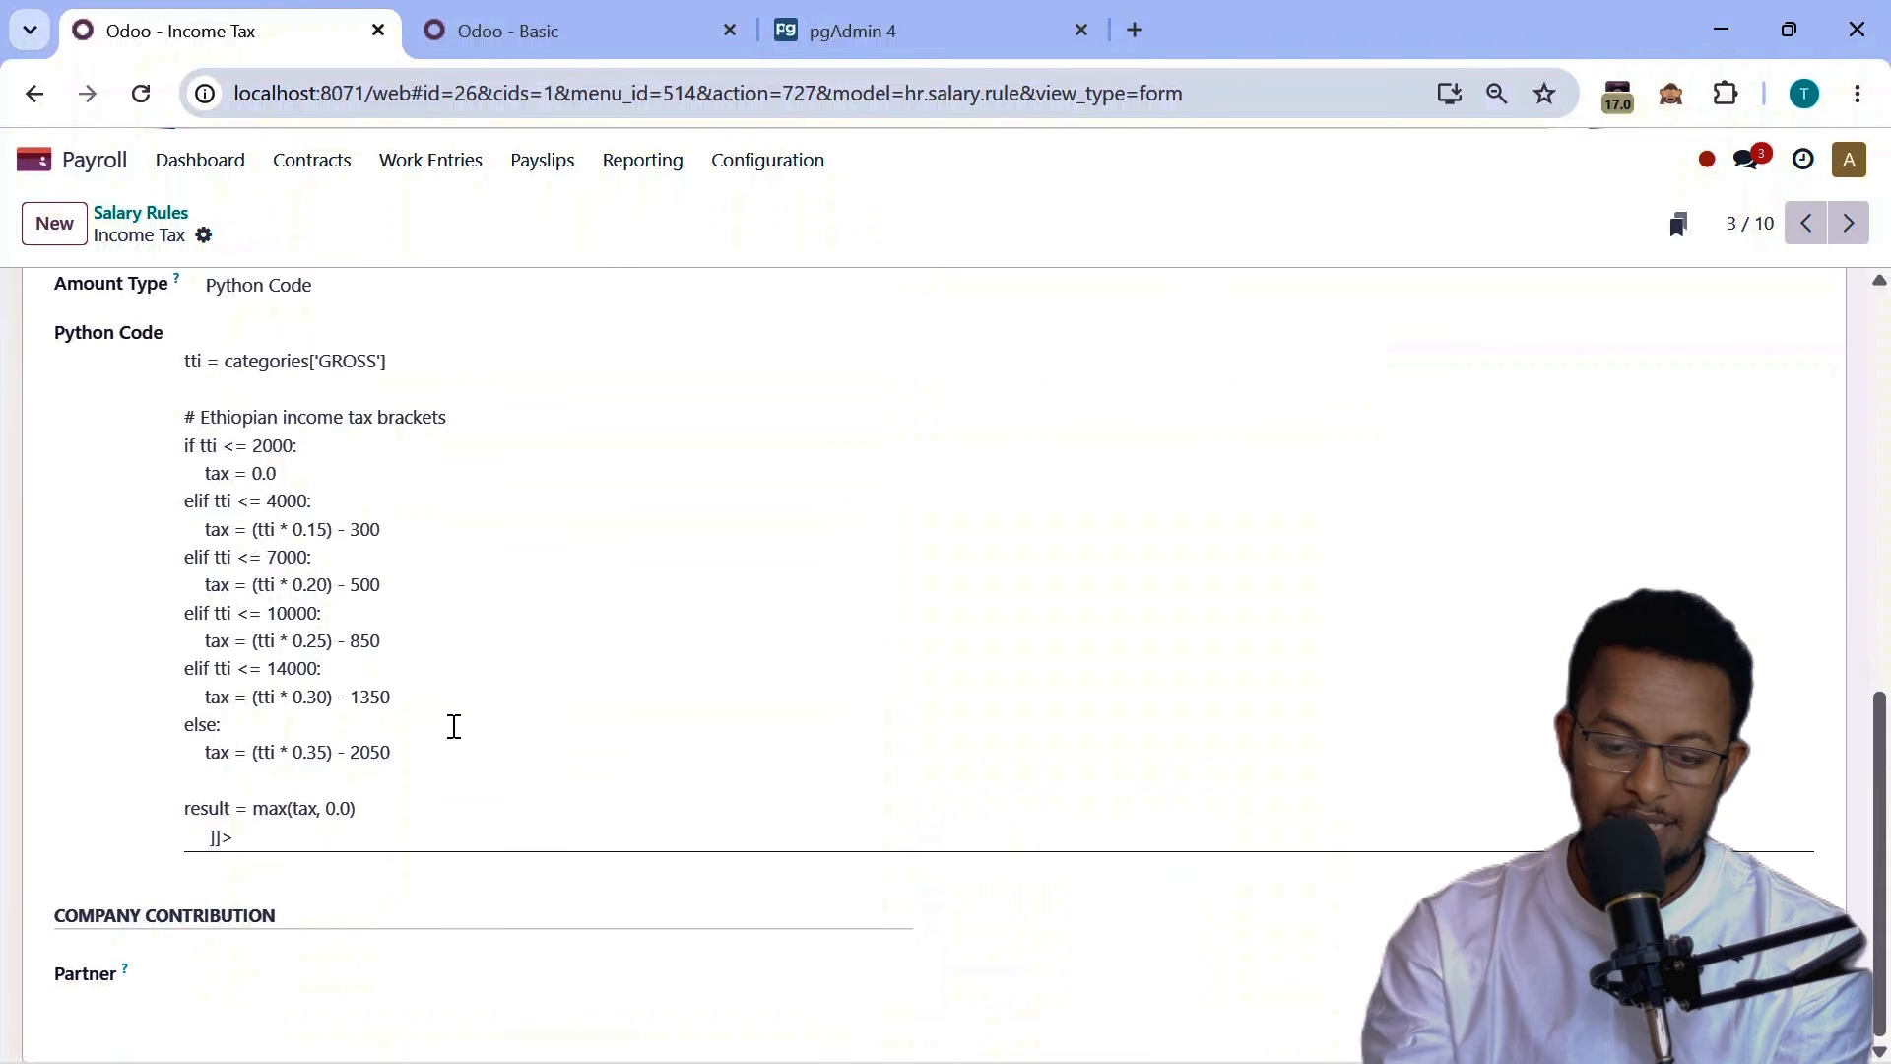
scroll(454, 725, up, 1)
scroll(454, 726, down, 1)
scroll(454, 726, up, 1)
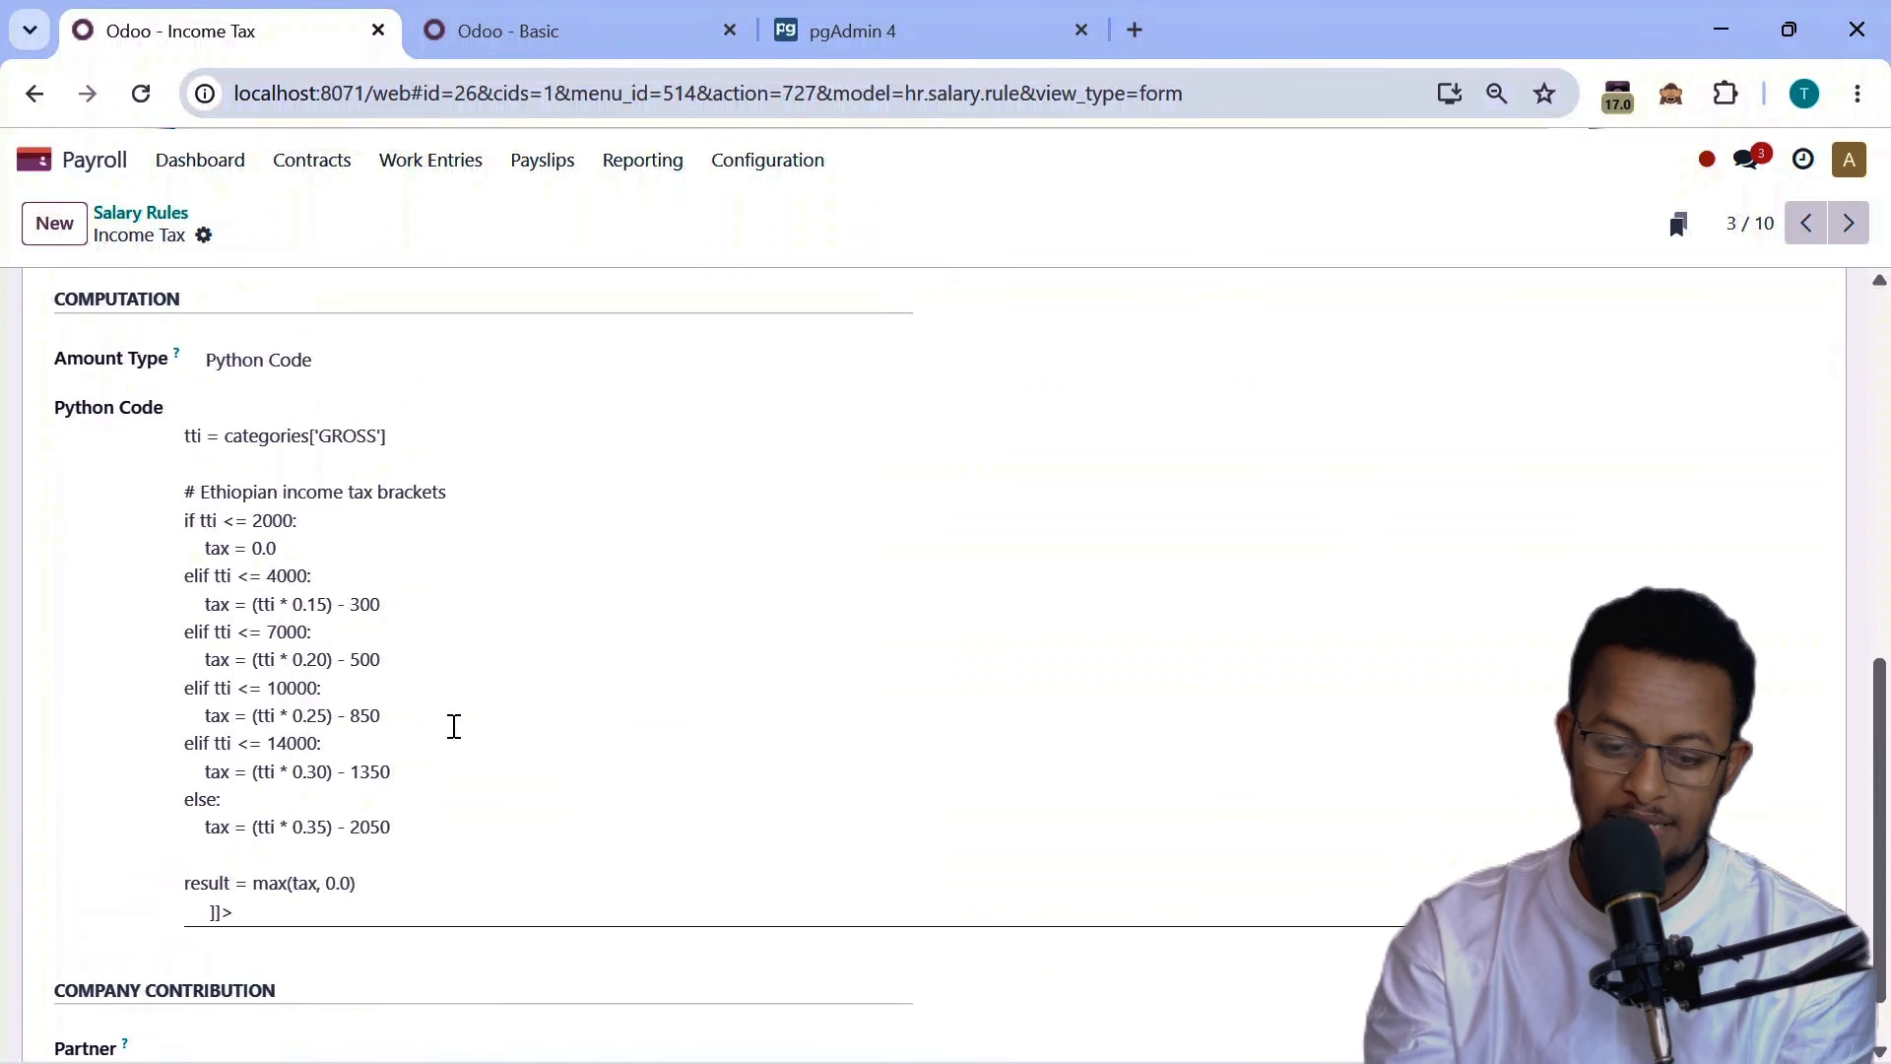
scroll(454, 726, up, 5)
click(148, 214)
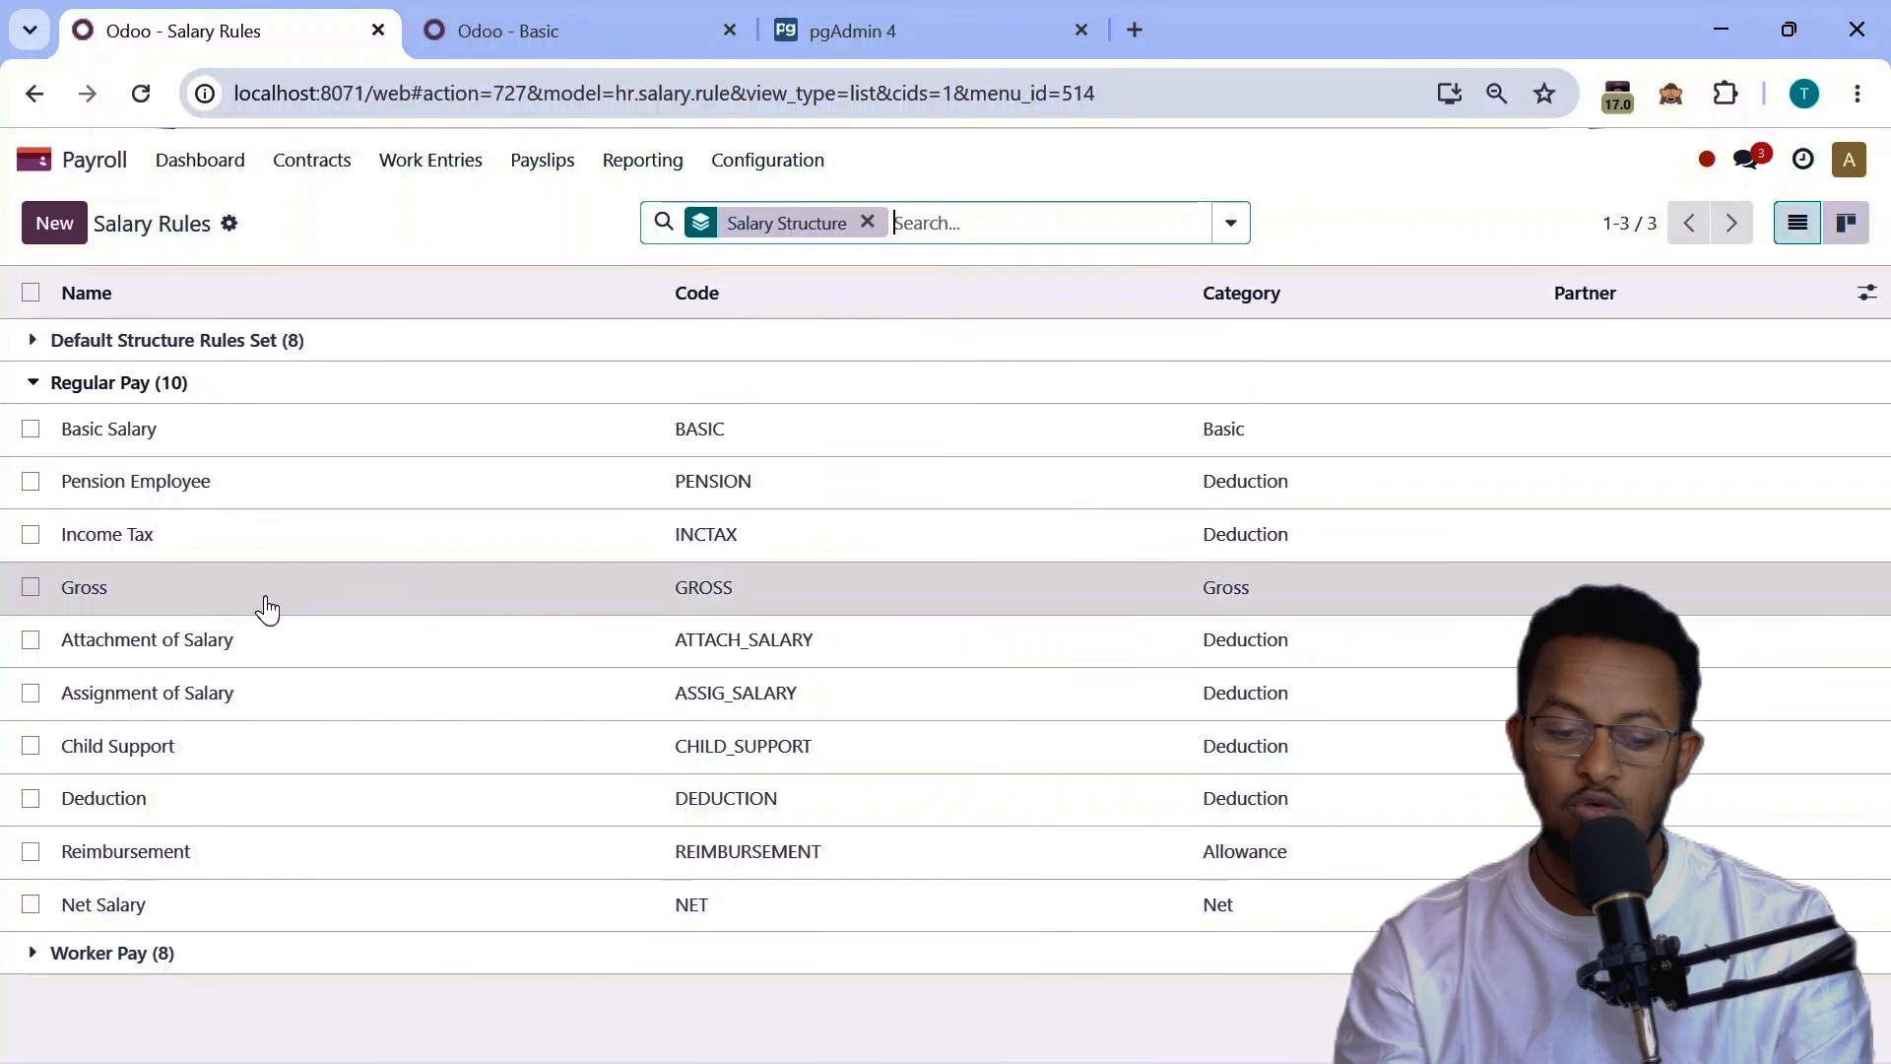
click(514, 589)
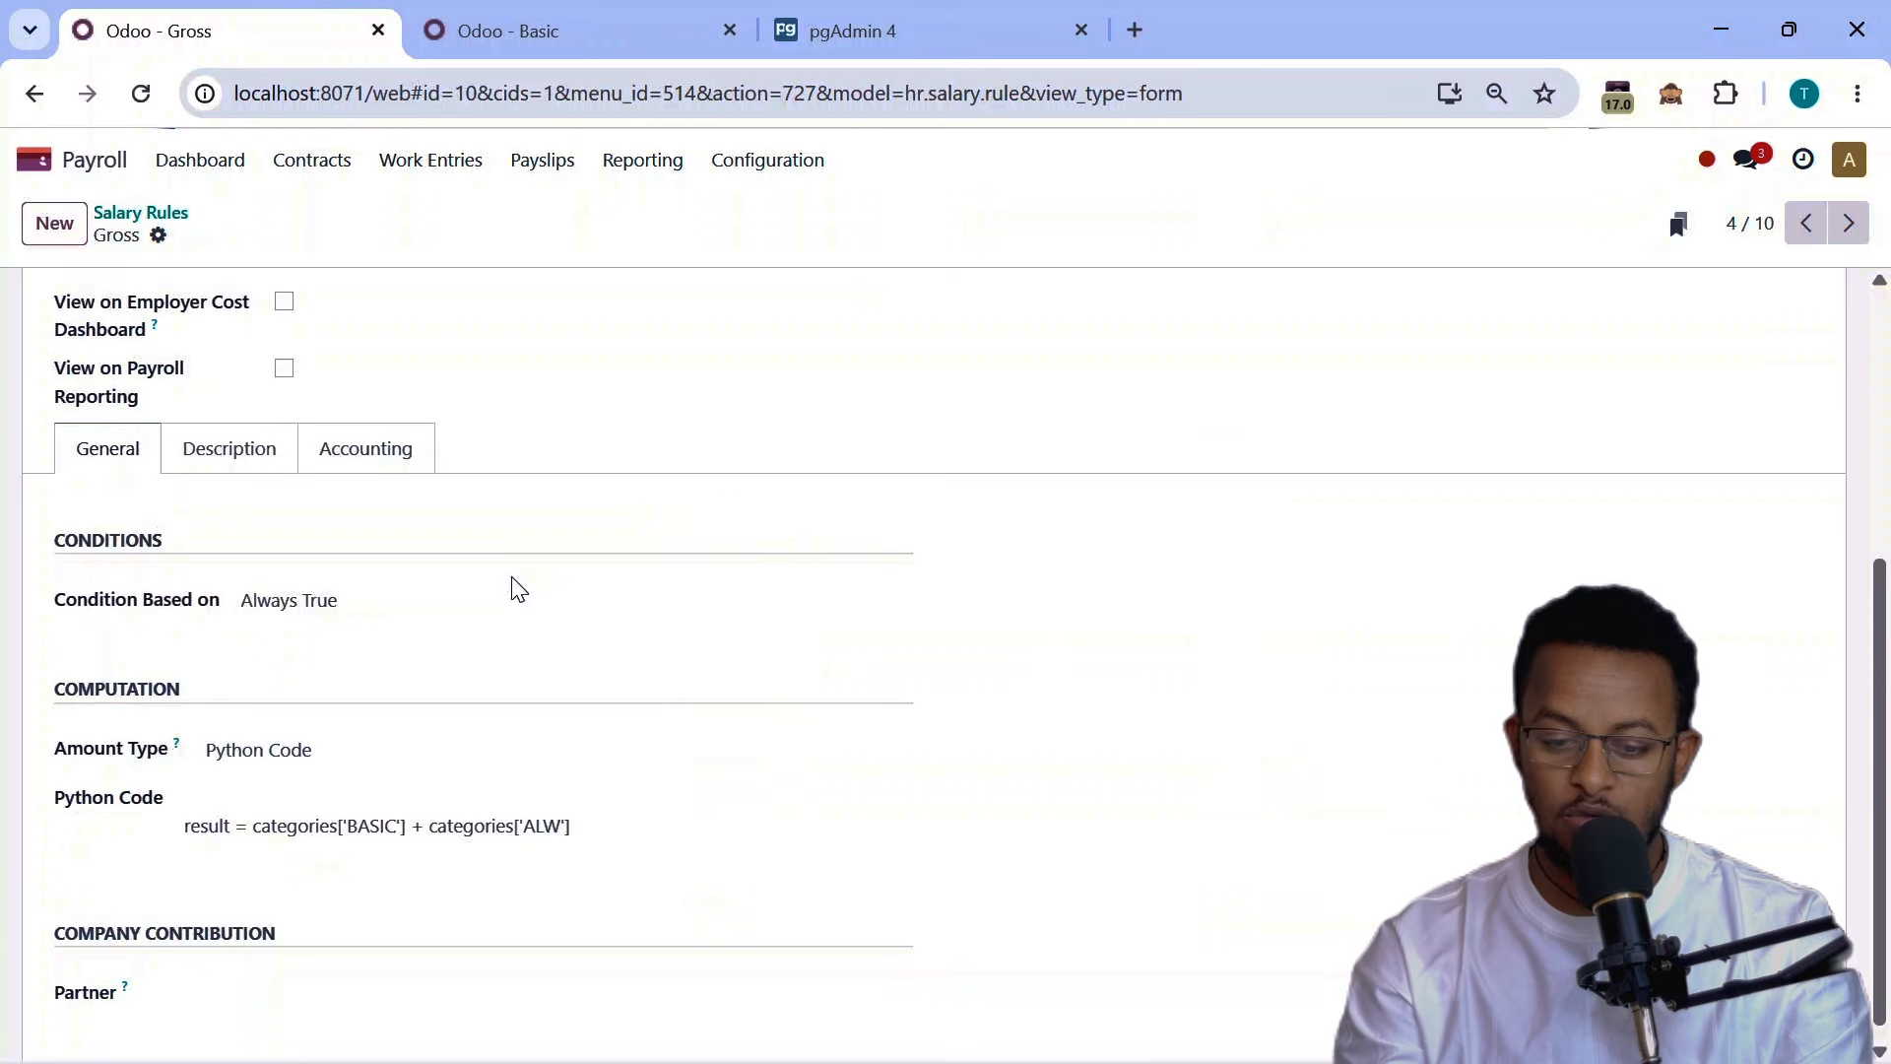
scroll(309, 751, up, 5)
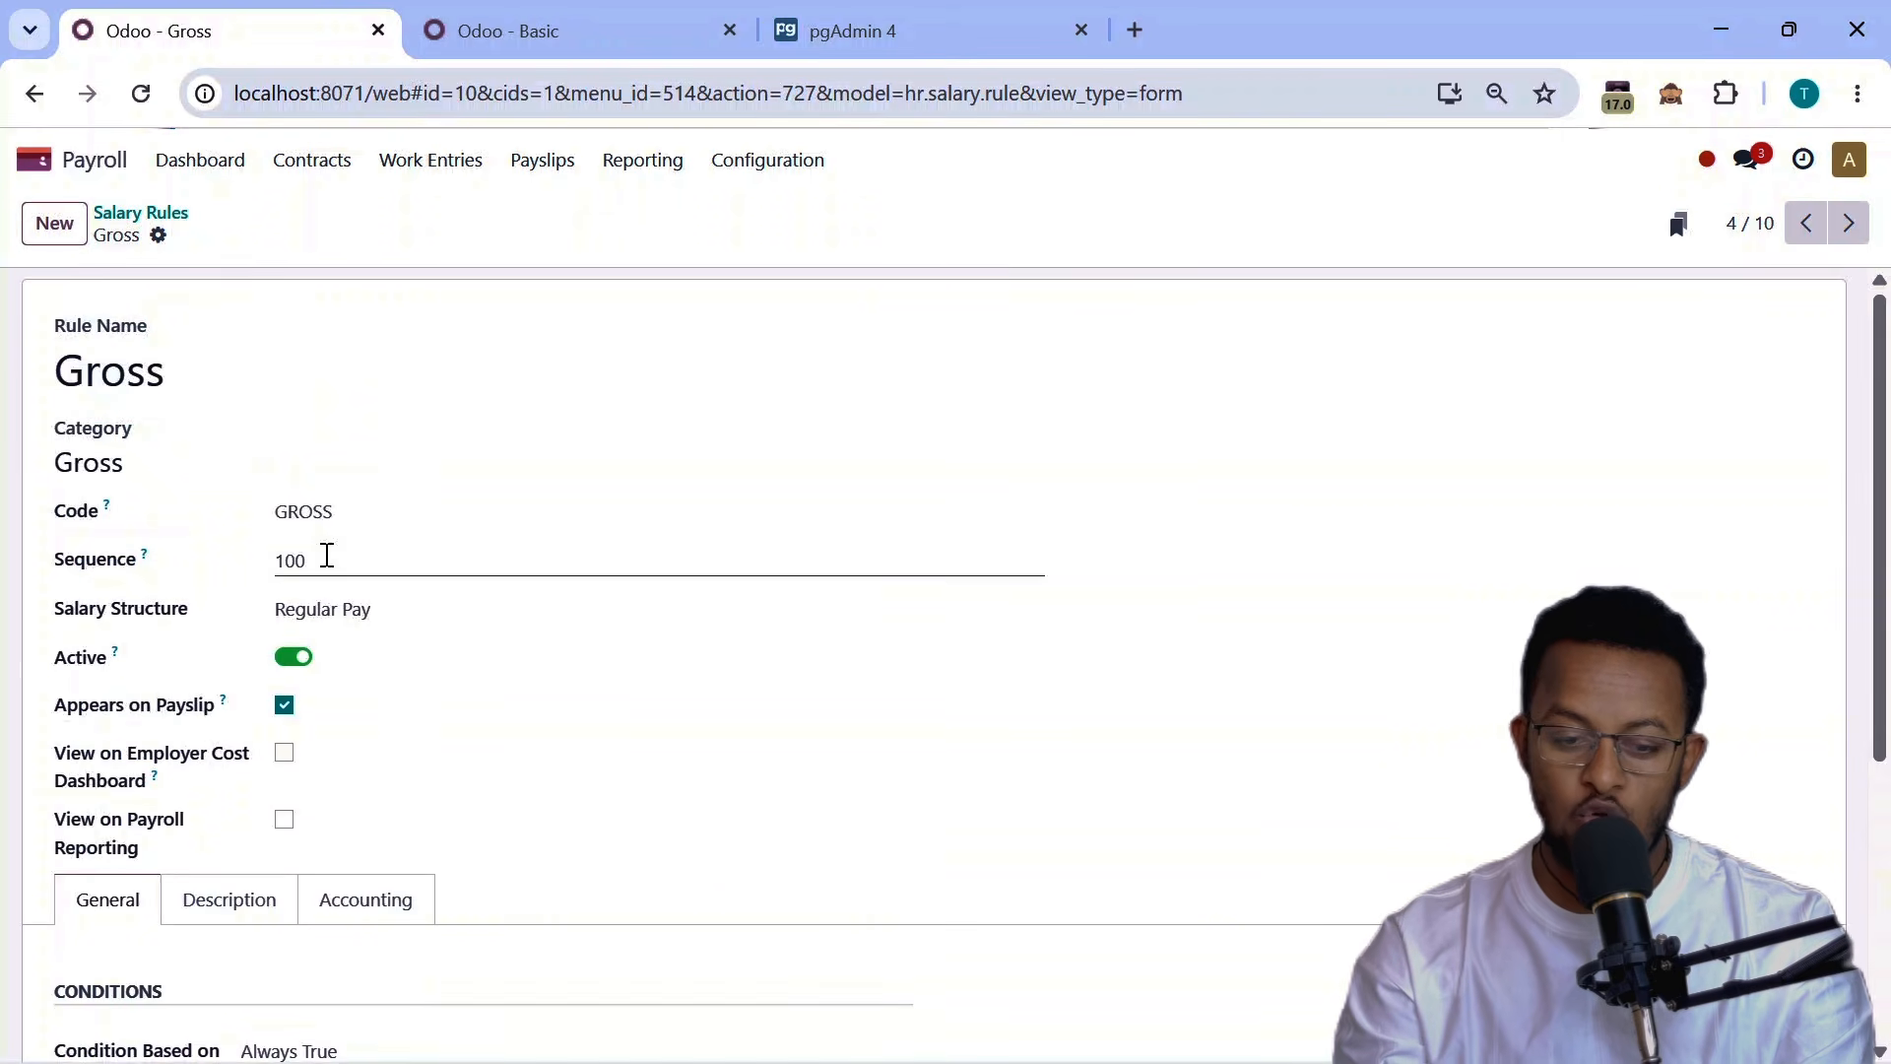
Set the Income Tax rule's sequence to 105, save it, and return to the salary rules list.
click(160, 213)
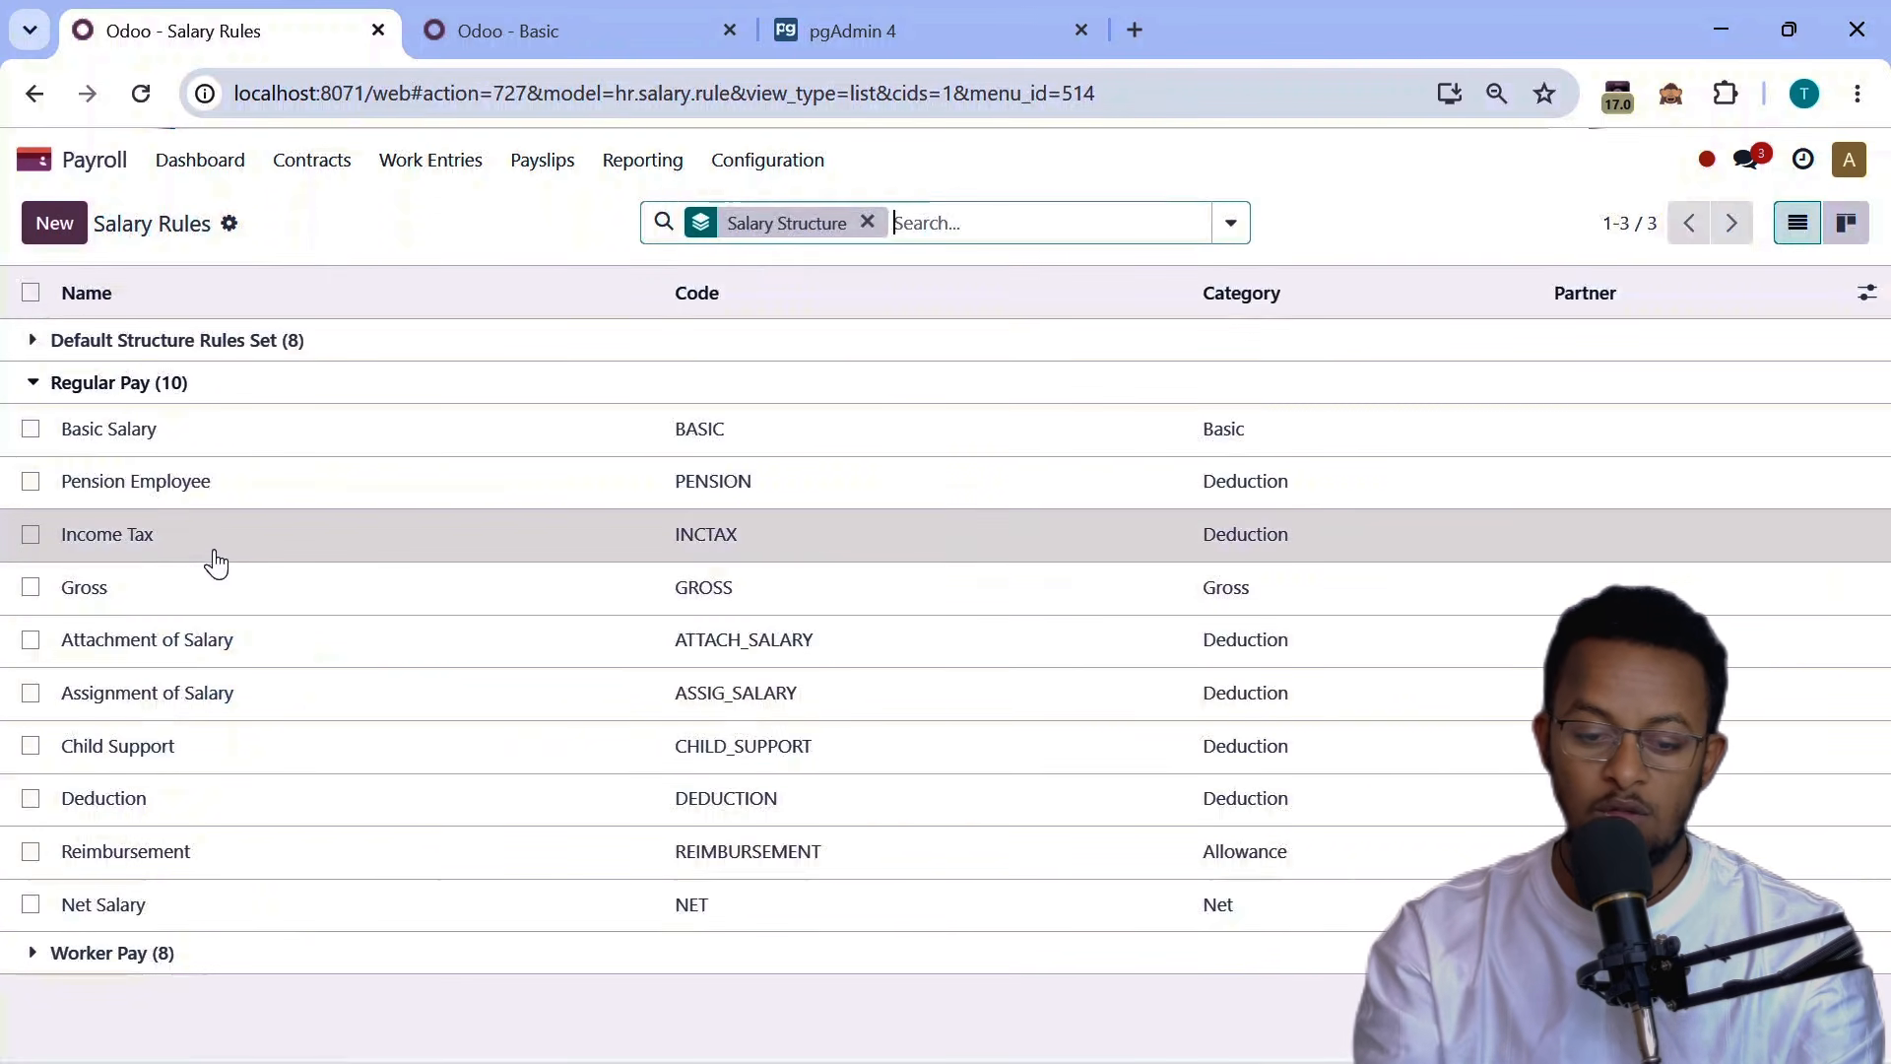
click(222, 560)
click(281, 561)
double_click(284, 564)
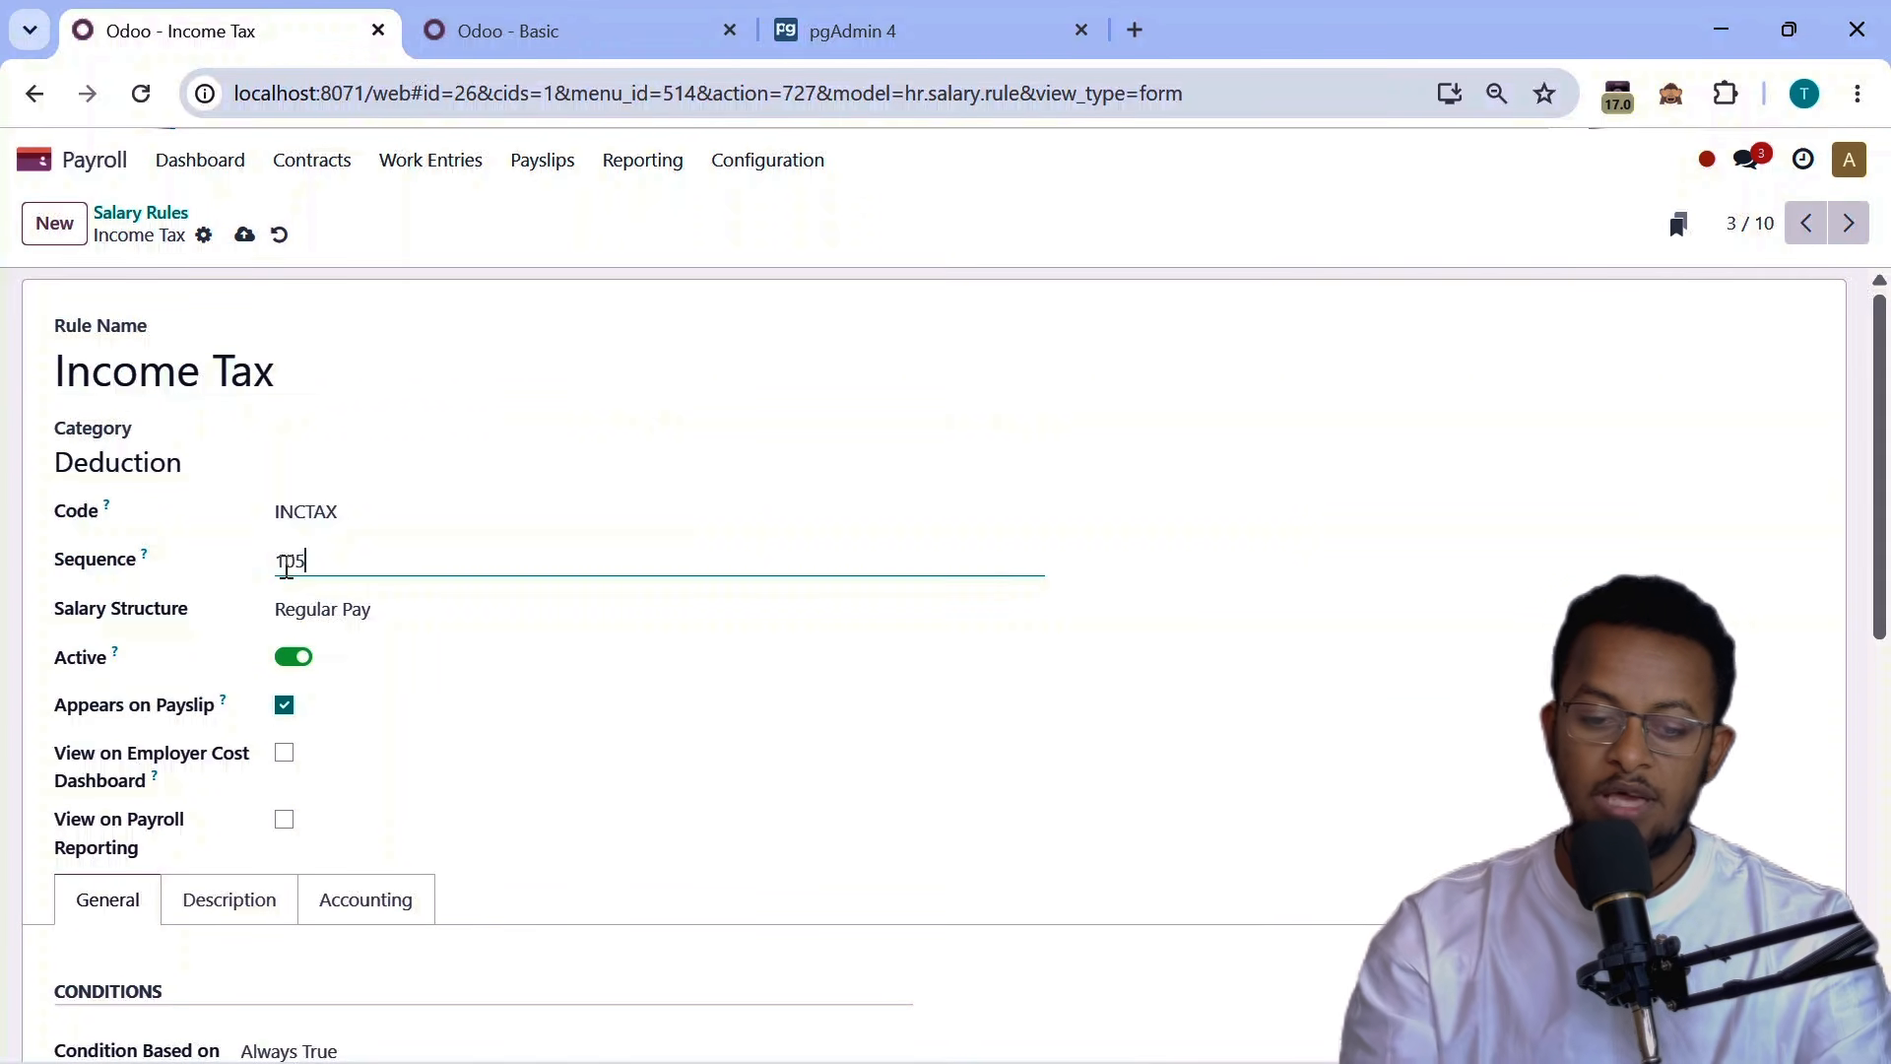
text(105)
click(245, 235)
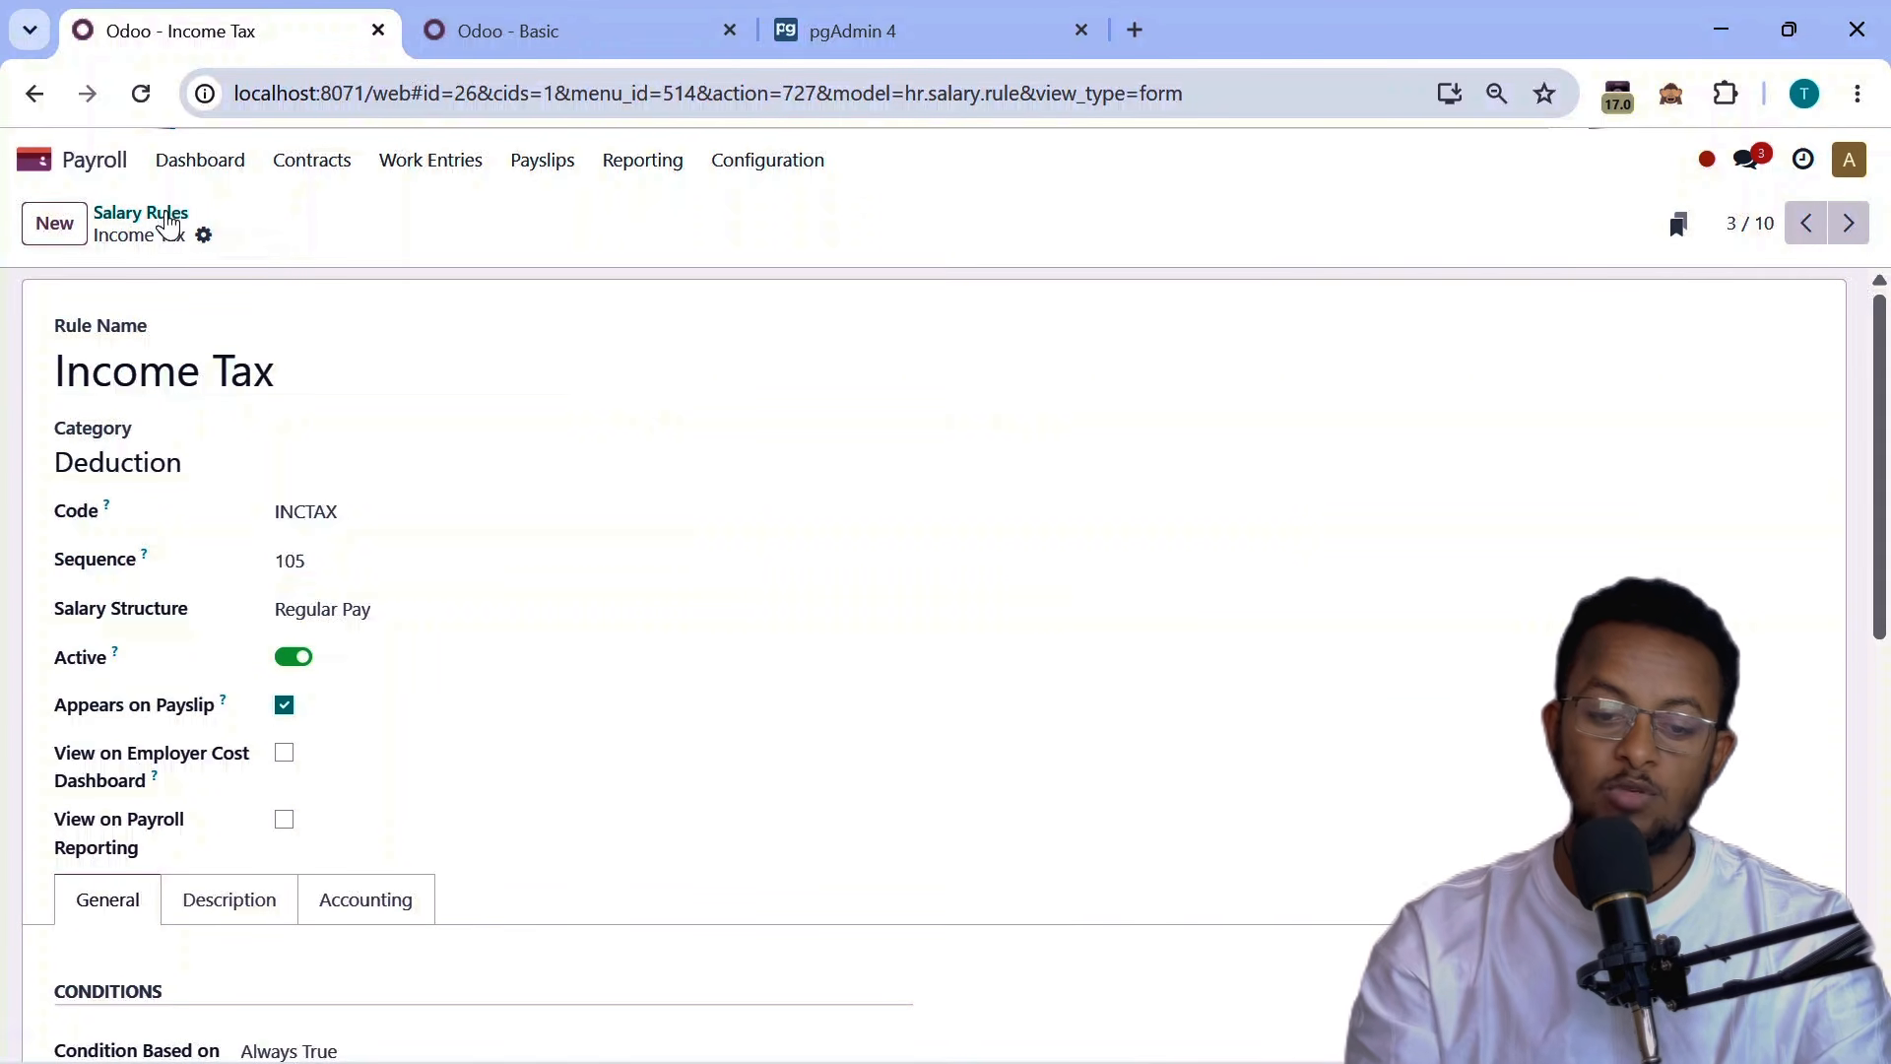
click(168, 225)
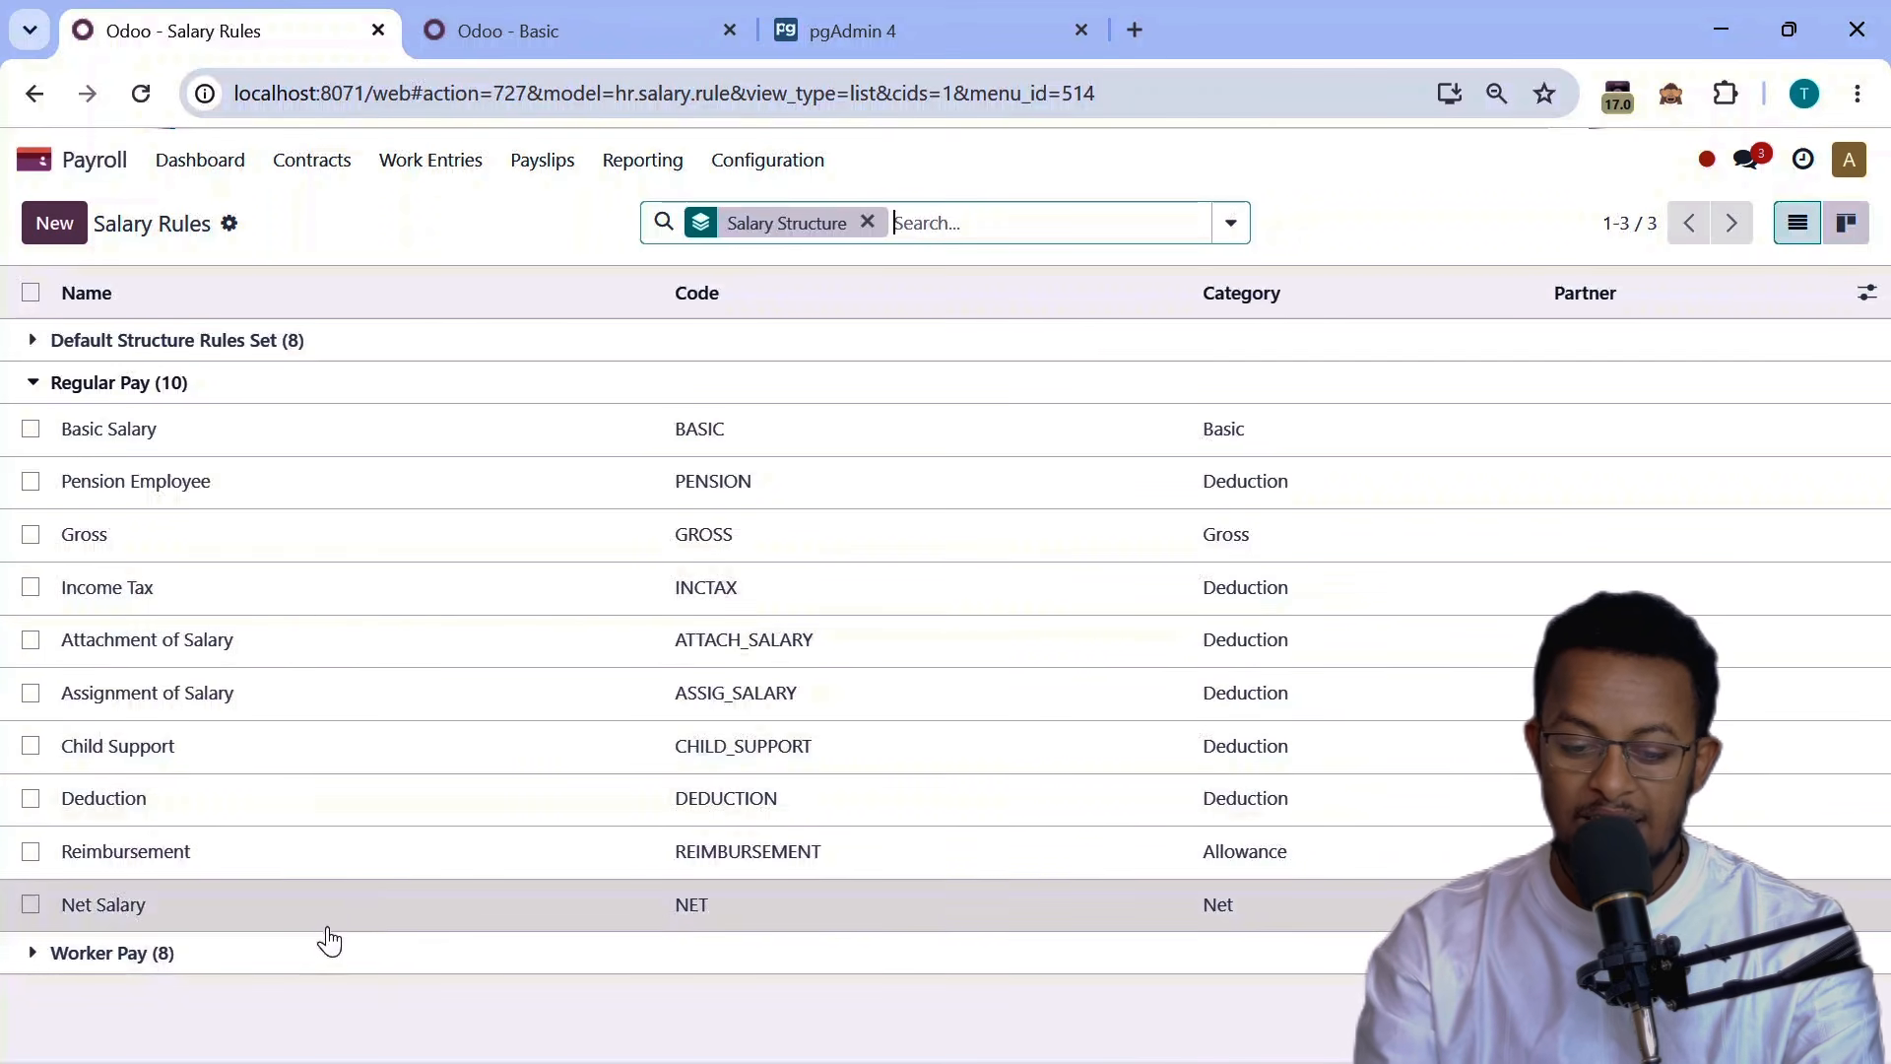
In the Net Salary rule's Python code, change the plus sign before categories['DED'] to a minus and save.
click(372, 905)
scroll(371, 912, down, 5)
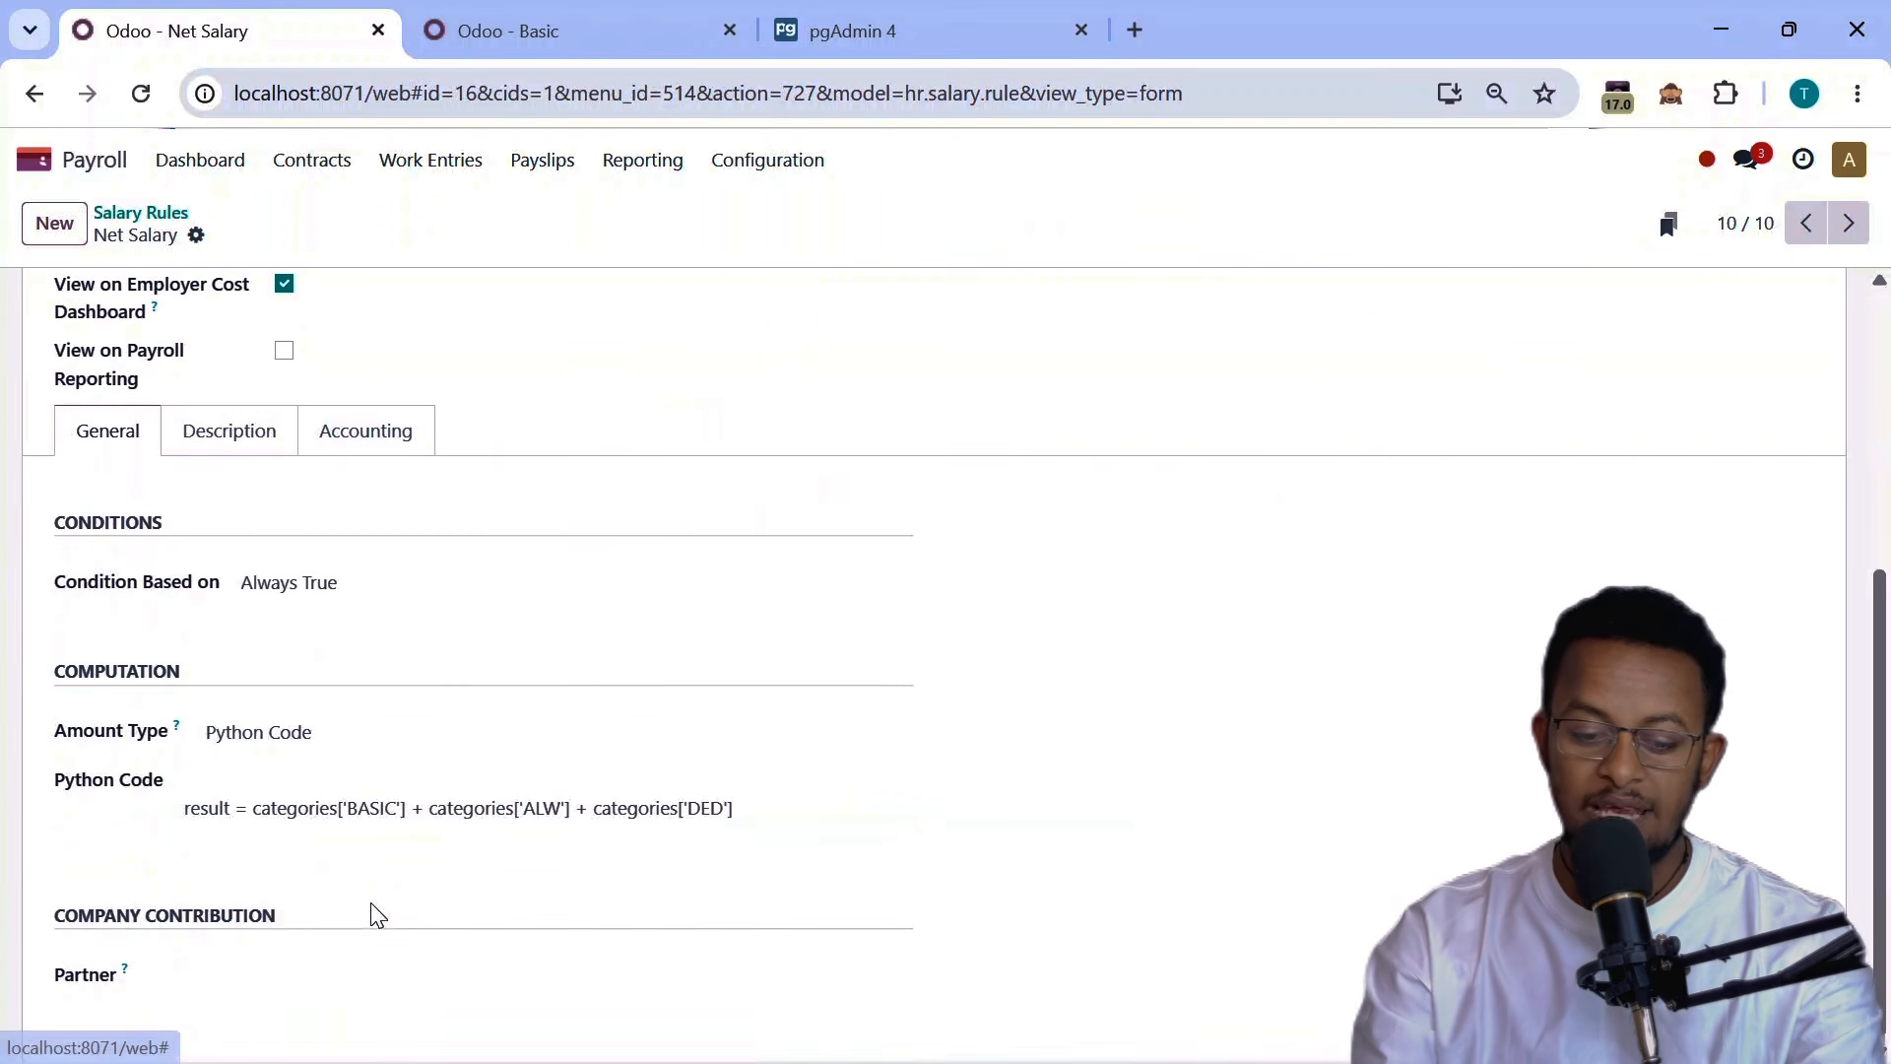
click(376, 812)
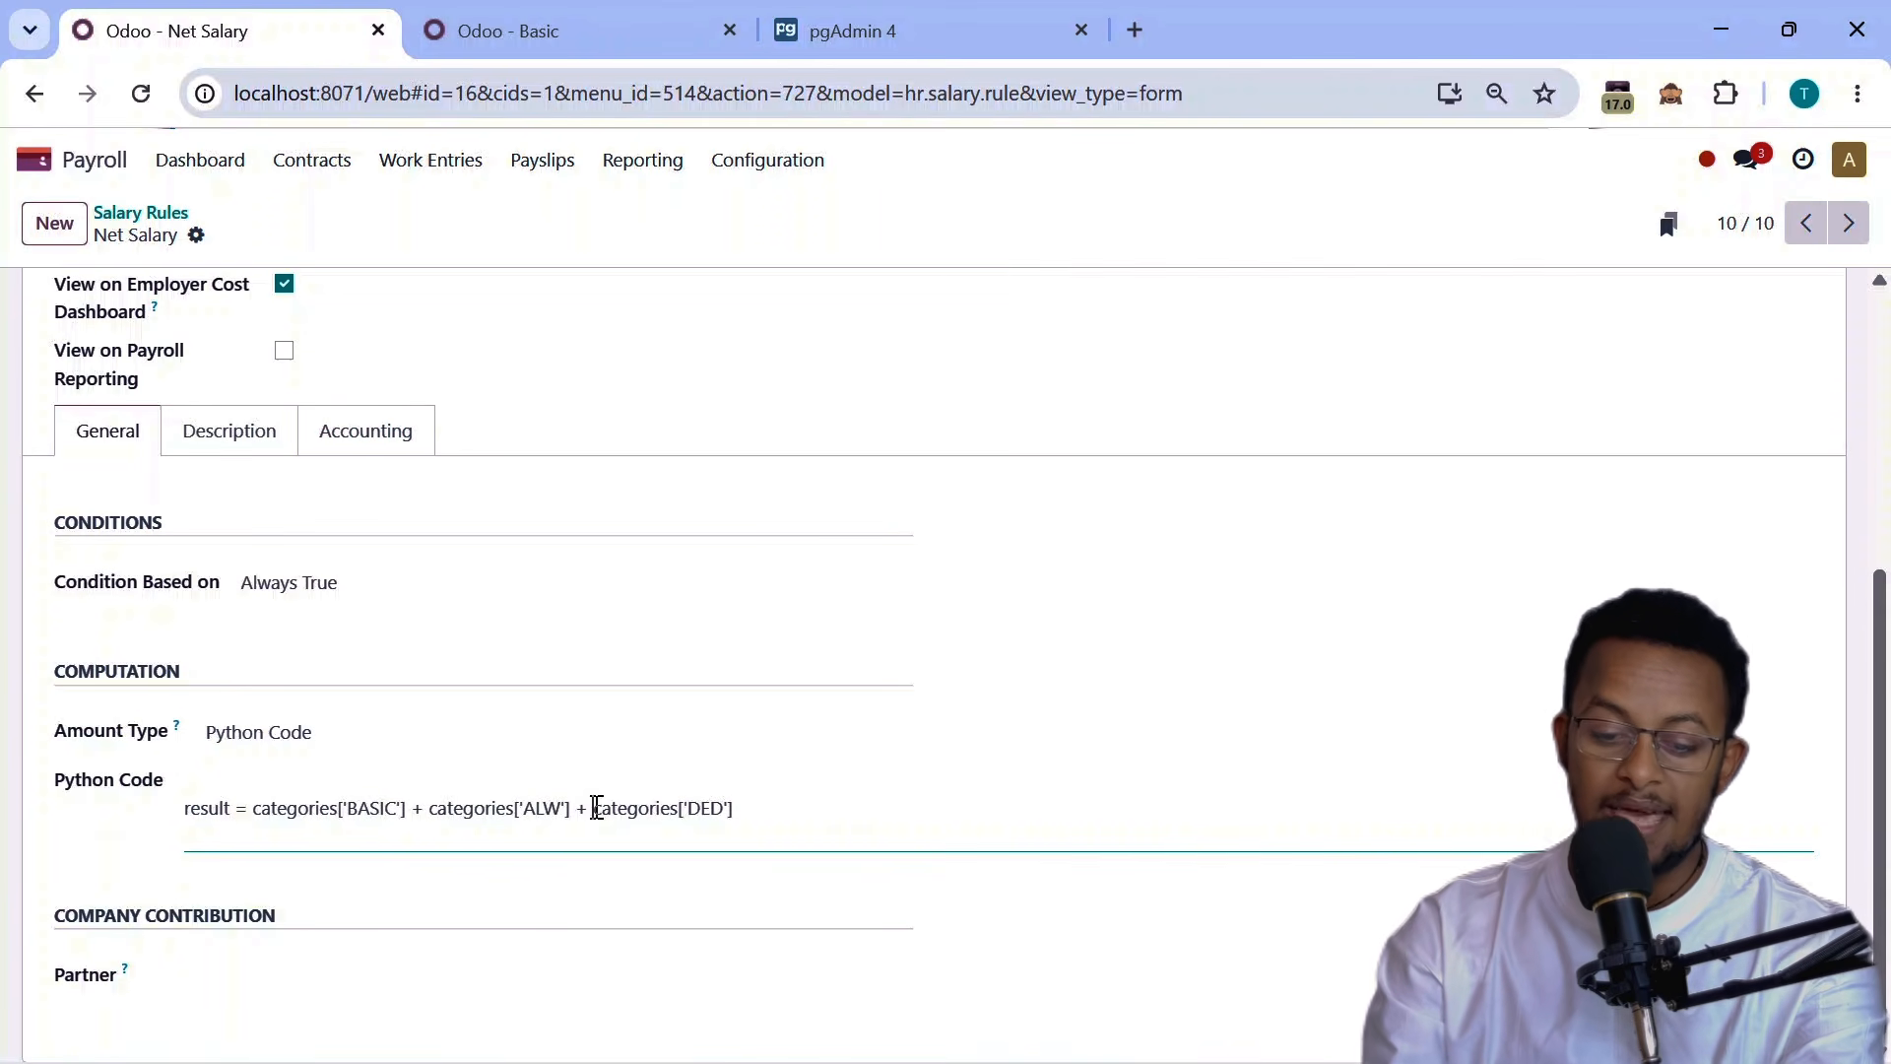
key(Left)
key(BackSpace)
text(-)
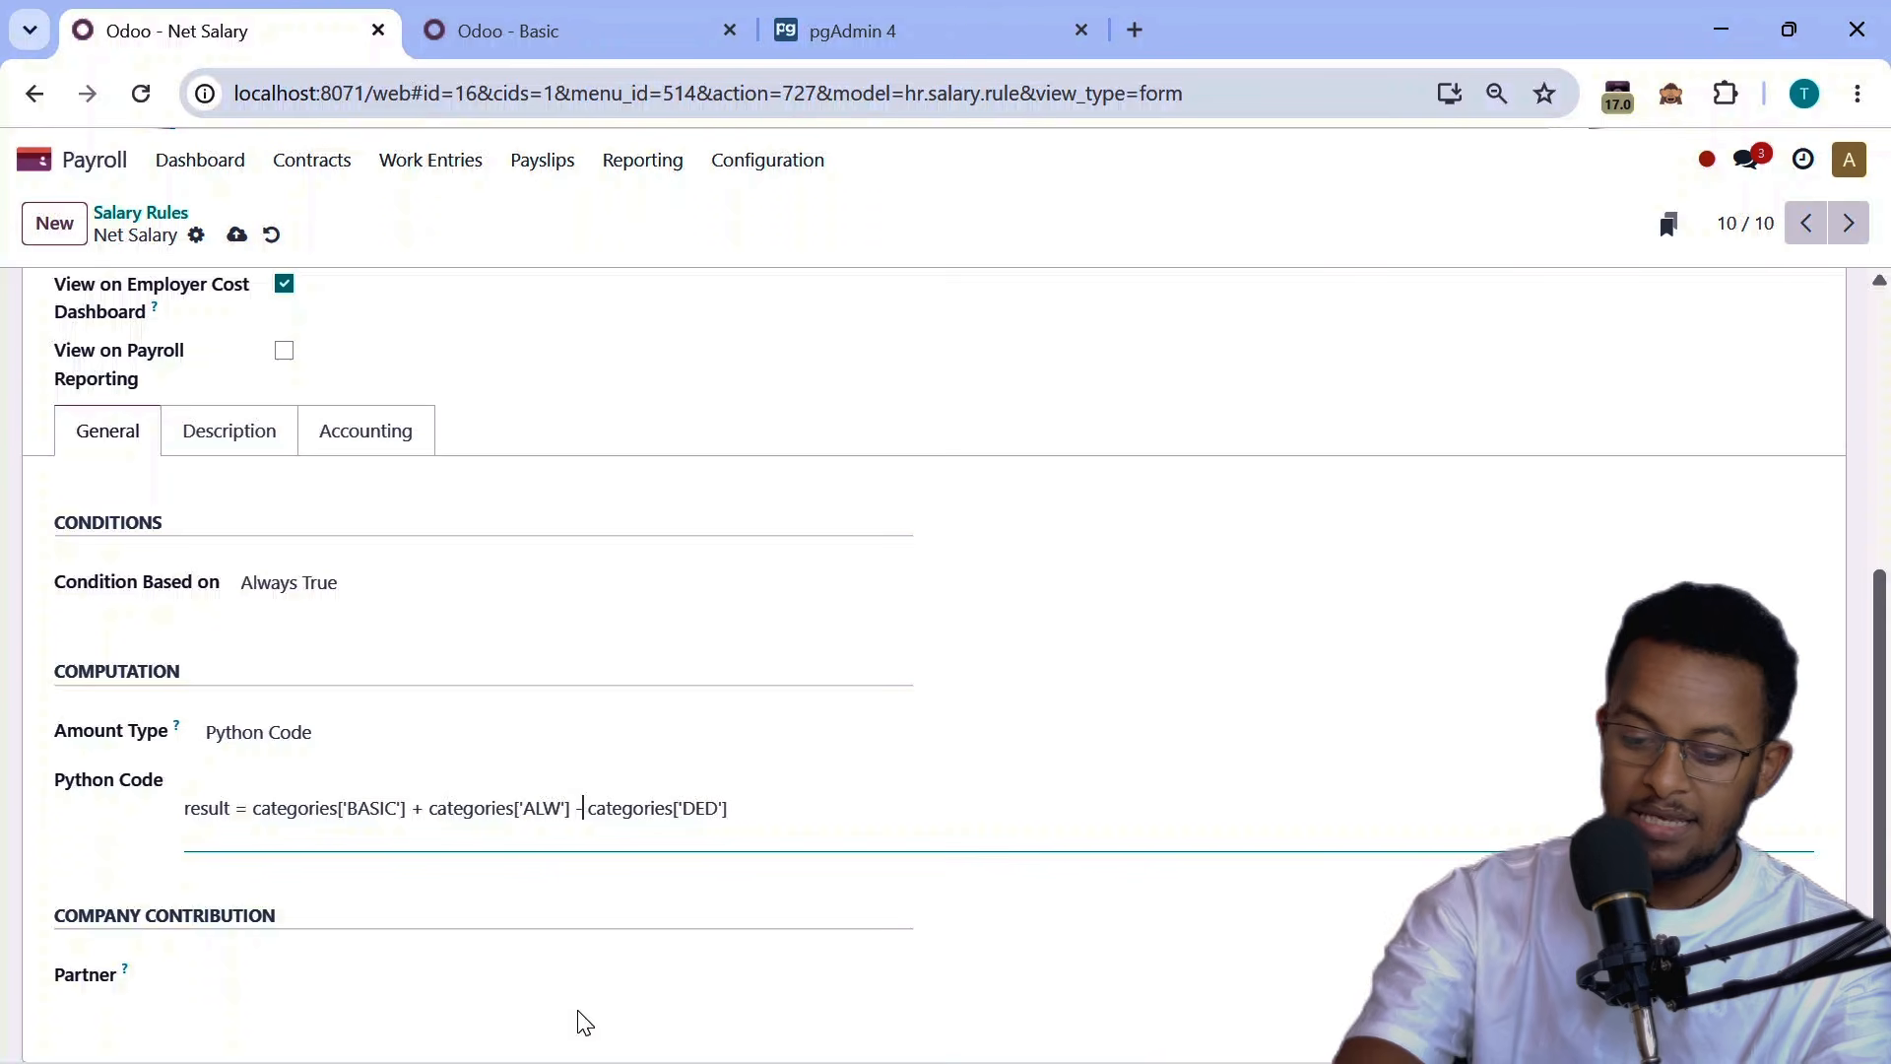
click(234, 237)
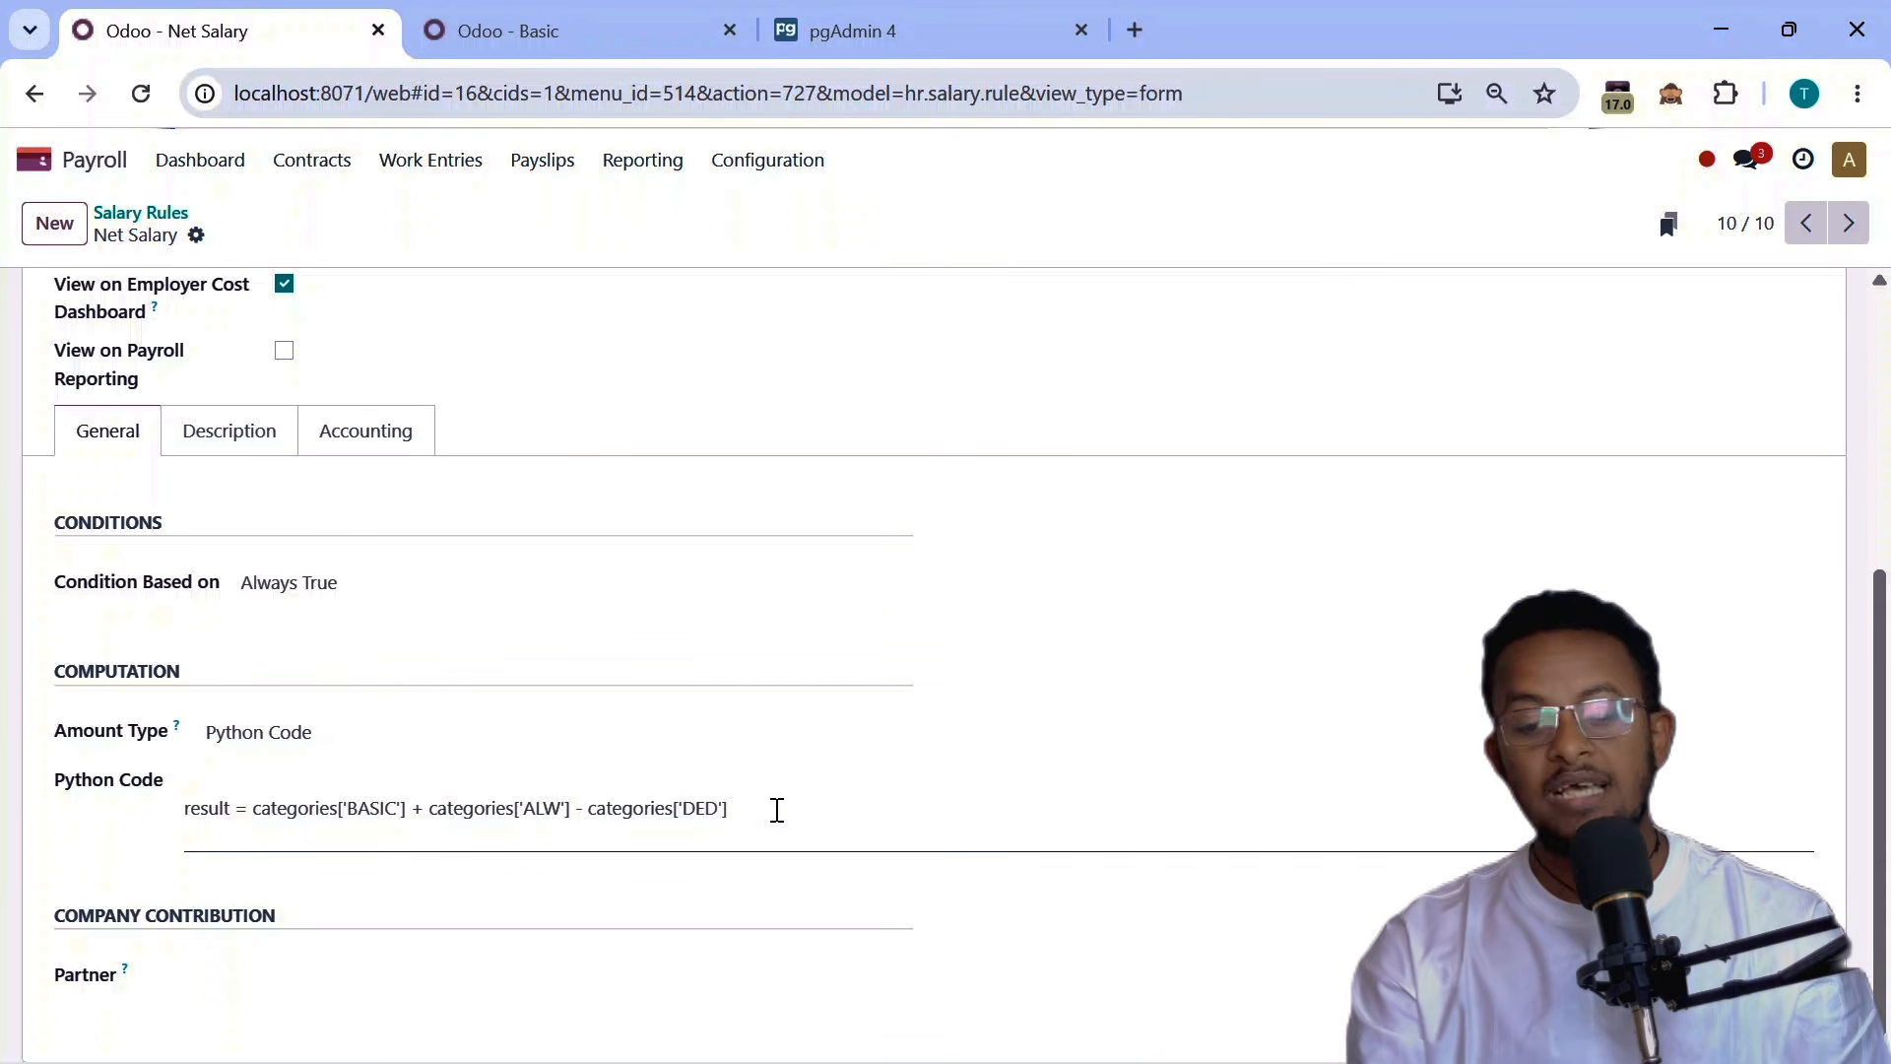
Change the Net Salary code to result = categories['GROSS'] - categories['DED'], save it, and return to the salary rules list.
scroll(777, 809, up, 1)
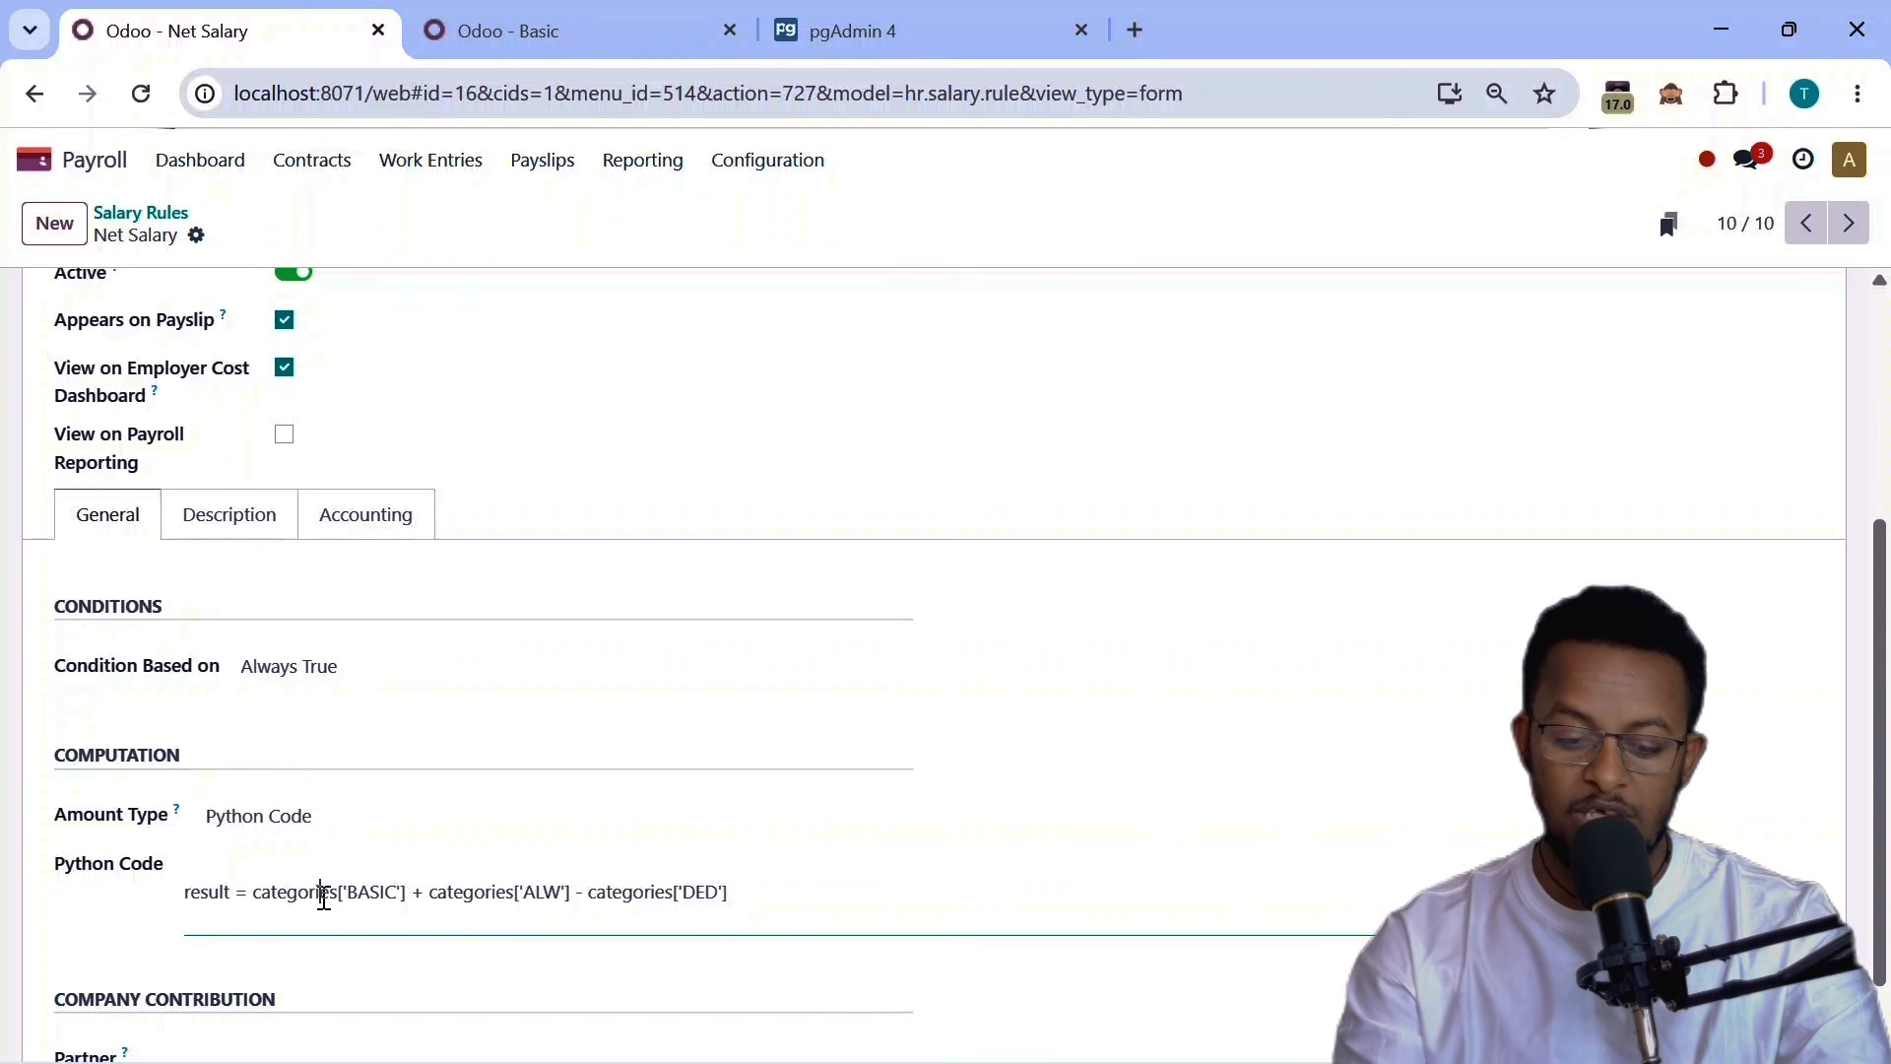
scroll(423, 364, up, 4)
scroll(552, 642, down, 4)
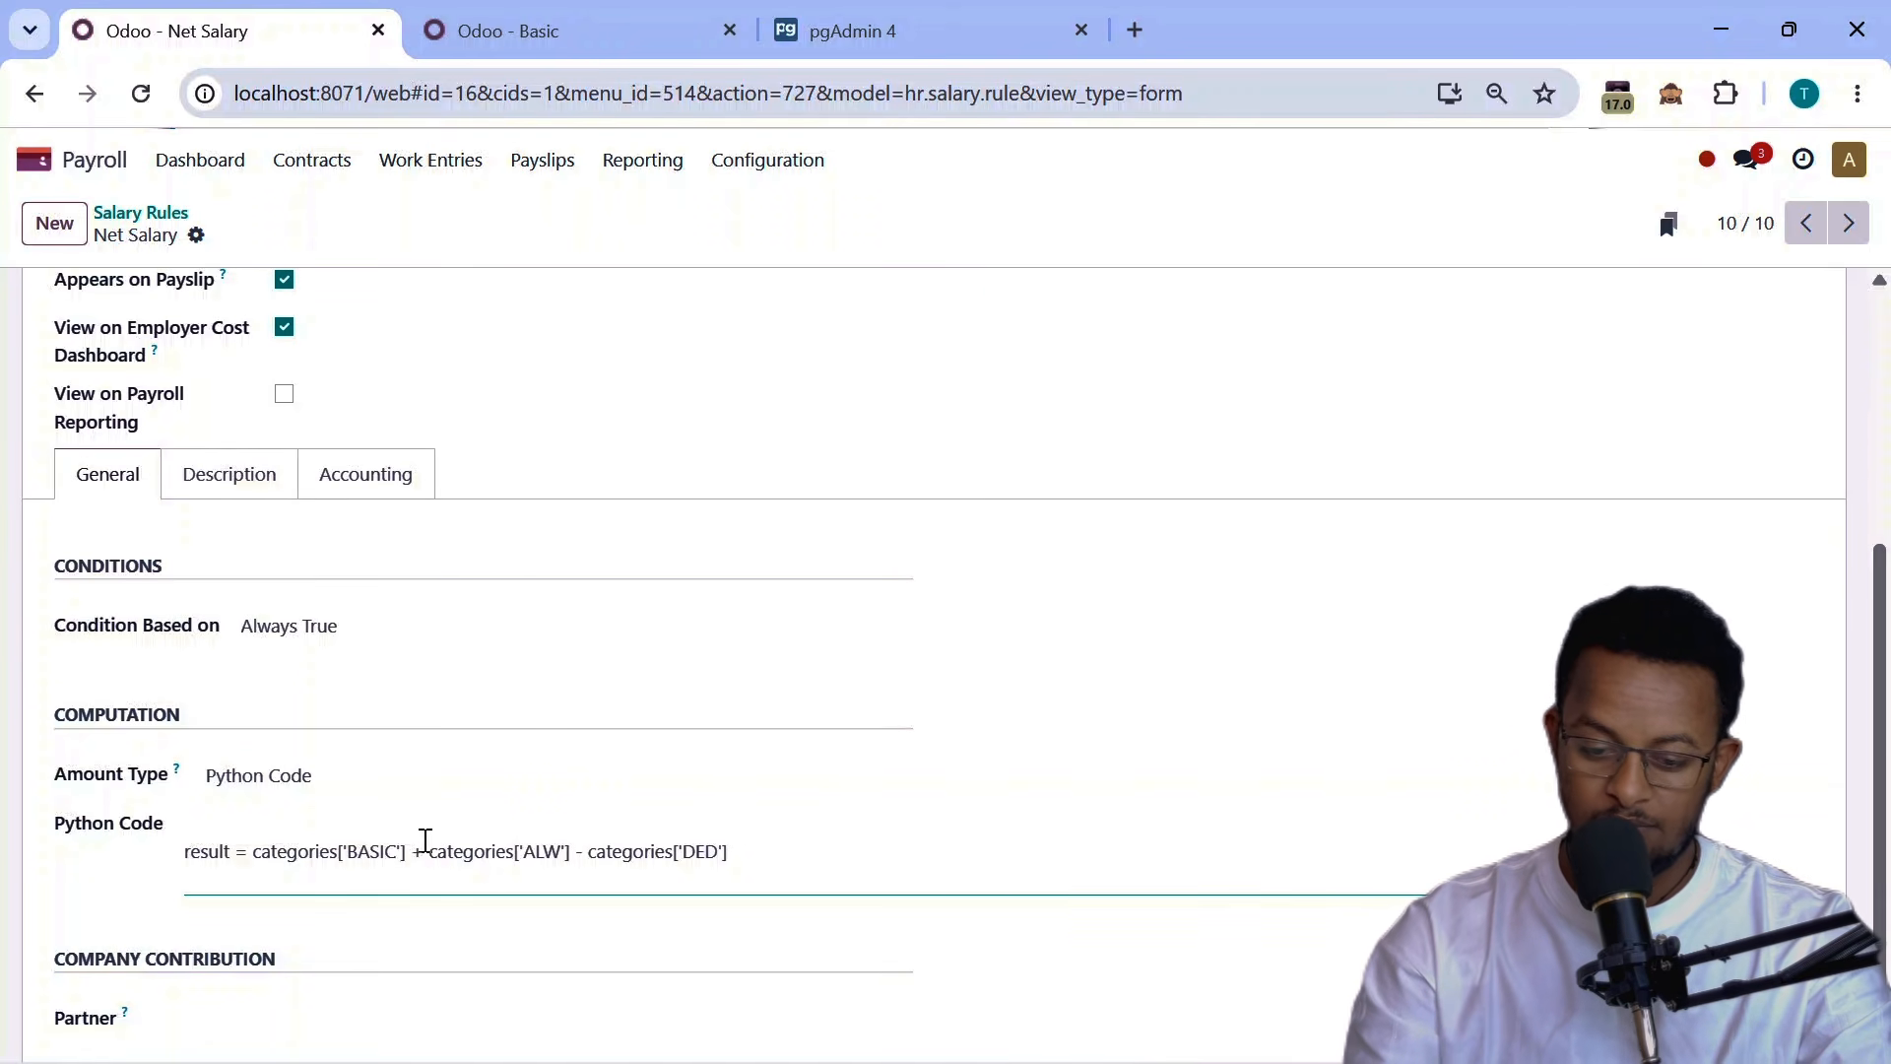
drag(426, 848, 253, 851)
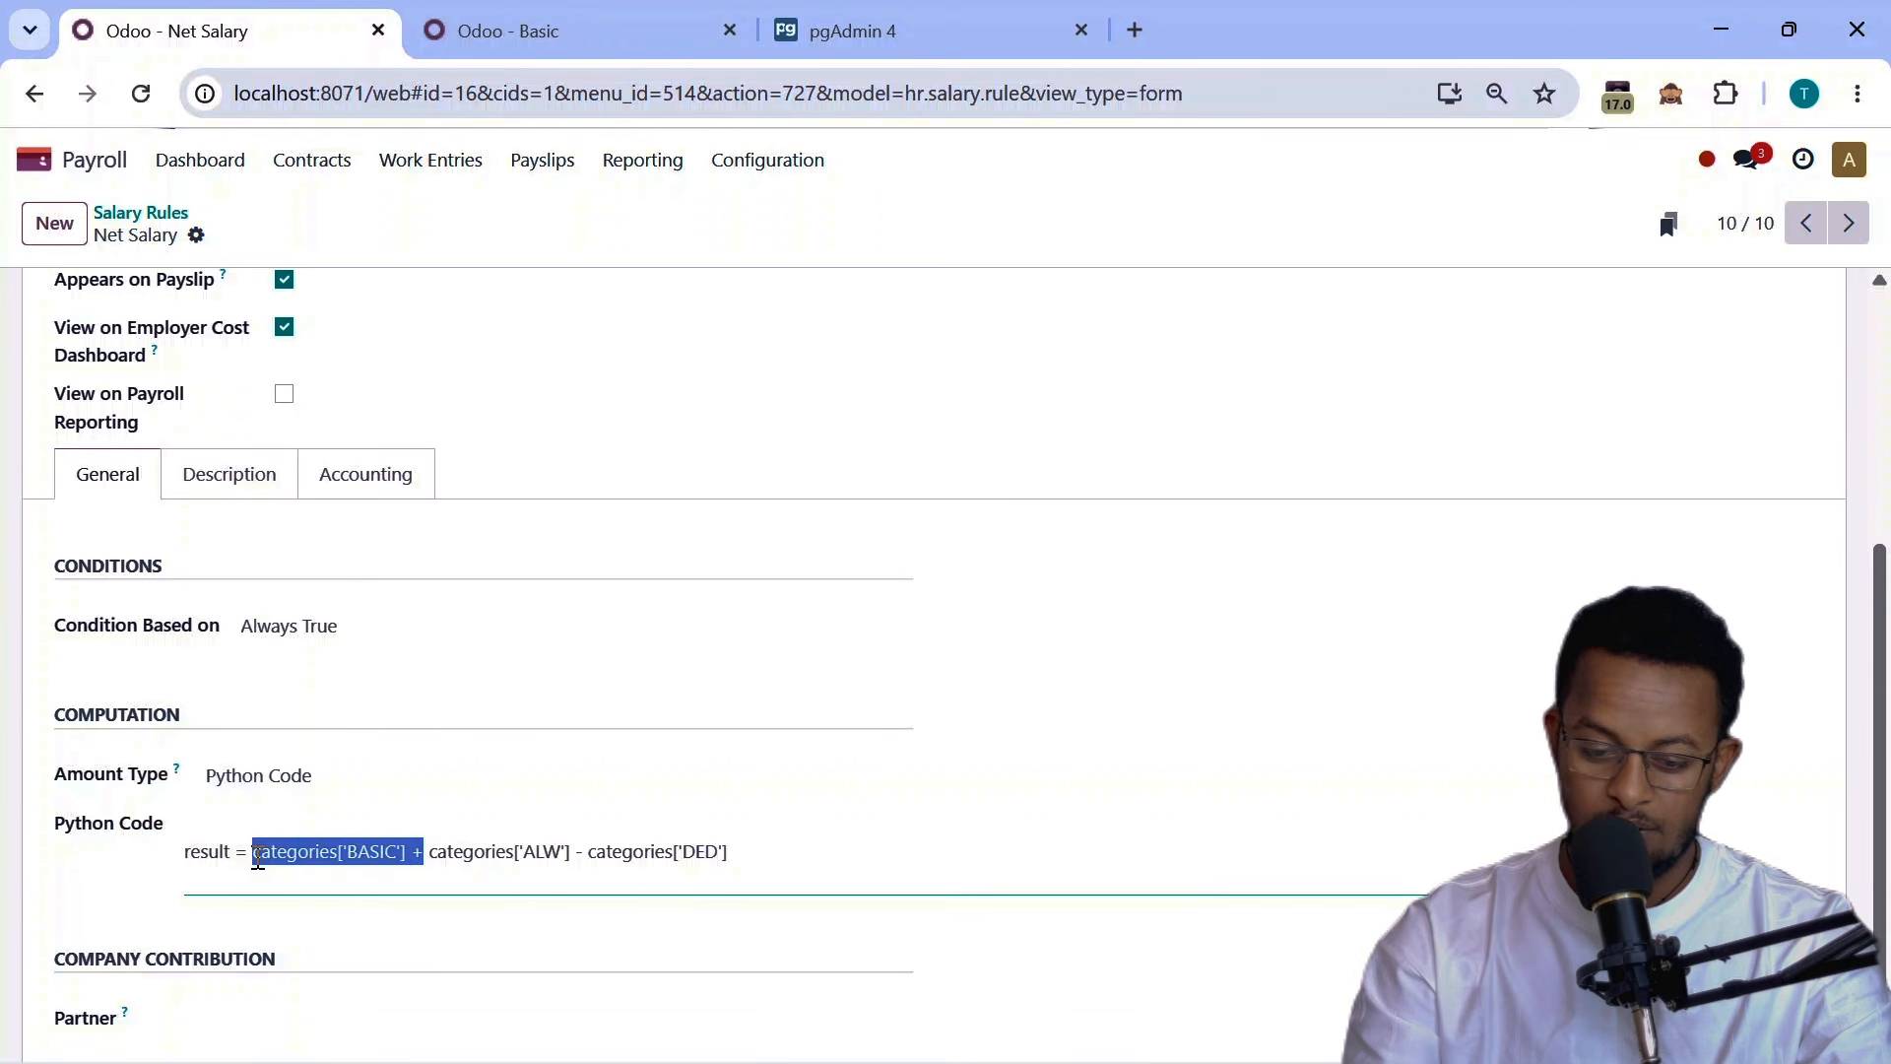
key(BackSpace)
double_click(369, 848)
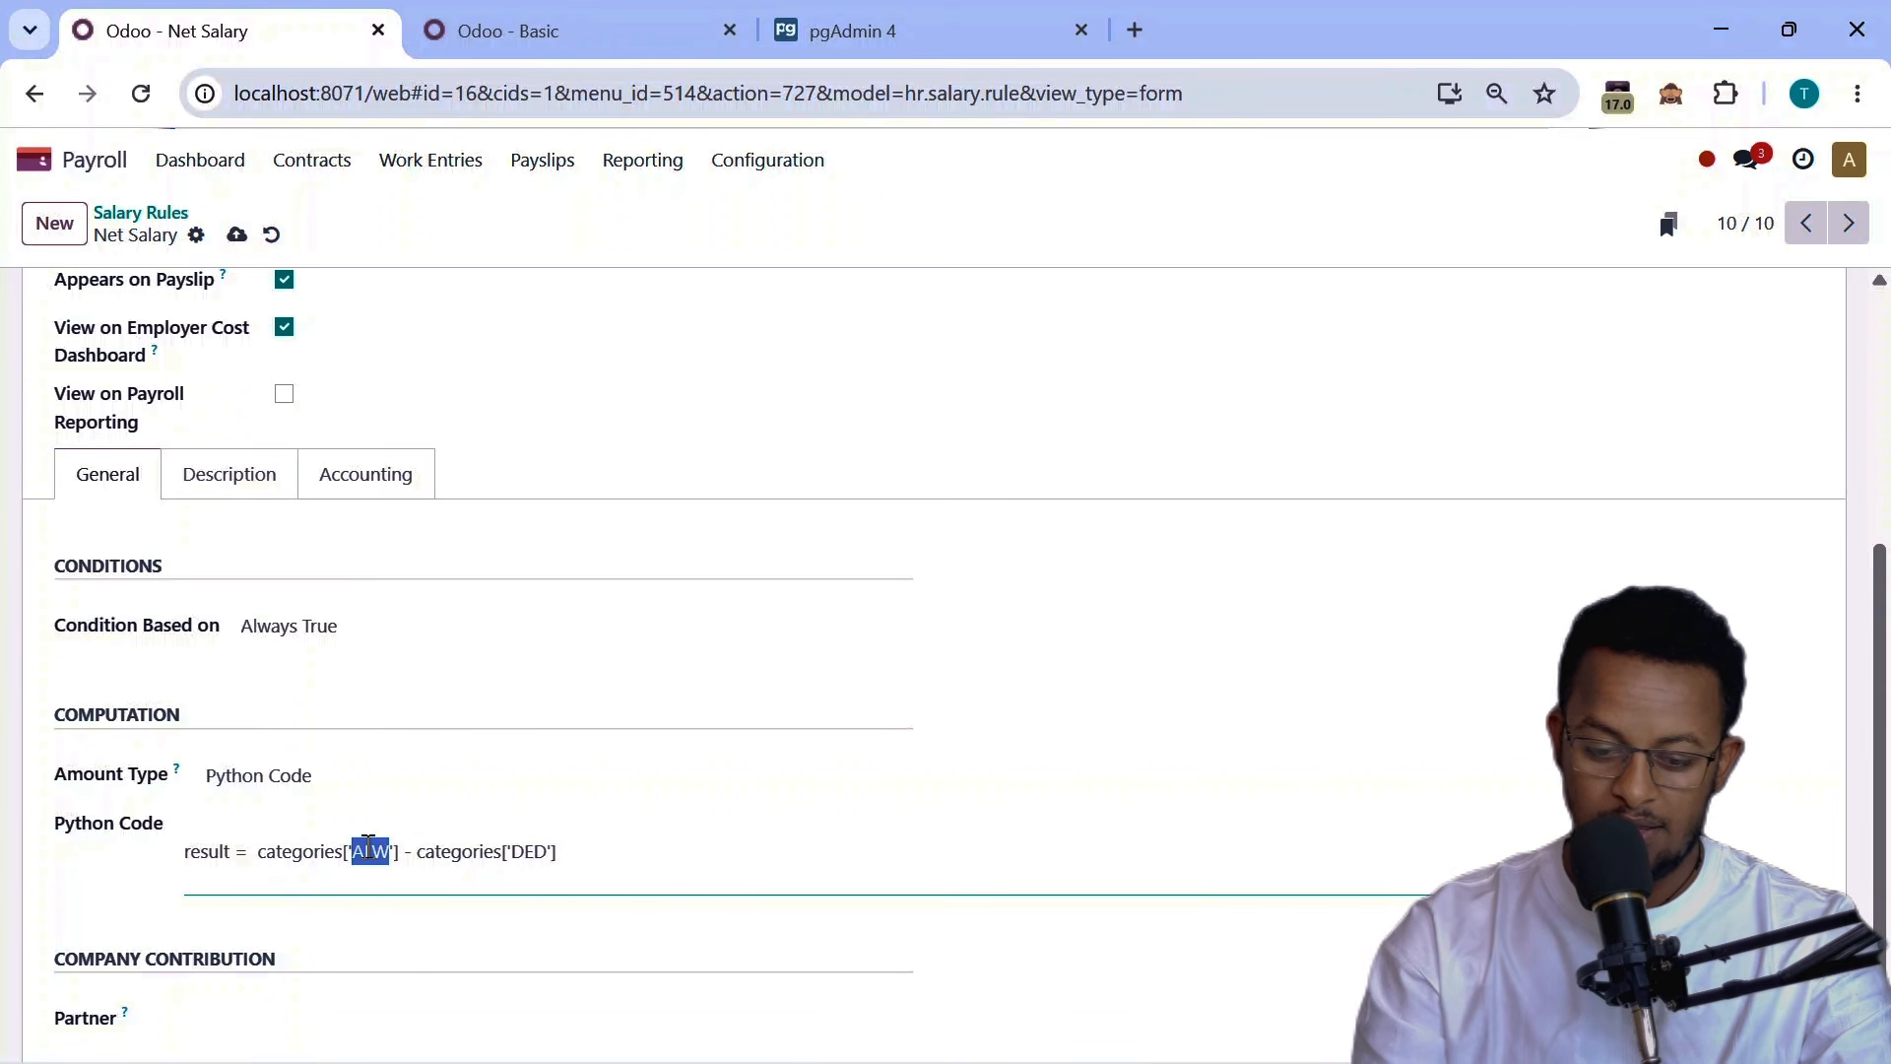
text(GROSS)
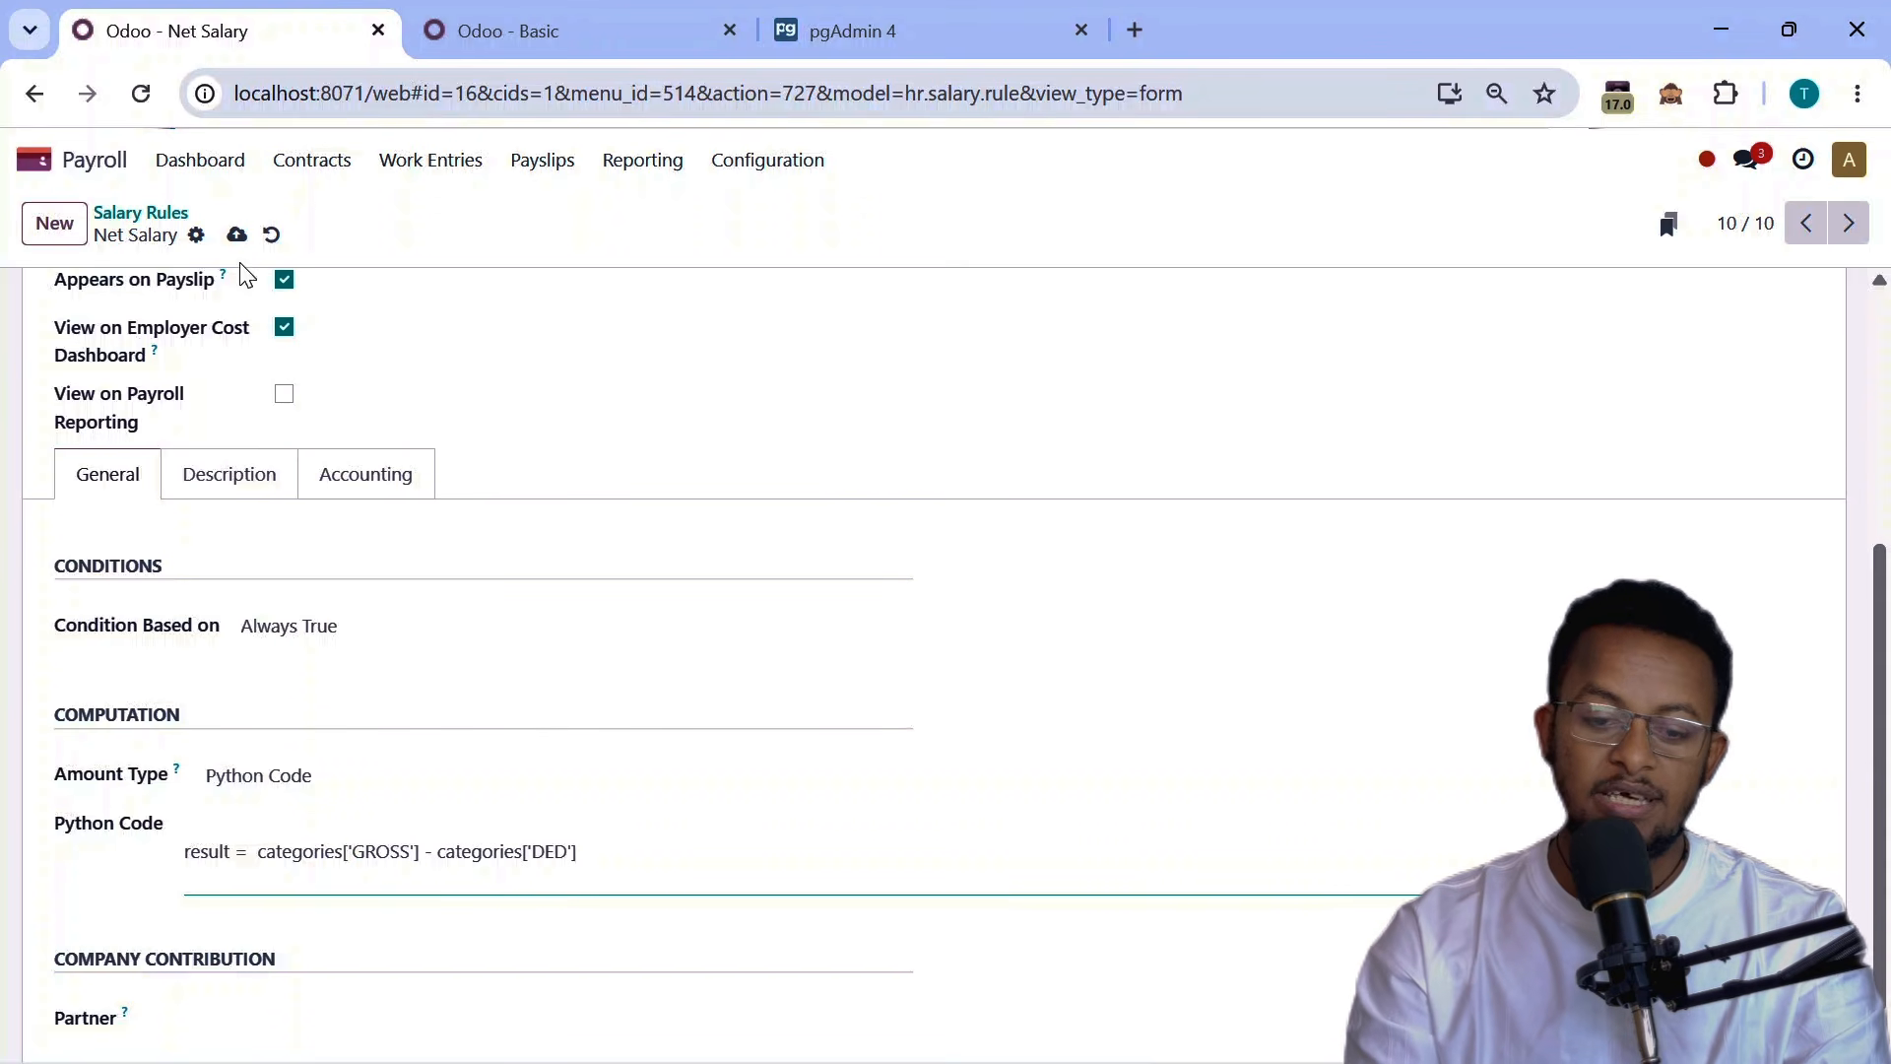
click(236, 234)
scroll(493, 658, up, 5)
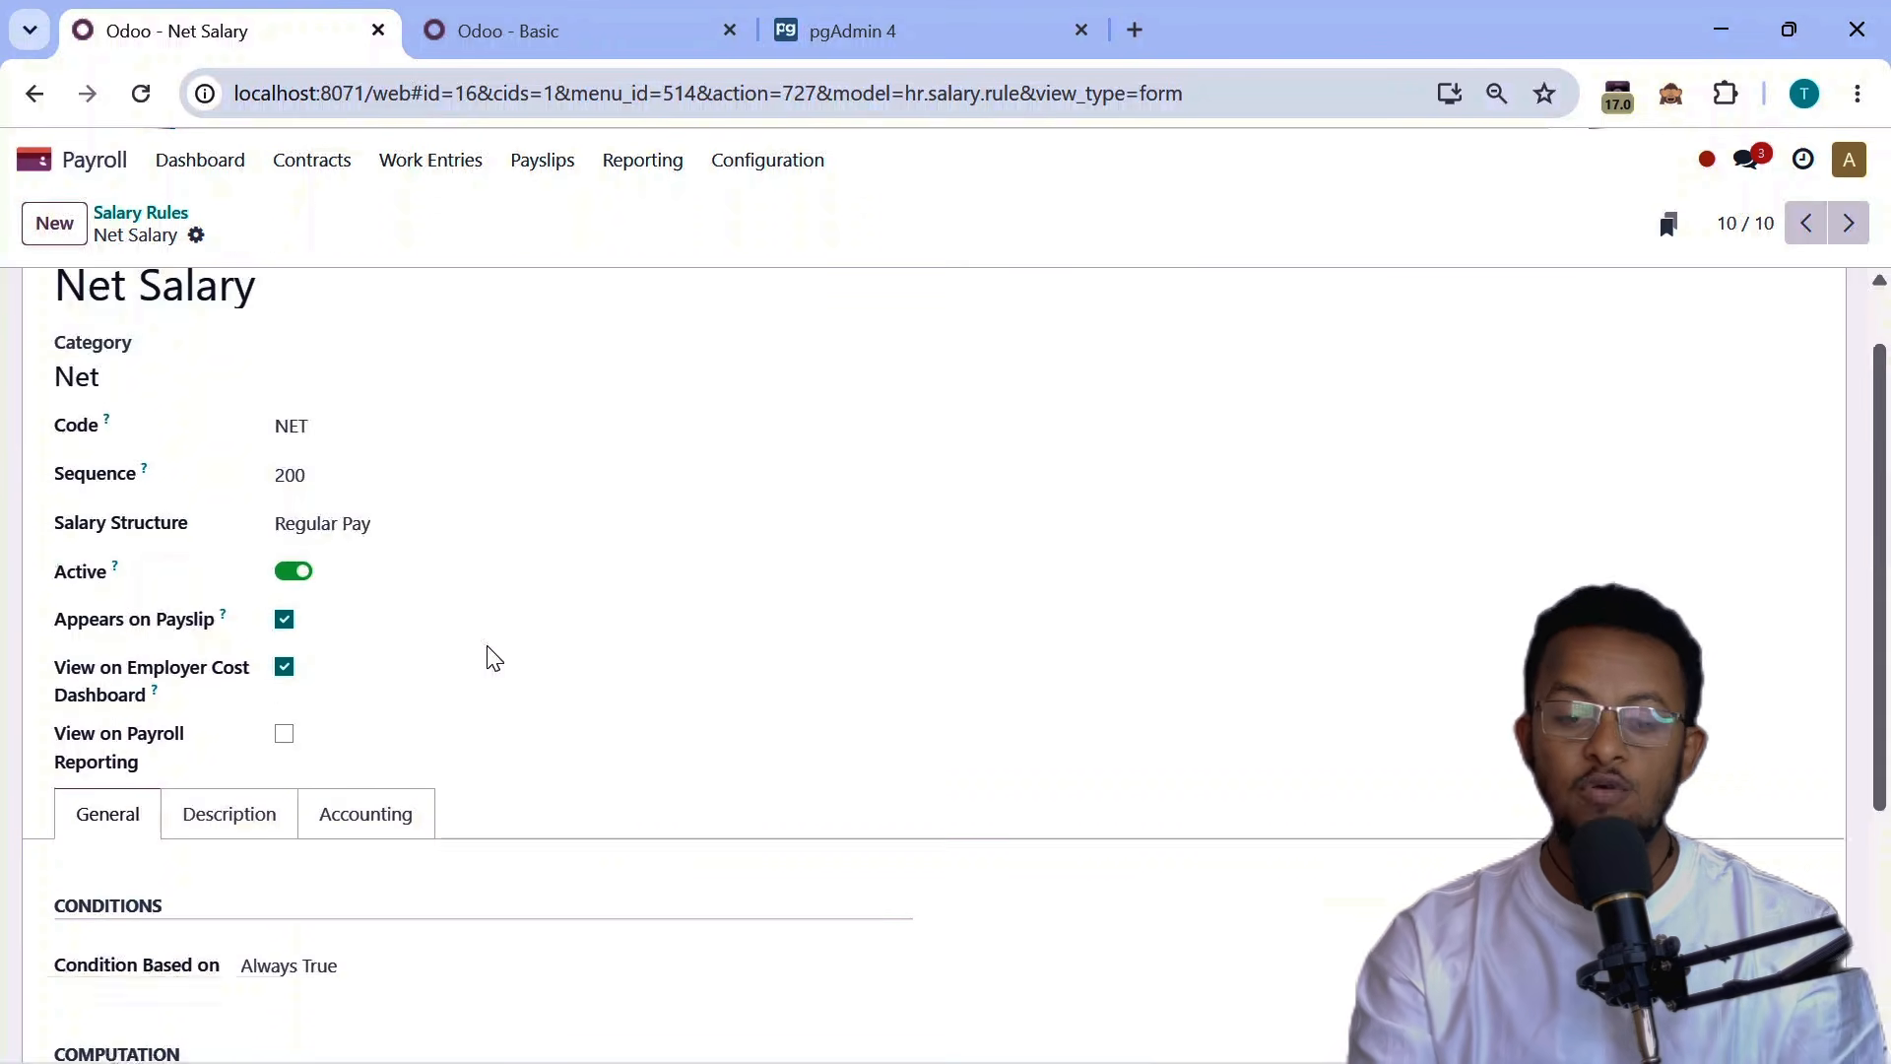
click(171, 217)
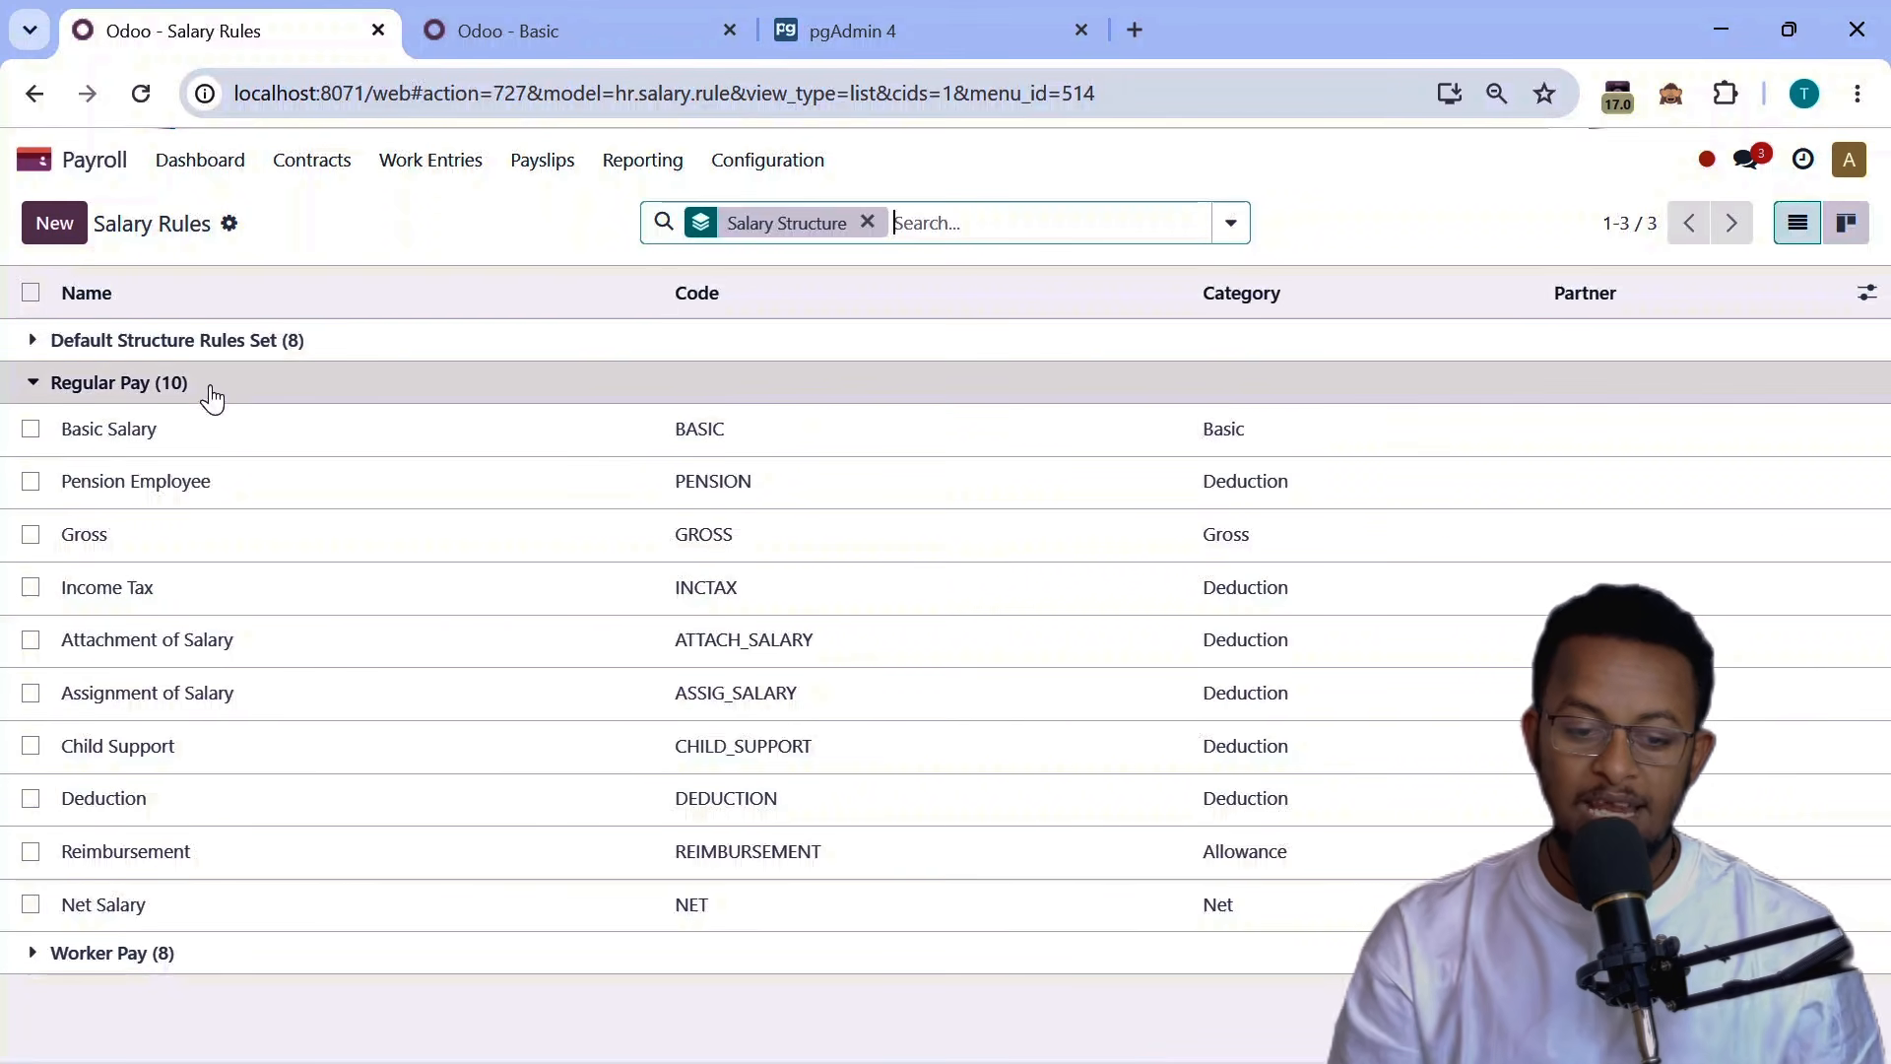
Open the Attachment of Salary rule under Regular Pay and review its Python condition, computation code and sequence.
click(212, 396)
click(212, 396)
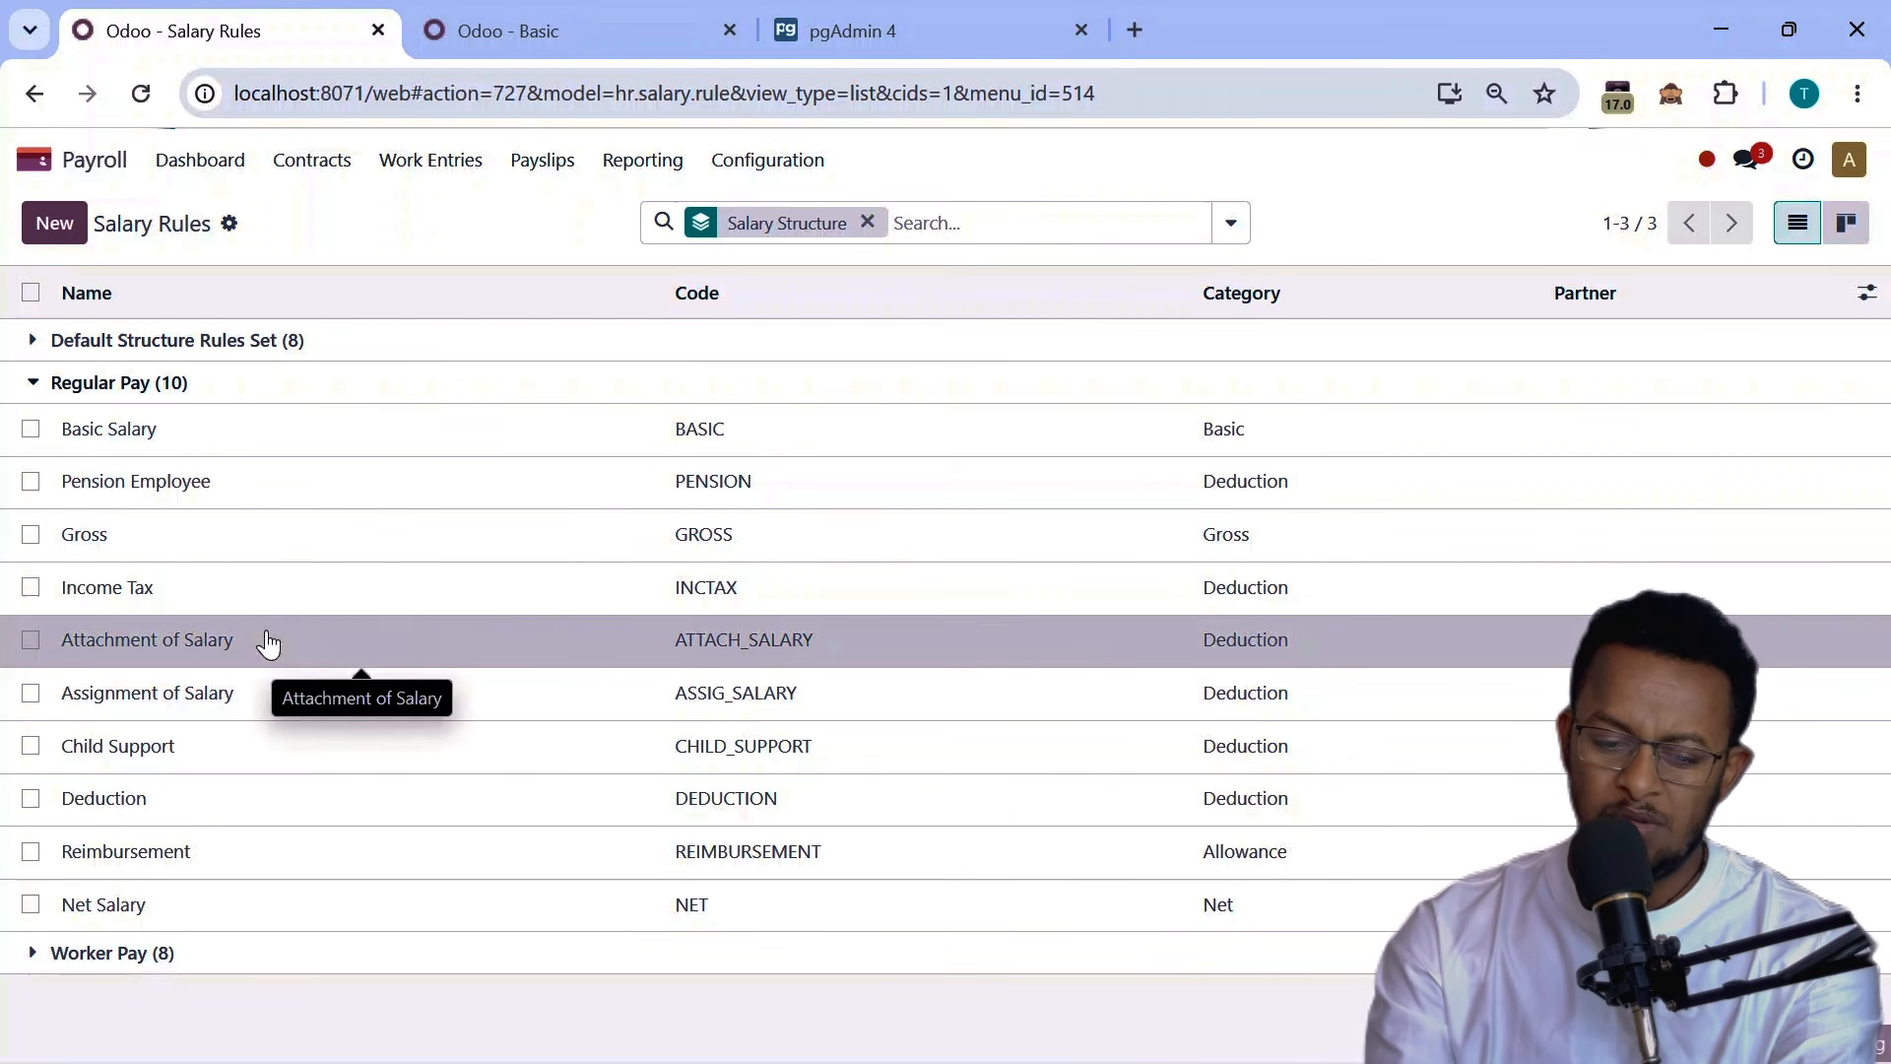
click(264, 642)
scroll(266, 629, down, 5)
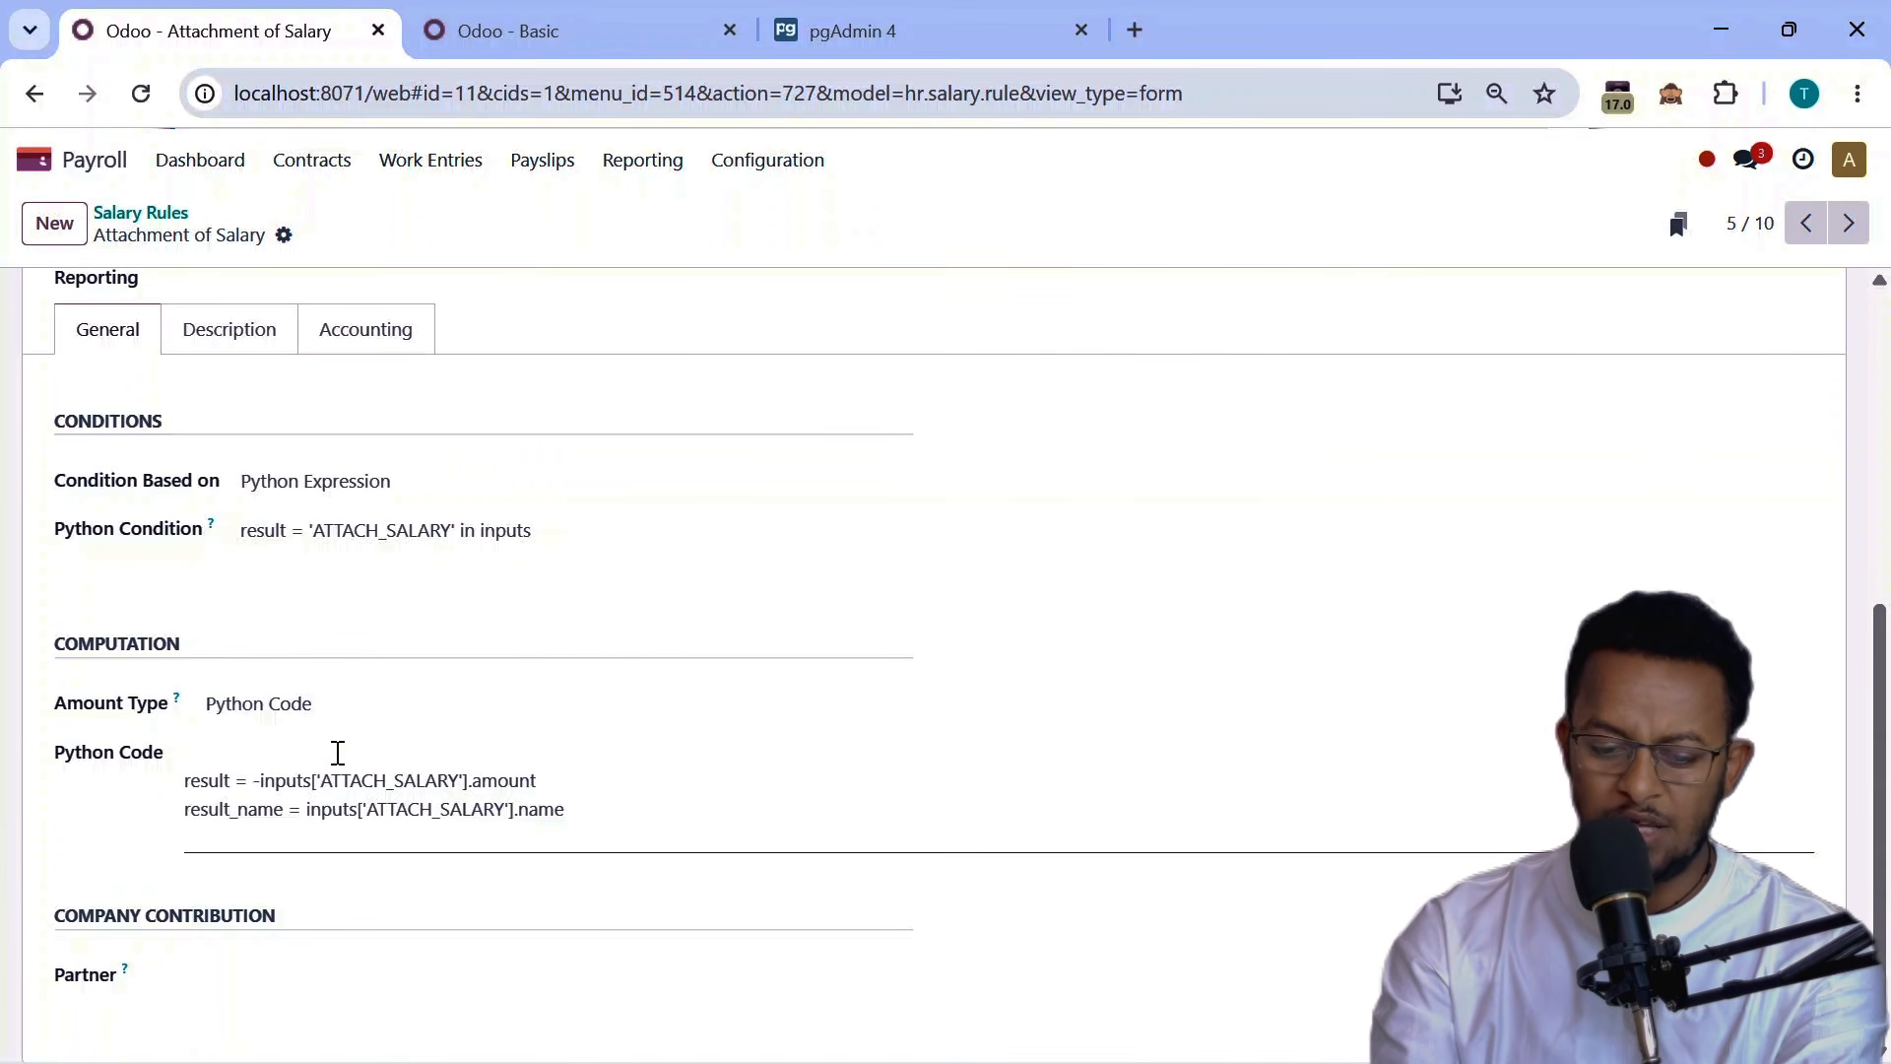
scroll(638, 706, up, 5)
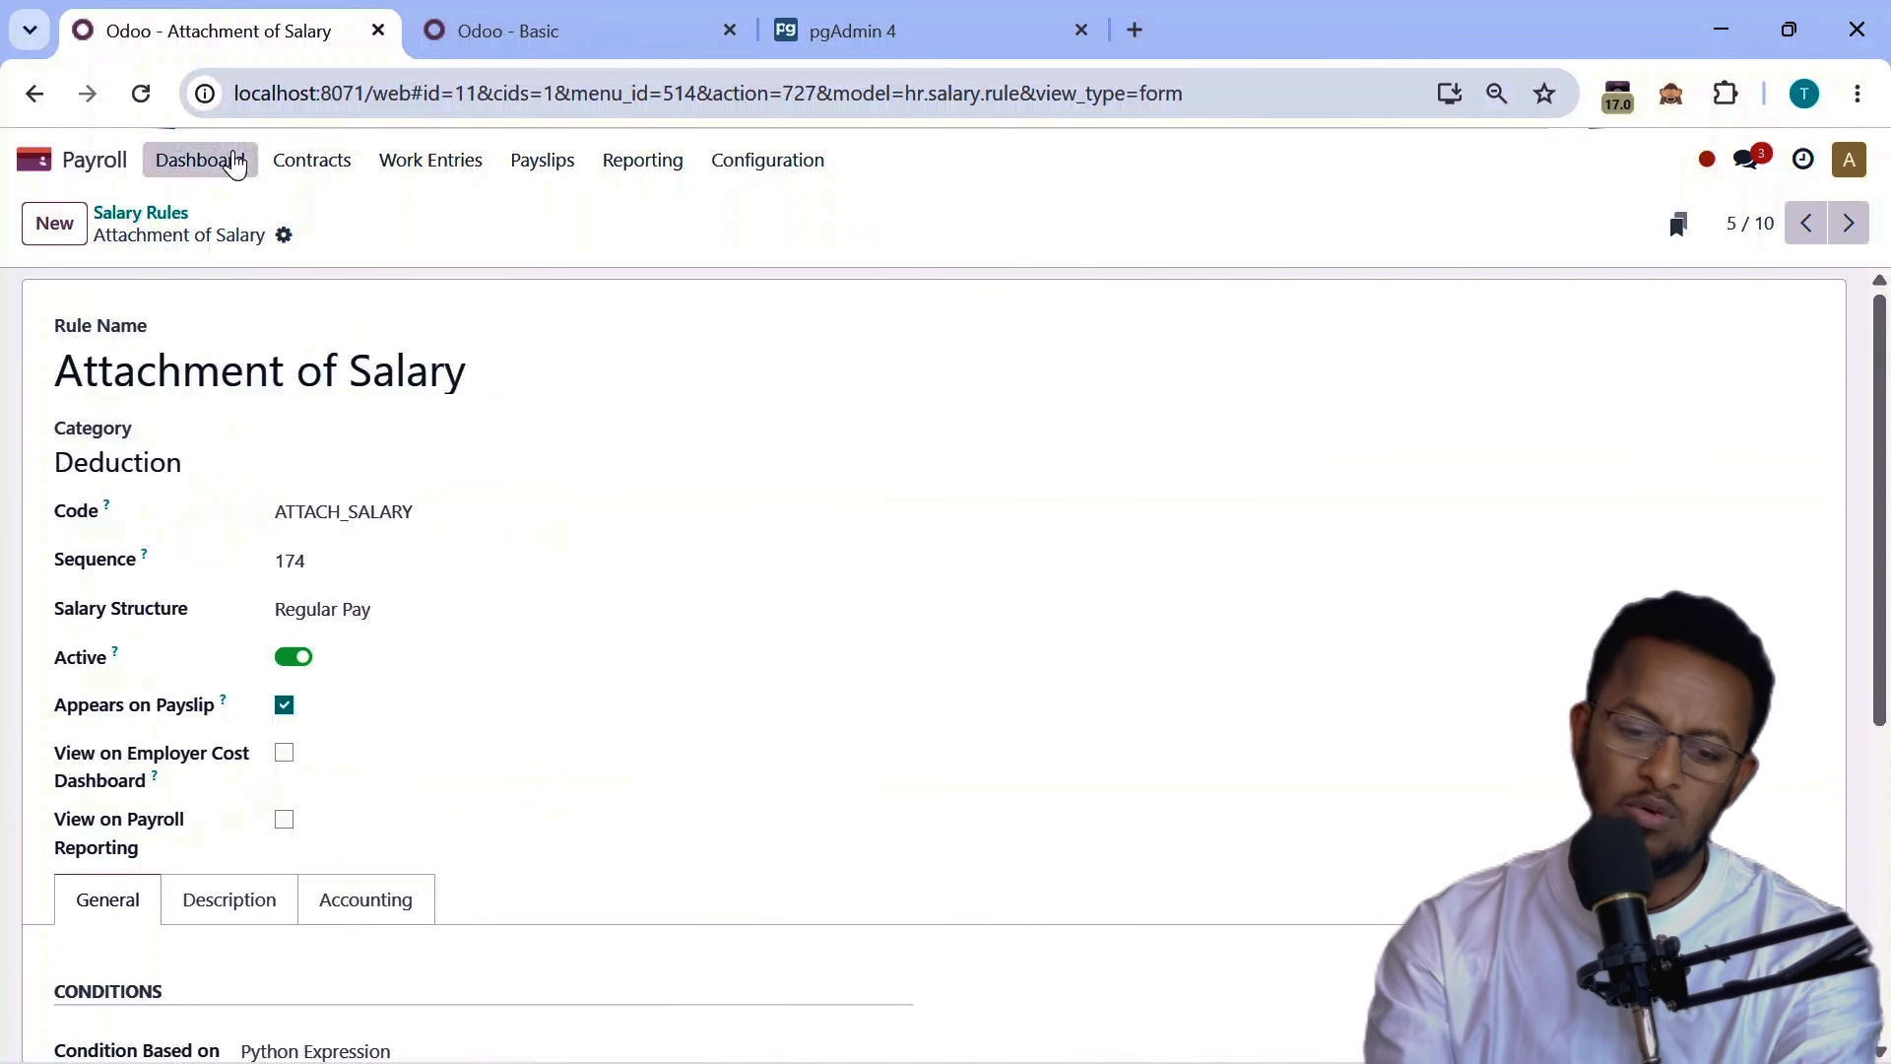
Open the employee's running contract, set its Salary Structure Type to Employee, and save it.
click(173, 224)
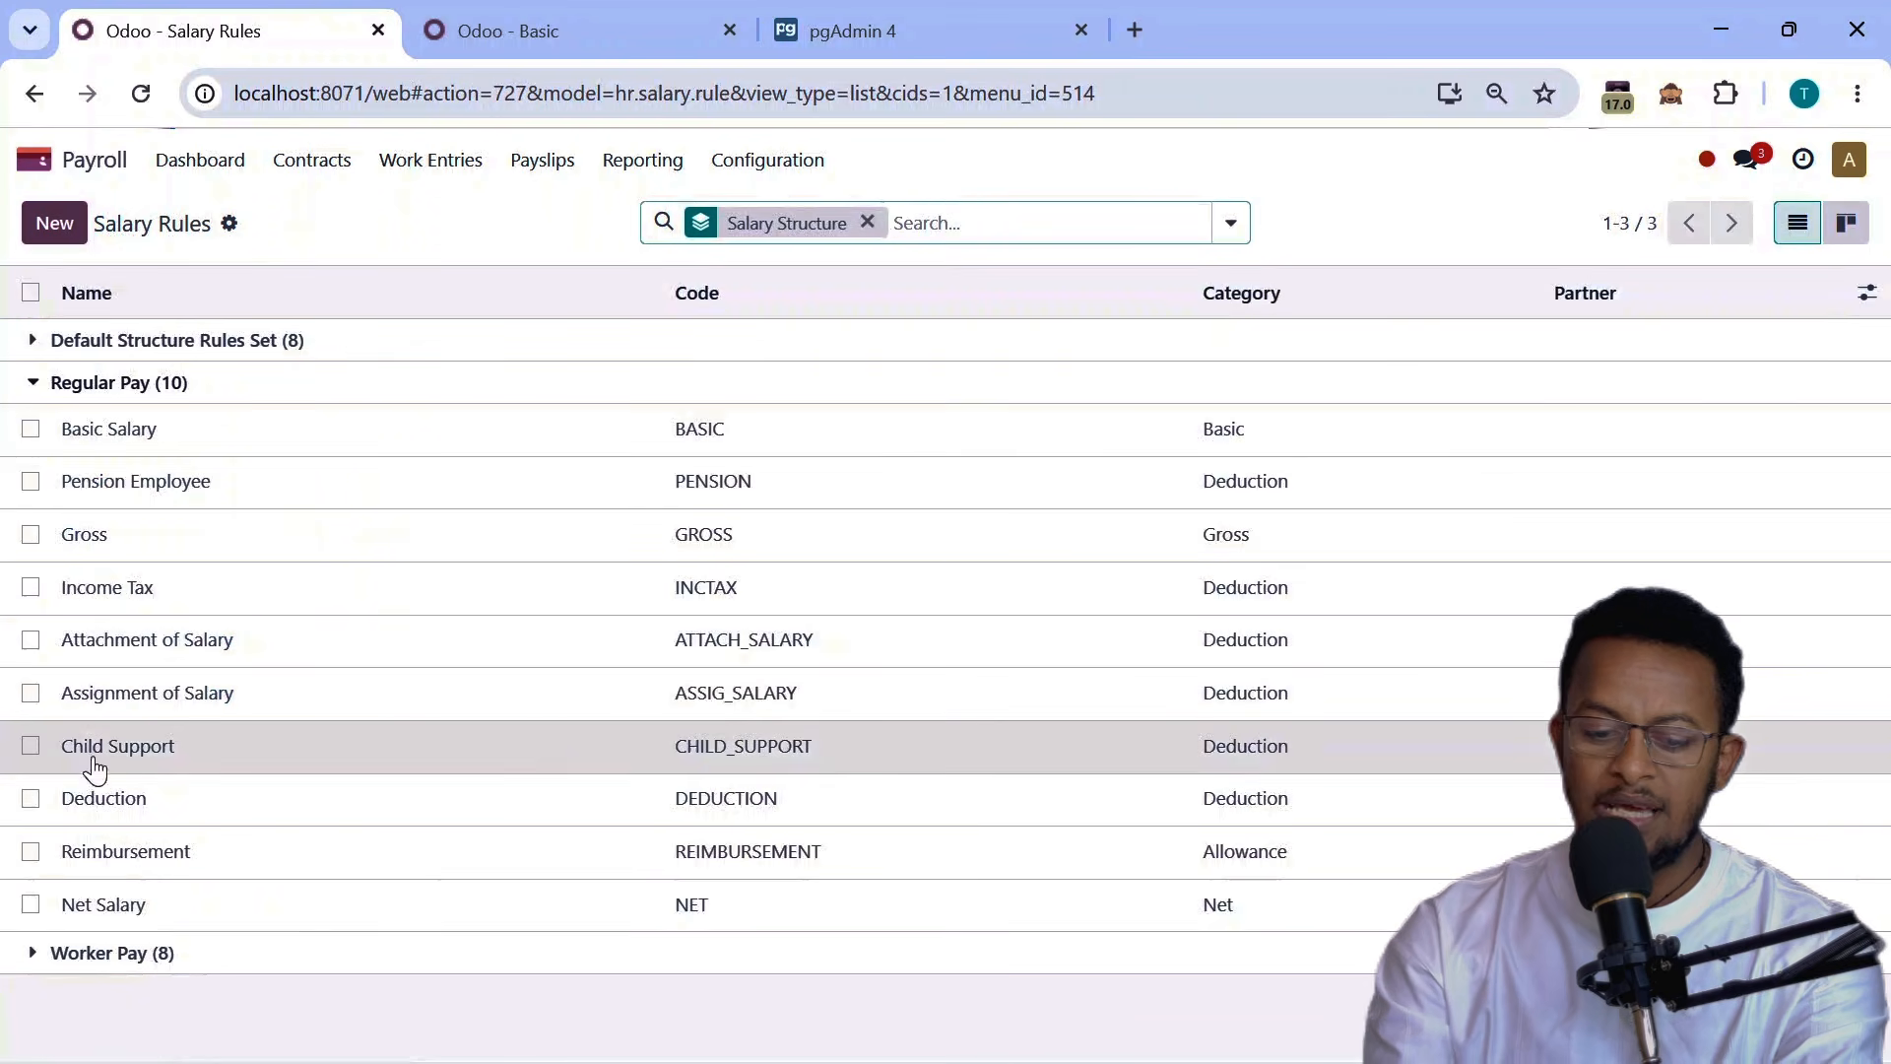
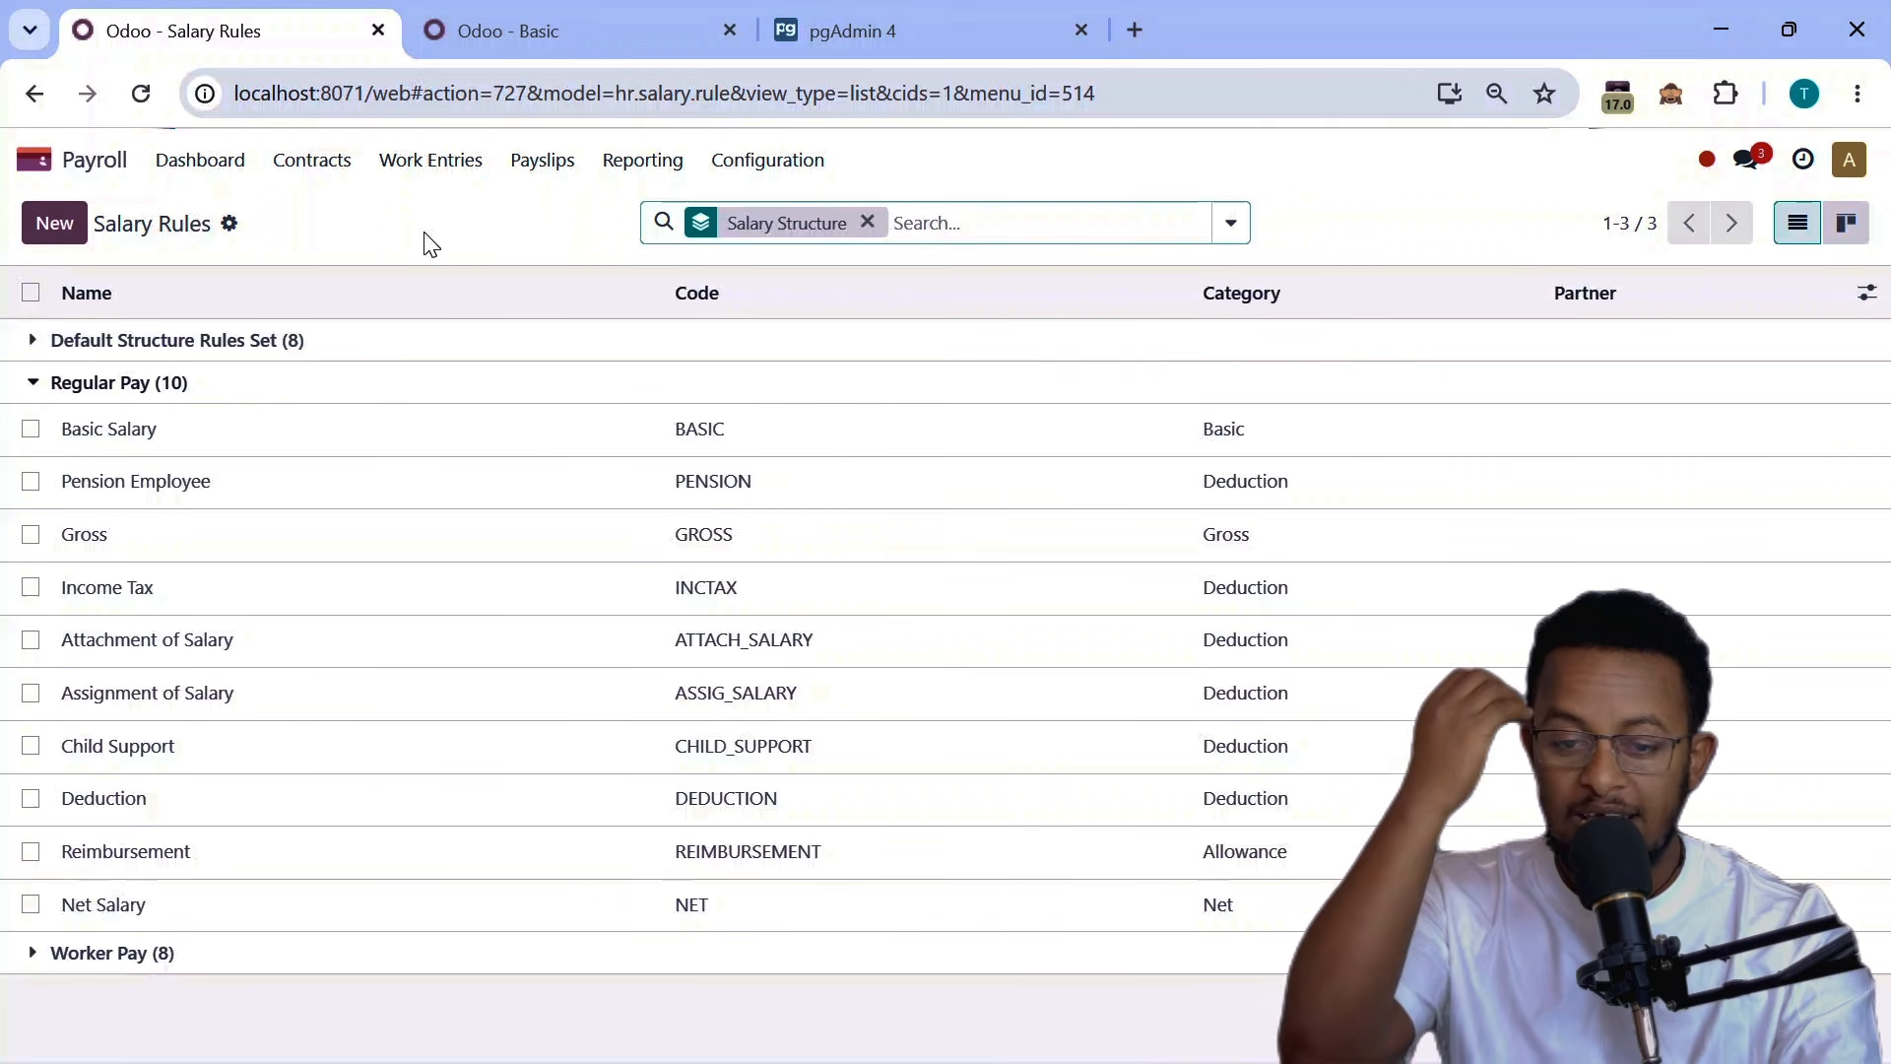
click(297, 162)
click(313, 213)
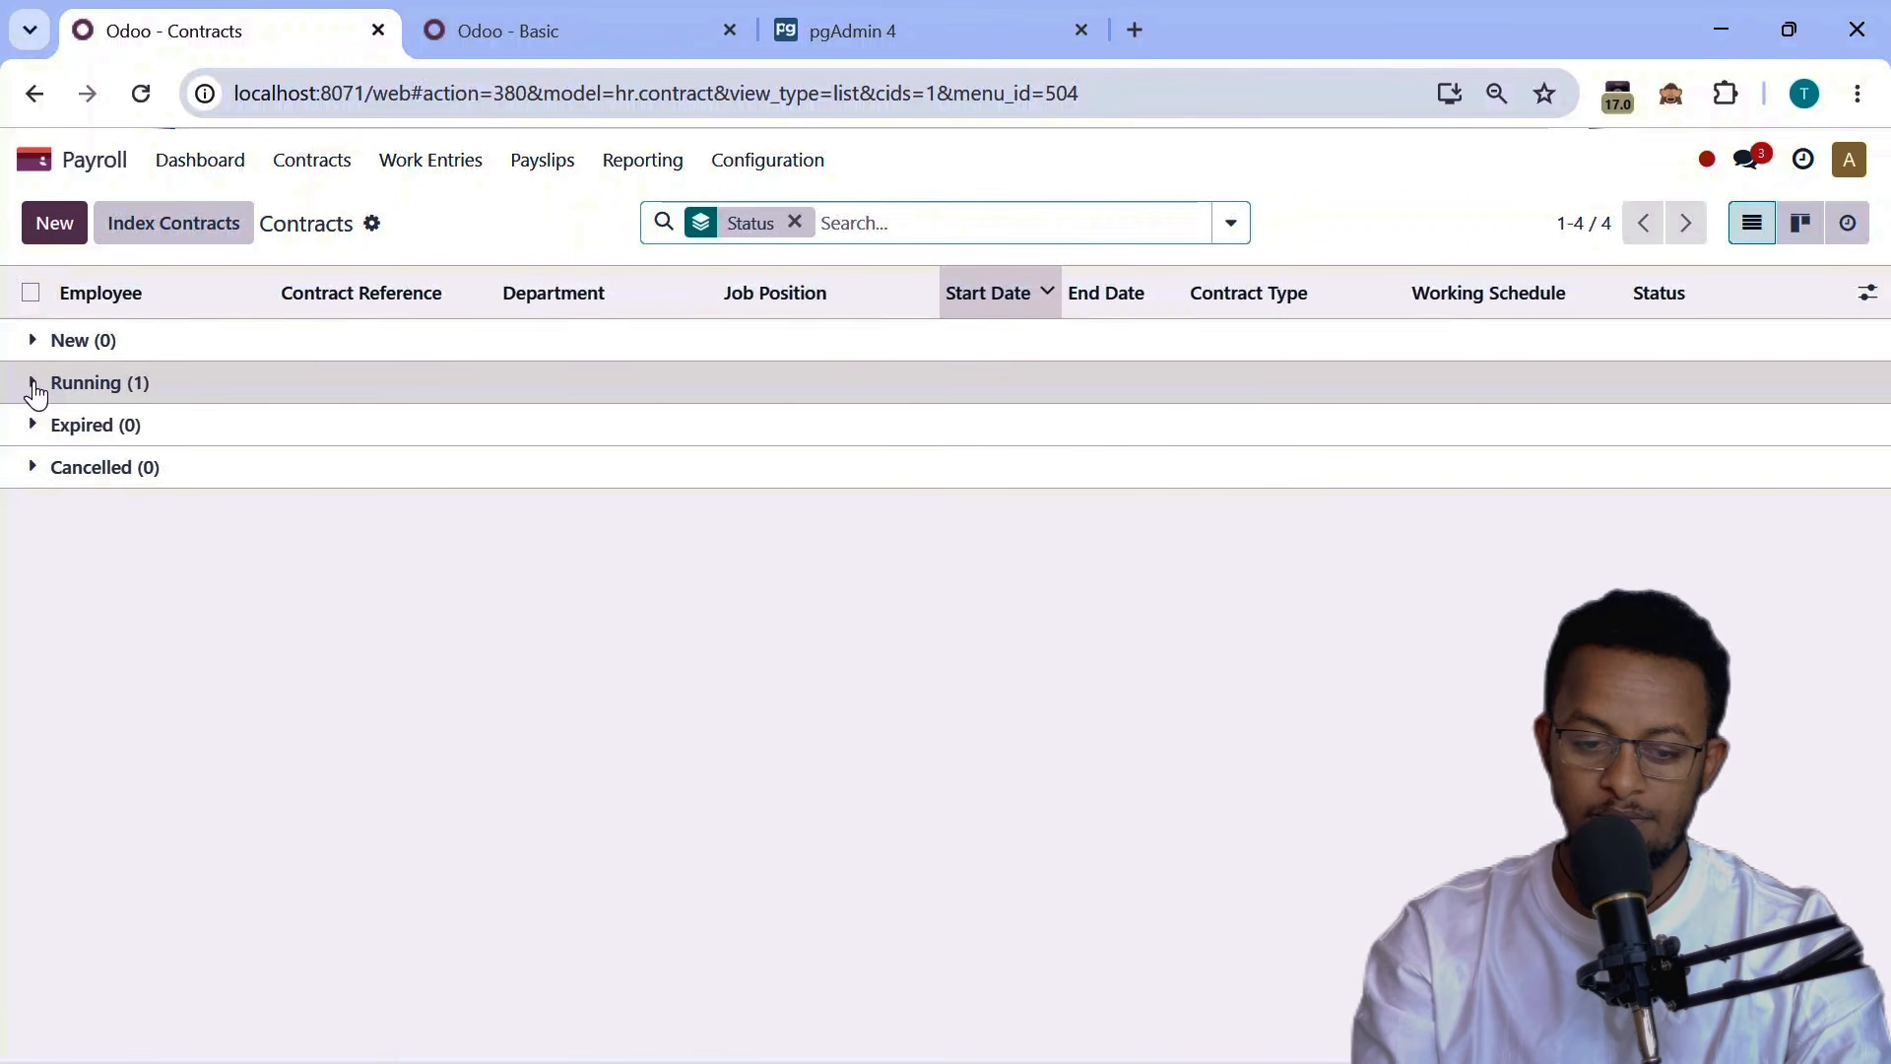
click(37, 386)
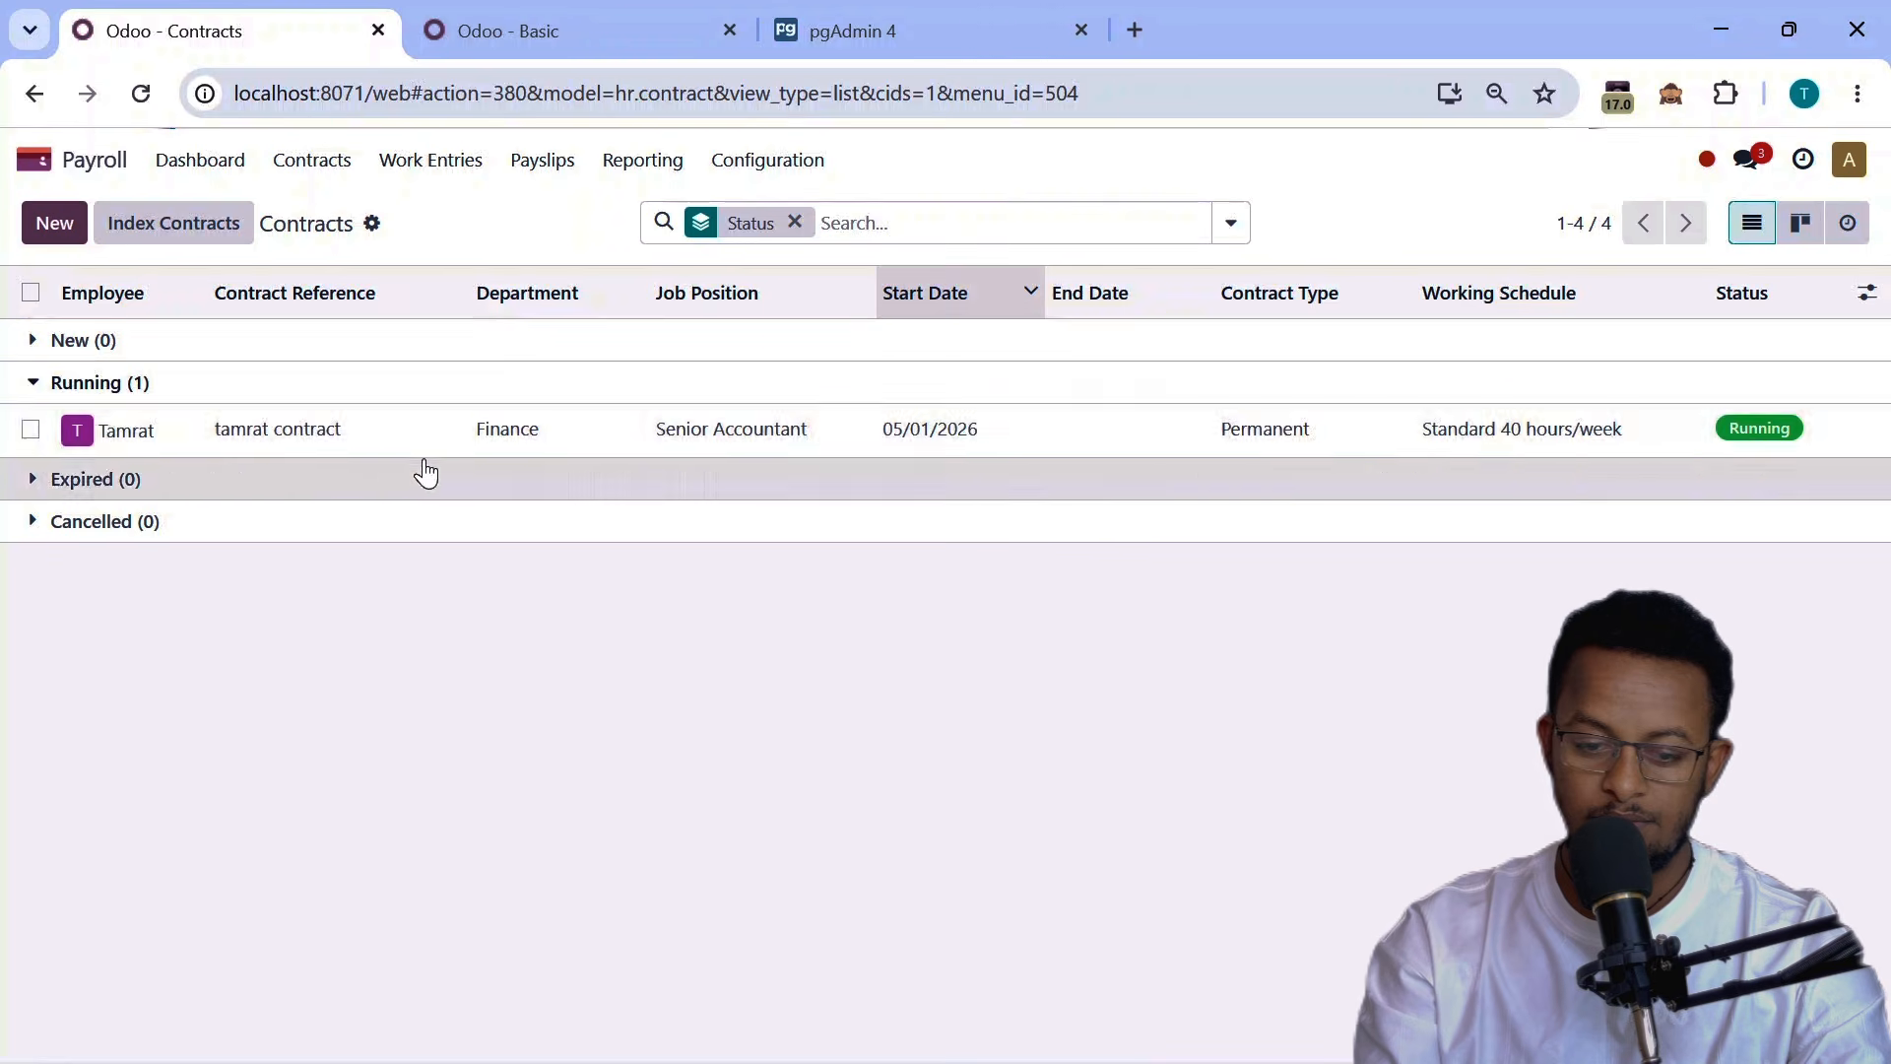
click(380, 438)
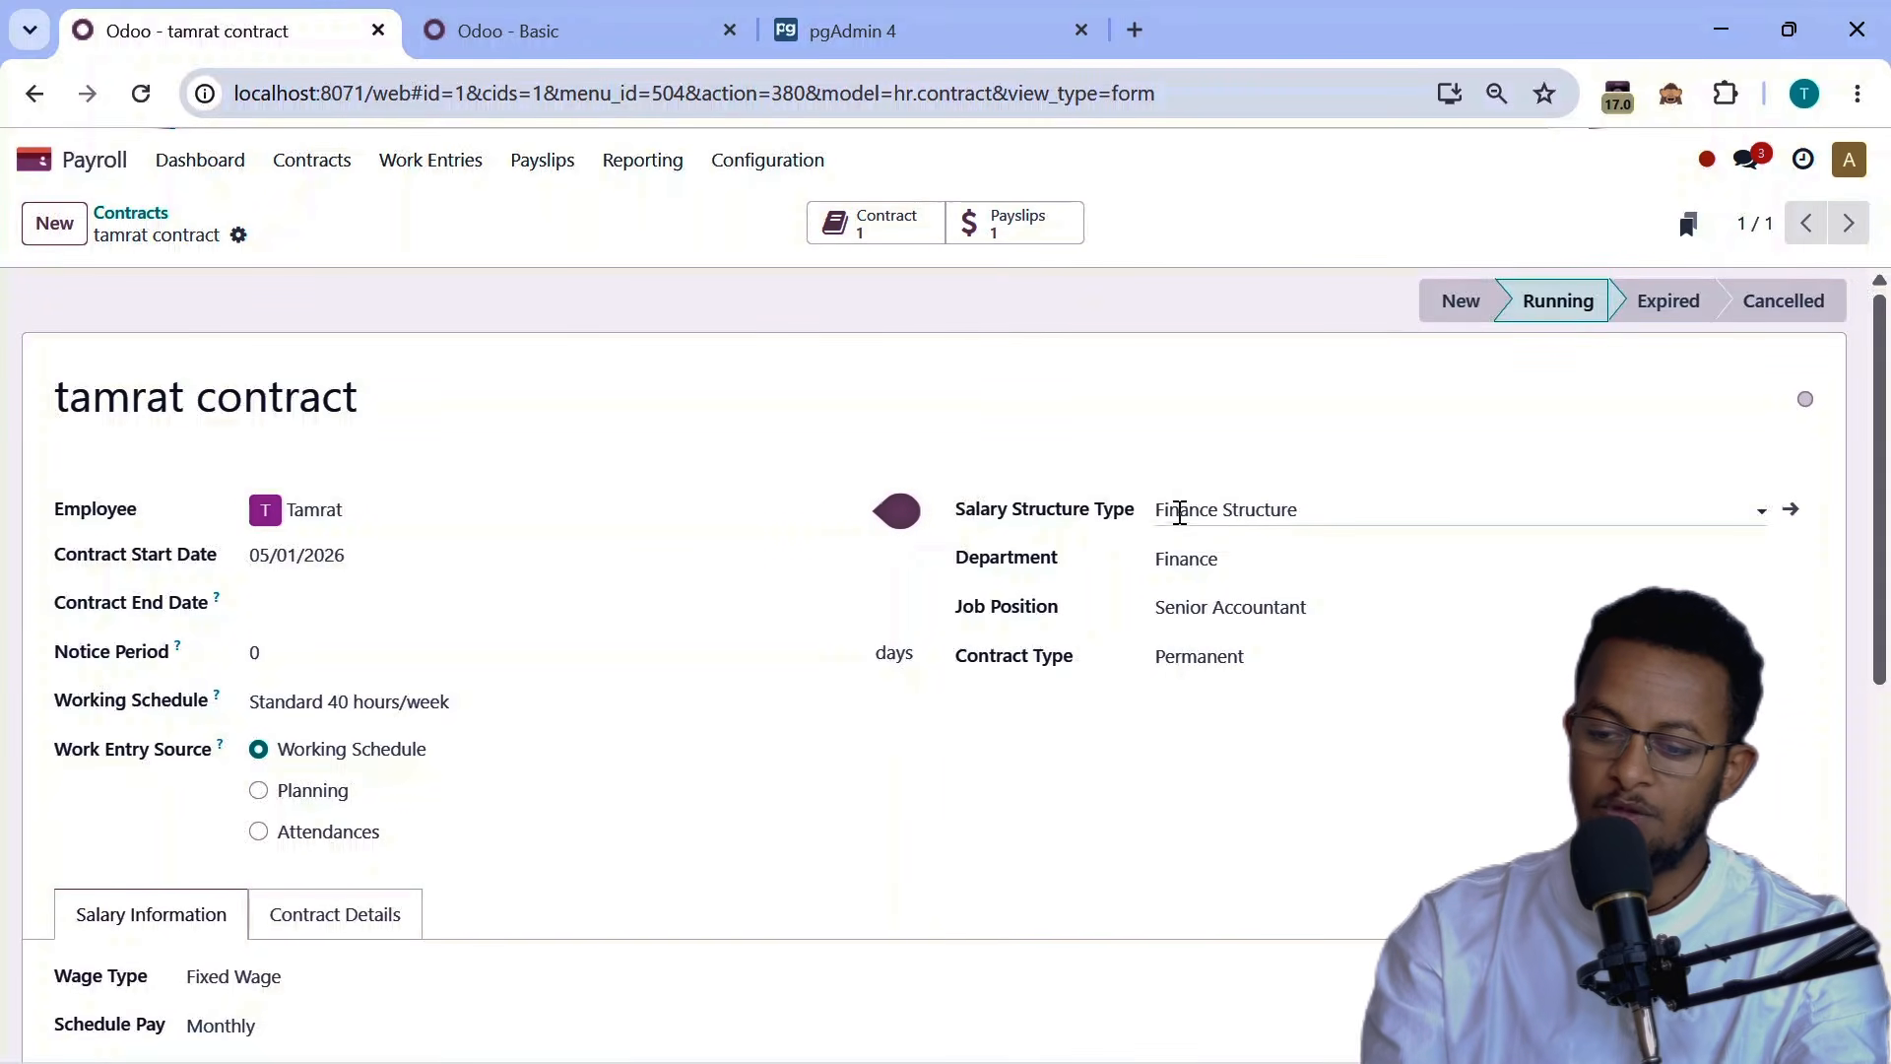
click(1261, 508)
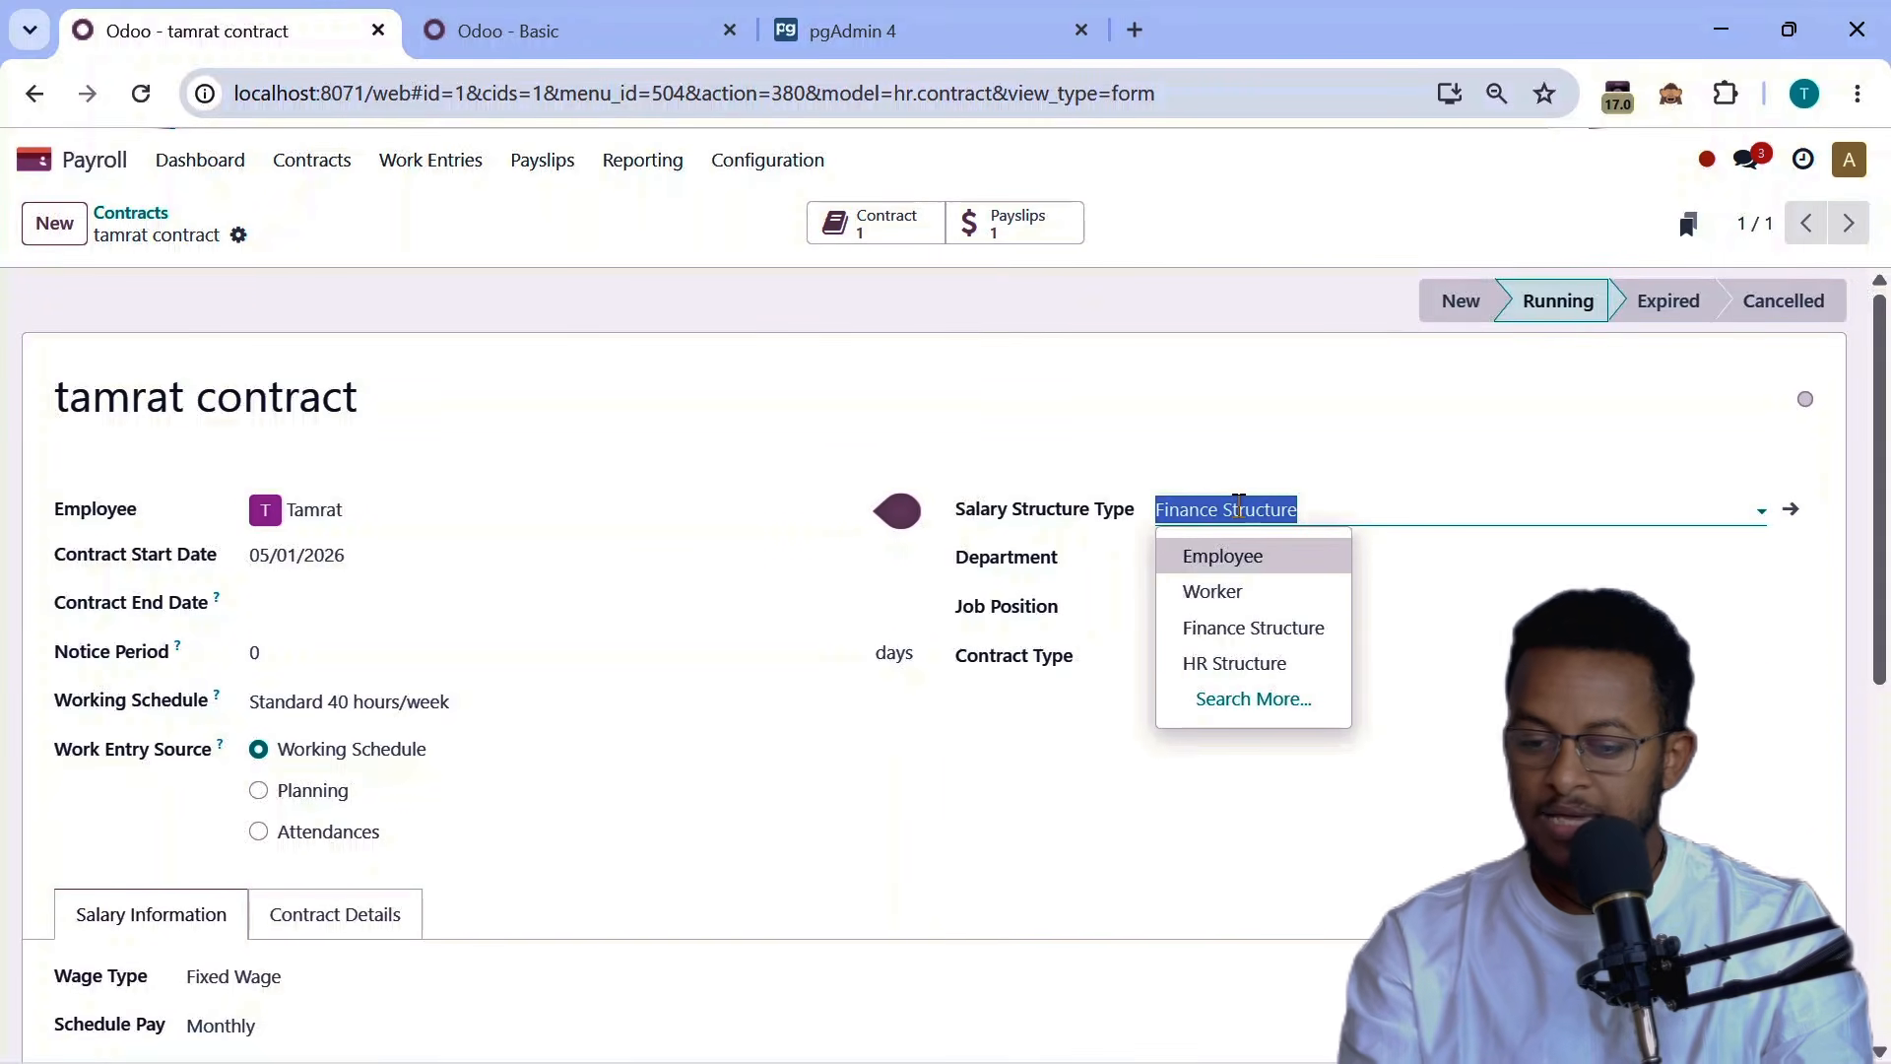
click(1222, 556)
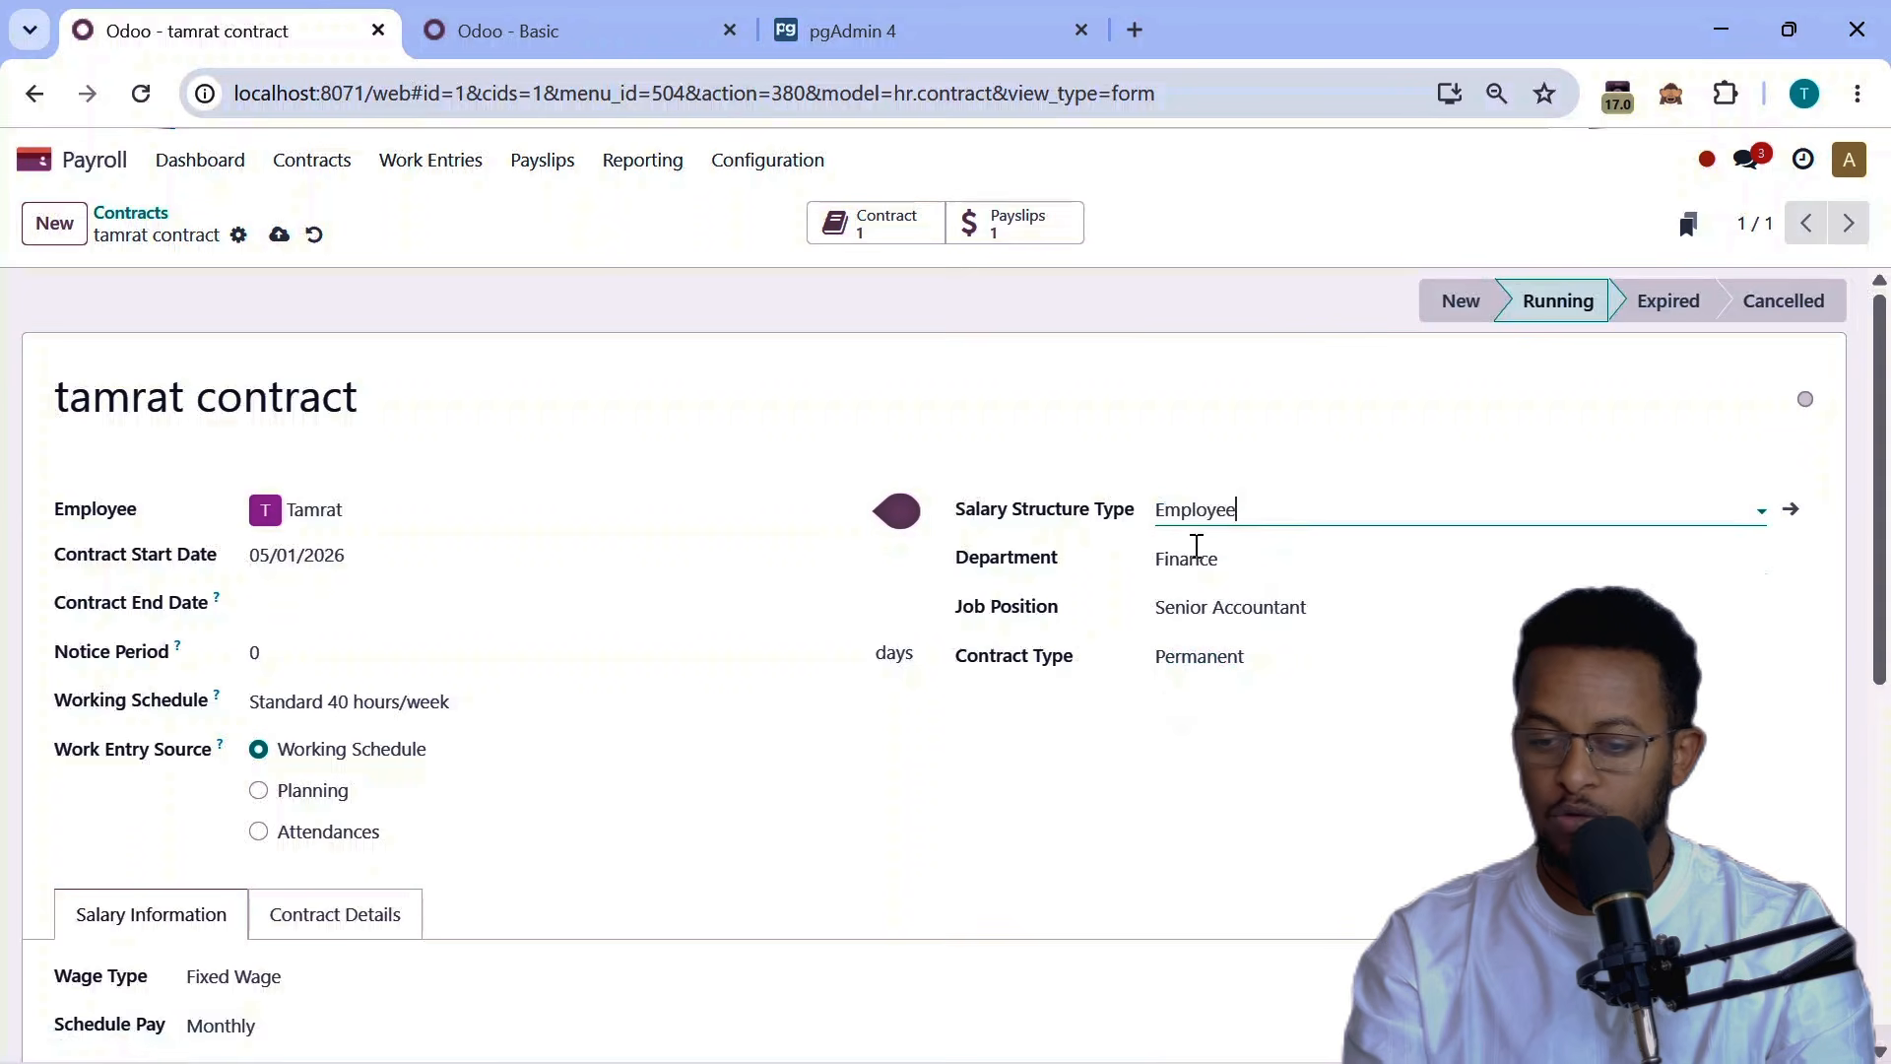
click(279, 237)
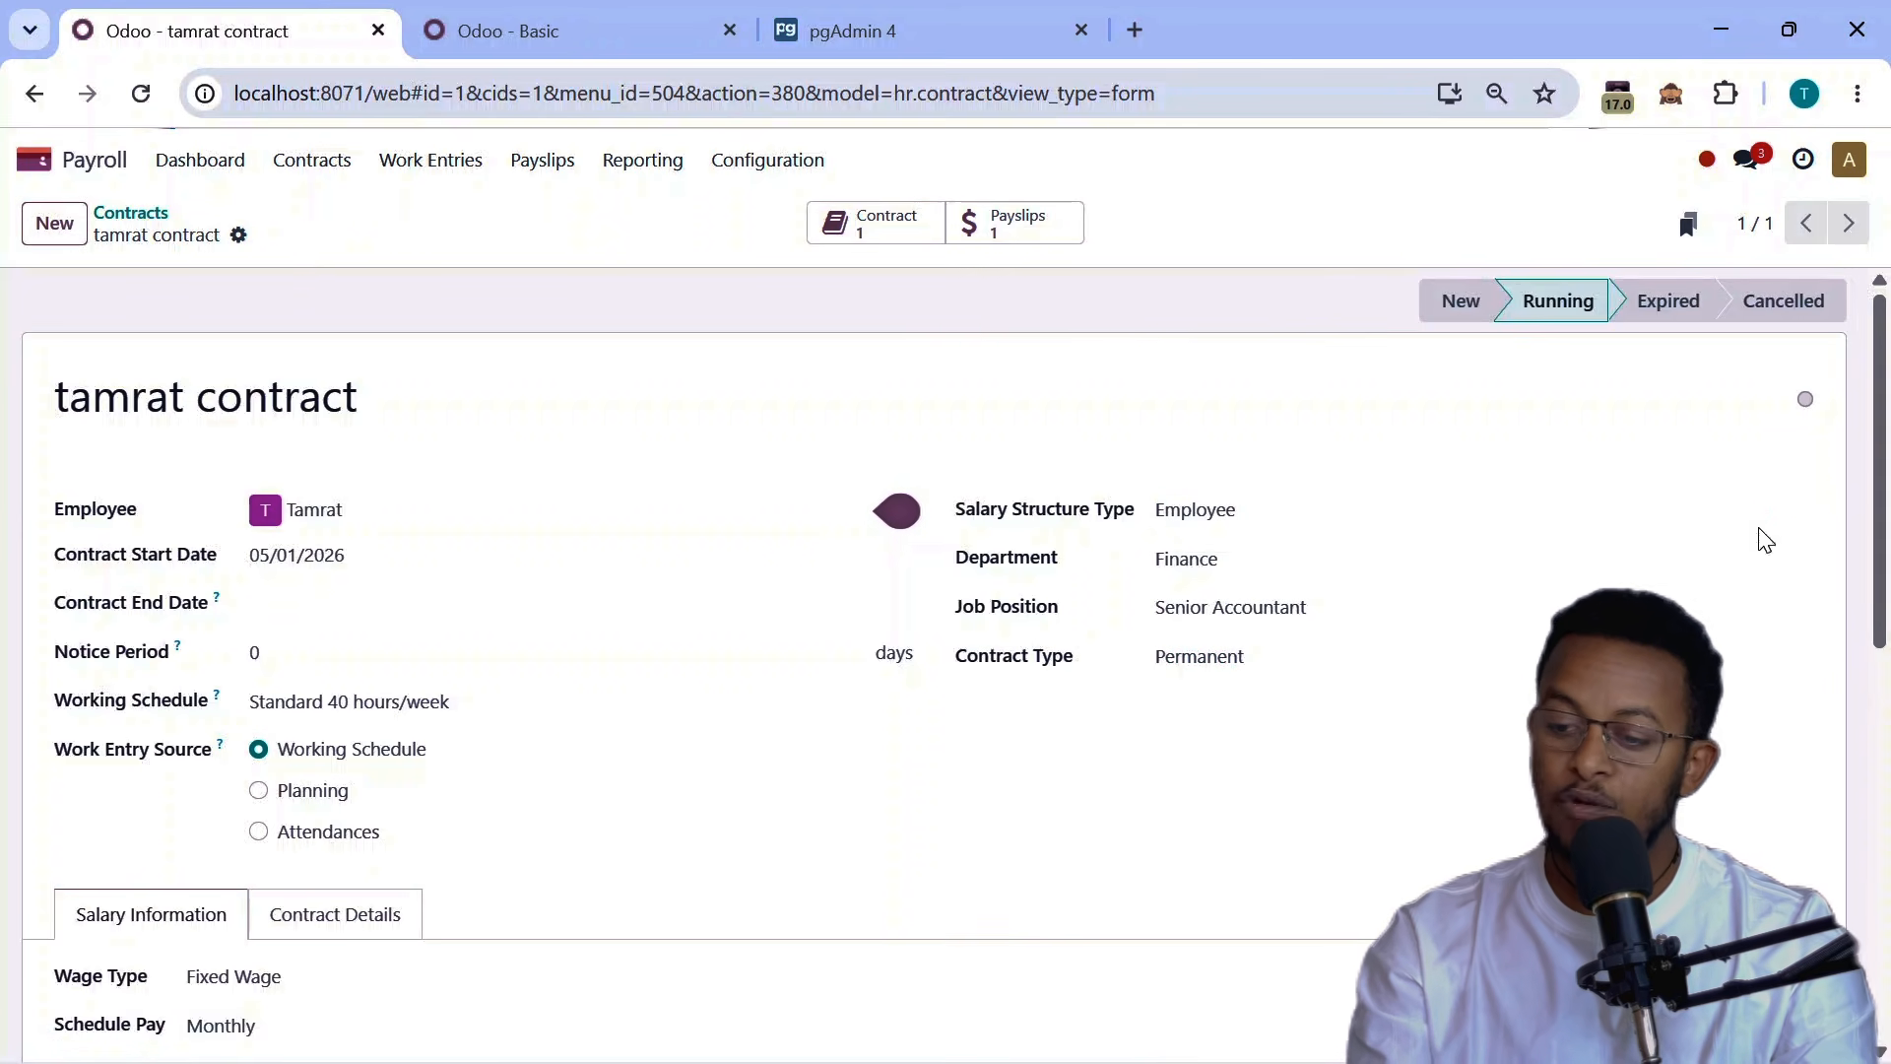
Review the Employee structure type's Regular Pay structure and its salary rules, and return to the contract.
click(1788, 513)
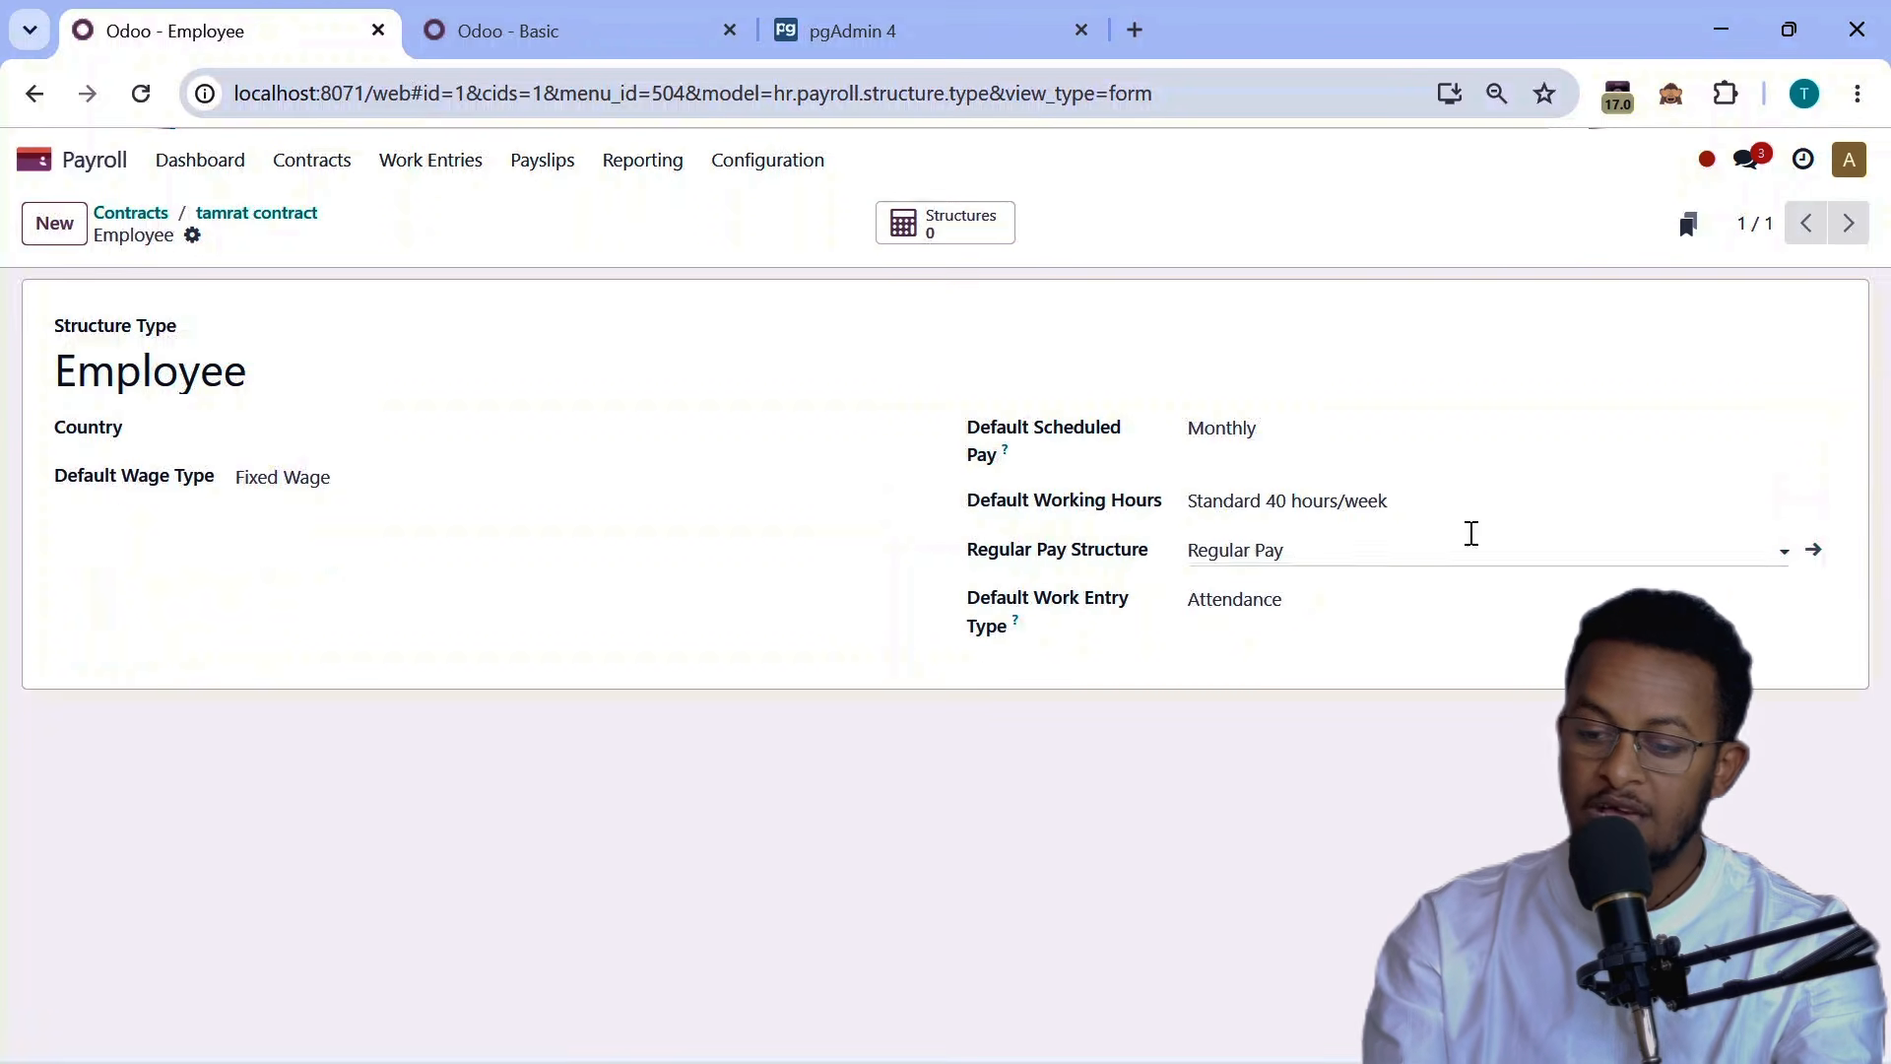
click(1254, 557)
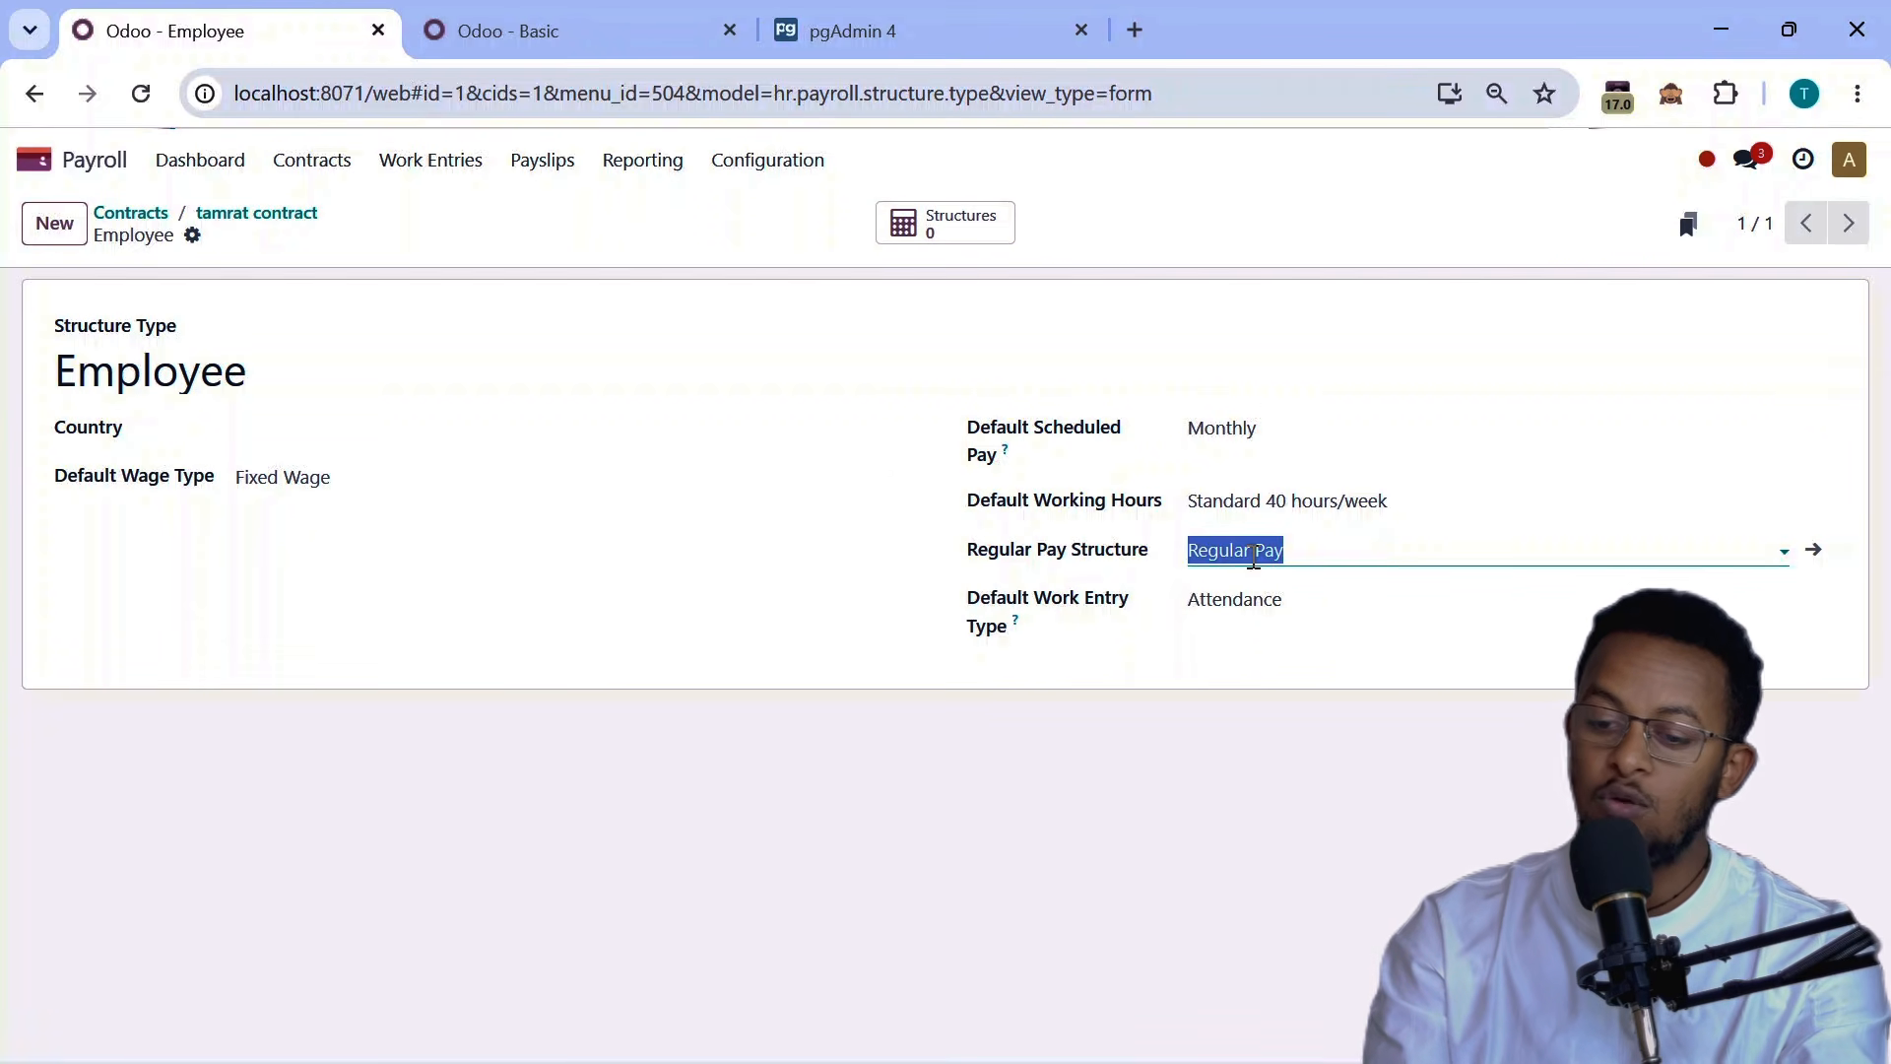
click(1249, 550)
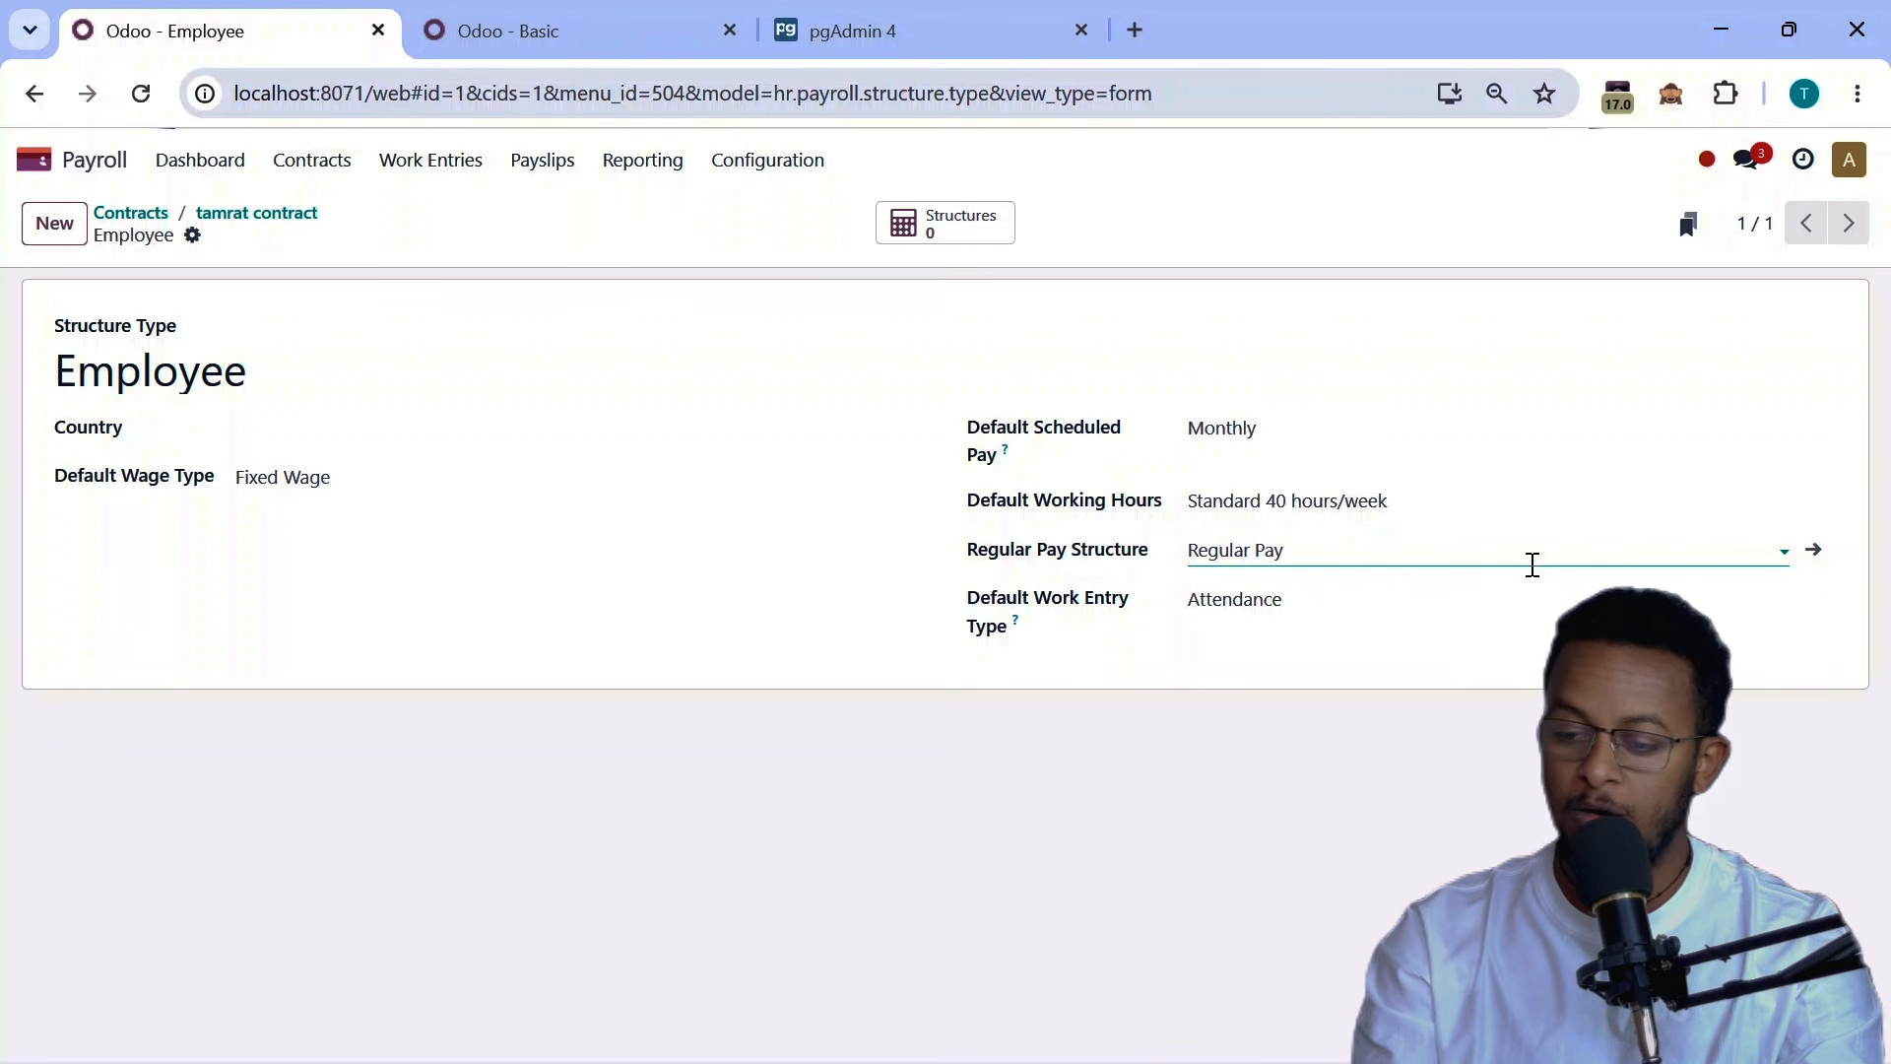
click(1810, 555)
scroll(562, 688, down, 3)
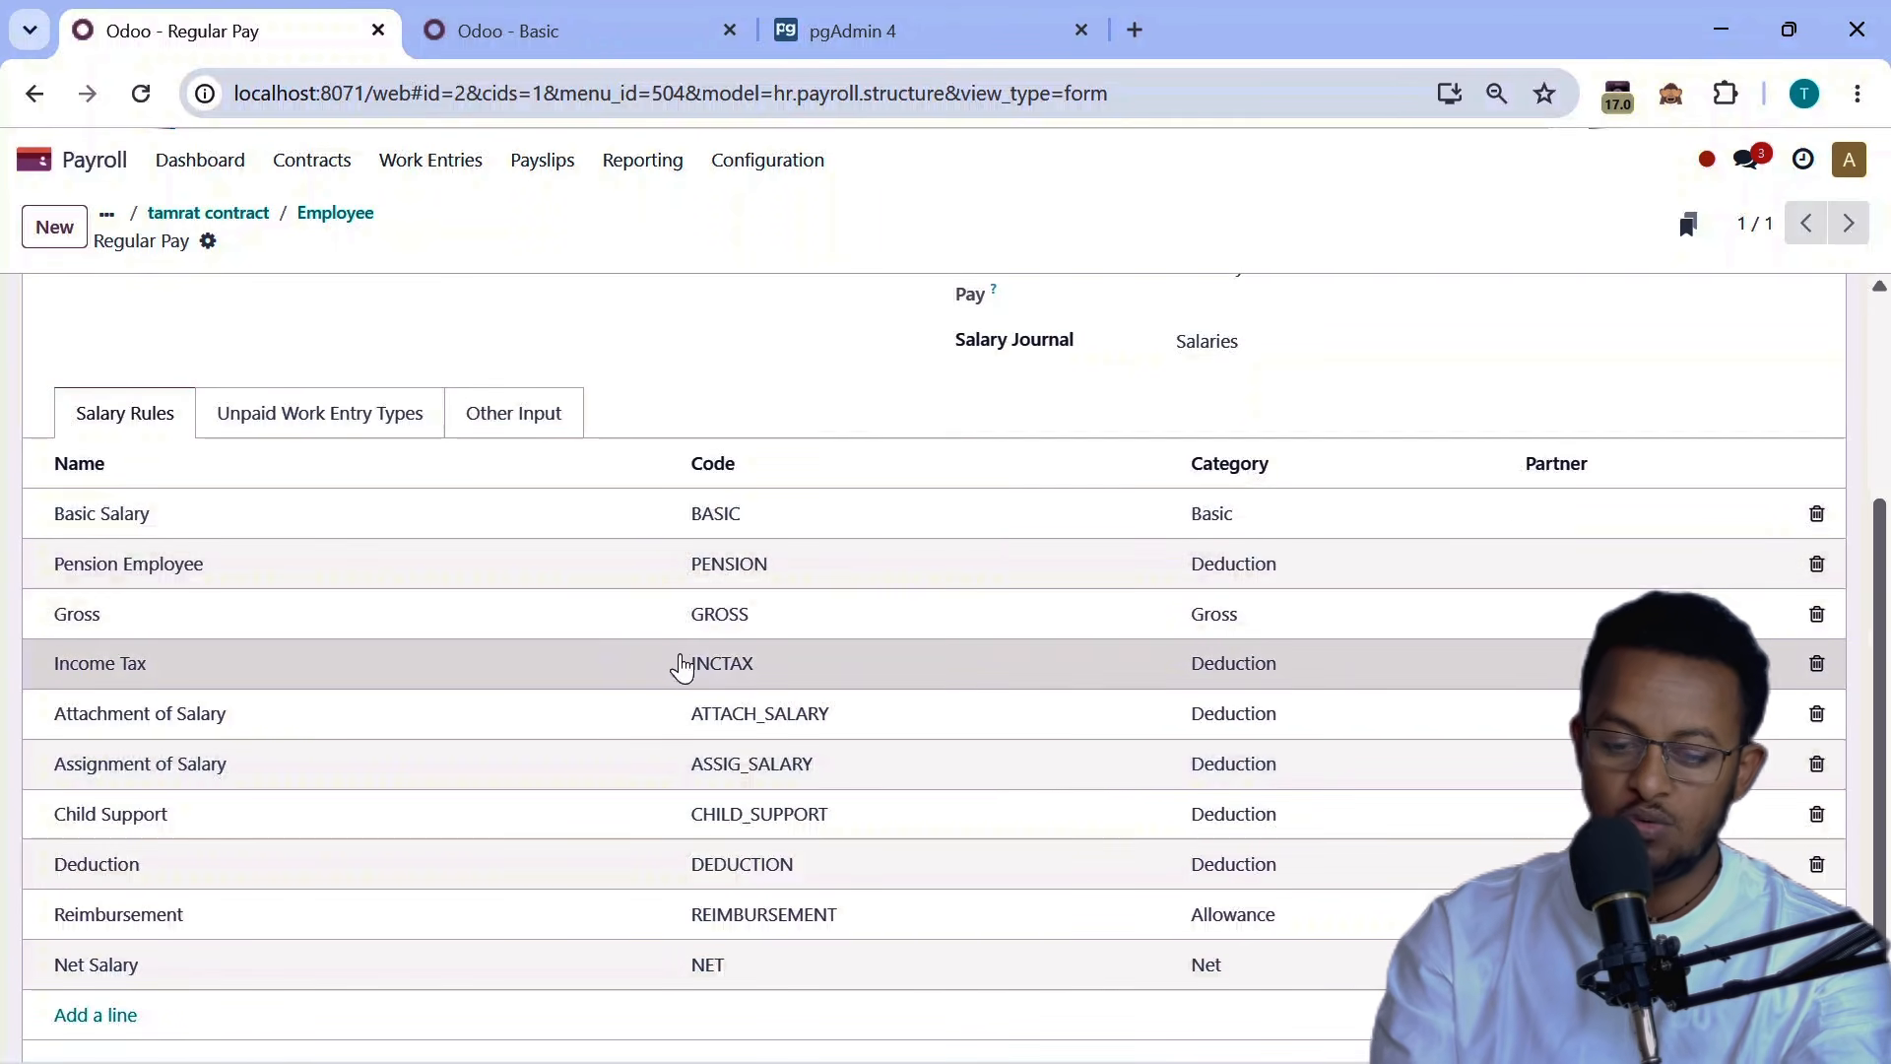
scroll(688, 686, down, 1)
scroll(687, 686, up, 4)
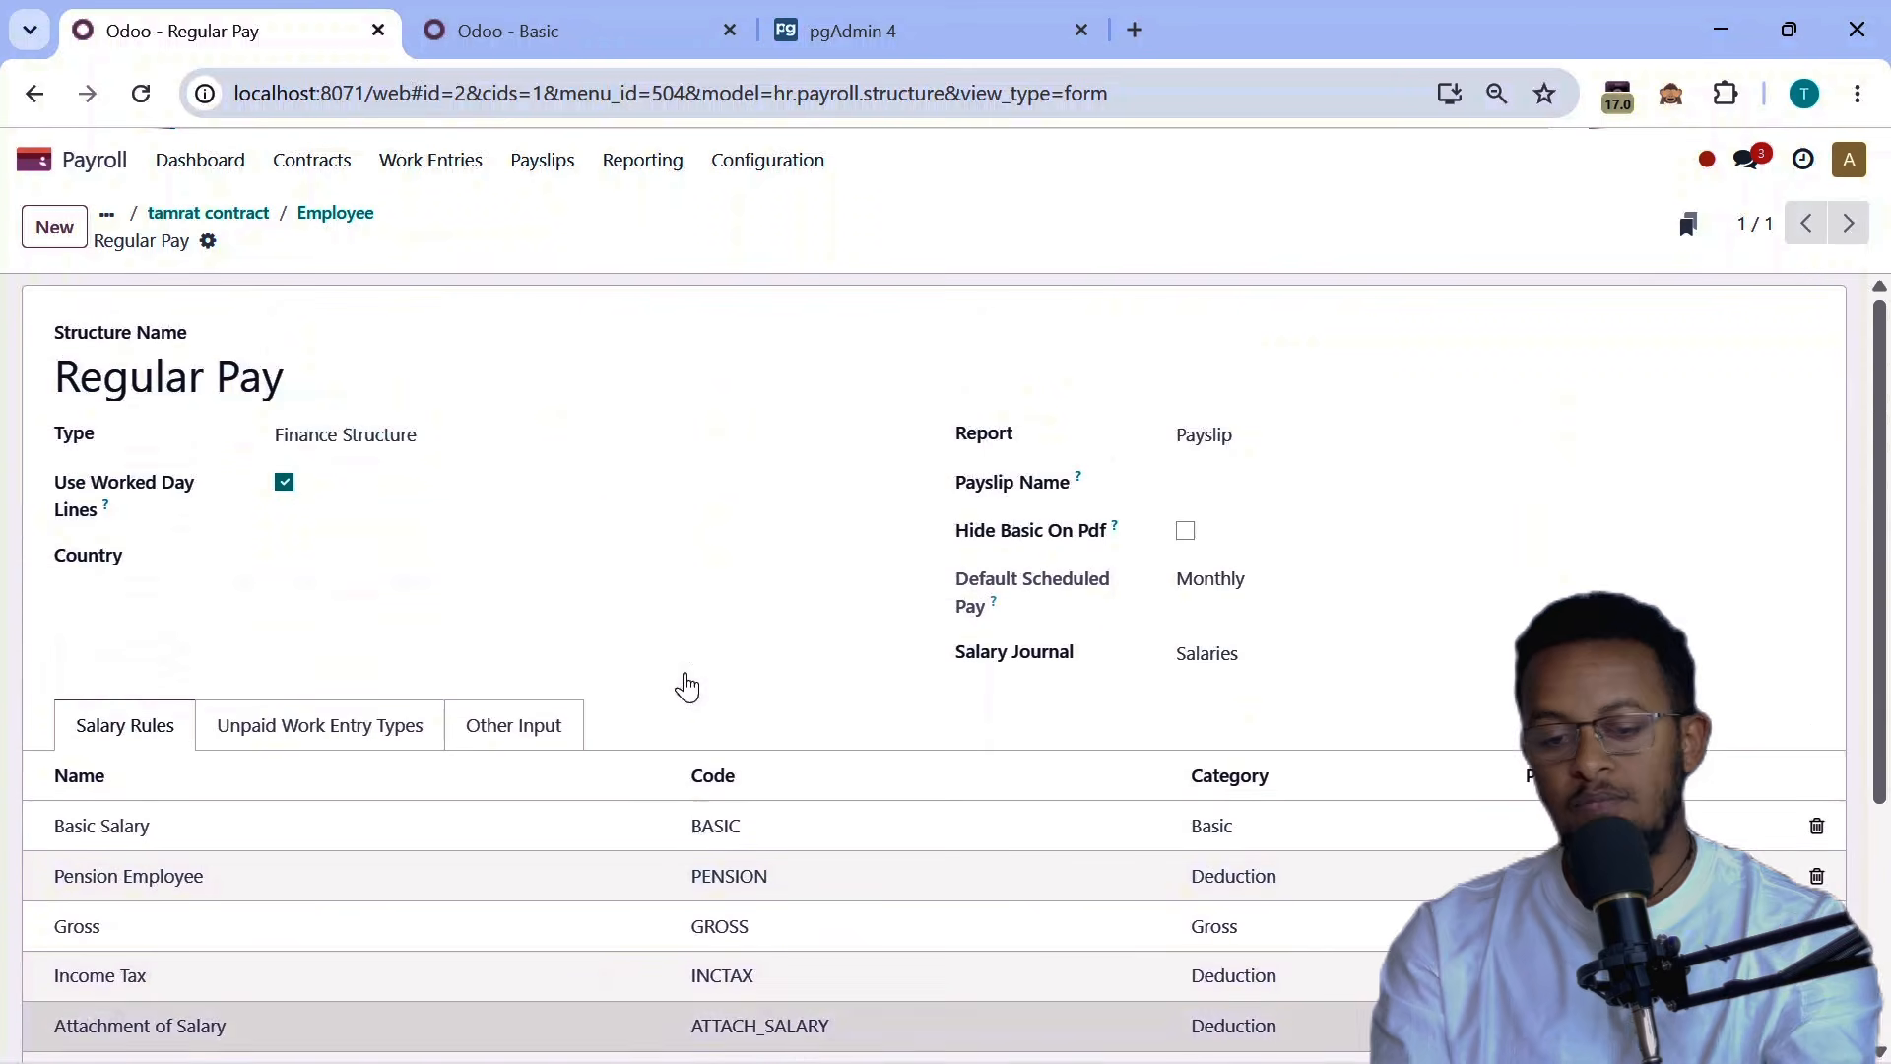
click(345, 217)
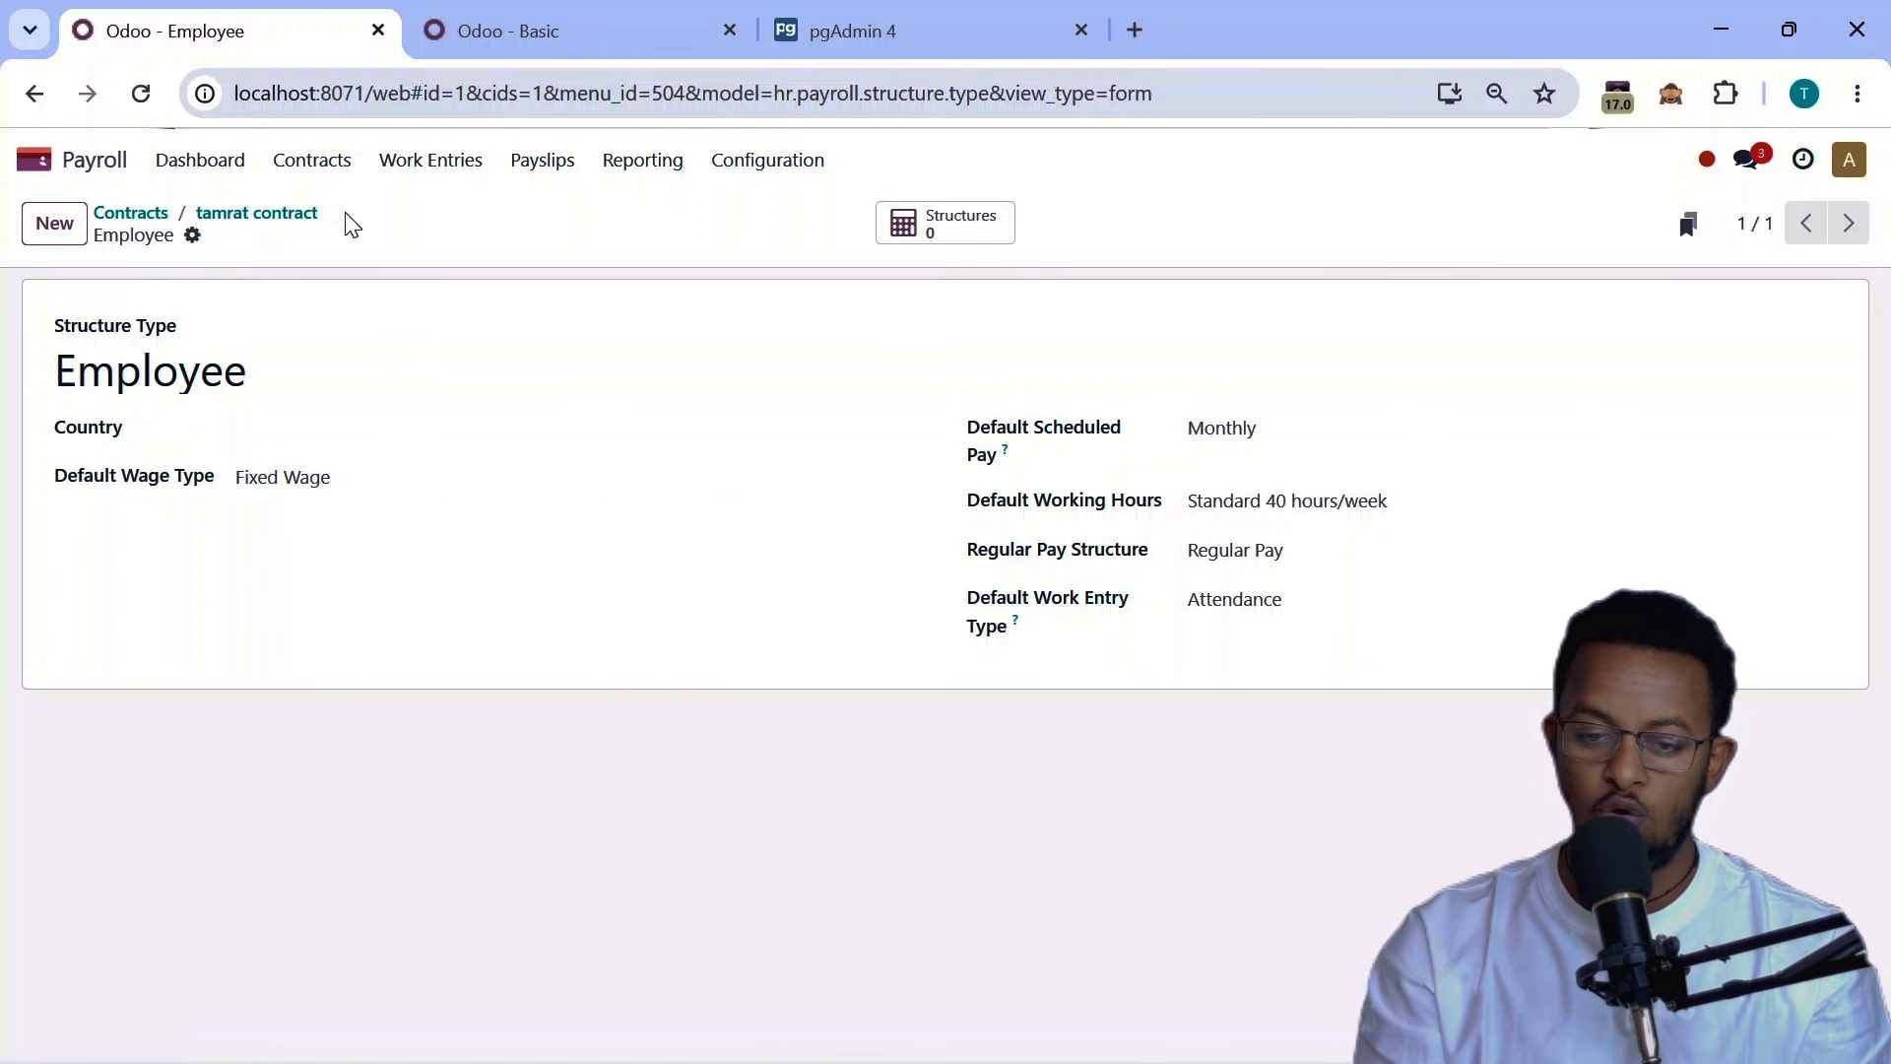
click(291, 217)
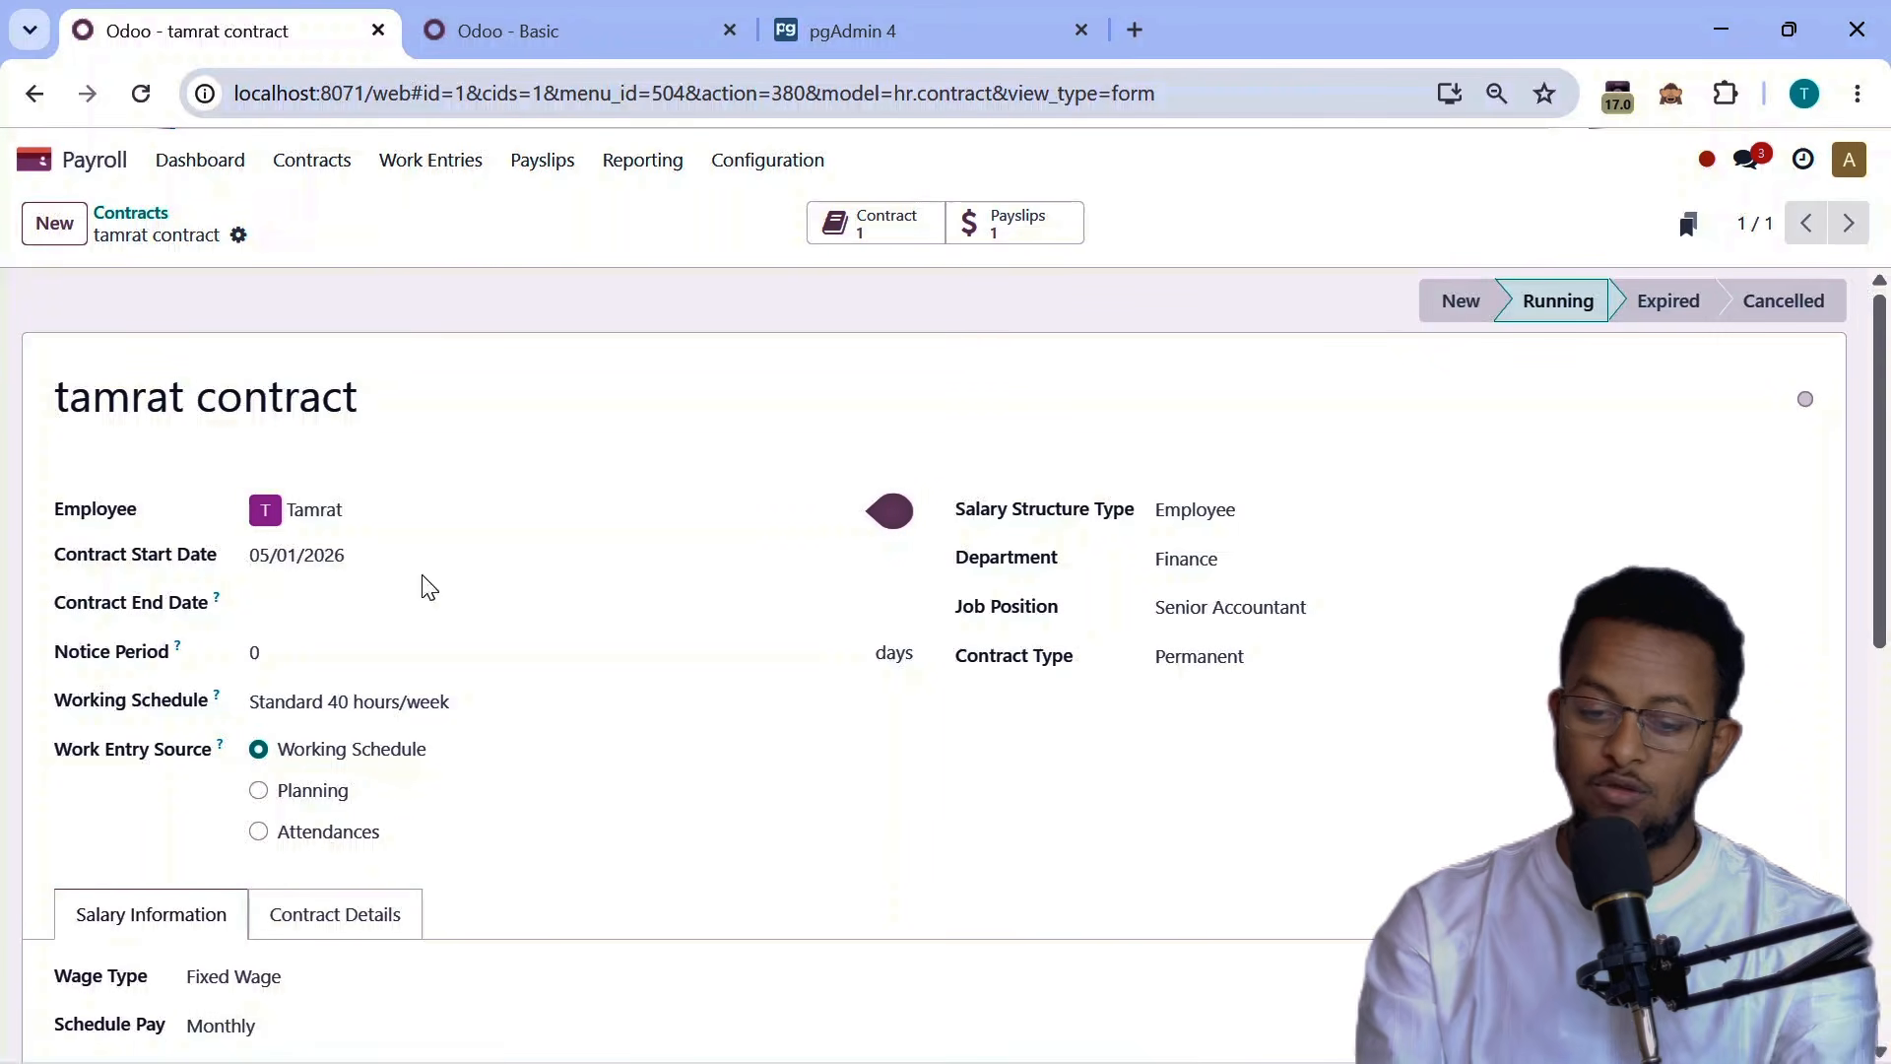
Create a new payslip under Payslips To Pay for the employee with the running contract.
click(542, 163)
click(300, 215)
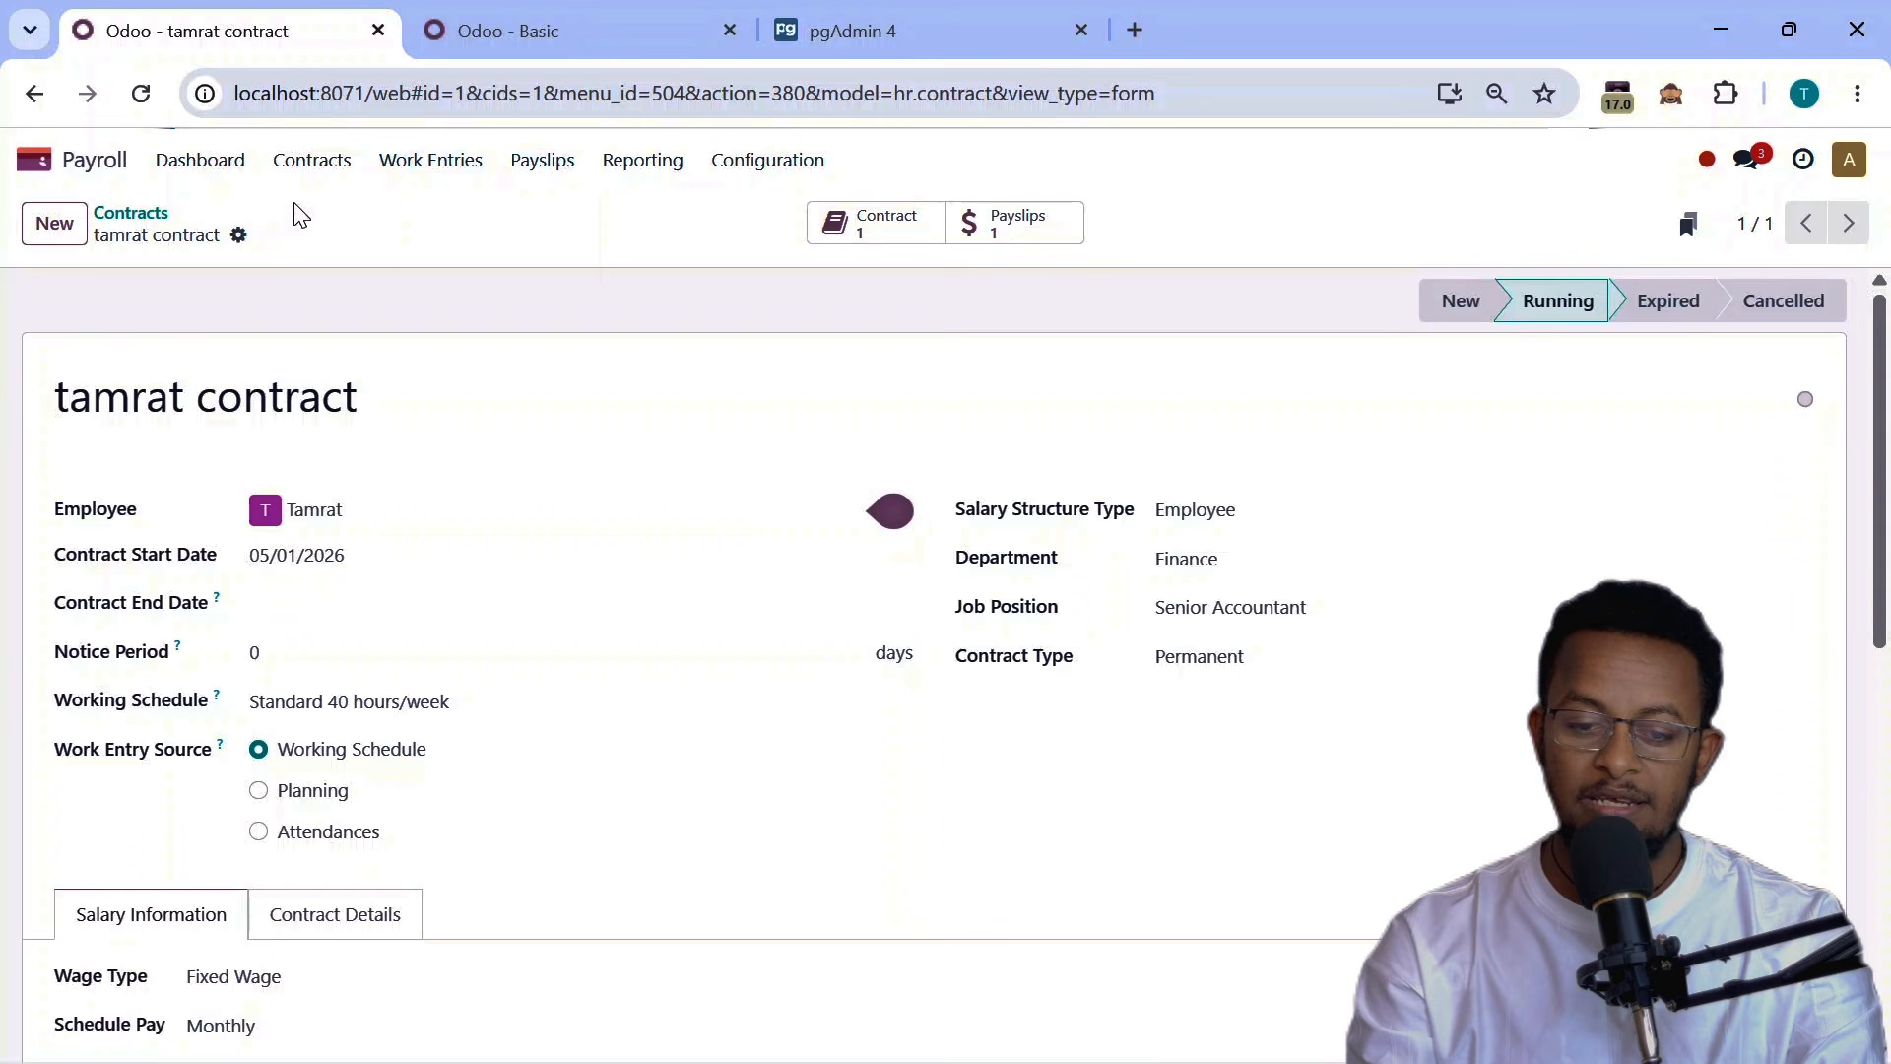
click(562, 160)
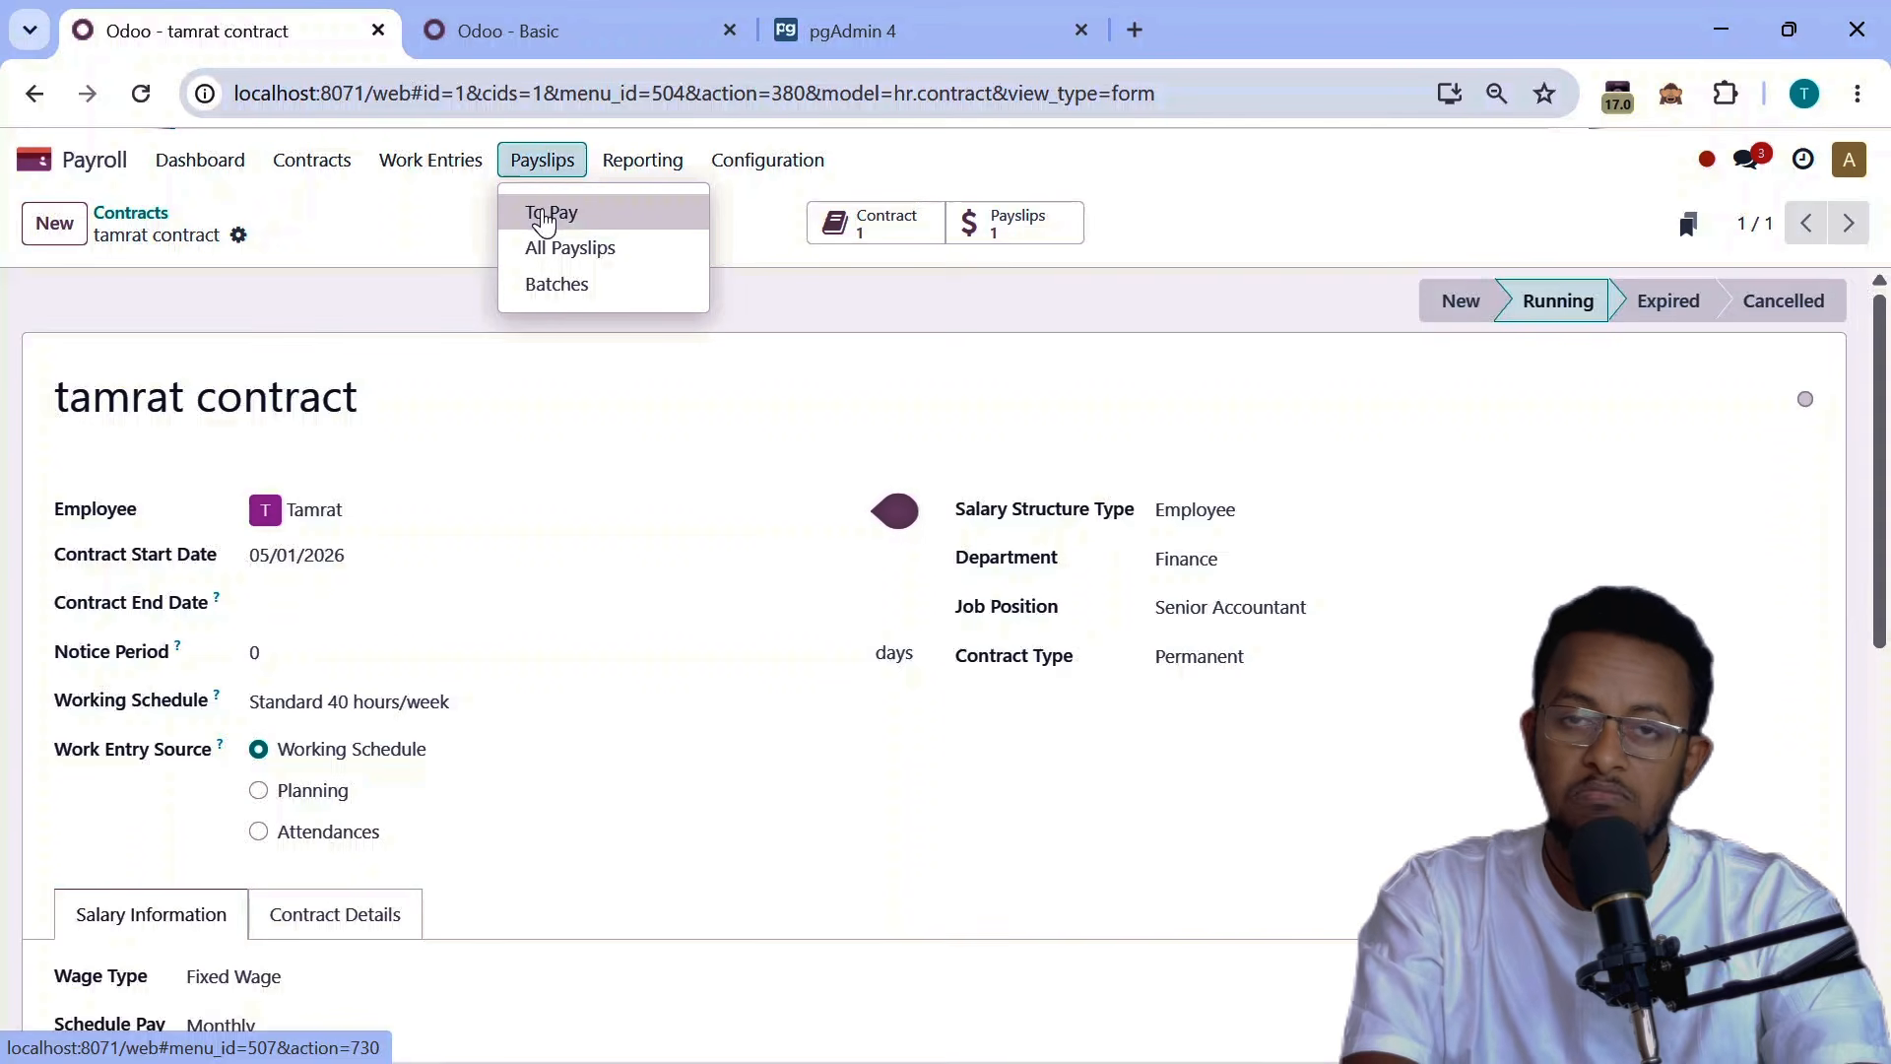
click(578, 220)
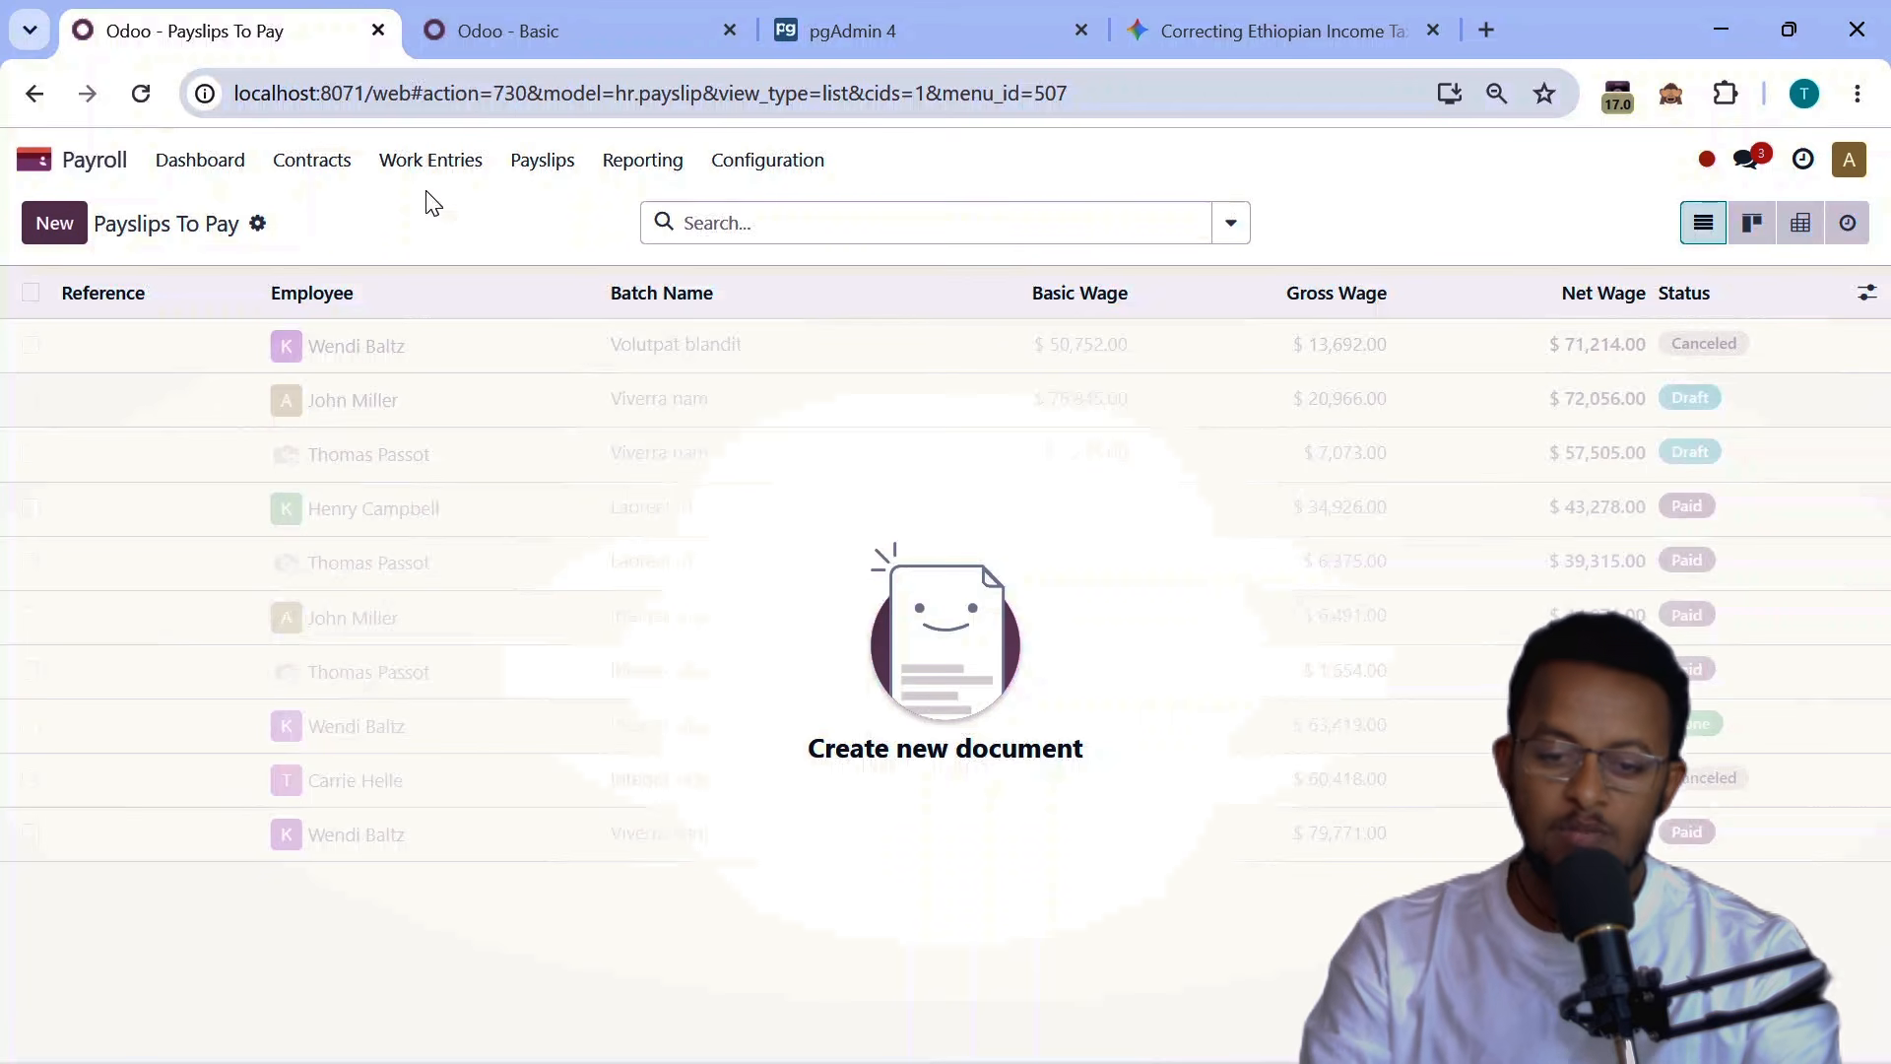
click(542, 164)
click(552, 215)
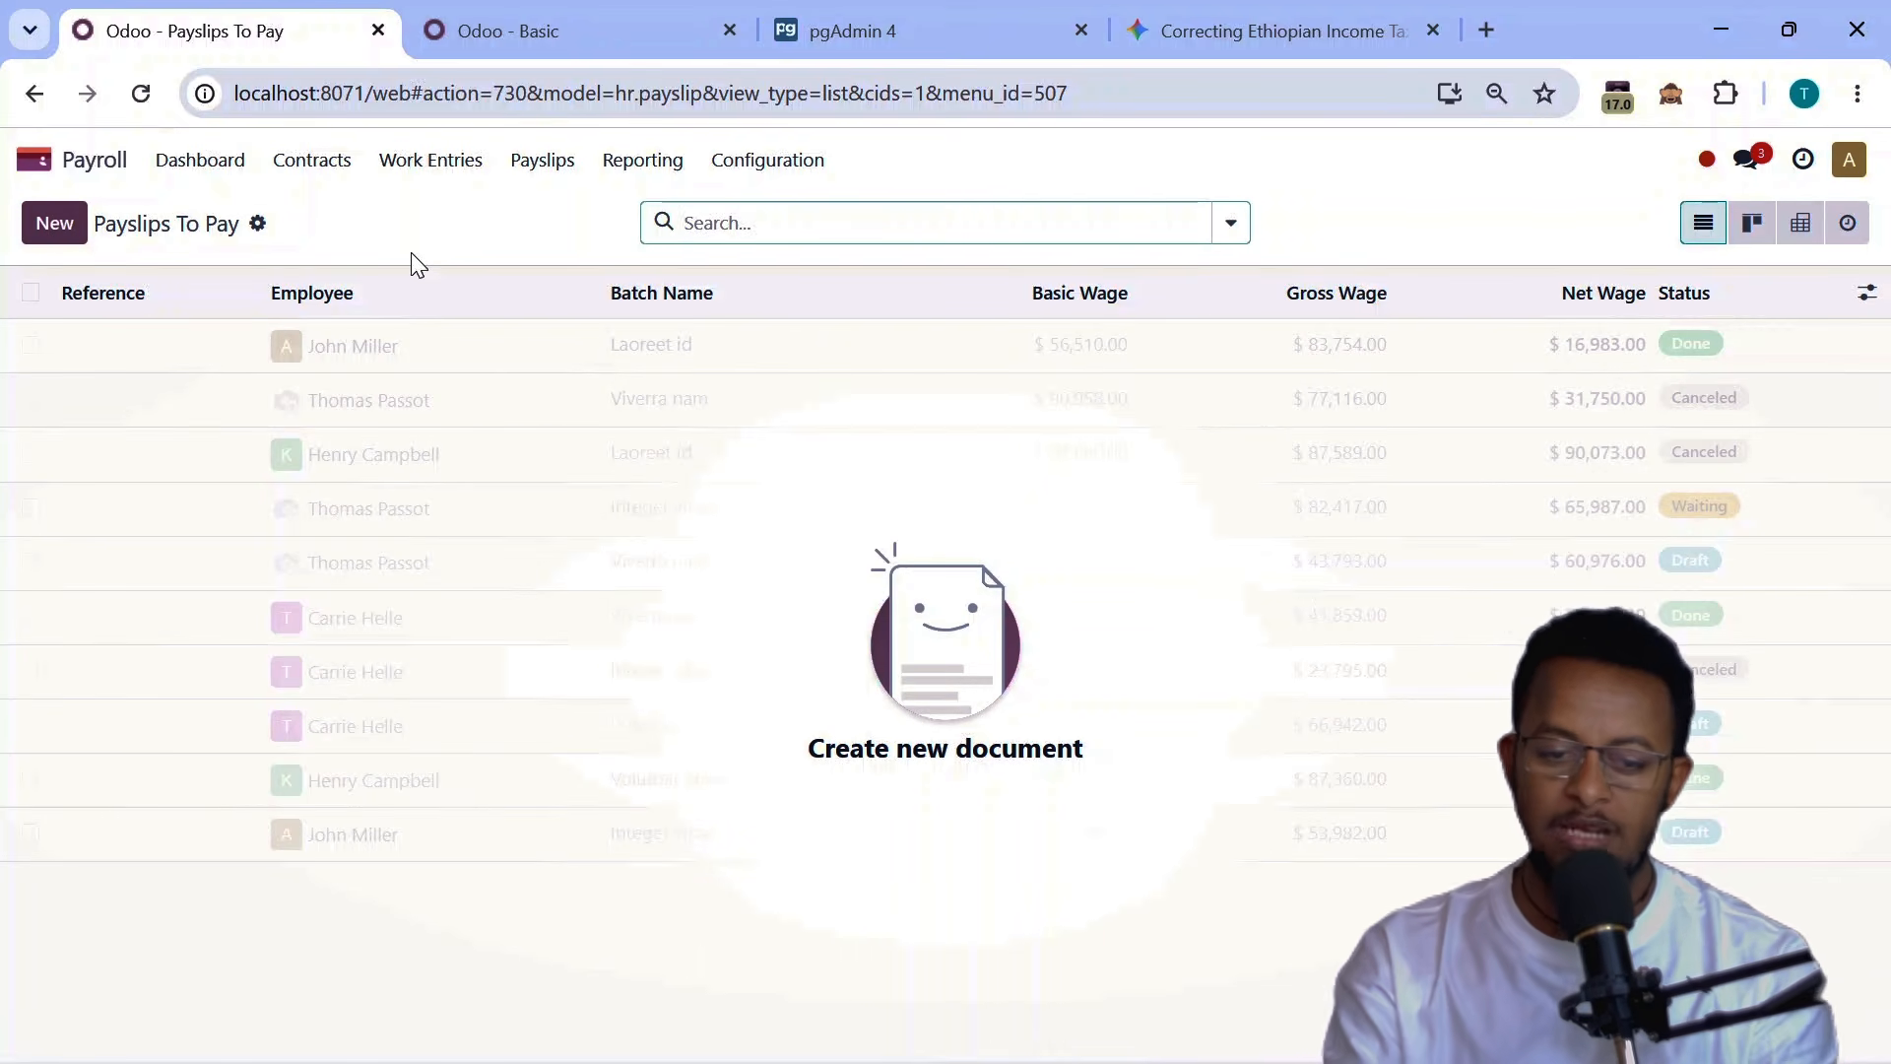
click(54, 224)
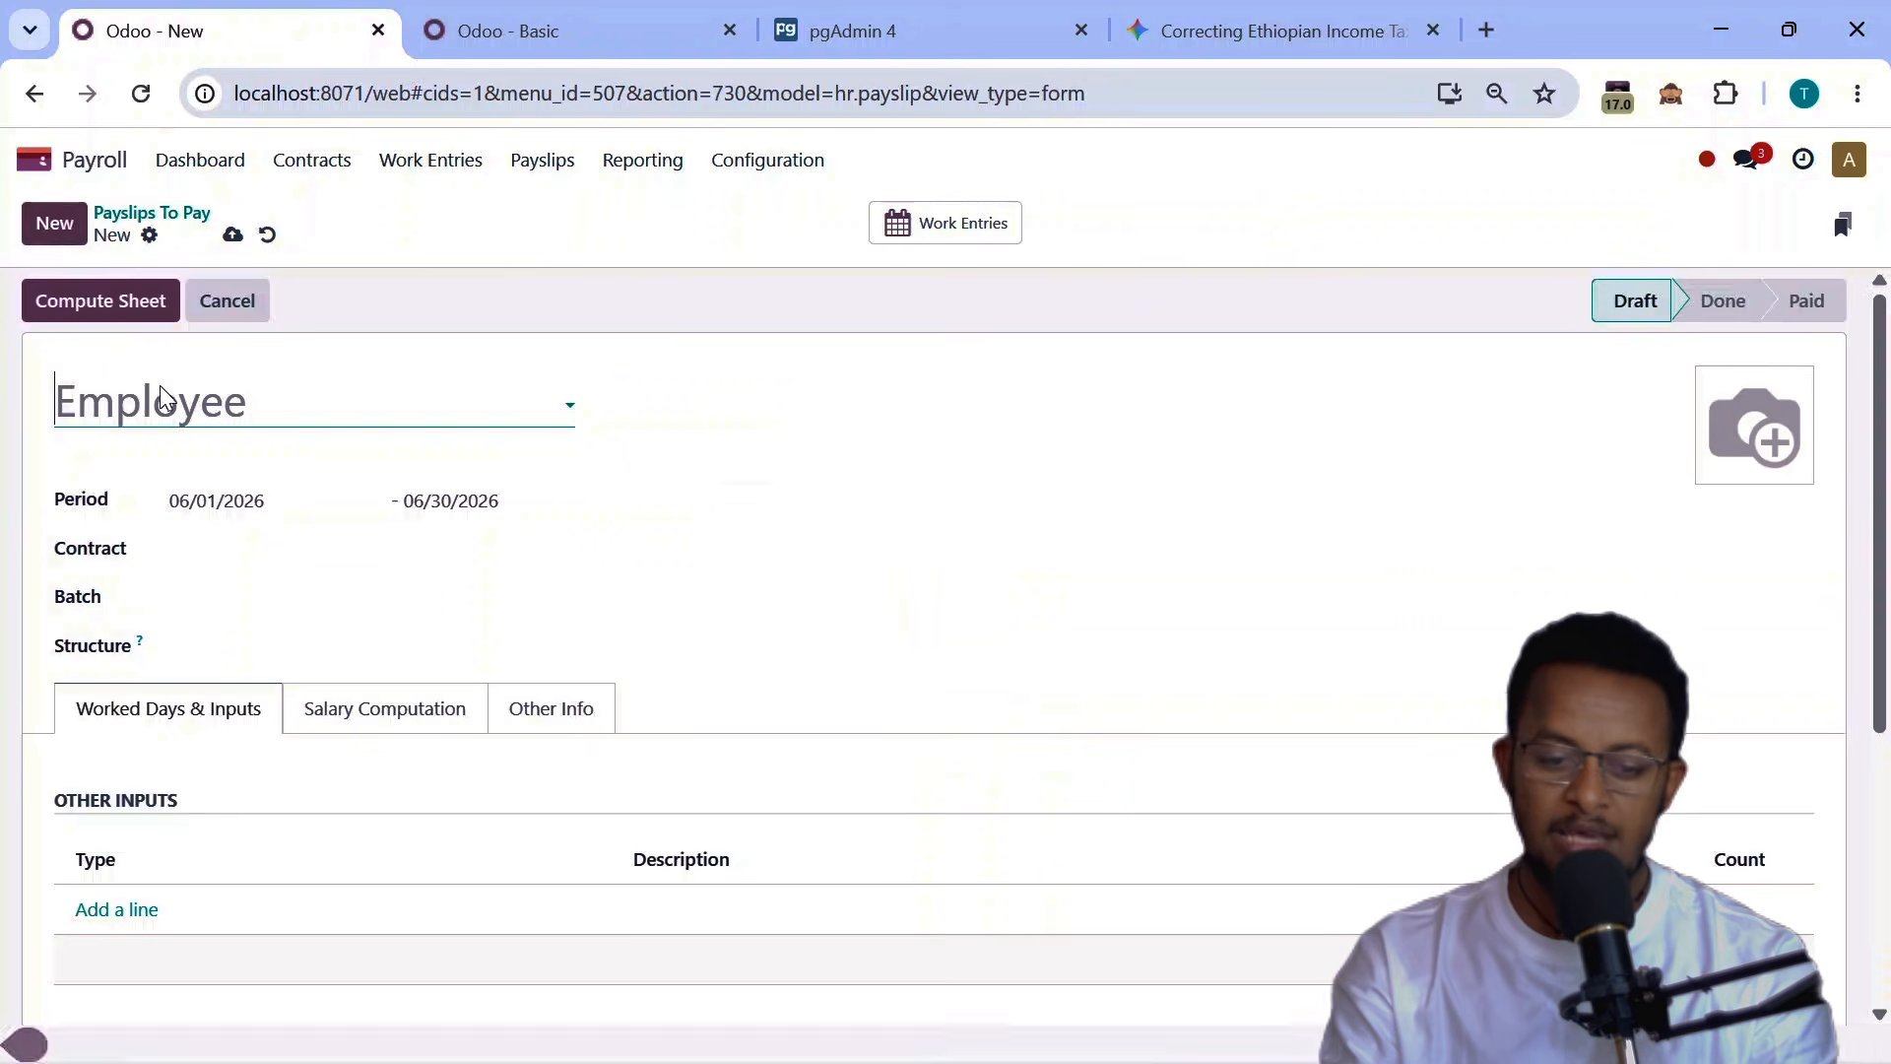
click(162, 396)
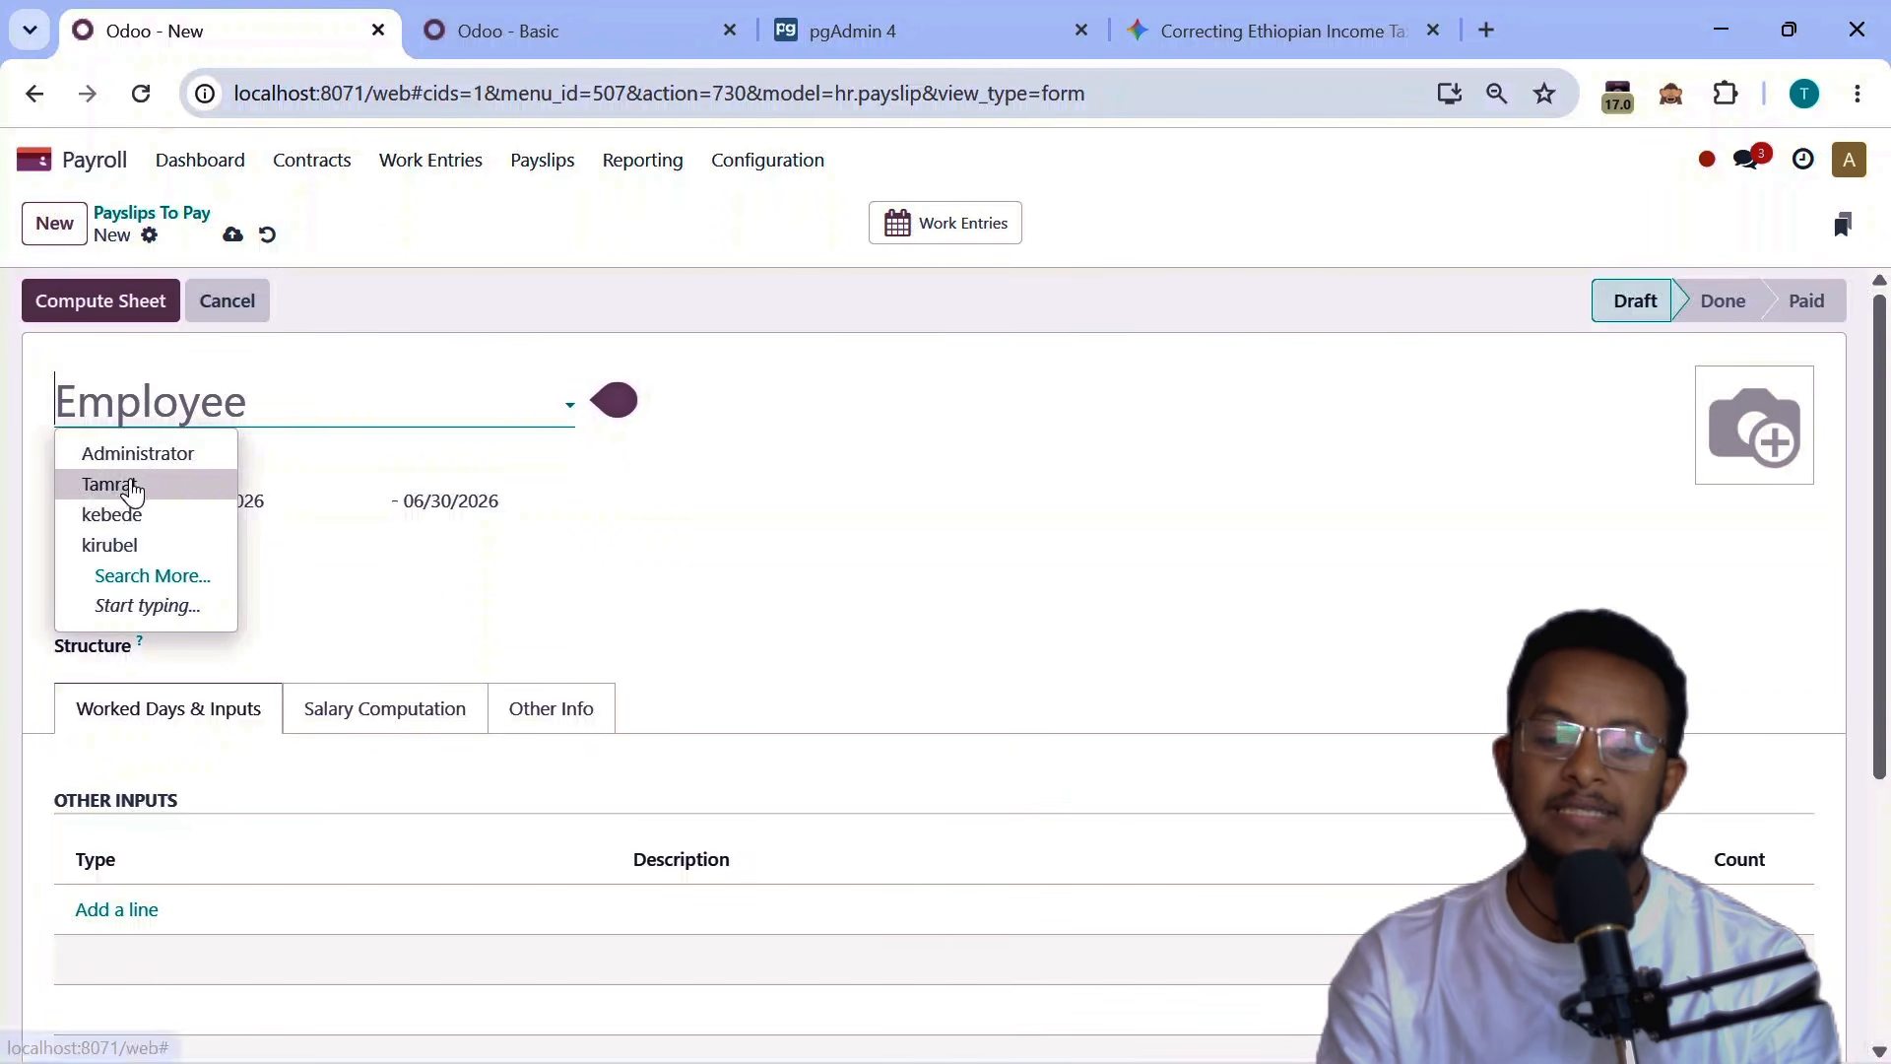
click(110, 485)
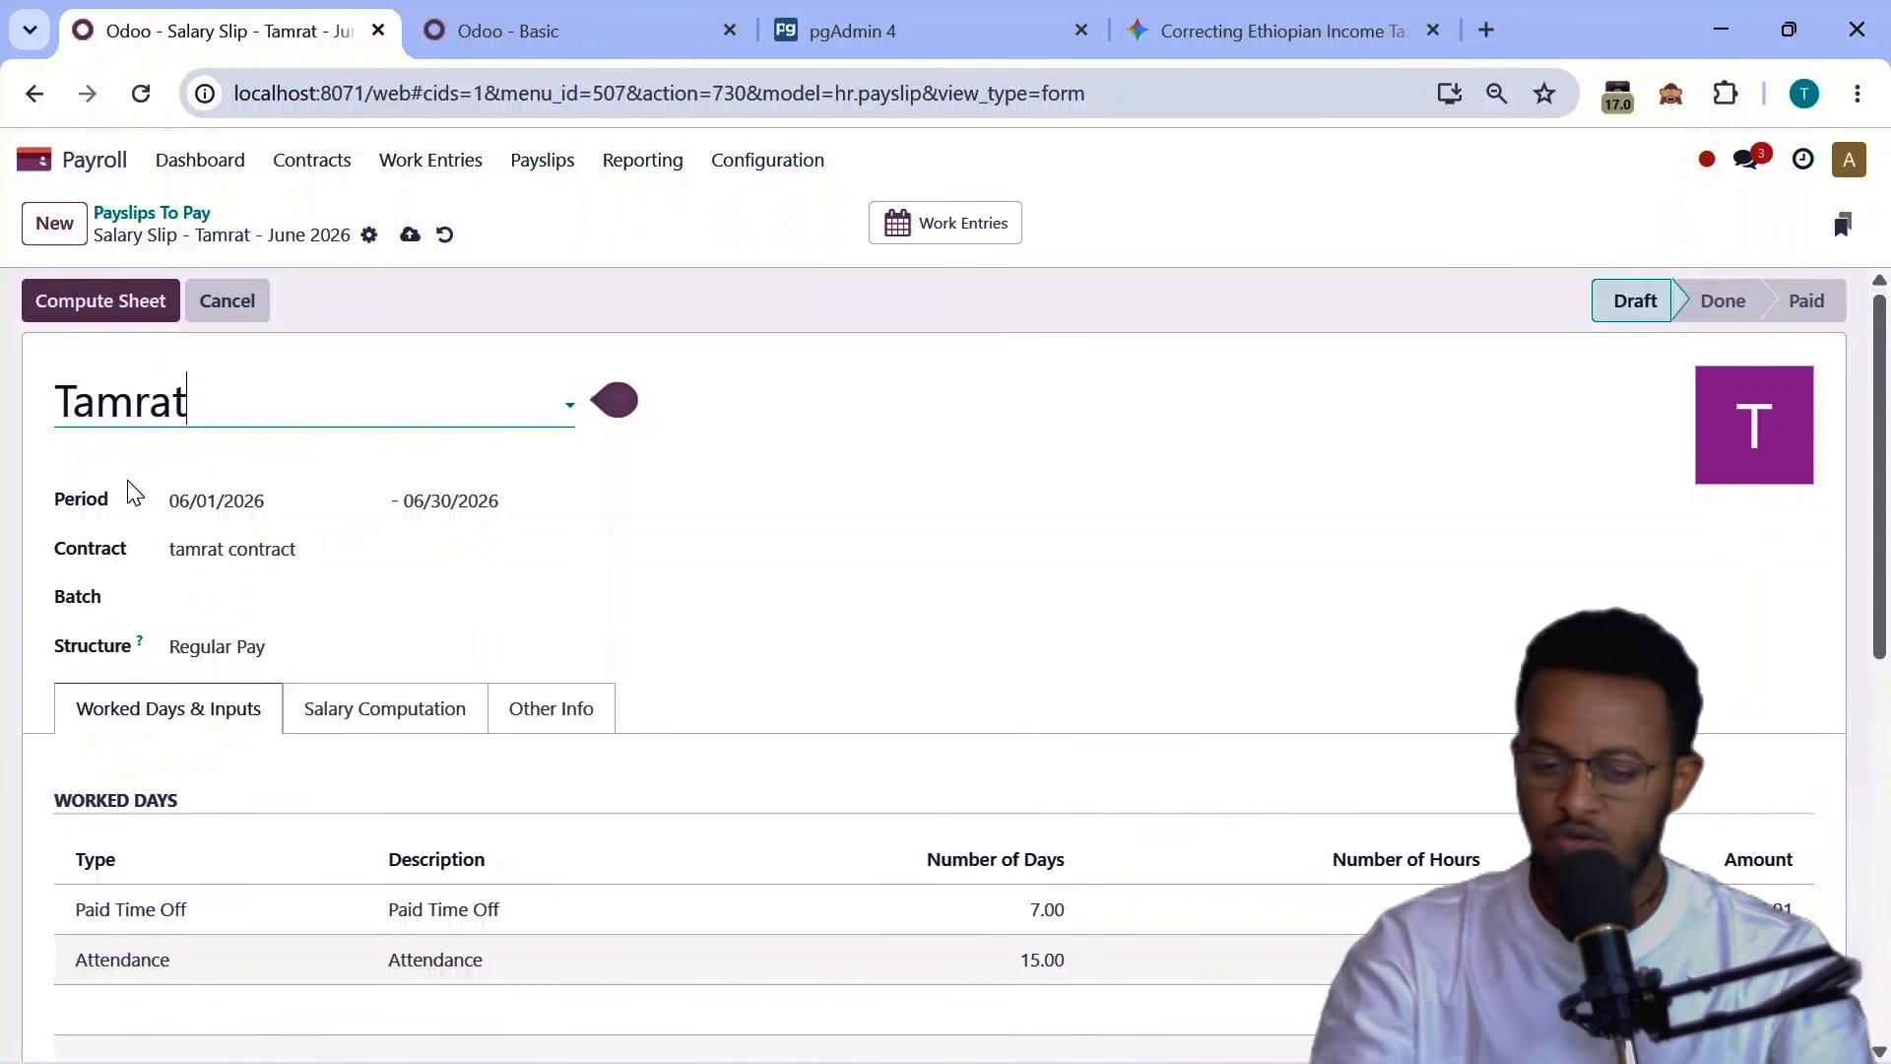
Check the payslip's period start date, show its salary computation lines, and save the payslip.
click(189, 513)
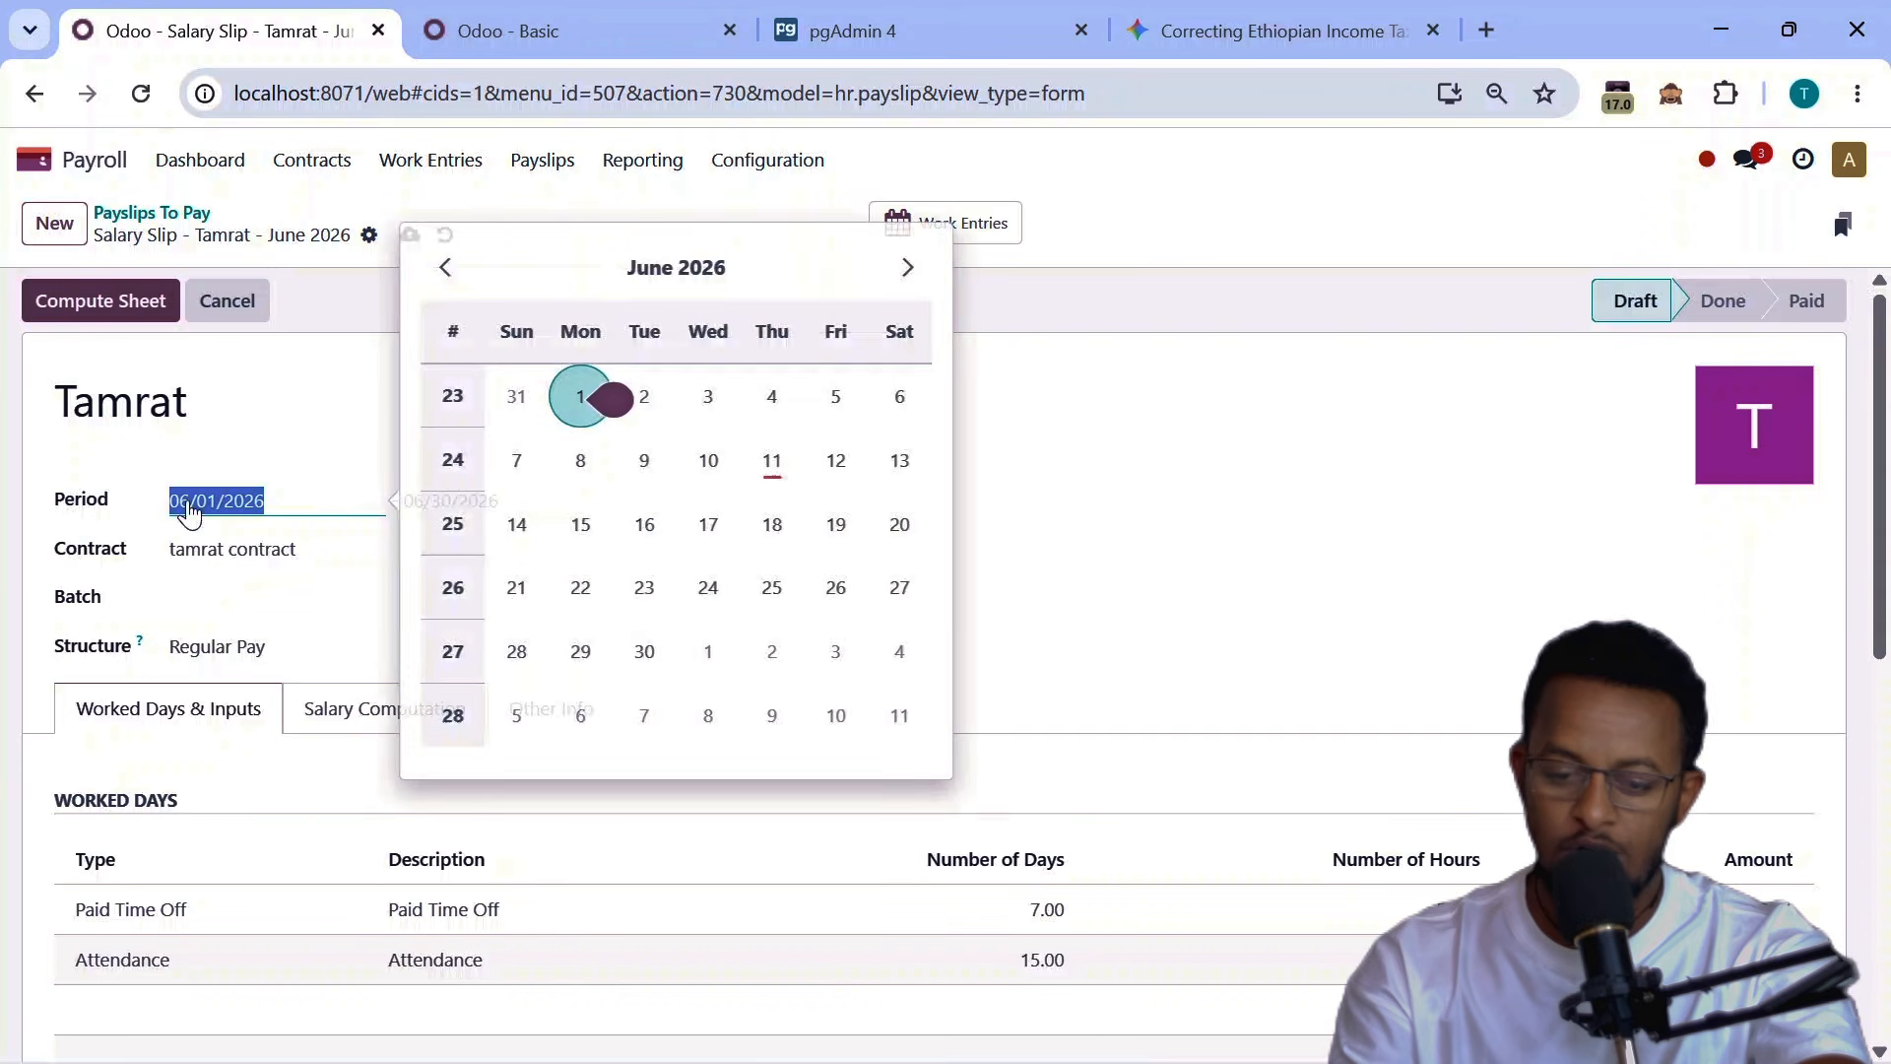
click(500, 222)
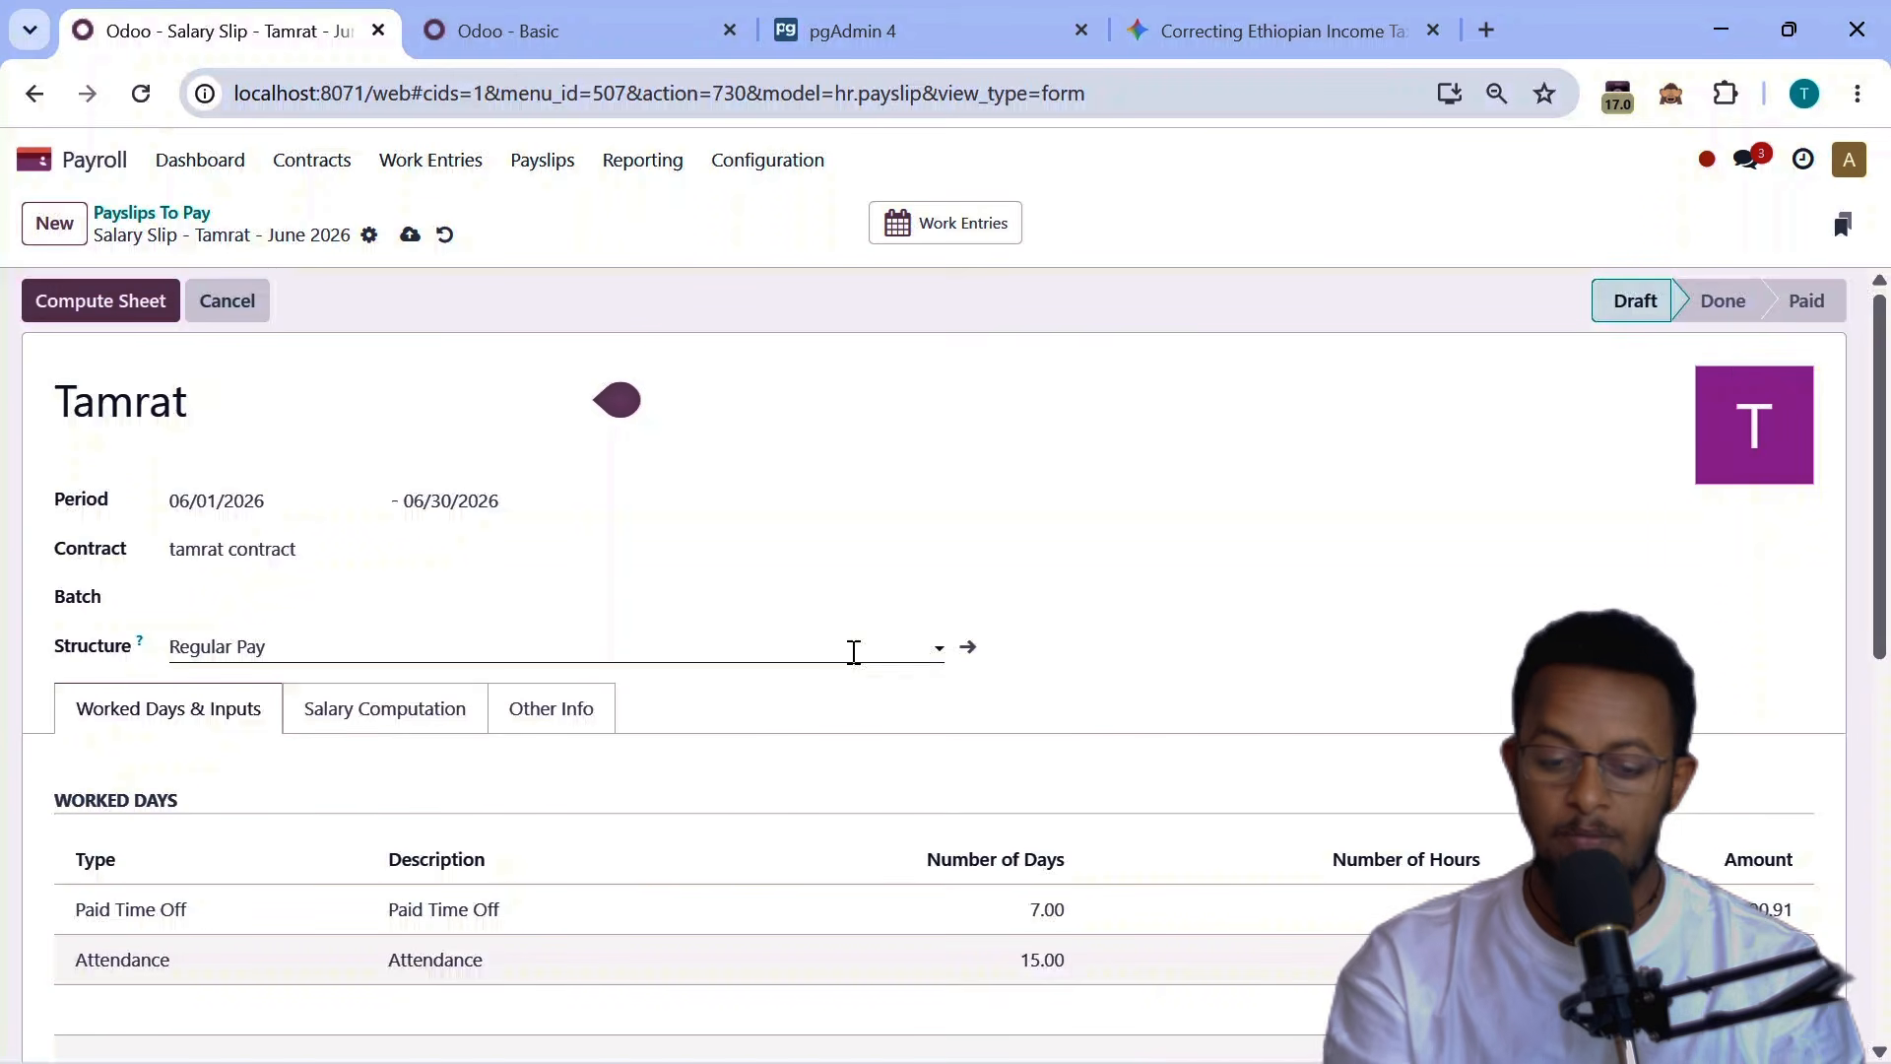
click(399, 709)
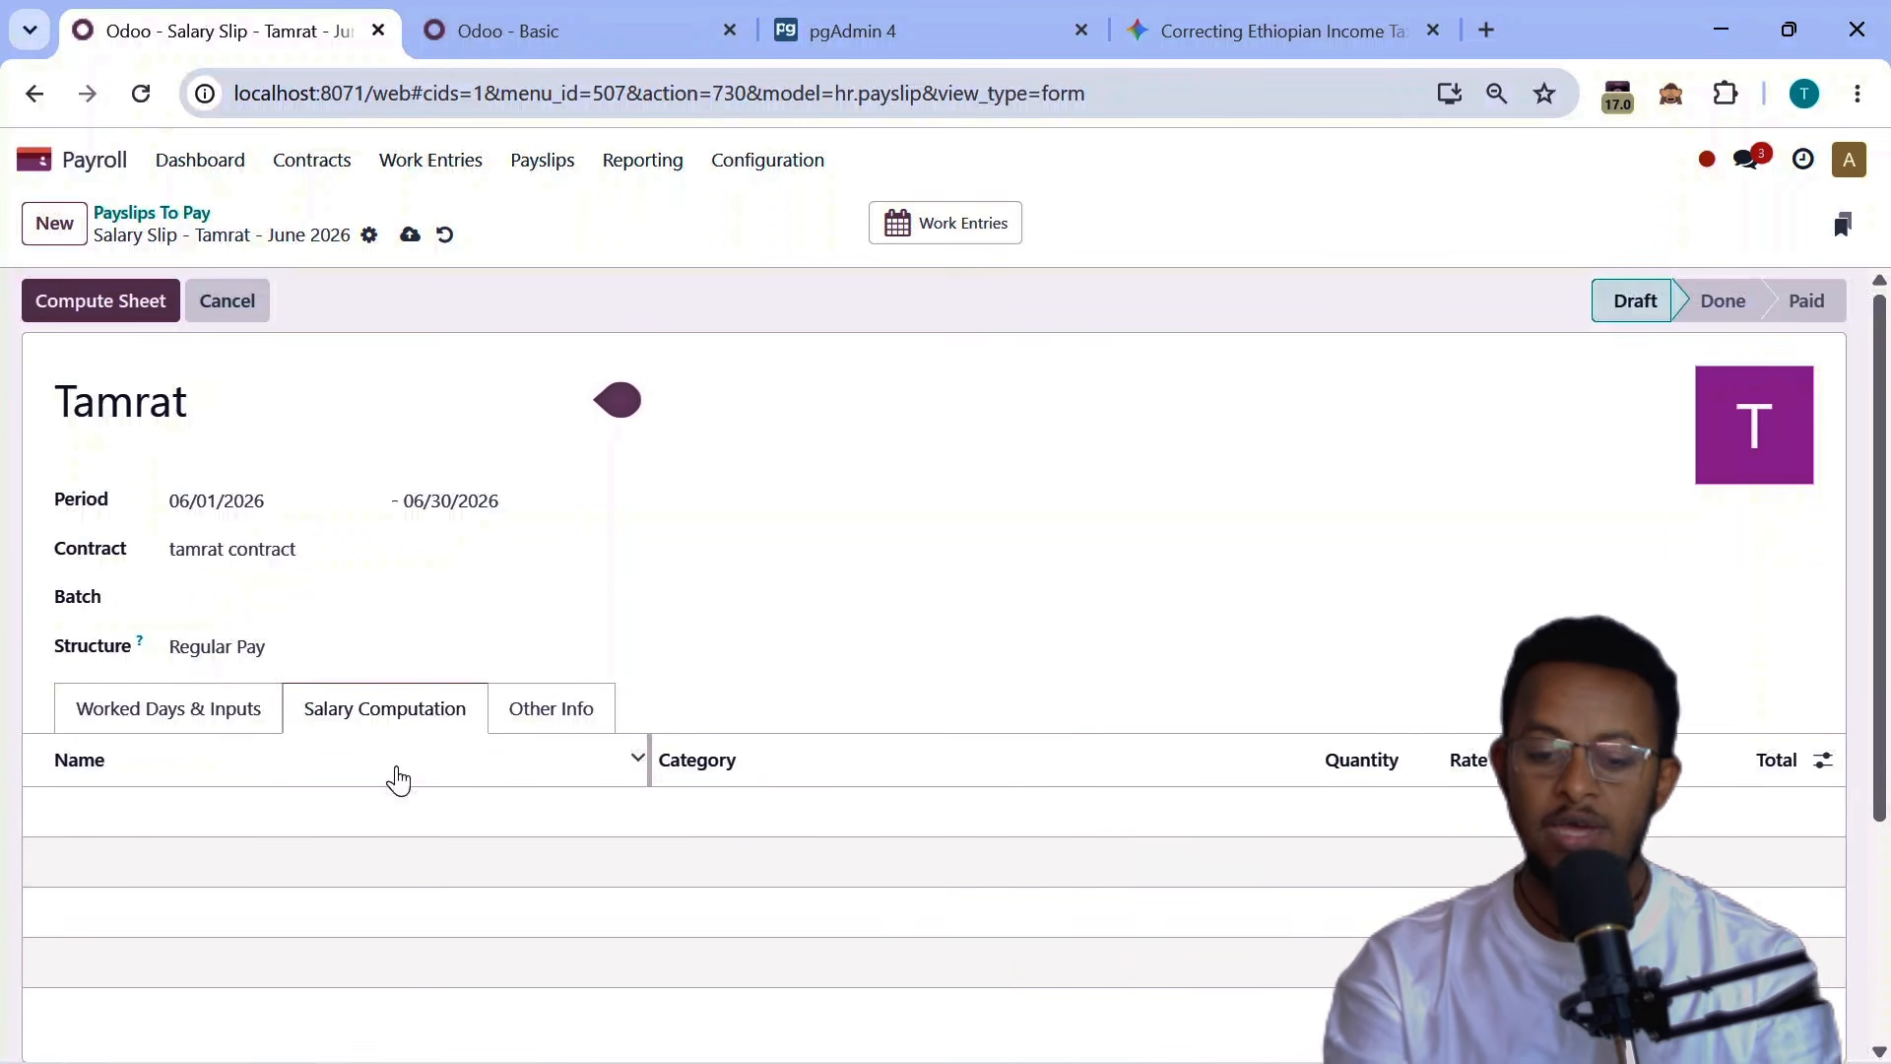
click(410, 235)
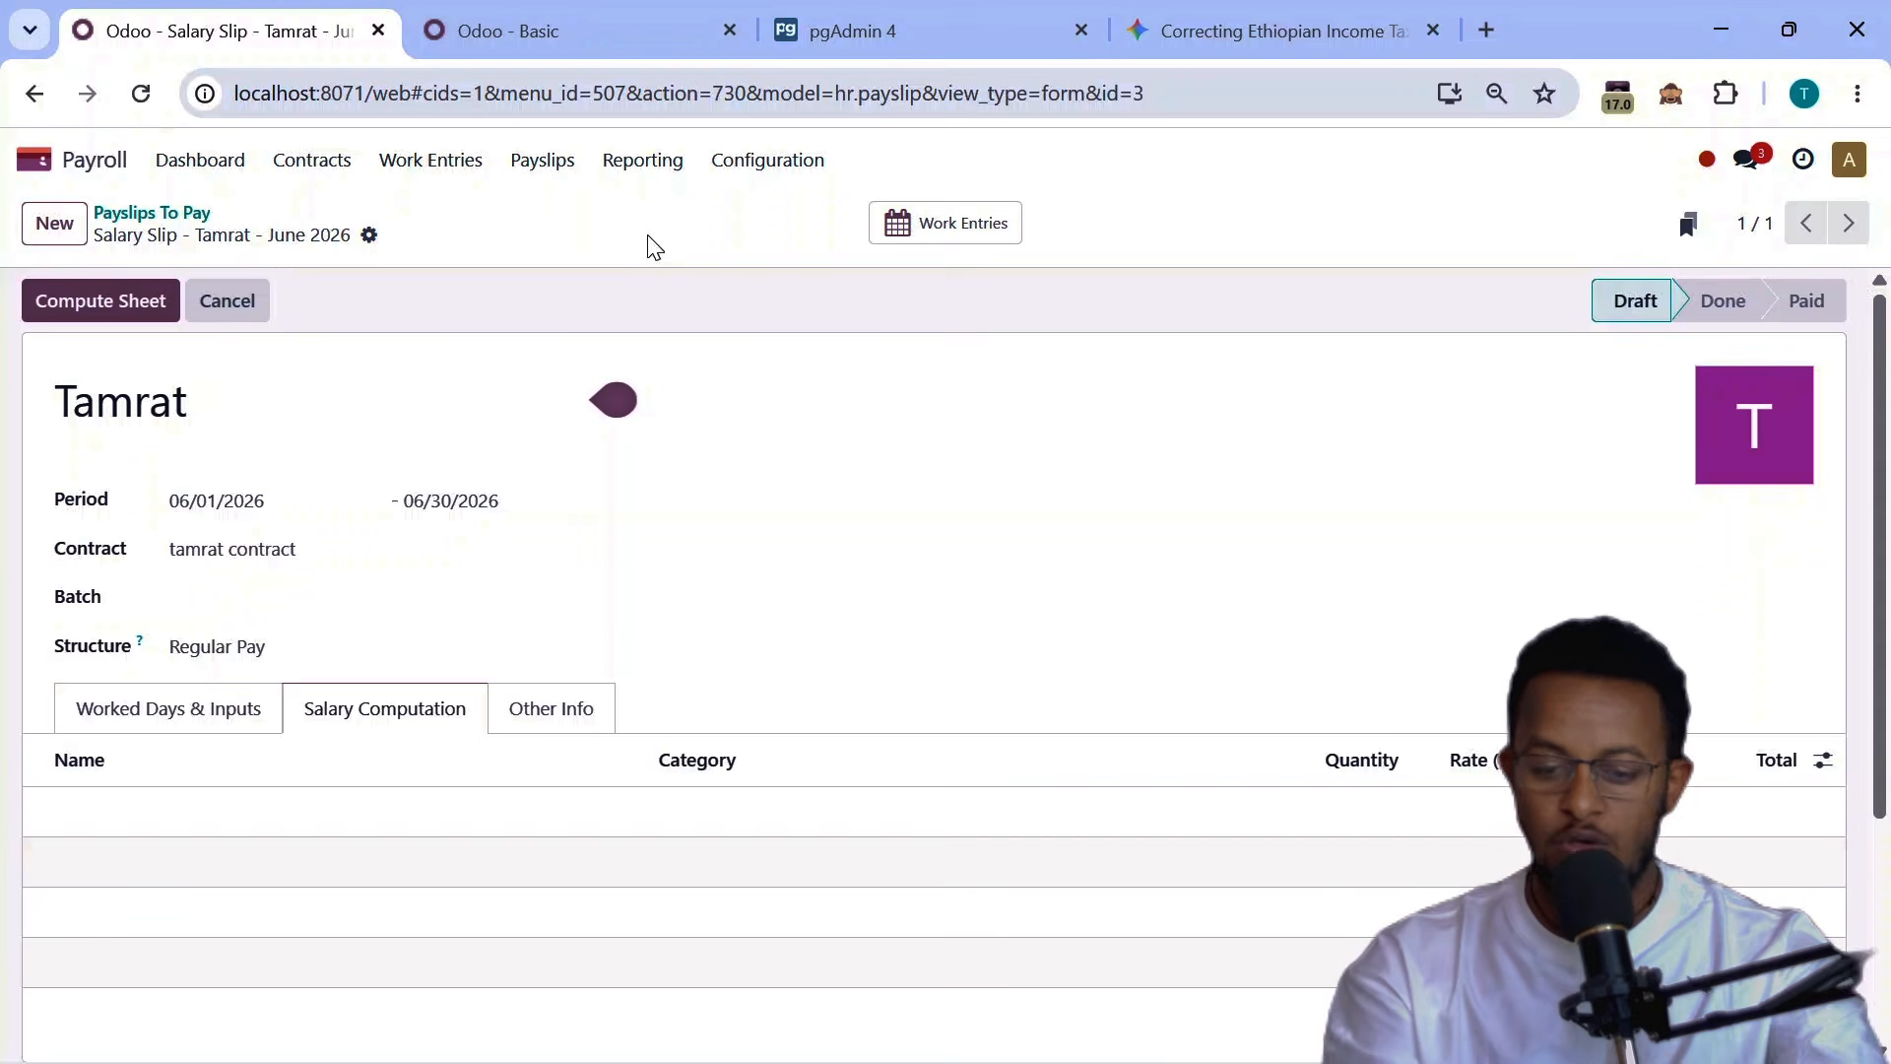
Check the monthly wage on the employee's running contract in the second Odoo browser tab, and return to the payslip.
click(579, 17)
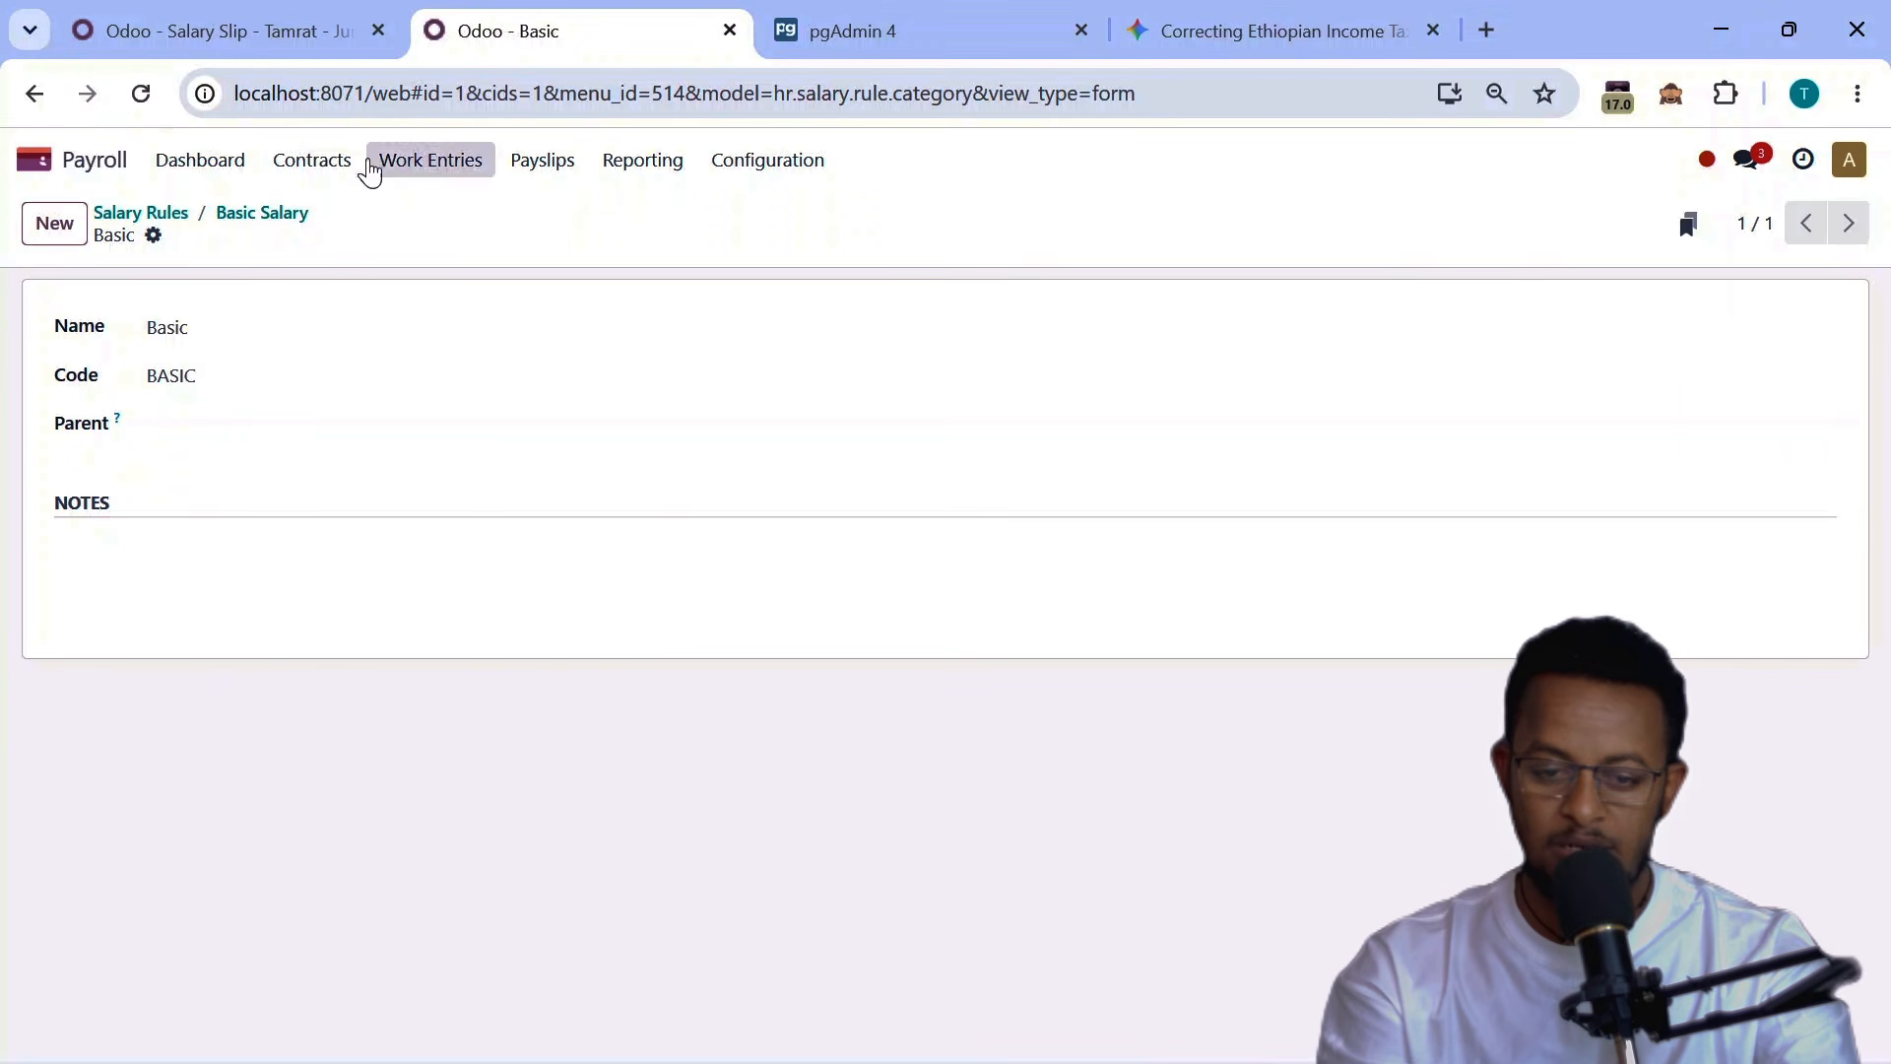
click(338, 165)
click(335, 215)
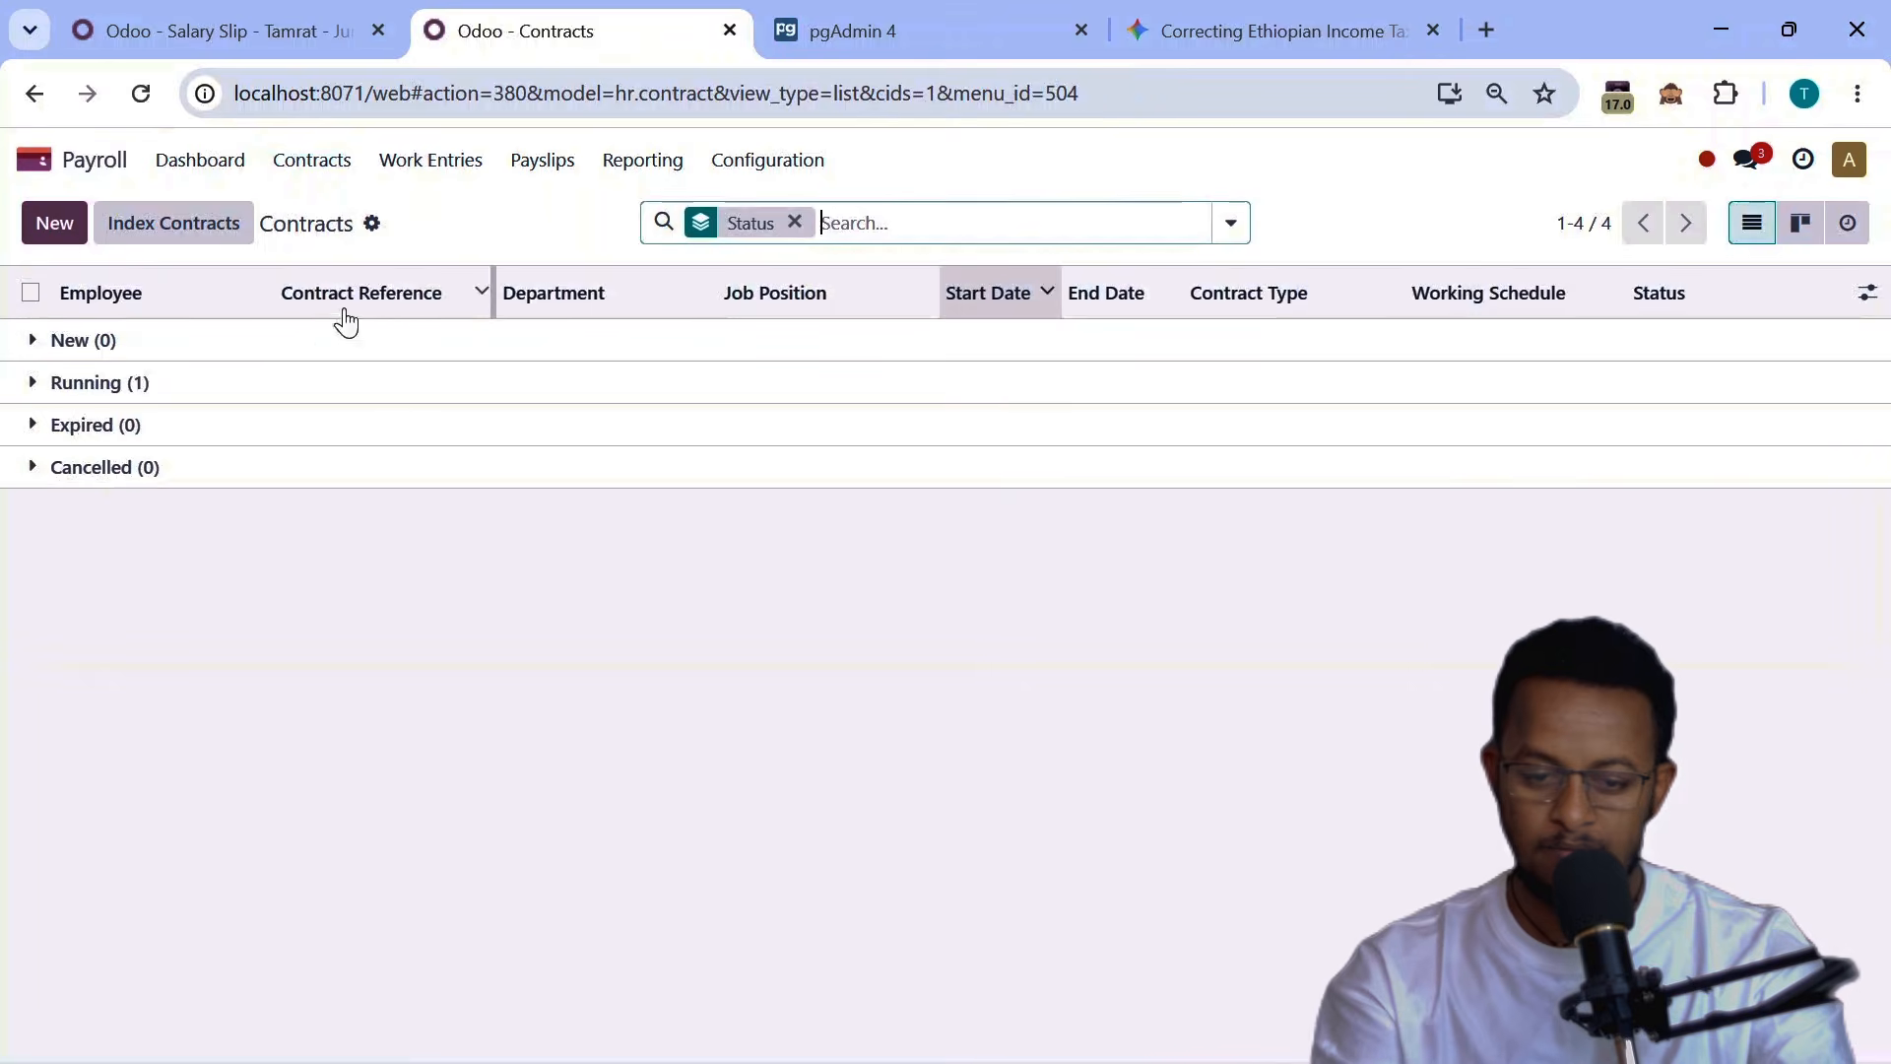
click(239, 384)
click(192, 432)
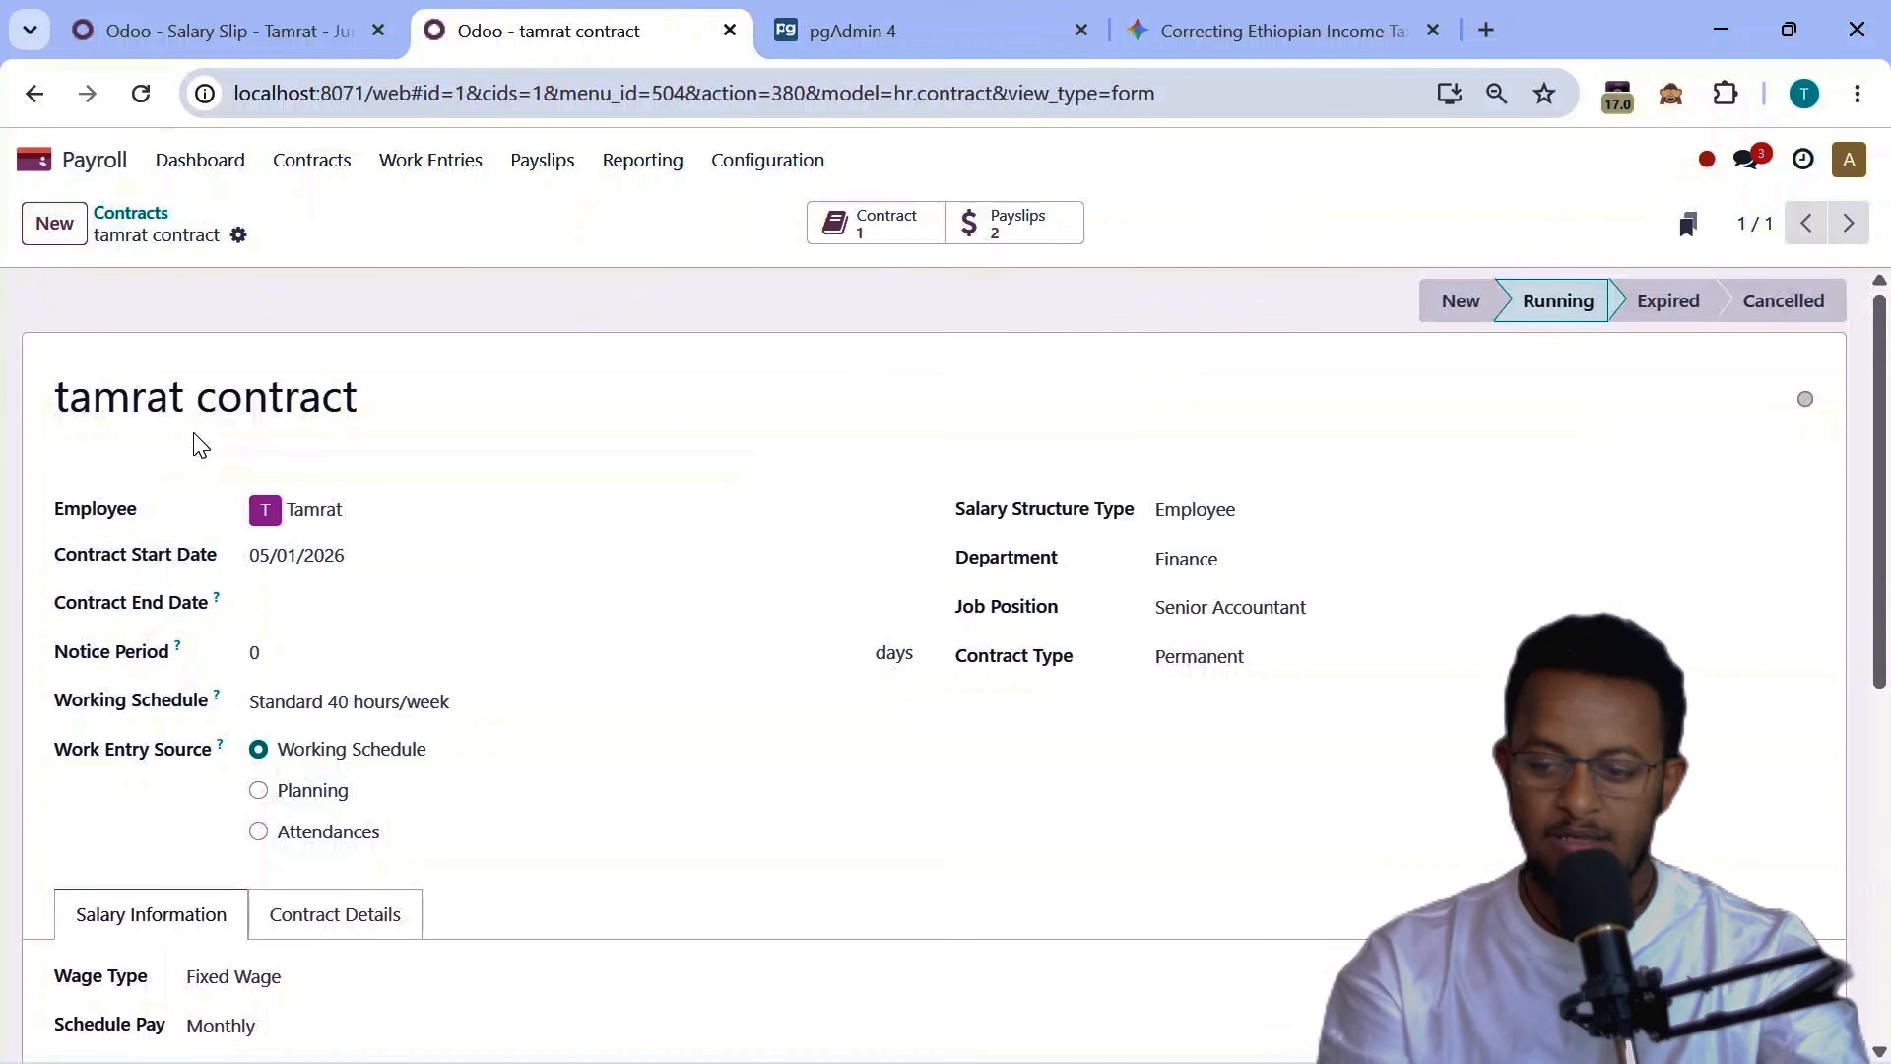
scroll(277, 758, down, 3)
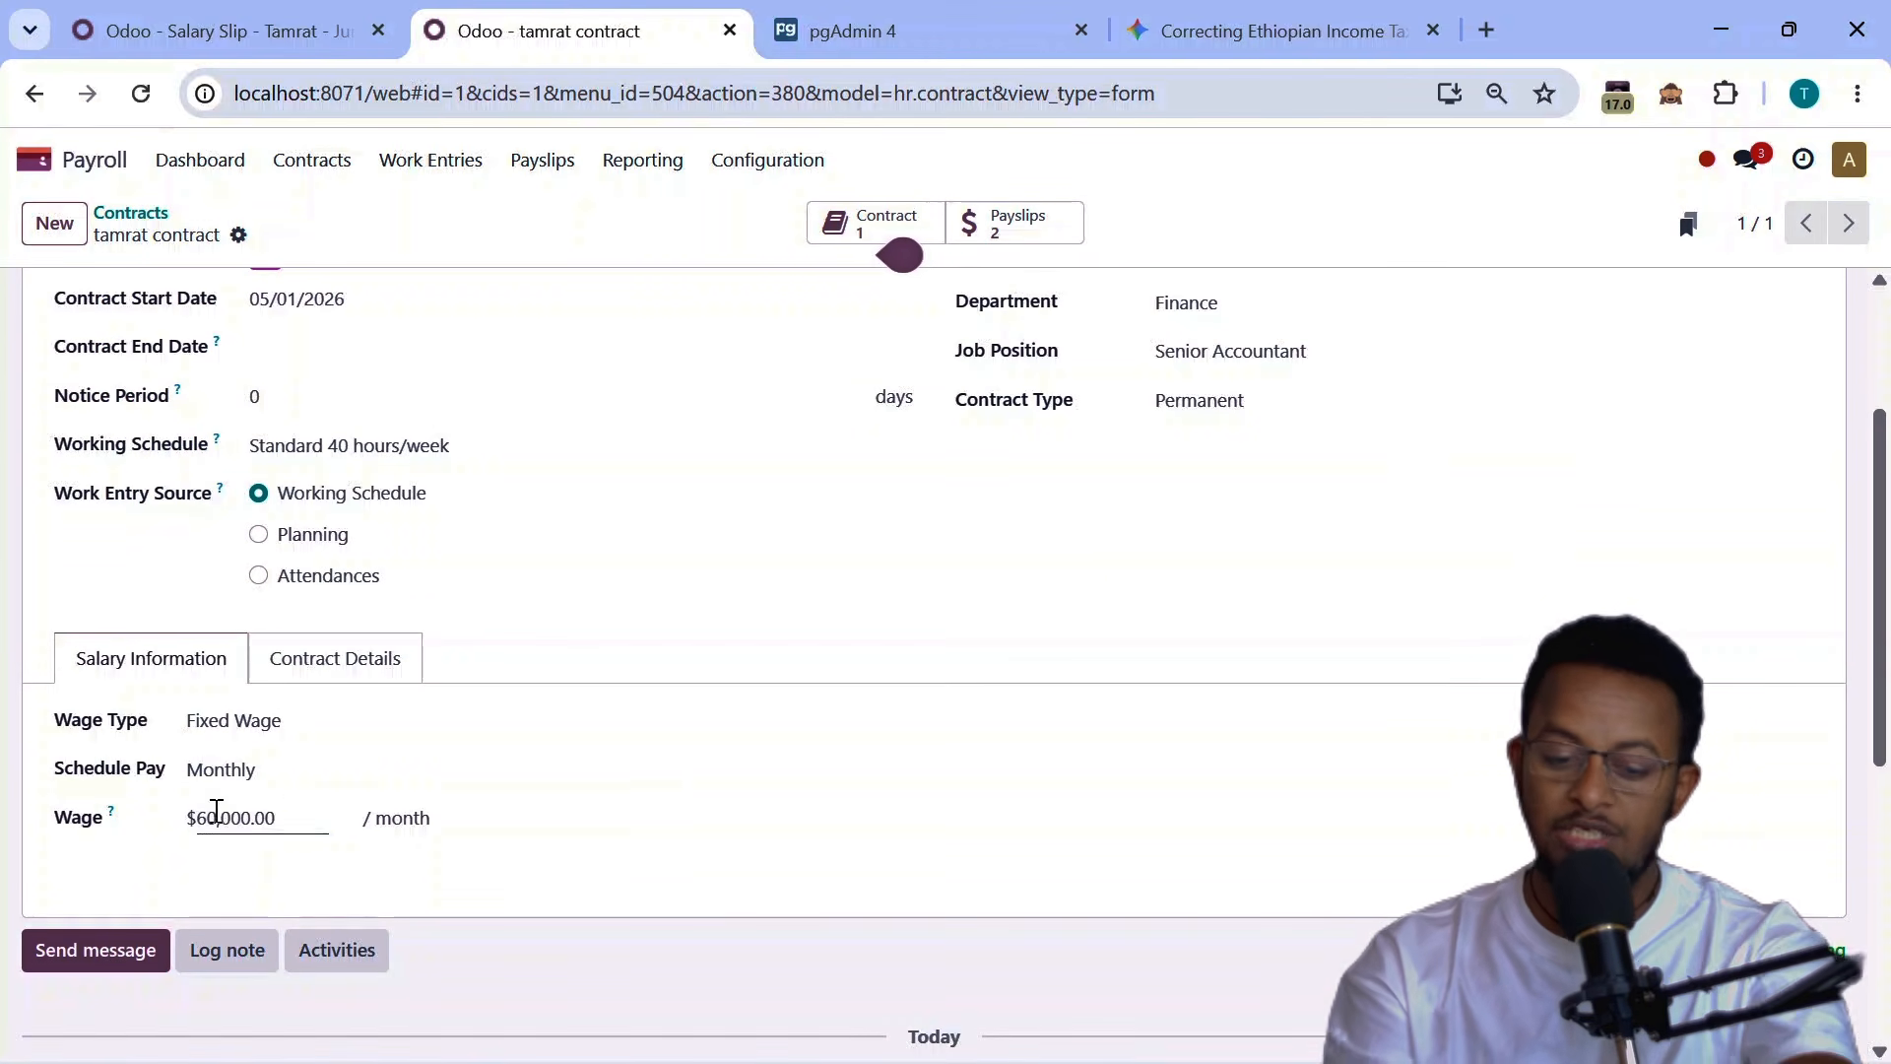
double_click(217, 818)
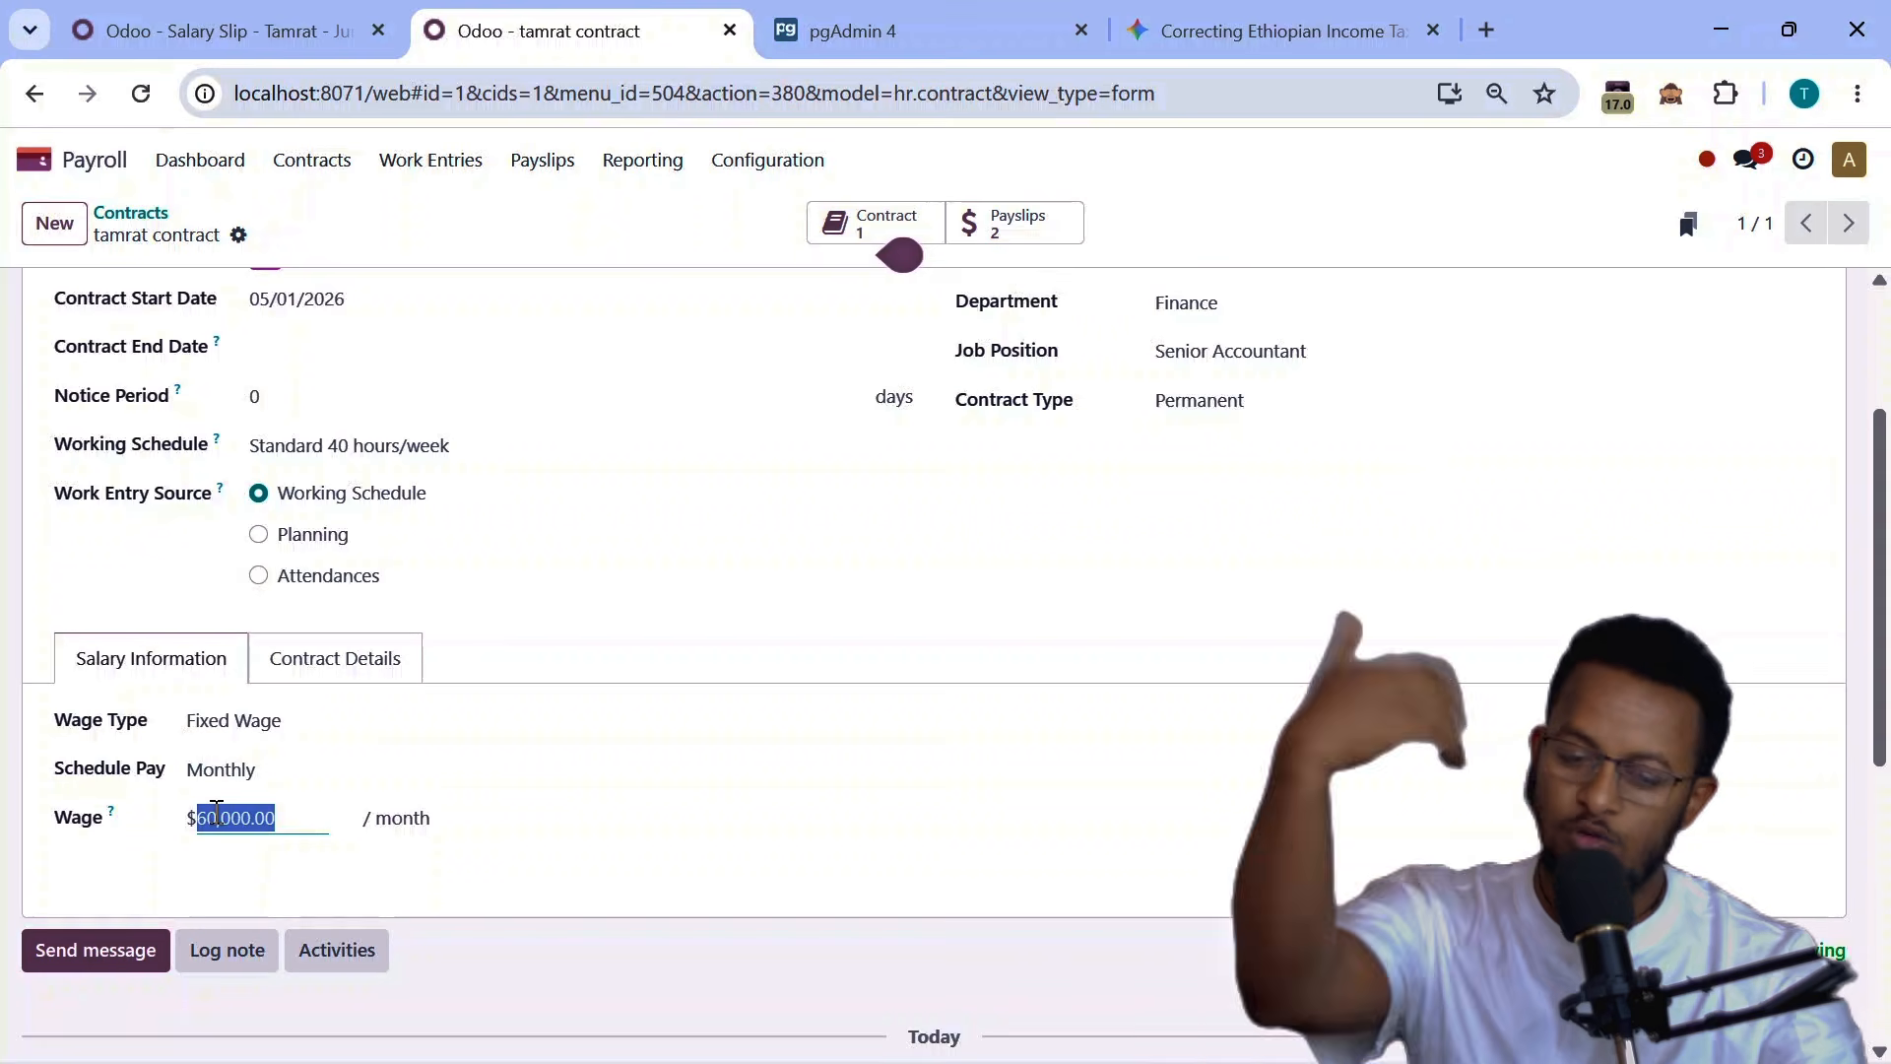
click(217, 818)
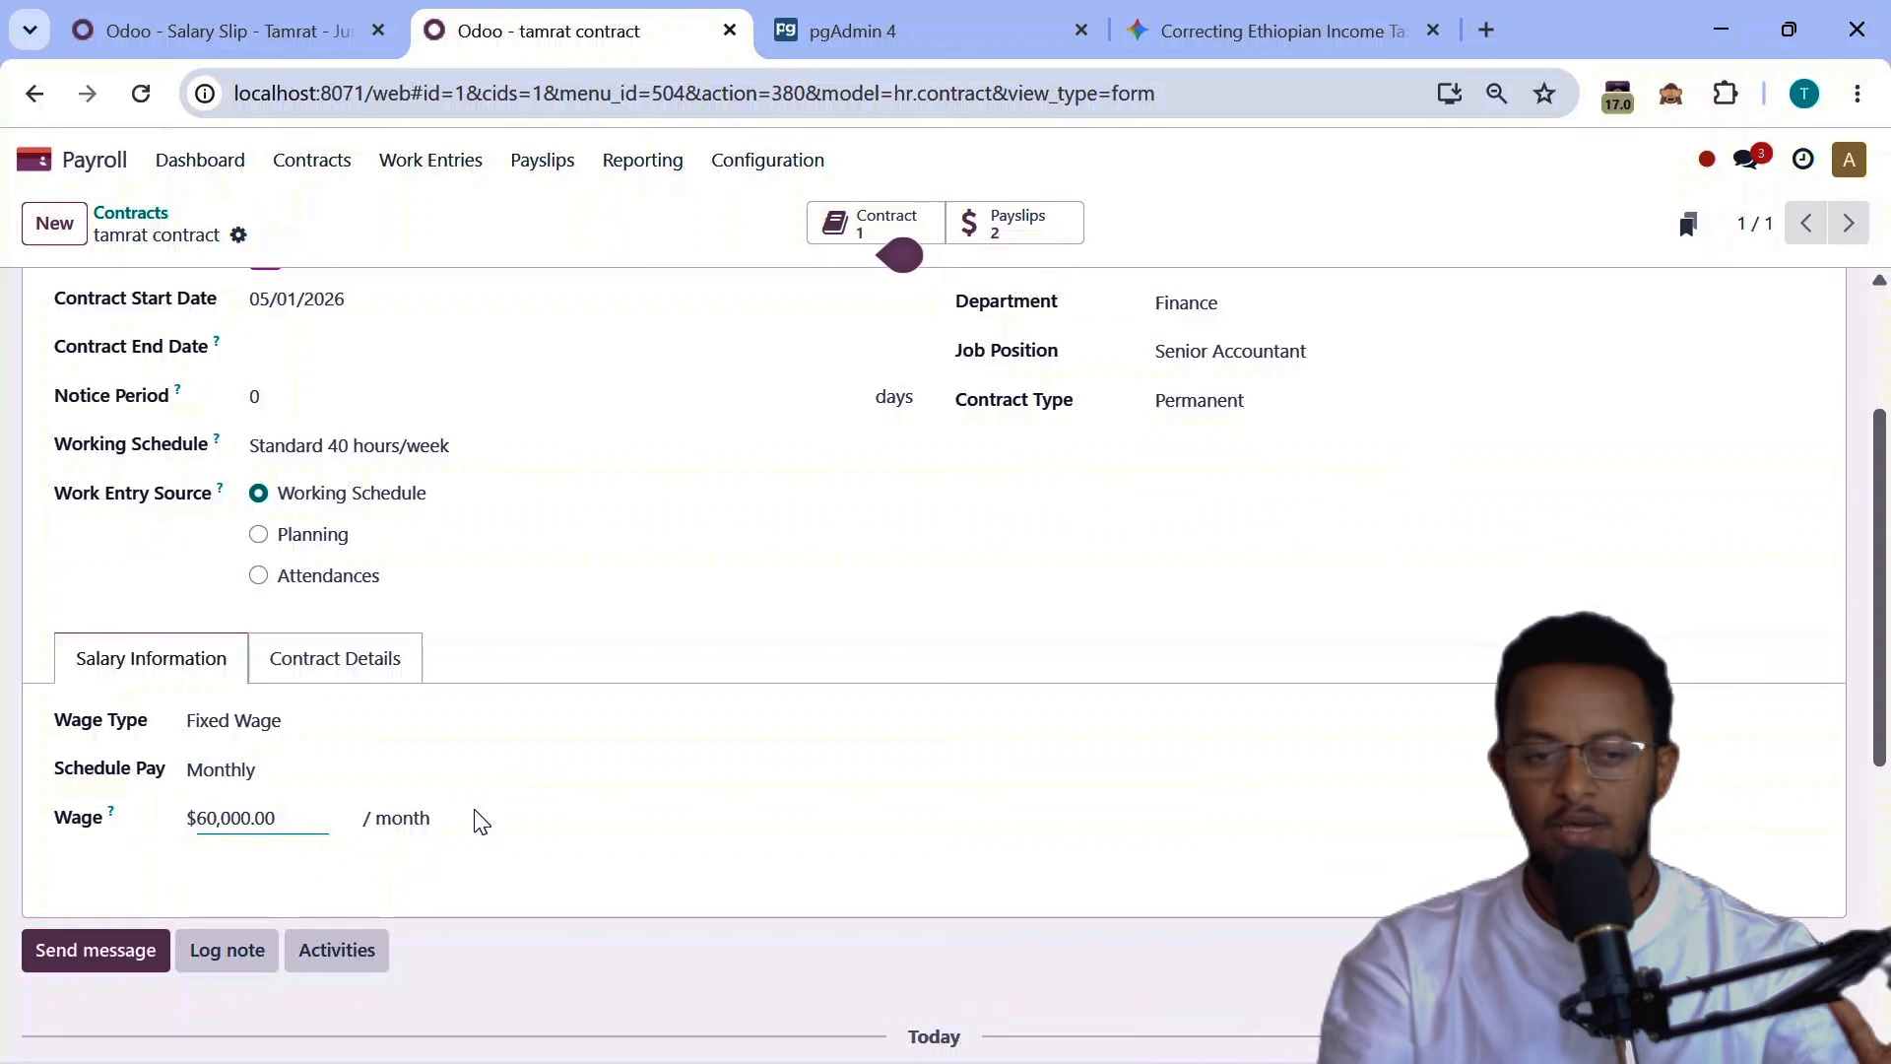
click(638, 766)
click(1051, 629)
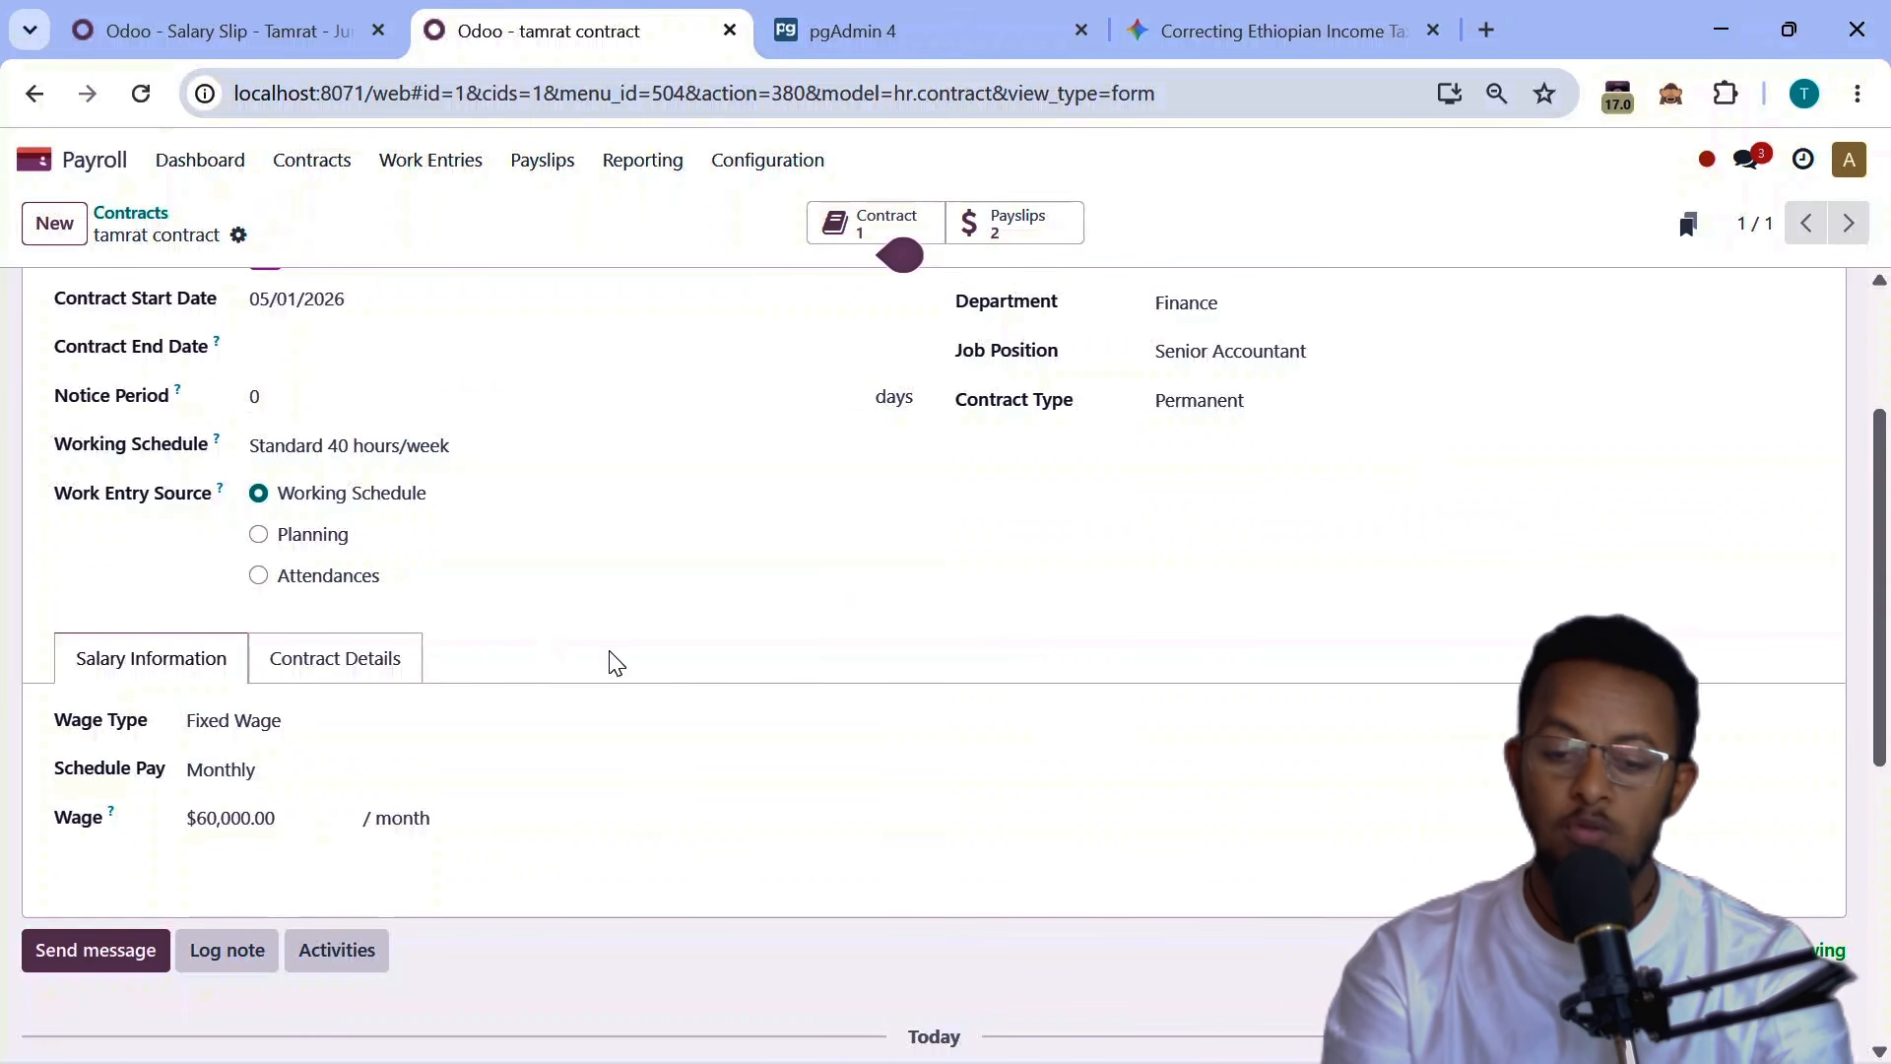
scroll(555, 376, up, 3)
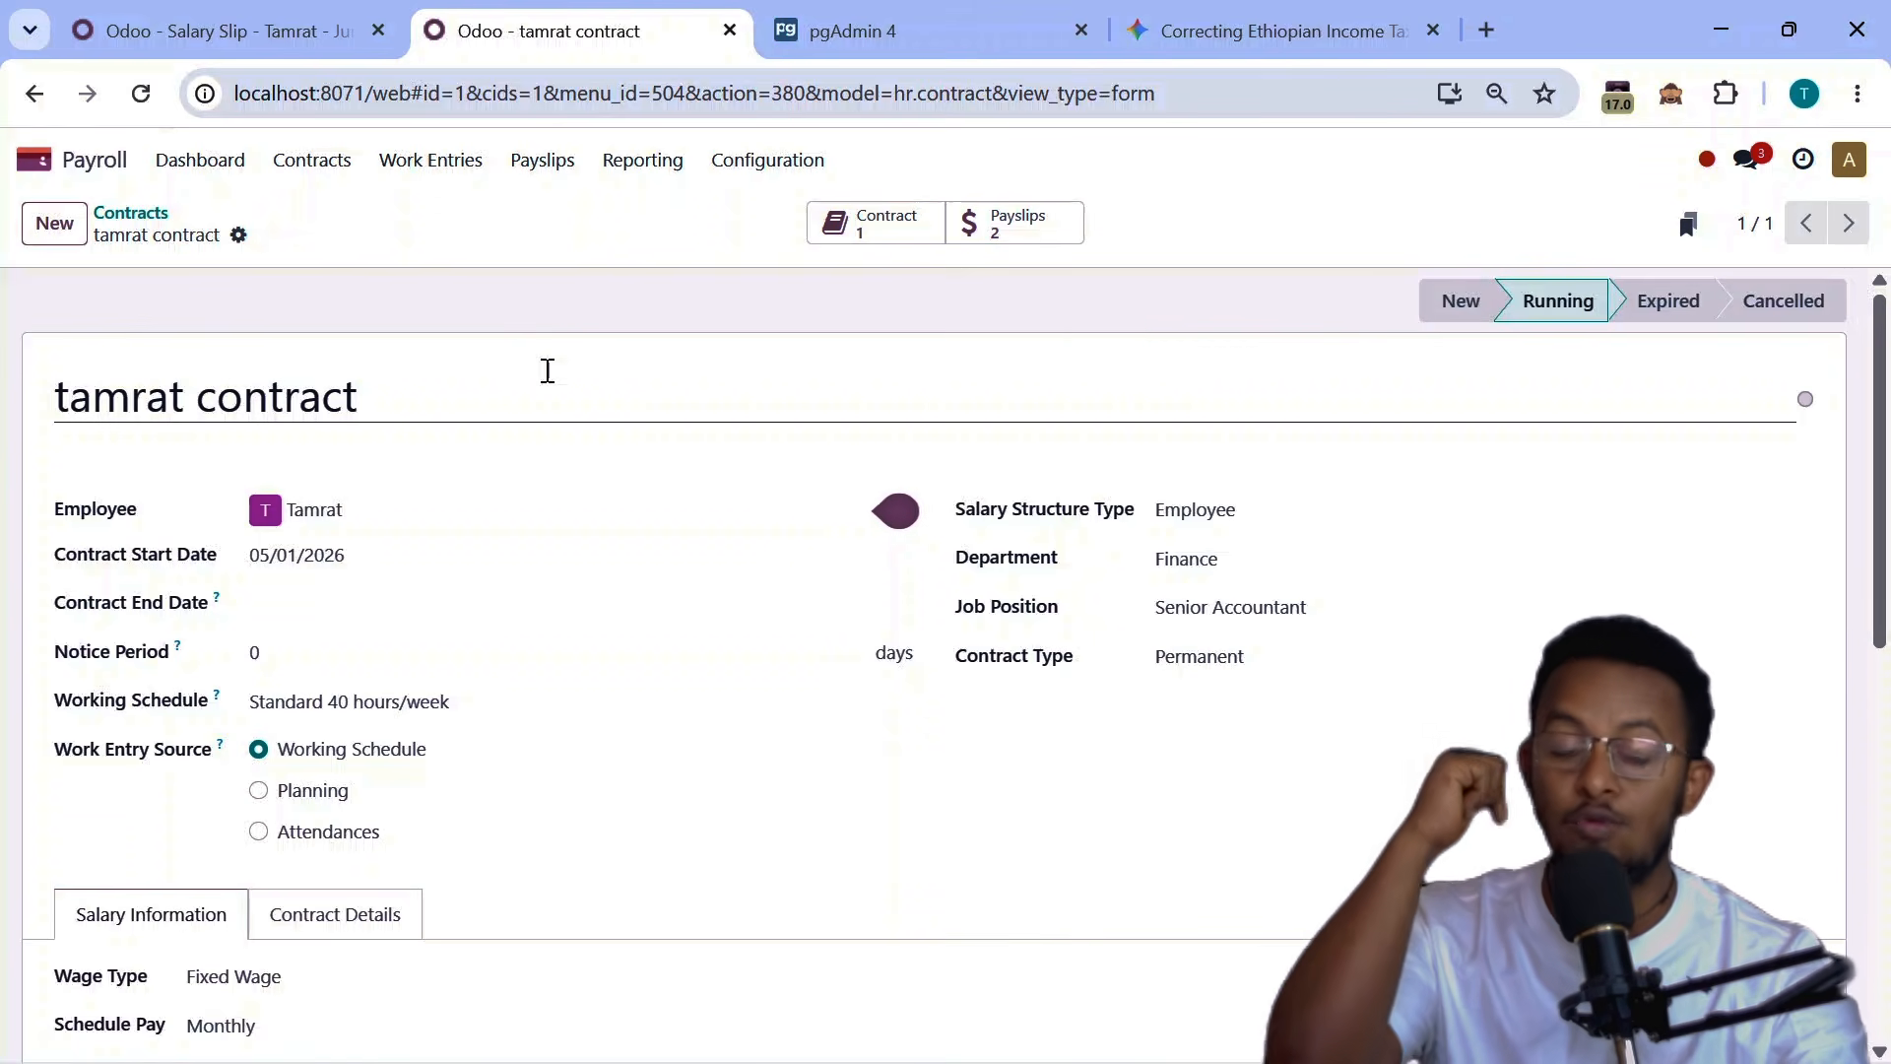
click(245, 45)
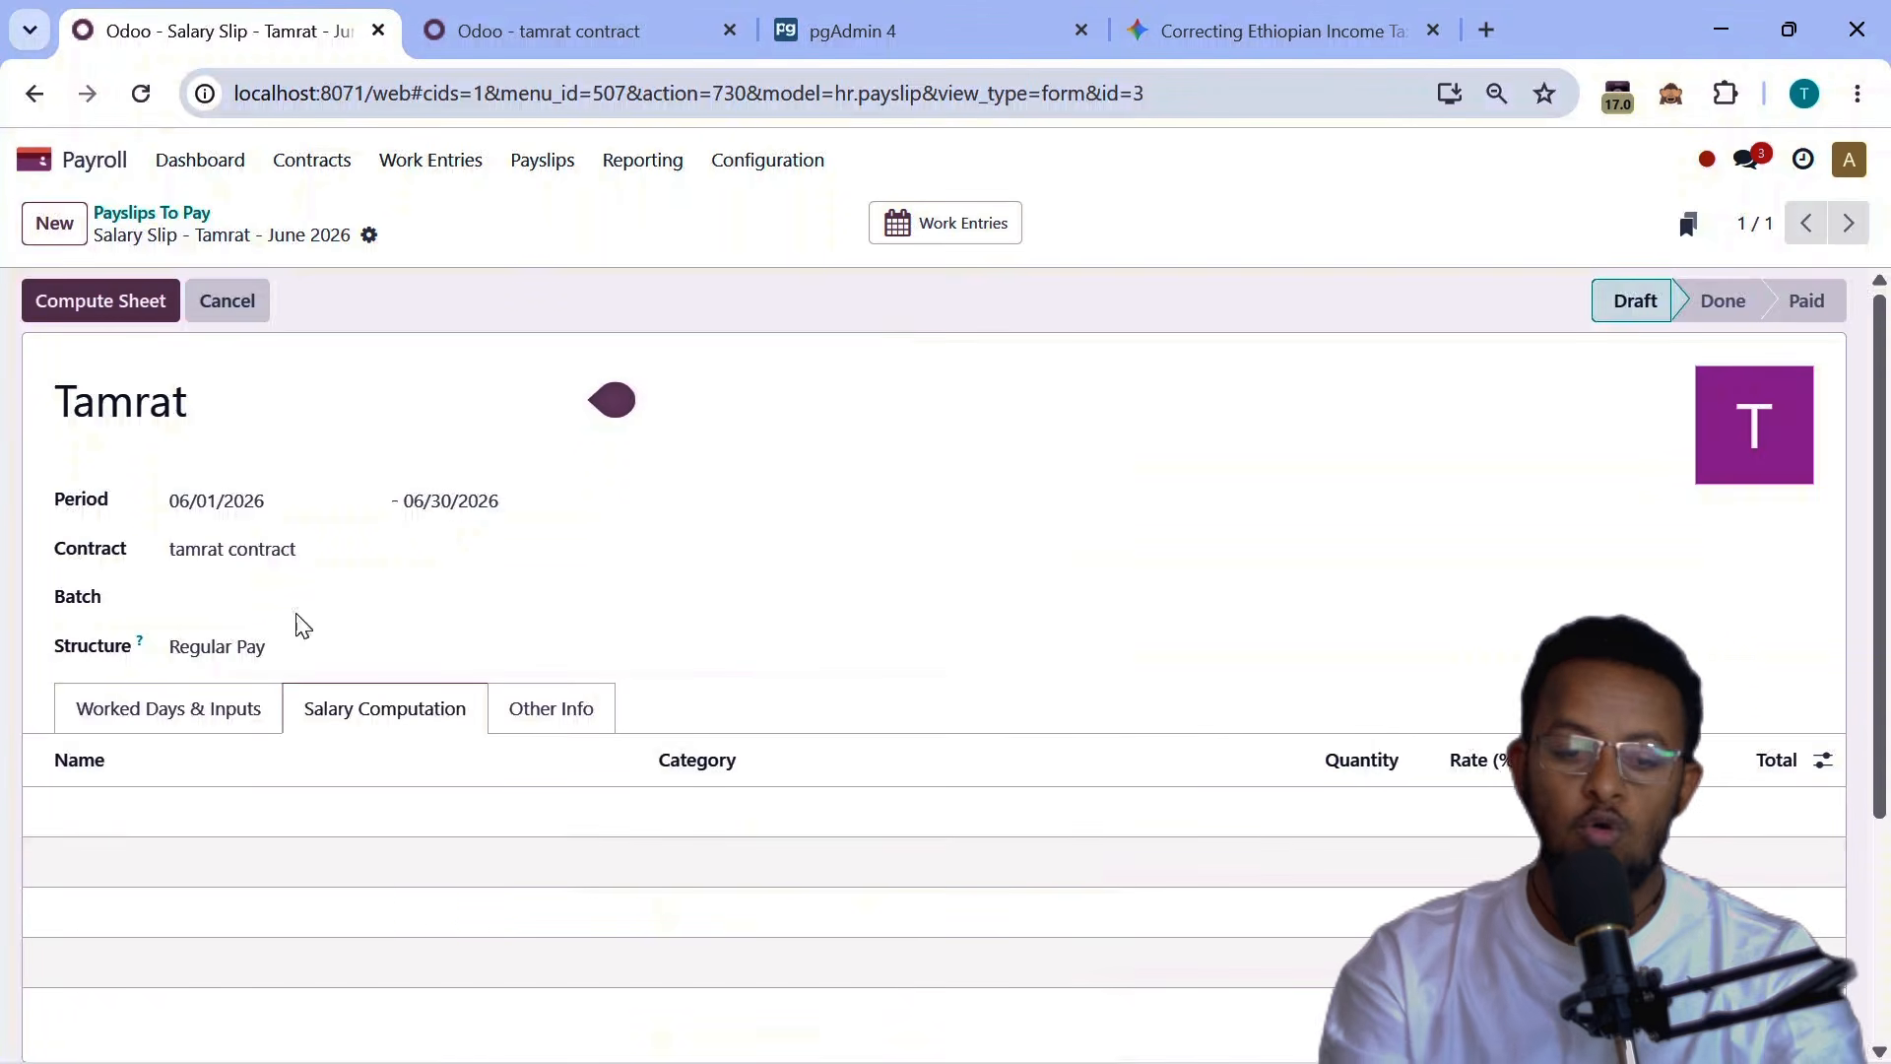
Compute the sheet of the June 2026 payslip and review its salary computation lines down to the net salary.
click(108, 308)
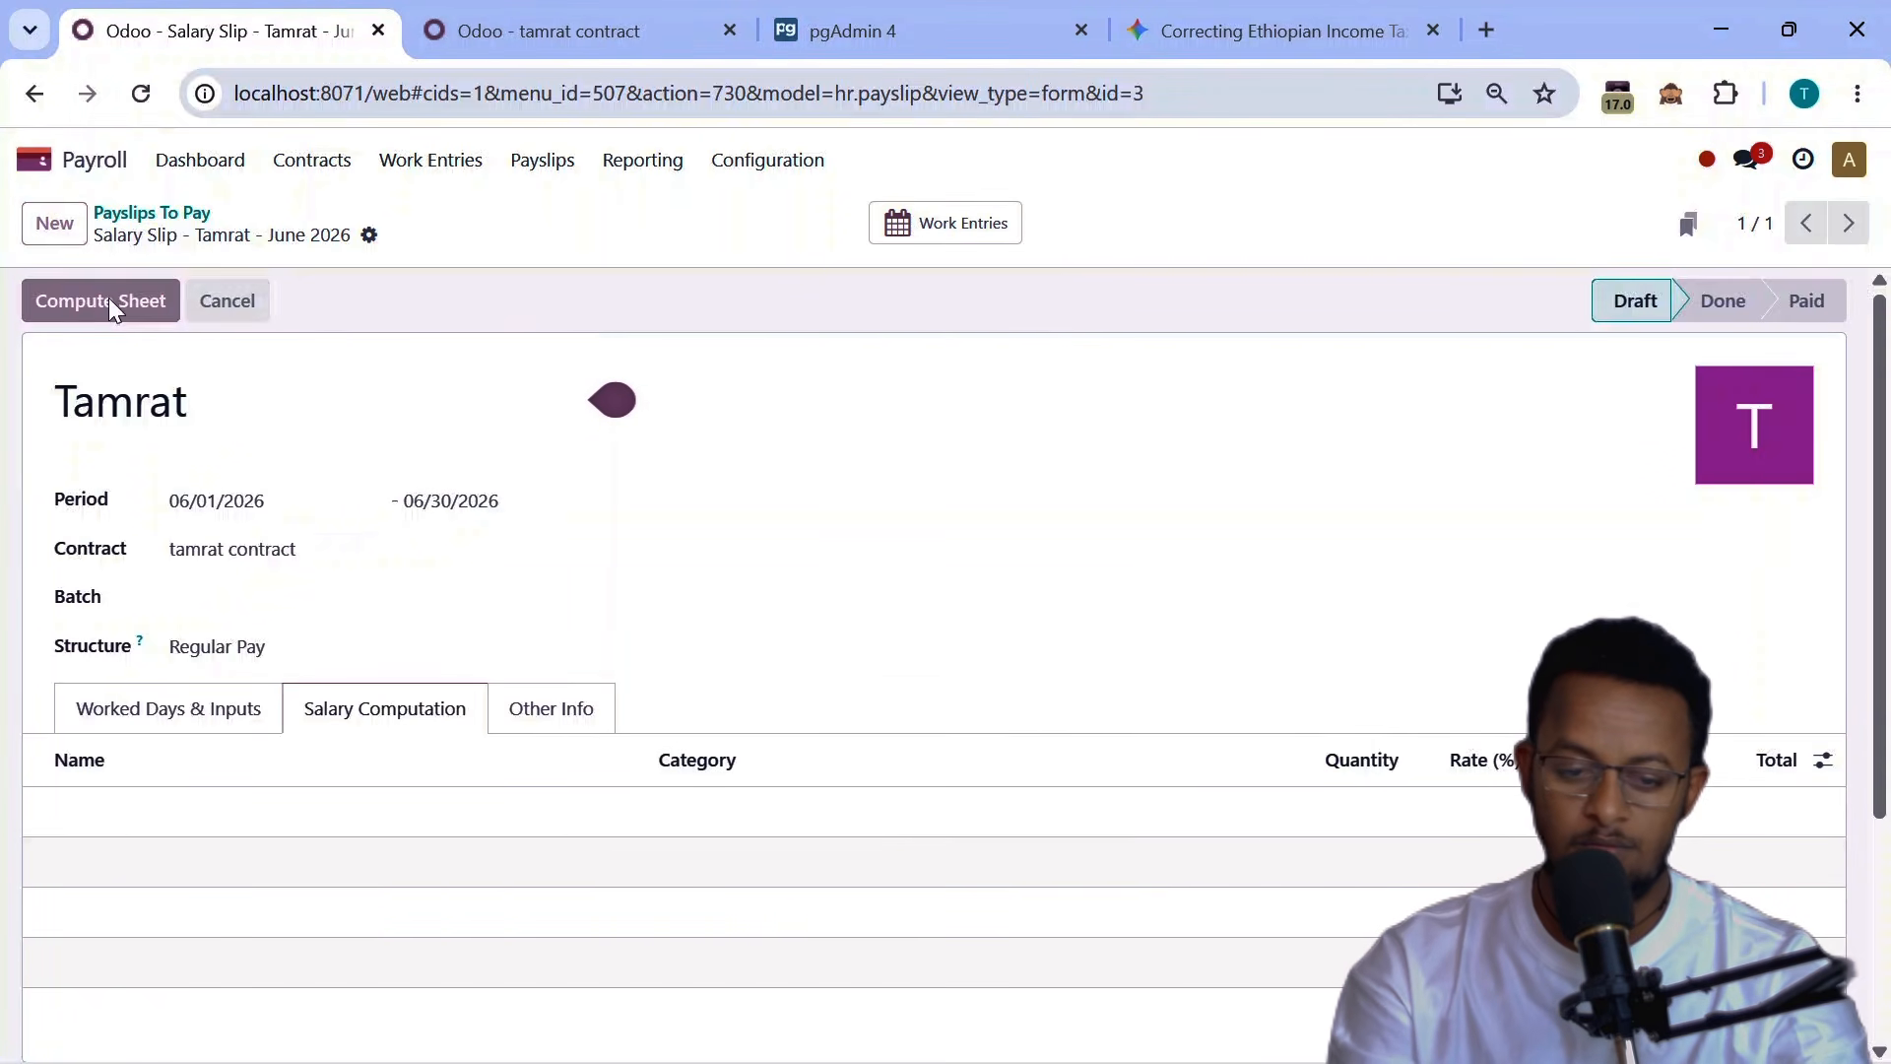
scroll(761, 705, down, 2)
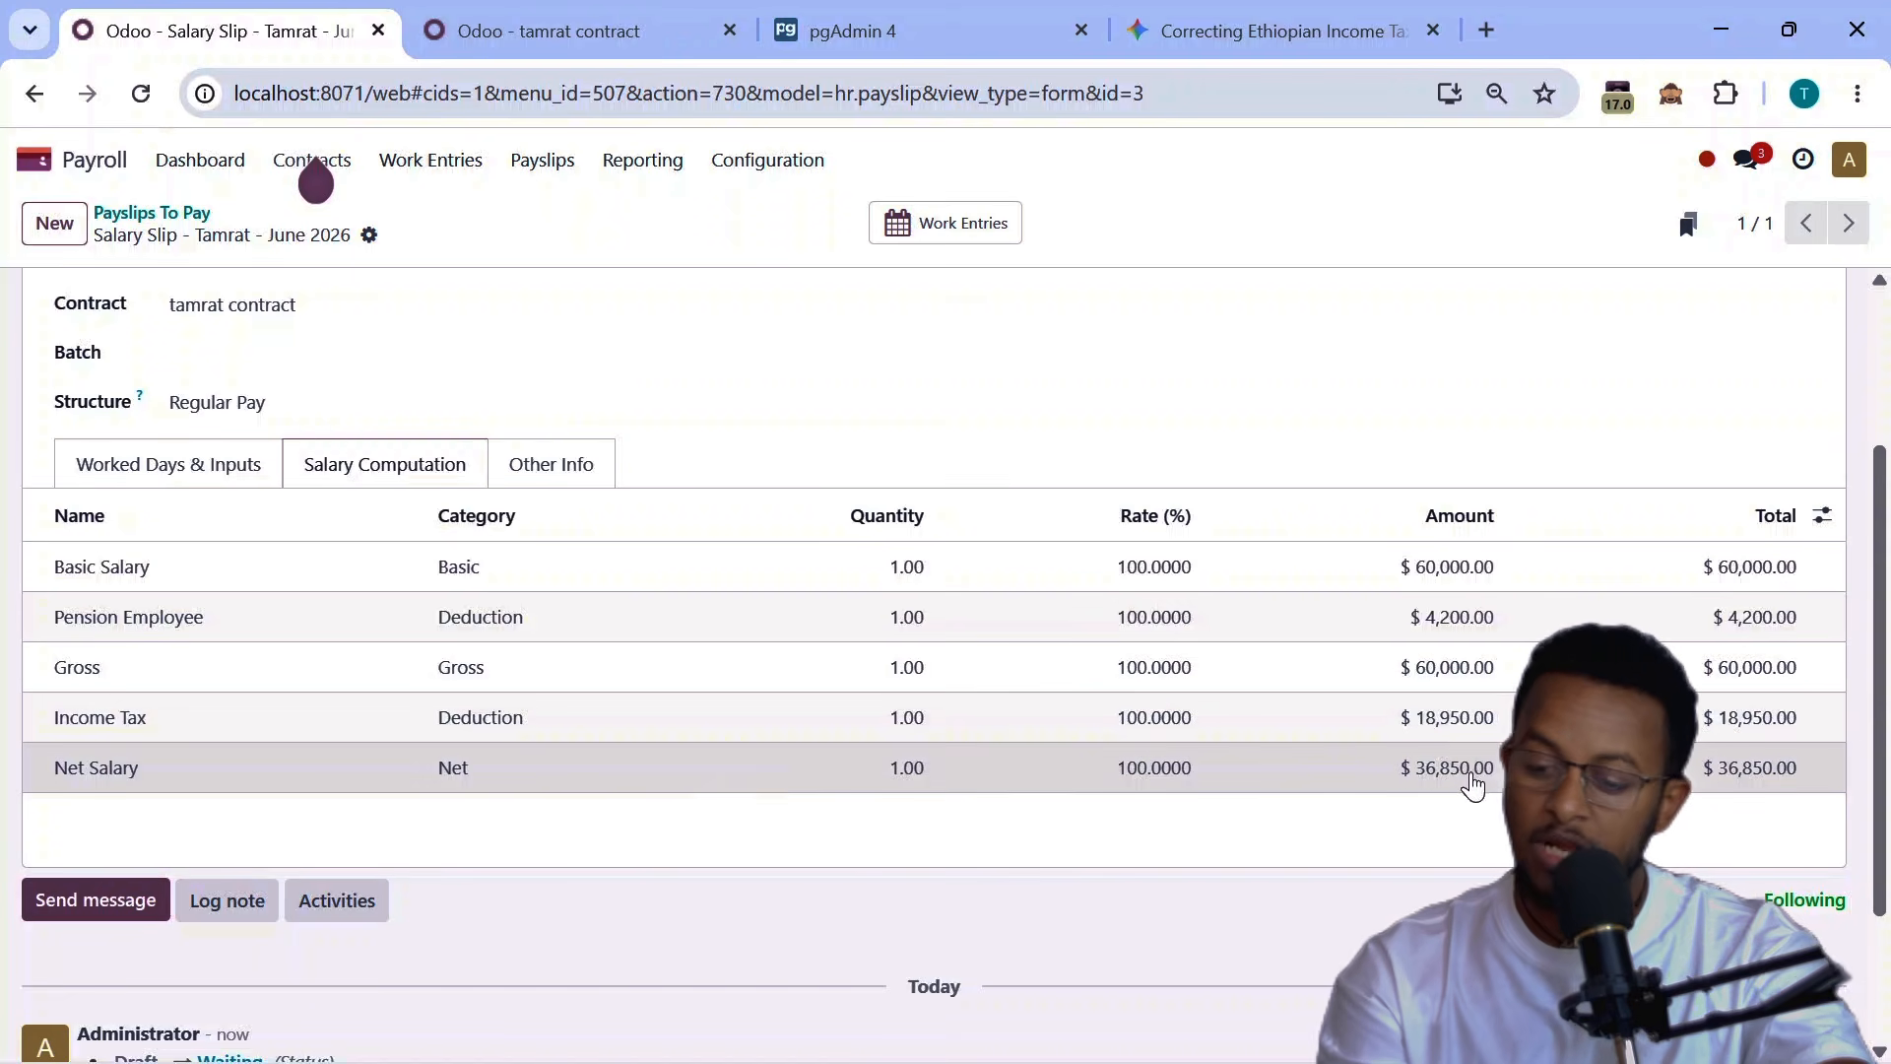
drag(1468, 788, 1189, 884)
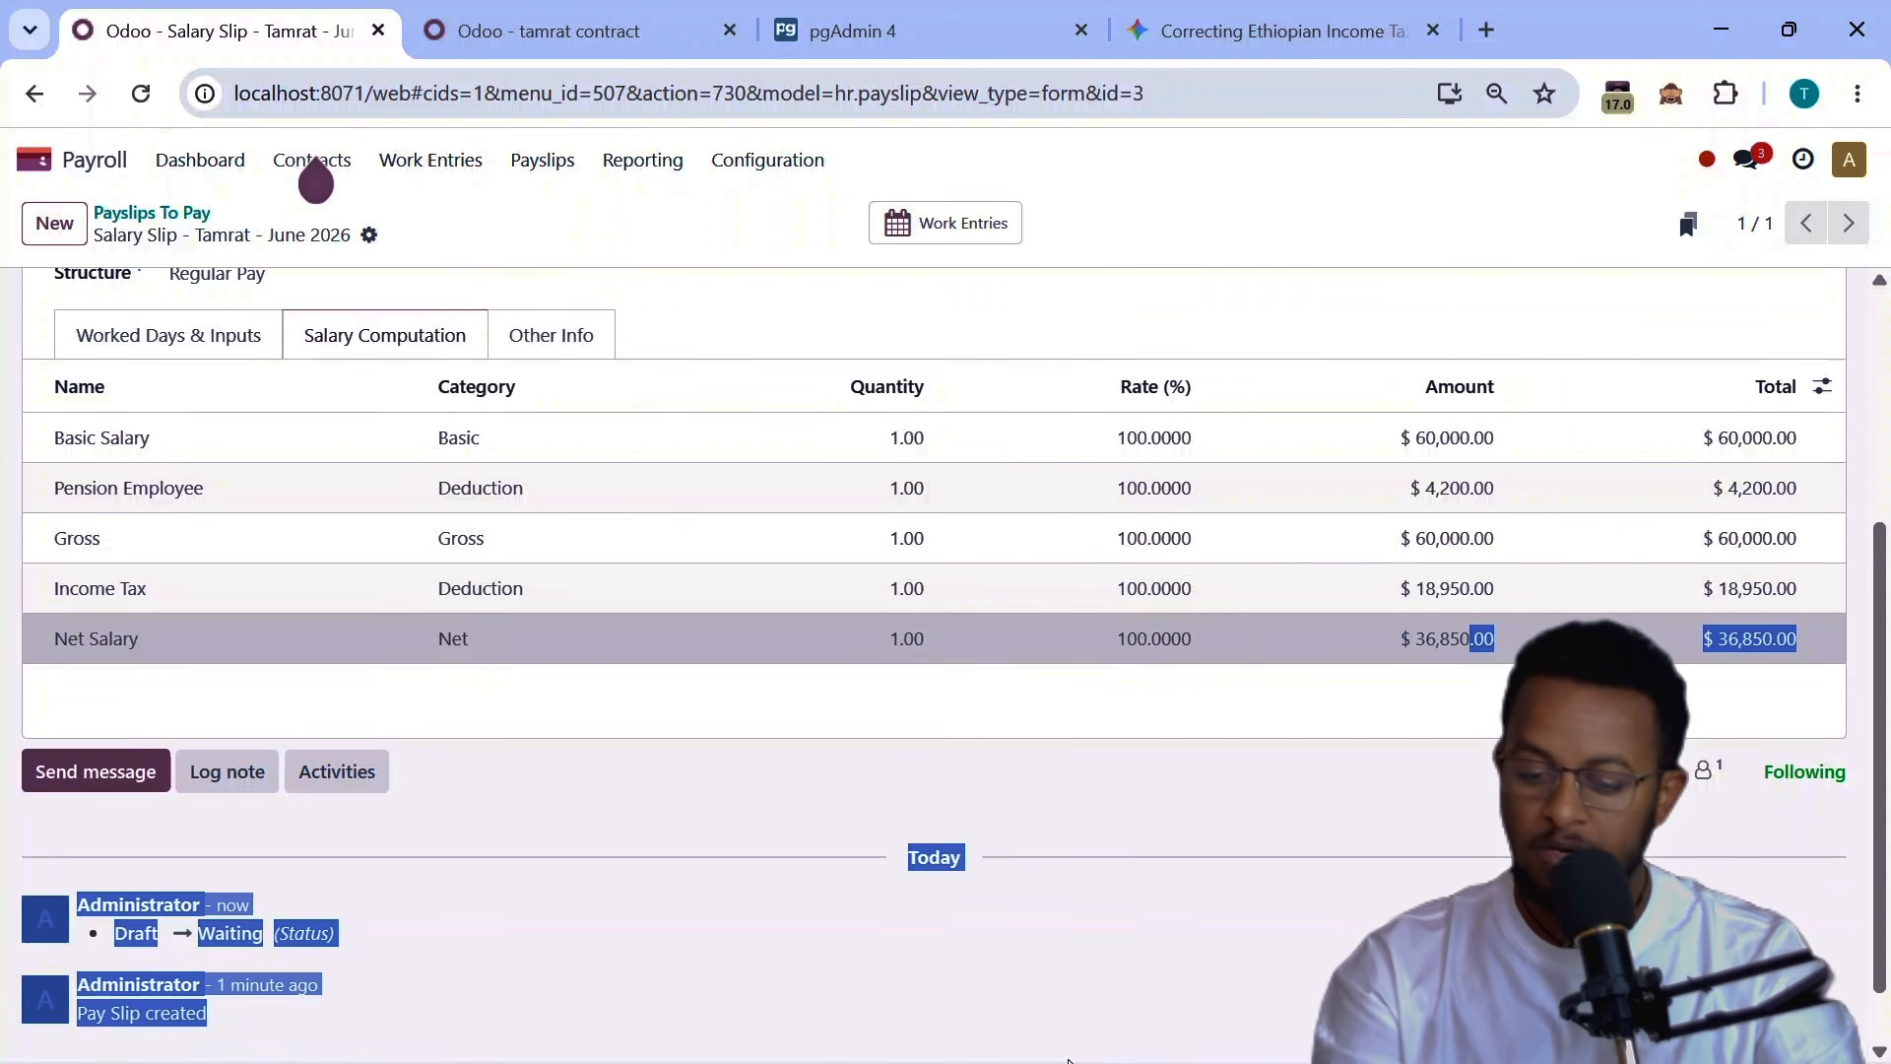
click(1182, 781)
Switch to Calculator and work out the income tax as 60000 × 0.35 minus 2050 to check the payslip's Income Tax line.
click(1147, 1029)
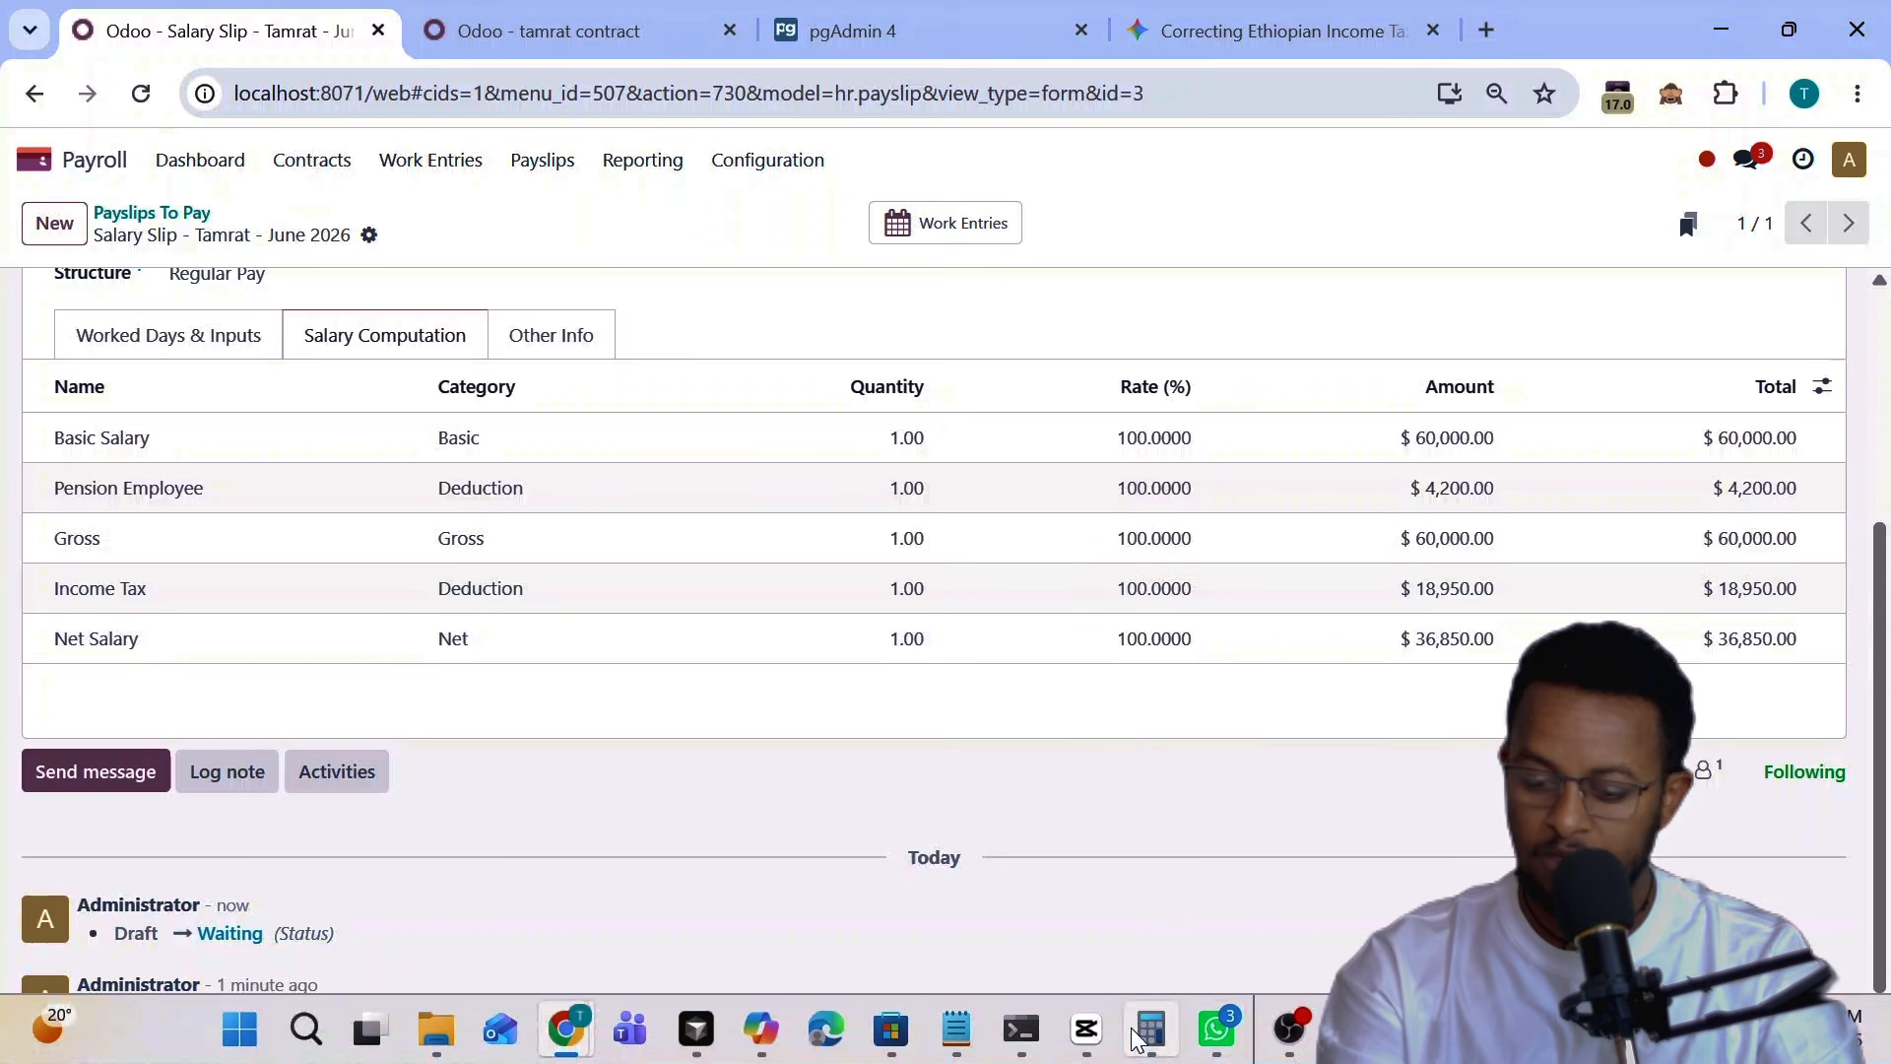
drag(801, 331, 907, 341)
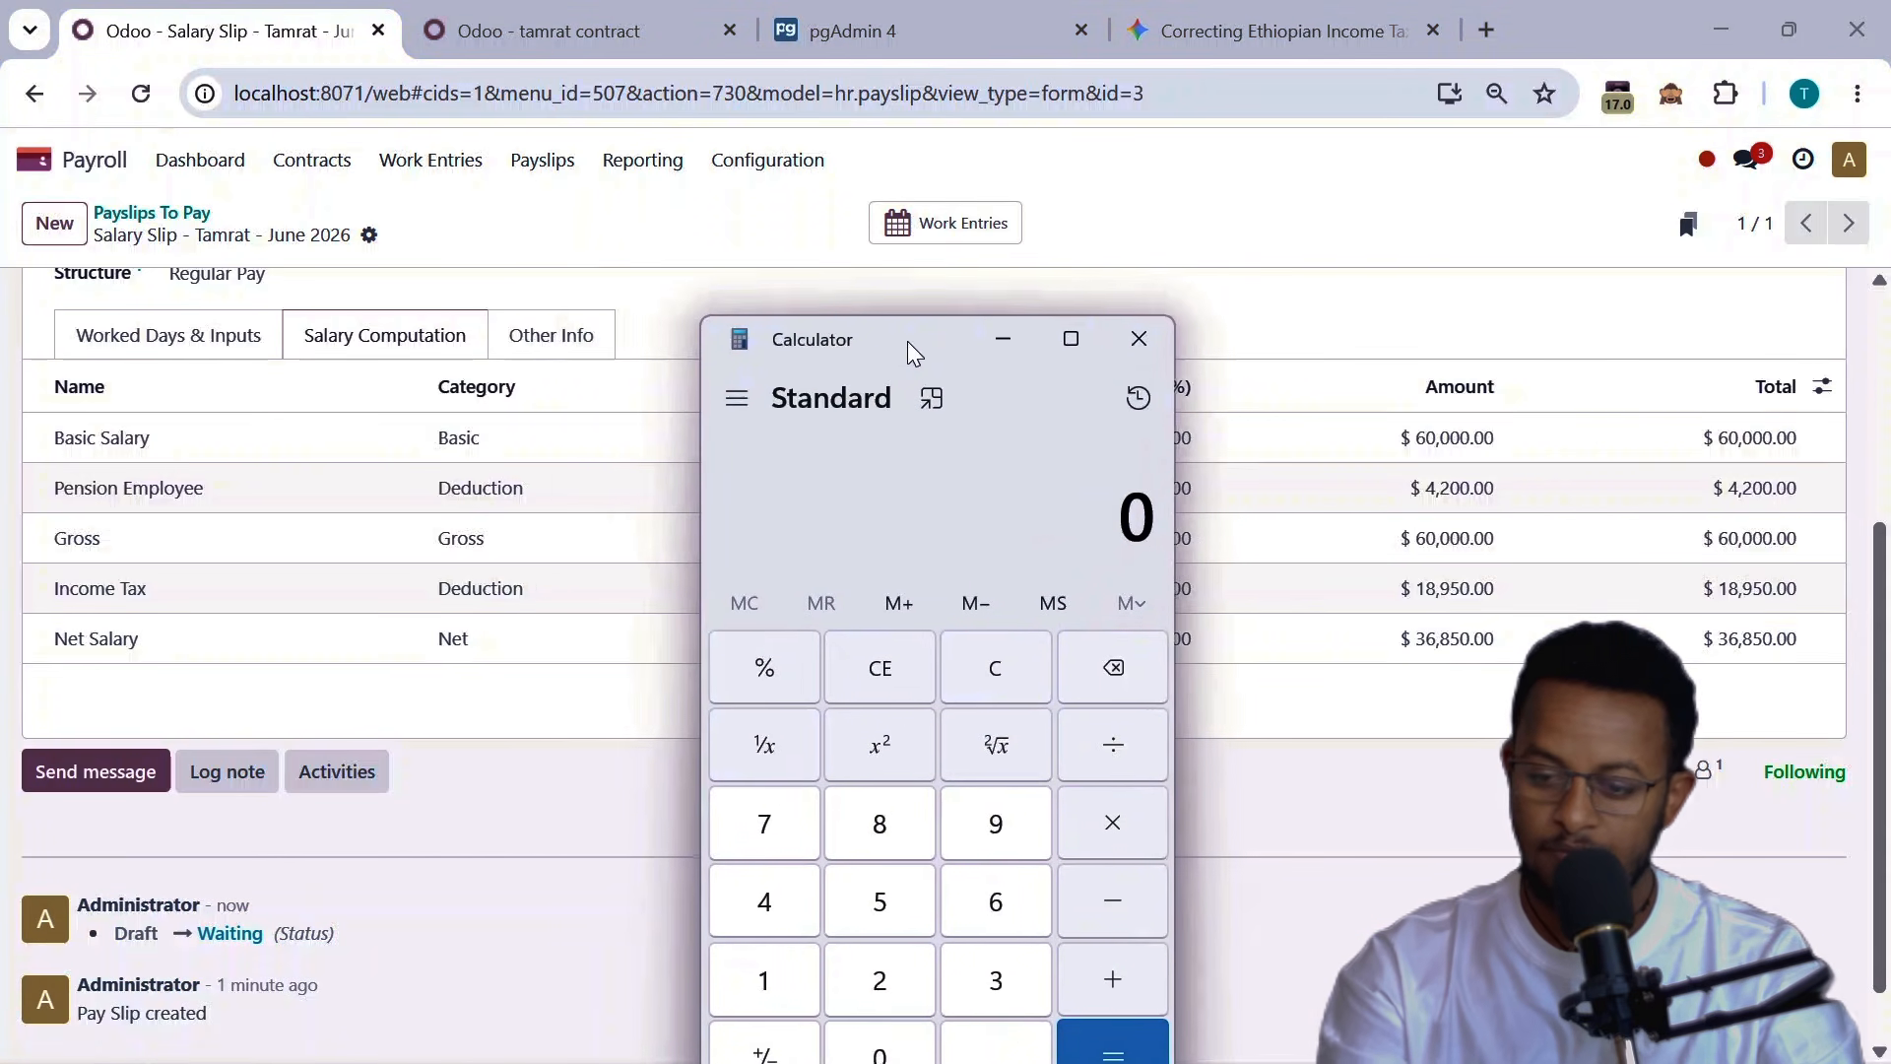
scroll(441, 658, up, 2)
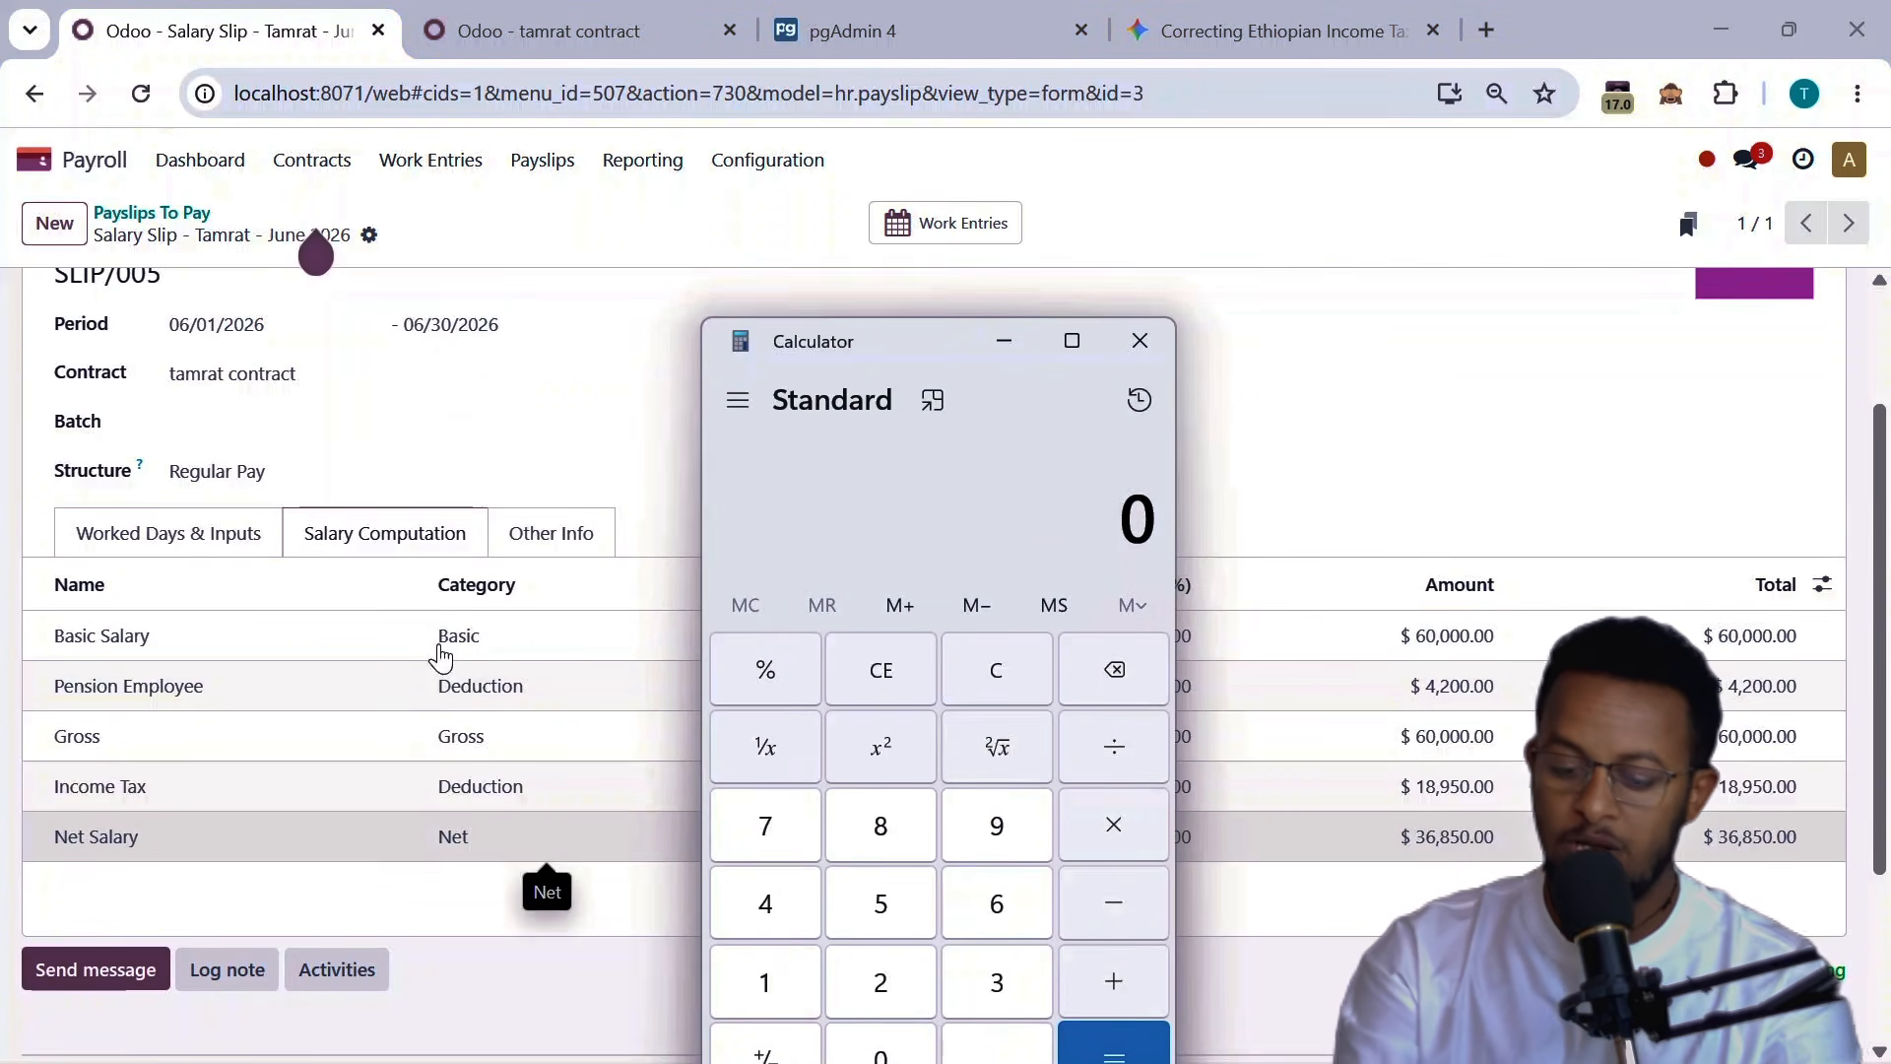
text(600000)
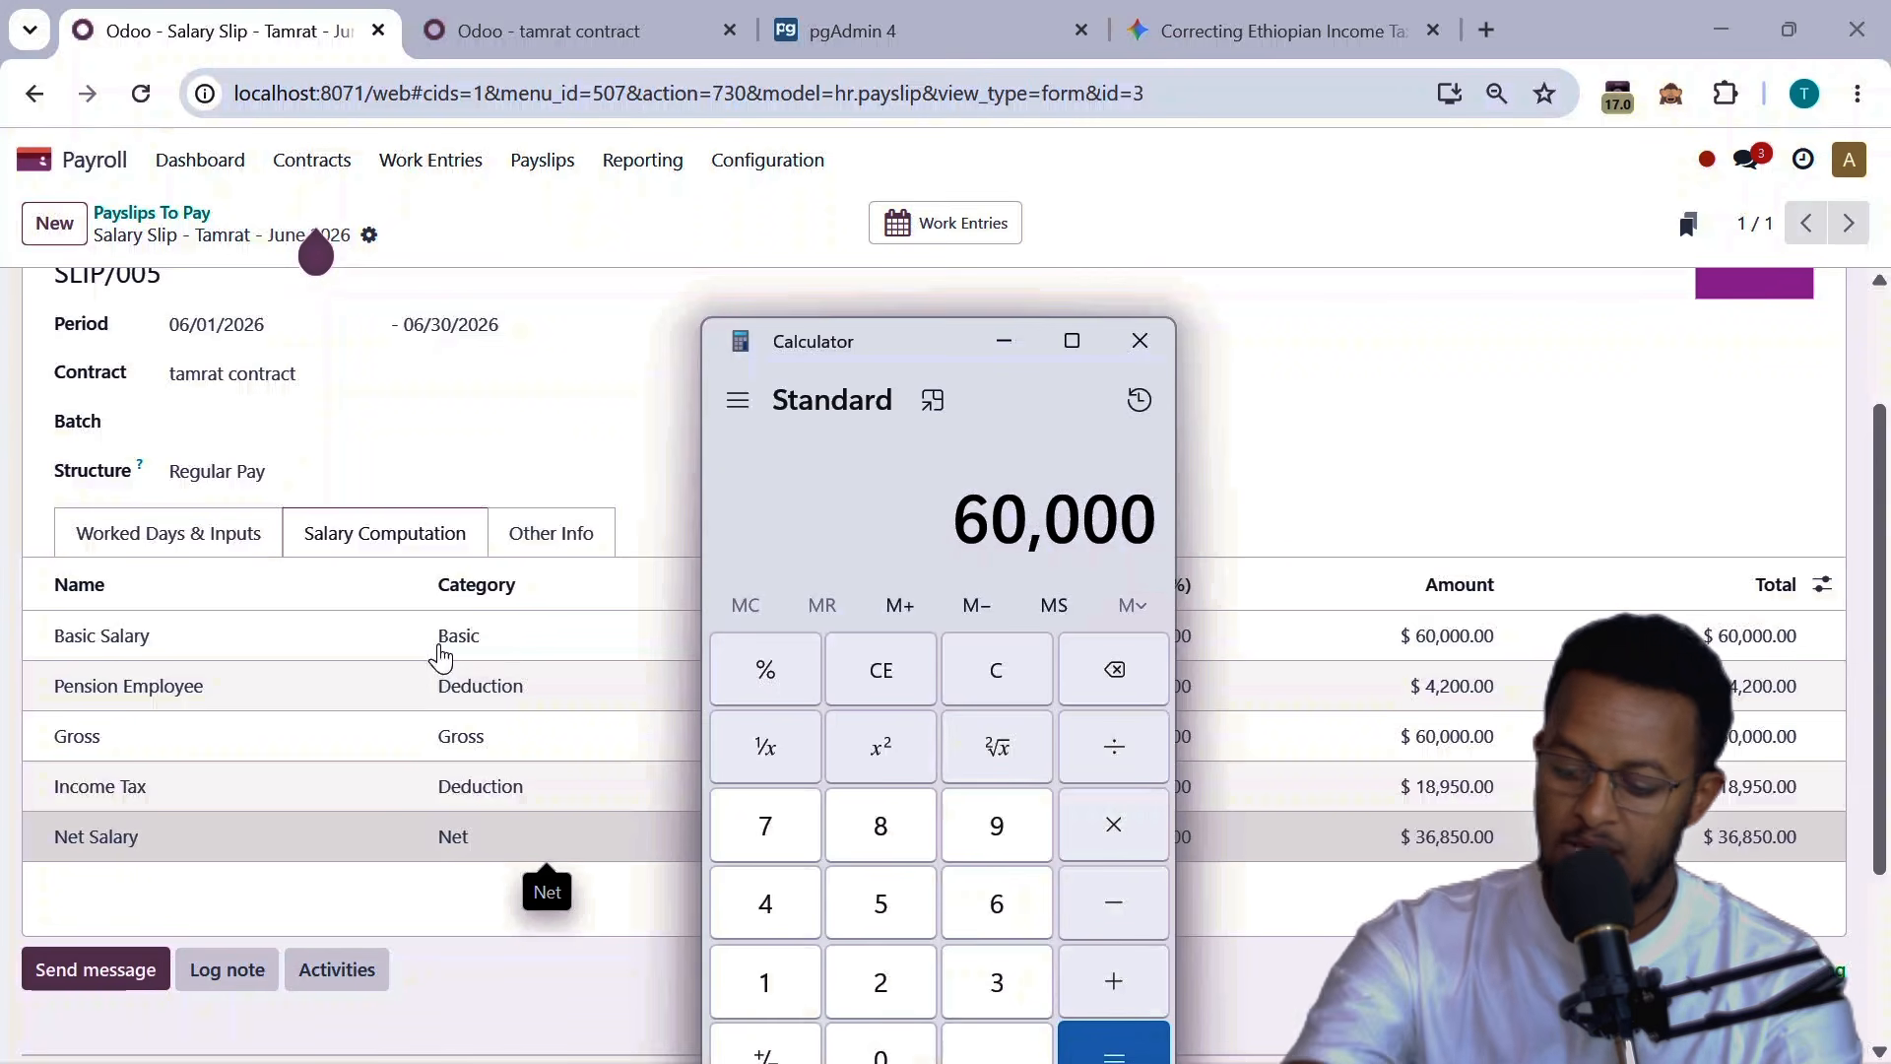
key(asterisk)
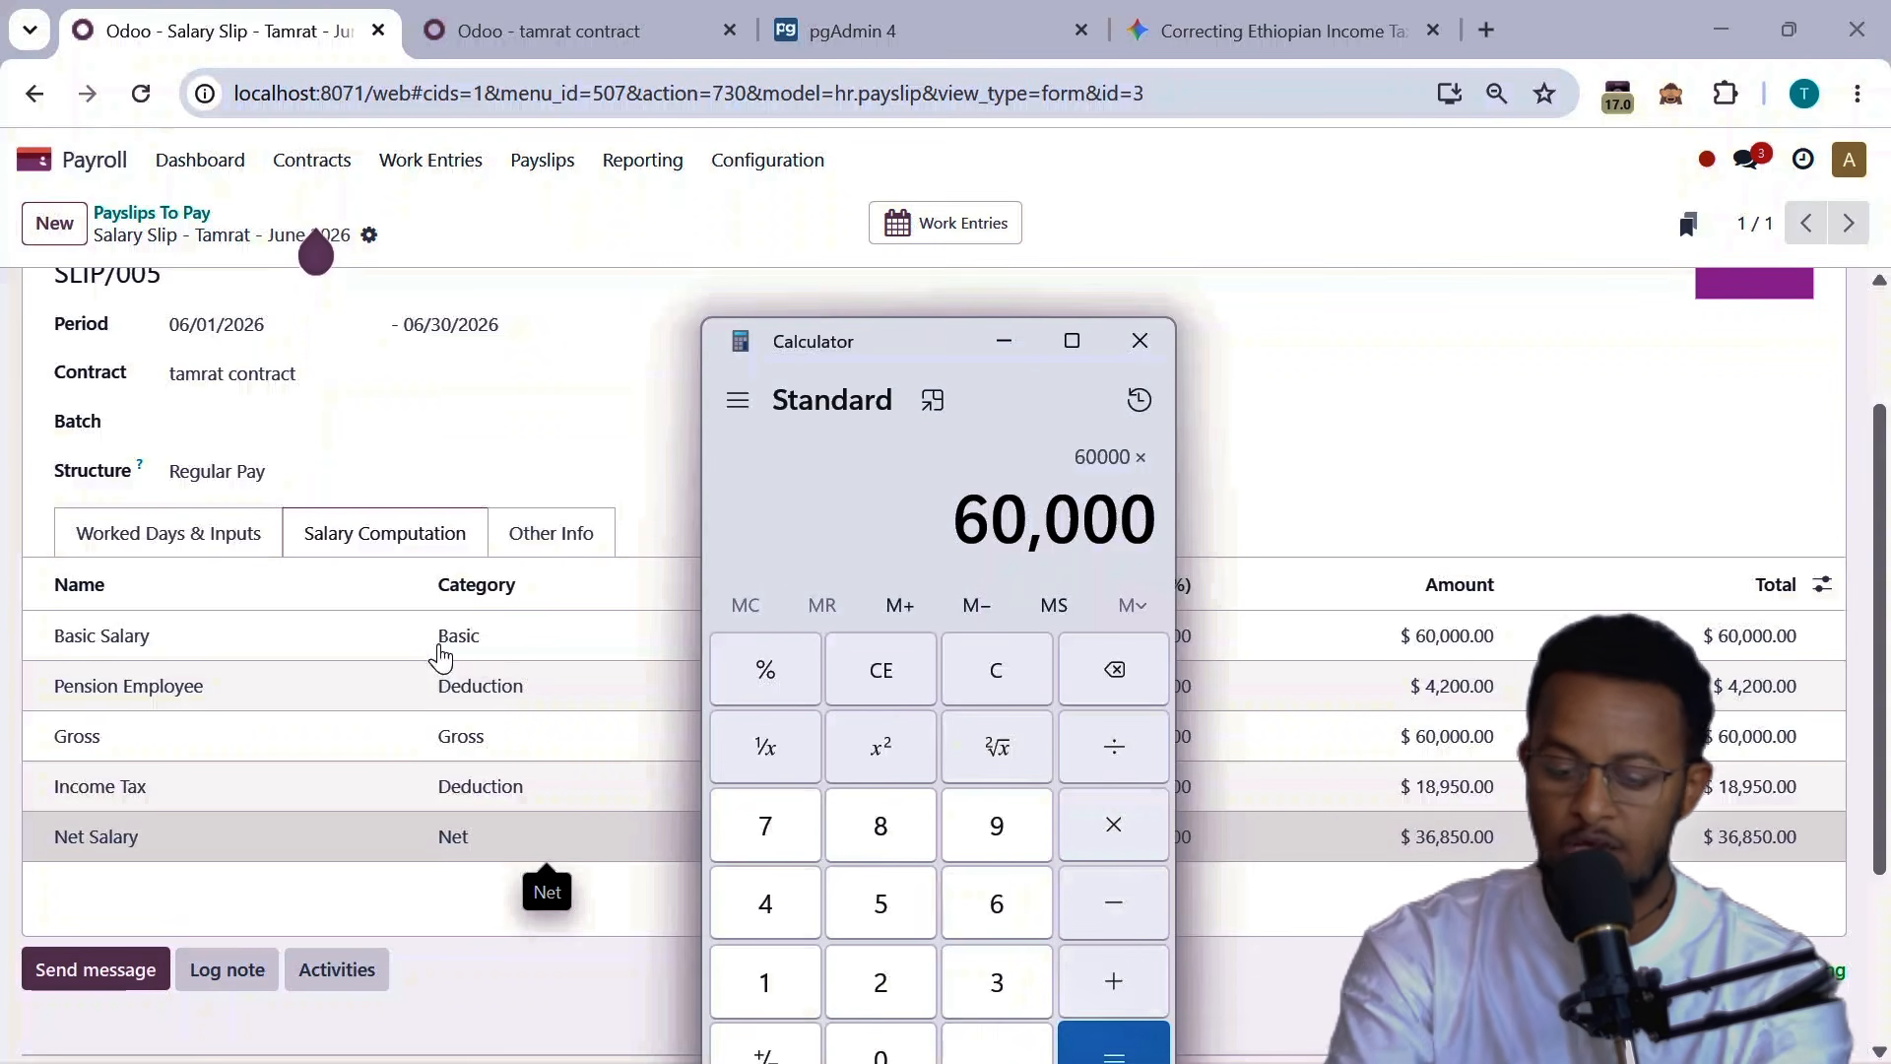
text(0.35)
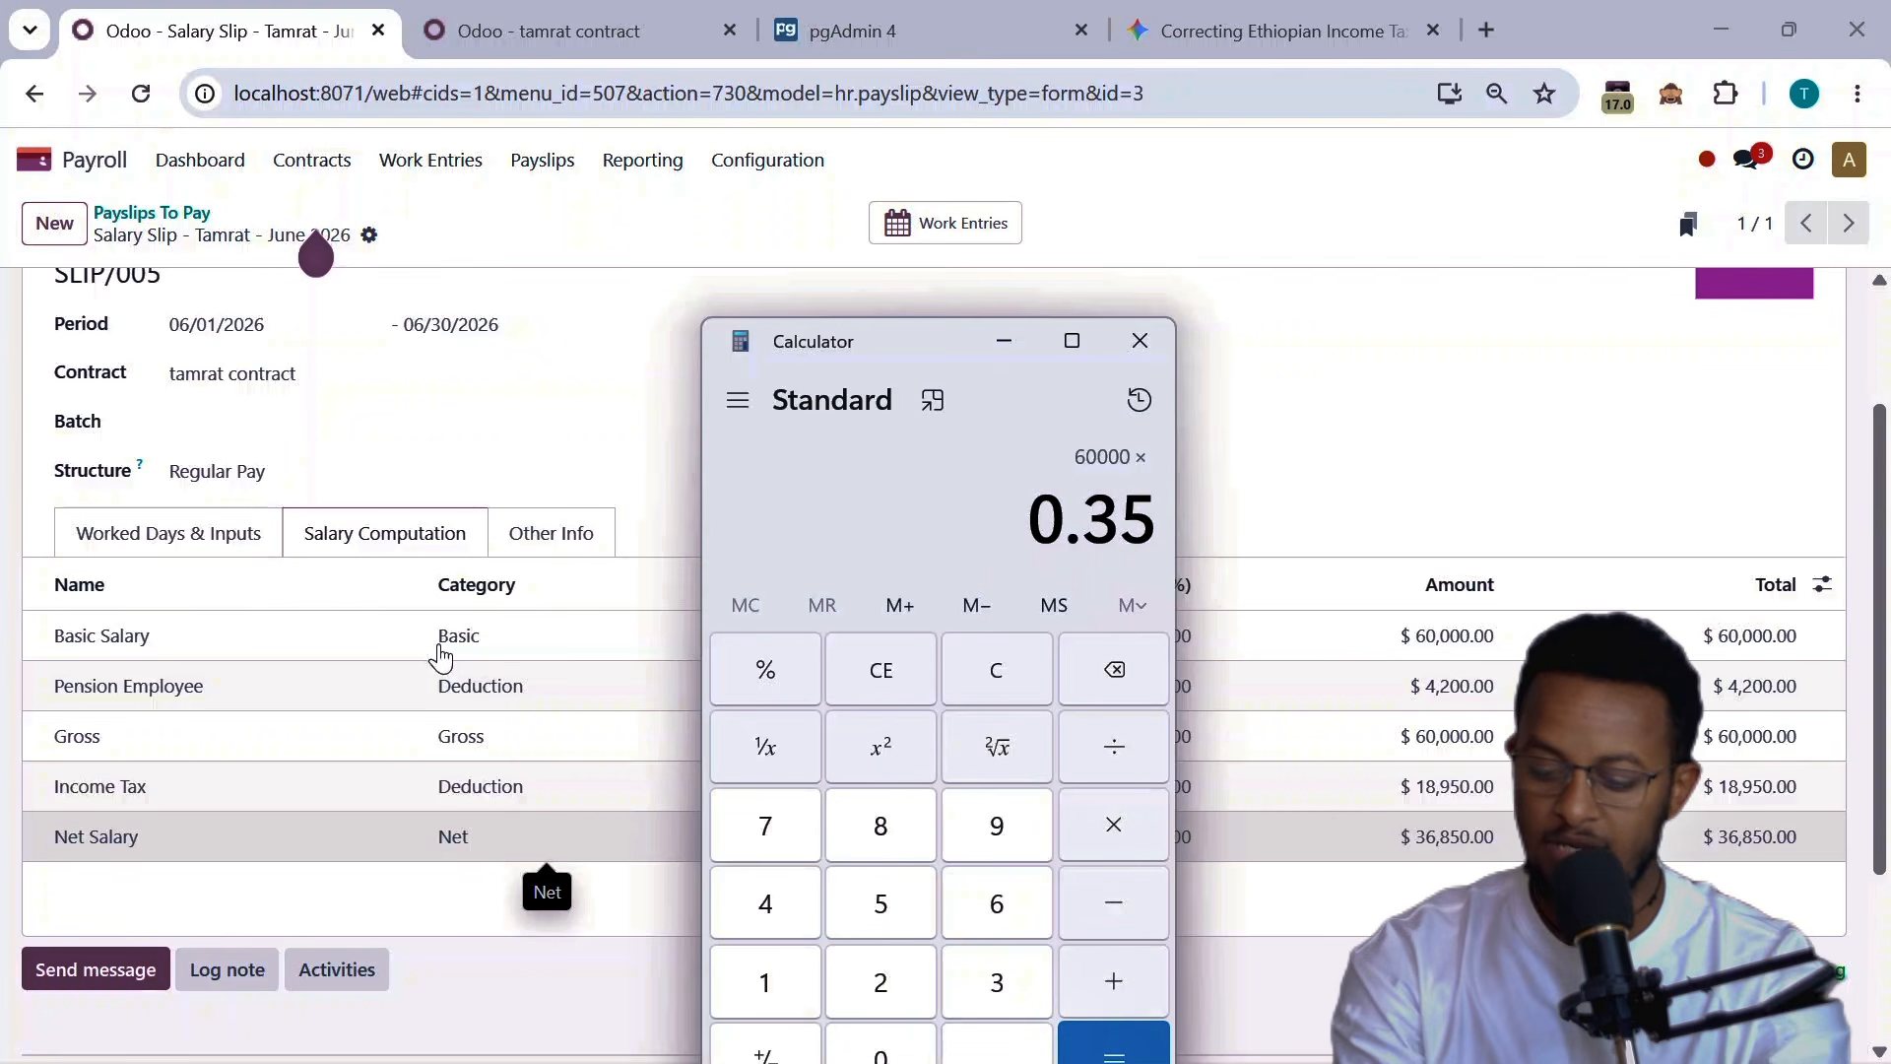
key(Return)
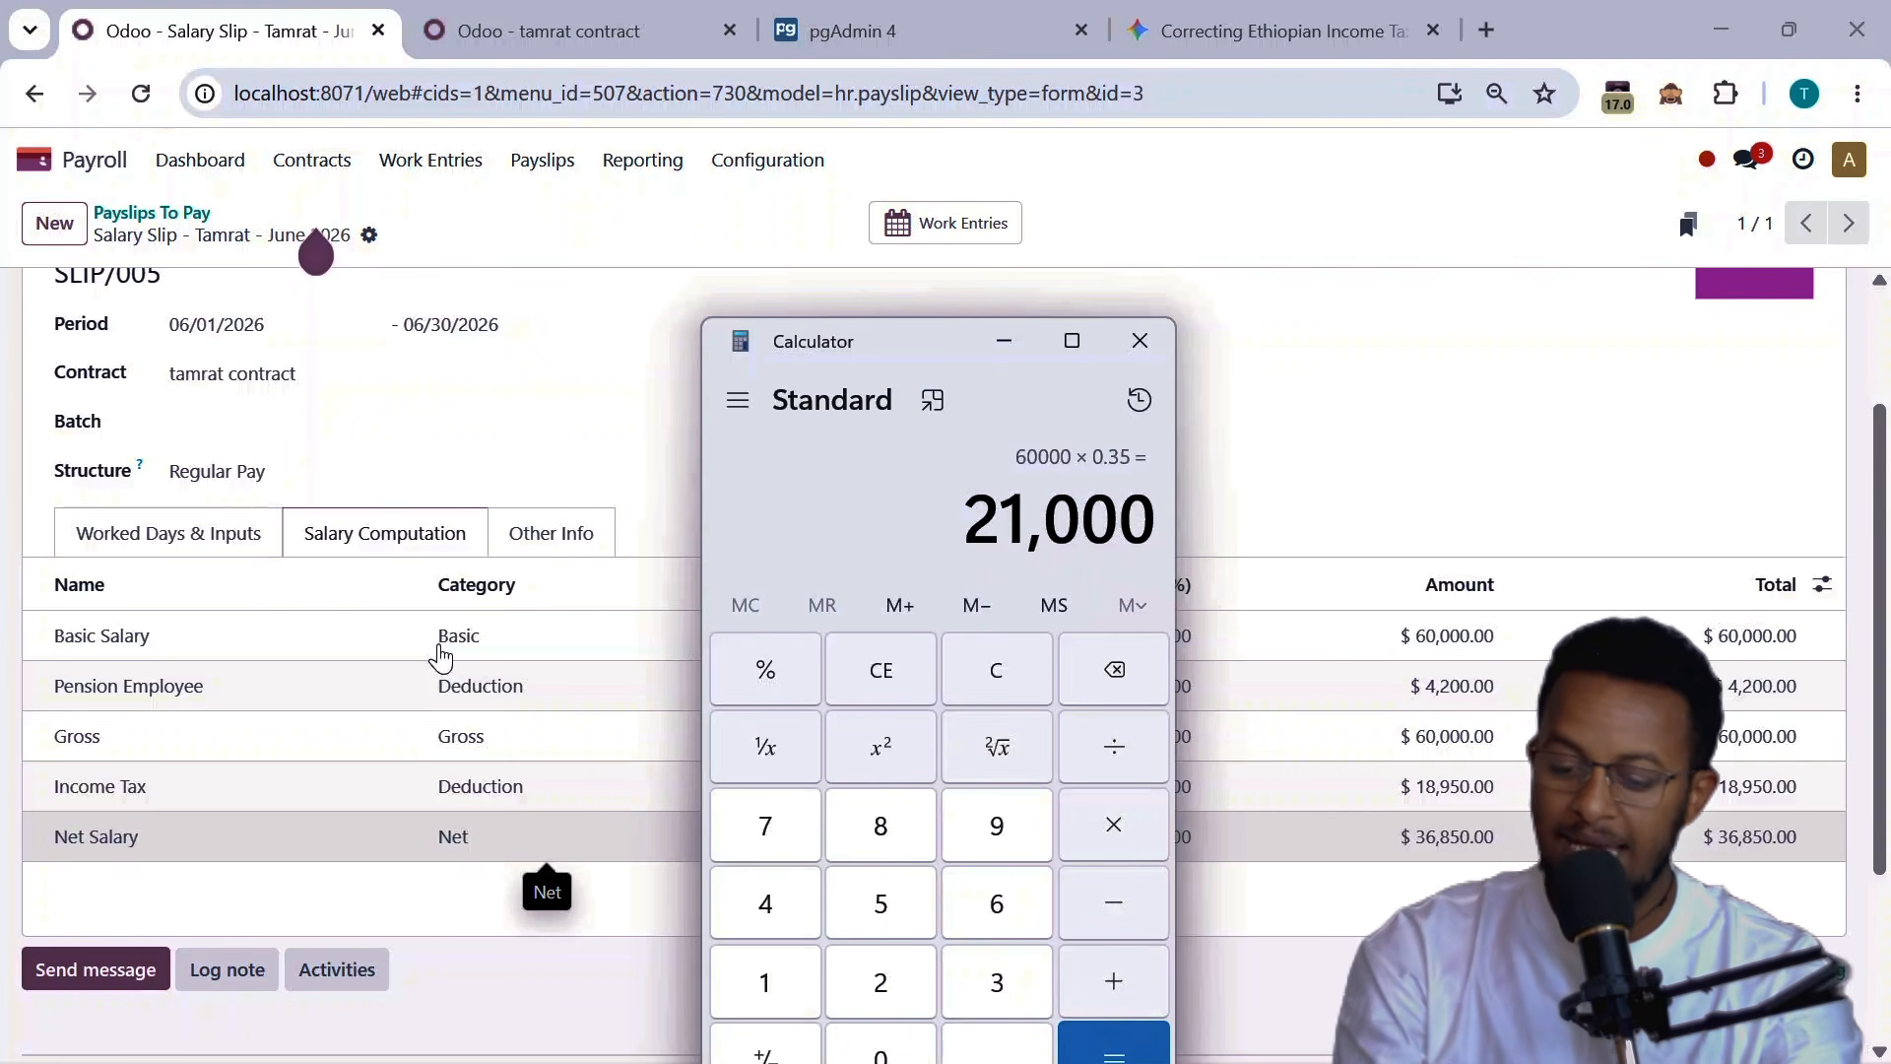
key(minus)
text(2050)
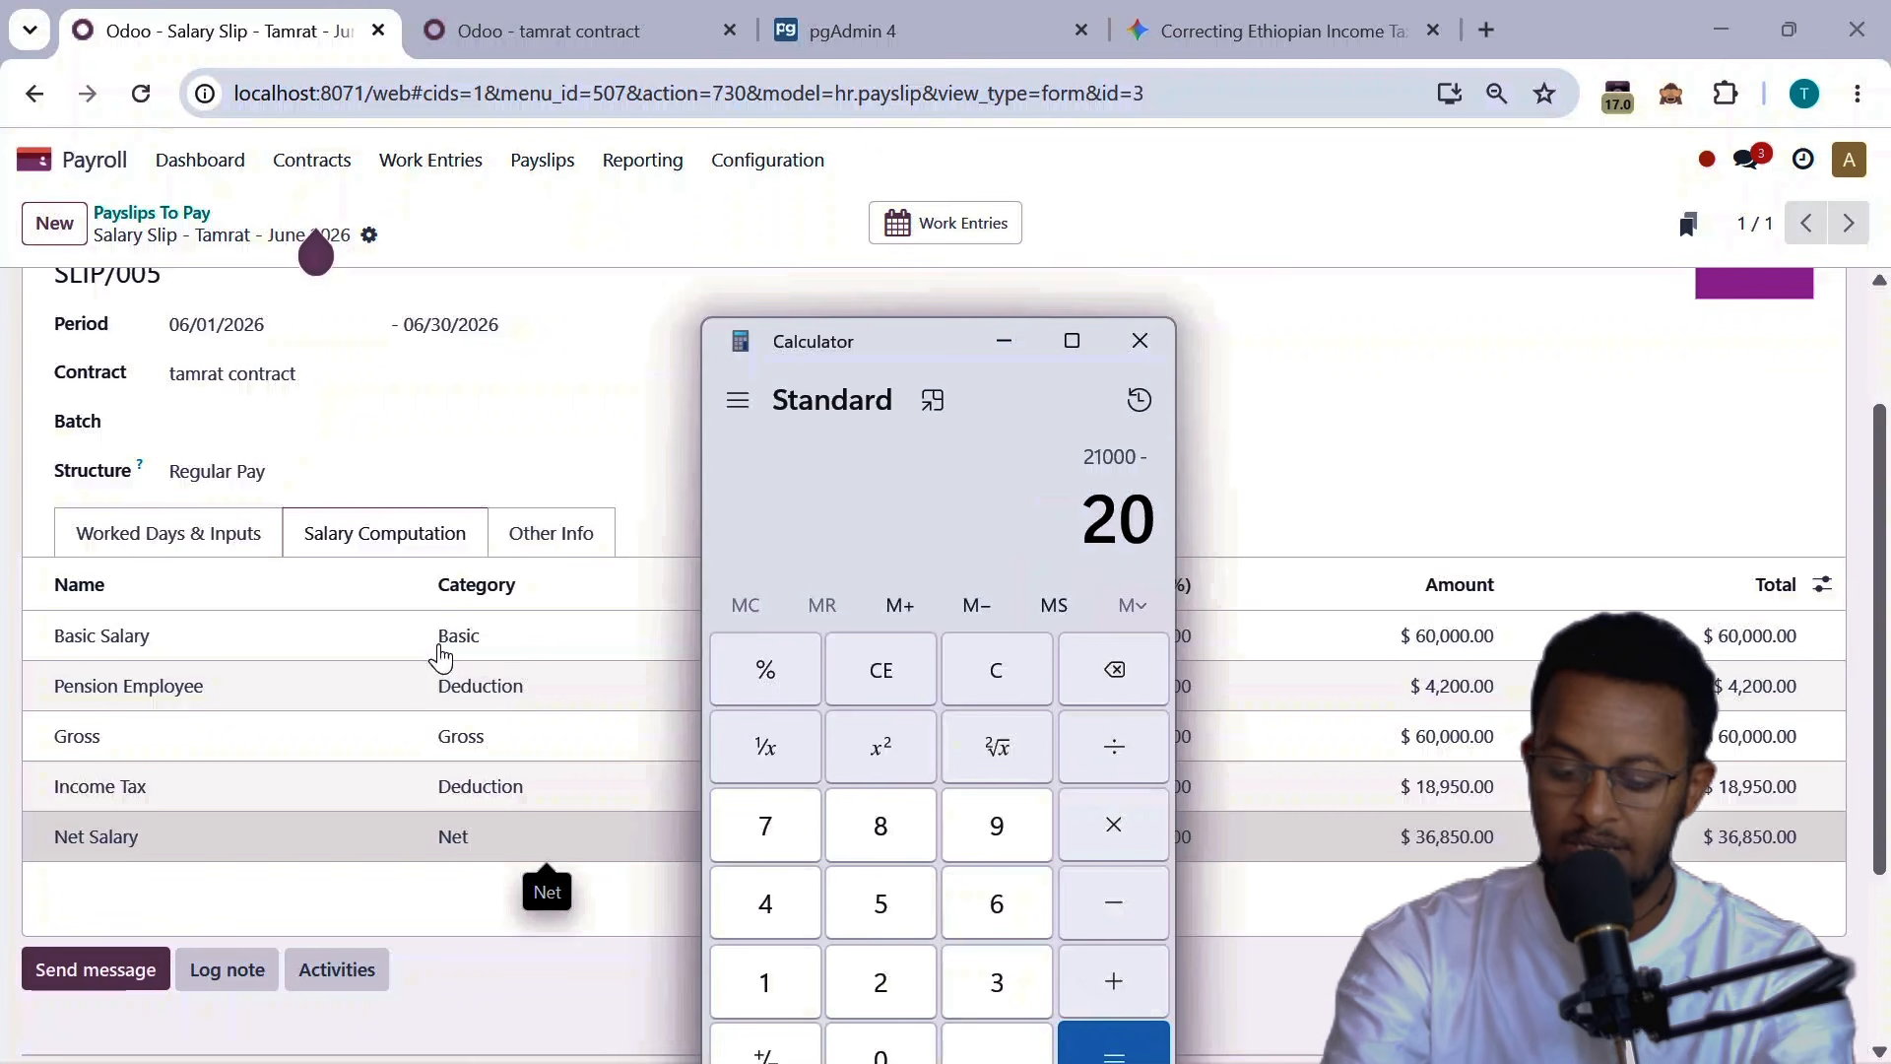
key(Return)
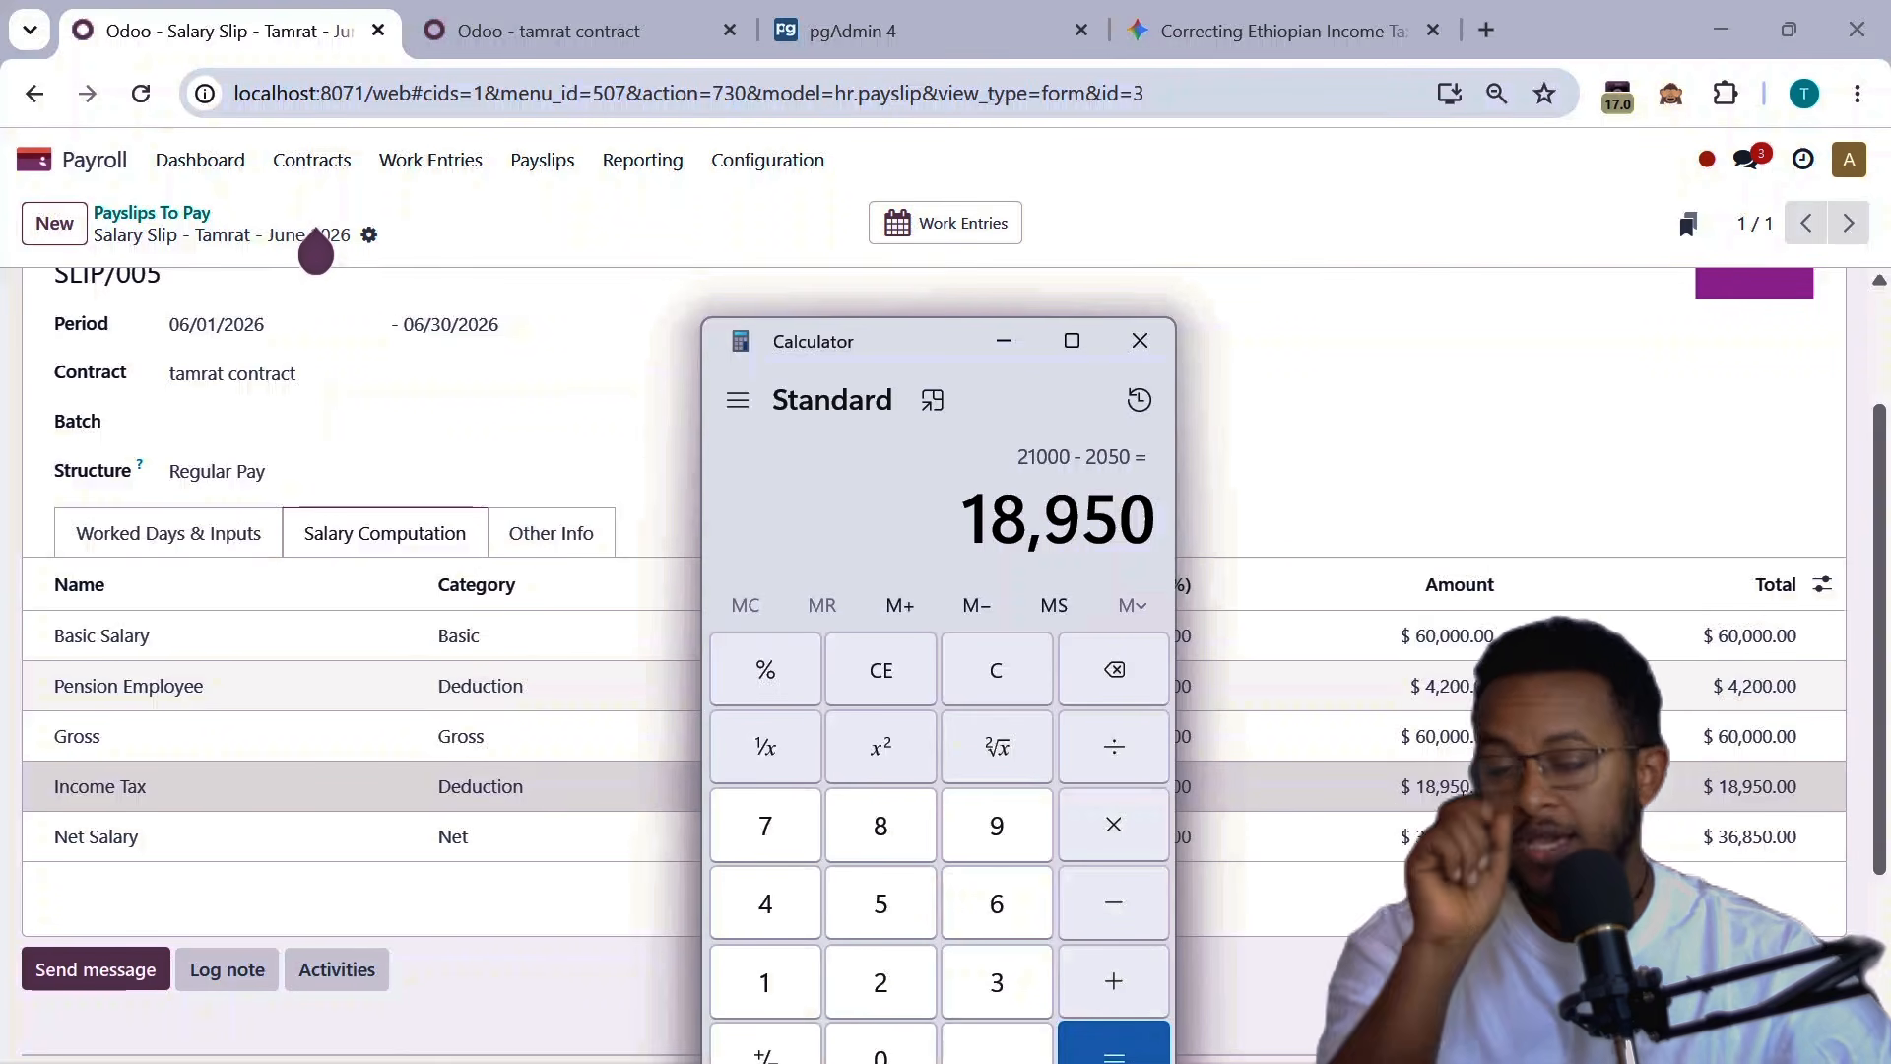
Clear the calculation and compute 60000 × 0.07 to check the payslip's Pension Employee line.
click(900, 664)
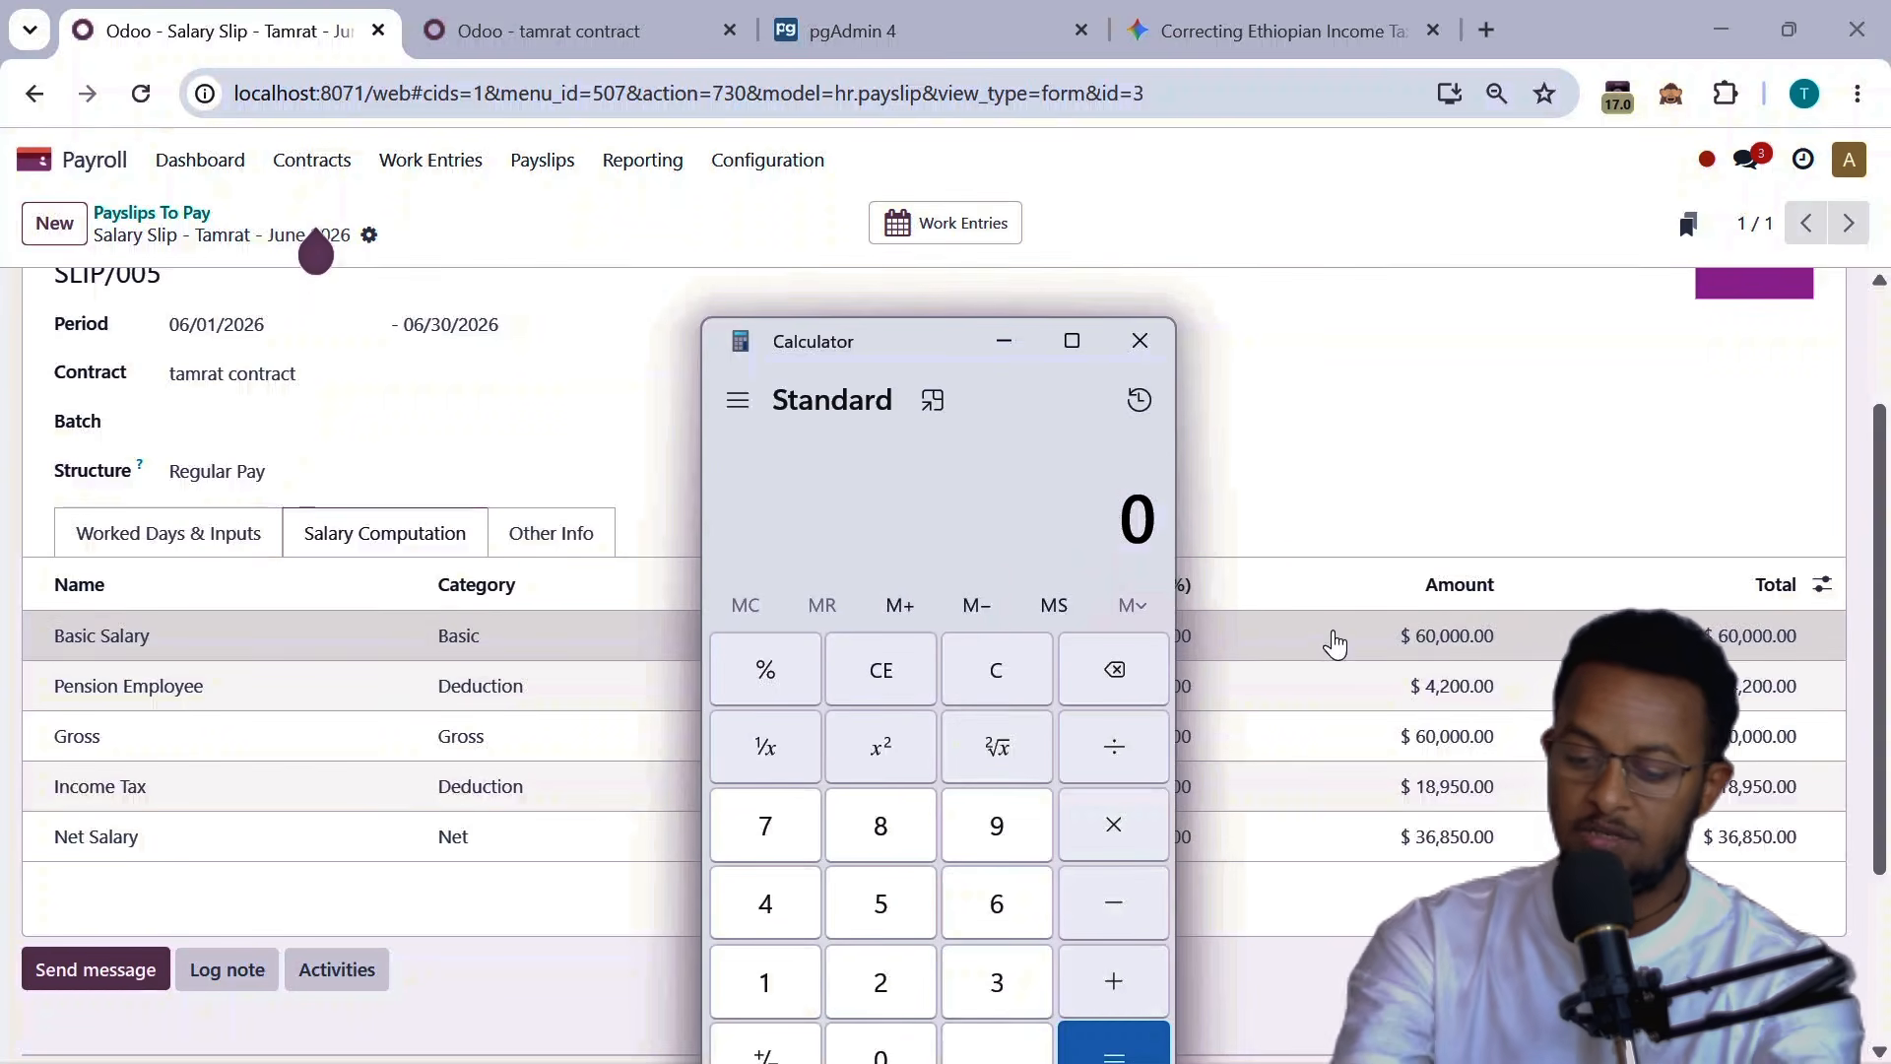
text(600000)
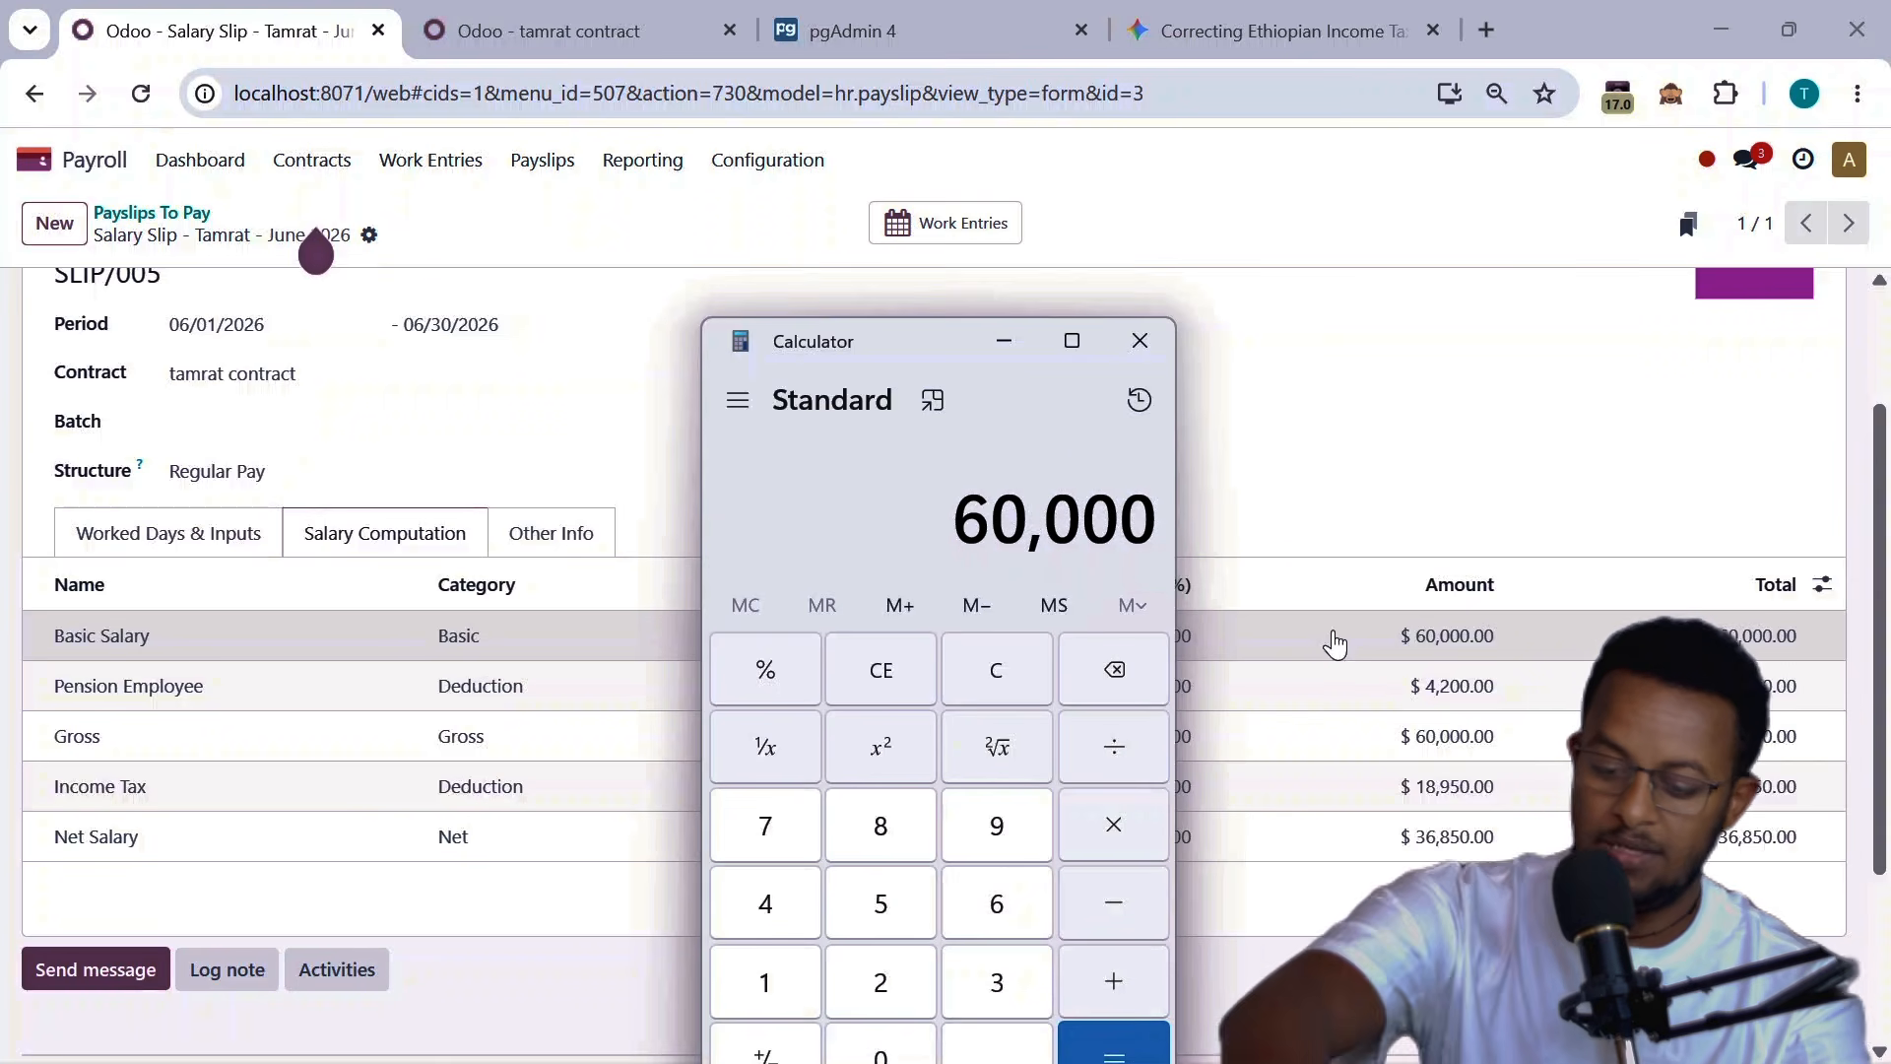
text(*0)
text(.)
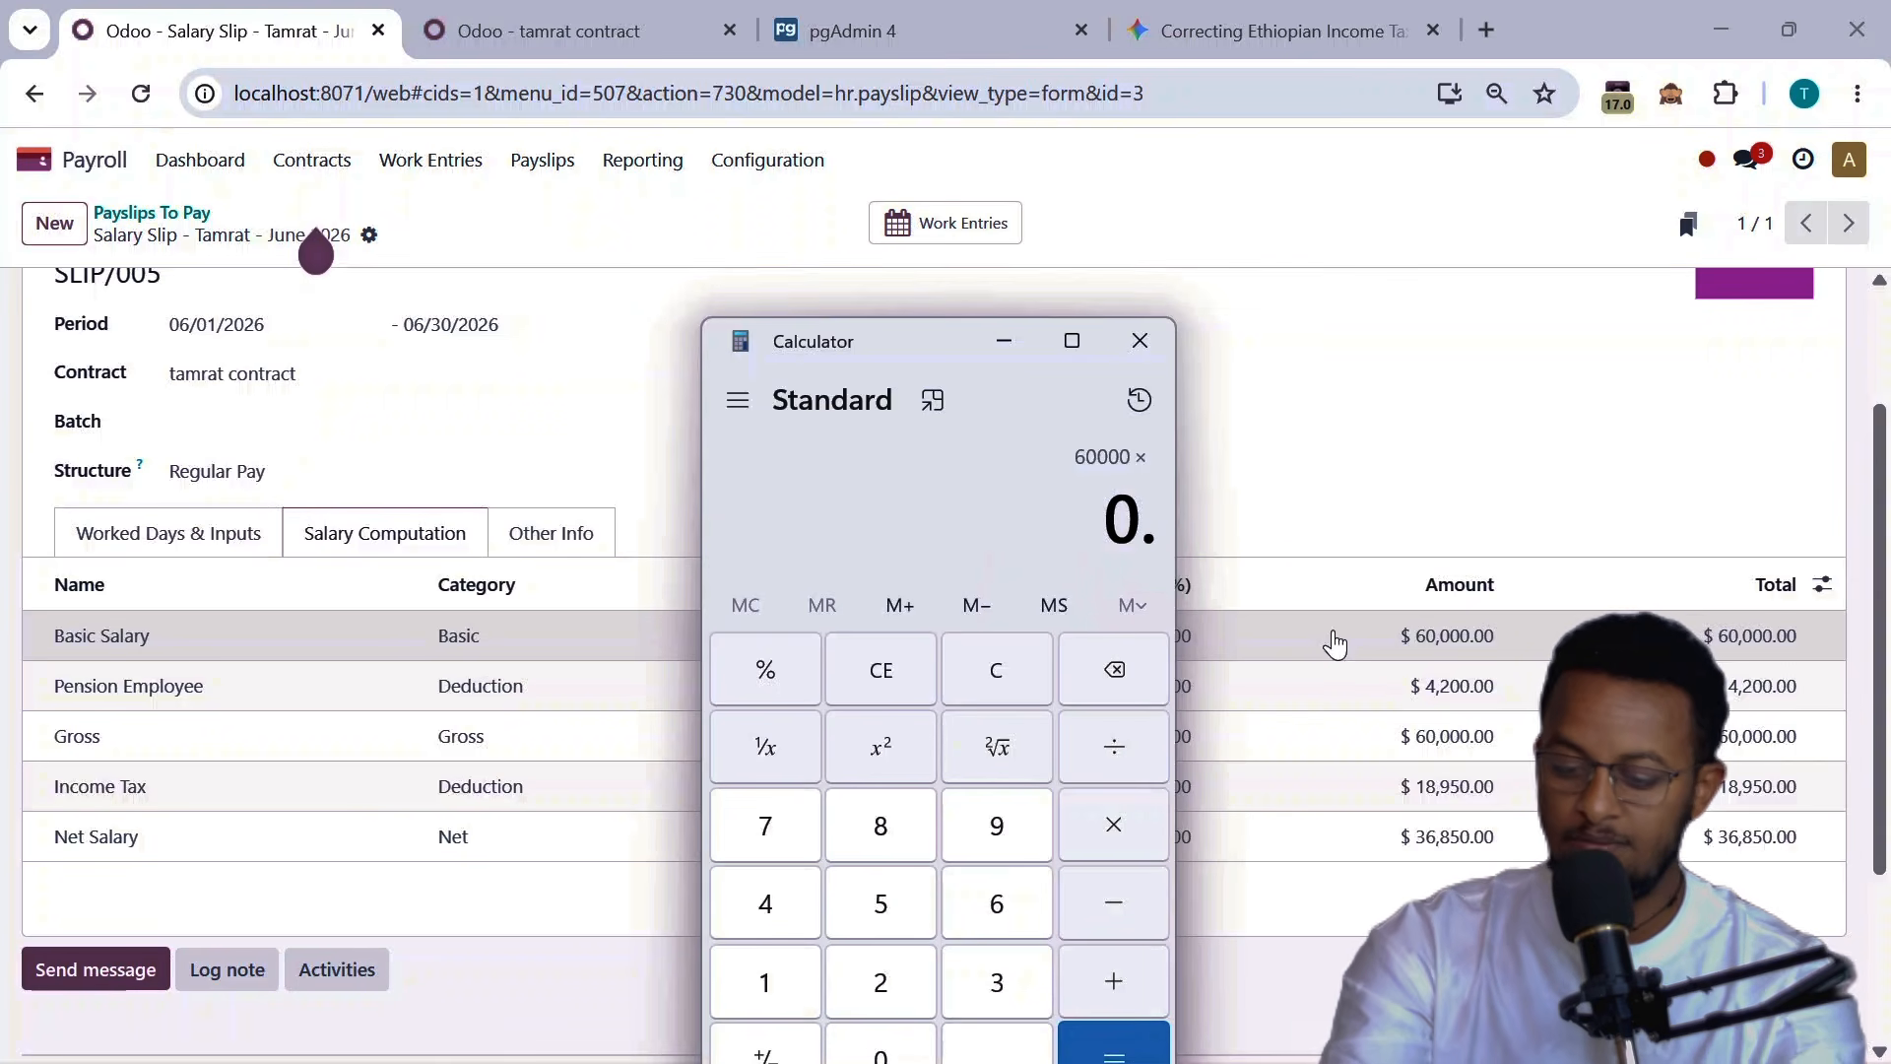
text(07)
key(Return)
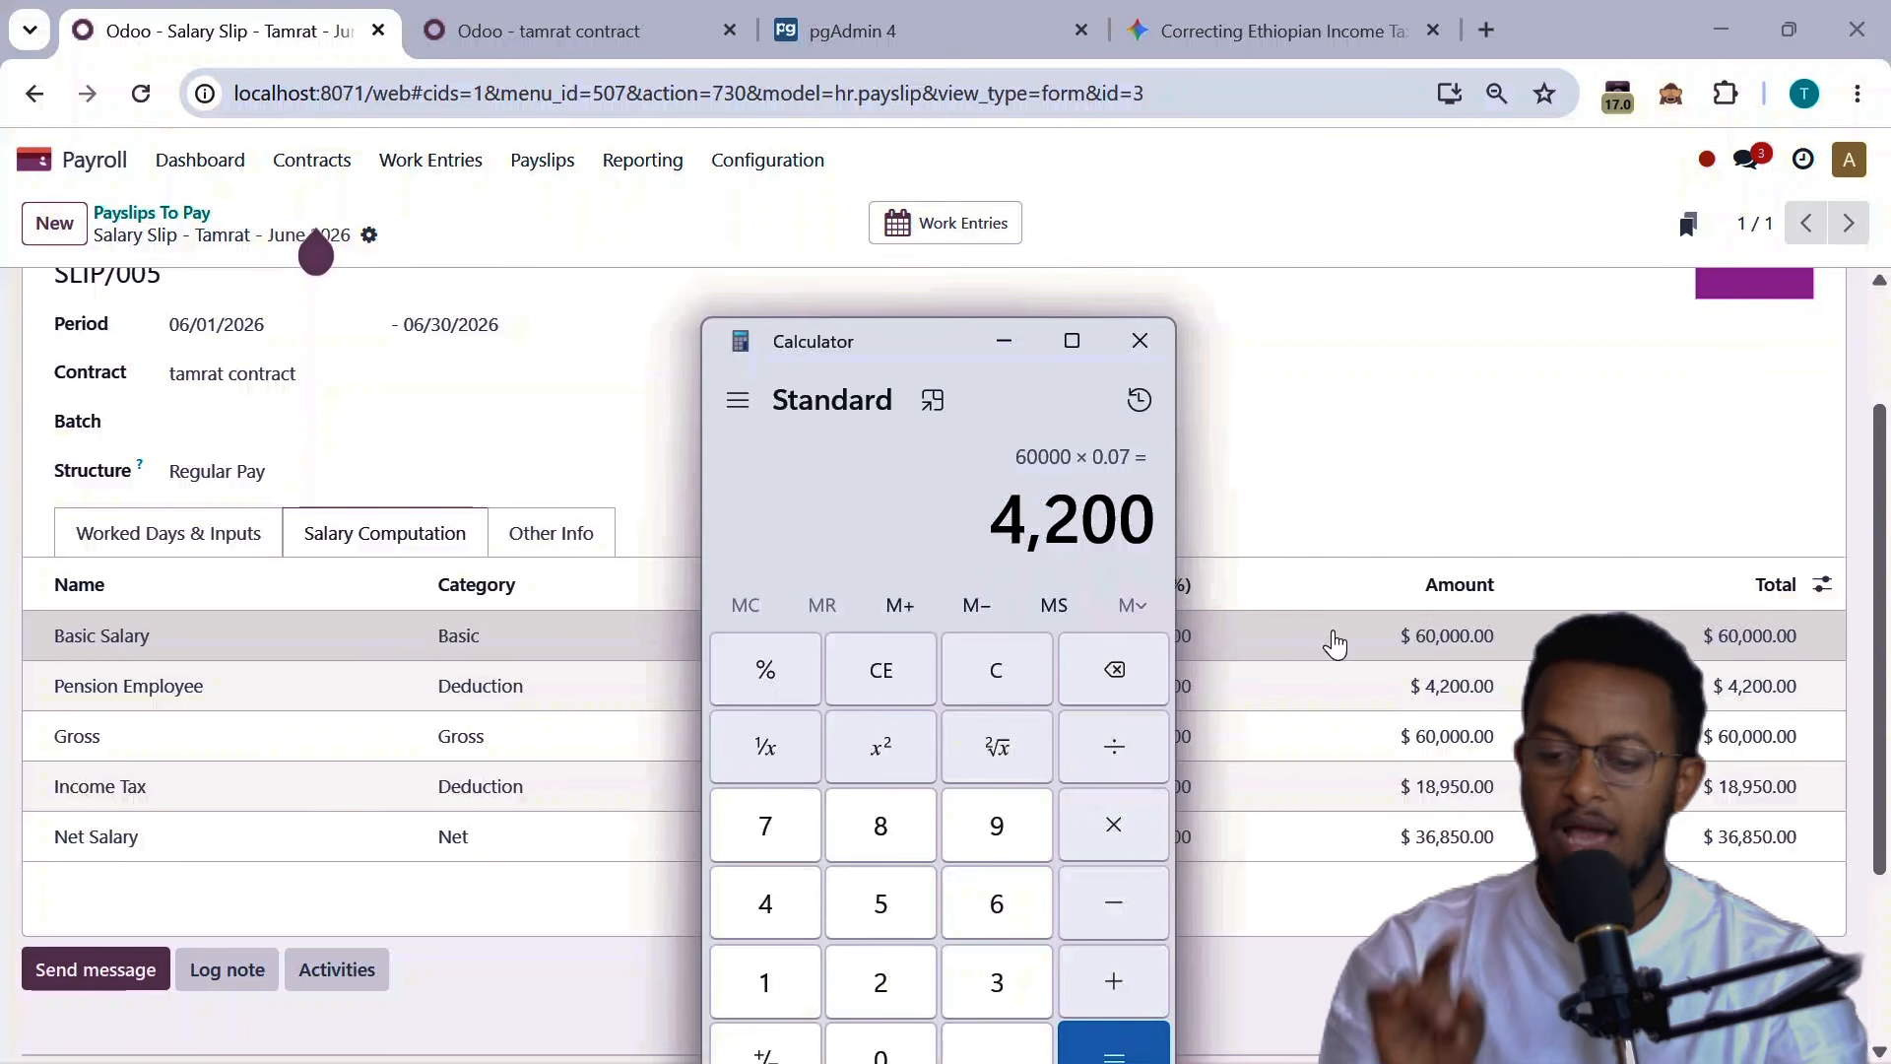
Add the 18950 income tax to the calculated pension amount in Calculator to get the total deductions.
click(1335, 641)
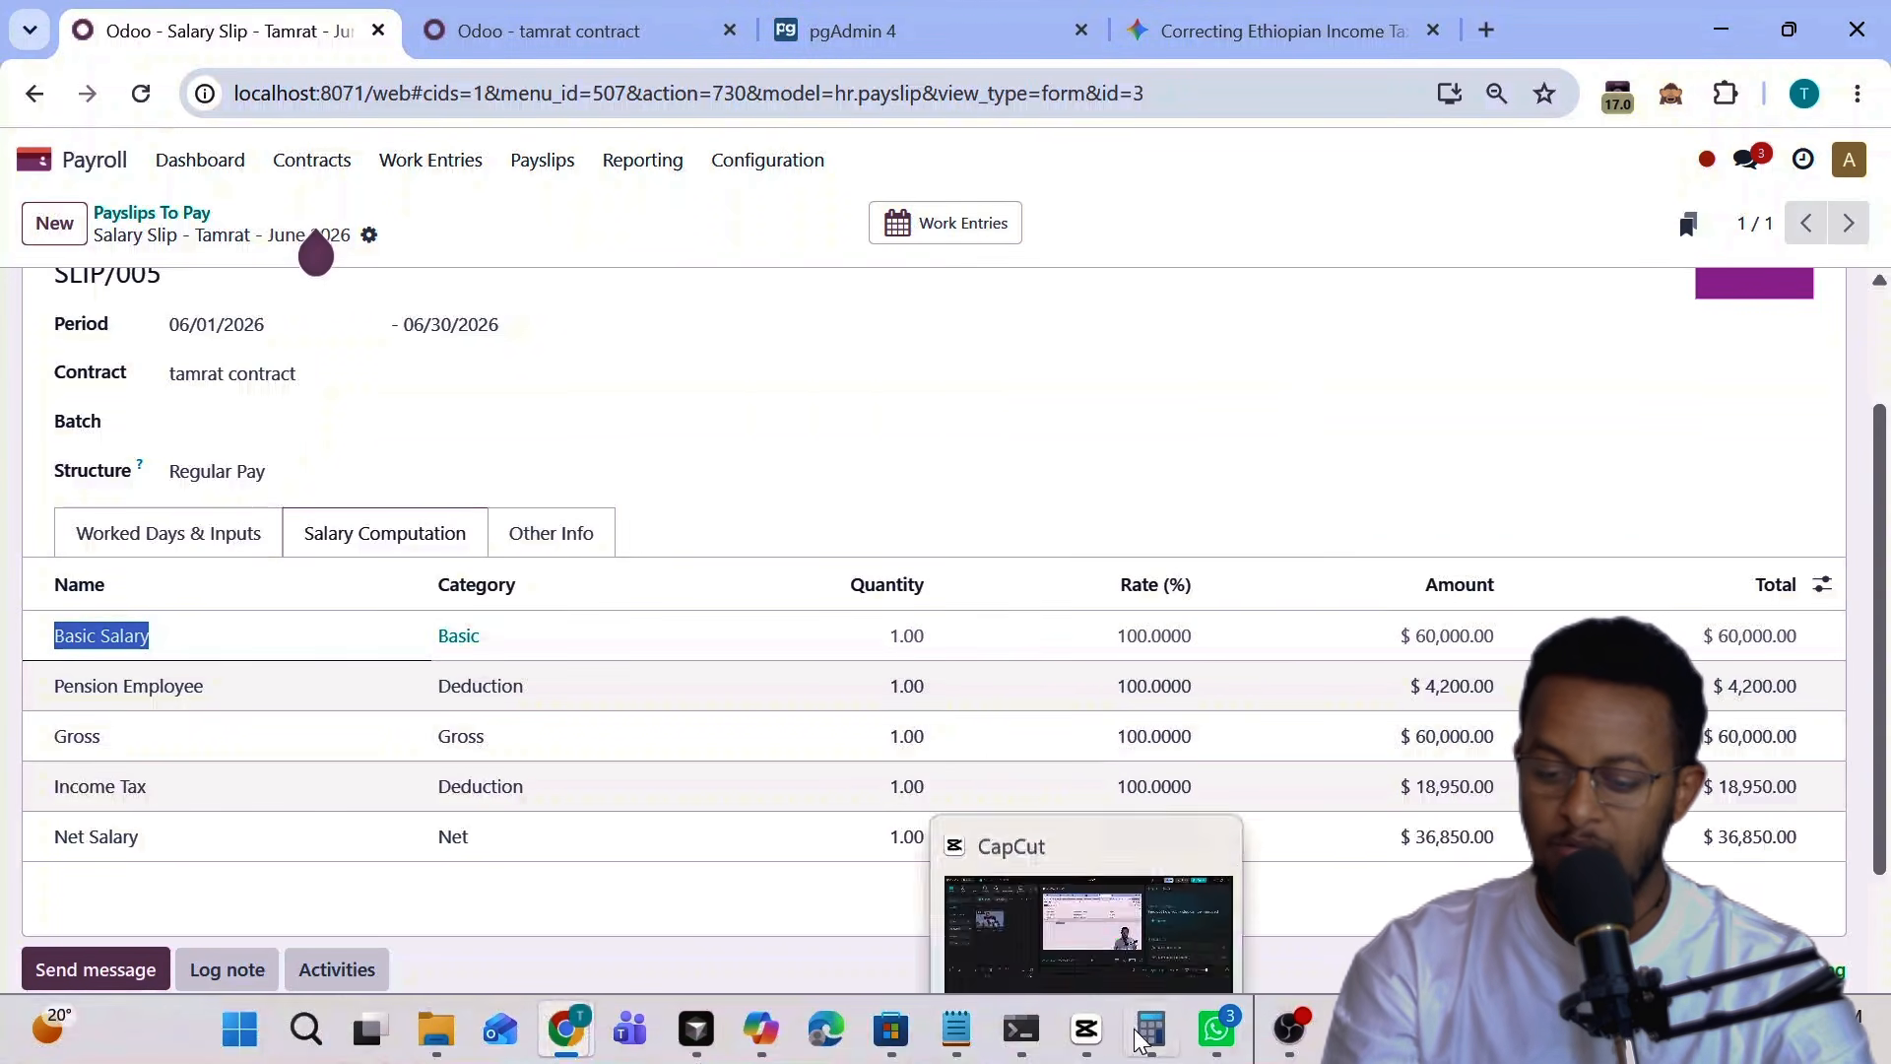
click(1150, 1031)
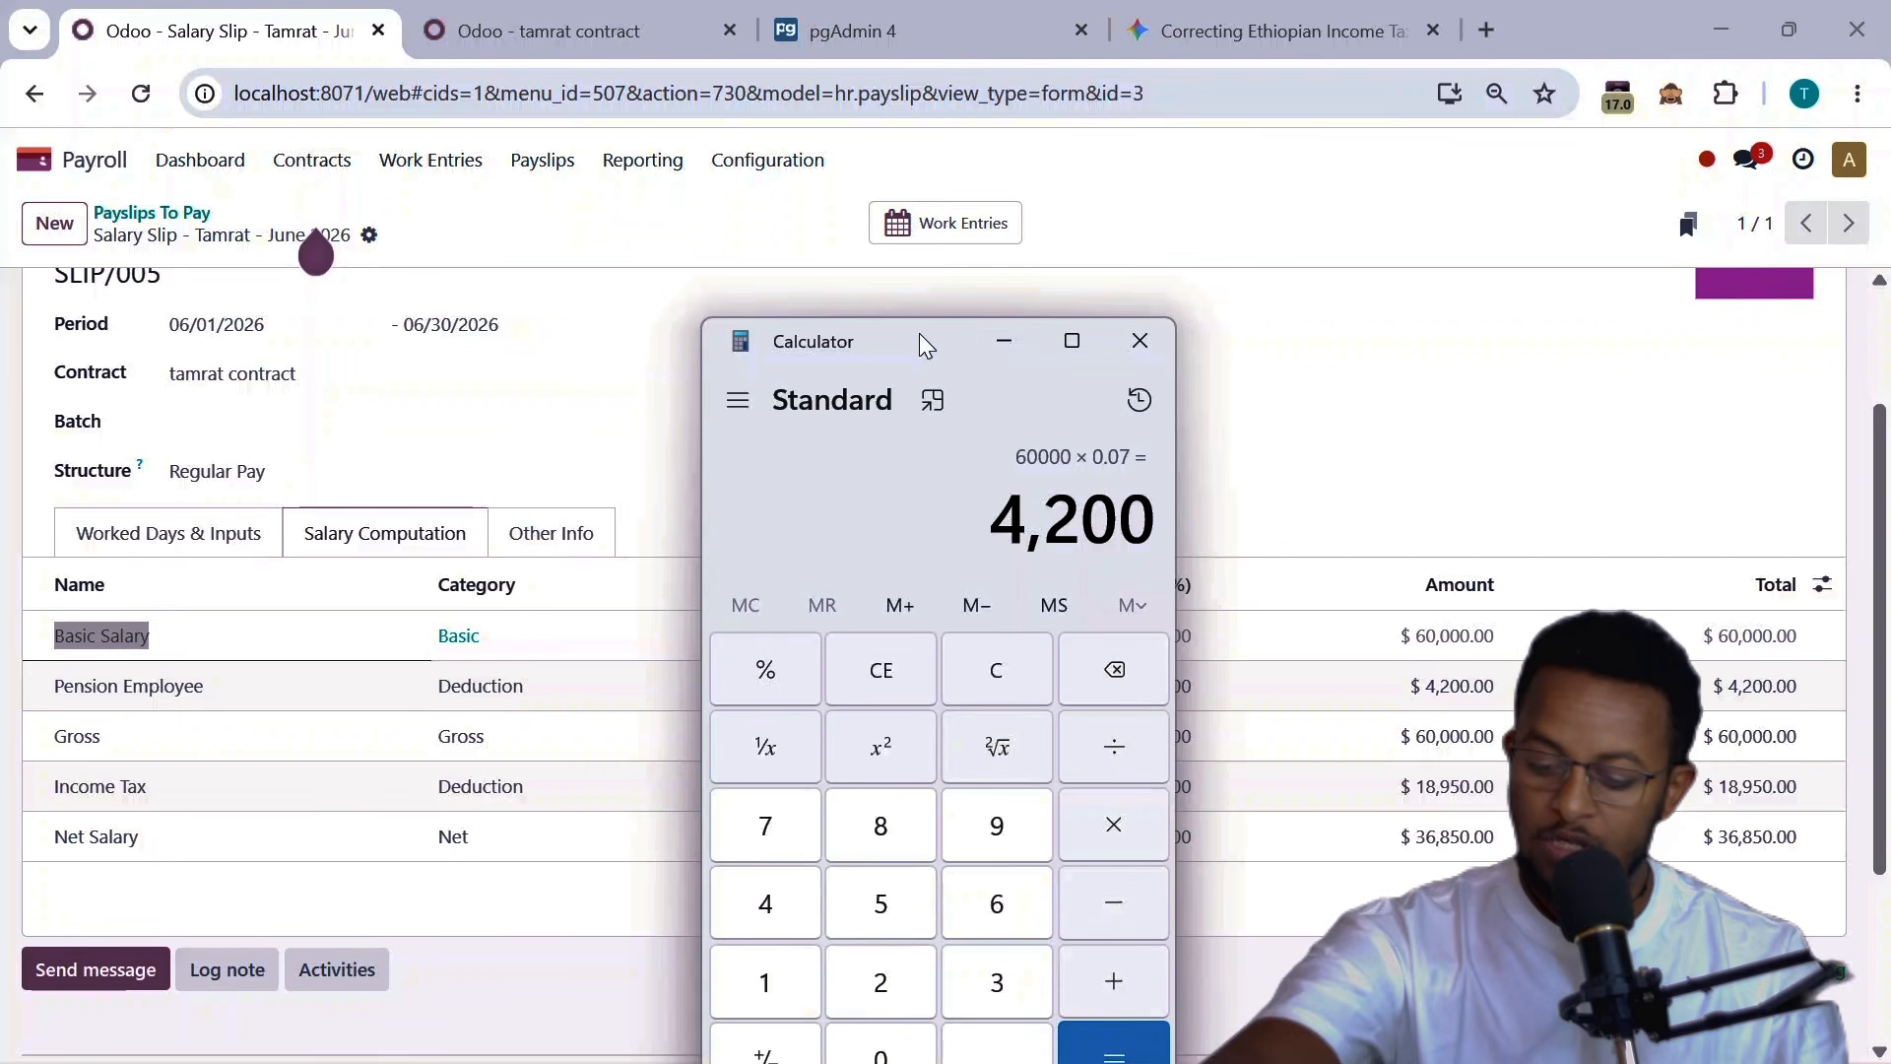
key(plus)
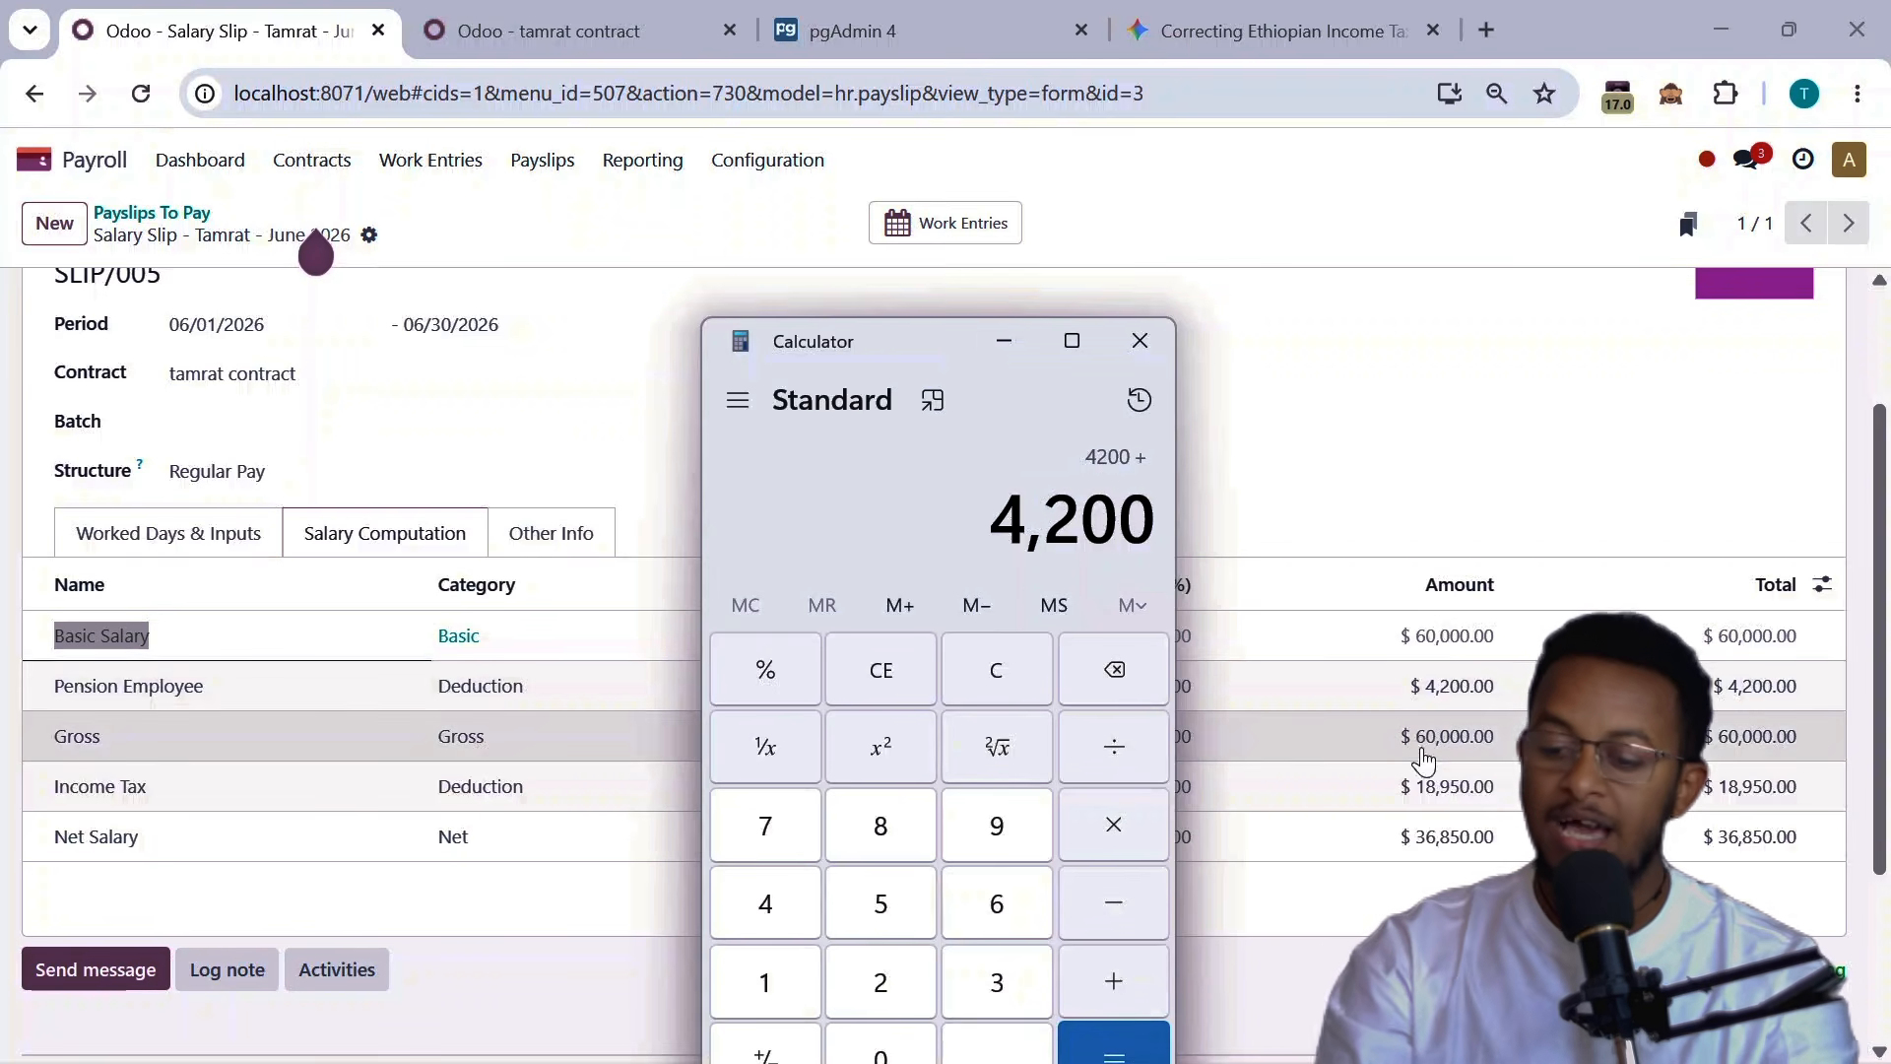
key(1)
key(8)
key(9)
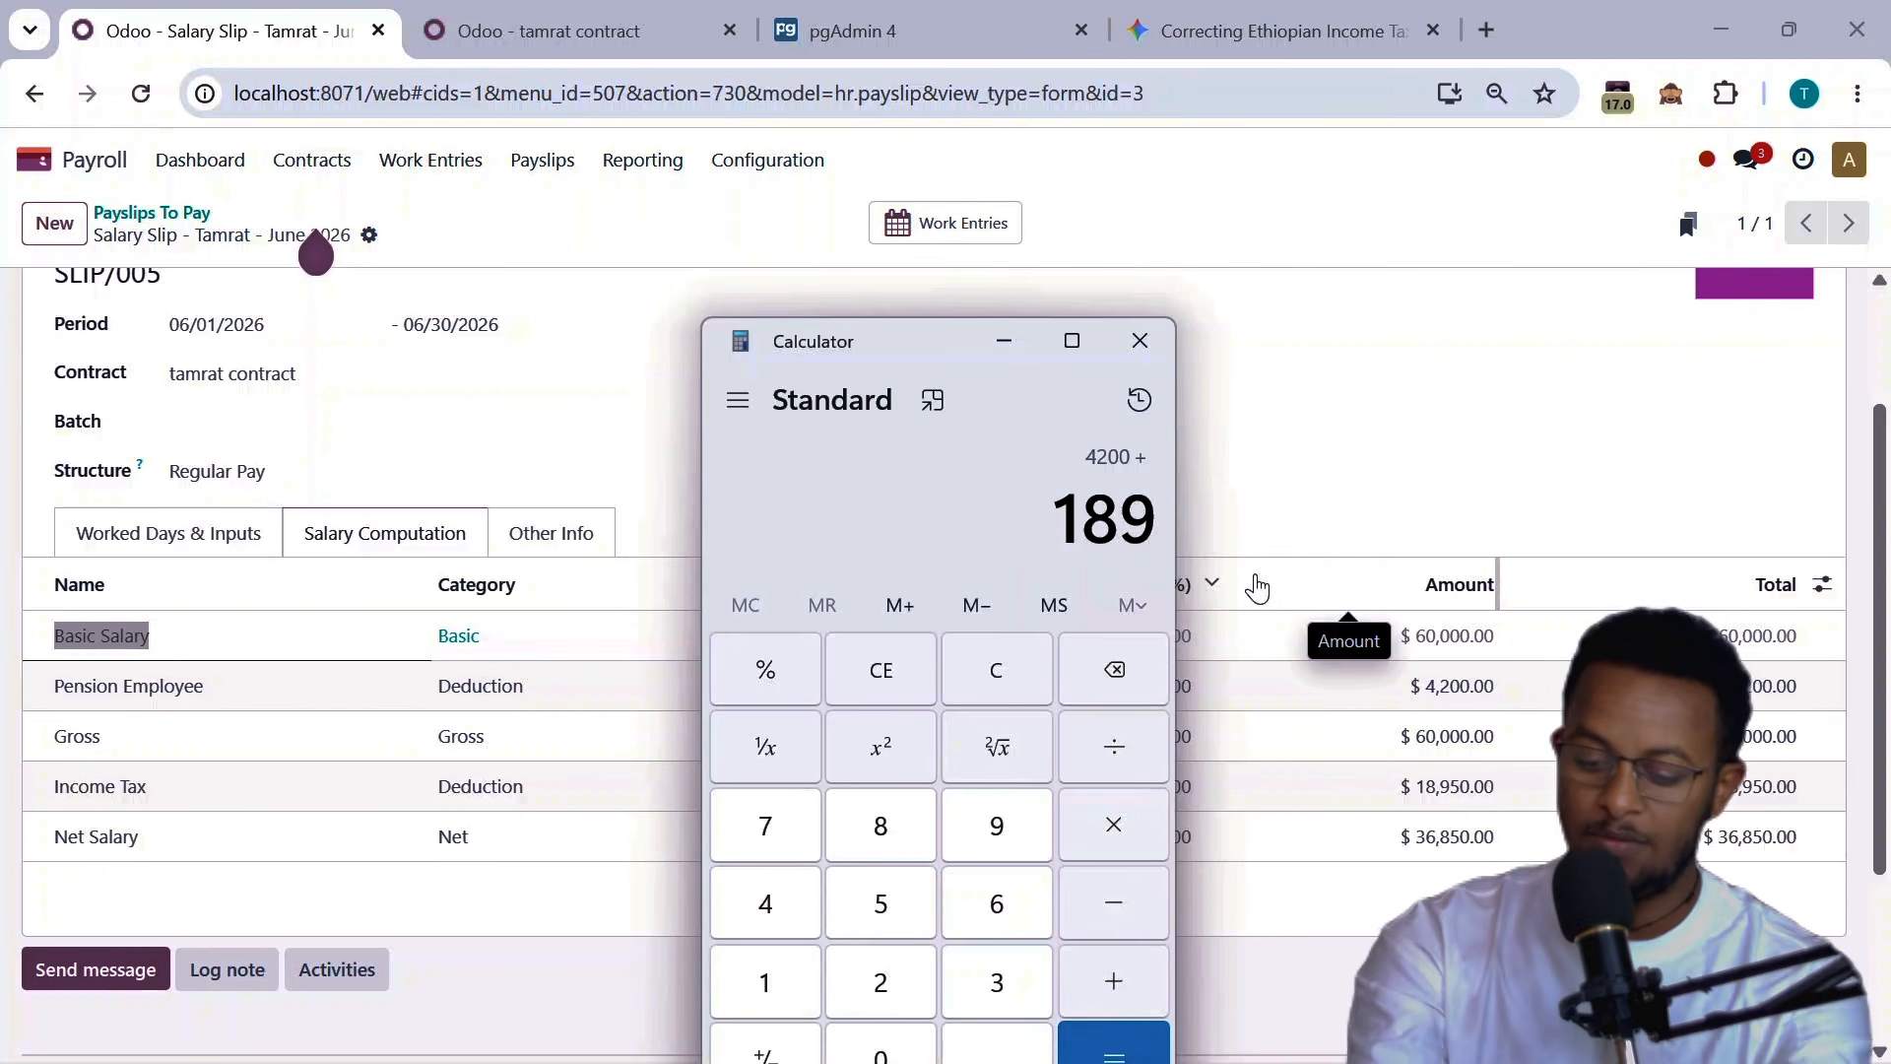
key(5)
key(0)
key(Return)
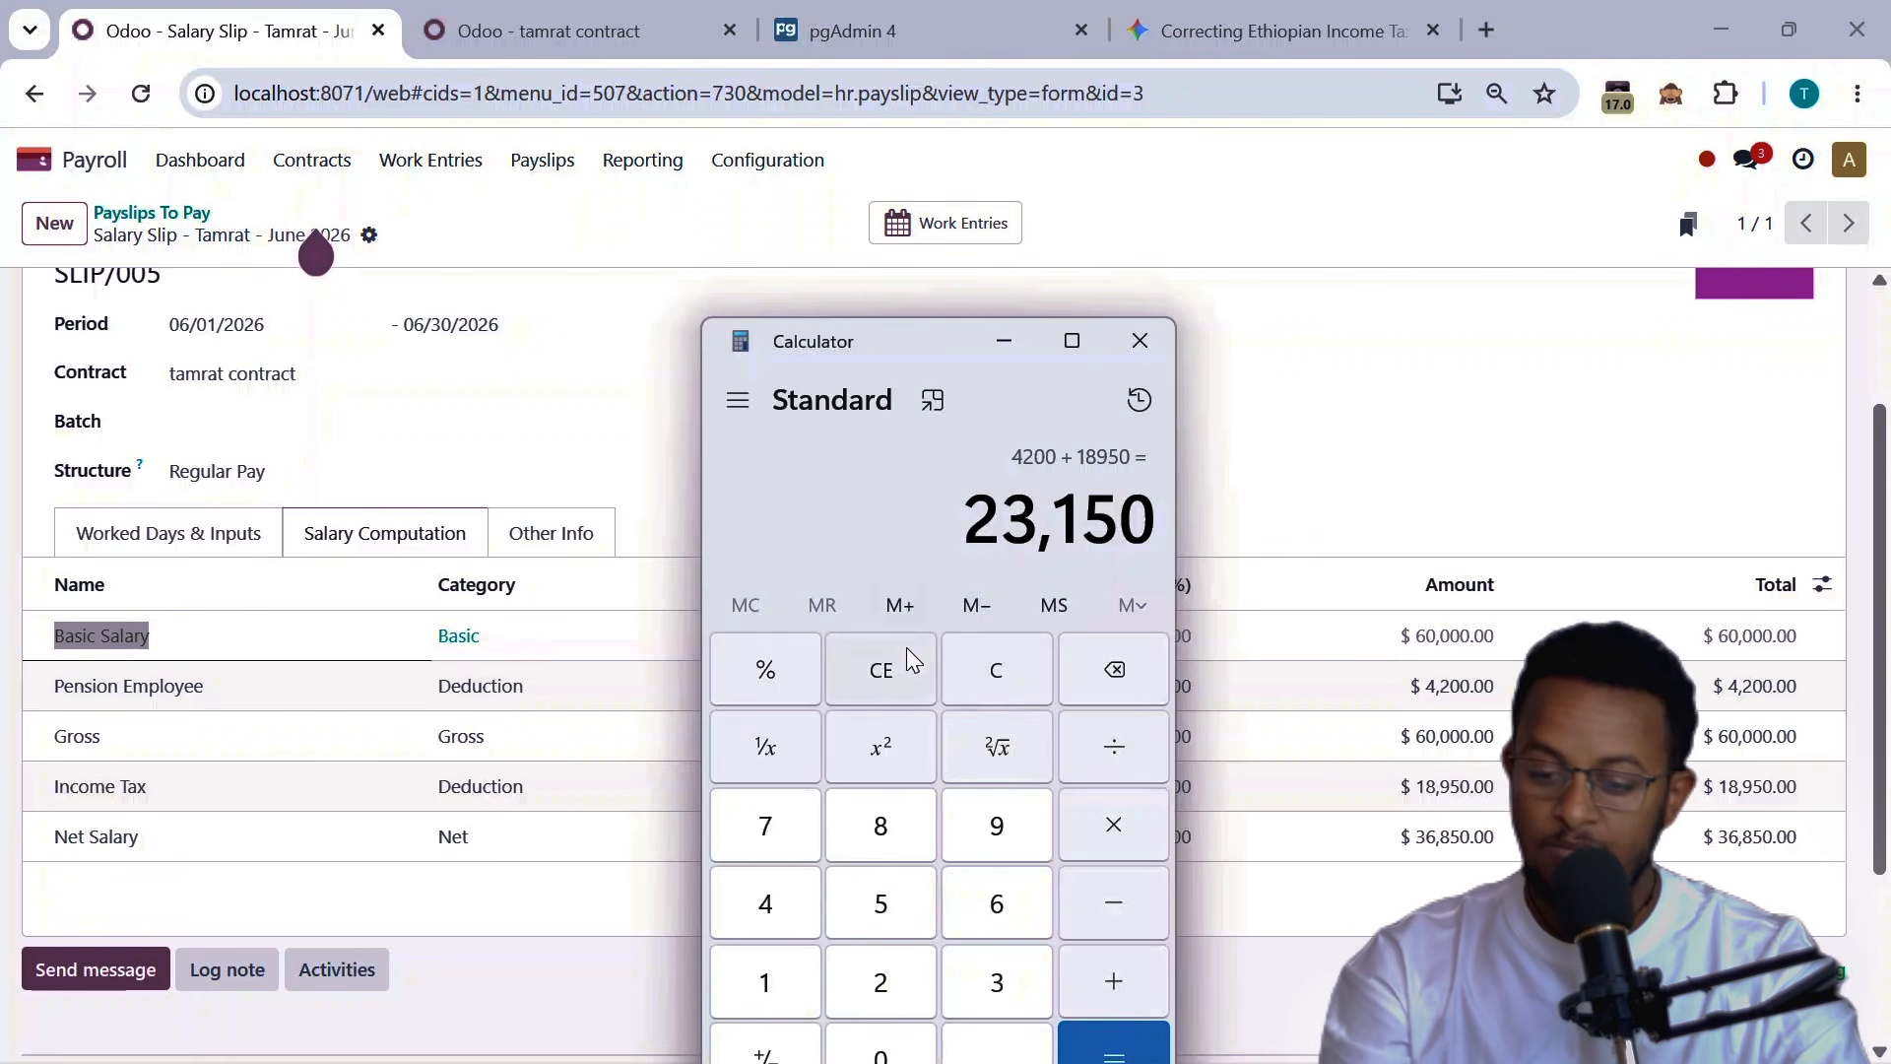
Calculate 60000 minus 23150 to check the payslip's Net Salary line, and return to the payslip.
click(886, 677)
text(600)
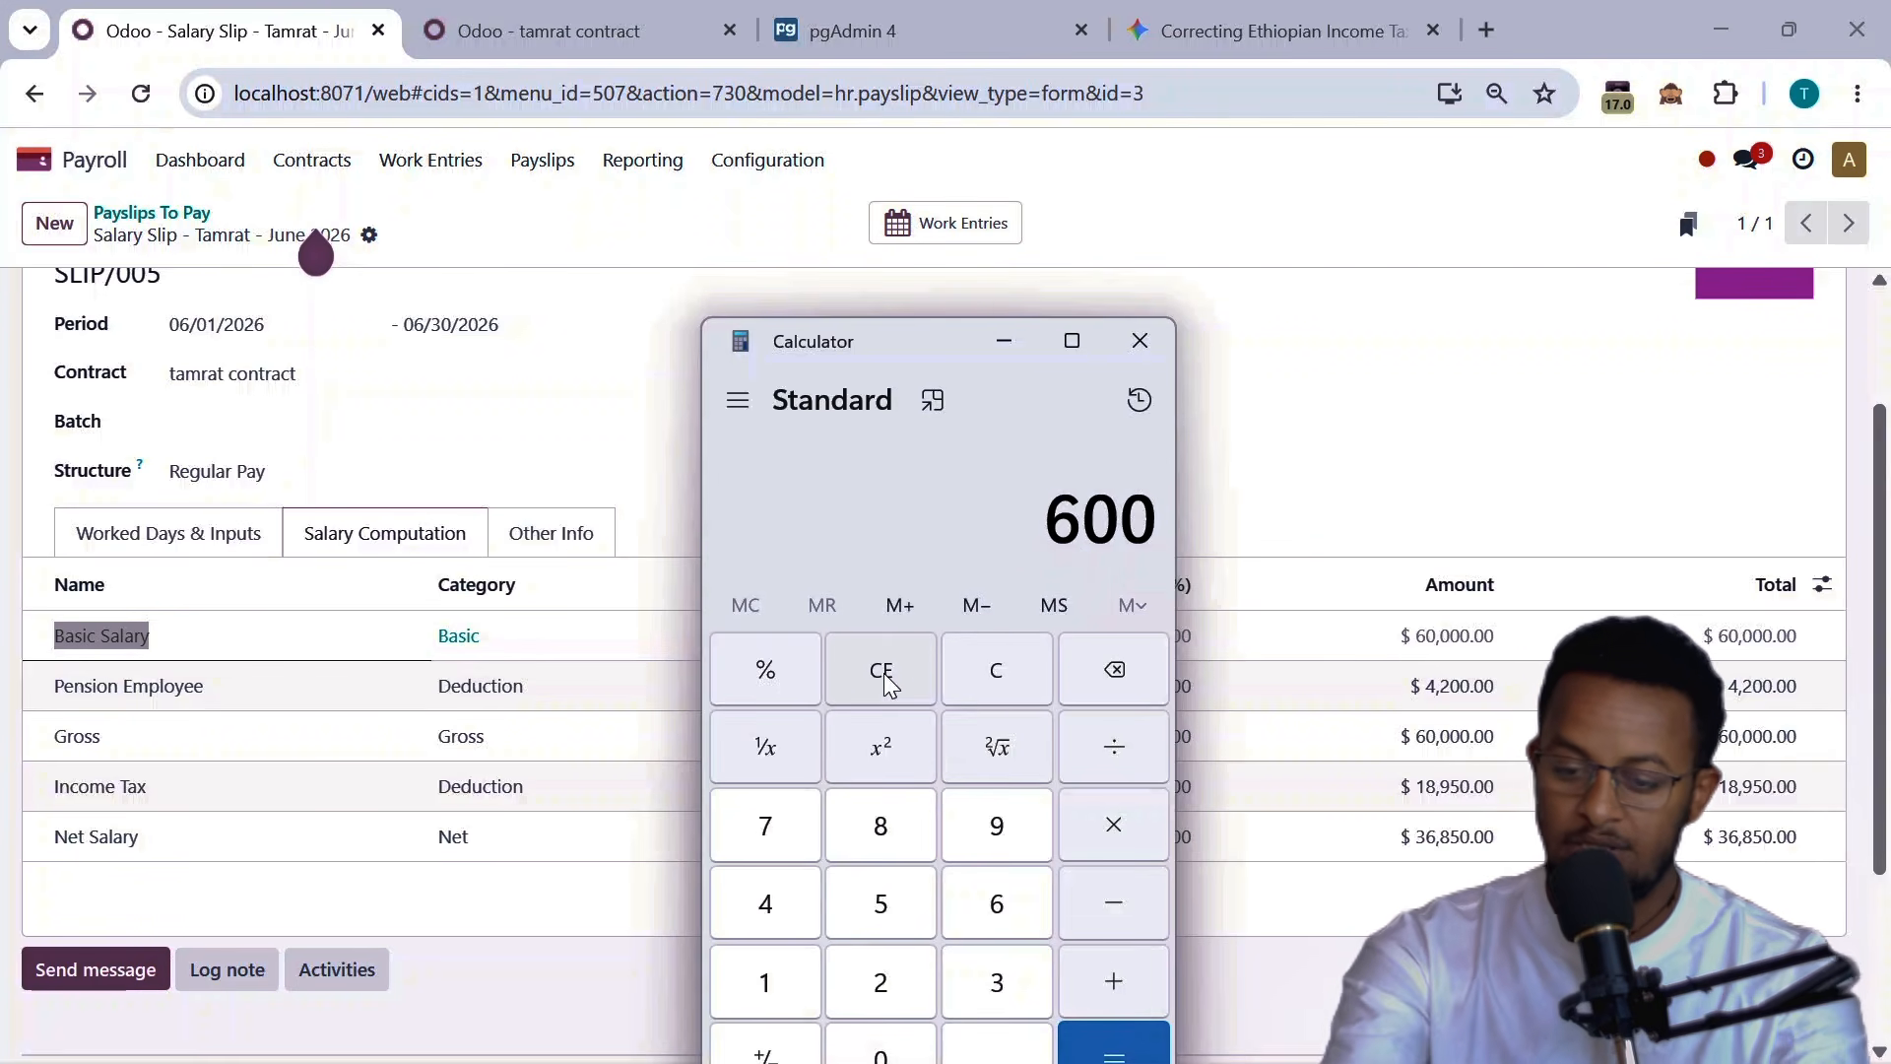
text(00 - 23,150)
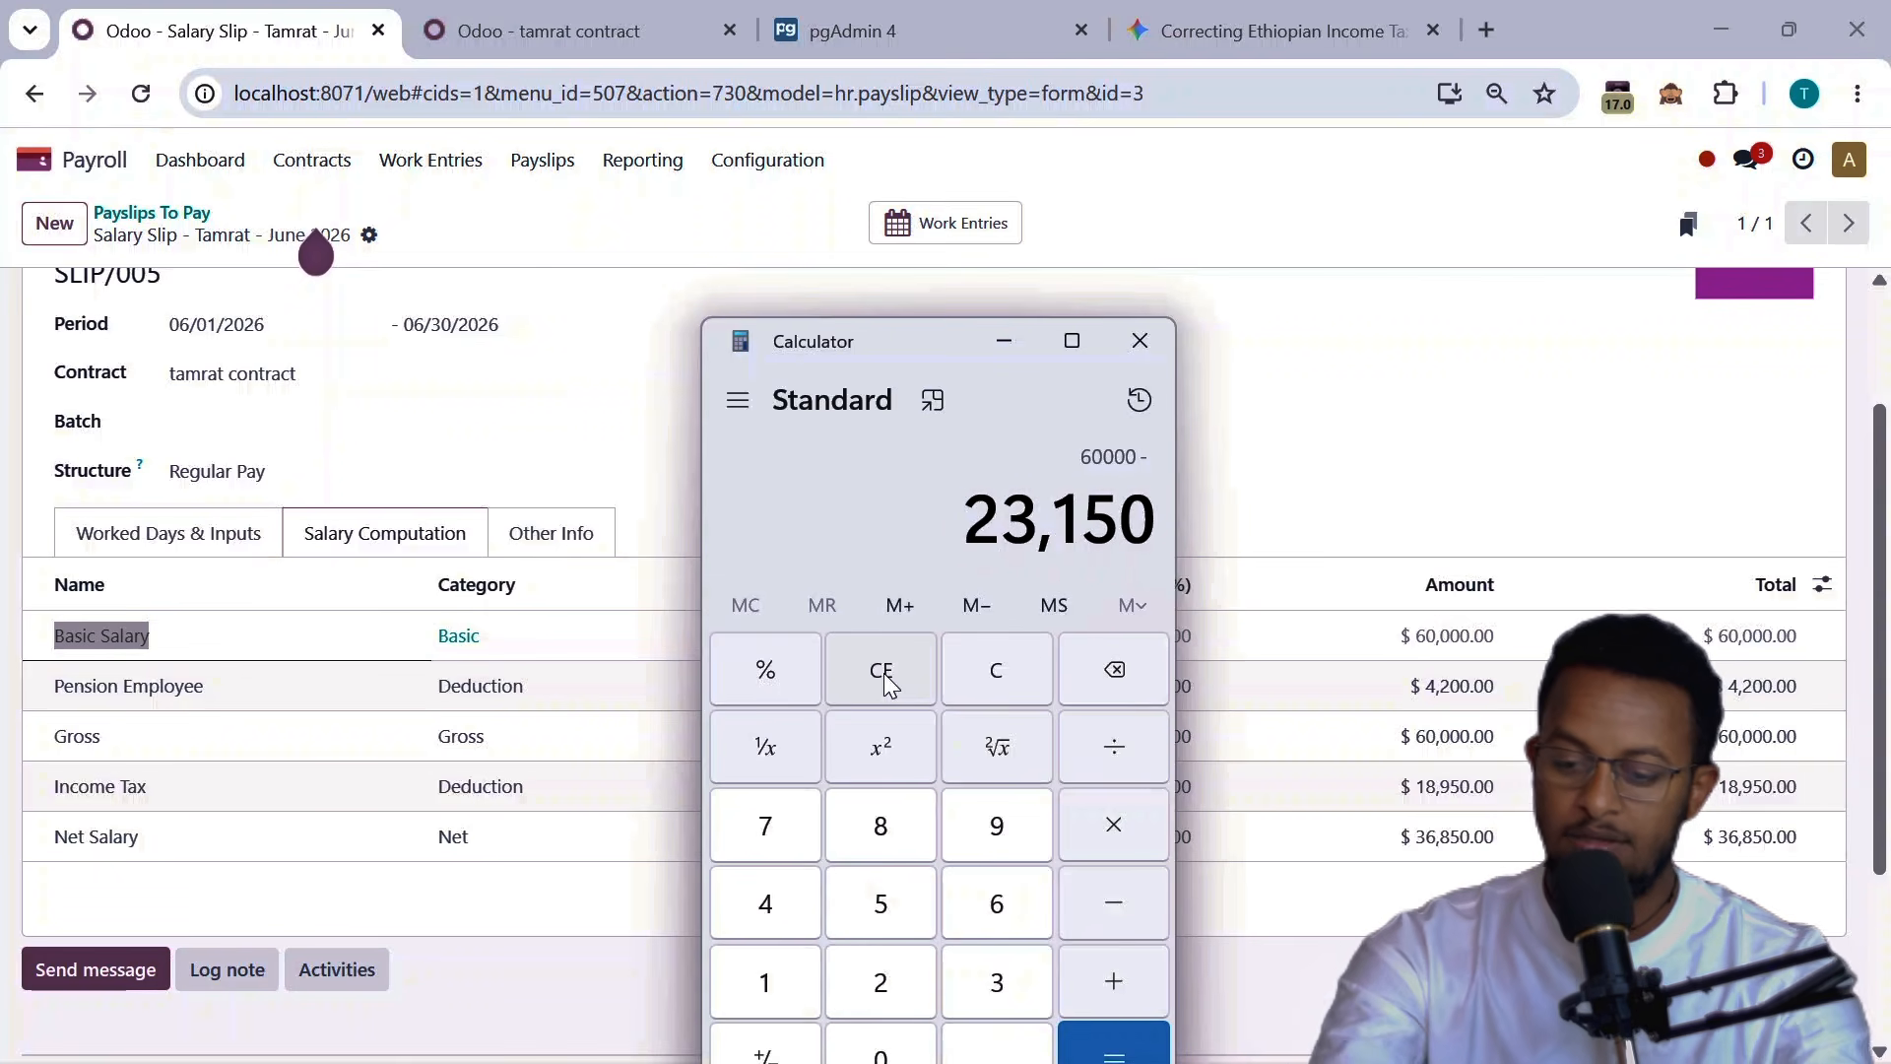
key(Return)
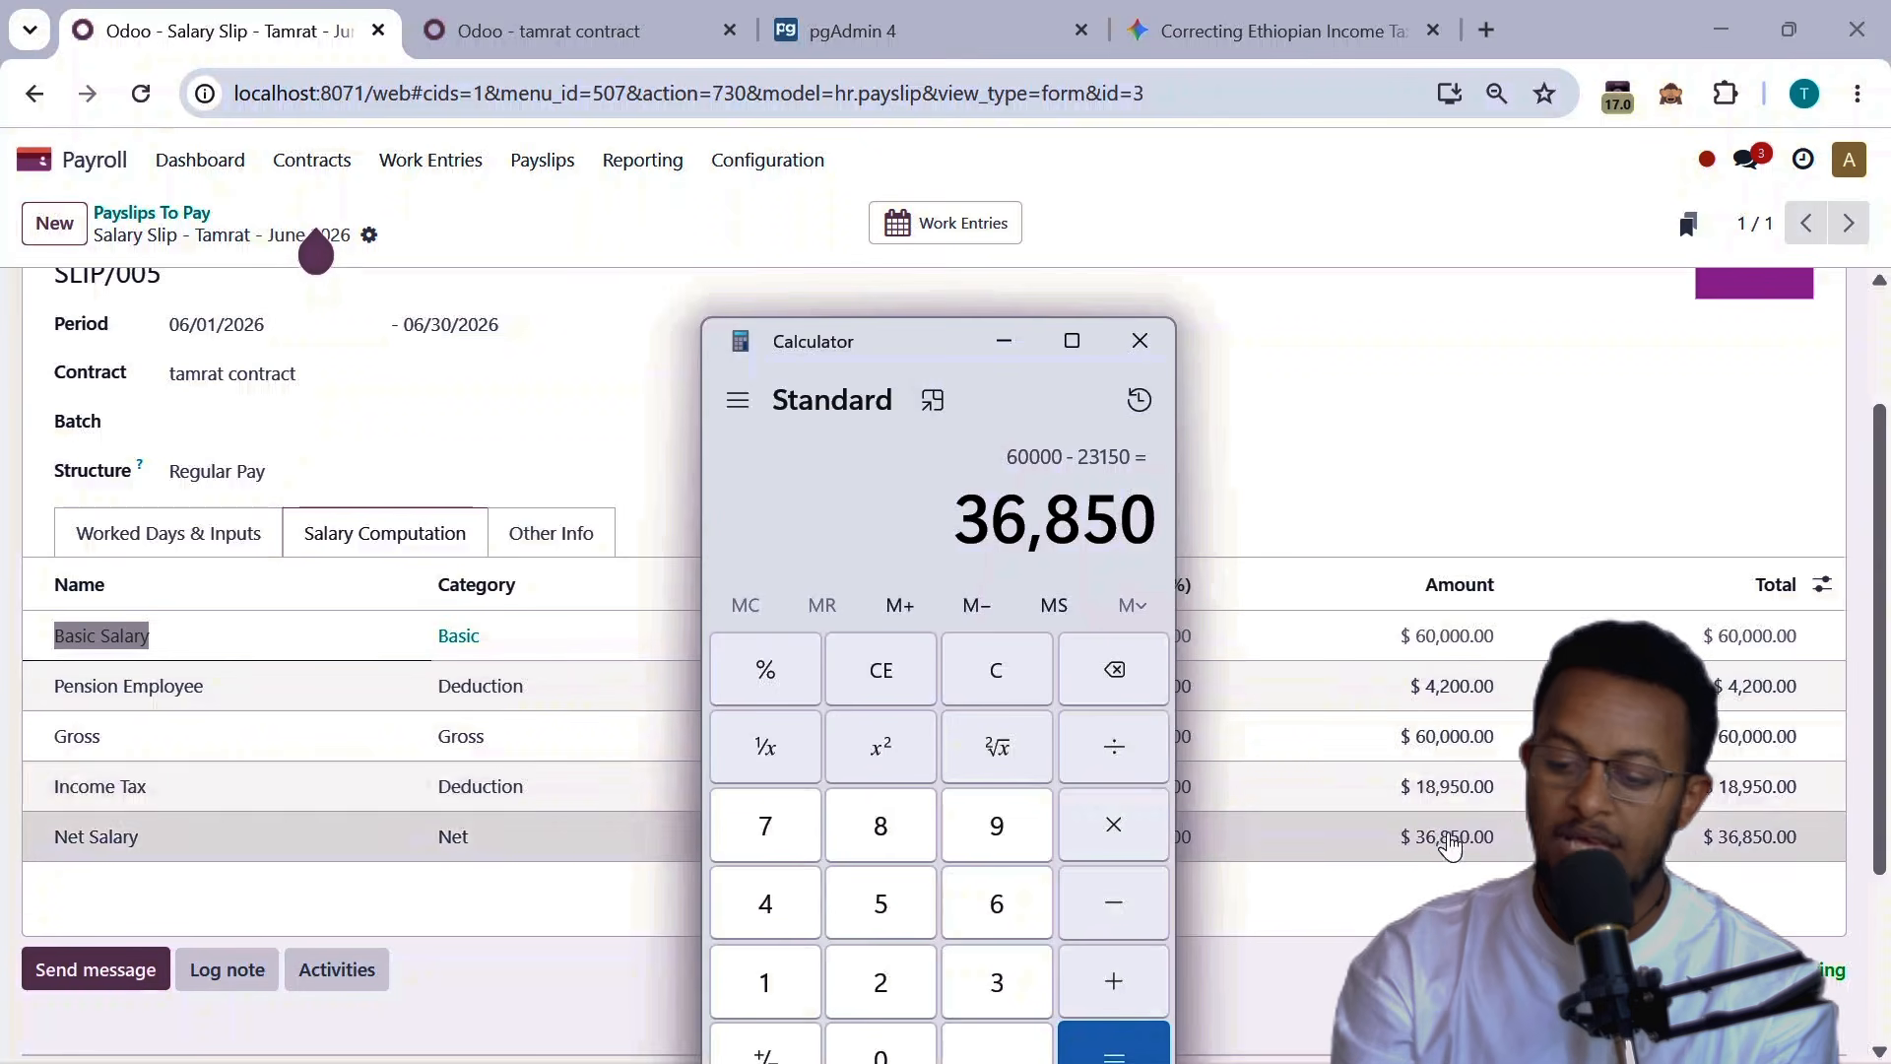
click(430, 913)
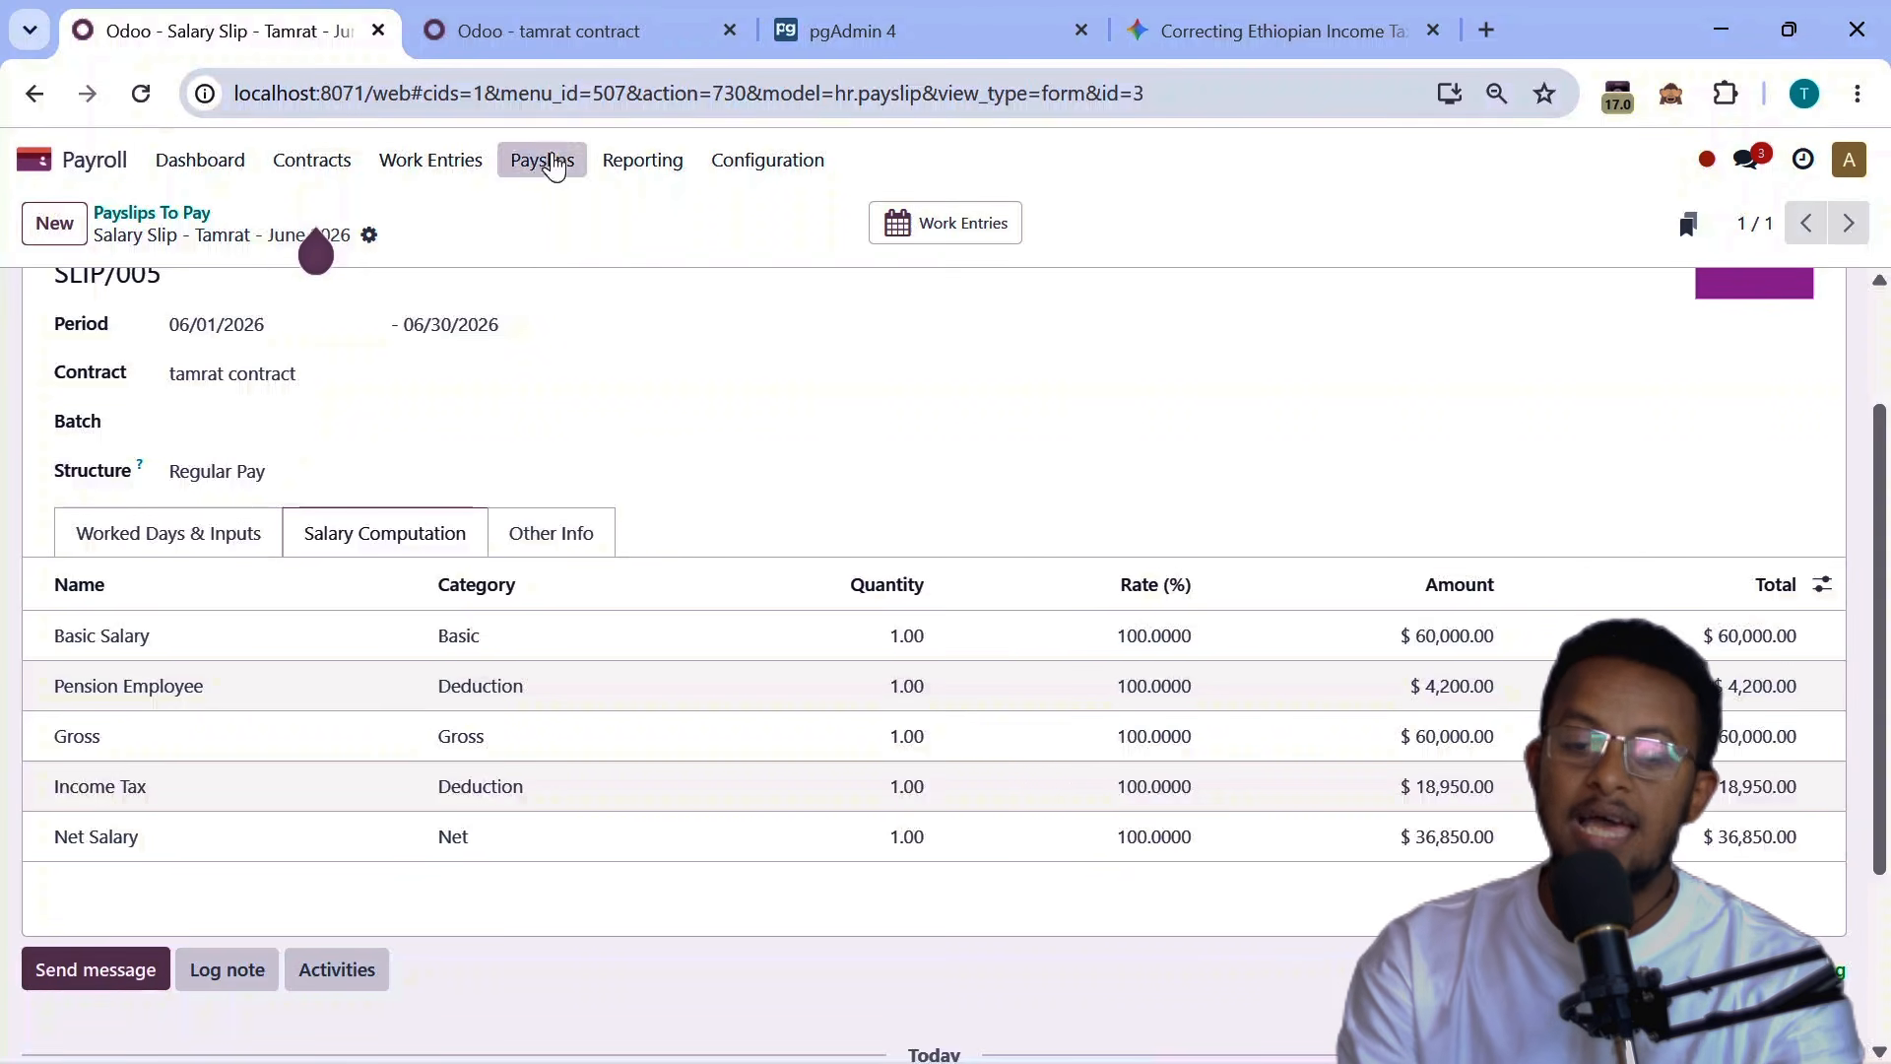
Show the app overview in the second Odoo browser tab and search it for "OVER".
click(552, 31)
click(59, 168)
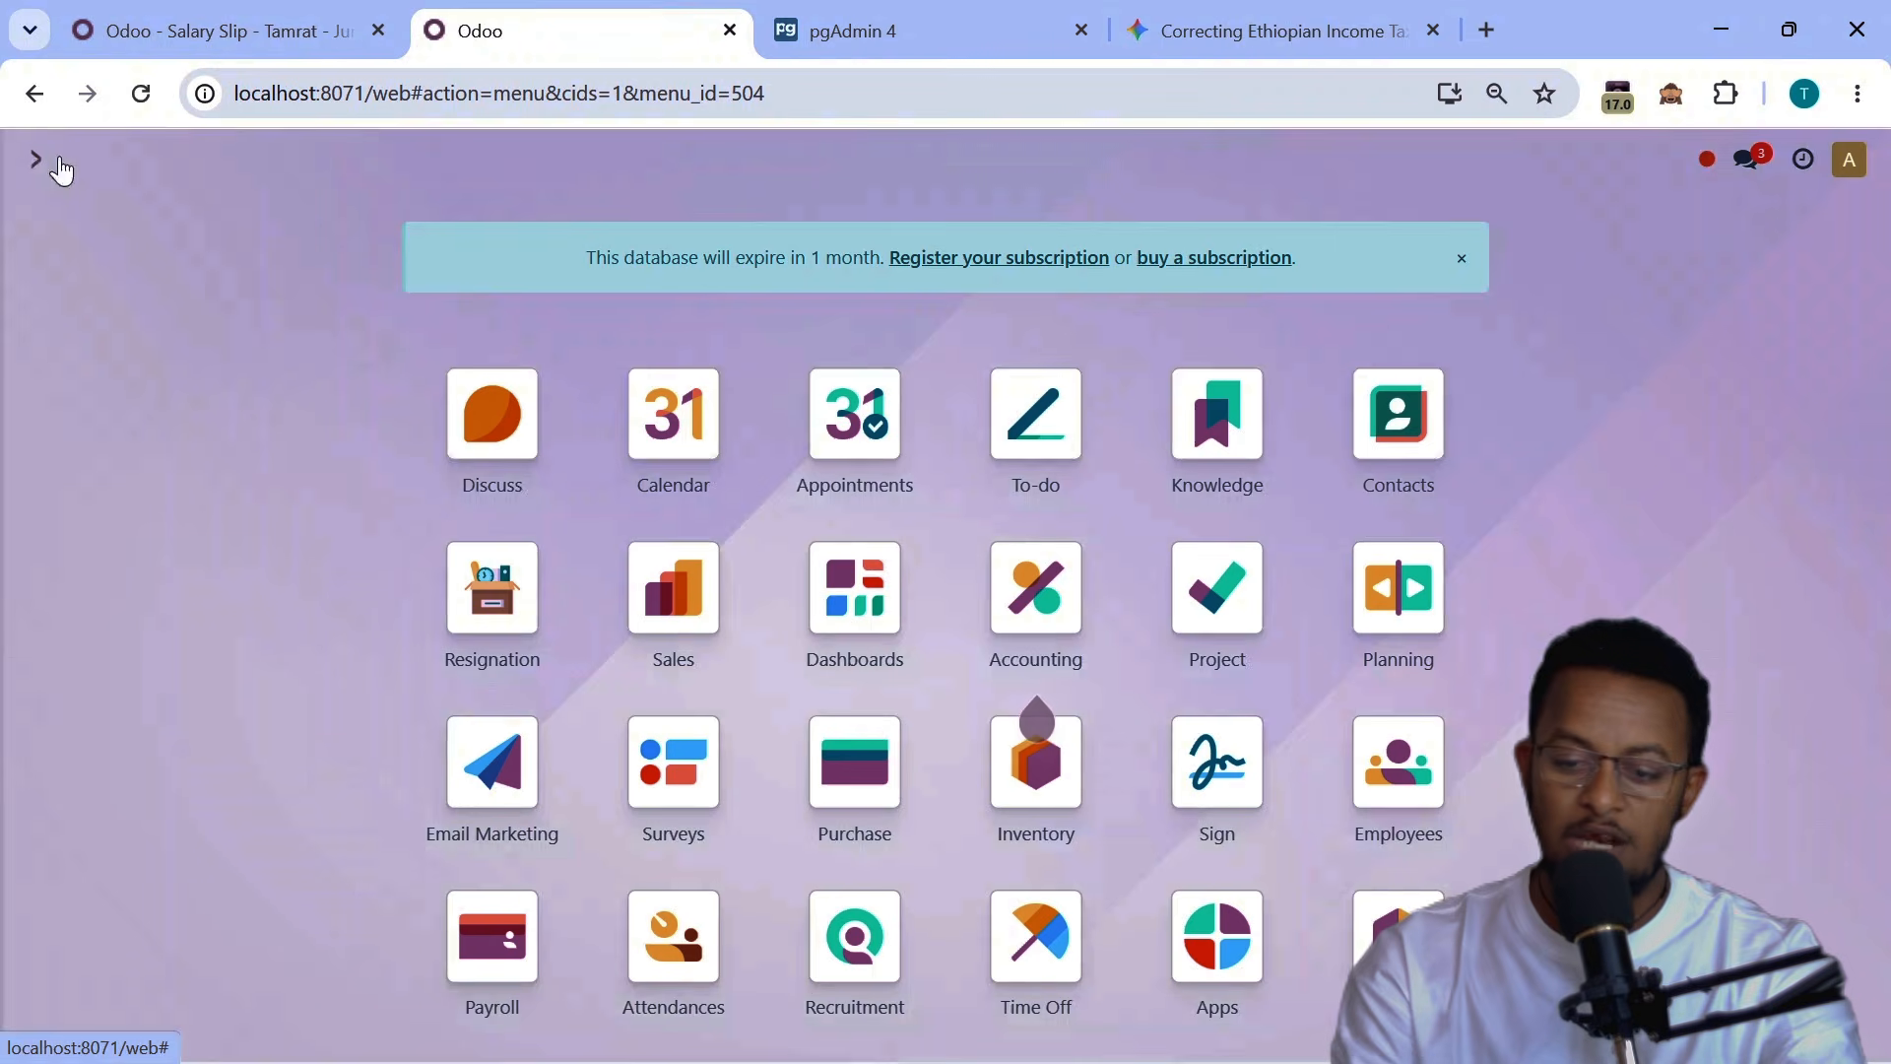
text(OVER)
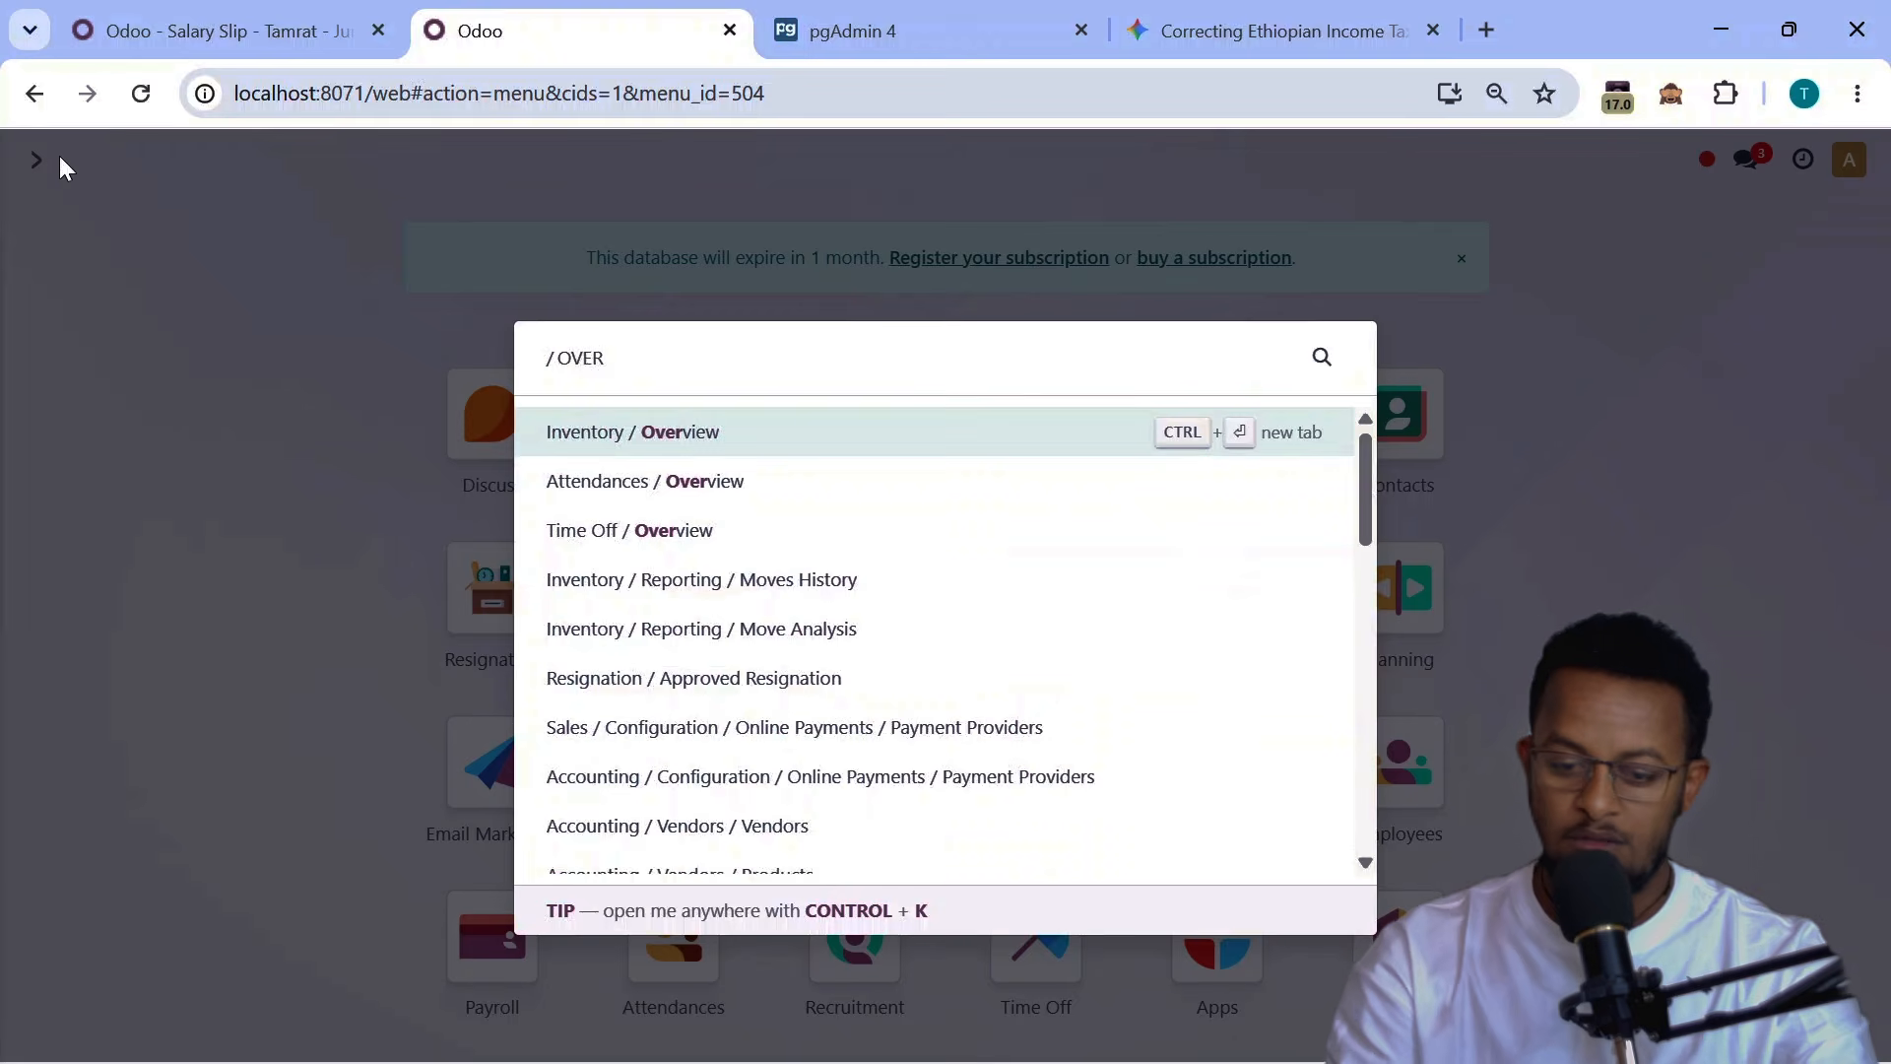
click(192, 430)
Turn on developer mode in the second Odoo tab and open the Apps module list.
text(A)
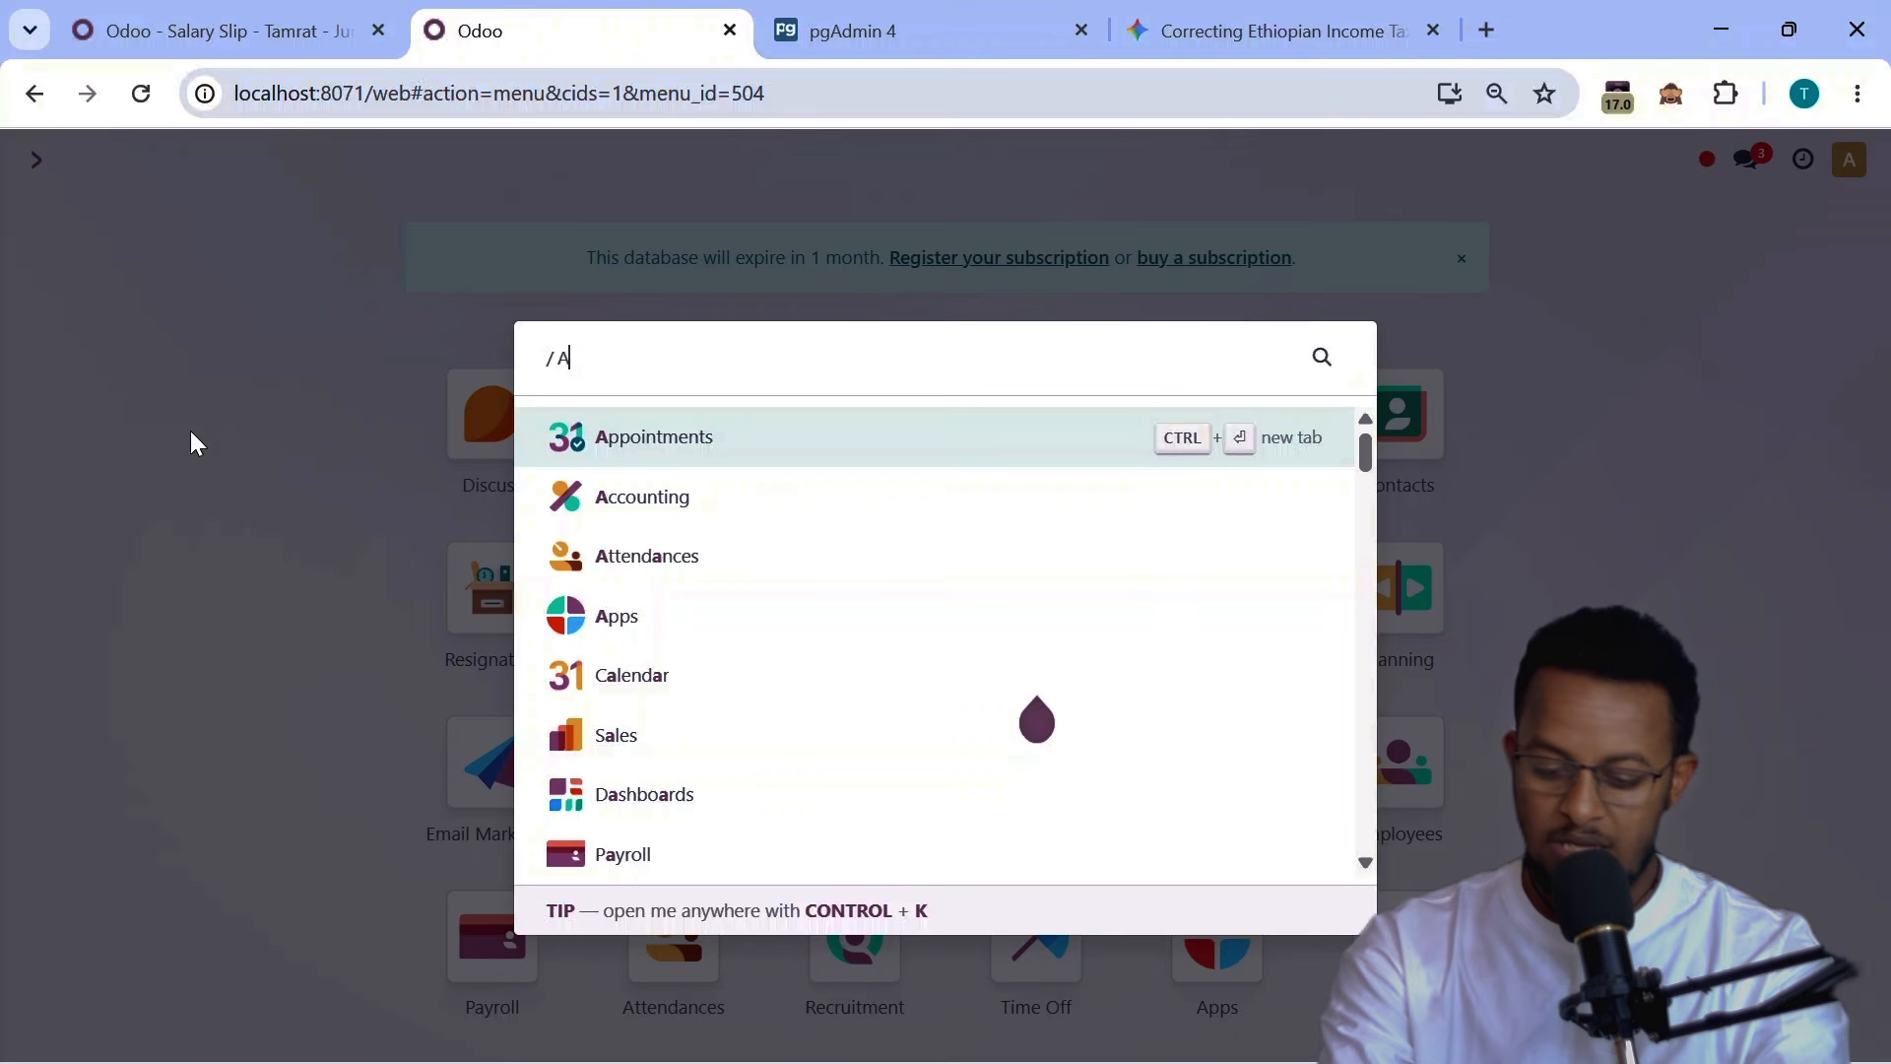
key(BackSpace)
text(app)
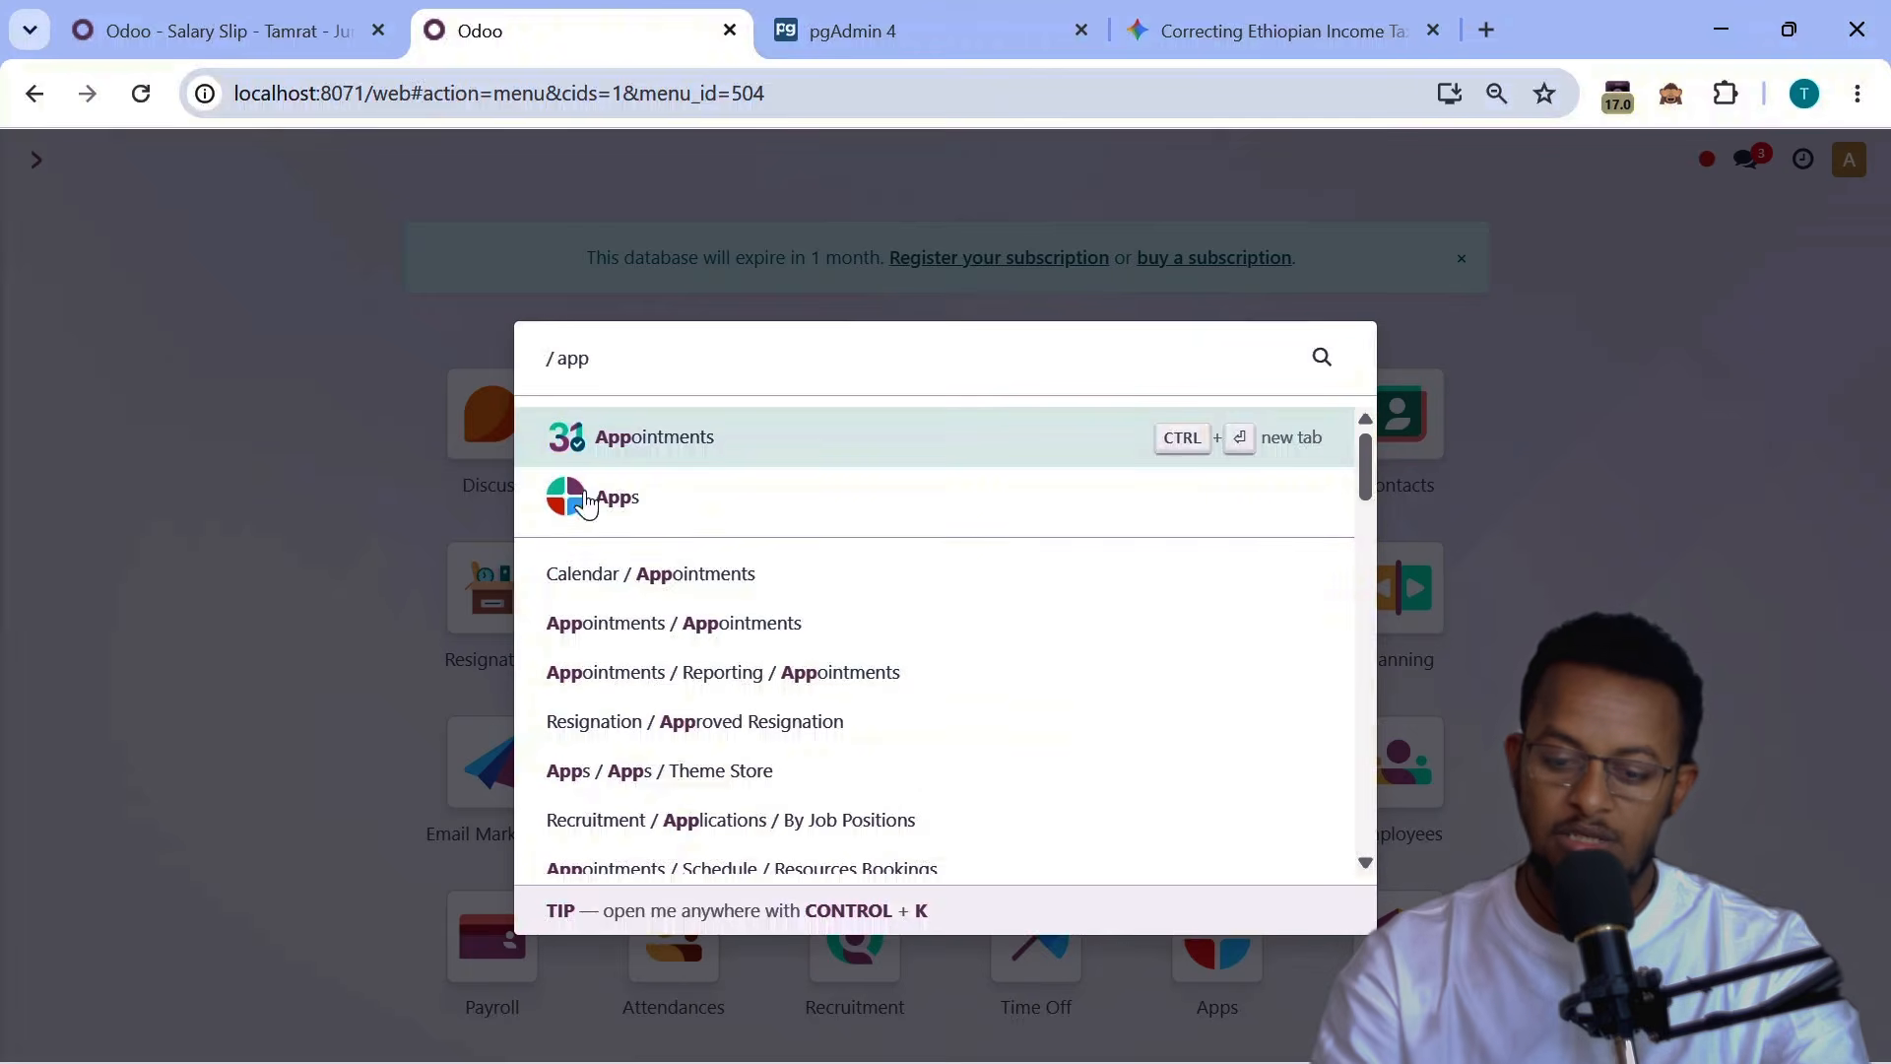
click(660, 497)
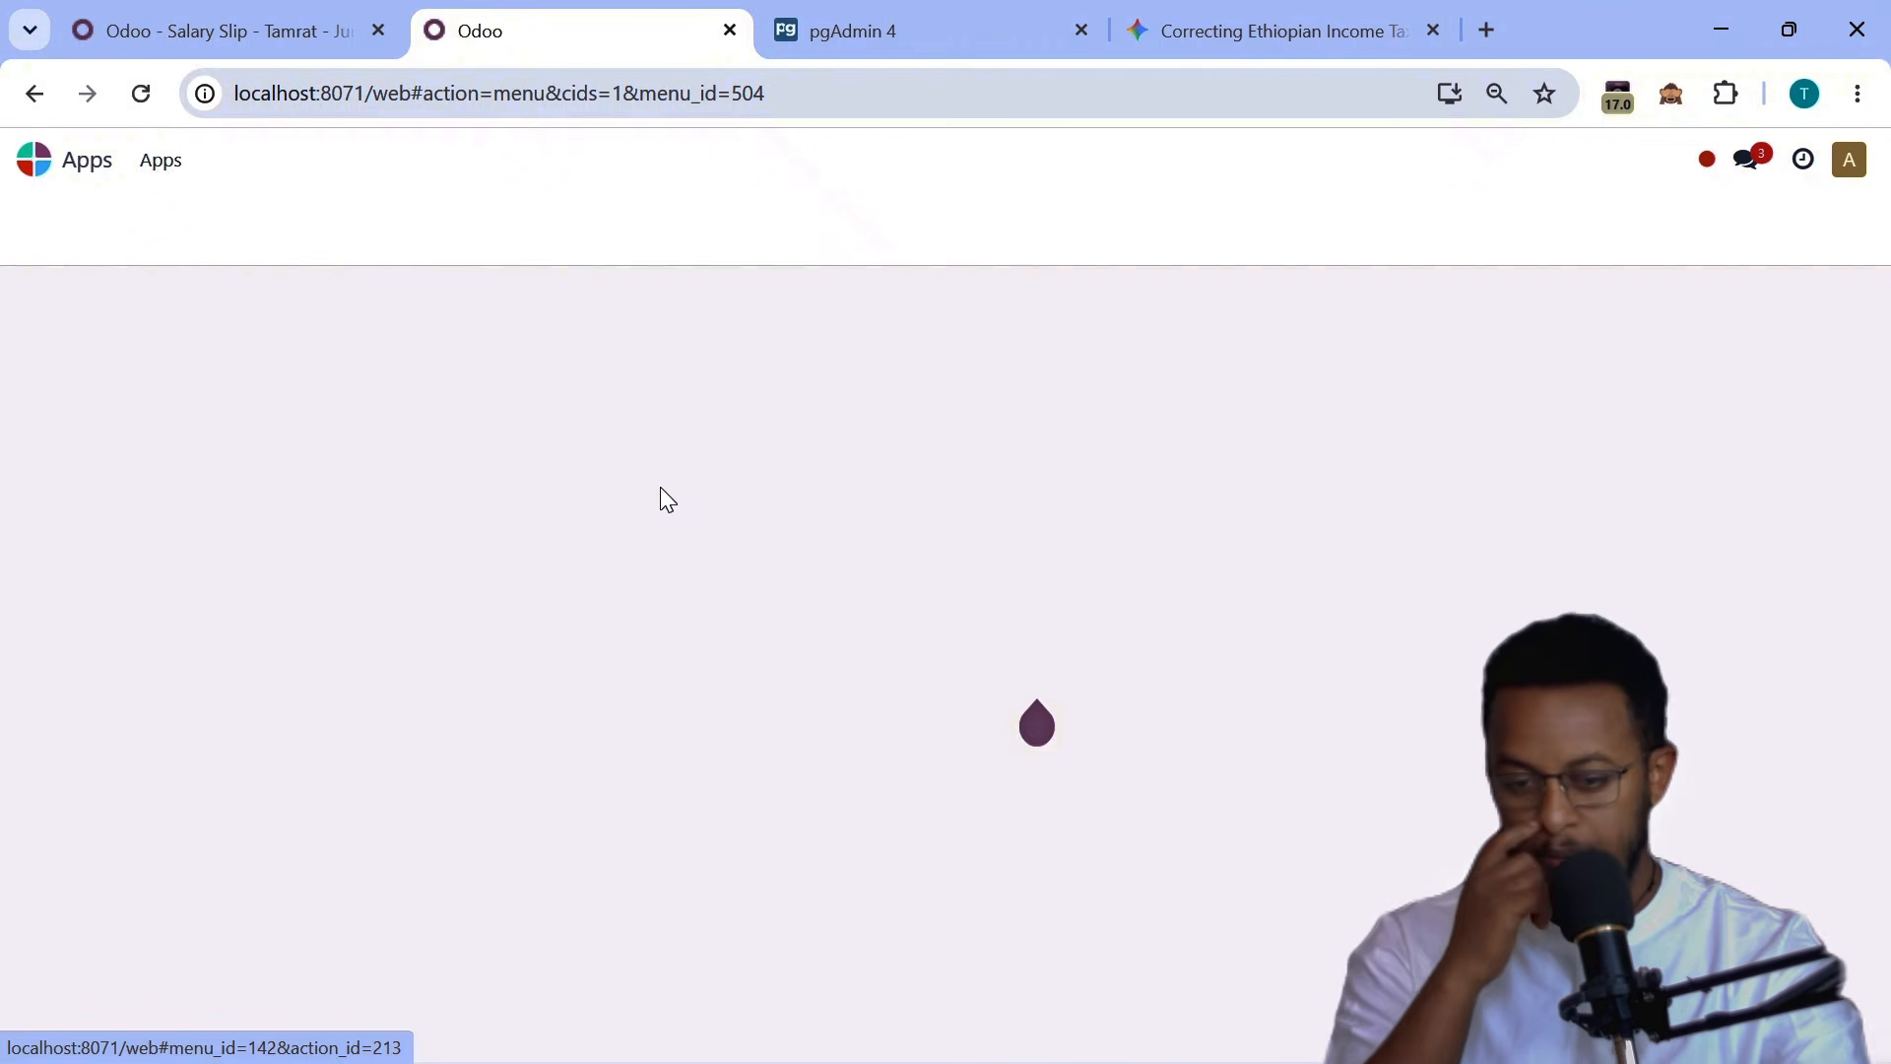
click(1671, 96)
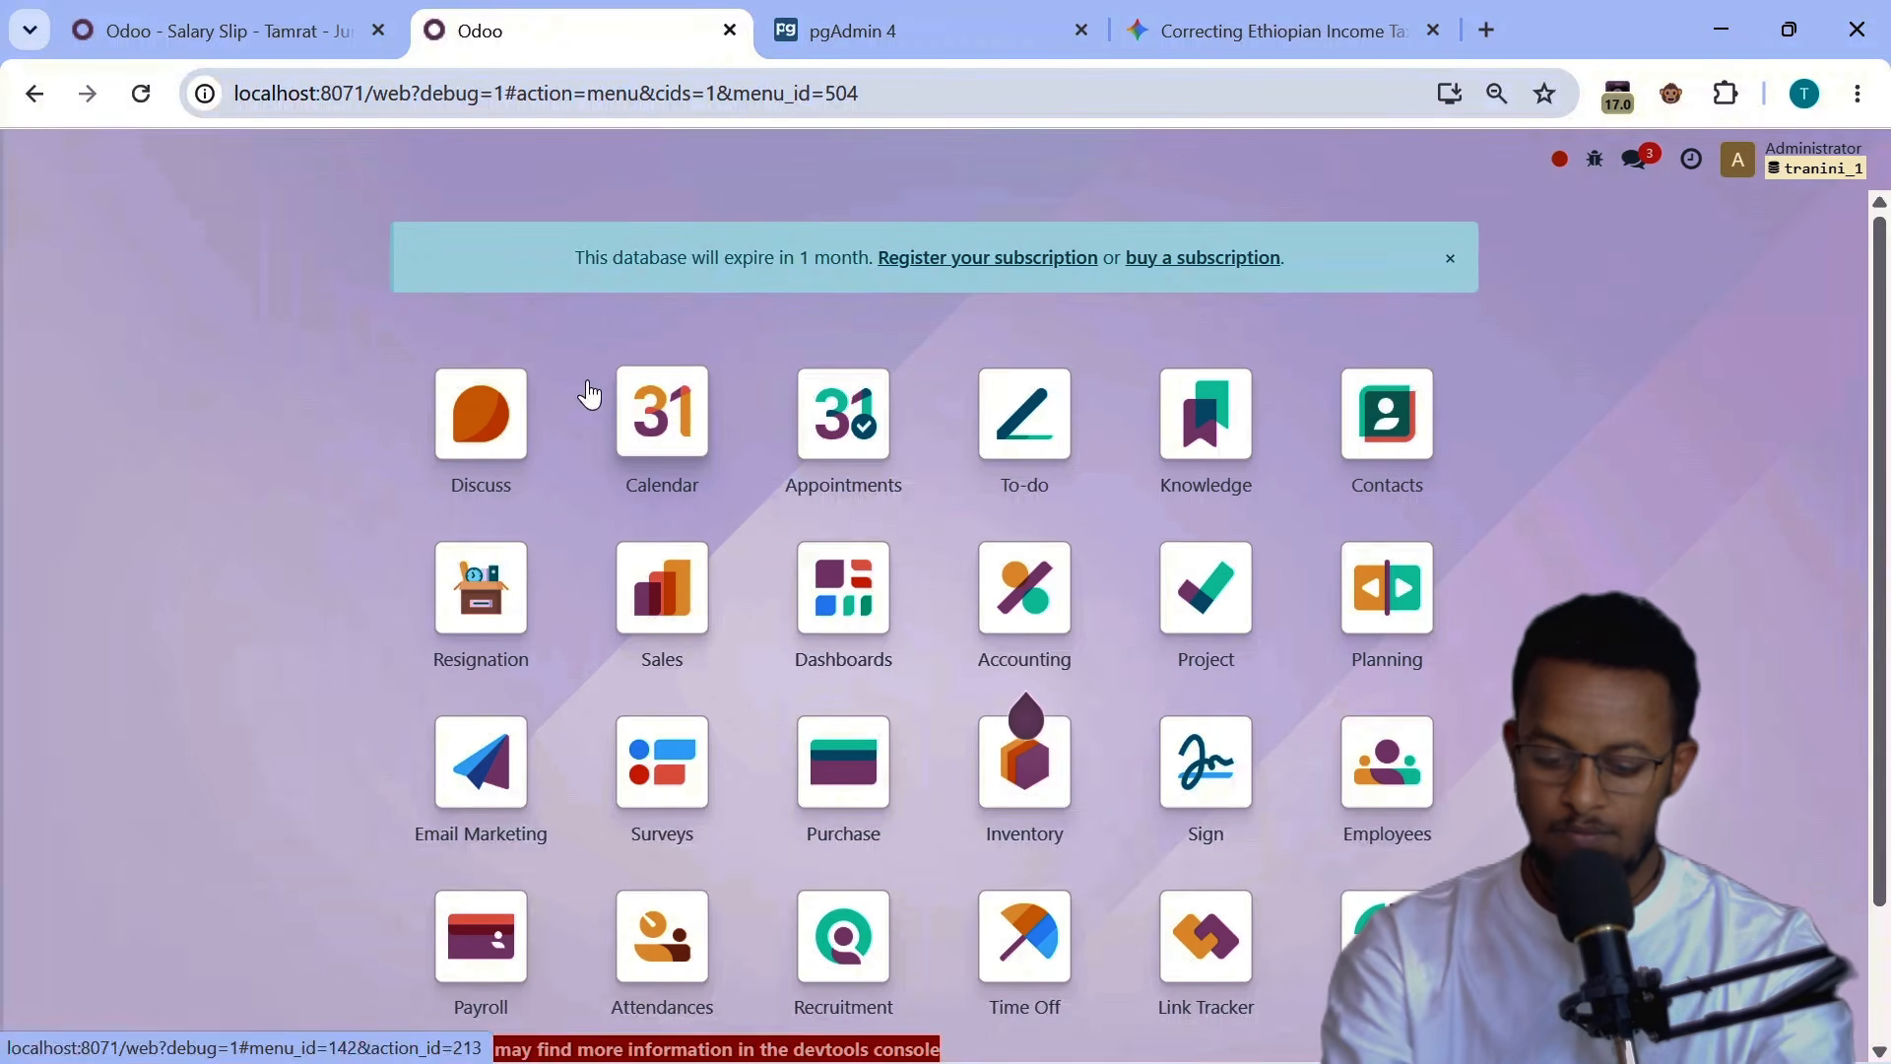
text(apps)
click(645, 451)
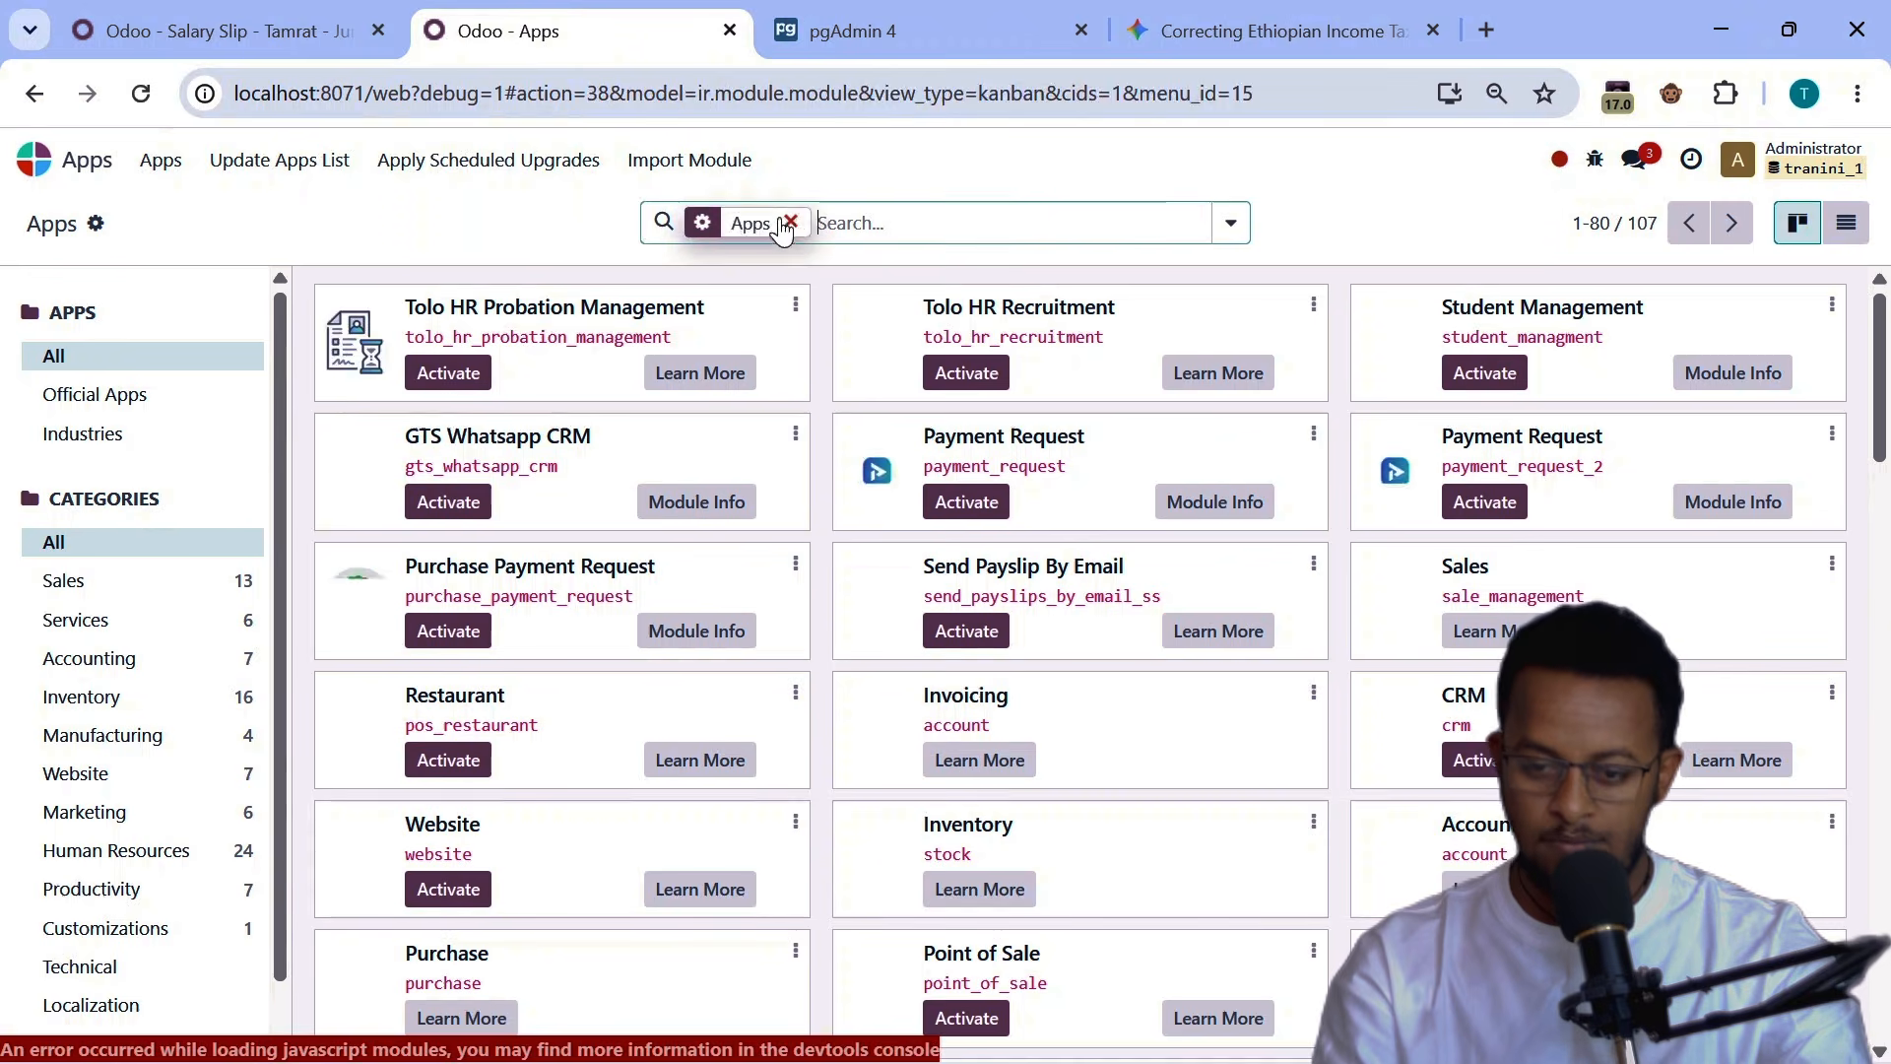
Remove the Apps filter, search the modules for "overtime", and activate the Overtime management module.
click(781, 229)
text(o)
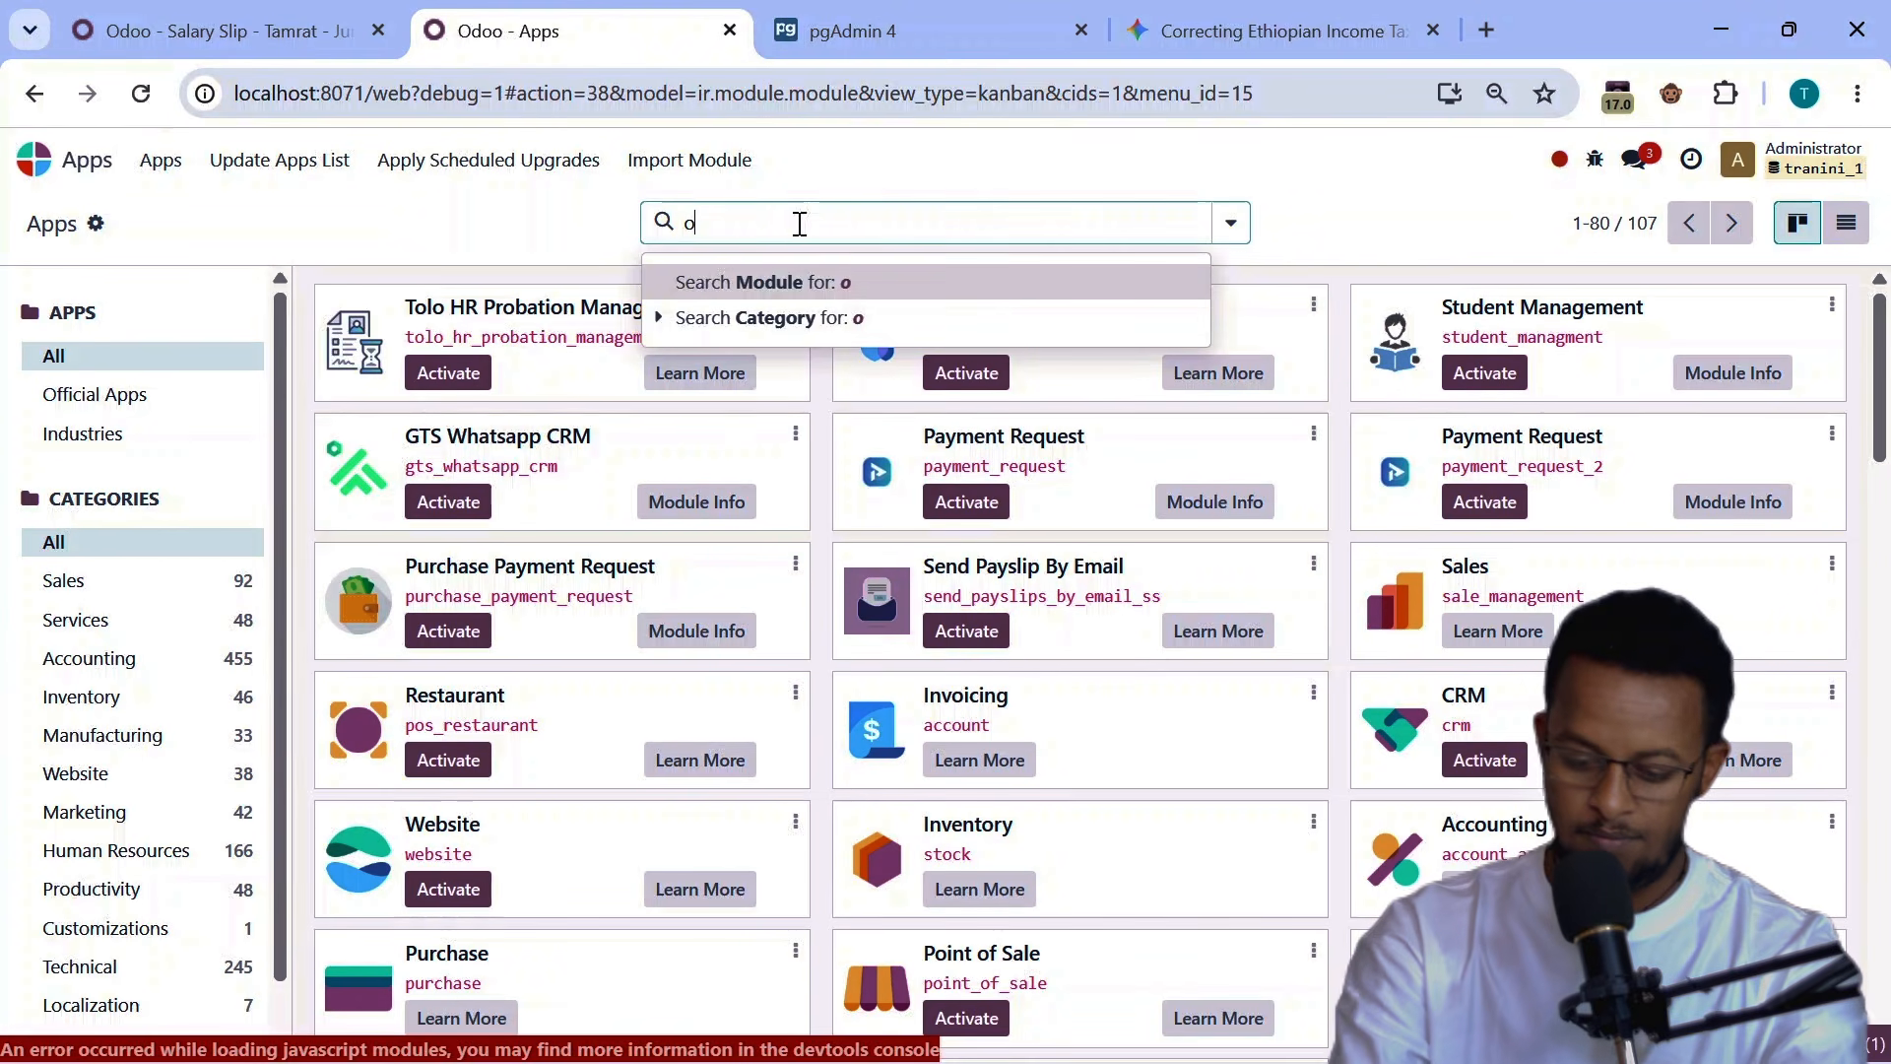
text(vertime)
key(Return)
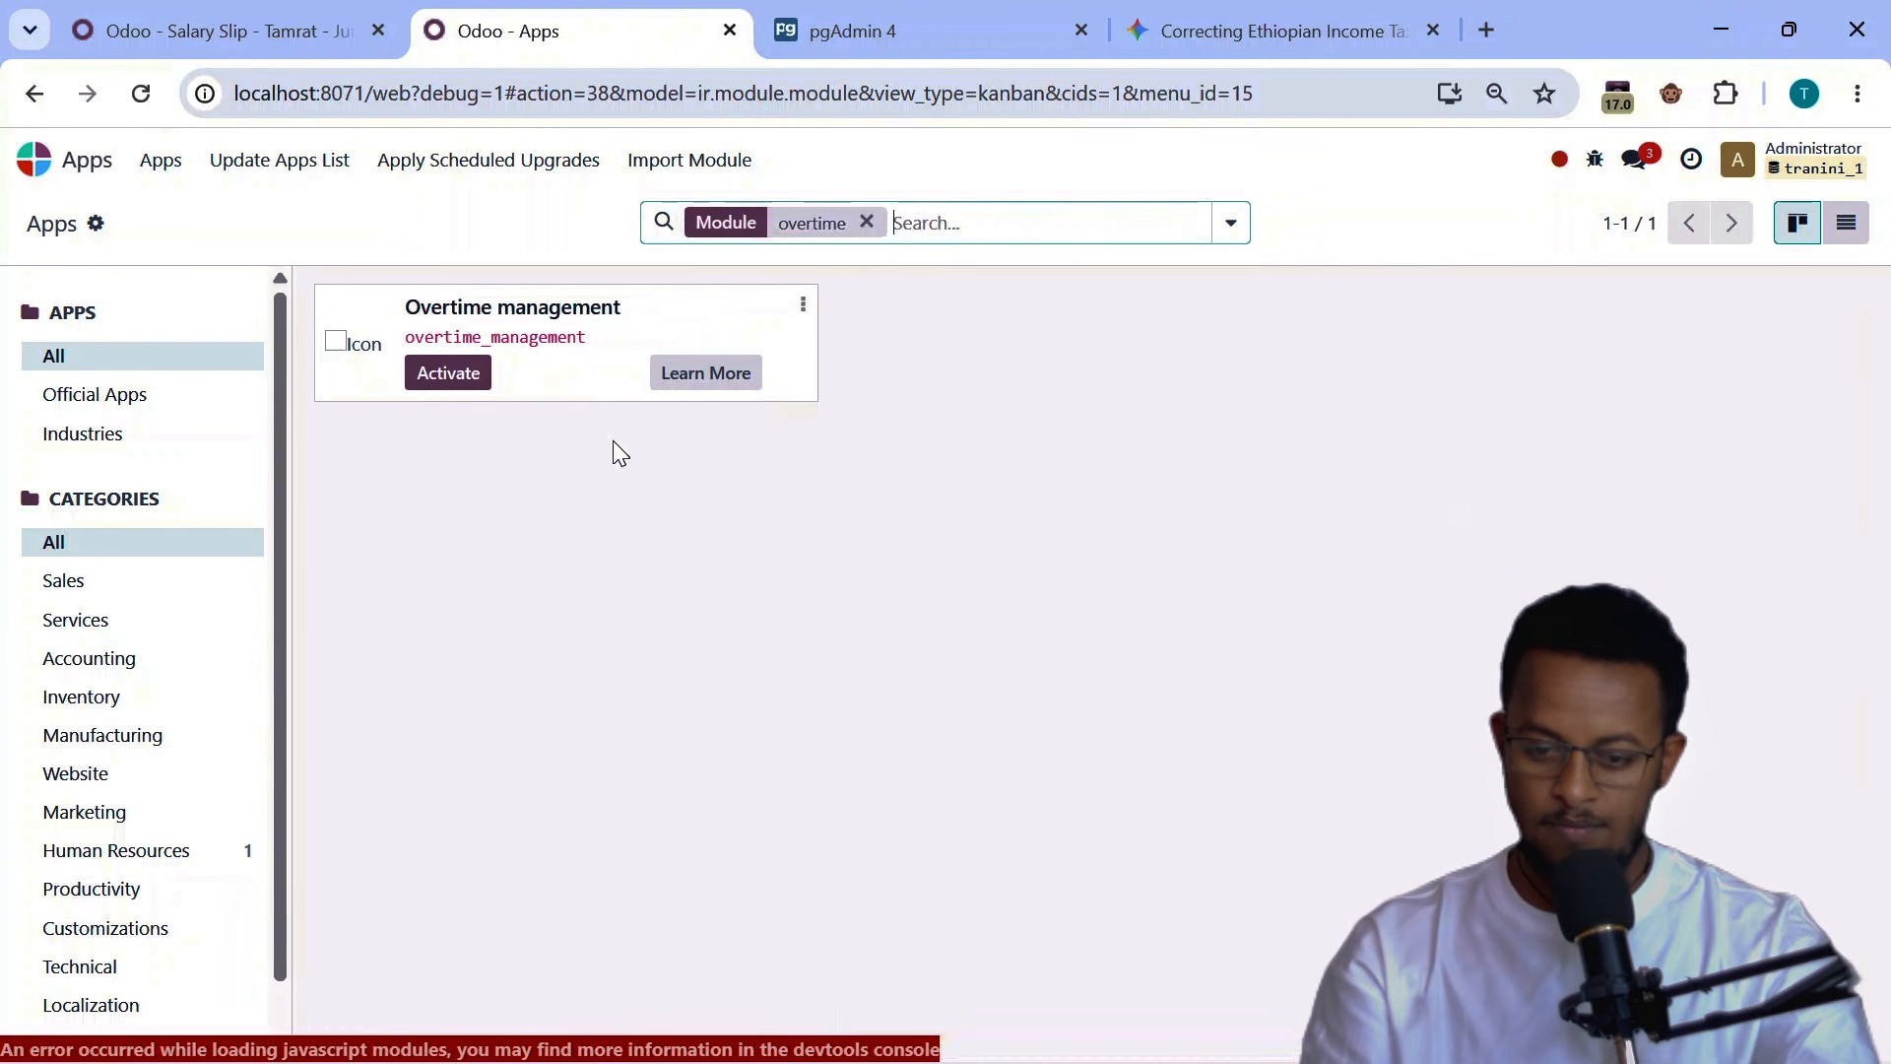
click(455, 370)
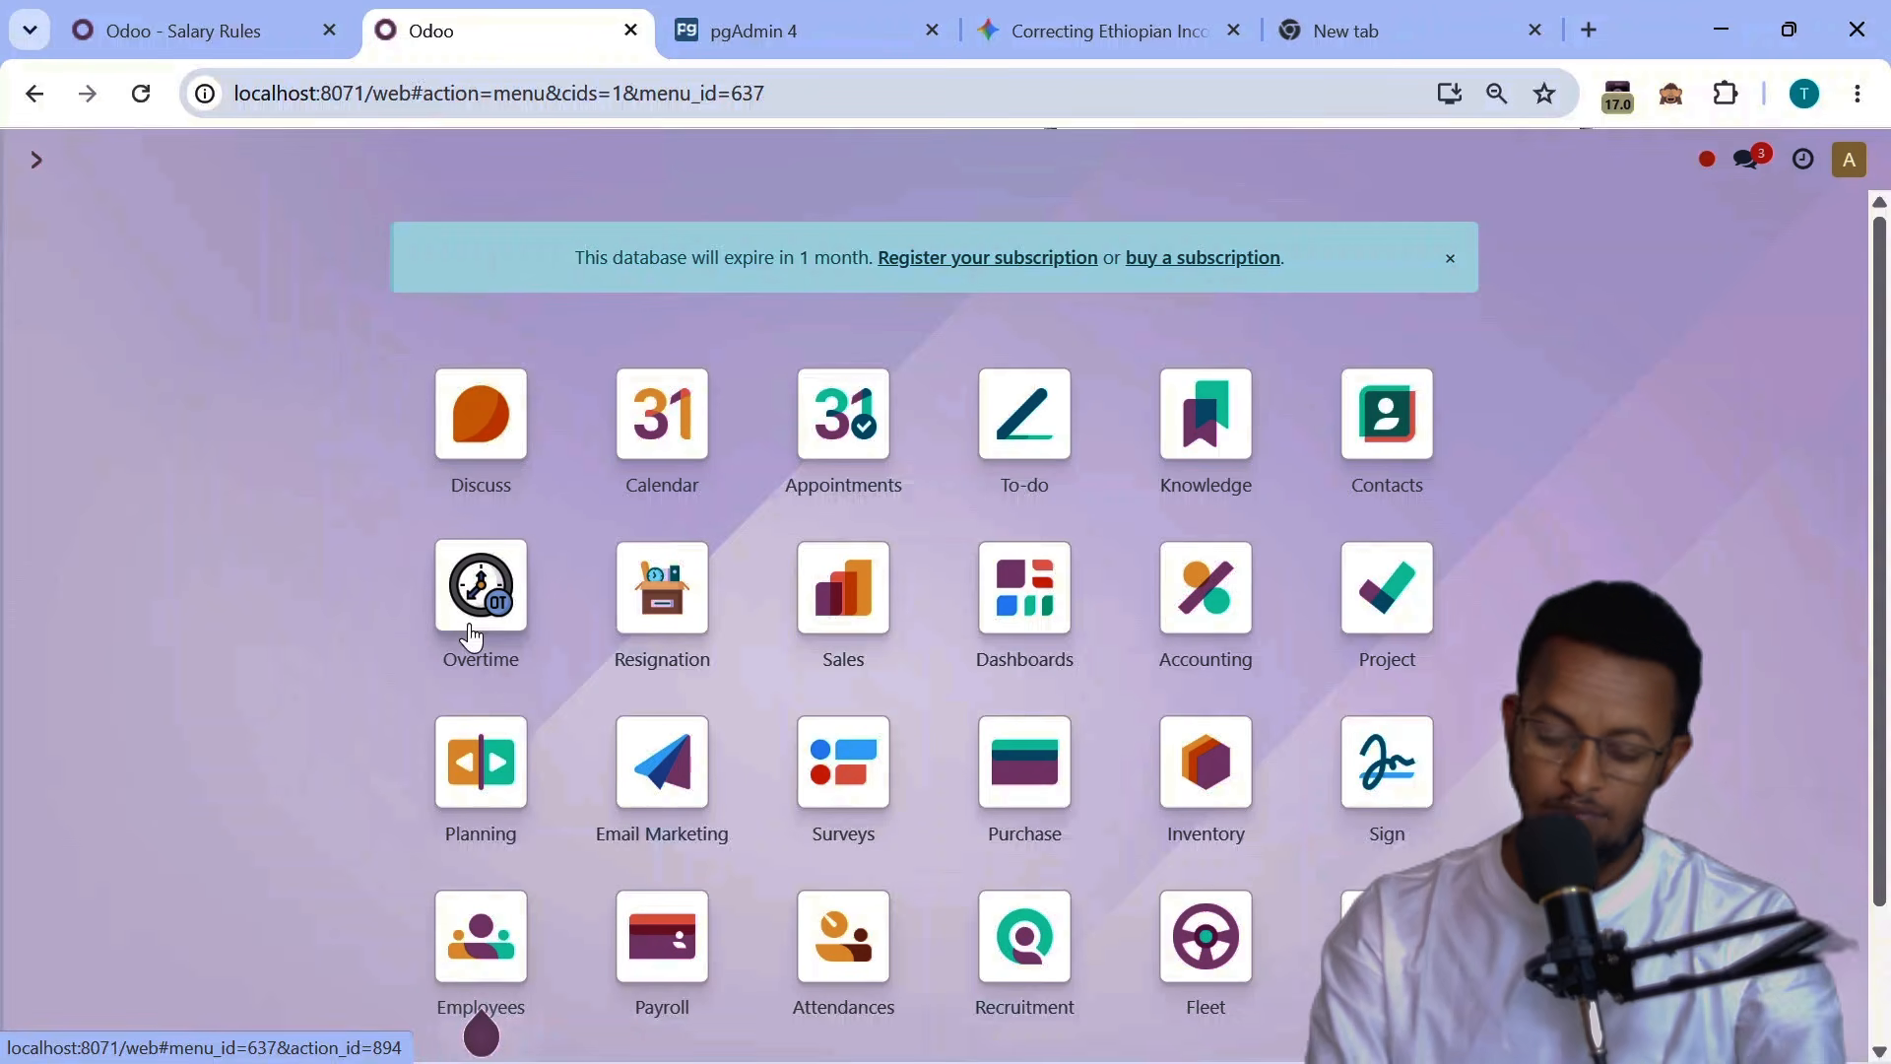
Create a Regular overtime type in the Overtime app's configuration with a multiplier of 1.5, and approve it.
click(484, 564)
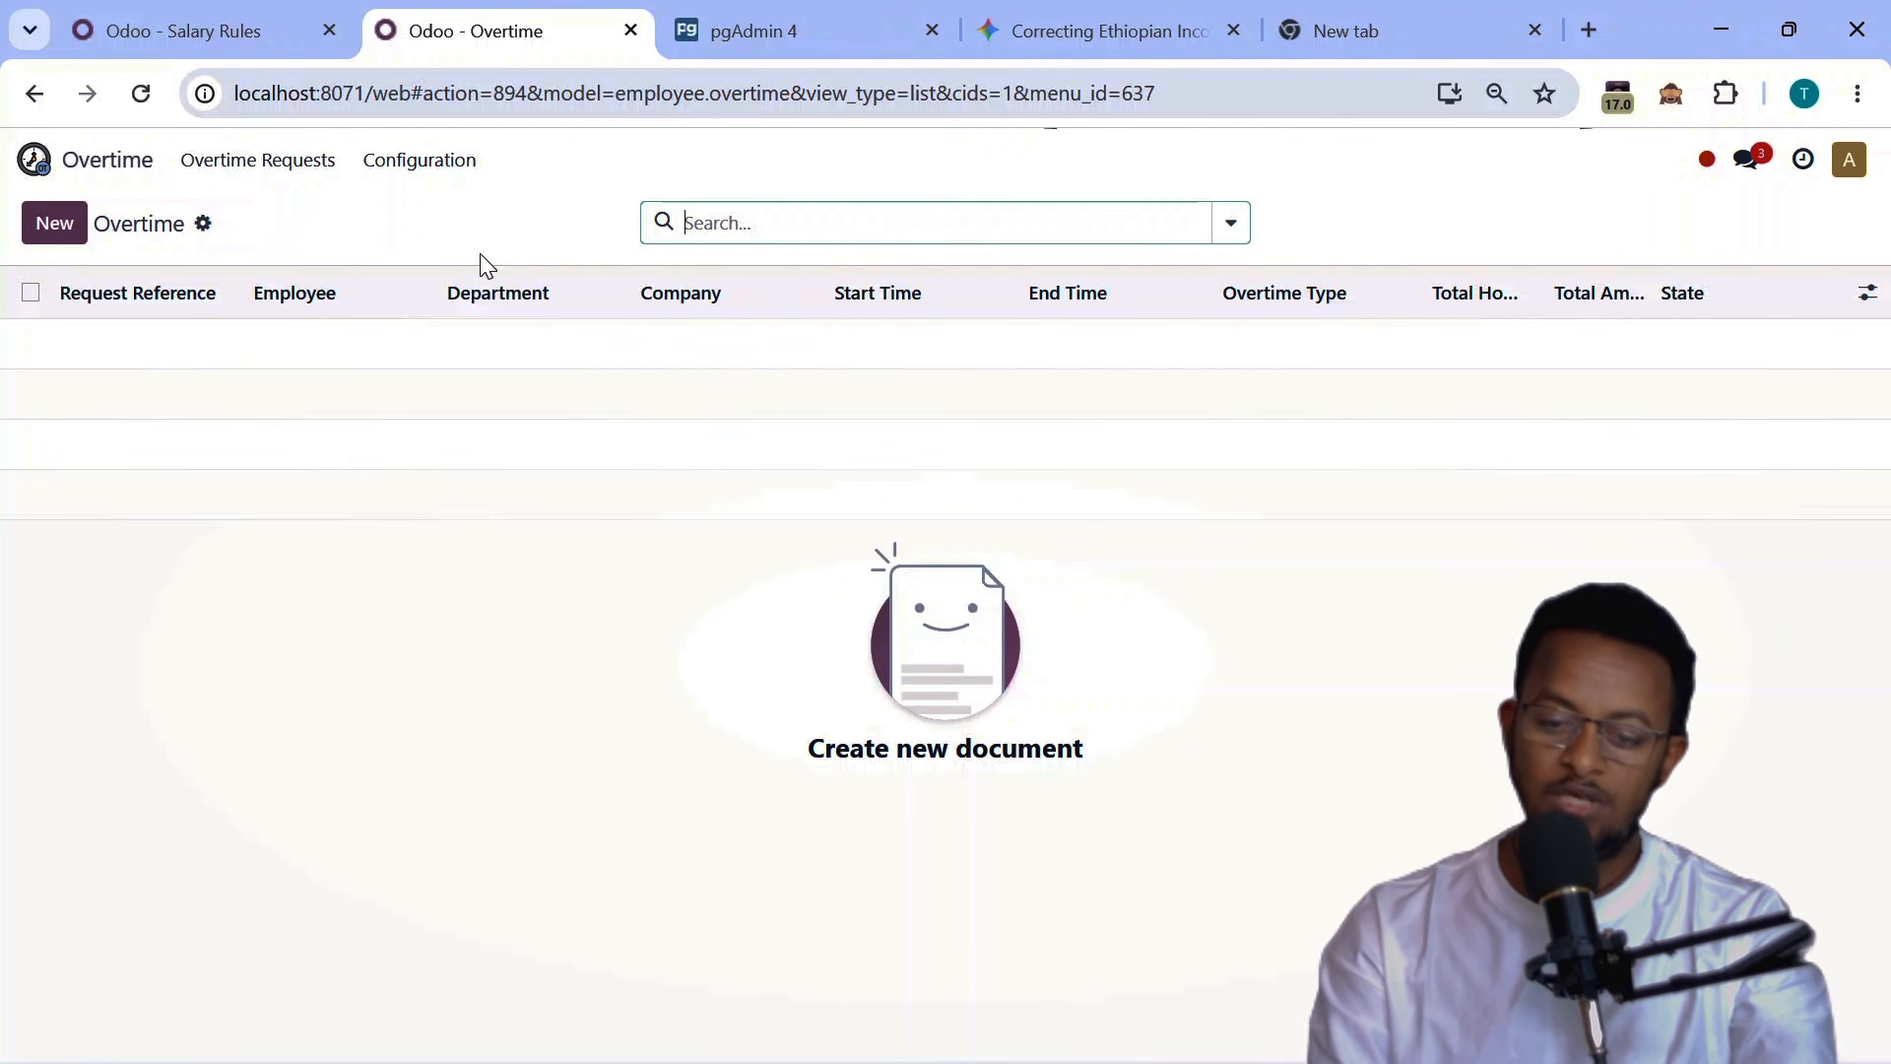
click(430, 166)
click(452, 289)
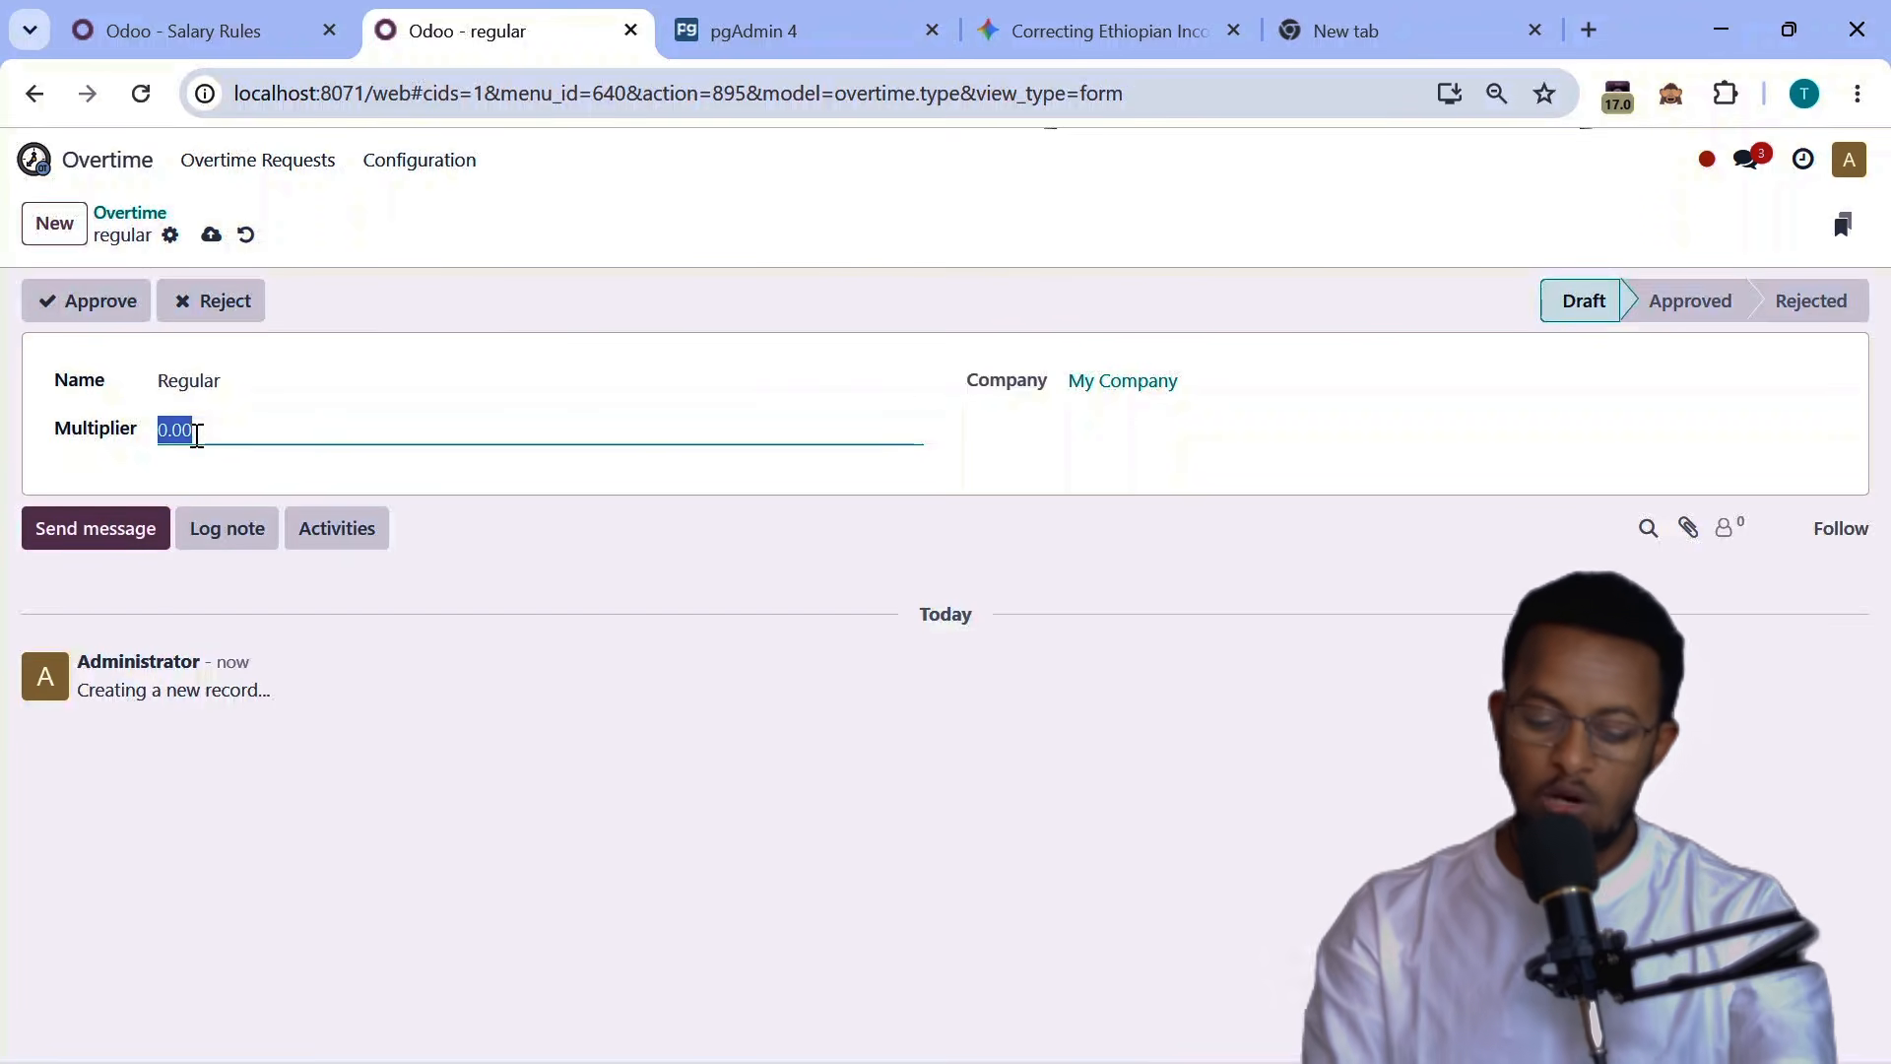
text(1.5)
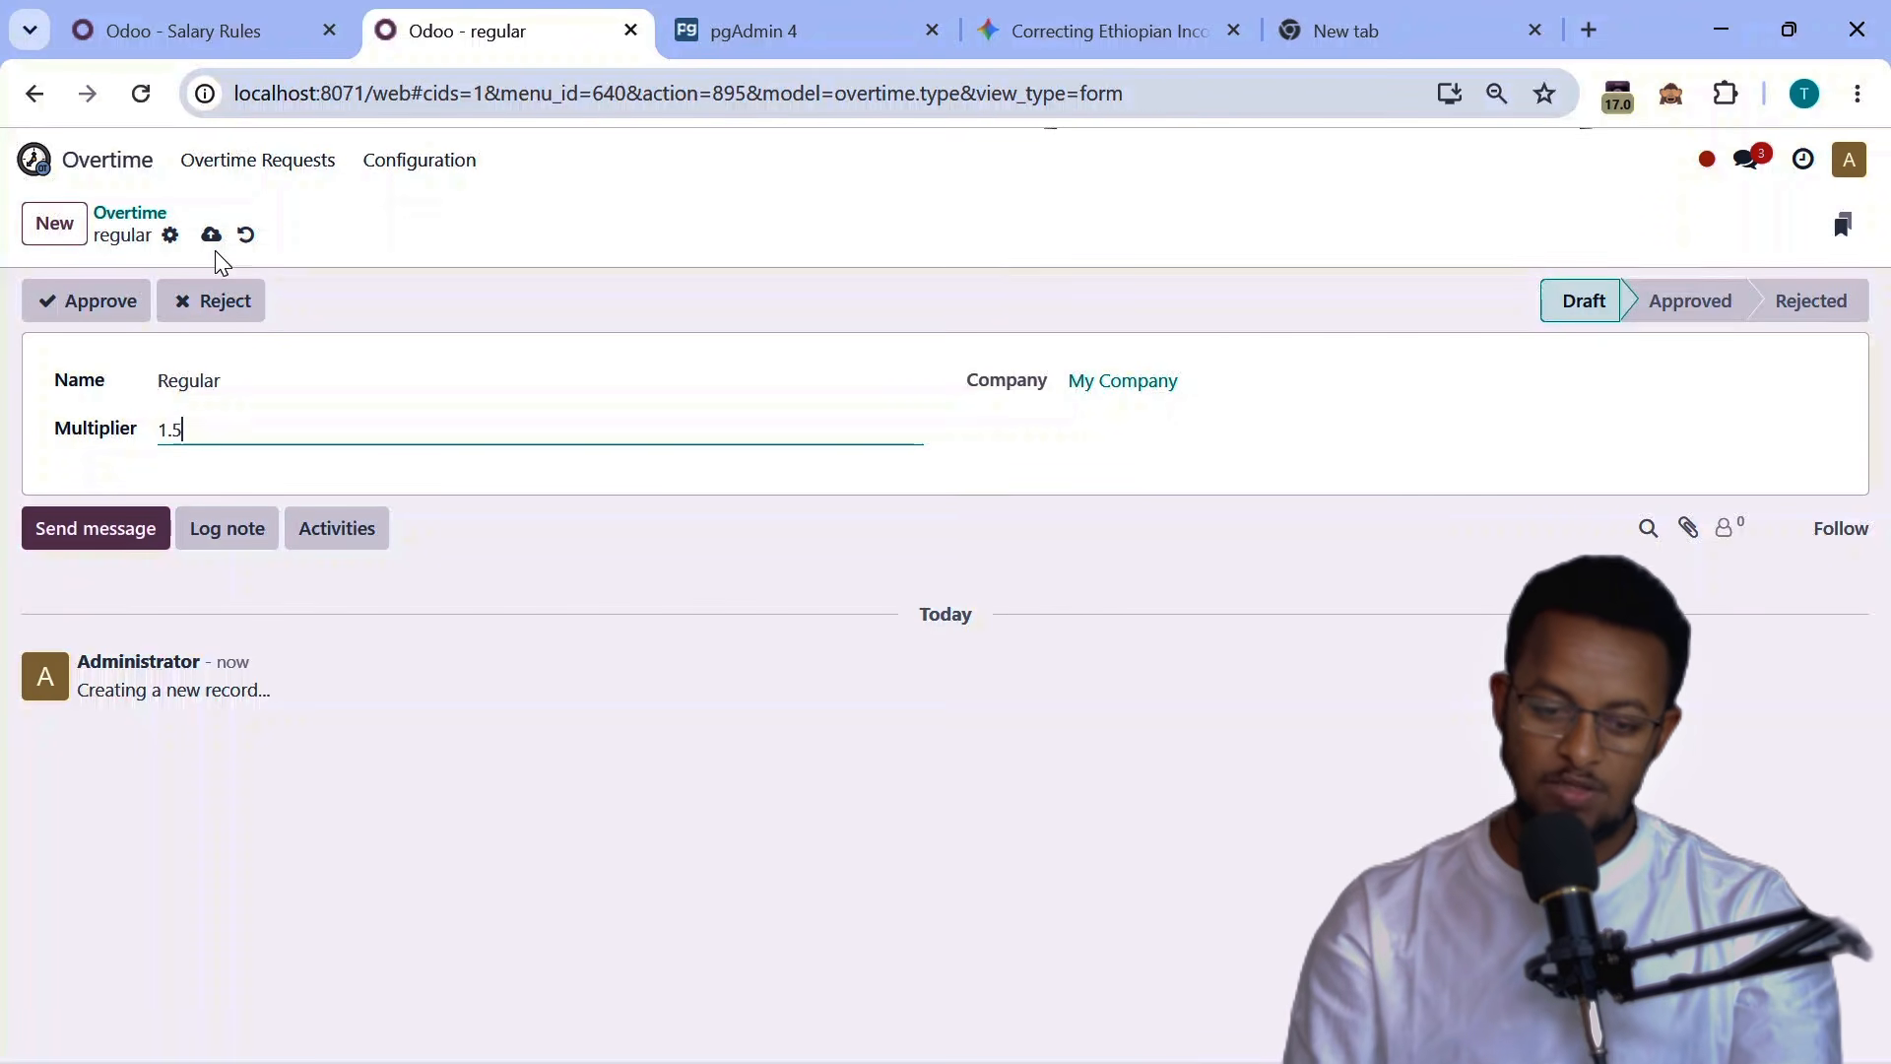
click(84, 300)
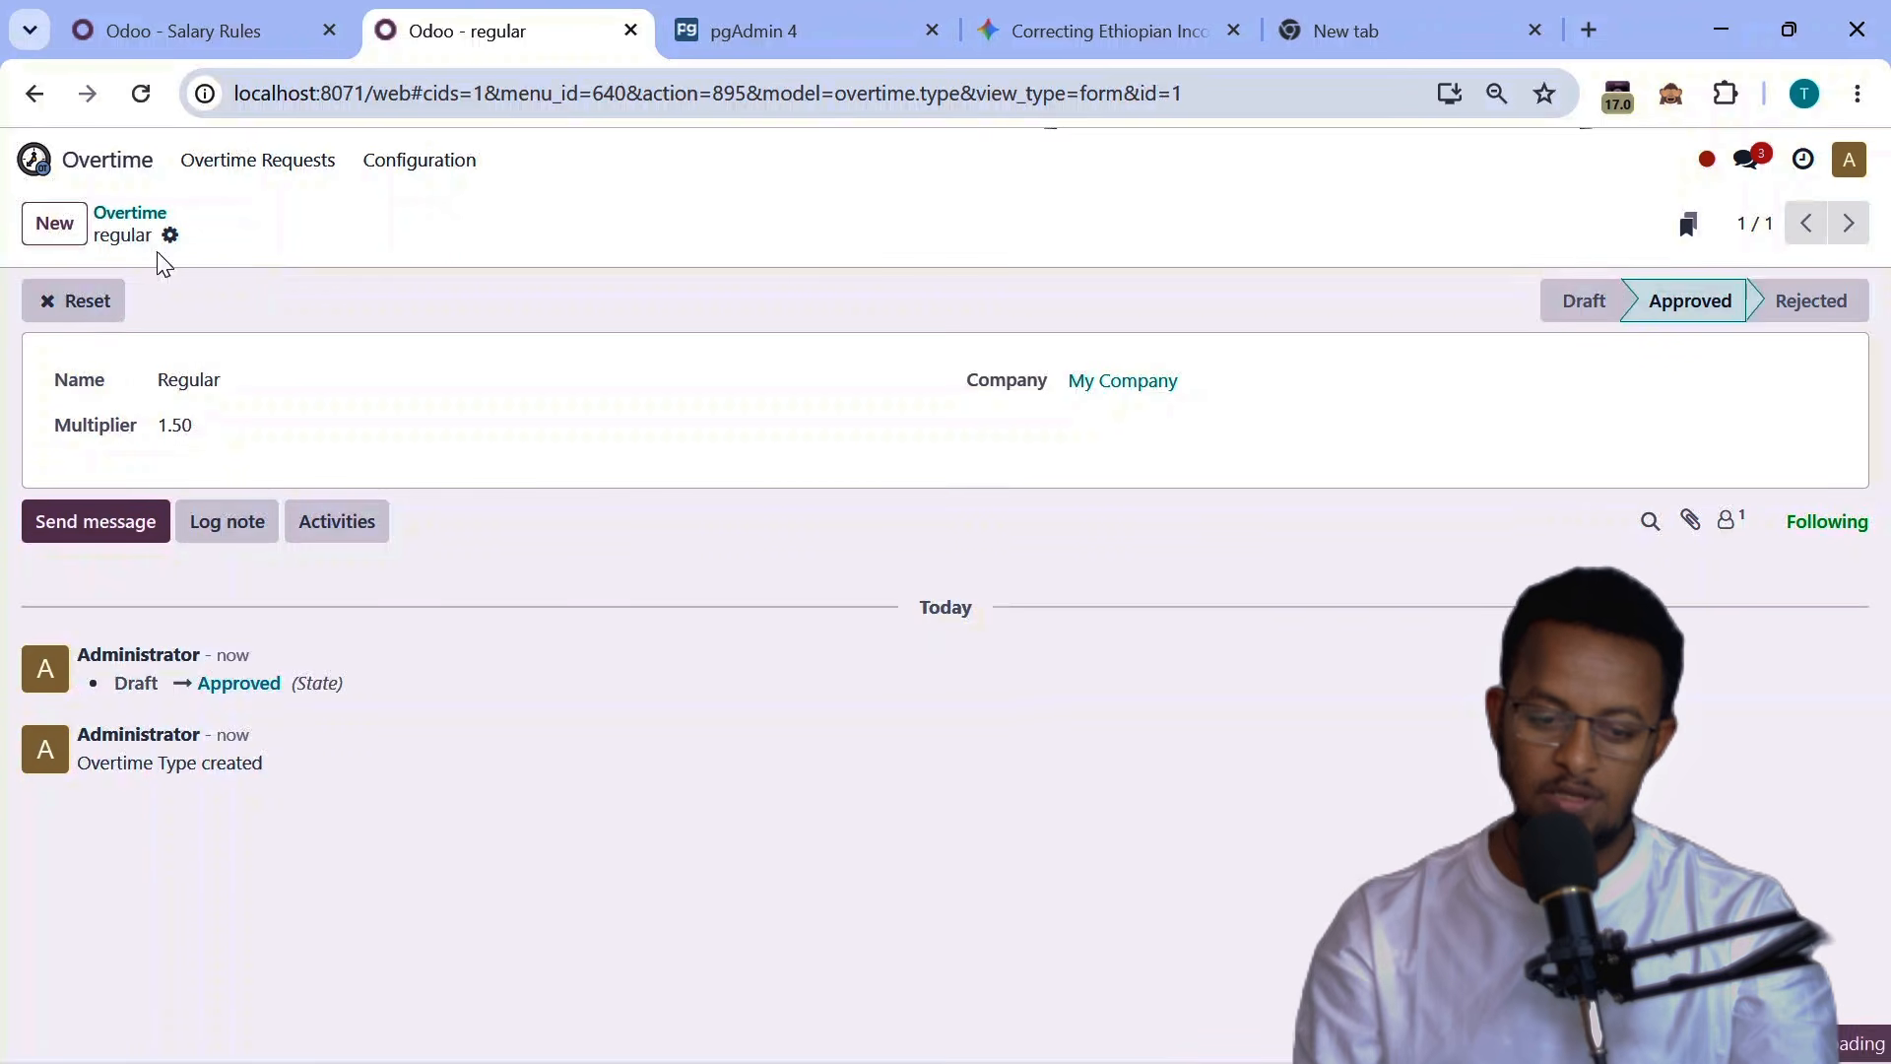
Add a Sunday overtime type with a multiplier of 2, save and approve it, and return to the overtime type list.
click(54, 222)
click(197, 380)
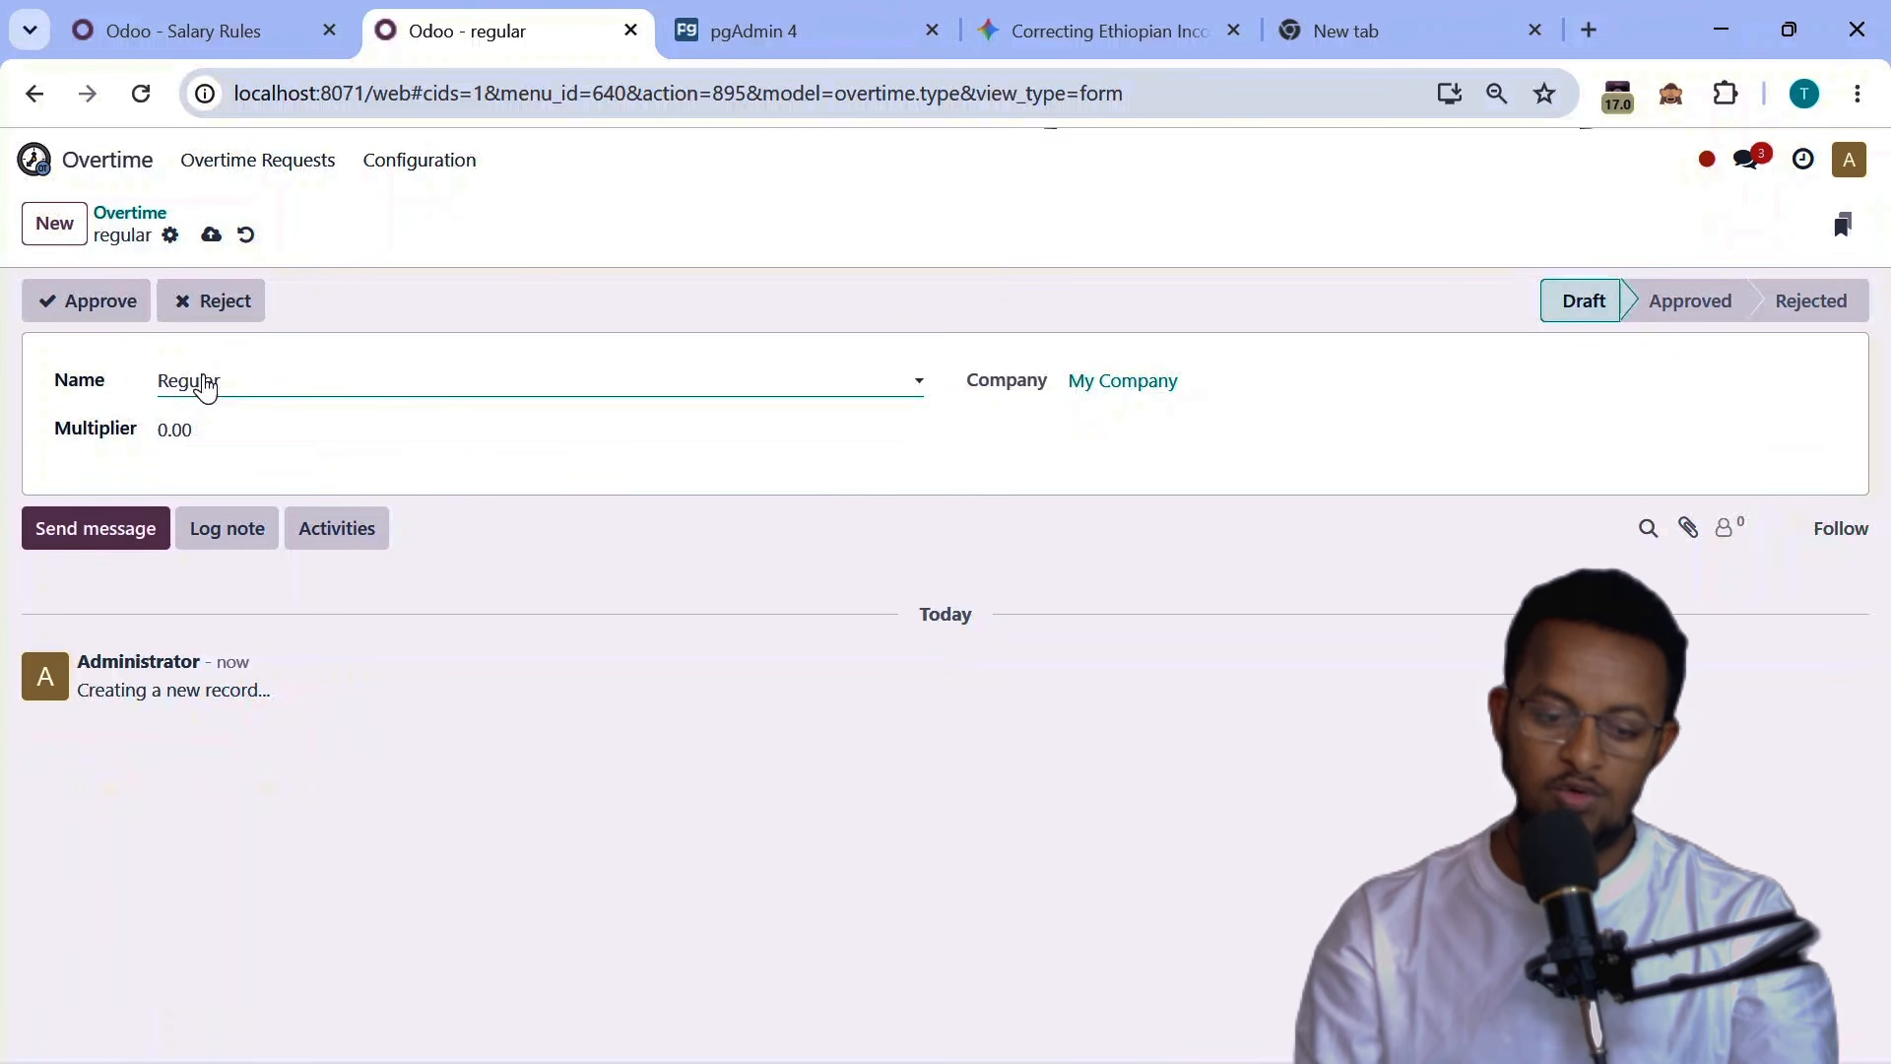
click(205, 455)
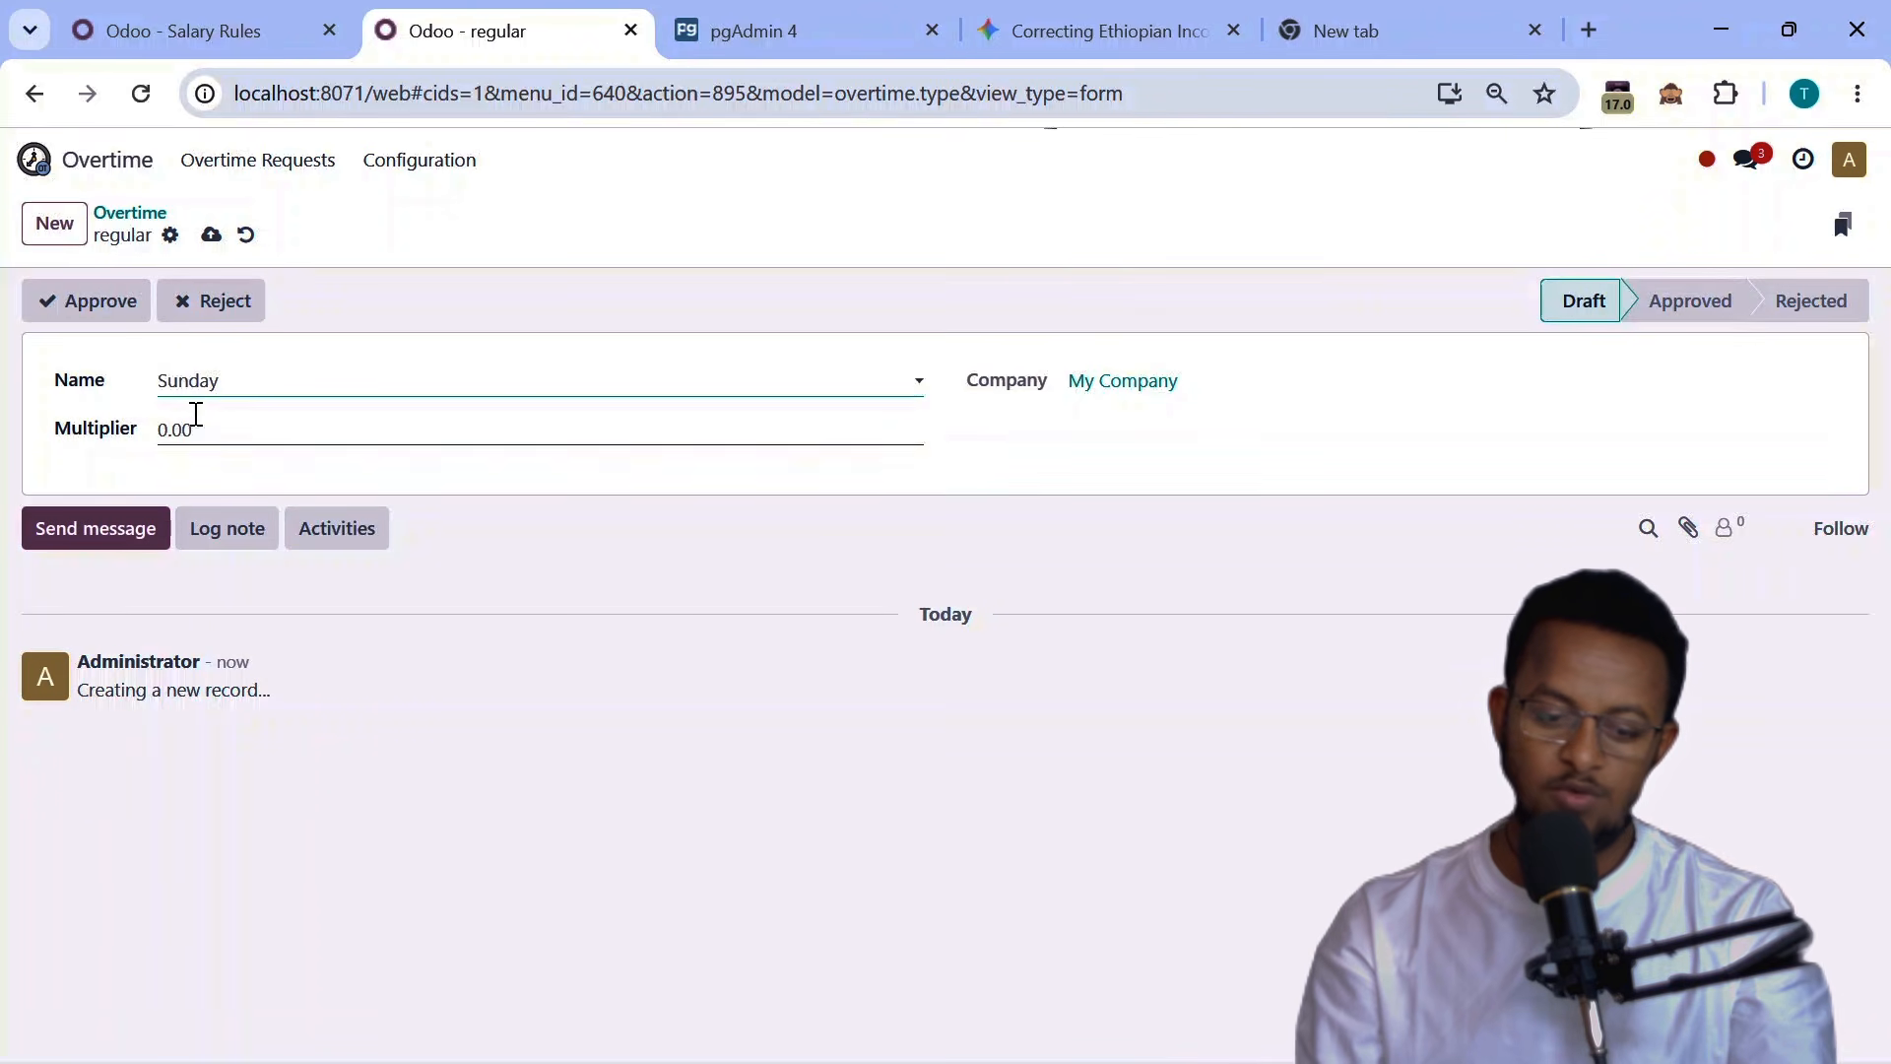
click(196, 414)
text(2)
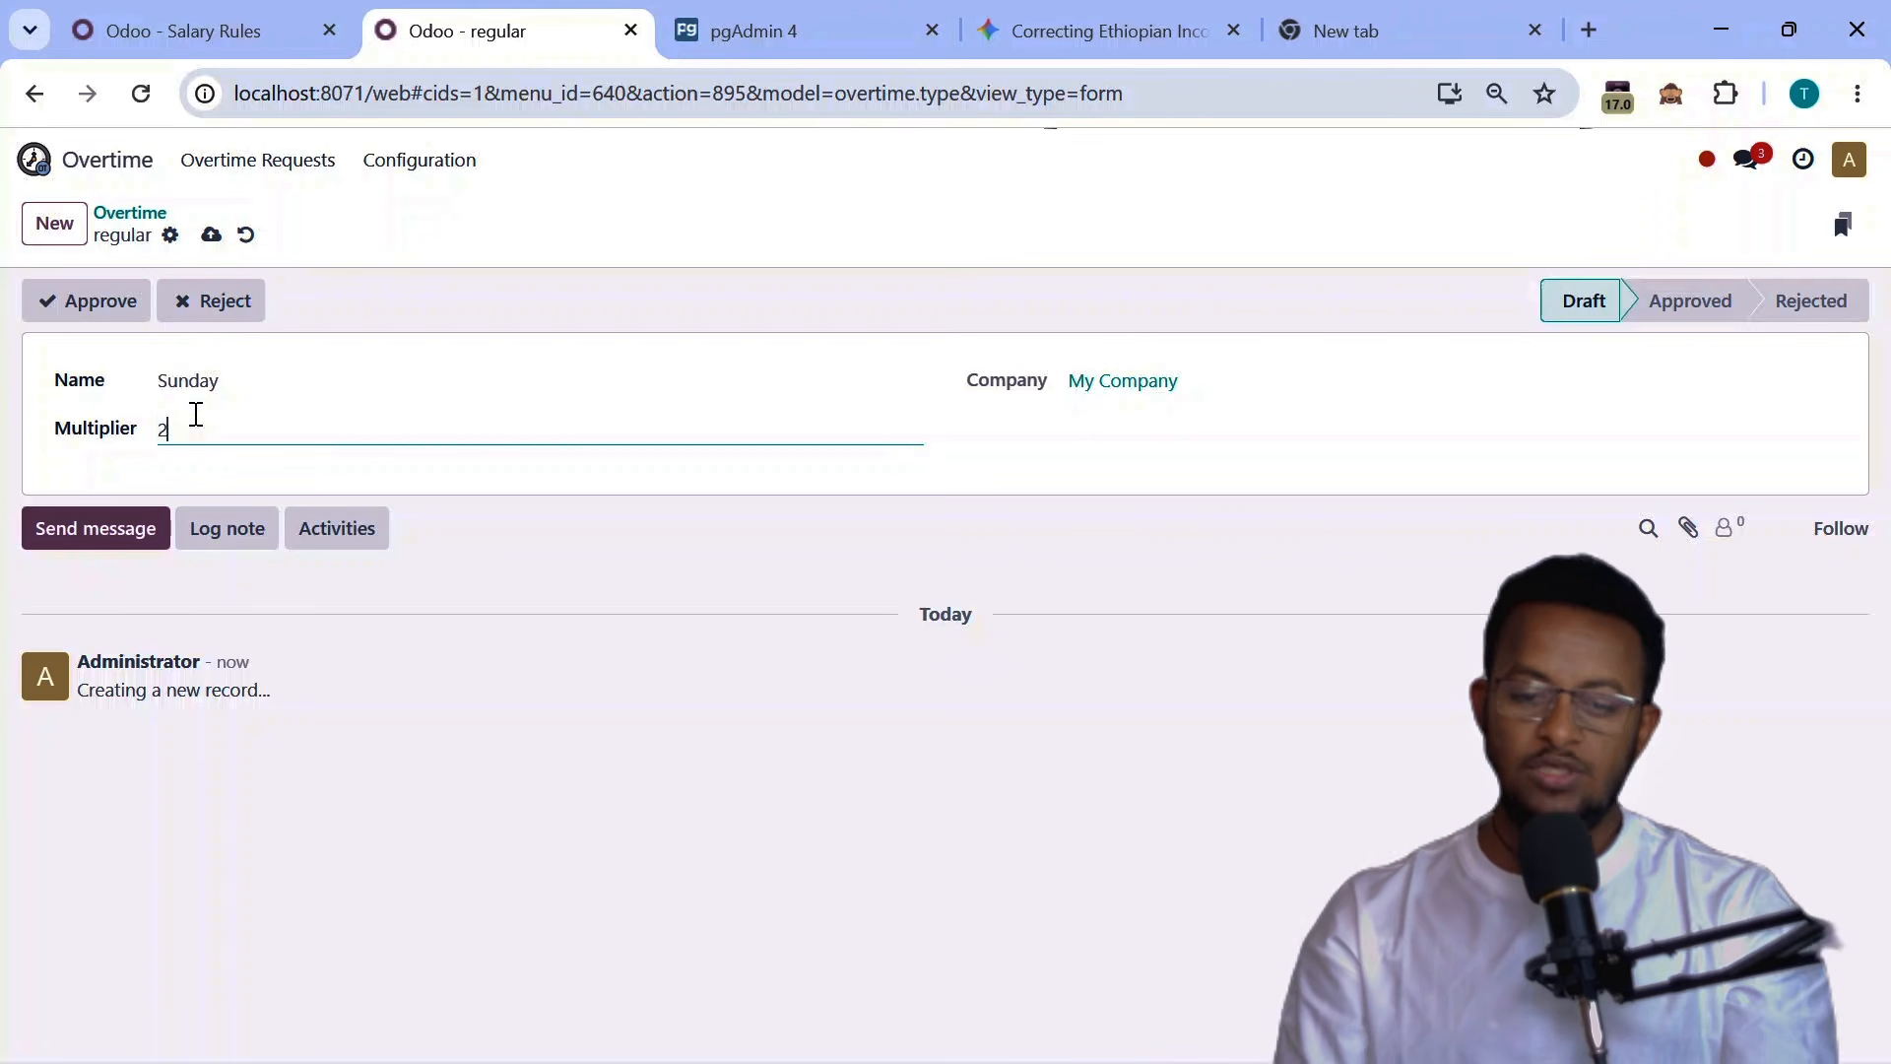
click(211, 234)
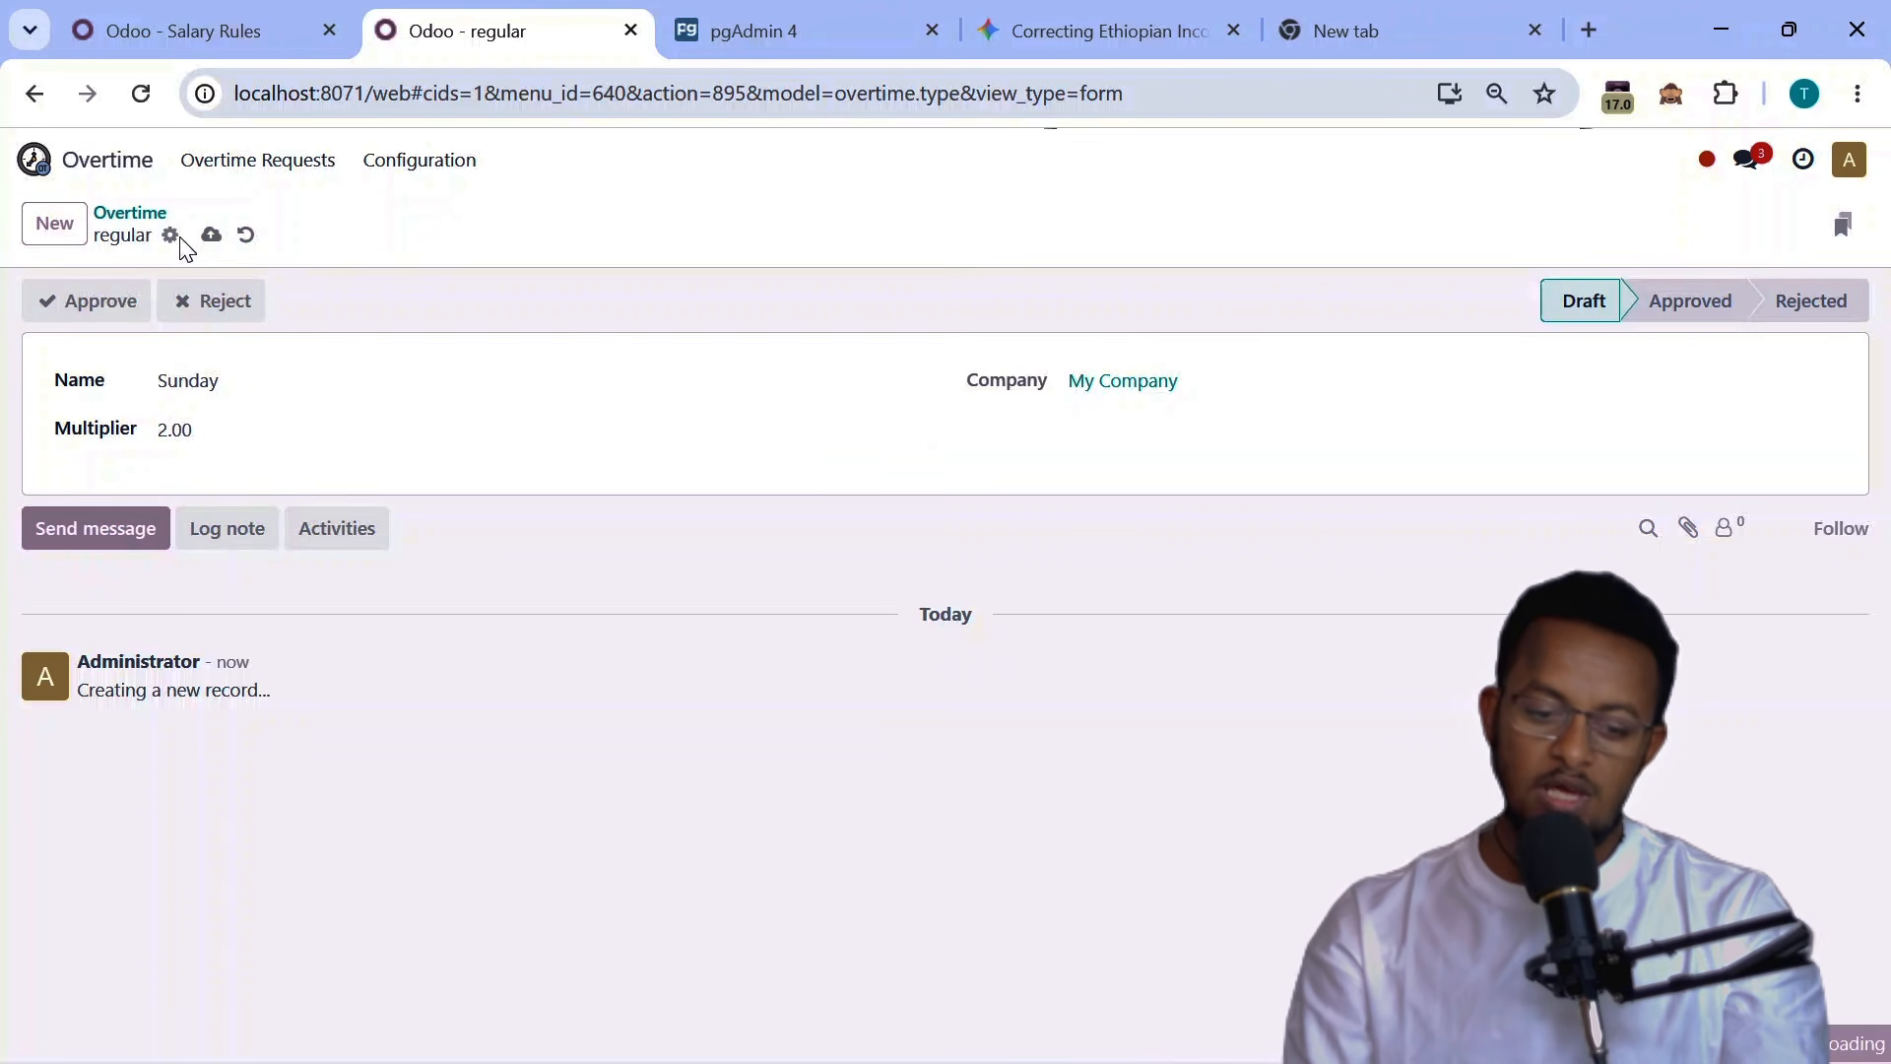
click(95, 298)
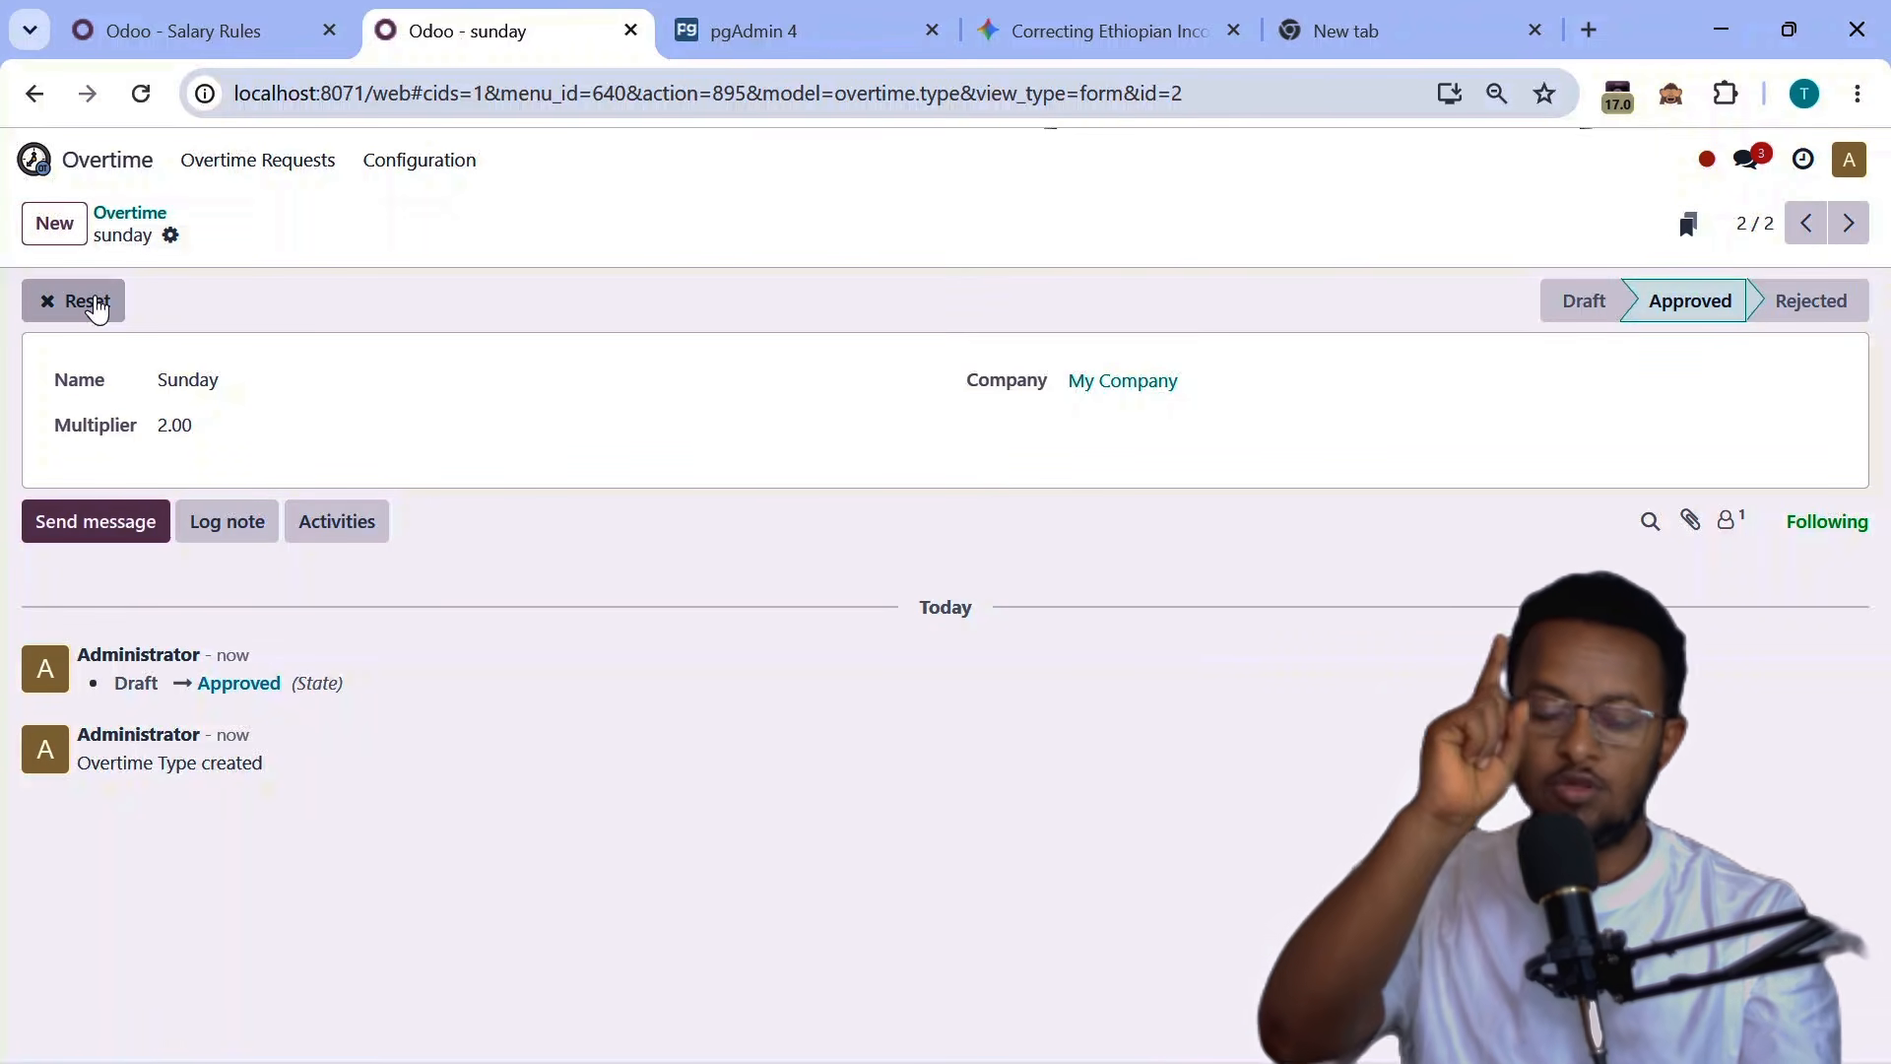
click(153, 225)
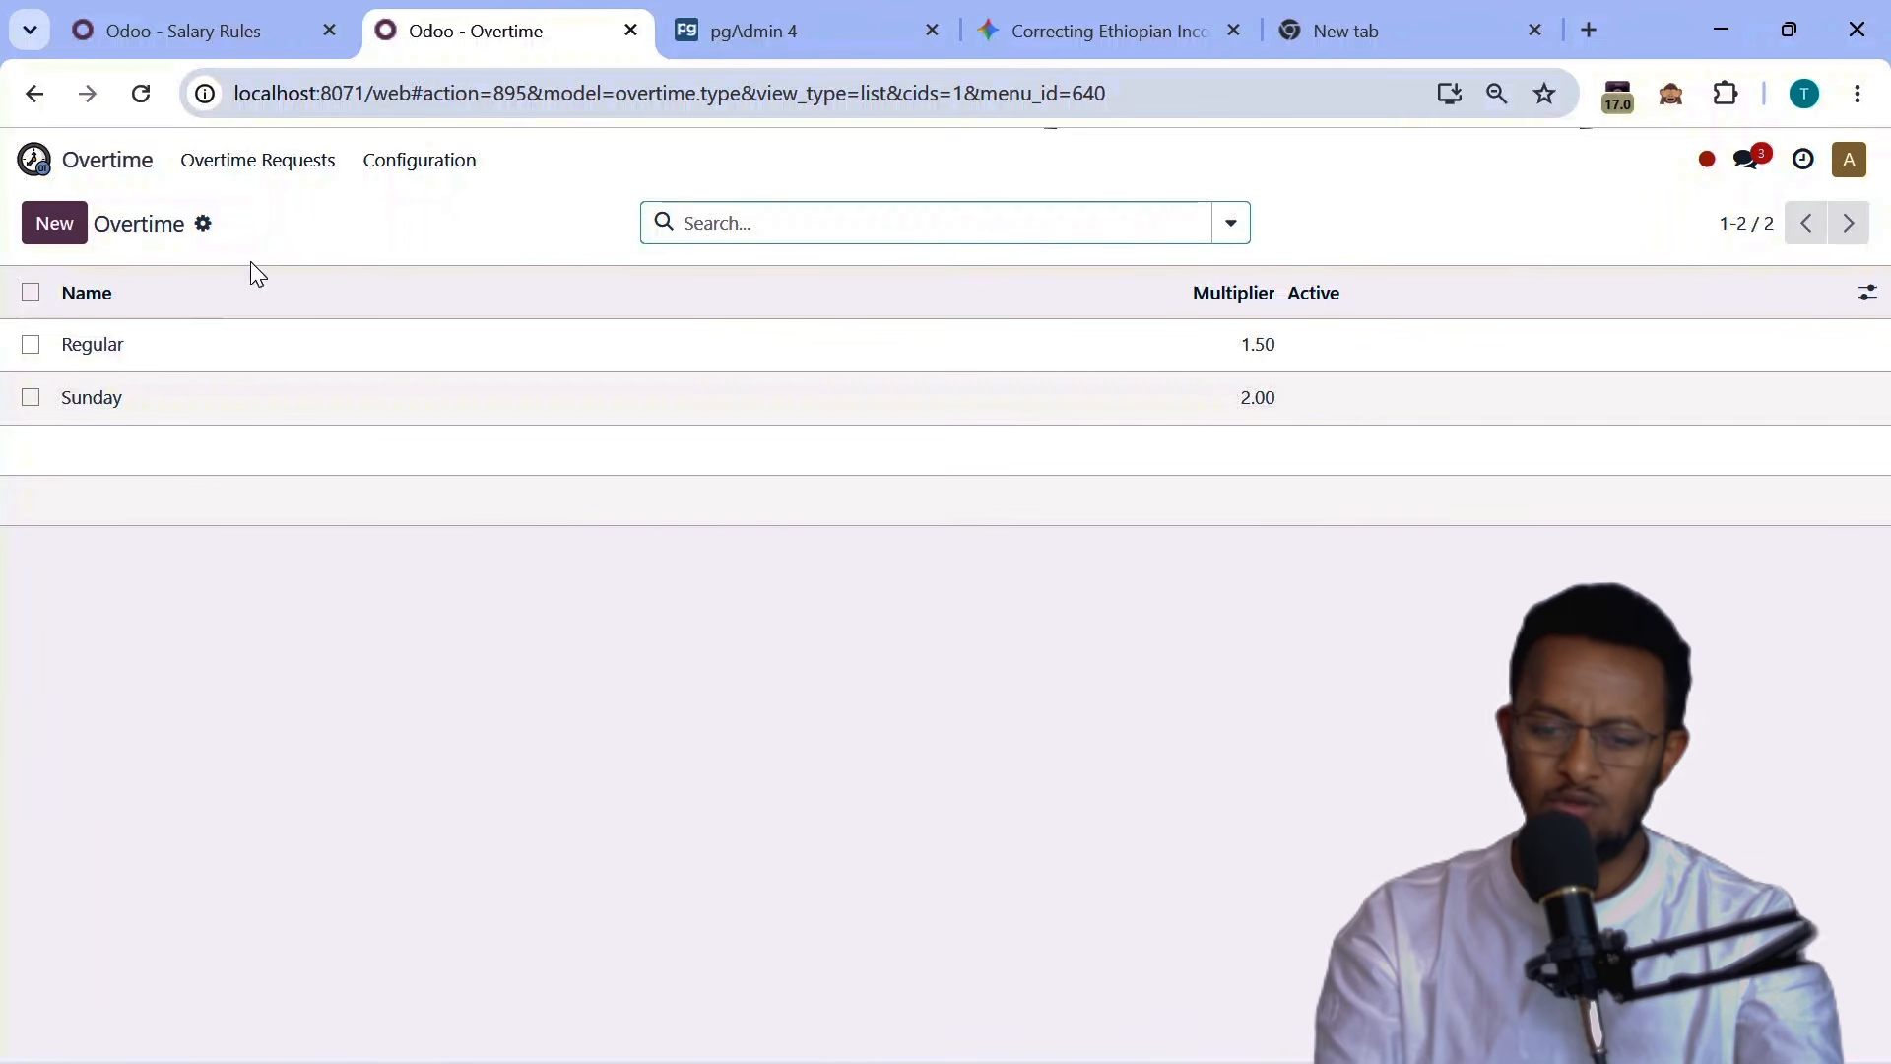
Try to start a new overtime request and choose its employee, and discard the draft.
click(431, 164)
click(255, 161)
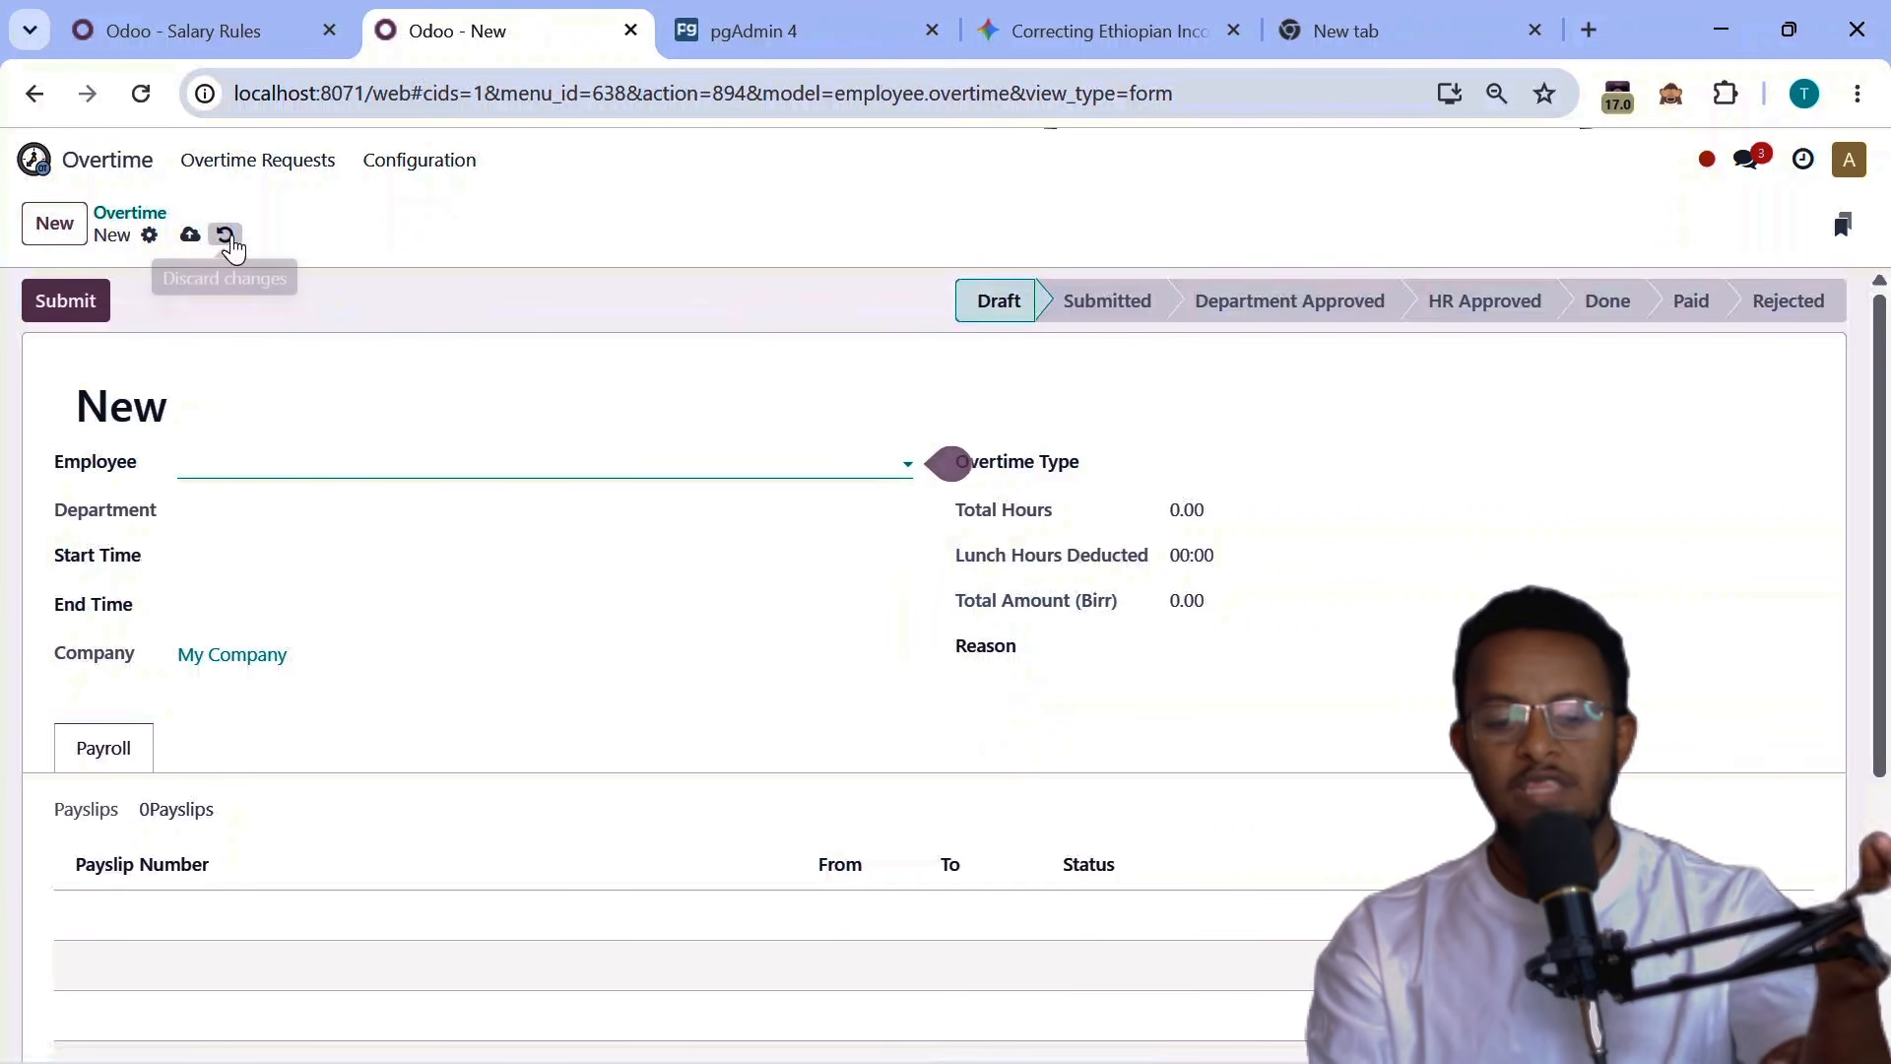
click(228, 464)
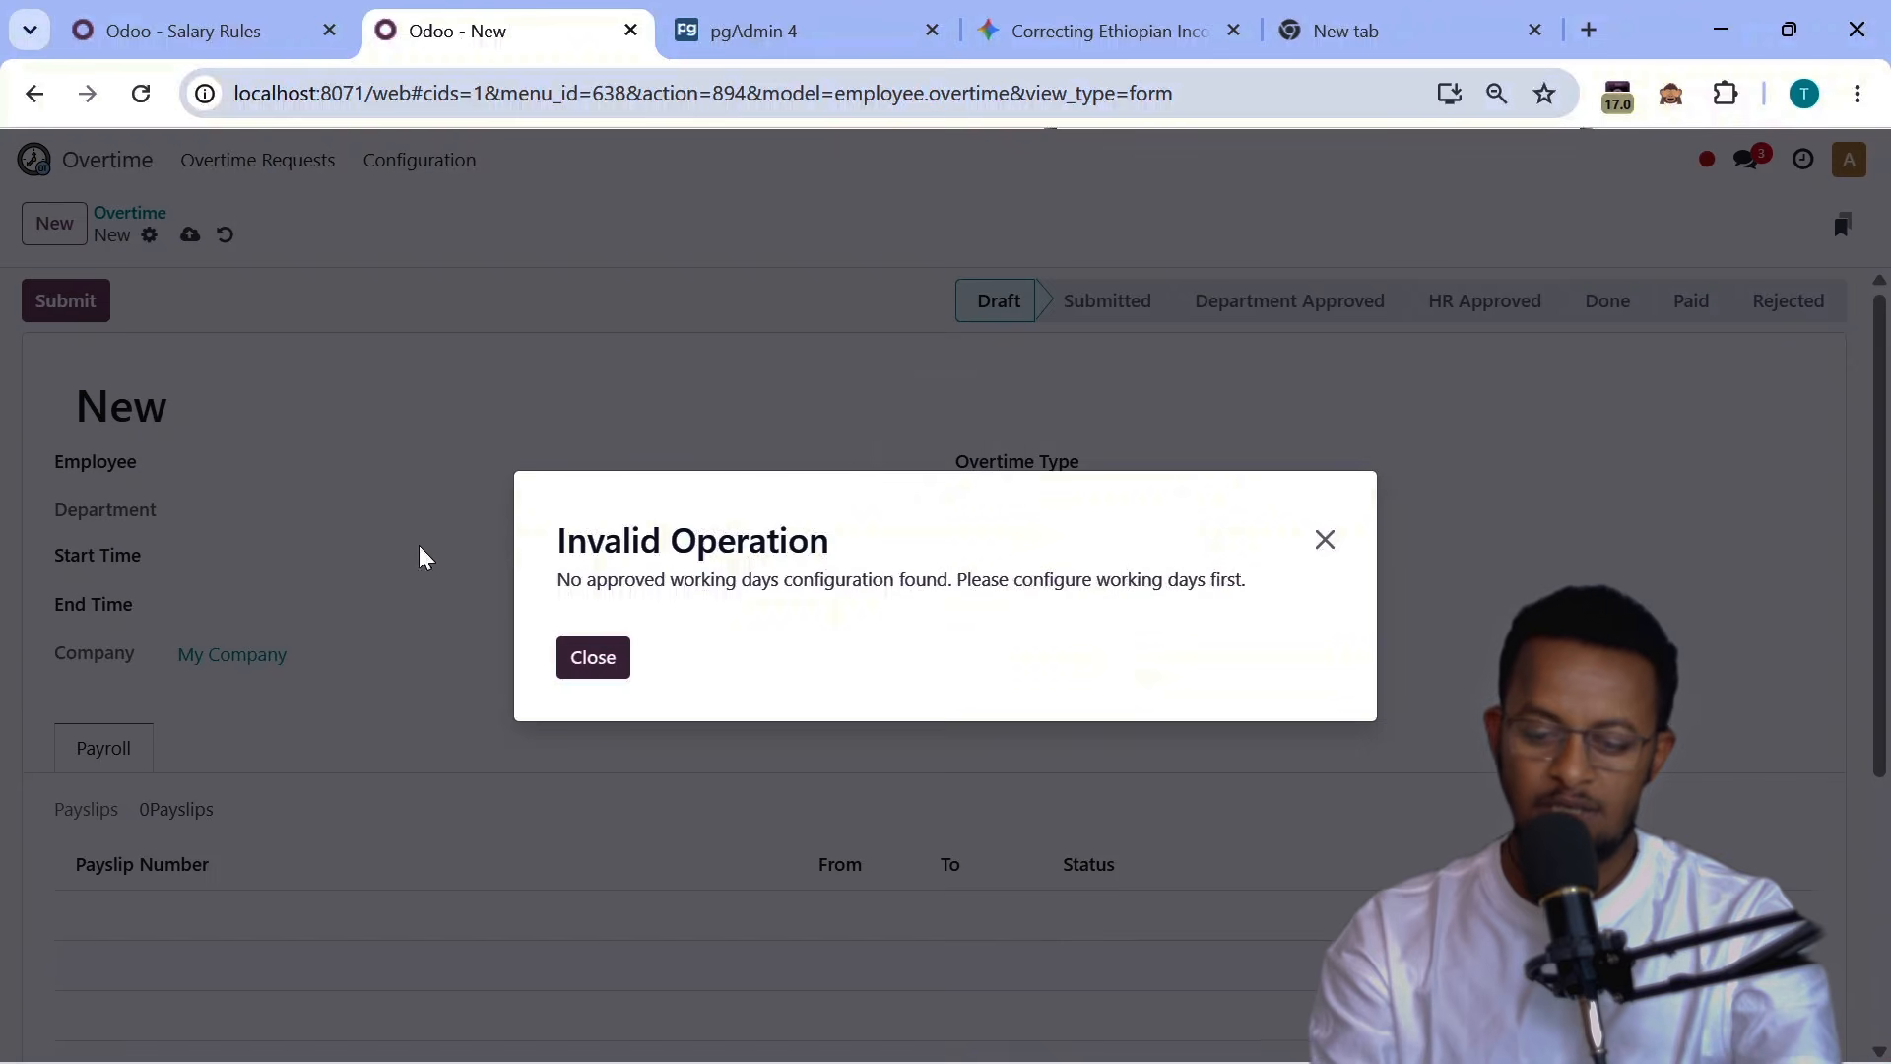
click(571, 665)
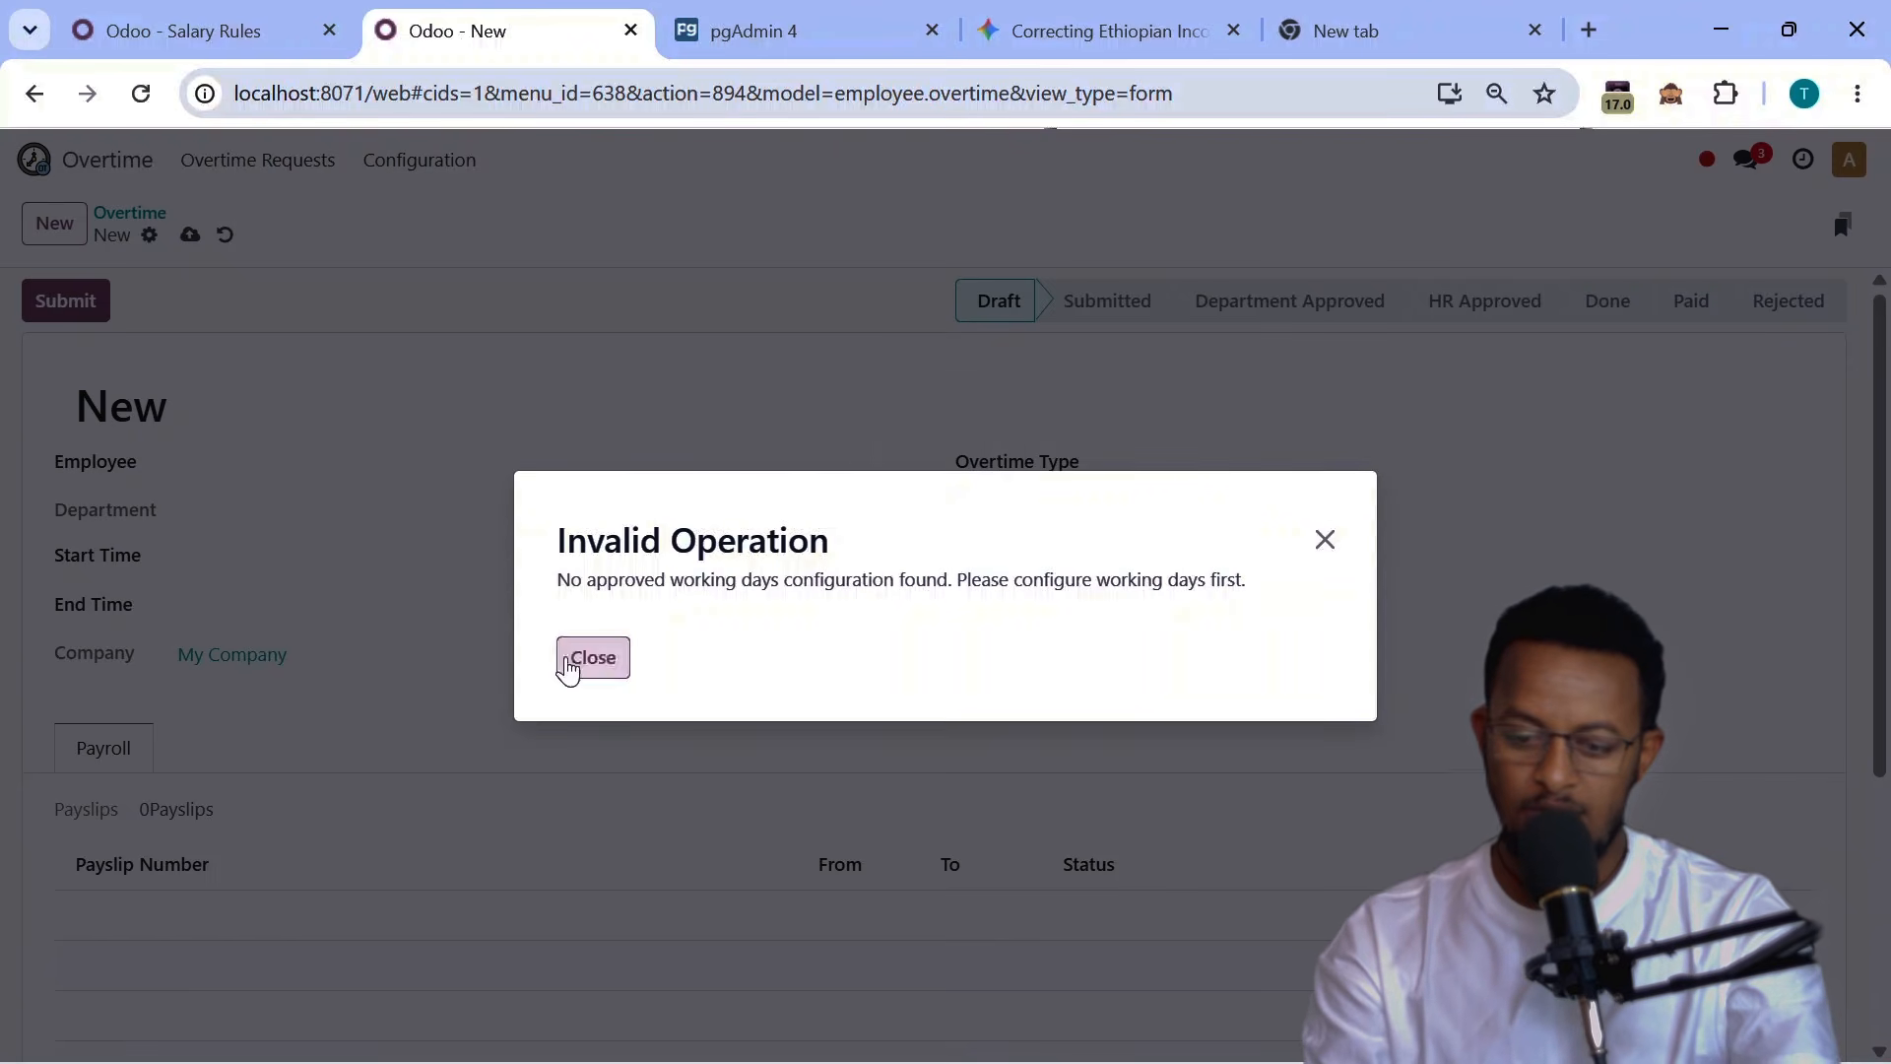
click(224, 234)
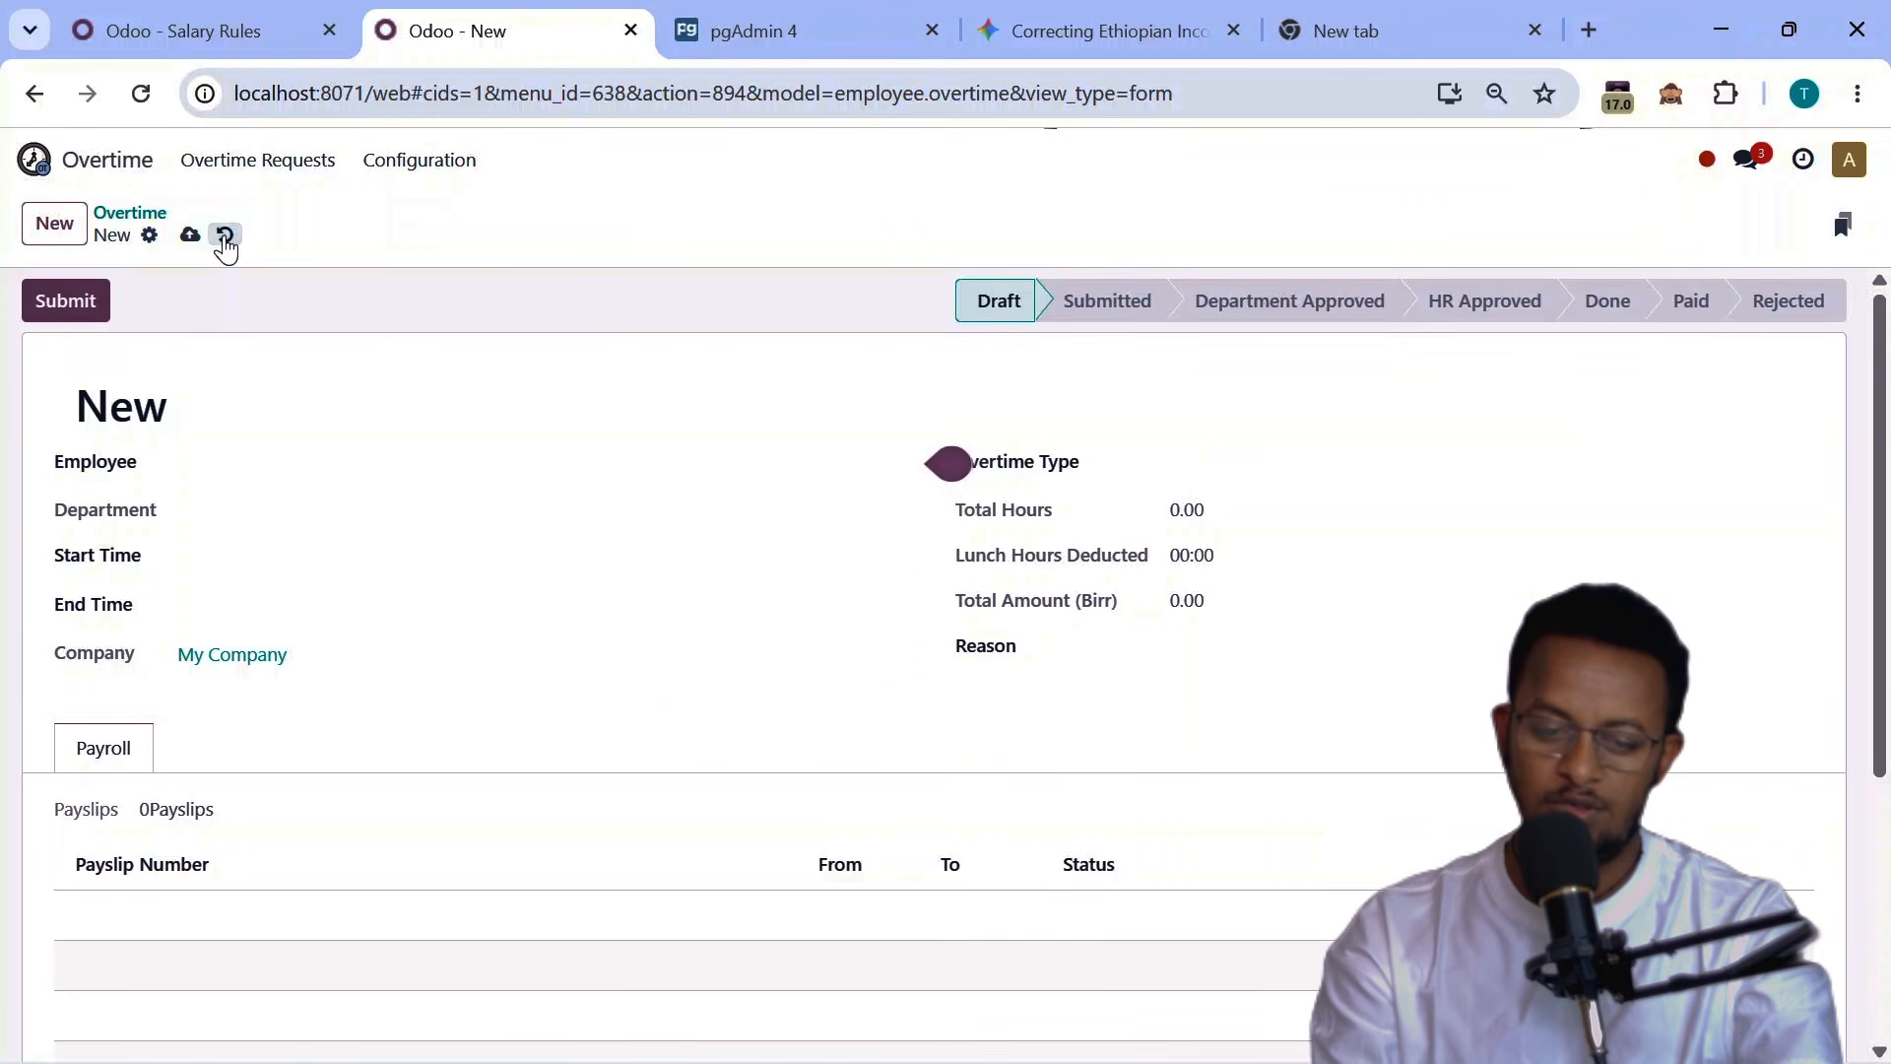
Open the Working Days Config records in the Employees app's configuration.
click(73, 158)
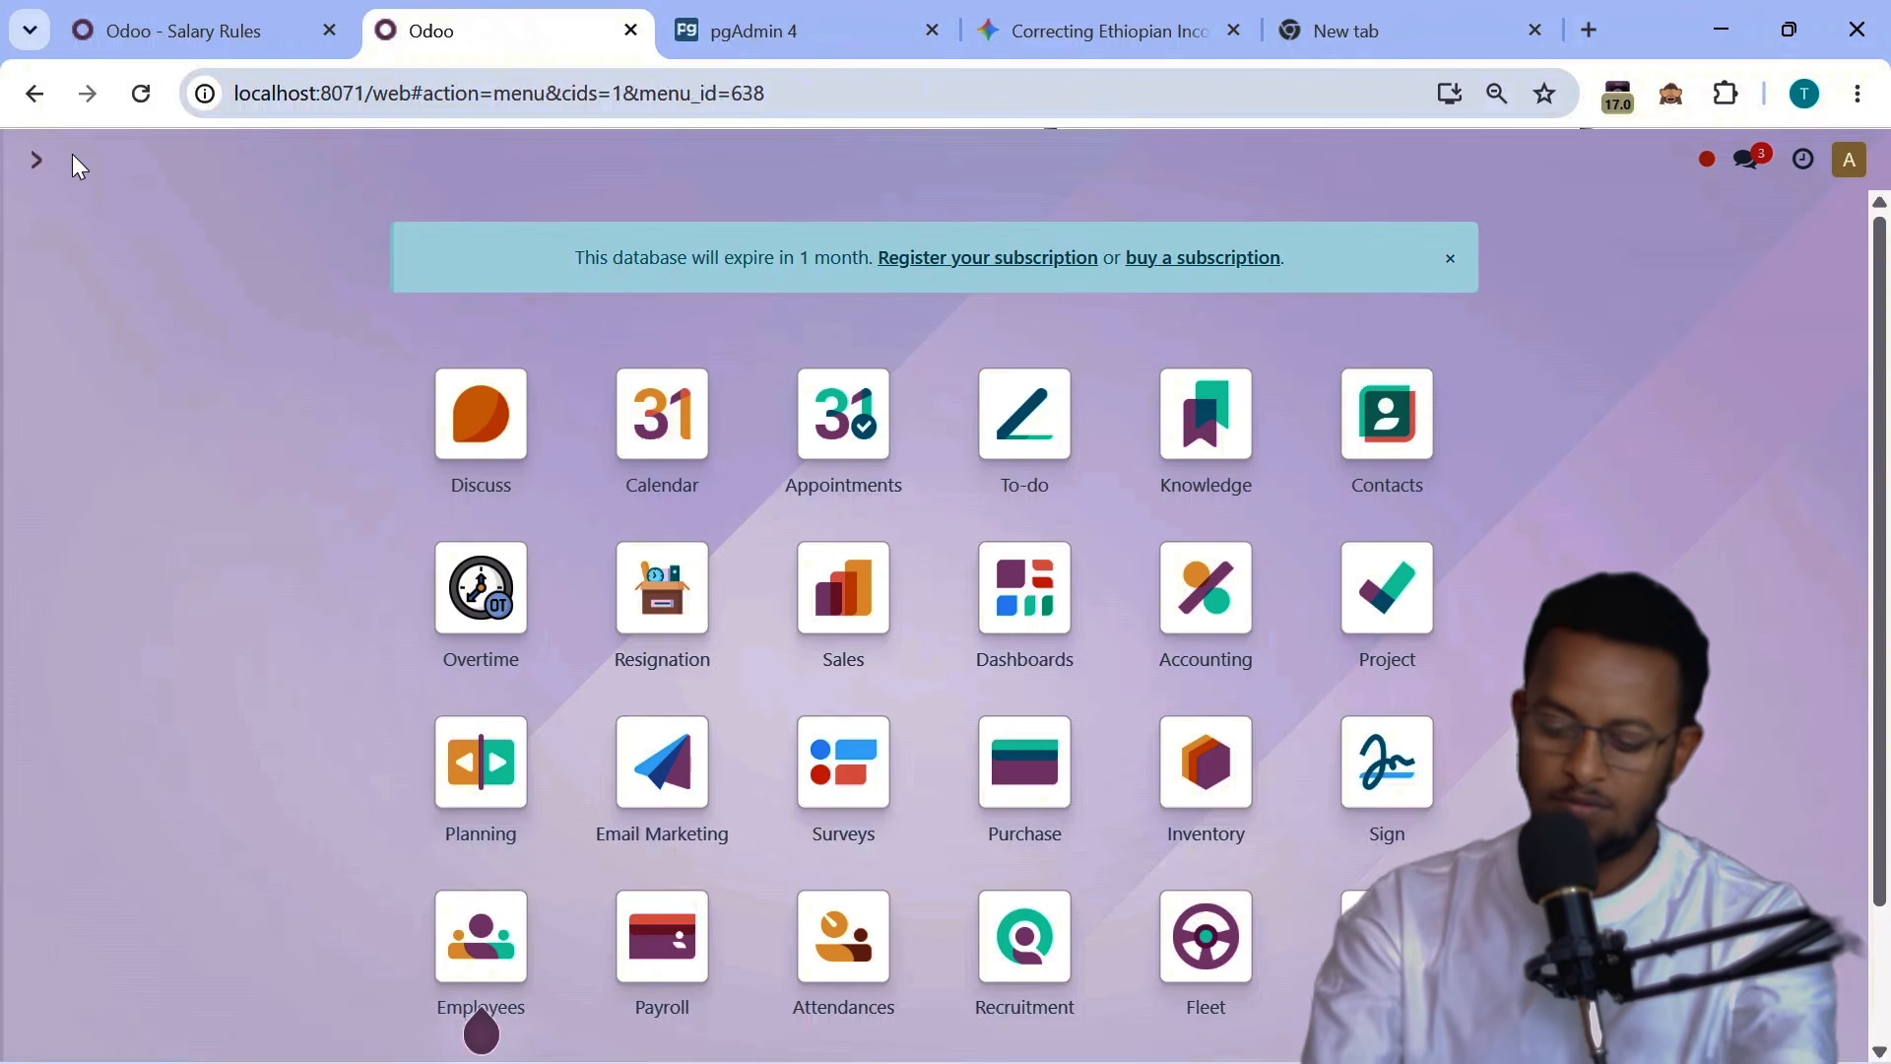
text(empl)
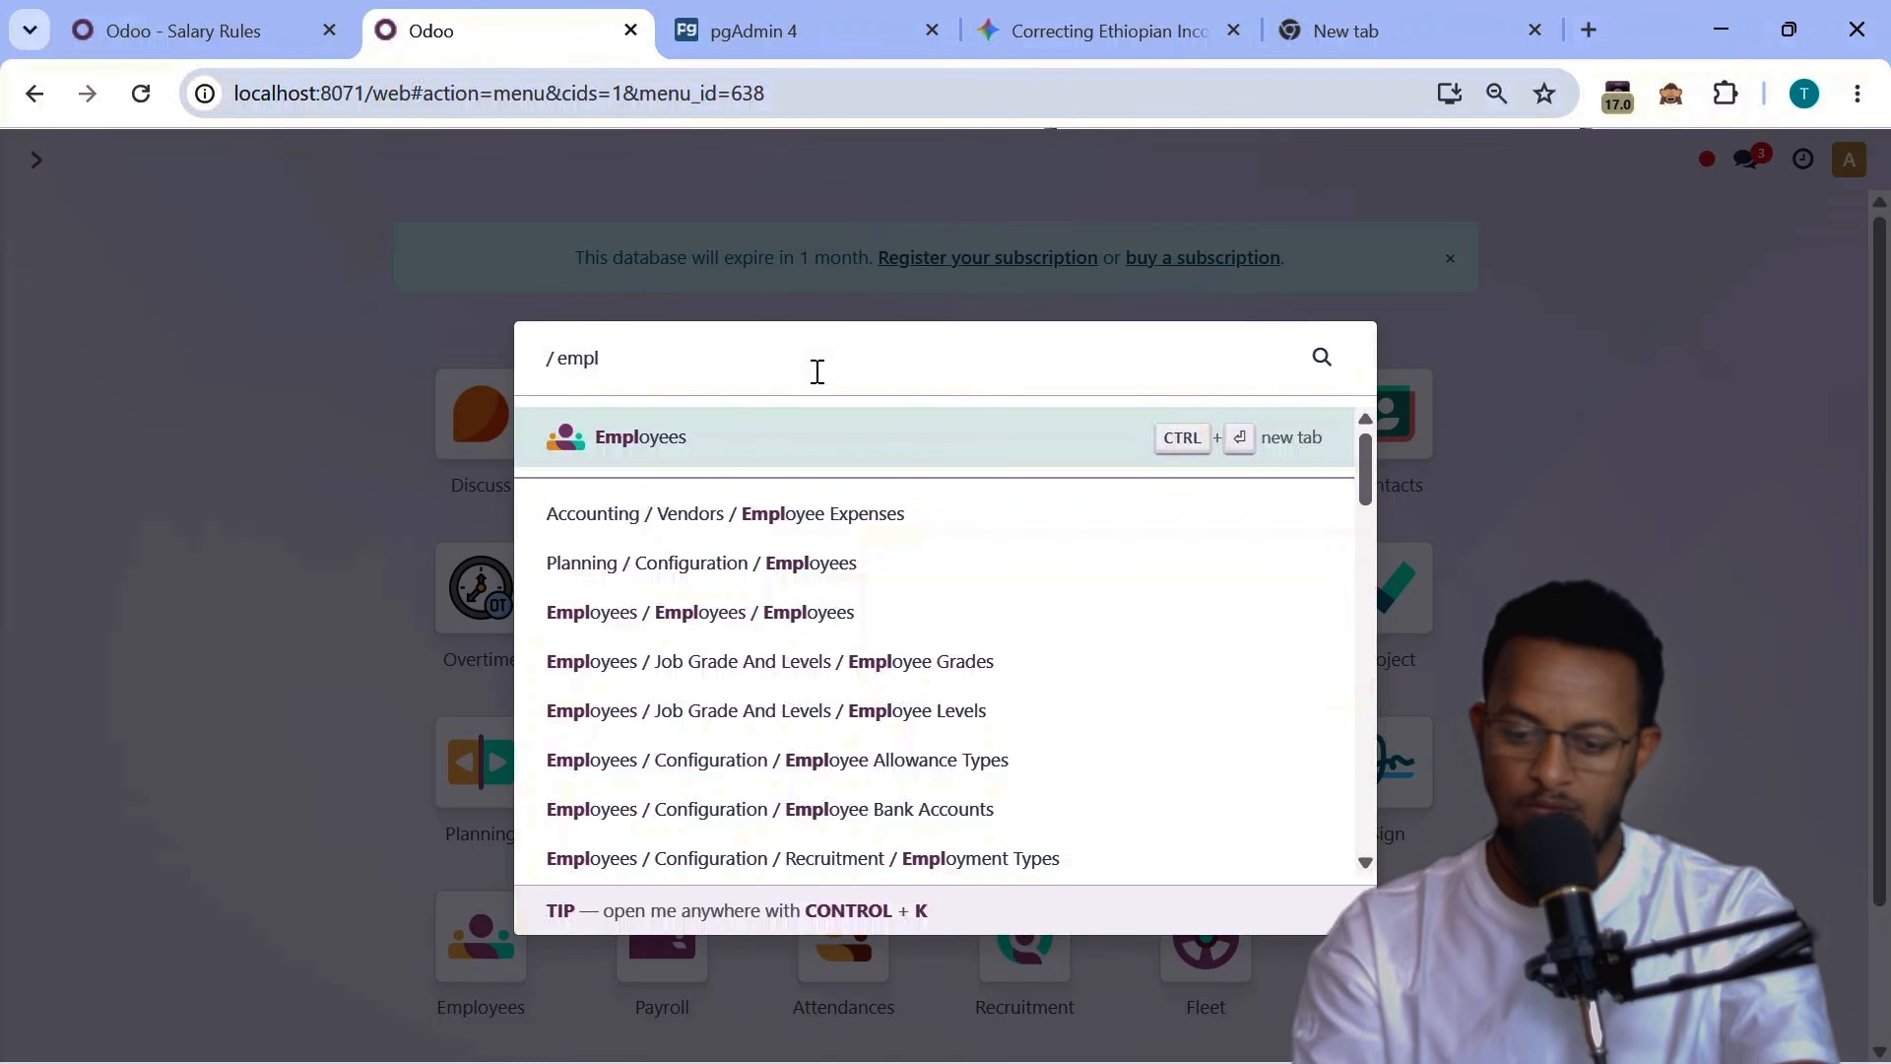
click(705, 451)
click(804, 183)
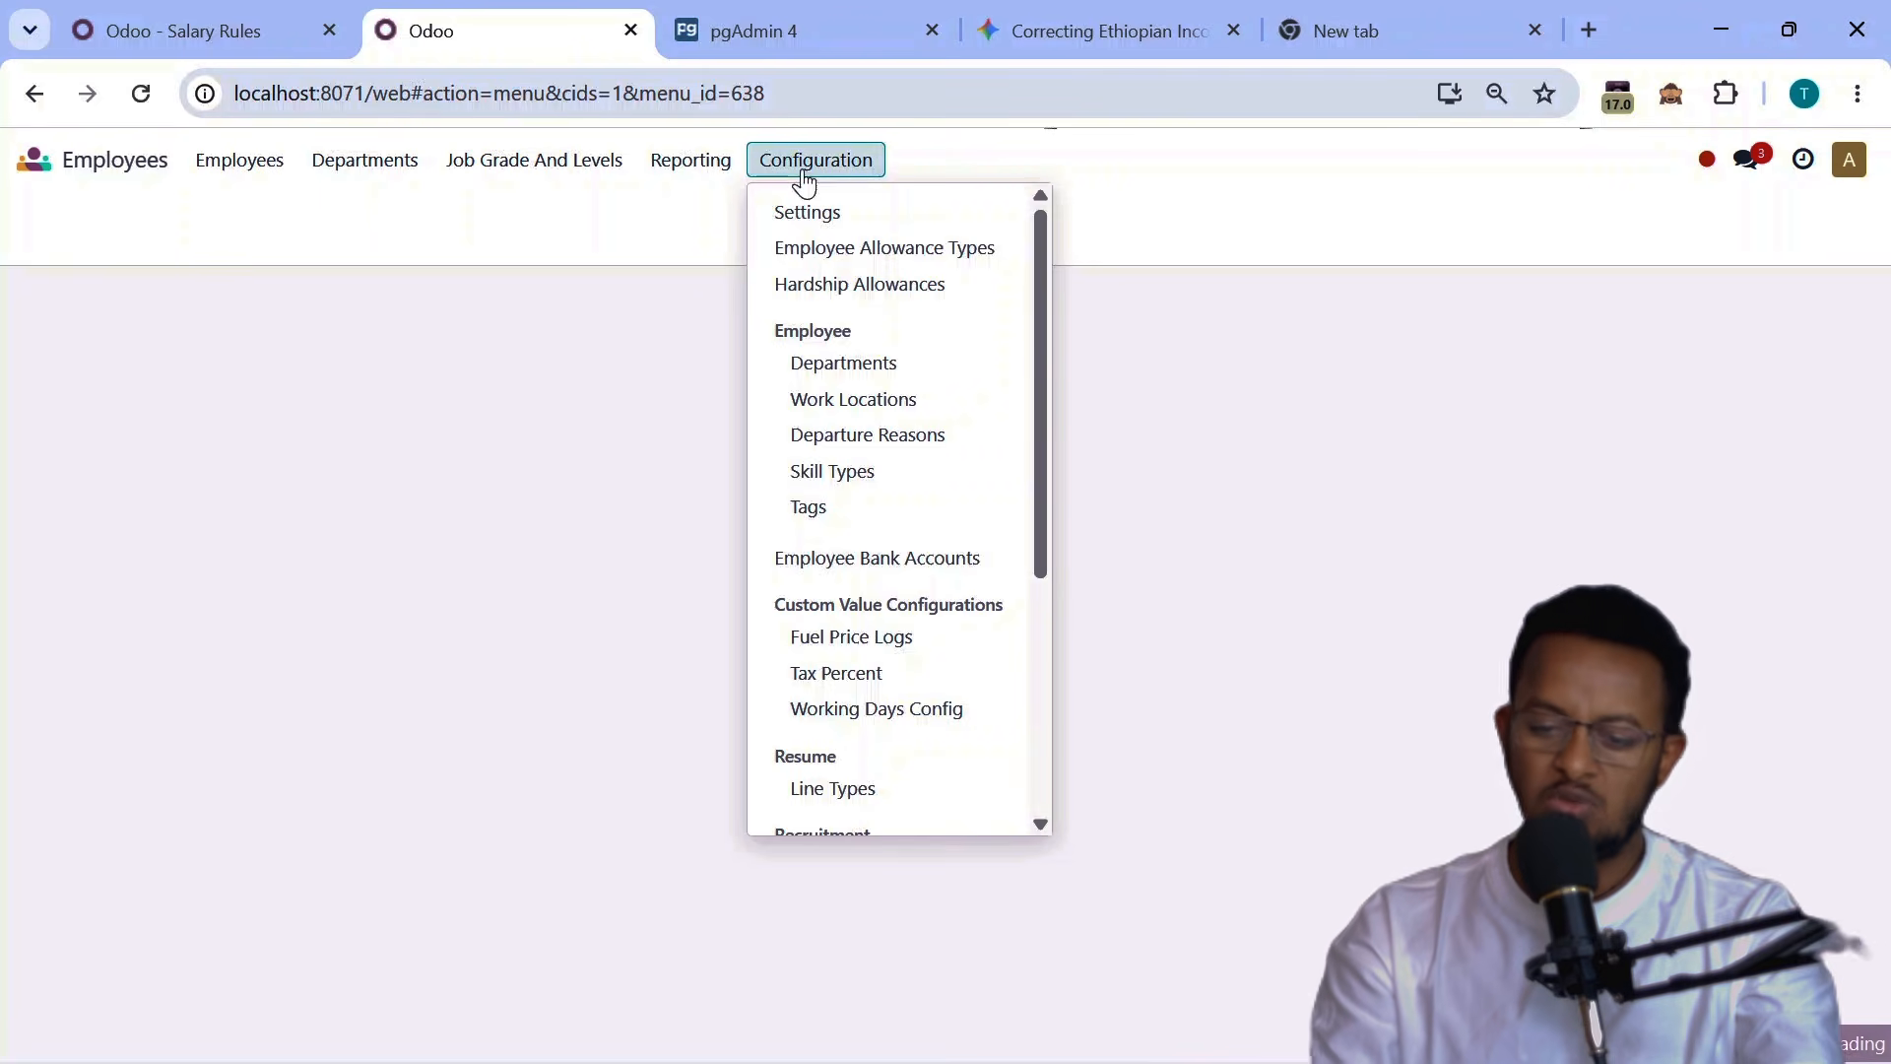
scroll(840, 506, down, 1)
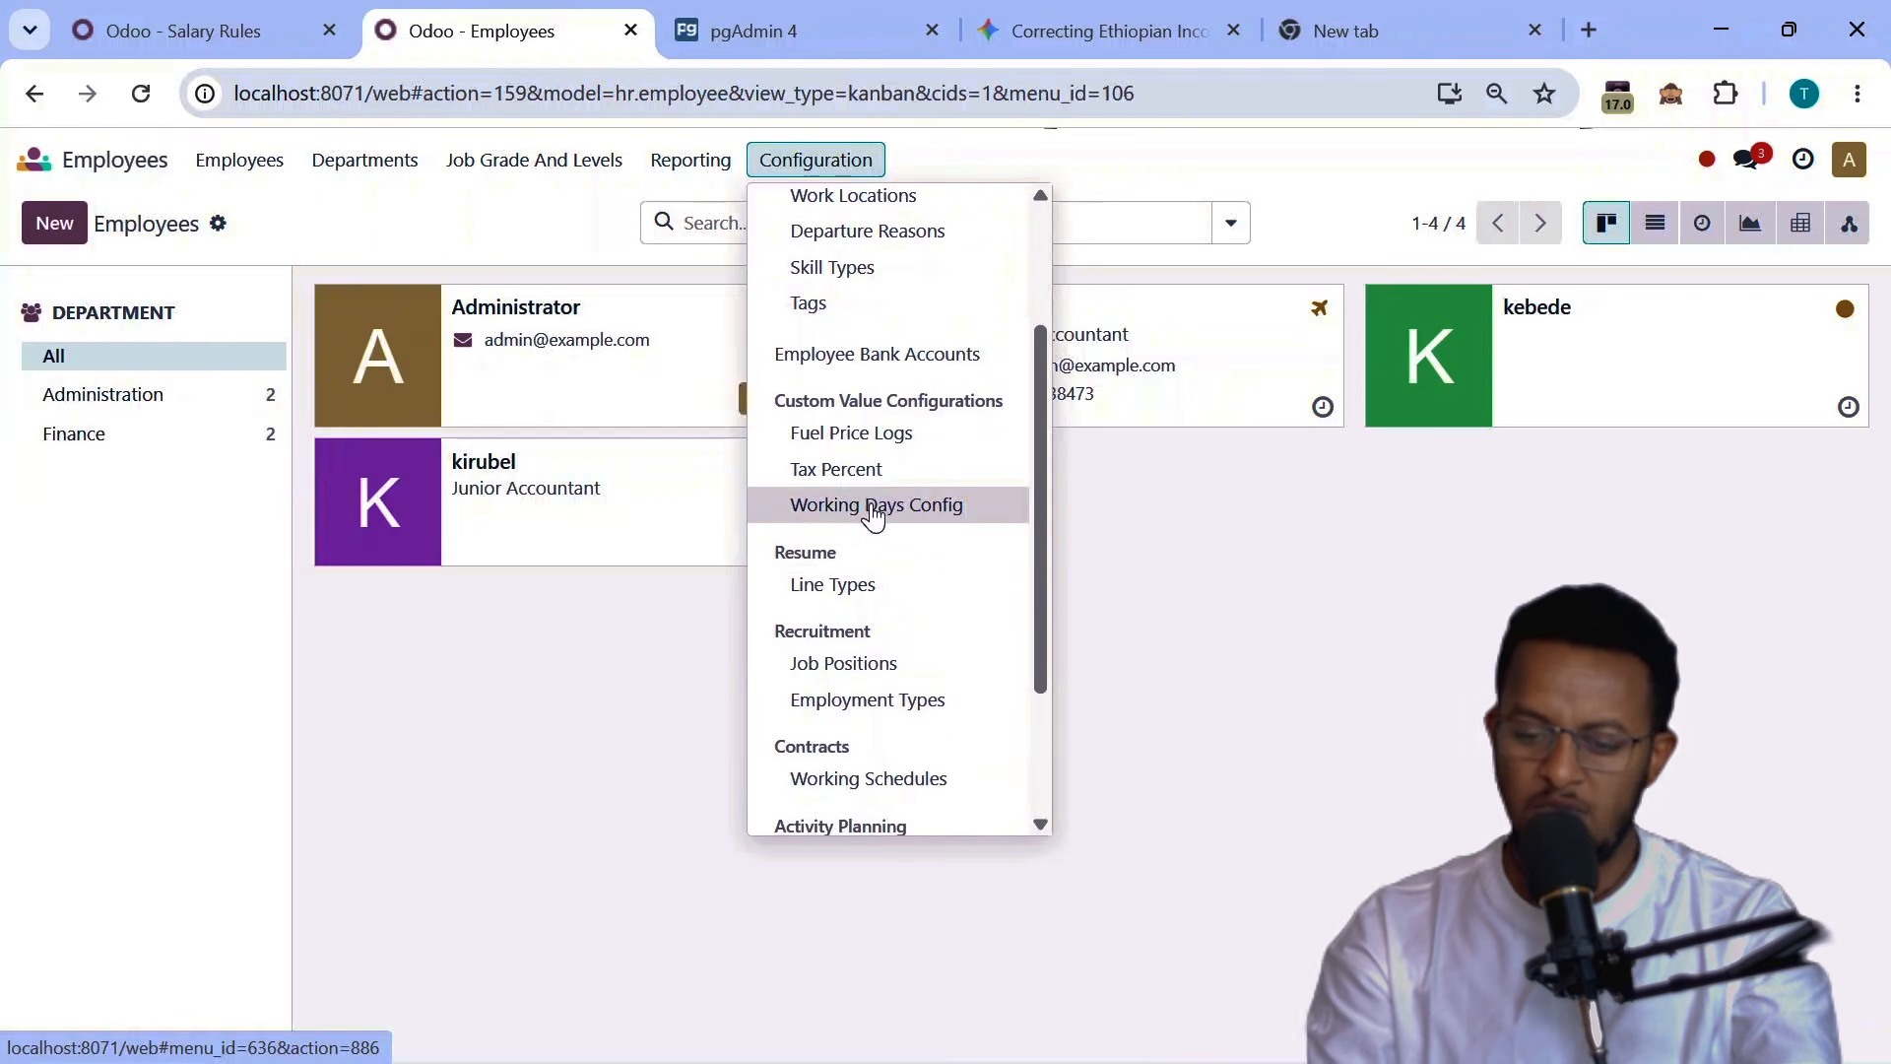
click(821, 513)
Create a working days configuration named "working days" with 26 working days, save it and approve it.
click(55, 224)
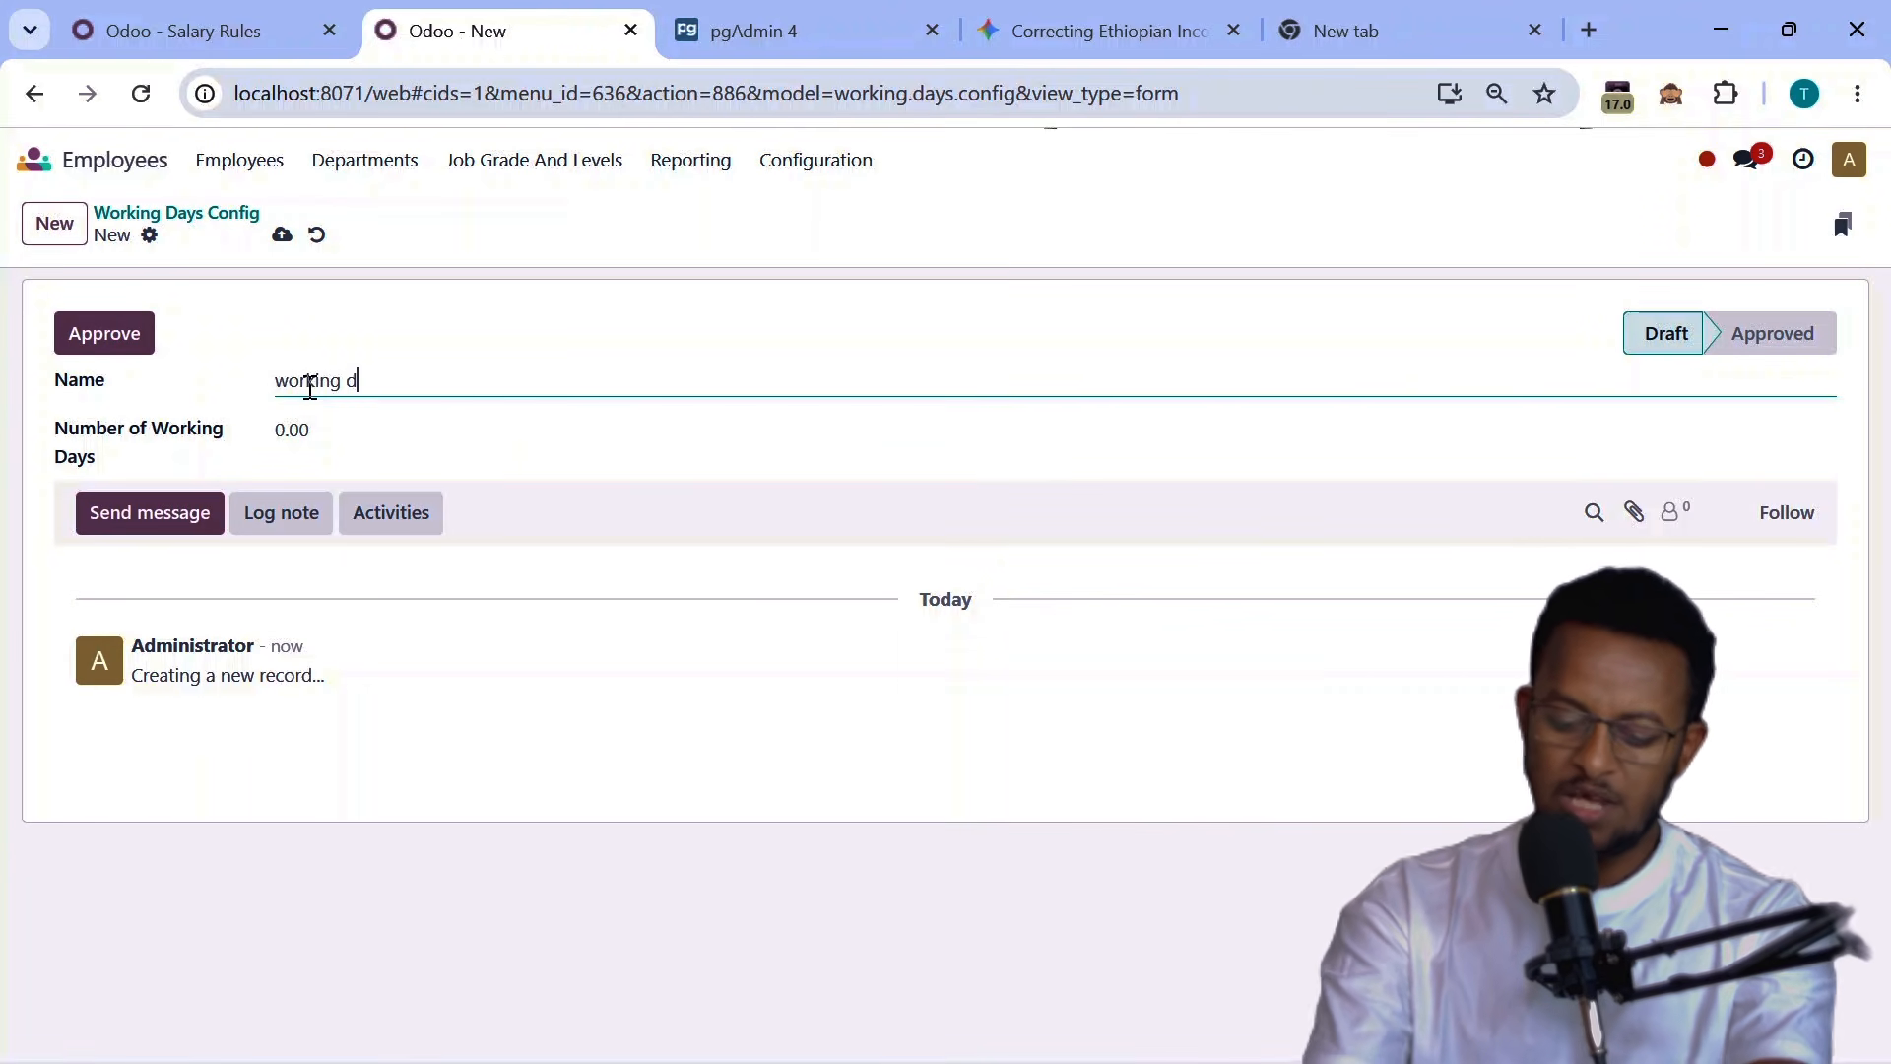
text(working days)
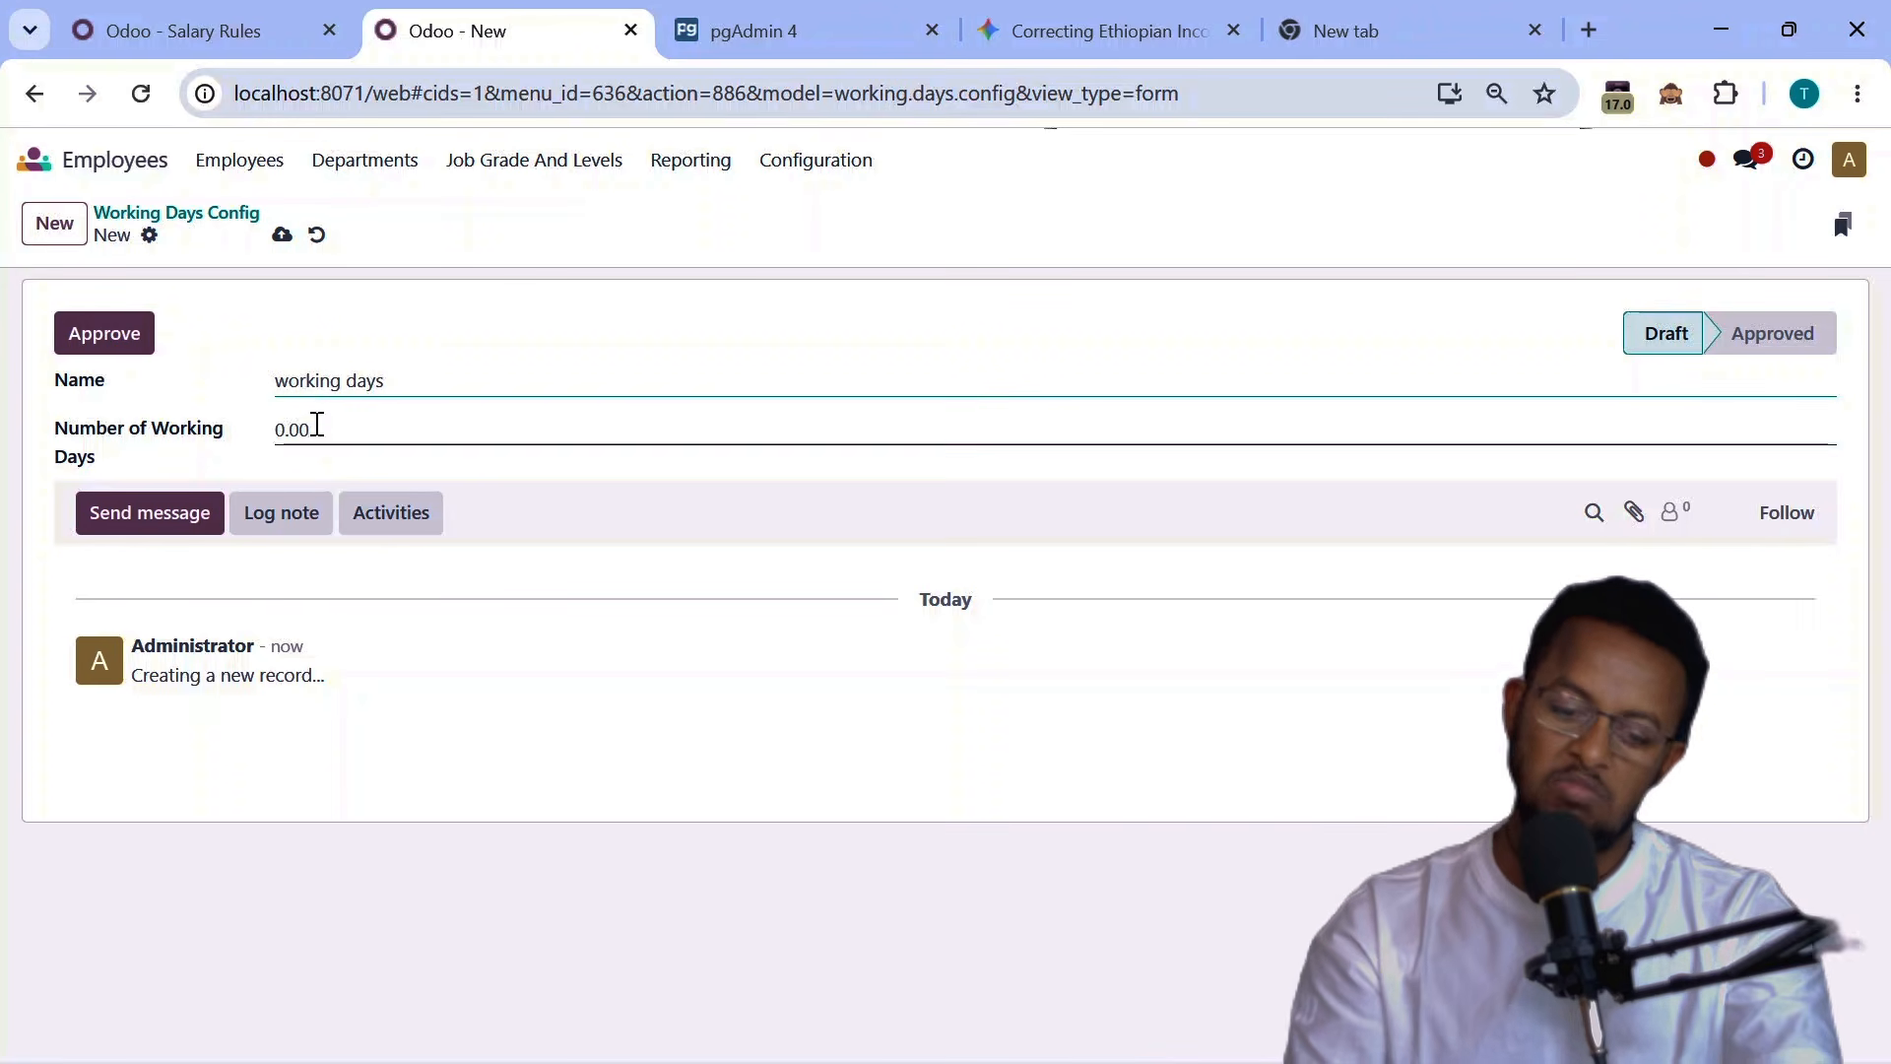
click(317, 433)
text(2)
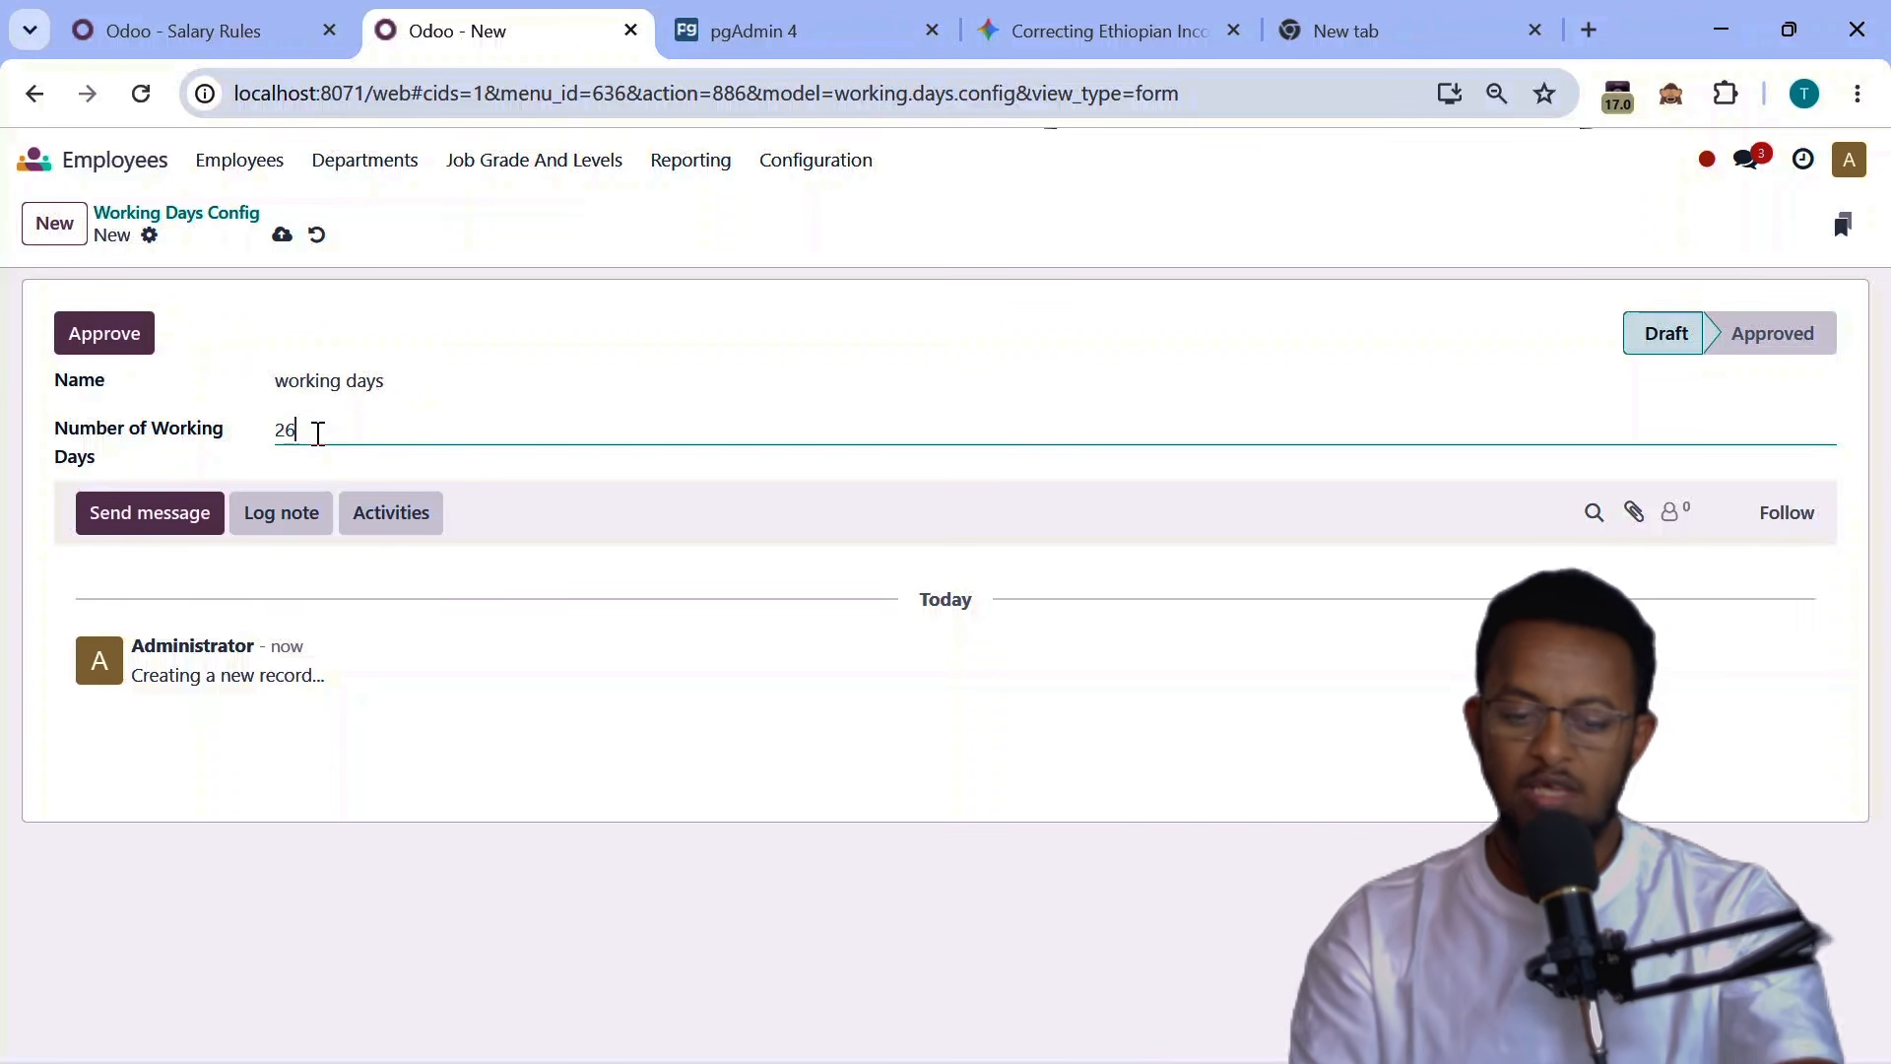
text(6)
click(280, 236)
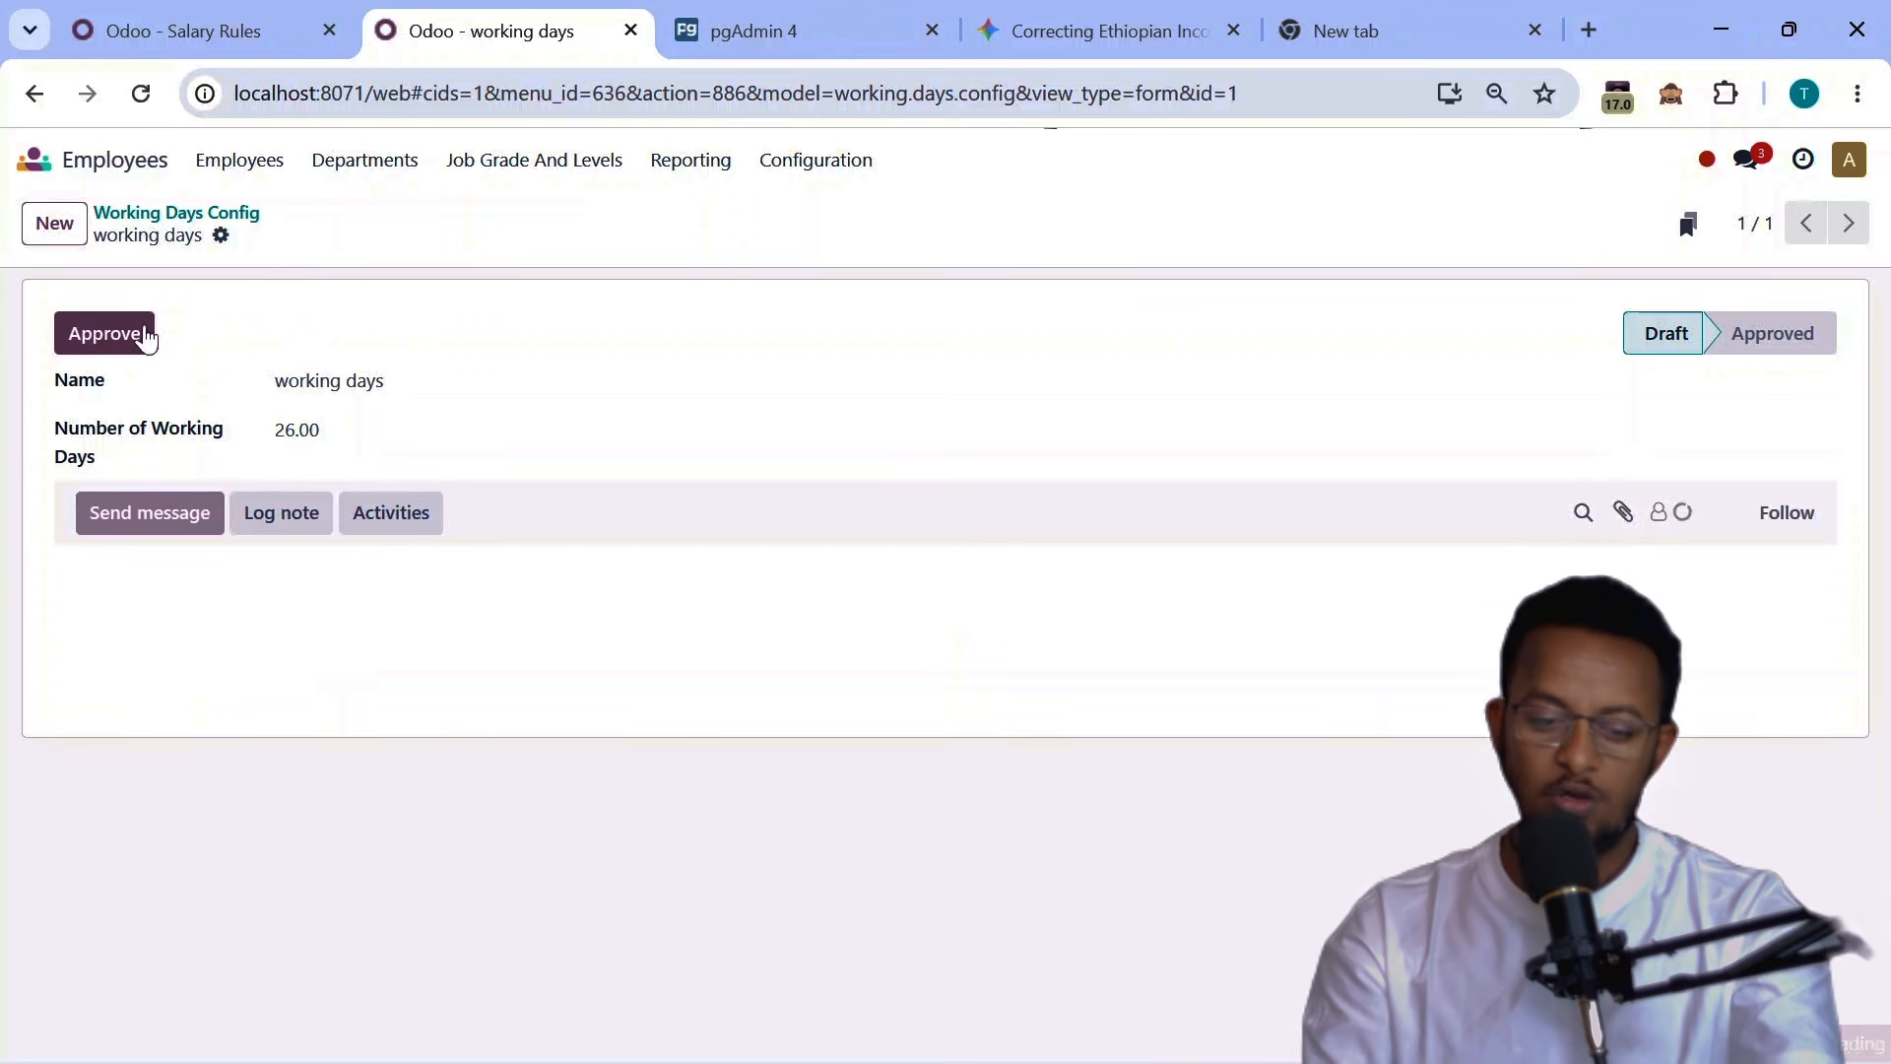
click(141, 335)
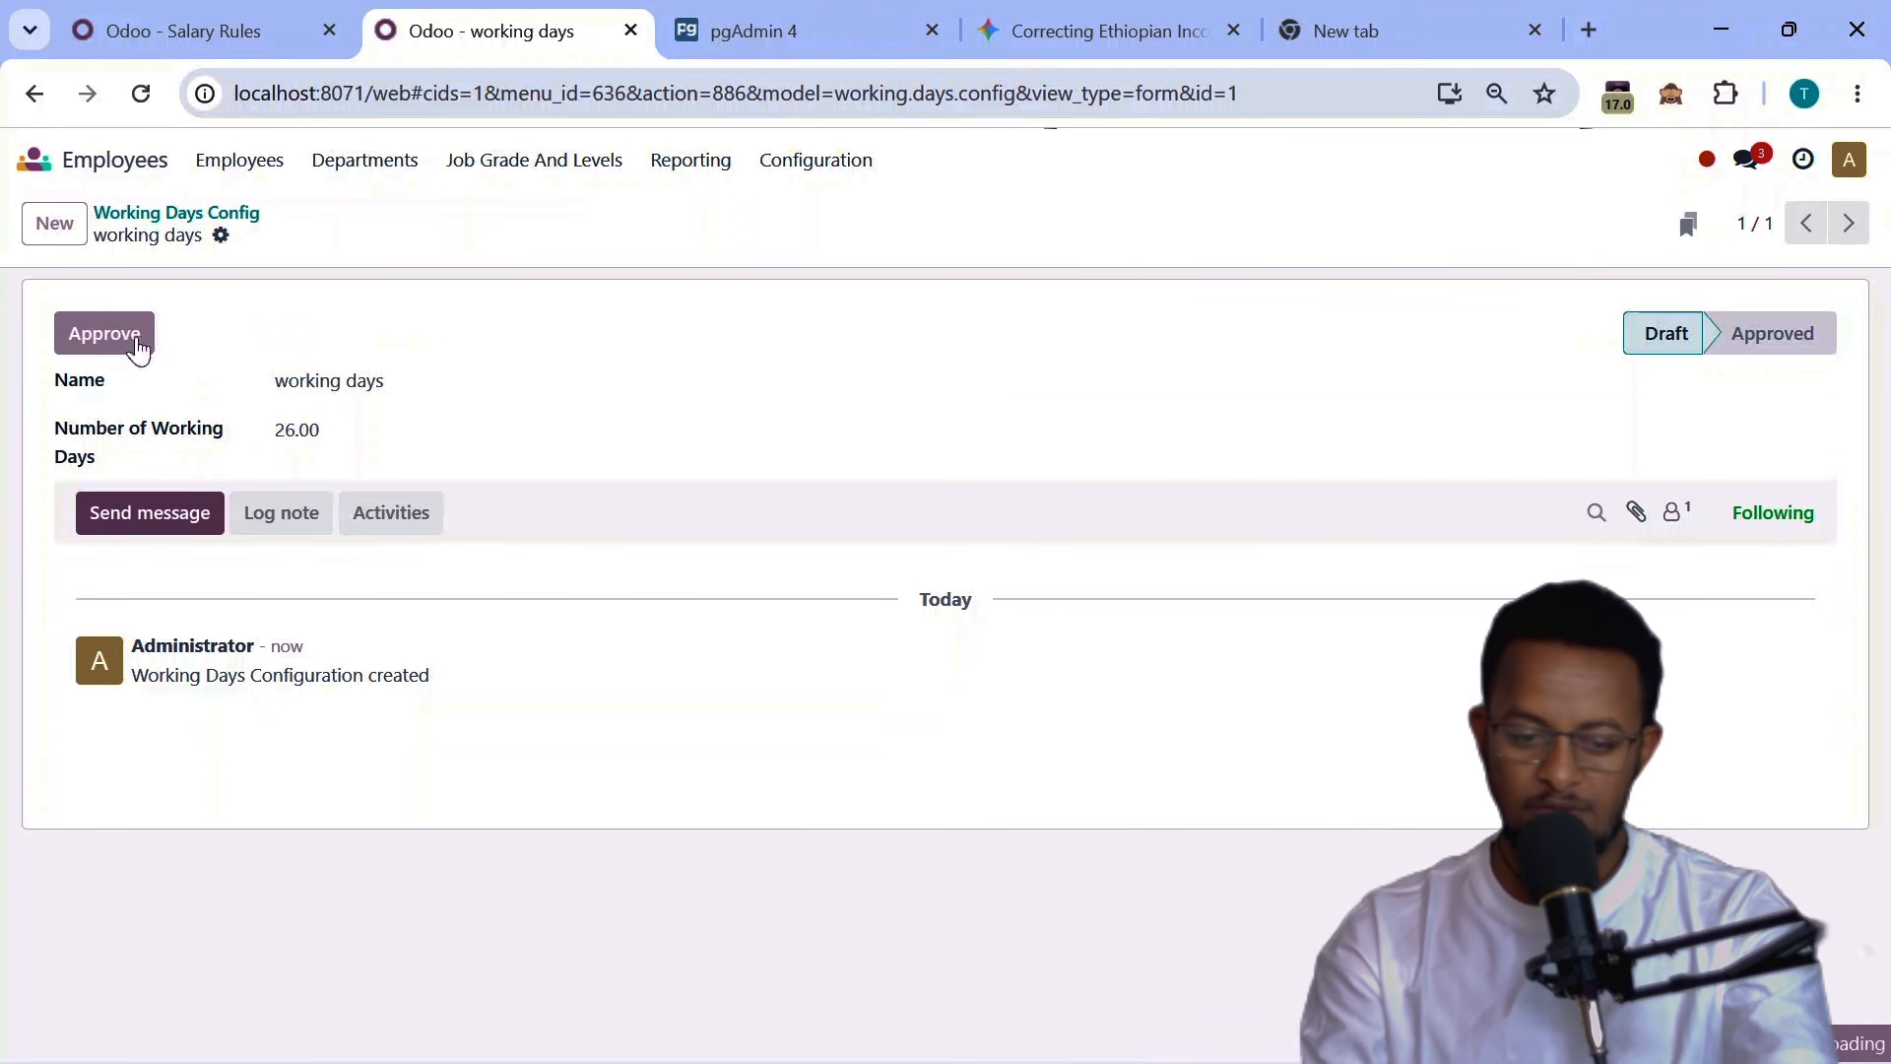
Go back to the Overtime app and create a new overtime request for the employee from the Finance department.
click(61, 176)
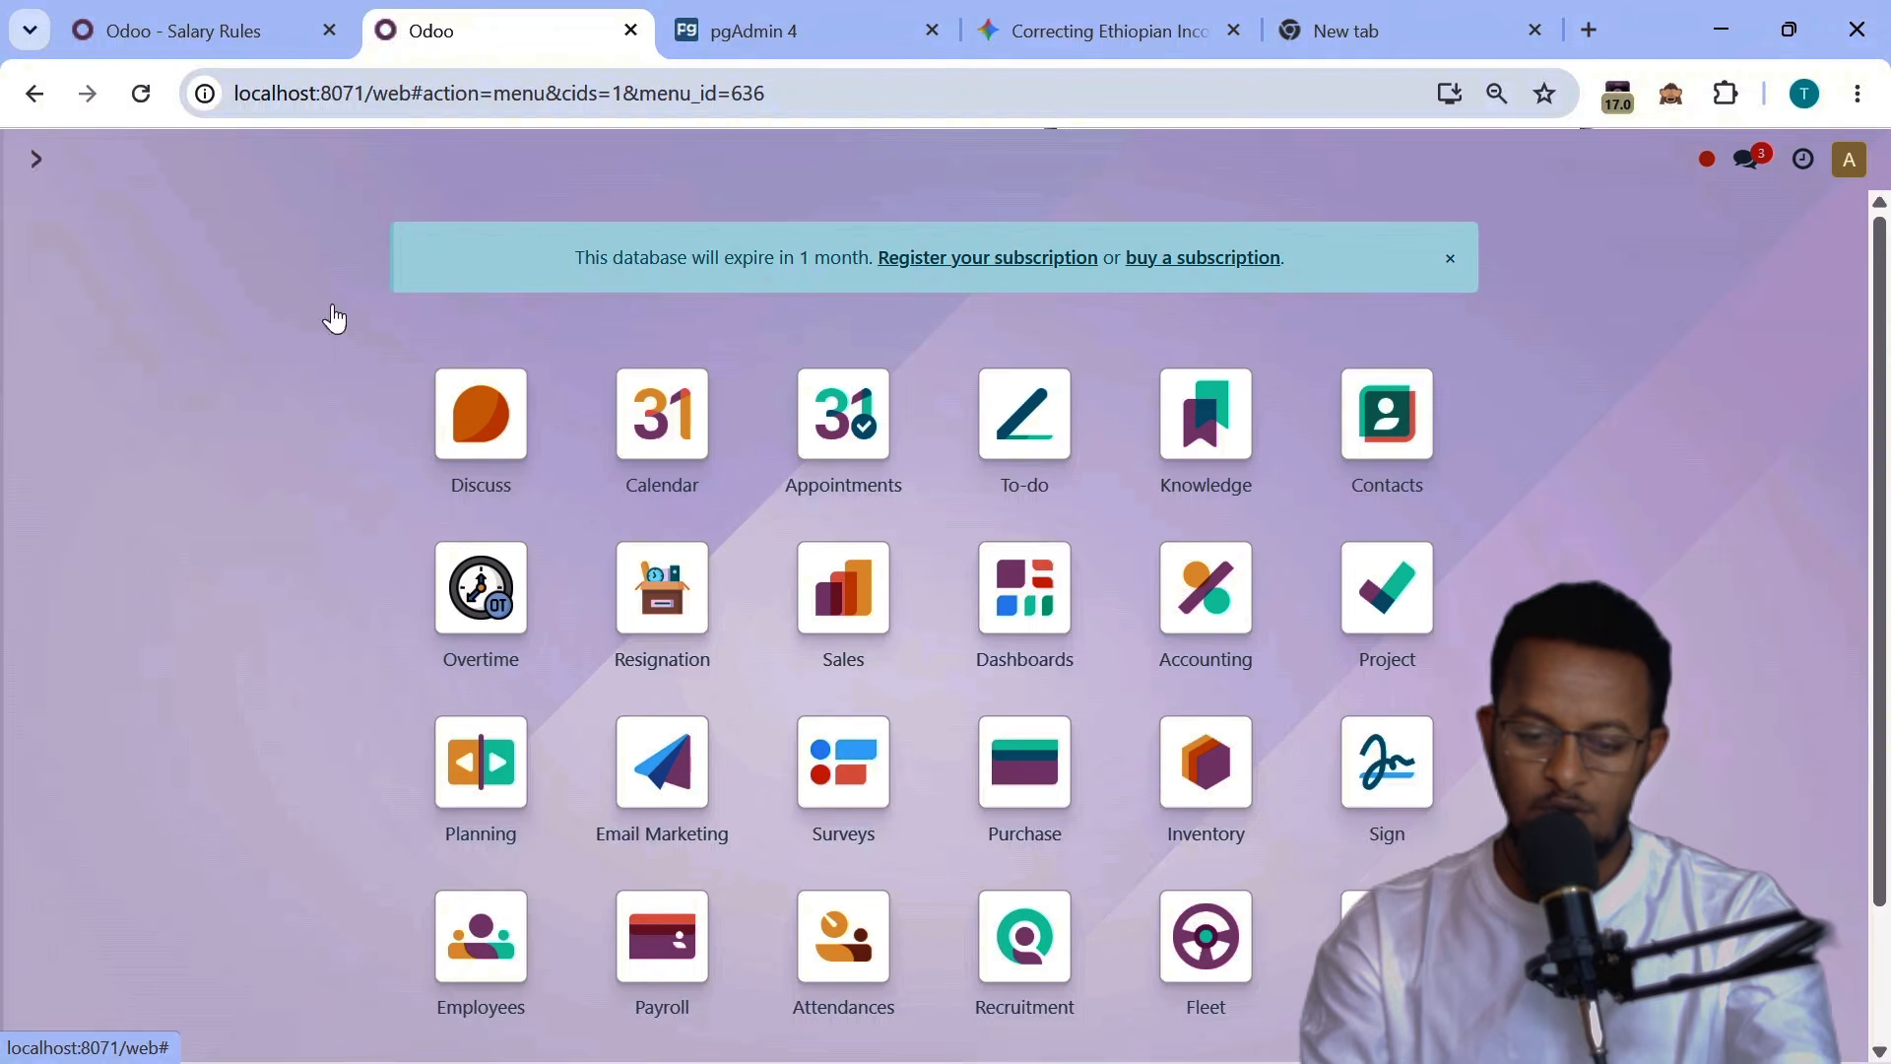
click(459, 565)
click(66, 236)
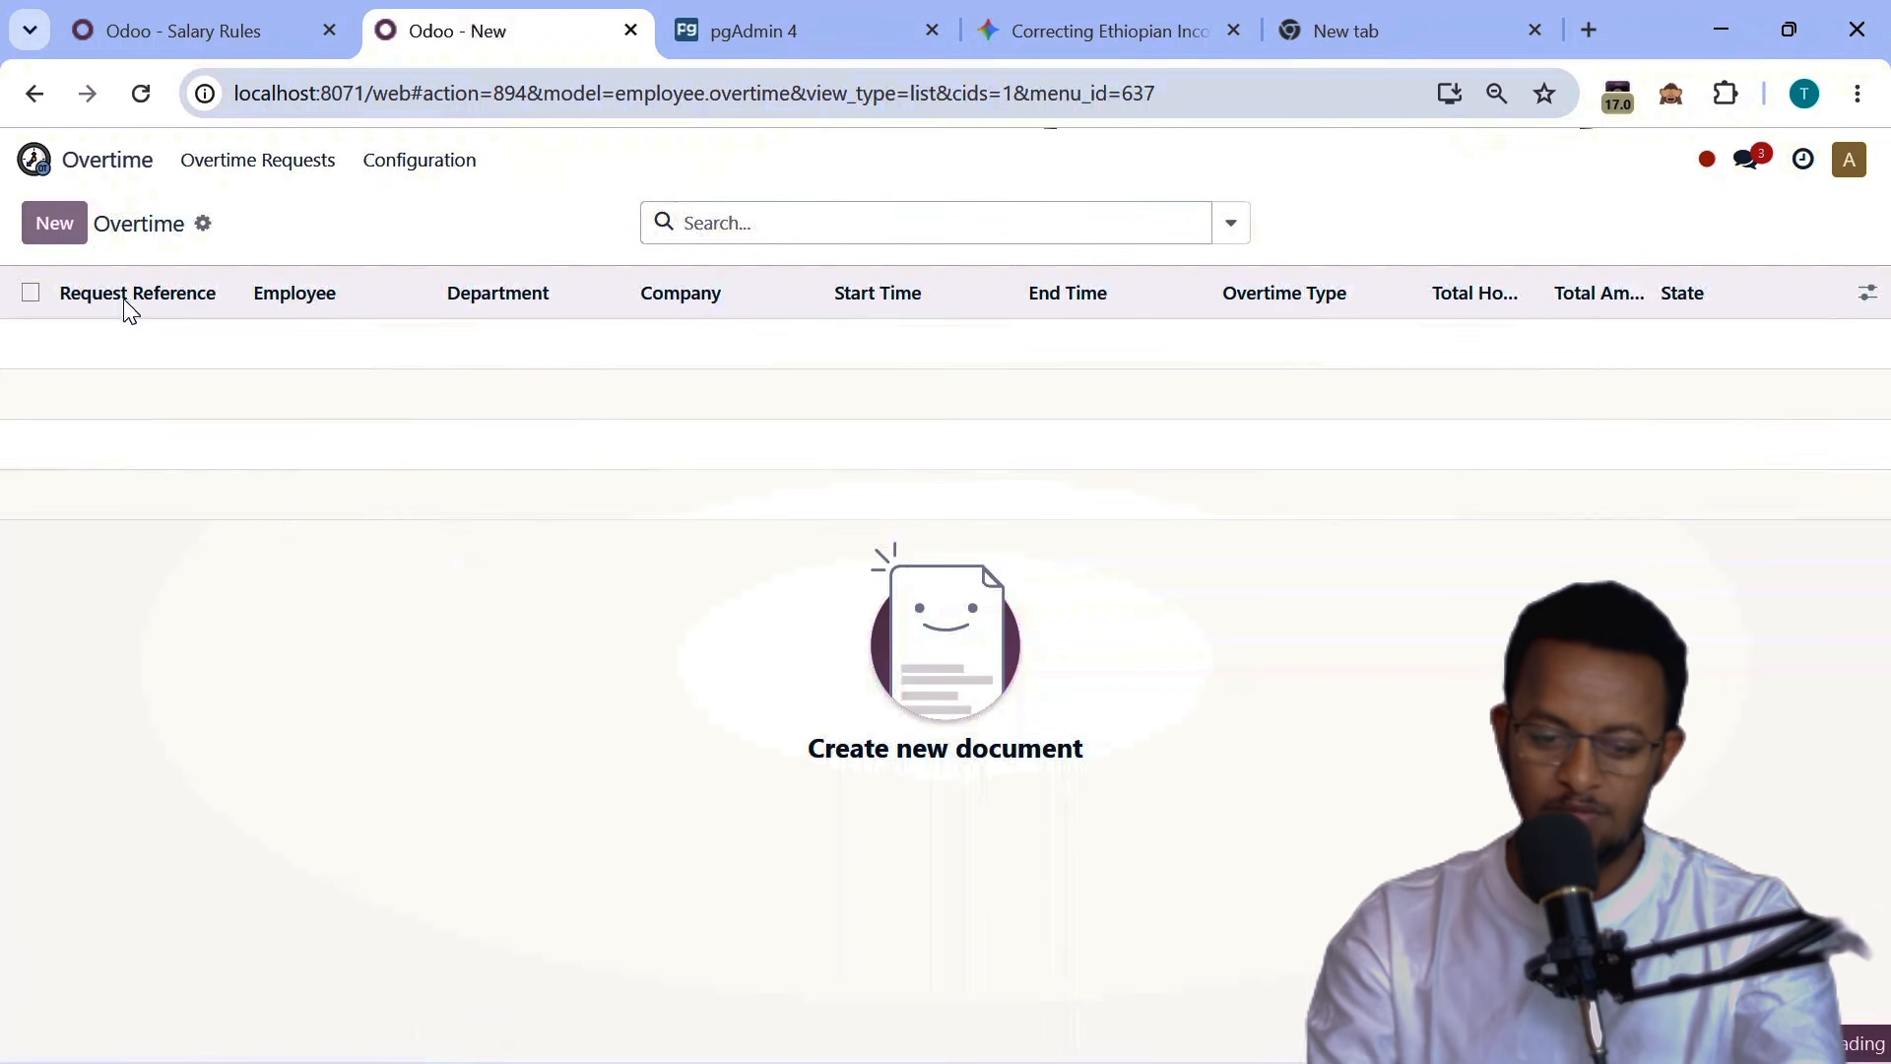
click(215, 451)
click(234, 543)
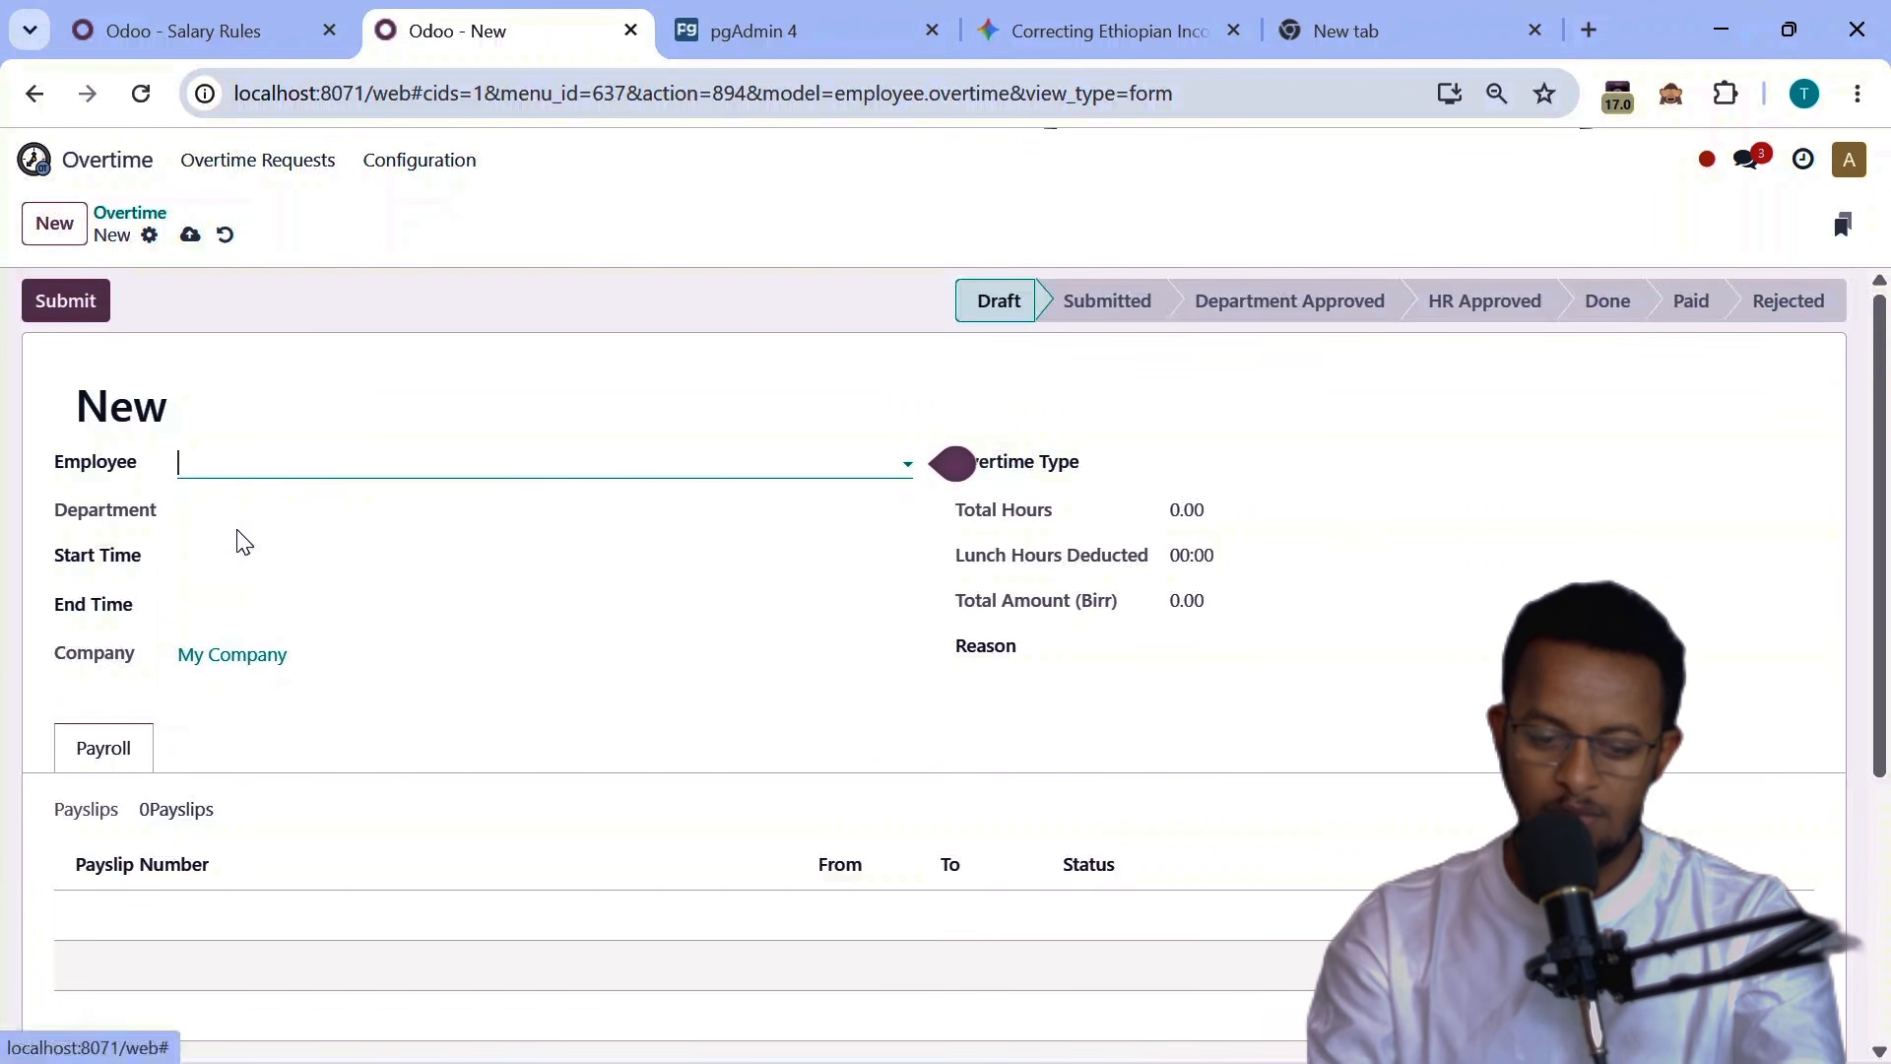
Set the overtime request's Start Time to 06/10/2026 08:00:00.
click(213, 571)
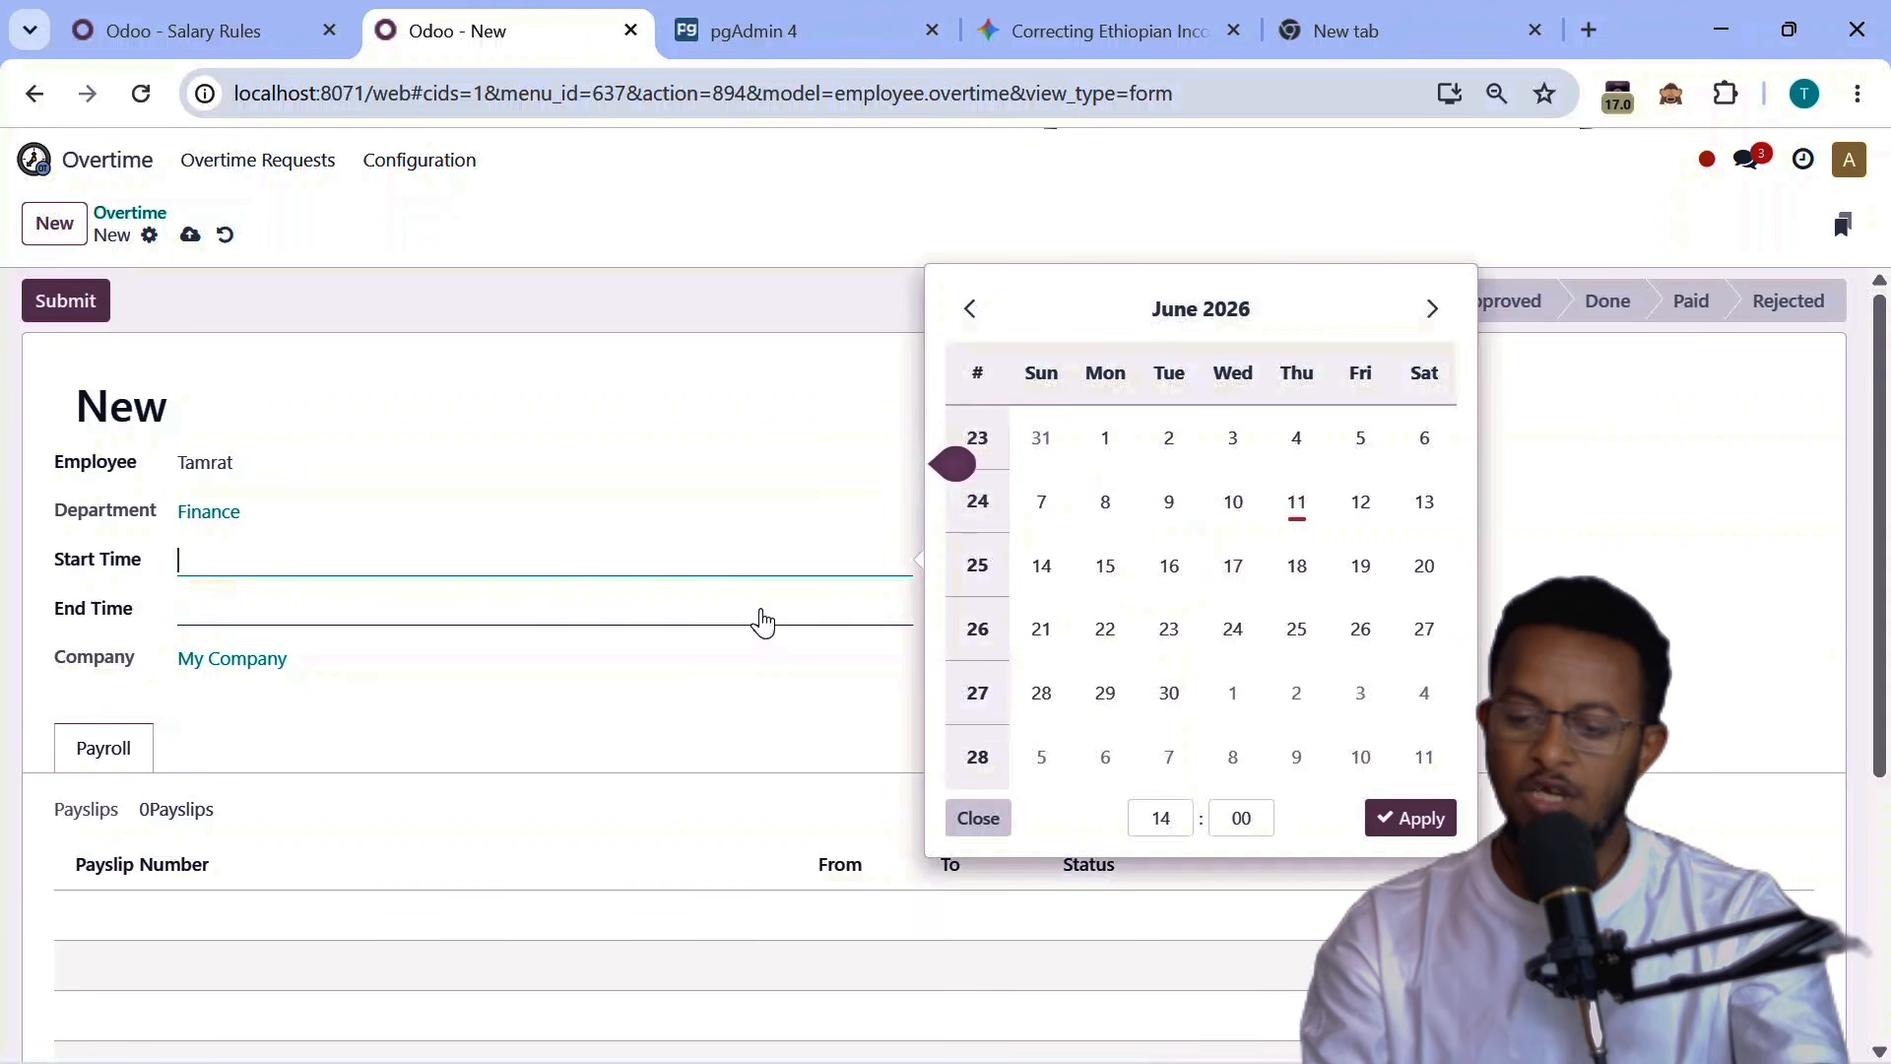
click(1232, 504)
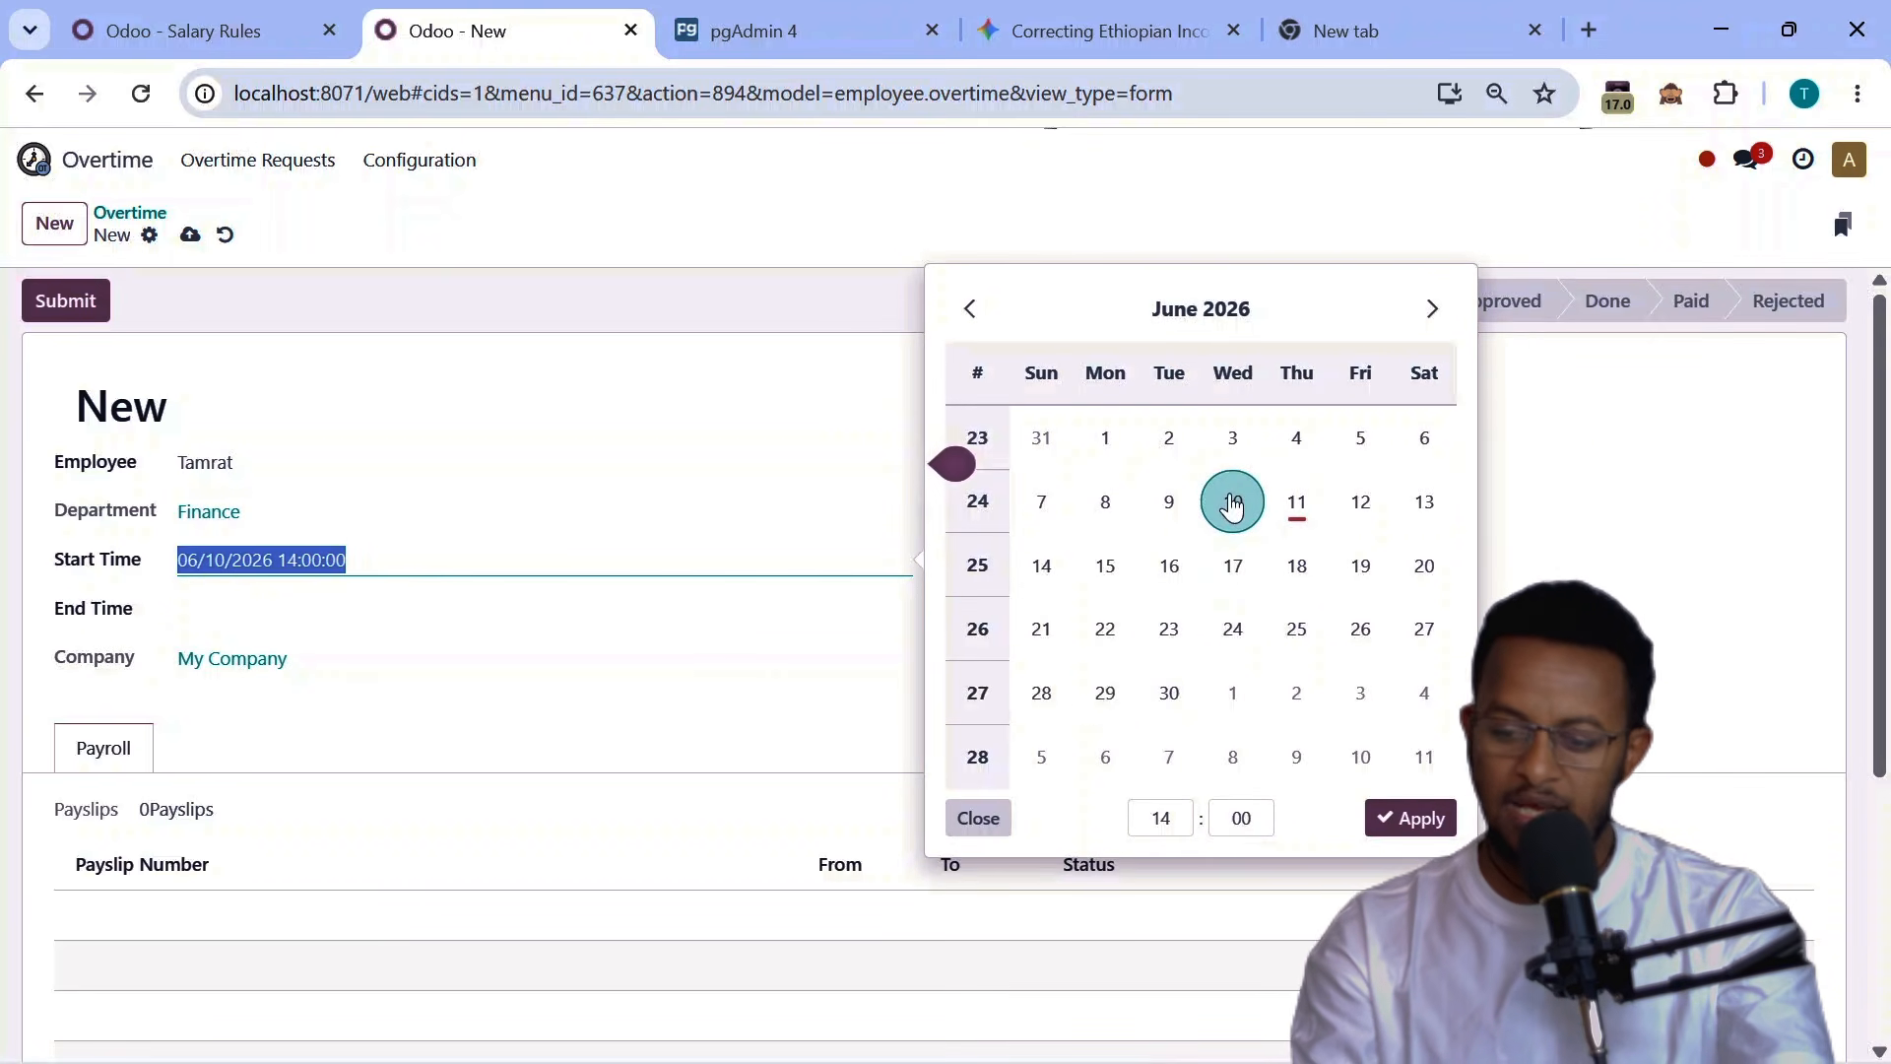
click(1163, 819)
click(1157, 392)
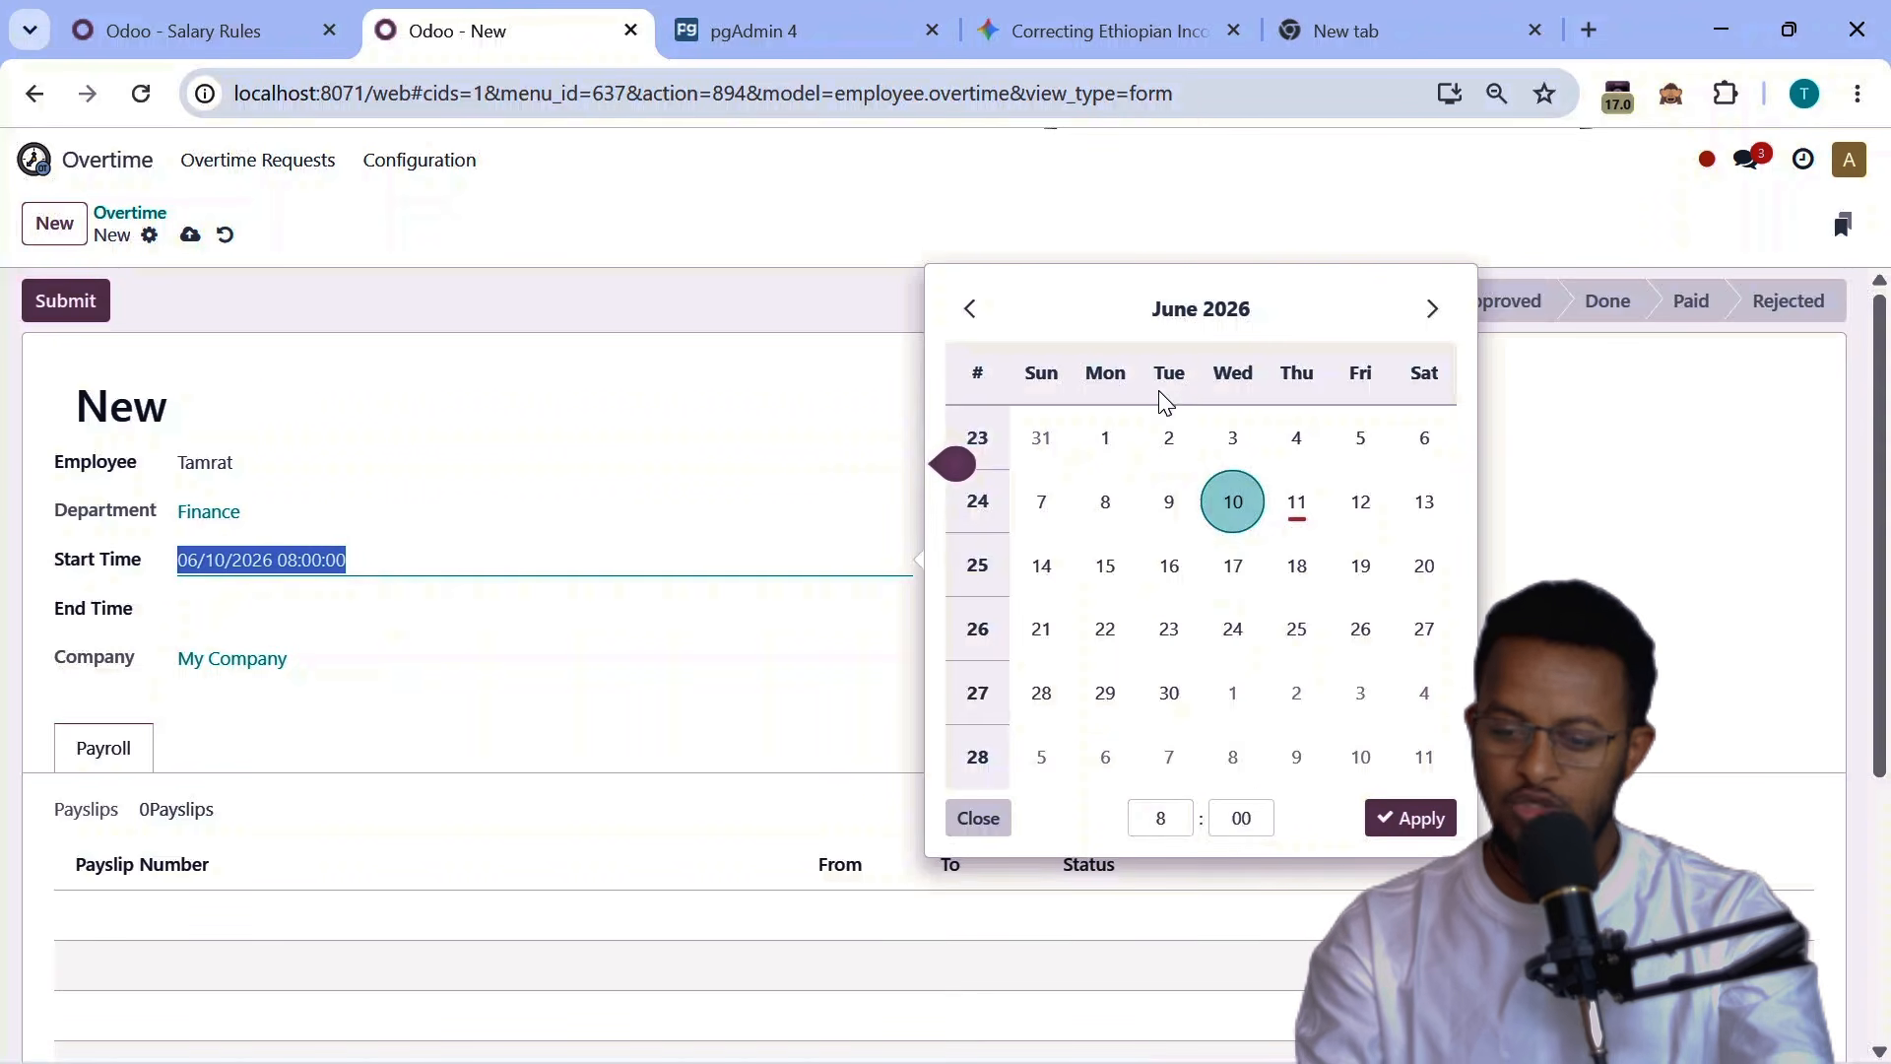
click(1372, 818)
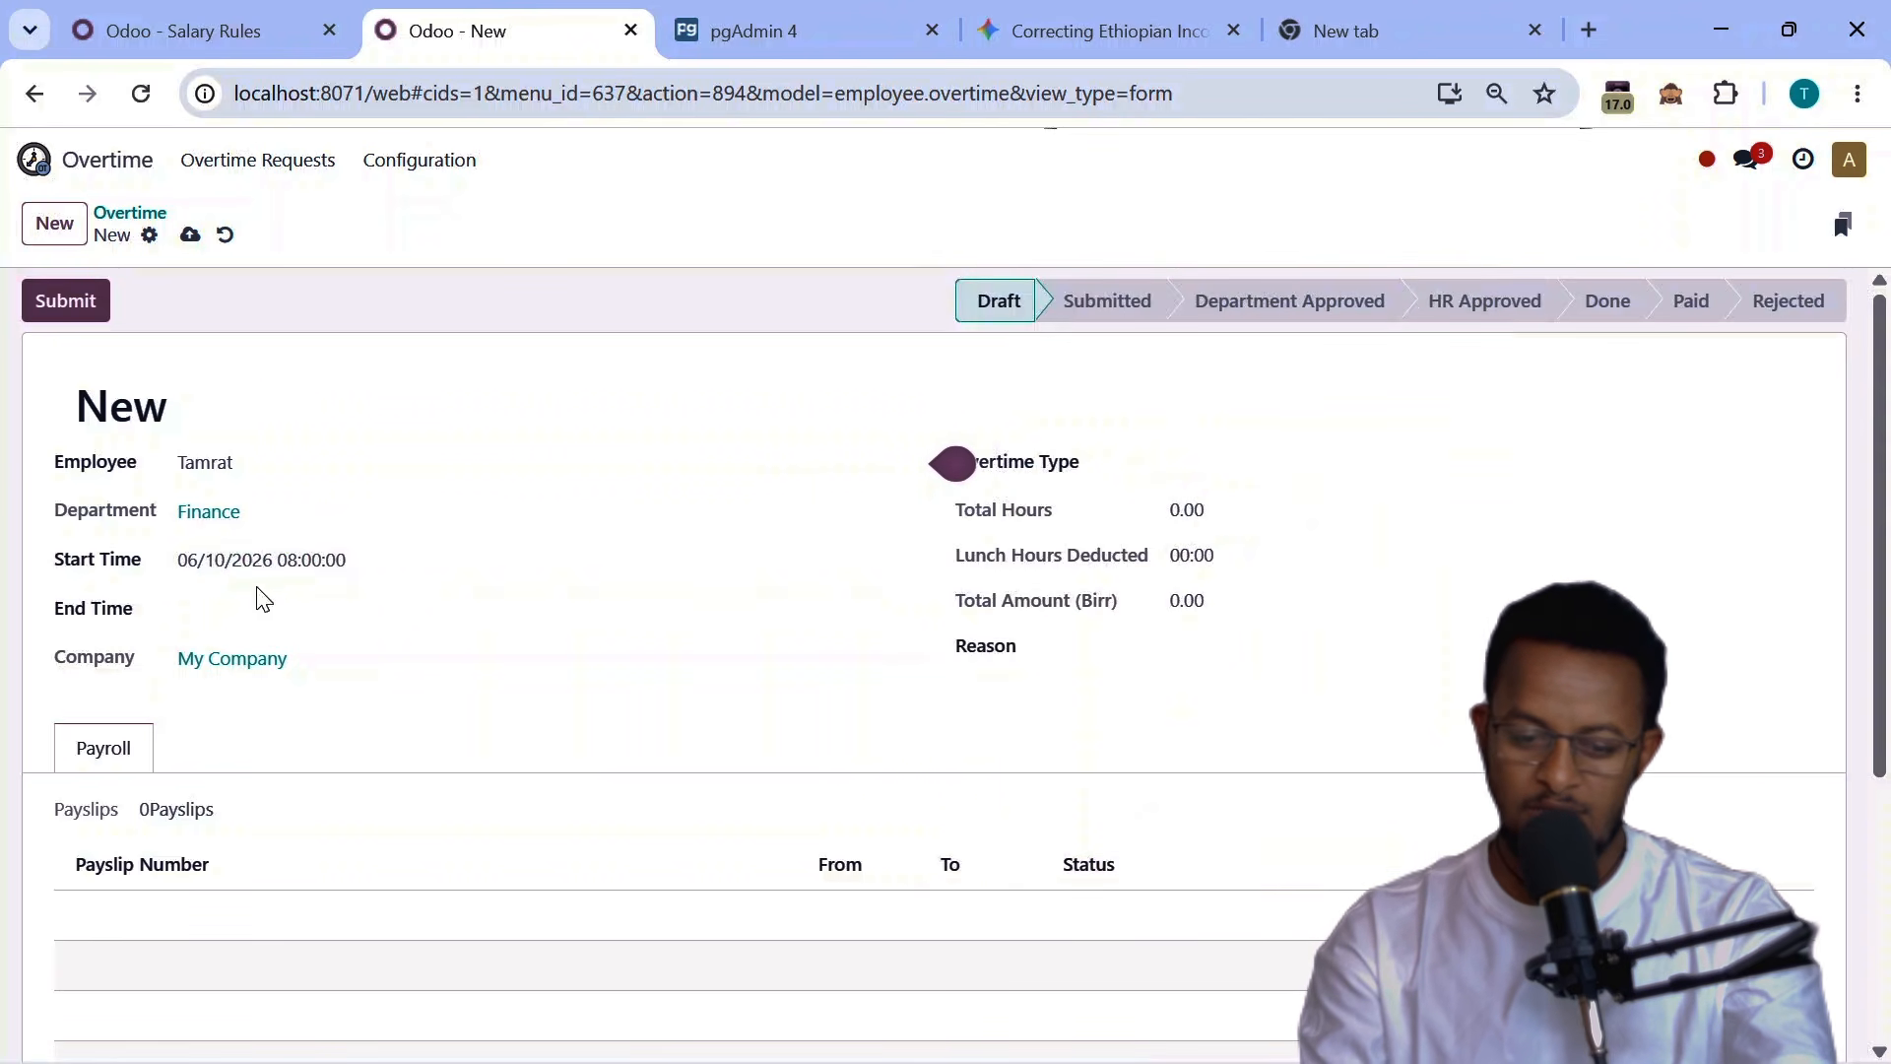
Set the overtime request's End Time to 06/10/2026 15:00:00.
click(241, 611)
click(1163, 866)
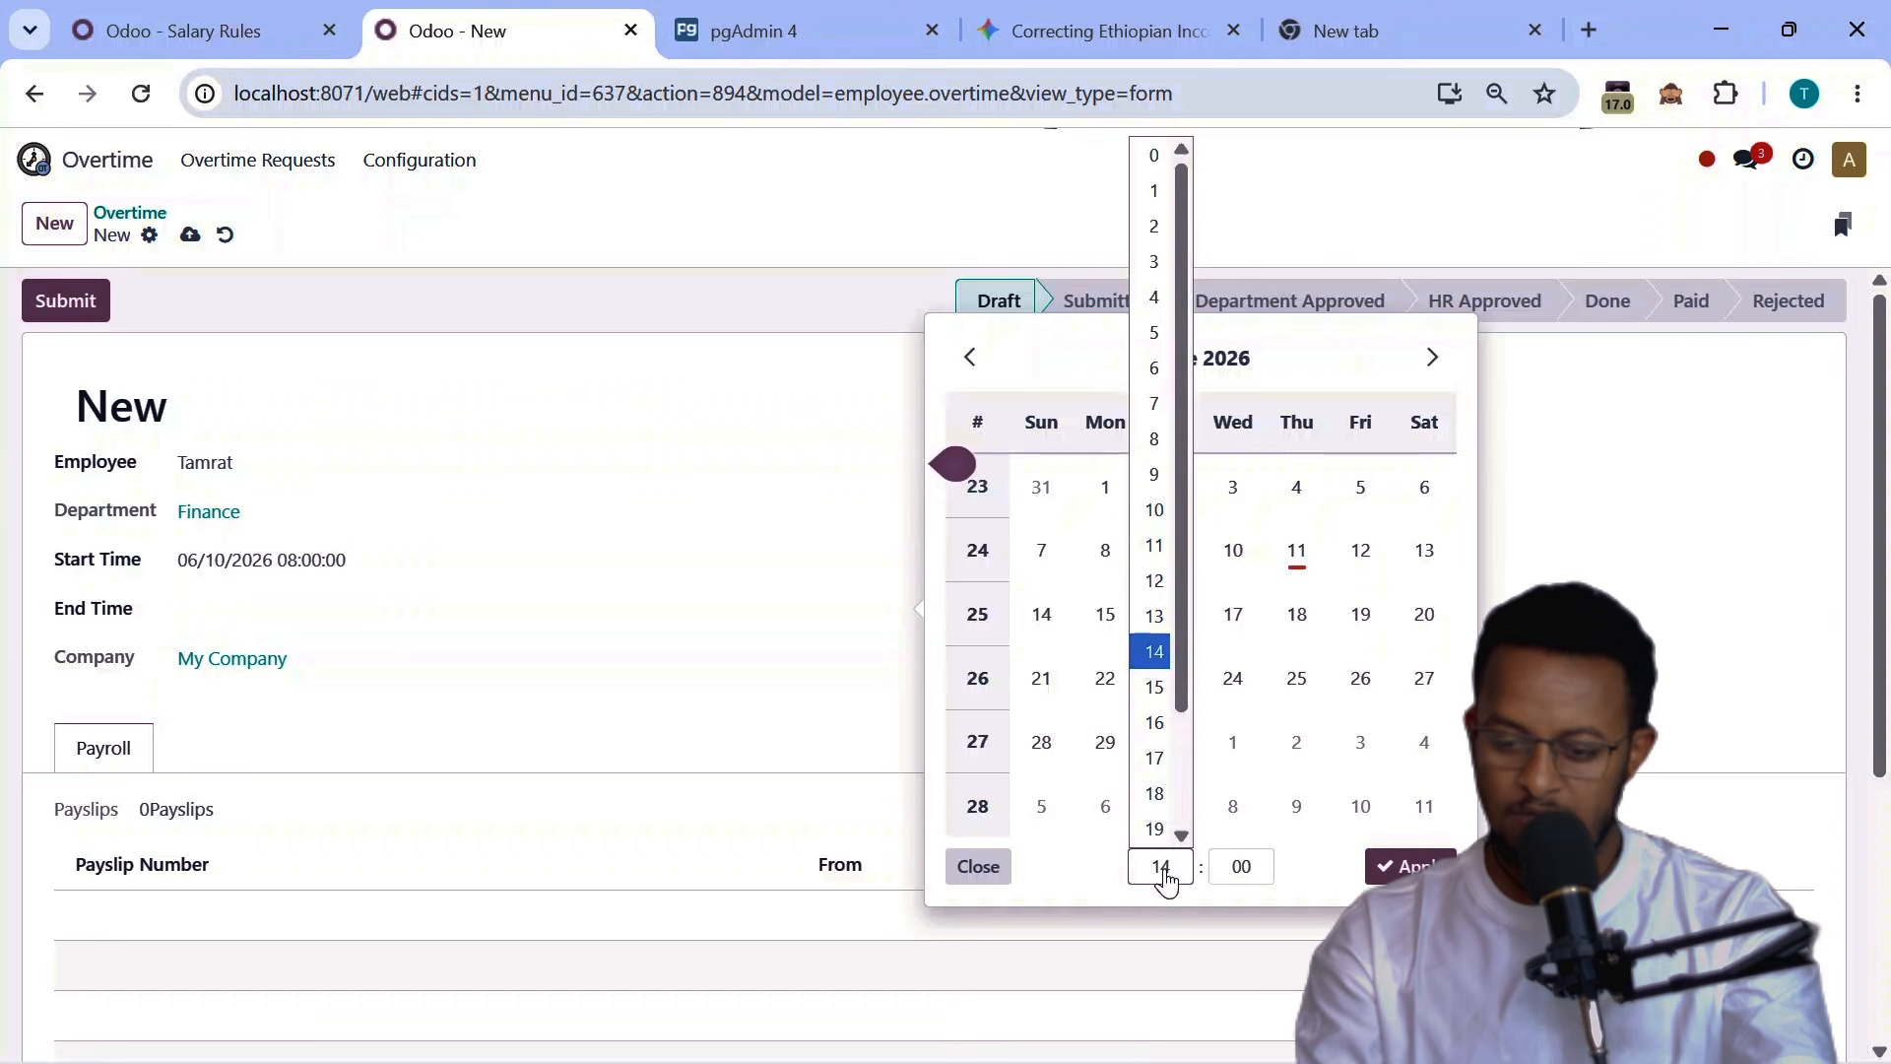
click(1155, 687)
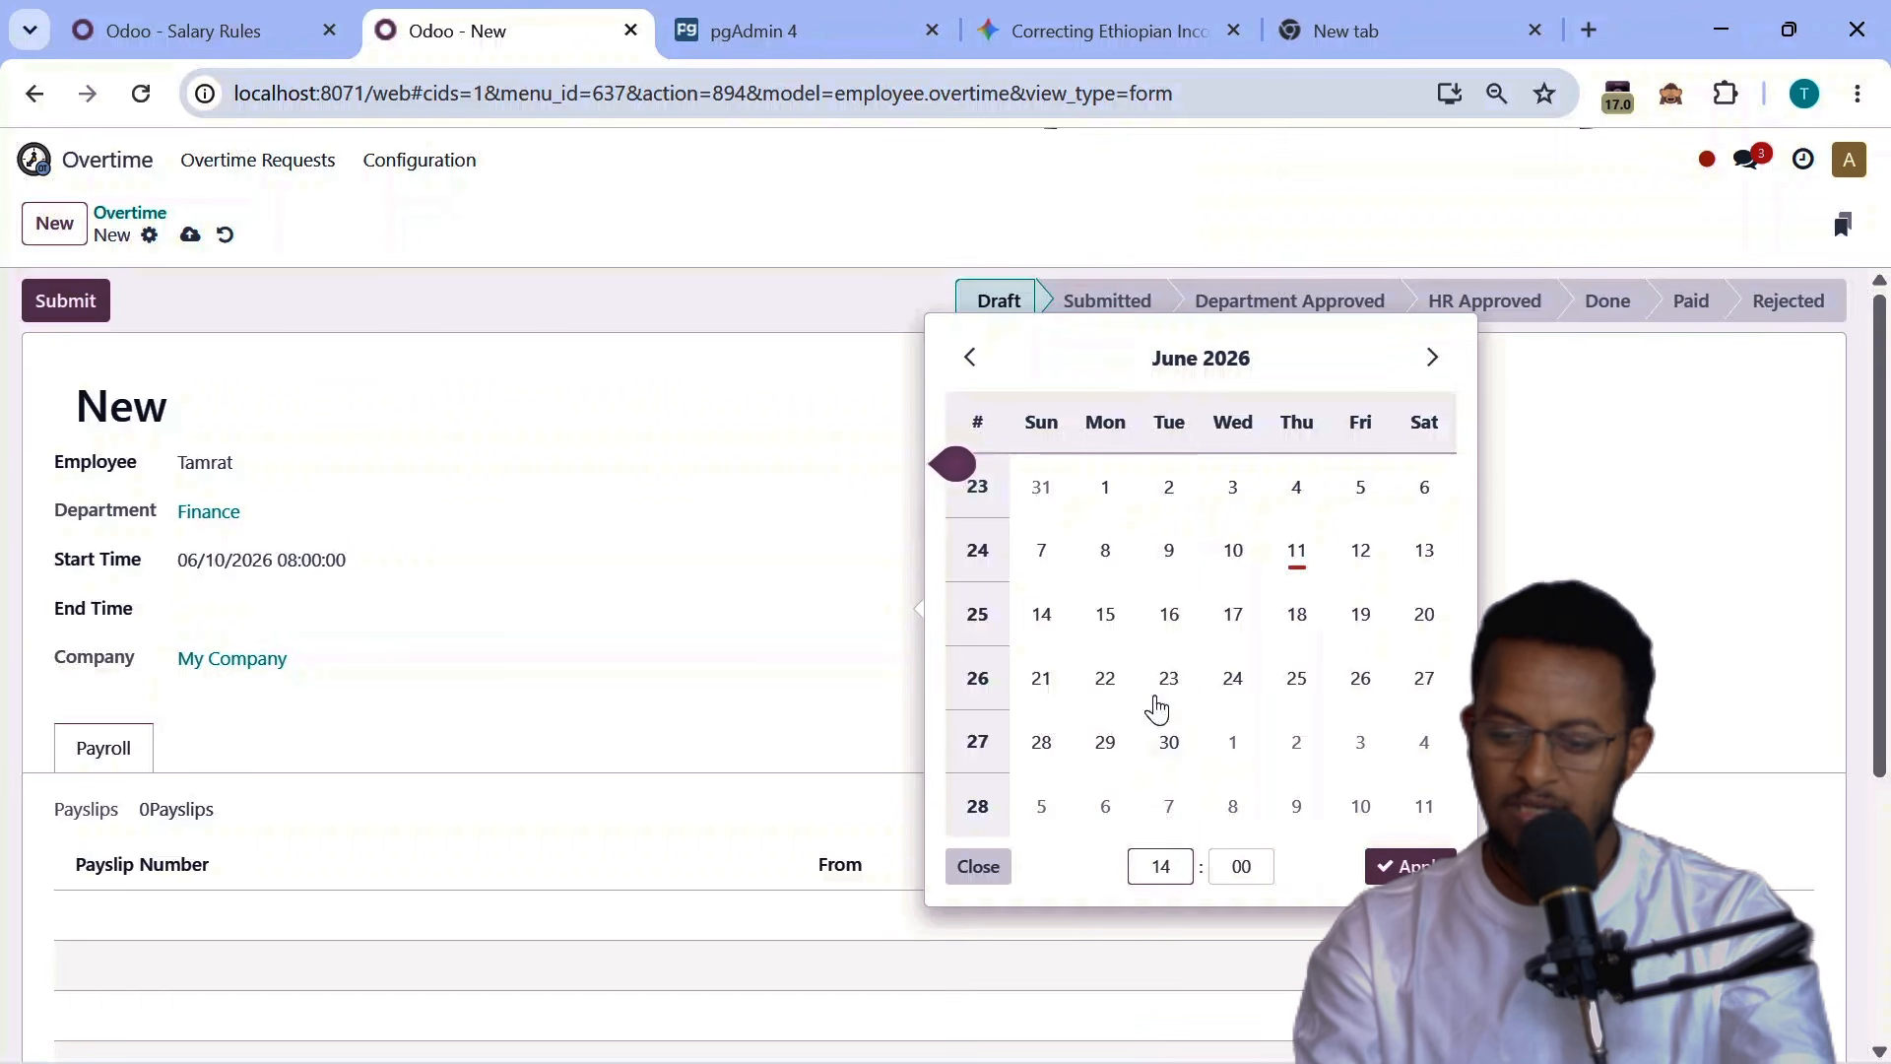
click(1389, 869)
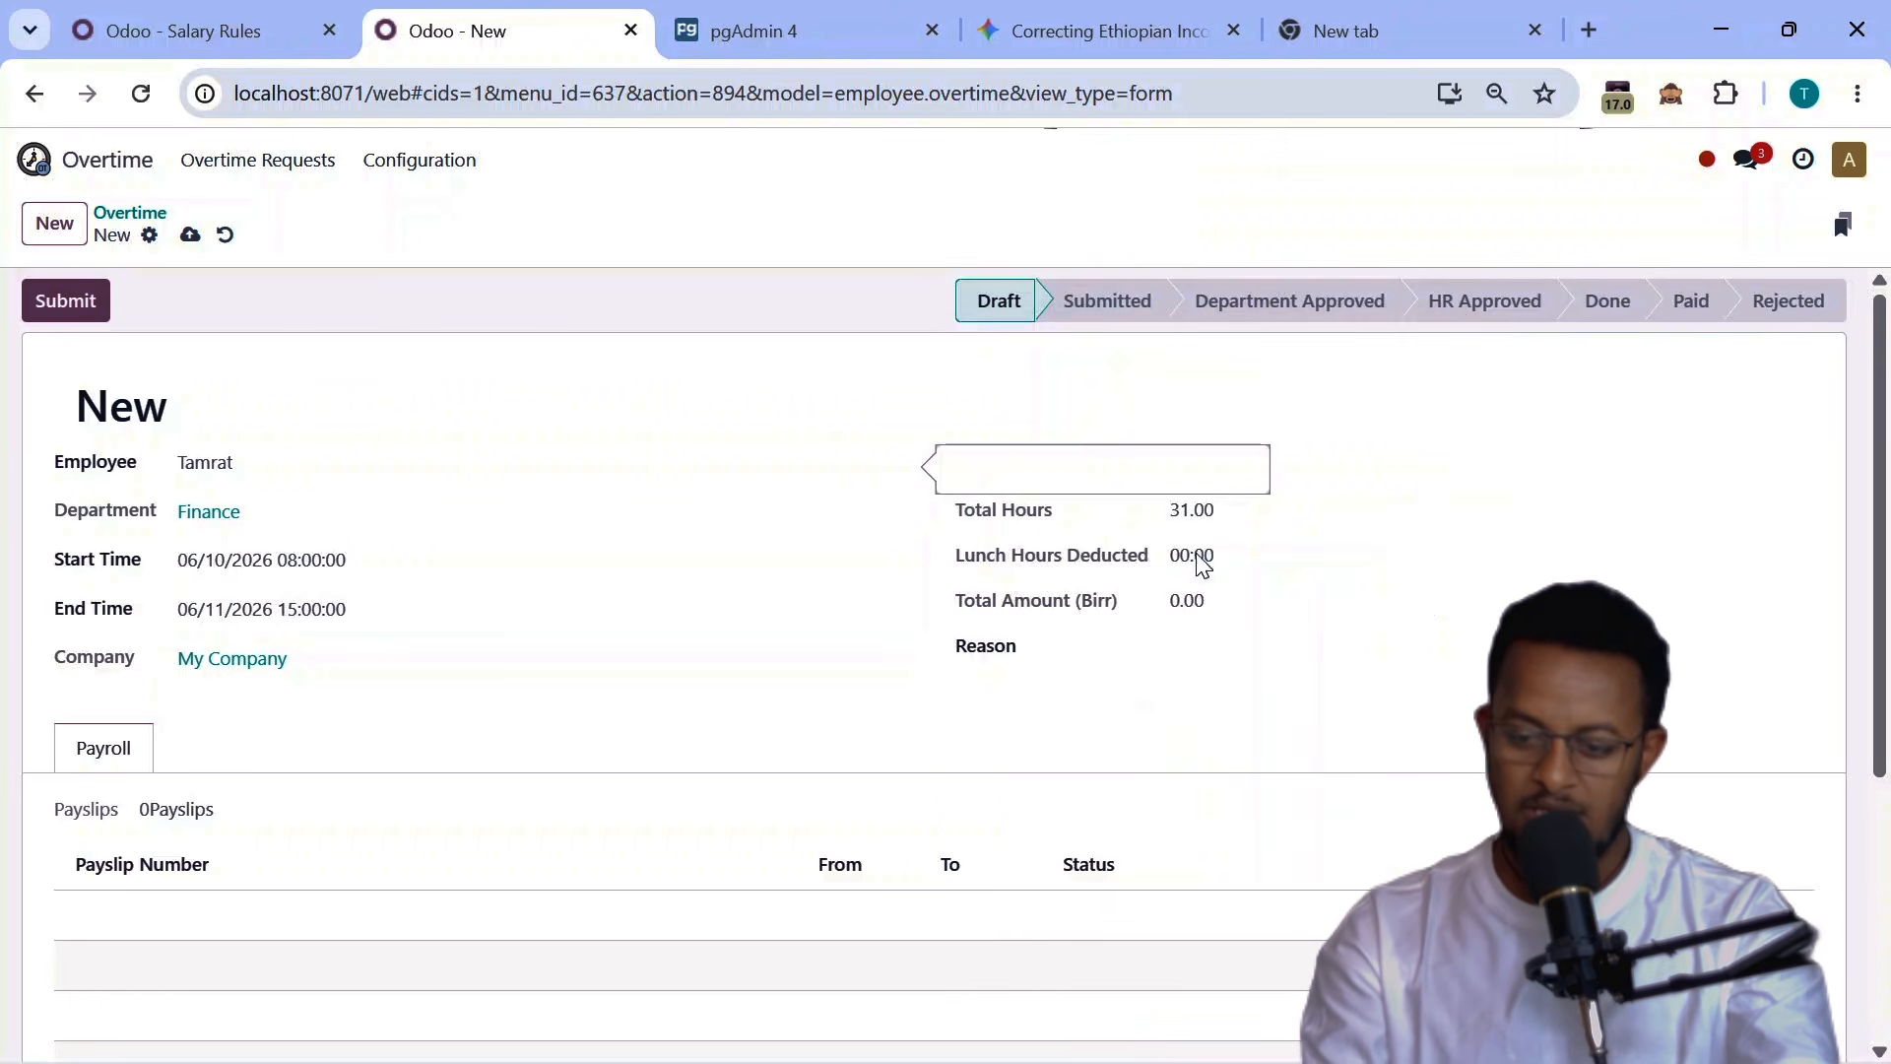
click(275, 607)
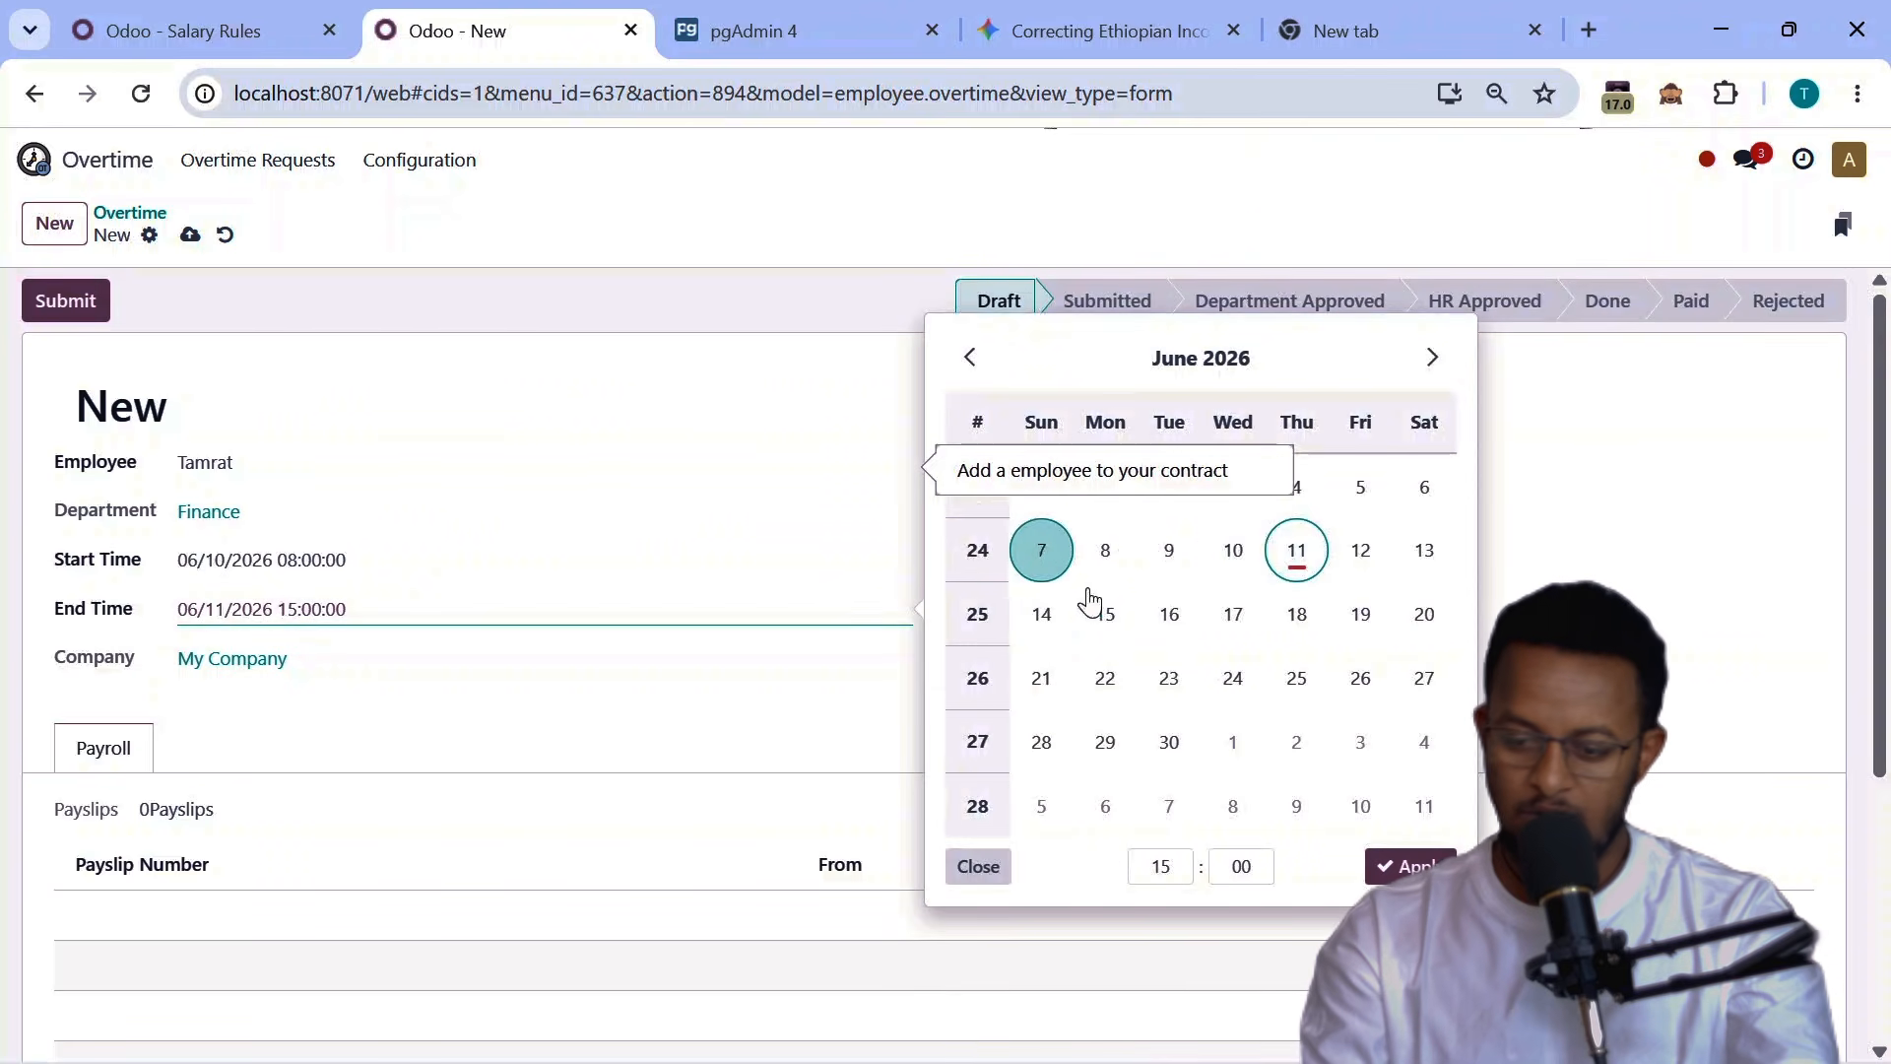
click(1231, 551)
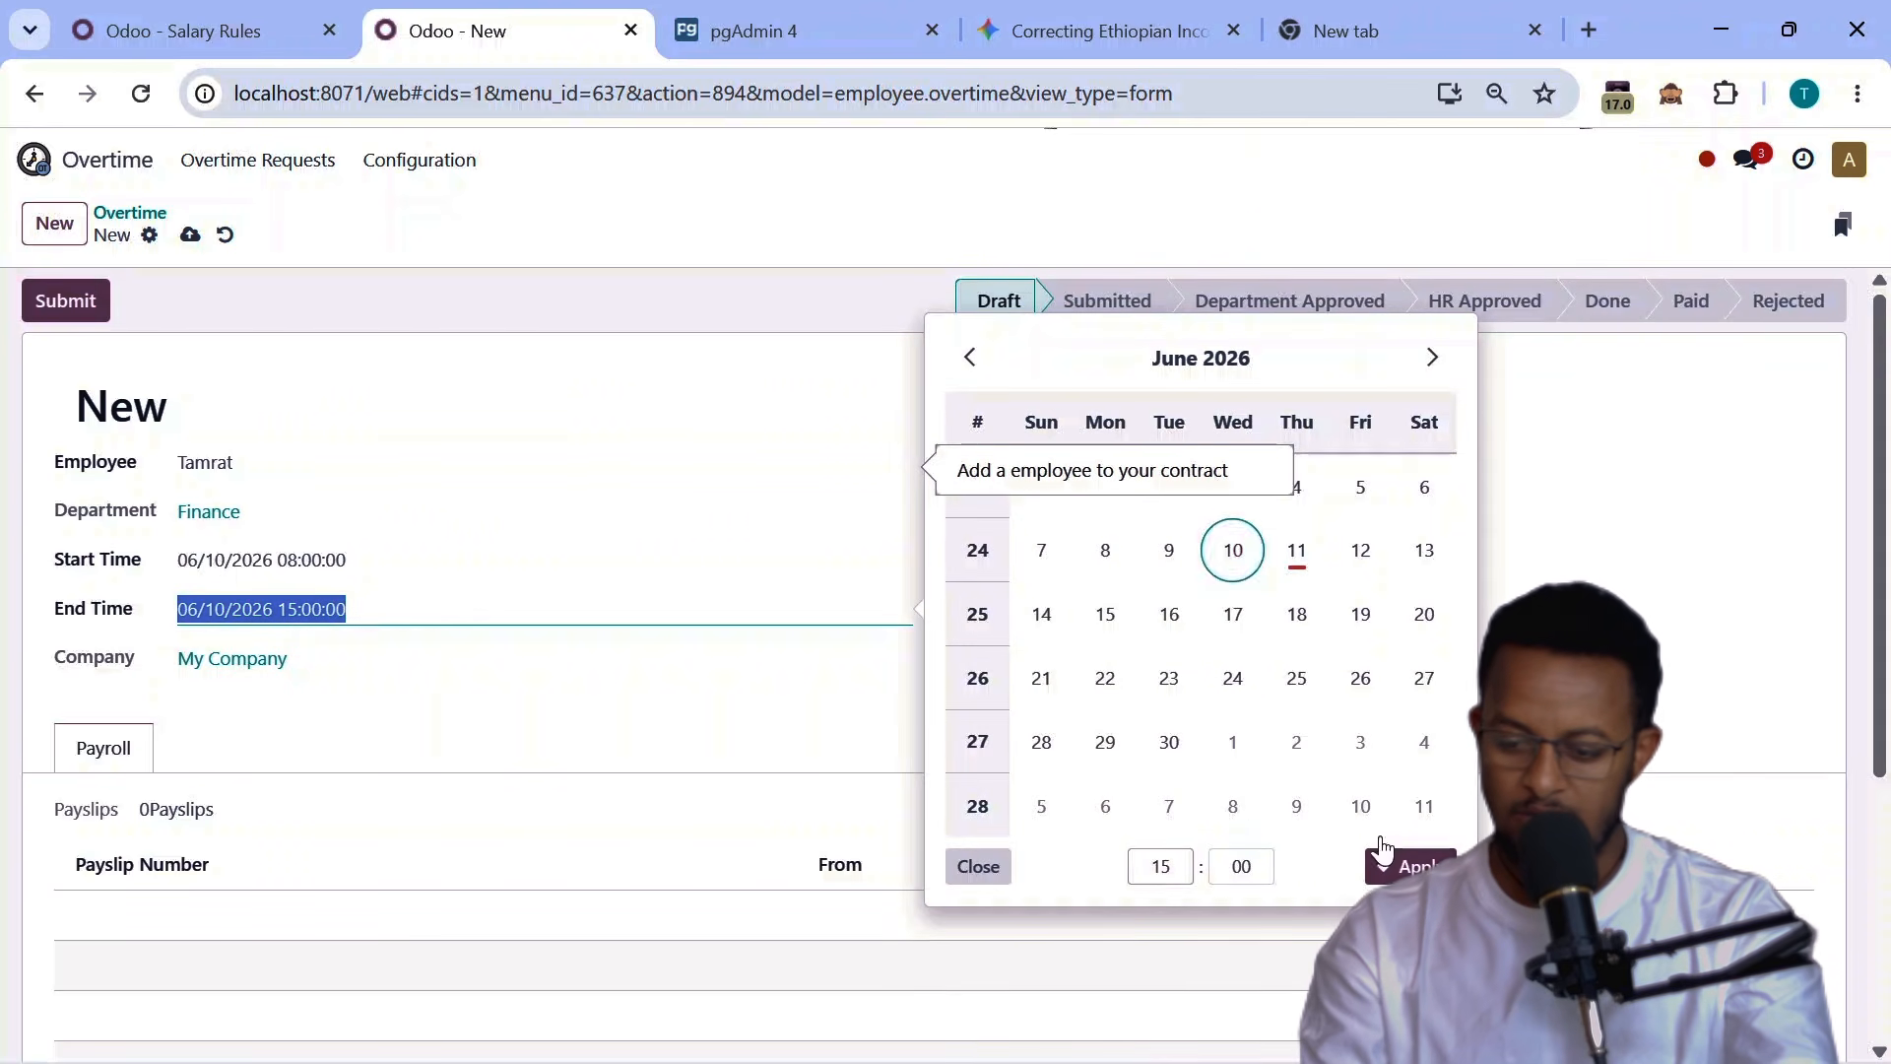
click(1385, 868)
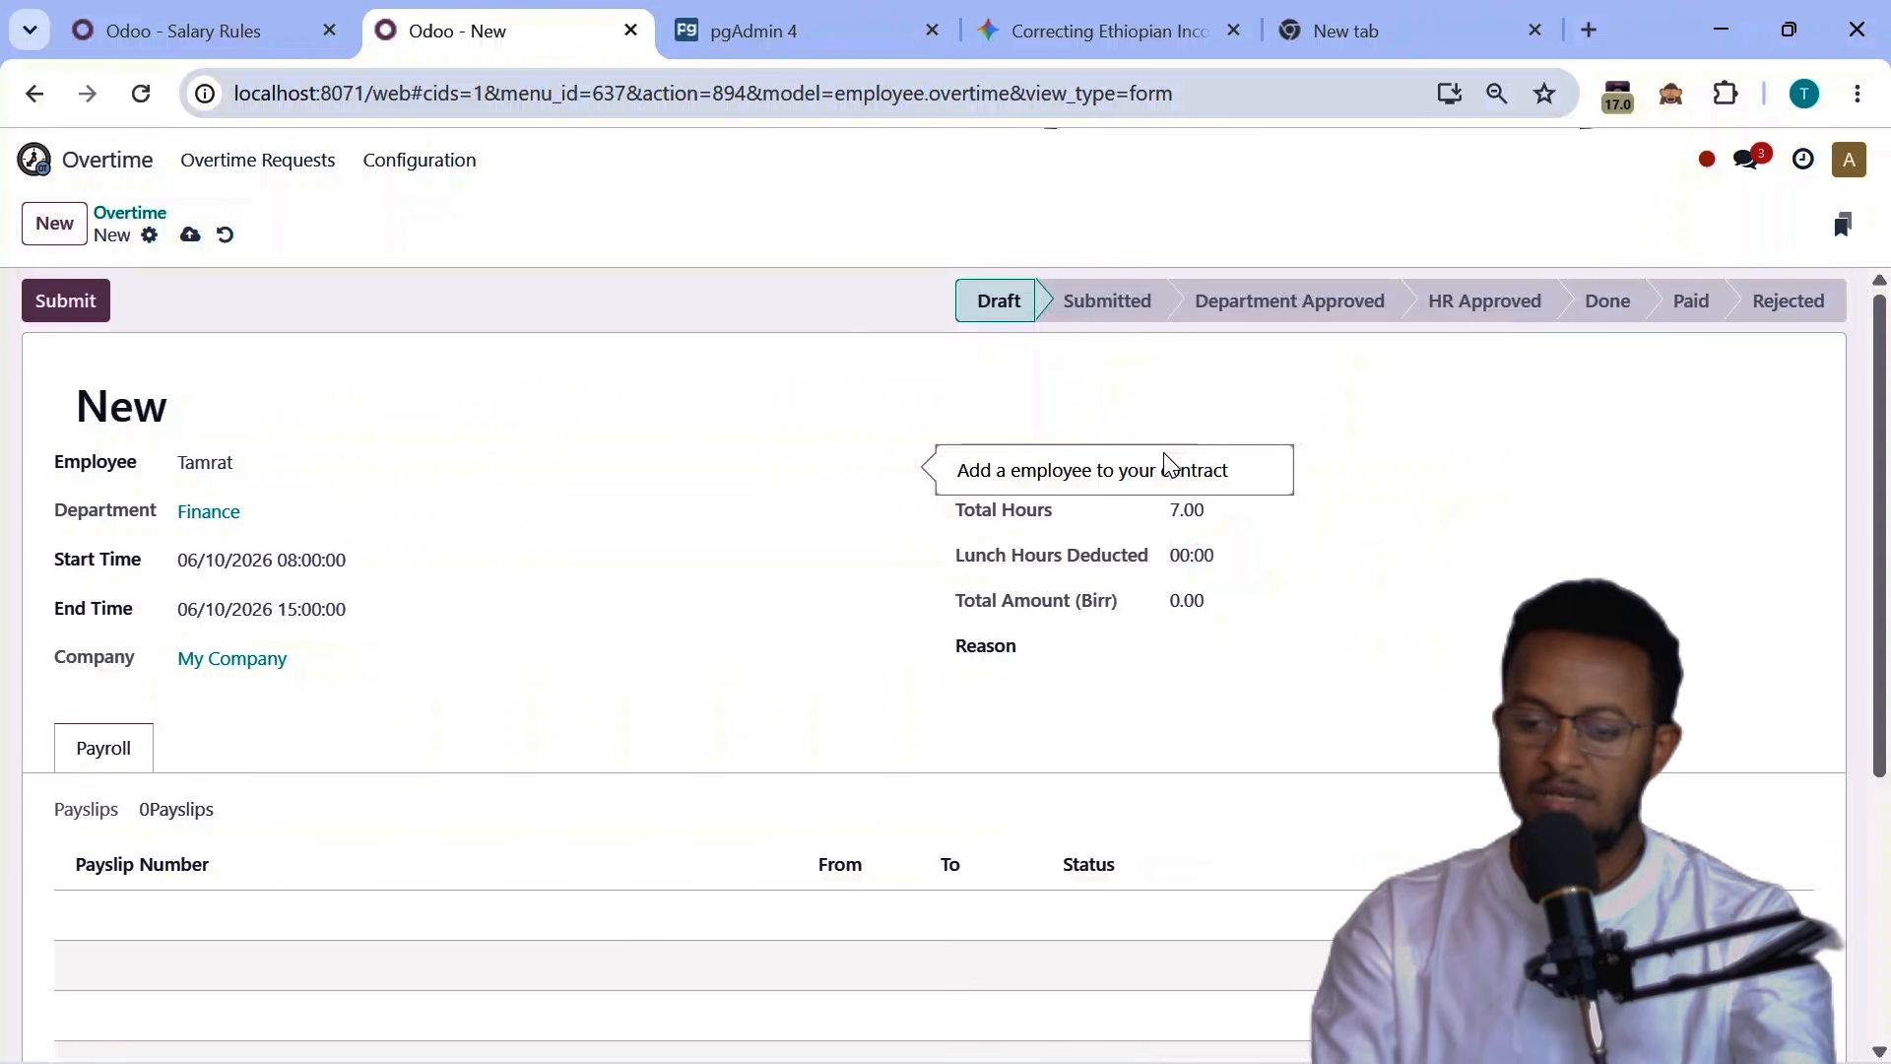
Choose sunday as the overtime type of the request, after trying the regular type.
click(1225, 455)
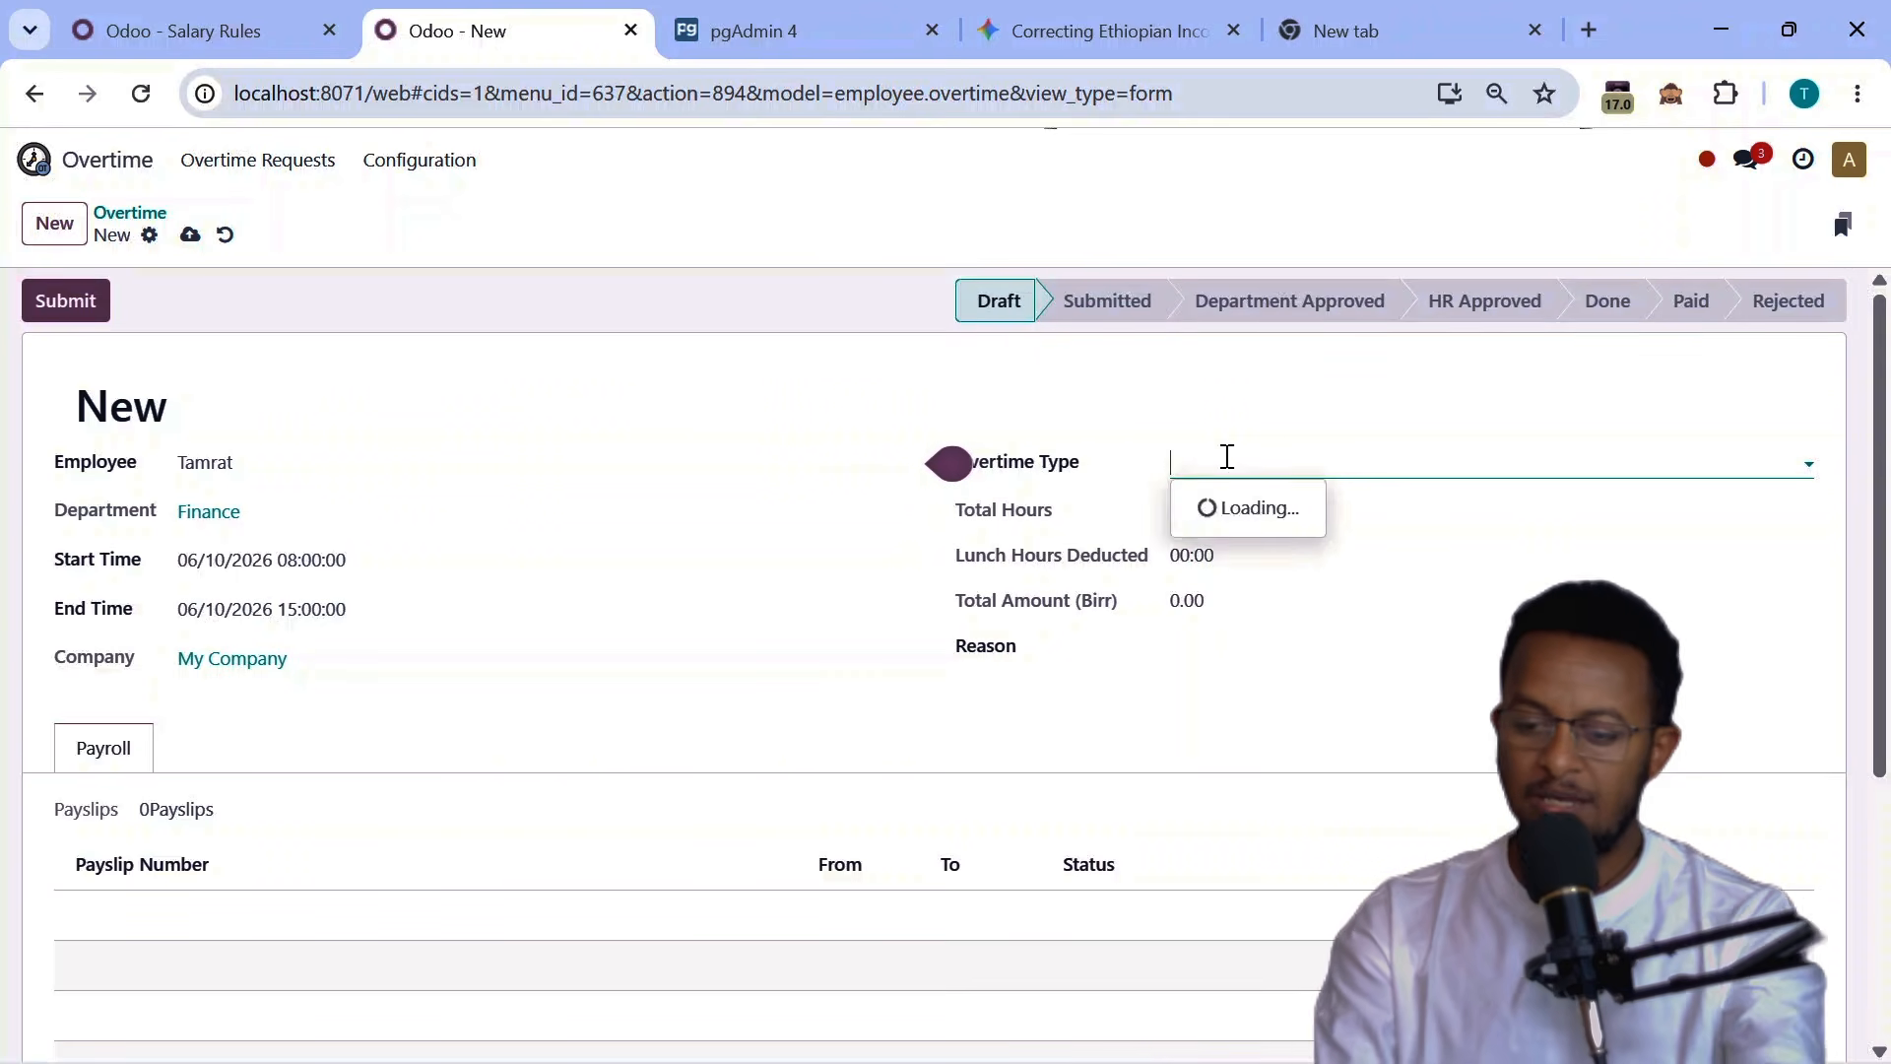
click(1258, 508)
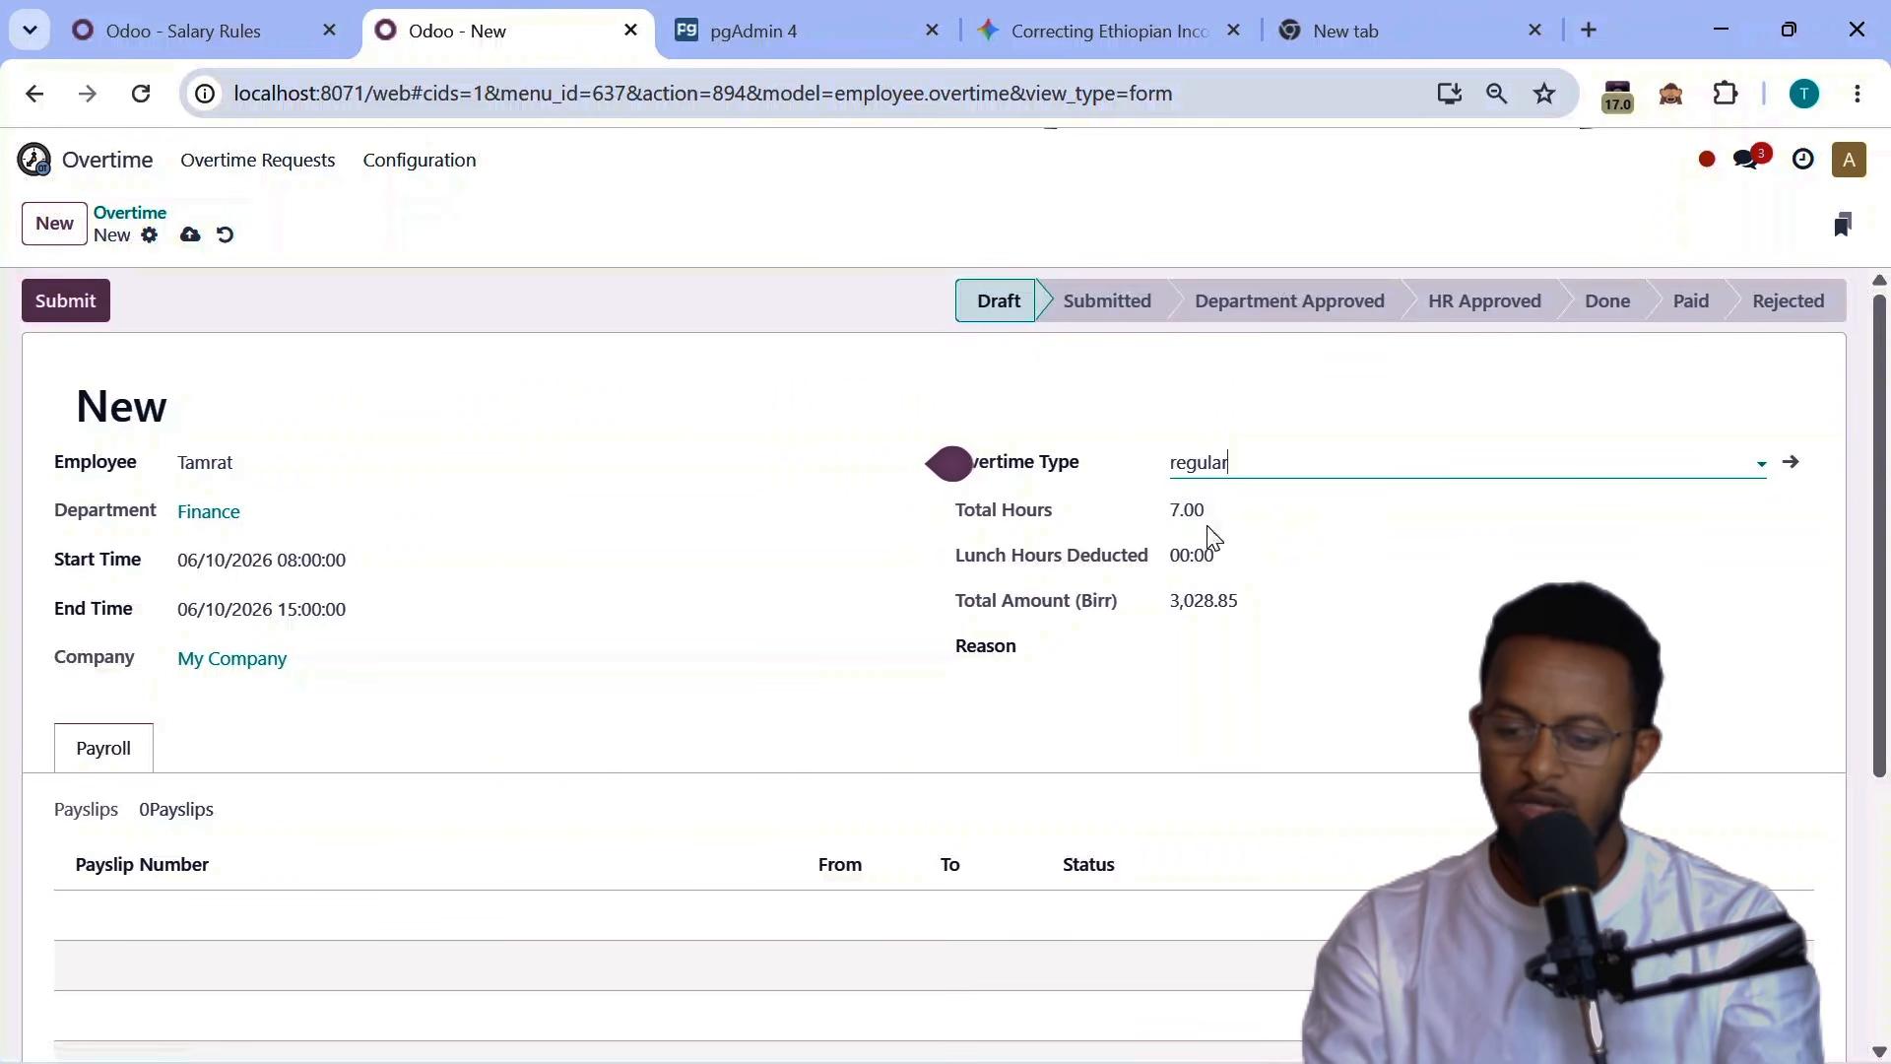
click(1214, 468)
click(1257, 536)
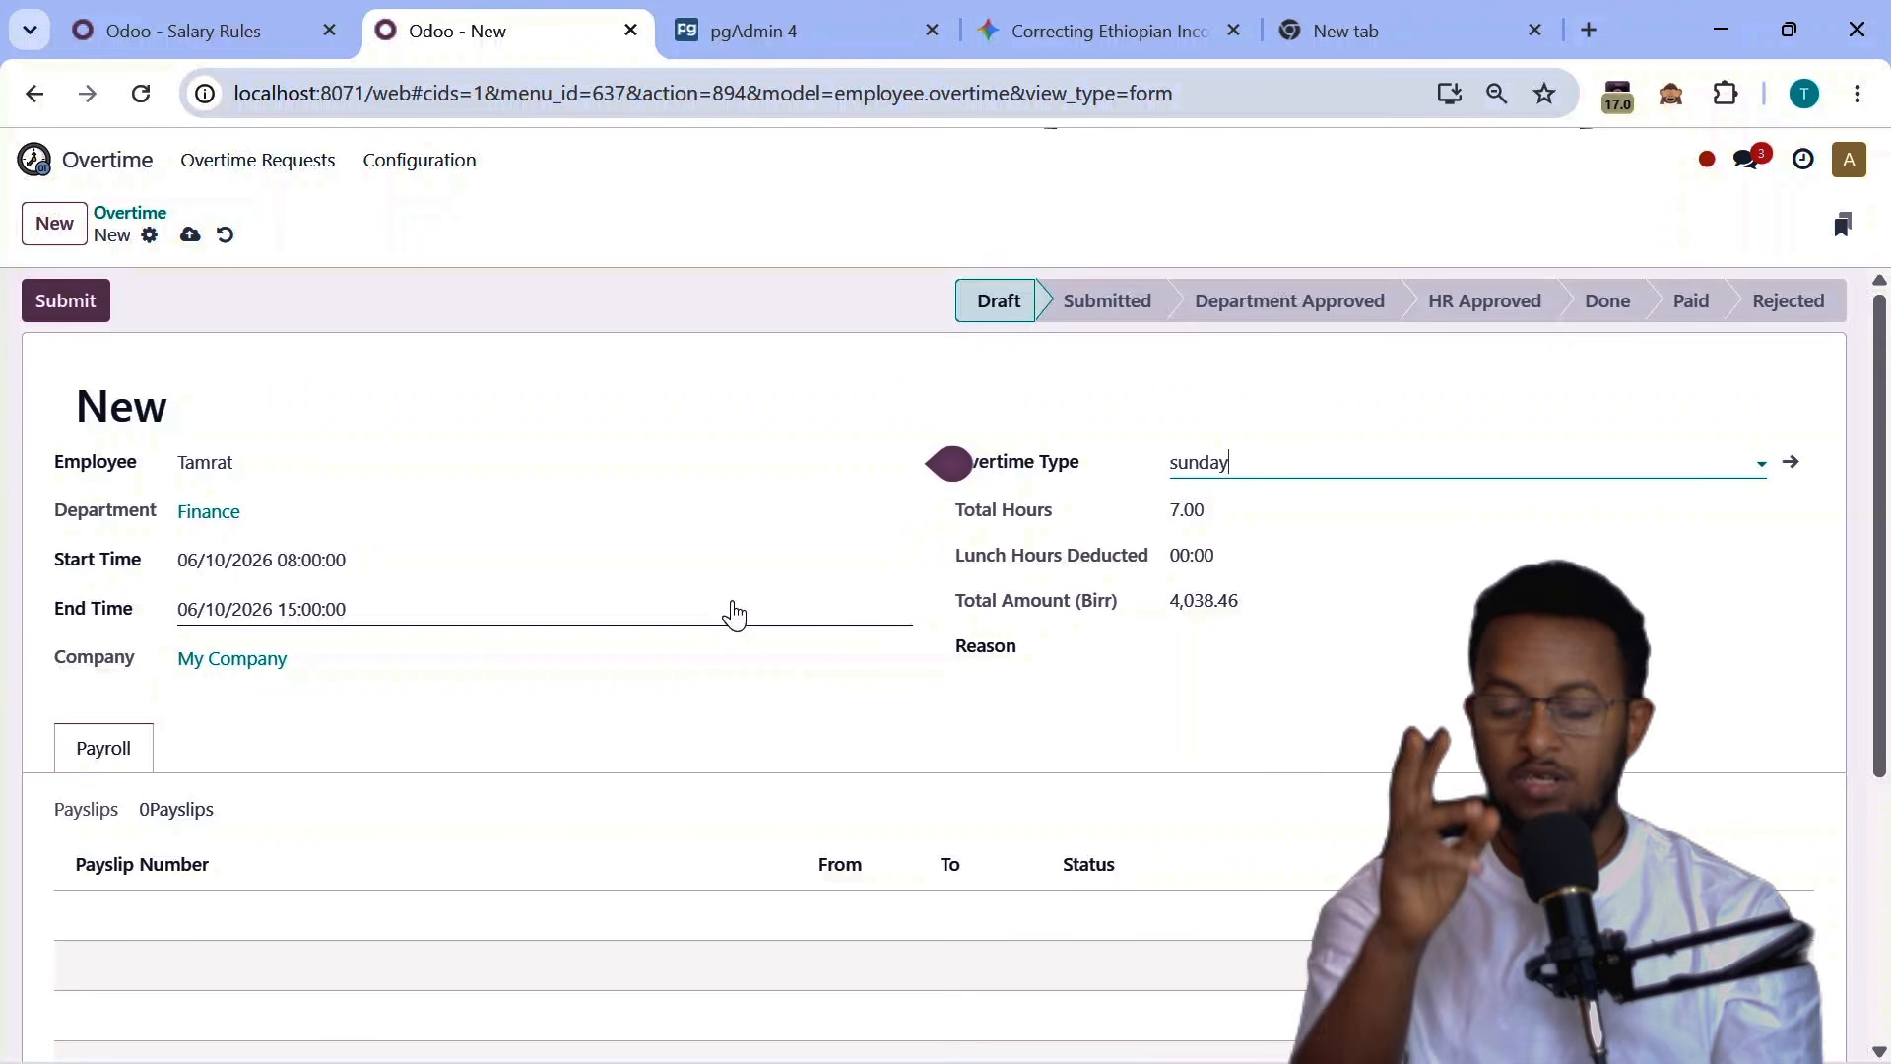
Save and submit the overtime request, and approve it through both the department and HR stages.
click(186, 238)
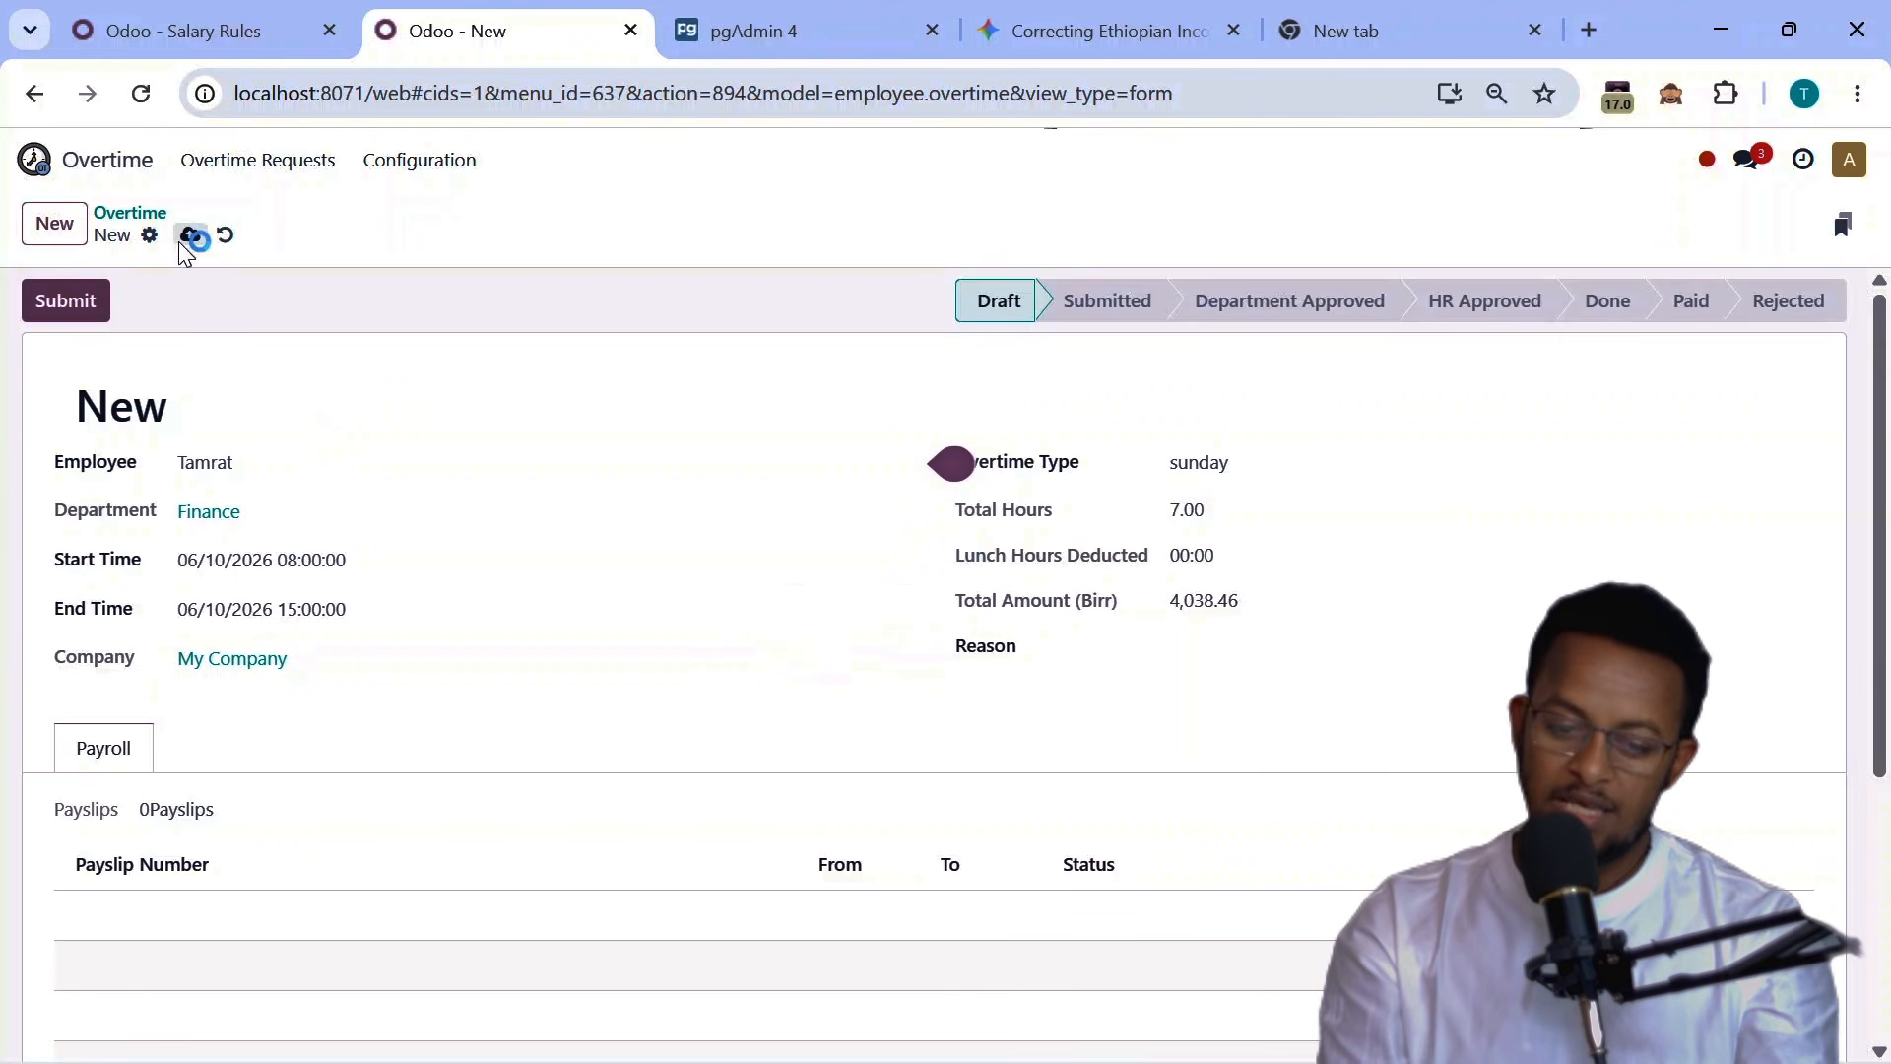
click(79, 308)
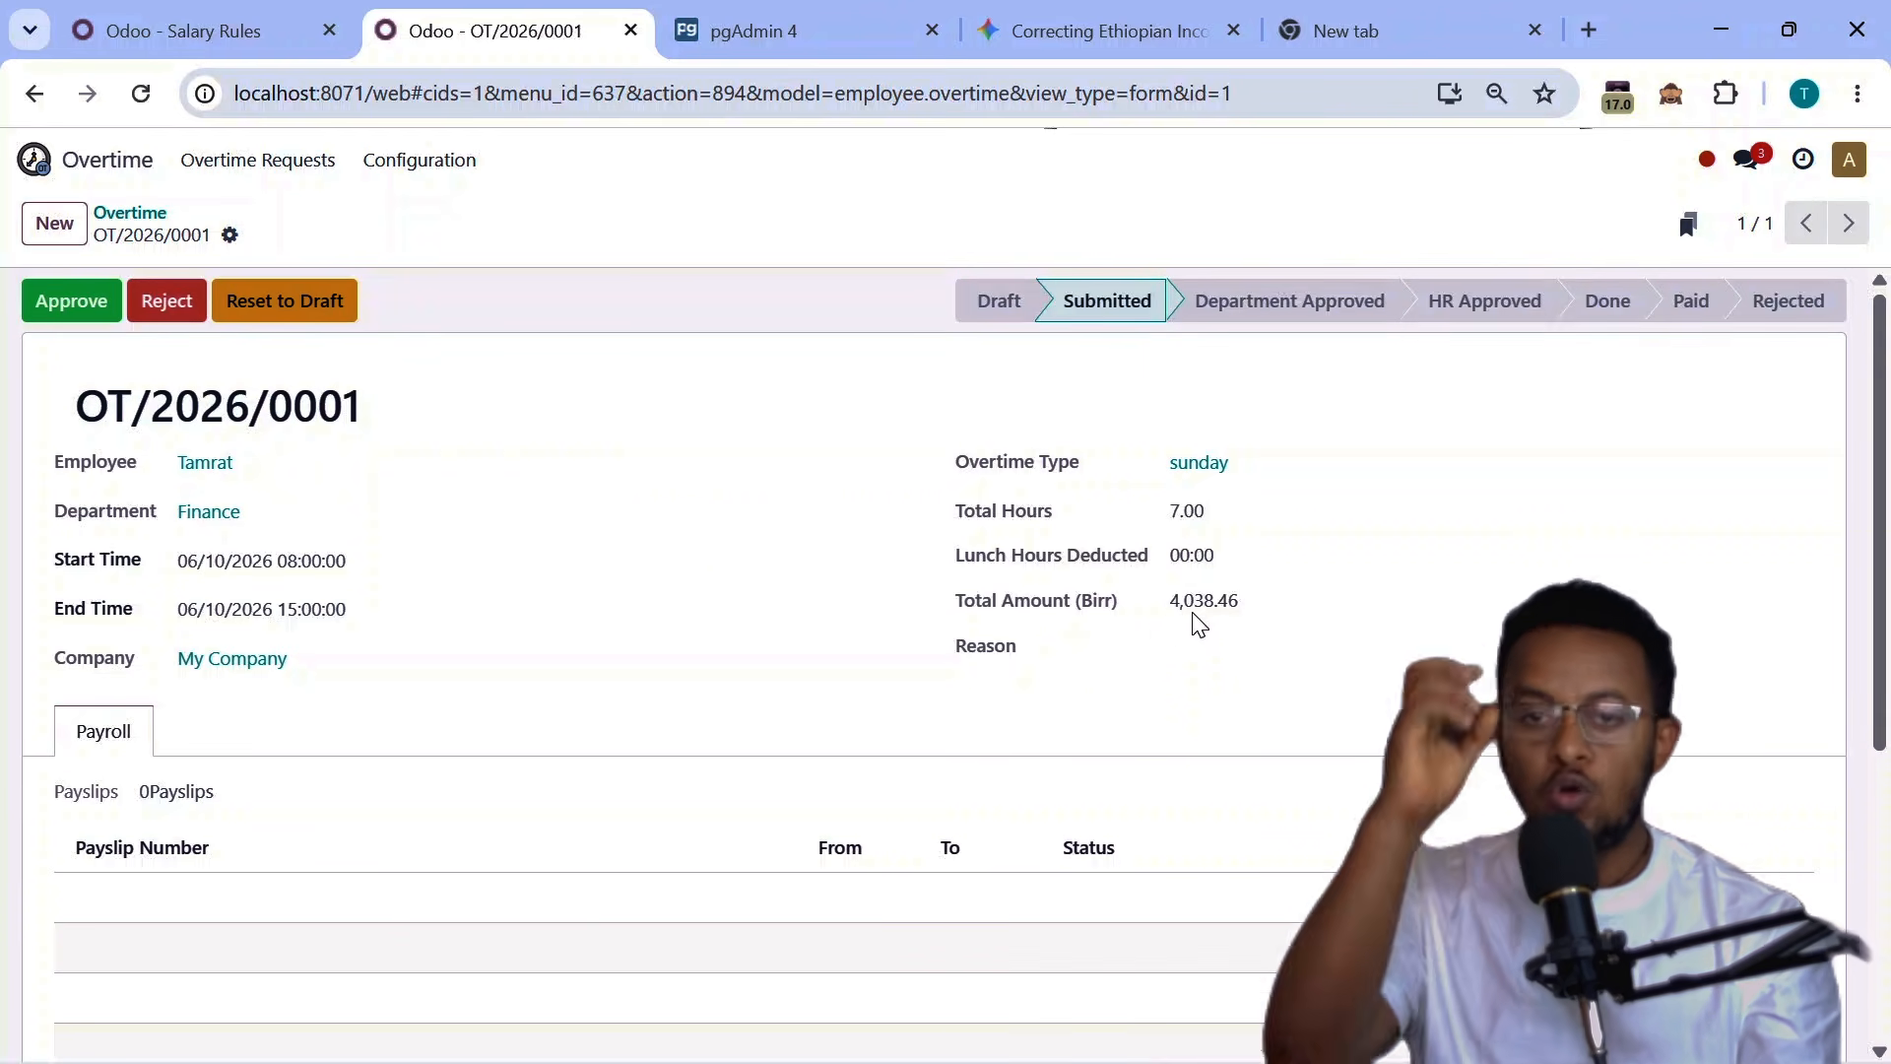
click(84, 308)
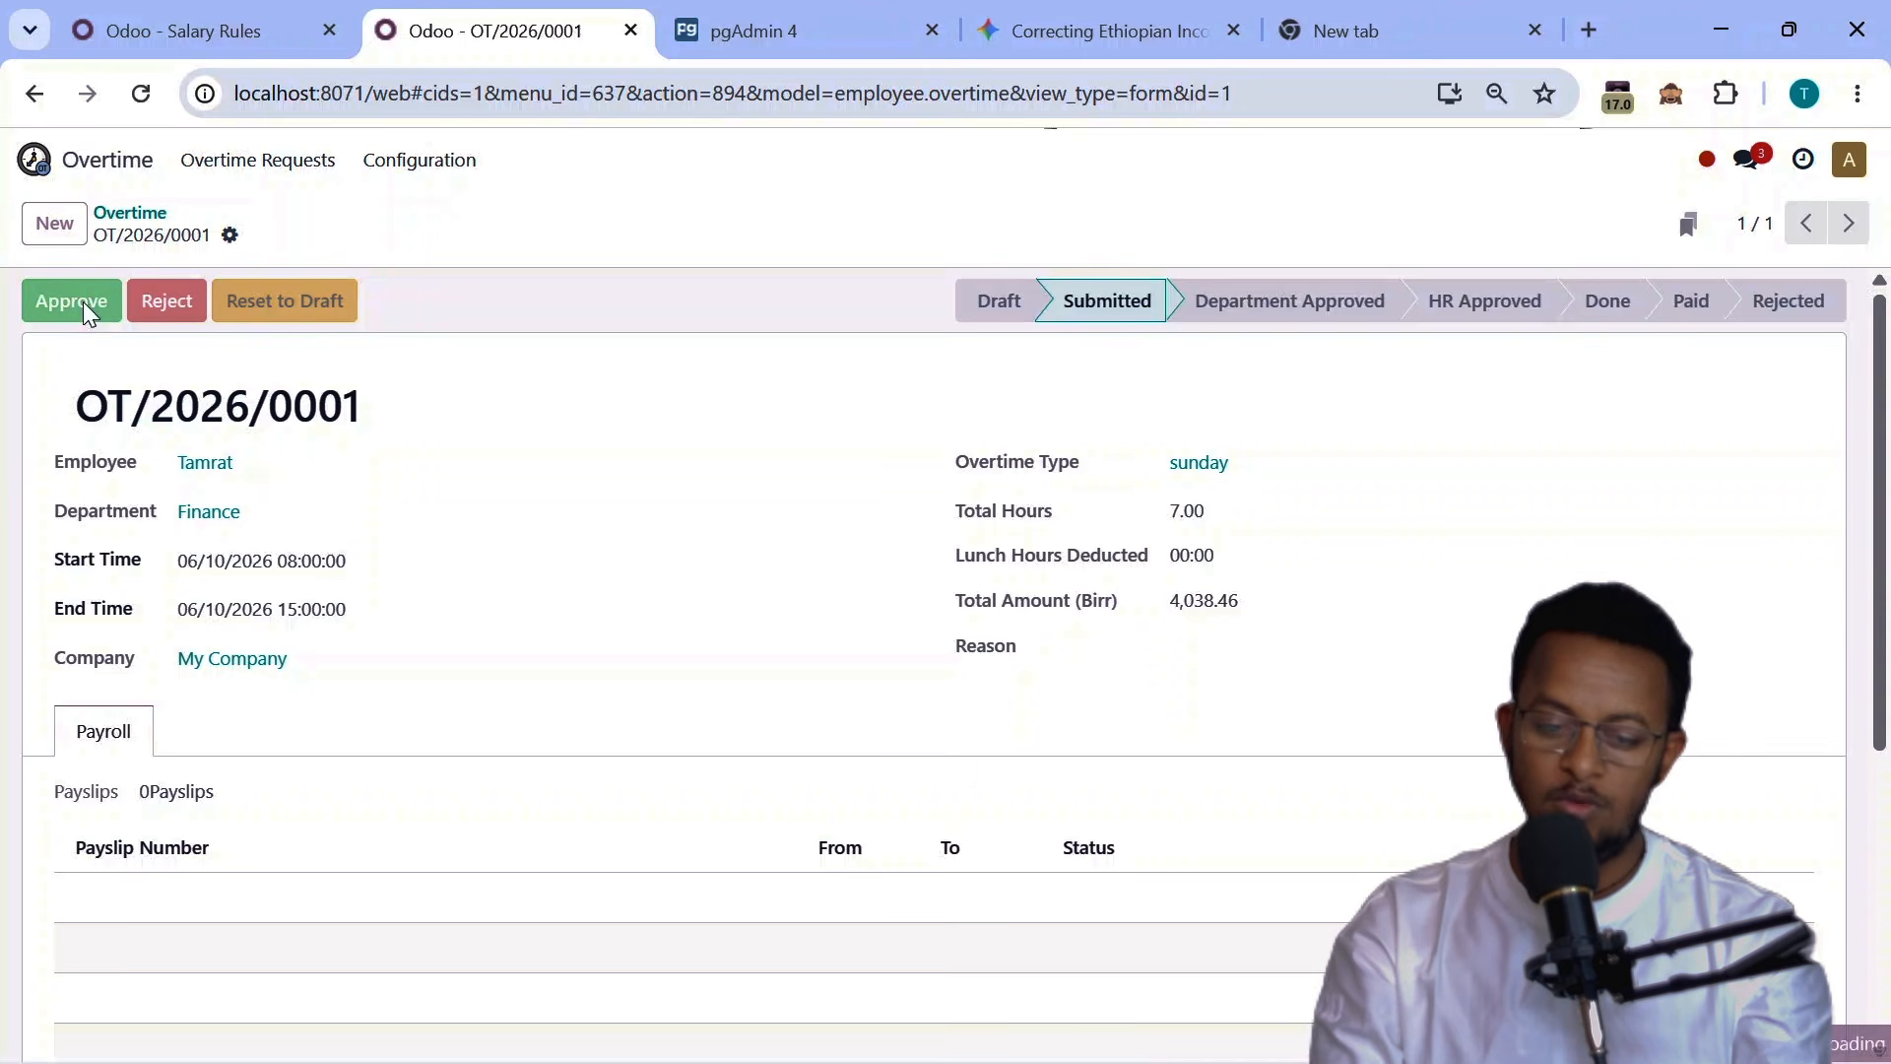
click(77, 301)
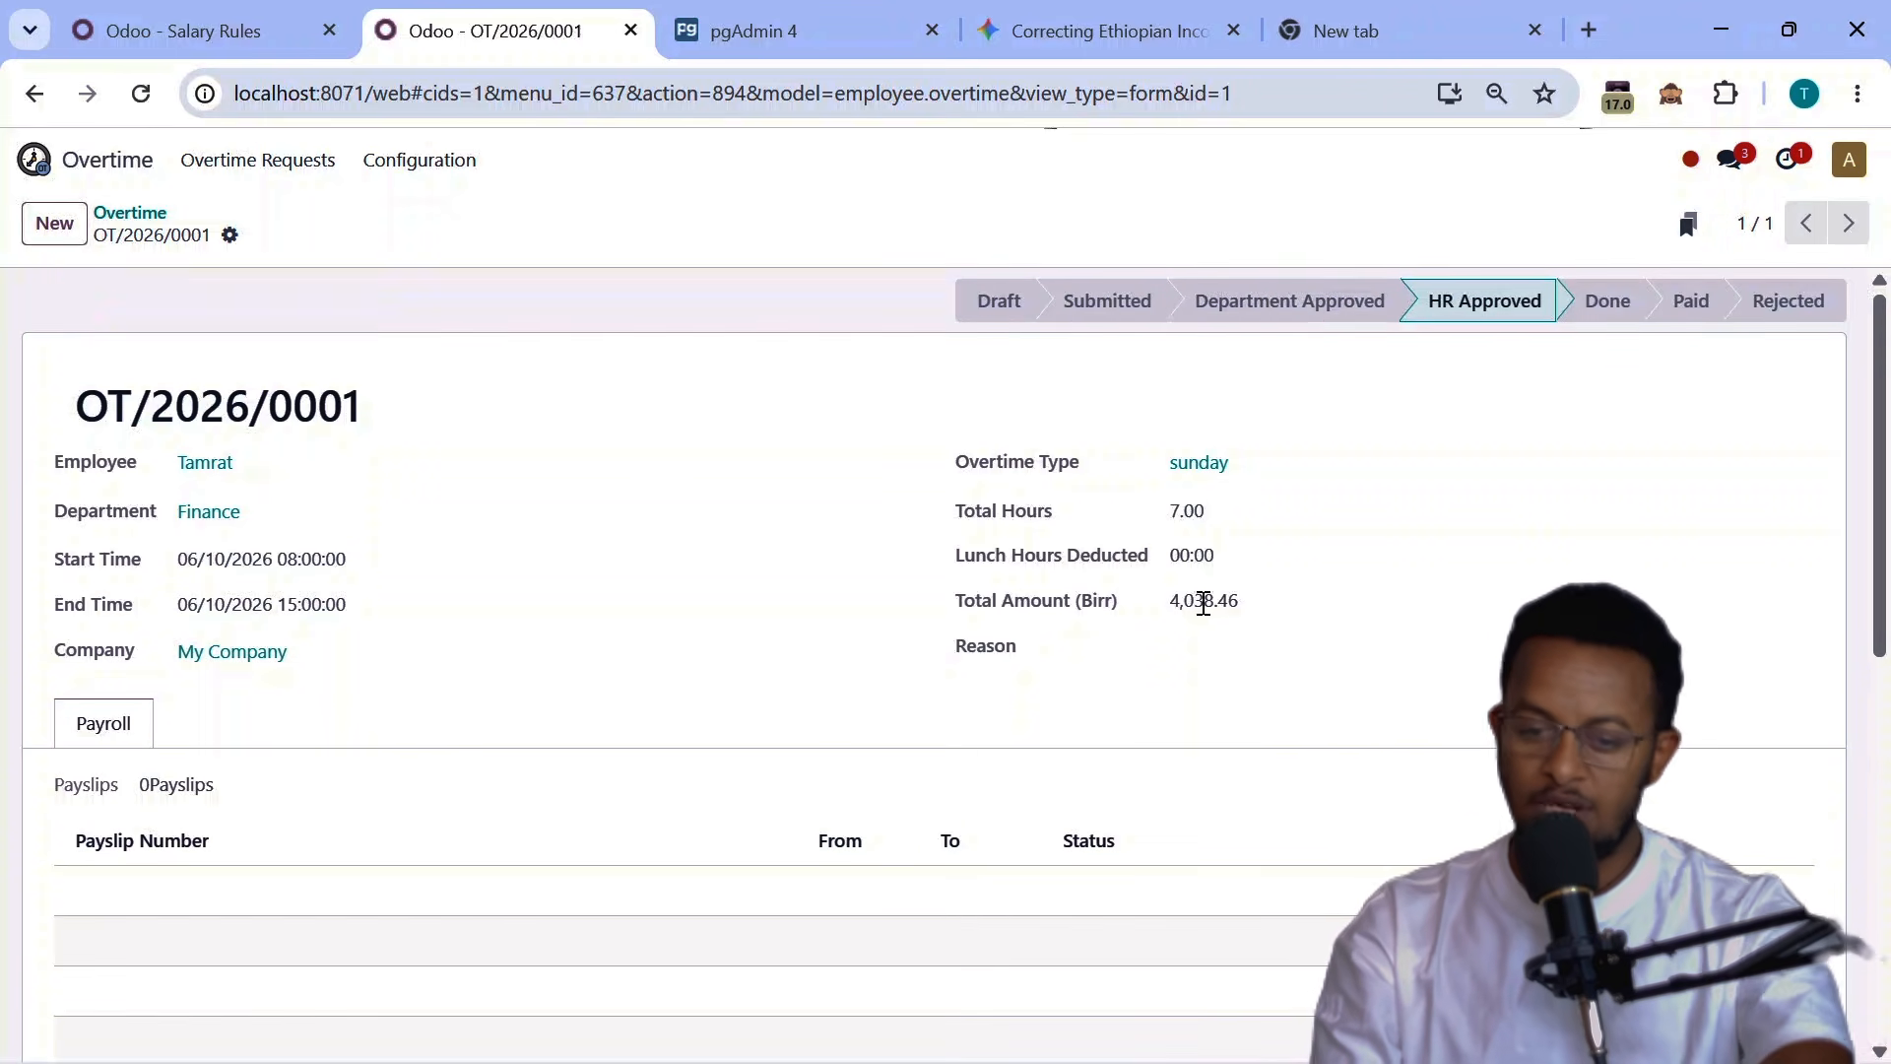
Switch to Payroll, open the employee's June 2026 payslip from all payslips and examine its salary computation lines.
click(220, 32)
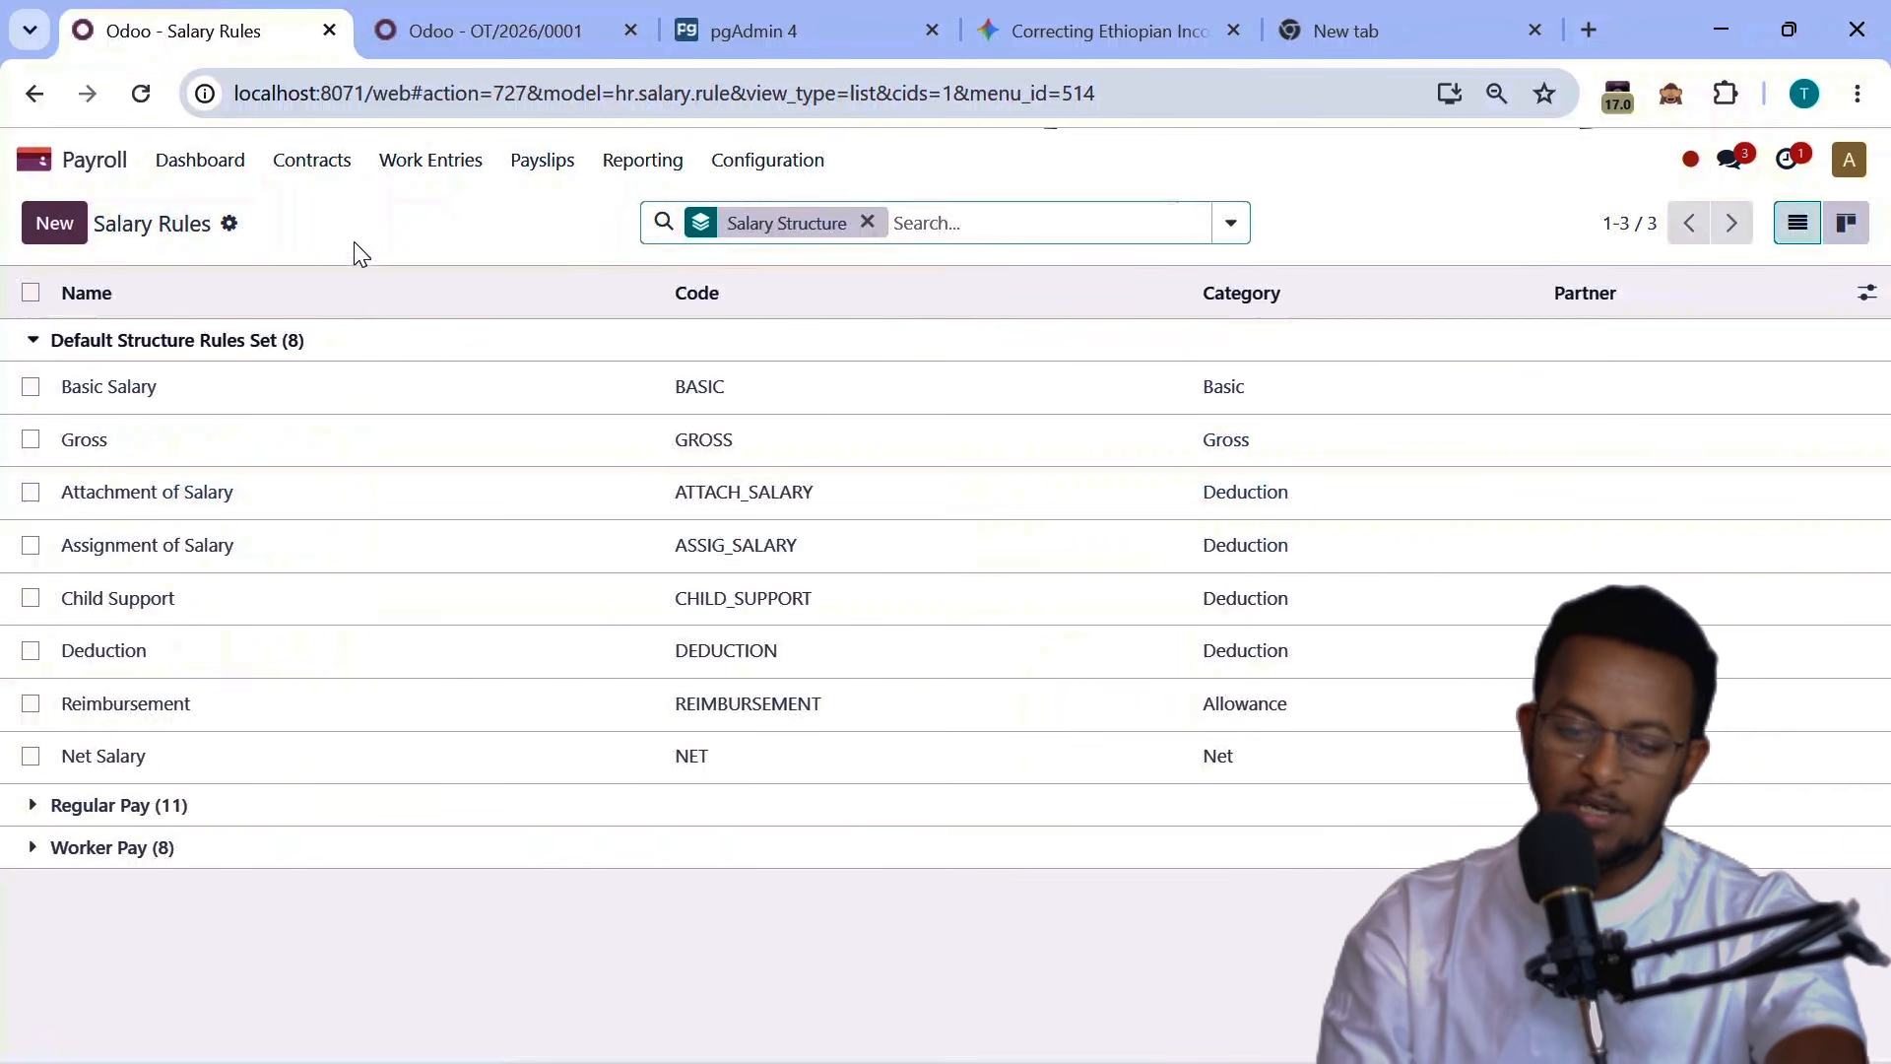
click(540, 169)
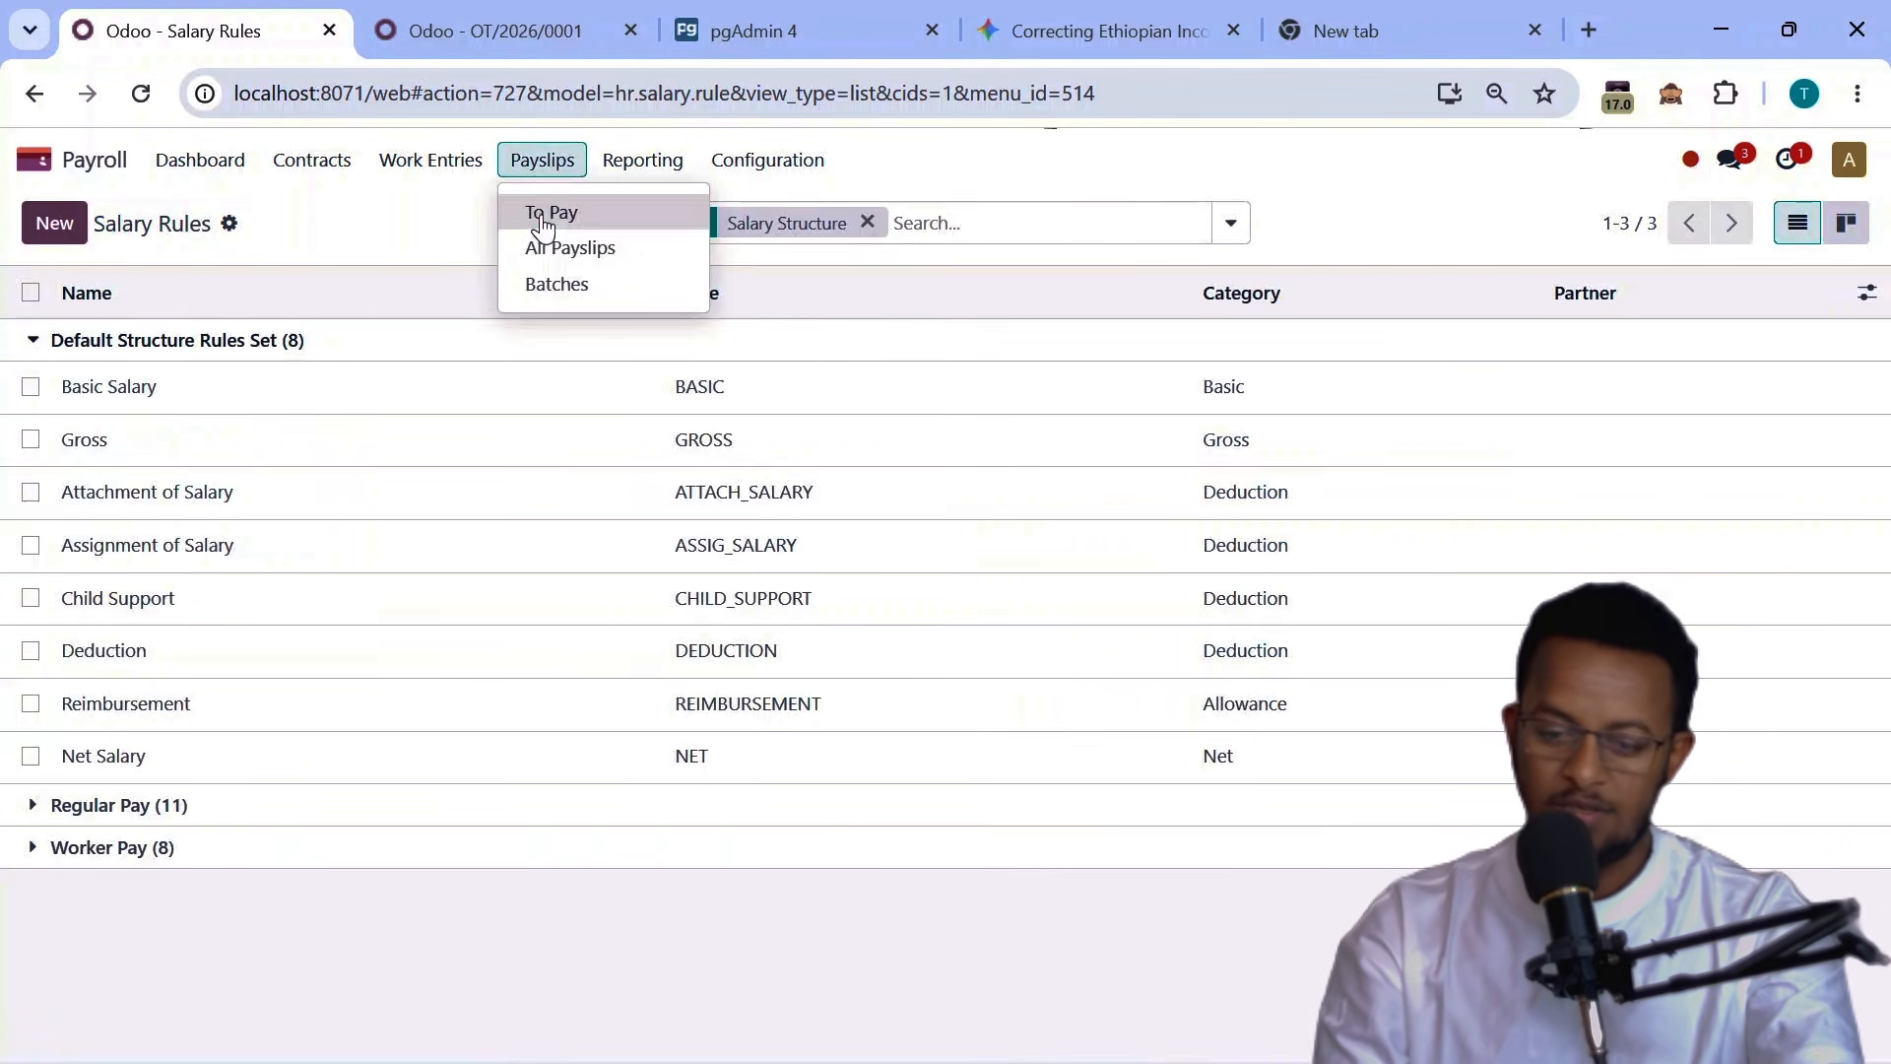
click(549, 233)
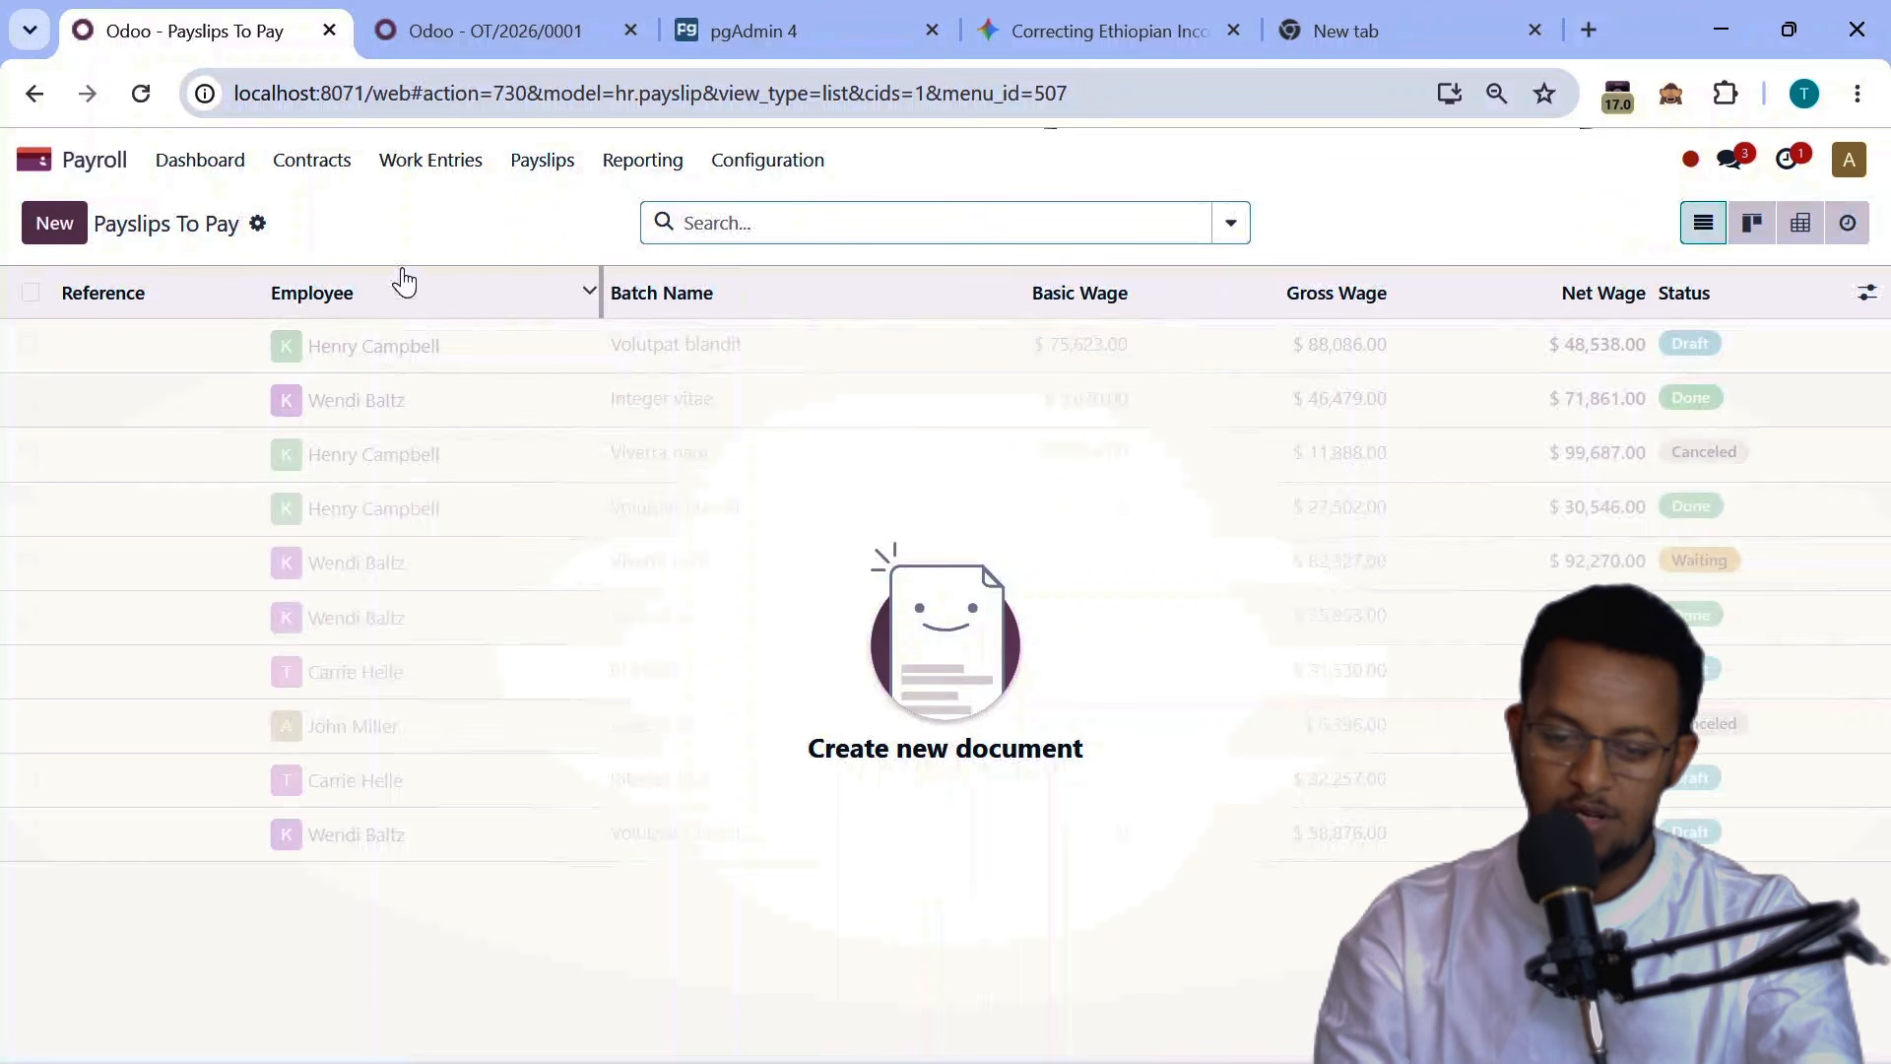
click(541, 165)
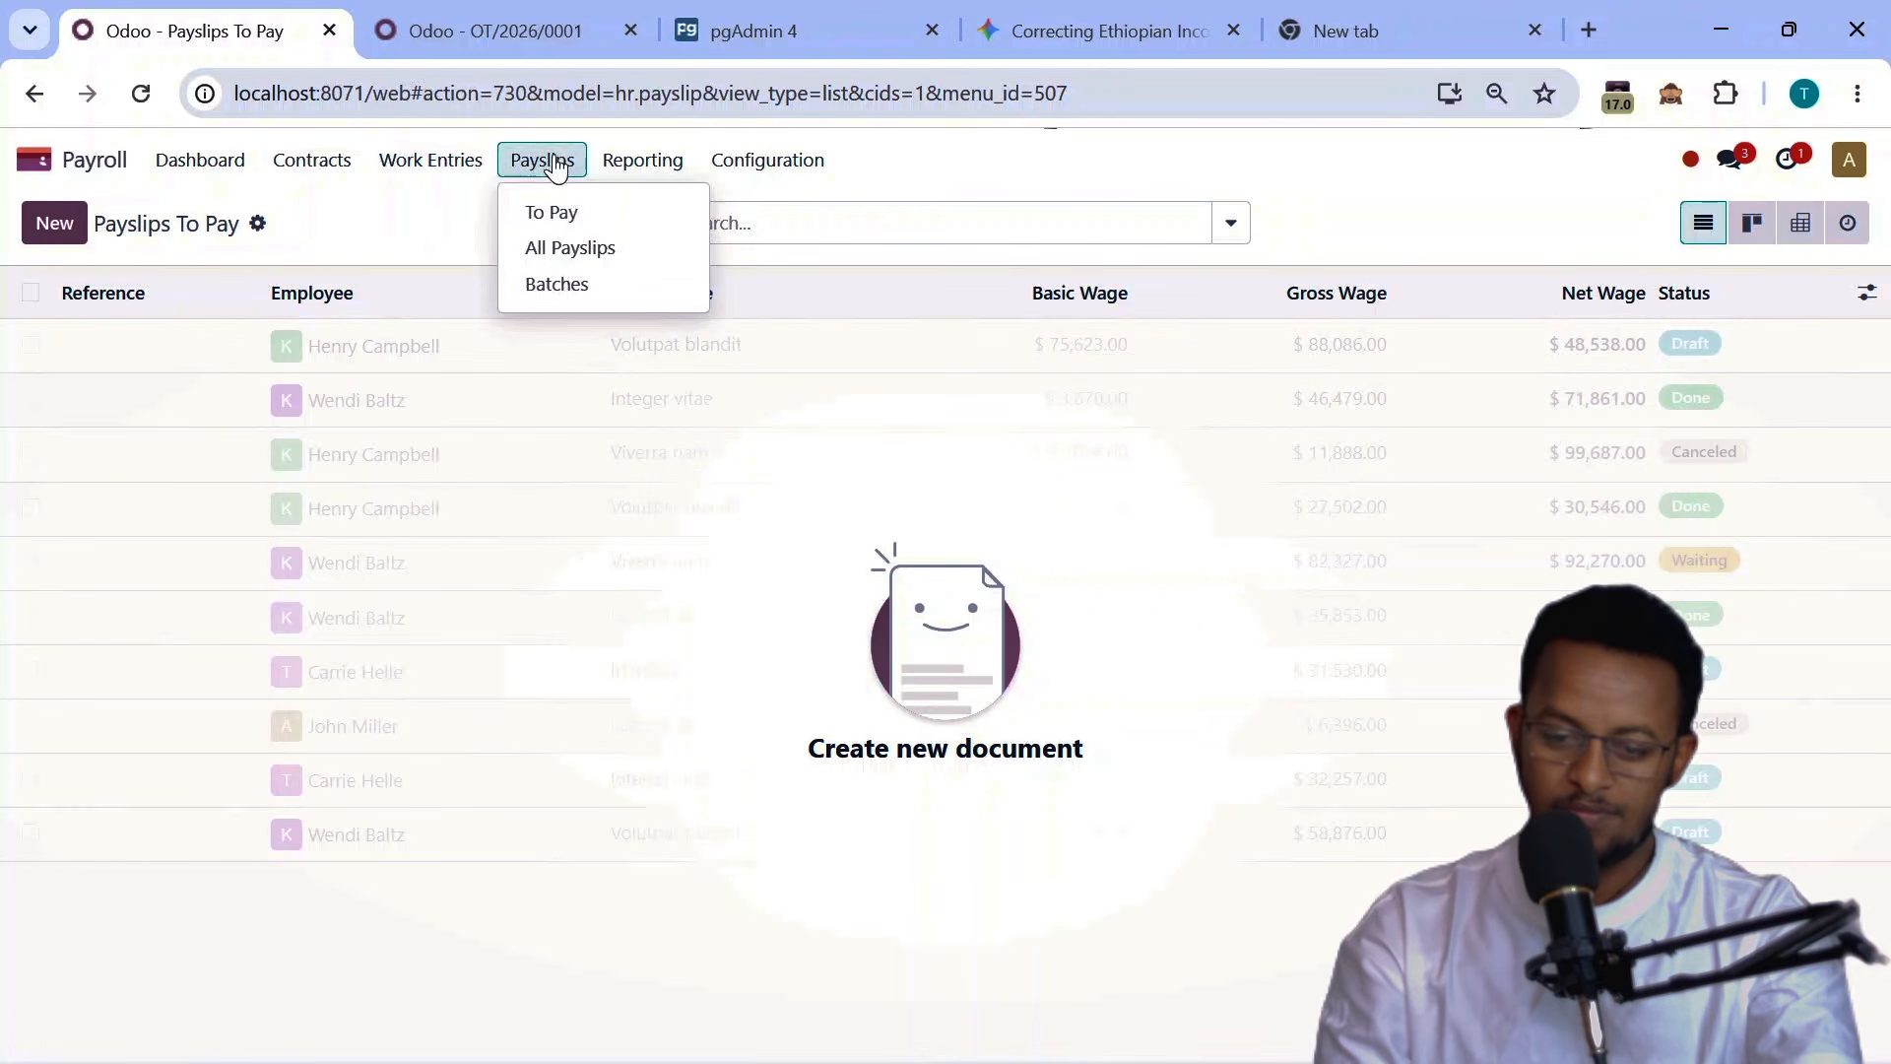
click(549, 248)
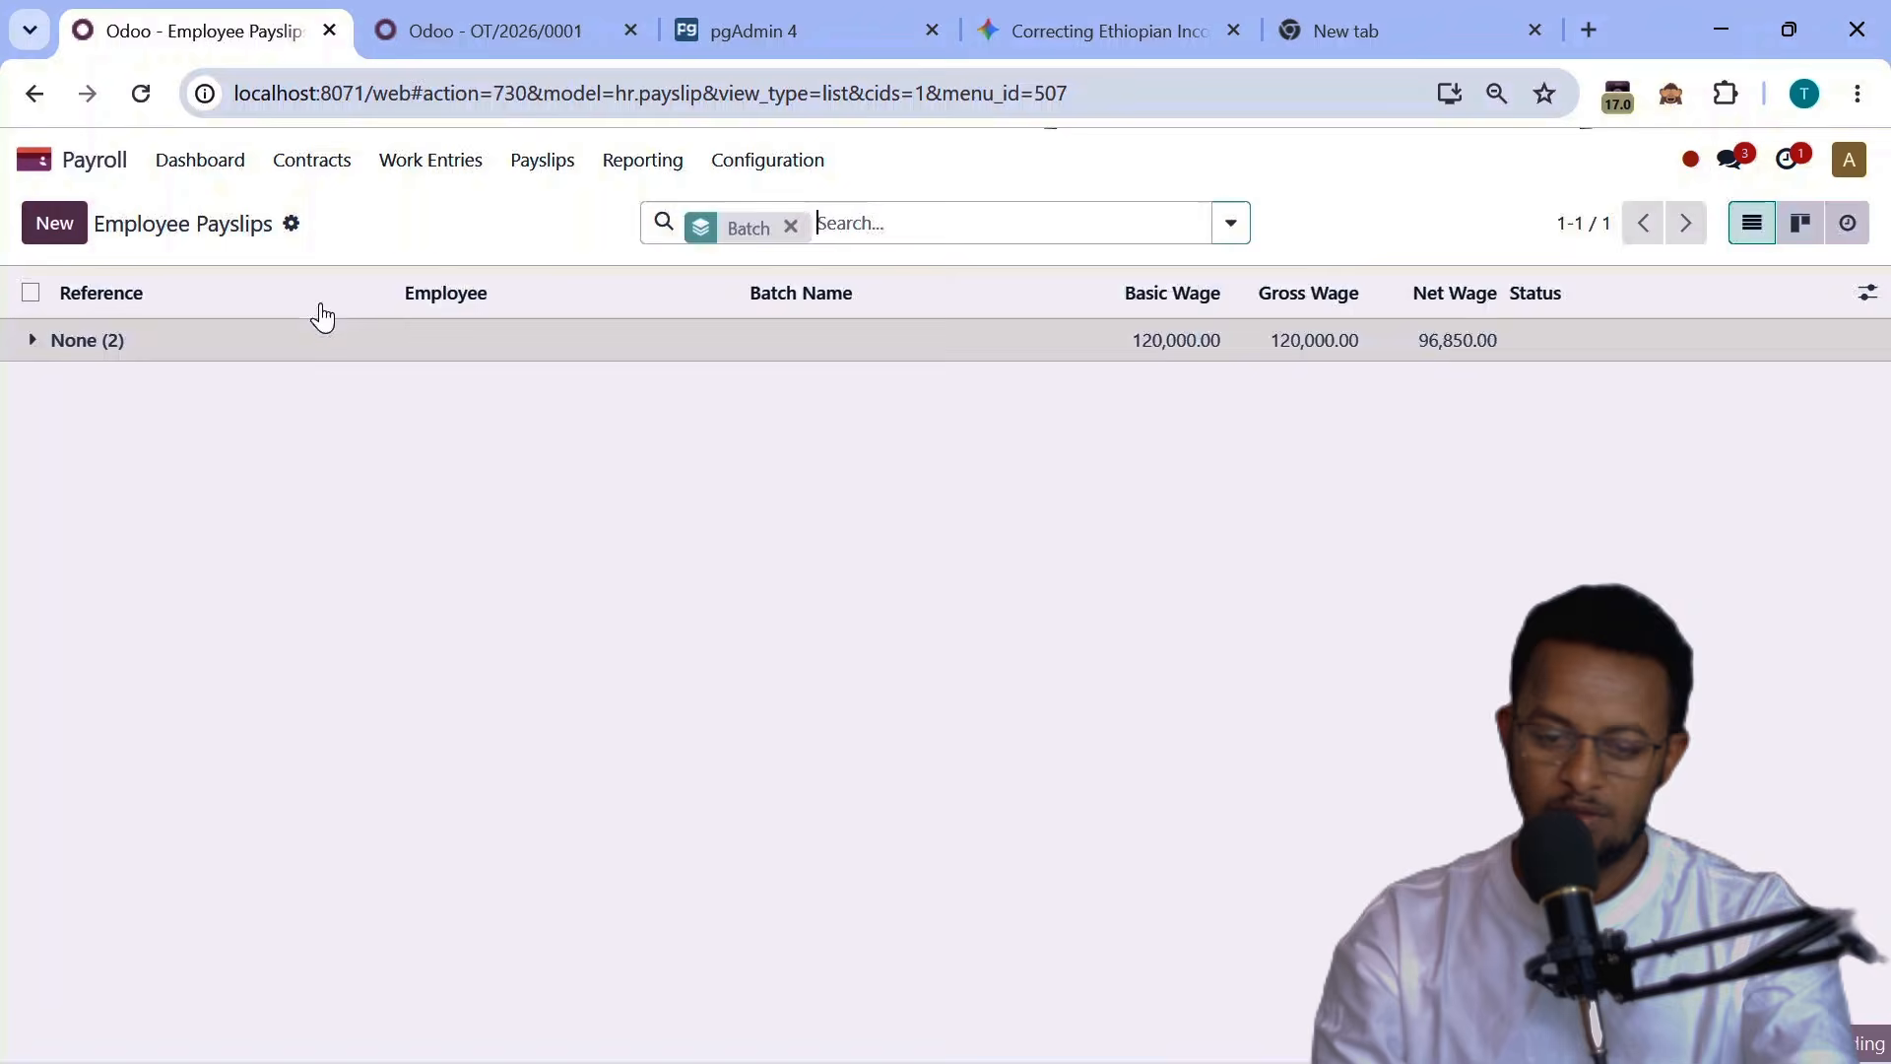
click(270, 340)
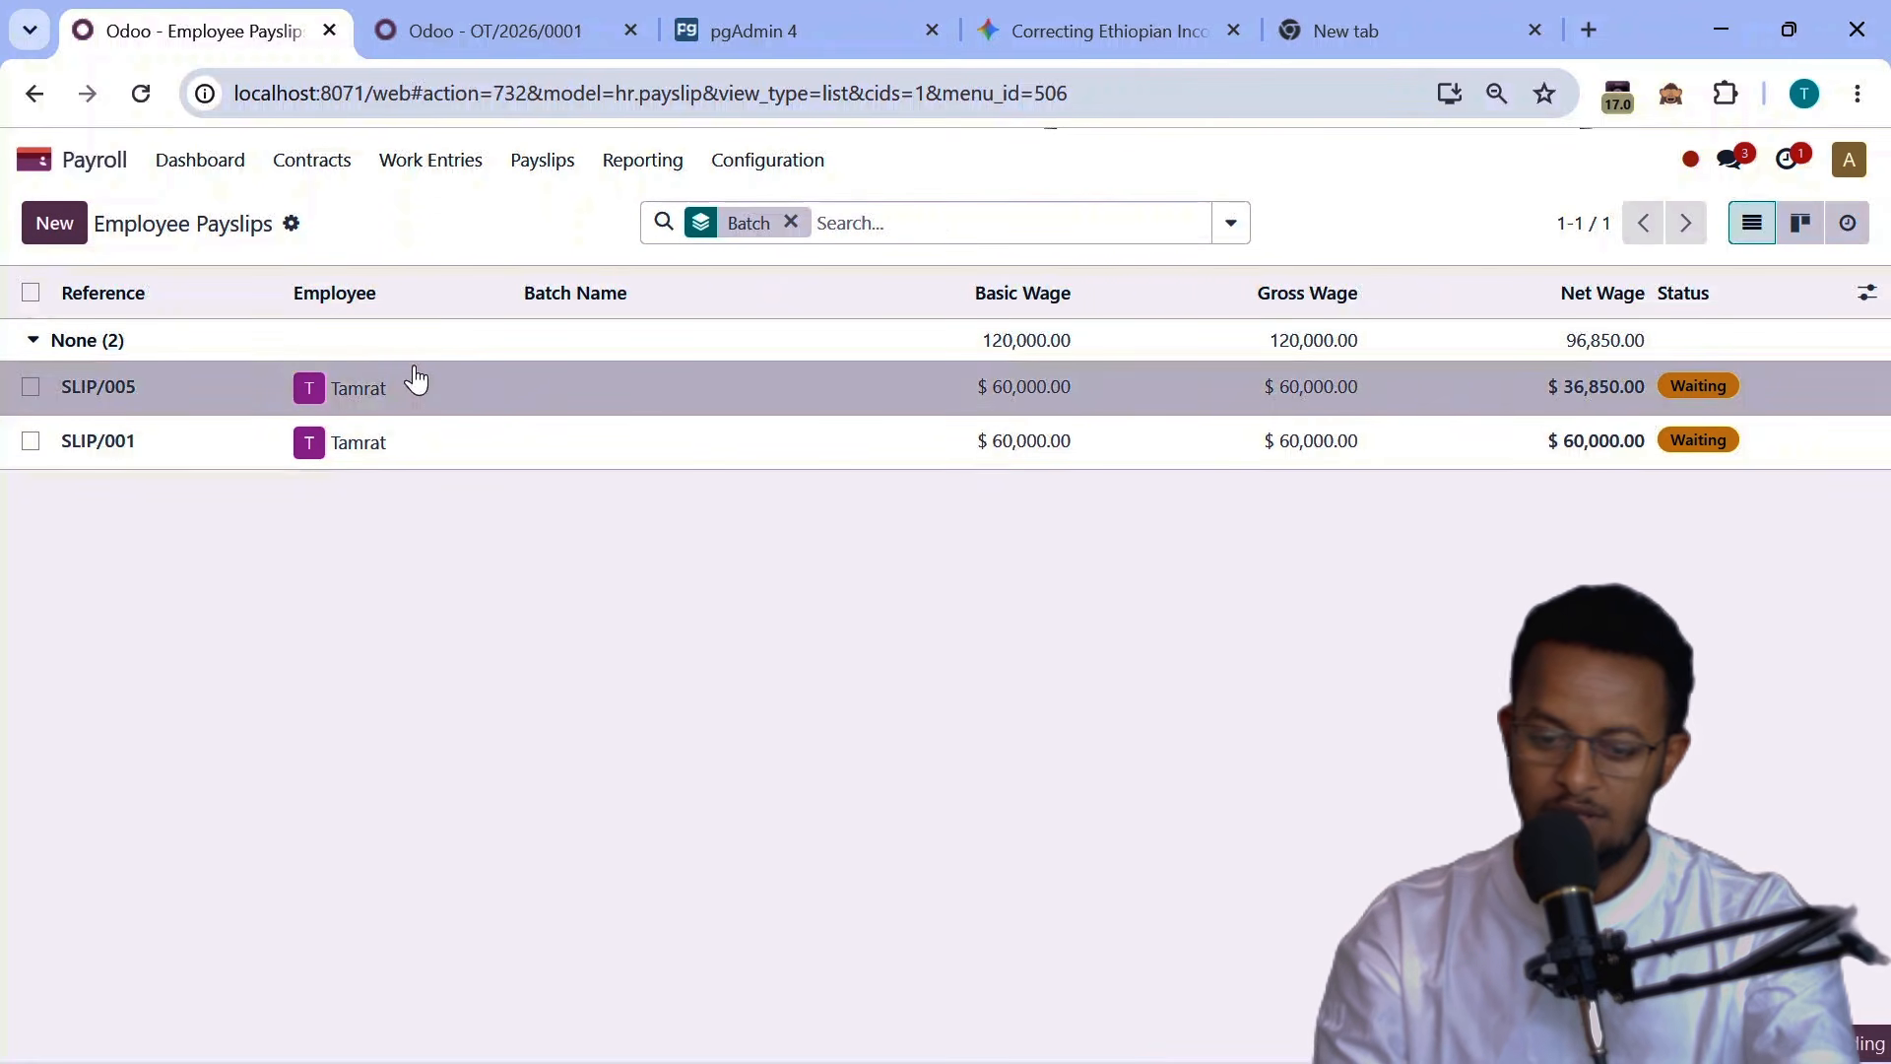
click(415, 380)
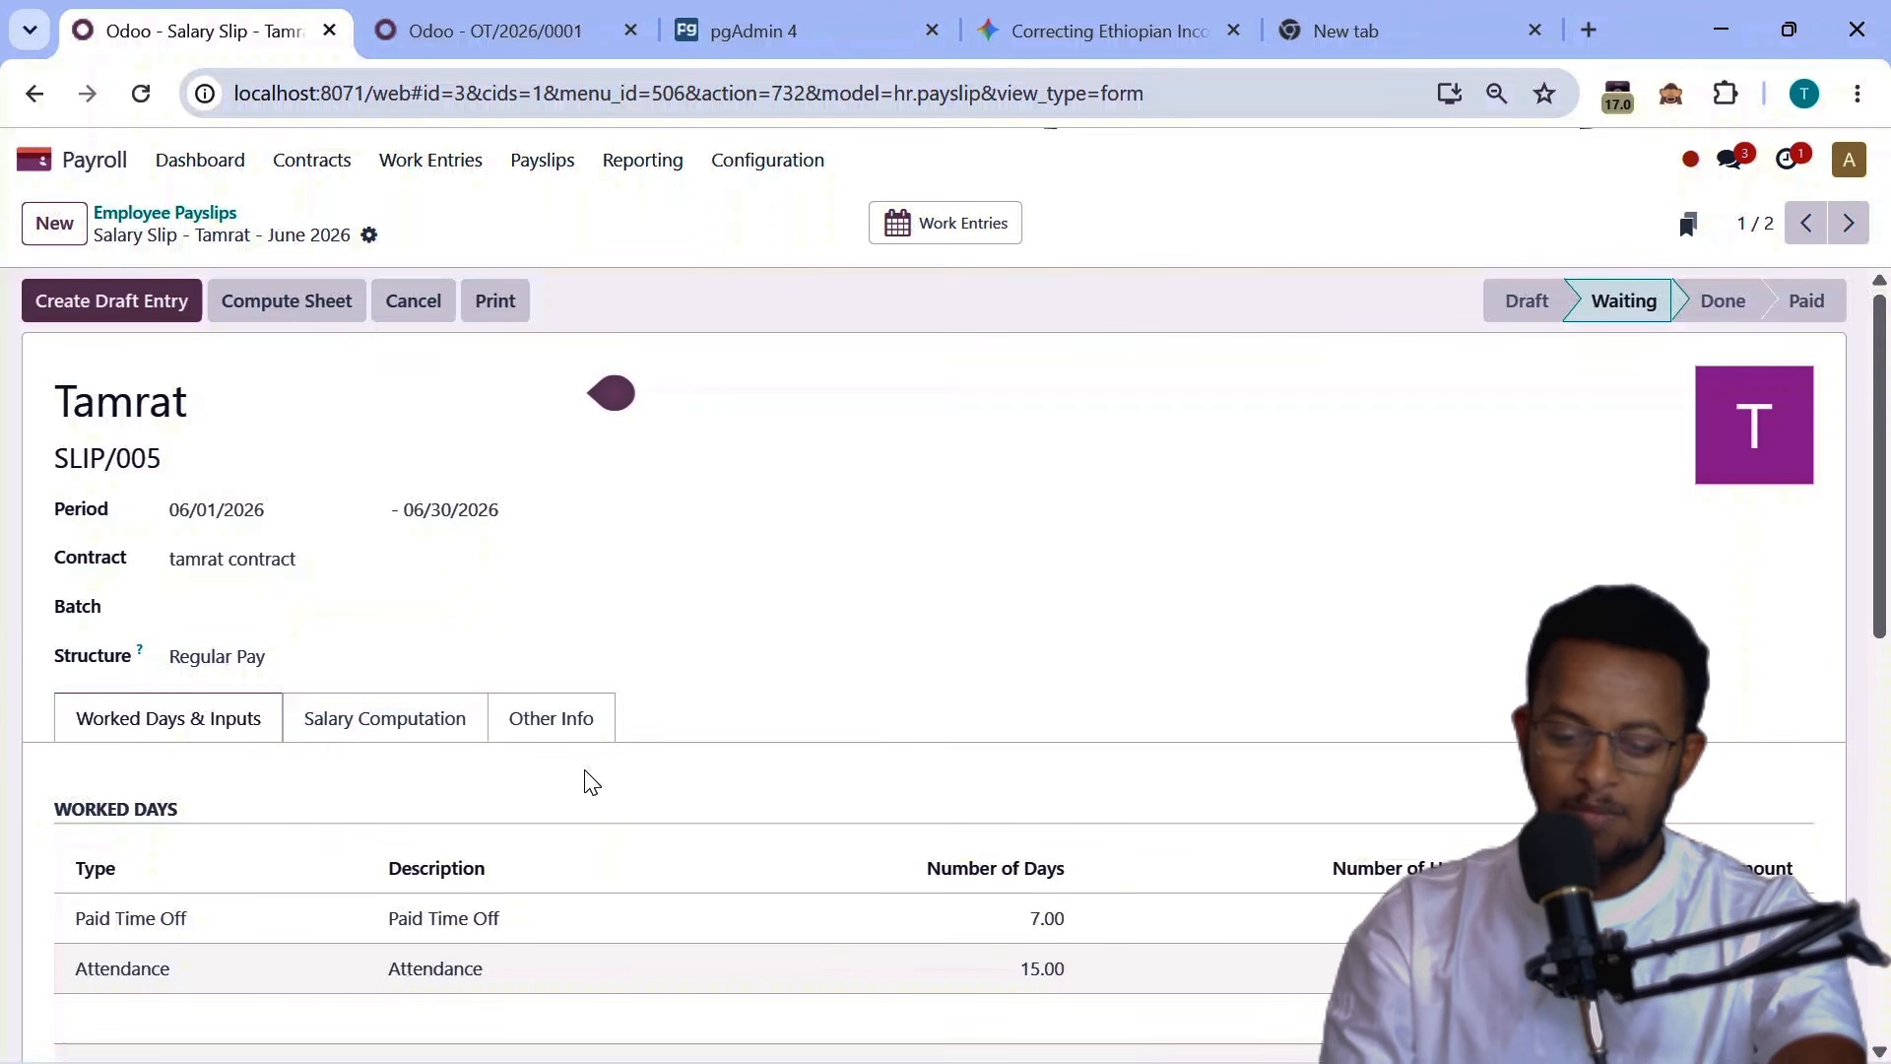
click(418, 726)
scroll(418, 730, down, 4)
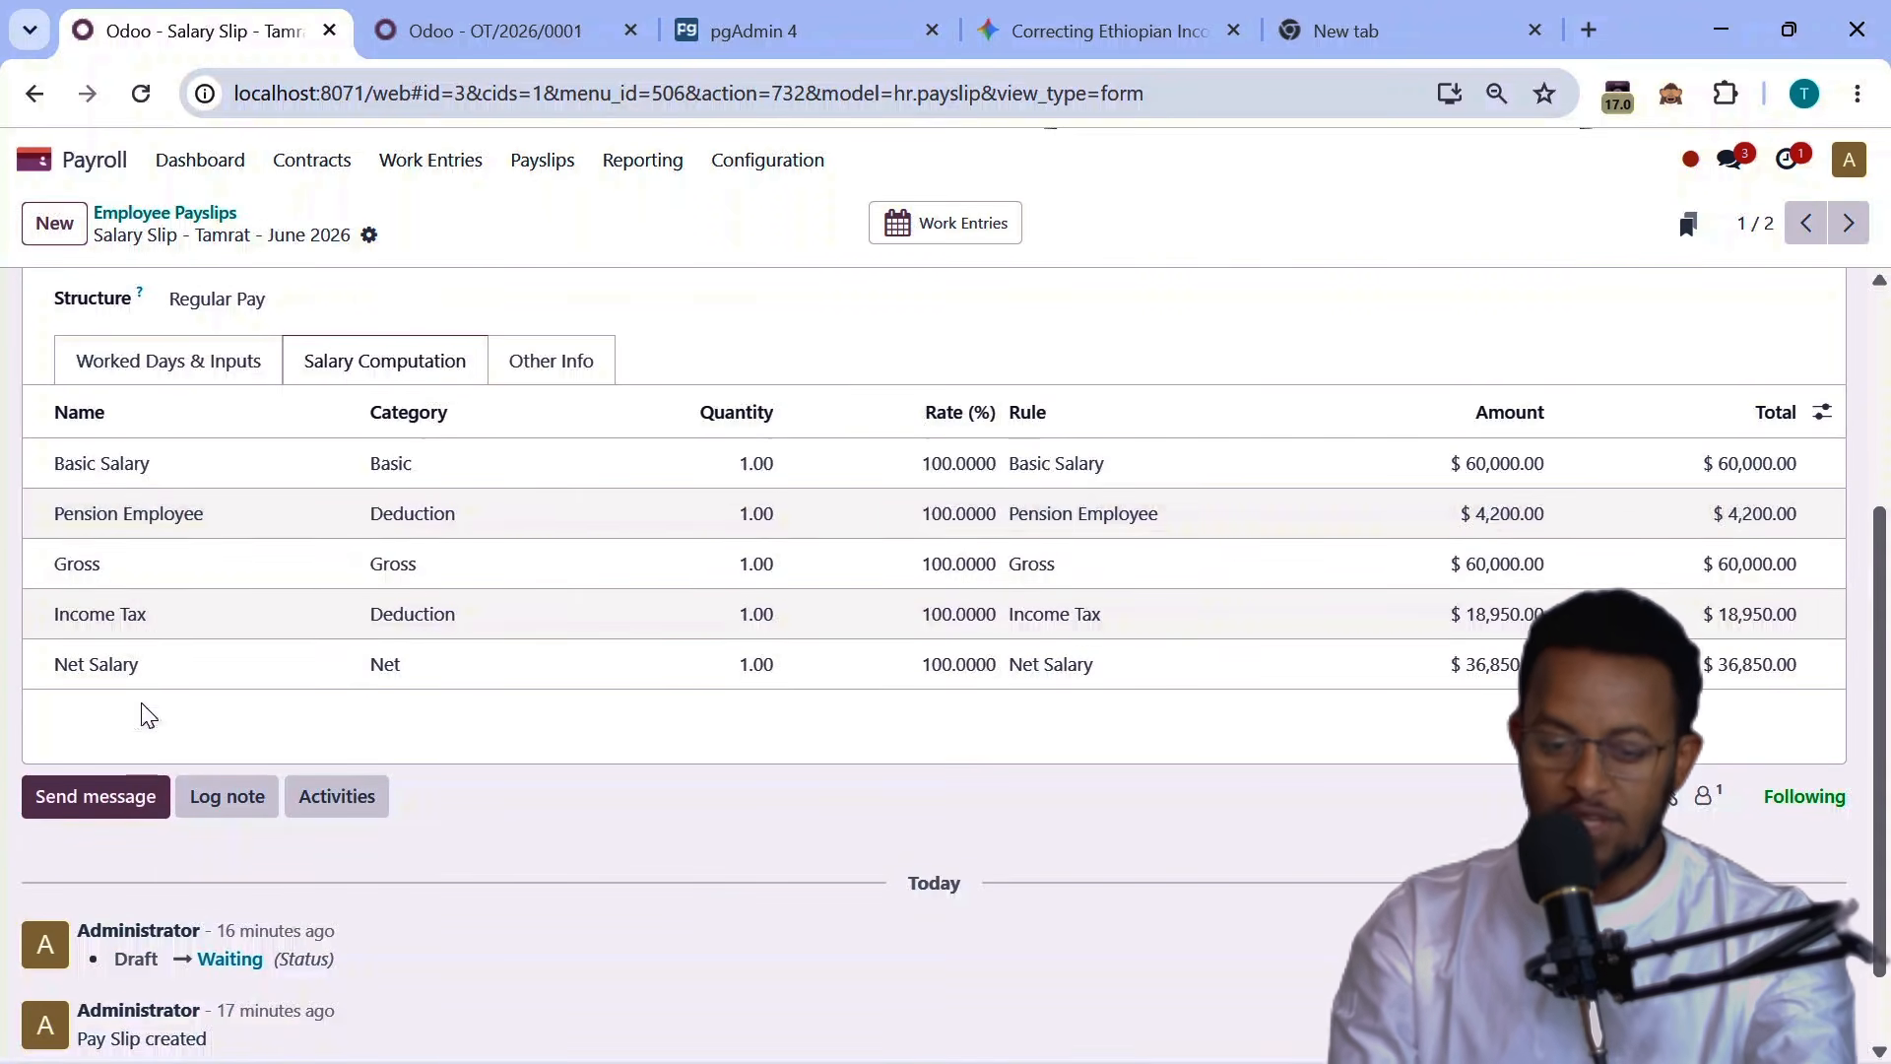
Open the payslip's Regular Pay structure and set the Overtime Payment rule's sequence to 90.
scroll(198, 713, up, 3)
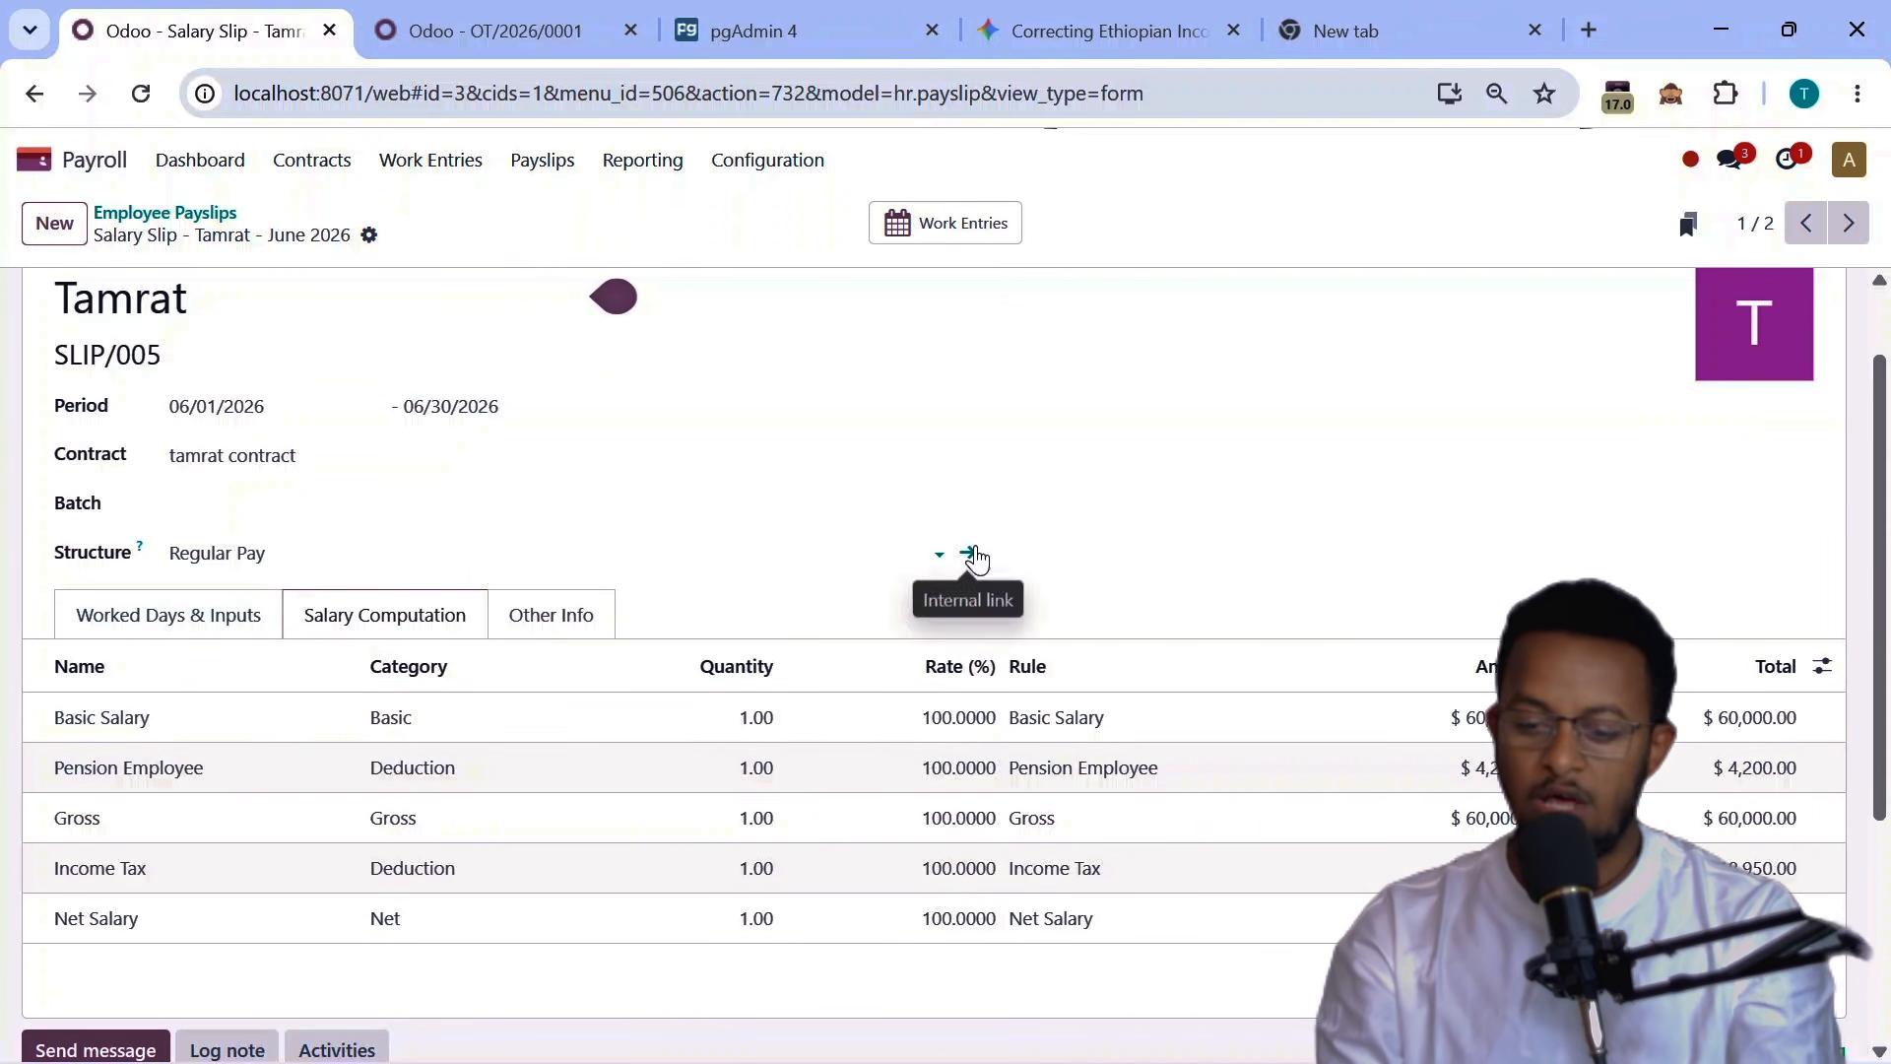
click(972, 555)
scroll(5, 748, down, 2)
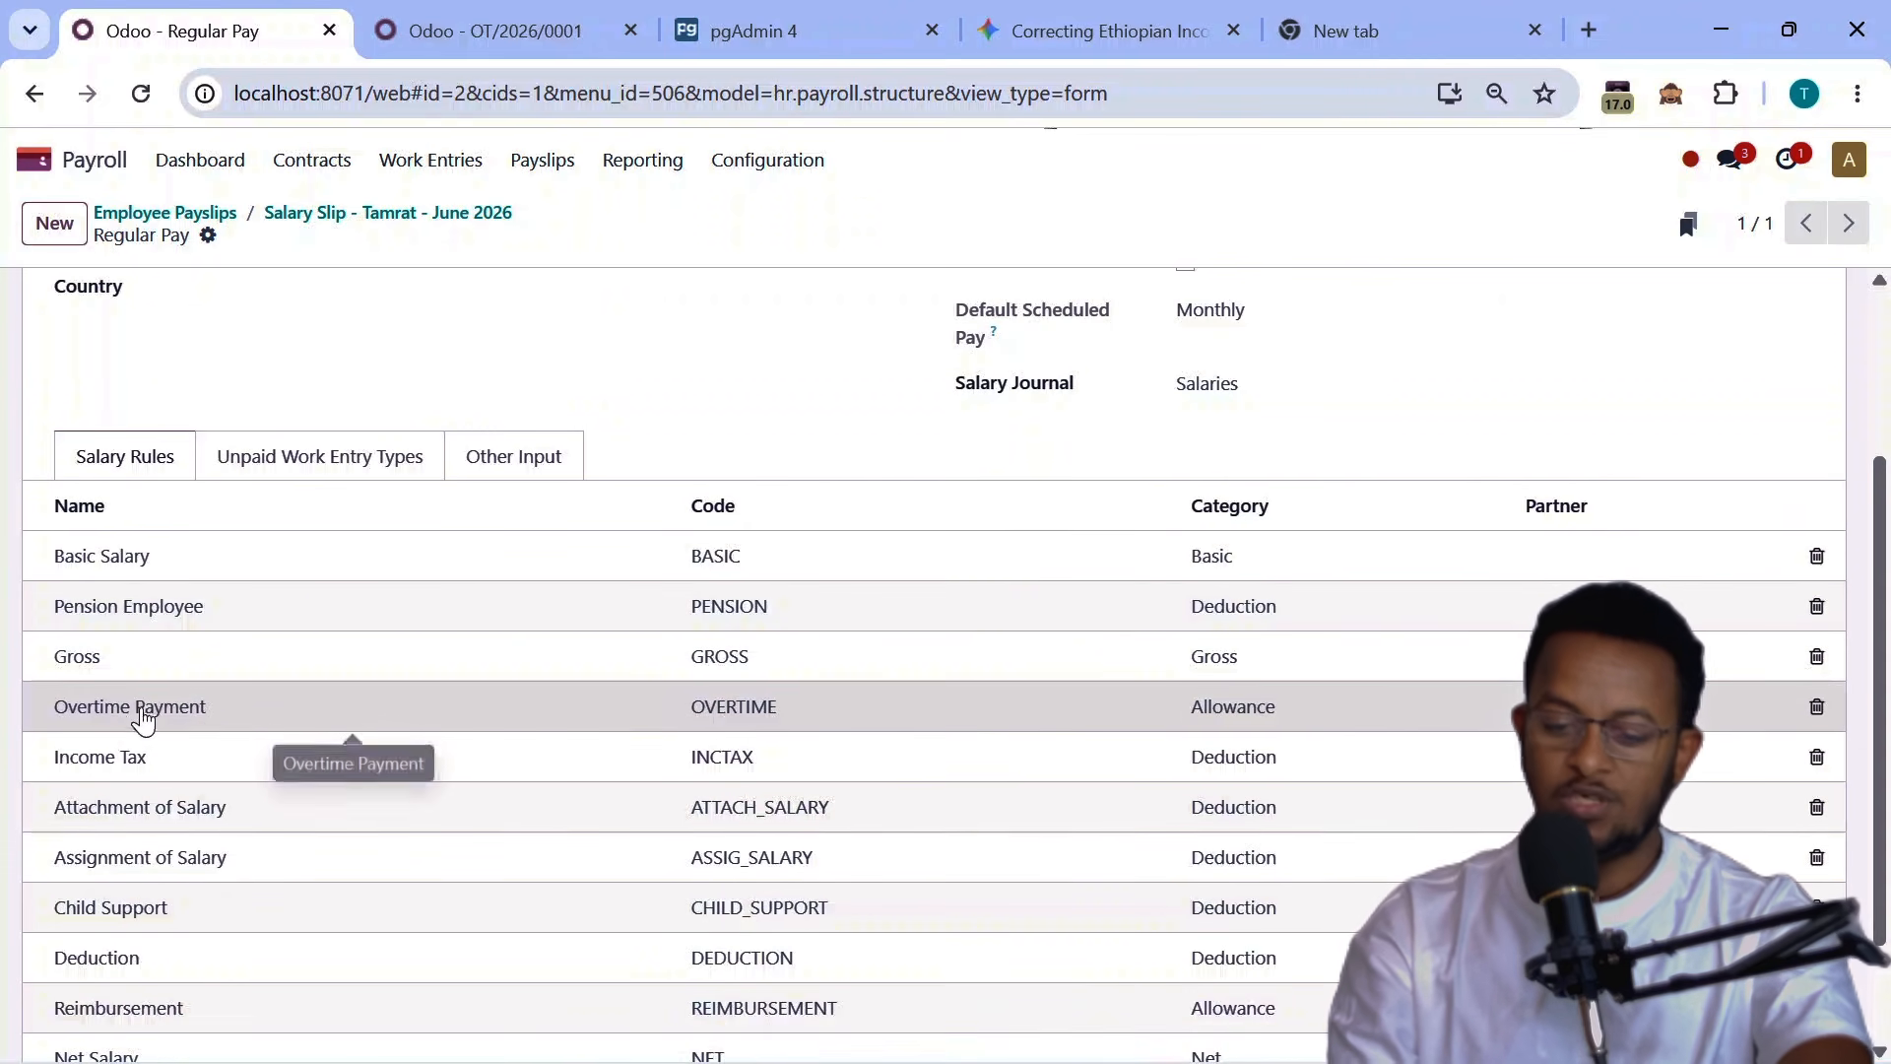
click(645, 717)
scroll(642, 710, down, 1)
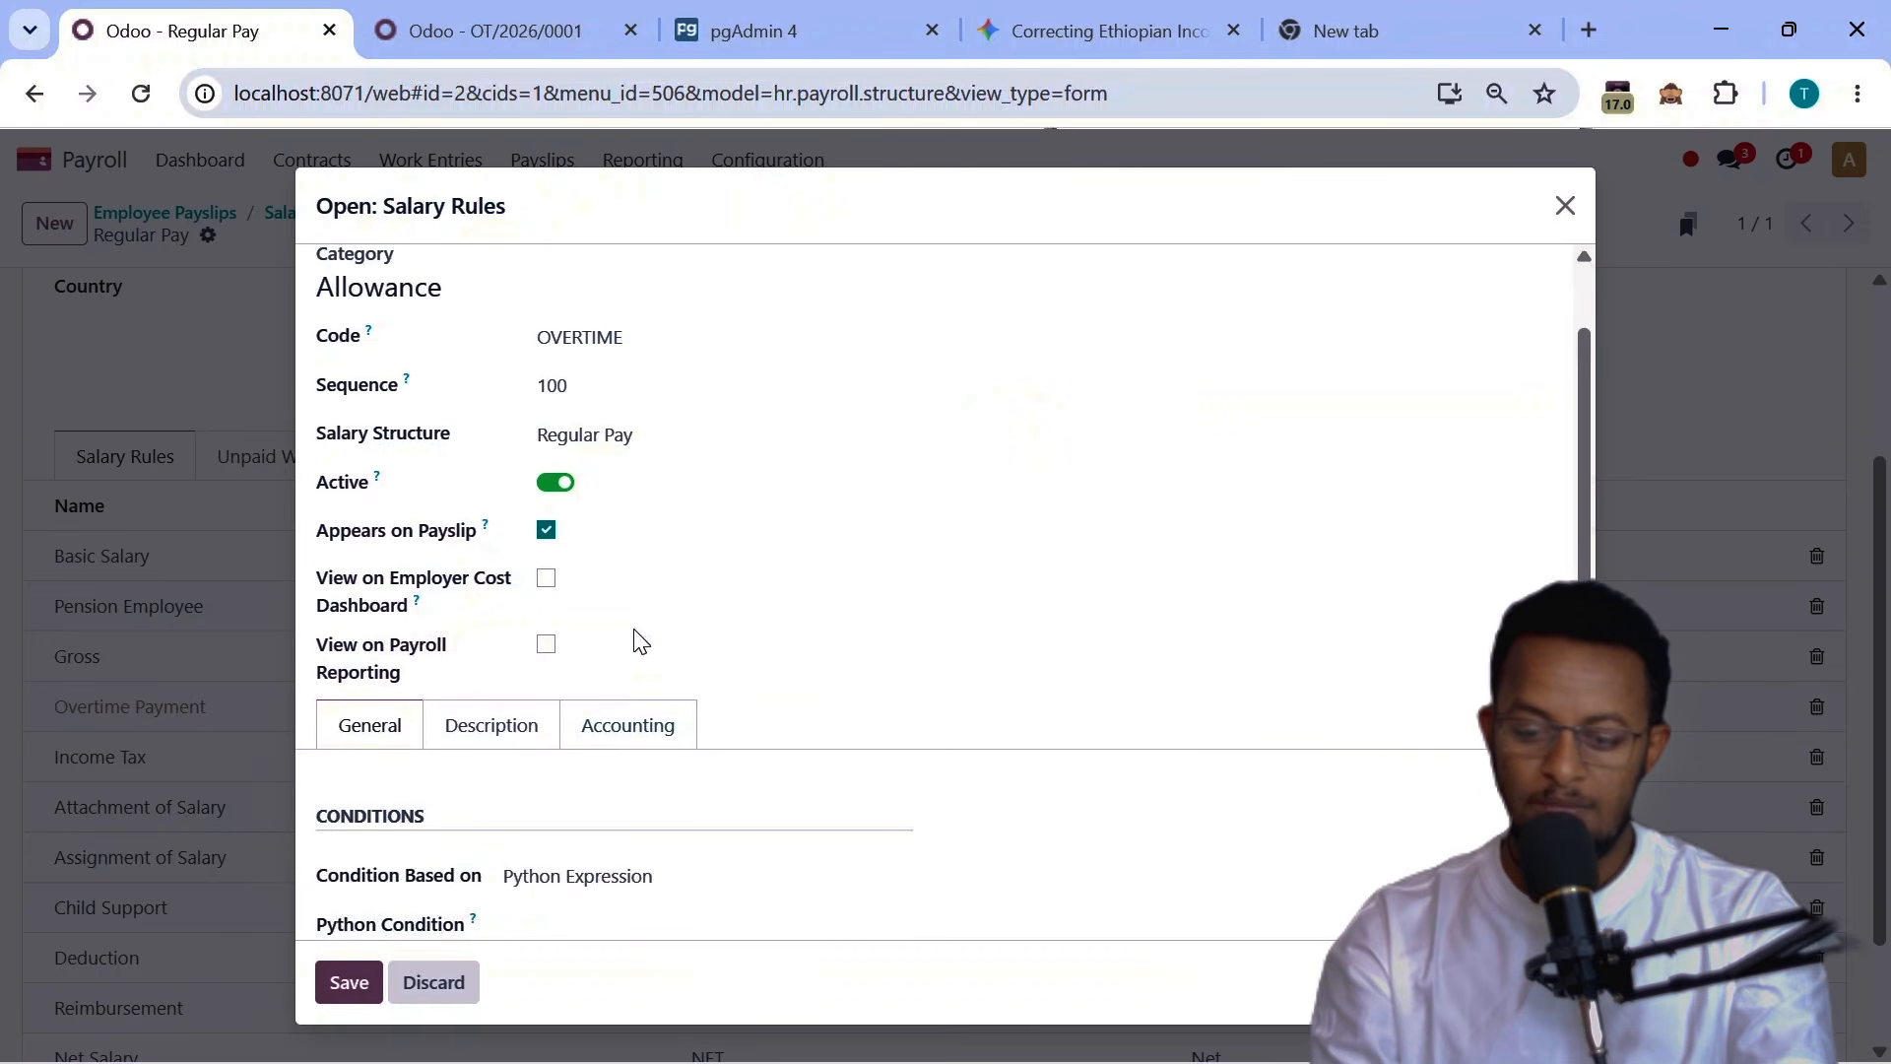
double_click(591, 386)
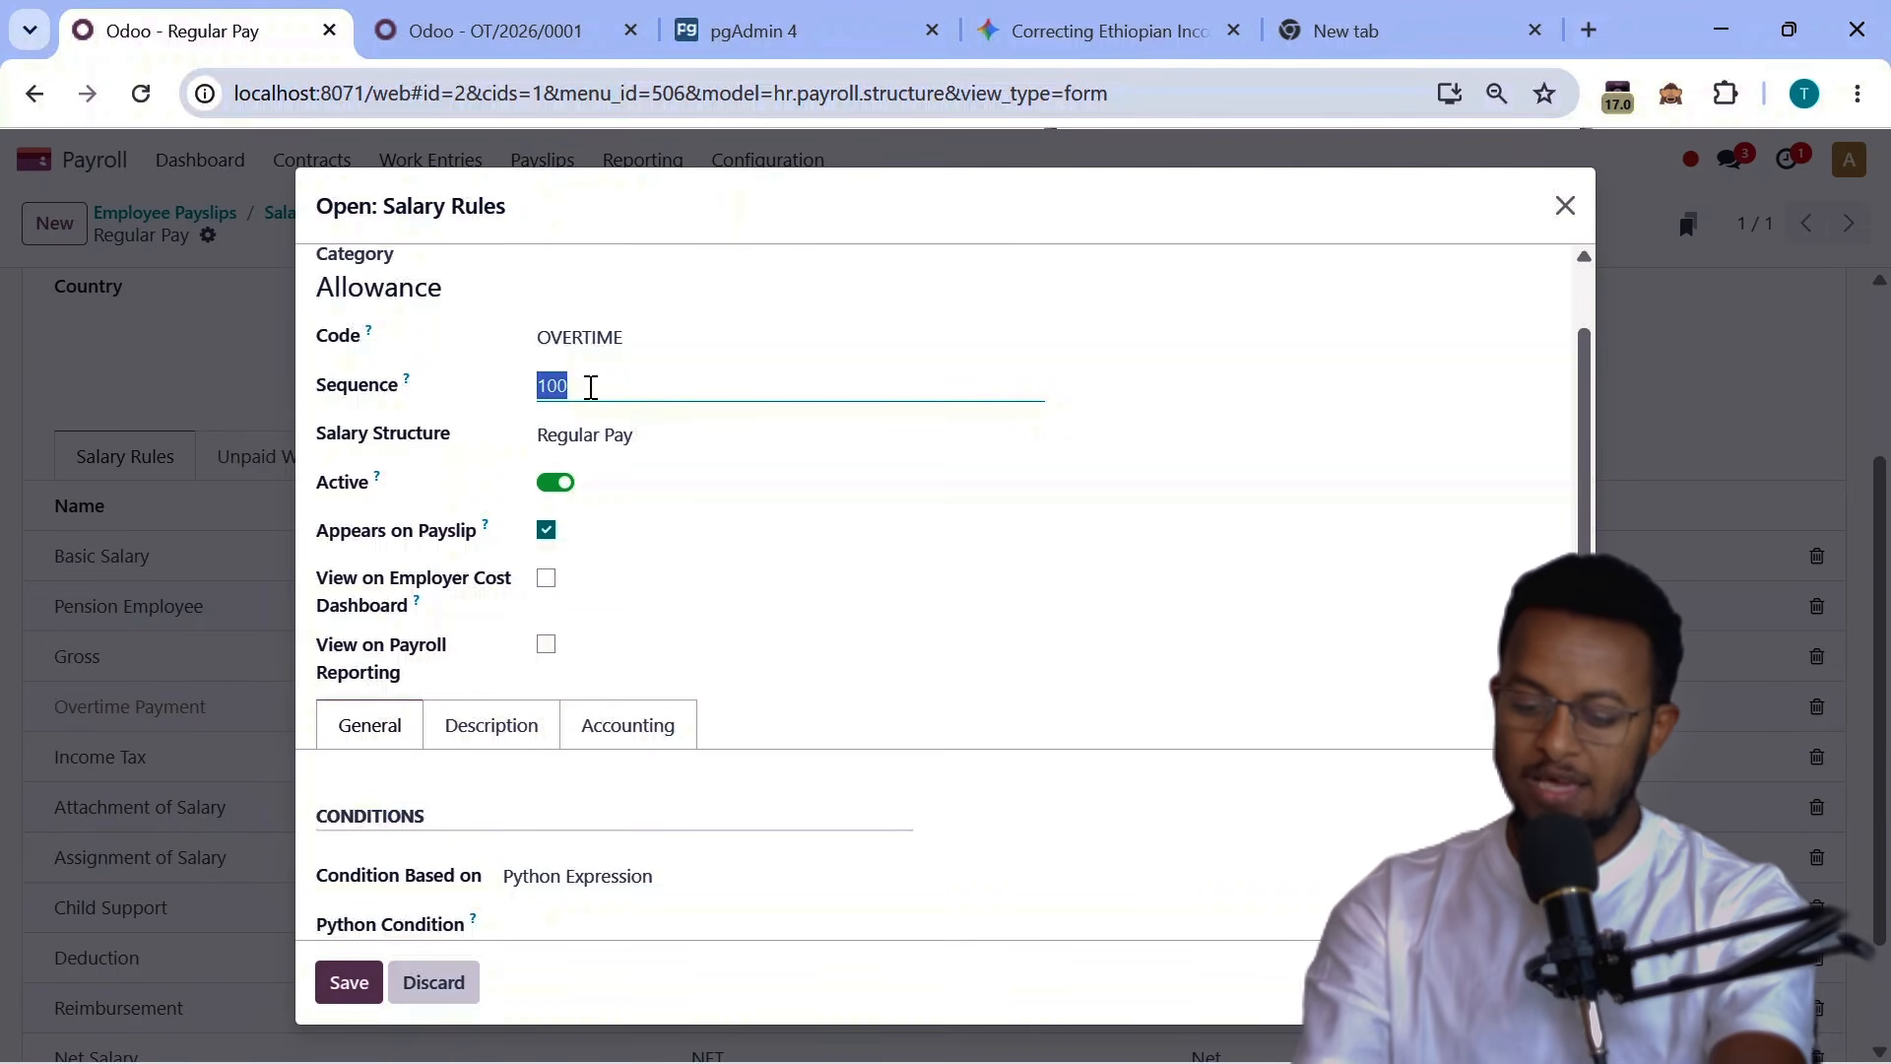
text(90)
click(350, 980)
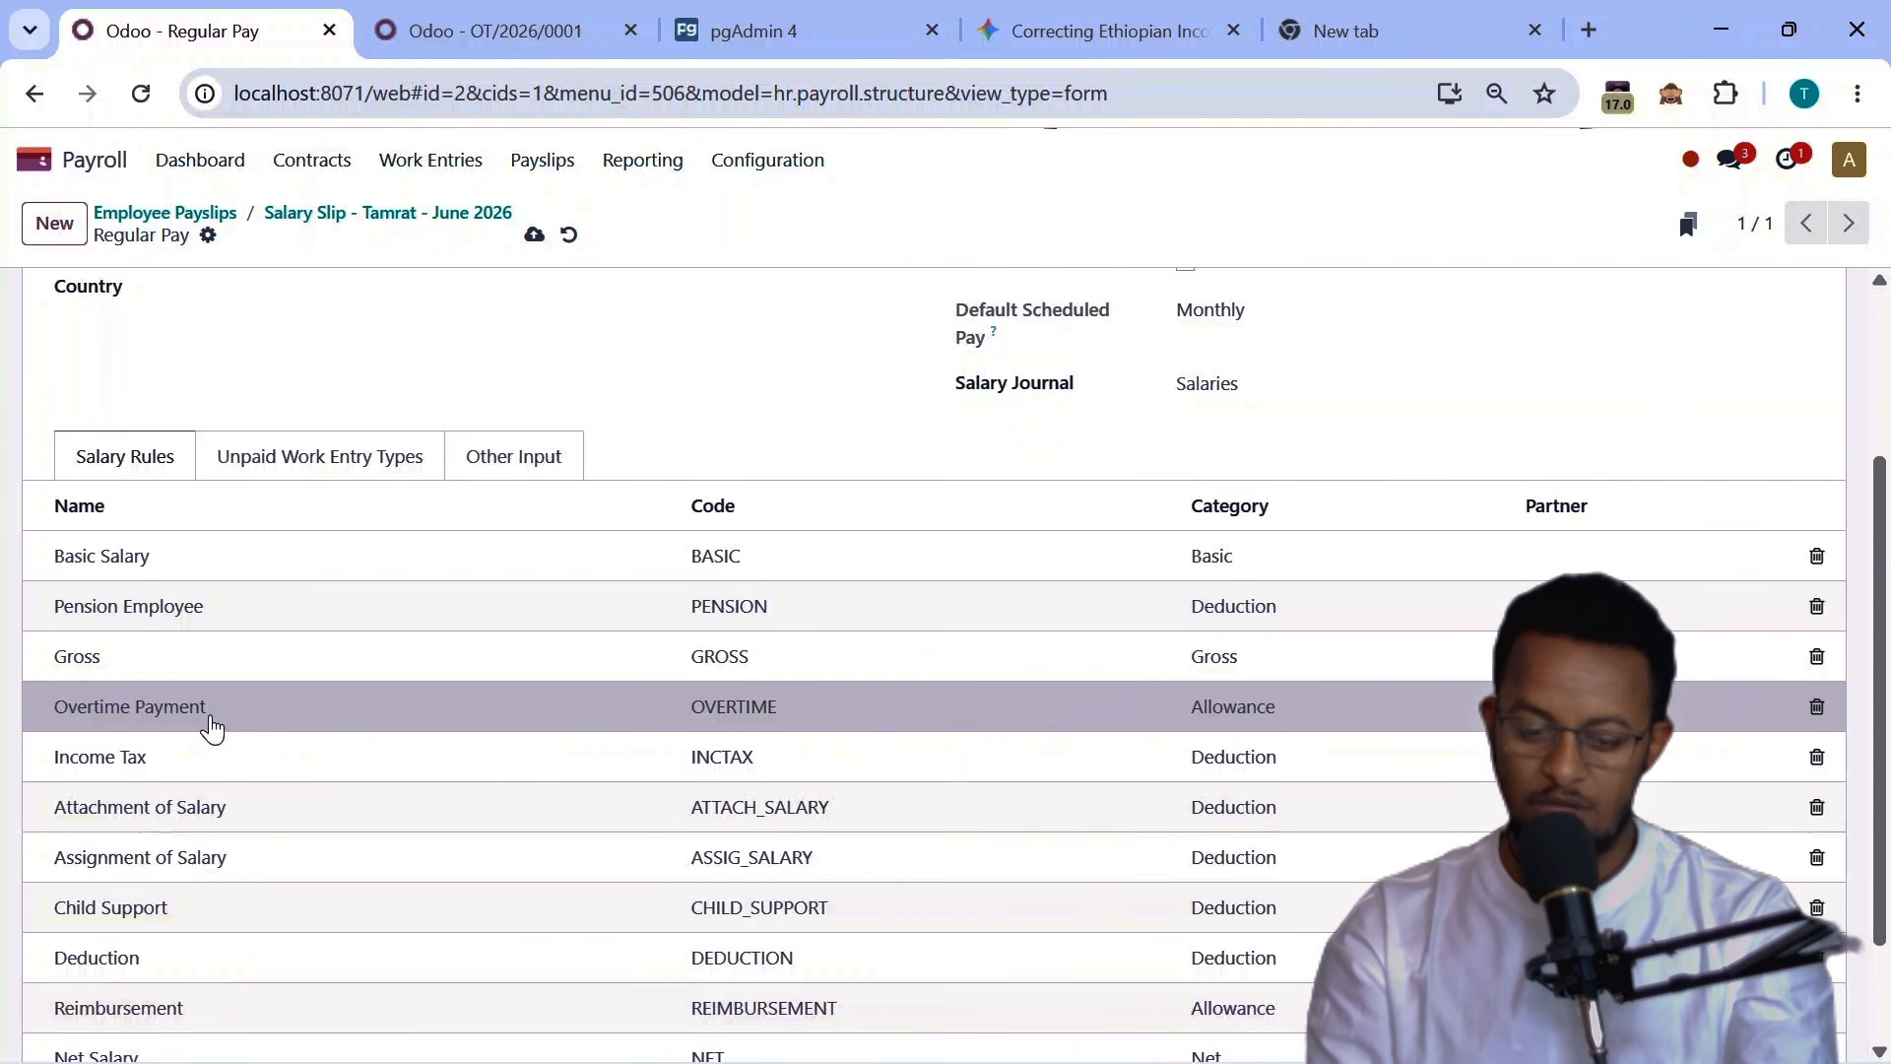
Recheck the Overtime Payment rule's sequence and save the Regular Pay structure.
click(212, 727)
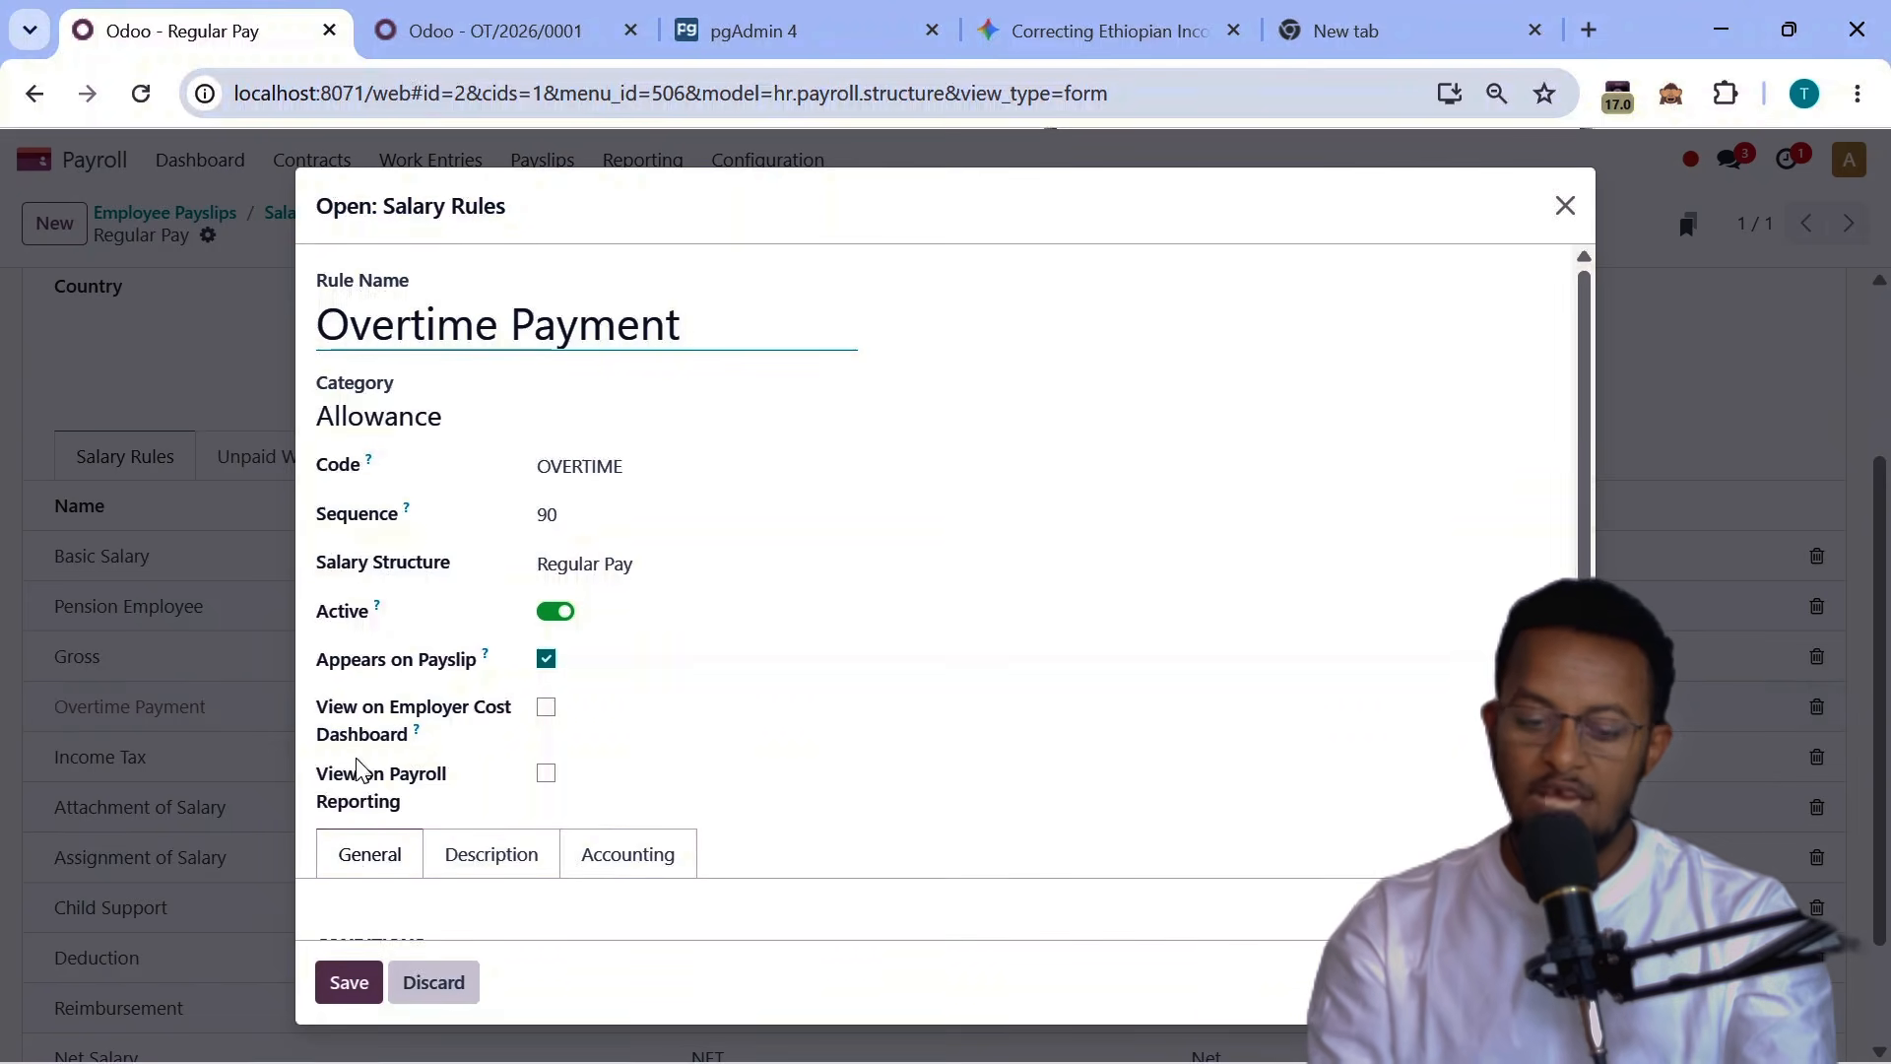
click(348, 982)
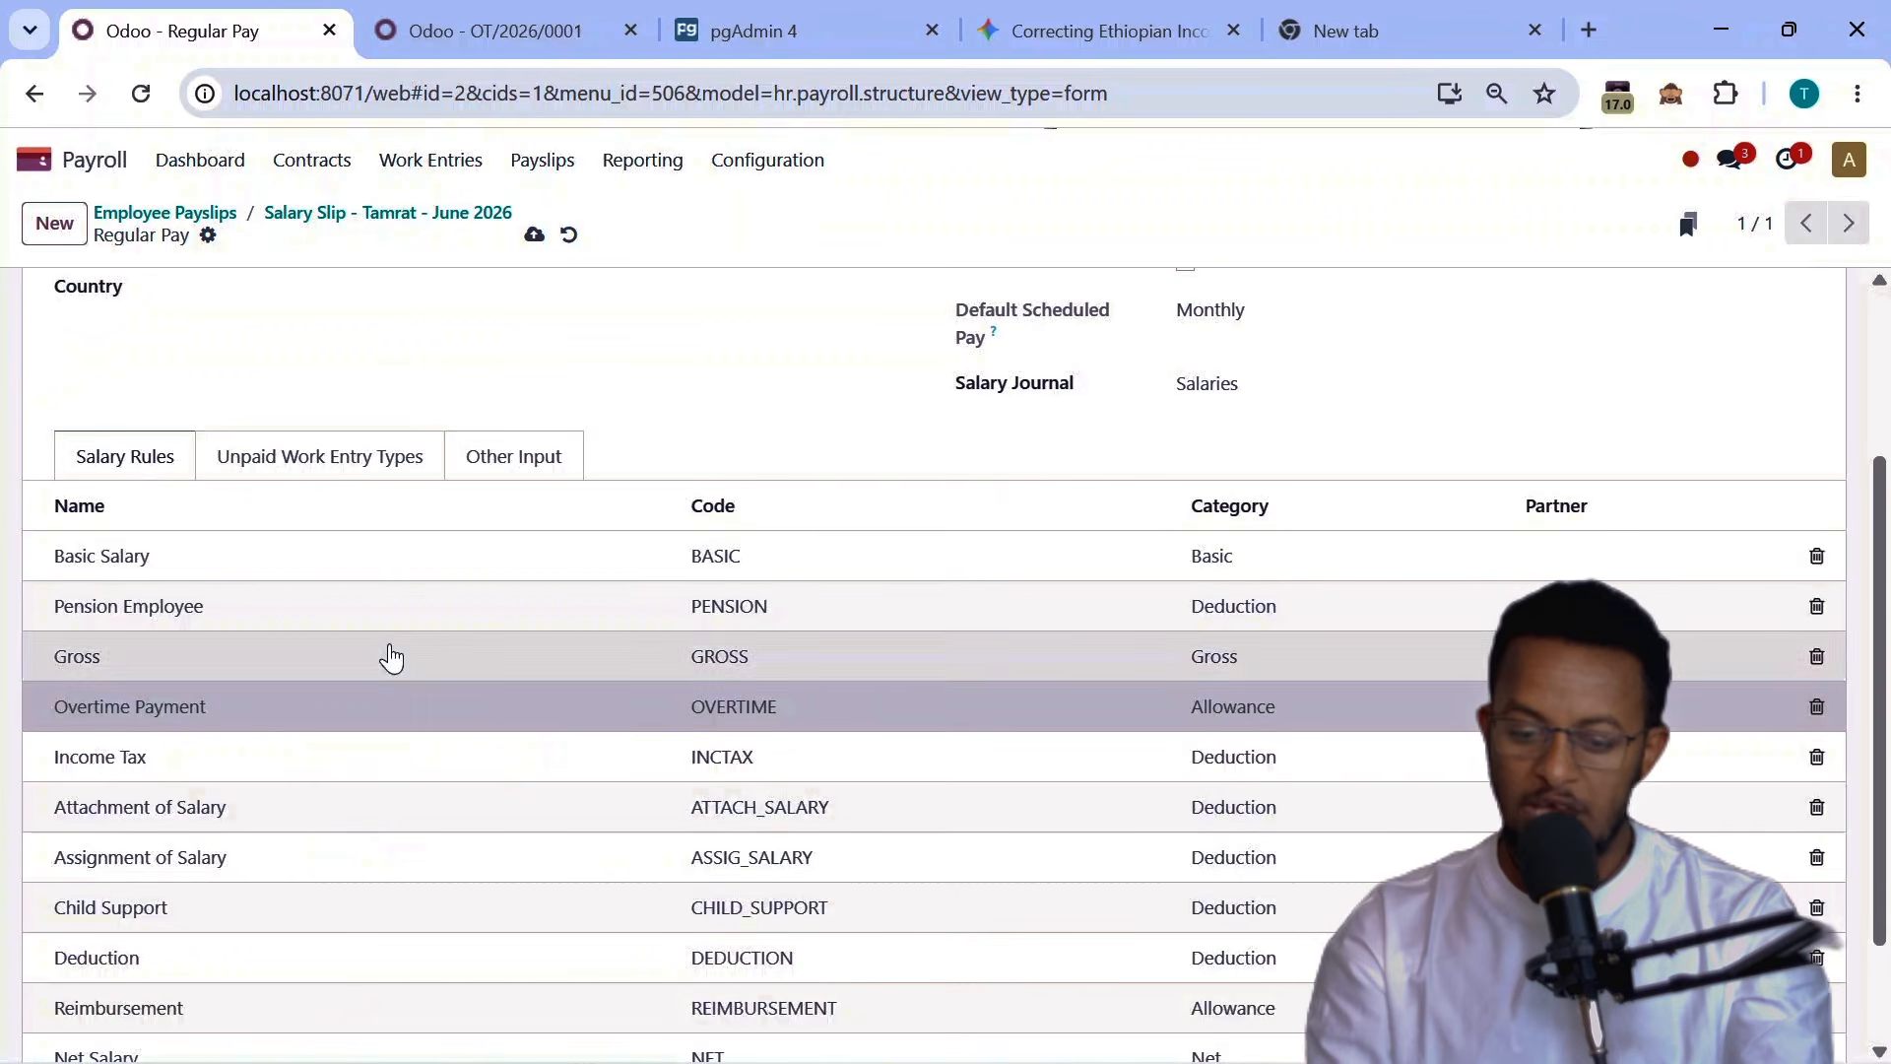
click(533, 236)
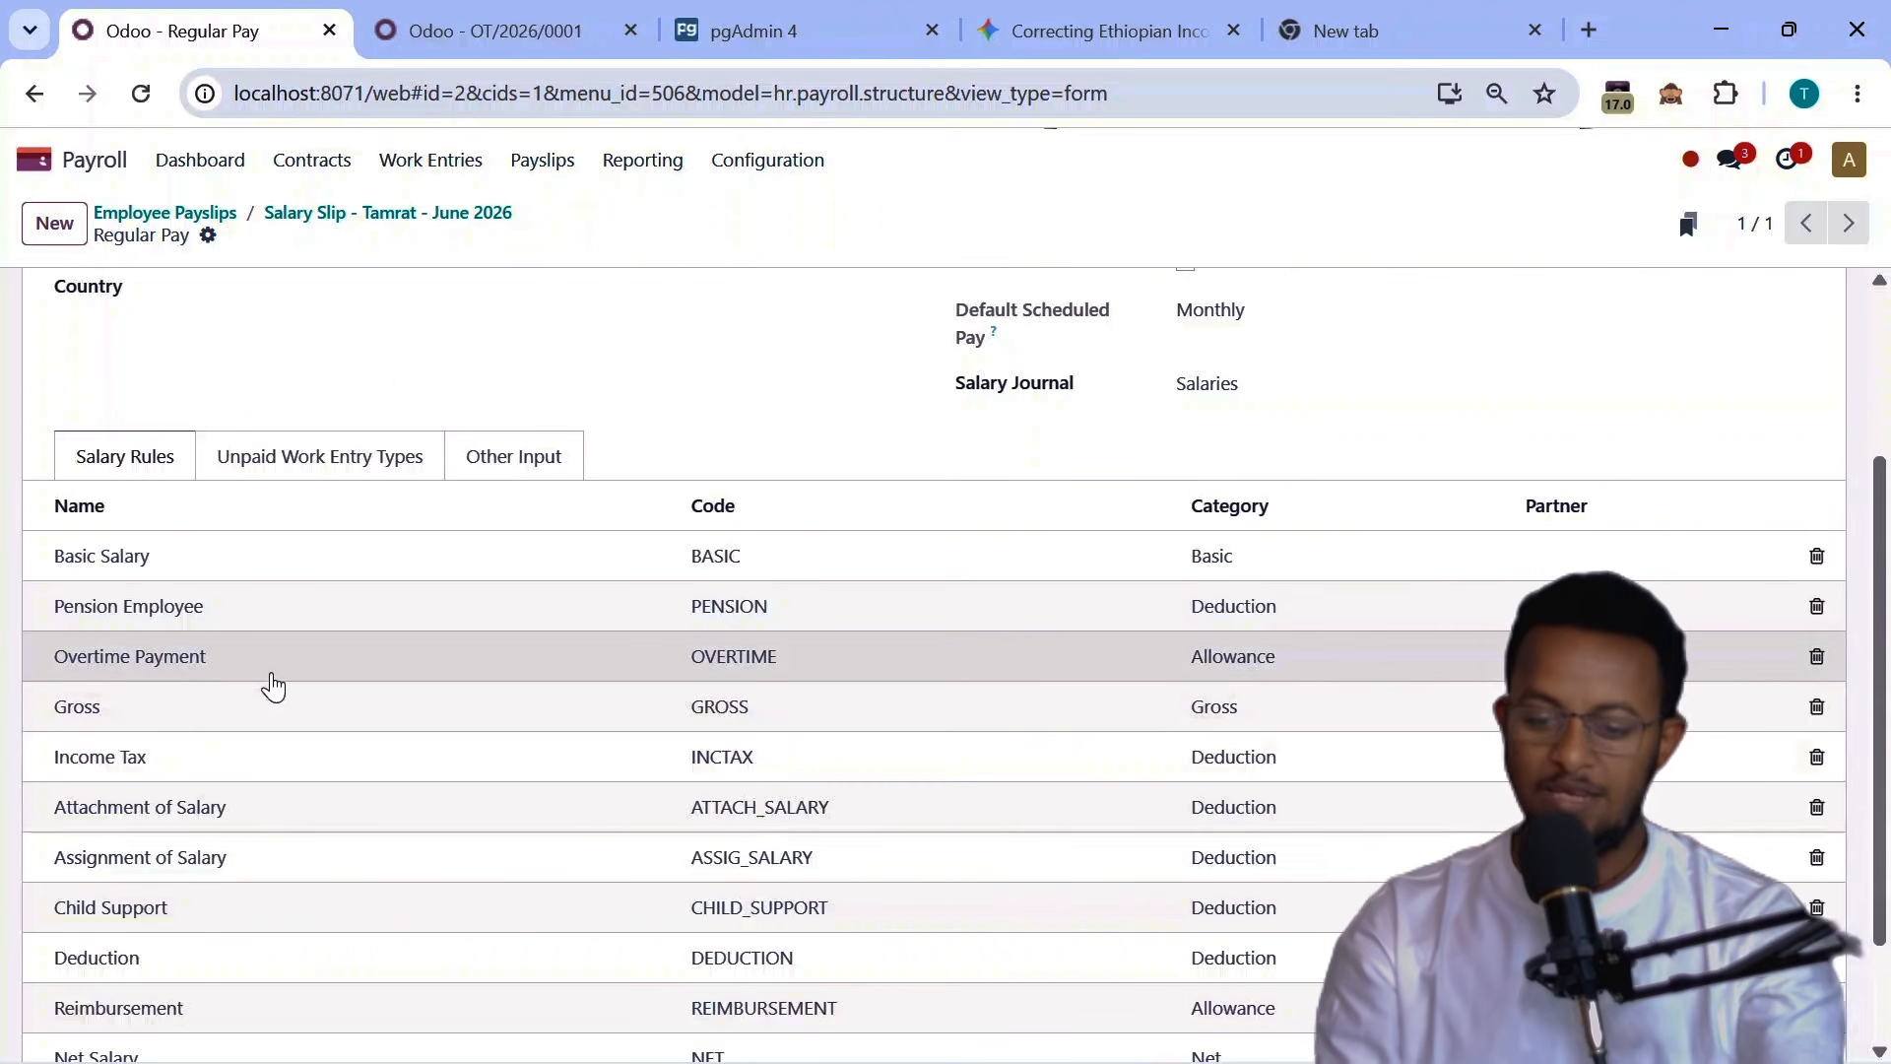
Review the Python condition and computation code of the Overtime Payment rule in the Regular Pay structure.
scroll(350, 670, up, 3)
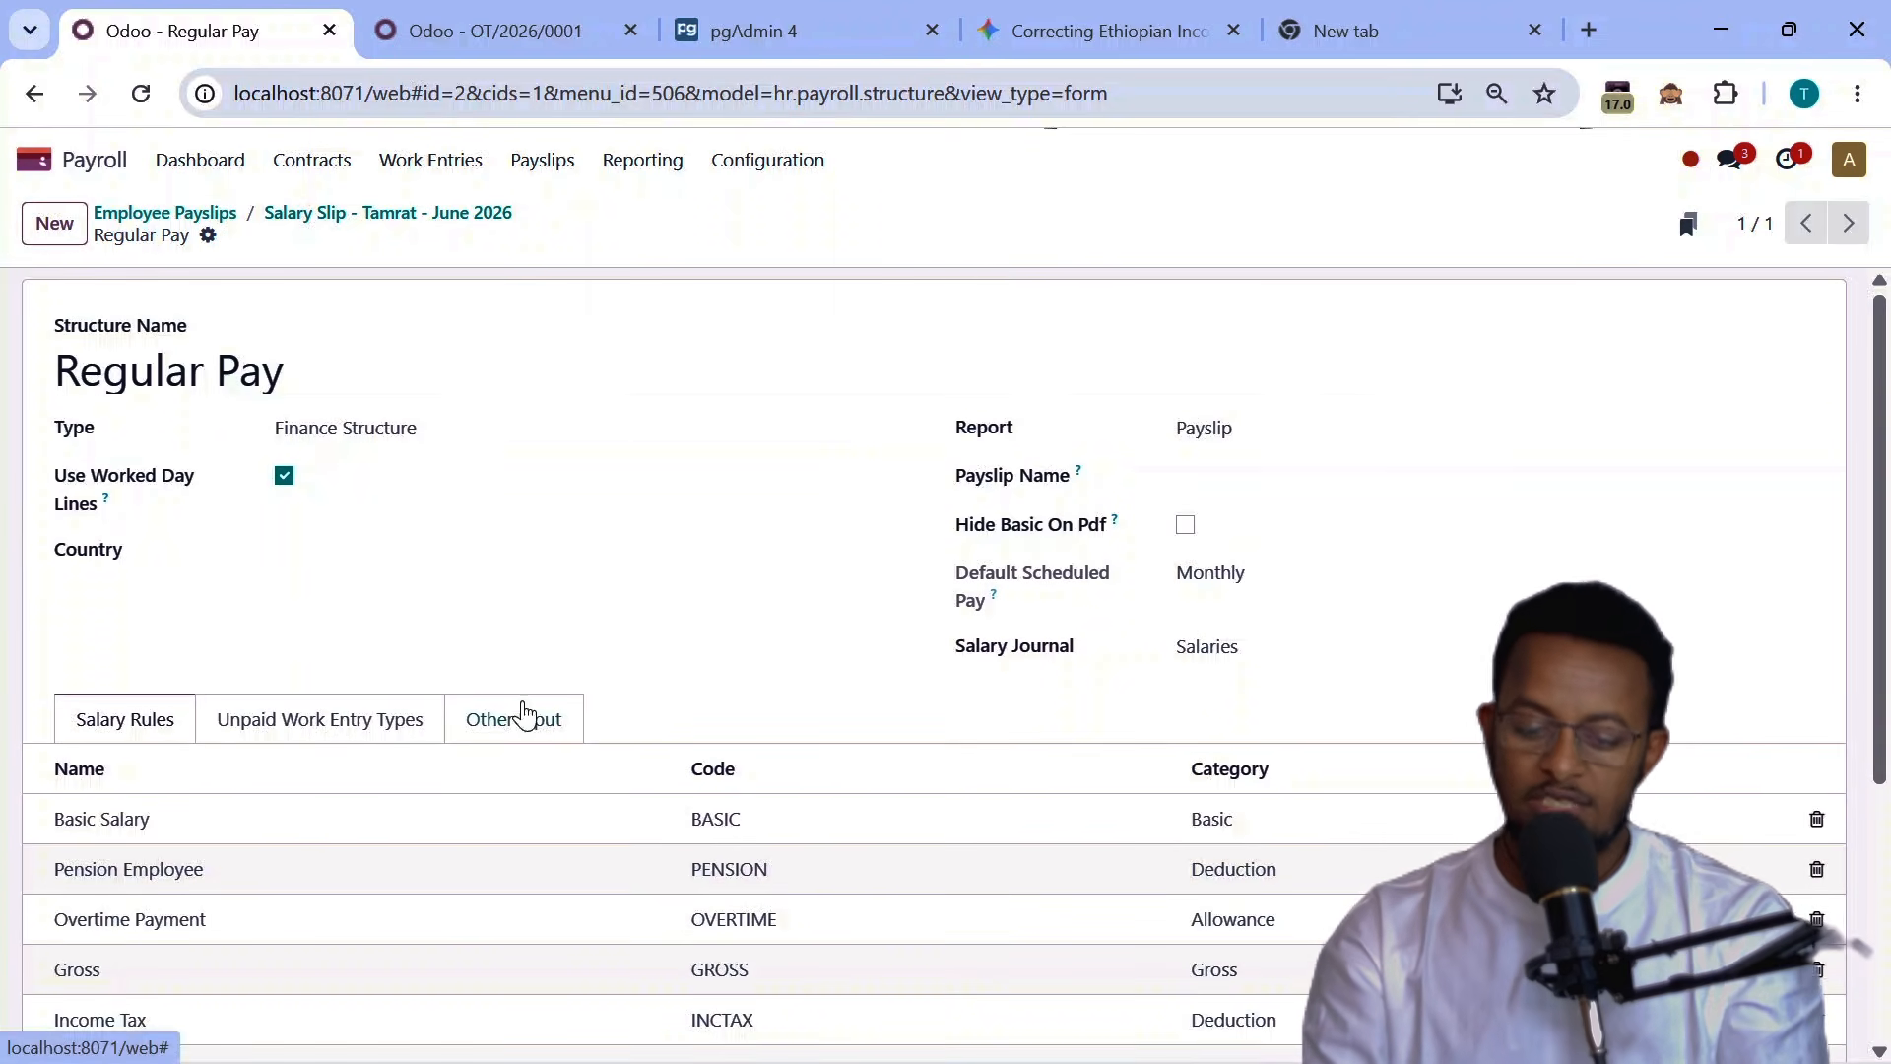
scroll(298, 722, down, 3)
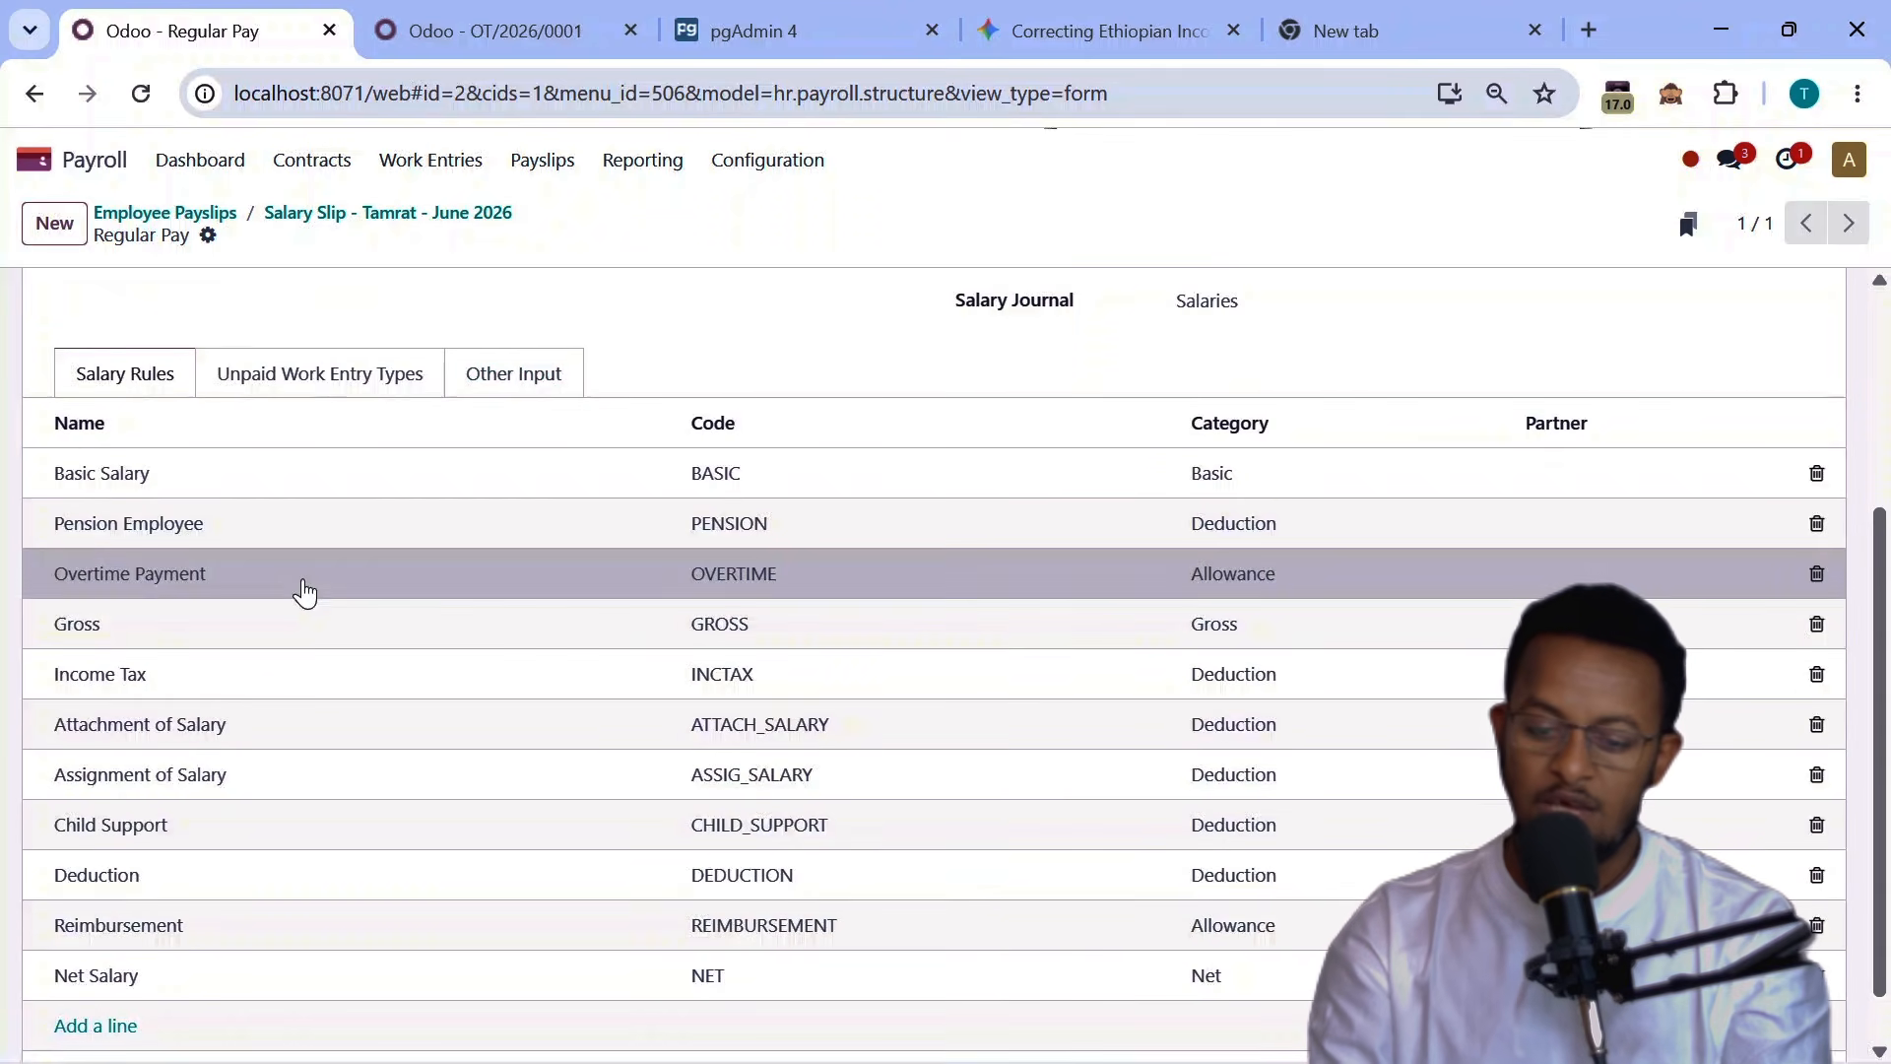
click(303, 579)
scroll(303, 581, down, 5)
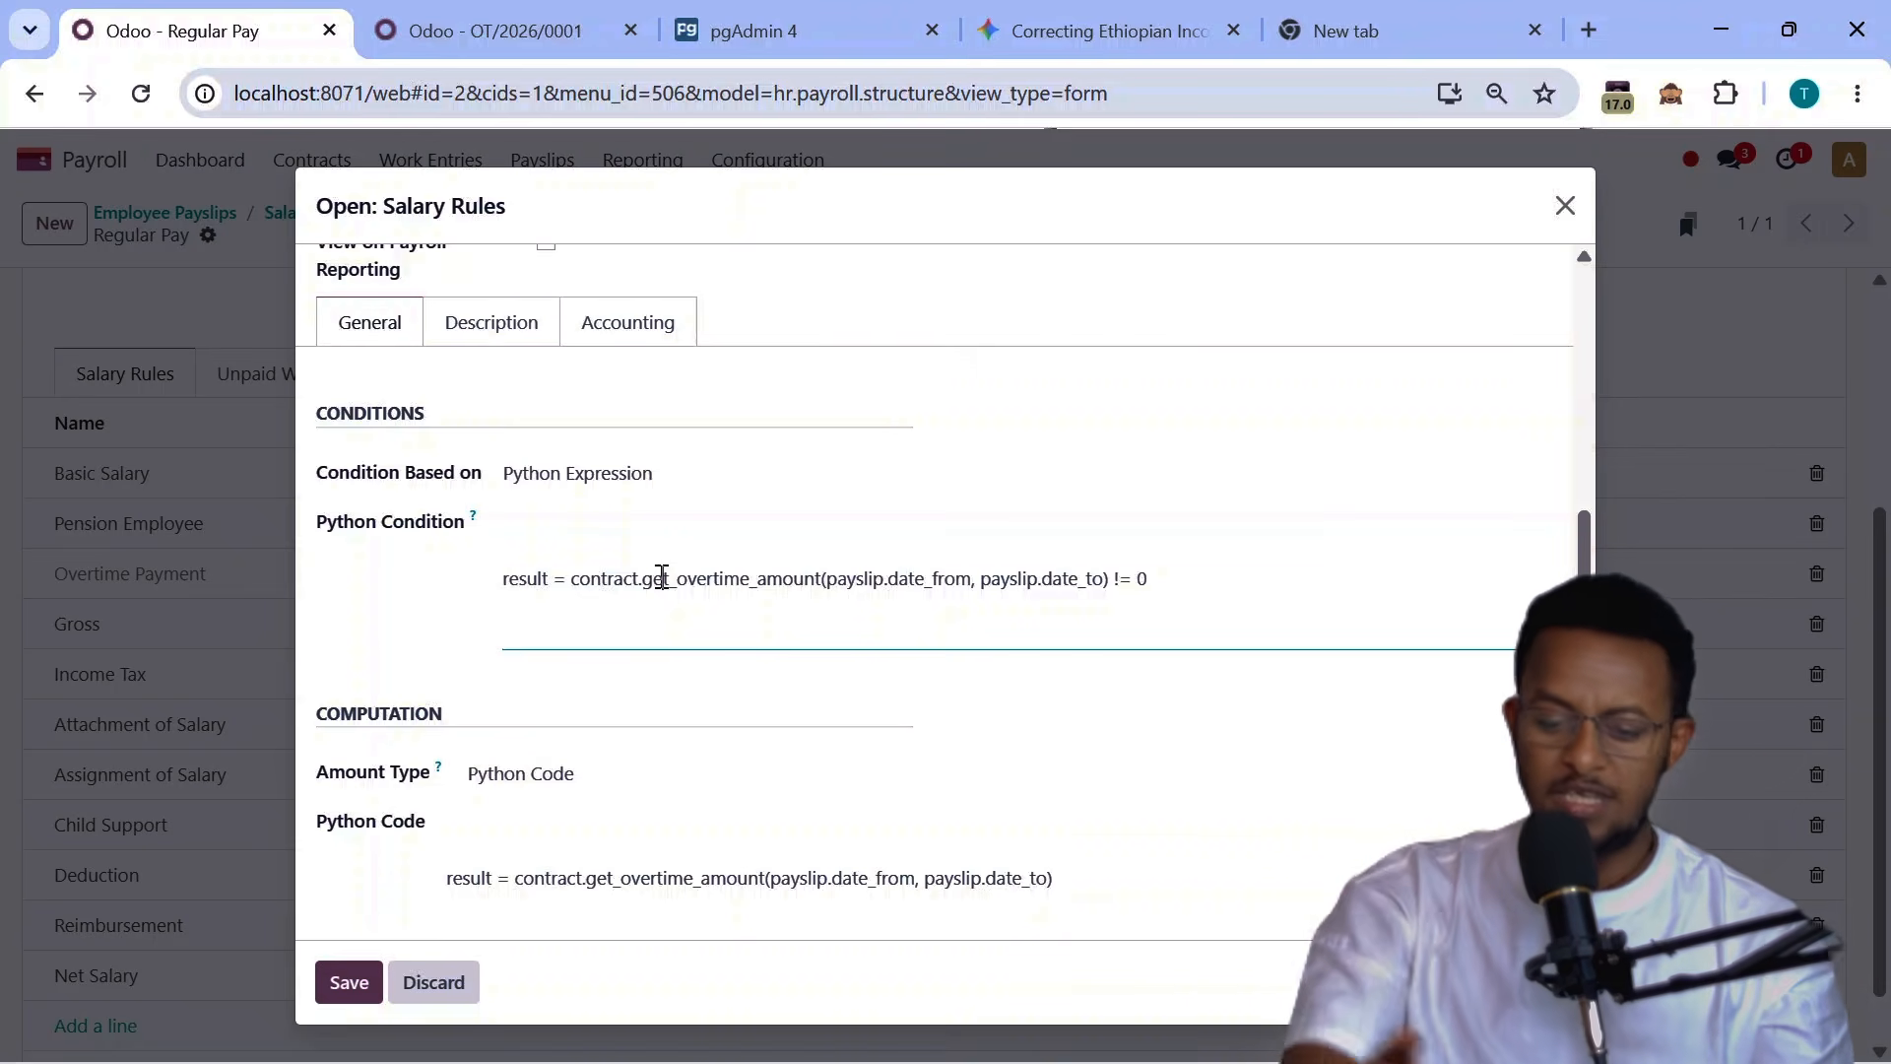
click(349, 978)
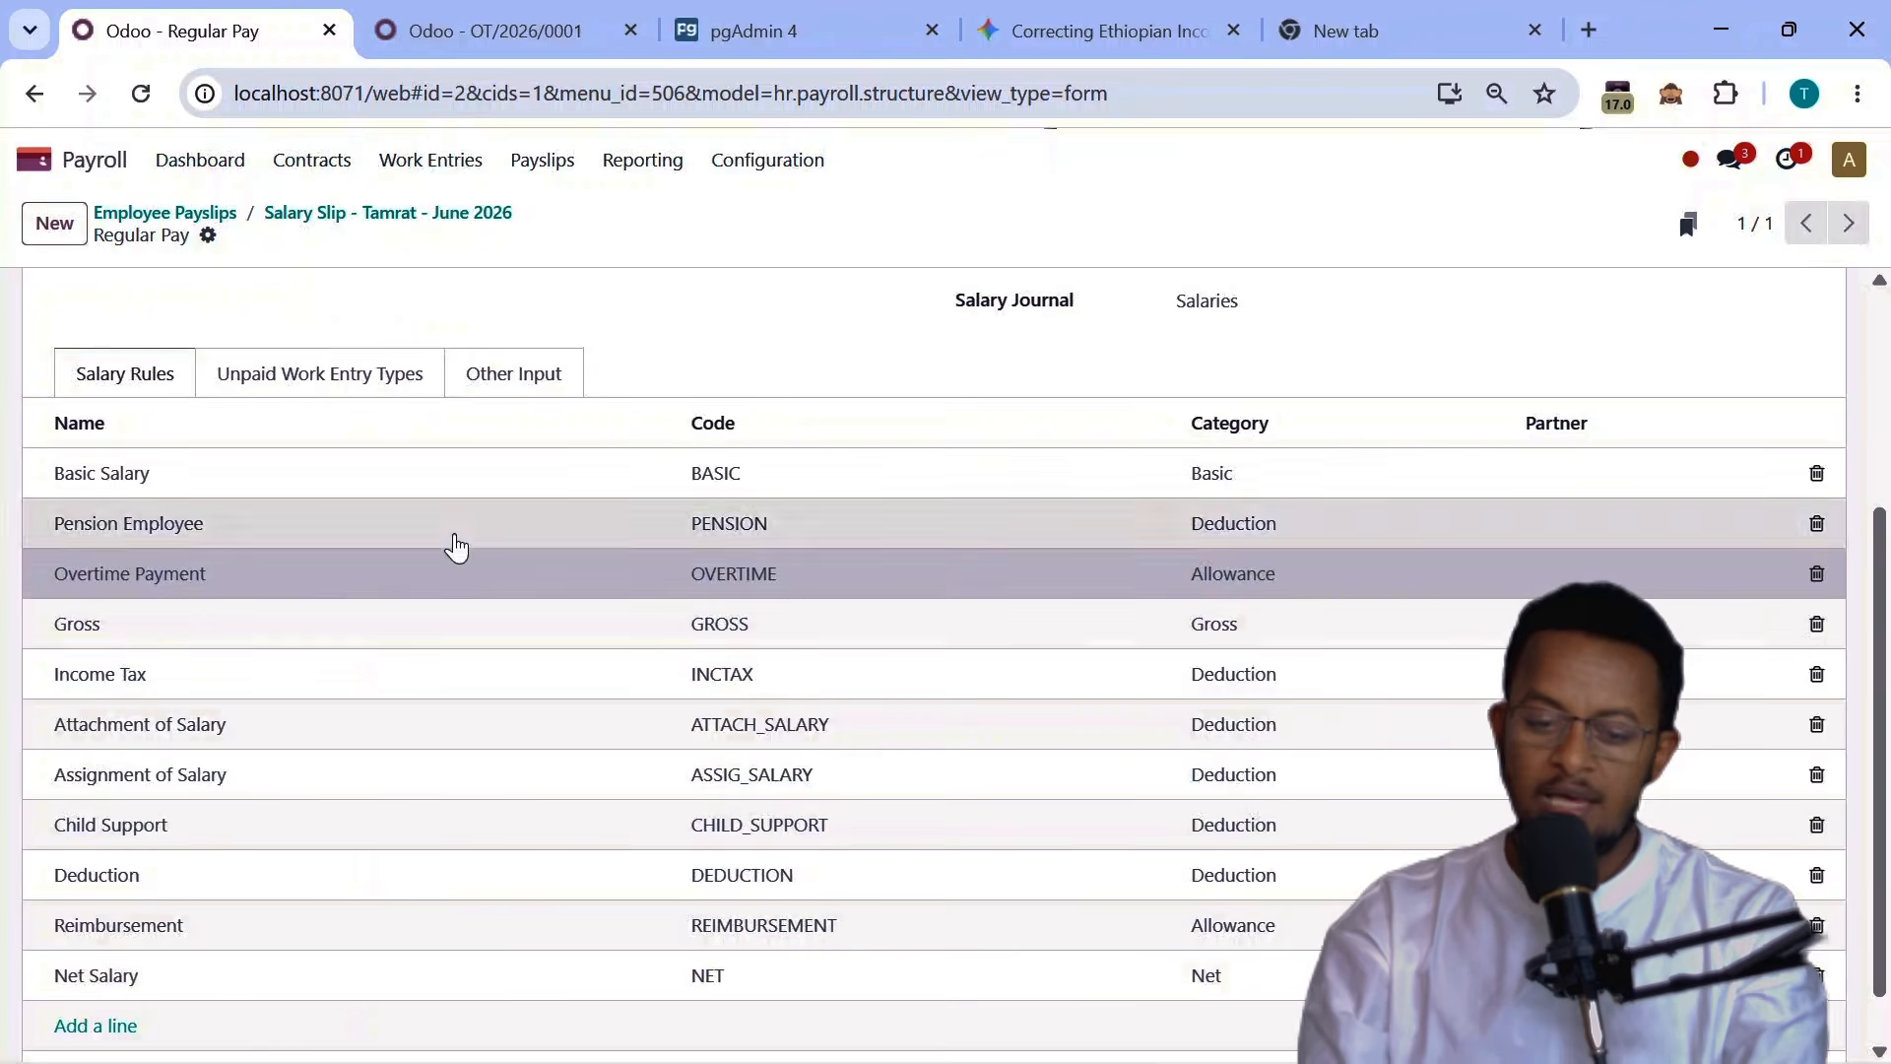
Return to the employee's June 2026 payslip and bring its salary computation lines into view.
scroll(452, 541, up, 3)
click(494, 221)
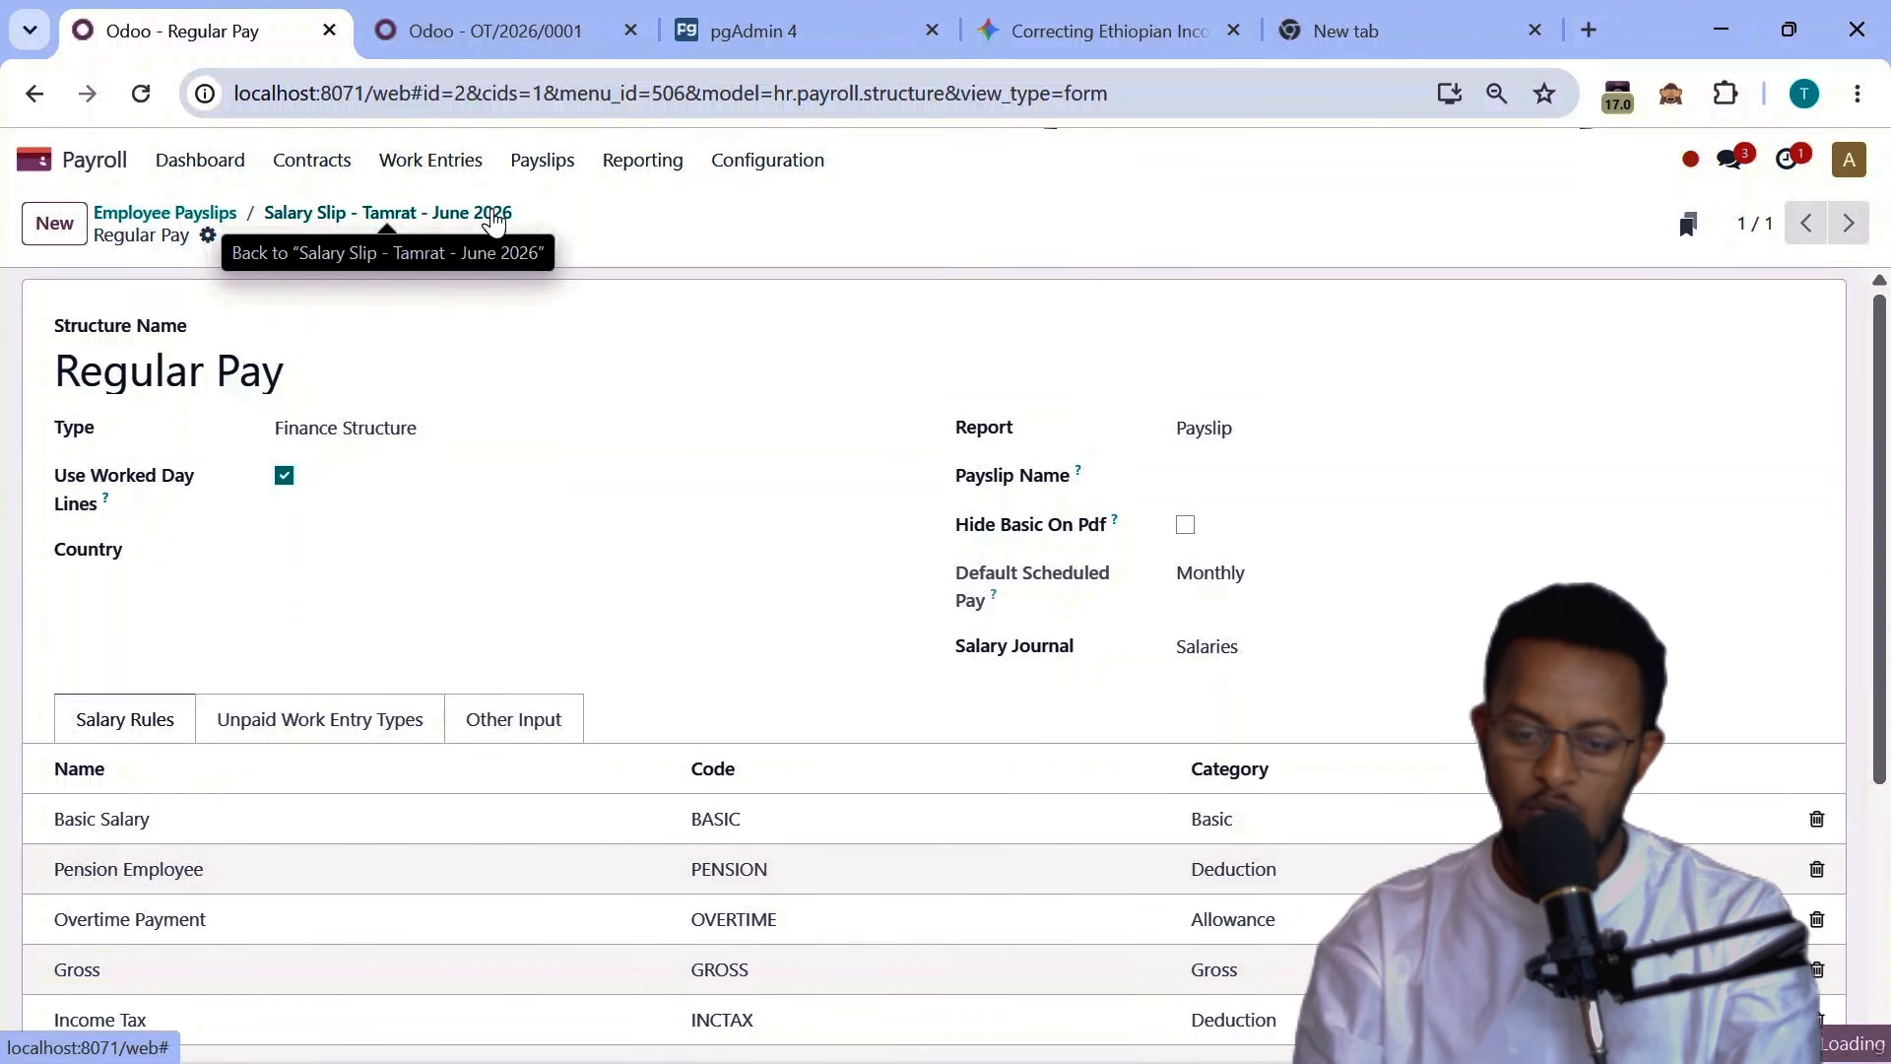
scroll(414, 759, down, 2)
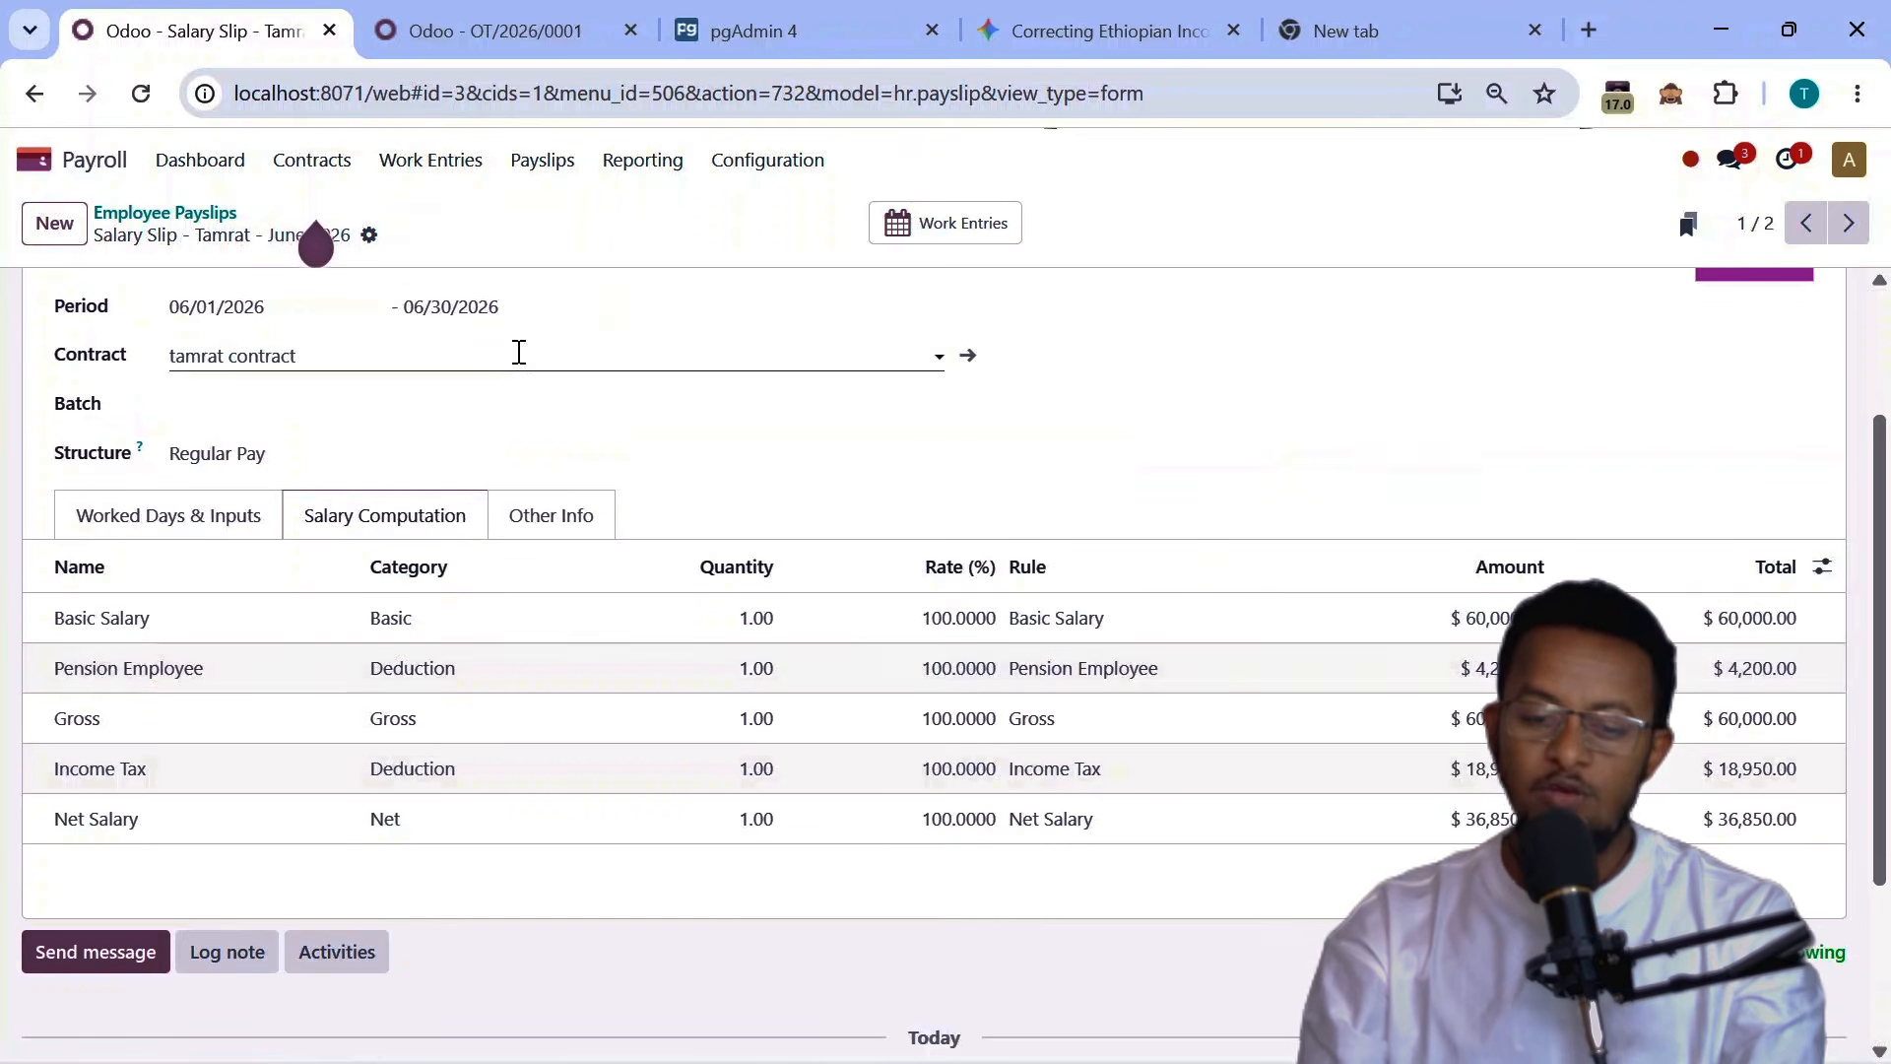
Recompute the June 2026 payslip's sheet so the updated Regular Pay rules apply.
scroll(423, 363, up, 2)
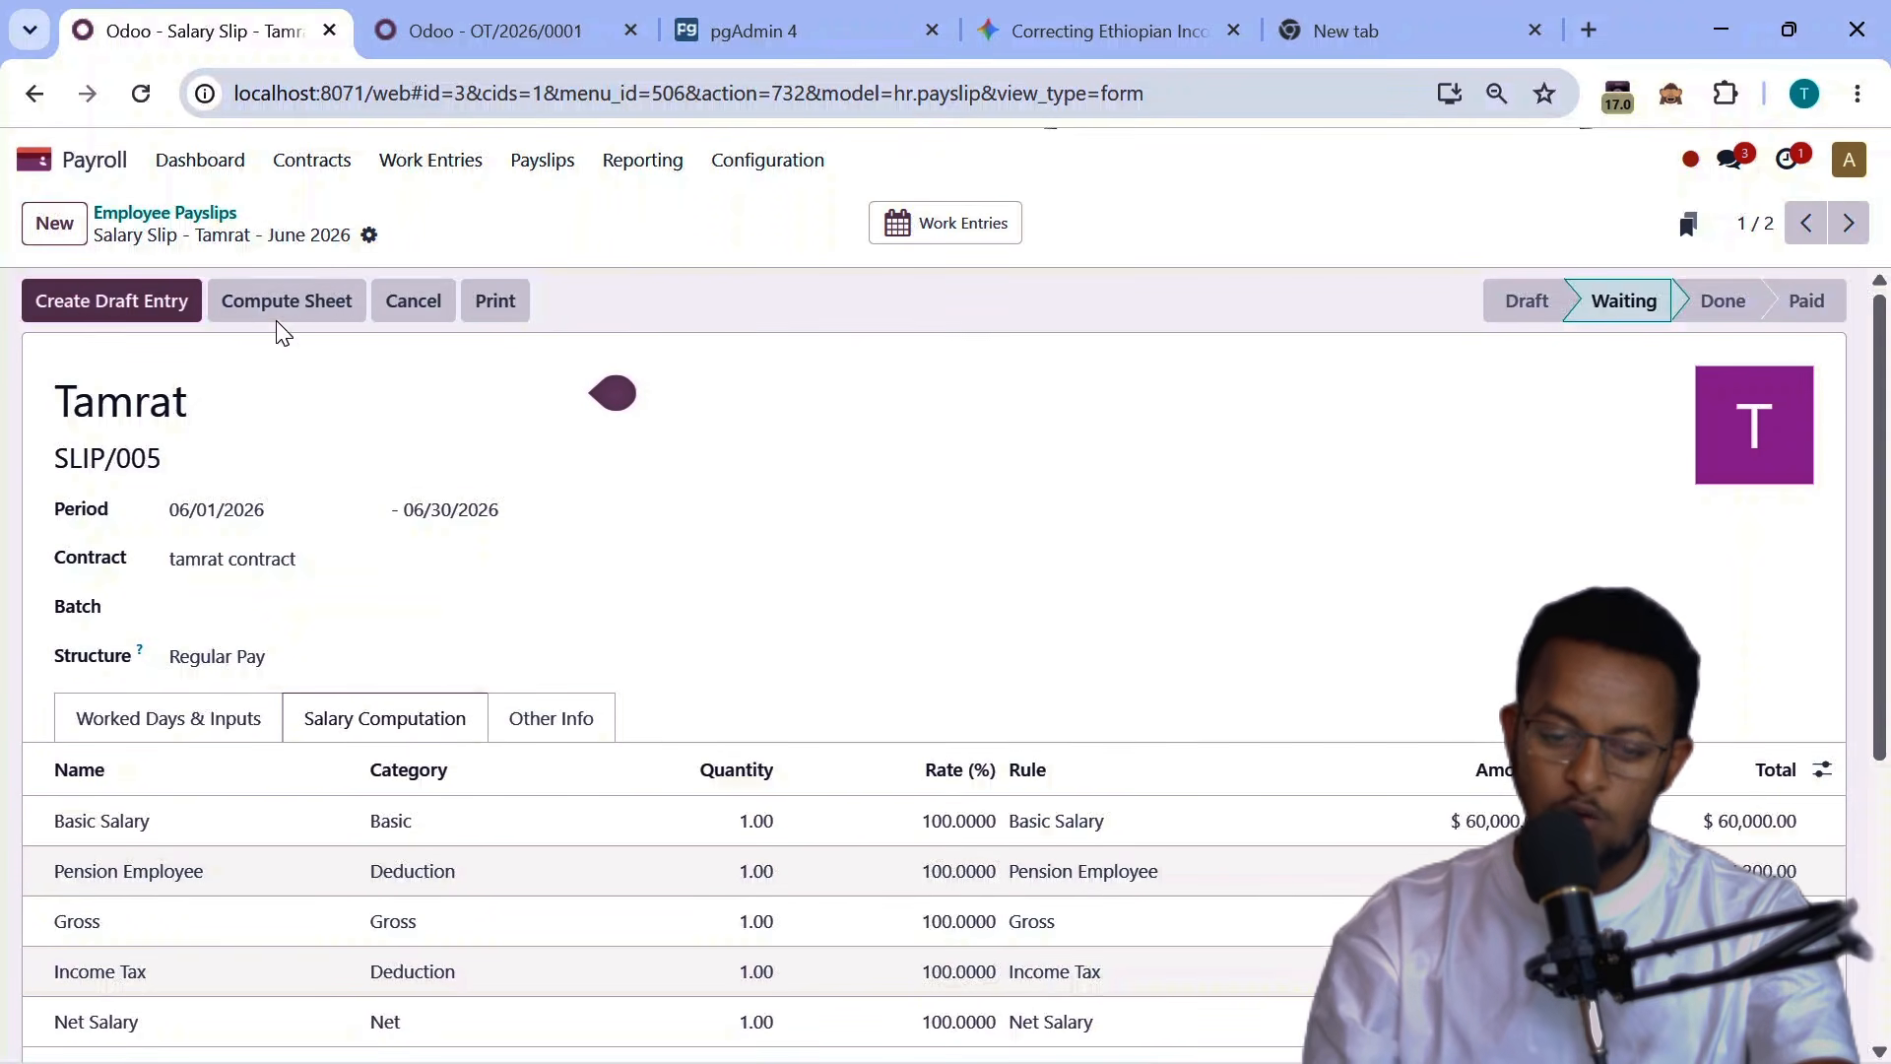
scroll(816, 409, down, 2)
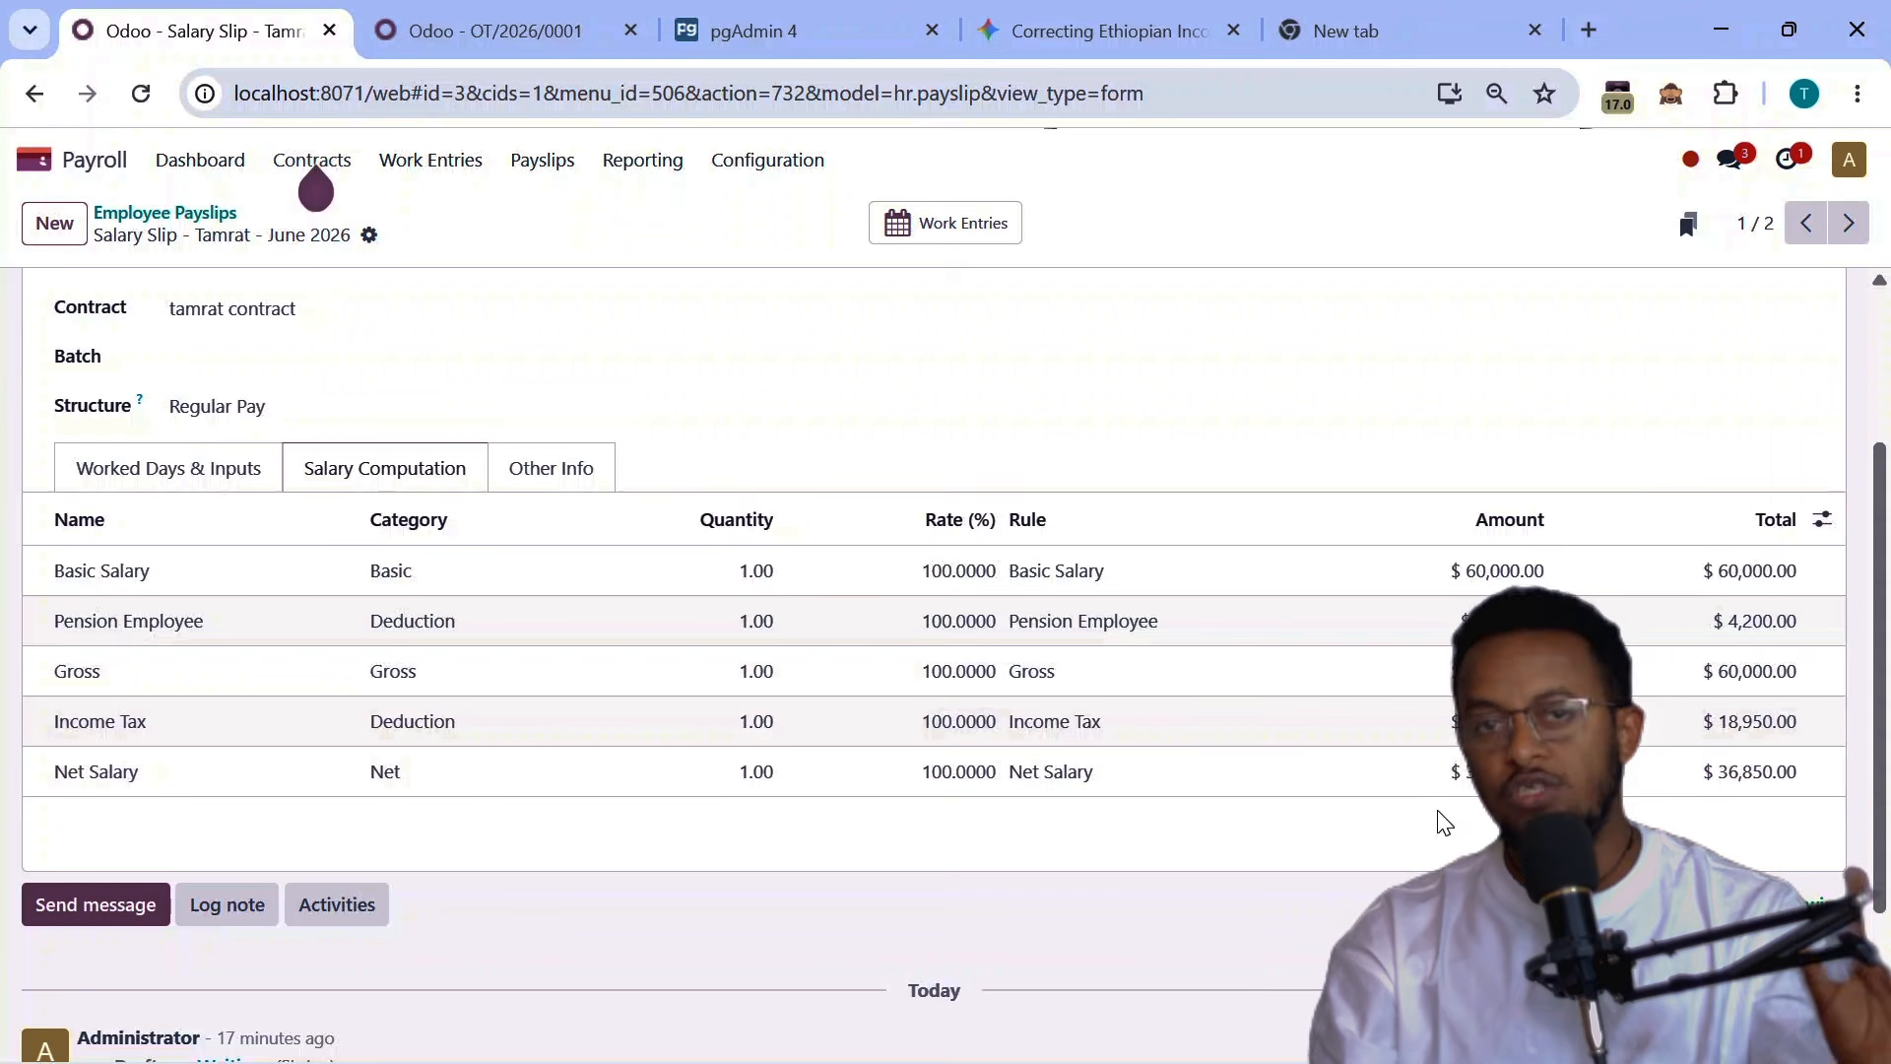
scroll(654, 768, up, 2)
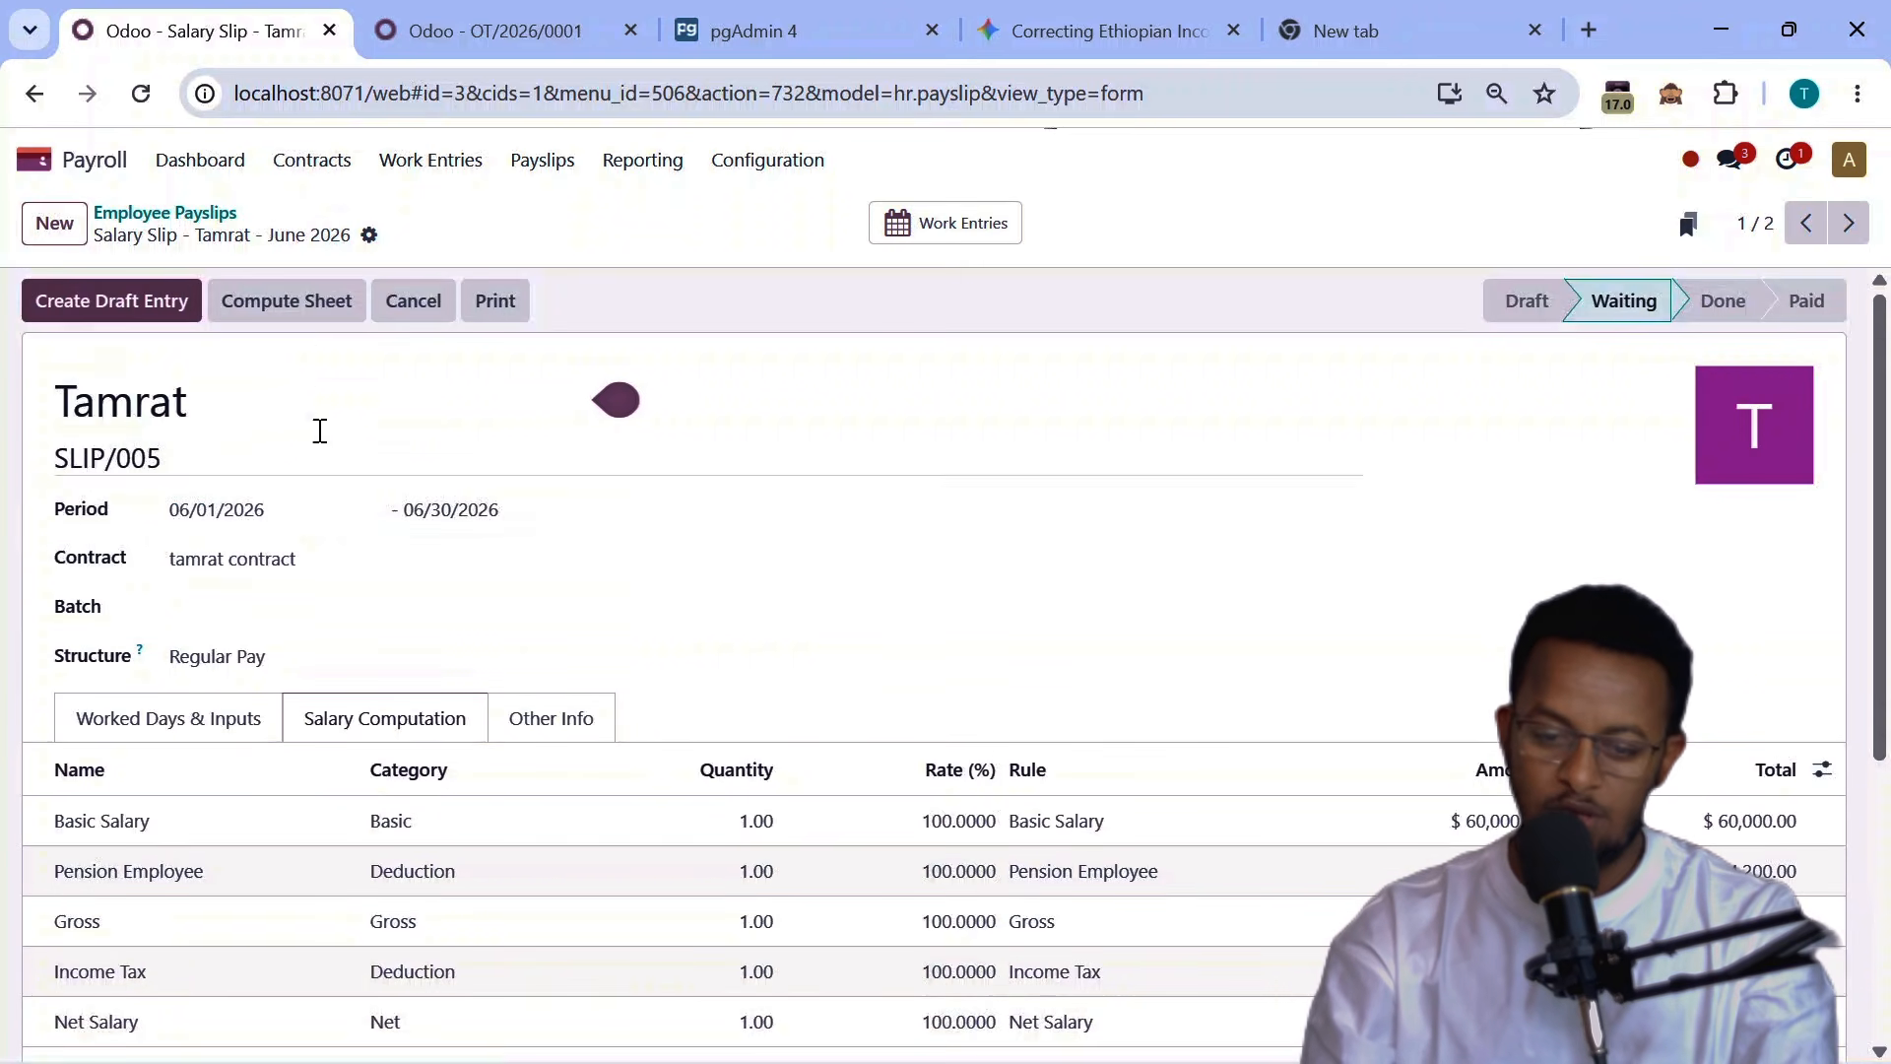
click(295, 305)
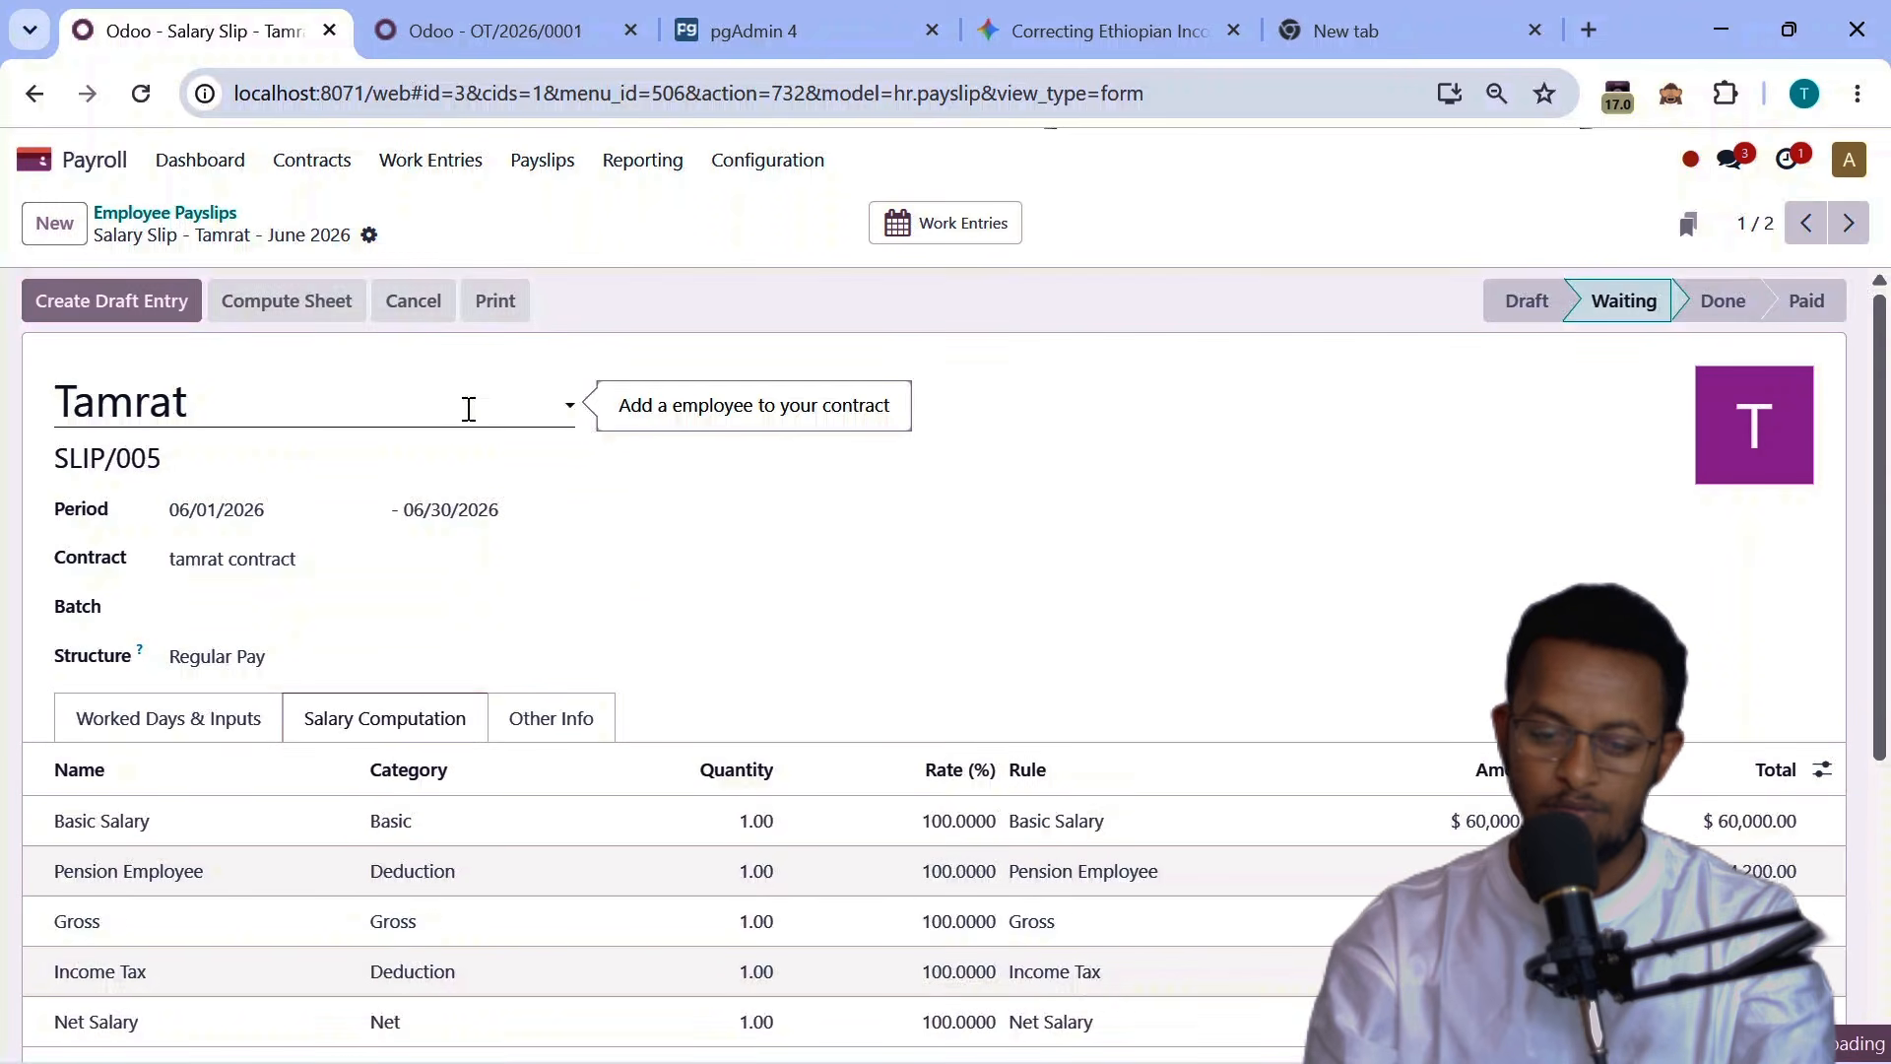
Review the recomputed payslip's salary lines, including Overtime Payment, Gross, Income Tax and Net Salary.
scroll(380, 690, down, 2)
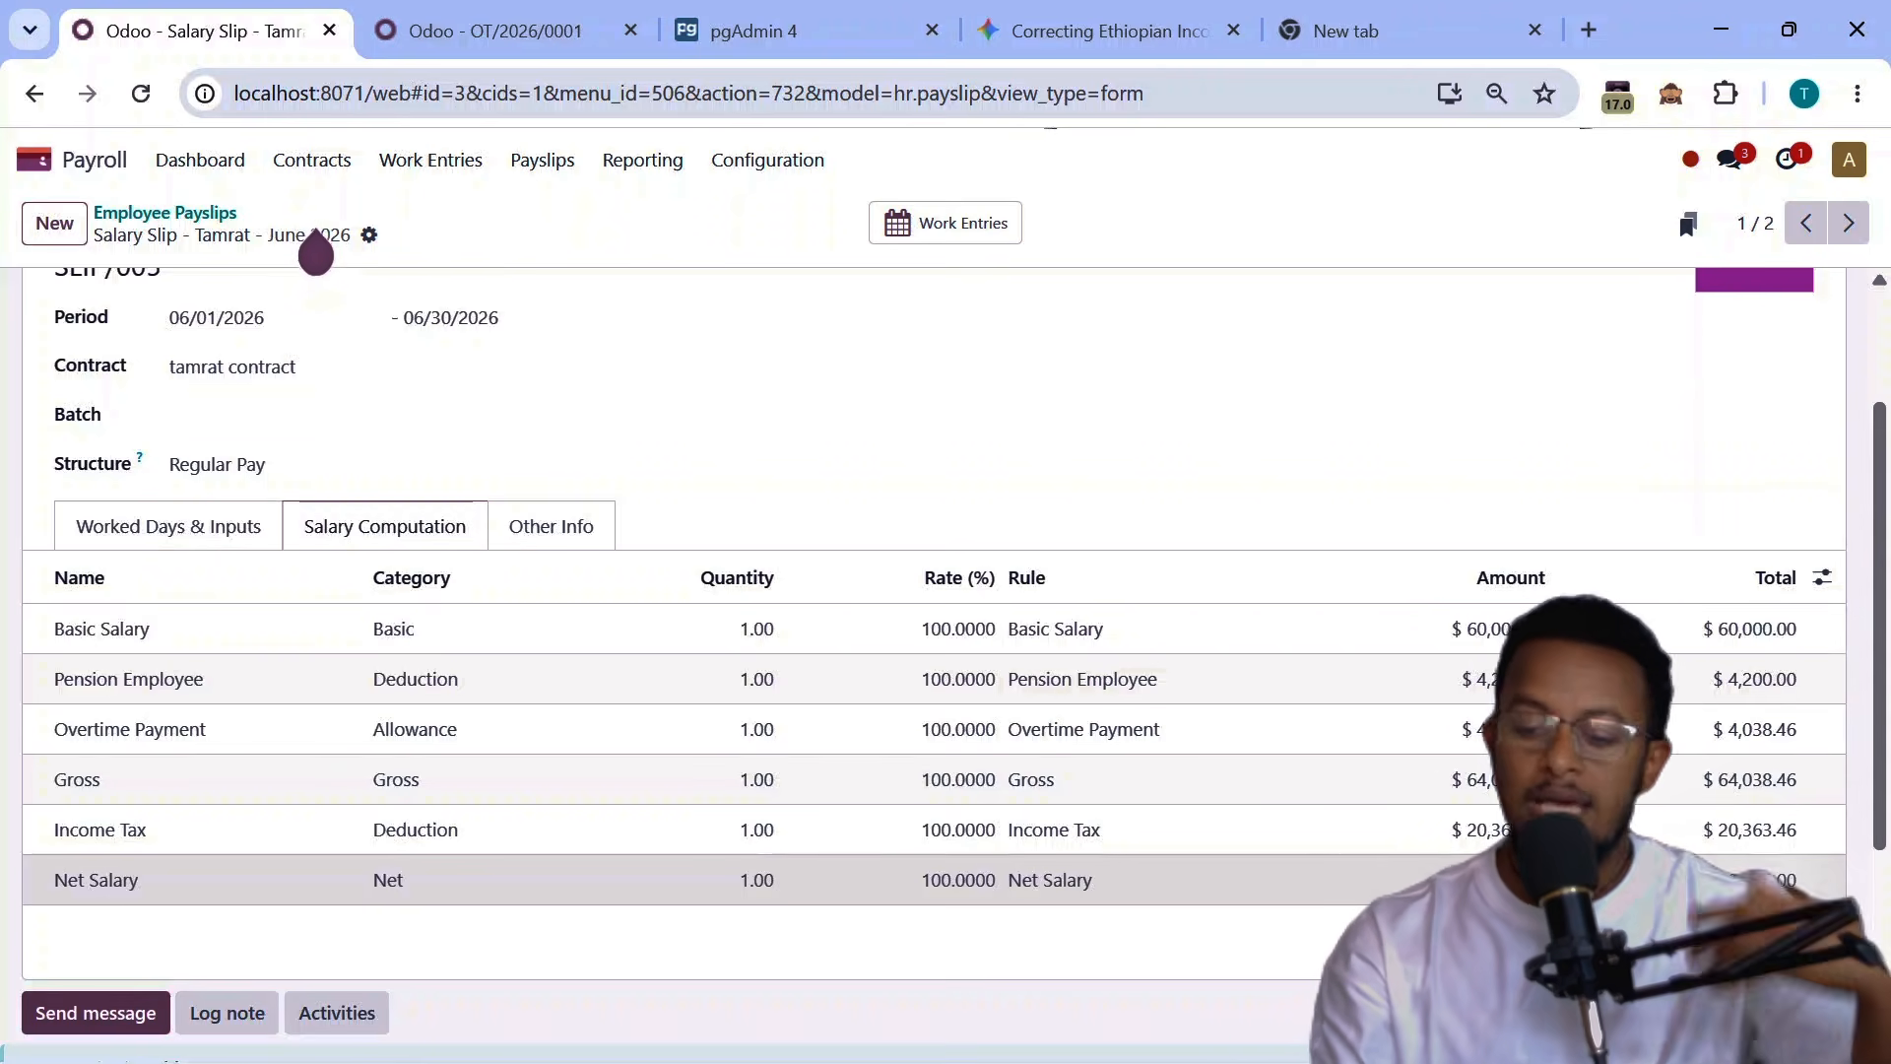
scroll(802, 684, up, 2)
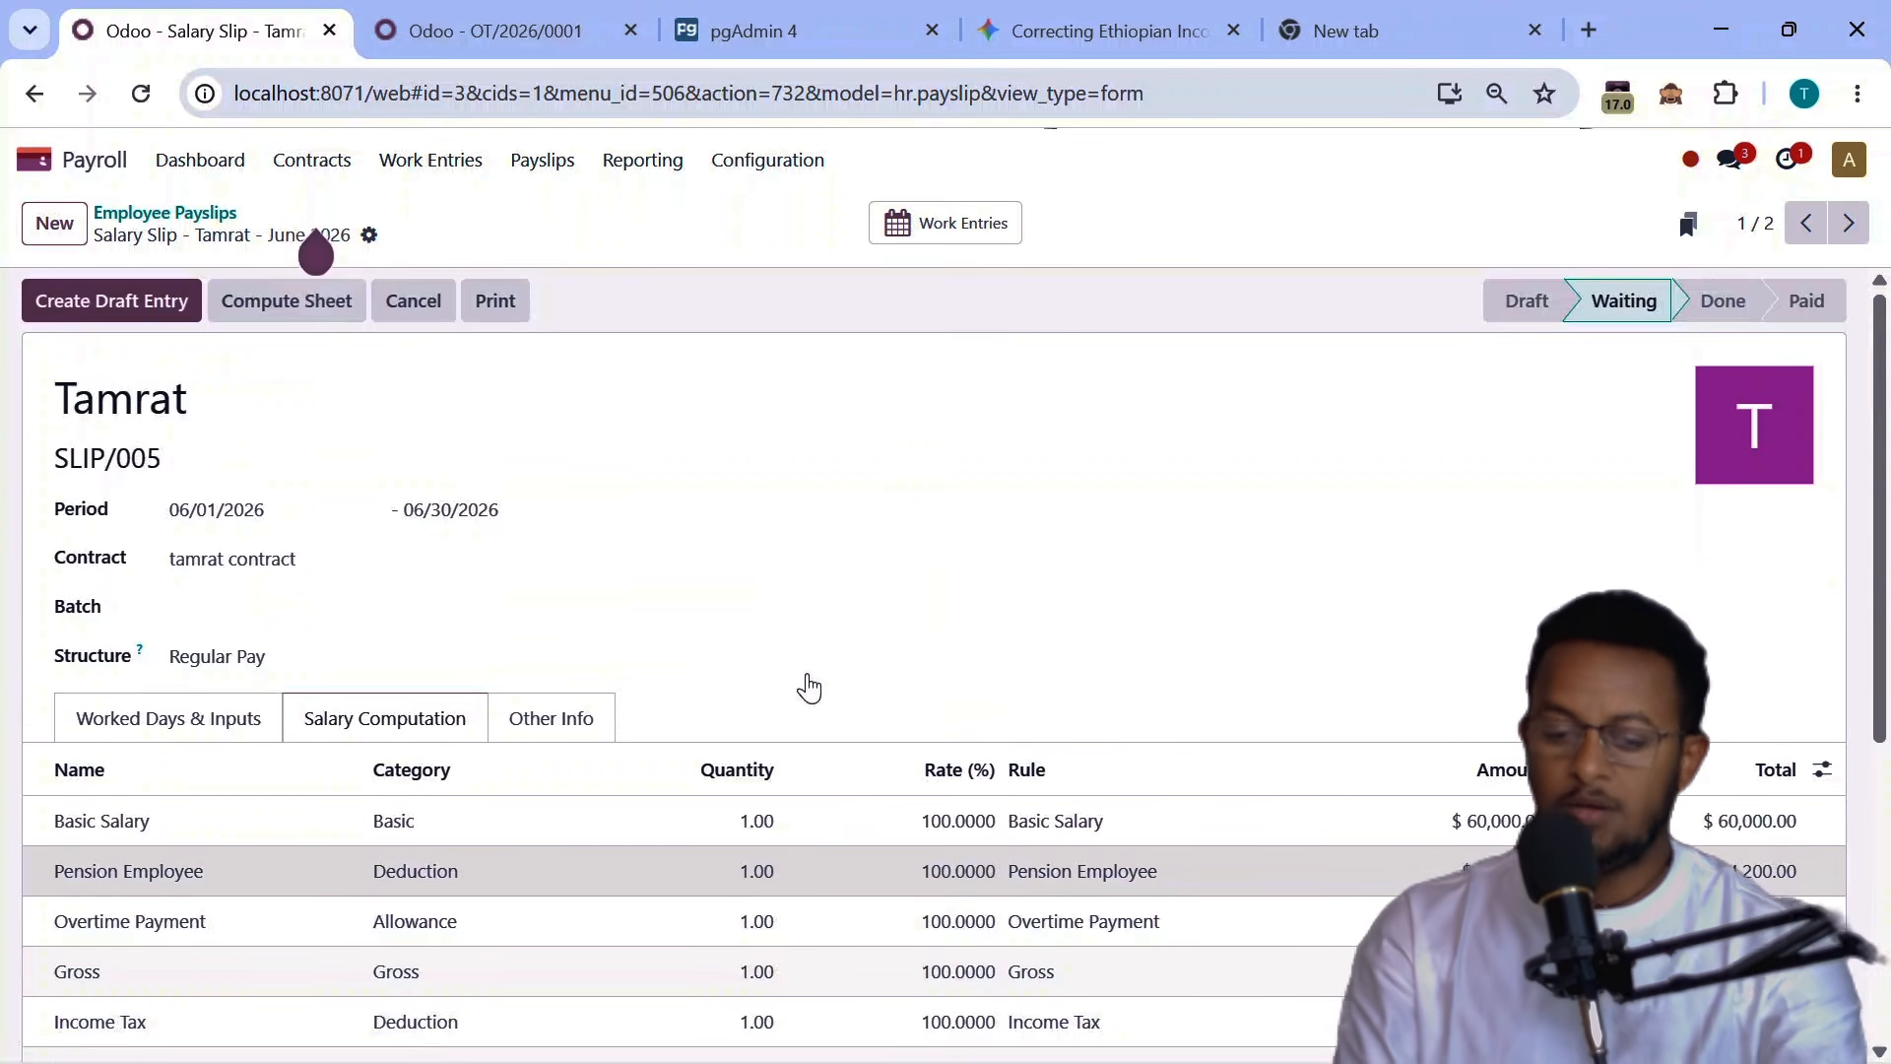
scroll(801, 684, down, 2)
scroll(810, 681, down, 2)
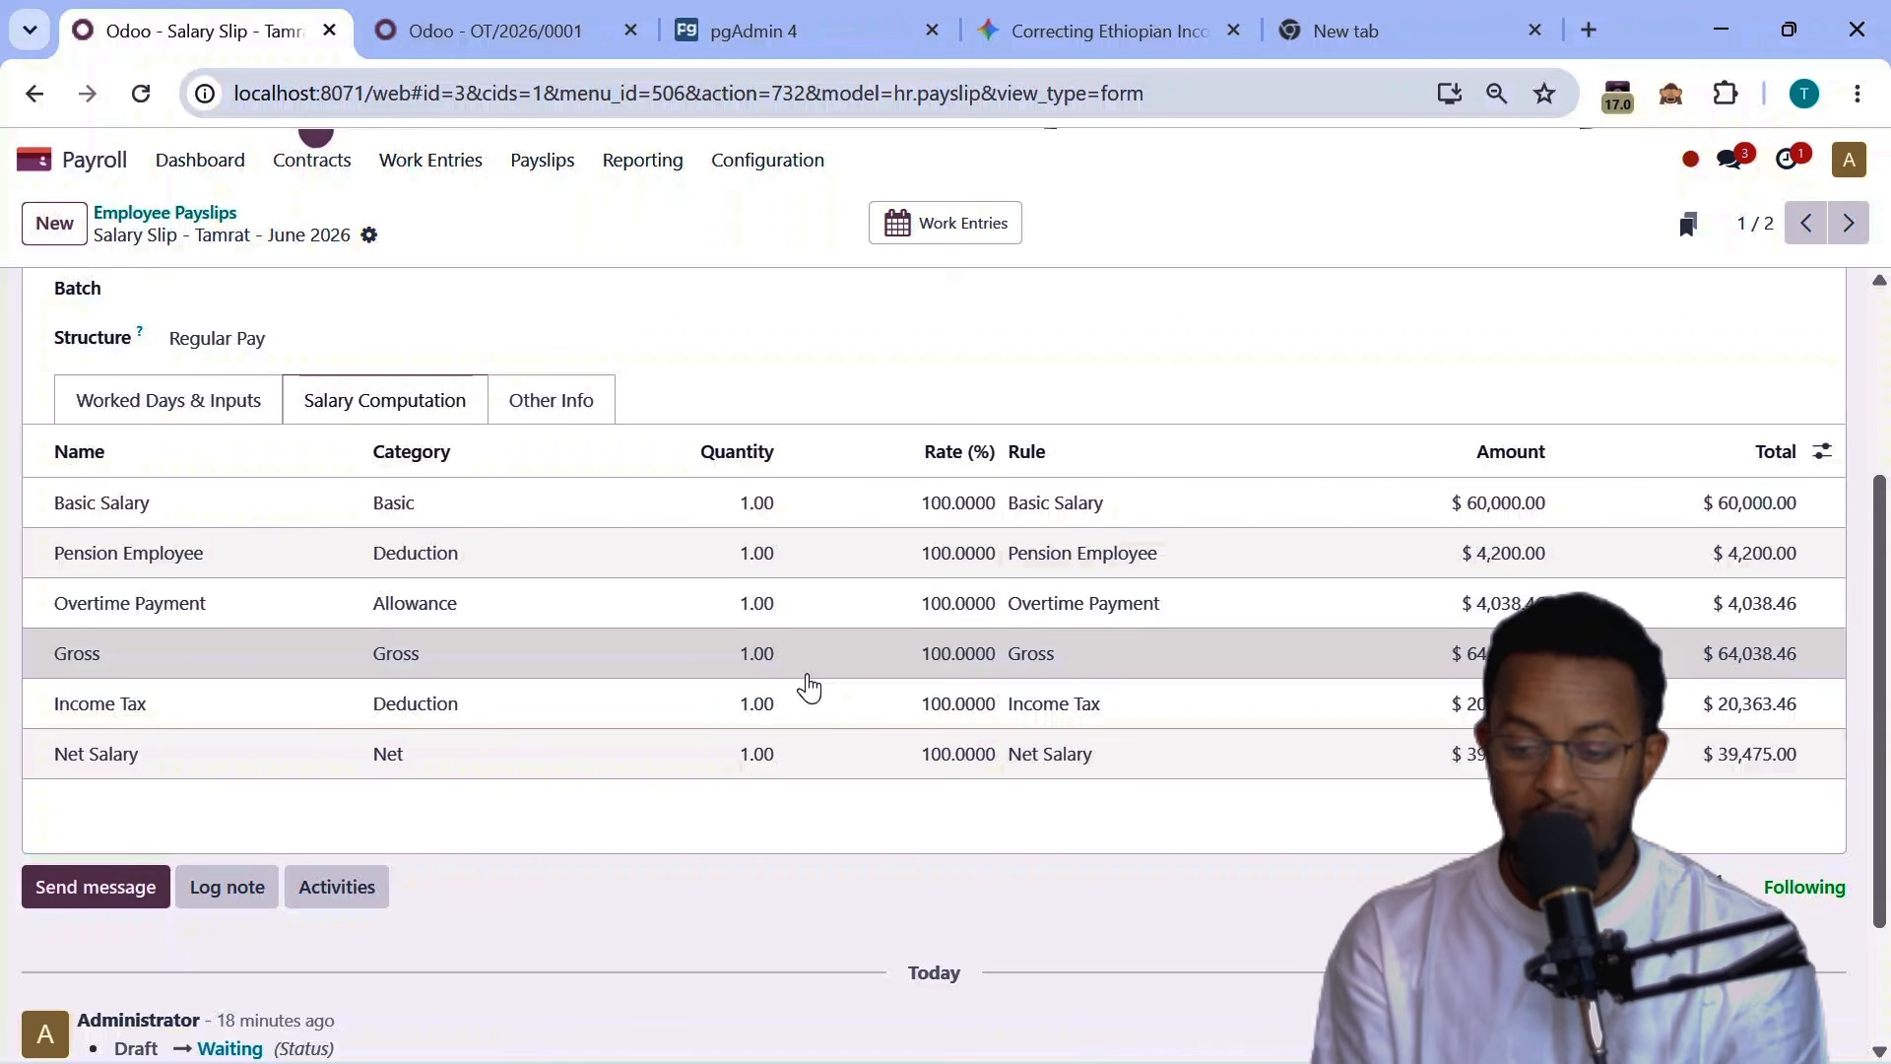
scroll(809, 687, up, 3)
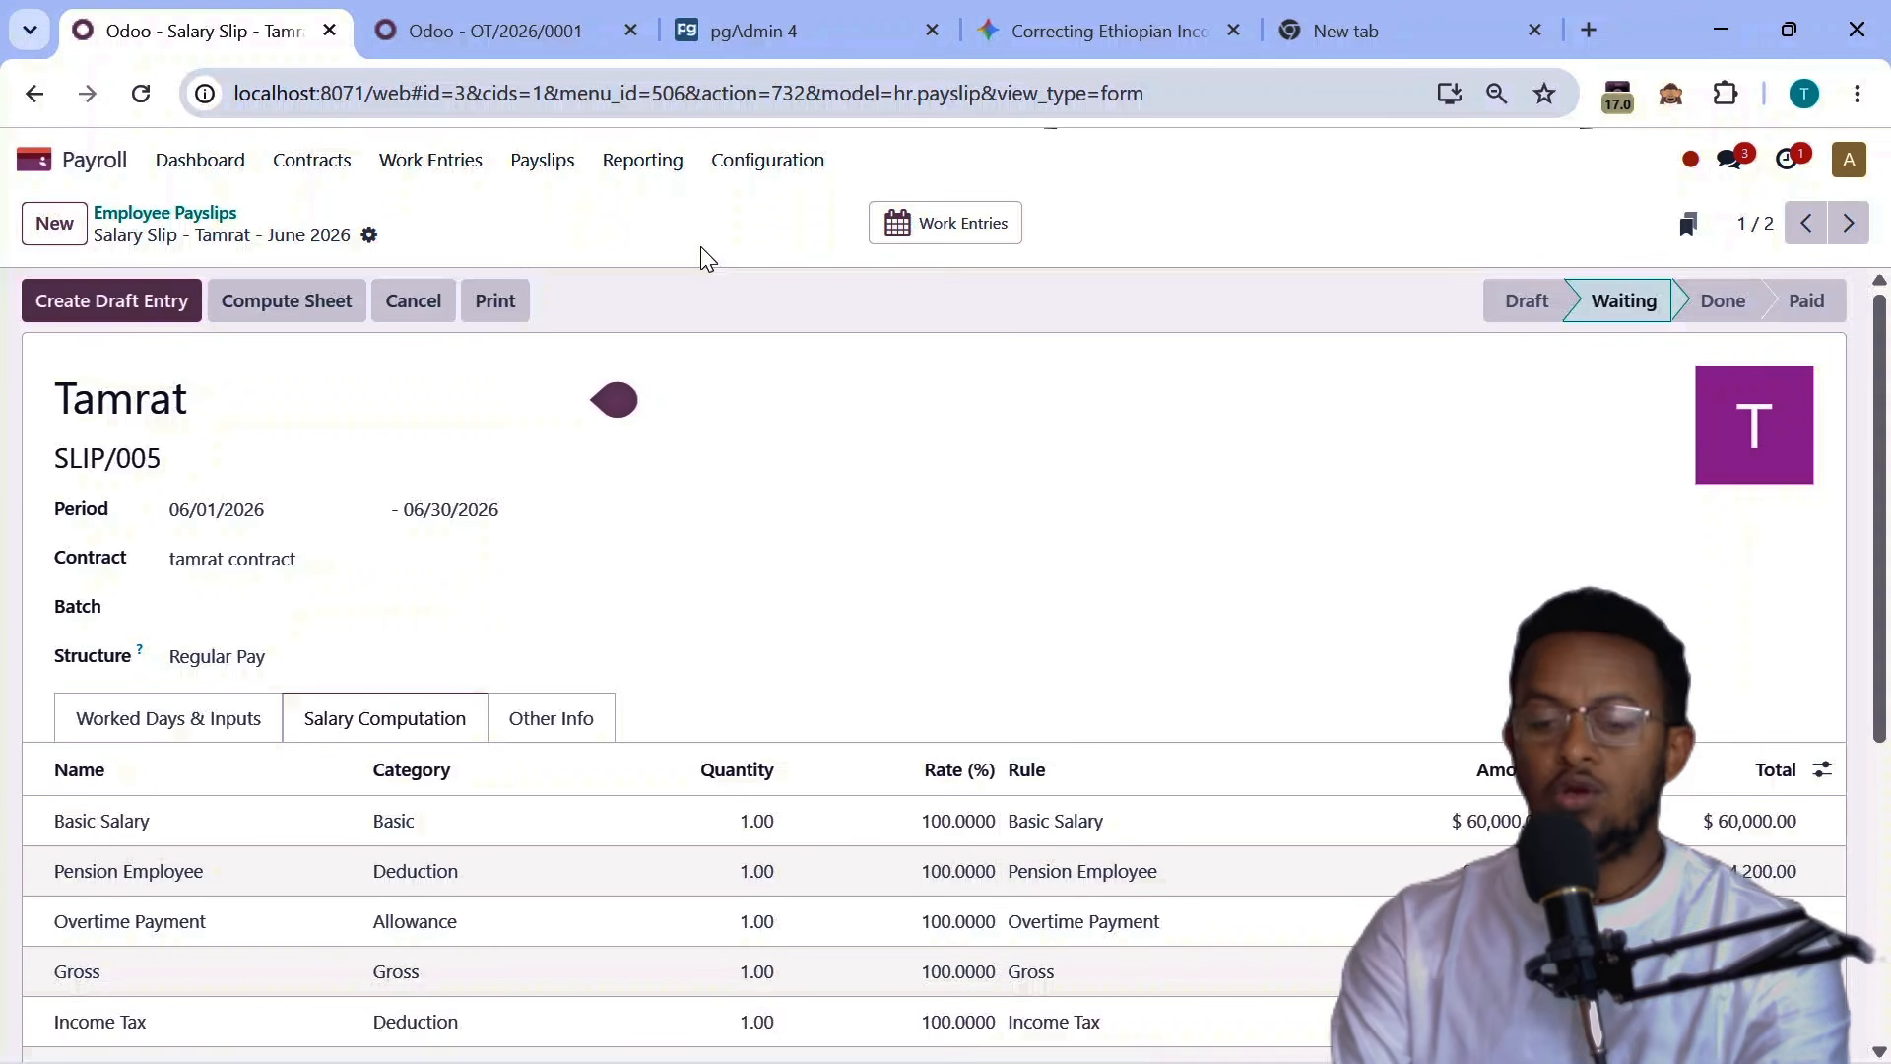
scroll(734, 542, down, 2)
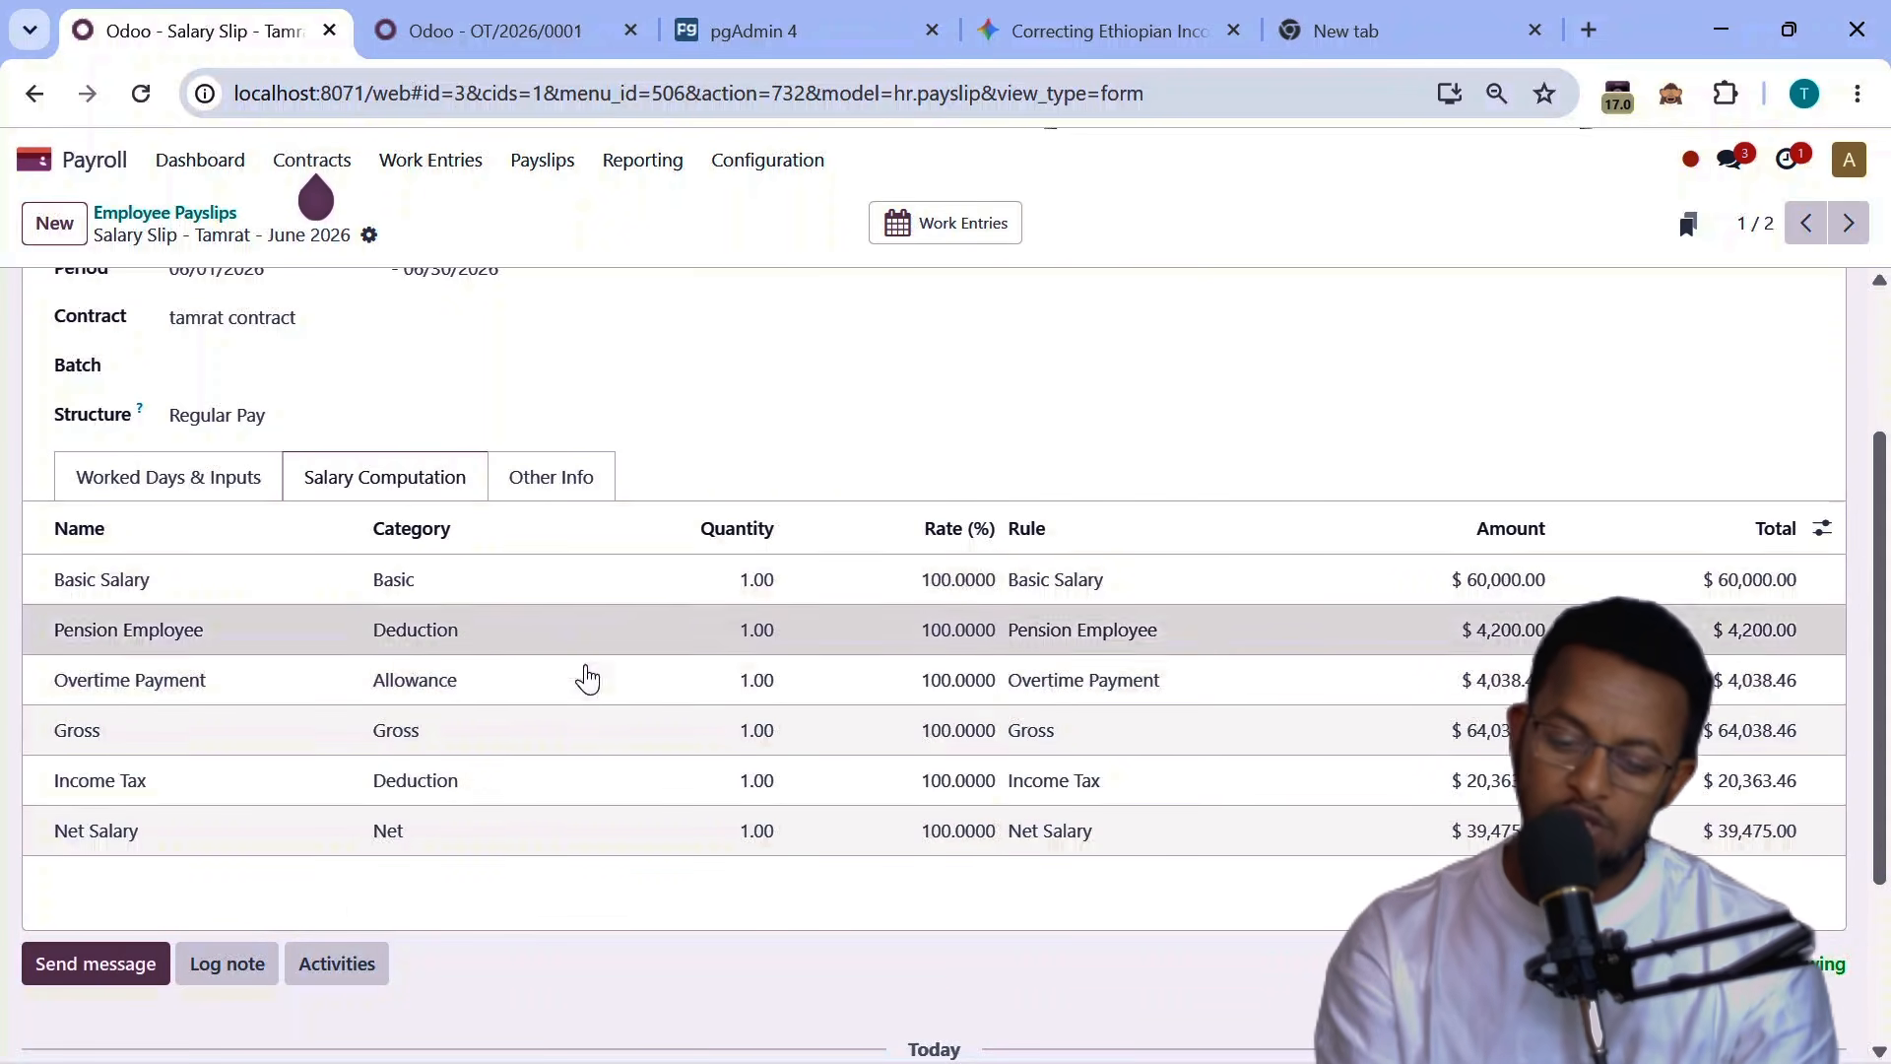
scroll(689, 705, up, 3)
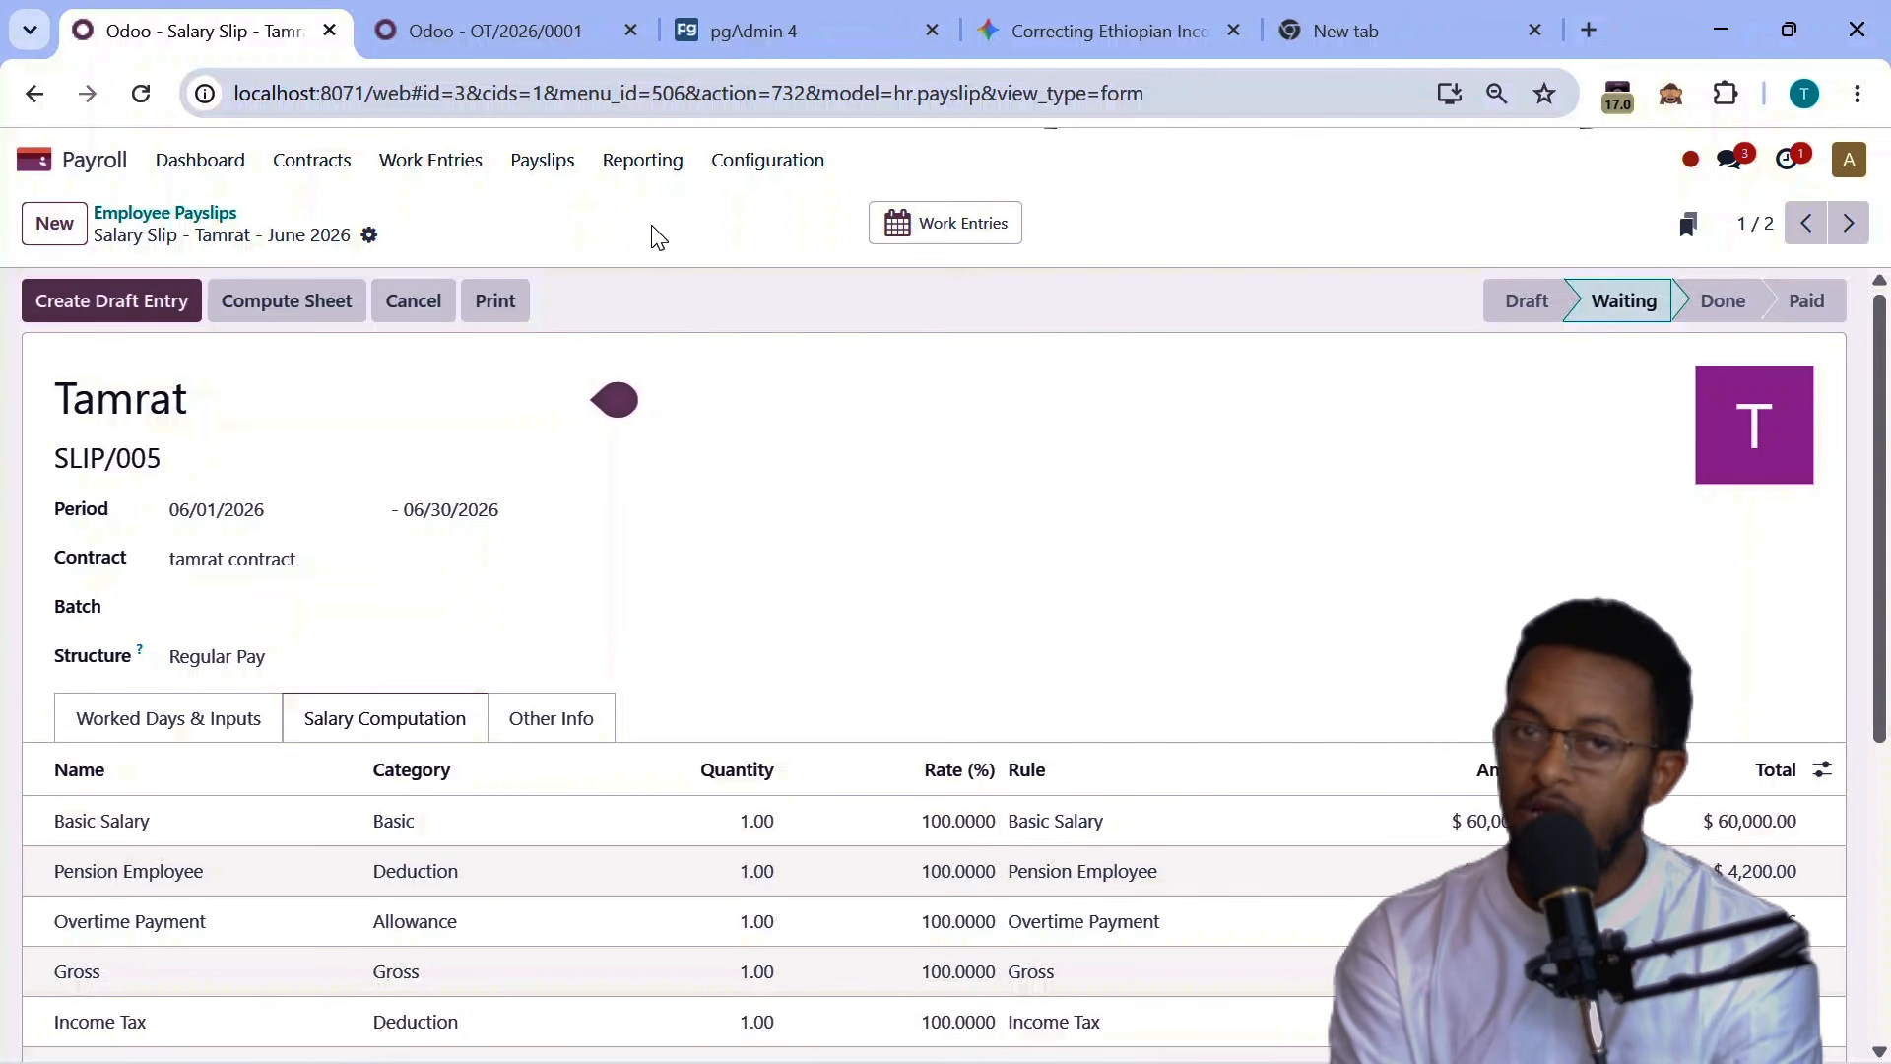
Switch to the empty browser tab, search the web for "runbot odoo 19" and open the Odoo Runbot site.
click(1371, 12)
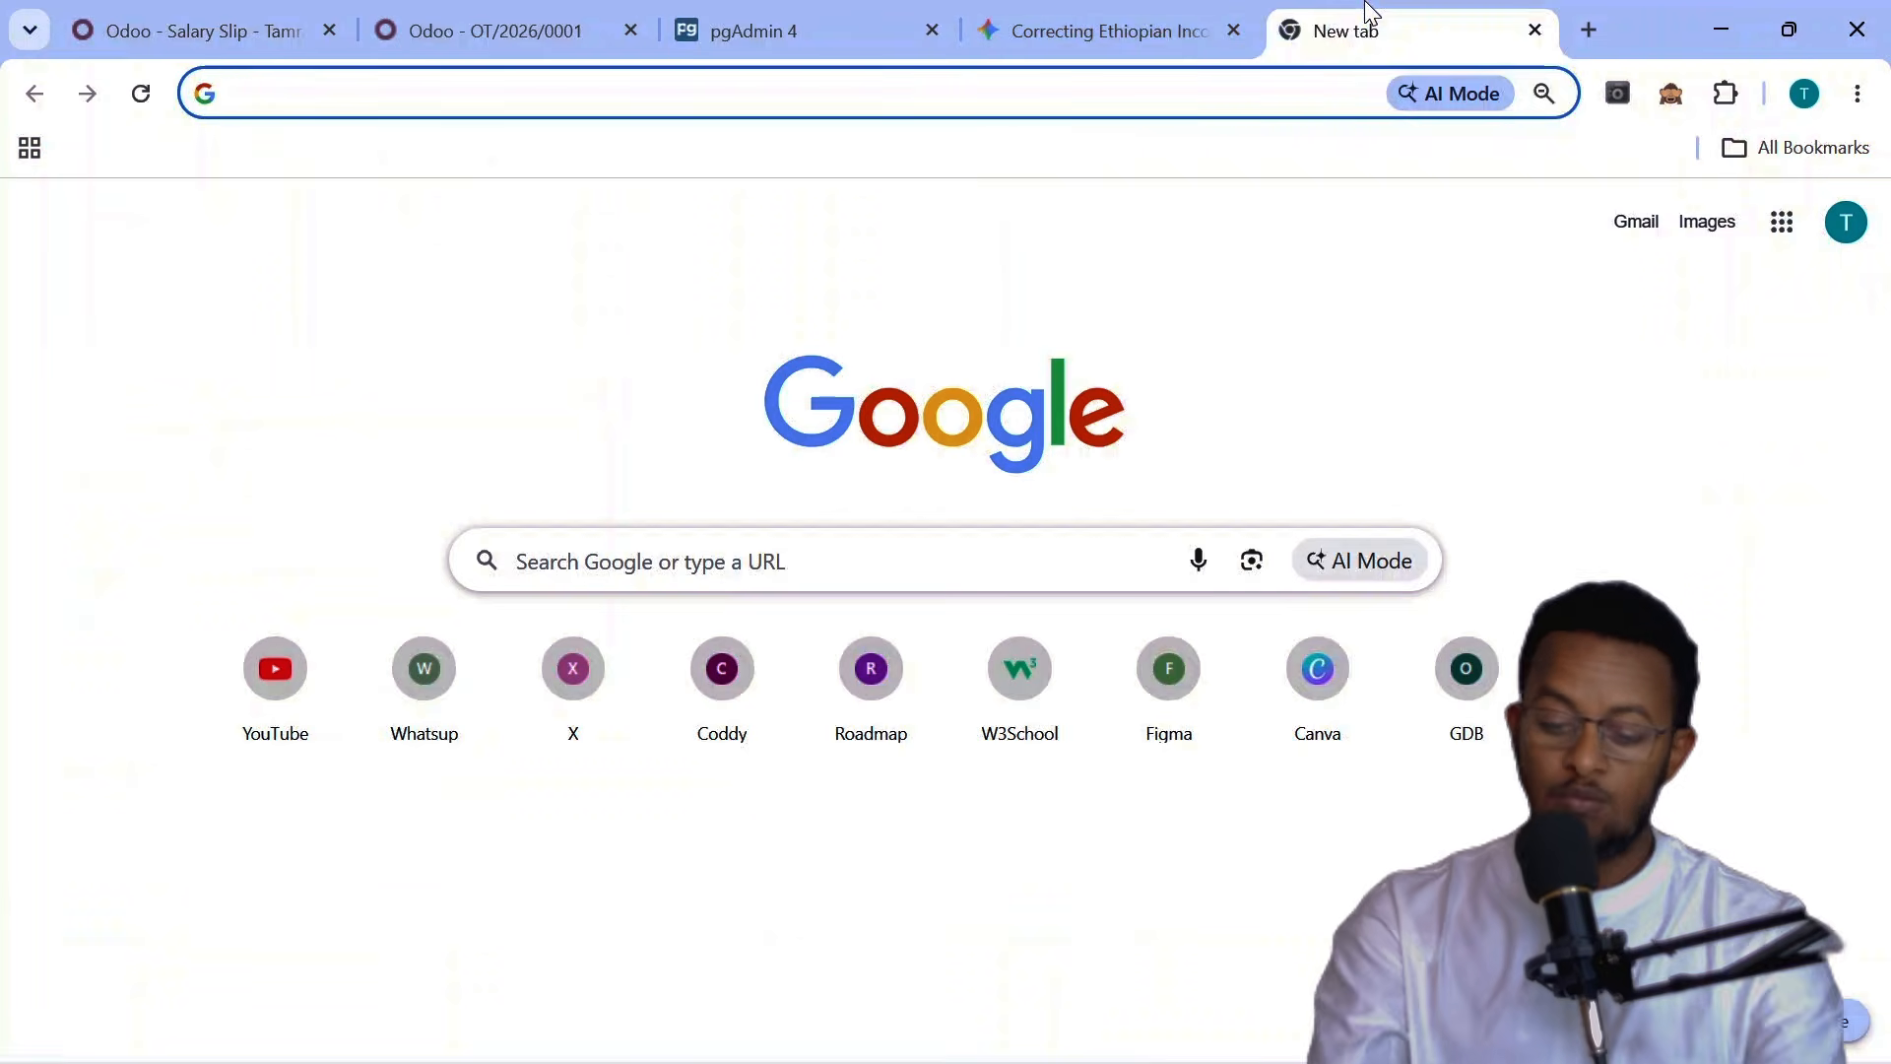
text(run)
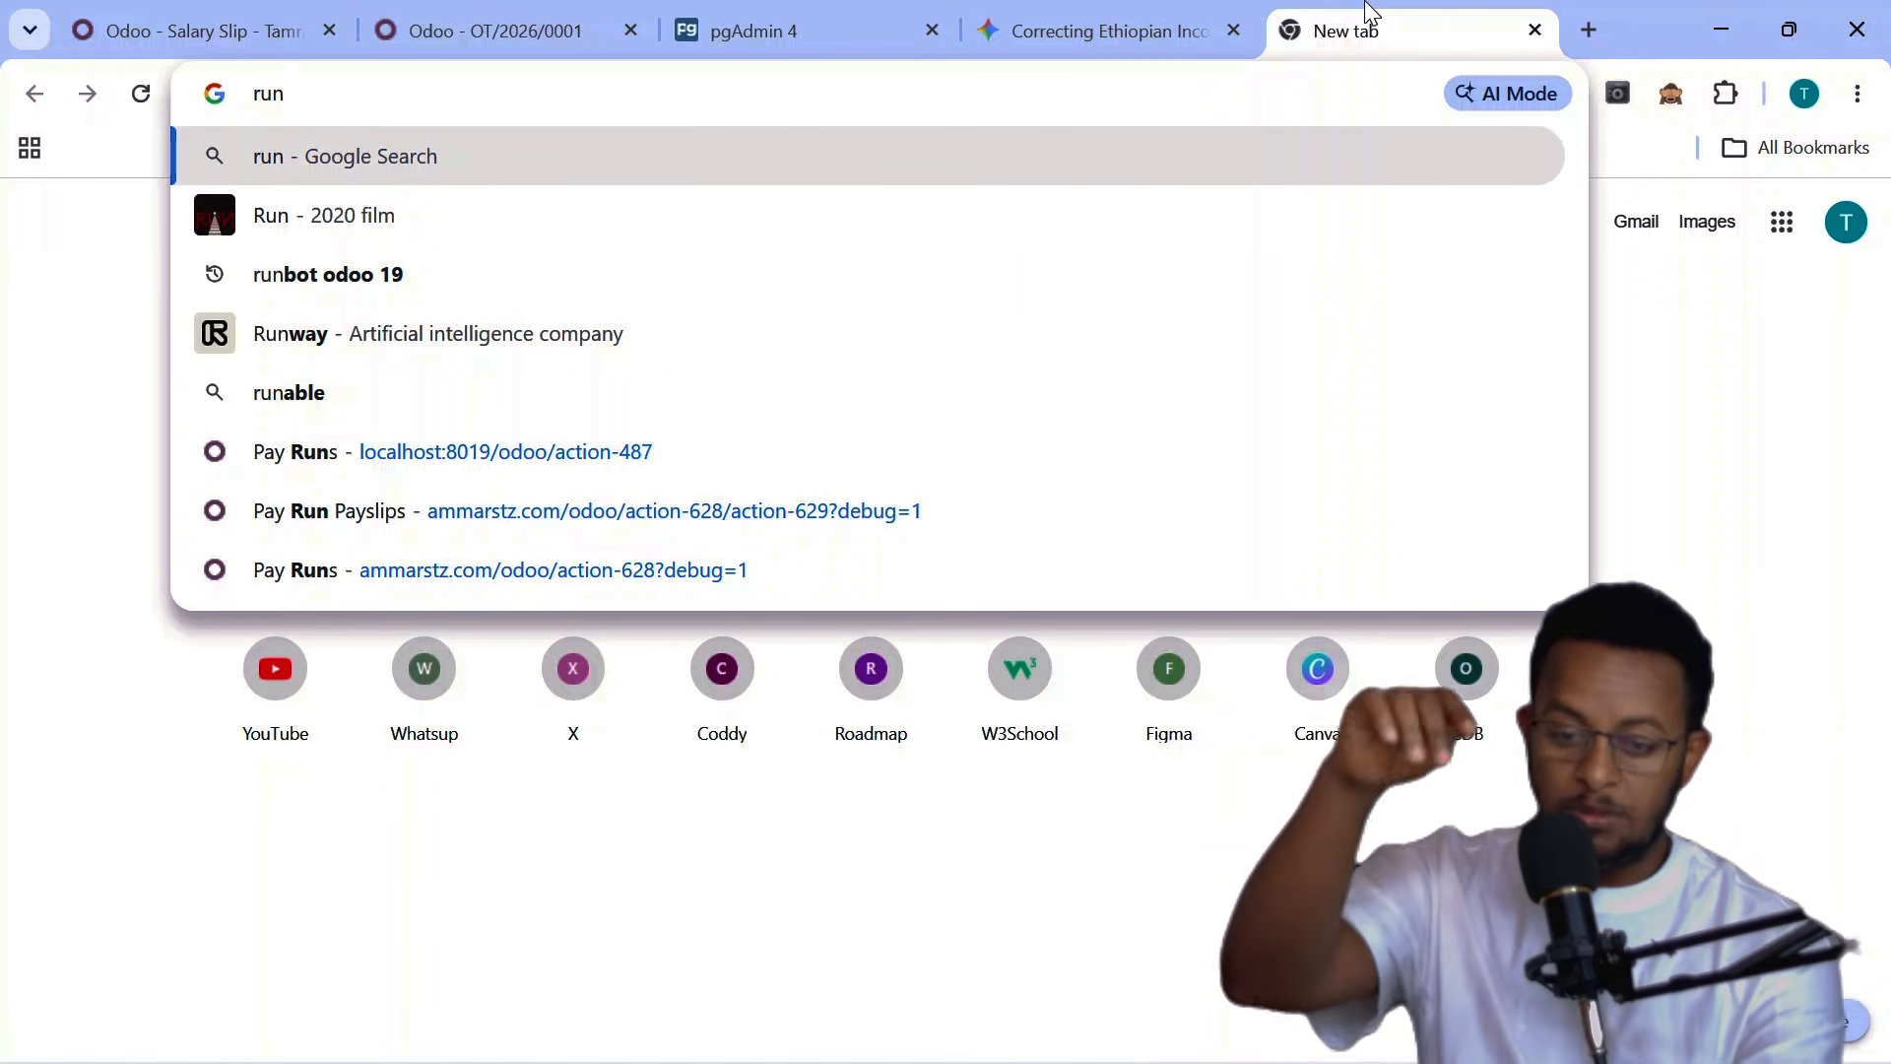
key(Down)
key(Down)
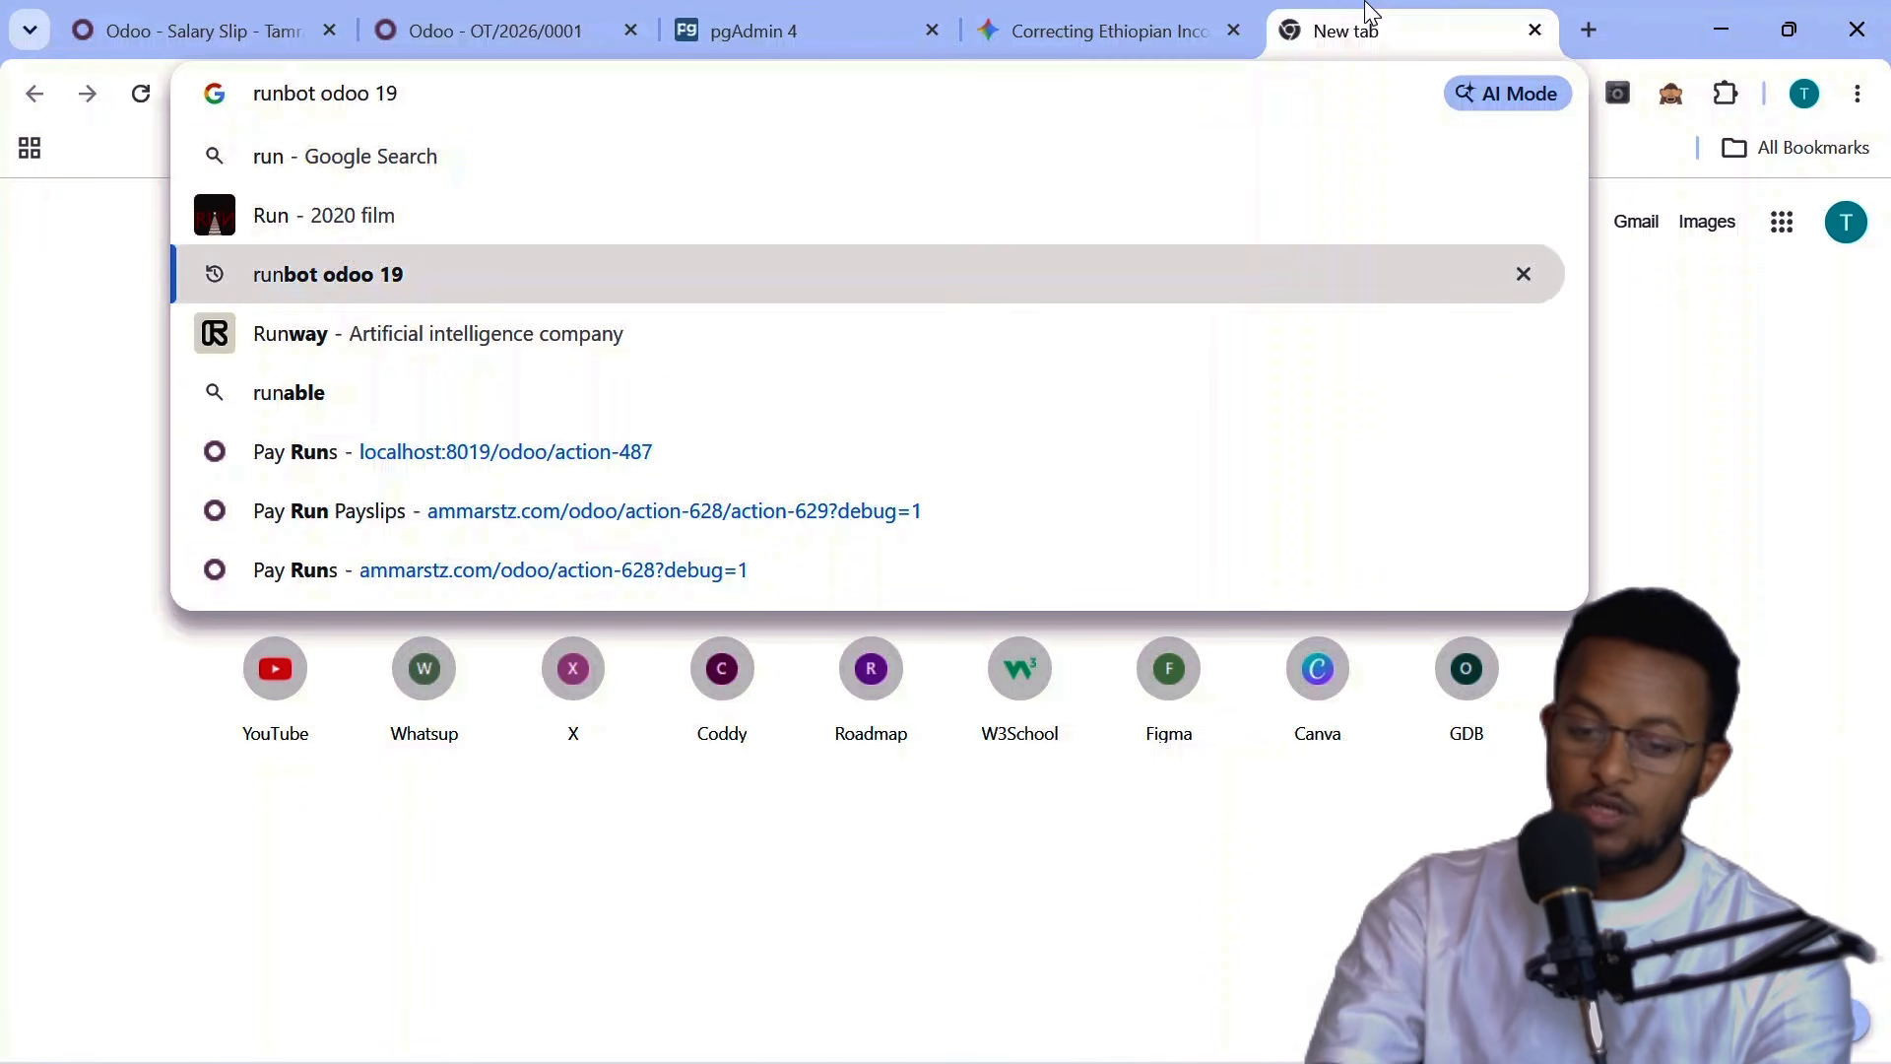
key(Return)
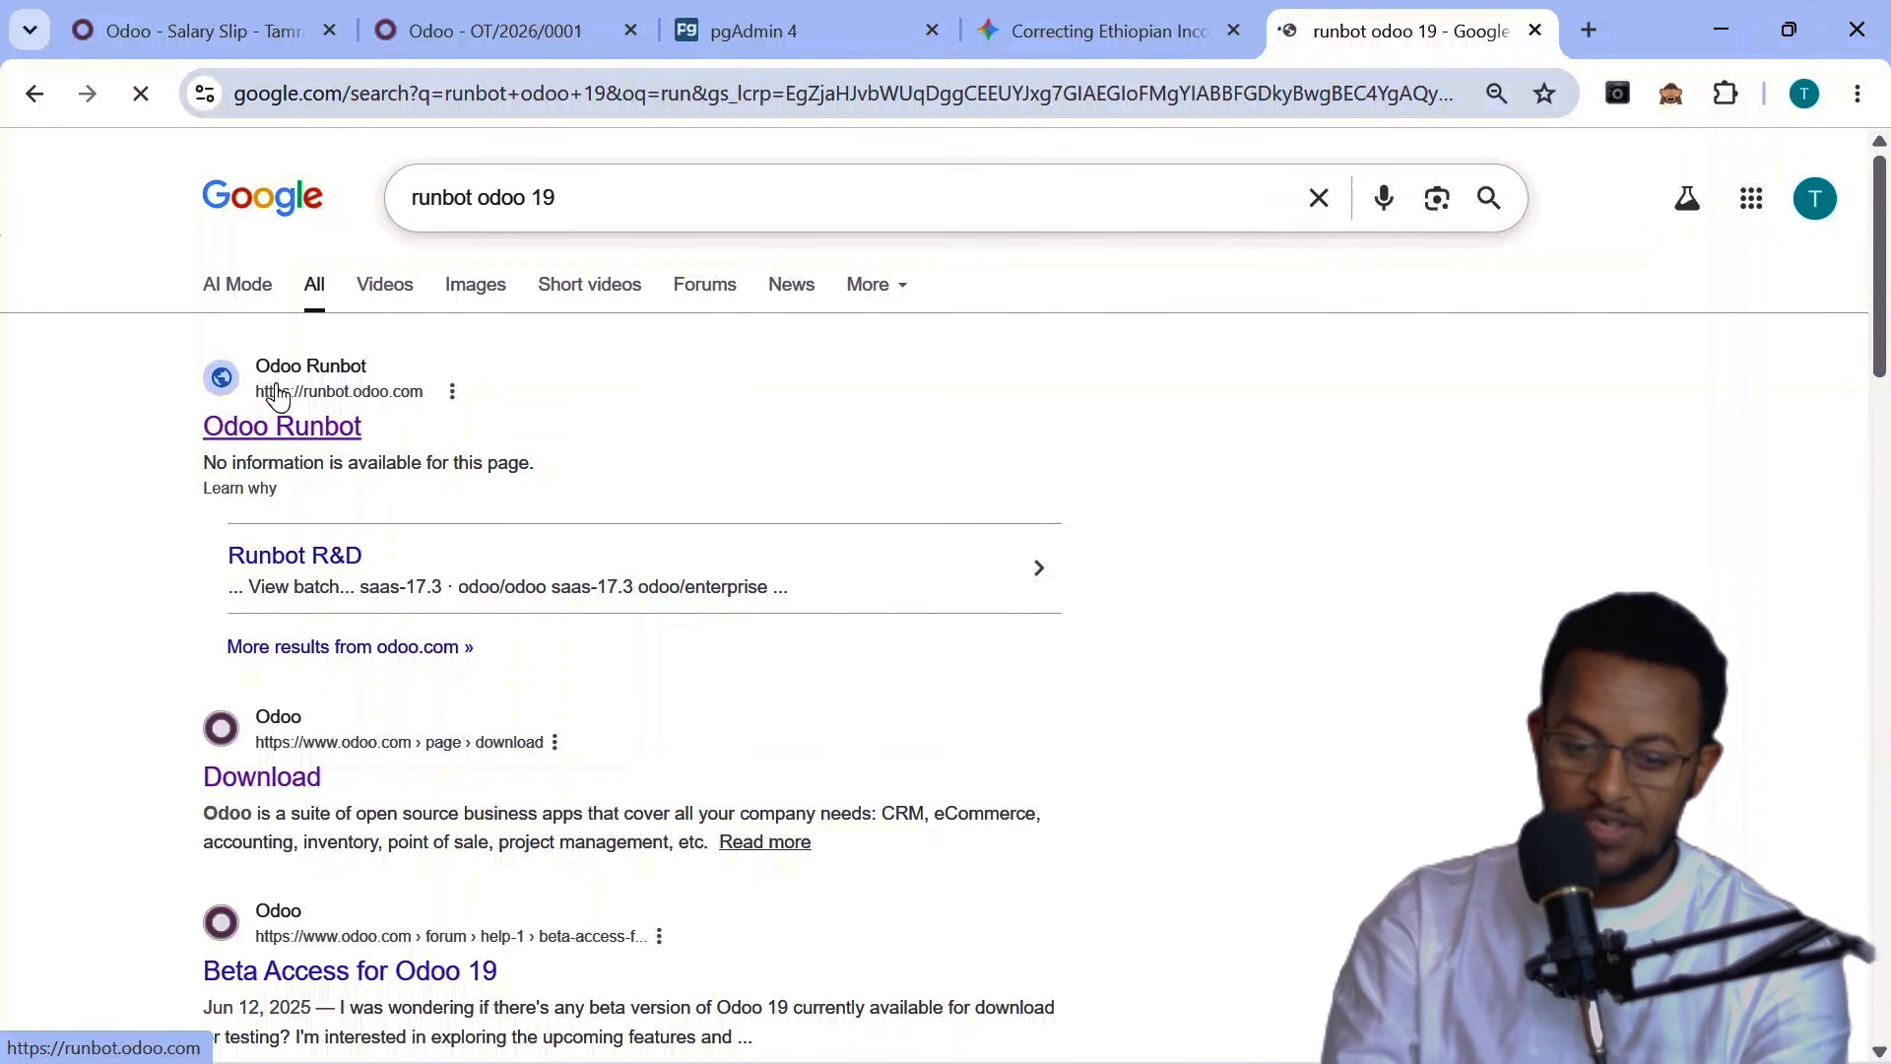
click(313, 431)
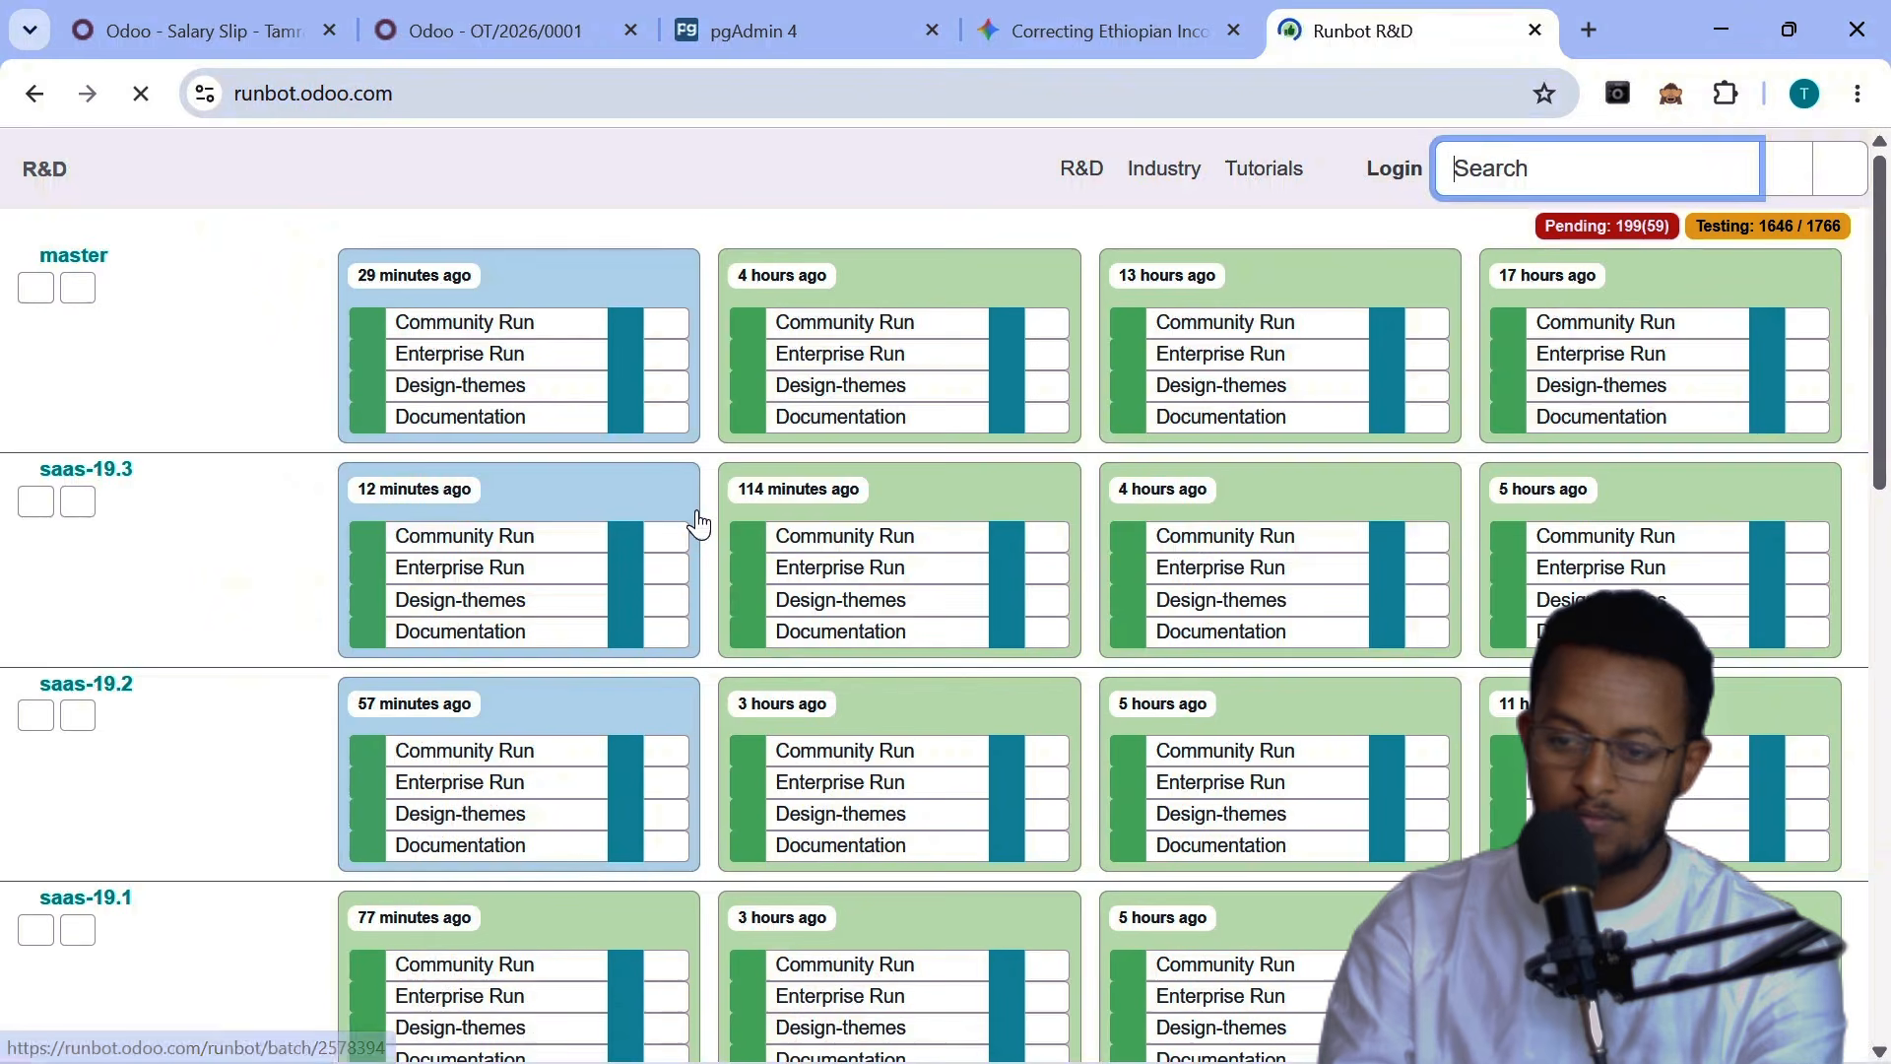
Connect to the most recent Enterprise Run build of version 18.0 on Runbot.
scroll(351, 617, down, 2)
scroll(350, 618, down, 5)
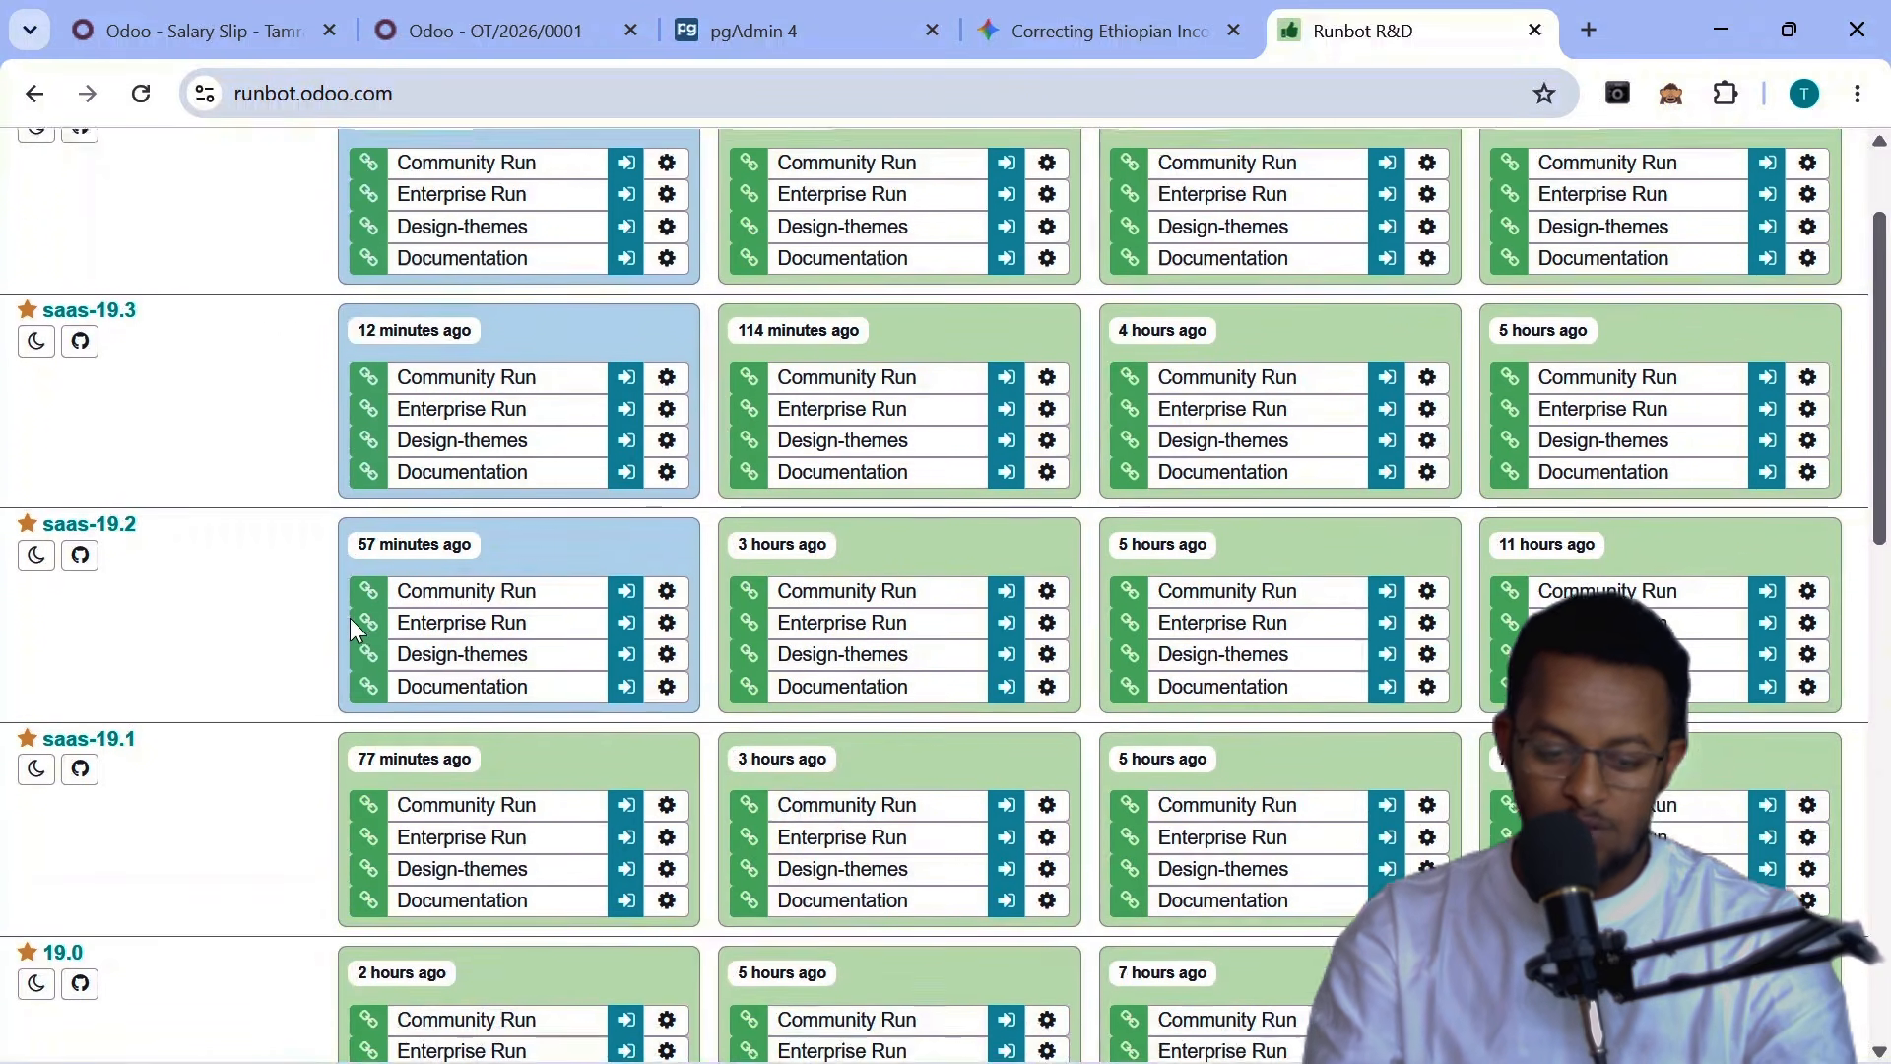
scroll(351, 617, down, 4)
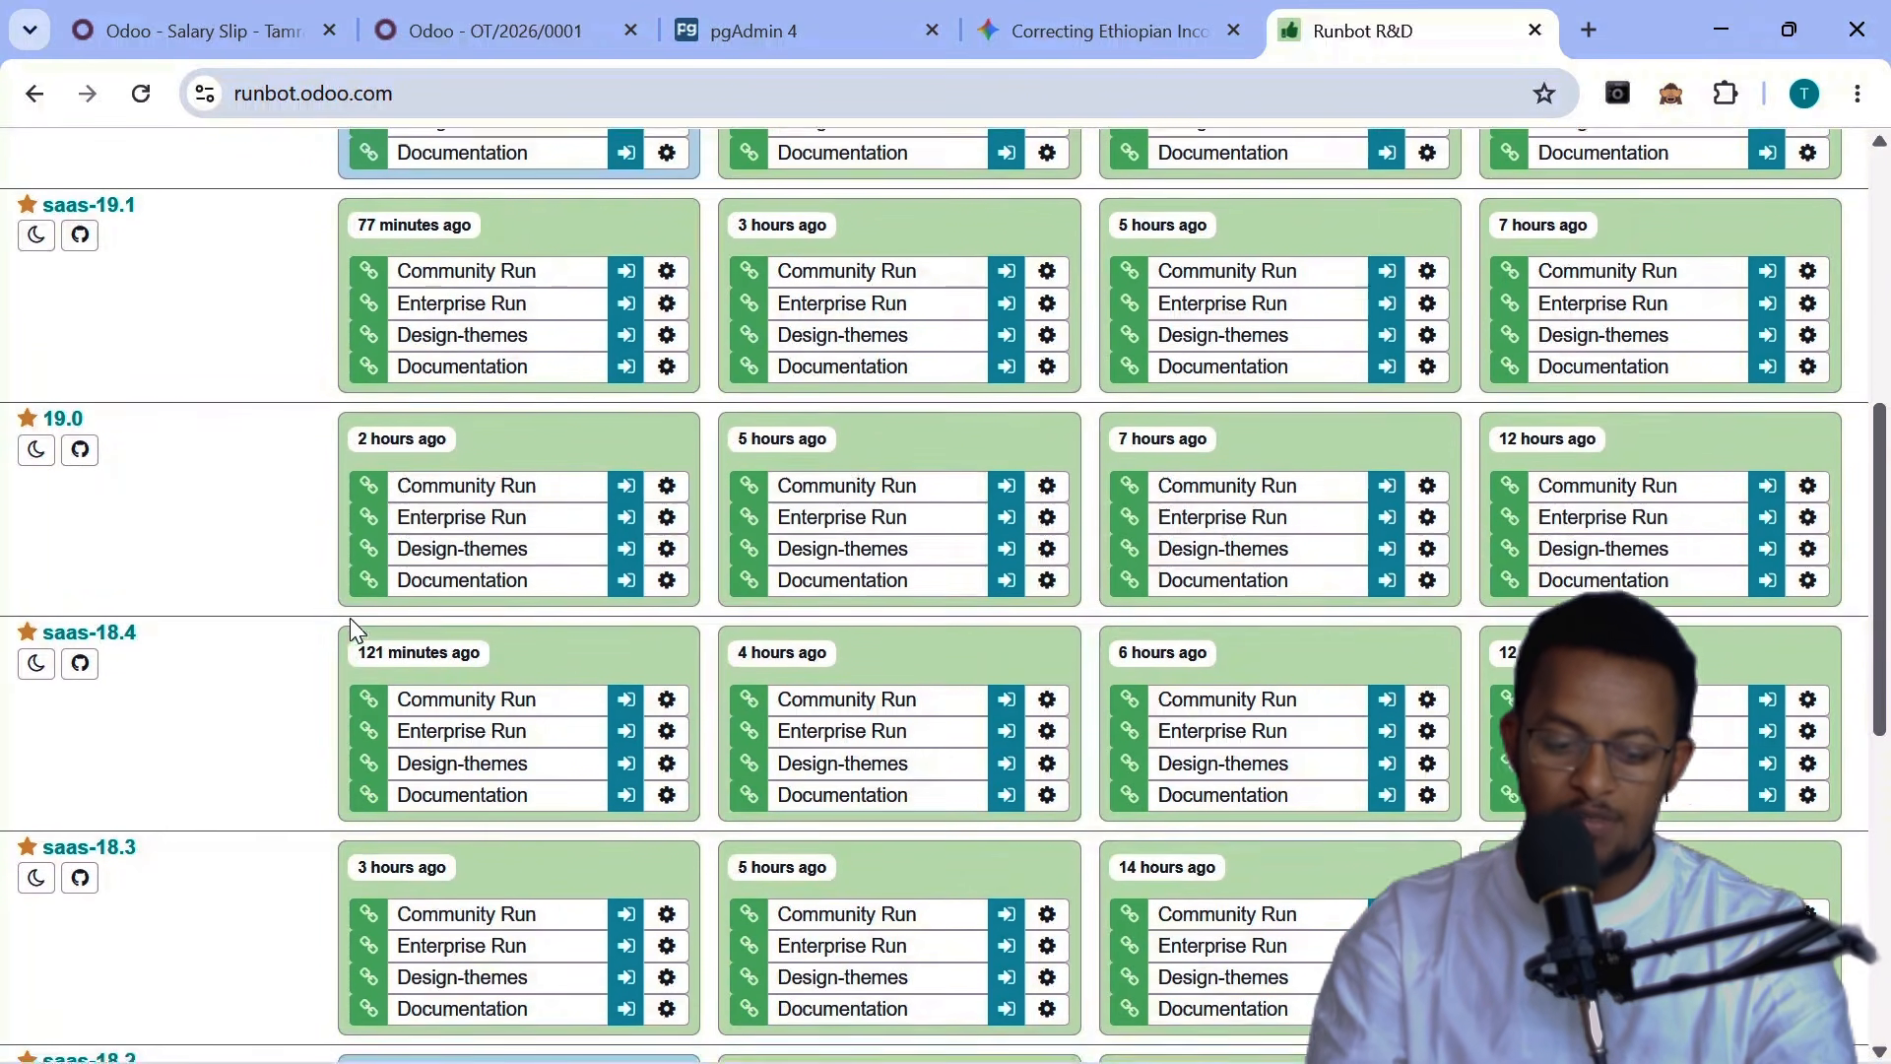
scroll(351, 618, down, 4)
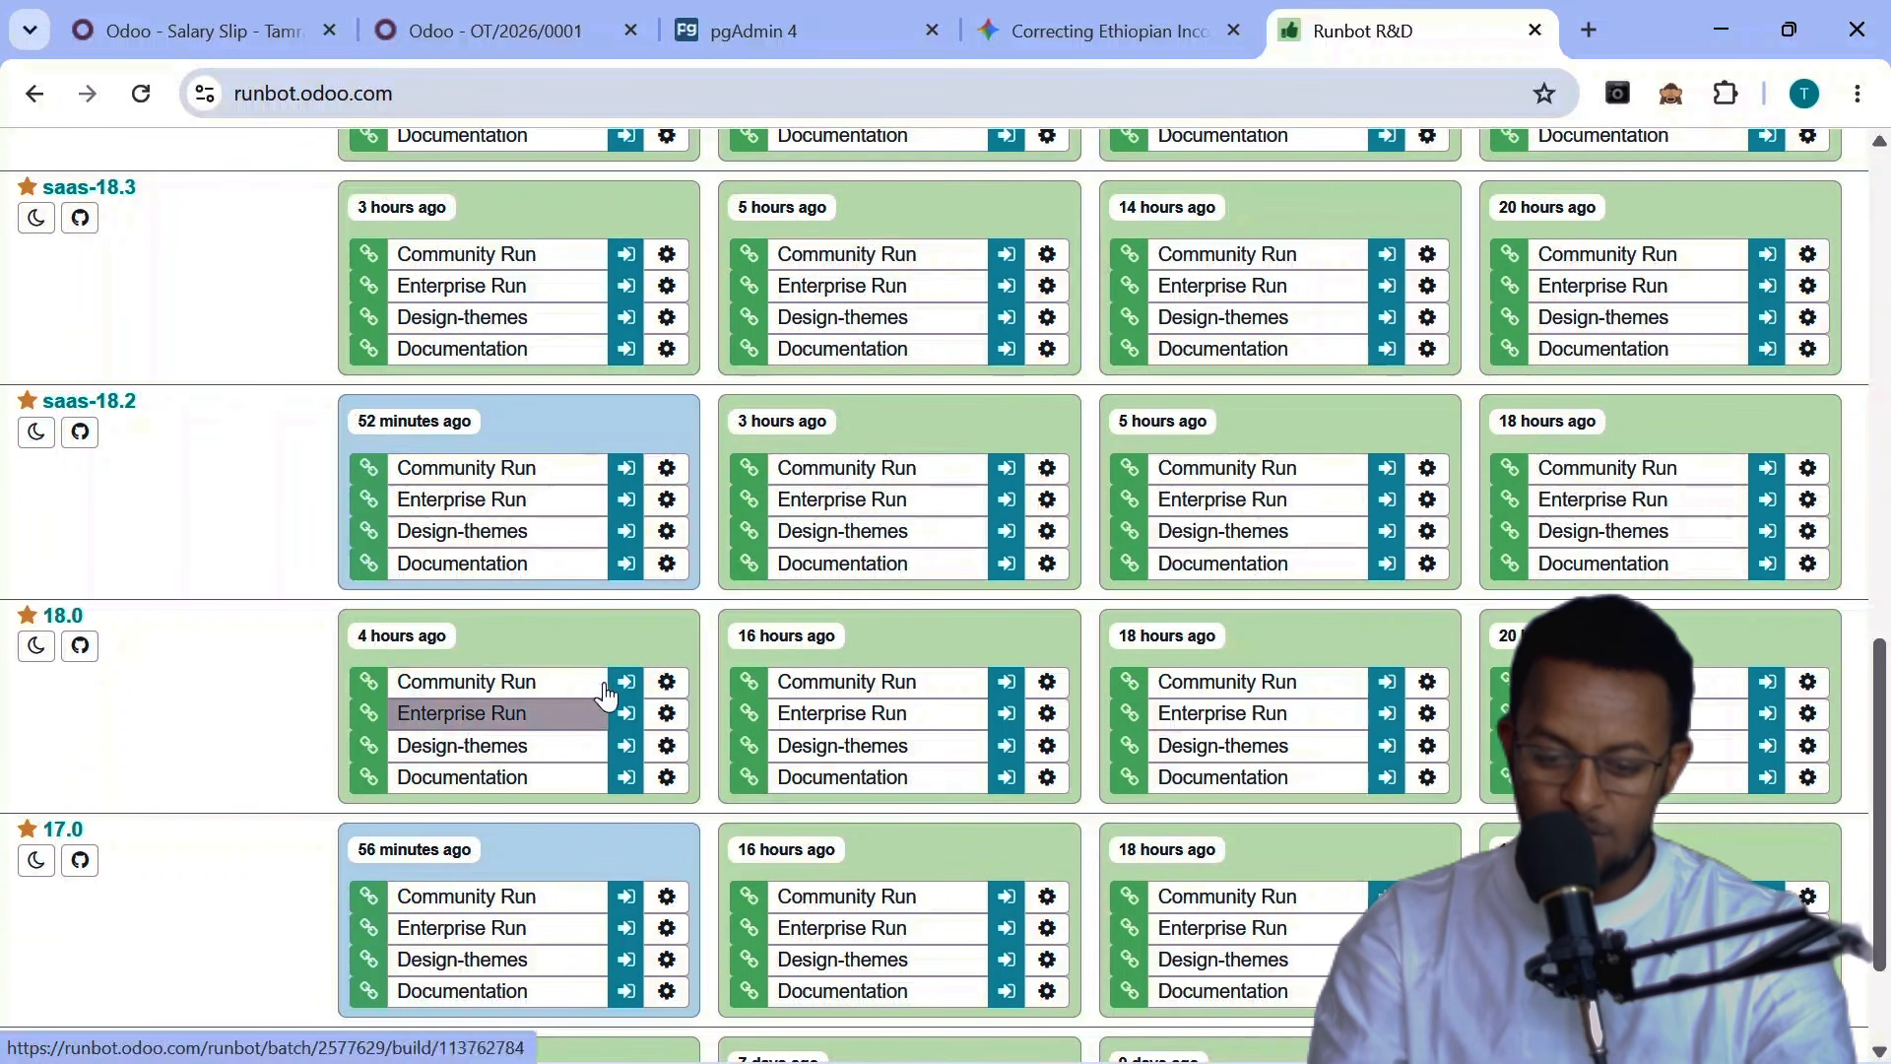
click(631, 724)
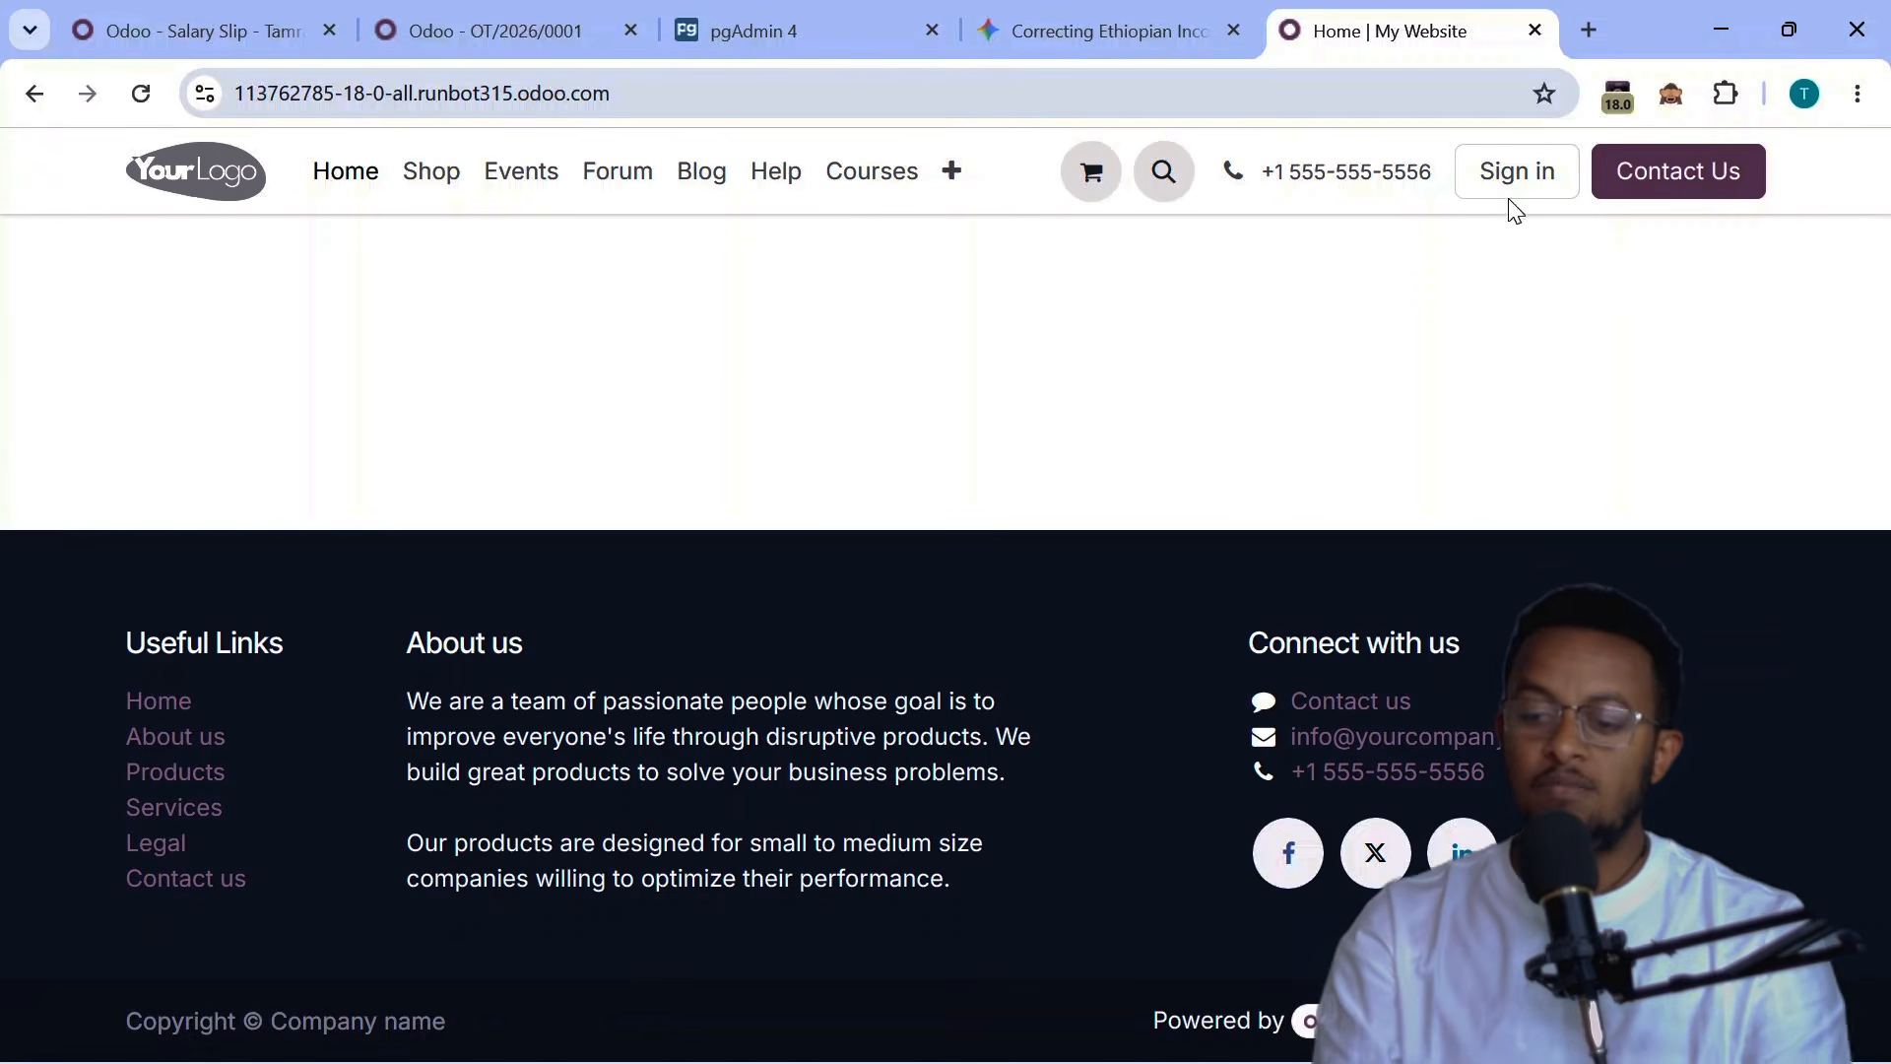
Sign in to the demo database as admin with the account password and decline the browser's offer to save it.
click(1515, 202)
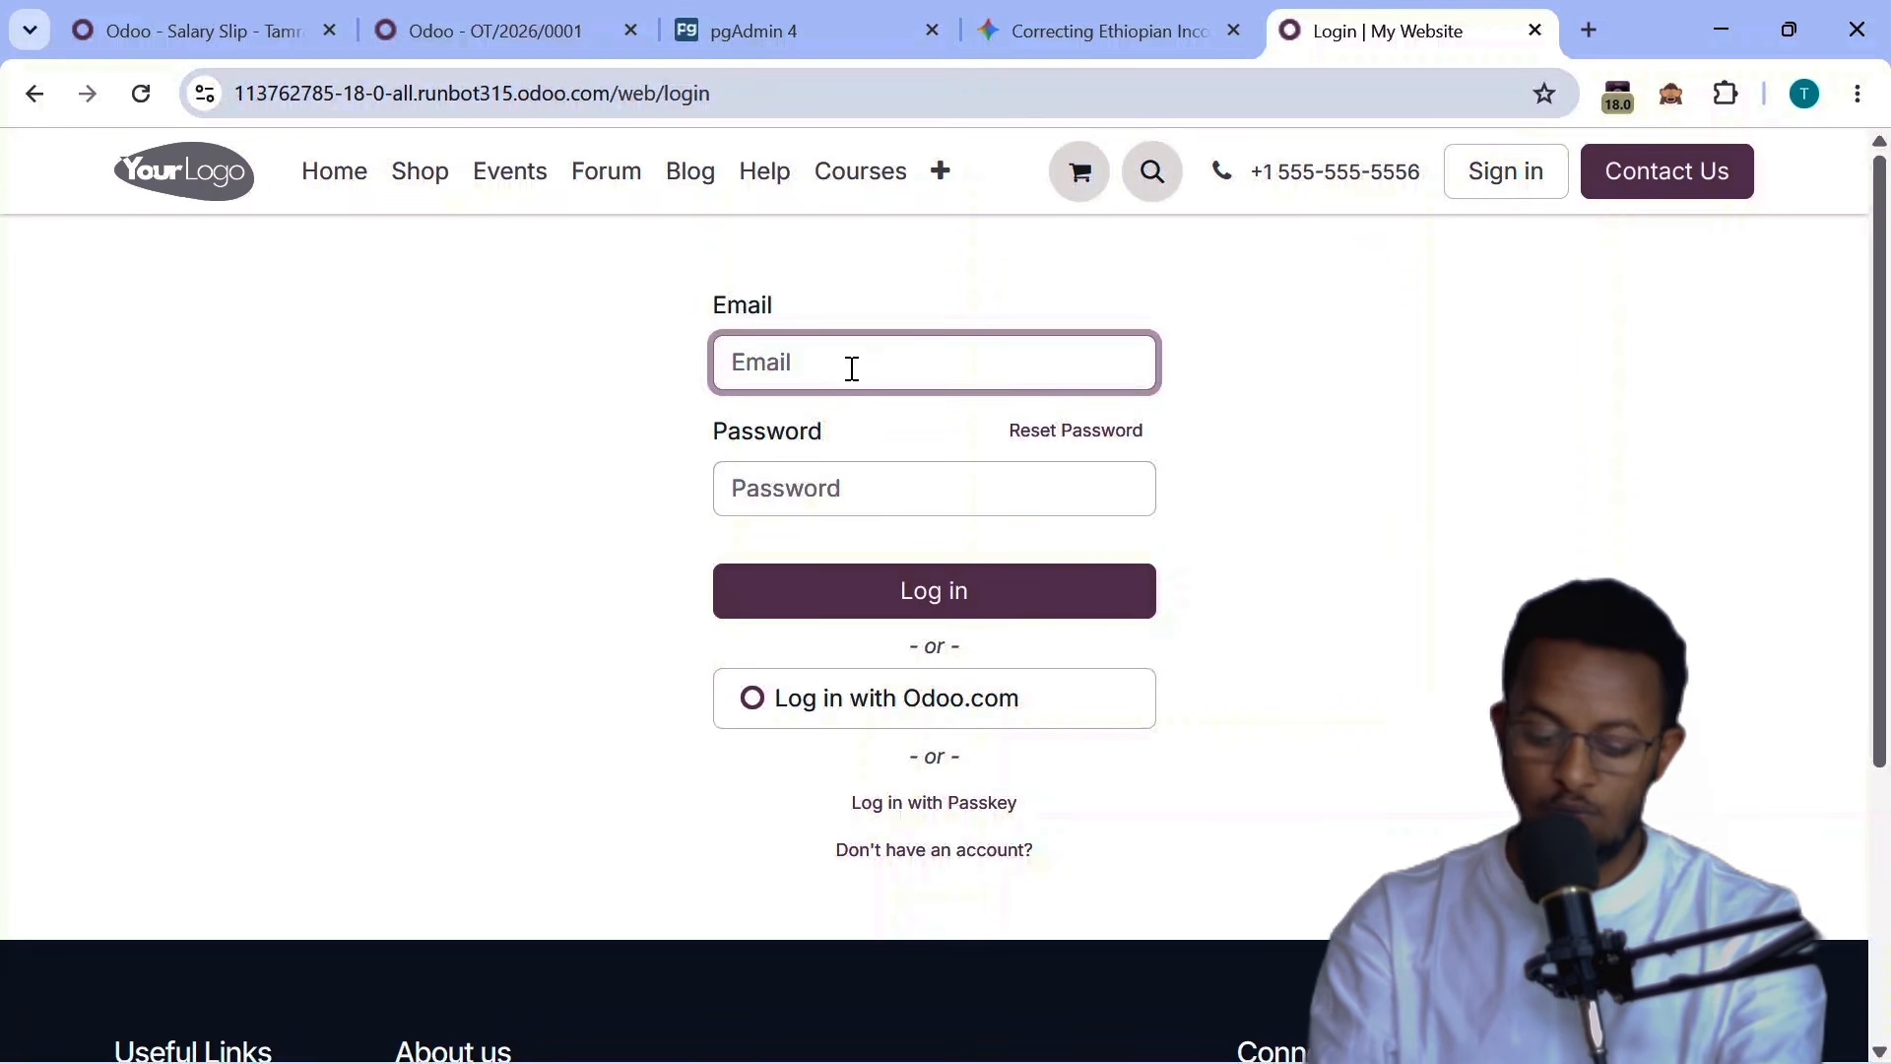
text(admin)
key(Tab)
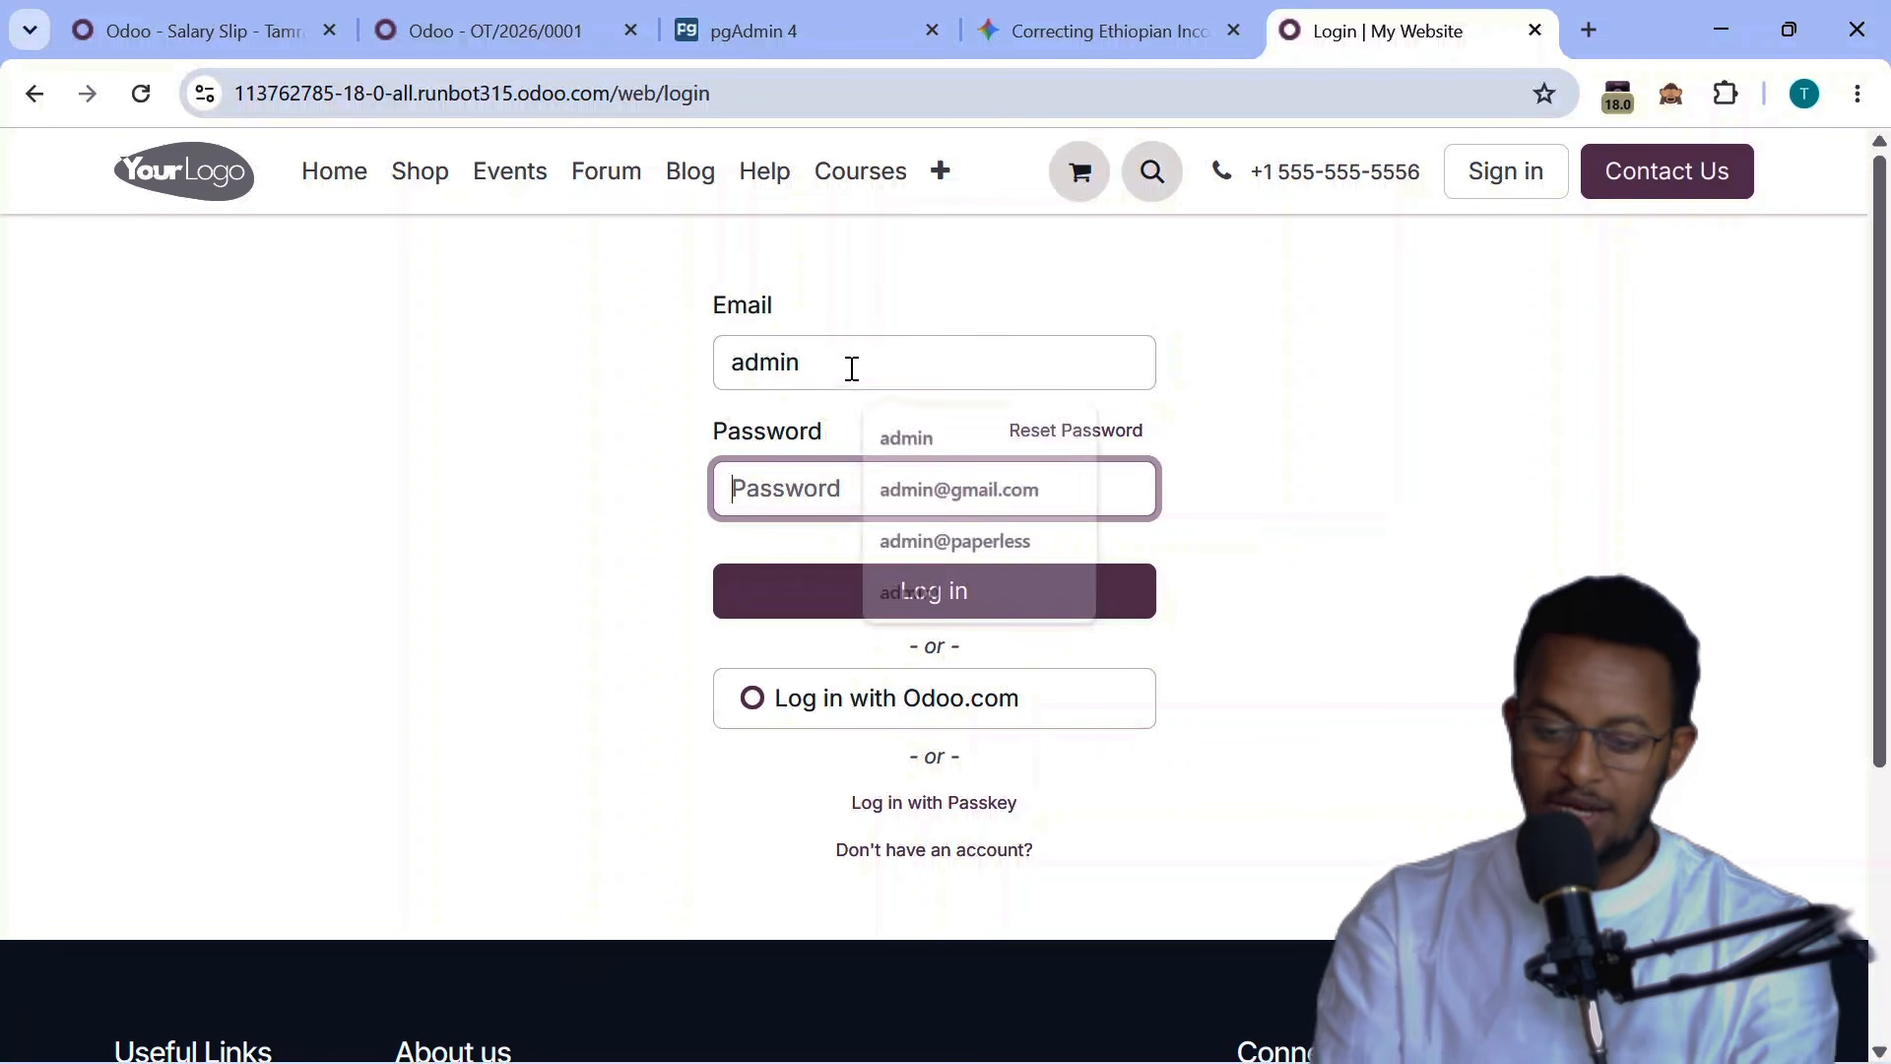
text(ad)
key(Return)
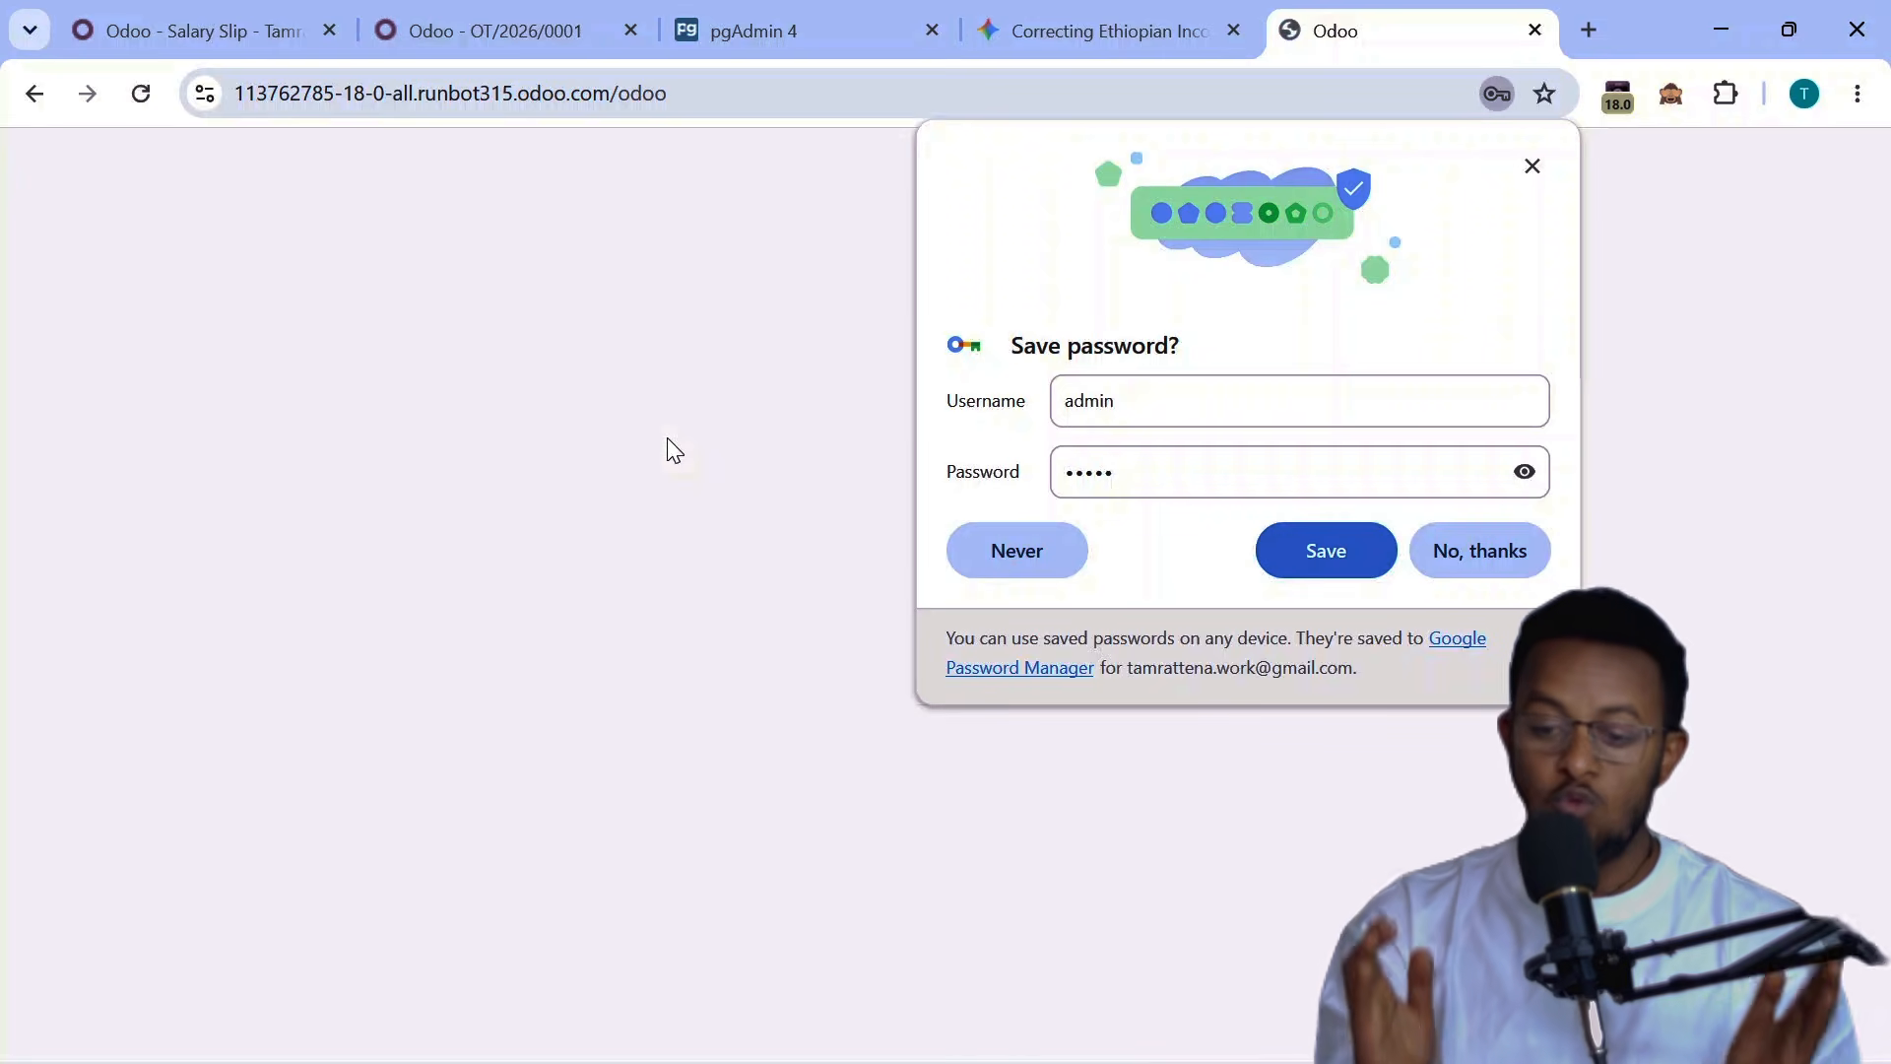
click(1517, 563)
click(1196, 544)
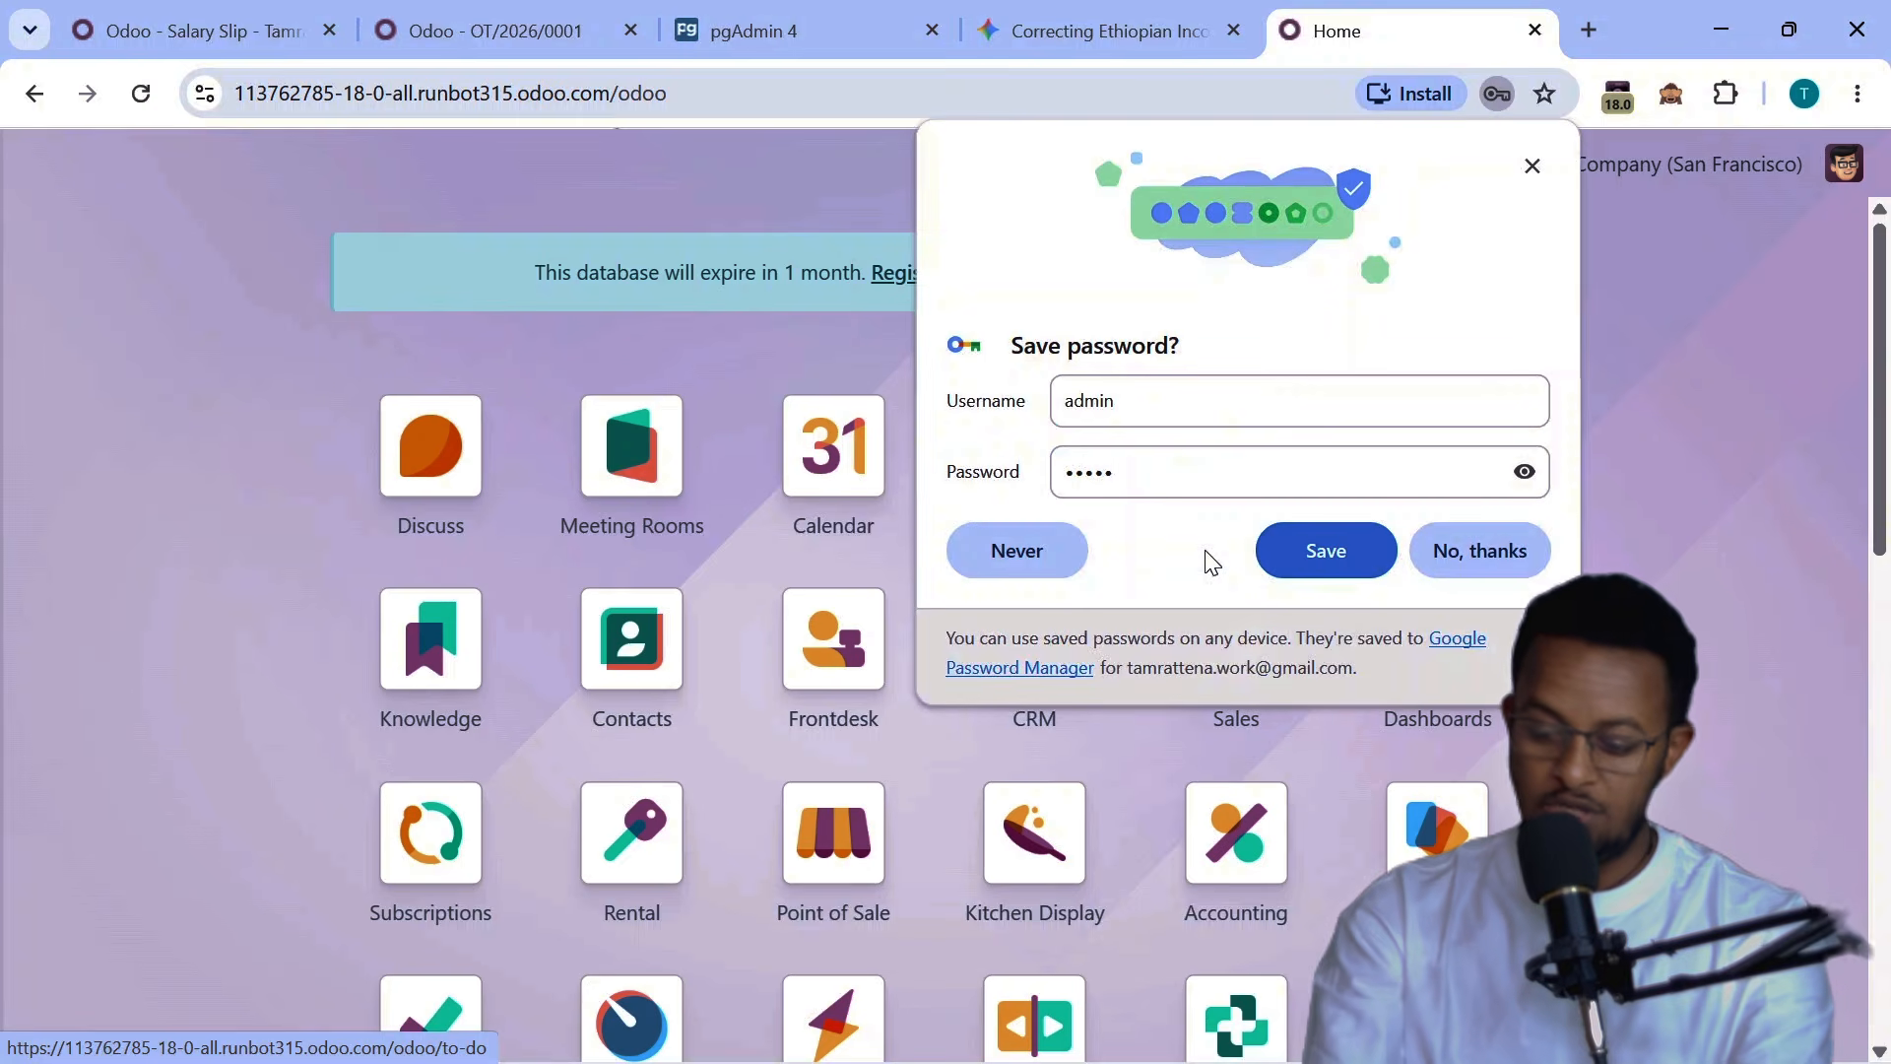
click(1456, 548)
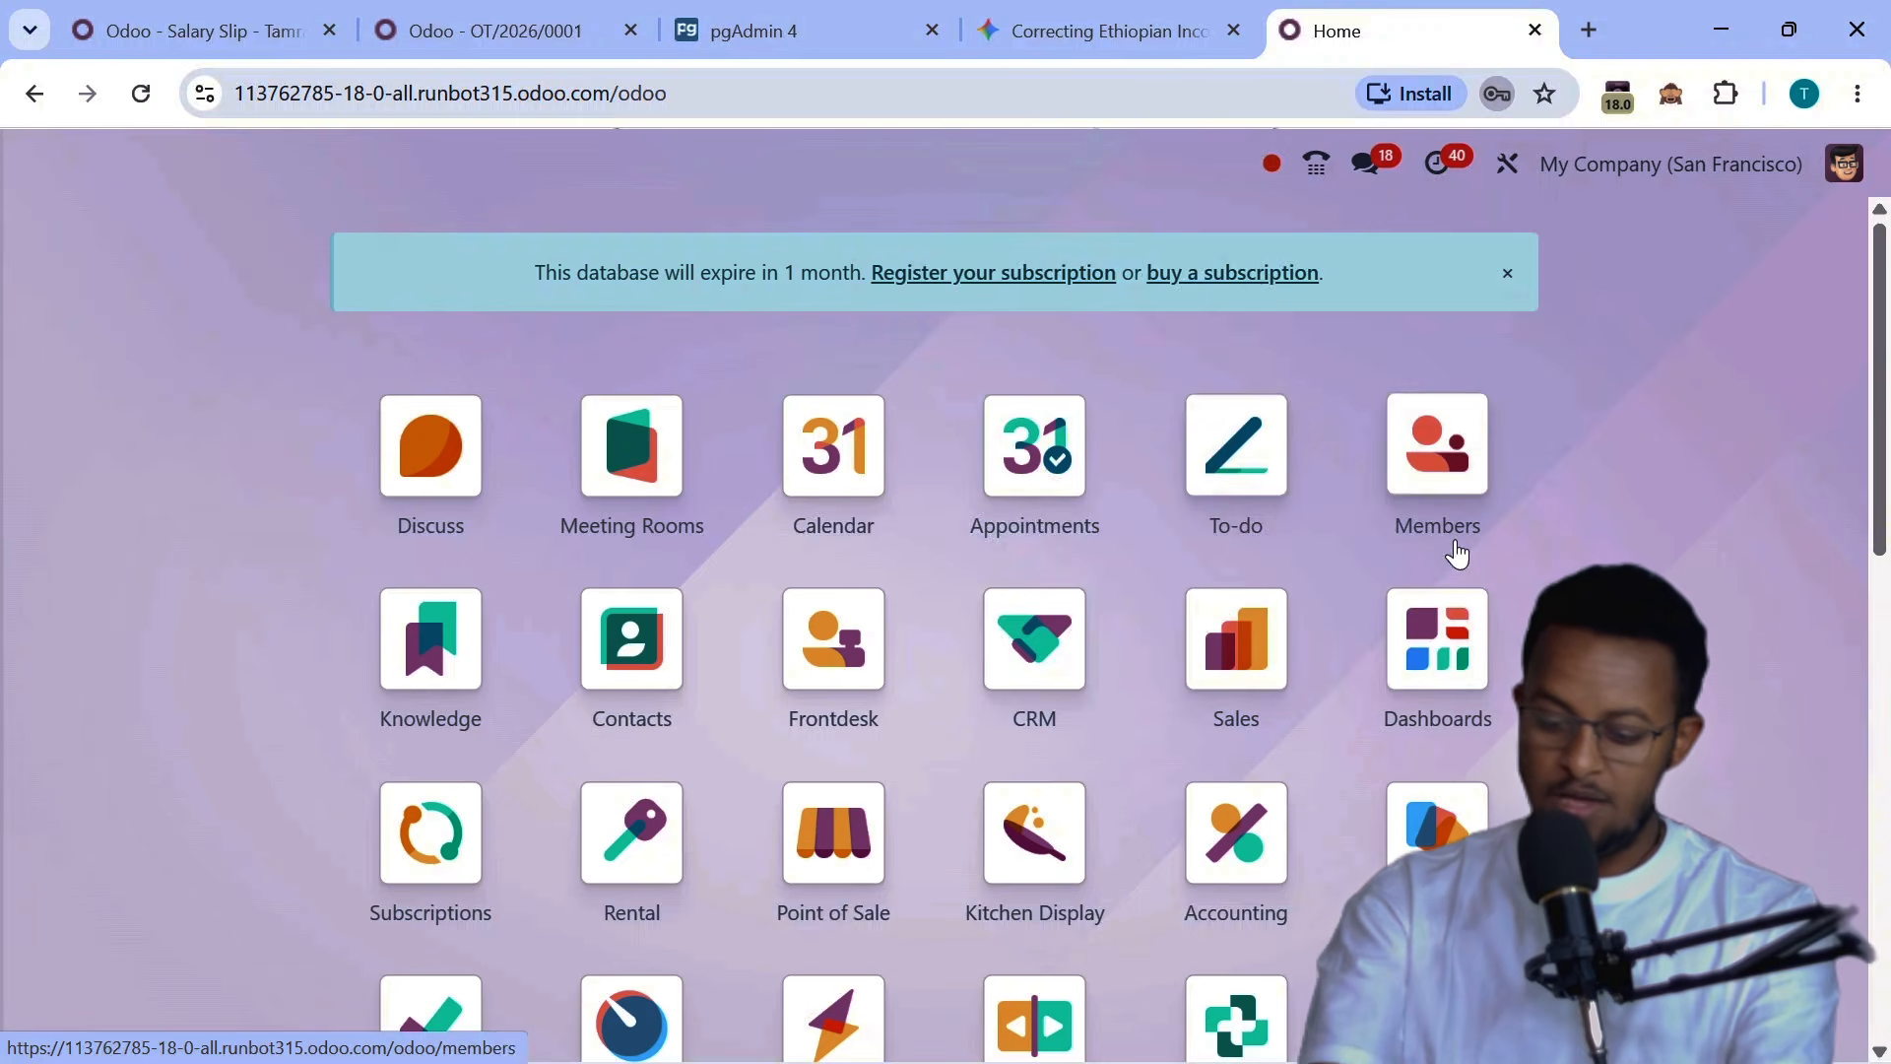
Find and open the Payroll app, look through its configuration options and open the salary structures list.
text(payr)
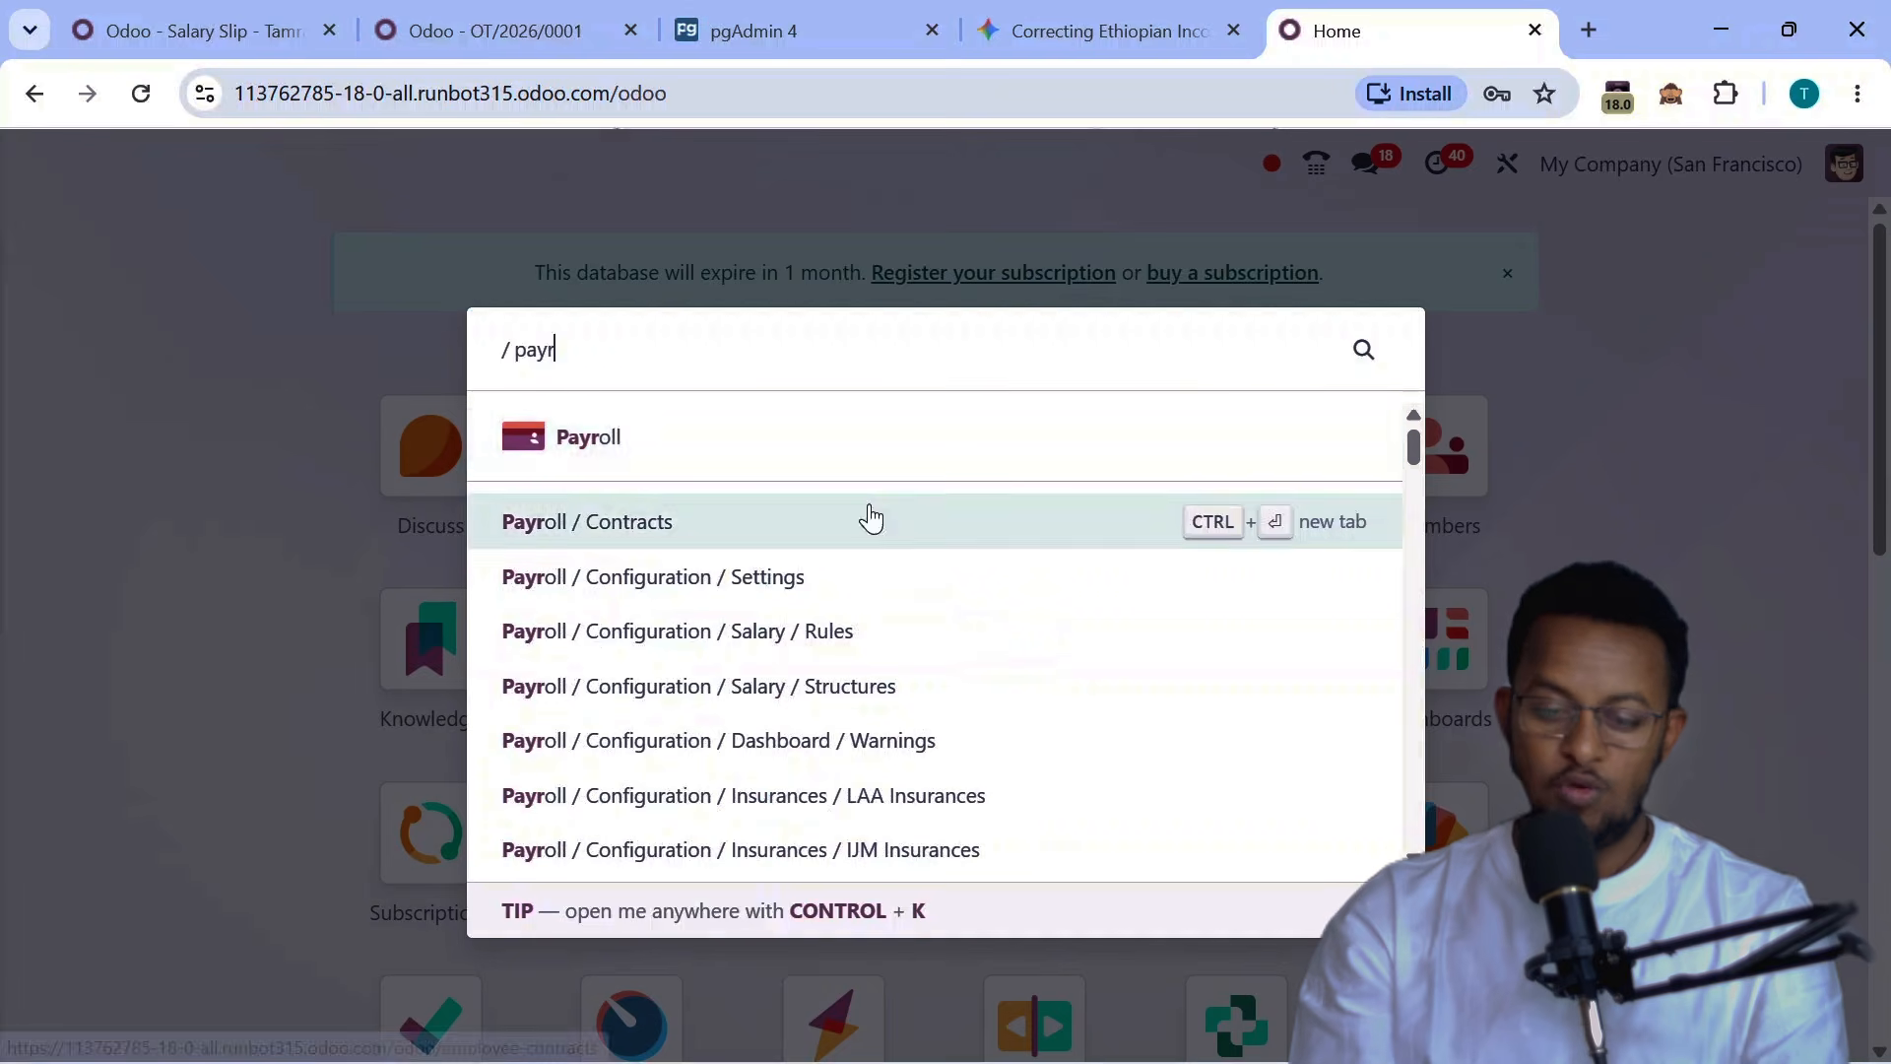
click(670, 456)
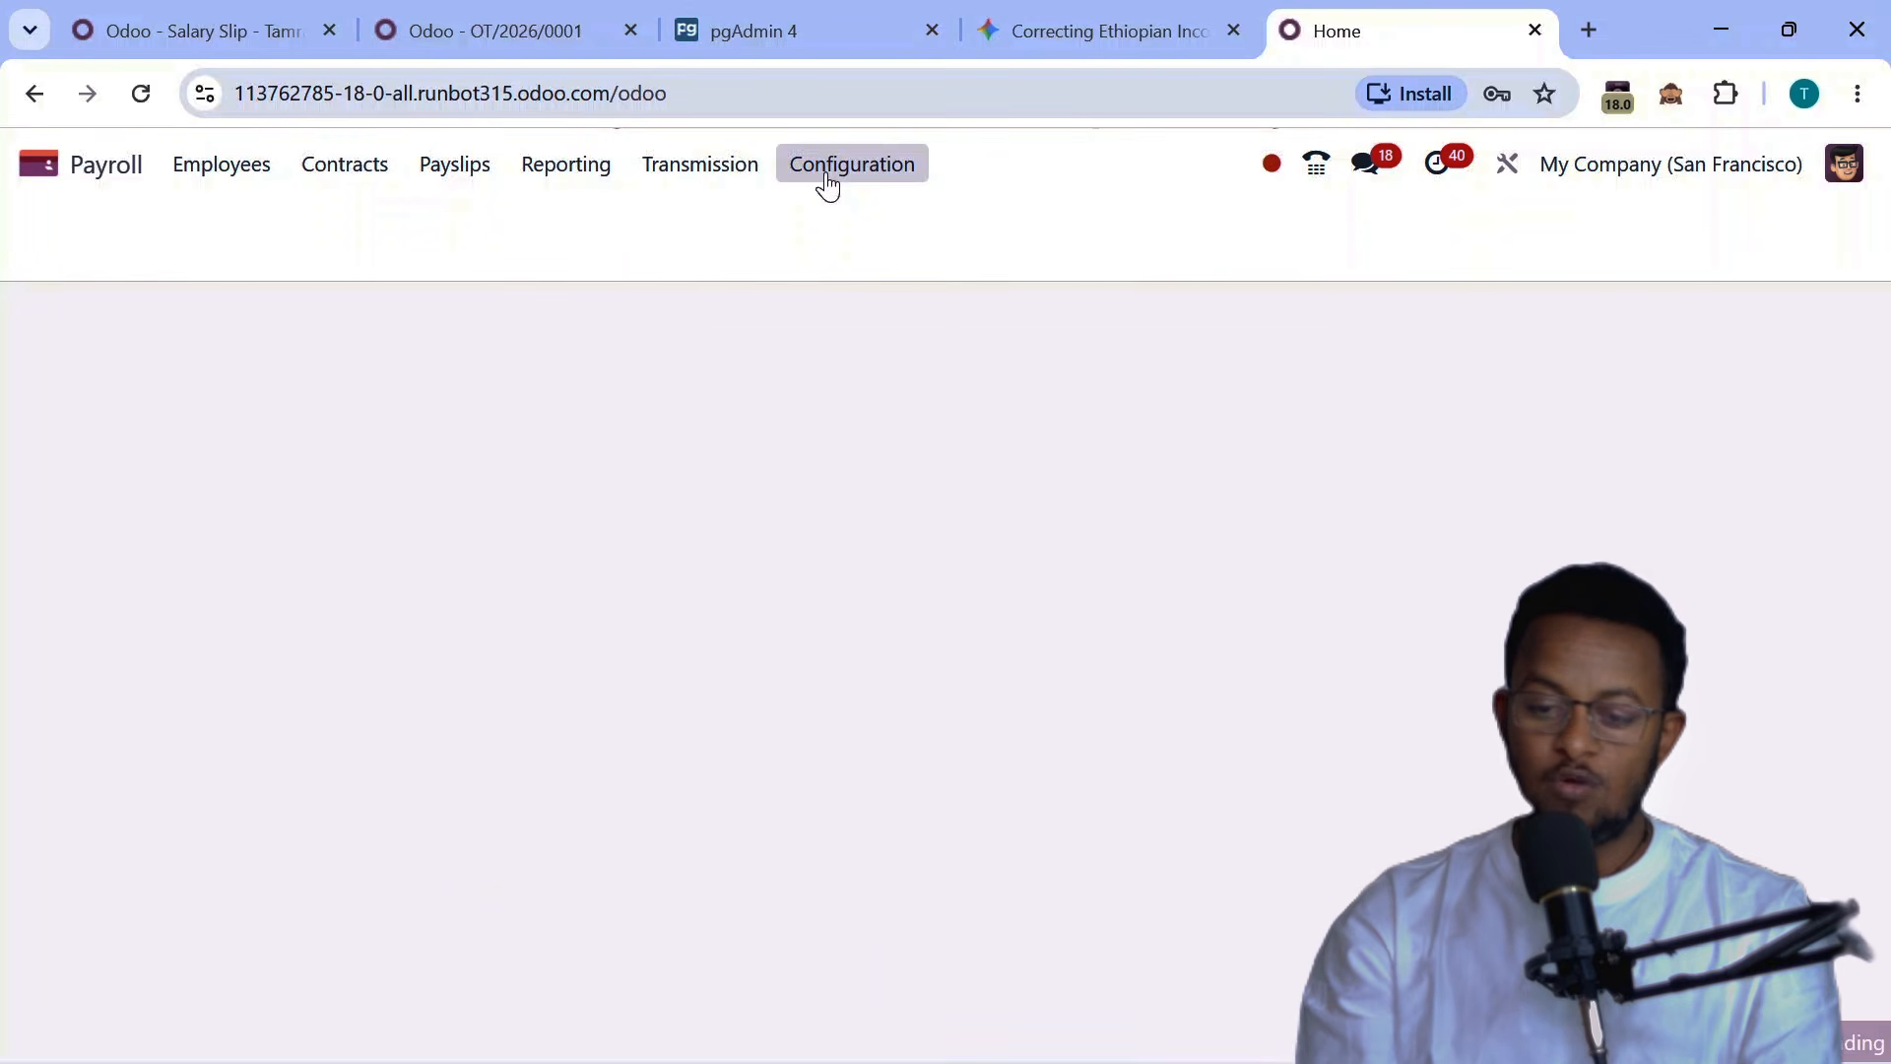
click(832, 166)
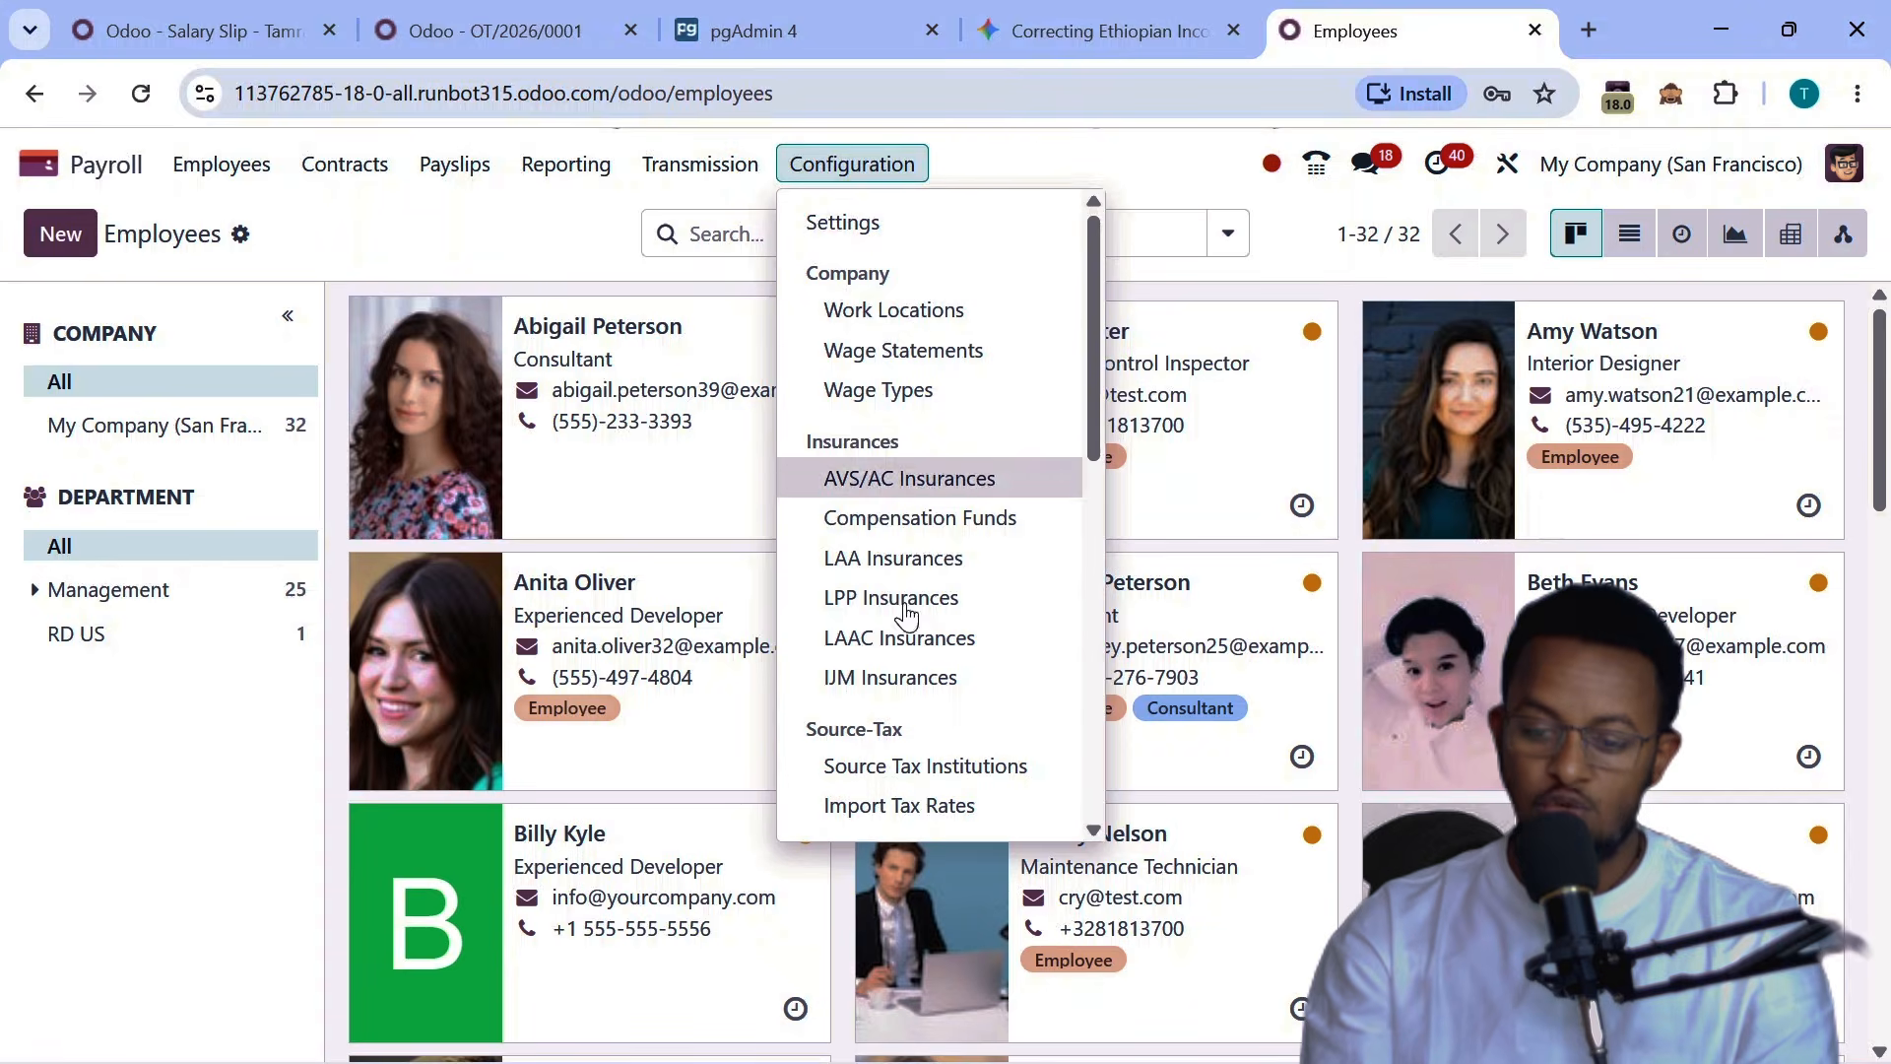
scroll(916, 665, down, 6)
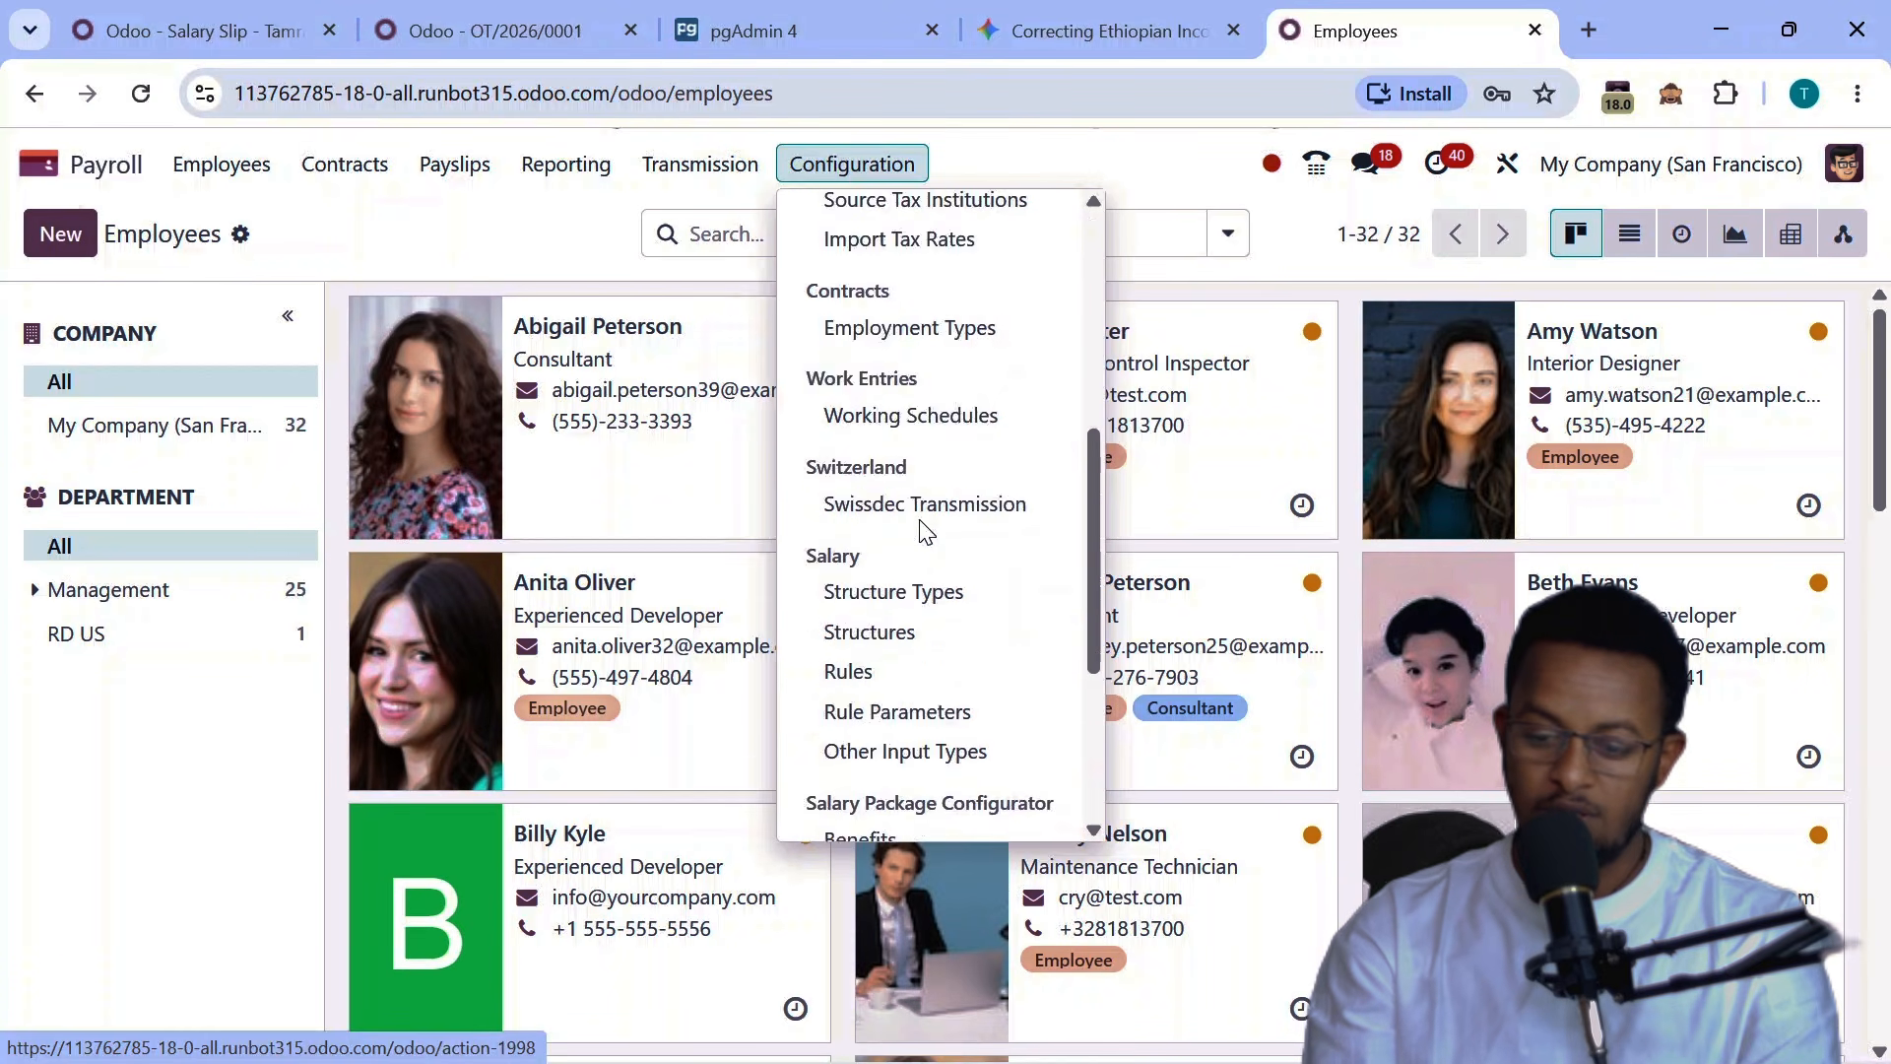
scroll(923, 532, down, 1)
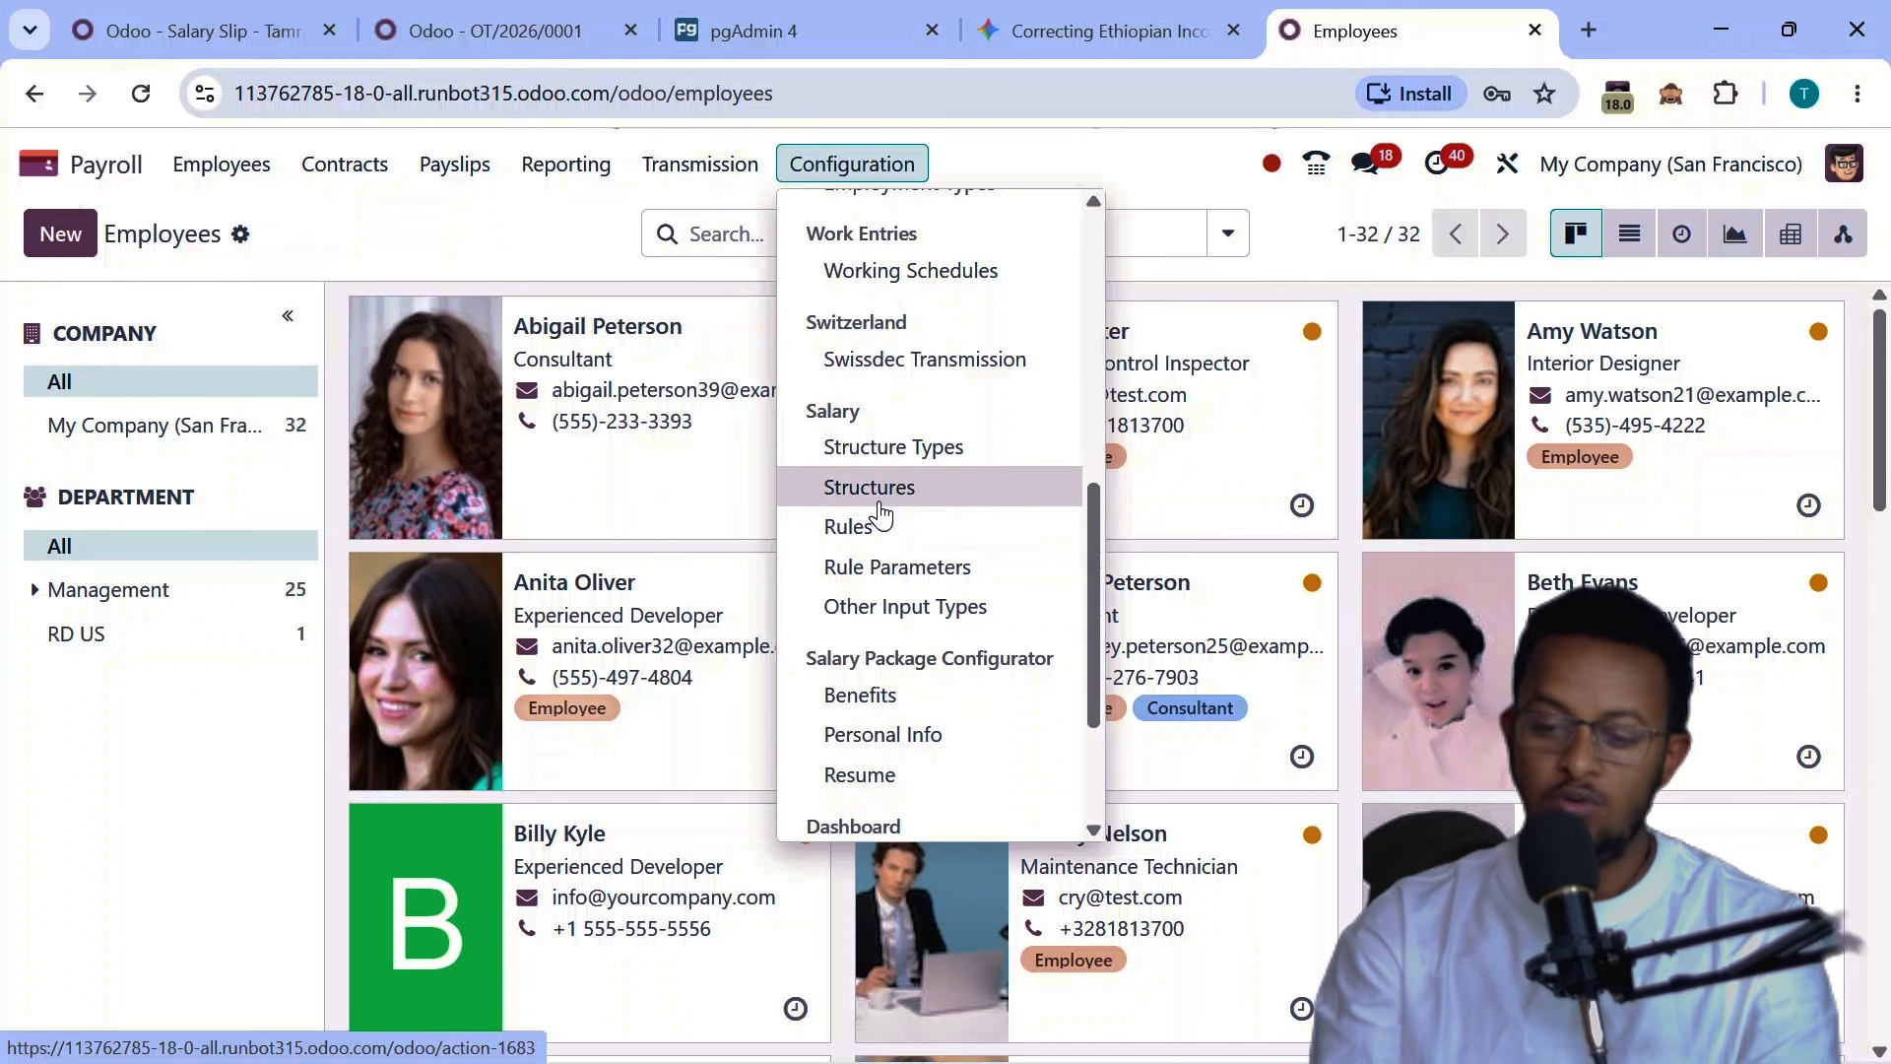
scroll(892, 434, up, 7)
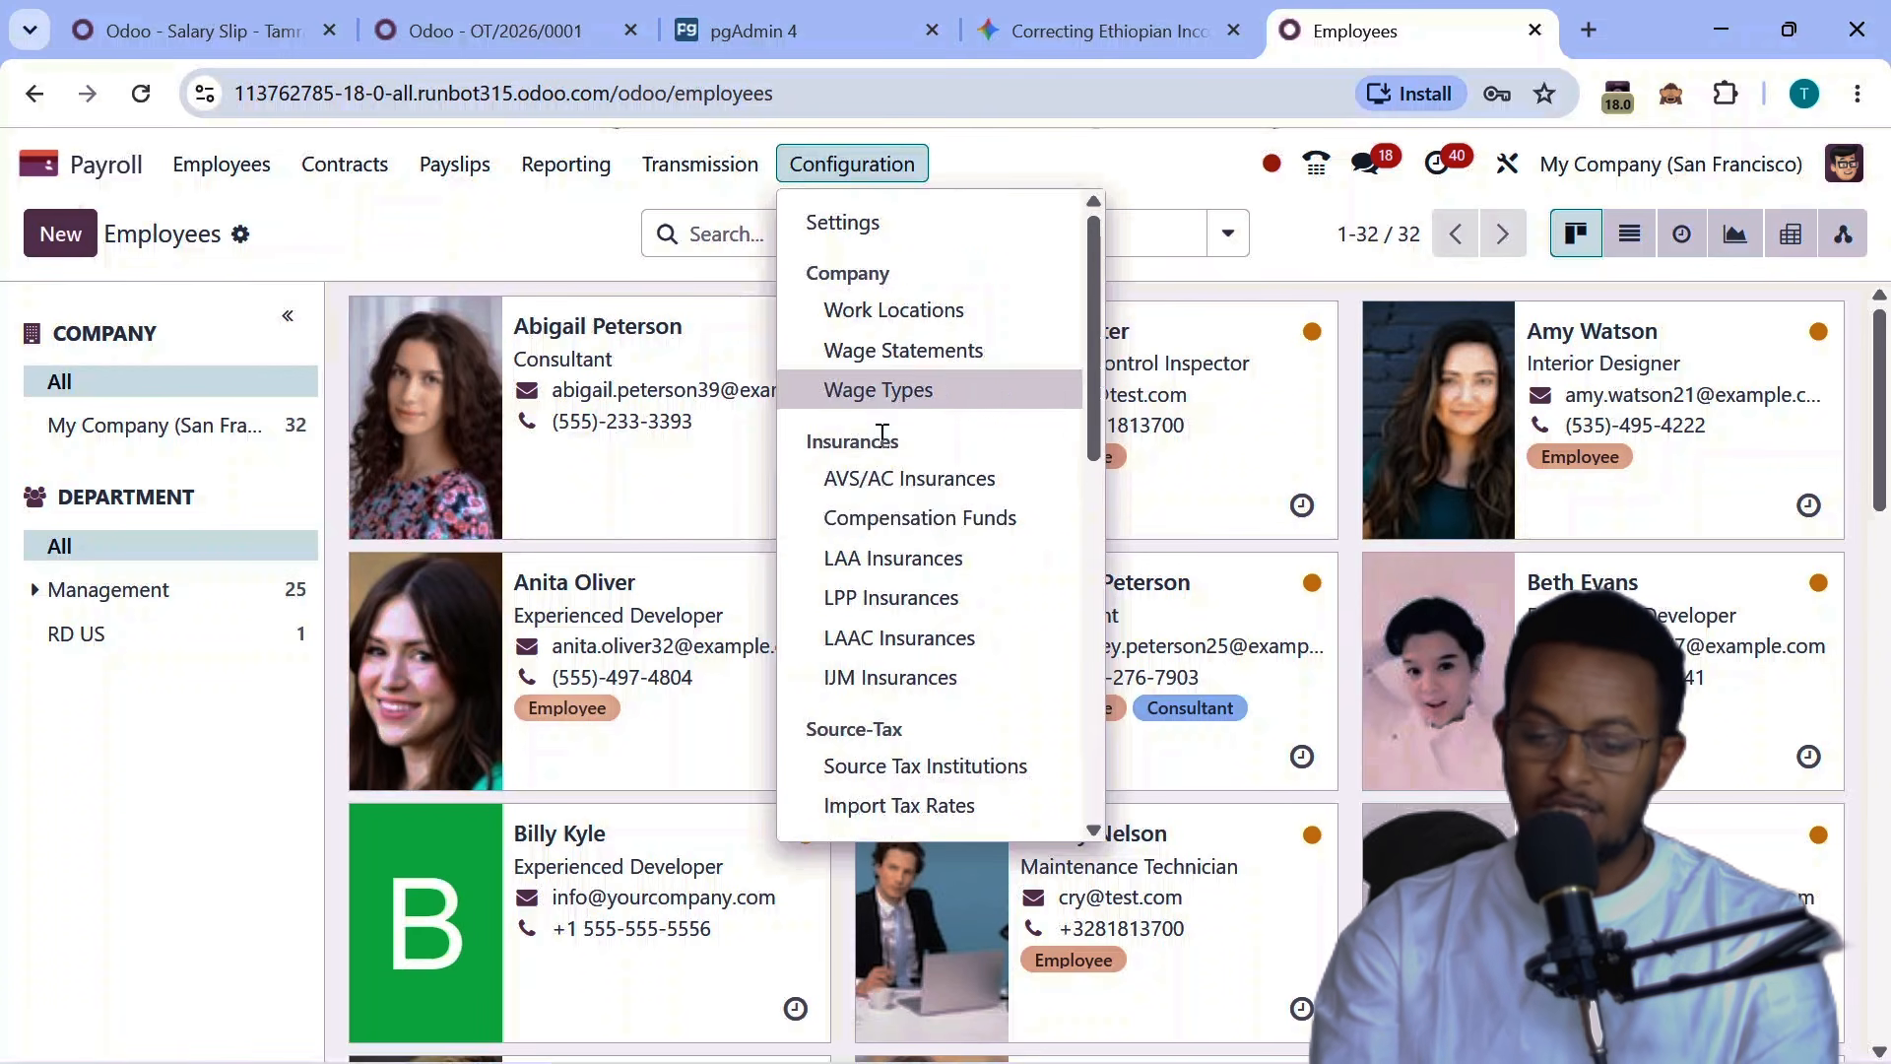
scroll(897, 529, down, 6)
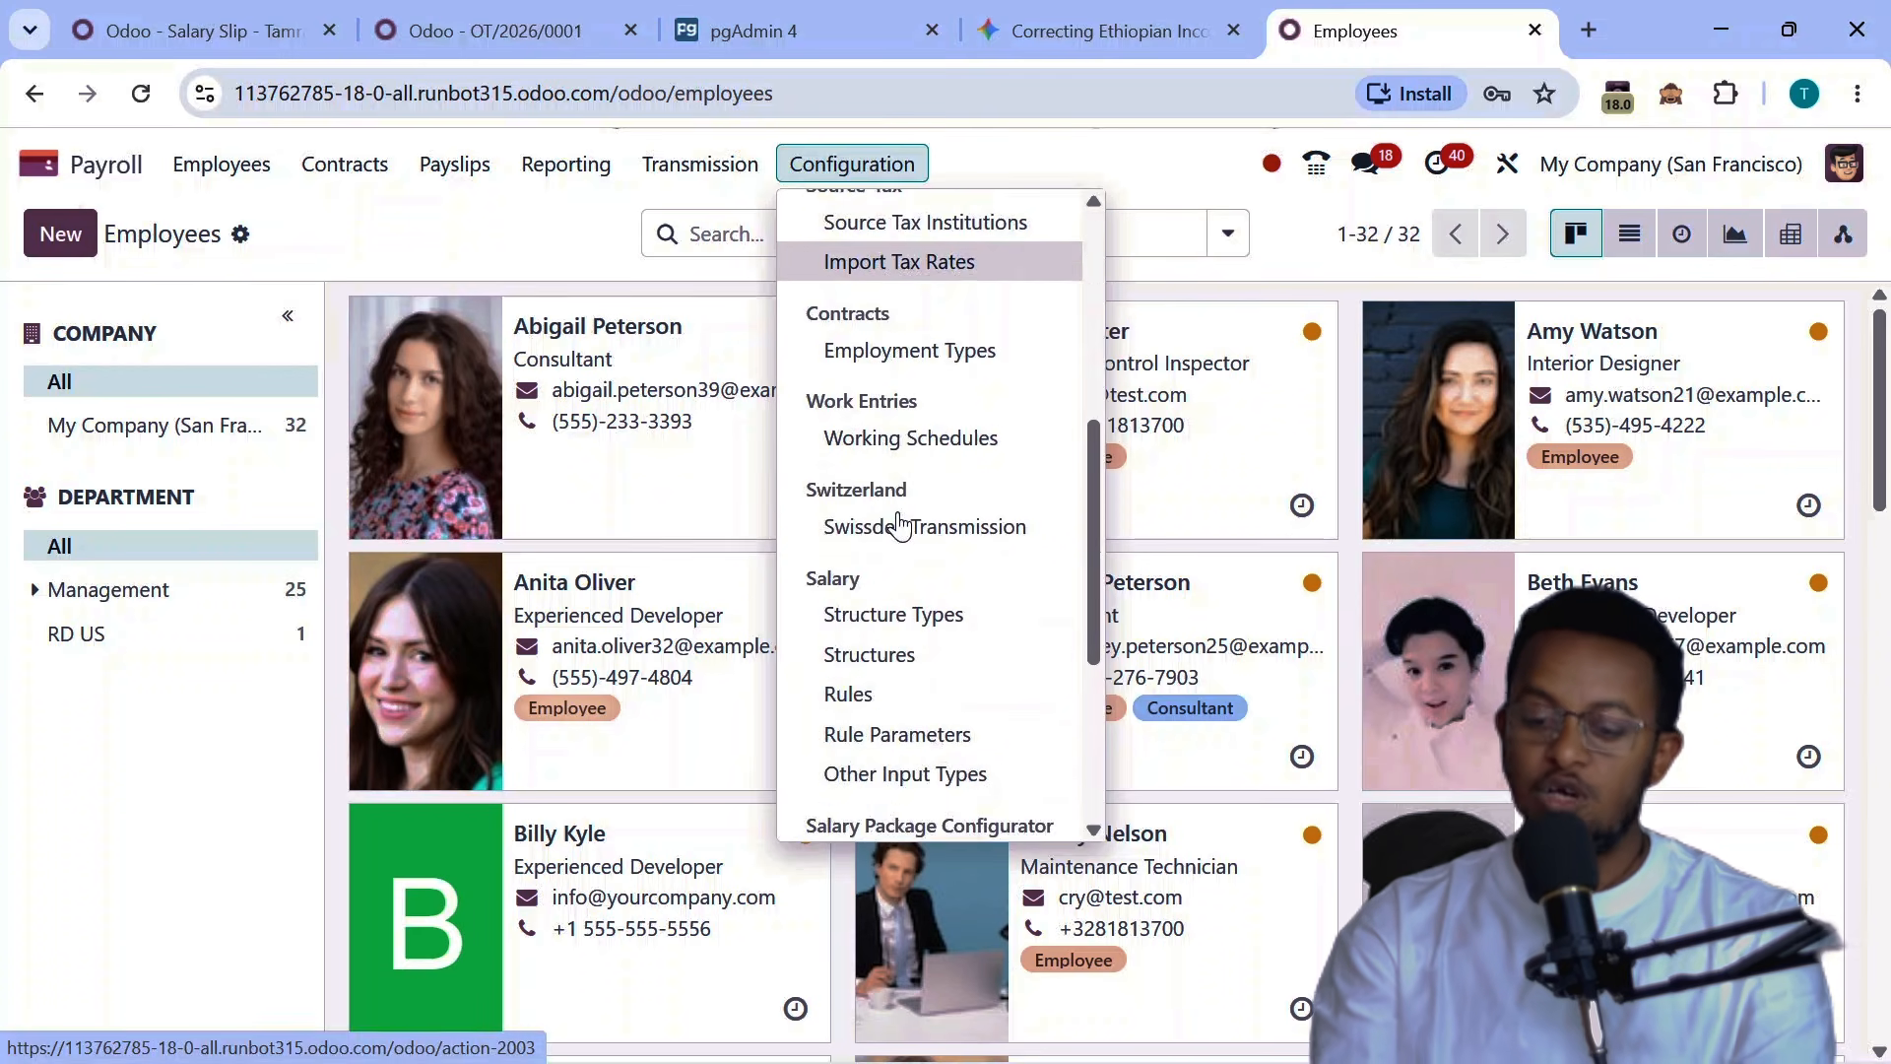
click(899, 627)
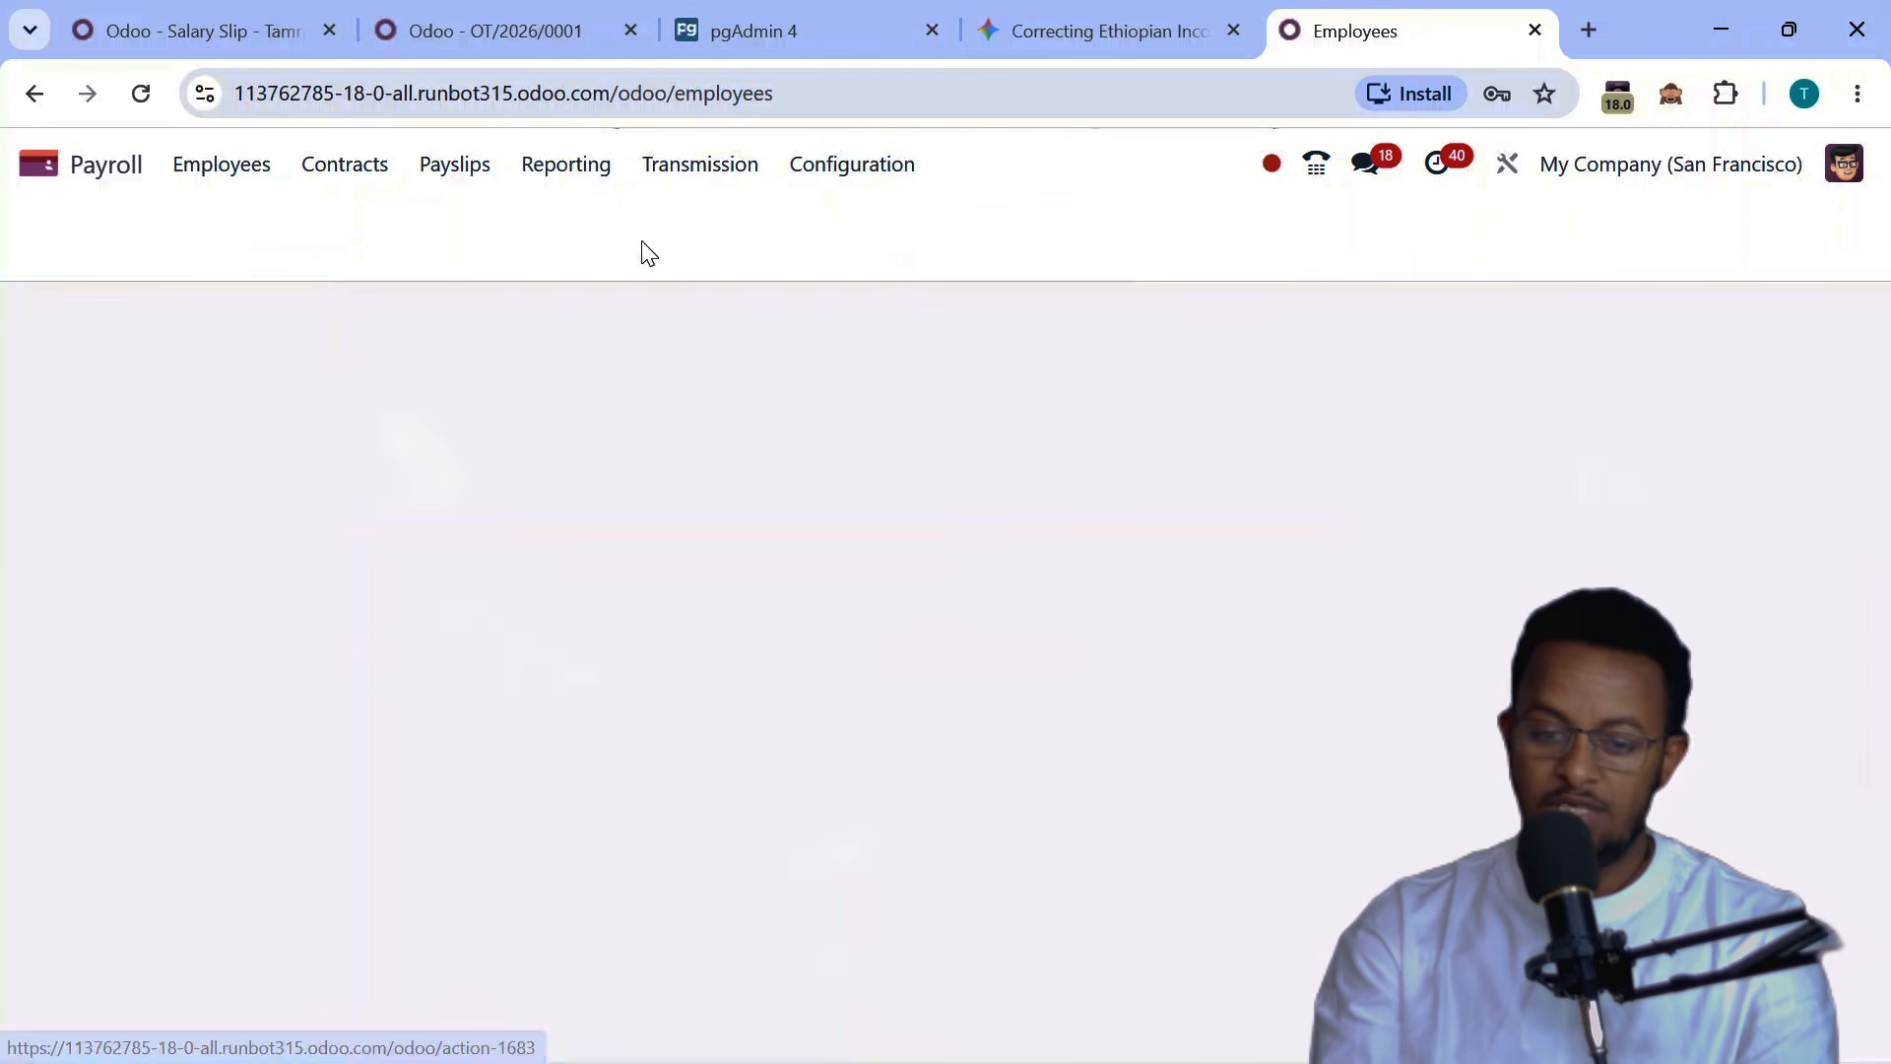
Open the Regular Pay structure under the Employee structure type and review its list of salary rules.
click(27, 369)
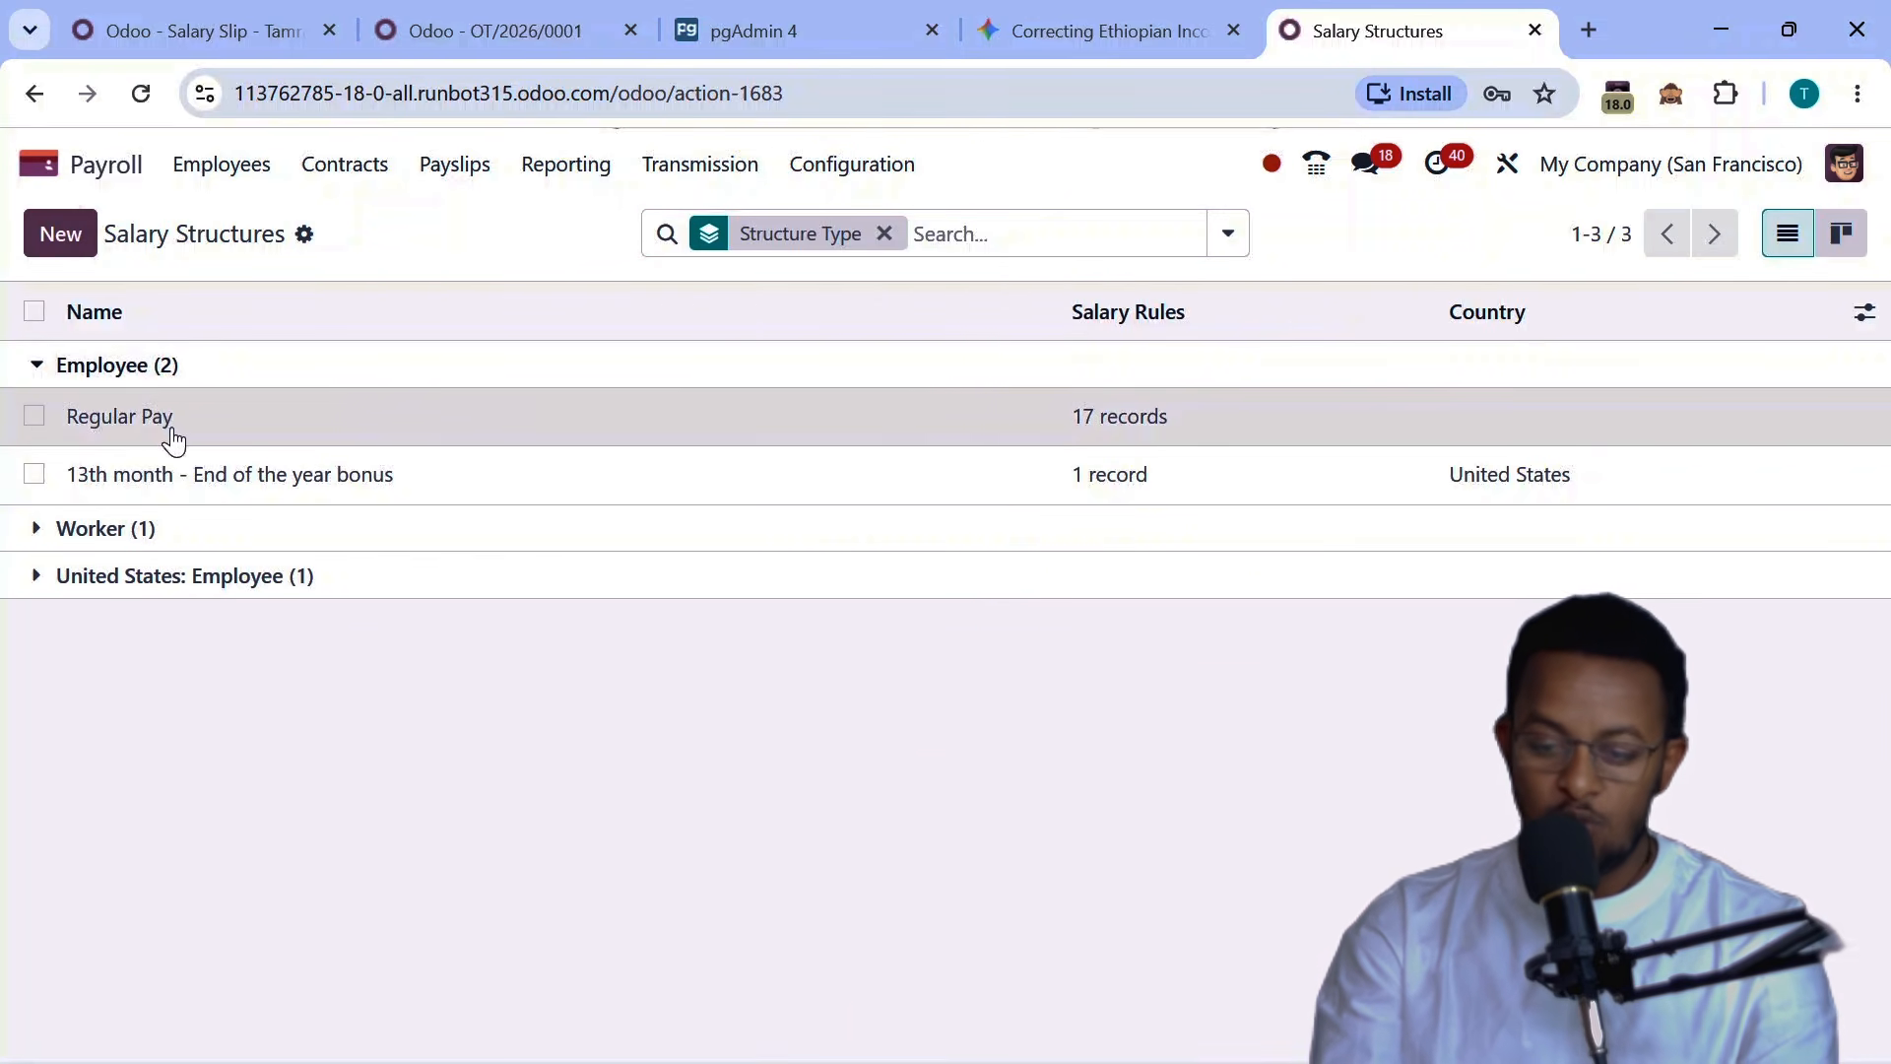
click(173, 439)
scroll(591, 640, down, 5)
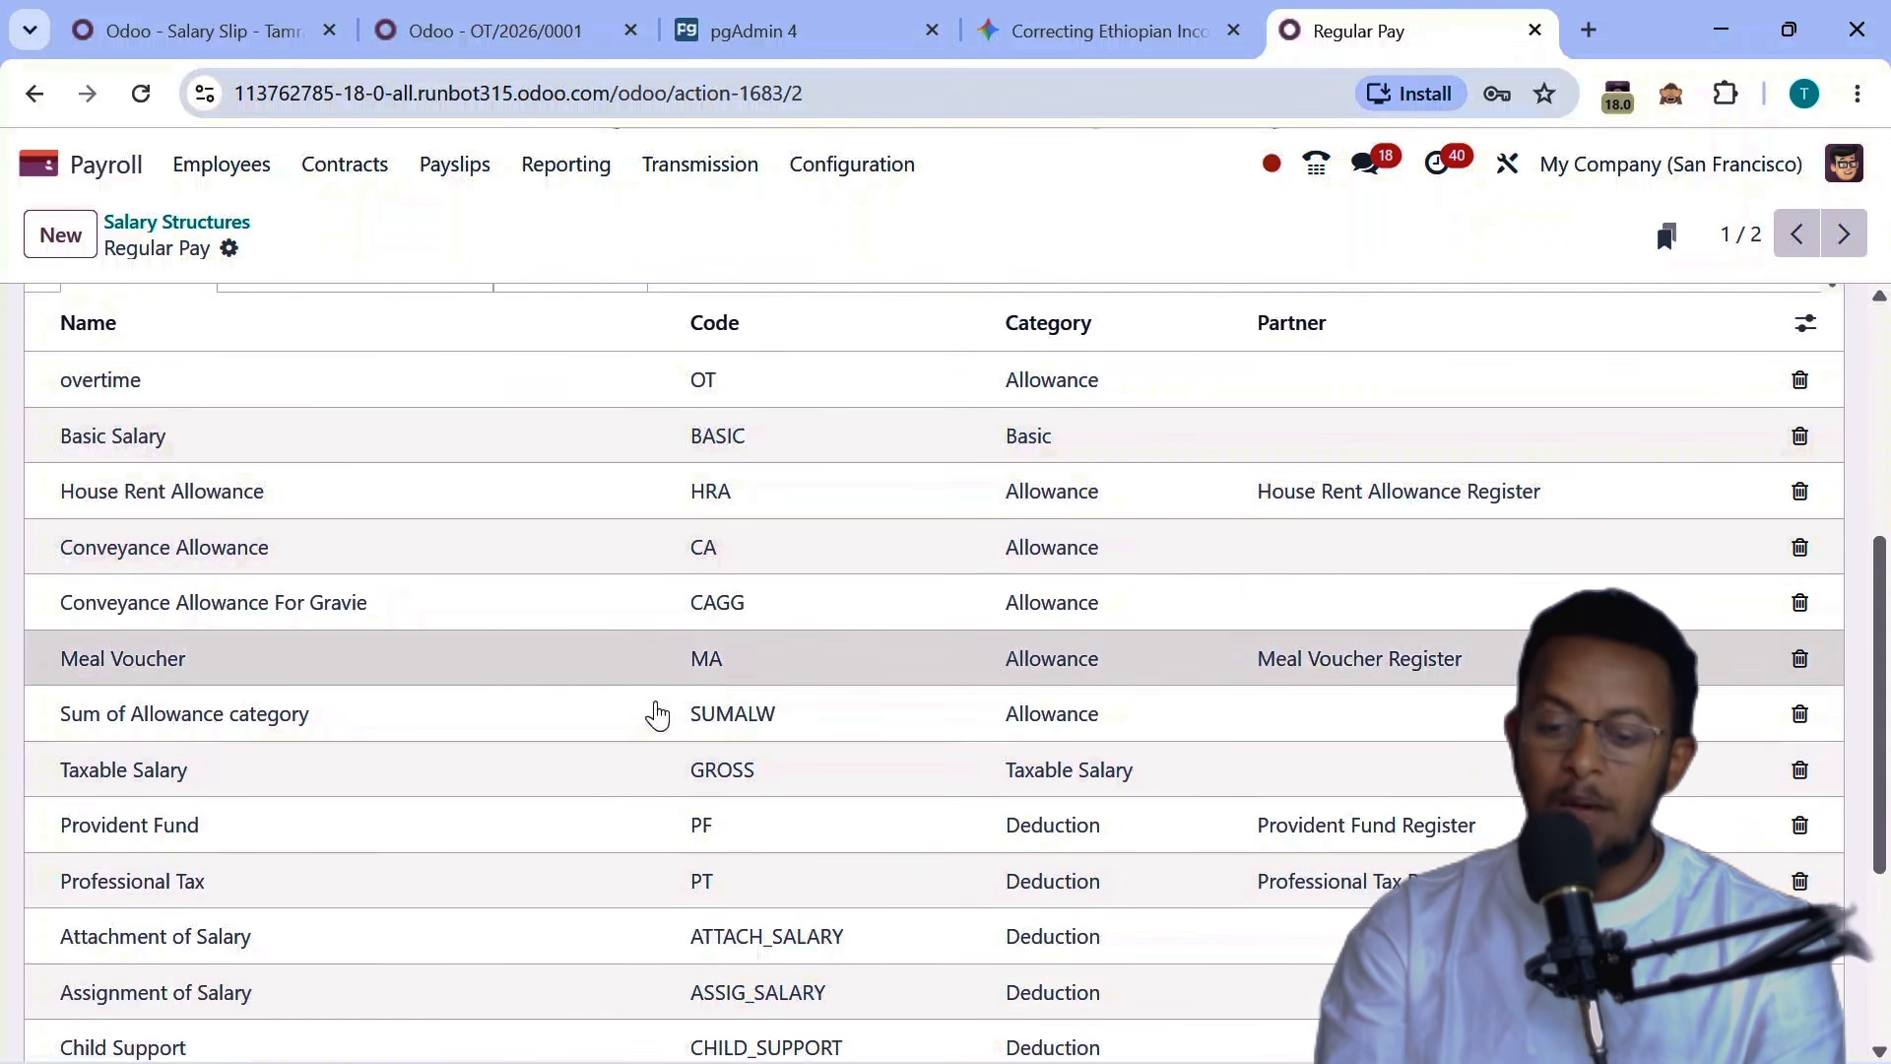
scroll(600, 873, down, 3)
scroll(600, 874, up, 8)
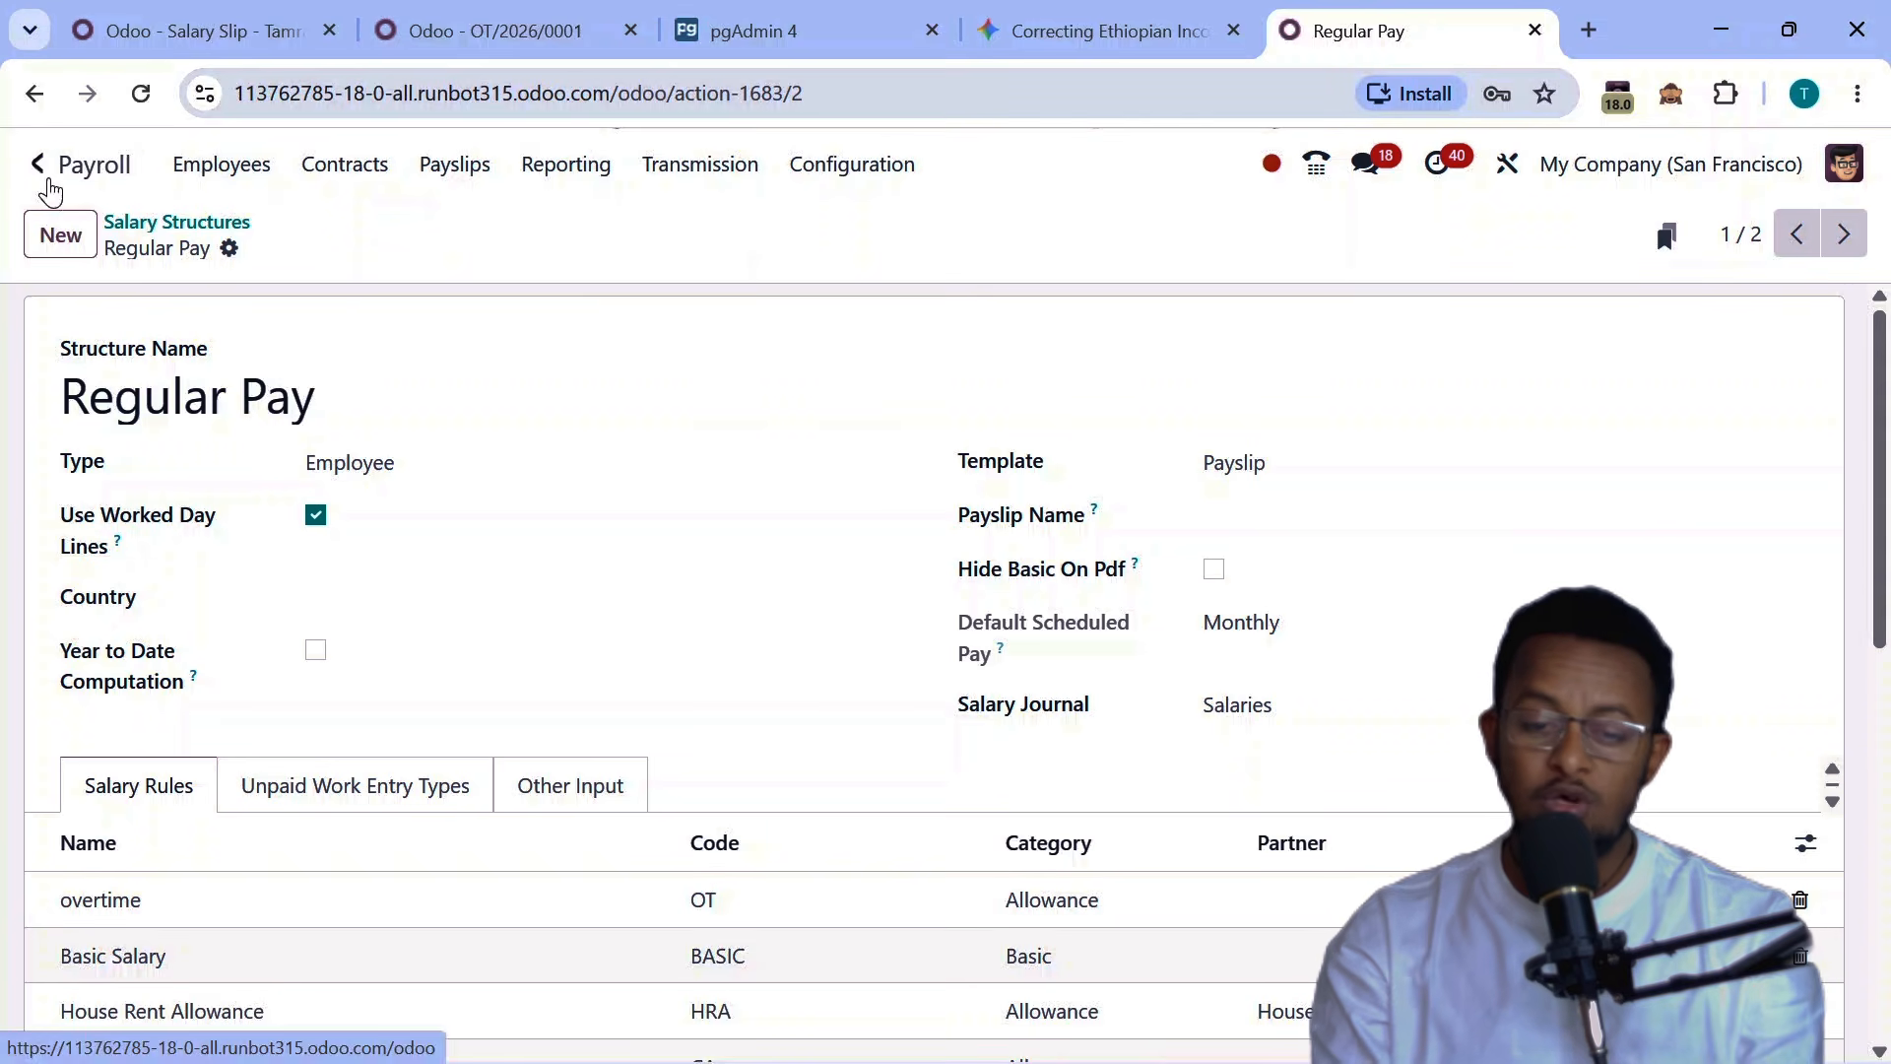
Switch to the Employees app, create a new employee with the employee's first name, and save the record.
click(53, 186)
text(emp)
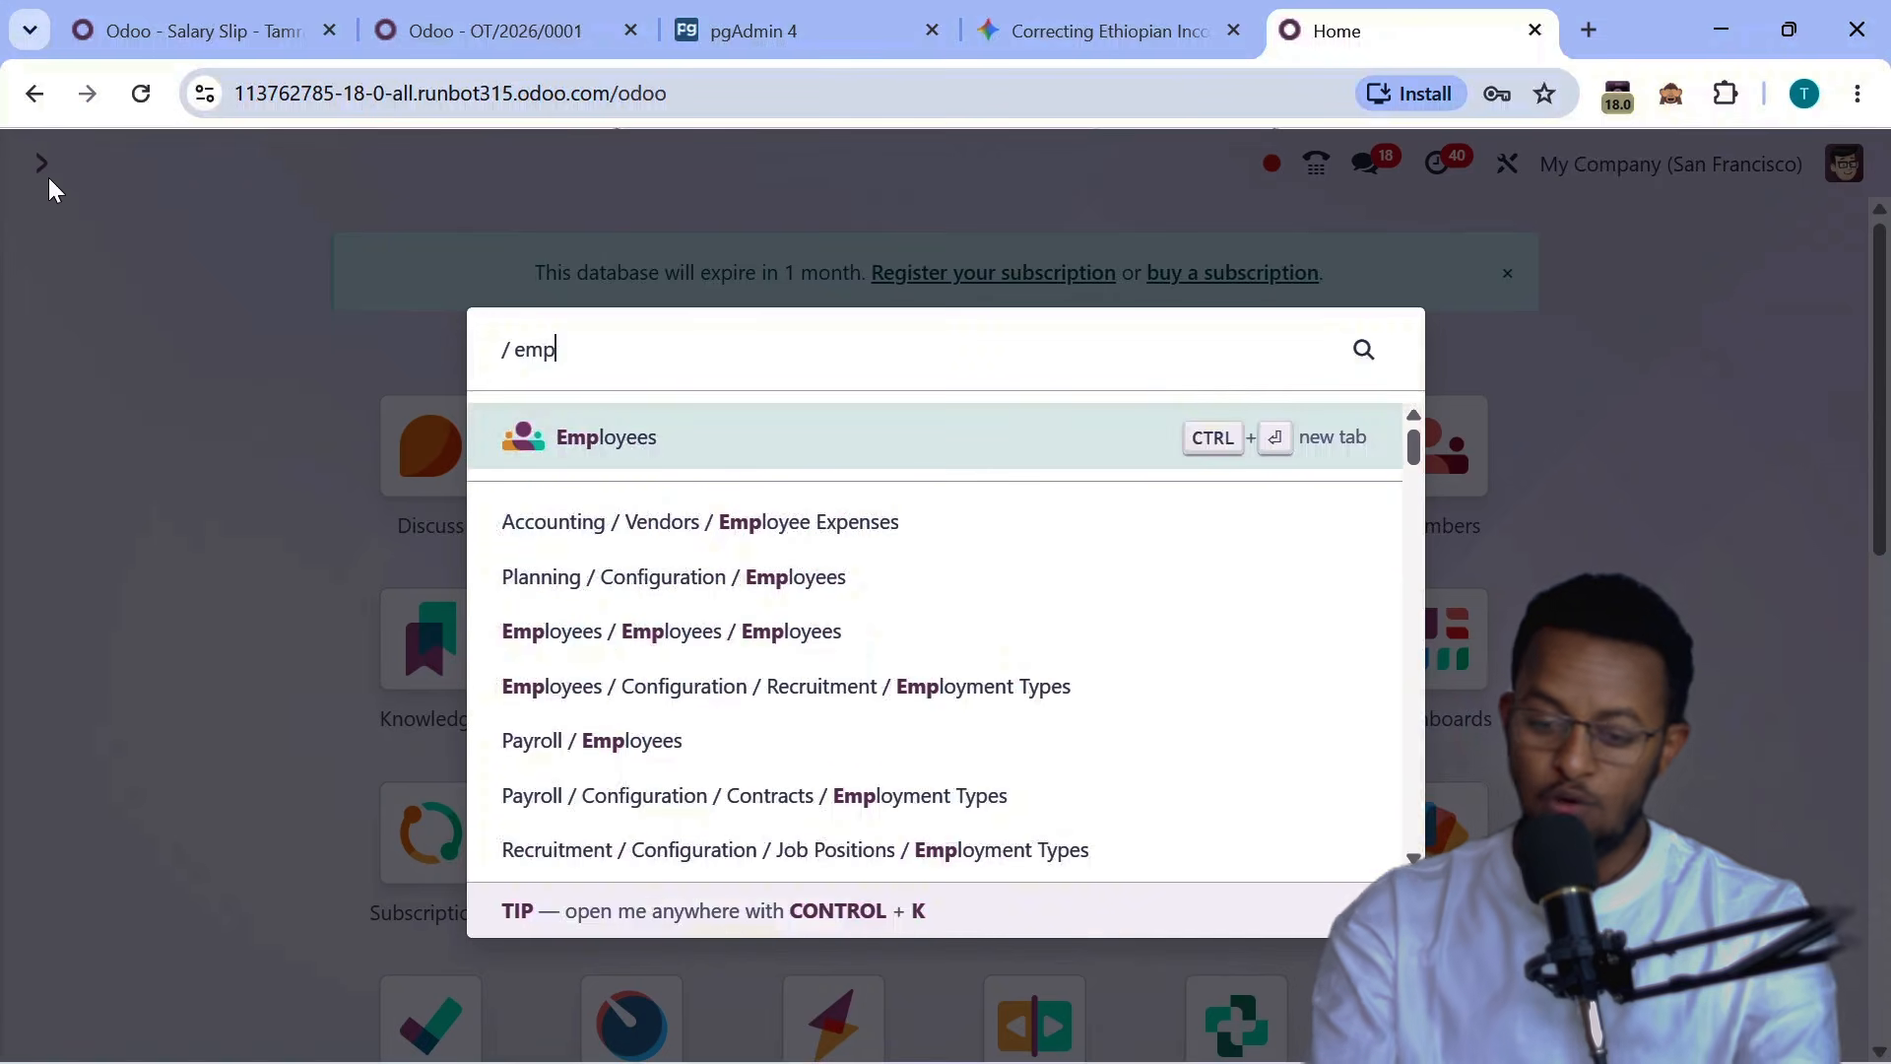
click(645, 435)
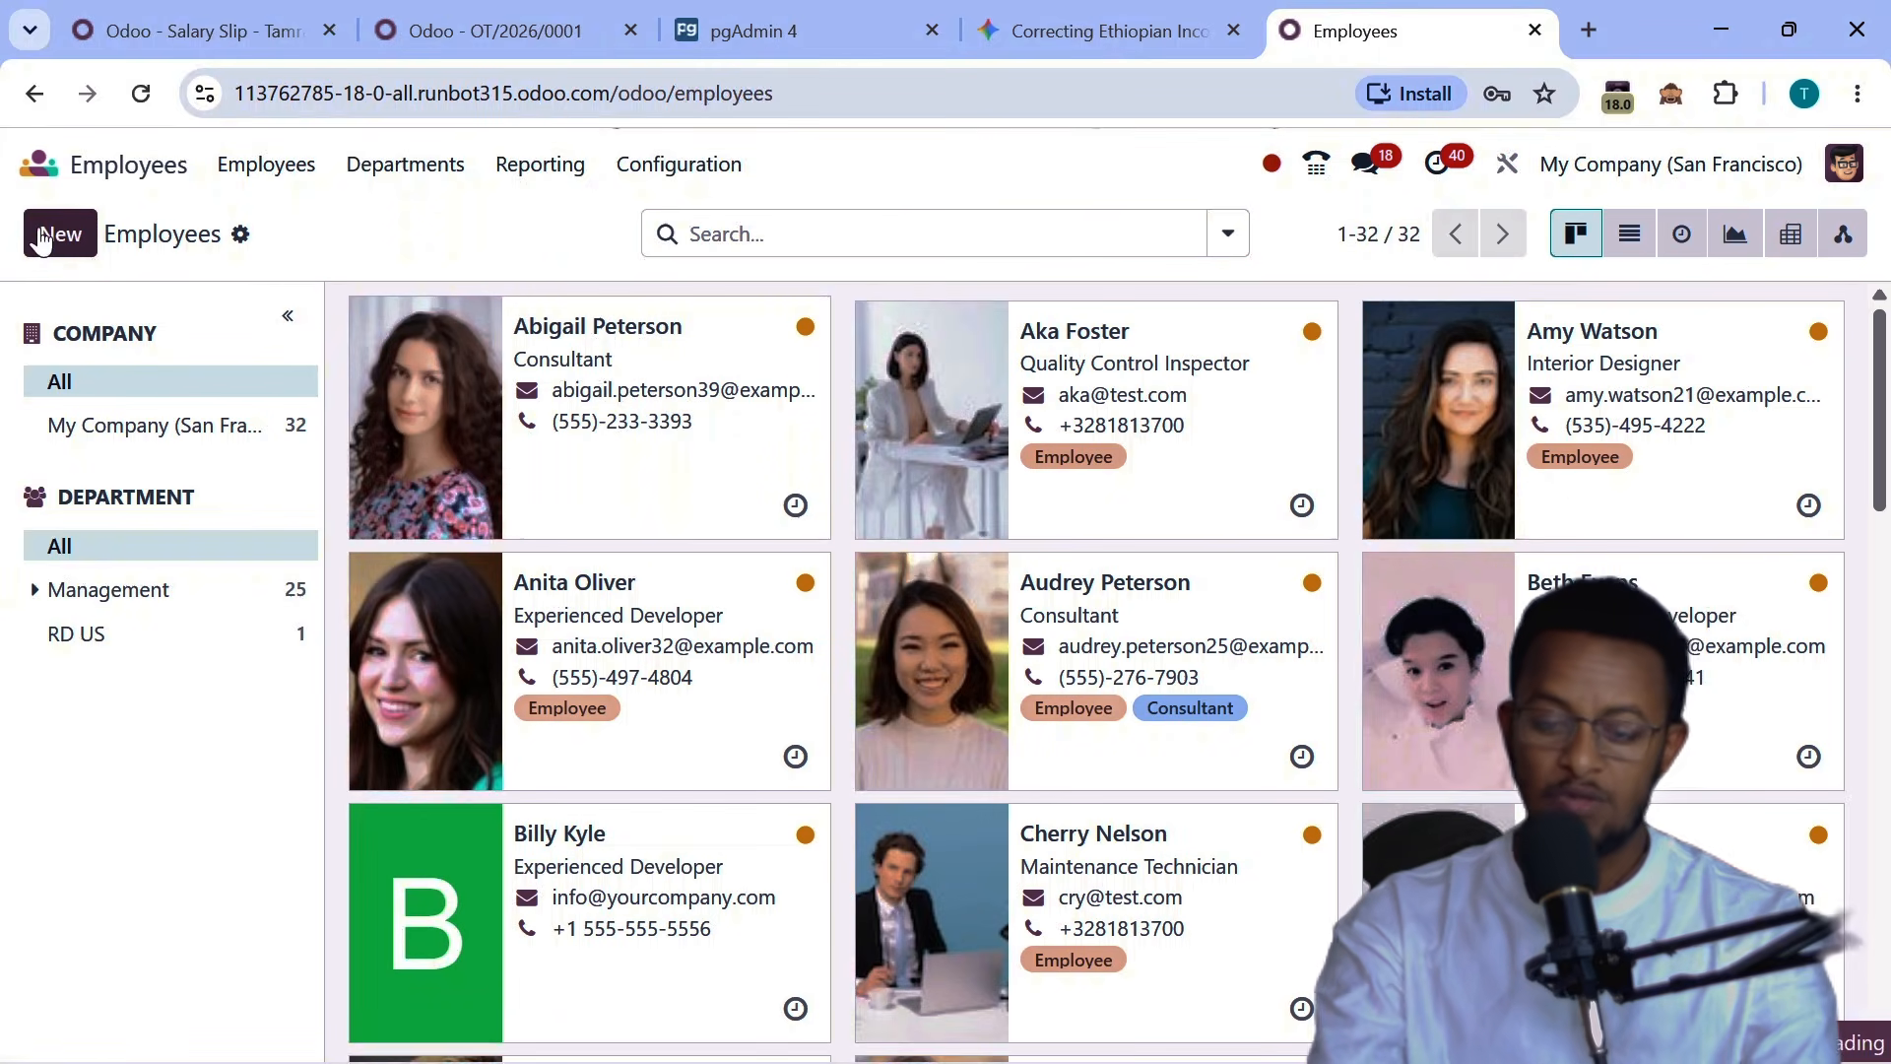
click(40, 239)
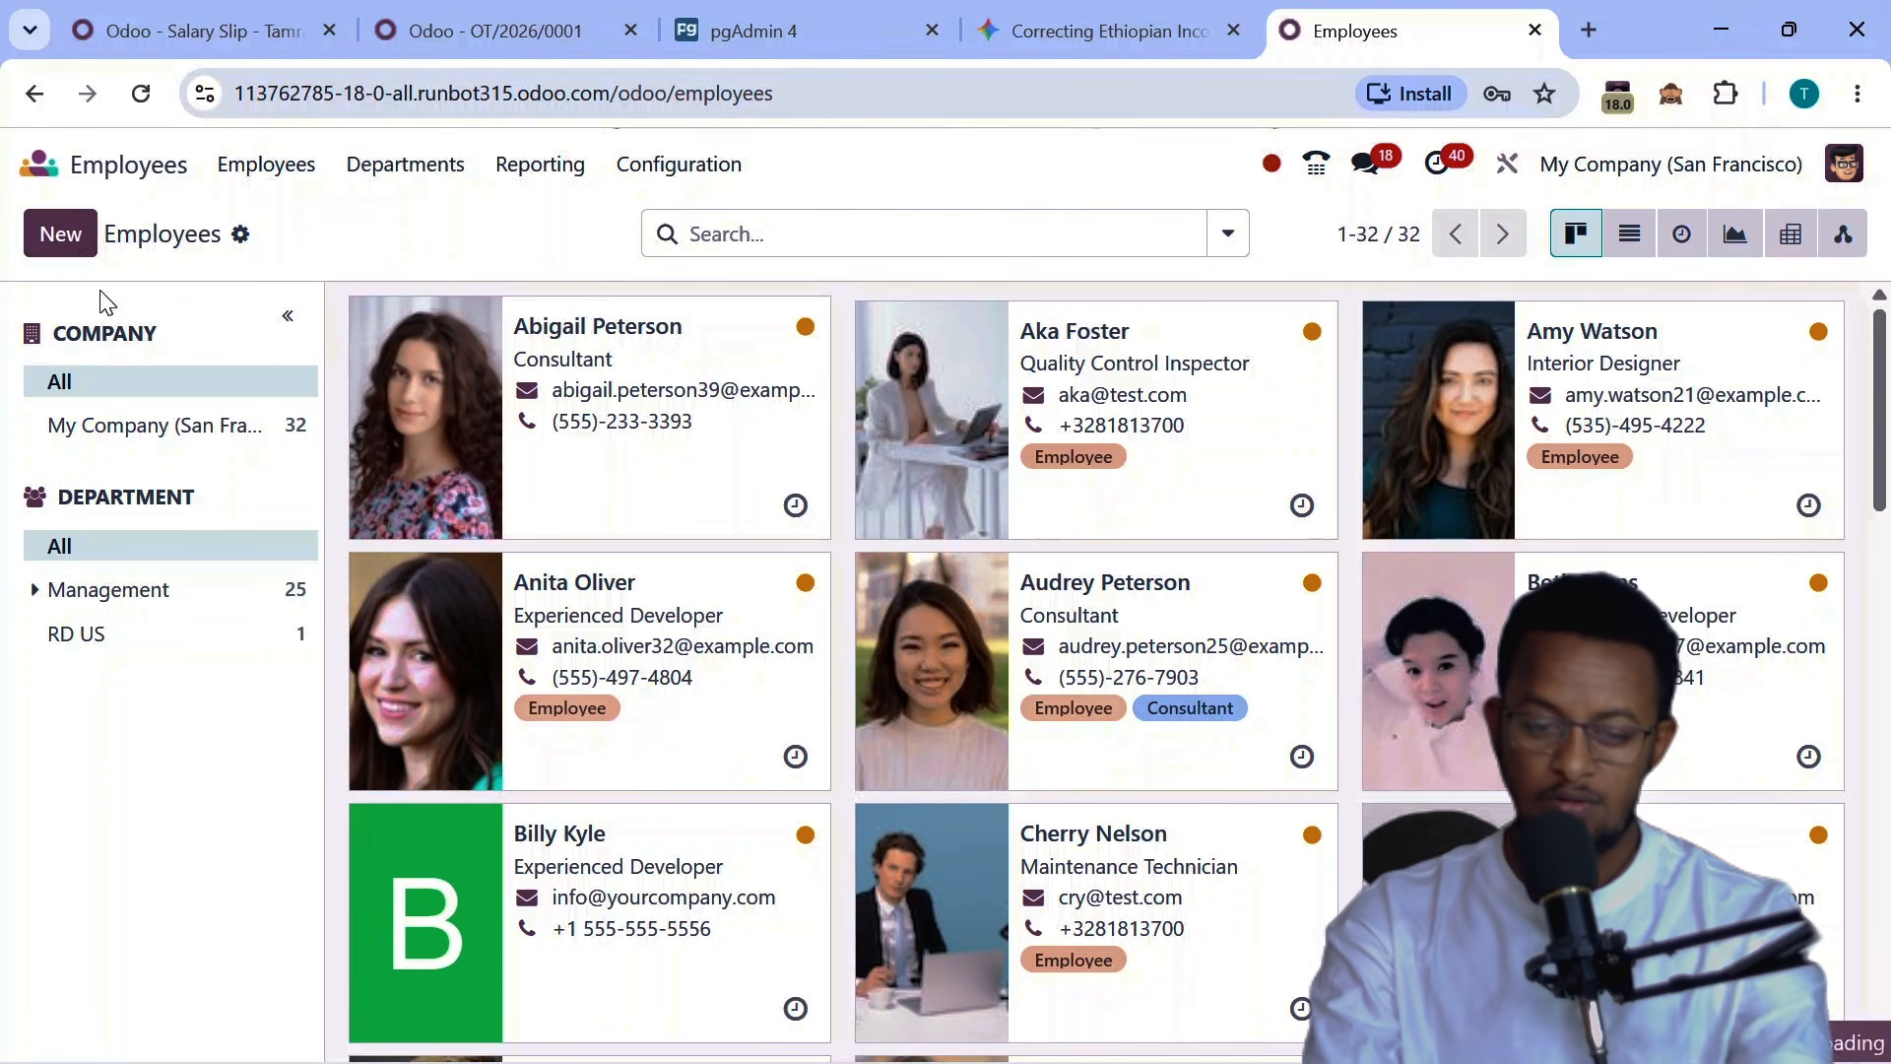
text(kebede)
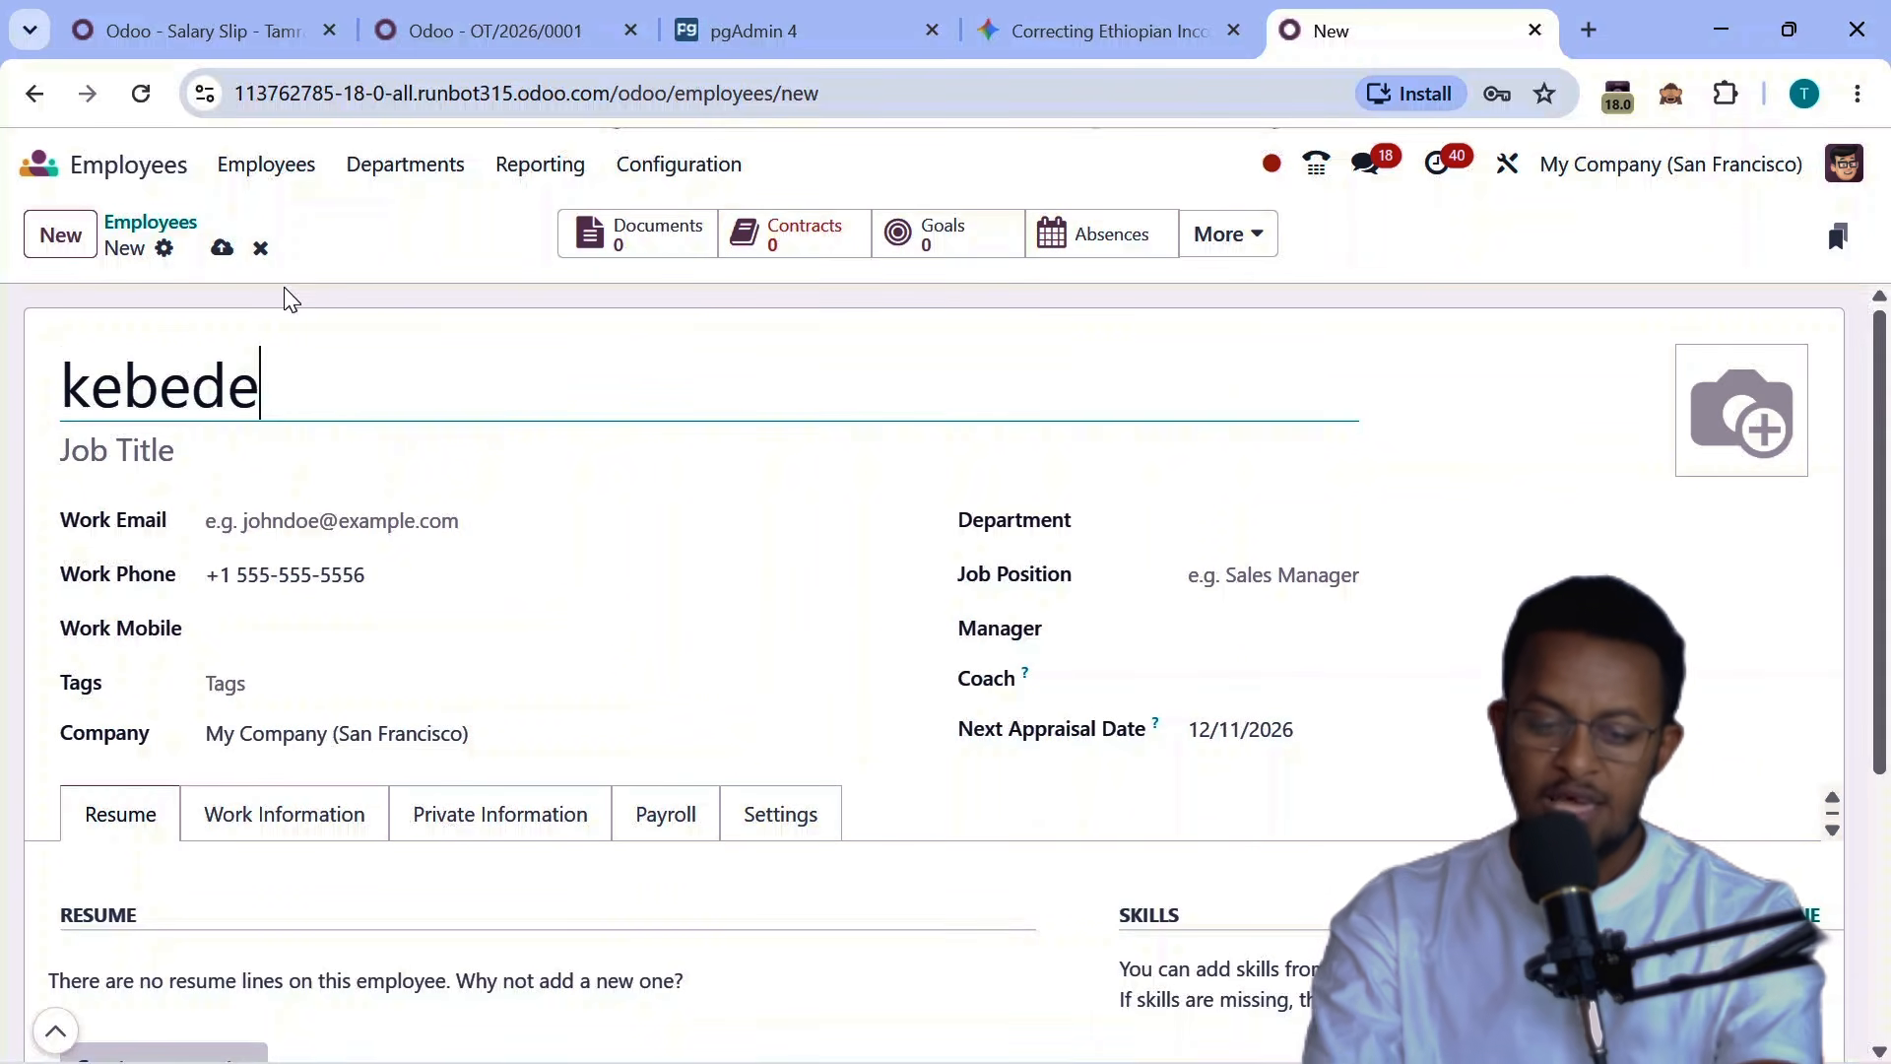
click(222, 248)
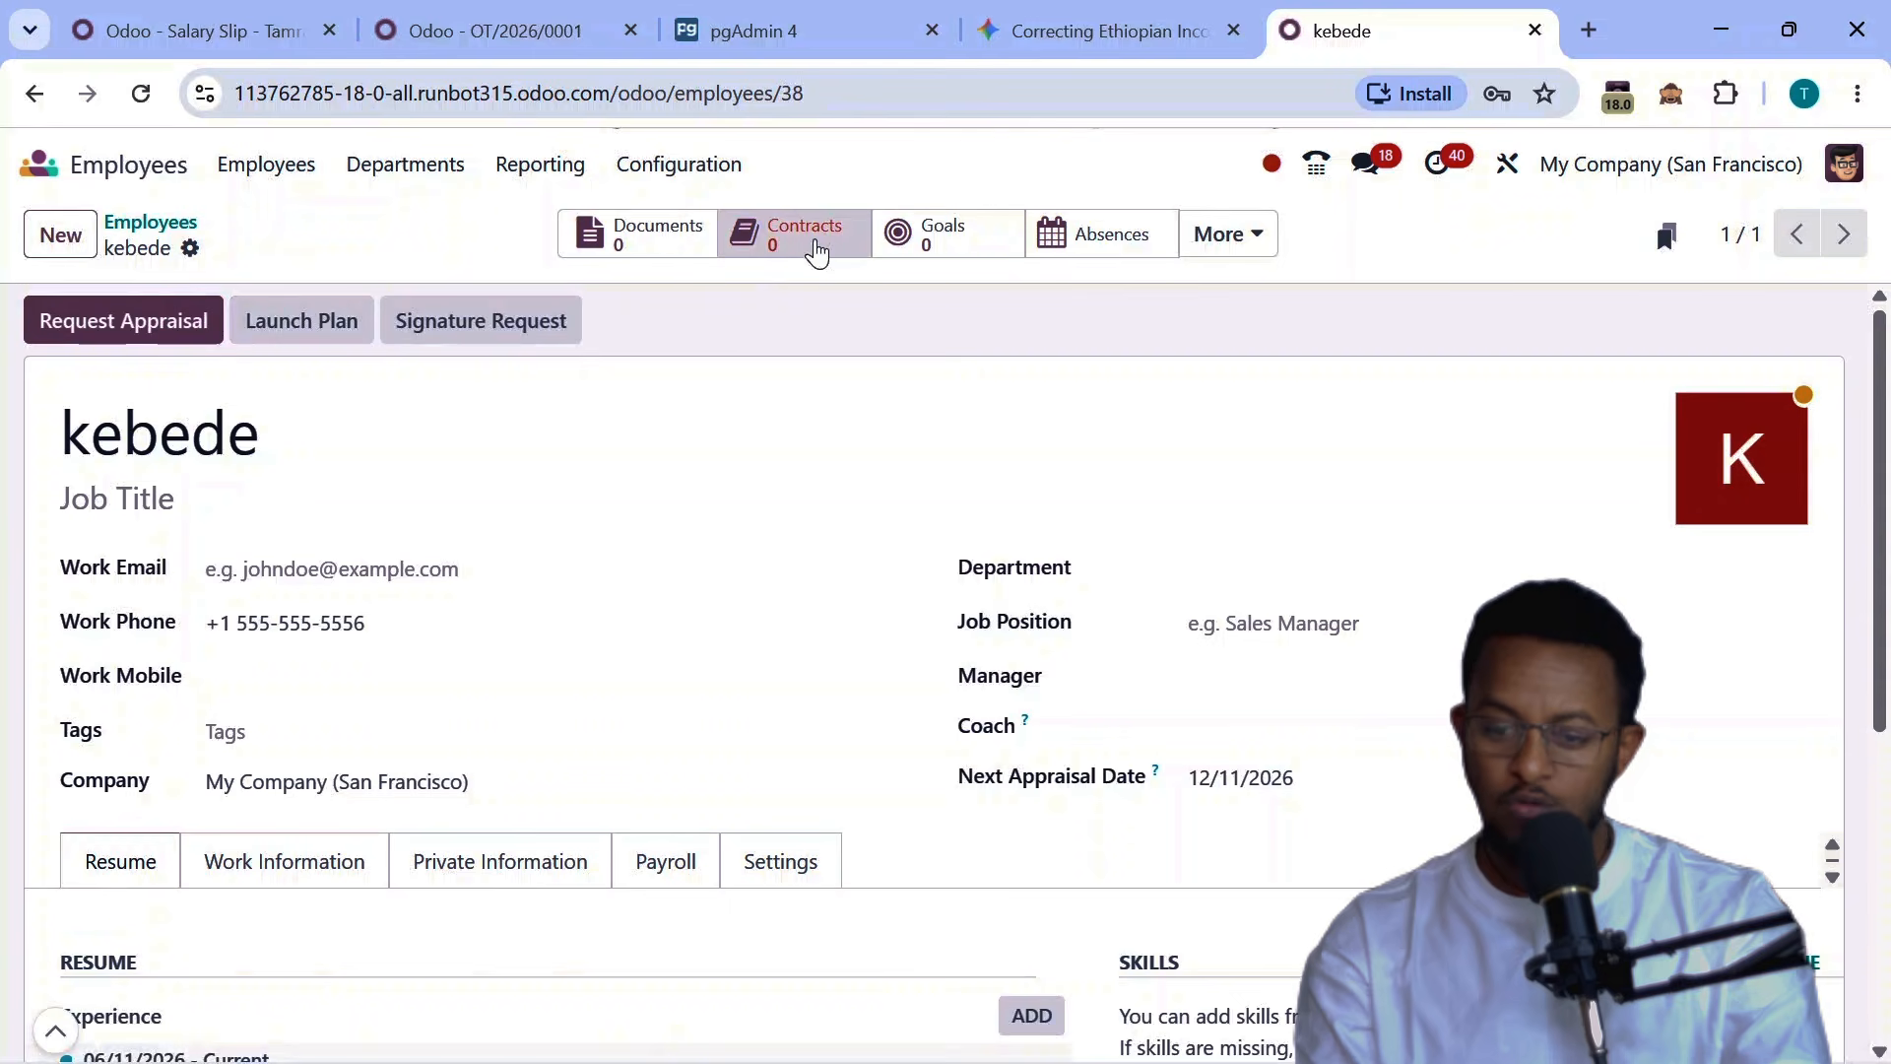
Create a contract for the new employee, titled with the employee's name plus "contract", with a monthly wage of 5009.
click(817, 249)
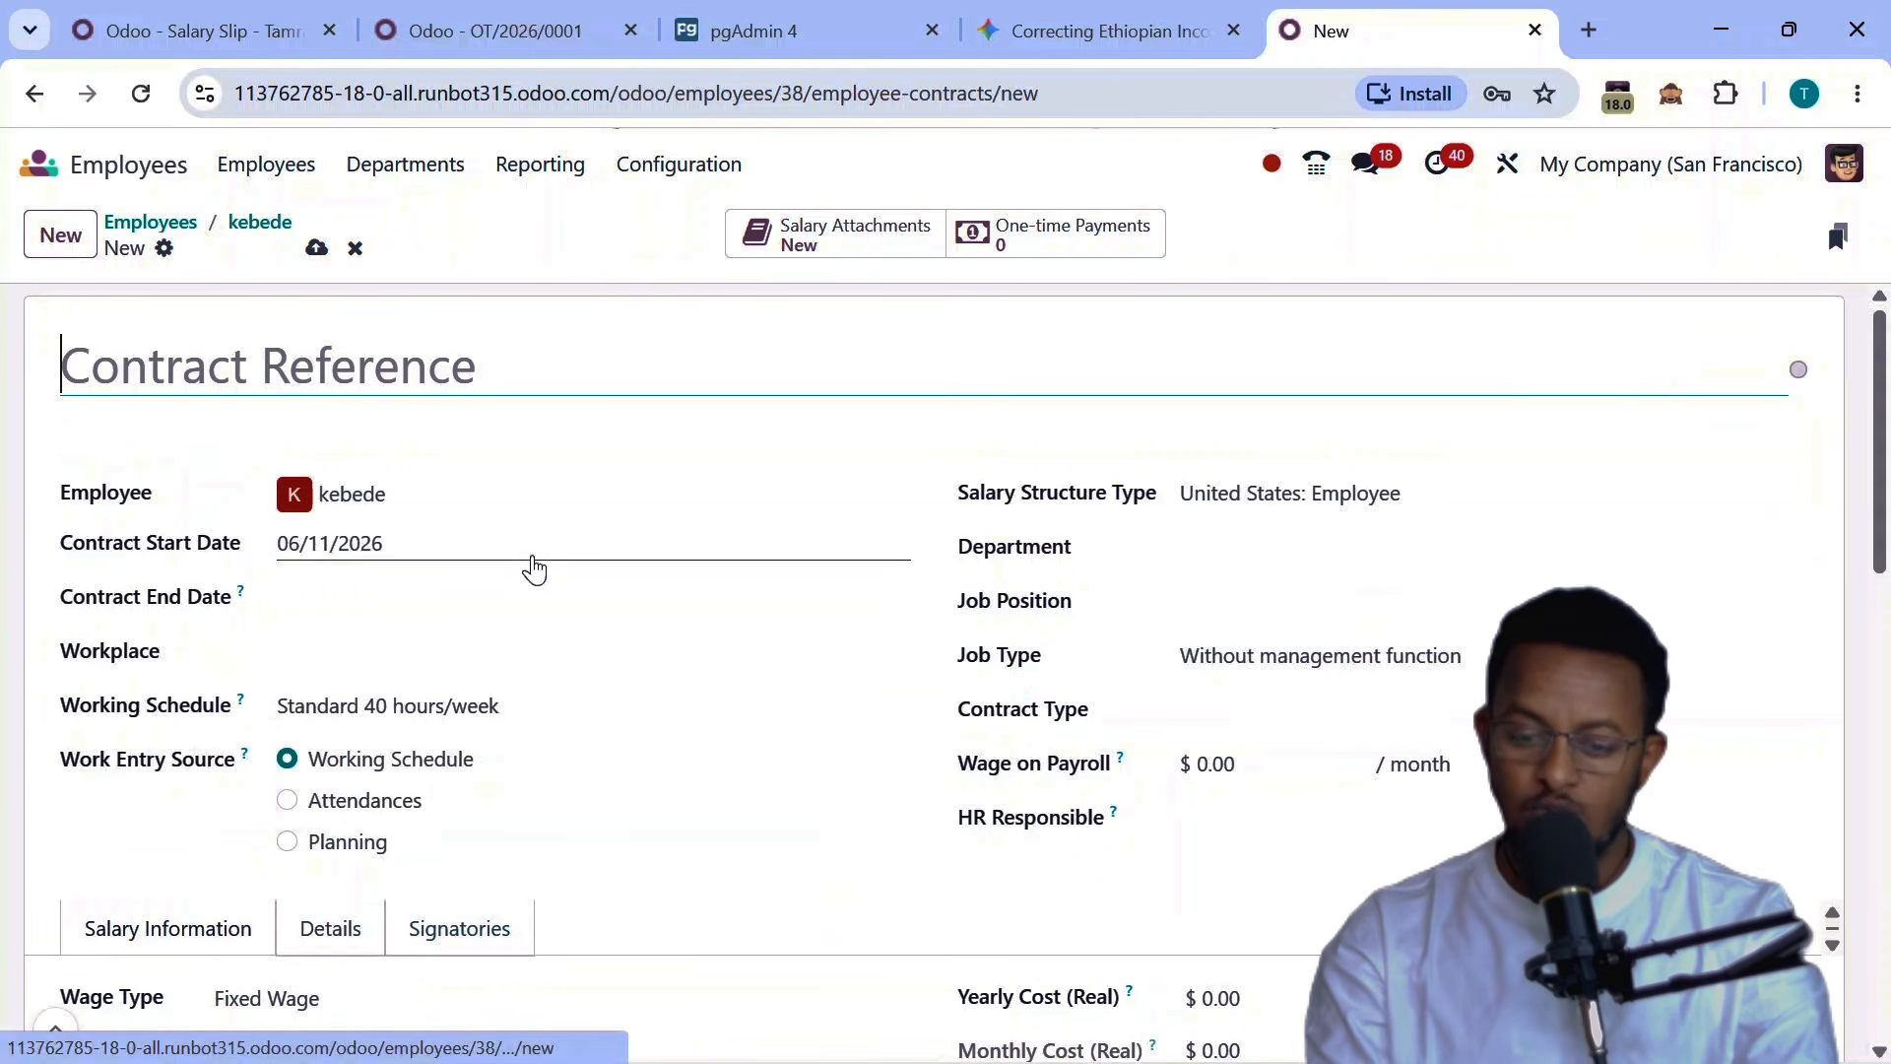
text(kebede)
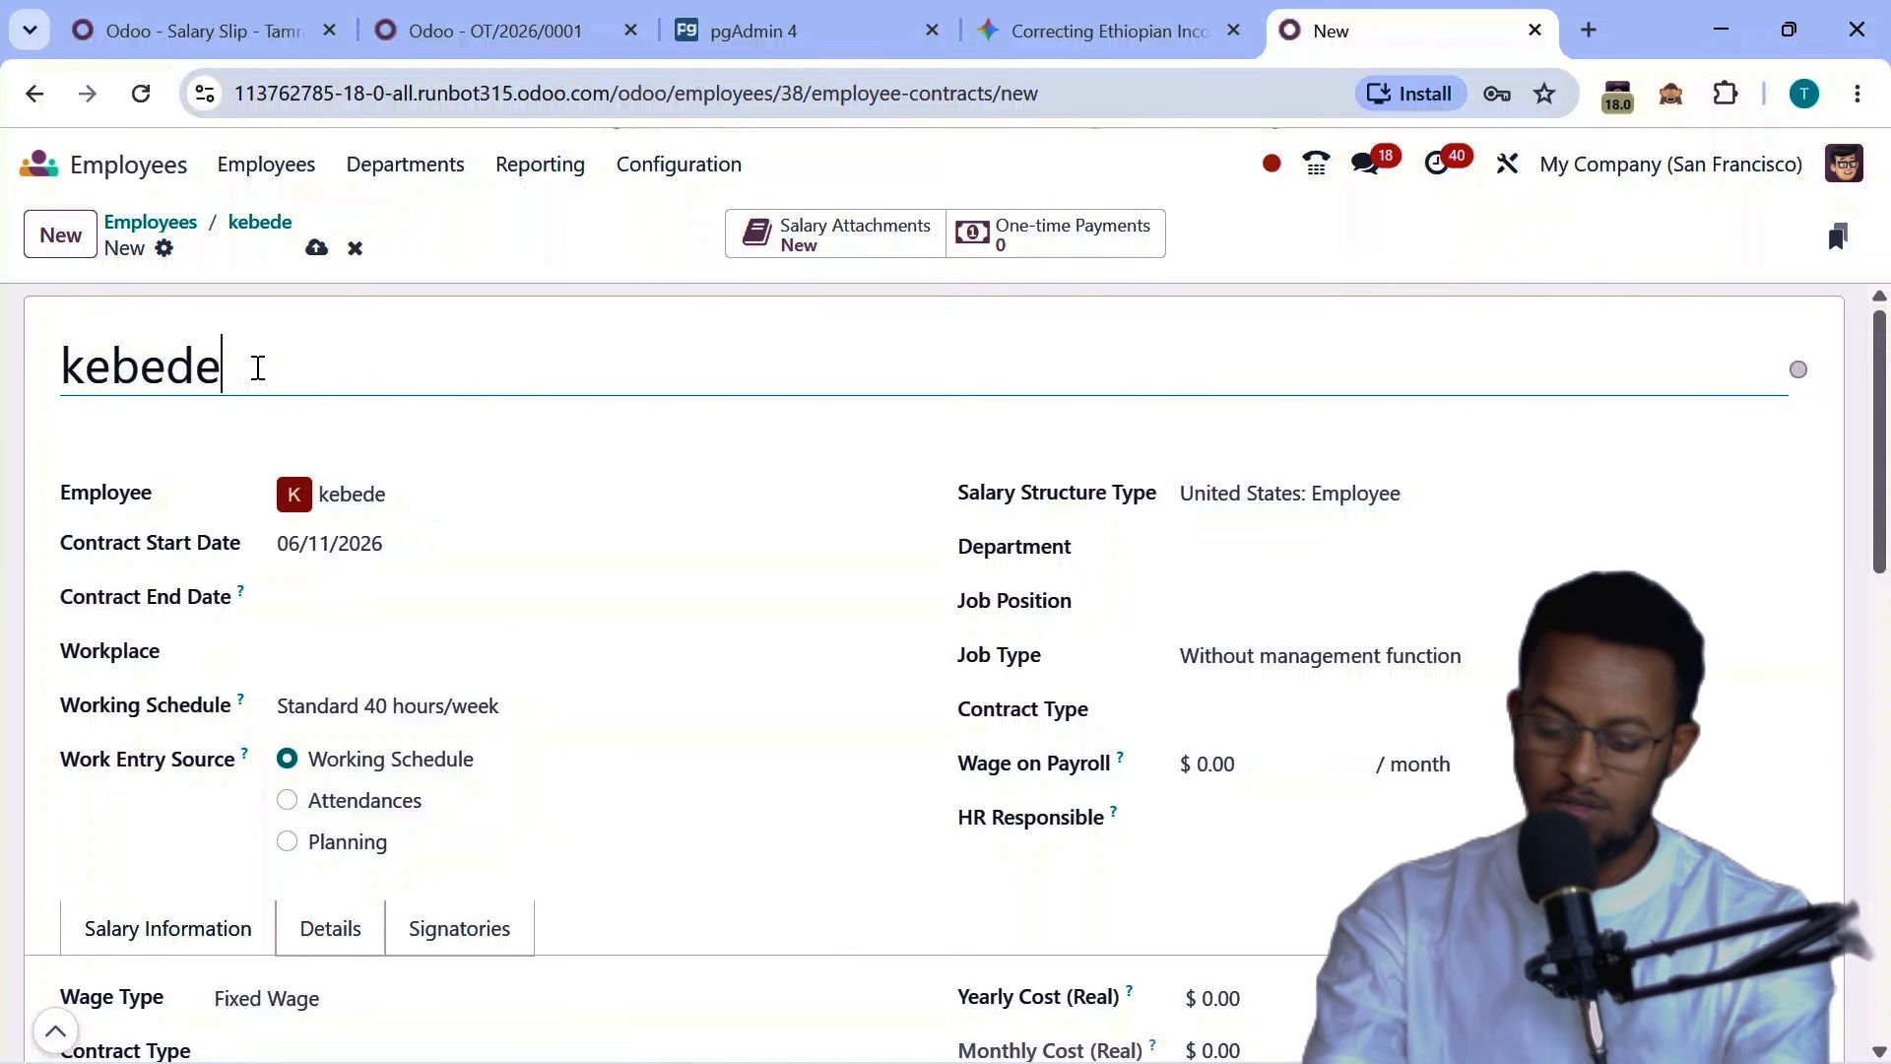
text( contract)
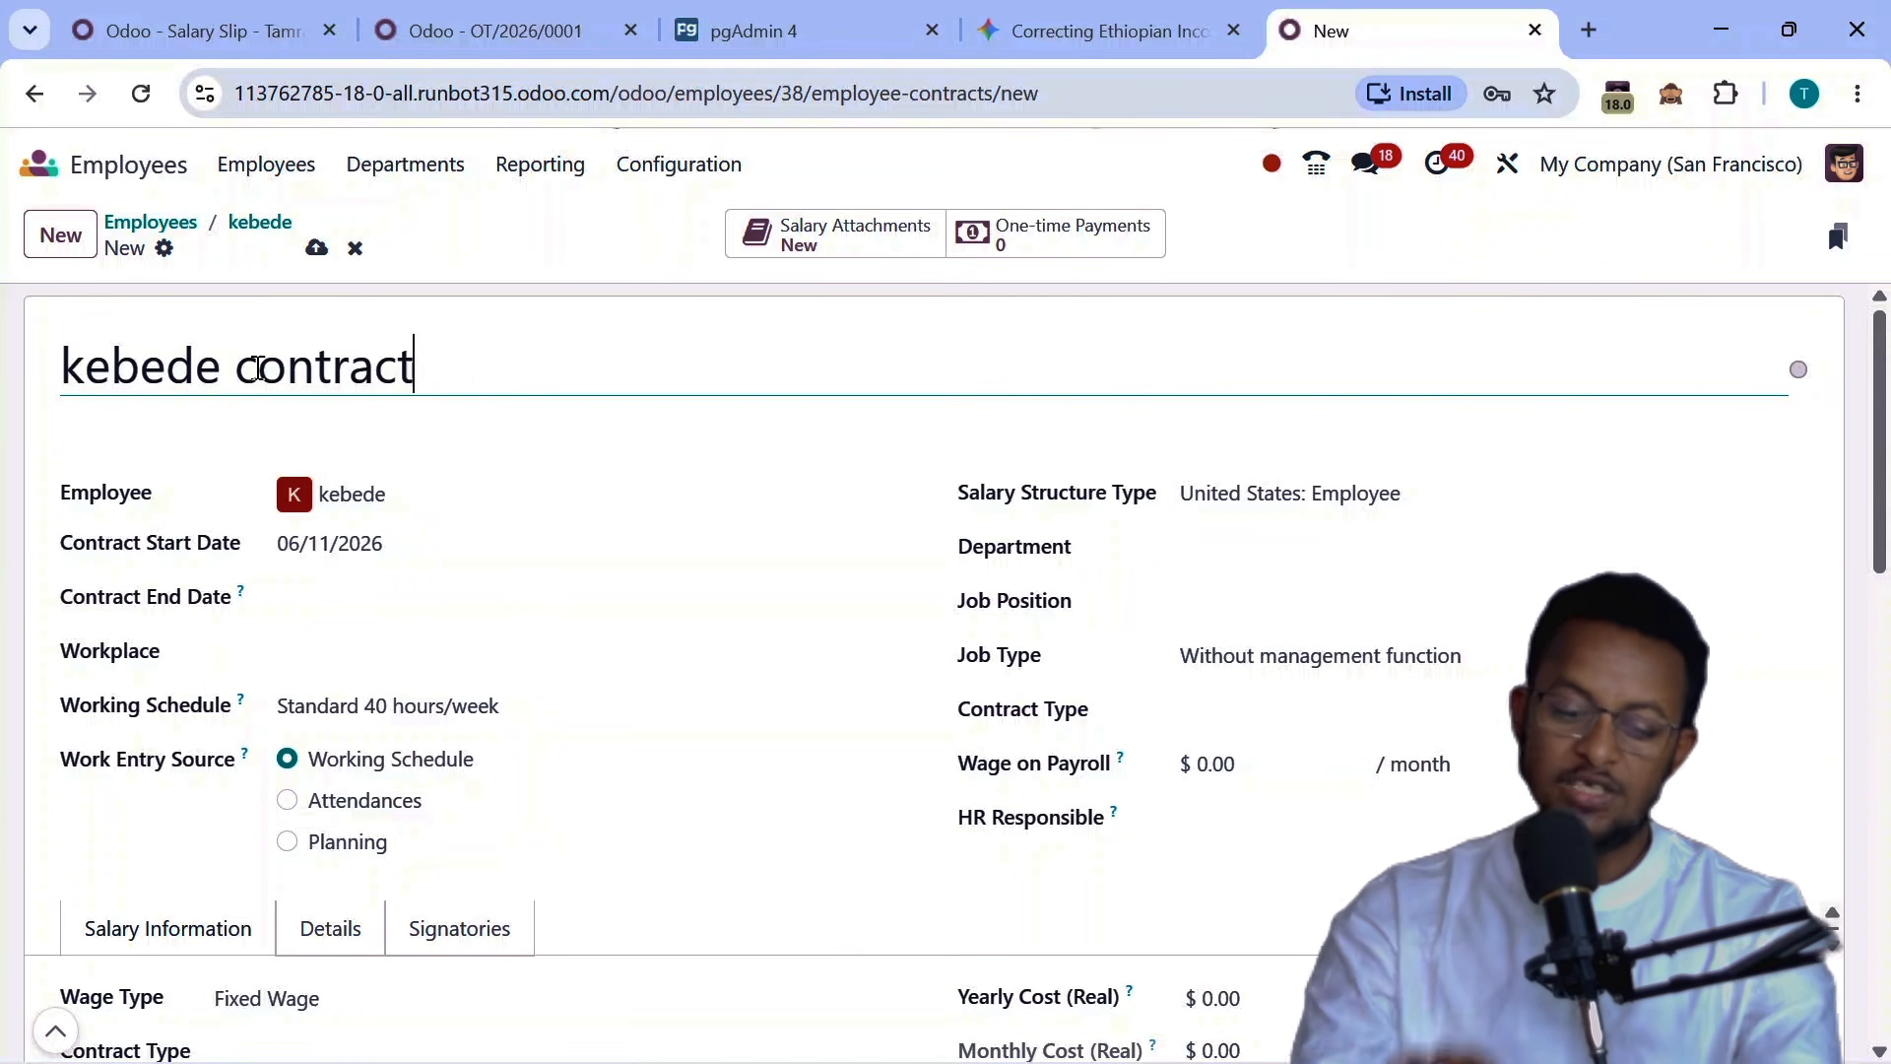
scroll(380, 929, down, 3)
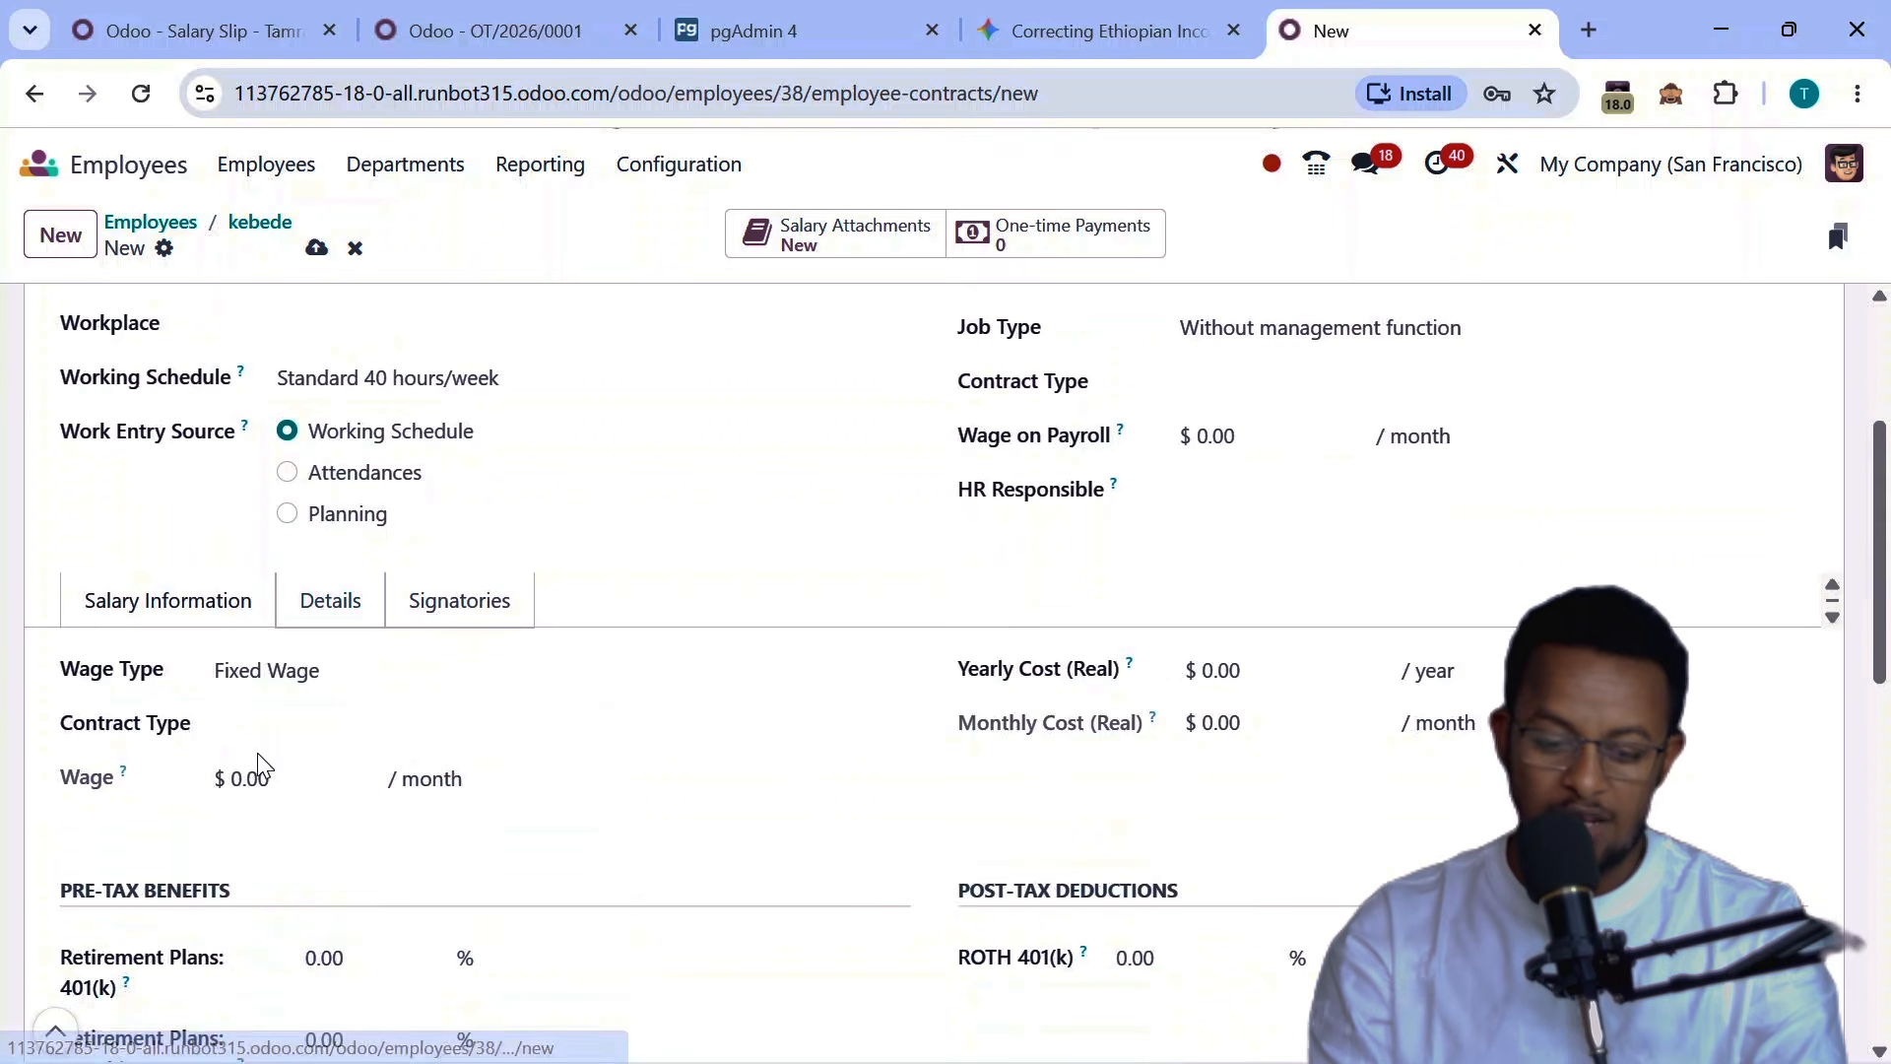
click(259, 779)
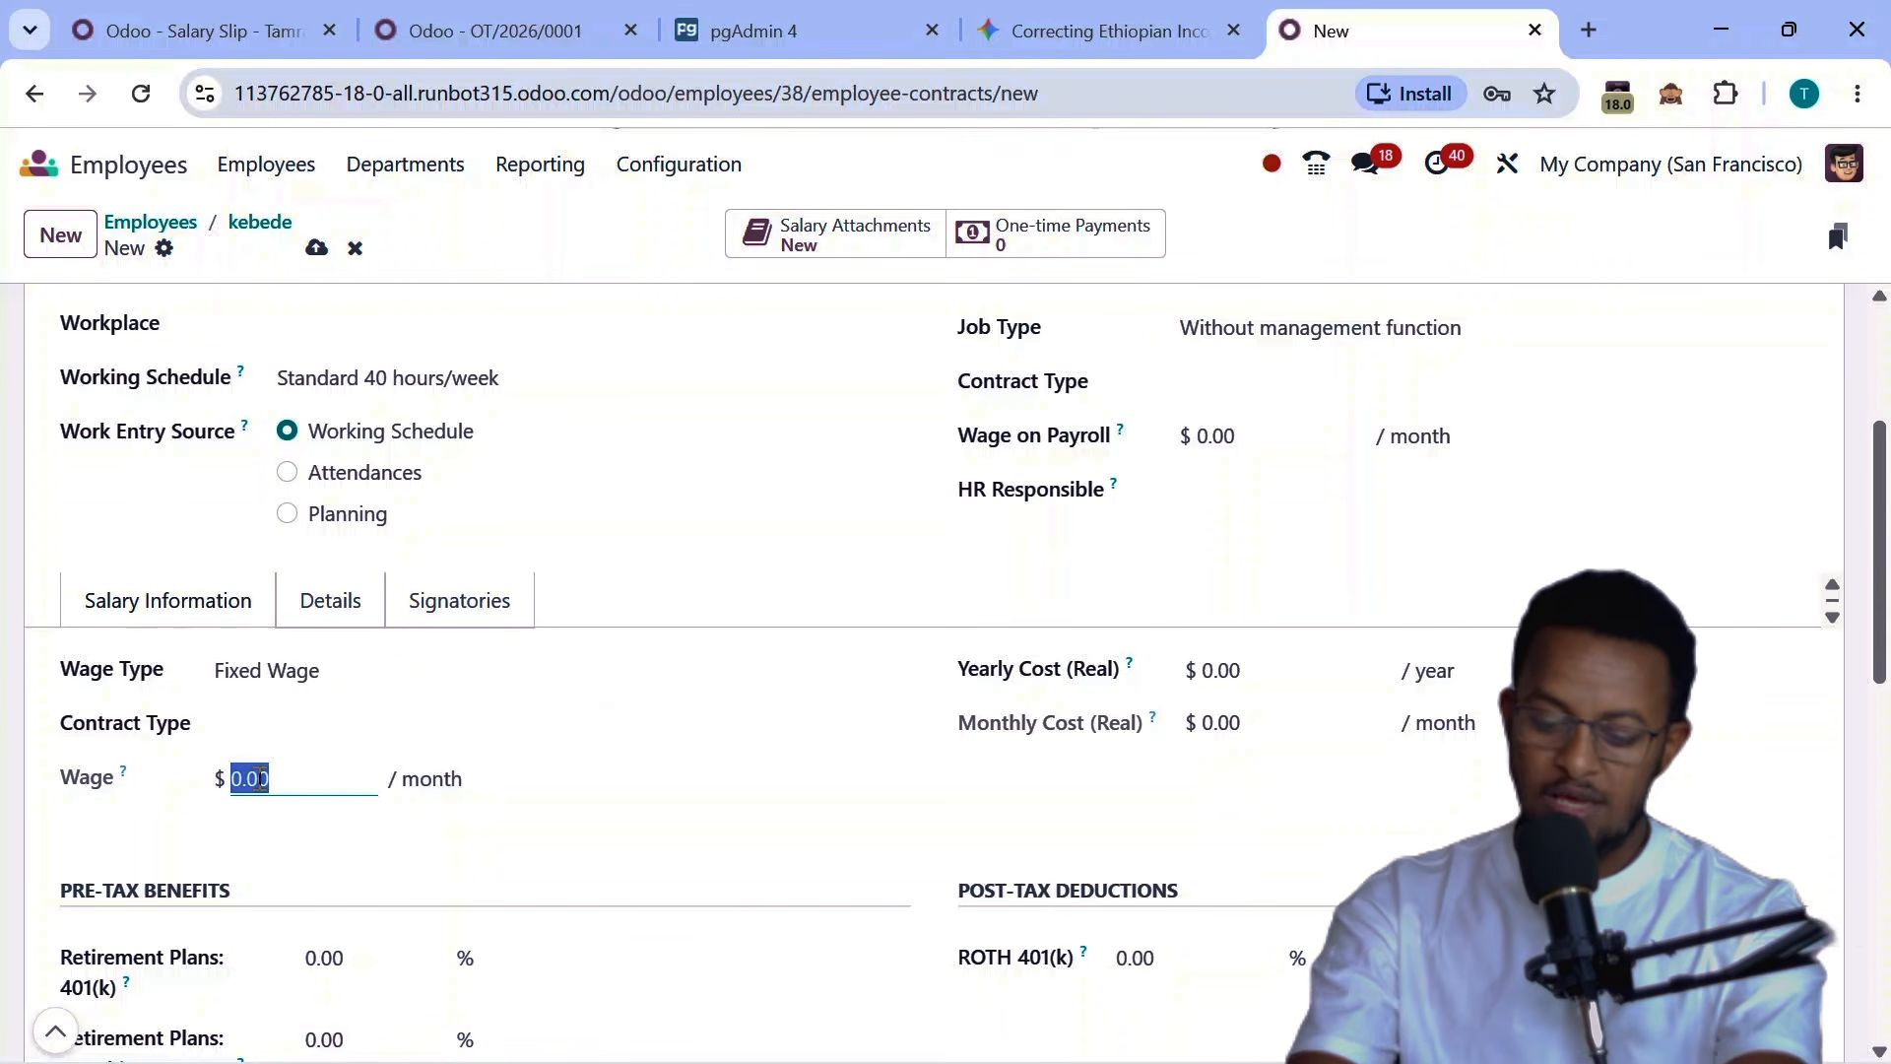
text(5009)
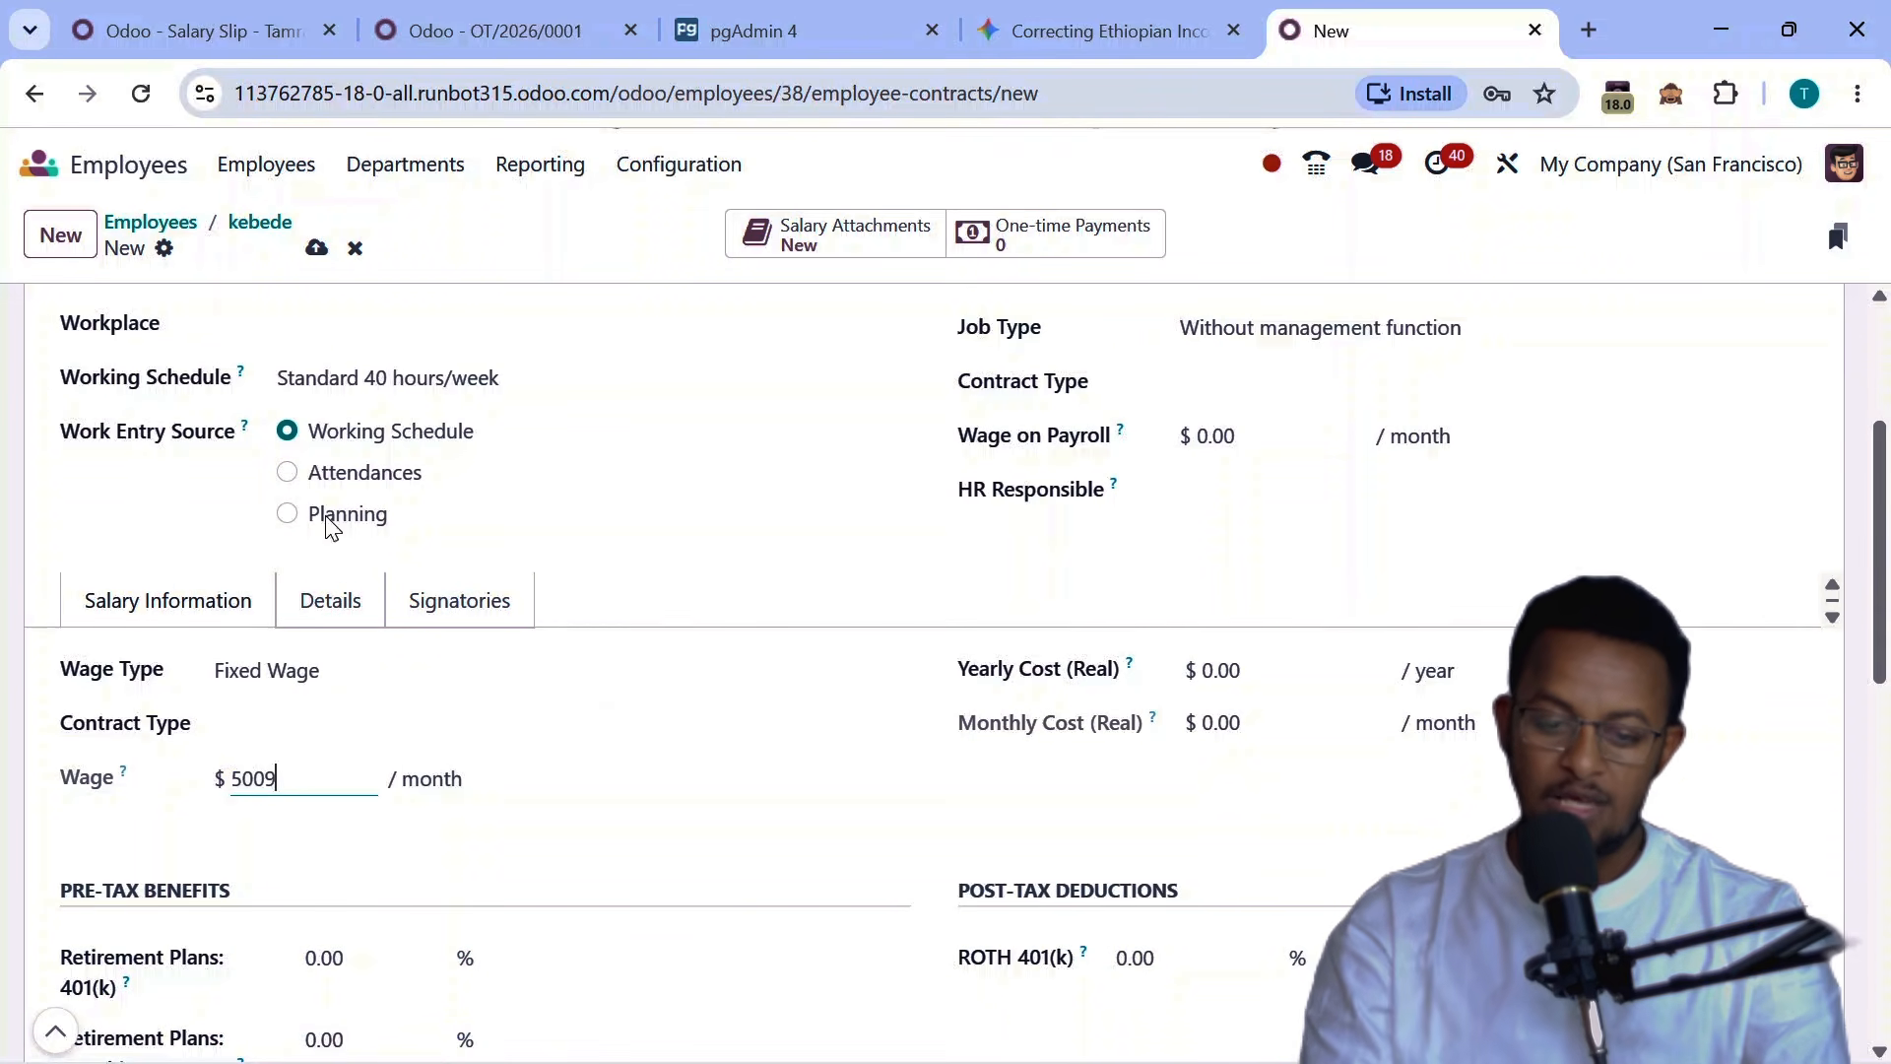
click(316, 249)
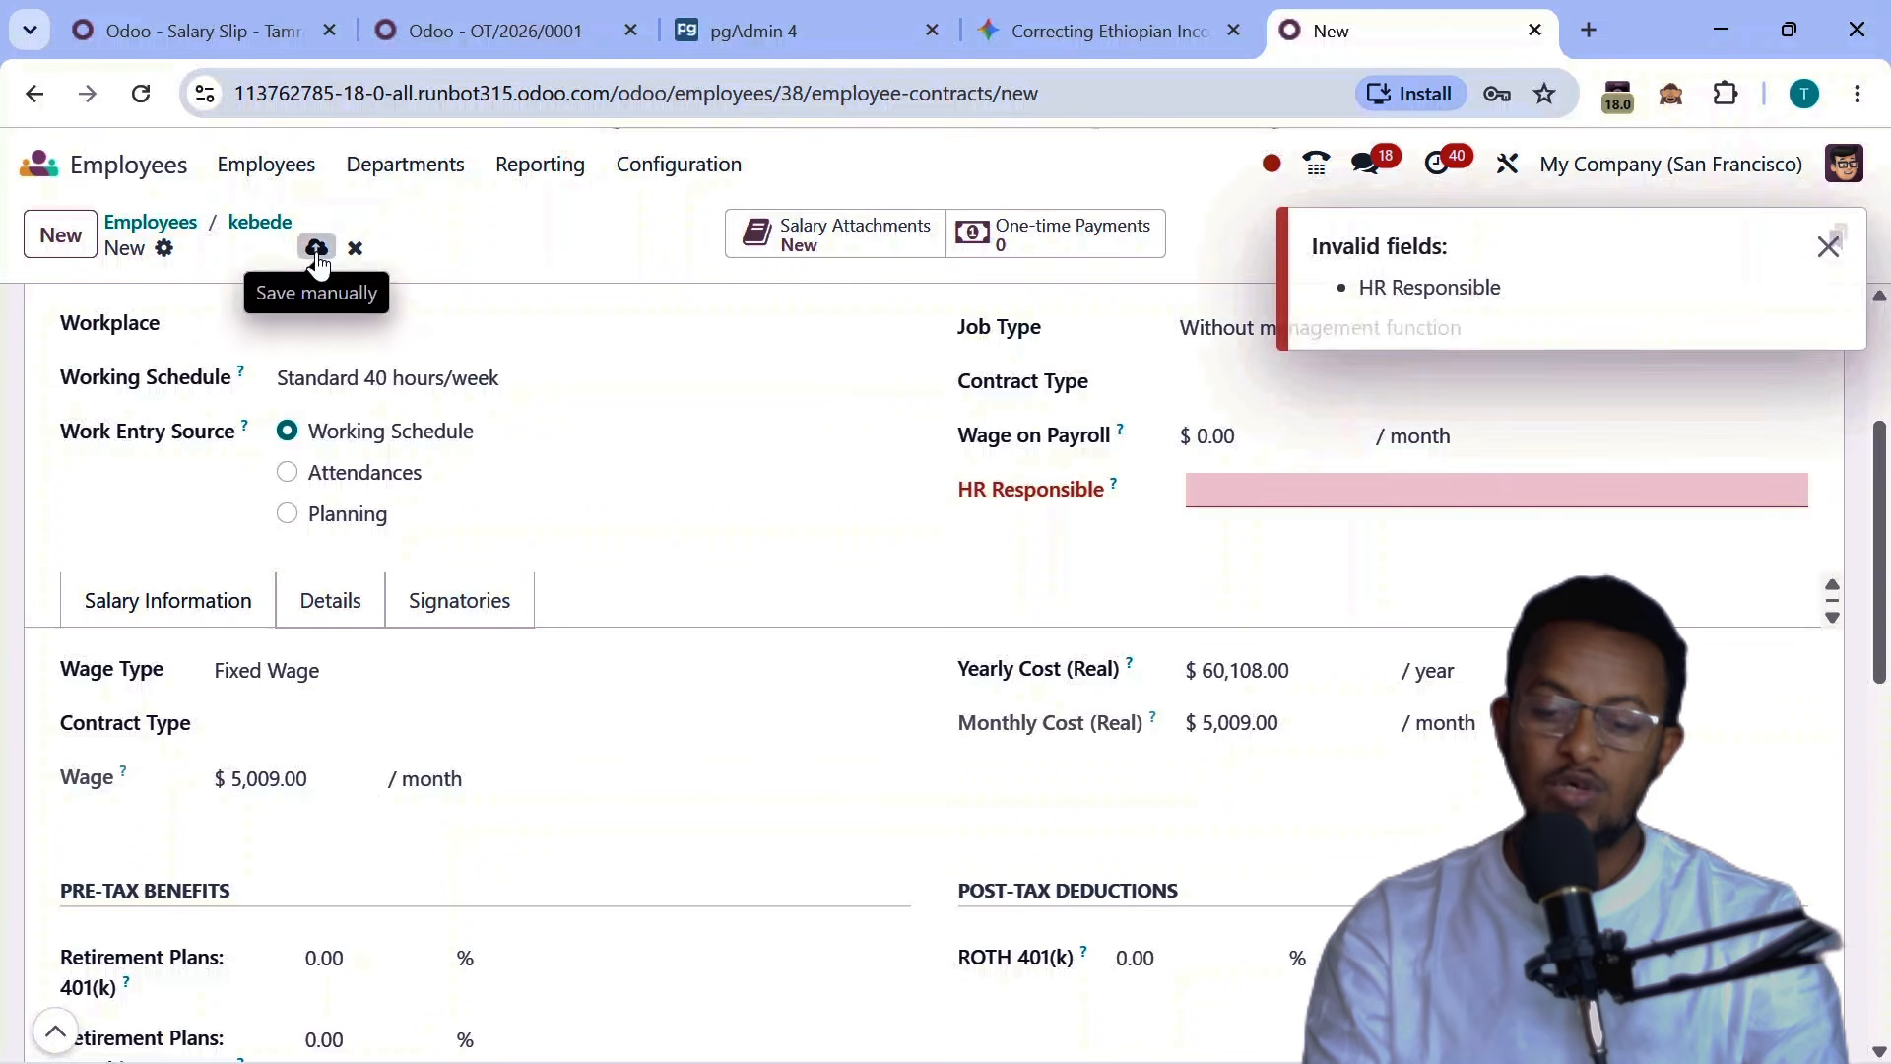
Assign the admin user as the contract's HR Responsible, save it, and set its status to Running.
click(1279, 496)
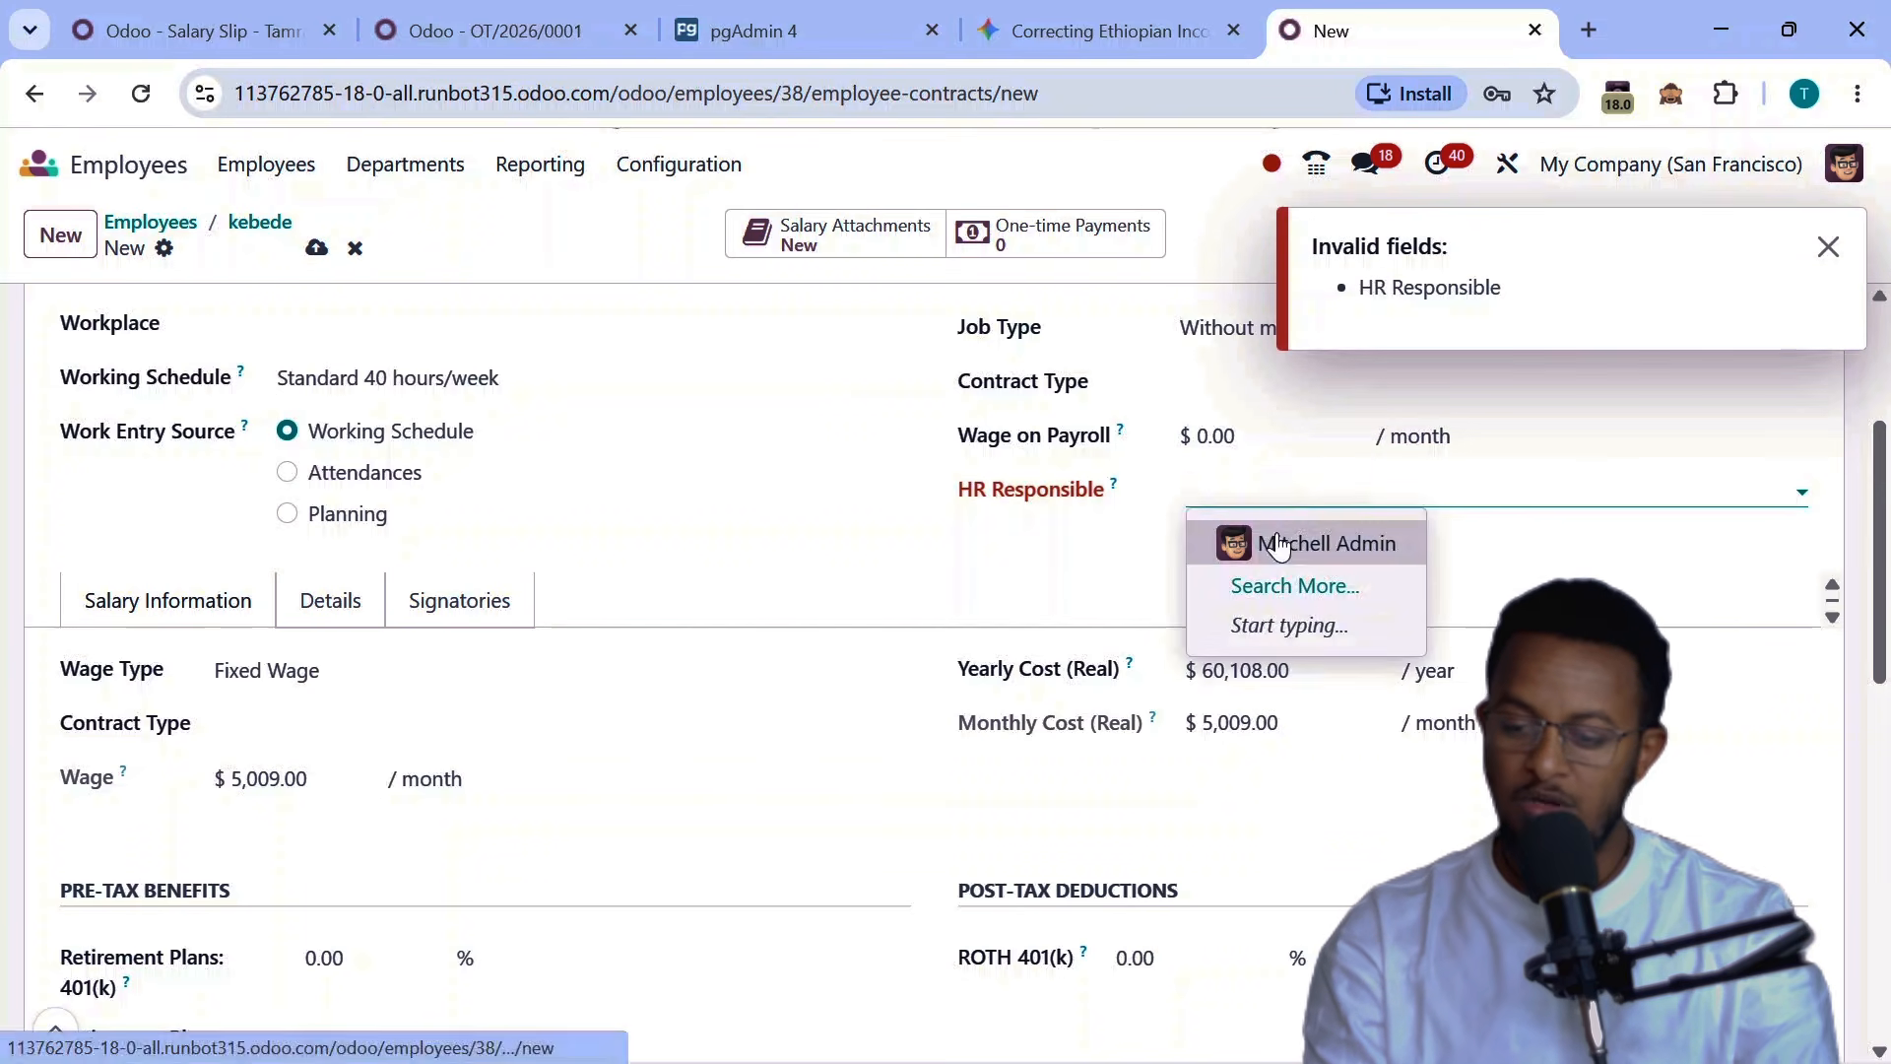
click(1270, 541)
click(316, 248)
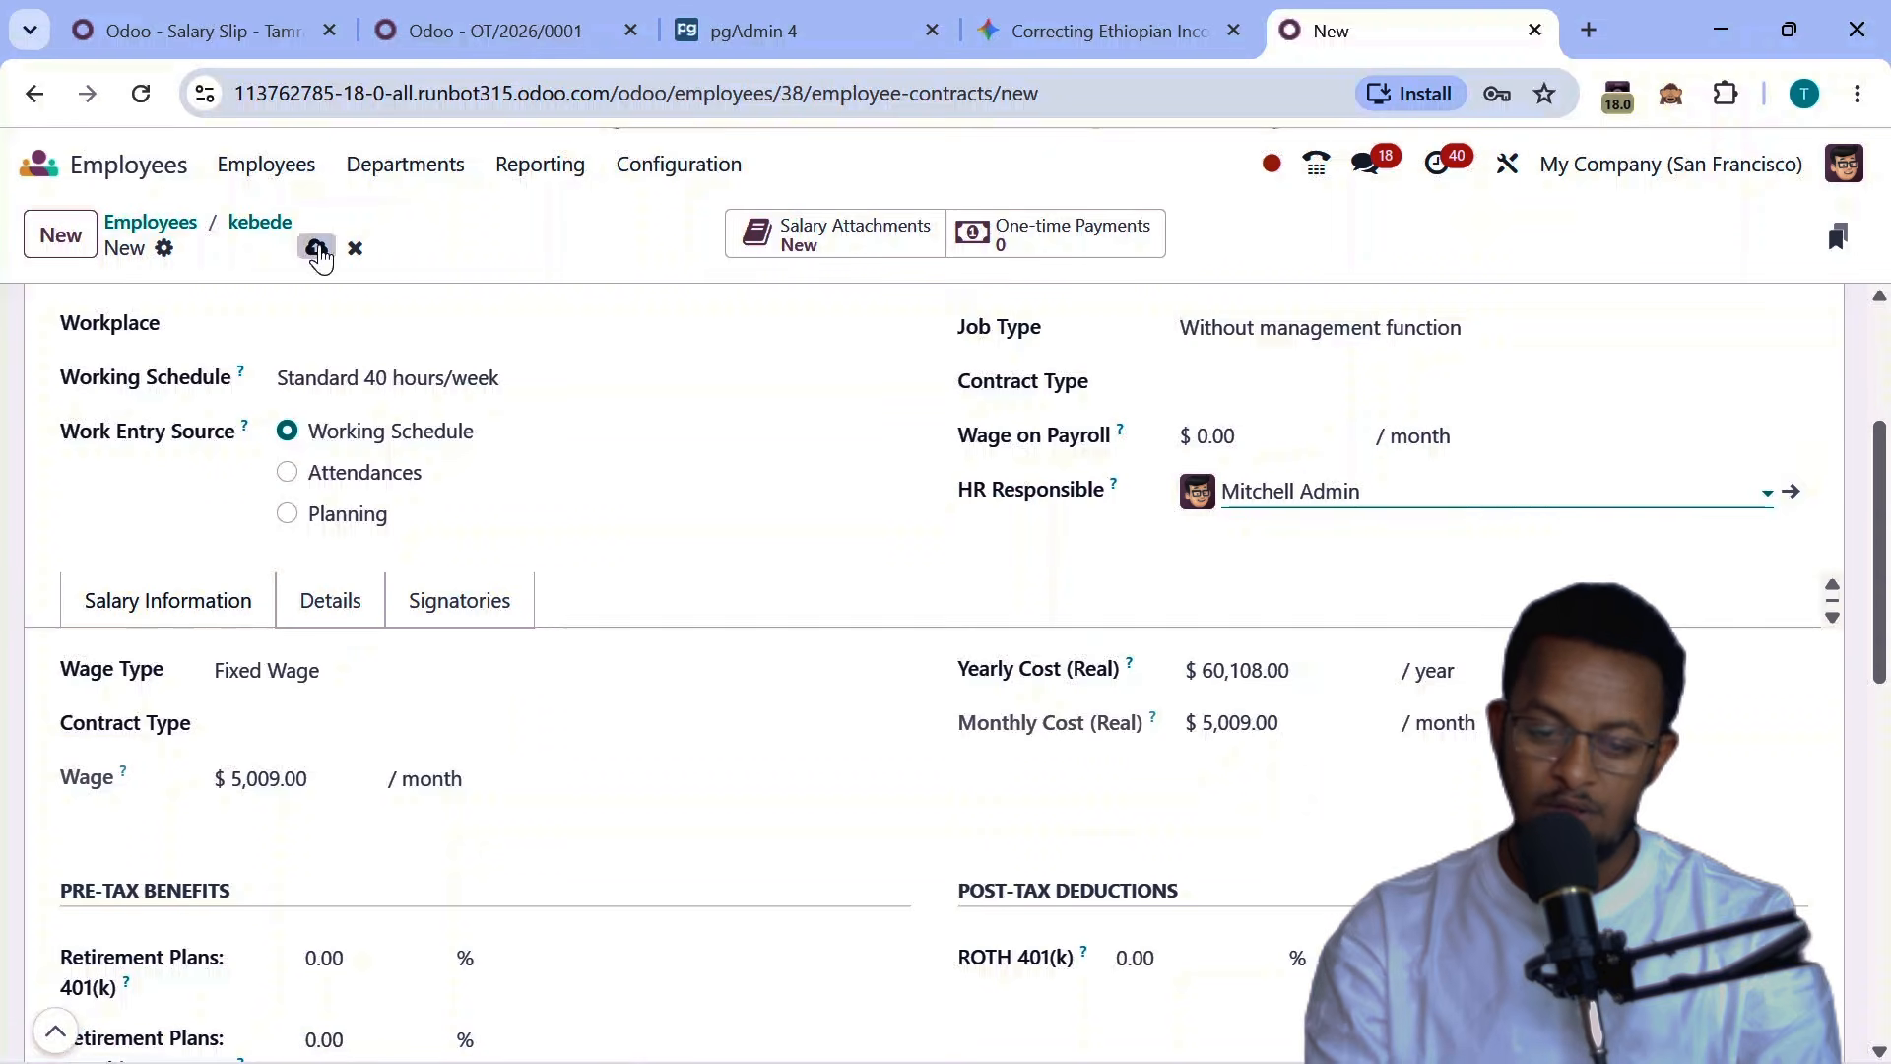
scroll(734, 491, up, 4)
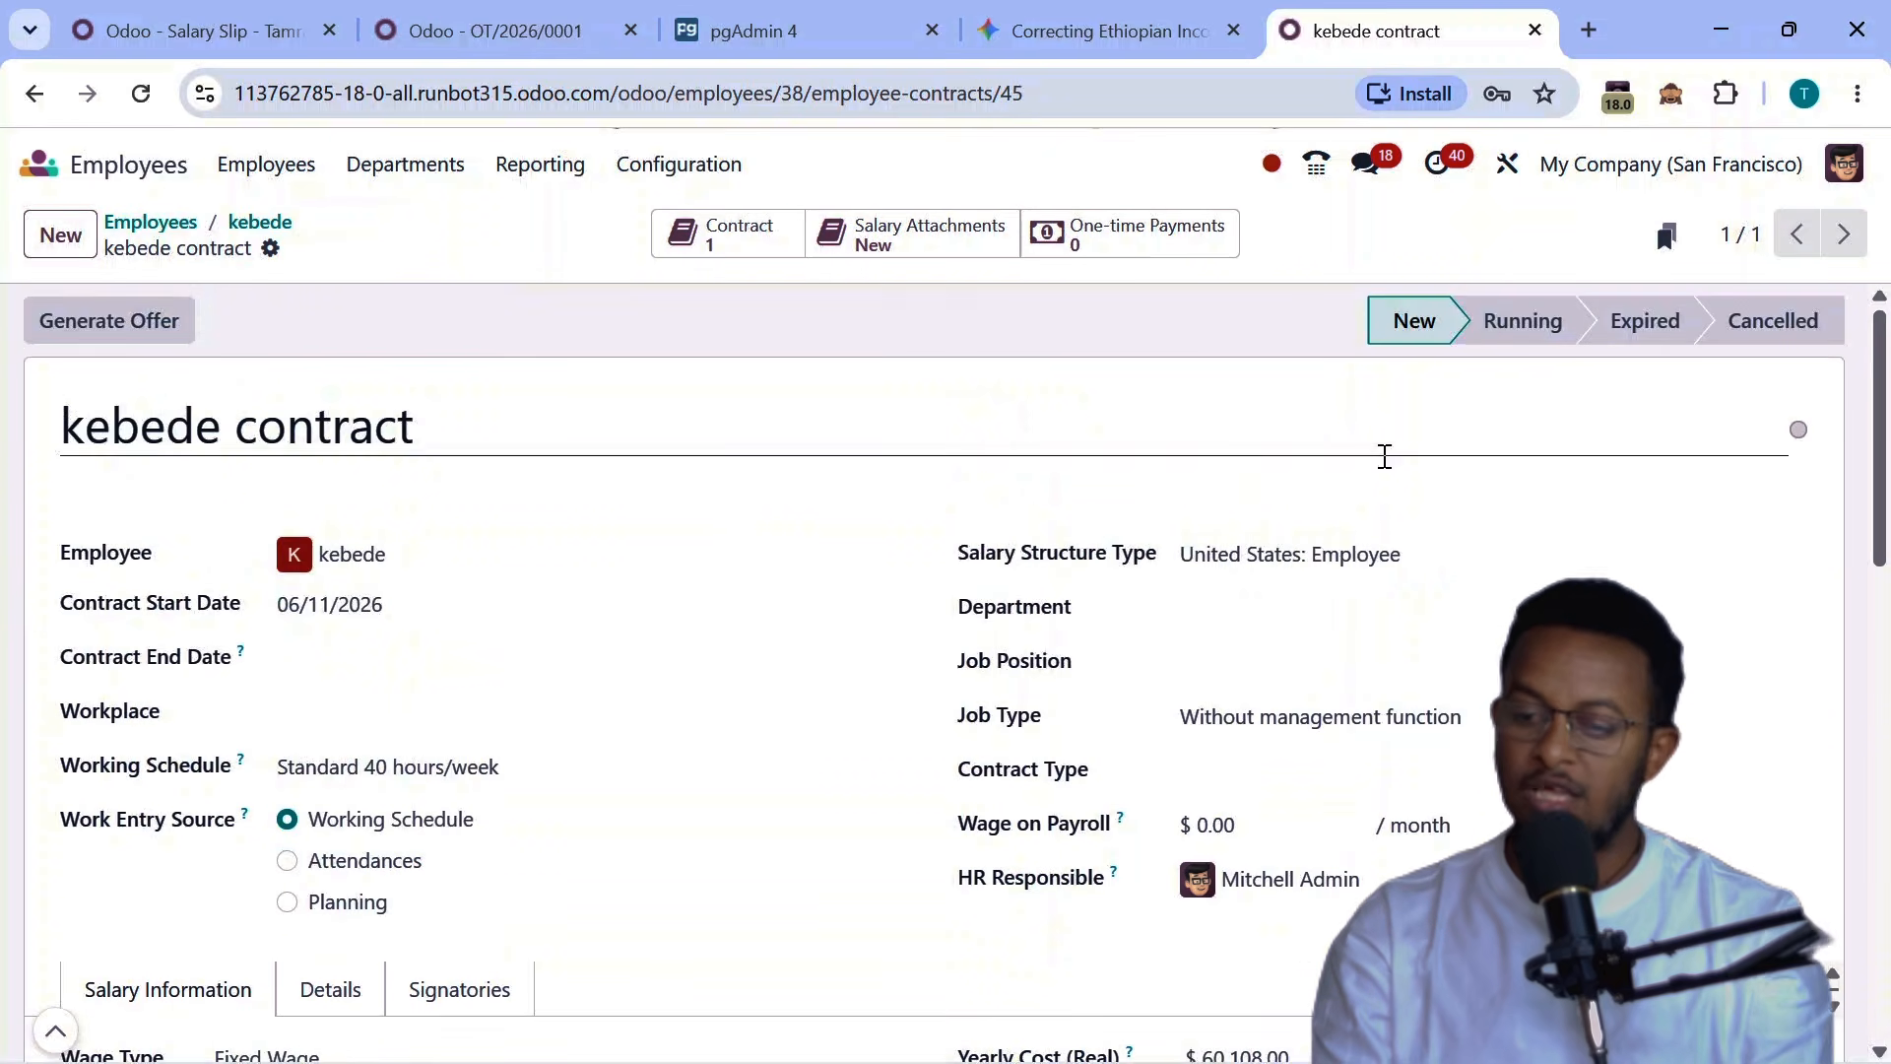
click(1513, 352)
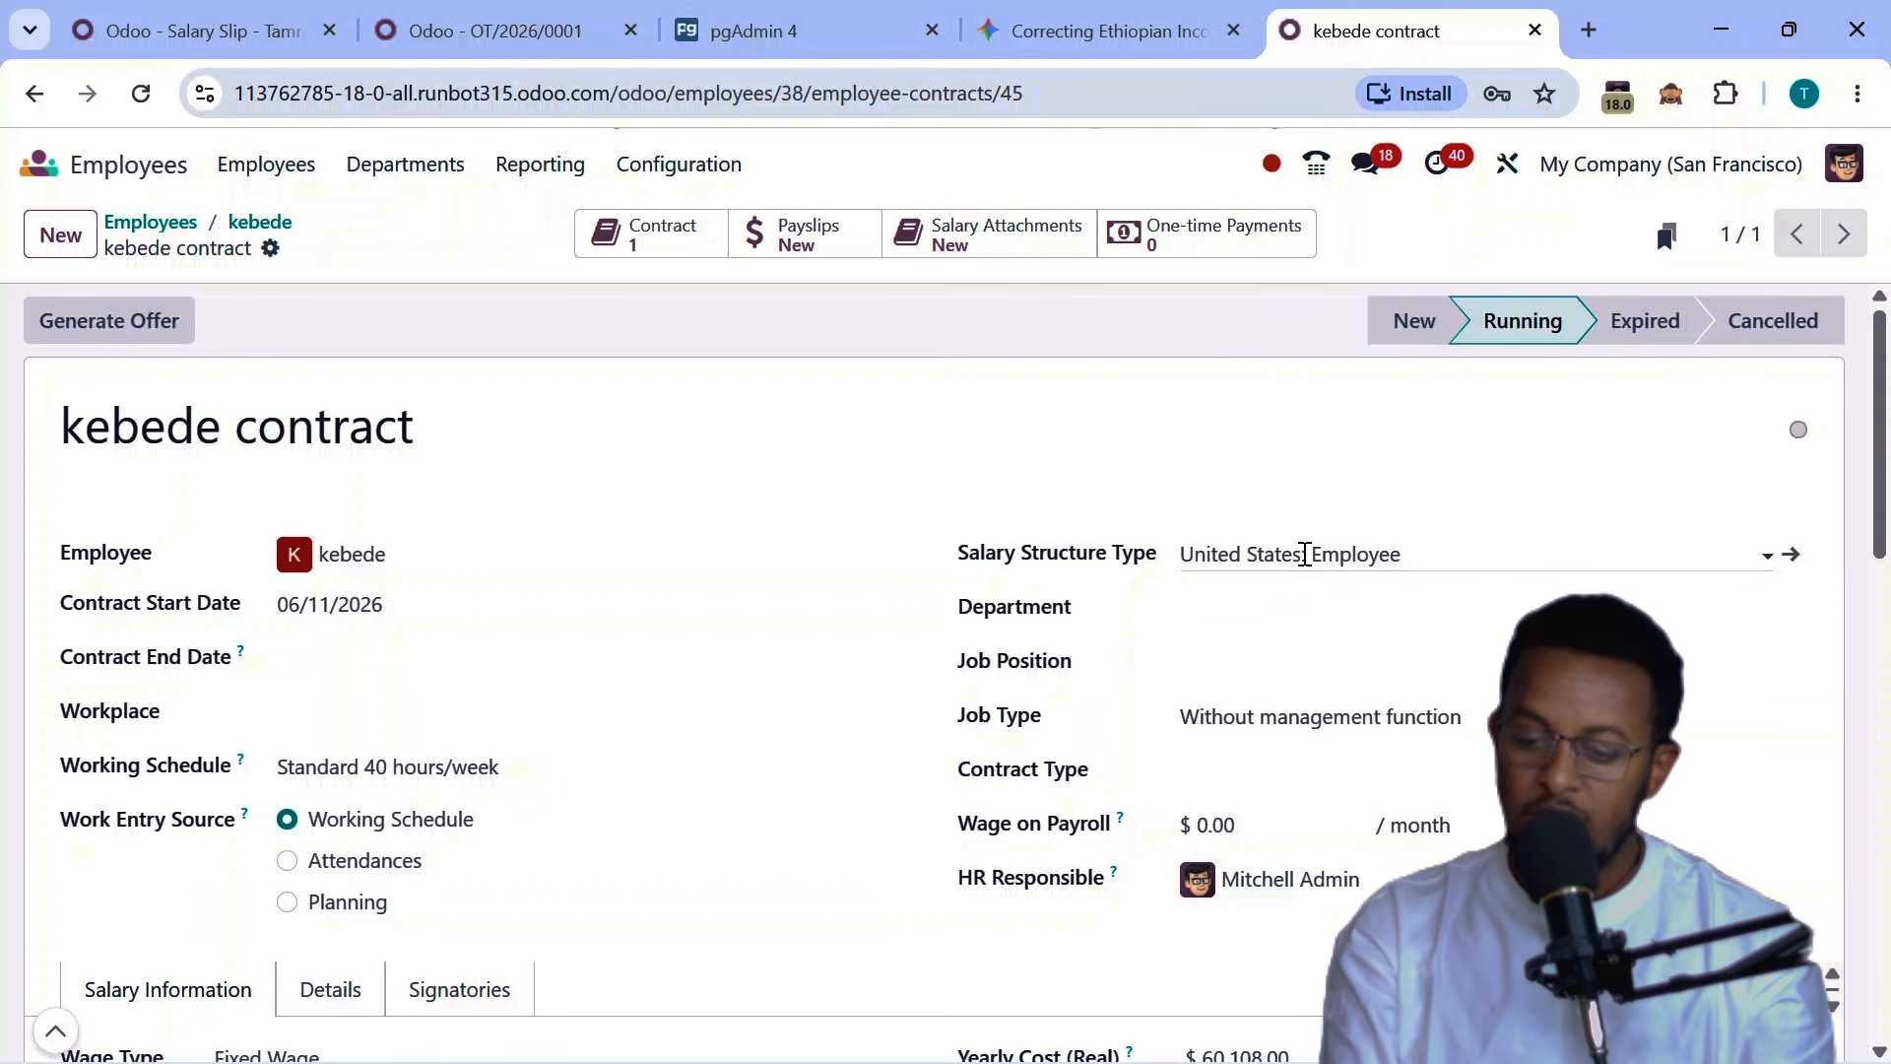
Check the available salary structure types for the contract and keep the current selection.
click(1304, 554)
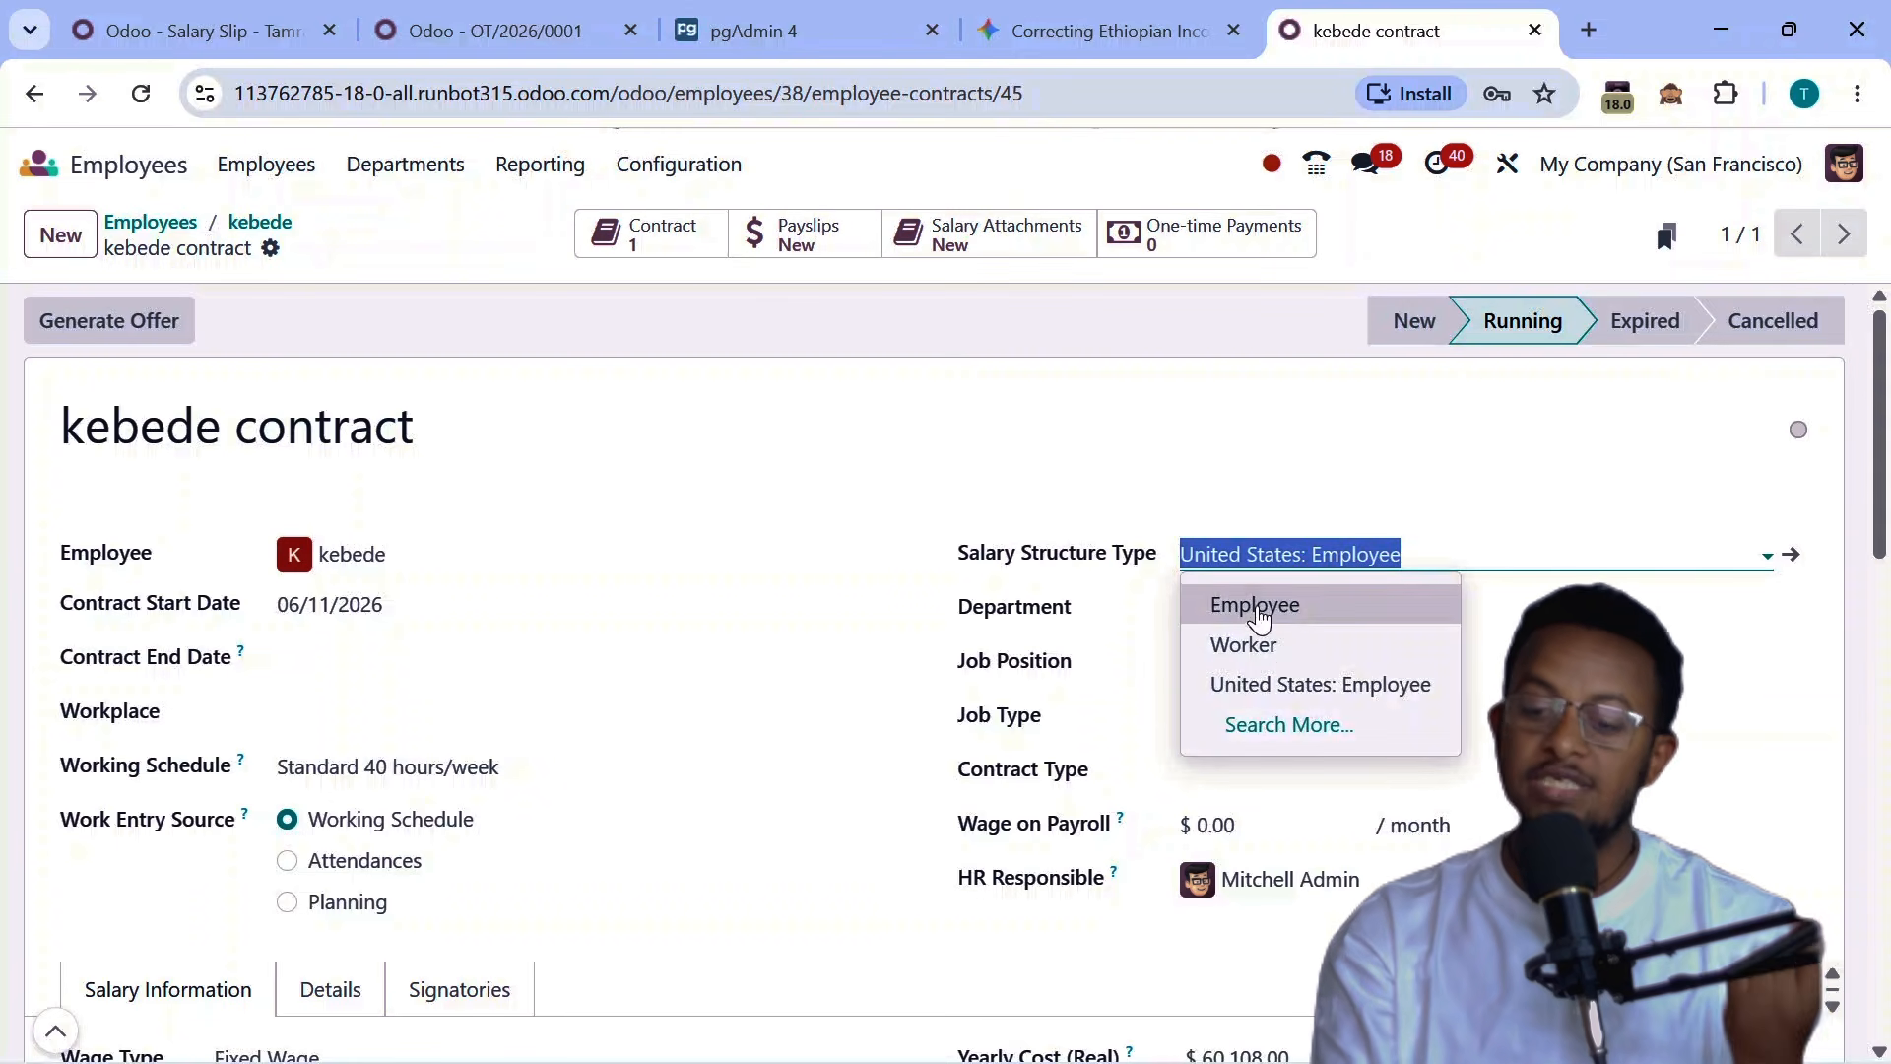
click(508, 261)
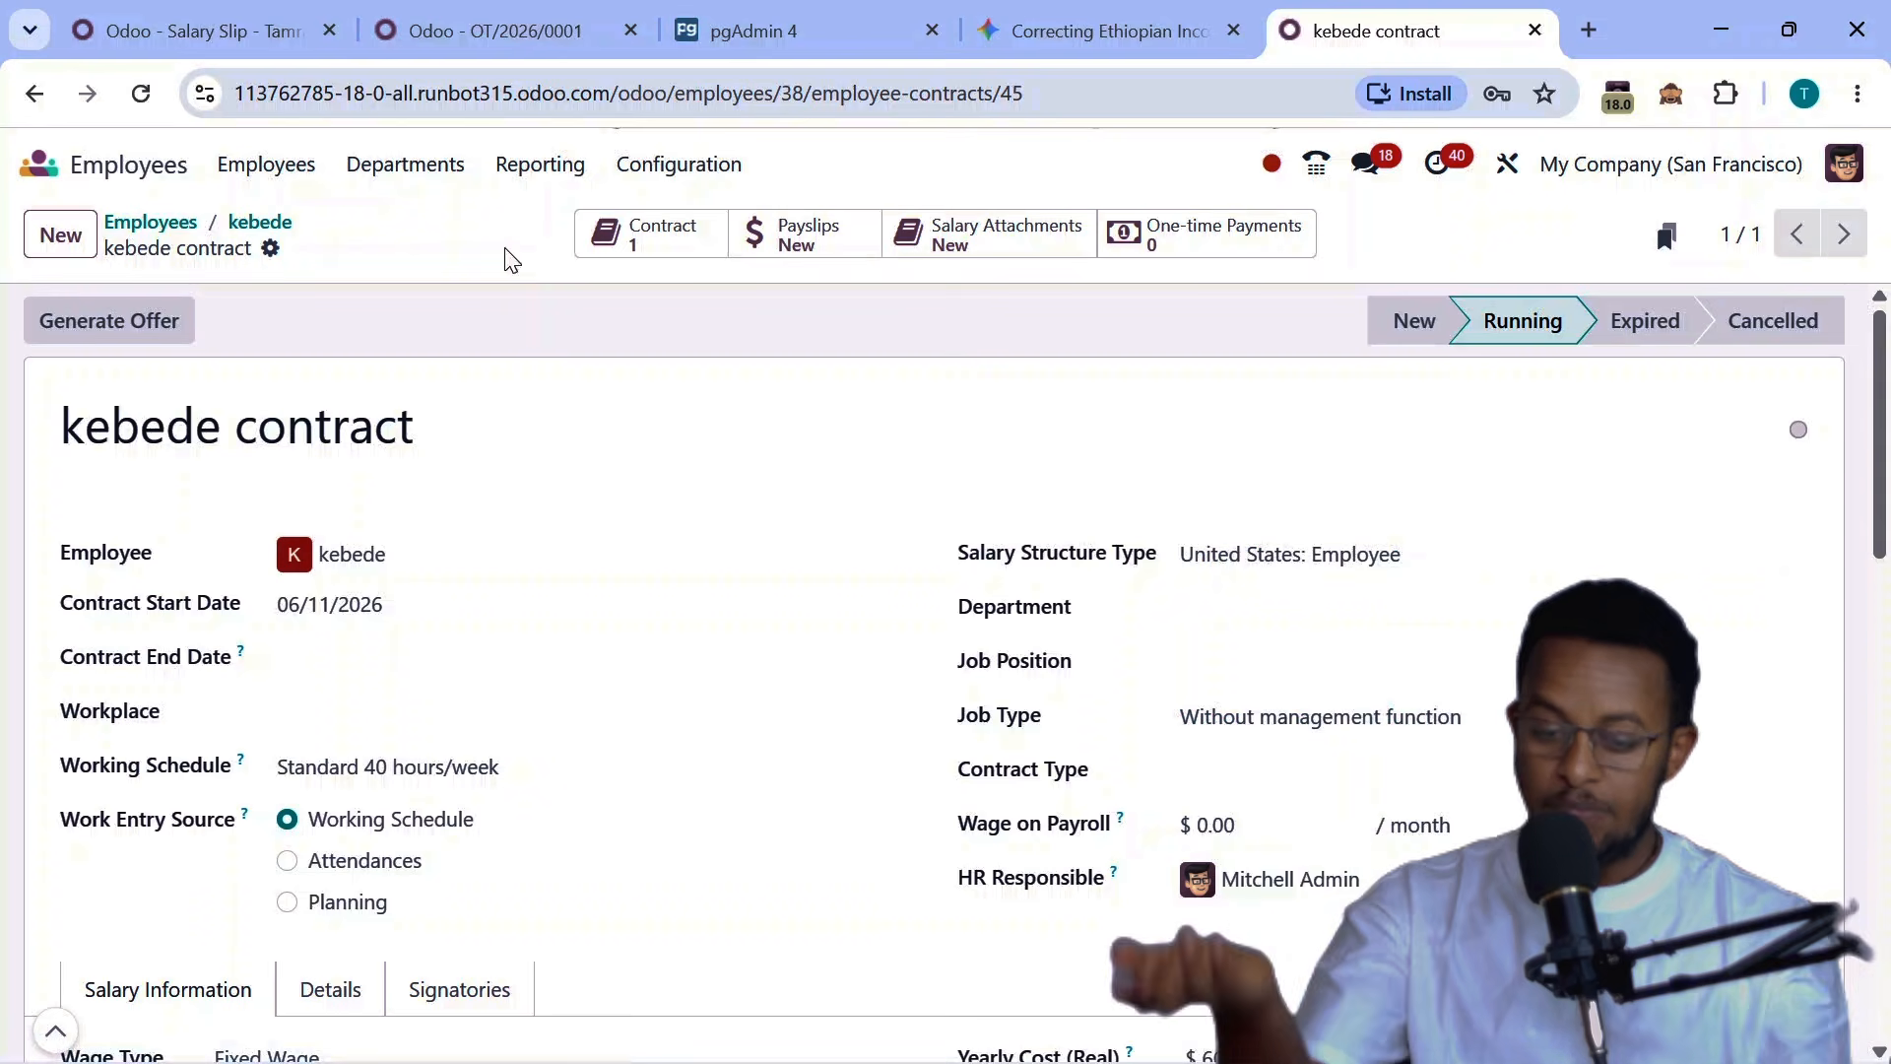